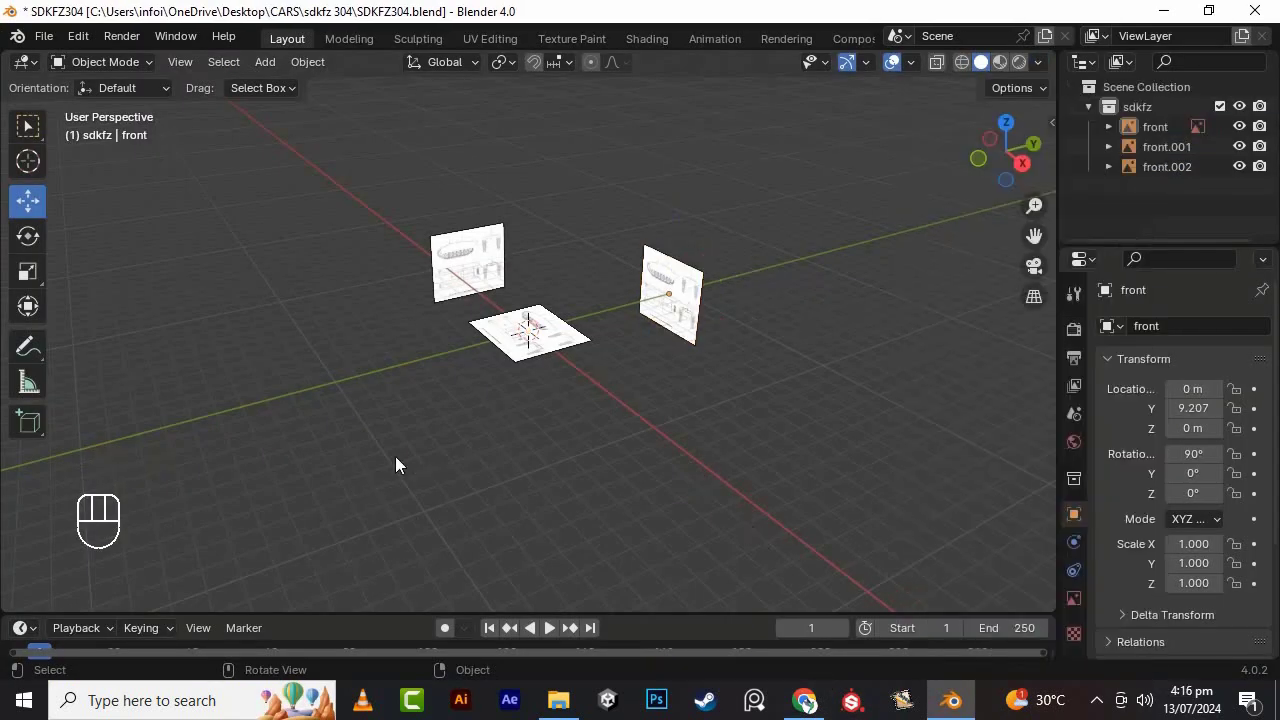
# - Raise all three blueprint reference images together to about Z 1.96 m in front view
pyautogui.press('KP_1')
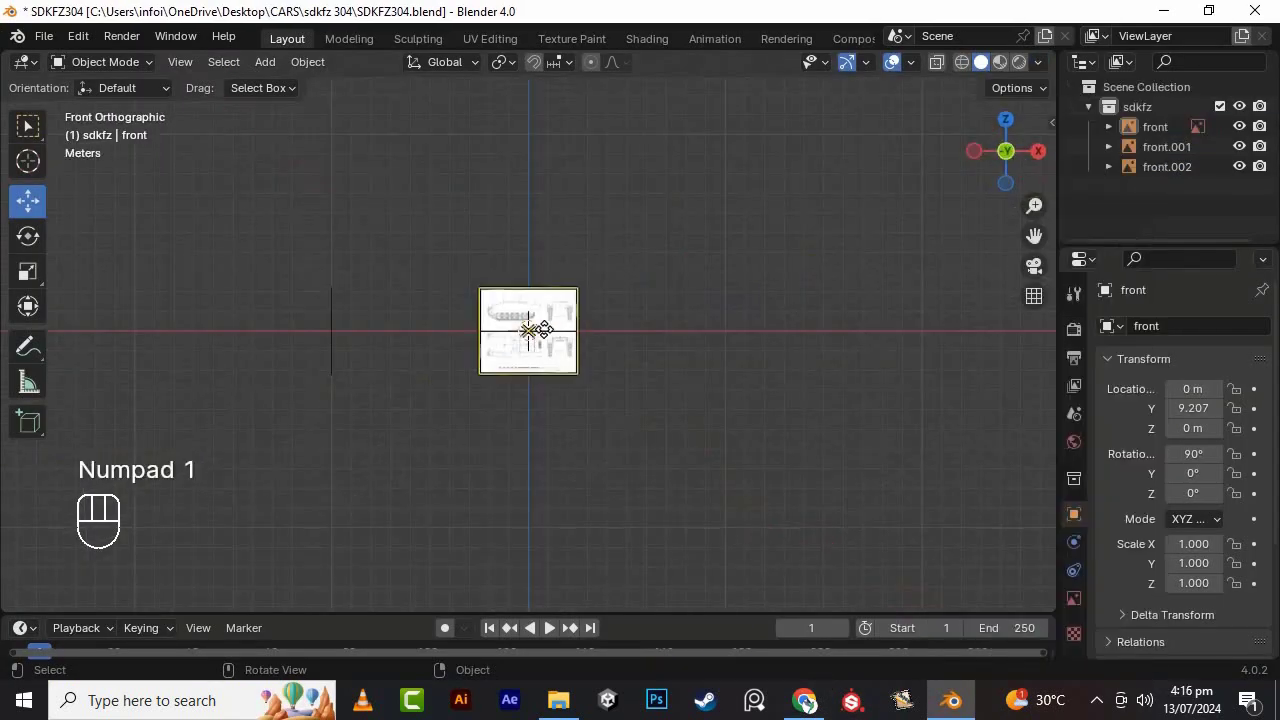
pyautogui.scroll(1, 544, 329)
pyautogui.scroll(-6, 544, 329)
pyautogui.scroll(9, 406, 258)
pyautogui.moveTo(756, 467); pyautogui.dragTo(391, 168)
pyautogui.scroll(4, 588, 172)
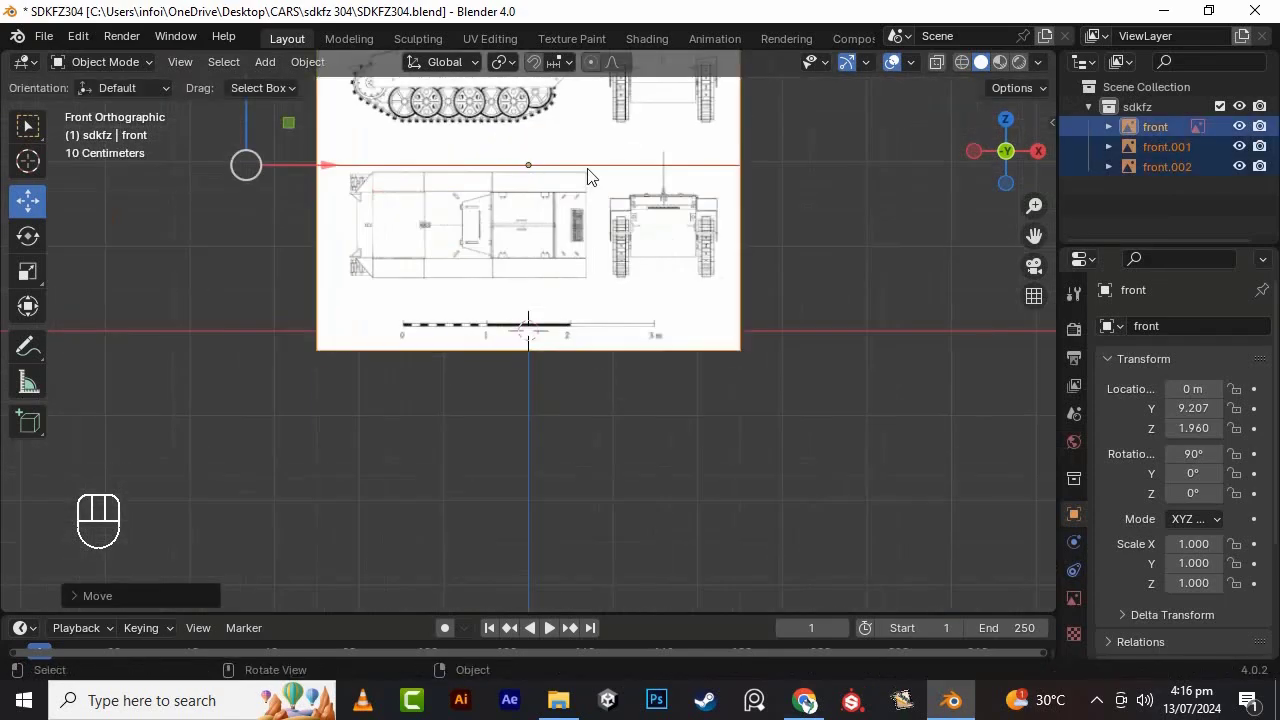
# - Shift the front reference image along X and Z to bring its lower end-view drawing over the world origin
pyautogui.click(588, 172)
pyautogui.scroll(4, 597, 386)
pyautogui.keyDown('shift'); pyautogui.moveTo(588, 172); pyautogui.dragTo(612, 360, button='middle'); pyautogui.keyUp('shift')
pyautogui.scroll(-2, 797, 271)
pyautogui.scroll(1, 627, 411)
pyautogui.scroll(-3, 612, 360)
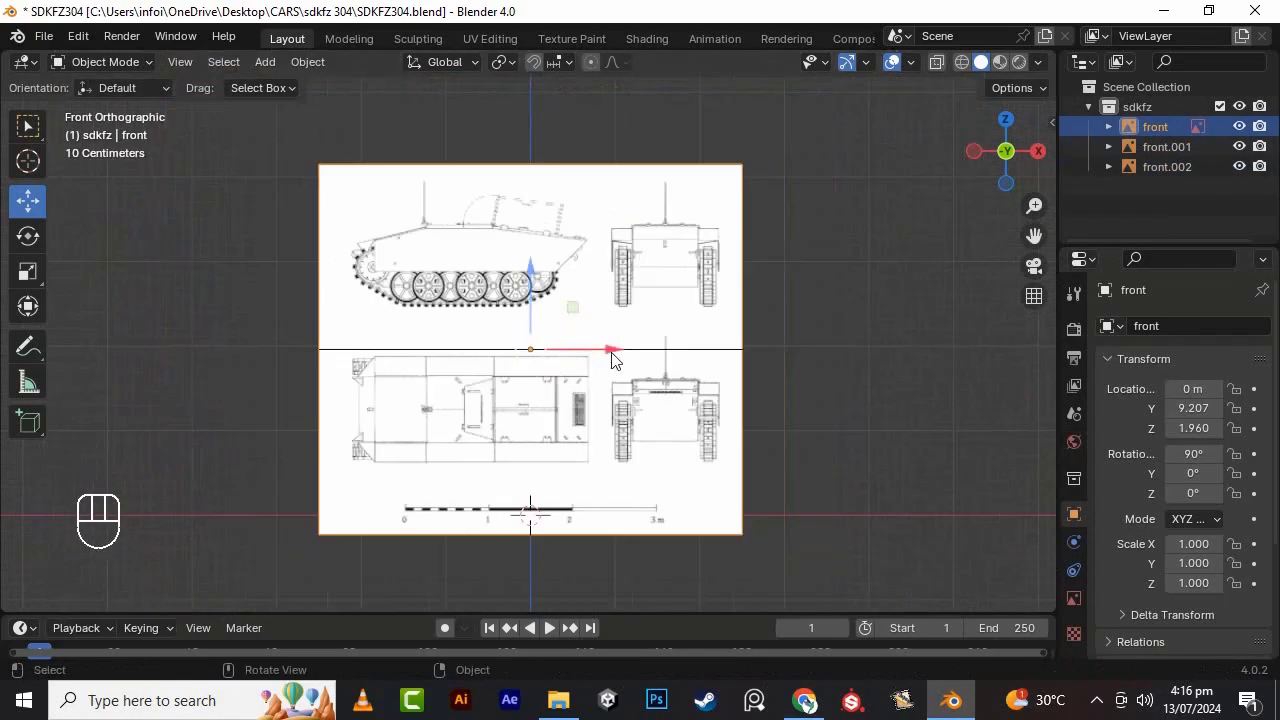
pyautogui.moveTo(612, 351); pyautogui.dragTo(484, 351)
pyautogui.moveTo(403, 268); pyautogui.dragTo(403, 386)
# - Fine-tune the front reference image to about X -1.598 m and Z 1.374 m, centring the end view with its tracks near ground level
pyautogui.keyDown('shift'); pyautogui.moveTo(517, 377); pyautogui.dragTo(501, 181, button='middle'); pyautogui.keyUp('shift')
pyautogui.scroll(4, 501, 181)
pyautogui.moveTo(310, 207); pyautogui.dragTo(295, 207)
pyautogui.scroll(-8, 297, 207)
pyautogui.moveTo(451, 220); pyautogui.dragTo(449, 188)
pyautogui.scroll(4, 578, 495)
pyautogui.moveTo(380, 114); pyautogui.dragTo(380, 592)
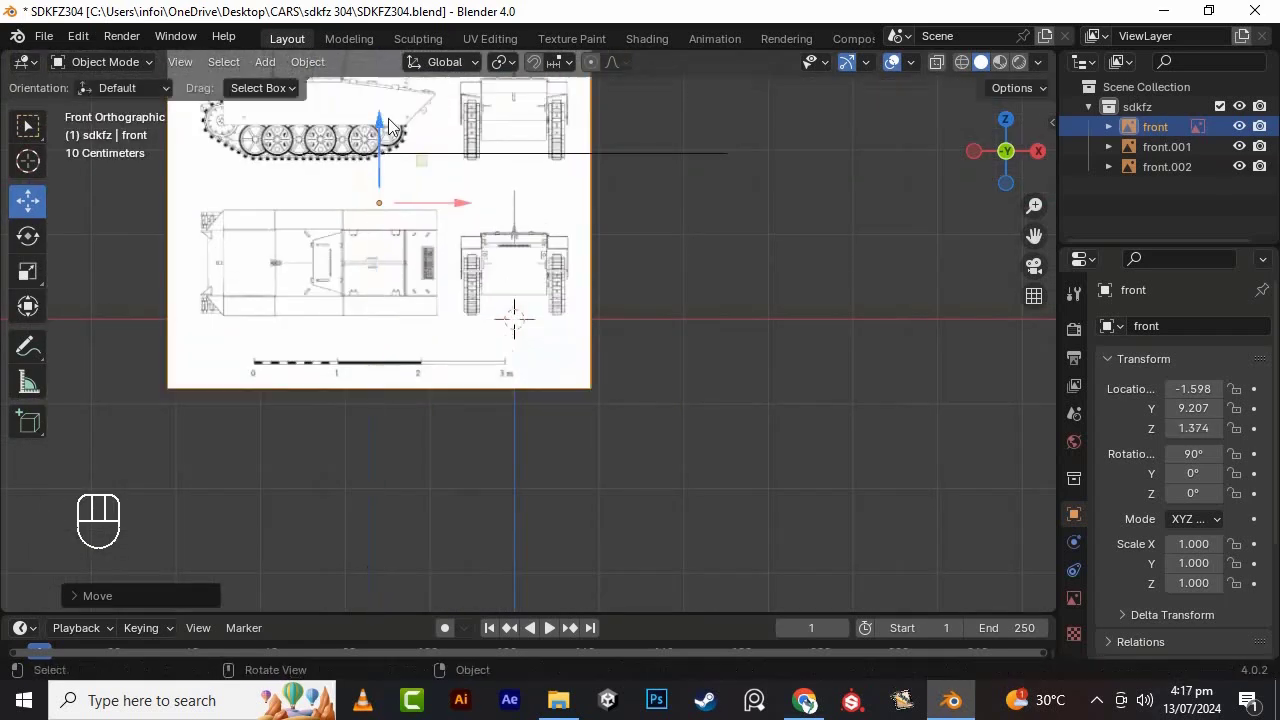
# - In right view, move the side reference image to about Y 0.716 m and Z -0.458 m so the vehicle profile sits over the origin
pyautogui.press('KP_3')
pyautogui.keyDown('shift'); pyautogui.moveTo(983, 286); pyautogui.dragTo(960, 426, button='middle'); pyautogui.keyUp('shift')
pyautogui.click(790, 335)
pyautogui.moveTo(639, 214); pyautogui.dragTo(640, 372)
pyautogui.moveTo(698, 456); pyautogui.dragTo(646, 480)
pyautogui.scroll(1, 700, 330)
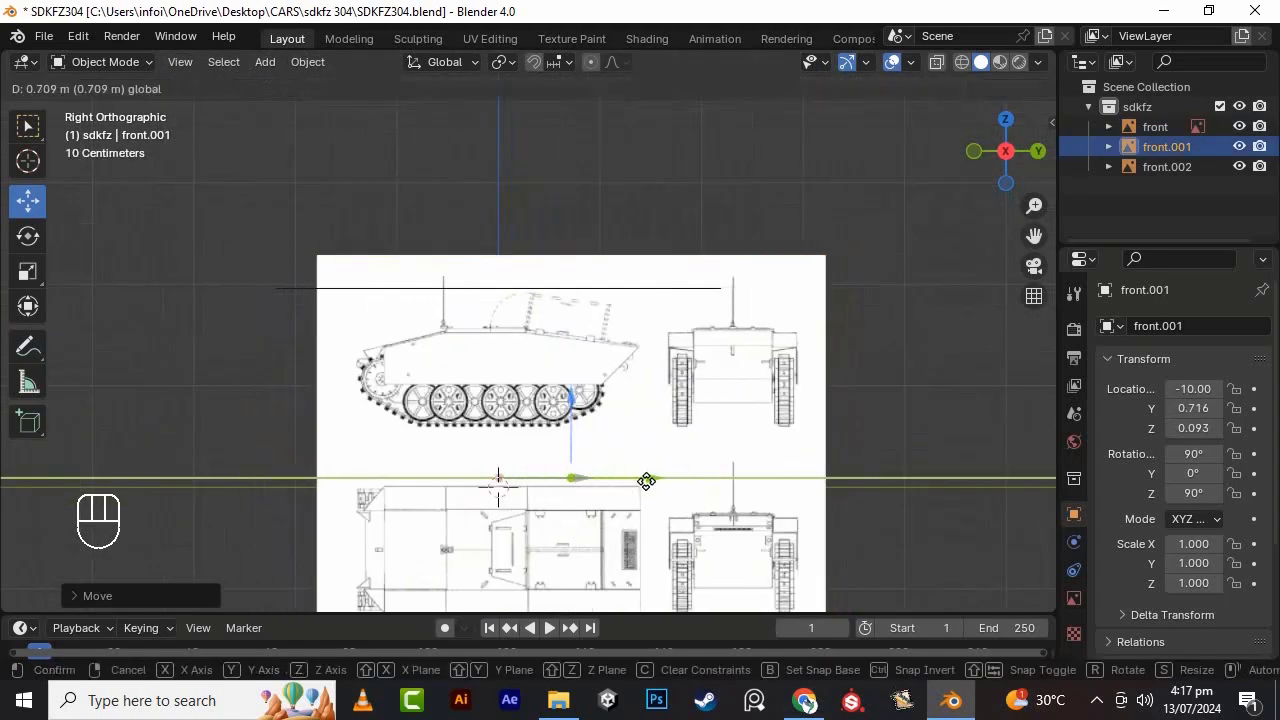
pyautogui.moveTo(575, 400); pyautogui.dragTo(575, 450)
pyautogui.scroll(-1, 575, 450)
# - Add a cube at the world origin as a size guide for aligning the blueprints
pyautogui.press('KP_7')
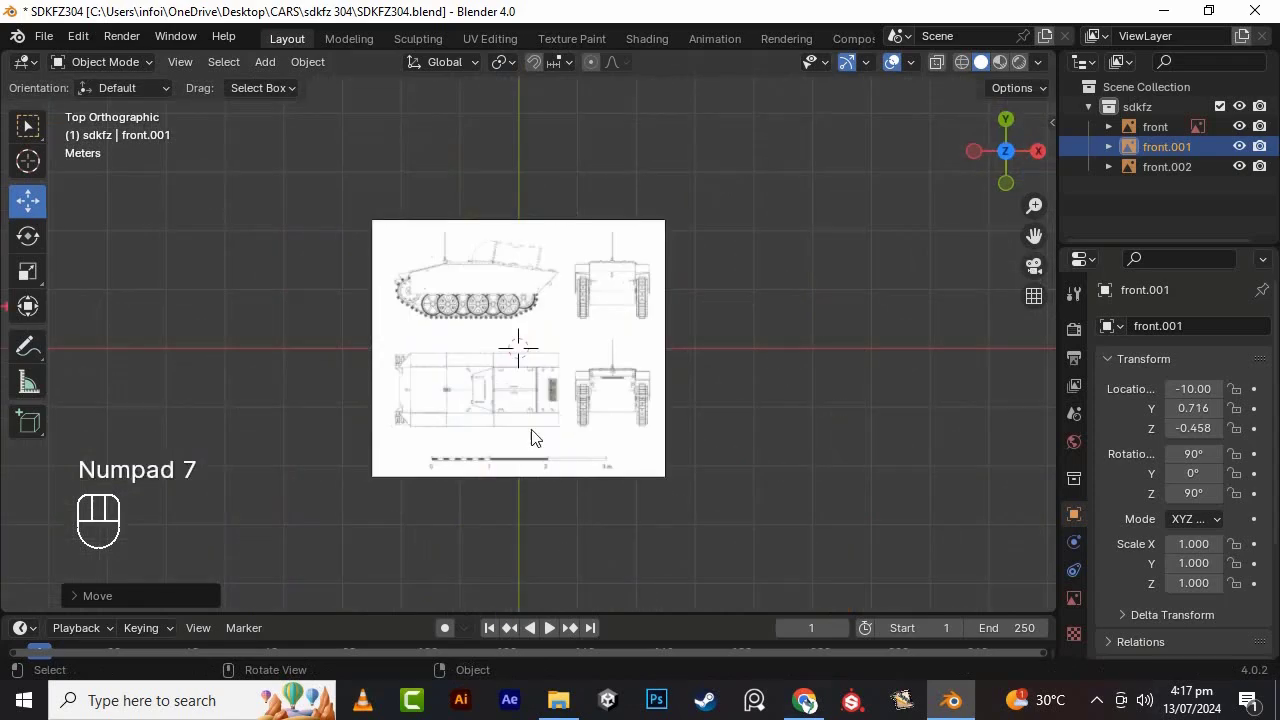
pyautogui.scroll(-1, 535, 383)
pyautogui.click(535, 380)
pyautogui.press('KP_1')
pyautogui.click(738, 391)
pyautogui.hotkey('shift', 'a')
pyautogui.moveTo(560, 287)
pyautogui.click(655, 307)
pyautogui.scroll(5, 565, 409)
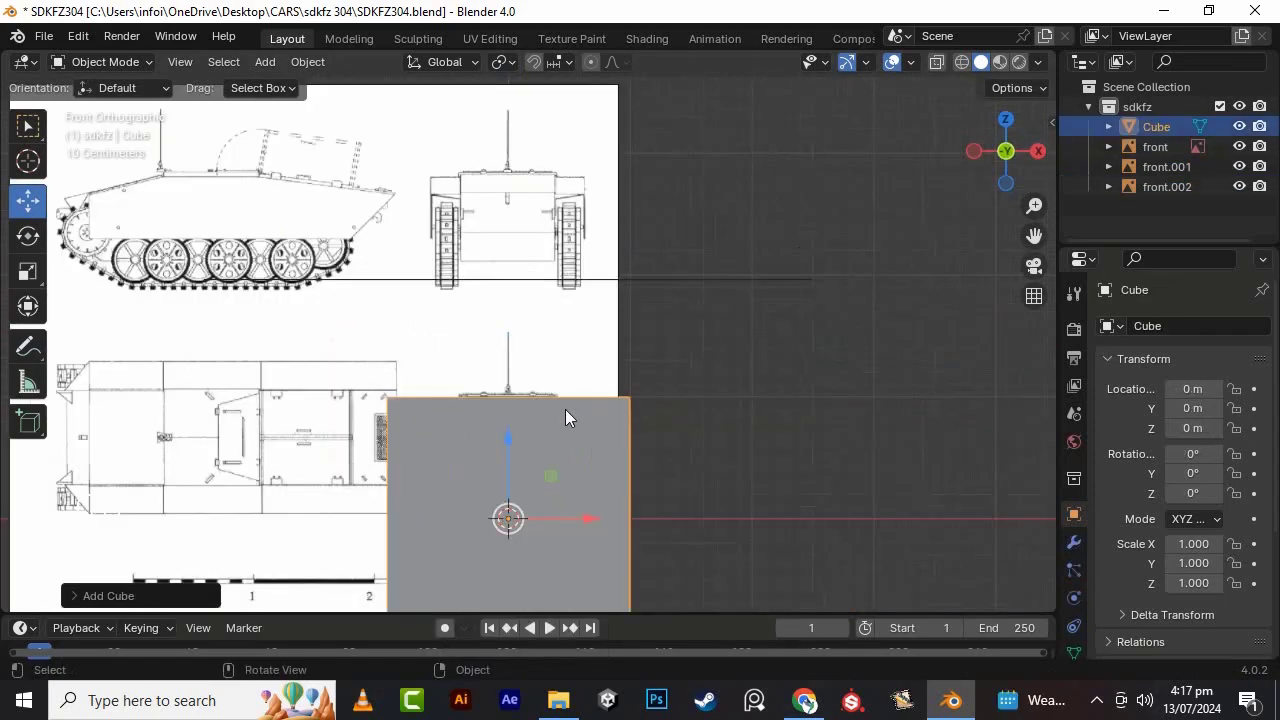
pyautogui.keyDown('shift'); pyautogui.moveTo(565, 409); pyautogui.dragTo(679, 230, button='middle'); pyautogui.keyUp('shift')
pyautogui.scroll(-2, 281, 492)
# - Open sd.kfz_.png from the project folder, examine the blueprint views, and return to Blender
pyautogui.click(558, 700)
pyautogui.doubleClick(1064, 302)
pyautogui.scroll(4, 1011, 451)
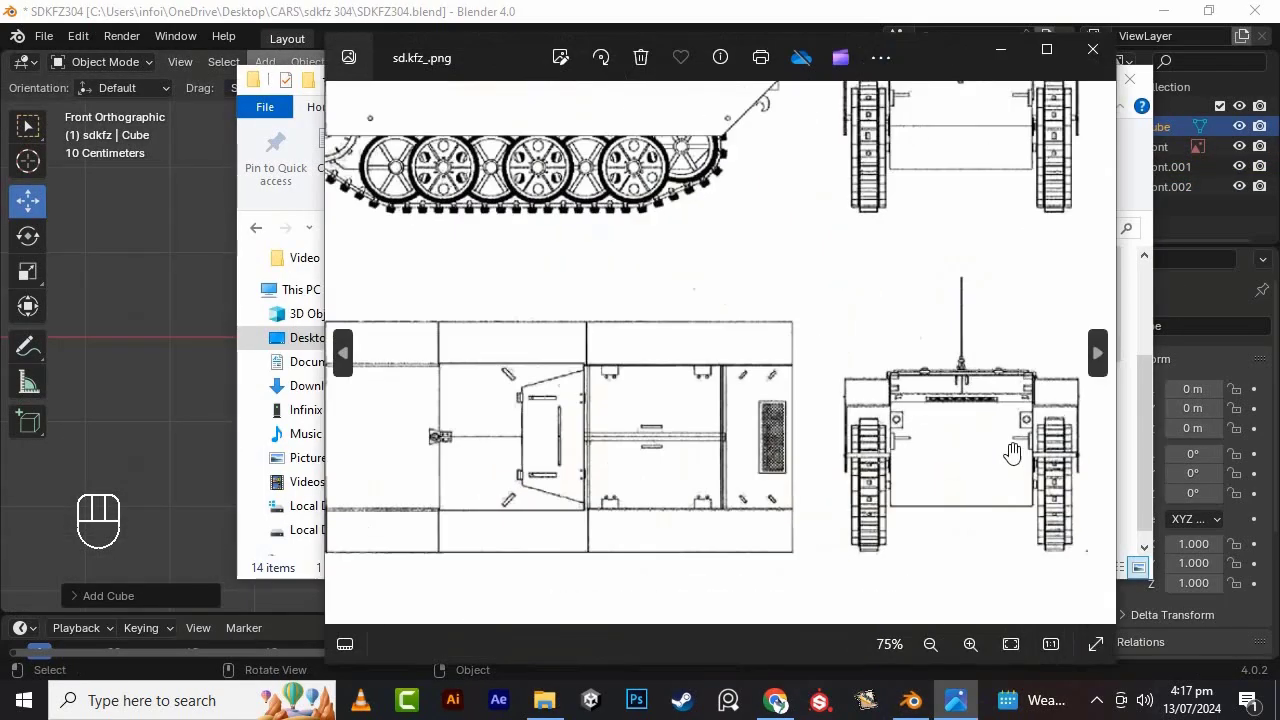
pyautogui.scroll(-1, 776, 445)
pyautogui.scroll(-1, 840, 277)
pyautogui.scroll(2, 843, 483)
pyautogui.scroll(-3, 766, 323)
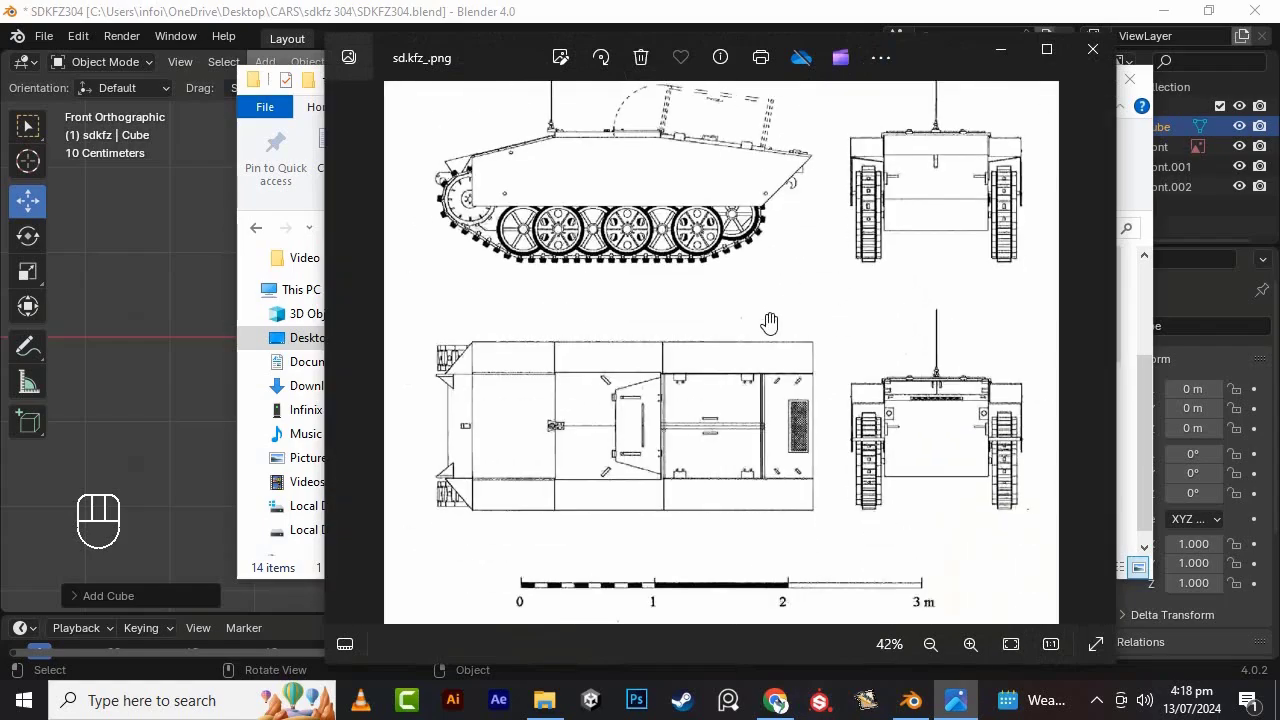
pyautogui.scroll(-1, 673, 500)
pyautogui.hotkey('alt', 'Tab')
# - Raise the cube's bottom to the track bottoms, scale it along X to the end-view drawing's width, and save the file
pyautogui.press('Tab')
pyautogui.scroll(3, 780, 290)
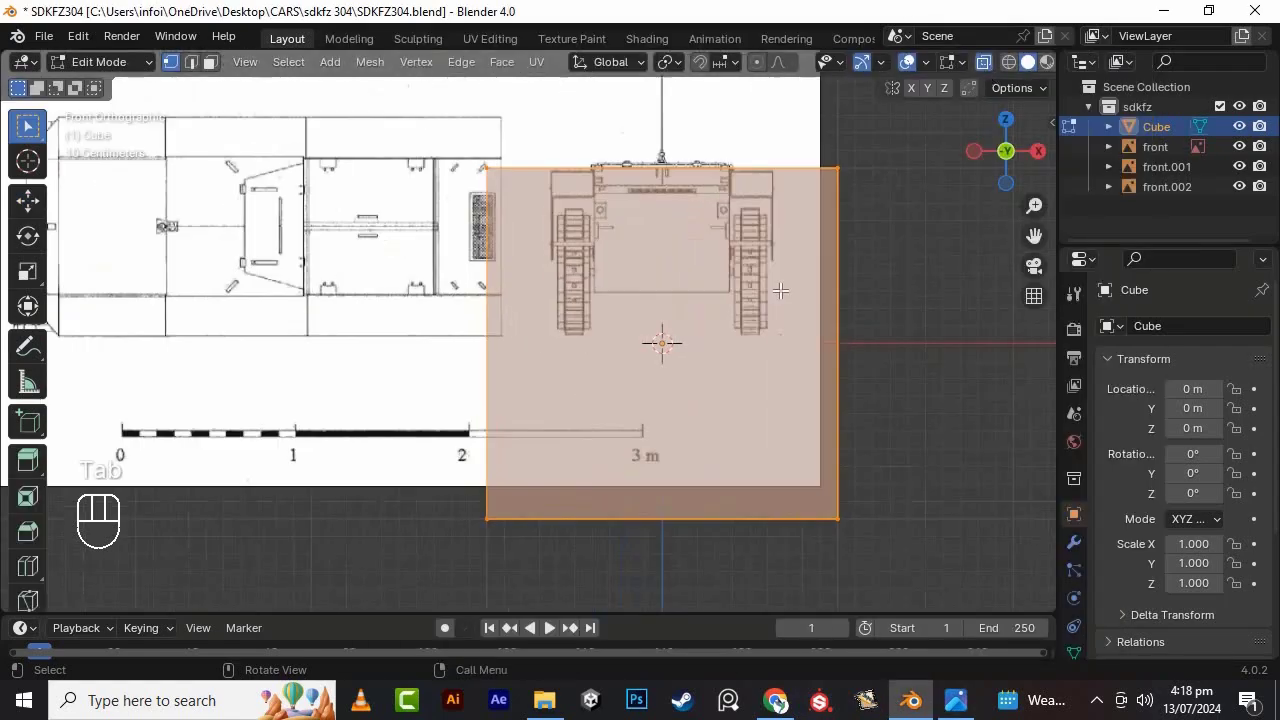
pyautogui.moveTo(431, 383); pyautogui.dragTo(901, 551)
pyautogui.click(28, 201)
pyautogui.moveTo(661, 437); pyautogui.dragTo(647, 270)
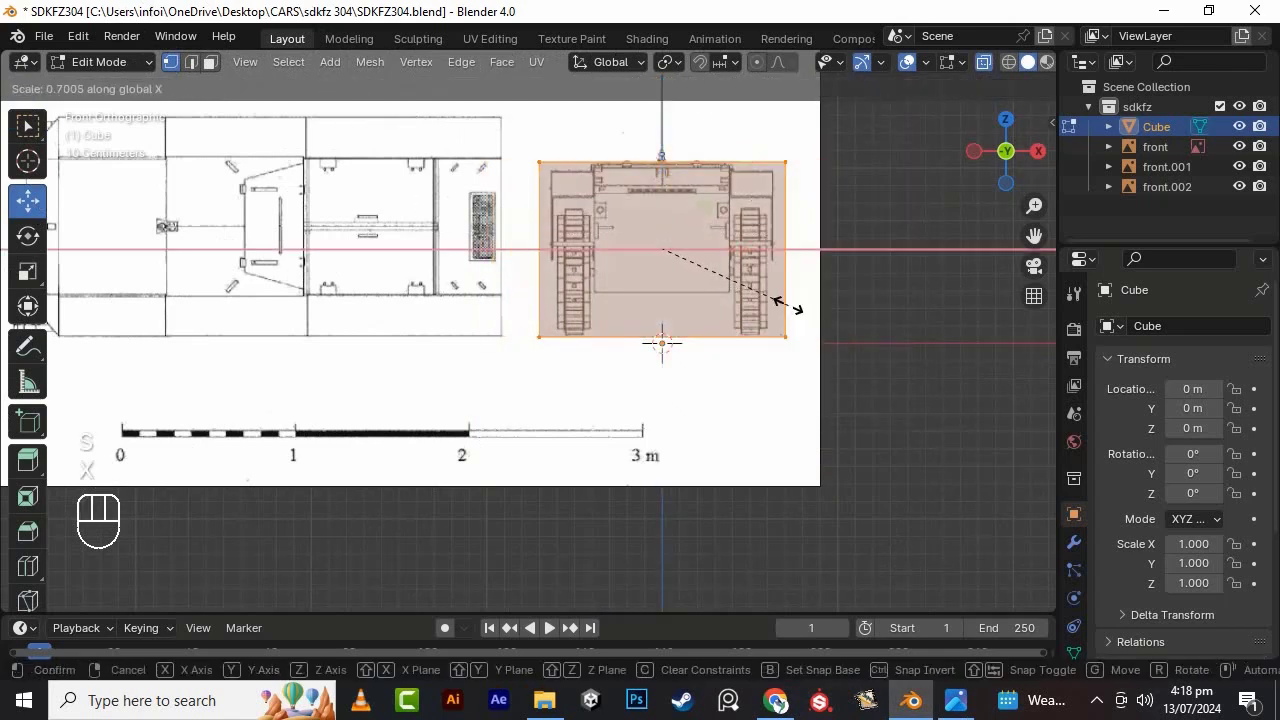
pyautogui.click(779, 301)
pyautogui.hotkey('ctrl', 's')
# - Stretch the cube along Y in right view to match the vehicle's full length in the side drawing
pyautogui.press('KP_3')
pyautogui.scroll(-1, 763, 414)
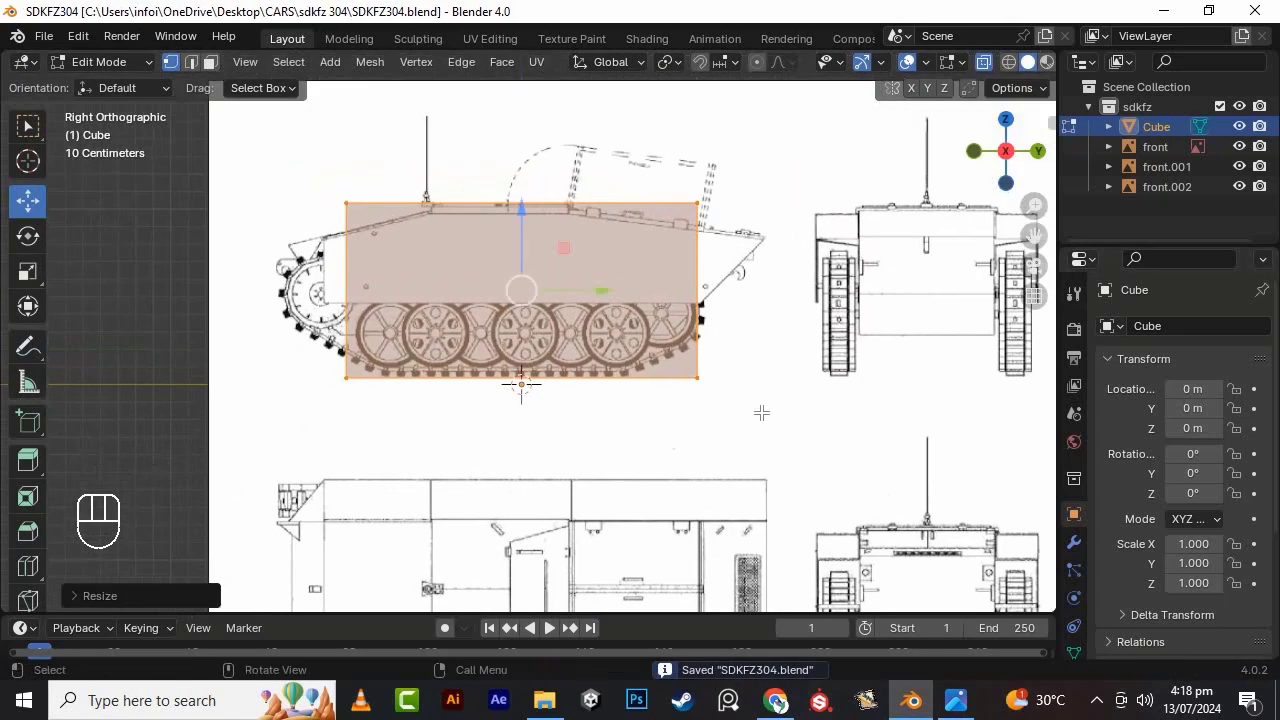
pyautogui.scroll(1, 770, 405)
pyautogui.moveTo(820, 295); pyautogui.dragTo(895, 297)
pyautogui.scroll(-2, 359, 396)
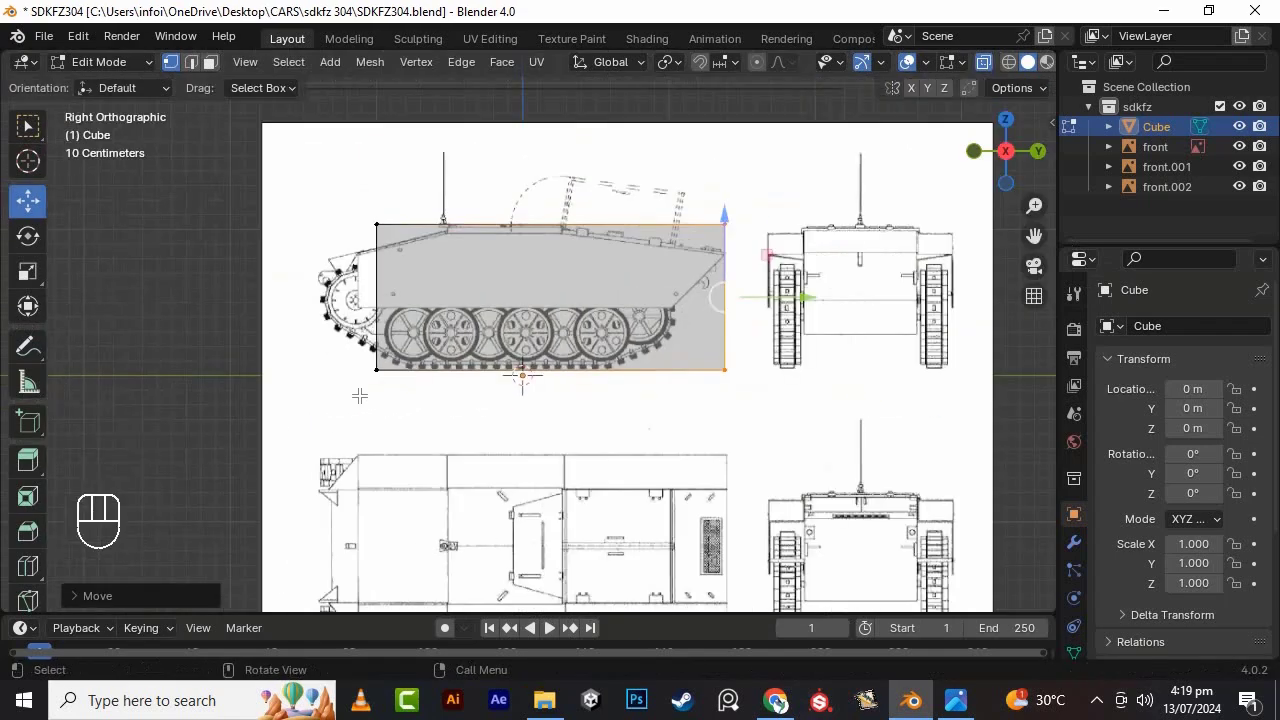
# - Lower the horizontal reference image to about Z -2.030 m, beneath the guide cube
pyautogui.press('KP_7')
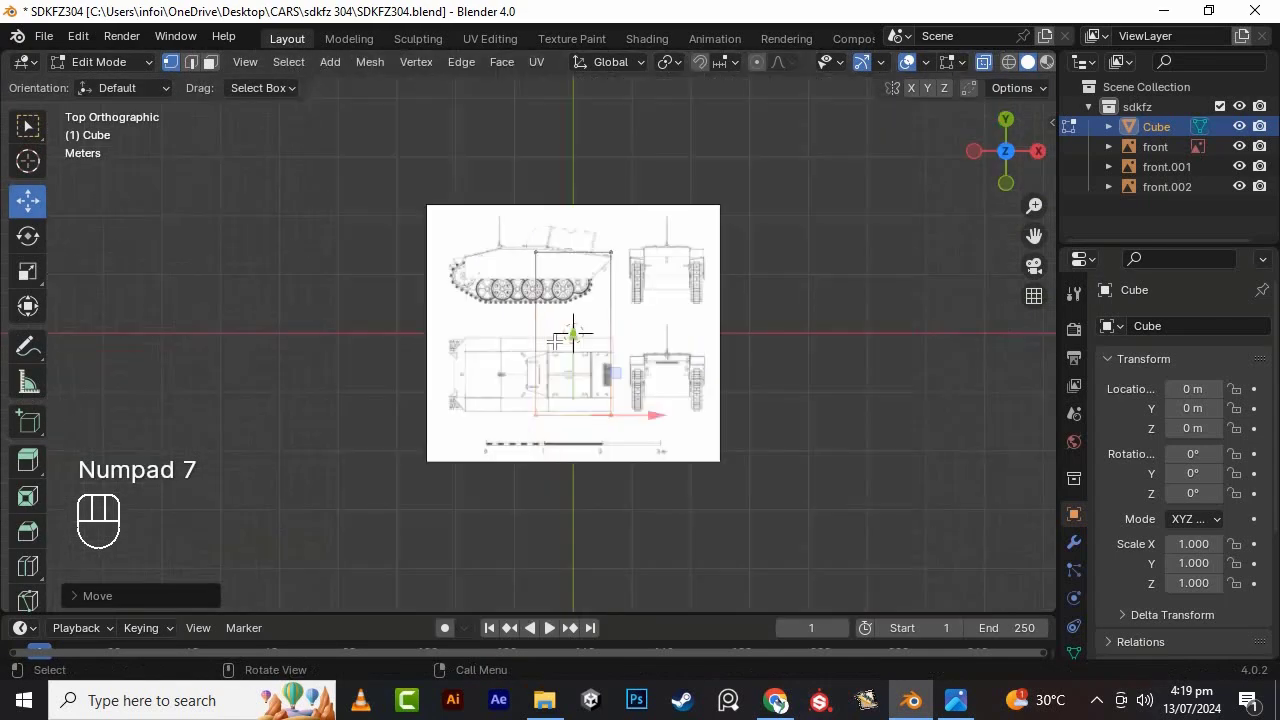
pyautogui.scroll(-5, 530, 330)
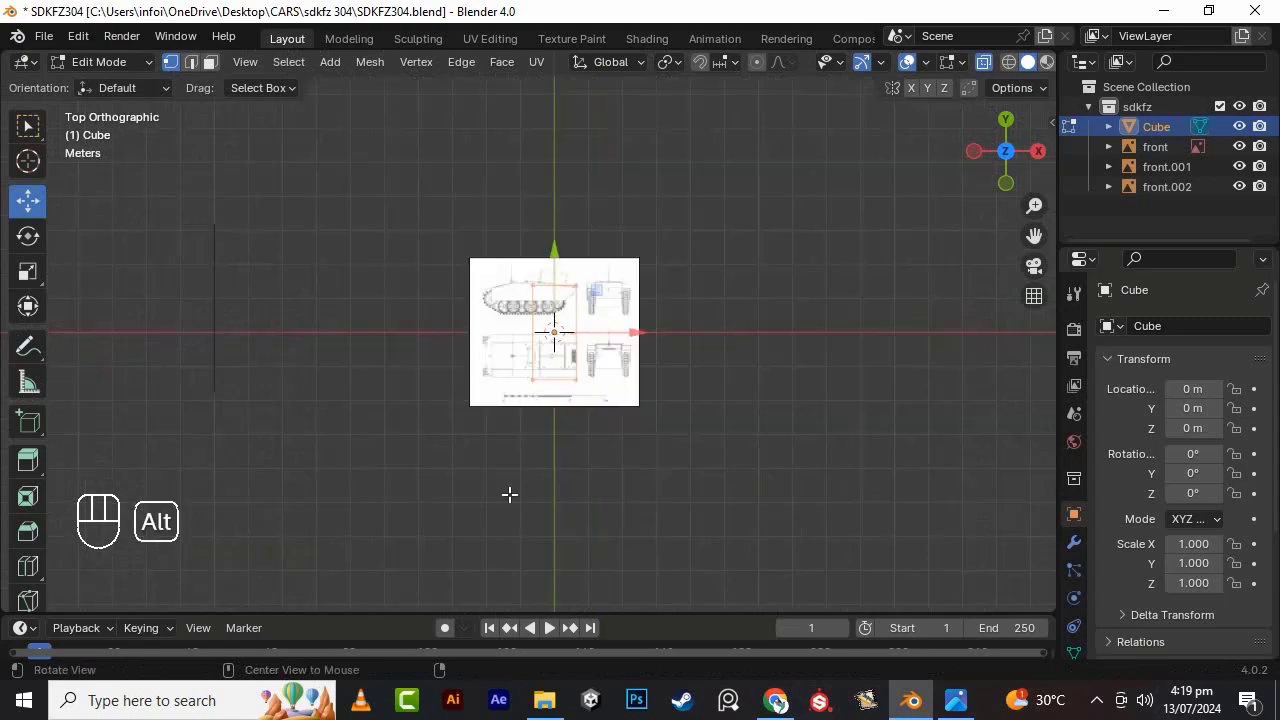
pyautogui.keyDown('alt'); pyautogui.moveTo(509, 494); pyautogui.dragTo(604, 352); pyautogui.keyUp('alt')
pyautogui.click(593, 302)
pyautogui.moveTo(541, 190); pyautogui.dragTo(541, 340)
pyautogui.press('KP_7')
pyautogui.scroll(5, 818, 275)
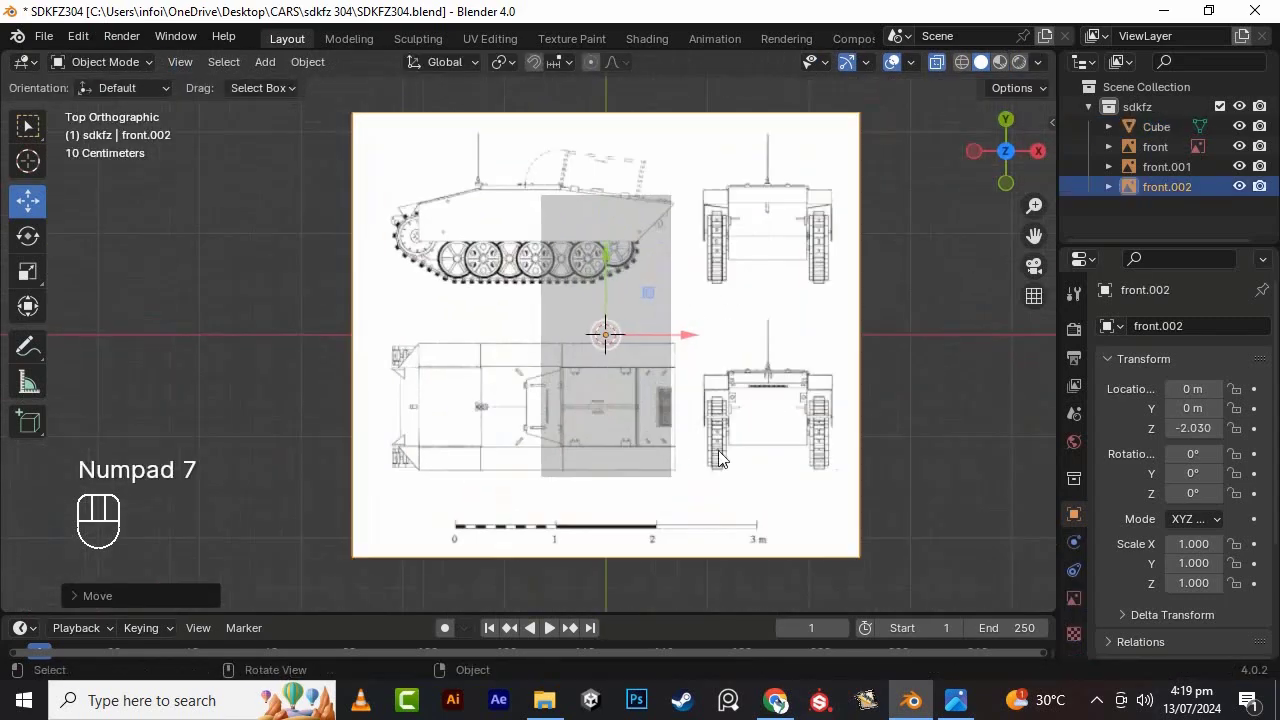
# - Rotate the horizontal reference image 90° about the Z axis
pyautogui.scroll(4, 820, 402)
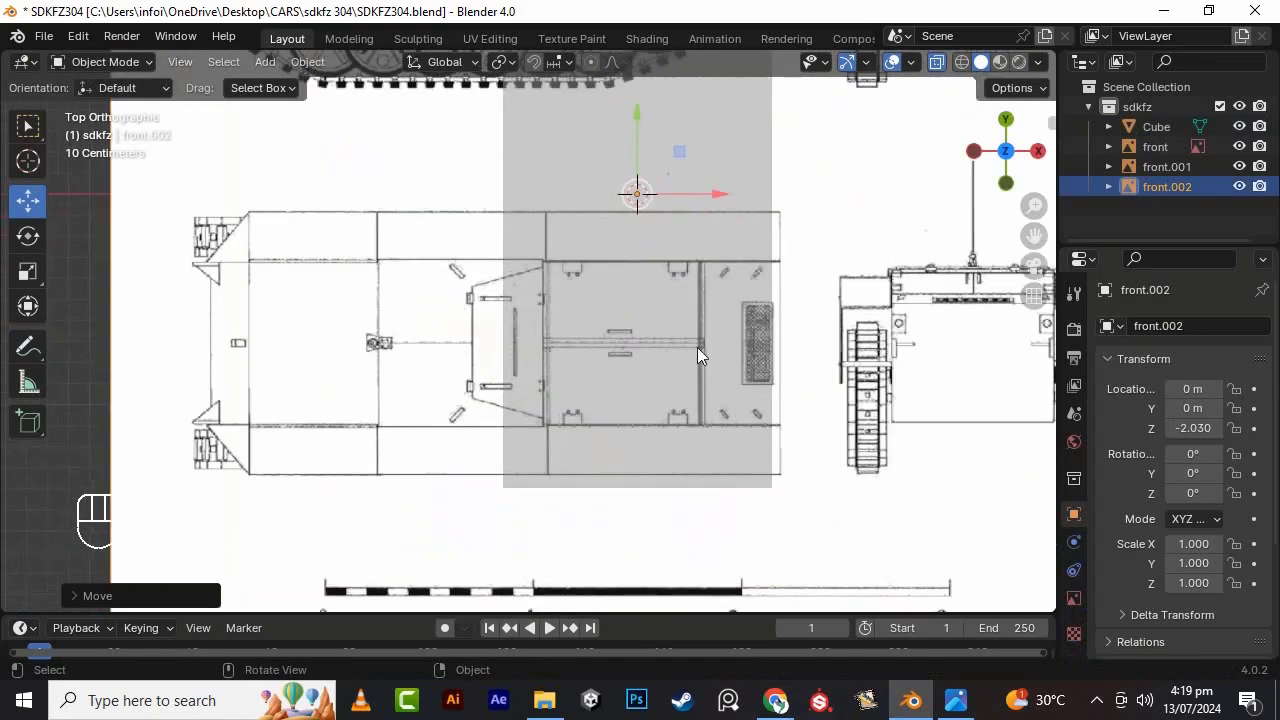
pyautogui.scroll(-7, 697, 347)
pyautogui.press('r')
pyautogui.press('z')
pyautogui.press('KP_9')
pyautogui.press('KP_0')
pyautogui.press('KP_Enter')
pyautogui.scroll(3, 710, 328)
# - Move the horizontal reference image to about X -0.718 m and Y 0.718 m, placing its top-view drawing under the guide cube
pyautogui.moveTo(659, 267); pyautogui.dragTo(587, 274)
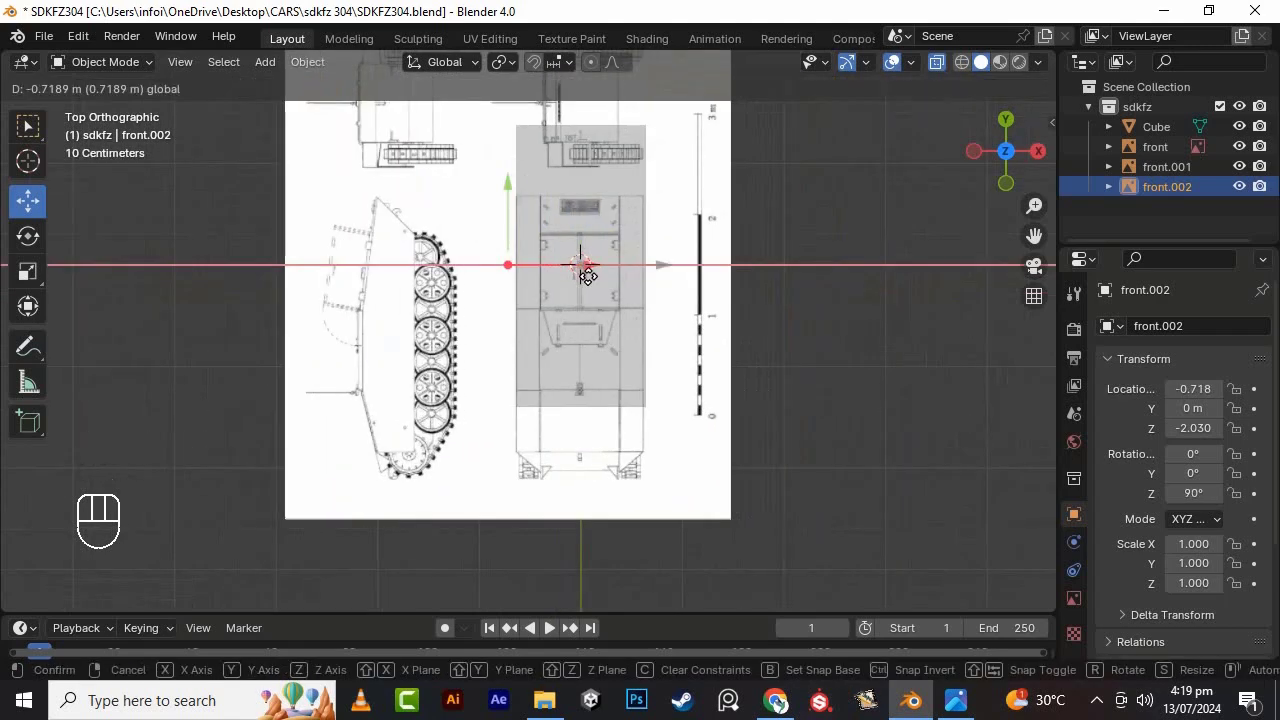
pyautogui.moveTo(502, 177); pyautogui.dragTo(493, 105)
pyautogui.scroll(3, 703, 280)
pyautogui.keyDown('shift'); pyautogui.moveTo(690, 130); pyautogui.dragTo(703, 424, button='middle'); pyautogui.keyUp('shift')
pyautogui.scroll(-3, 703, 280)
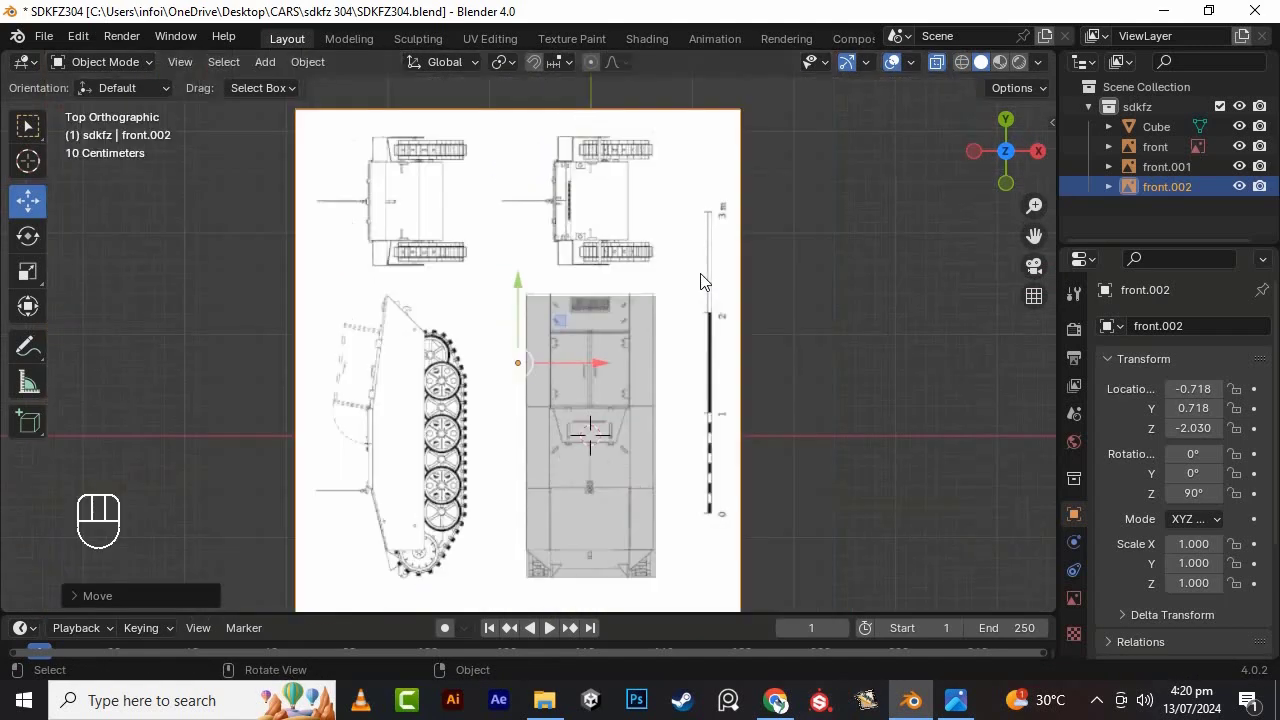
# - Nudge the horizontal reference image to about Y 0.707 m to match the cube's ends, and save the file
pyautogui.scroll(3, 600, 400)
pyautogui.keyDown('shift'); pyautogui.moveTo(520, 320); pyautogui.dragTo(510, 159, button='middle'); pyautogui.keyUp('shift')
pyautogui.moveTo(504, 140); pyautogui.dragTo(504, 142)
pyautogui.scroll(-5, 640, 300)
pyautogui.hotkey('ctrl', 's')
pyautogui.hotkey('ctrl', 's')
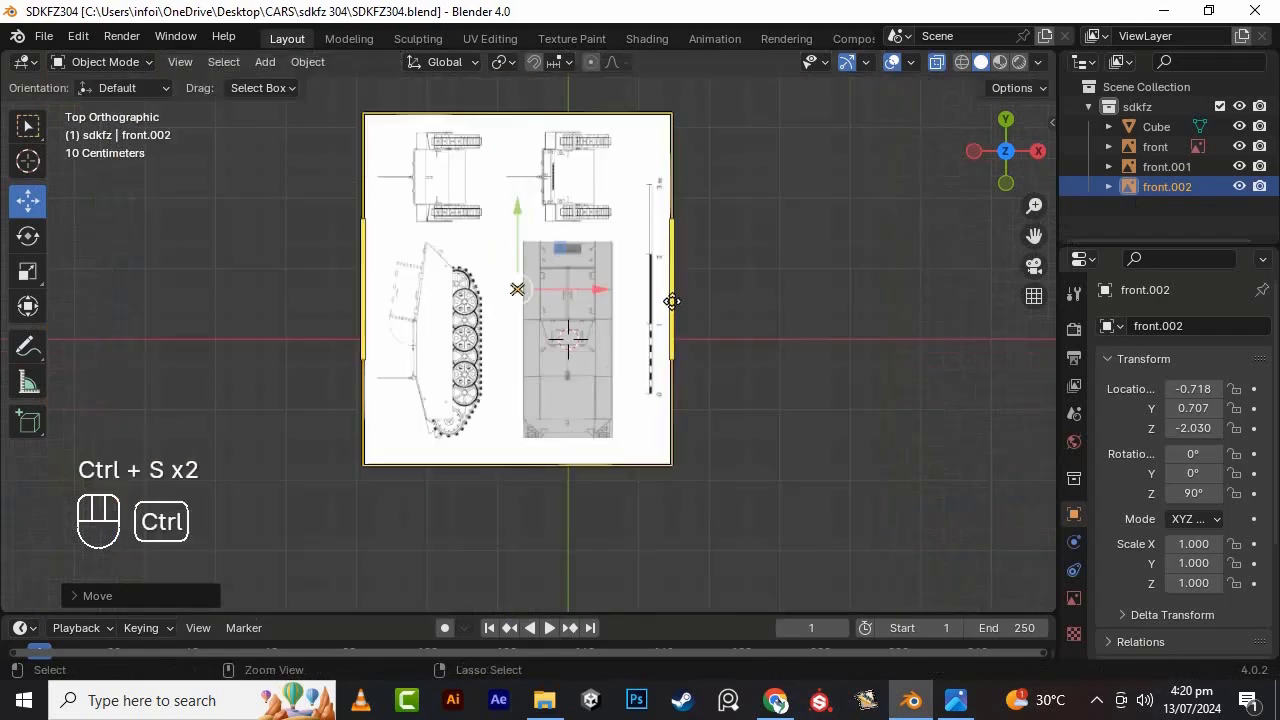
# - Delete the guide cube and save the file
pyautogui.scroll(-3, 700, 330)
pyautogui.moveTo(845, 470); pyautogui.dragTo(660, 310, button='middle')
pyautogui.scroll(4, 660, 340)
pyautogui.click(661, 362)
pyautogui.press('Delete')
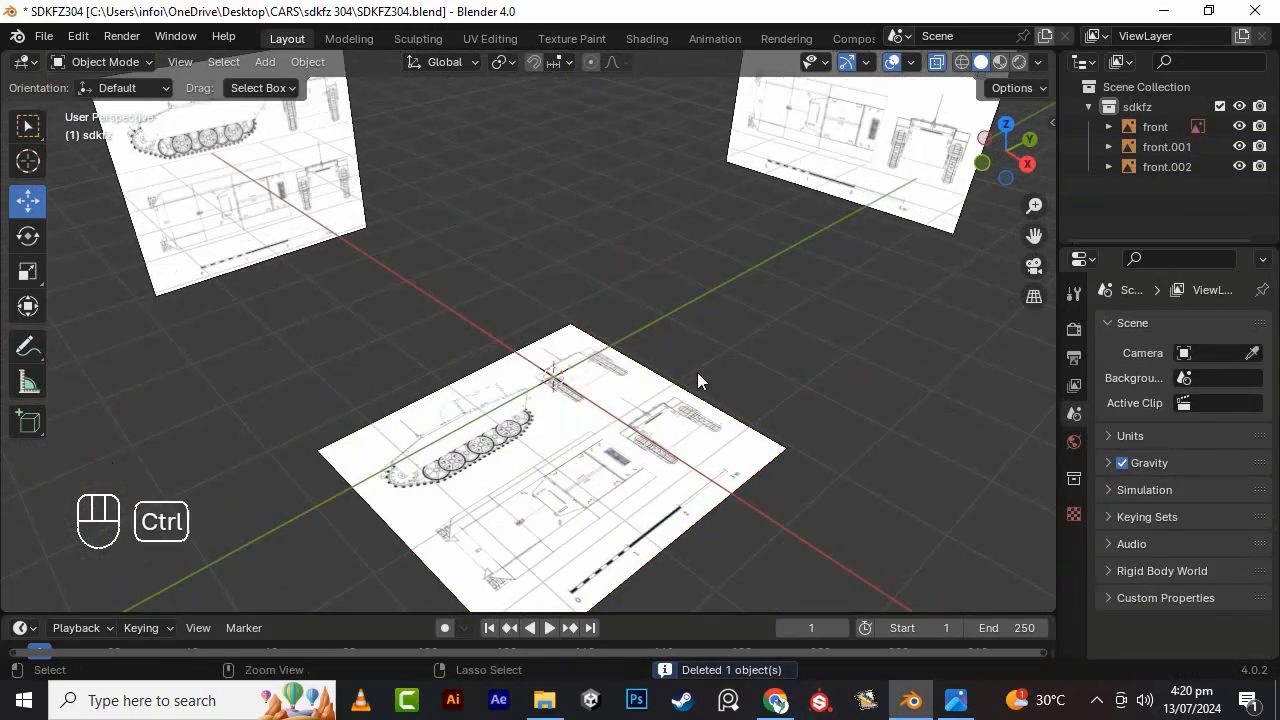
pyautogui.hotkey('ctrl', 's')
pyautogui.moveTo(697, 372); pyautogui.dragTo(773, 505, button='middle')
# - Add the ten vehicle photos from the sdkfz 304 folder to the PureRef reference board
pyautogui.click(544, 700)
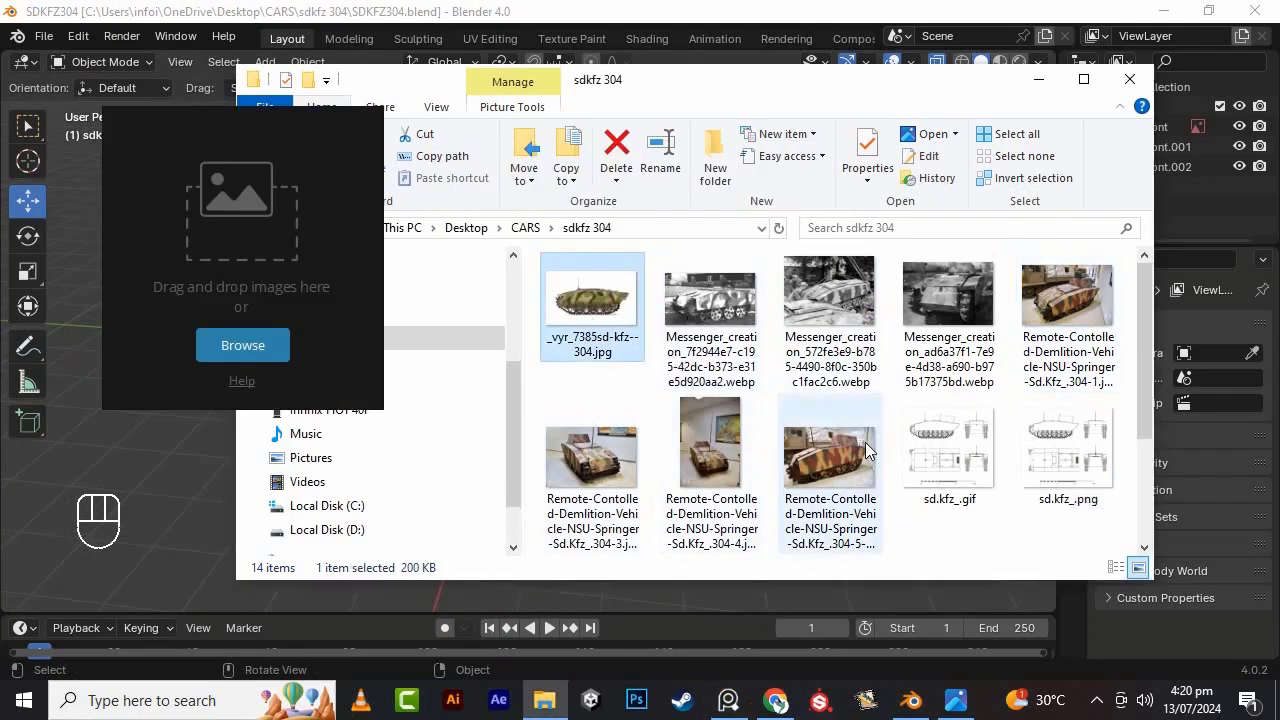
pyautogui.keyDown('shift'); pyautogui.click(865, 442); pyautogui.keyUp('shift')
pyautogui.scroll(-3, 865, 444)
pyautogui.keyDown('ctrl'); pyautogui.click(850, 455); pyautogui.keyUp('ctrl')
pyautogui.keyDown('ctrl'); pyautogui.click(930, 458); pyautogui.keyUp('ctrl')
pyautogui.moveTo(930, 458); pyautogui.dragTo(260, 270)
# - Examine the road wheel and hull details in the reference photos, then hide the PureRef board and return to Blender
pyautogui.scroll(-5, 250, 265)
pyautogui.moveTo(250, 289); pyautogui.dragTo(306, 336, button='right')
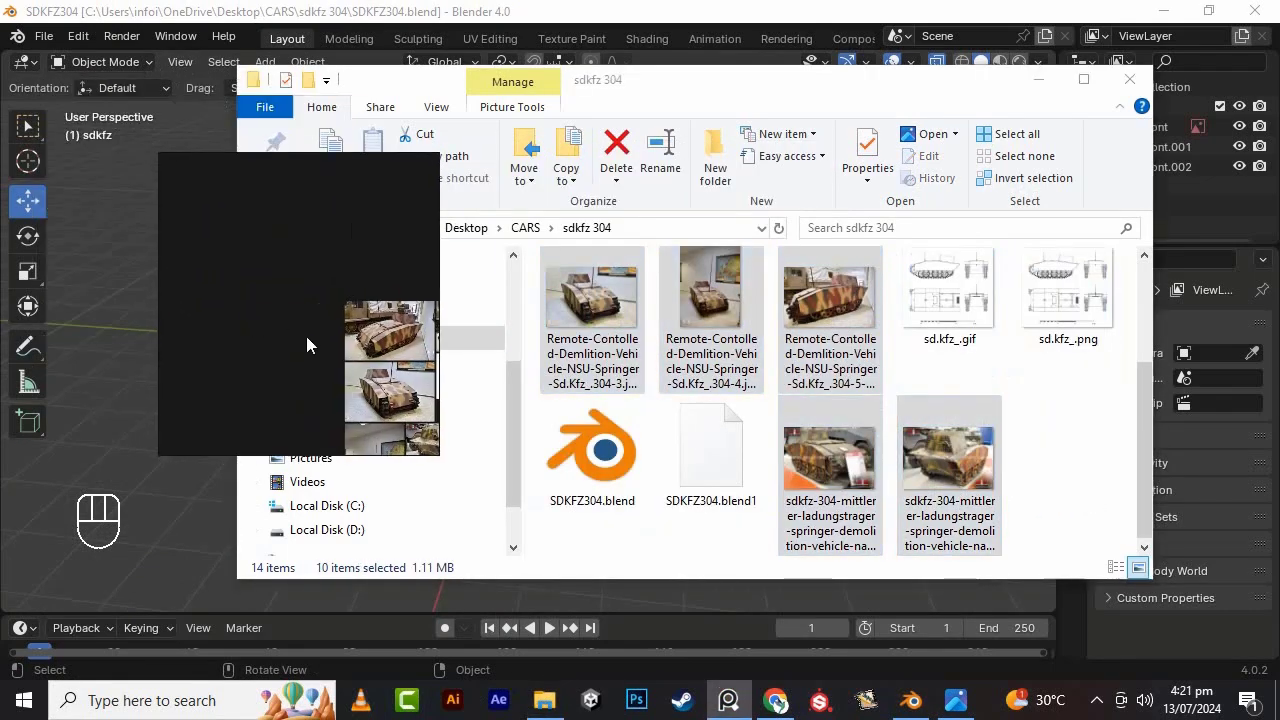
pyautogui.scroll(12, 414, 386)
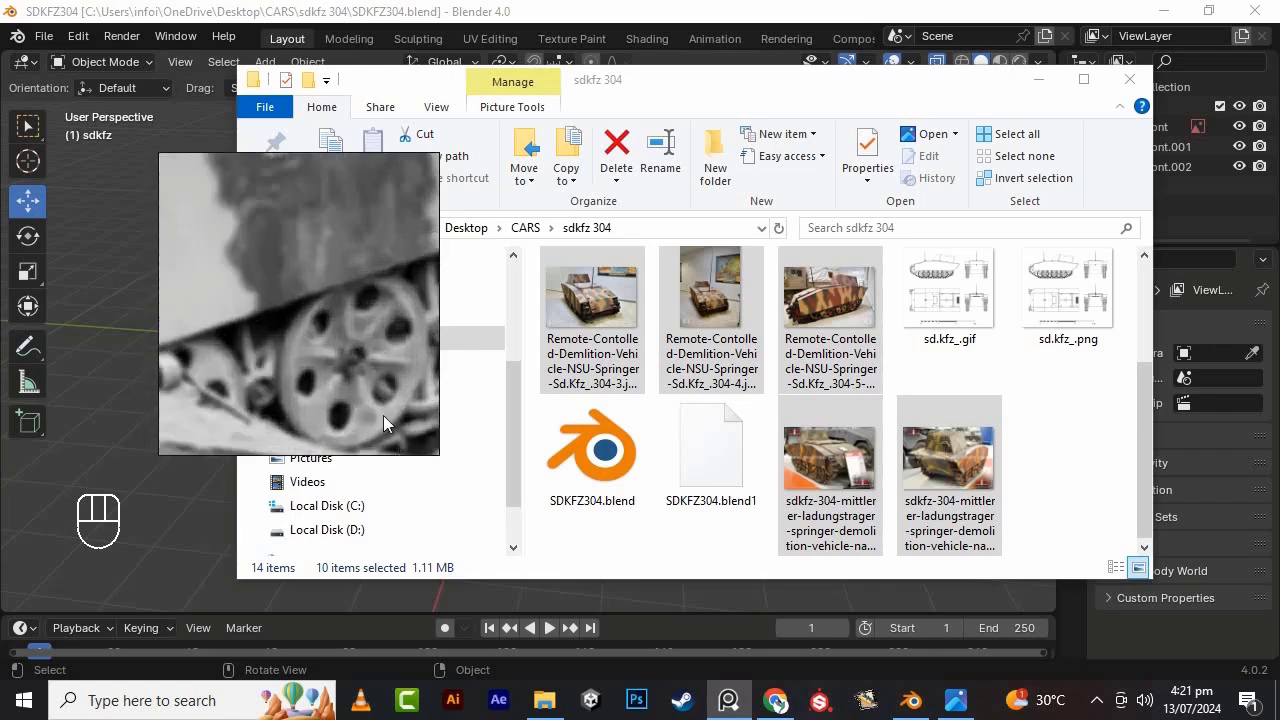
pyautogui.scroll(-4, 320, 385)
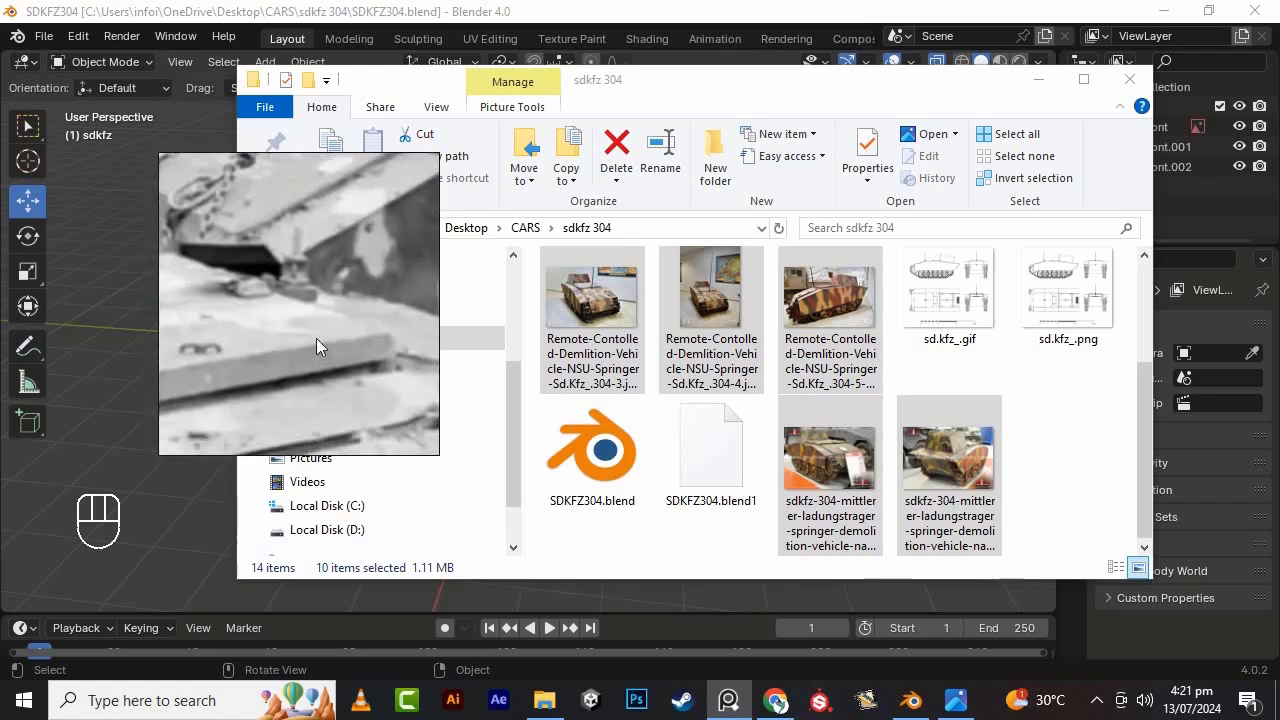
pyautogui.scroll(-10, 400, 345)
pyautogui.click(520, 12)
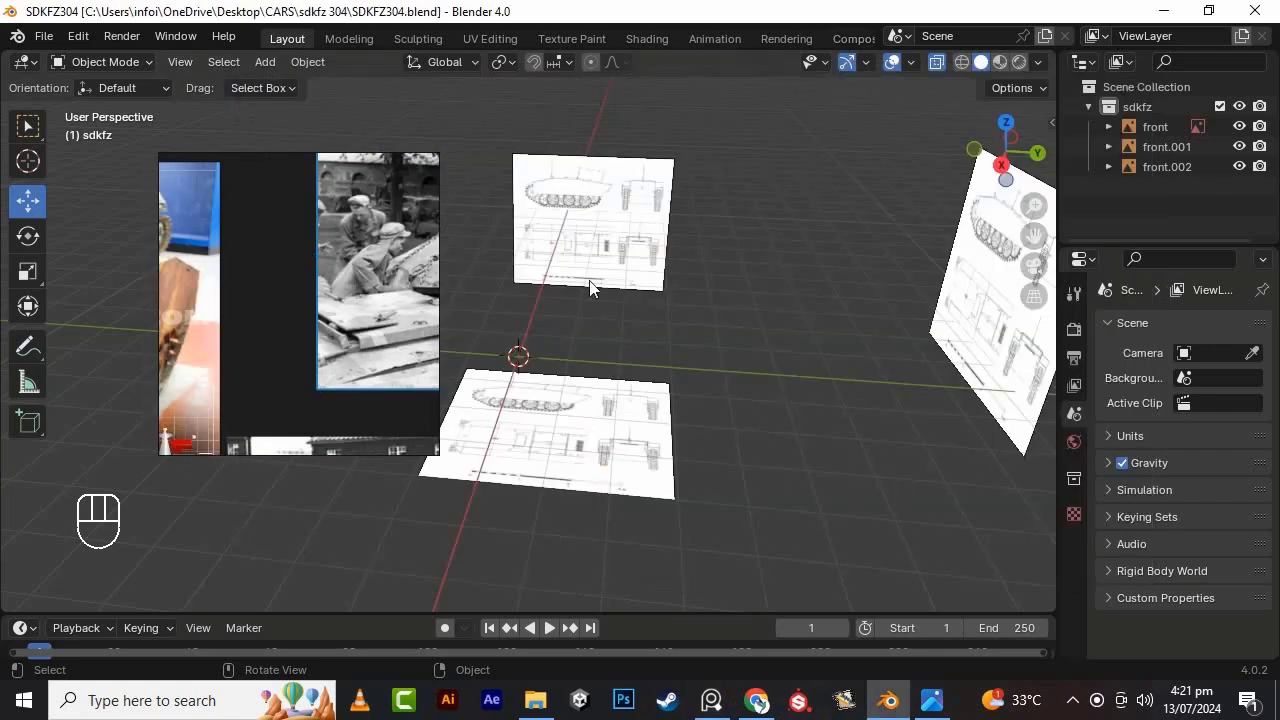
pyautogui.click(711, 700)
# - Add a mesh circle in right view and rotate it 90° about the Y axis
pyautogui.press('KP_3')
pyautogui.scroll(5, 743, 408)
pyautogui.scroll(-3, 754, 308)
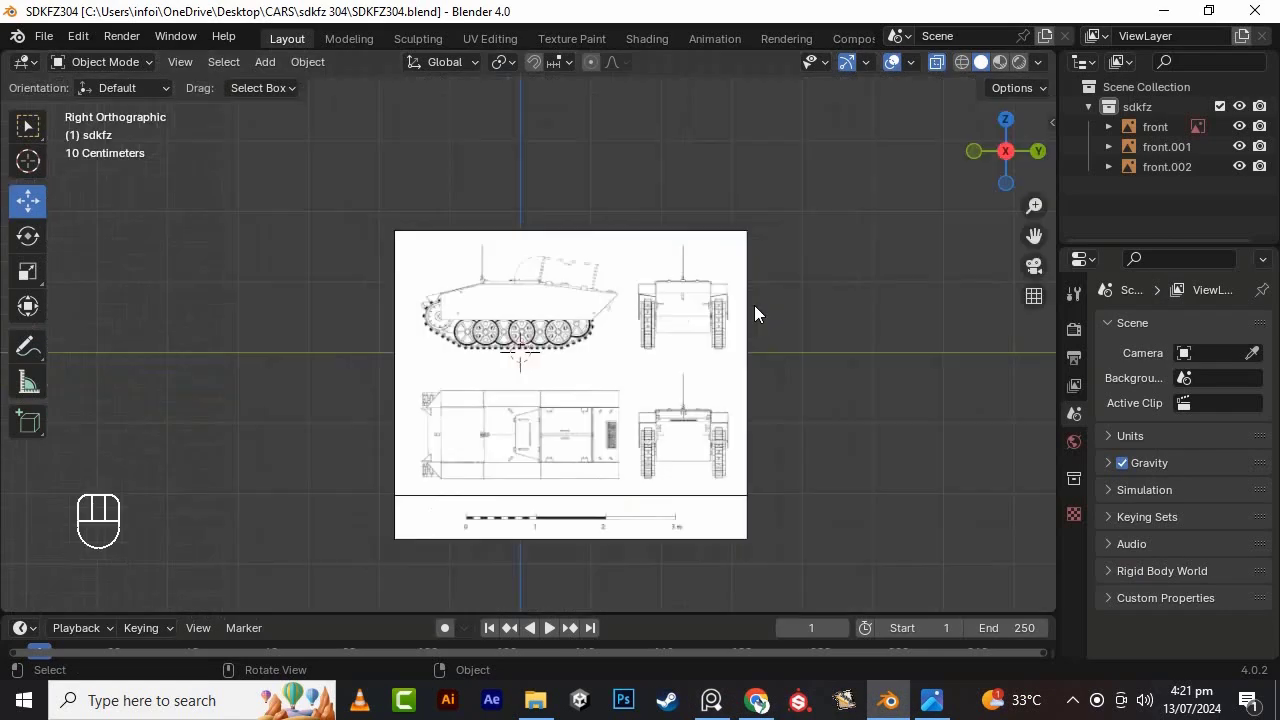
pyautogui.hotkey('shift', 'a')
pyautogui.moveTo(743, 305)
pyautogui.click(905, 310)
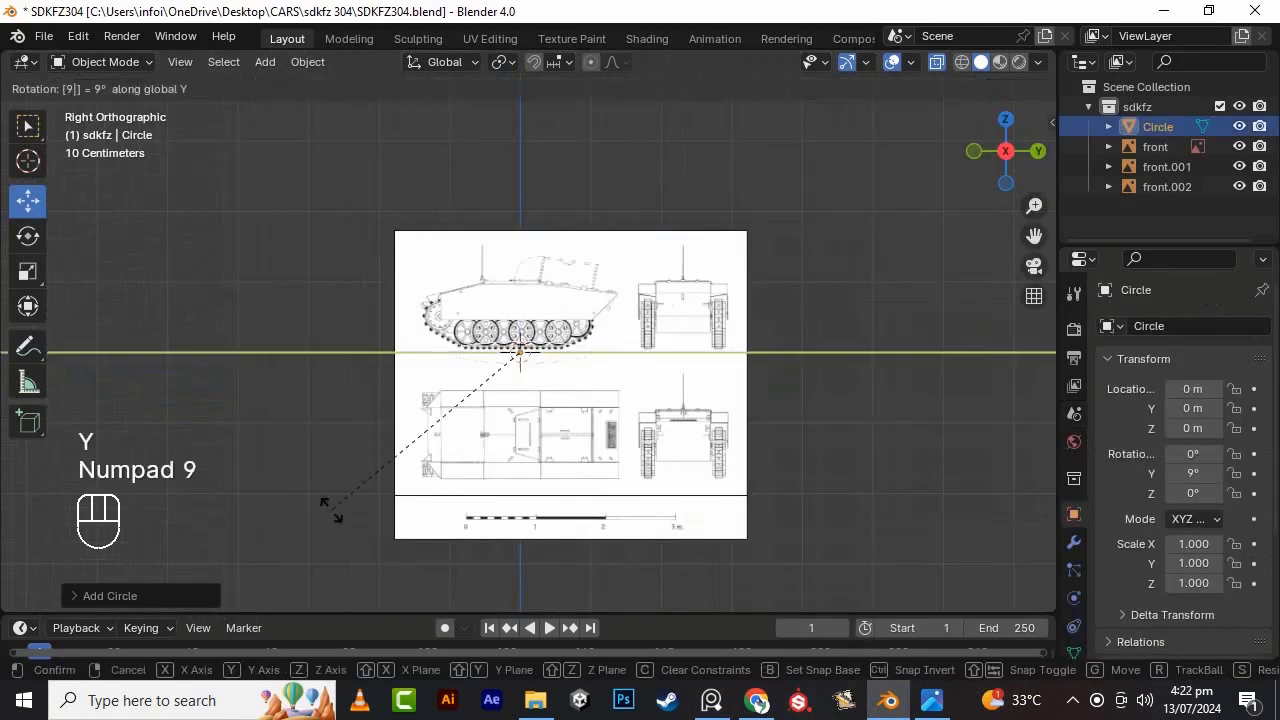
pyautogui.press('KP_0')
pyautogui.press('KP_Enter')
# - Scale down the circle's vertices and move them up over the middle road wheel in the side drawing
pyautogui.press('Tab')
pyautogui.click(559, 359)
pyautogui.scroll(10, 528, 333)
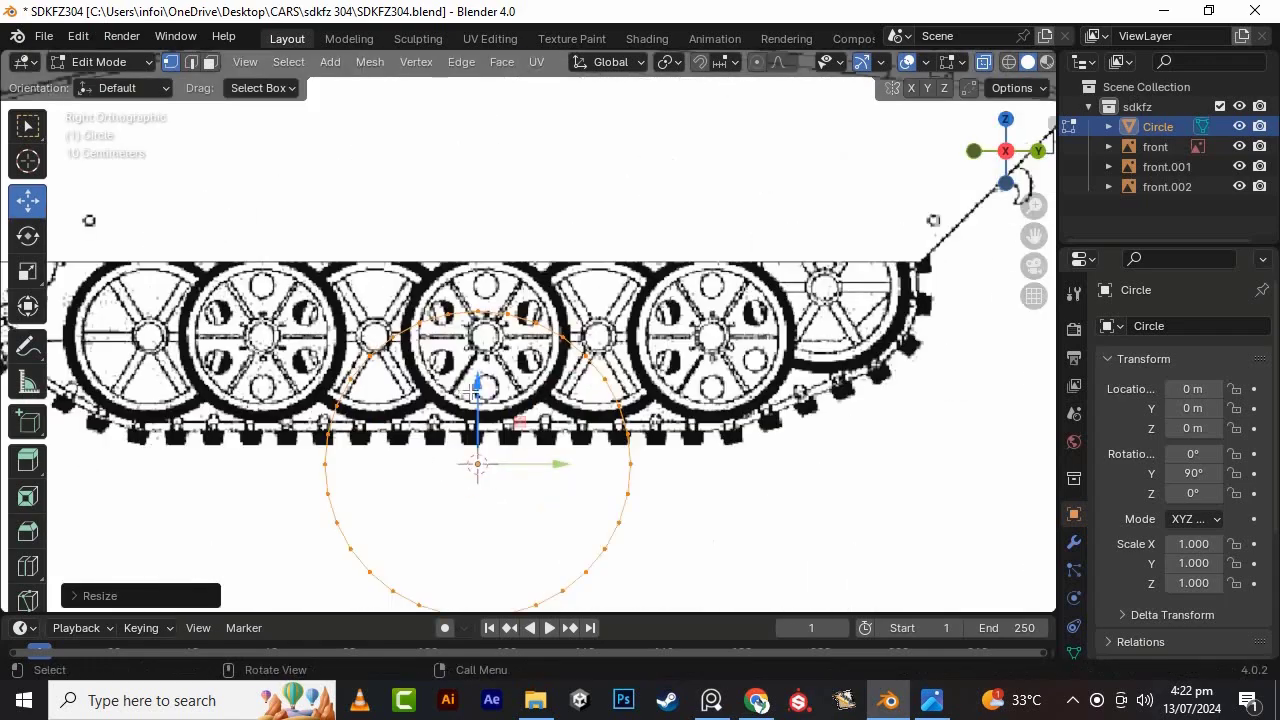
pyautogui.moveTo(478, 390); pyautogui.dragTo(457, 270)
pyautogui.press('s')
pyautogui.click(528, 328)
# - Fit the circle's position and size to the middle road wheel's outer rim, and save the file
pyautogui.scroll(2, 528, 328)
pyautogui.scroll(1, 480, 320)
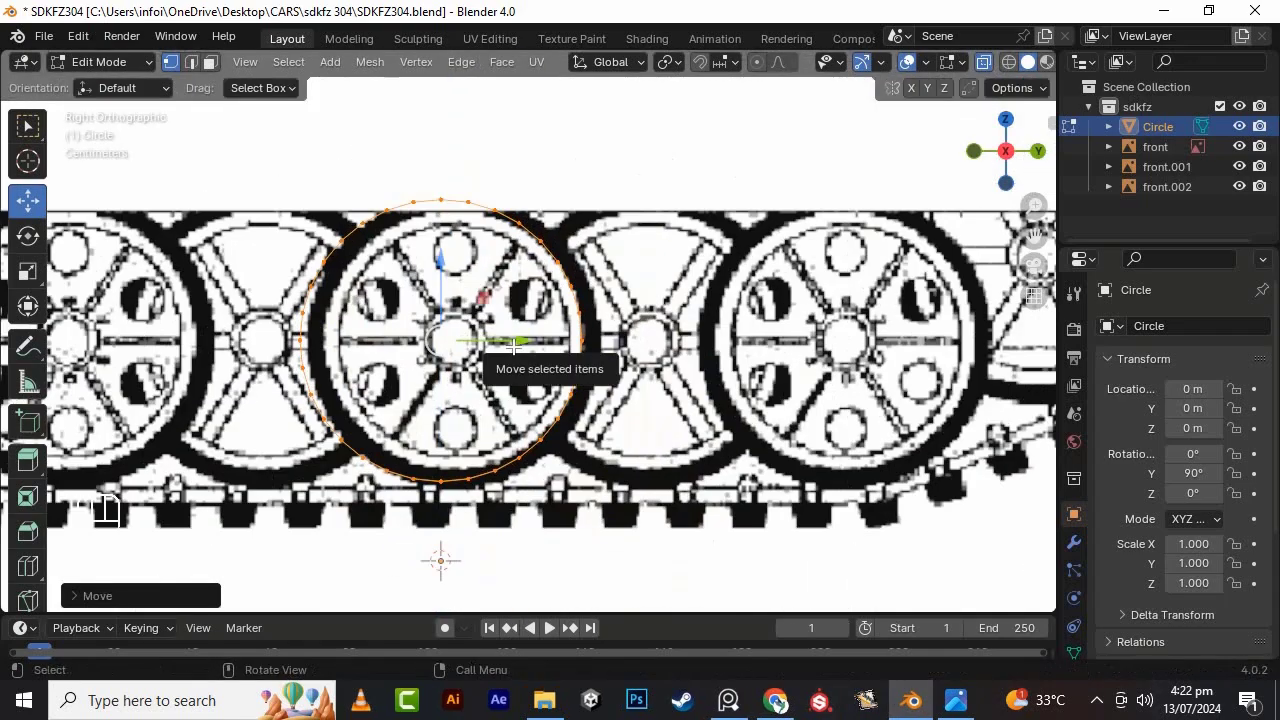
pyautogui.press('s')
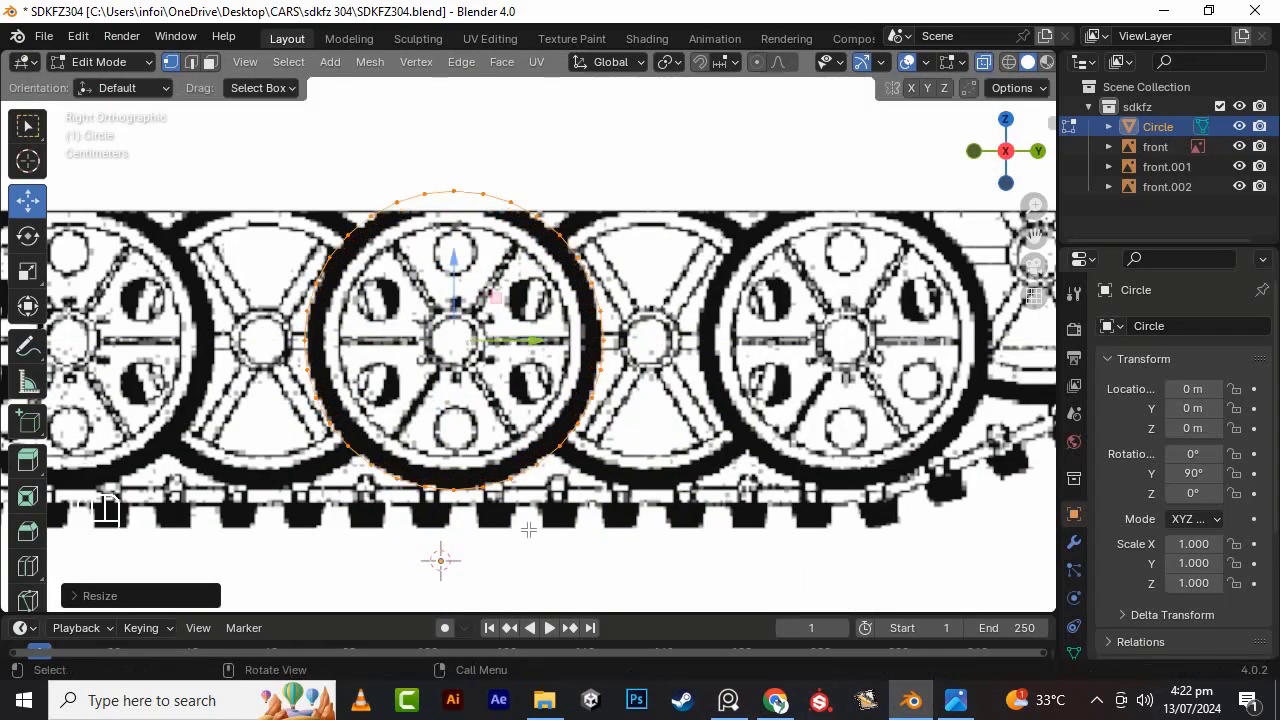
pyautogui.hotkey('ctrl', 's')
pyautogui.press('Tab')
# - Offset the circle slightly along X from the centre in front view
pyautogui.scroll(-2, 578, 368)
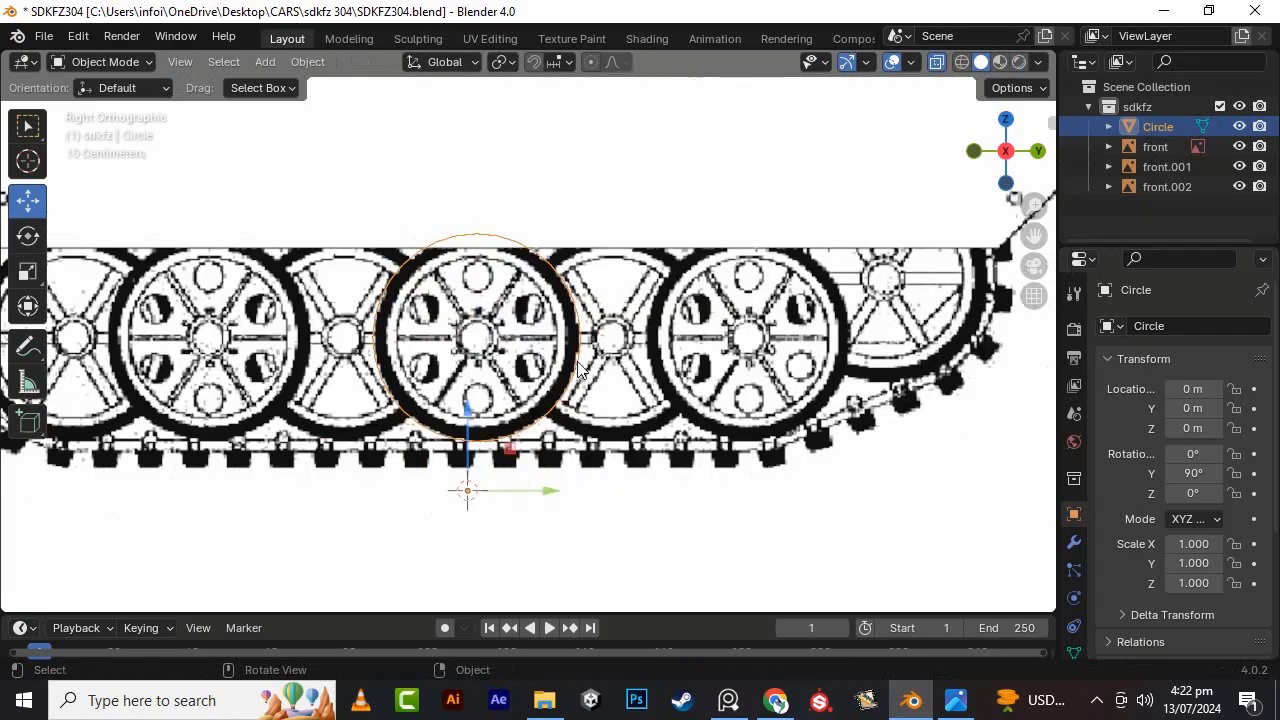
pyautogui.scroll(1, 552, 266)
pyautogui.press('Tab')
pyautogui.scroll(-9, 552, 300)
pyautogui.keyDown('alt'); pyautogui.moveTo(555, 310); pyautogui.dragTo(686, 369); pyautogui.keyUp('alt')
pyautogui.press('KP_7')
pyautogui.press('KP_1')
pyautogui.scroll(5, 575, 362)
pyautogui.scroll(4, 632, 374)
# - Add an X-axis Mirror modifier to the circle and apply its transform so the origin returns to the world centre
pyautogui.click(1074, 542)
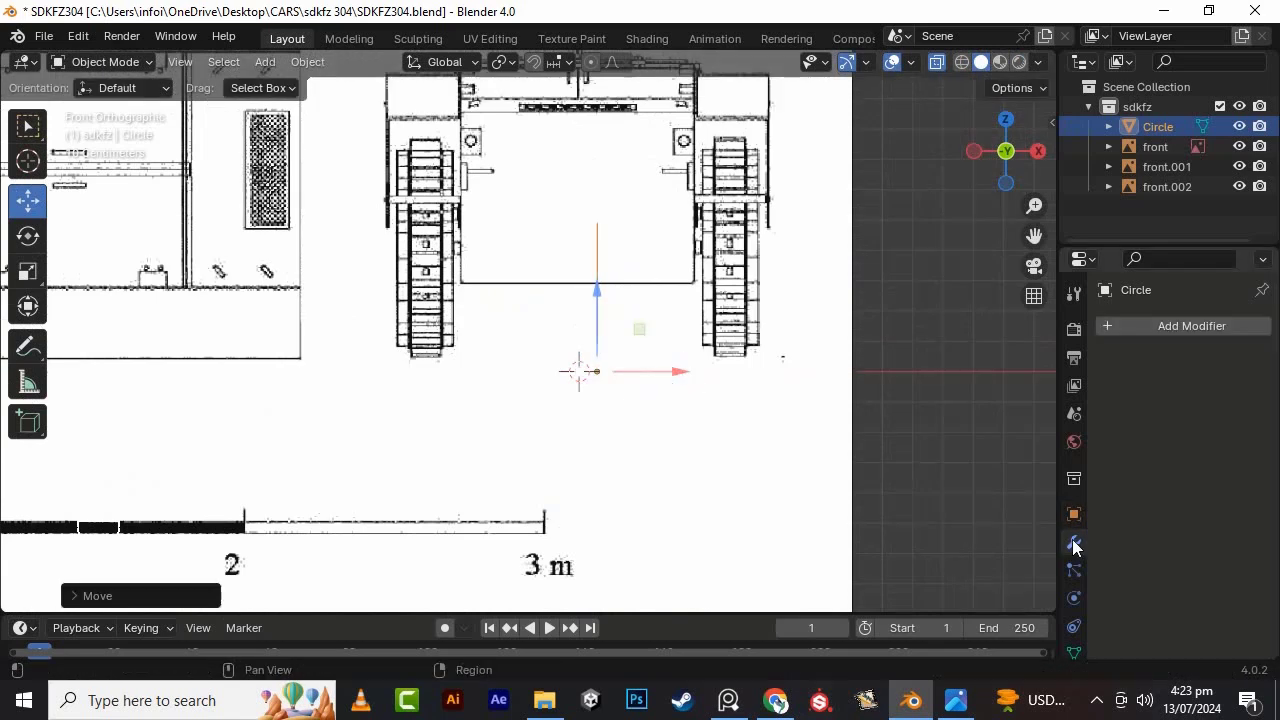
pyautogui.click(1160, 325)
pyautogui.write('m')
pyautogui.press('Return')
pyautogui.hotkey('ctrl', 'a')
pyautogui.click(630, 406)
# - Move the mirrored circle pair along X onto the positive-X track in the end-view drawing
pyautogui.press('g')
pyautogui.press('x')
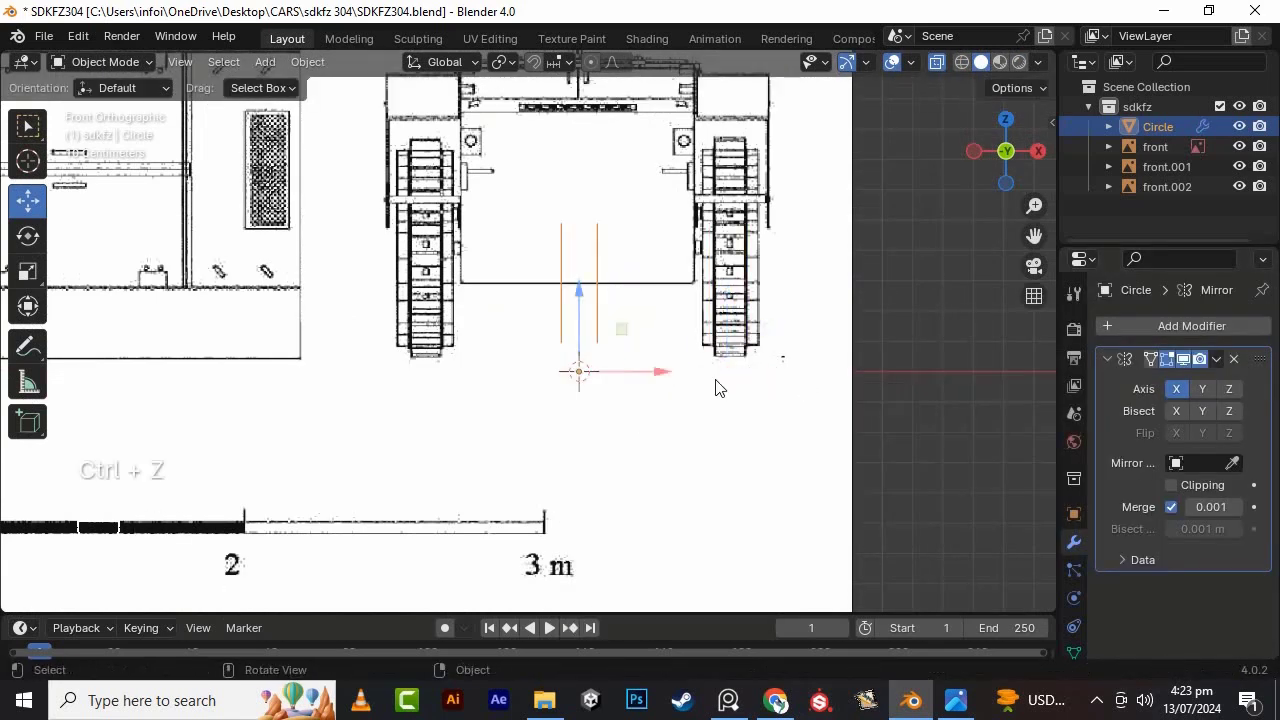
pyautogui.moveTo(685, 284); pyautogui.dragTo(686, 285)
pyautogui.press('Tab')
pyautogui.moveTo(669, 372); pyautogui.dragTo(822, 398)
pyautogui.scroll(2, 891, 255)
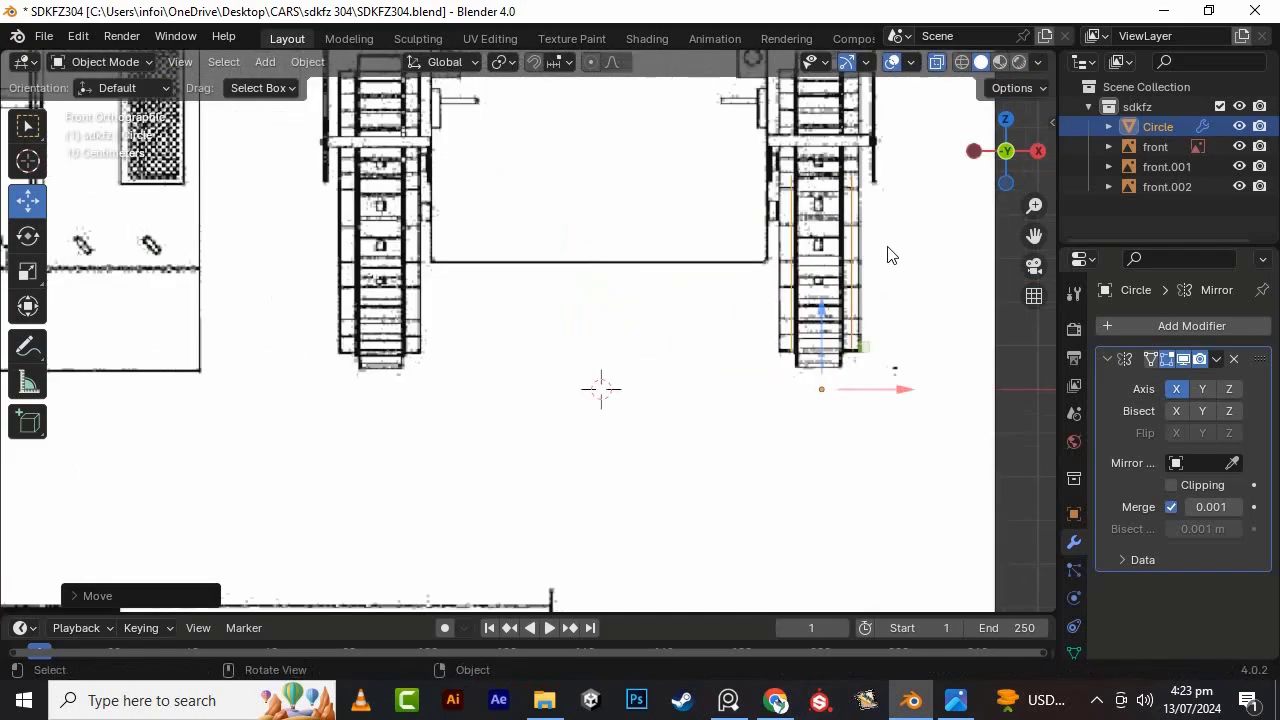
# - Undo the last move of the mirrored circle pair and save the file
pyautogui.hotkey('ctrl', 'z')
pyautogui.moveTo(880, 262); pyautogui.dragTo(548, 273, button='middle')
pyautogui.hotkey('ctrl', 's')
# - Extrude the wheel circle and scale it inward in side view to form a flat ring over the tyre
pyautogui.press('Tab')
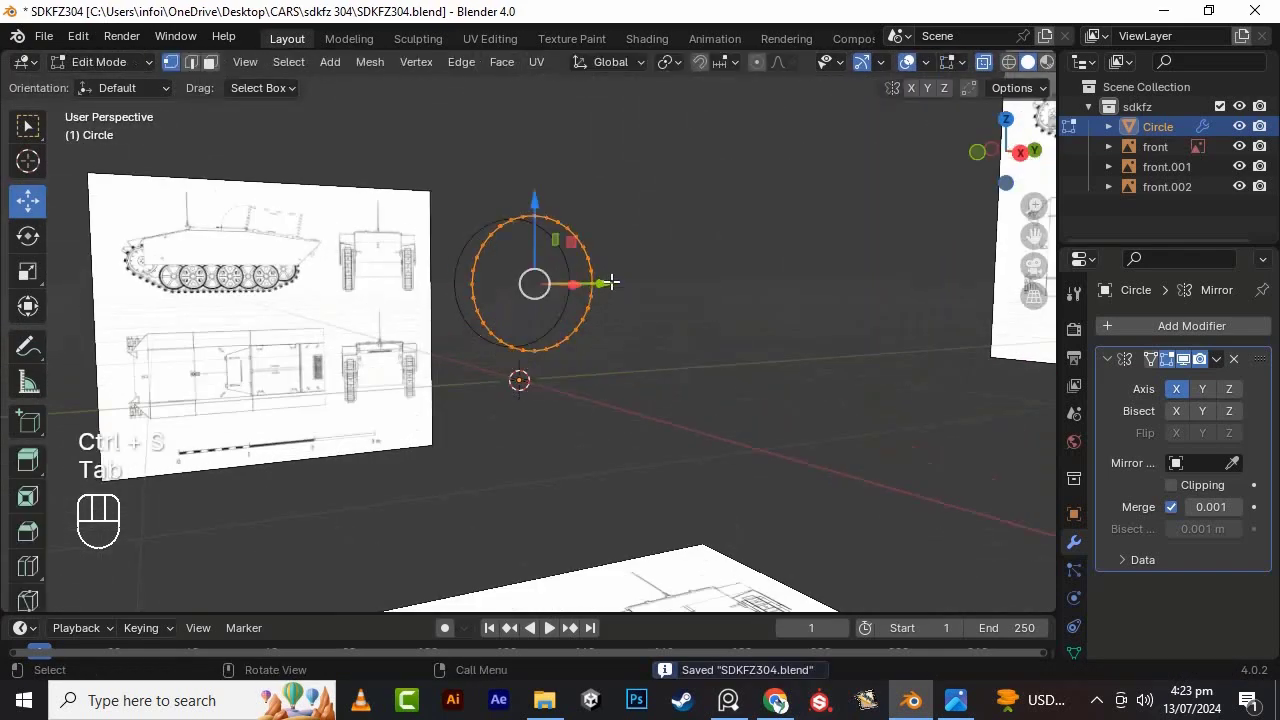
pyautogui.press('KP_3')
pyautogui.keyDown('shift'); pyautogui.moveTo(612, 191); pyautogui.dragTo(730, 272, button='middle'); pyautogui.keyUp('shift')
pyautogui.scroll(2, 730, 272)
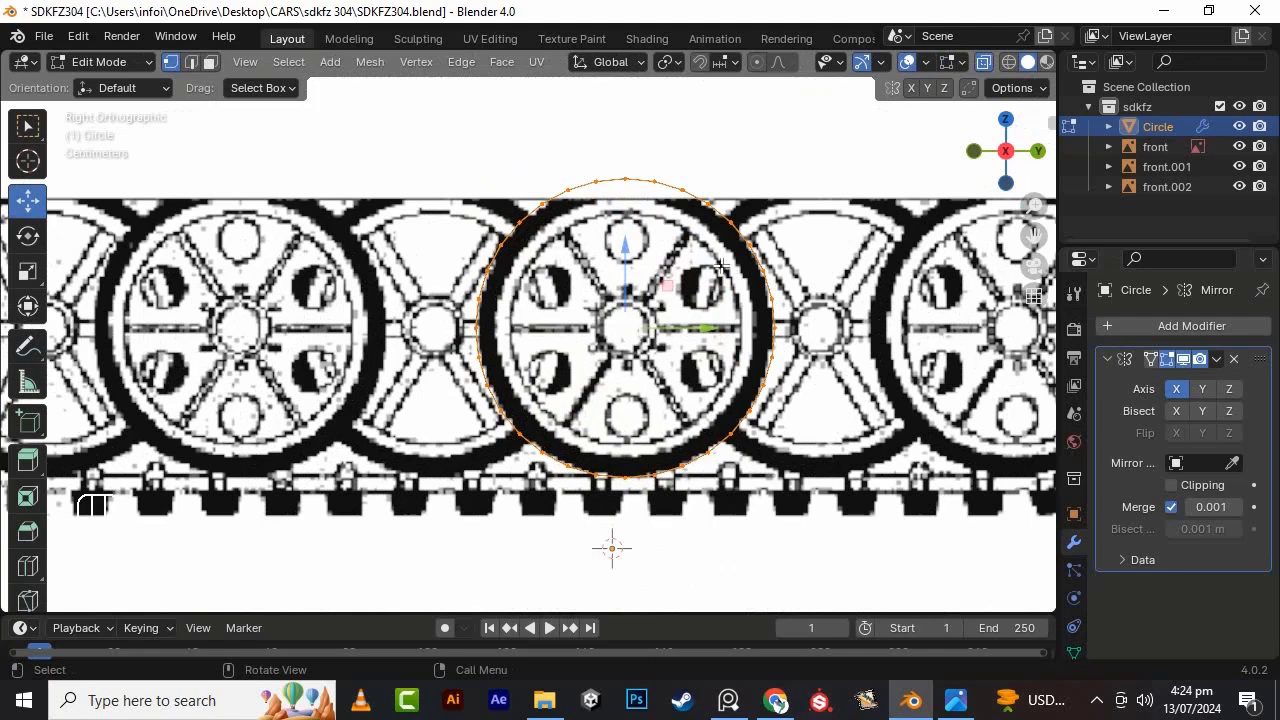
pyautogui.click(705, 263)
pyautogui.moveTo(650, 270); pyautogui.dragTo(735, 330, button='middle')
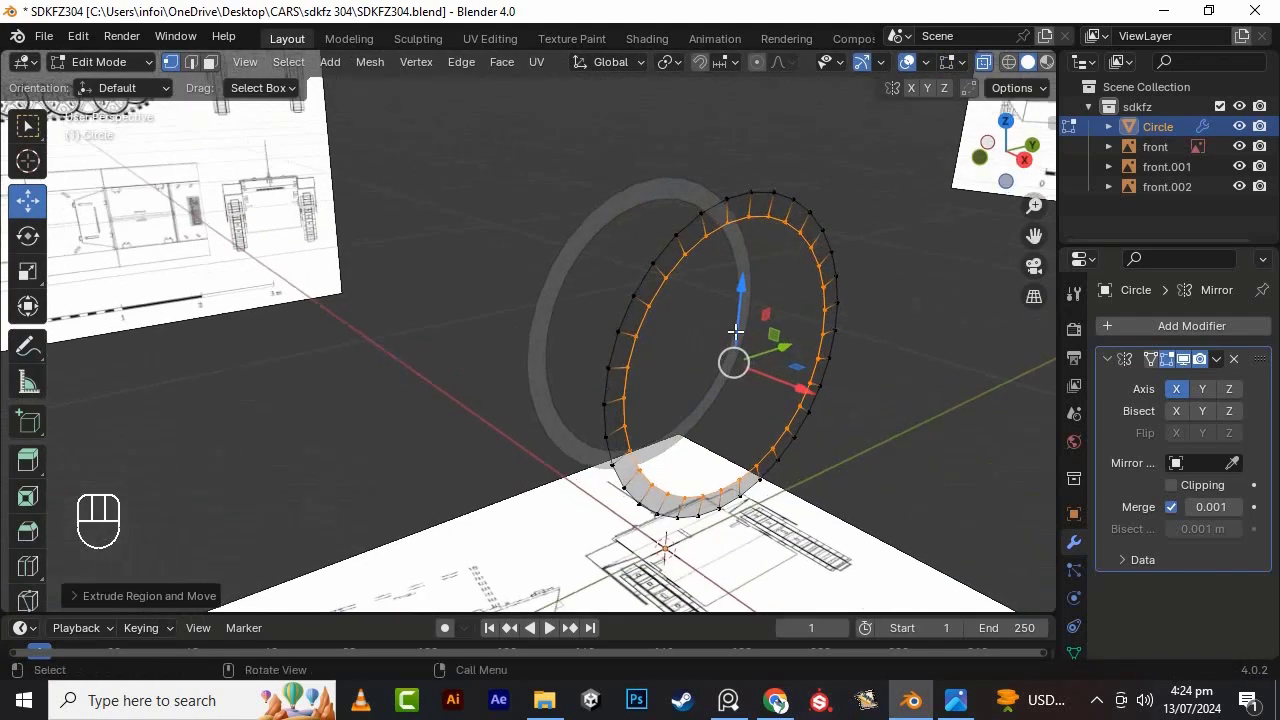
# - Extrude and scale the ring's inner edge inward for a second narrow ring, and extrude its edge along X for depth
pyautogui.press('KP_3')
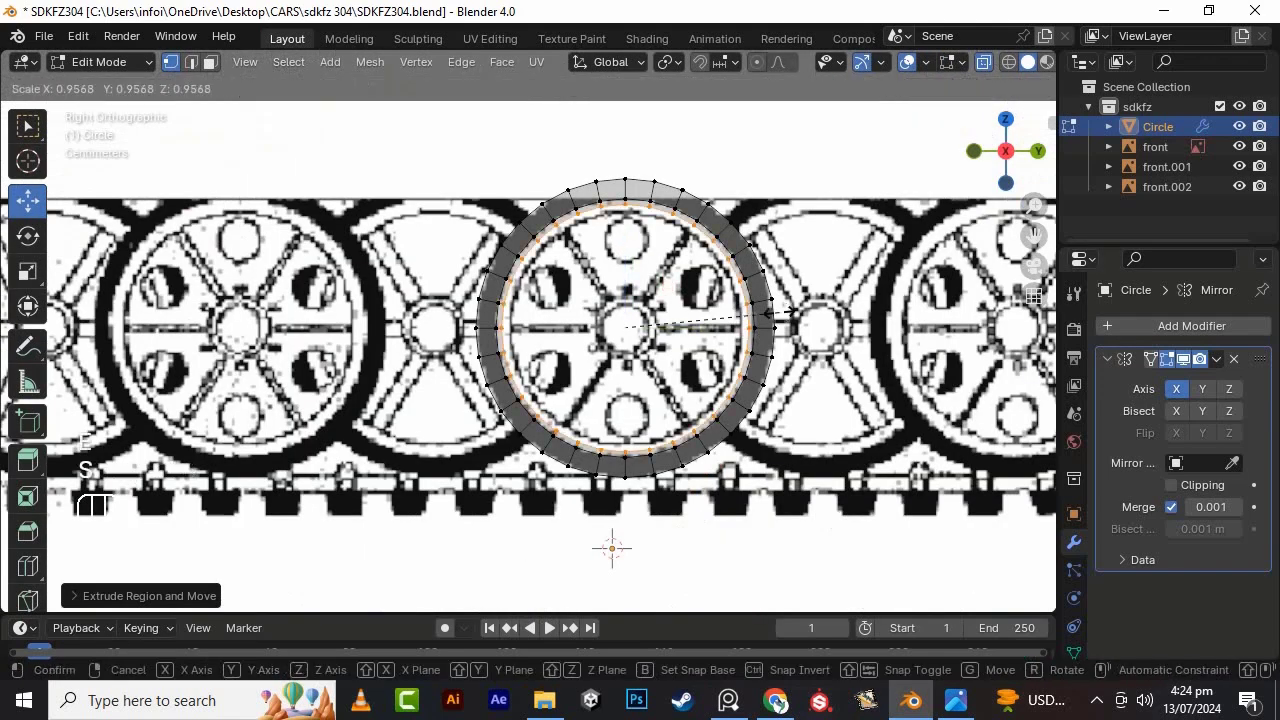
pyautogui.moveTo(678, 343); pyautogui.dragTo(903, 394, button='middle')
pyautogui.click(915, 367)
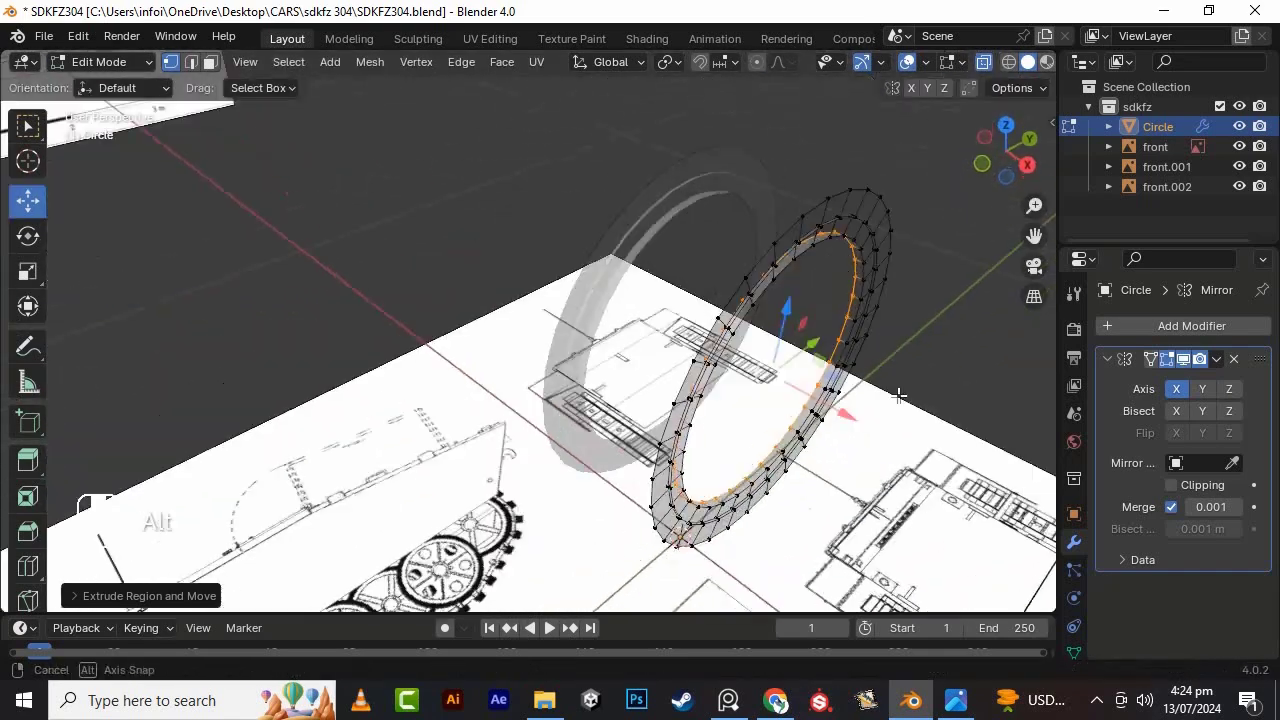
pyautogui.scroll(1, 903, 394)
pyautogui.moveTo(903, 424); pyautogui.dragTo(897, 421)
pyautogui.hotkey('alt', 'z')
pyautogui.moveTo(934, 351); pyautogui.dragTo(957, 36, button='middle')
pyautogui.scroll(-5, 850, 220)
pyautogui.moveTo(822, 258); pyautogui.dragTo(791, 294, button='middle')
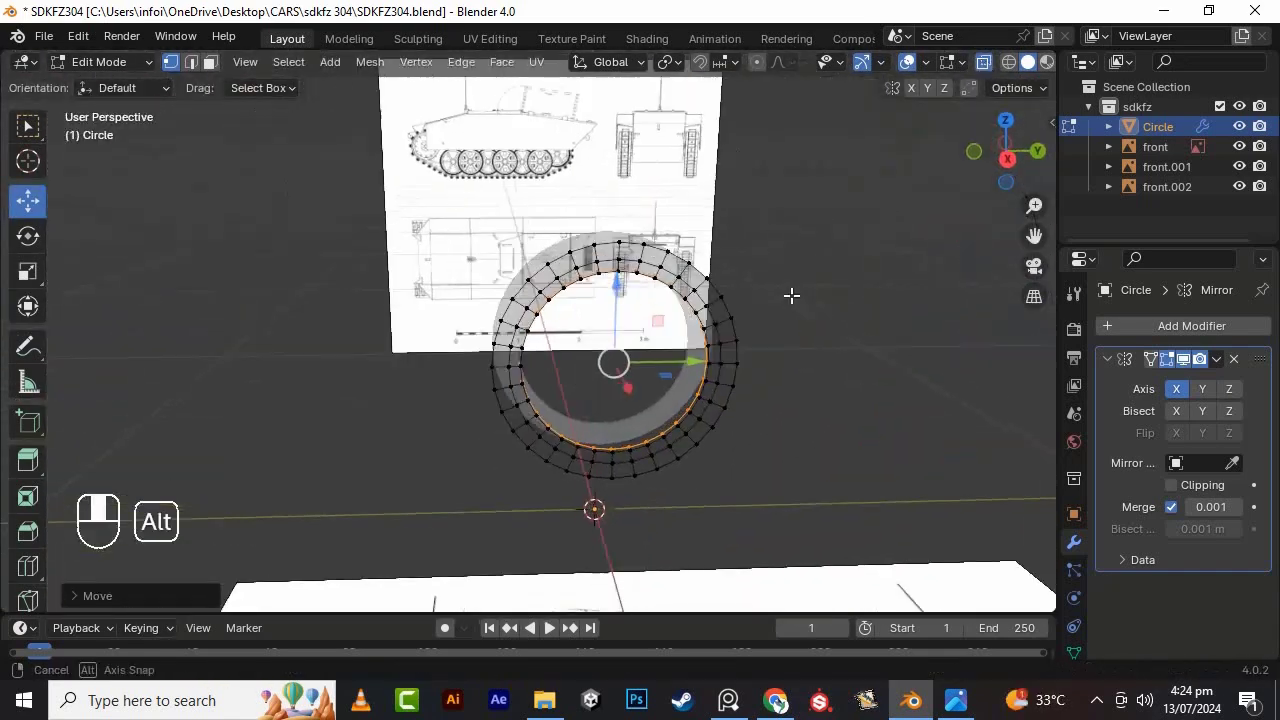
pyautogui.hotkey('alt', 'z')
# - Duplicate the mirrored ring pair and move the copy along negative Y, clear of the original
pyautogui.press('KP_3')
pyautogui.press('Tab')
pyautogui.scroll(-5, 530, 370)
pyautogui.moveTo(530, 372); pyautogui.dragTo(657, 355, button='middle')
pyautogui.moveTo(695, 544); pyautogui.dragTo(258, 555)
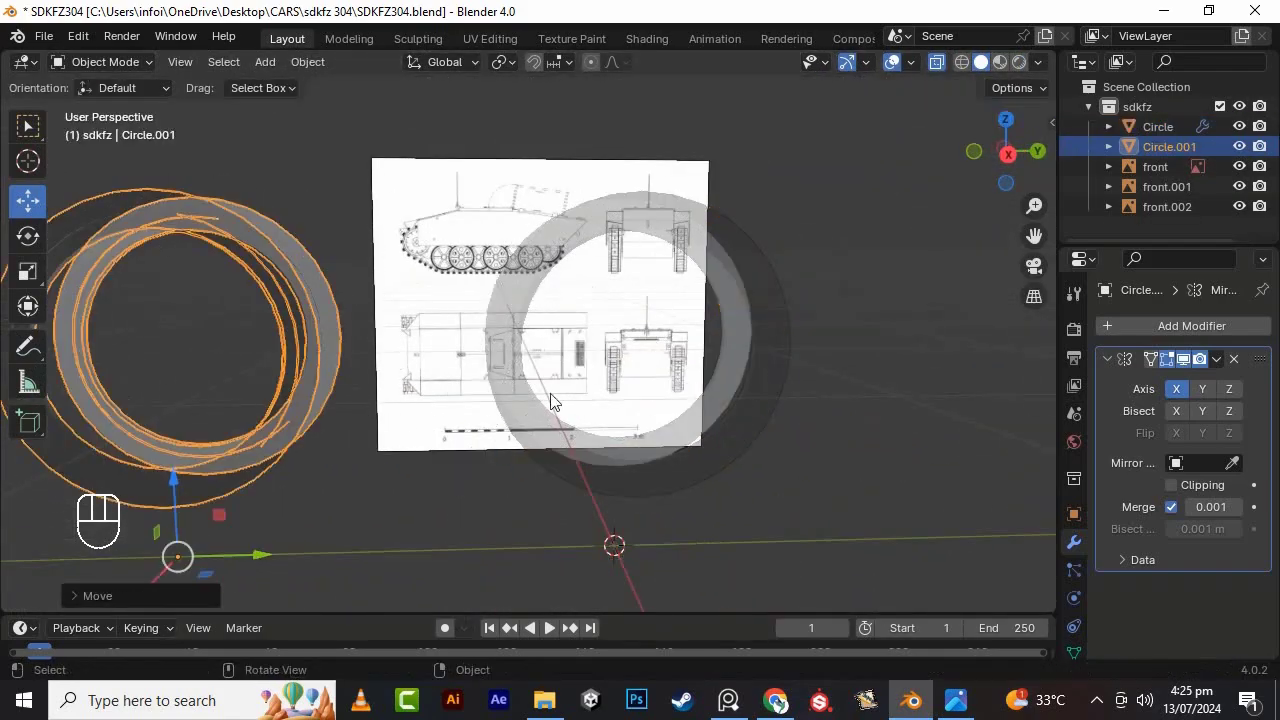
# - Select the original wheel's innermost vertex loop, extrude it and scale it inward to about 0.27 to match the blueprint's hub circle
pyautogui.click(553, 425)
pyautogui.press('ctrl+KP_1')
pyautogui.press('KP_3')
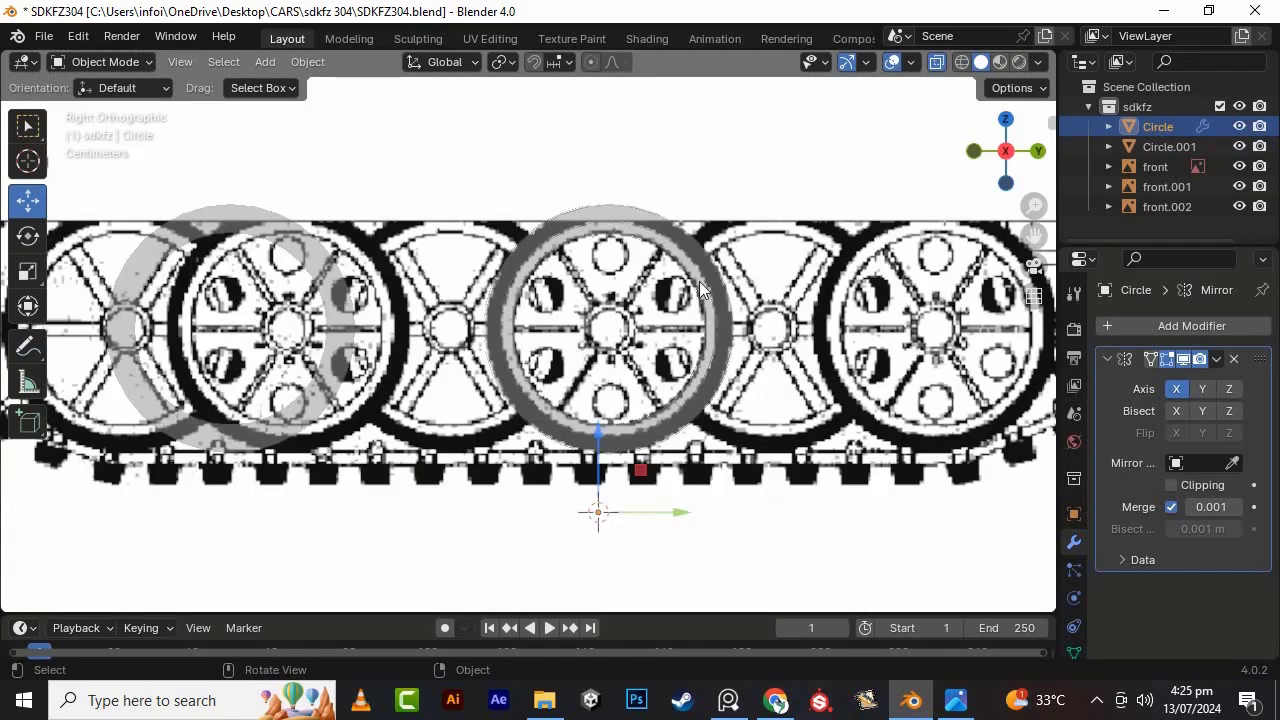
pyautogui.scroll(2, 729, 313)
pyautogui.click(618, 193)
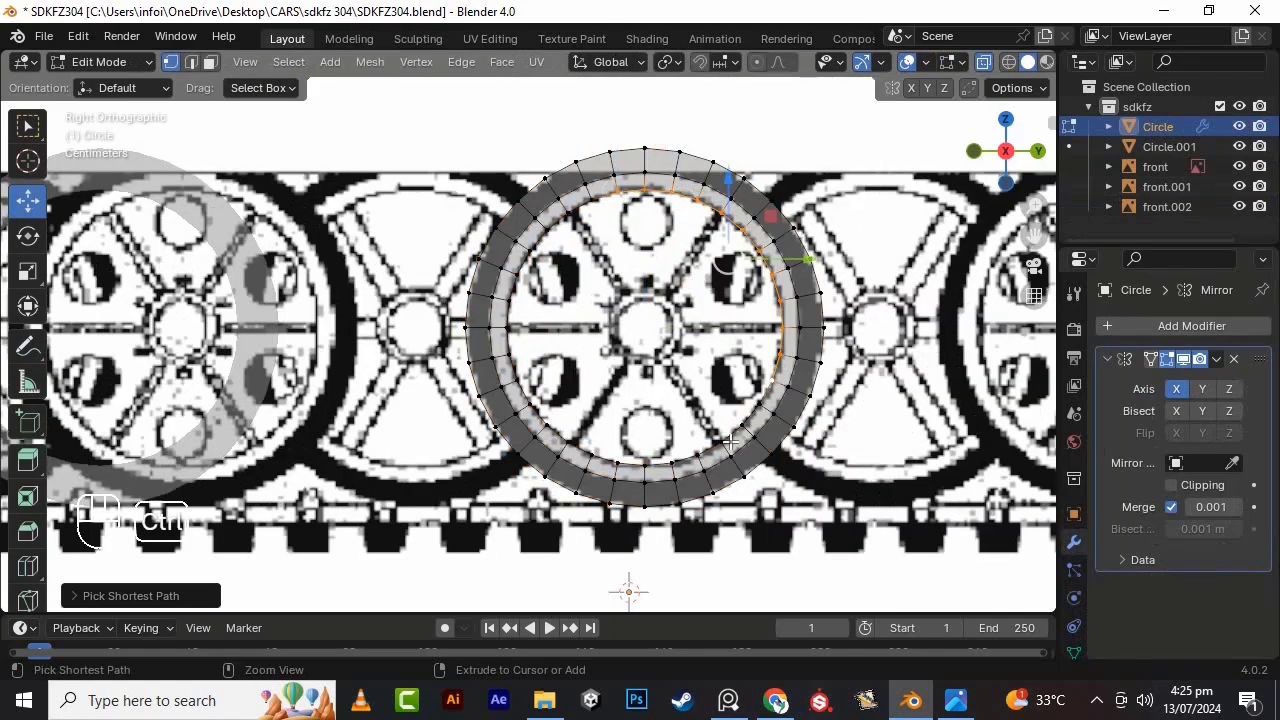
pyautogui.click(984, 62)
pyautogui.scroll(2, 628, 220)
pyautogui.moveTo(628, 459); pyautogui.dragTo(730, 240, button='middle')
pyautogui.moveTo(850, 320); pyautogui.dragTo(490, 208, button='middle')
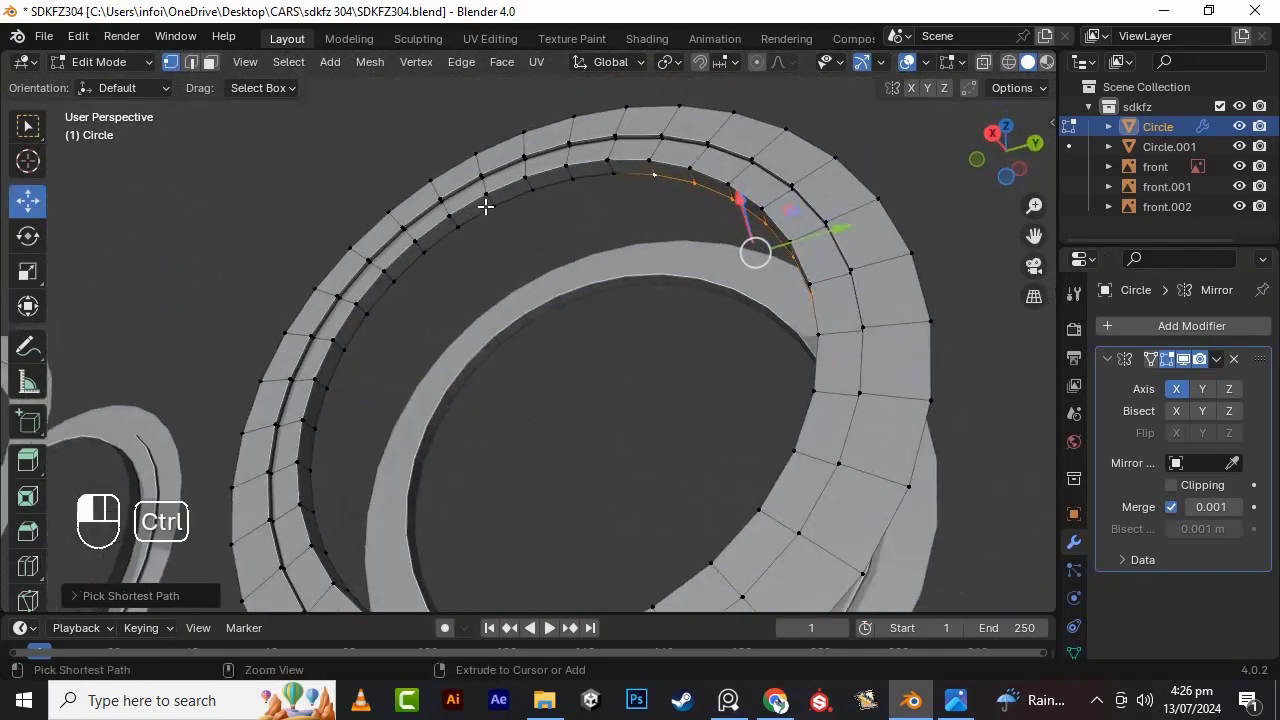
pyautogui.keyDown('alt'); pyautogui.moveTo(370, 252); pyautogui.dragTo(460, 382); pyautogui.keyUp('alt')
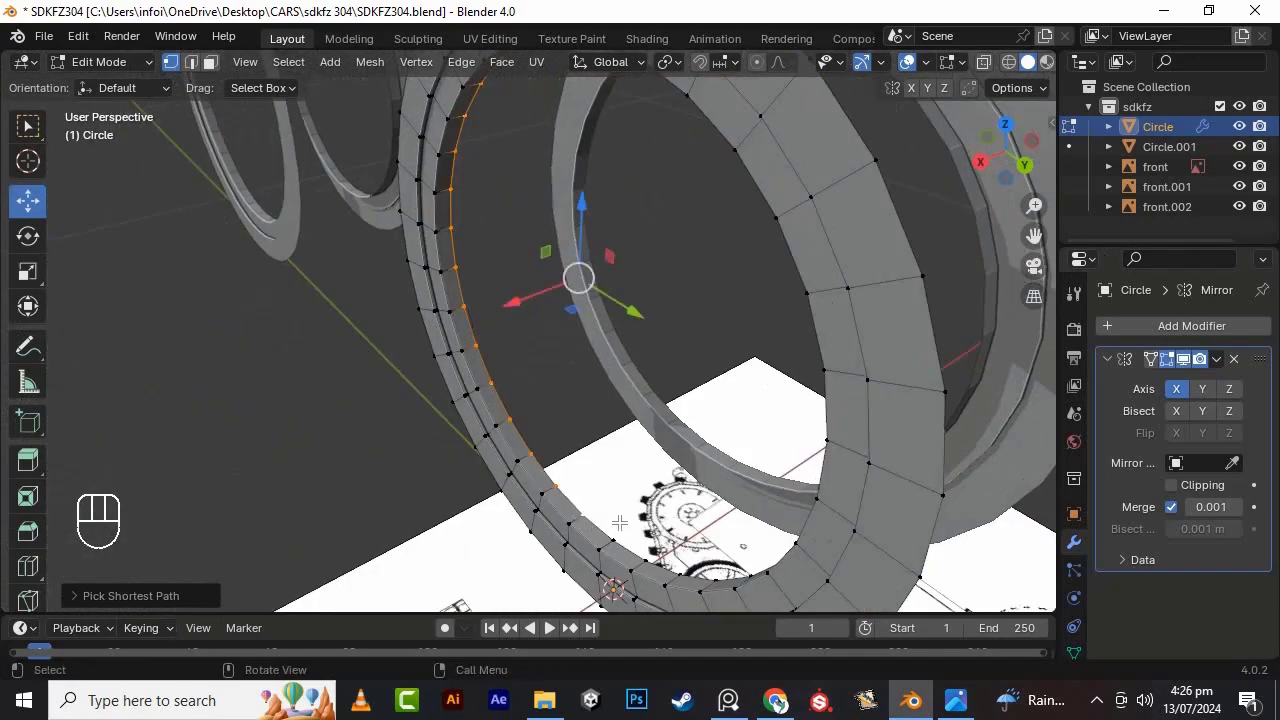
pyautogui.moveTo(619, 523); pyautogui.dragTo(860, 420, button='middle')
pyautogui.keyDown('ctrl'); pyautogui.click(918, 348); pyautogui.keyUp('ctrl')
pyautogui.moveTo(910, 352); pyautogui.dragTo(747, 445, button='middle')
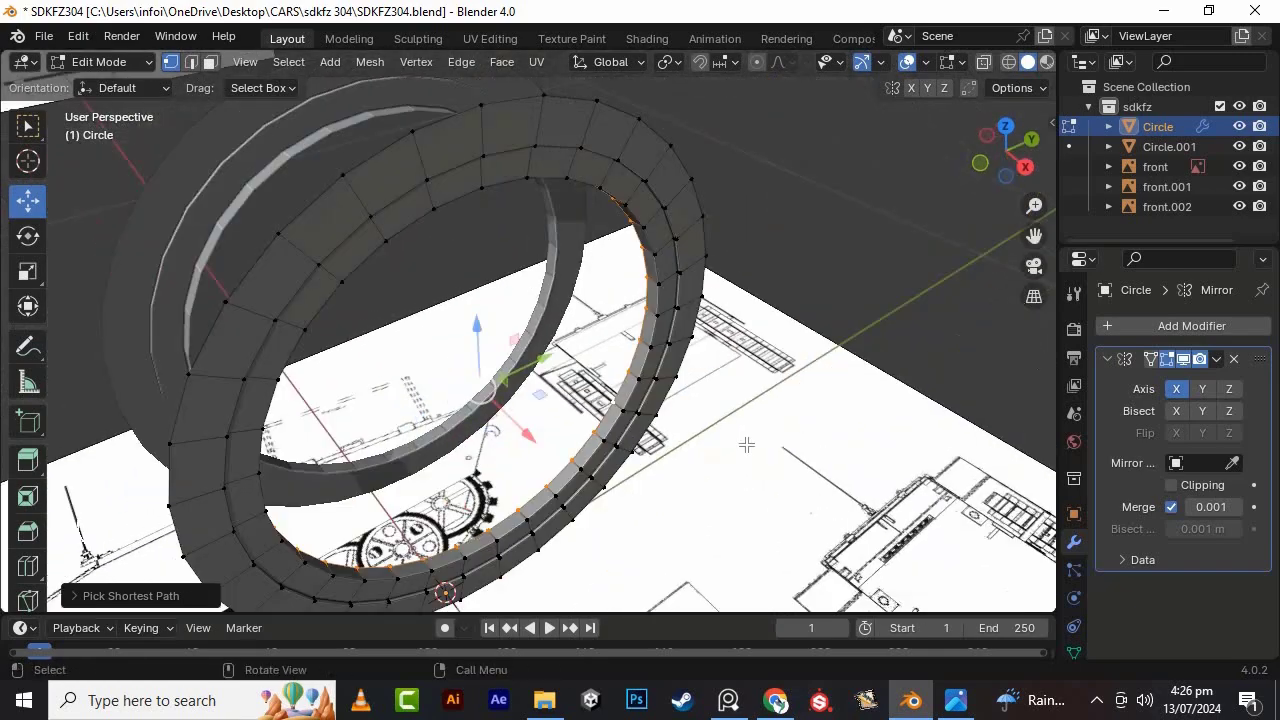
pyautogui.press('KP_3')
pyautogui.press('KP_Decimal')
pyautogui.press('s')
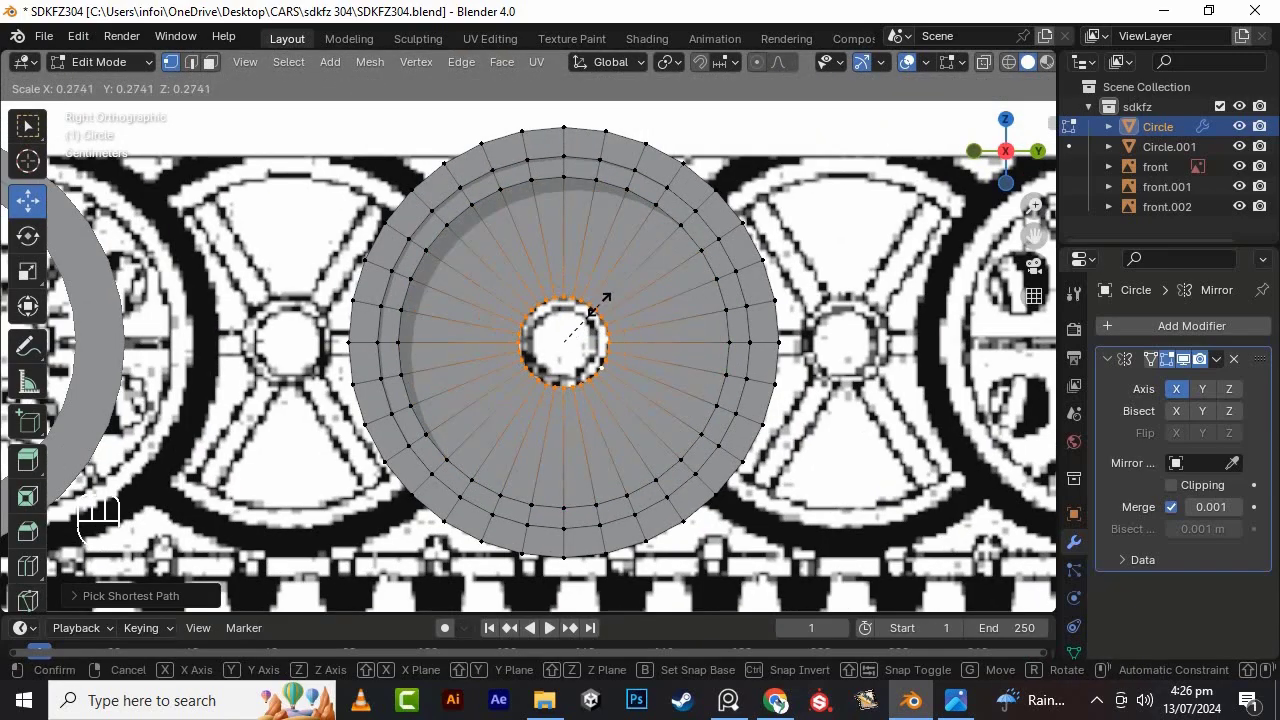
pyautogui.click(604, 298)
# - Extrude the hub's edge loop outward along X in front view to form a raised hub cylinder
pyautogui.keyDown('alt'); pyautogui.moveTo(604, 298); pyautogui.dragTo(714, 443); pyautogui.keyUp('alt')
pyautogui.press('KP_1')
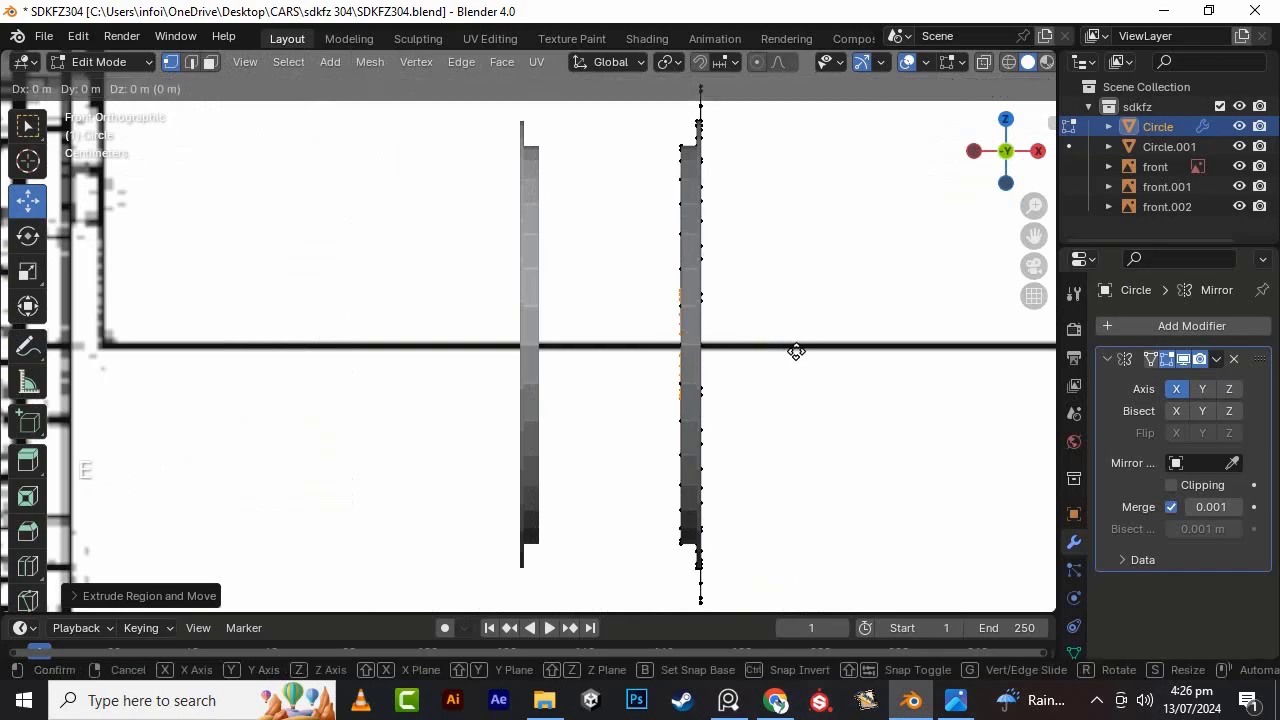
pyautogui.scroll(4, 819, 349)
pyautogui.keyDown('alt'); pyautogui.moveTo(563, 443); pyautogui.dragTo(591, 371); pyautogui.keyUp('alt')
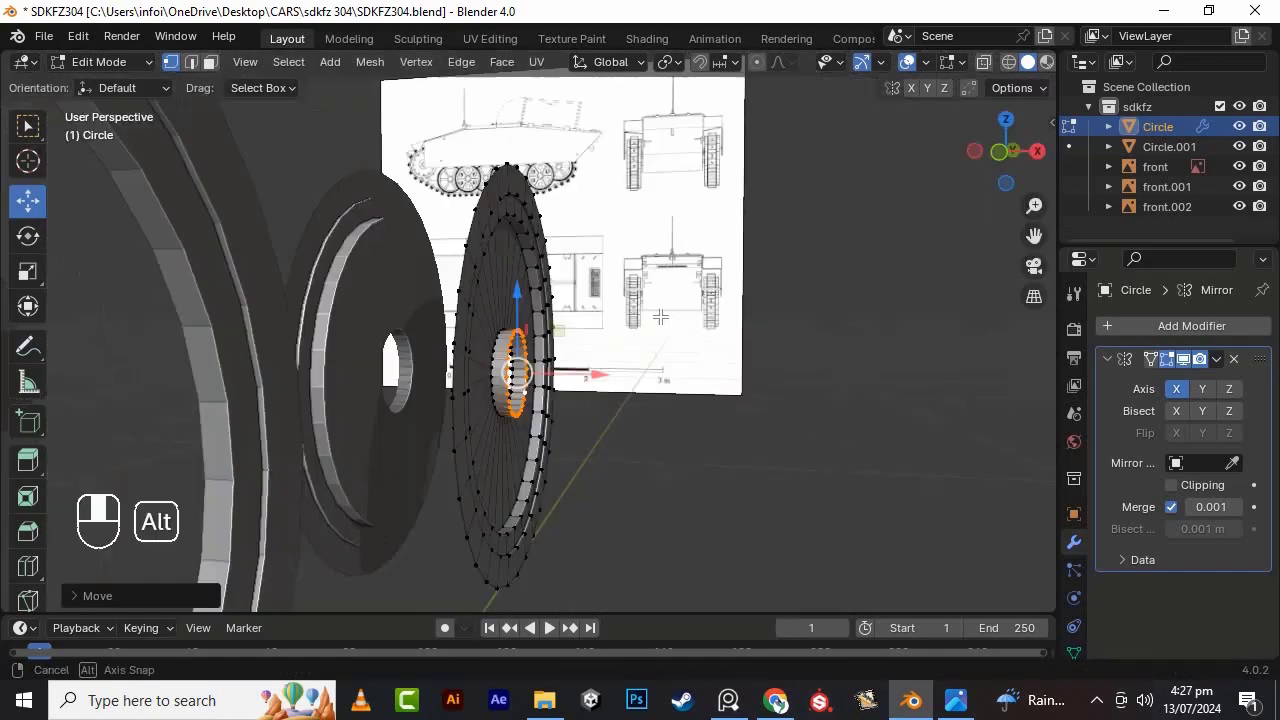
# - Extrude the hub cylinder's outer edge and scale it inward in side view to form a flat annular face
pyautogui.press('KP_3')
pyautogui.scroll(2, 632, 369)
pyautogui.press('e')
pyautogui.press('s')
pyautogui.click(642, 388)
pyautogui.scroll(-1, 652, 366)
# - Enable clipping on the Mirror modifier and add a Solidify modifier to the wheel
pyautogui.keyDown('alt'); pyautogui.moveTo(410, 375); pyautogui.dragTo(483, 506); pyautogui.keyUp('alt')
pyautogui.click(1171, 485)
pyautogui.press('Tab')
pyautogui.click(1215, 327)
pyautogui.moveTo(1180, 401)
pyautogui.click(1000, 560)
pyautogui.keyDown('alt'); pyautogui.moveTo(720, 378); pyautogui.dragTo(640, 385); pyautogui.keyUp('alt')
pyautogui.scroll(3, 680, 385)
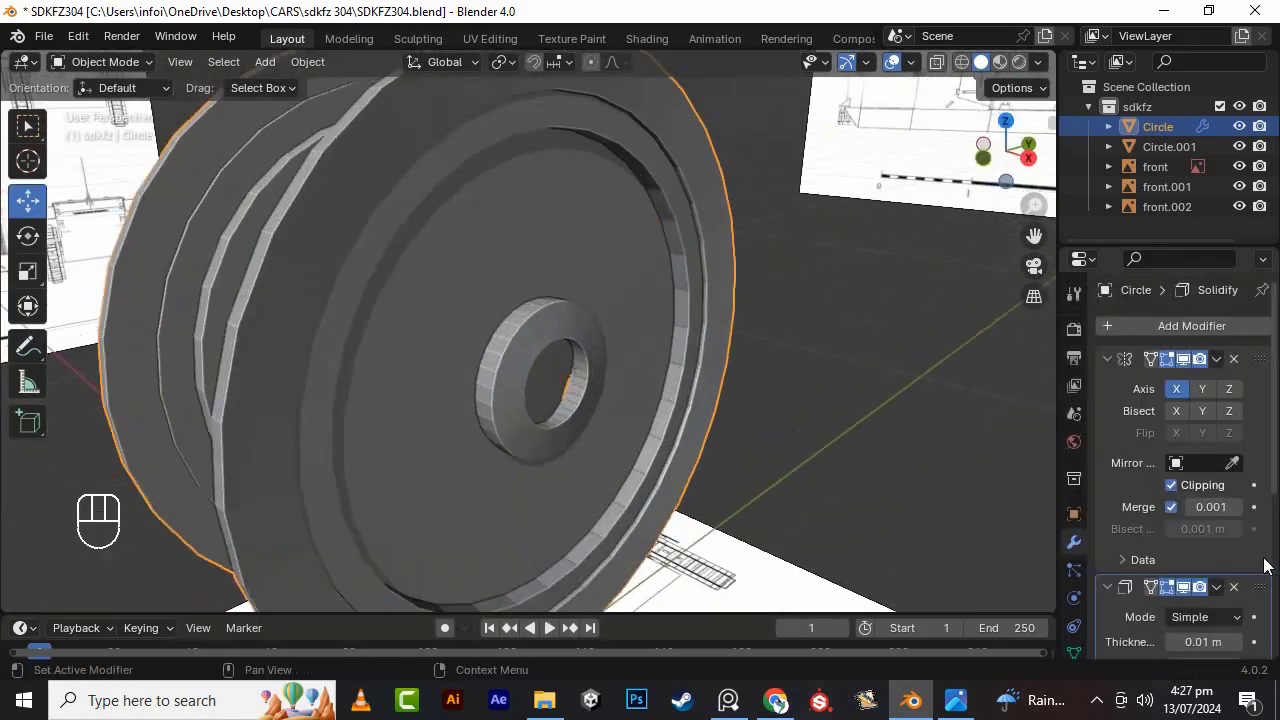
# - Adjust the Solidify modifier's thickness for the wheel and apply that modifier
pyautogui.click(1237, 641)
pyautogui.keyDown('alt'); pyautogui.moveTo(790, 450); pyautogui.dragTo(770, 420); pyautogui.keyUp('alt')
pyautogui.click(1175, 645)
pyautogui.scroll(-3, 620, 430)
pyautogui.keyDown('alt'); pyautogui.moveTo(600, 440); pyautogui.dragTo(790, 500); pyautogui.keyUp('alt')
pyautogui.scroll(-3, 1180, 560)
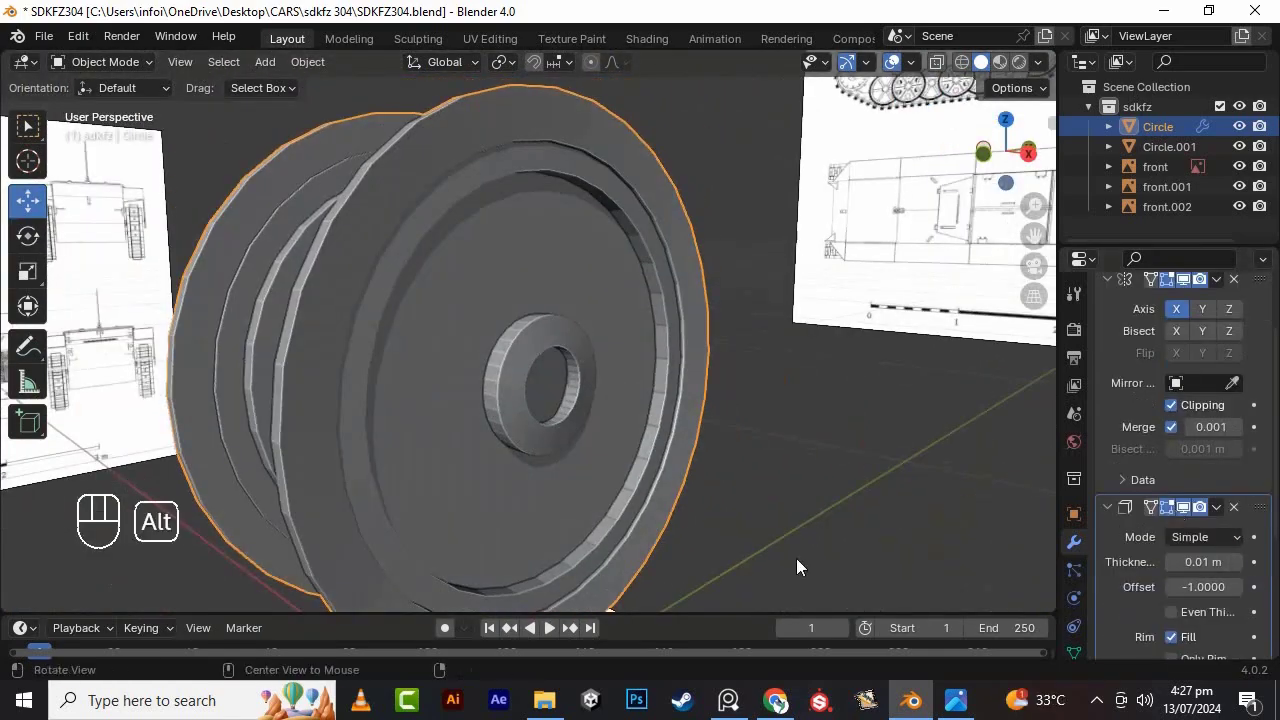
pyautogui.keyDown('alt'); pyautogui.moveTo(796, 558); pyautogui.dragTo(960, 550); pyautogui.keyUp('alt')
pyautogui.click(1206, 563)
pyautogui.keyDown('alt'); pyautogui.moveTo(900, 450); pyautogui.dragTo(760, 390); pyautogui.keyUp('alt')
pyautogui.click(1216, 507)
pyautogui.click(1144, 530)
pyautogui.keyDown('alt'); pyautogui.moveTo(560, 360); pyautogui.dragTo(700, 400); pyautogui.keyUp('alt')
# - Extrude the vertex loop around the hub hole's inner side along X to join both wheel discs, and save the file
pyautogui.press('Tab')
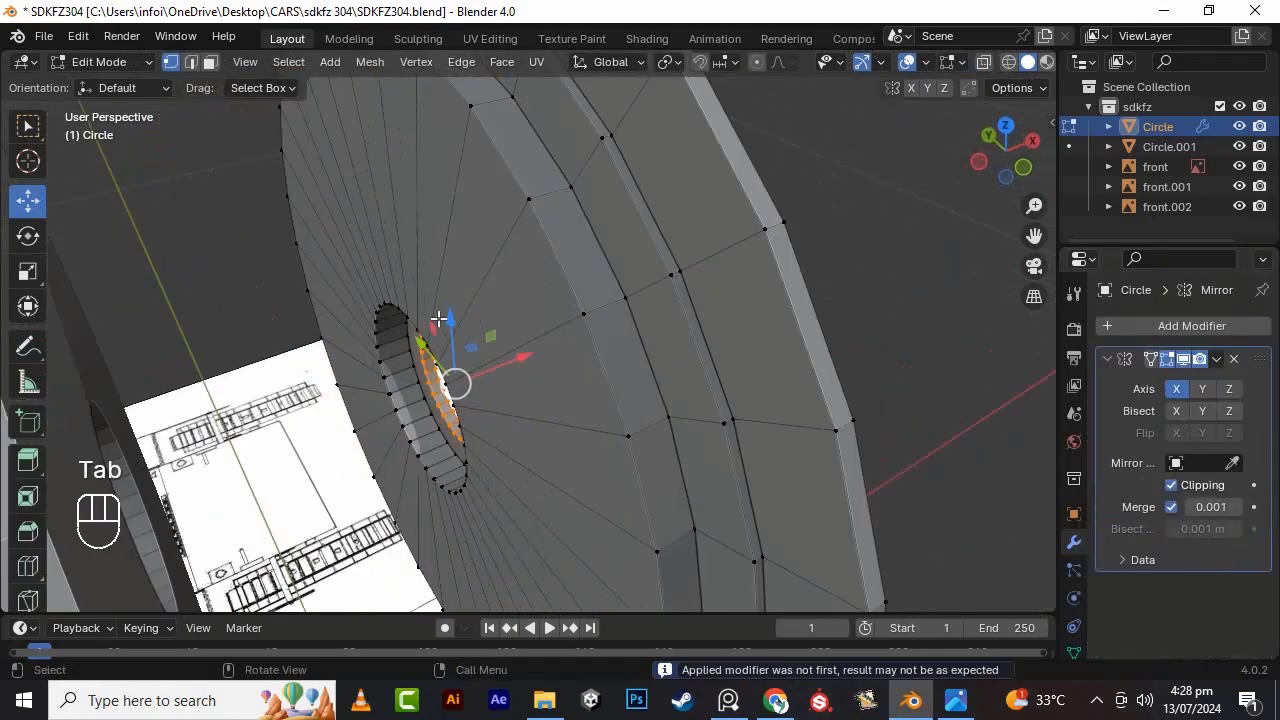
pyautogui.click(390, 305)
pyautogui.keyDown('alt'); pyautogui.moveTo(355, 340); pyautogui.dragTo(450, 400); pyautogui.keyUp('alt')
pyautogui.keyDown('ctrl'); pyautogui.click(483, 426); pyautogui.keyUp('ctrl')
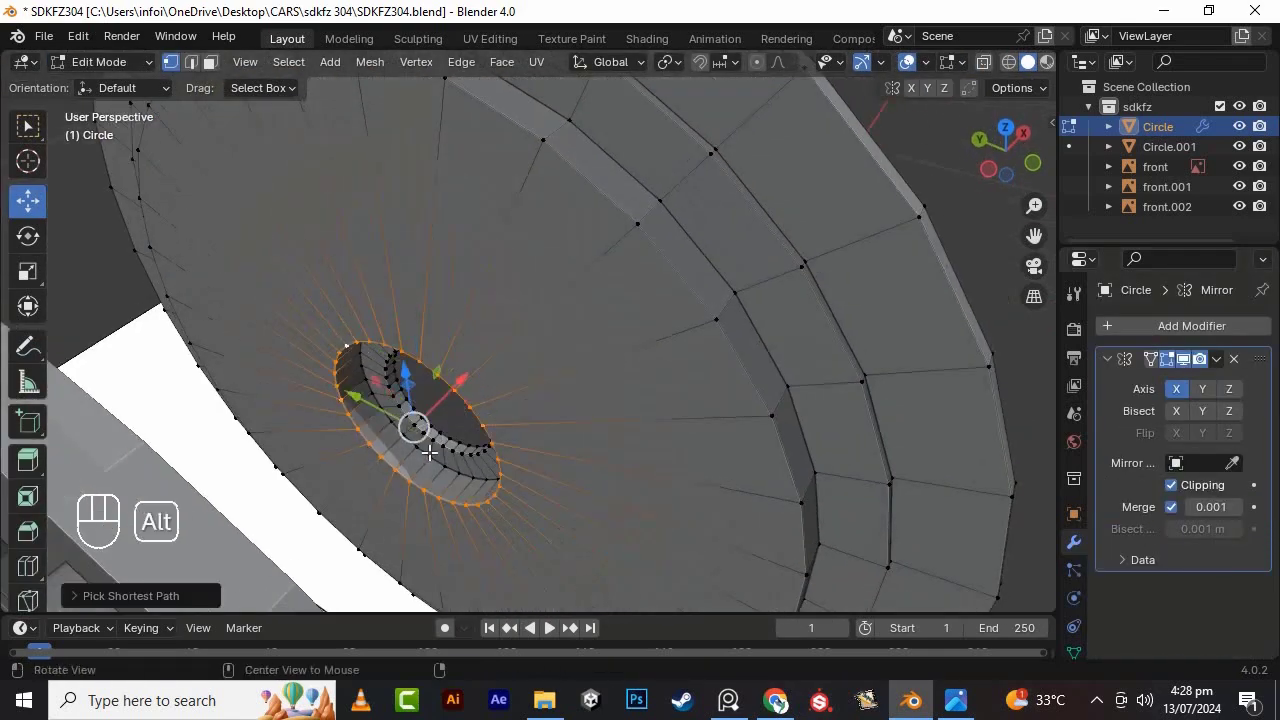
pyautogui.keyDown('alt'); pyautogui.moveTo(428, 453); pyautogui.dragTo(334, 391); pyautogui.keyUp('alt')
pyautogui.click(92, 440)
pyautogui.scroll(-4, 400, 430)
pyautogui.keyDown('alt'); pyautogui.moveTo(480, 420); pyautogui.dragTo(591, 446); pyautogui.keyUp('alt')
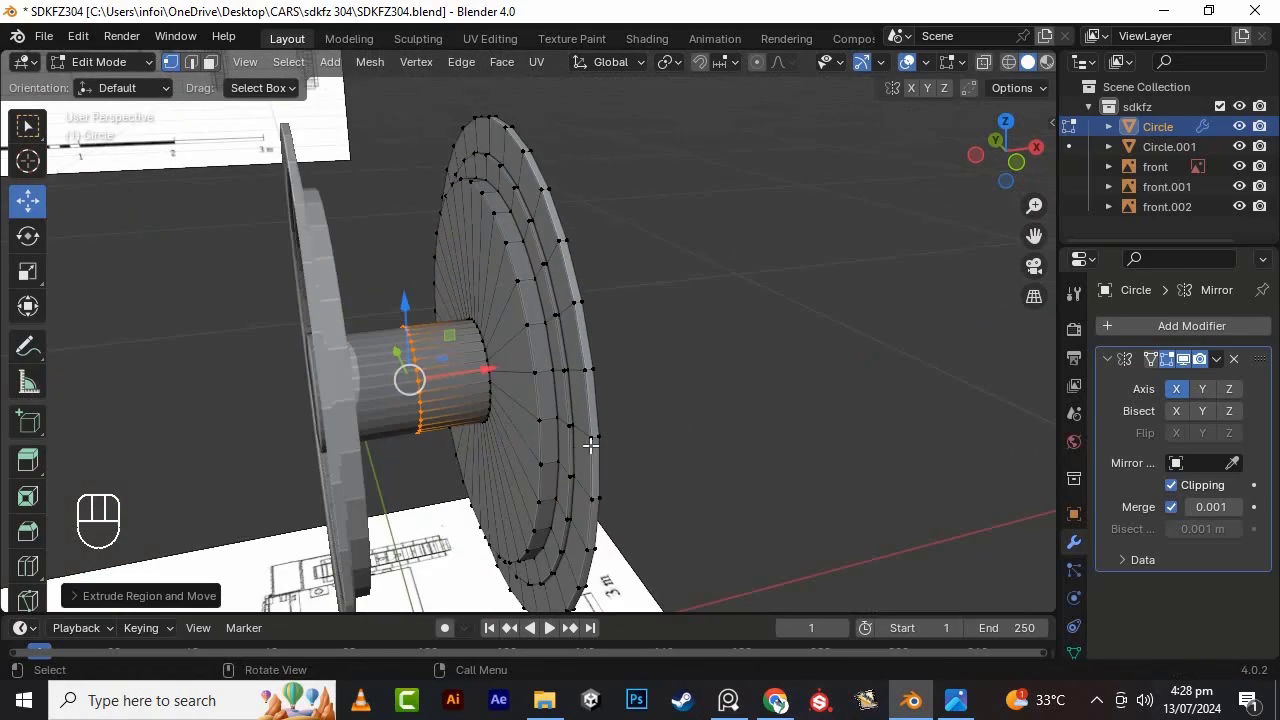
pyautogui.press('Tab')
pyautogui.hotkey('ctrl', 's')
# - Select the full ring of faces on the tyre's inner side and extrude it along X toward the other disc to thicken the tyre
pyautogui.keyDown('alt'); pyautogui.moveTo(560, 380); pyautogui.dragTo(653, 286); pyautogui.keyUp('alt')
pyautogui.press('Tab')
pyautogui.click(655, 246)
pyautogui.keyDown('ctrl'); pyautogui.click(713, 540); pyautogui.keyUp('ctrl')
pyautogui.scroll(-4, 713, 500)
pyautogui.keyDown('alt'); pyautogui.moveTo(755, 480); pyautogui.dragTo(767, 440); pyautogui.keyUp('alt')
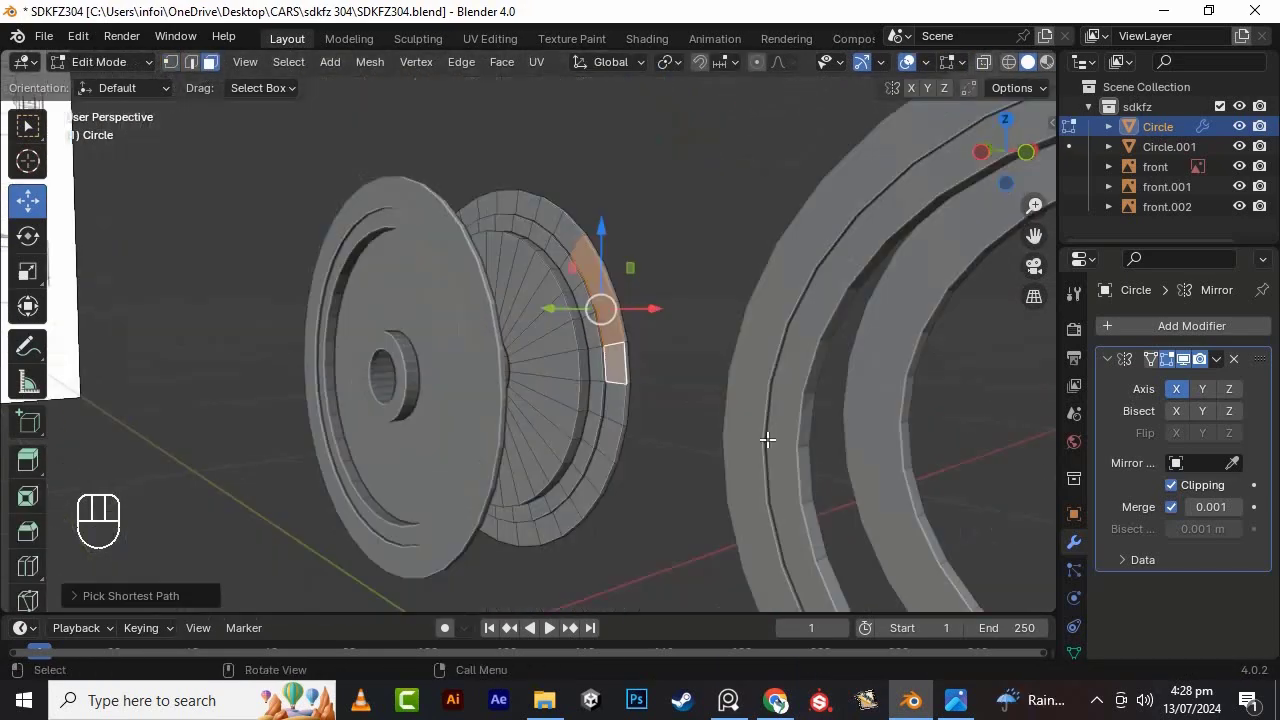
pyautogui.moveTo(540, 537); pyautogui.dragTo(418, 593, button='middle')
pyautogui.keyDown('ctrl'); pyautogui.click(452, 222); pyautogui.keyUp('ctrl')
pyautogui.keyDown('alt'); pyautogui.moveTo(454, 222); pyautogui.dragTo(345, 255); pyautogui.keyUp('alt')
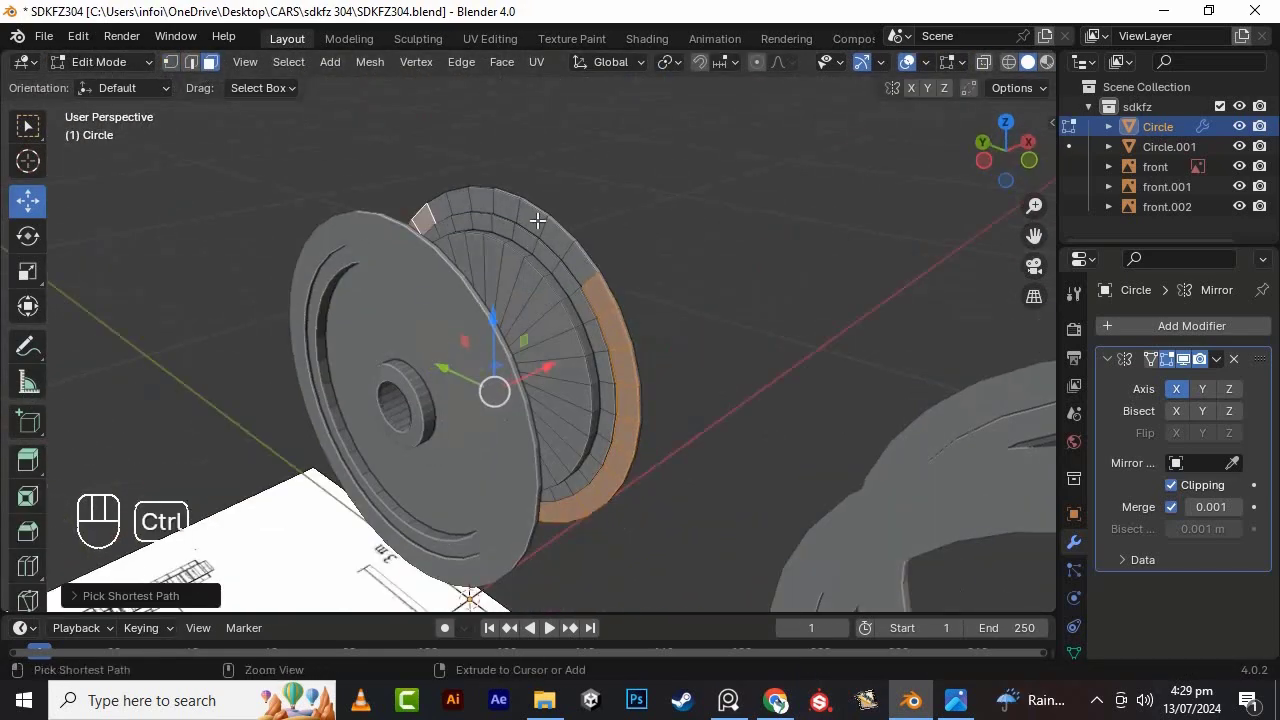
pyautogui.keyDown('ctrl'); pyautogui.click(530, 216); pyautogui.keyUp('ctrl')
pyautogui.keyDown('ctrl'); pyautogui.click(582, 262); pyautogui.keyUp('ctrl')
pyautogui.scroll(2, 620, 300)
pyautogui.keyDown('alt'); pyautogui.moveTo(660, 337); pyautogui.dragTo(580, 335); pyautogui.keyUp('alt')
pyautogui.moveTo(562, 378); pyautogui.dragTo(538, 385)
pyautogui.moveTo(538, 386); pyautogui.dragTo(394, 398, button='middle')
pyautogui.keyDown('alt'); pyautogui.moveTo(394, 398); pyautogui.dragTo(592, 391); pyautogui.keyUp('alt')
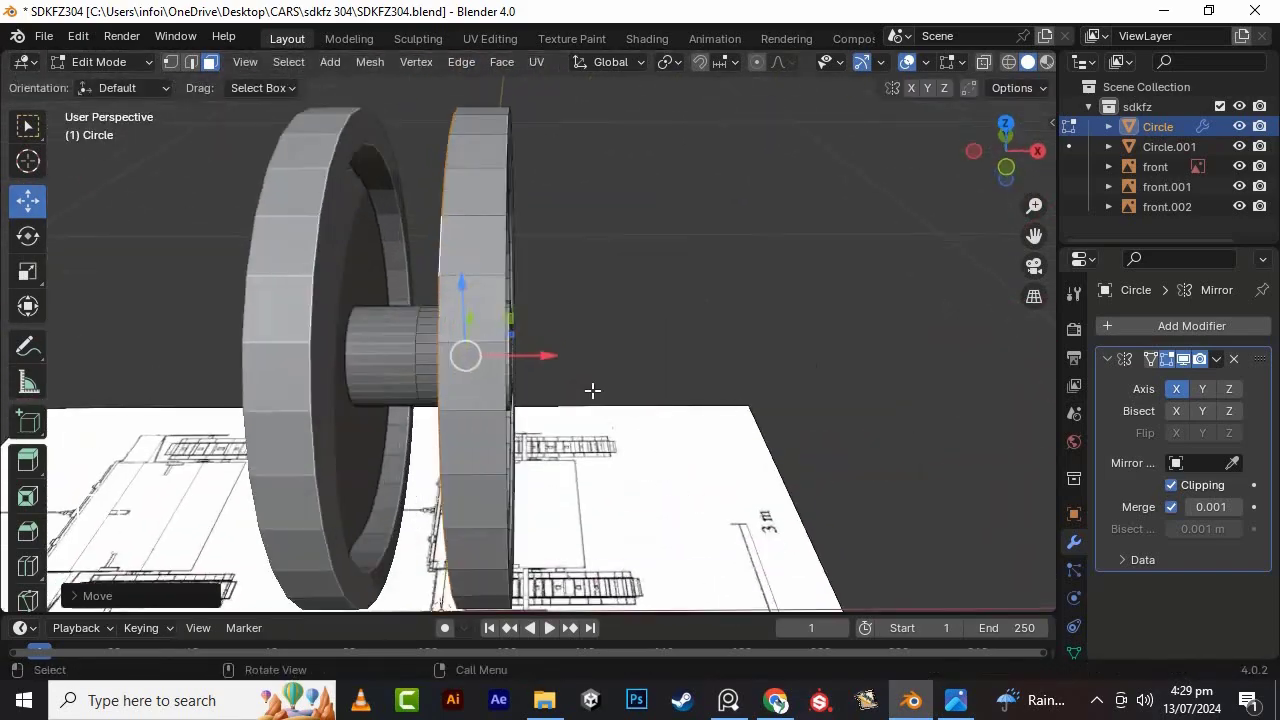
# - Apply the wheel's Mirror modifier and shade the wheel smooth
pyautogui.press('Tab')
pyautogui.click(1217, 359)
pyautogui.click(1190, 382)
pyautogui.rightClick(475, 323)
pyautogui.click(475, 323)
# - Turn on the viewport statistics overlay and check the finished wheel from the outer side
pyautogui.click(911, 66)
pyautogui.click(805, 206)
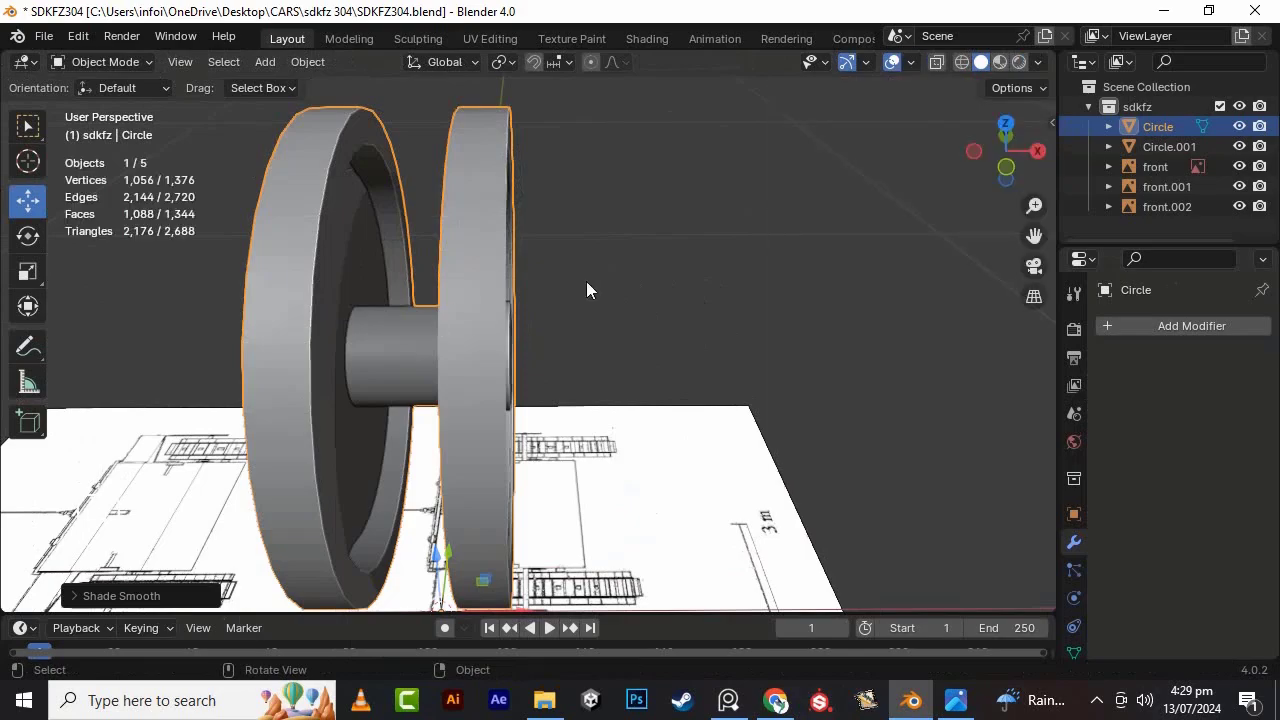
pyautogui.click(586, 283)
pyautogui.keyDown('alt'); pyautogui.moveTo(586, 283); pyautogui.dragTo(729, 281); pyautogui.keyUp('alt')
pyautogui.click(595, 302)
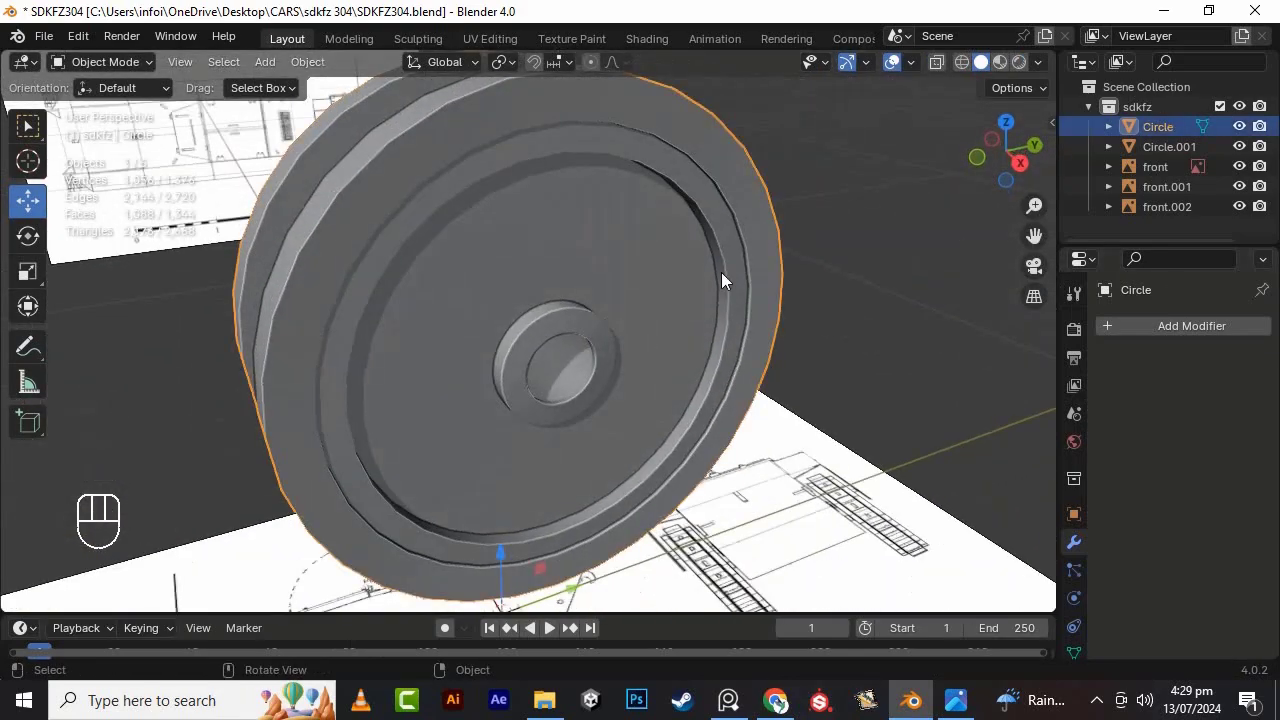
pyautogui.scroll(-2, 721, 272)
pyautogui.moveTo(721, 272); pyautogui.dragTo(617, 260, button='middle')
# - Add a cube, scale its mesh down in edit mode, and move it up along Z over the middle wheel
pyautogui.press('KP_3')
pyautogui.click(937, 62)
pyautogui.scroll(2, 598, 345)
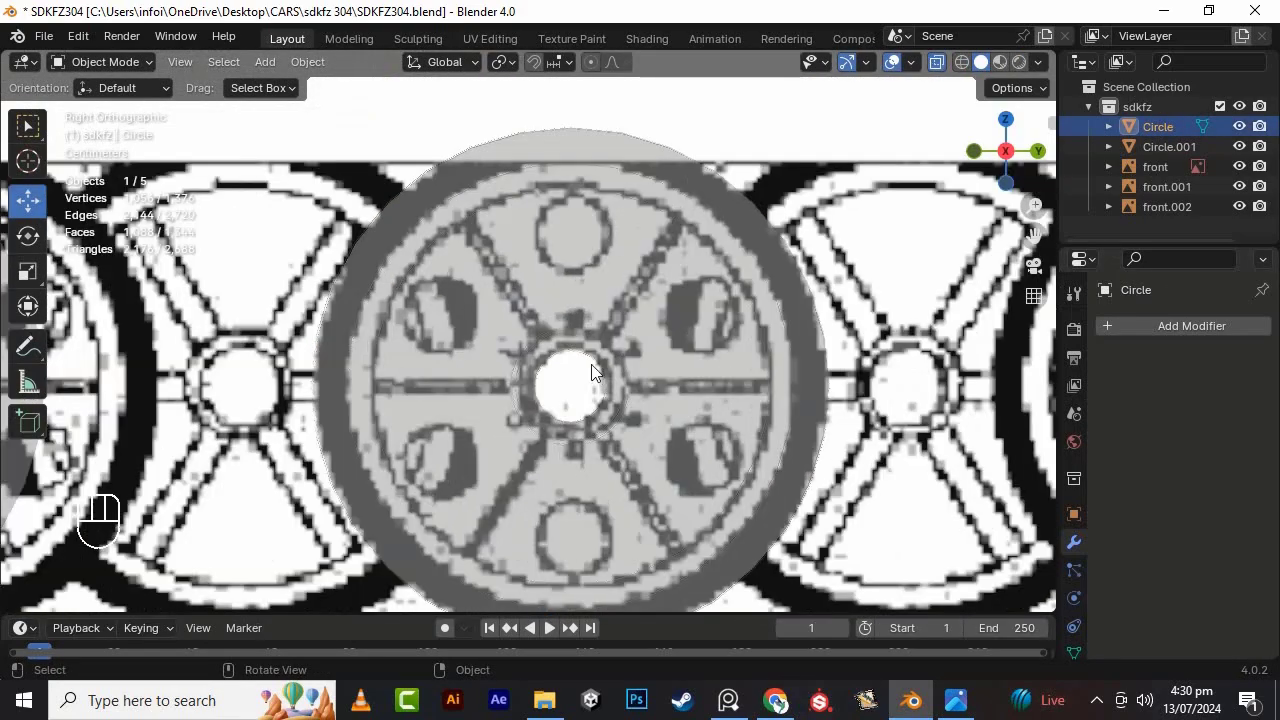
pyautogui.scroll(-5, 598, 345)
pyautogui.hotkey('shift', 'a')
pyautogui.moveTo(486, 283)
pyautogui.click(662, 306)
pyautogui.click(937, 62)
pyautogui.press('Tab')
pyautogui.press('s')
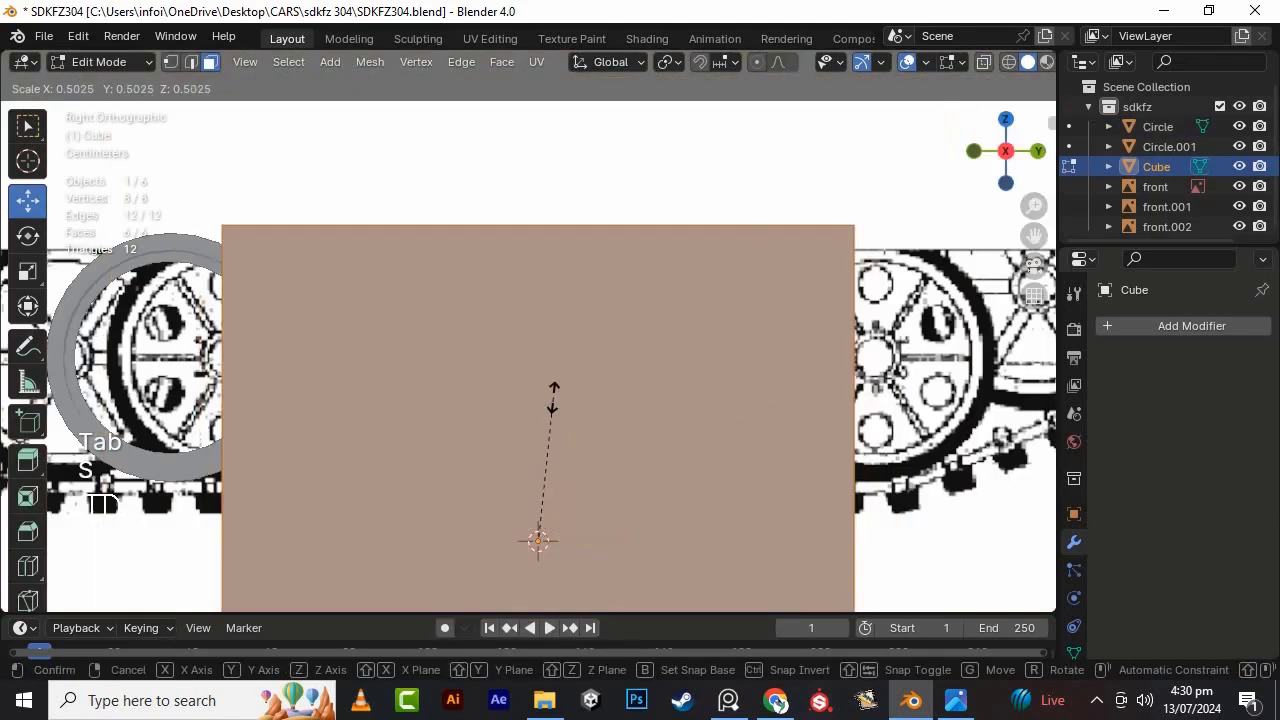
pyautogui.click(547, 461)
pyautogui.moveTo(538, 460); pyautogui.dragTo(538, 303)
# - Resize the cube along Y and Z to fit the blueprint's horizontal spoke on the negative-Y side, between hub and rim
pyautogui.press('s')
pyautogui.press('y')
pyautogui.click(544, 378)
pyautogui.scroll(1, 546, 358)
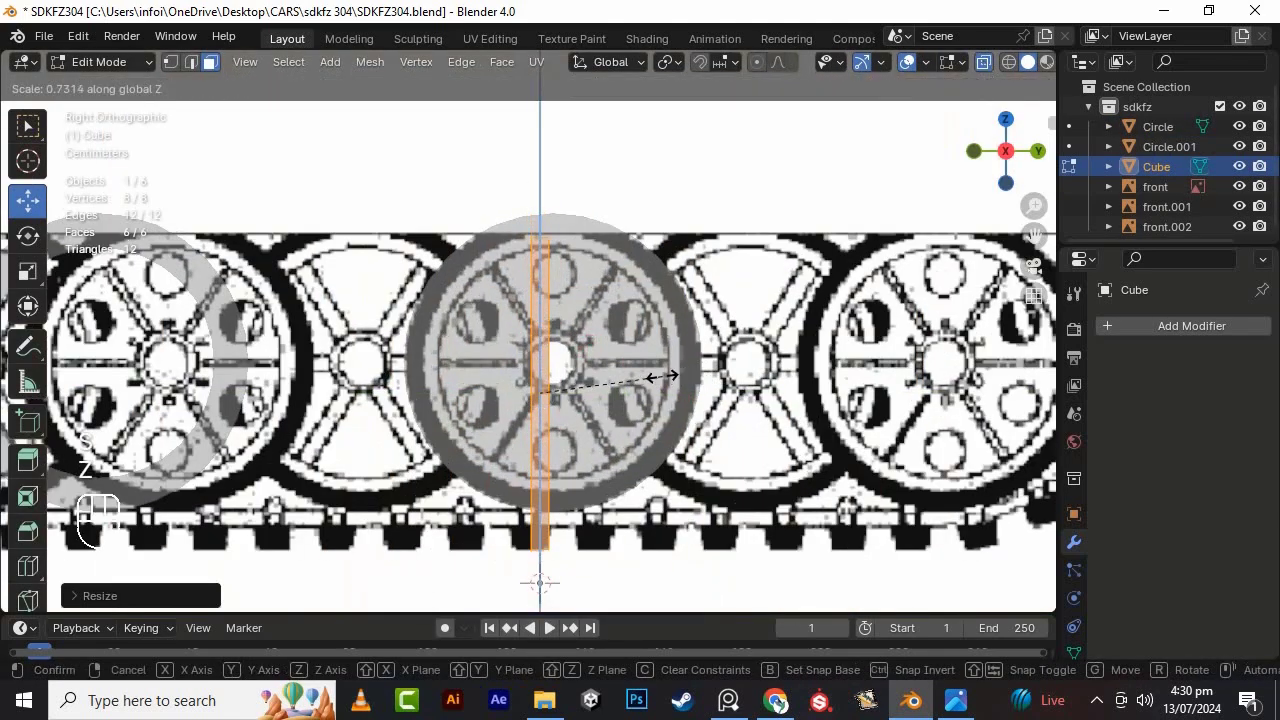
pyautogui.click(678, 376)
pyautogui.scroll(1, 557, 331)
pyautogui.scroll(1, 551, 246)
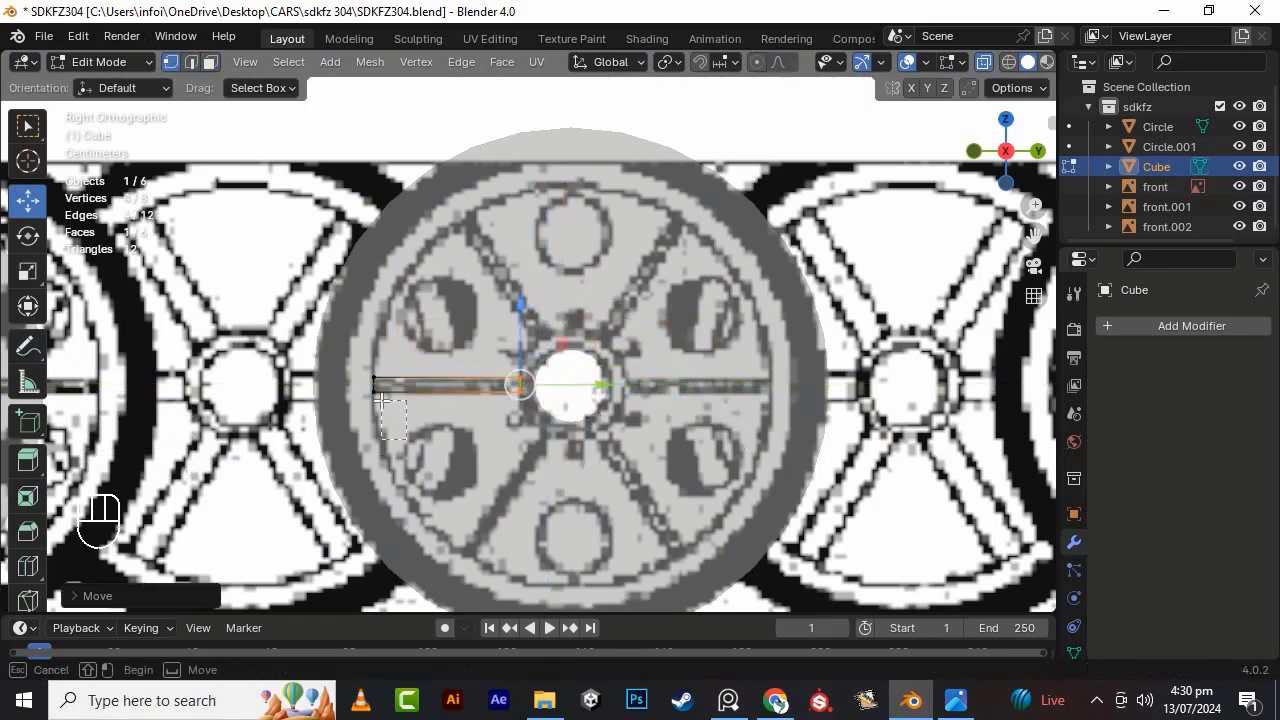
pyautogui.moveTo(617, 368); pyautogui.dragTo(609, 460, button='middle')
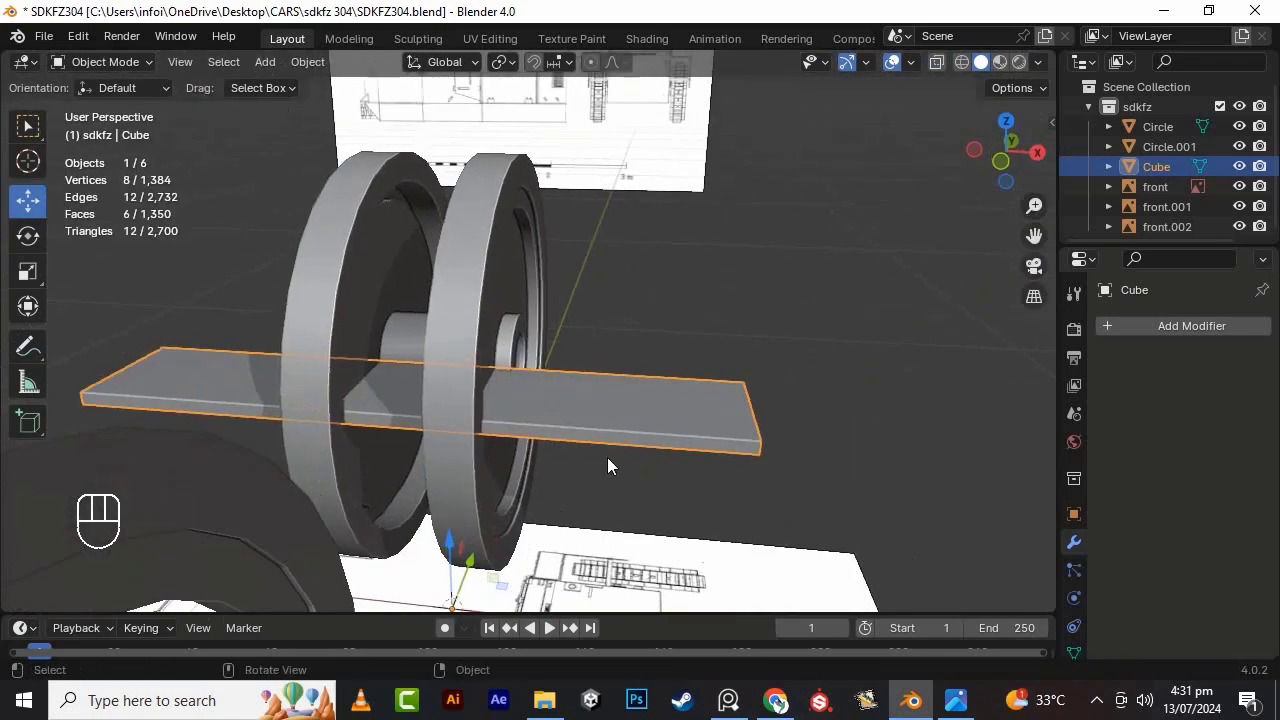
# - Shorten the spoke bar along X and move it along X to the outer disc
pyautogui.keyDown('shift'); pyautogui.moveTo(680, 410); pyautogui.dragTo(694, 310, button='middle'); pyautogui.keyUp('shift')
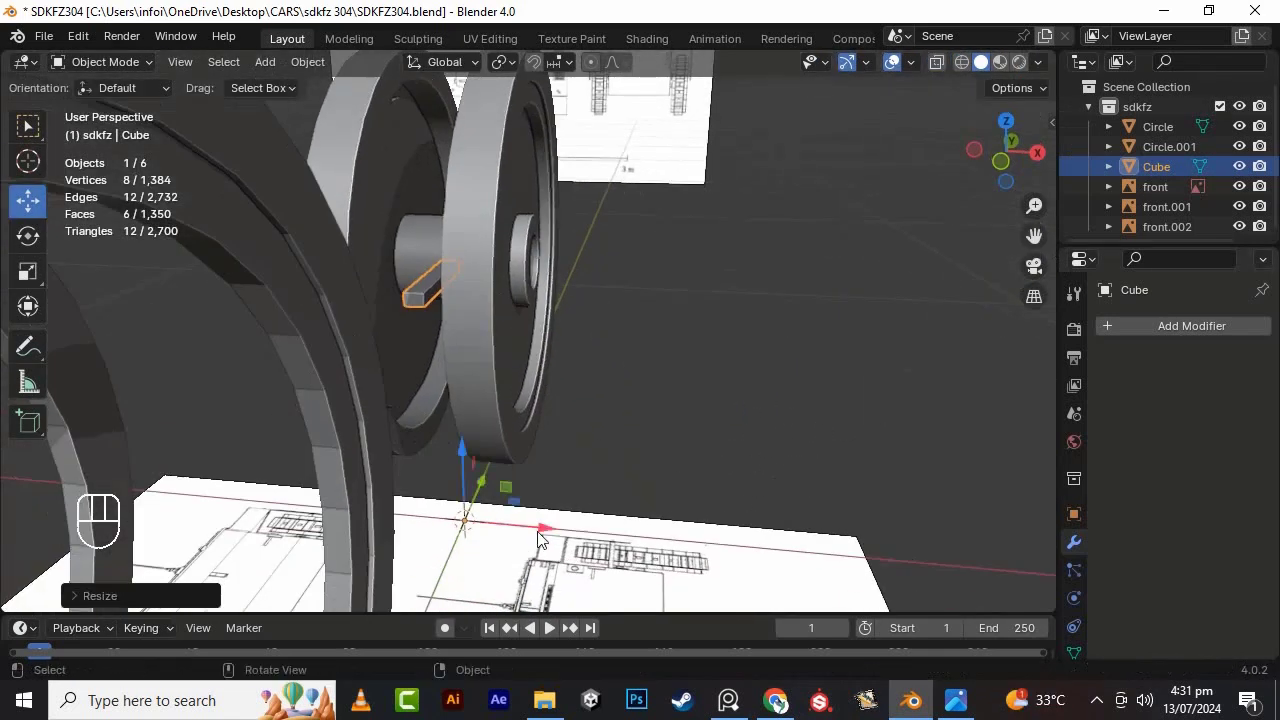
pyautogui.moveTo(543, 527); pyautogui.dragTo(686, 543)
pyautogui.scroll(2, 811, 303)
pyautogui.click(698, 480)
pyautogui.press('Tab')
pyautogui.press('a')
pyautogui.moveTo(734, 281); pyautogui.dragTo(575, 272)
# - Refine the spoke bar's depth along X and seat it against the outer disc between hub and rim
pyautogui.keyDown('alt'); pyautogui.moveTo(575, 272); pyautogui.dragTo(540, 319); pyautogui.keyUp('alt')
pyautogui.press('s')
pyautogui.press('x')
pyautogui.click(566, 299)
pyautogui.keyDown('alt'); pyautogui.moveTo(540, 319); pyautogui.dragTo(450, 440); pyautogui.keyUp('alt')
pyautogui.press('s')
pyautogui.press('x')
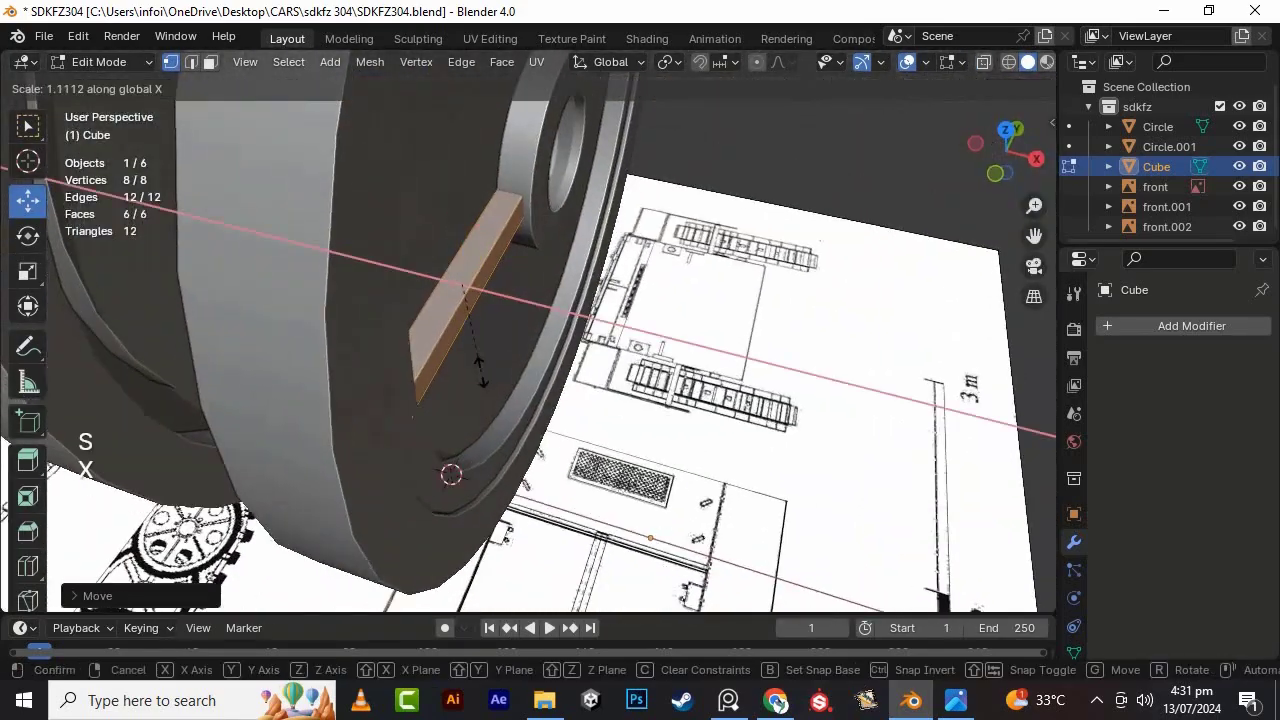
pyautogui.moveTo(531, 303); pyautogui.dragTo(527, 302)
pyautogui.keyDown('alt'); pyautogui.moveTo(527, 302); pyautogui.dragTo(368, 298); pyautogui.keyUp('alt')
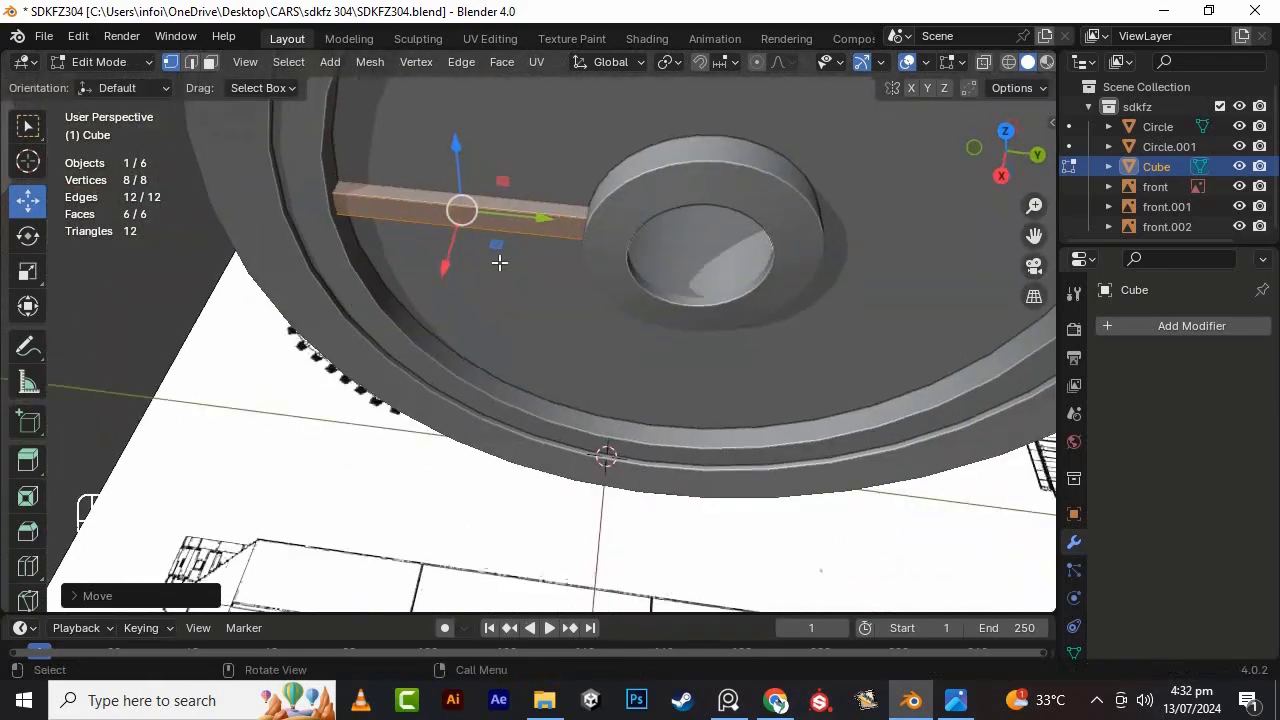
pyautogui.scroll(-5, 501, 263)
# - Duplicate the spoke bar and move the copy along Y to the opposite side of the hub
pyautogui.press('Tab')
pyautogui.keyDown('alt'); pyautogui.moveTo(501, 263); pyautogui.dragTo(592, 190); pyautogui.keyUp('alt')
pyautogui.hotkey('shift', 'd')
pyautogui.rightClick(689, 208)
pyautogui.moveTo(640, 572); pyautogui.dragTo(815, 572)
pyautogui.press('KP_1')
pyautogui.press('KP_3')
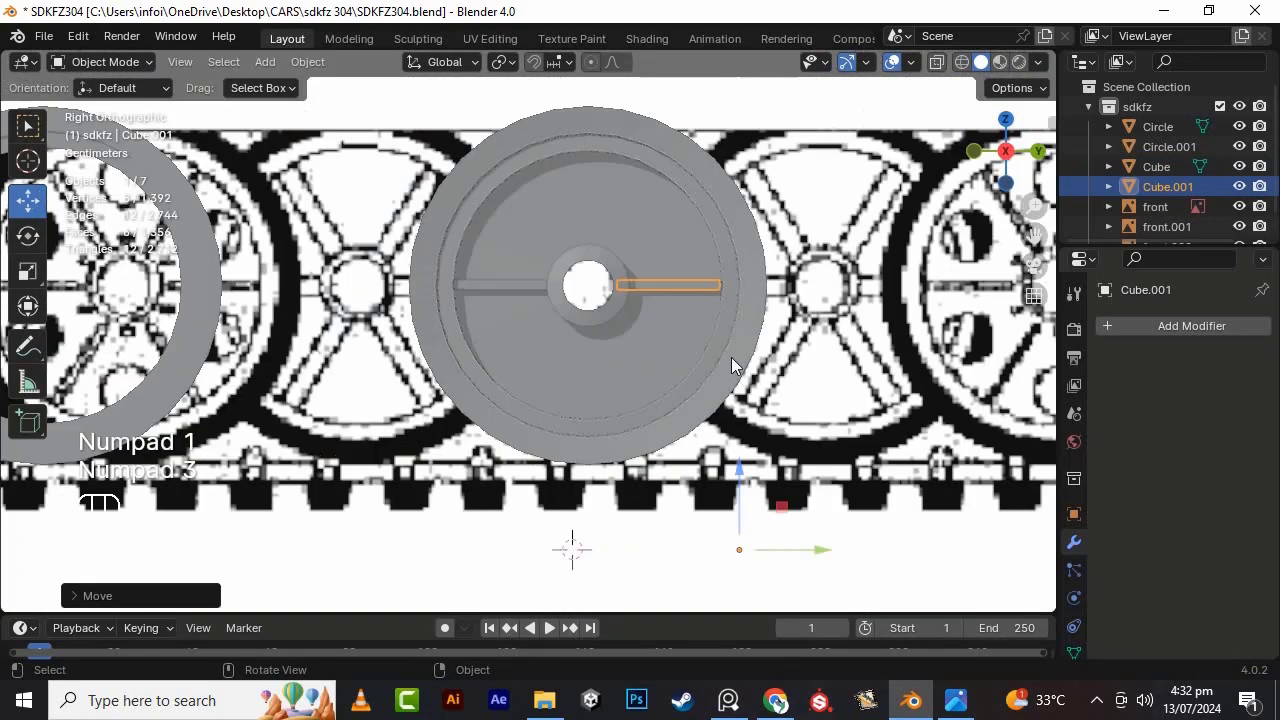
# - Nudge the copied spoke bar's geometry along Y so it fits between the hub and the rim
pyautogui.scroll(4, 872, 297)
pyautogui.scroll(-4, 527, 328)
pyautogui.scroll(2, 530, 331)
pyautogui.press('Tab')
pyautogui.press('a')
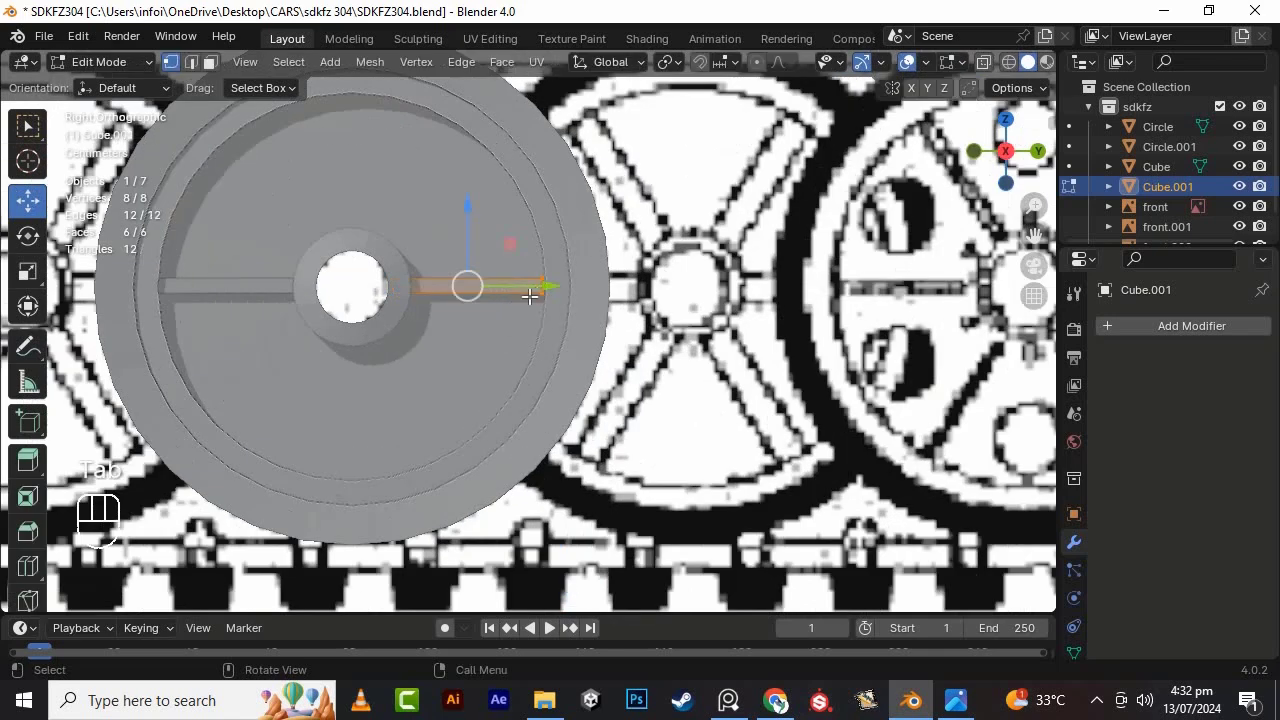
pyautogui.scroll(1, 526, 330)
pyautogui.moveTo(535, 277); pyautogui.dragTo(539, 278)
pyautogui.keyDown('alt'); pyautogui.moveTo(537, 357); pyautogui.dragTo(551, 374); pyautogui.keyUp('alt')
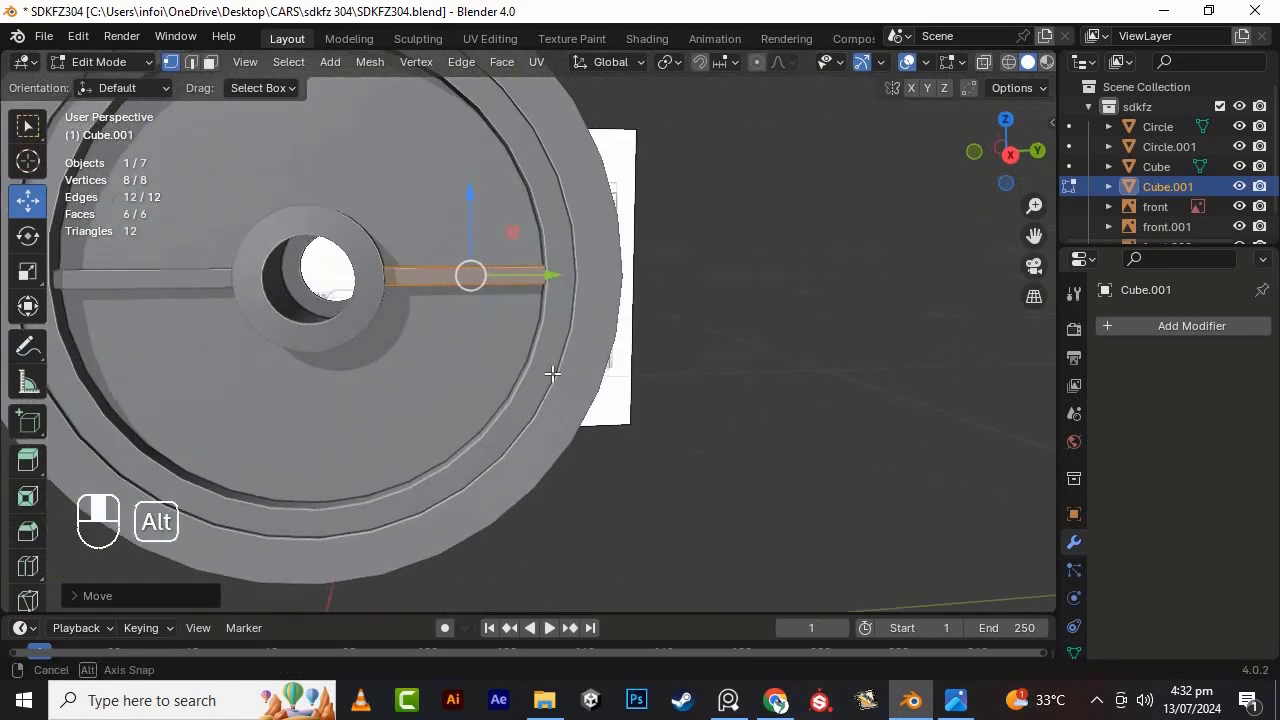
pyautogui.press('Tab')
# - Duplicate both horizontal spoke bars and move the copies along Y onto the neighbouring four-spoked wheel of the blueprint
pyautogui.scroll(-1, 480, 350)
pyautogui.keyDown('shift'); pyautogui.click(268, 287); pyautogui.keyUp('shift')
pyautogui.scroll(-3, 450, 352)
pyautogui.hotkey('shift', 'd')
pyautogui.rightClick(602, 358)
pyautogui.press('KP_2')
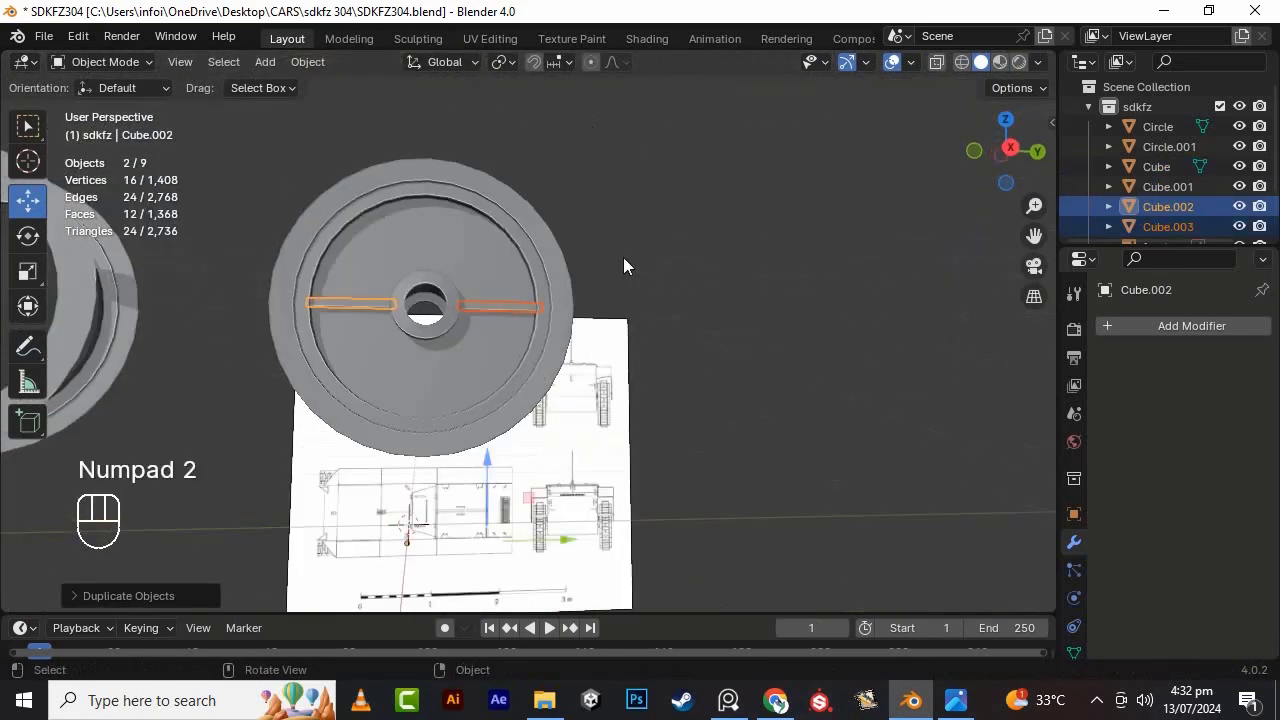
pyautogui.press('KP_3')
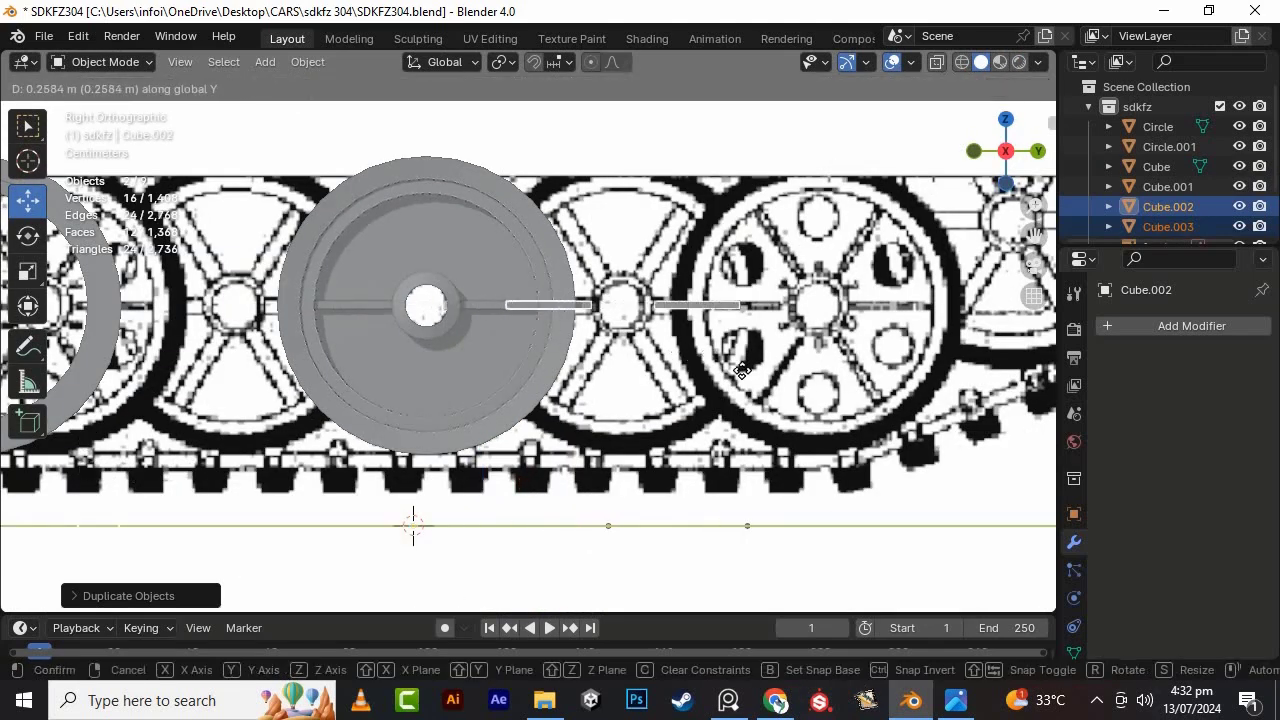
pyautogui.click(741, 383)
# - Thicken the copied pair of bars, move it along Y to the following wheel with round holes, and save the file
pyautogui.click(850, 445)
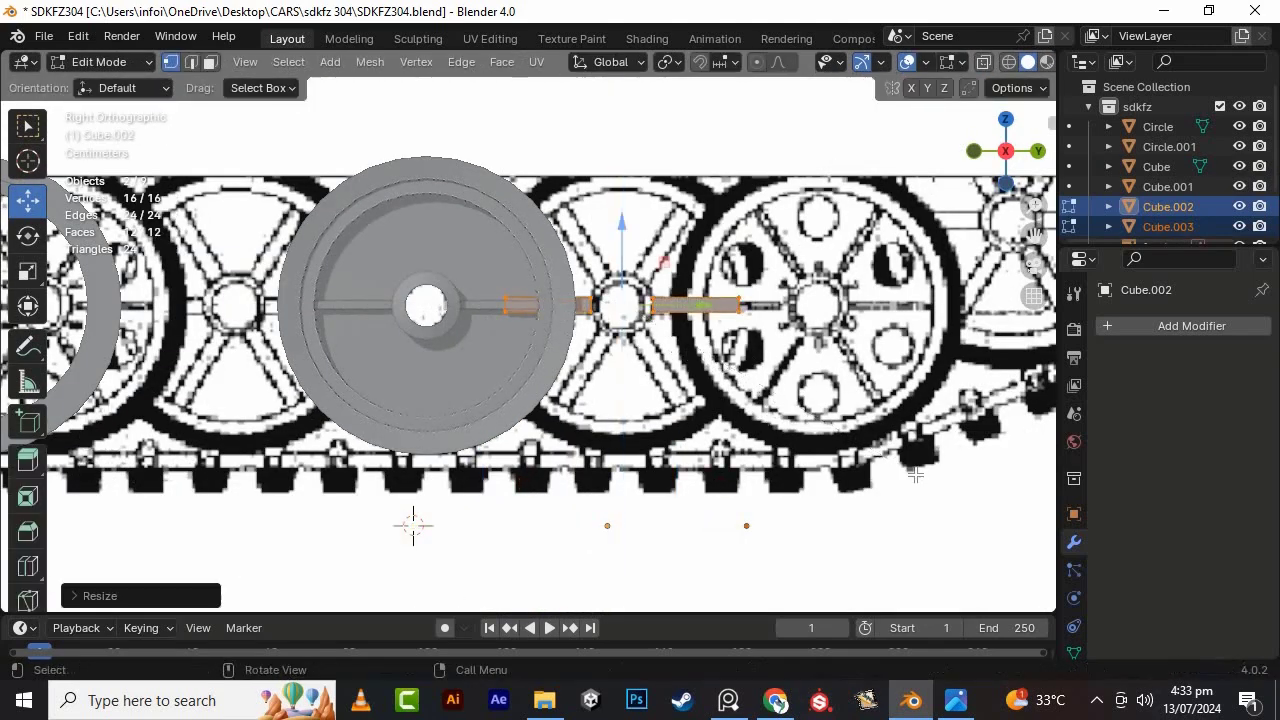
pyautogui.scroll(-3, 744, 368)
pyautogui.moveTo(697, 443); pyautogui.dragTo(812, 446)
pyautogui.hotkey('ctrl', 's')
# - Duplicate the middle wheel's horizontal spoke pair twice and rotate the copies onto the blueprint's two diagonal spoke lines
pyautogui.scroll(5, 497, 296)
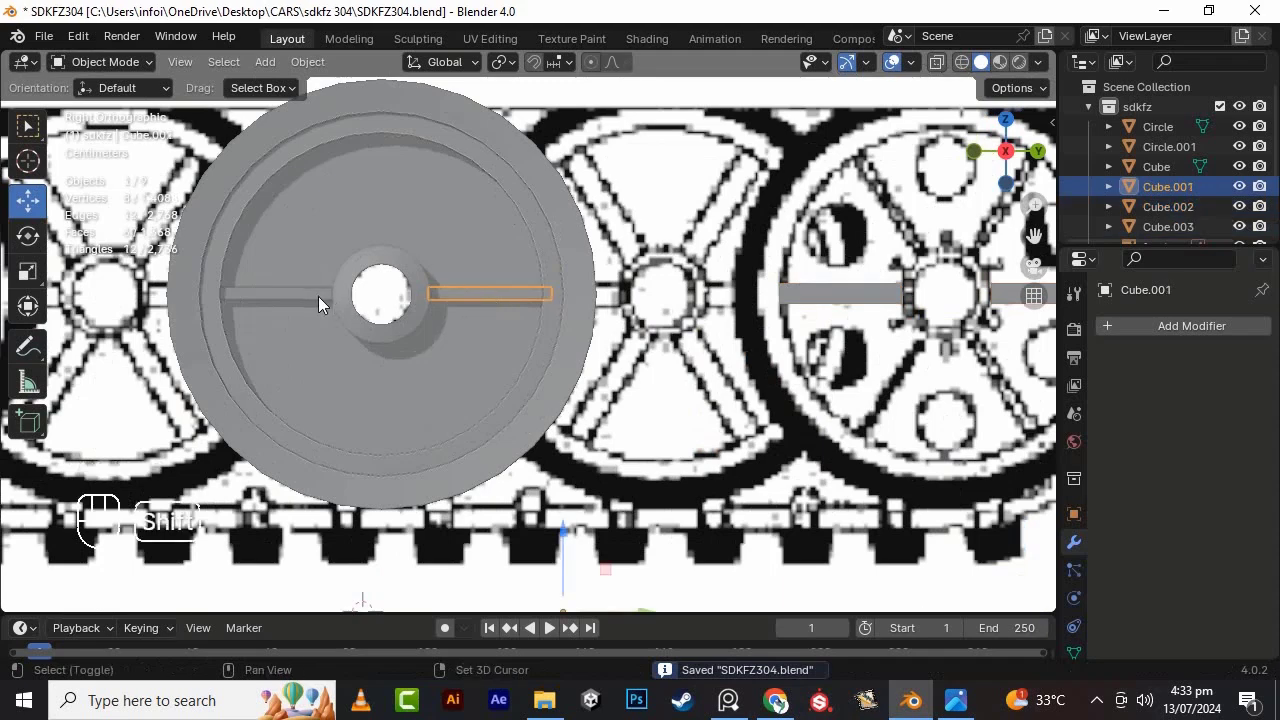
pyautogui.keyDown('shift'); pyautogui.click(318, 296); pyautogui.keyUp('shift')
pyautogui.click(937, 61)
pyautogui.press('Tab')
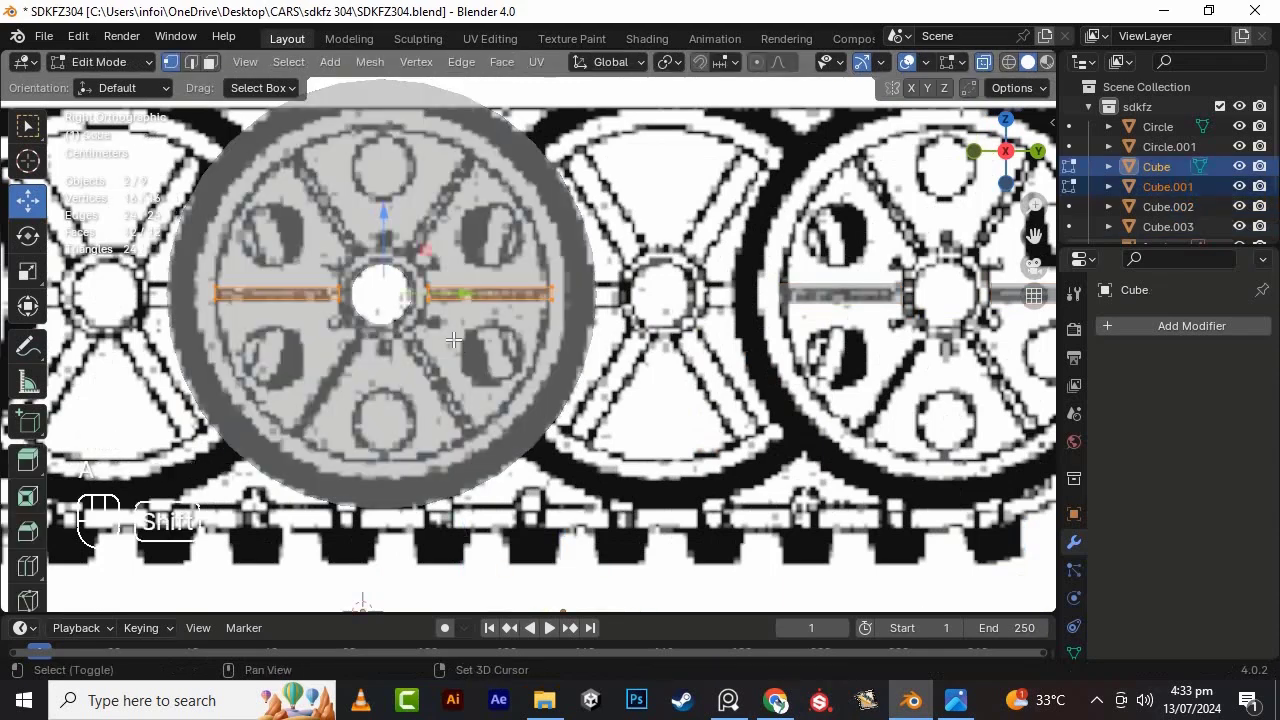
pyautogui.hotkey('shift', 'd')
pyautogui.rightClick(22, 222)
pyautogui.moveTo(443, 246); pyautogui.dragTo(484, 335)
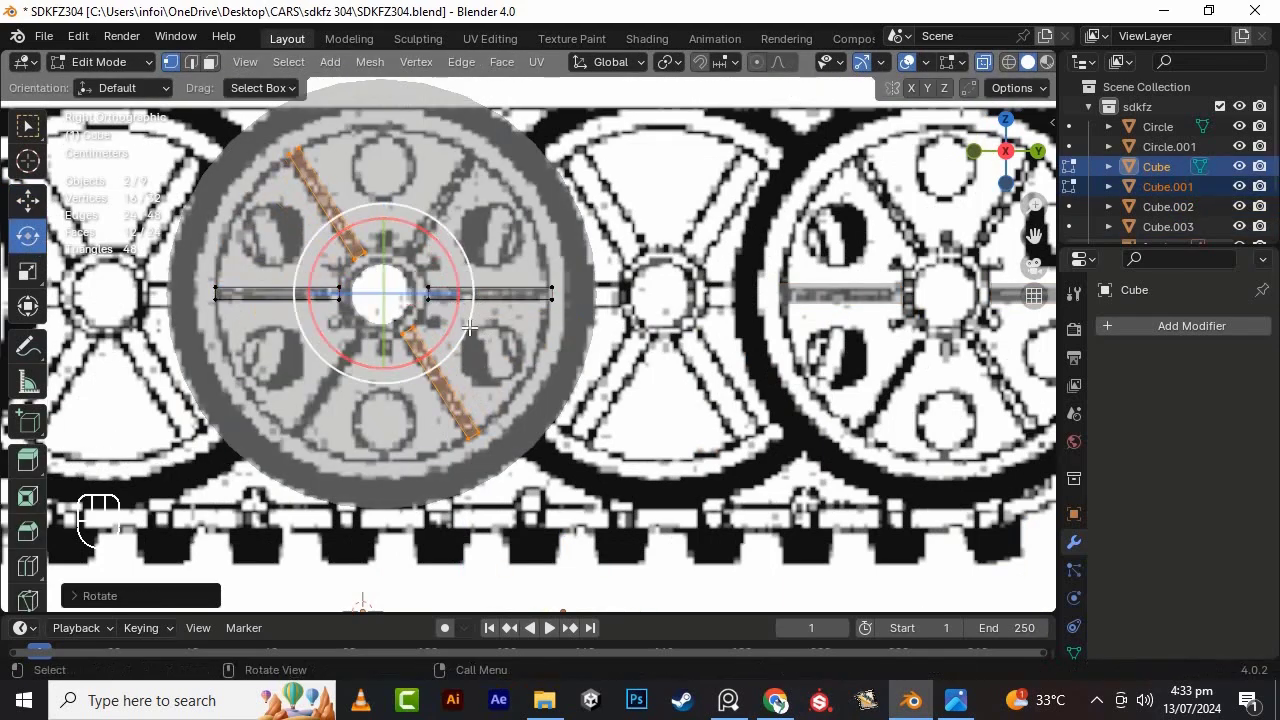
pyautogui.moveTo(427, 222); pyautogui.dragTo(492, 280)
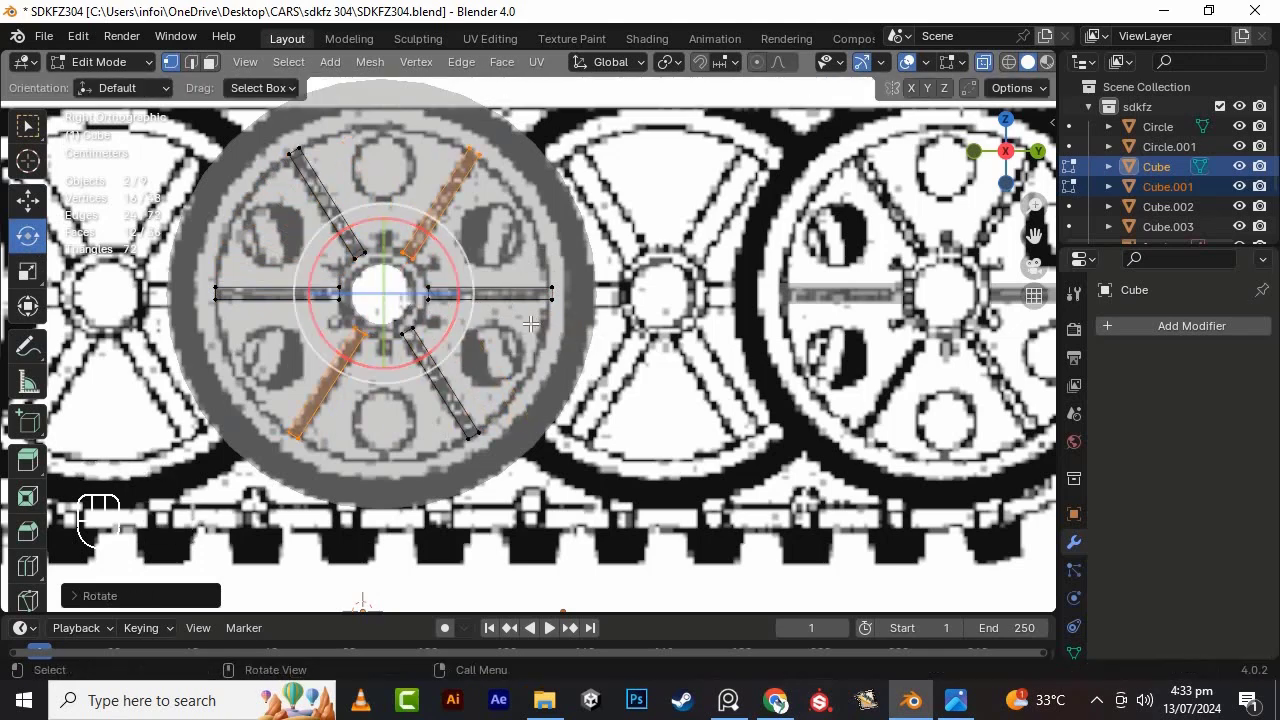
pyautogui.press('Tab')
# - Duplicate one horizontal spoke bar, raise the copy along Z and shorten it along Y into a small rib beside the hub
pyautogui.moveTo(491, 274); pyautogui.dragTo(447, 264, button='middle')
pyautogui.click(447, 264)
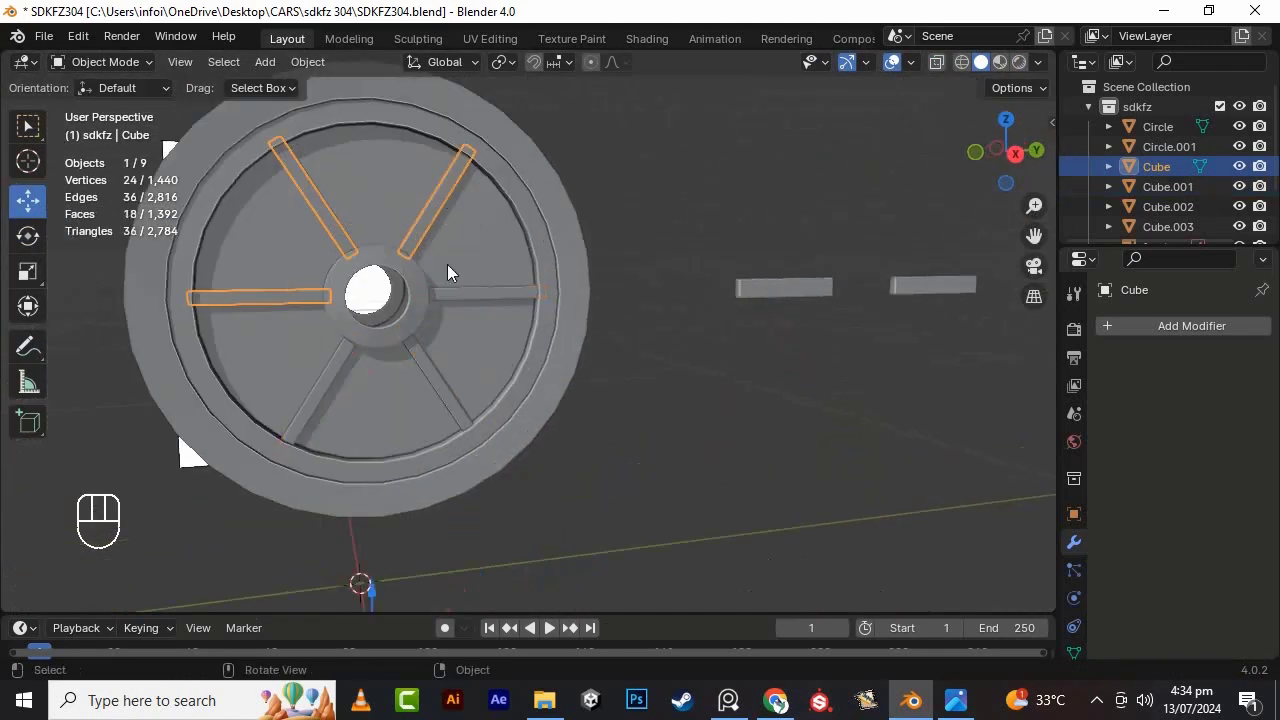
pyautogui.click(560, 334)
pyautogui.press('KP_3')
pyautogui.press('KP_3')
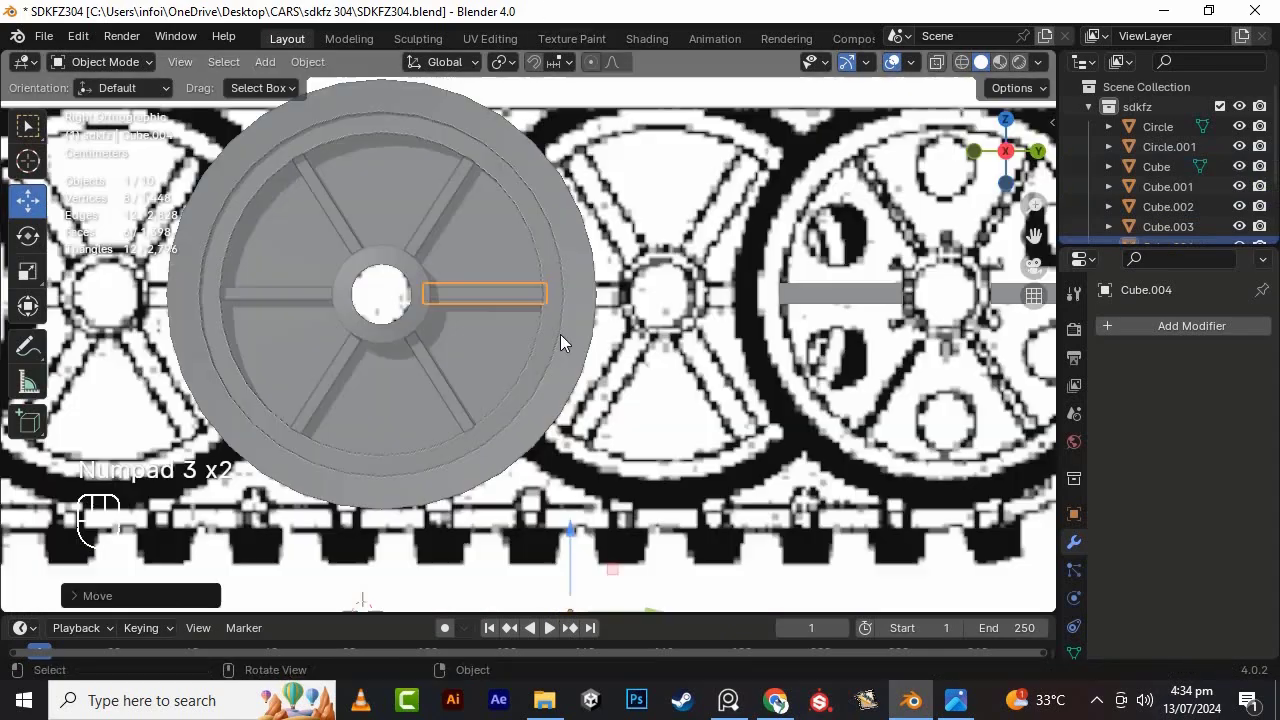
pyautogui.scroll(2, 405, 205)
pyautogui.moveTo(440, 155); pyautogui.dragTo(442, 120)
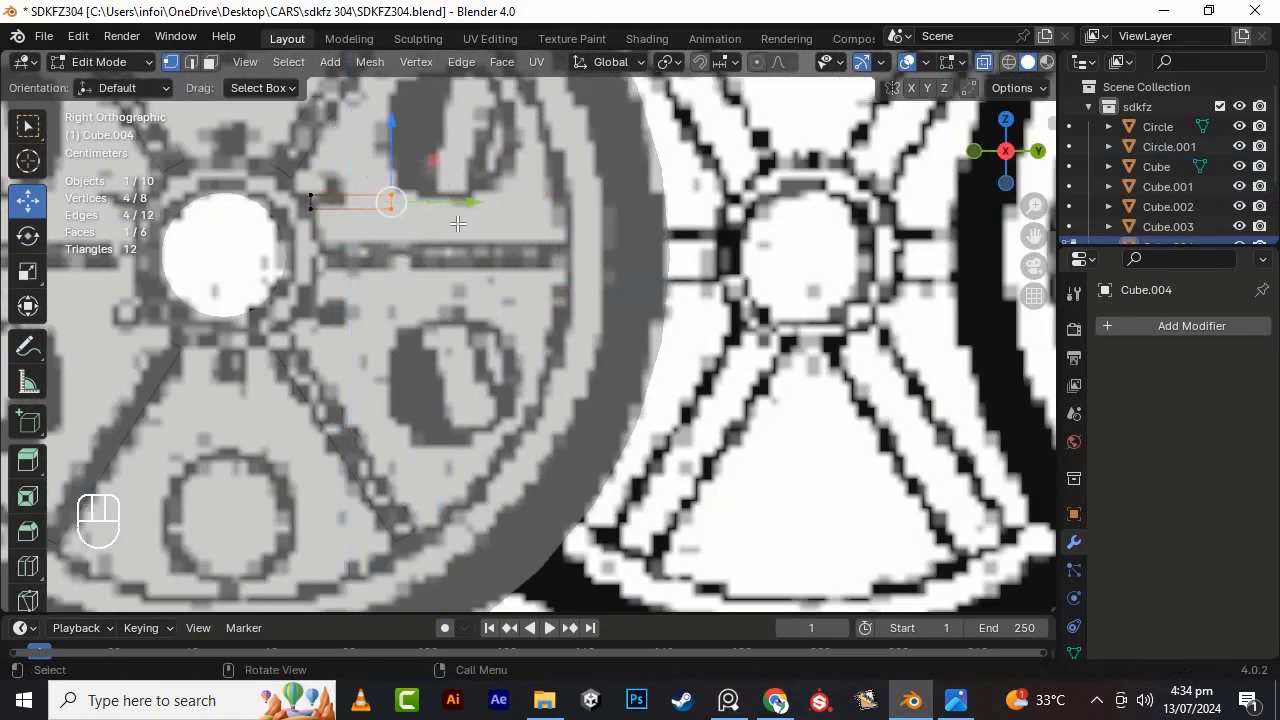
pyautogui.moveTo(469, 203); pyautogui.dragTo(427, 204)
# - Try to rotate the small rib to the slant of the blueprint's hub rib
pyautogui.scroll(1, 432, 200)
pyautogui.keyDown('shift'); pyautogui.moveTo(458, 172); pyautogui.dragTo(645, 269, button='middle'); pyautogui.keyUp('shift')
pyautogui.scroll(2, 640, 265)
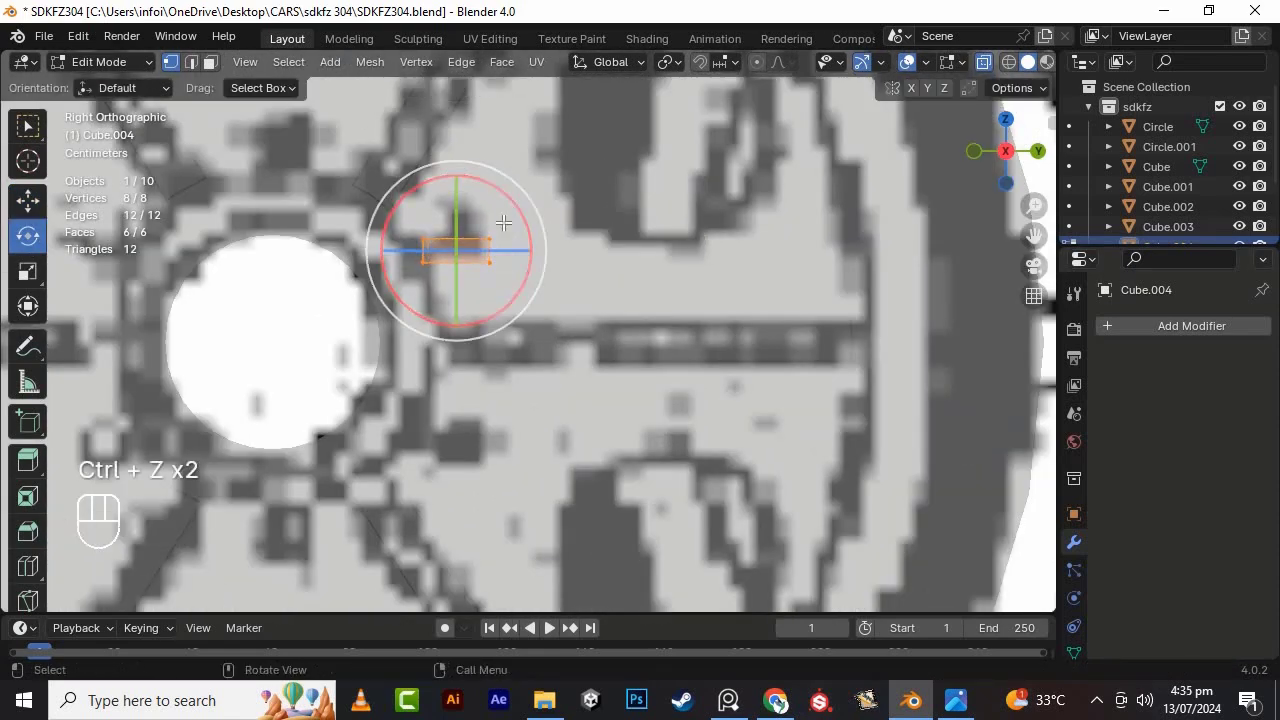
pyautogui.moveTo(495, 172); pyautogui.dragTo(500, 175)
pyautogui.moveTo(500, 175); pyautogui.dragTo(750, 272, button='middle')
pyautogui.press('Tab')
pyautogui.scroll(-3, 664, 321)
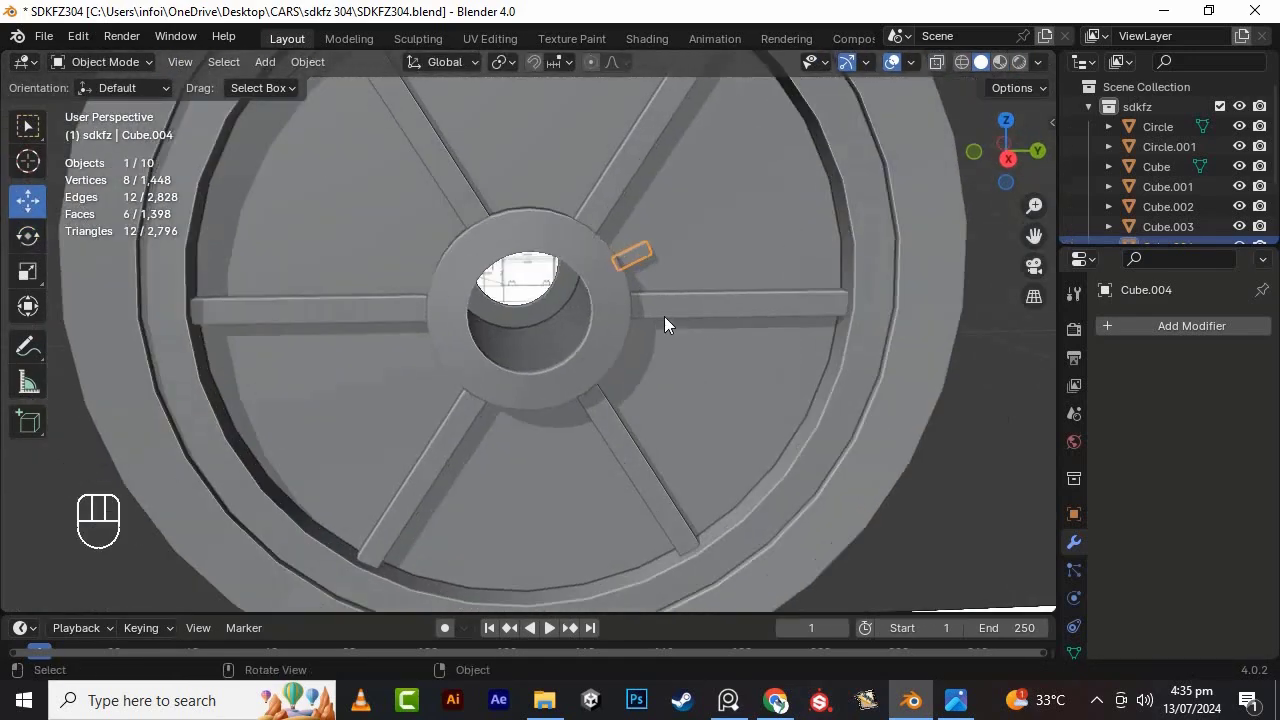
pyautogui.scroll(-3, 665, 318)
pyautogui.hotkey('ctrl', 'z')
pyautogui.hotkey('ctrl', 'z')
pyautogui.hotkey('ctrl', 'z')
# - Rotate the small rib to vertical and move it along Y until it is centred above the hub
pyautogui.scroll(4, 630, 304)
pyautogui.press('a')
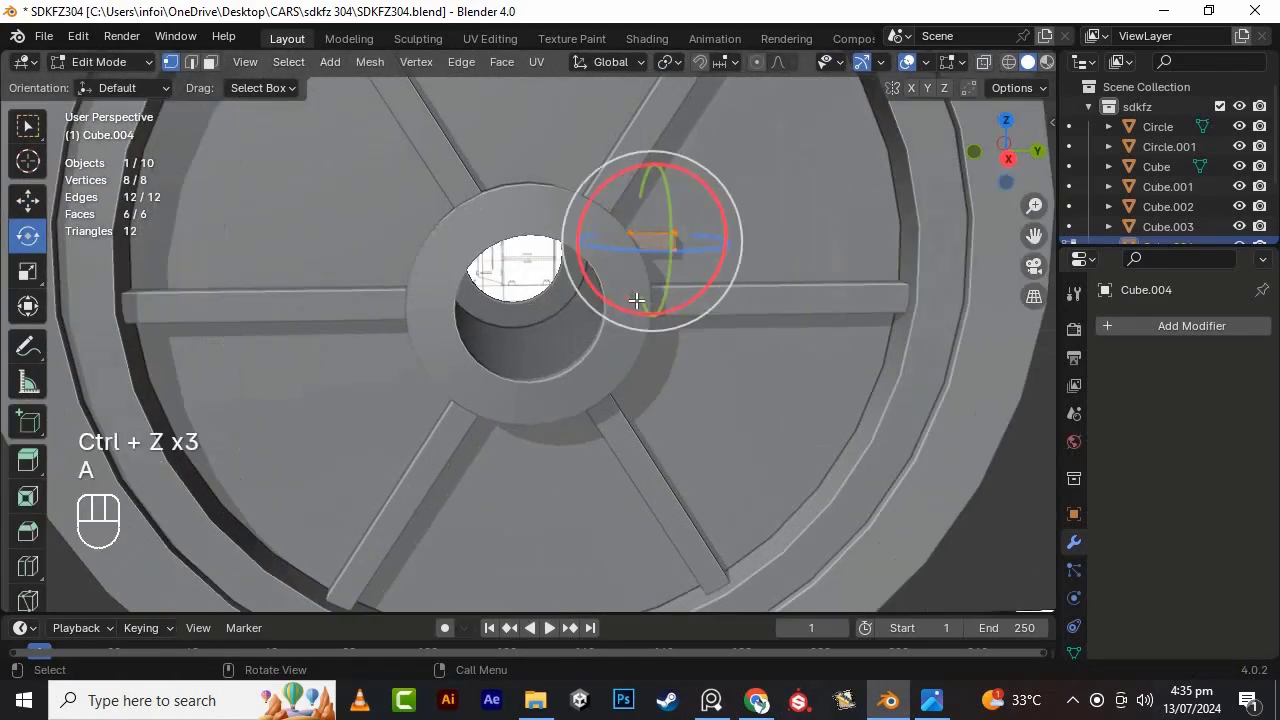
pyautogui.press('KP_0')
pyautogui.press('KP_Enter')
pyautogui.press('KP_3')
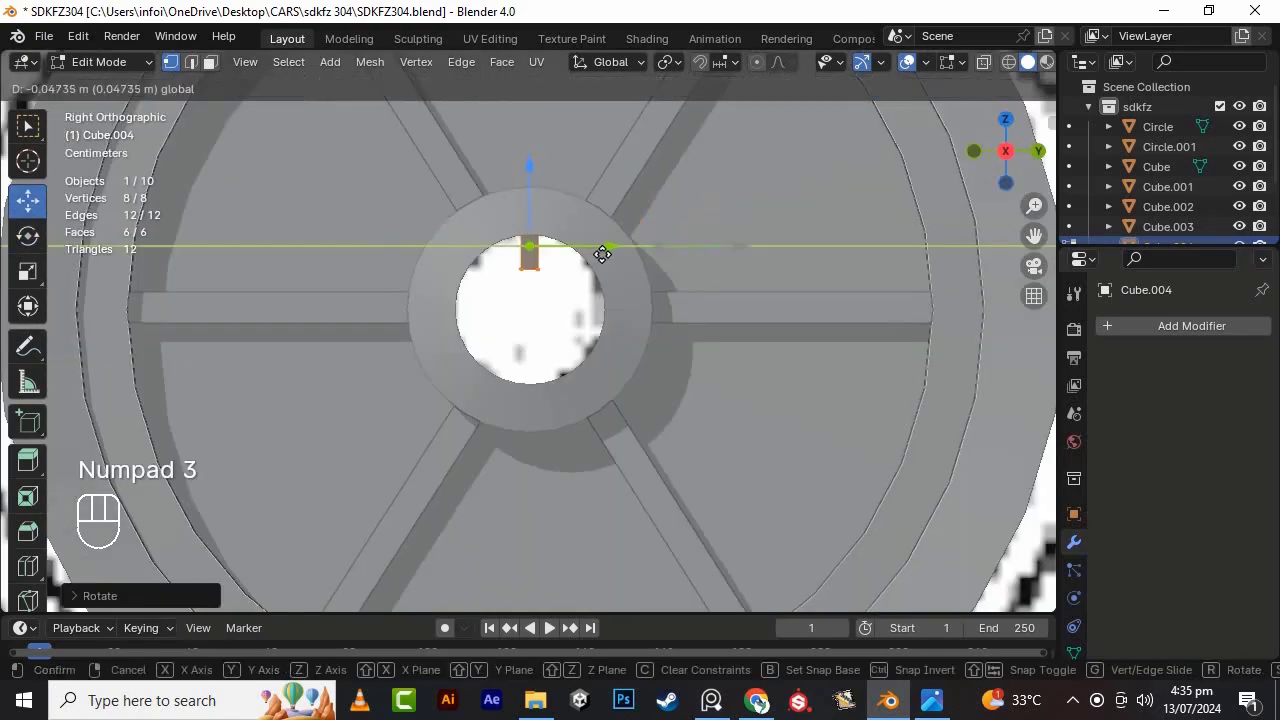
pyautogui.keyDown('alt'); pyautogui.moveTo(562, 180); pyautogui.dragTo(588, 223); pyautogui.keyUp('alt')
pyautogui.scroll(-3, 587, 223)
pyautogui.press('Tab')
pyautogui.press('KP_3')
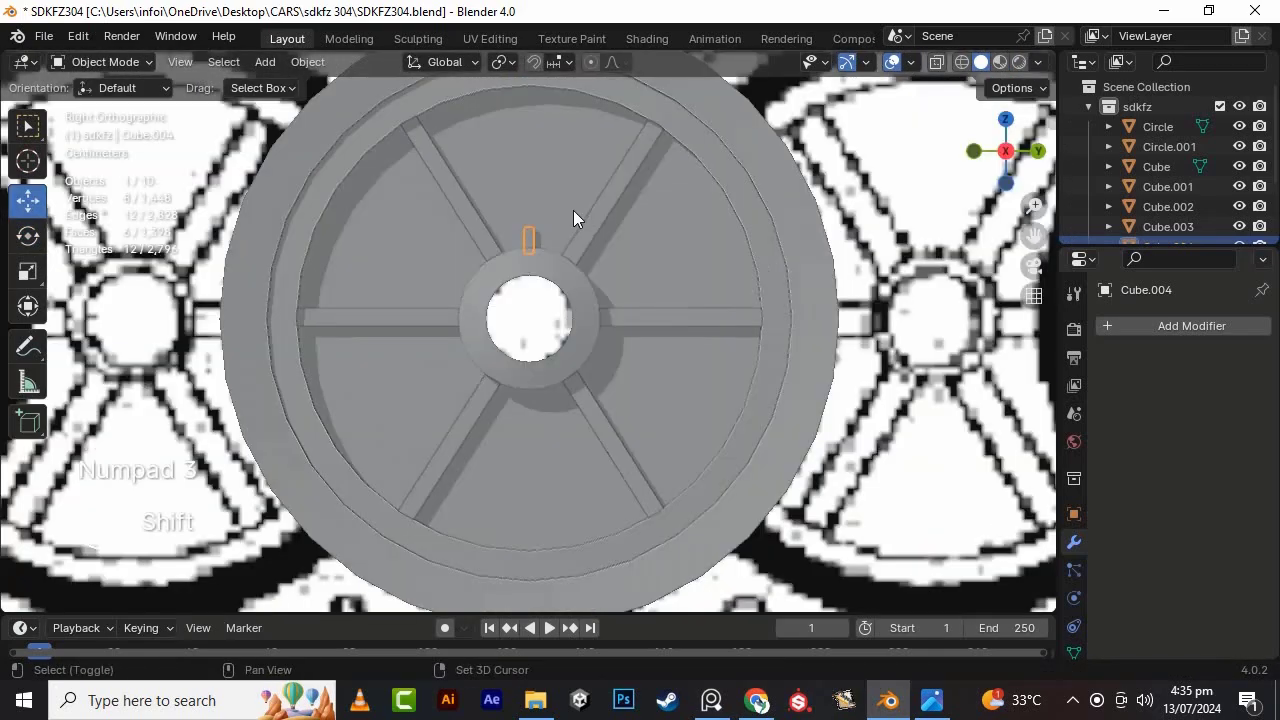
# - Duplicate the small rib along Z and seat the copy against the underside of the hub
pyautogui.press('Tab')
pyautogui.press('a')
pyautogui.hotkey('shift', 'd')
pyautogui.press('z')
pyautogui.click(613, 366)
pyautogui.scroll(4, 550, 462)
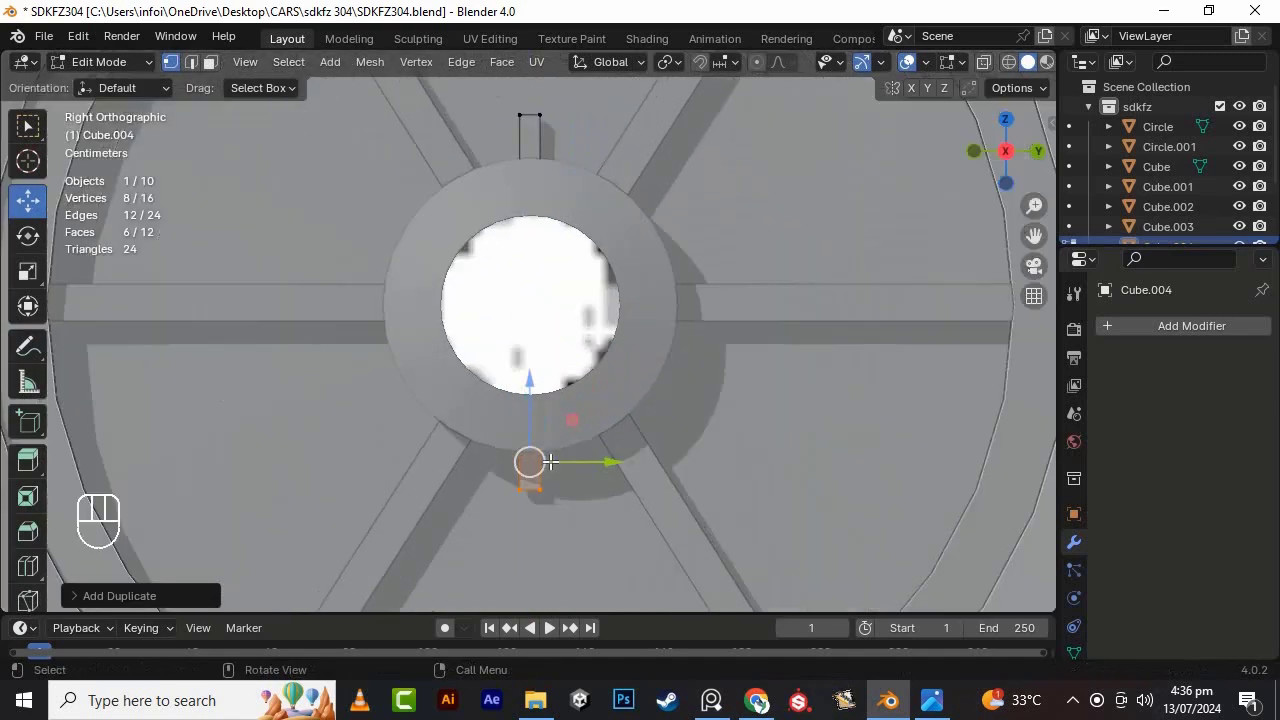
pyautogui.moveTo(535, 390); pyautogui.dragTo(535, 392)
# - Duplicate the two vertical ribs and rotate the copies around the hub into the adjacent opposite gaps between the spokes
pyautogui.scroll(-2, 600, 363)
pyautogui.press('a')
pyautogui.hotkey('shift', 'd')
pyautogui.rightClick(600, 363)
pyautogui.click(27, 238)
pyautogui.moveTo(583, 260); pyautogui.dragTo(651, 300)
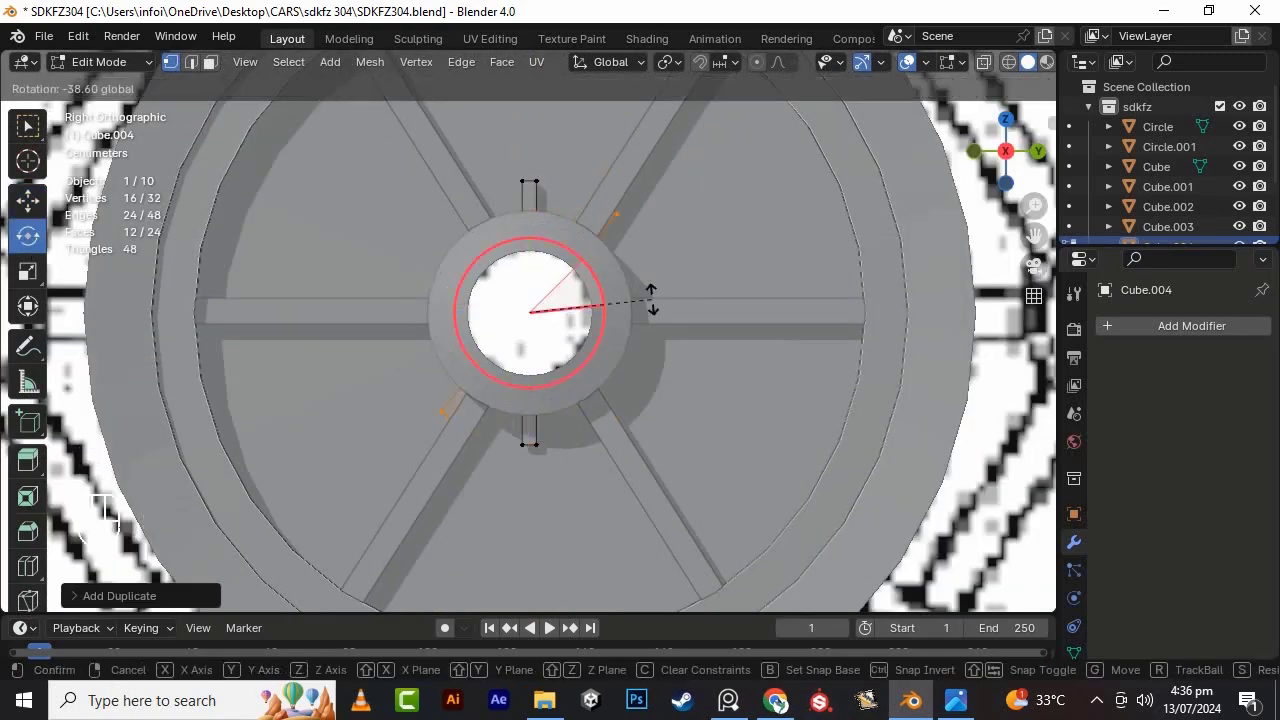
pyautogui.moveTo(688, 365); pyautogui.dragTo(687, 362)
# - Duplicate the rotated rib pair, turn the copies into the last two gaps between the spokes, and save the file
pyautogui.hotkey('shift', 'd')
pyautogui.rightClick(672, 360)
pyautogui.moveTo(589, 268); pyautogui.dragTo(629, 334)
pyautogui.press('Tab')
pyautogui.hotkey('ctrl', 's')
# - Join the small hub ribs and both sets of spoke bars into one object
pyautogui.scroll(-3, 629, 334)
pyautogui.moveTo(629, 334); pyautogui.dragTo(571, 222, button='middle')
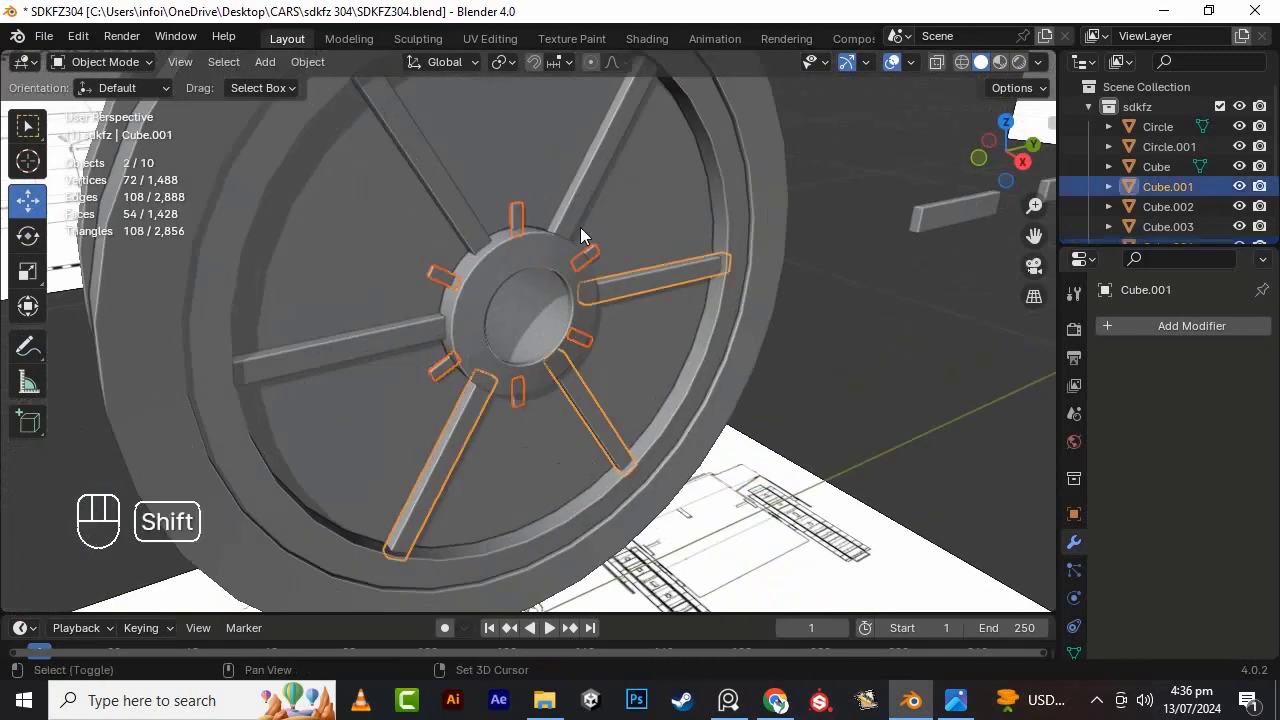
pyautogui.keyDown('shift'); pyautogui.click(582, 217); pyautogui.keyUp('shift')
pyautogui.hotkey('ctrl', 'j')
# - Duplicate the spoke and rib geometry along X, seat the copy against the wheel's other disc, and save the file
pyautogui.scroll(-4, 620, 290)
pyautogui.press('Tab')
pyautogui.press('a')
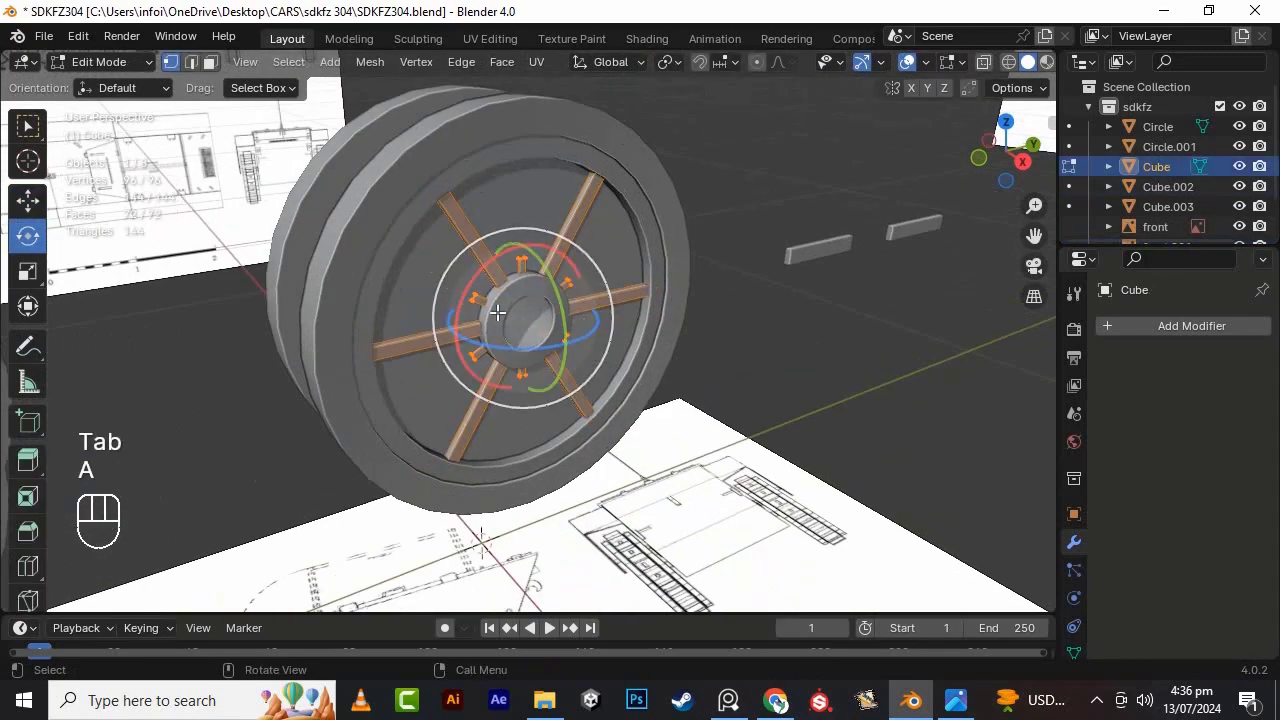
pyautogui.hotkey('shift', 'd')
pyautogui.rightClick(623, 417)
pyautogui.moveTo(623, 417); pyautogui.dragTo(740, 400, button='middle')
pyautogui.moveTo(608, 352); pyautogui.dragTo(440, 320)
pyautogui.moveTo(380, 330)
pyautogui.mouseDown(button='middle')
pyautogui.moveTo(480, 354)
pyautogui.moveTo(390, 347)
pyautogui.mouseUp(button='middle')
pyautogui.scroll(3, 480, 354)
pyautogui.moveTo(370, 344); pyautogui.dragTo(400, 343)
pyautogui.scroll(-5, 400, 343)
pyautogui.press('Tab')
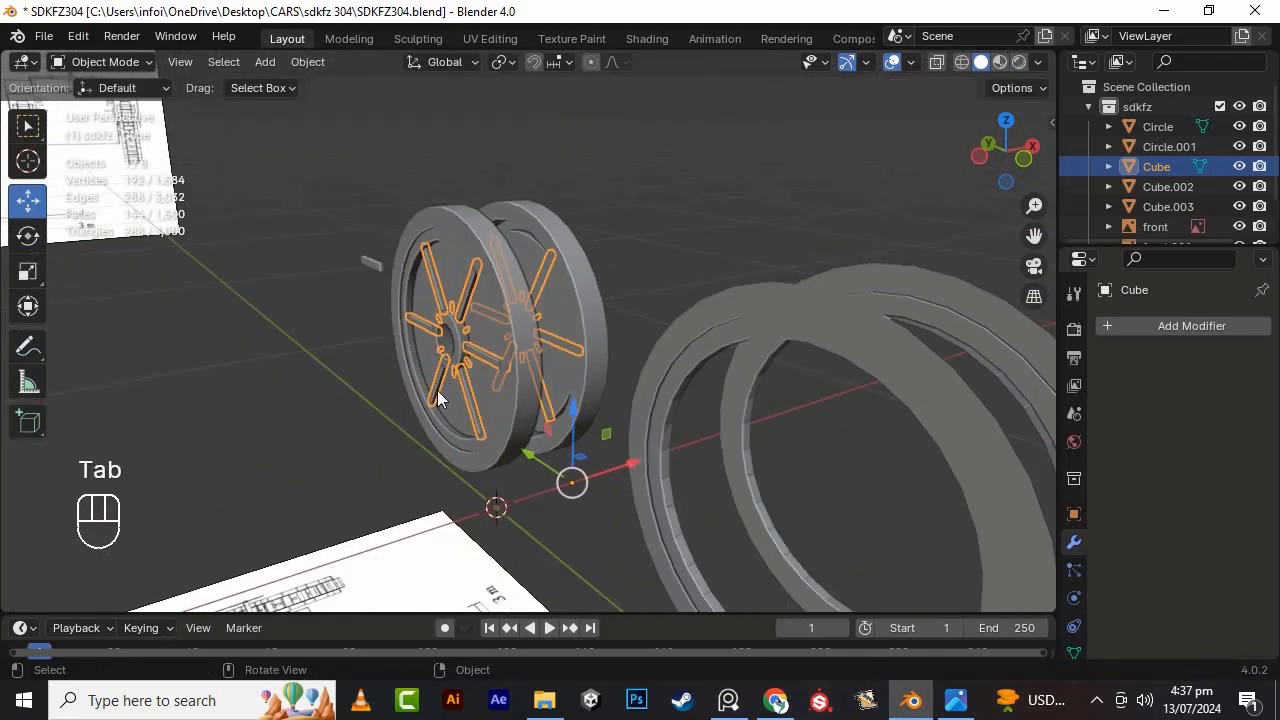
pyautogui.hotkey('ctrl', 's')
# - Join the spoke object to the middle wheel as a single mesh and save the file
pyautogui.click(800, 223)
pyautogui.moveTo(528, 398); pyautogui.dragTo(493, 246, button='middle')
pyautogui.click(493, 246)
pyautogui.keyDown('shift'); pyautogui.click(463, 302); pyautogui.keyUp('shift')
pyautogui.rightClick(463, 302)
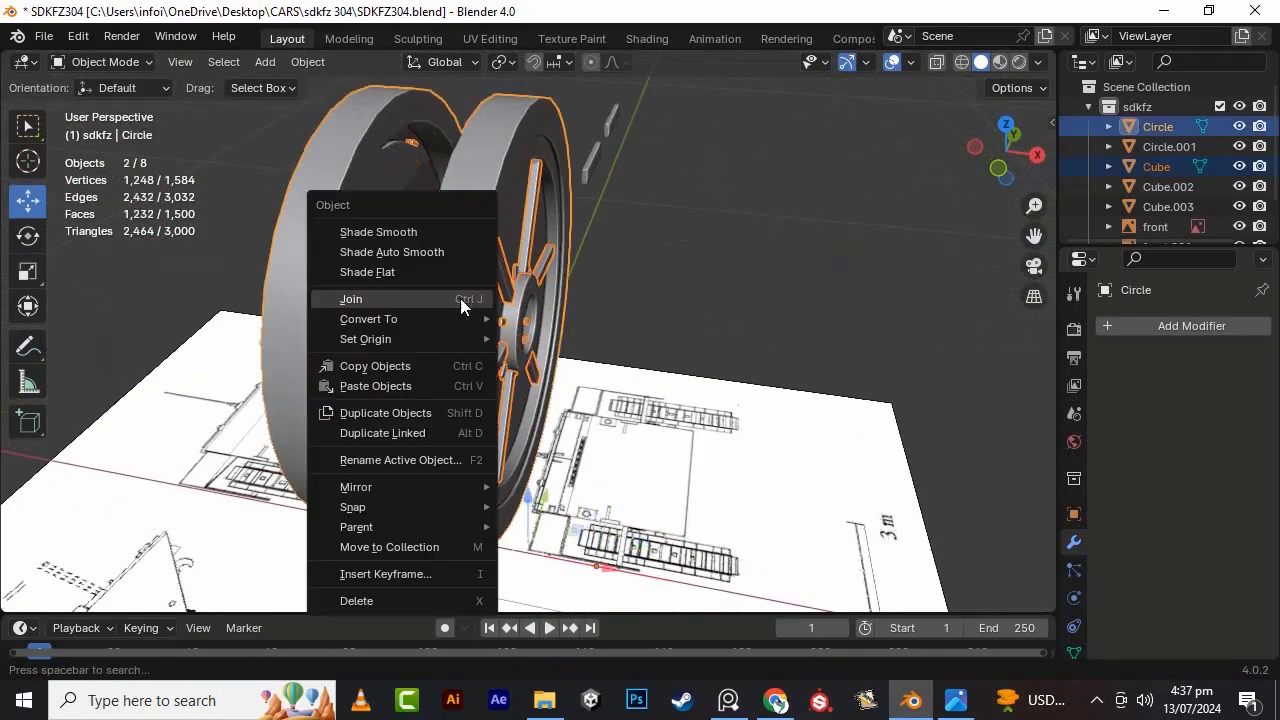
pyautogui.click(463, 302)
pyautogui.keyDown('alt'); pyautogui.moveTo(463, 302); pyautogui.dragTo(554, 337, button='middle'); pyautogui.keyUp('alt')
pyautogui.hotkey('ctrl', 's')
# - Add a cylinder mesh and rotate it 90° about Y to face along the wheel axle
pyautogui.scroll(-3, 599, 340)
pyautogui.scroll(3, 603, 362)
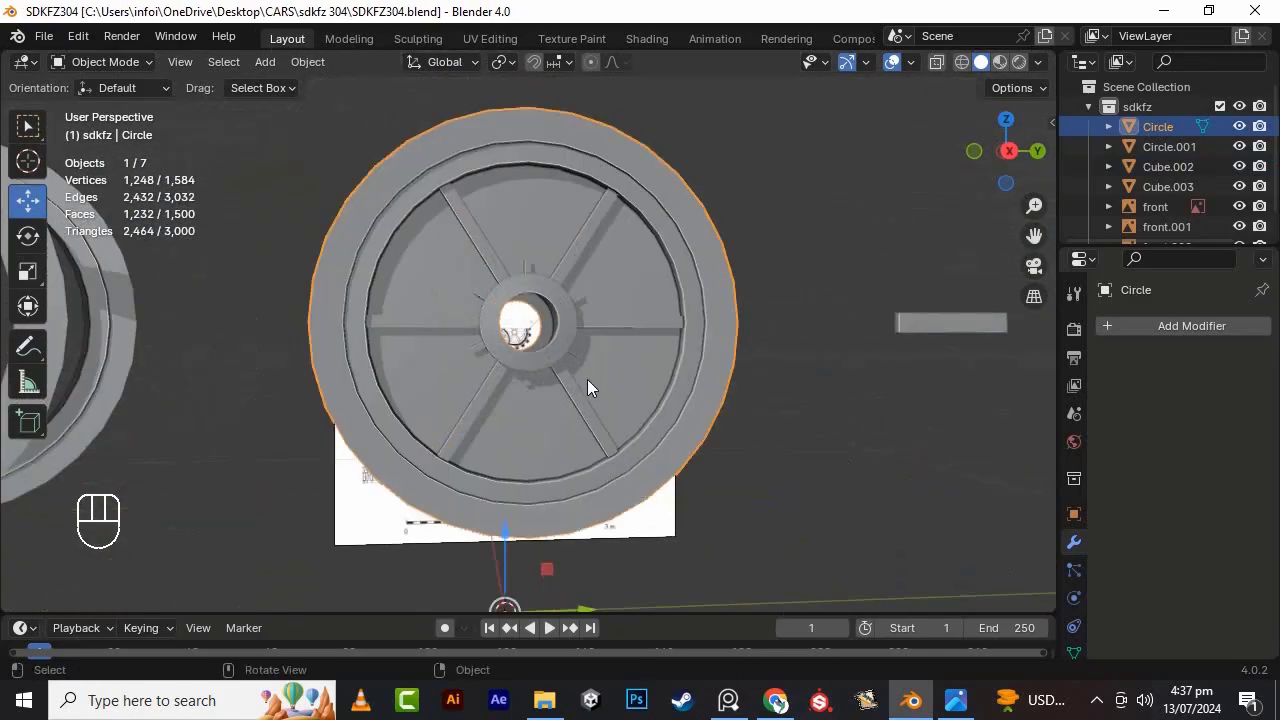
pyautogui.click(770, 458)
pyautogui.press('KP_3')
pyautogui.hotkey('shift', 'a')
pyautogui.moveTo(560, 286)
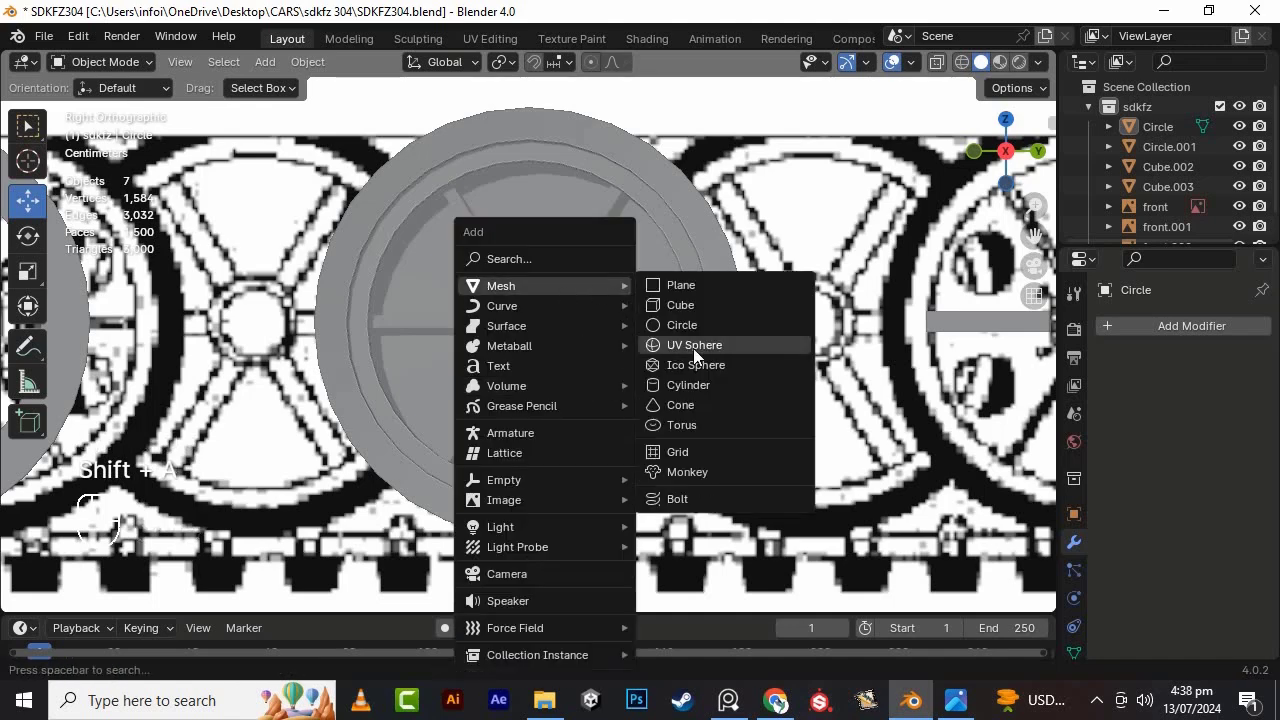
pyautogui.click(700, 388)
pyautogui.press('r')
pyautogui.press('y')
pyautogui.press('KP_9')
pyautogui.press('KP_0')
pyautogui.press('KP_Enter')
# - Scale the cylinder's geometry down and move it up onto the wheel disc above the hub
pyautogui.press('Tab')
pyautogui.press('s')
pyautogui.click(598, 542)
pyautogui.moveTo(511, 558); pyautogui.dragTo(511, 156)
pyautogui.press('s')
pyautogui.click(512, 372)
pyautogui.moveTo(599, 238); pyautogui.dragTo(621, 239)
pyautogui.press('s')
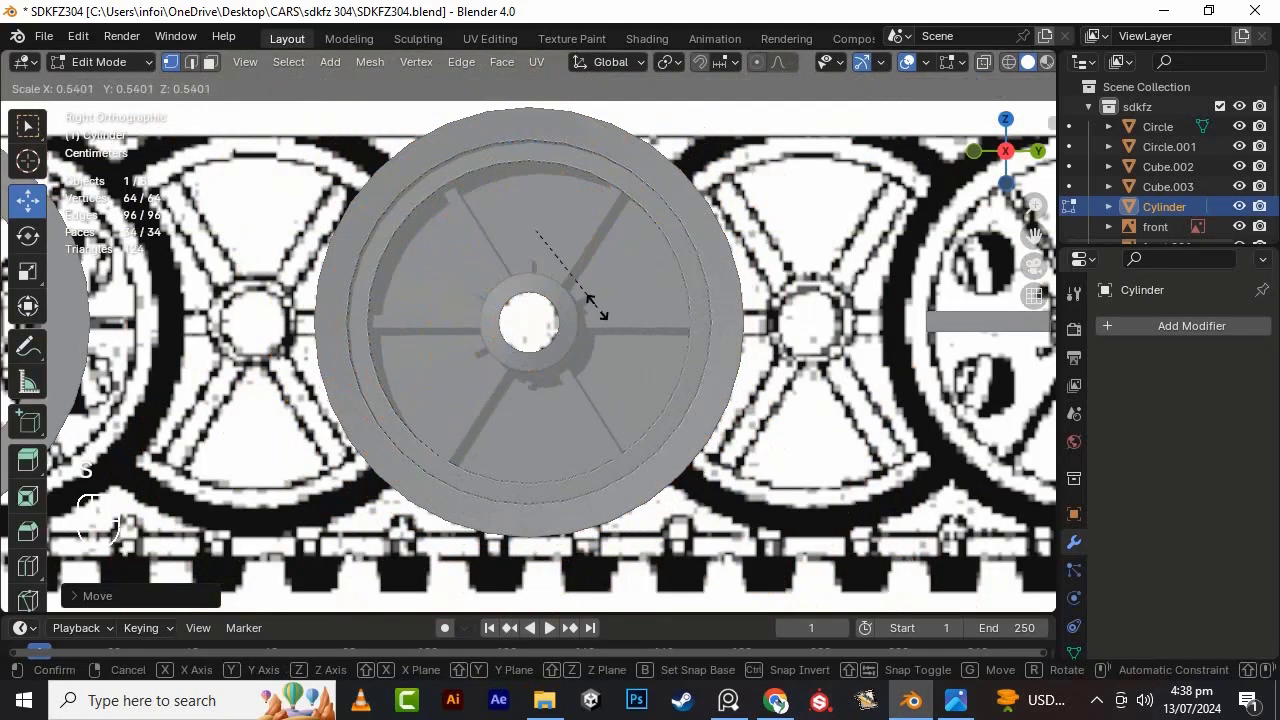
pyautogui.click(598, 309)
# - Resize the cylinder along X and align it with the blueprint's round hole directly above the hub
pyautogui.keyDown('alt'); pyautogui.moveTo(600, 312); pyautogui.dragTo(757, 472); pyautogui.keyUp('alt')
pyautogui.press('s')
pyautogui.press('x')
pyautogui.press('KP_3')
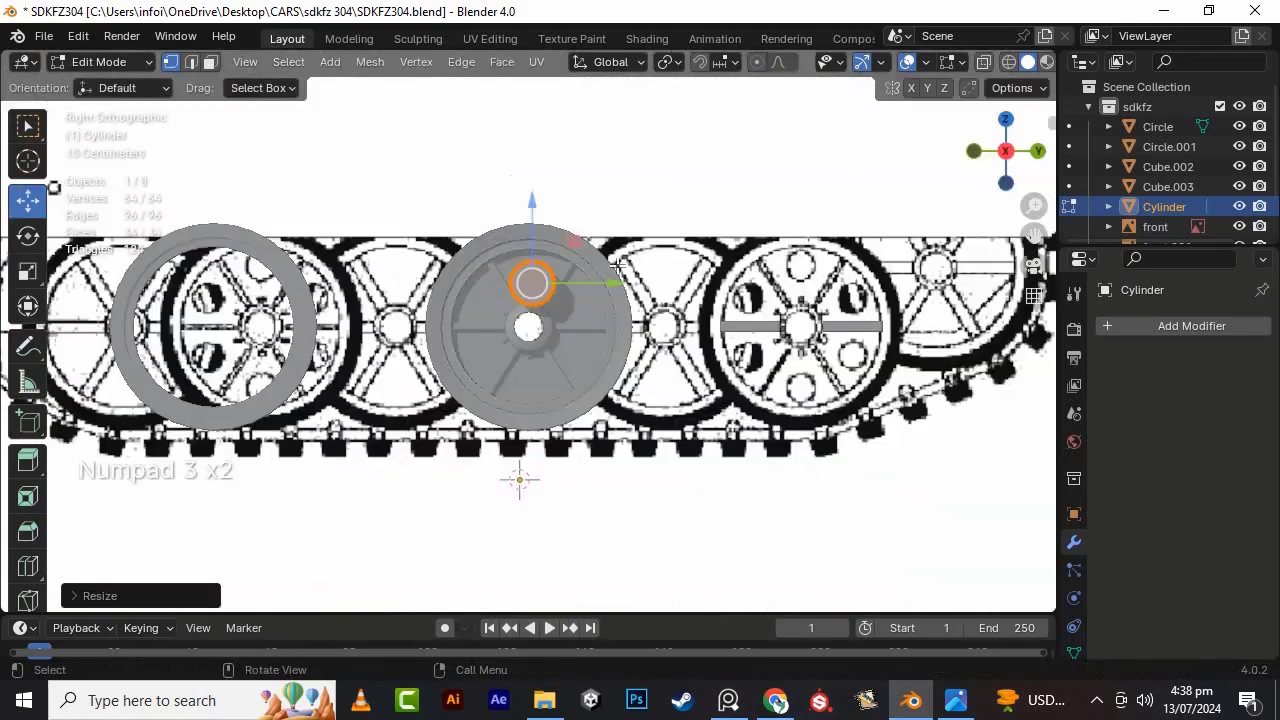
pyautogui.press('KP_Decimal')
pyautogui.click(981, 67)
pyautogui.moveTo(534, 158); pyautogui.dragTo(534, 109)
pyautogui.moveTo(598, 187); pyautogui.dragTo(592, 186)
# - Adjust the cylinder's length along X so it cuts through the wheel discs
pyautogui.press('Tab')
pyautogui.click(938, 64)
pyautogui.keyDown('alt'); pyautogui.moveTo(540, 240); pyautogui.dragTo(580, 224); pyautogui.keyUp('alt')
pyautogui.press('s')
pyautogui.press('x')
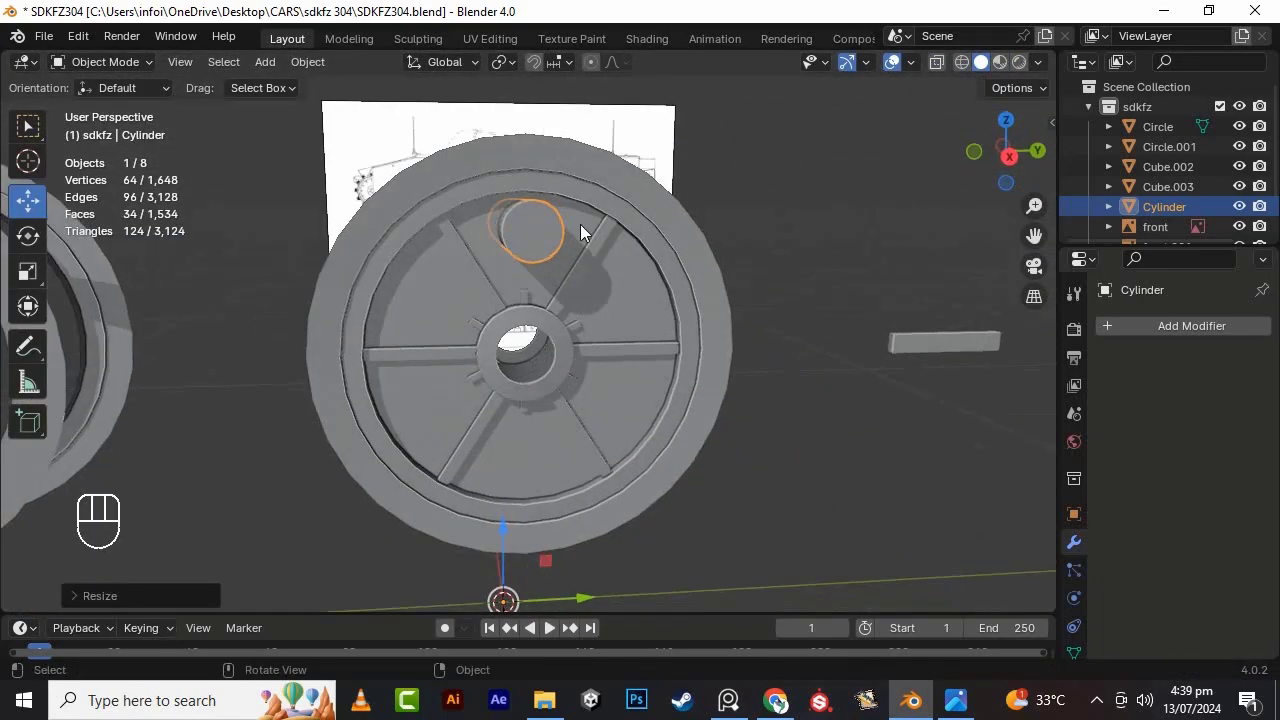
# - Duplicate the cylinder to the hole below the hub and rotate copies of the pair onto the four remaining blueprint holes
pyautogui.press('KP_3')
pyautogui.scroll(1, 575, 216)
pyautogui.press('Tab')
pyautogui.click(984, 64)
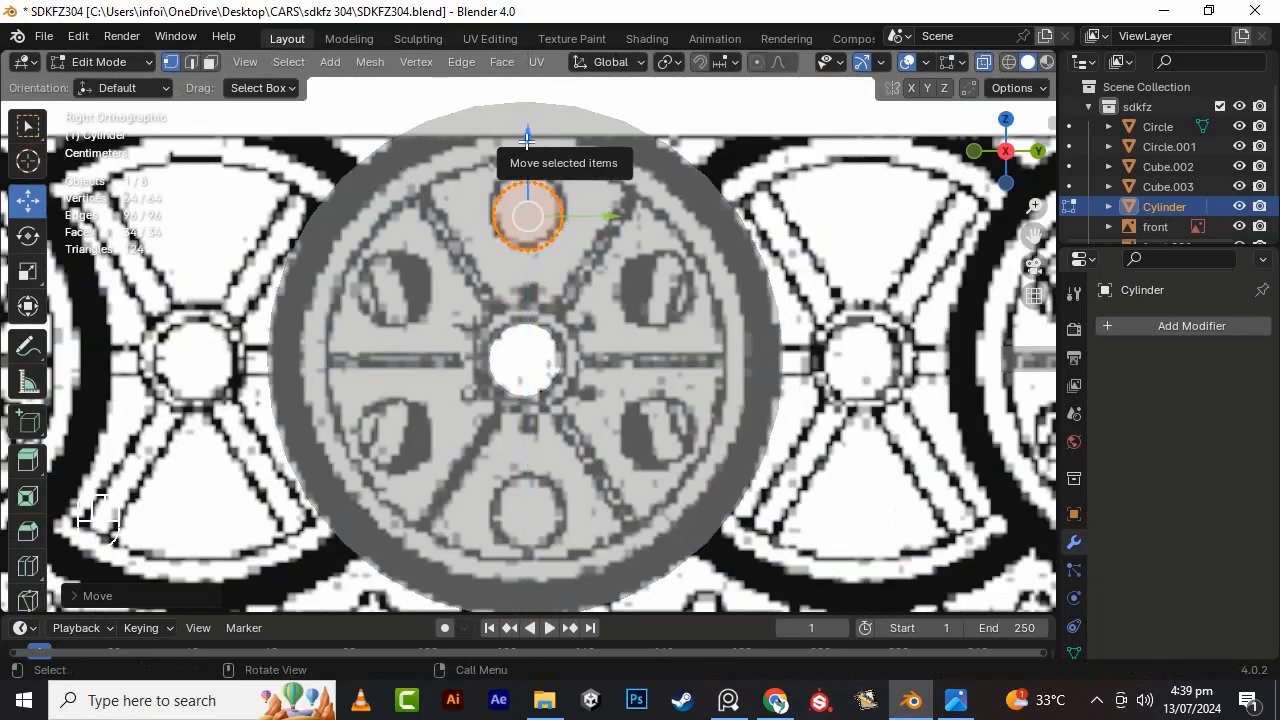
pyautogui.hotkey('shift', 'd')
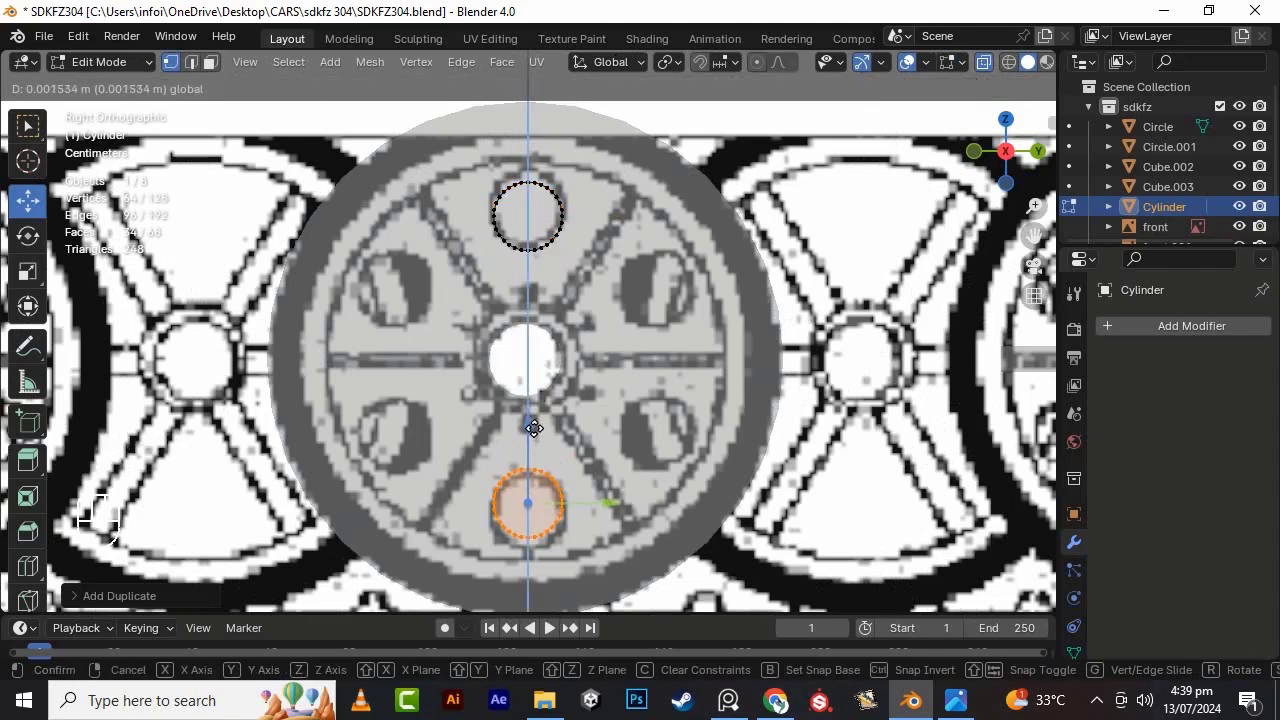
pyautogui.moveTo(594, 322); pyautogui.dragTo(494, 287)
pyautogui.hotkey('shift', 'd')
pyautogui.rightClick(560, 295)
# - Subtract the six cylinders from the middle wheel with a Boolean difference
pyautogui.click(984, 62)
pyautogui.press('Tab')
pyautogui.scroll(-2, 615, 326)
pyautogui.keyDown('alt'); pyautogui.moveTo(615, 326); pyautogui.dragTo(634, 356); pyautogui.keyUp('alt')
pyautogui.keyDown('shift'); pyautogui.click(636, 354); pyautogui.keyUp('shift')
pyautogui.press('ctrl+KP_Subtract')
# - Delete the leftover cylinder cutter object and save the file
pyautogui.keyDown('alt'); pyautogui.moveTo(522, 379); pyautogui.dragTo(650, 415); pyautogui.keyUp('alt')
pyautogui.press('Delete')
pyautogui.keyDown('alt'); pyautogui.moveTo(620, 457); pyautogui.dragTo(669, 451); pyautogui.keyUp('alt')
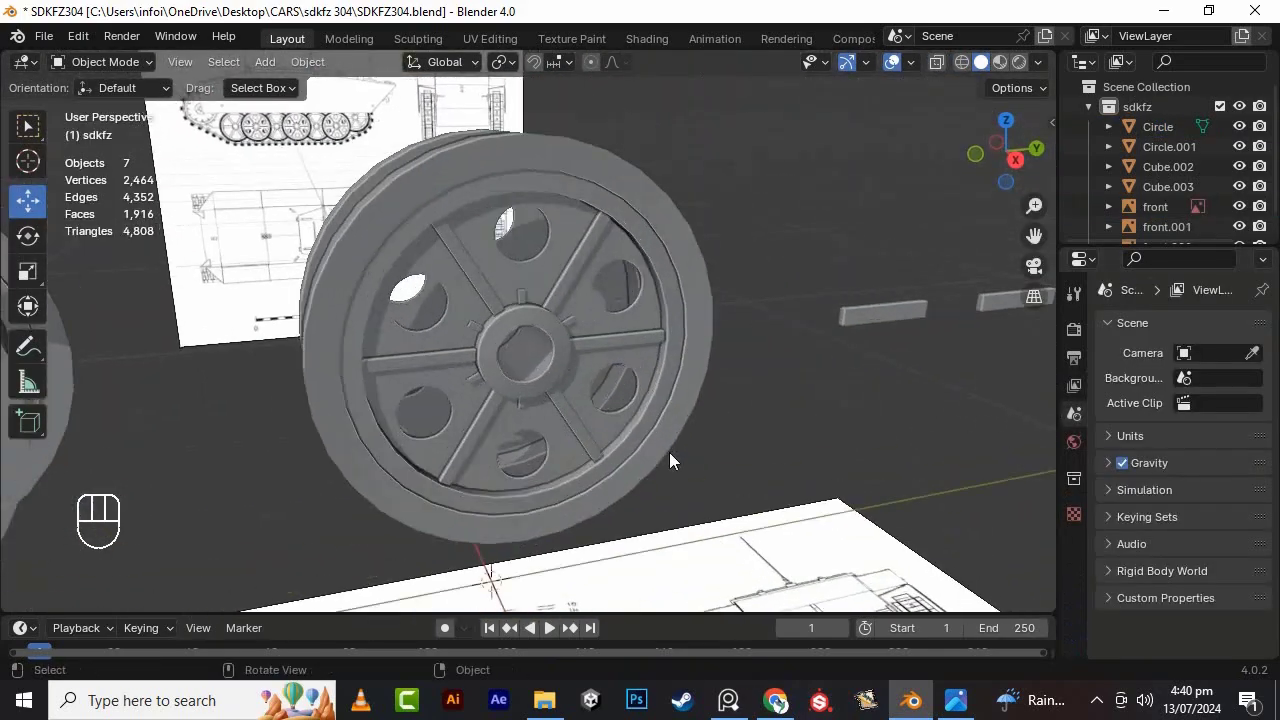
pyautogui.hotkey('ctrl', 's')
pyautogui.click(1097, 700)
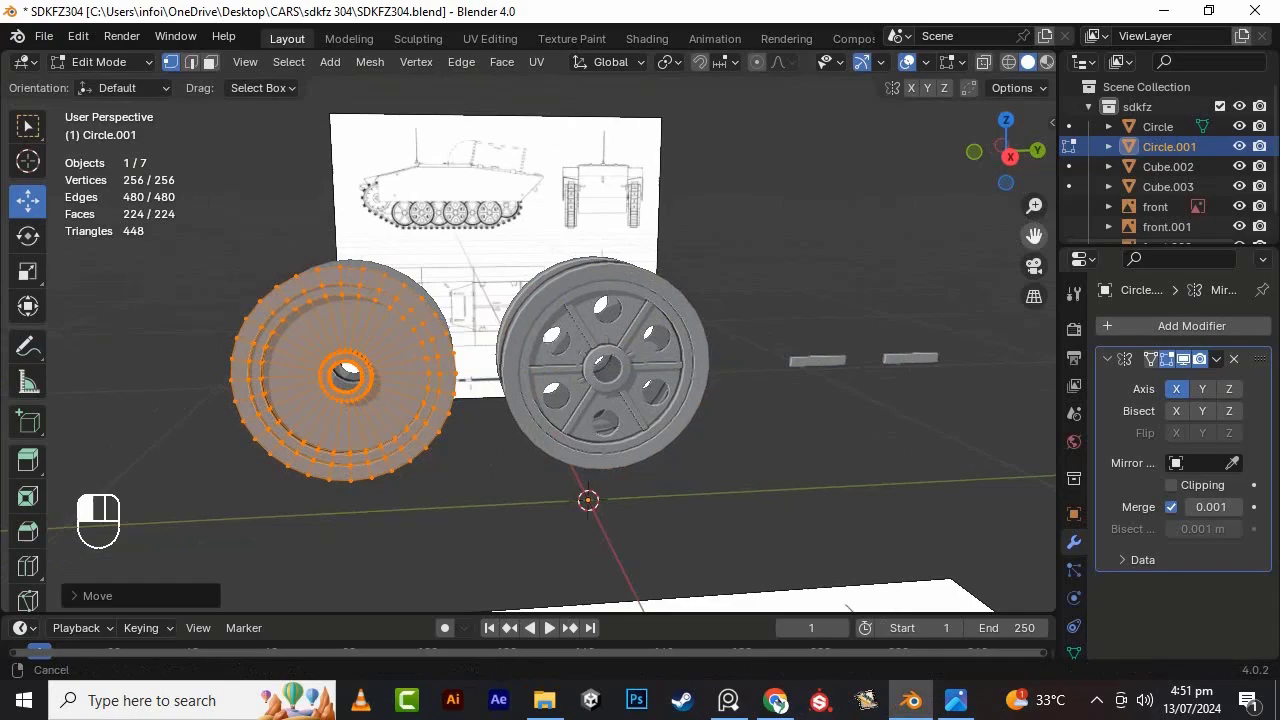
# - Select the ring of disc faces between the hub and the rim of the neighbouring wheel and delete it
pyautogui.keyDown('alt'); pyautogui.moveTo(534, 377); pyautogui.dragTo(594, 302); pyautogui.keyUp('alt')
pyautogui.click(594, 302)
pyautogui.scroll(3, 594, 302)
pyautogui.keyDown('ctrl'); pyautogui.click(636, 289); pyautogui.keyUp('ctrl')
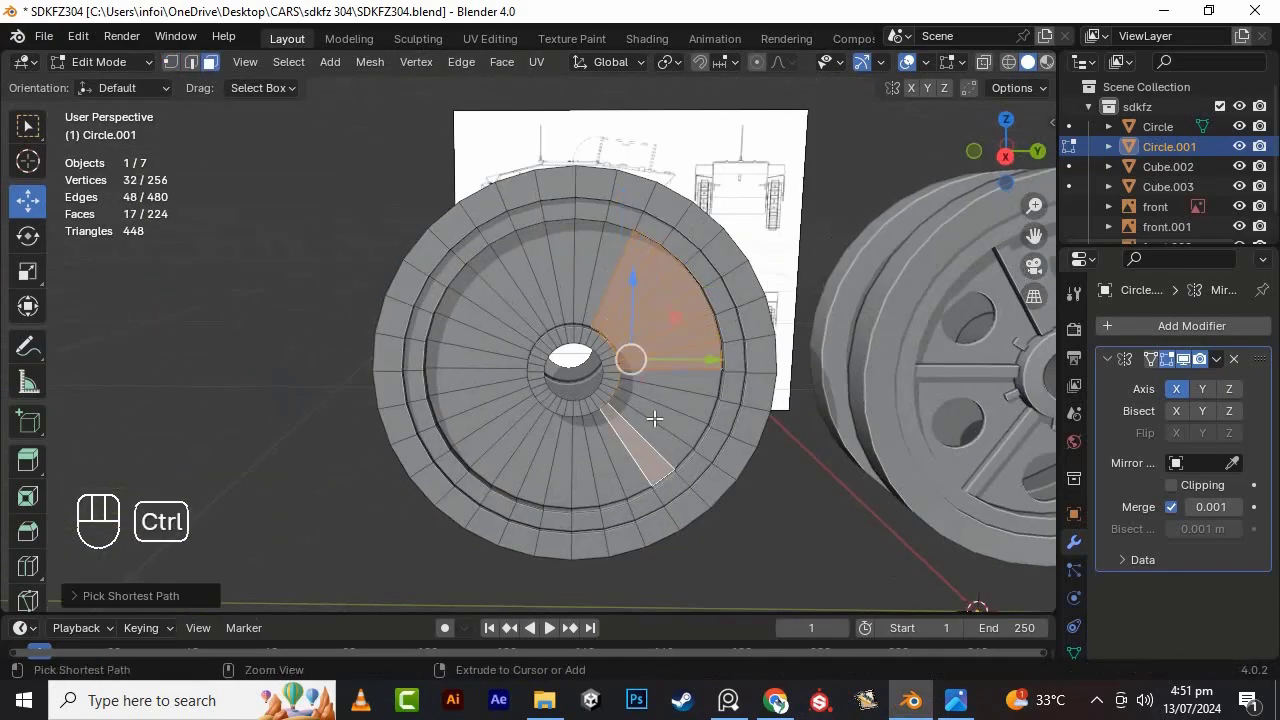
pyautogui.keyDown('alt'); pyautogui.moveTo(623, 380); pyautogui.dragTo(341, 266); pyautogui.keyUp('alt')
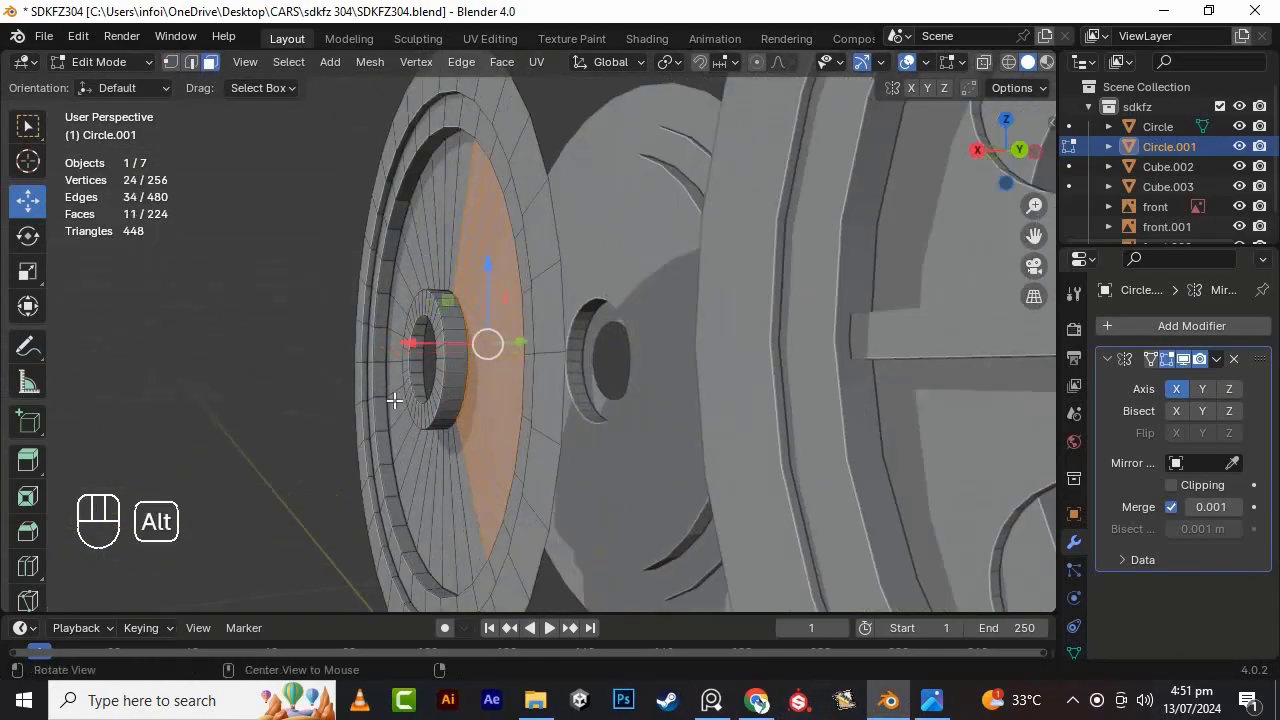
pyautogui.keyDown('alt'); pyautogui.moveTo(394, 400); pyautogui.dragTo(680, 490); pyautogui.keyUp('alt')
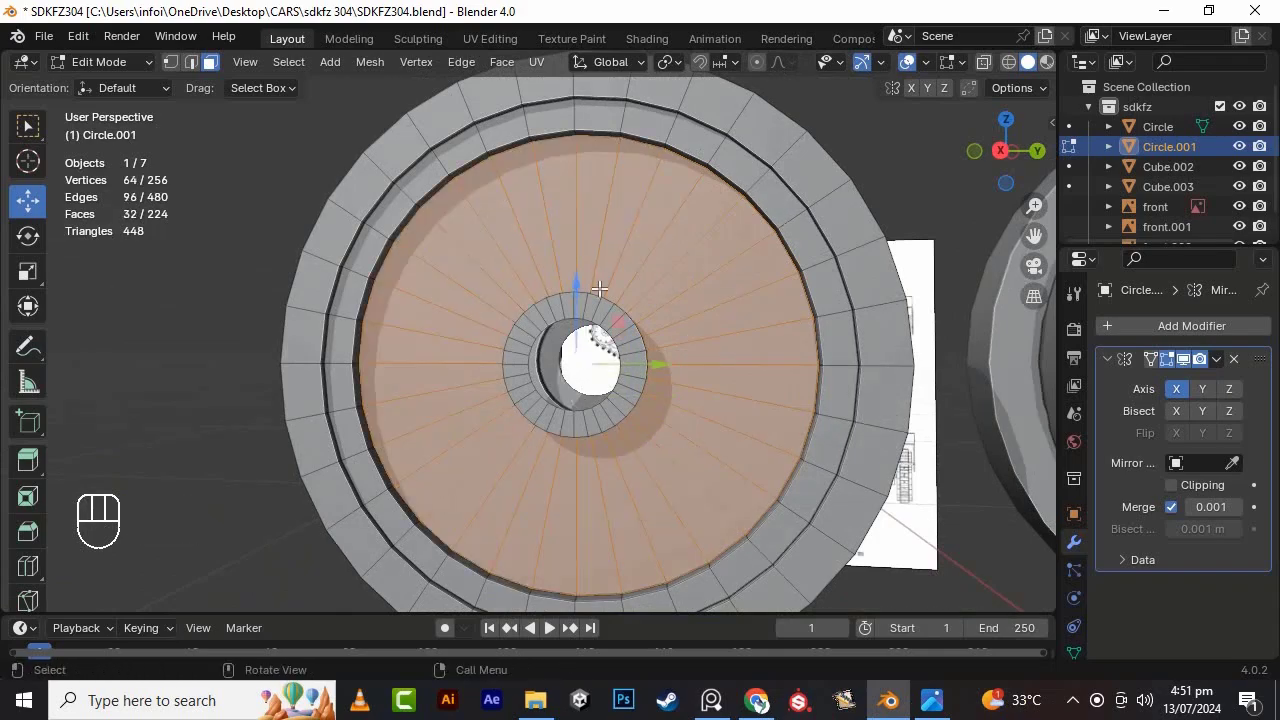
pyautogui.keyDown('alt'); pyautogui.moveTo(600, 289); pyautogui.dragTo(810, 266); pyautogui.keyUp('alt')
pyautogui.press('Delete')
pyautogui.click(614, 304)
# - Add a Solidify modifier to the opened wheel and set its thickness to 0.005 m
pyautogui.scroll(-2, 660, 346)
pyautogui.press('Tab')
pyautogui.write('sol')
pyautogui.press('Return')
pyautogui.keyDown('alt'); pyautogui.moveTo(545, 436); pyautogui.dragTo(616, 445); pyautogui.keyUp('alt')
pyautogui.scroll(-4, 1195, 506)
pyautogui.moveTo(1234, 480); pyautogui.dragTo(1168, 481)
pyautogui.doubleClick(1202, 481)
pyautogui.write('.005')
pyautogui.press('Return')
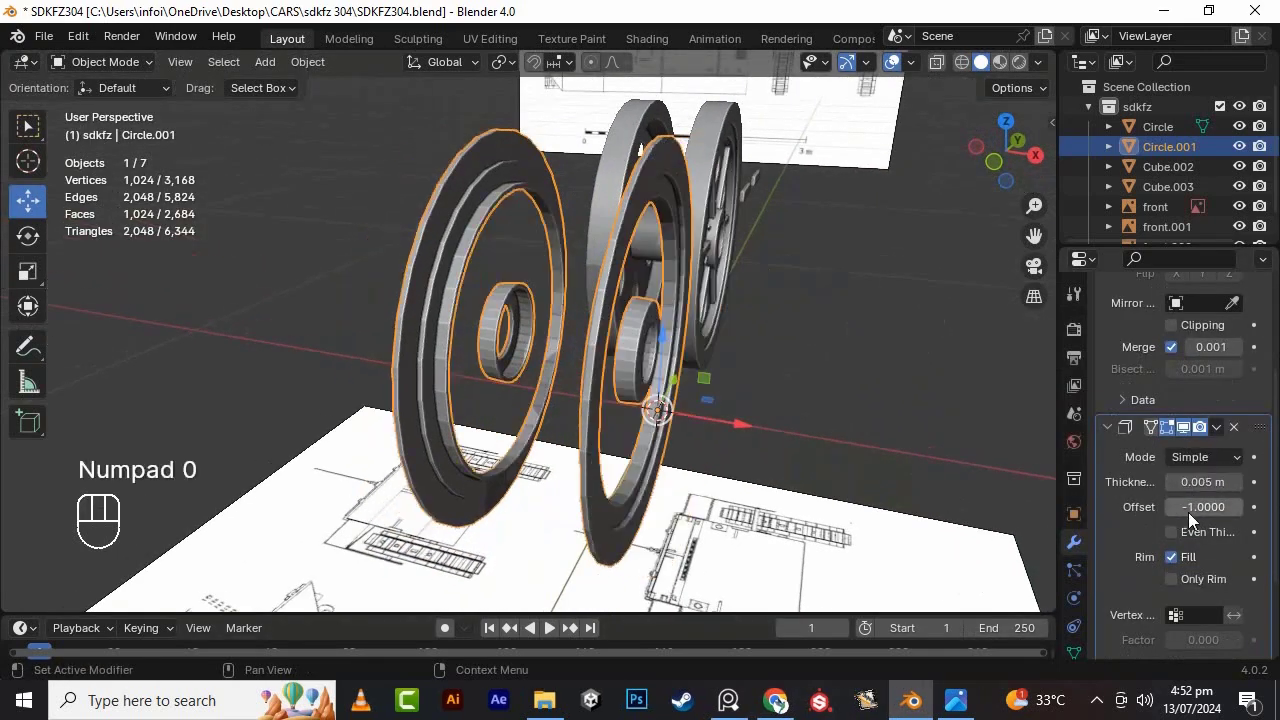
# - Set the Solidify offset to 1 and apply the modifier to the wheel
pyautogui.doubleClick(1188, 512)
pyautogui.write('1')
pyautogui.press('Return')
pyautogui.keyDown('alt'); pyautogui.moveTo(905, 534); pyautogui.dragTo(770, 436); pyautogui.keyUp('alt')
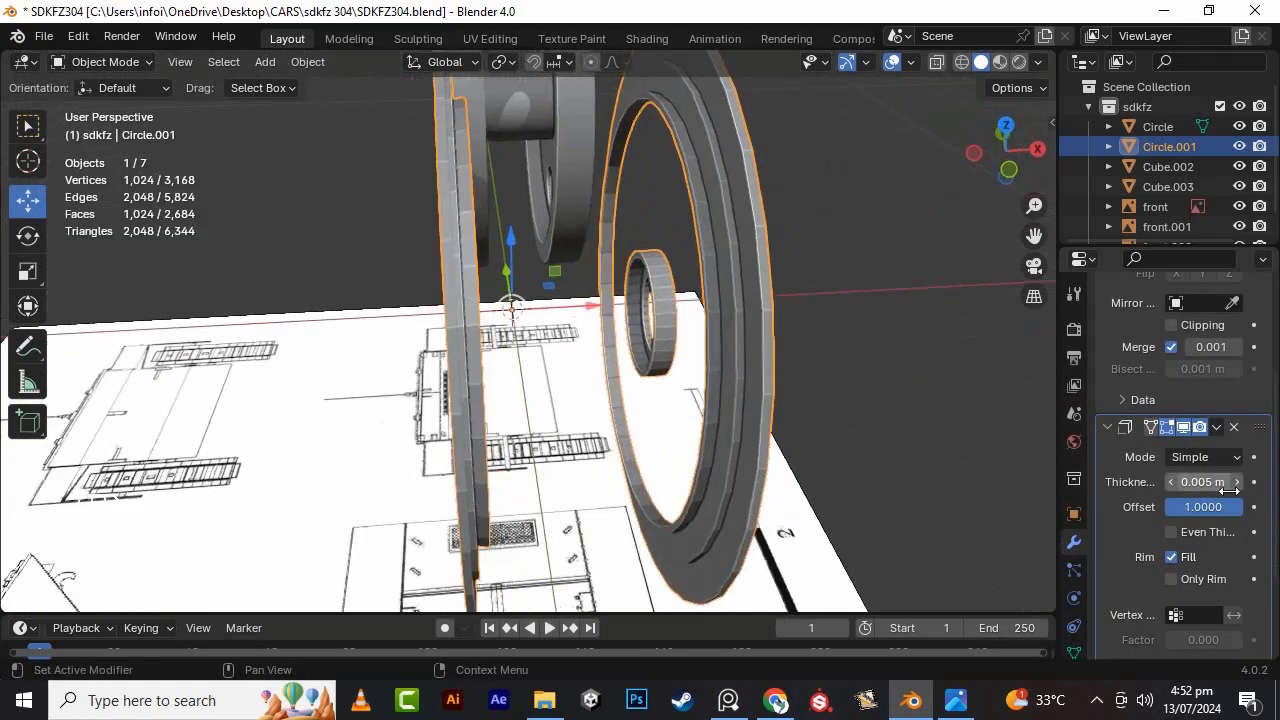
pyautogui.scroll(3, 1204, 522)
pyautogui.click(1216, 427)
pyautogui.click(1170, 449)
# - With mirror clipping on, extrude the hub's inward-facing edge loop along X to the mirror centre, joining both hubs
pyautogui.keyDown('alt'); pyautogui.moveTo(850, 370); pyautogui.dragTo(915, 390); pyautogui.keyUp('alt')
pyautogui.press('`')
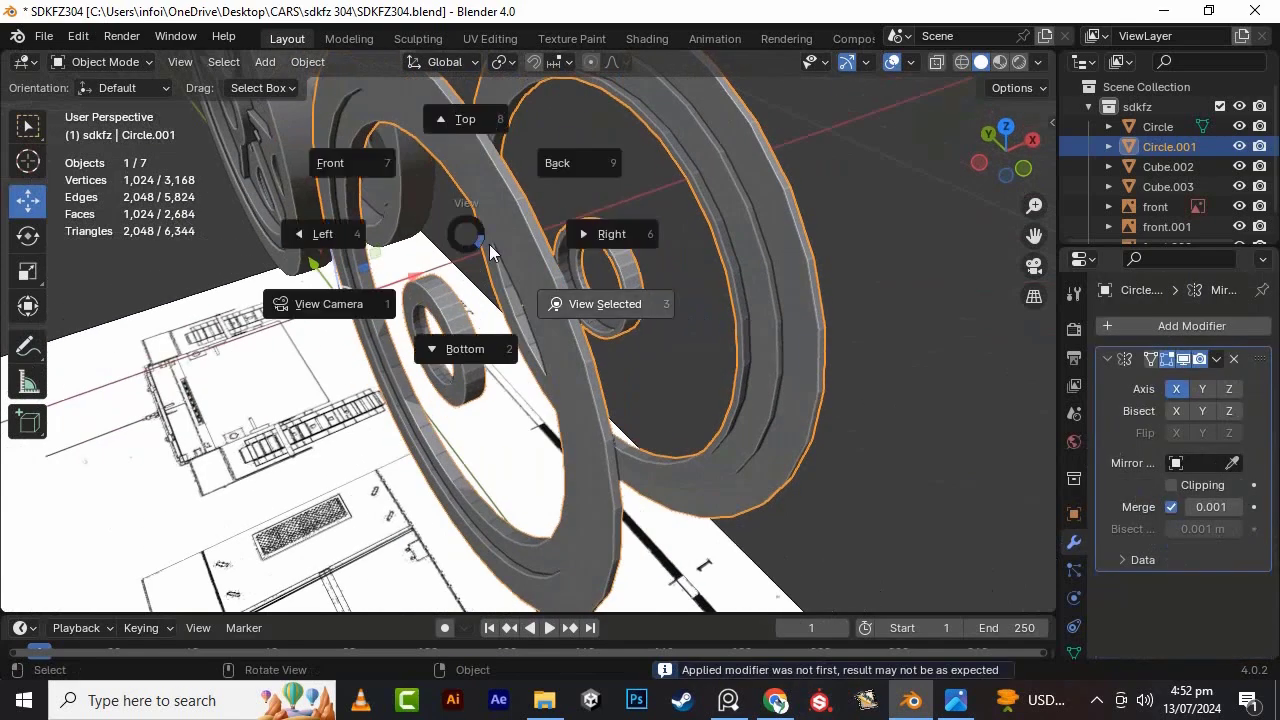
pyautogui.click(594, 290)
pyautogui.press('Tab')
pyautogui.scroll(3, 605, 264)
pyautogui.click(171, 62)
pyautogui.scroll(4, 700, 230)
pyautogui.press('super')
pyautogui.press('super')
pyautogui.scroll(-2, 732, 186)
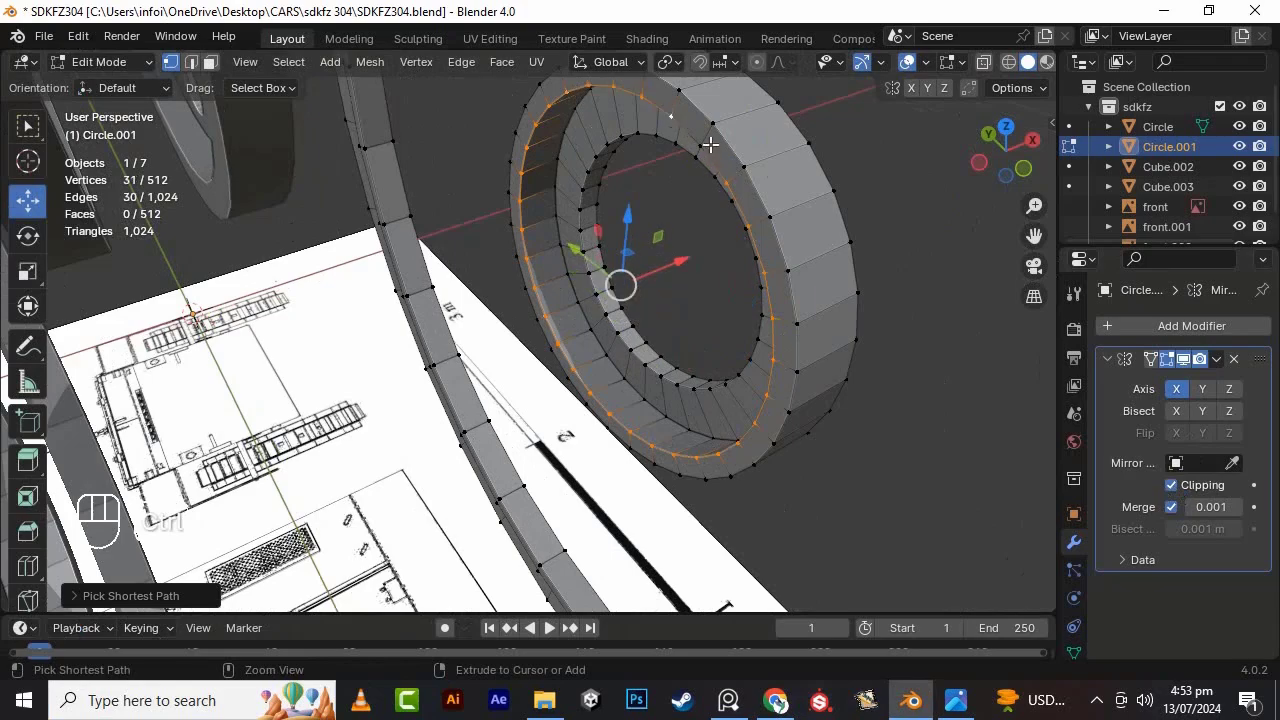
pyautogui.keyDown('ctrl'); pyautogui.click(710, 145); pyautogui.keyUp('ctrl')
pyautogui.keyDown('alt'); pyautogui.moveTo(840, 262); pyautogui.dragTo(680, 358); pyautogui.keyUp('alt')
pyautogui.press('e')
pyautogui.press('x')
pyautogui.click(432, 385)
pyautogui.scroll(-6, 432, 385)
pyautogui.press('Tab')
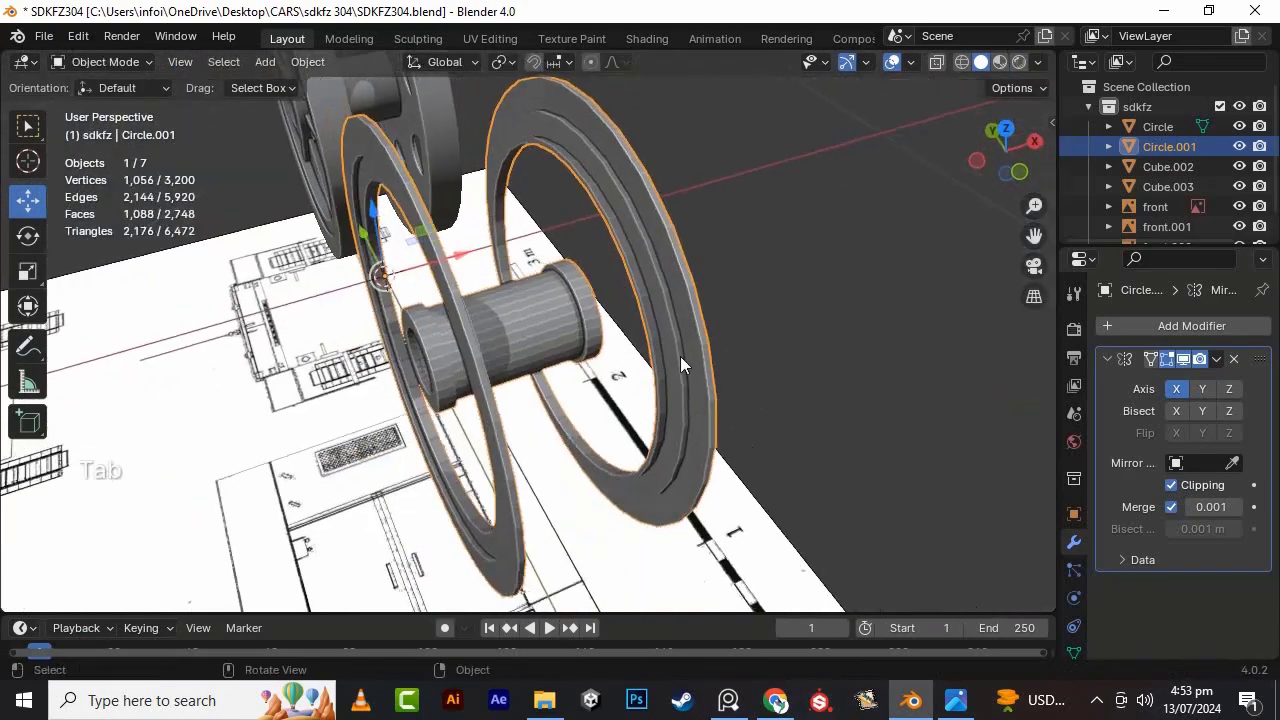
# - Select the ring of faces around the rim's inward side and move it inward along X to widen the rim
pyautogui.press('Tab')
pyautogui.click(680, 340)
pyautogui.keyDown('alt'); pyautogui.moveTo(690, 453); pyautogui.dragTo(560, 470); pyautogui.keyUp('alt')
pyautogui.keyDown('ctrl'); pyautogui.click(358, 240); pyautogui.keyUp('ctrl')
pyautogui.keyDown('alt'); pyautogui.moveTo(358, 240); pyautogui.dragTo(402, 340); pyautogui.keyUp('alt')
pyautogui.keyDown('ctrl'); pyautogui.click(438, 191); pyautogui.keyUp('ctrl')
pyautogui.keyDown('ctrl'); pyautogui.click(561, 207); pyautogui.keyUp('ctrl')
pyautogui.press('KP_1')
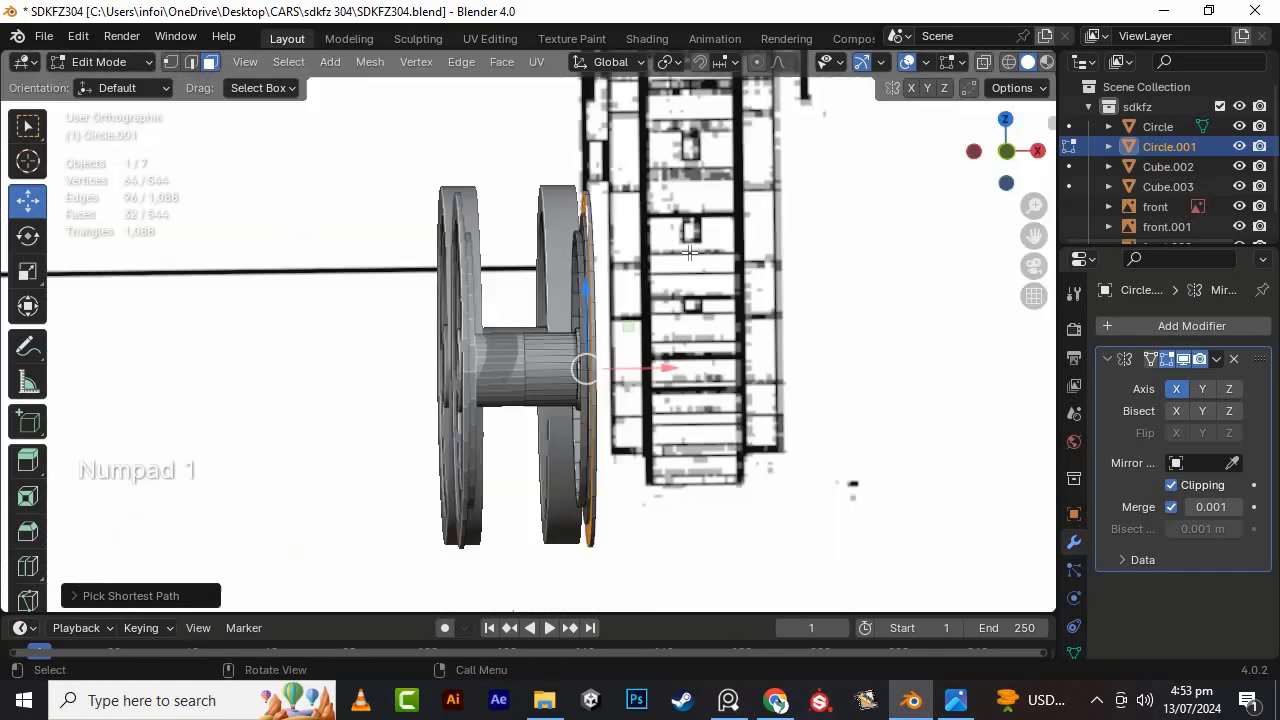
pyautogui.scroll(5, 700, 390)
pyautogui.moveTo(743, 426); pyautogui.dragTo(640, 400)
# - Apply the wheel's Mirror modifier and smooth shading, and save the file
pyautogui.press('Tab')
pyautogui.scroll(-7, 726, 406)
pyautogui.click(1216, 359)
pyautogui.click(1159, 382)
pyautogui.rightClick(546, 281)
pyautogui.click(546, 281)
pyautogui.keyDown('alt'); pyautogui.moveTo(850, 335); pyautogui.dragTo(721, 355); pyautogui.keyUp('alt')
pyautogui.hotkey('ctrl', 's')
pyautogui.scroll(-3, 721, 355)
# - Move the wheel along Y onto the road wheel nearest the front sprocket in the side blueprint
pyautogui.click(850, 301)
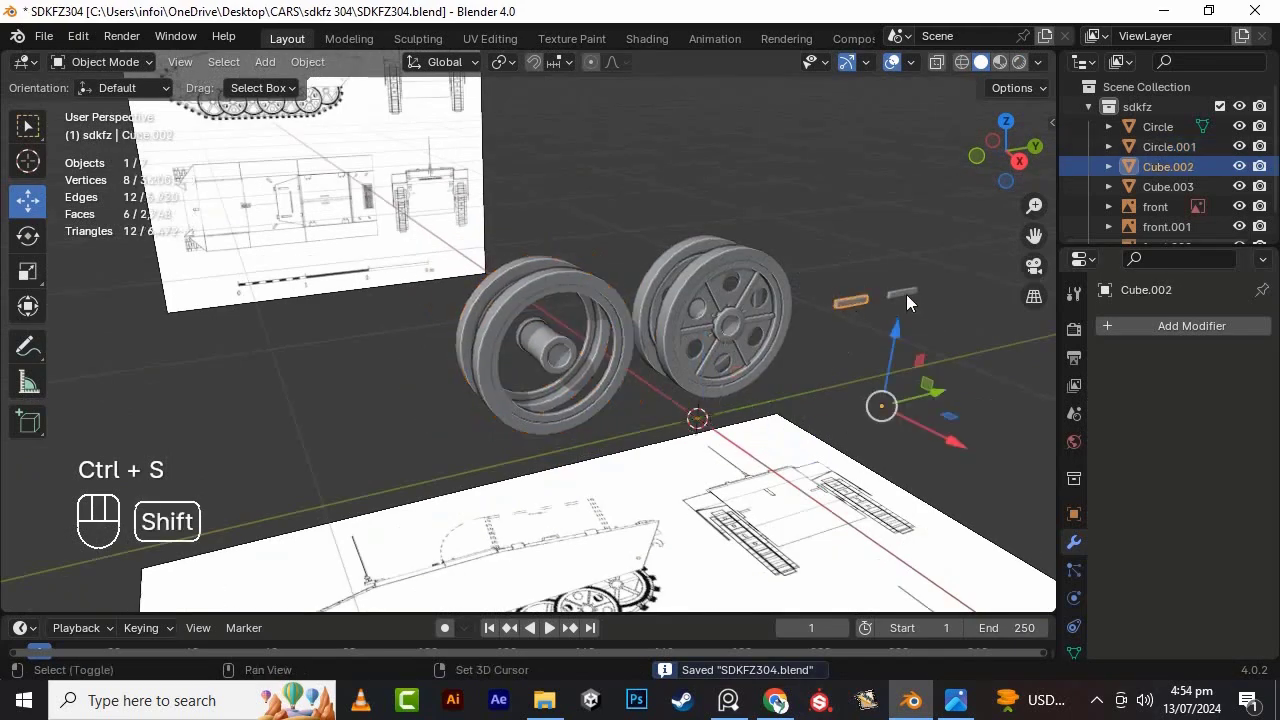
pyautogui.keyDown('shift'); pyautogui.click(906, 294); pyautogui.keyUp('shift')
pyautogui.press('KP_3')
pyautogui.scroll(-1, 891, 387)
pyautogui.scroll(2, 893, 393)
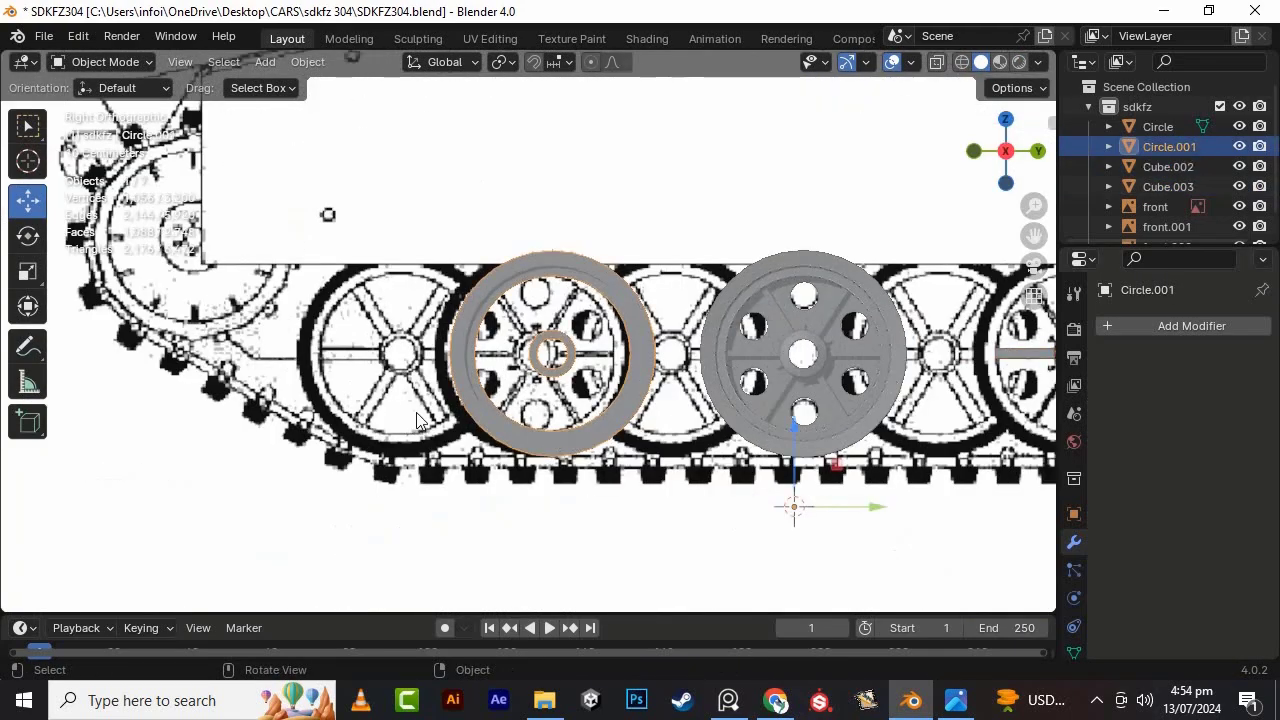
pyautogui.press('g')
pyautogui.press('y')
pyautogui.click(266, 436)
pyautogui.scroll(-5, 811, 430)
# - Move the two spoke bars onto the wheel so they run horizontally from the hub to the rim on both sides
pyautogui.moveTo(592, 393); pyautogui.dragTo(638, 446, button='middle')
pyautogui.moveTo(790, 351); pyautogui.dragTo(698, 264)
pyautogui.moveTo(775, 420); pyautogui.dragTo(755, 400, button='middle')
pyautogui.keyDown('shift'); pyautogui.click(873, 547); pyautogui.keyUp('shift')
pyautogui.click(608, 458)
pyautogui.press('KP_3')
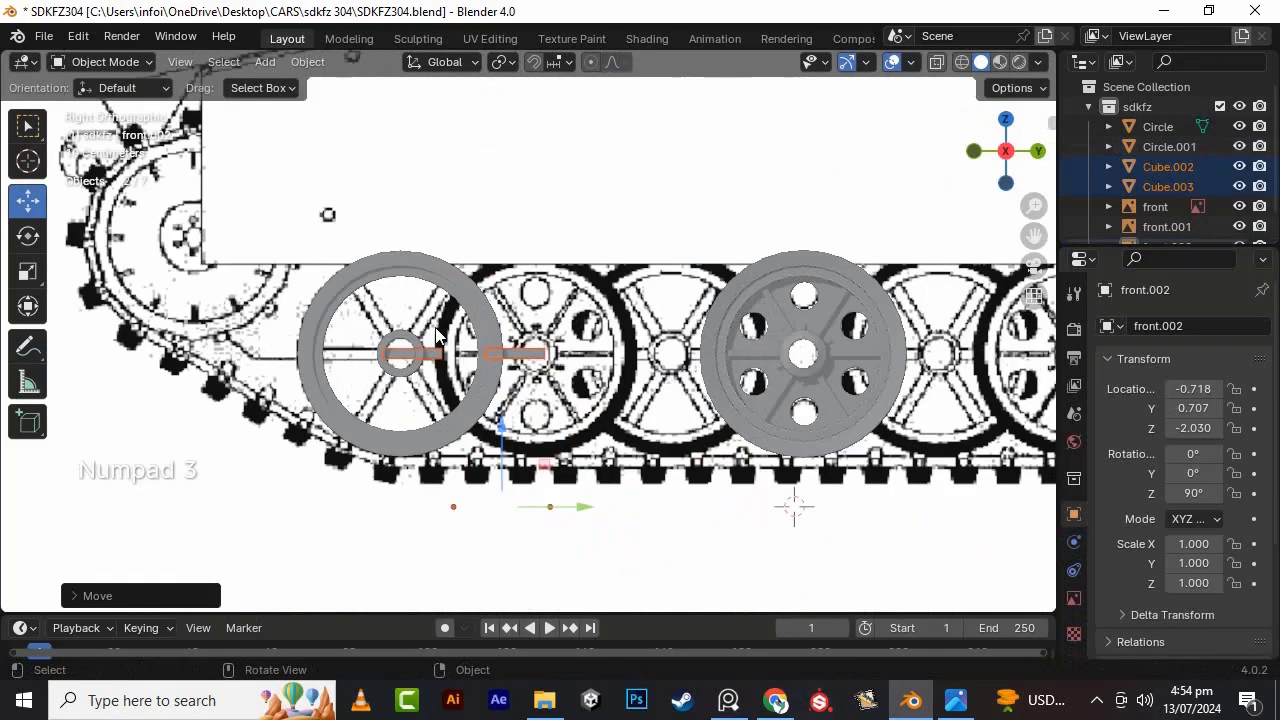
pyautogui.press('Tab')
pyautogui.press('Tab')
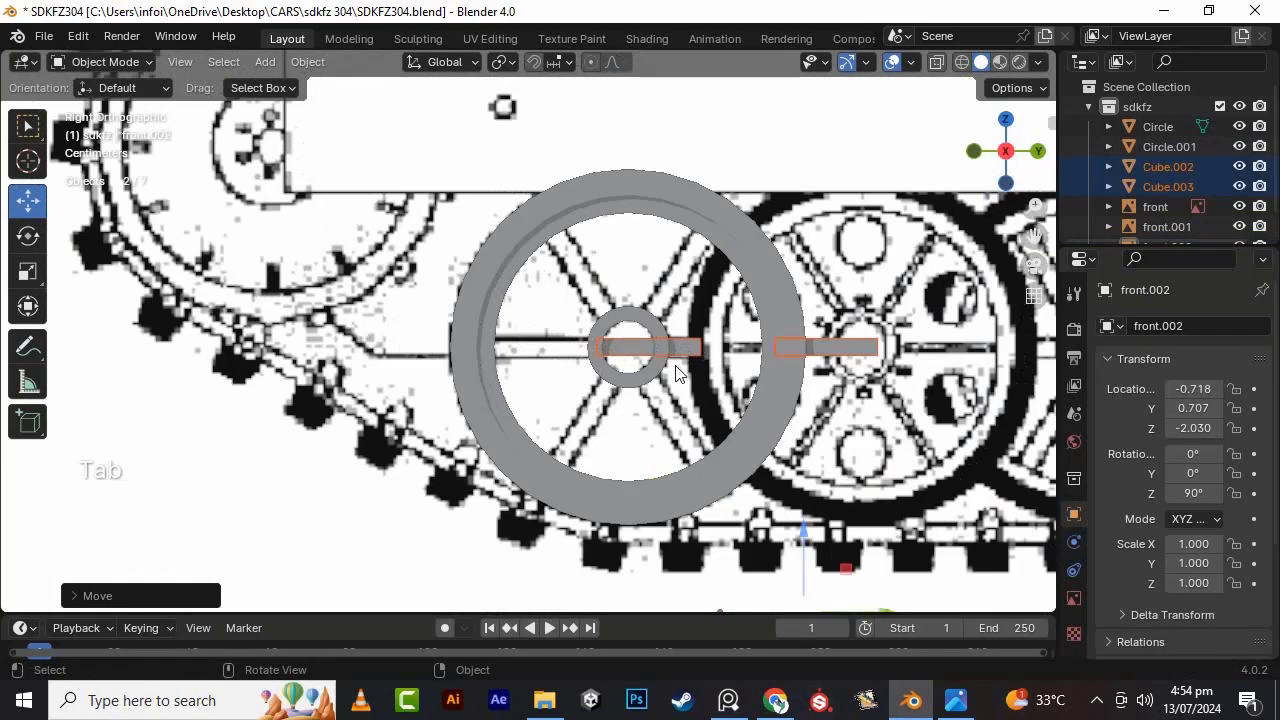
pyautogui.keyDown('shift'); pyautogui.click(846, 352); pyautogui.keyUp('shift')
pyautogui.moveTo(795, 348); pyautogui.dragTo(695, 363)
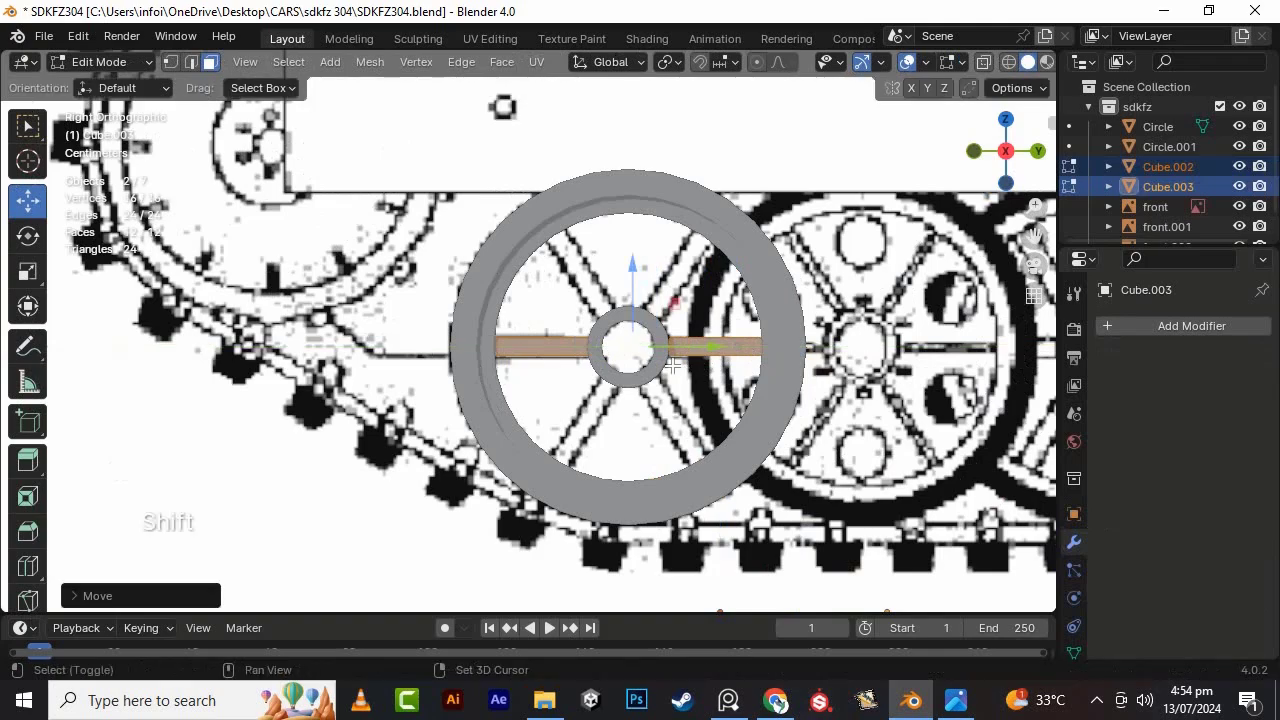
# - Duplicate the horizontal spoke pair and rotate the copies onto the wheel's diagonal spoke lines in the blueprint
pyautogui.moveTo(667, 296); pyautogui.dragTo(718, 355)
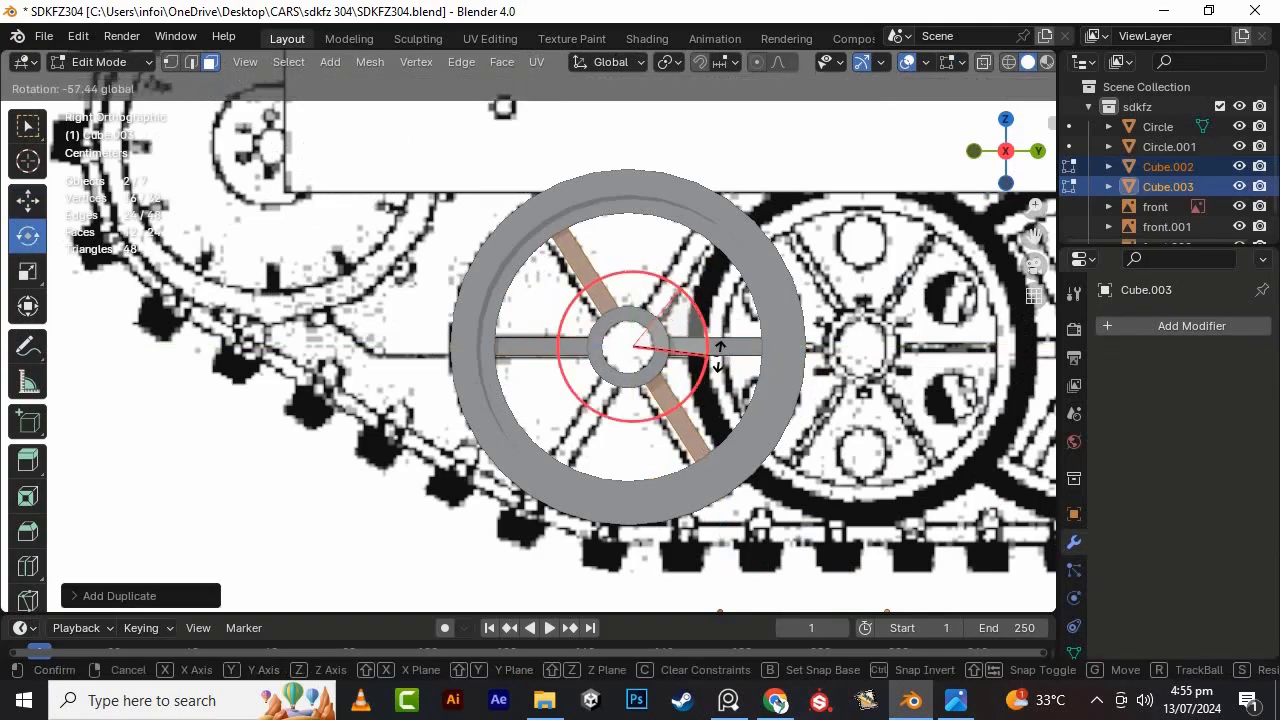
pyautogui.rightClick(679, 287)
pyautogui.moveTo(678, 288); pyautogui.dragTo(705, 359)
pyautogui.press('Tab')
pyautogui.scroll(-5, 690, 360)
pyautogui.scroll(8, 615, 369)
# - Duplicate the spoke objects and move the copies along X towards the wheel's second disc
pyautogui.moveTo(567, 335); pyautogui.dragTo(679, 404, button='middle')
pyautogui.scroll(-6, 668, 430)
pyautogui.scroll(6, 668, 430)
pyautogui.hotkey('shift', 'd')
pyautogui.rightClick(679, 404)
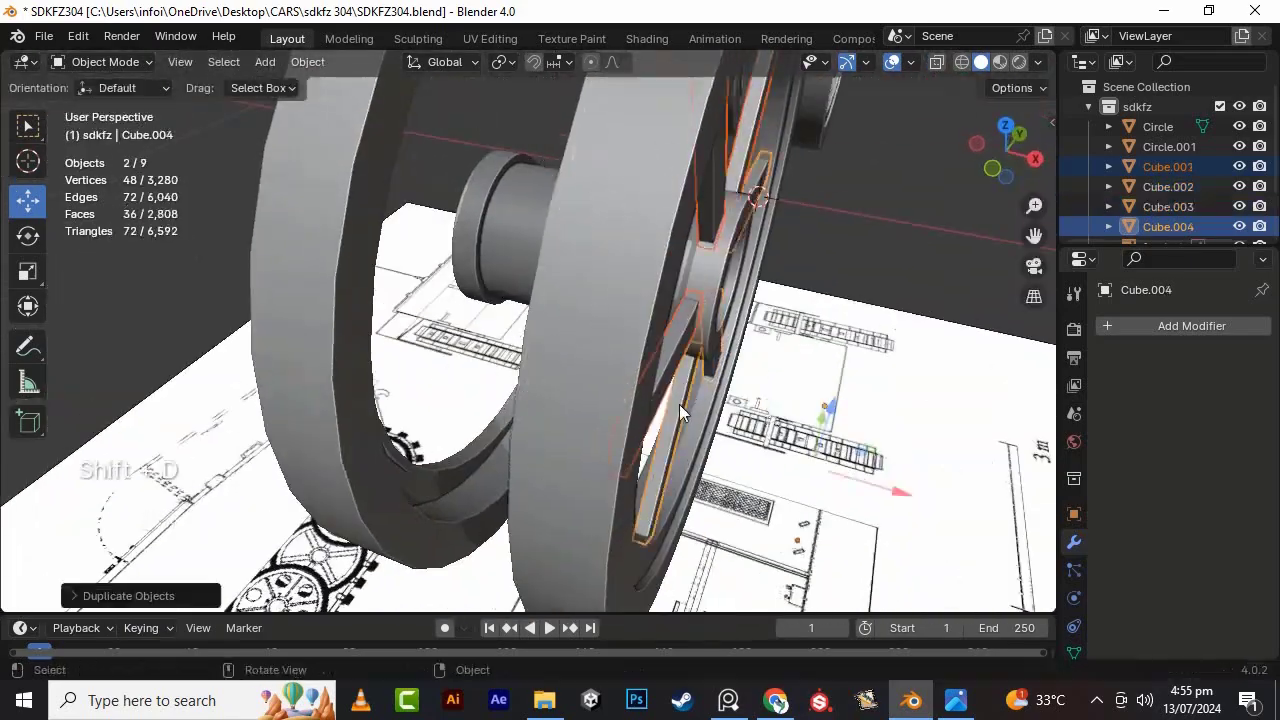
pyautogui.moveTo(896, 491); pyautogui.dragTo(698, 447)
pyautogui.keyDown('alt'); pyautogui.moveTo(698, 447); pyautogui.dragTo(503, 417); pyautogui.keyUp('alt')
# - Adjust the spokes' positions along X so they sit within the wheel rims
pyautogui.press('g')
pyautogui.press('x')
pyautogui.click(626, 471)
pyautogui.click(795, 490)
pyautogui.press('g')
pyautogui.press('x')
pyautogui.click(640, 505)
# - Join the rims, hub and spokes into one wheel object and save the file
pyautogui.scroll(-8, 648, 503)
pyautogui.rightClick(531, 312)
pyautogui.moveTo(470, 250); pyautogui.dragTo(647, 453)
pyautogui.click(531, 308)
pyautogui.hotkey('ctrl', 'j')
pyautogui.click(642, 400)
pyautogui.rightClick(668, 390)
pyautogui.hotkey('ctrl', 's')
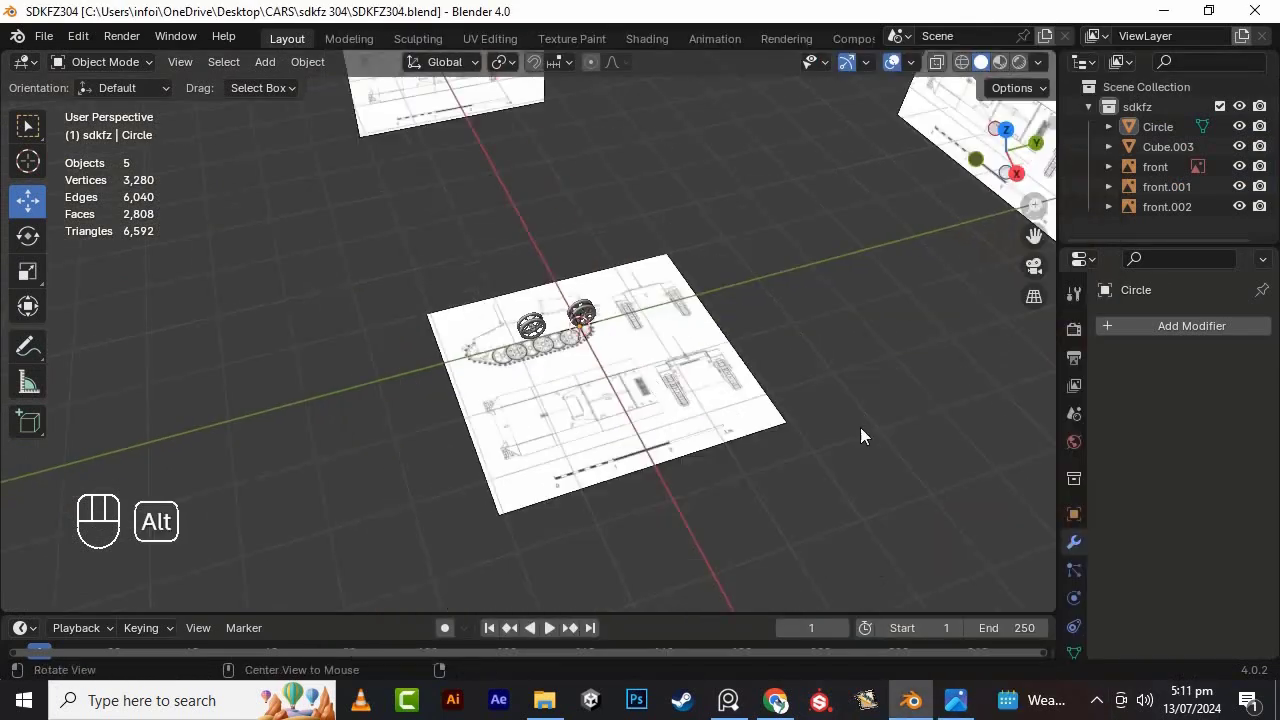
# - Add a 32-vertex mesh circle, rotate it 90° about Y and start scaling it down in the side view
pyautogui.hotkey('shift', 'a')
pyautogui.click(903, 322)
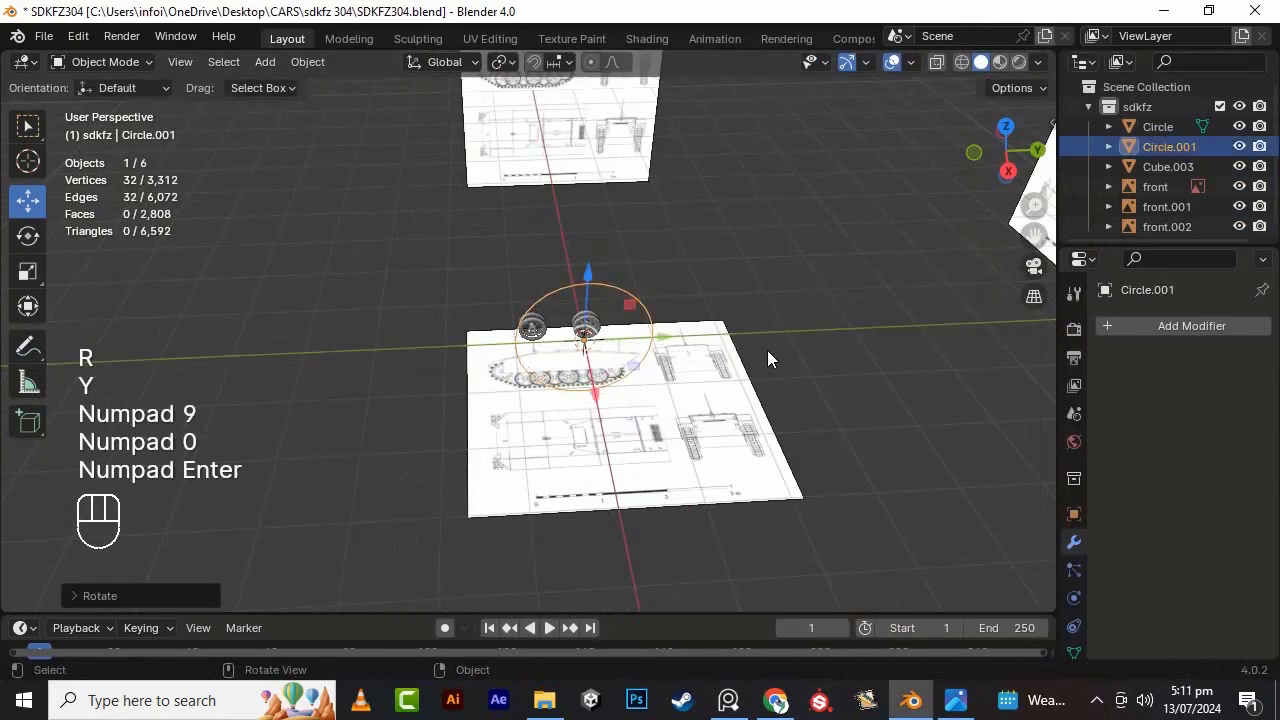
pyautogui.press('KP_3')
pyautogui.press('Tab')
pyautogui.scroll(7, 530, 328)
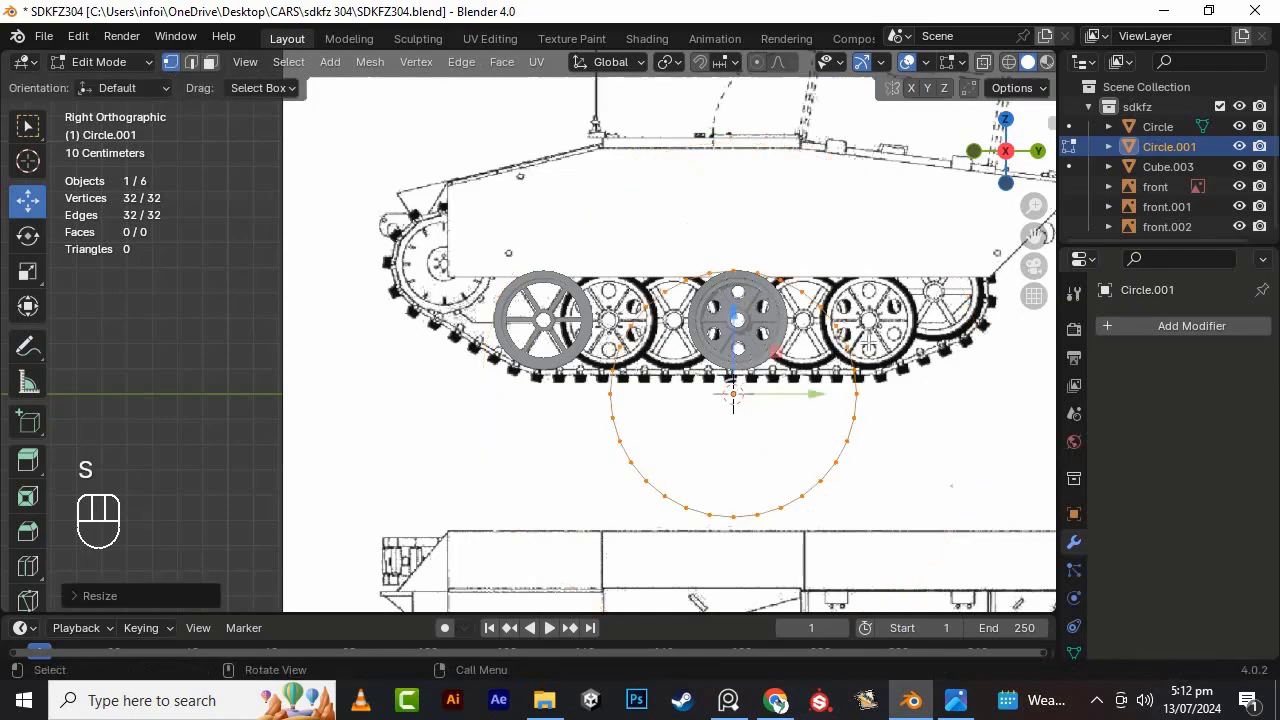
# - Raise the circle along Z and scale it to match the middle road wheel's outline
pyautogui.scroll(4, 868, 345)
pyautogui.press('g')
pyautogui.press('z')
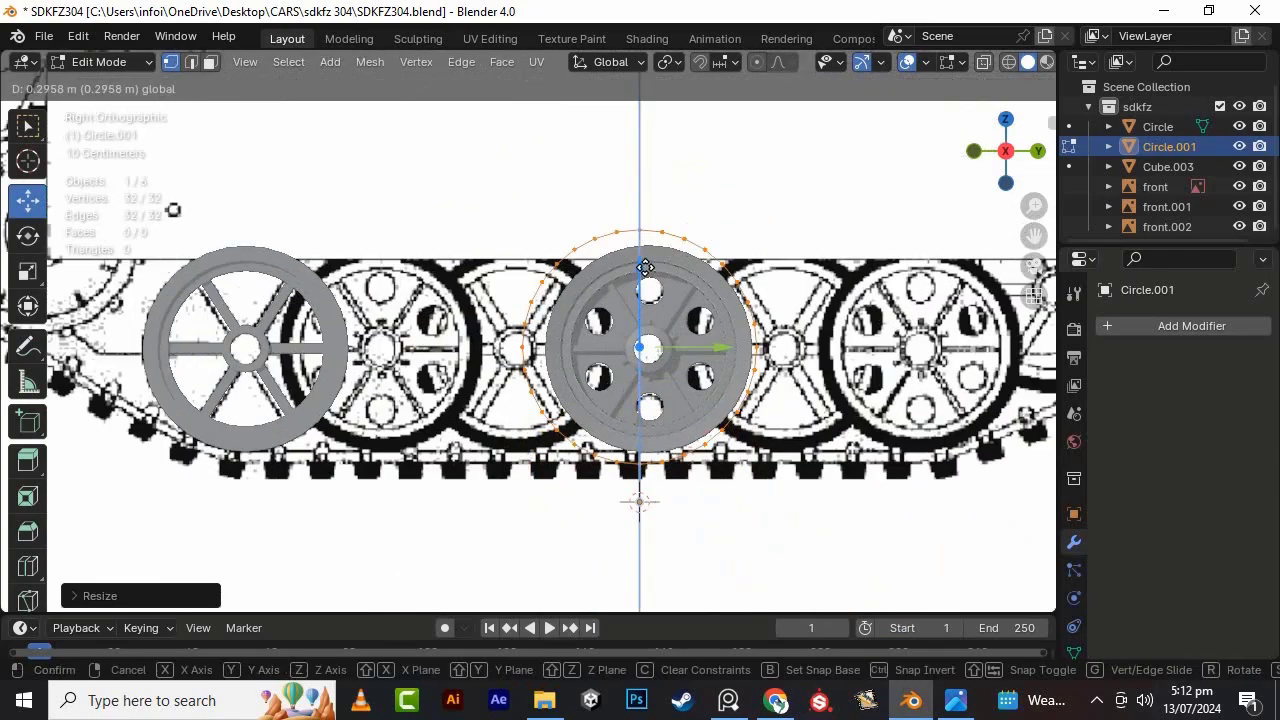
pyautogui.click(645, 267)
pyautogui.scroll(2, 645, 267)
pyautogui.press('s')
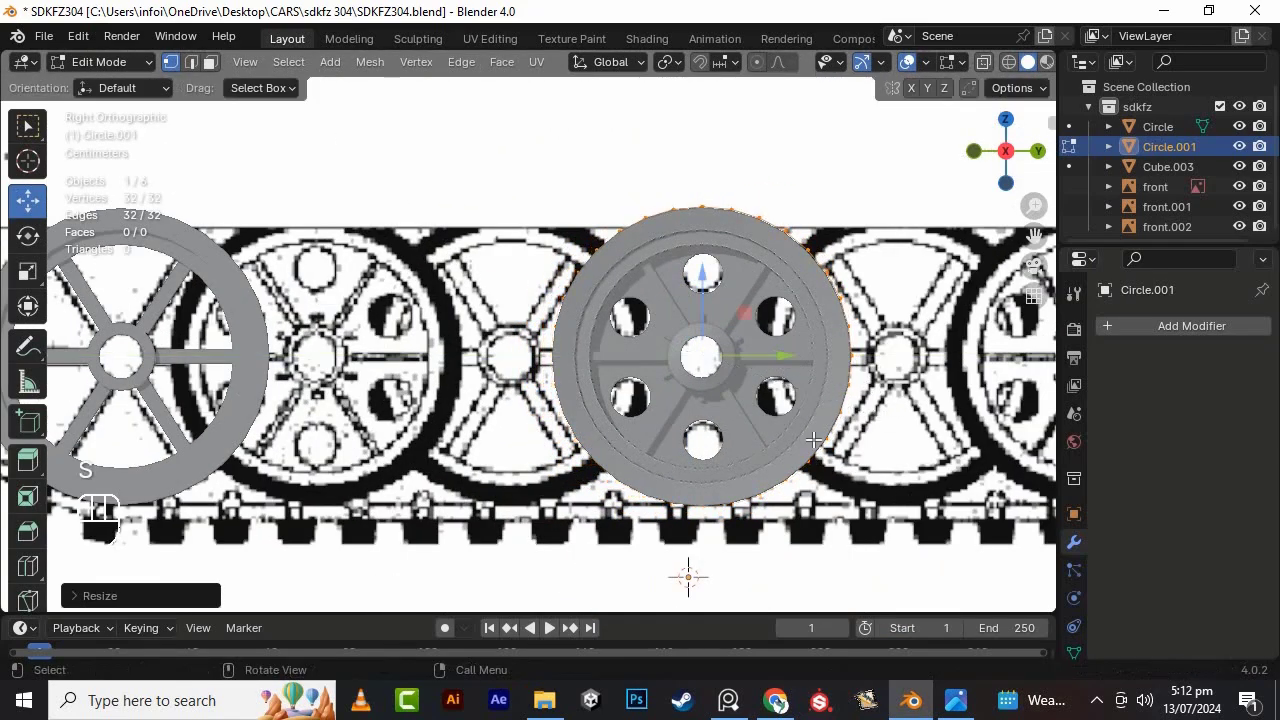
pyautogui.scroll(1, 734, 290)
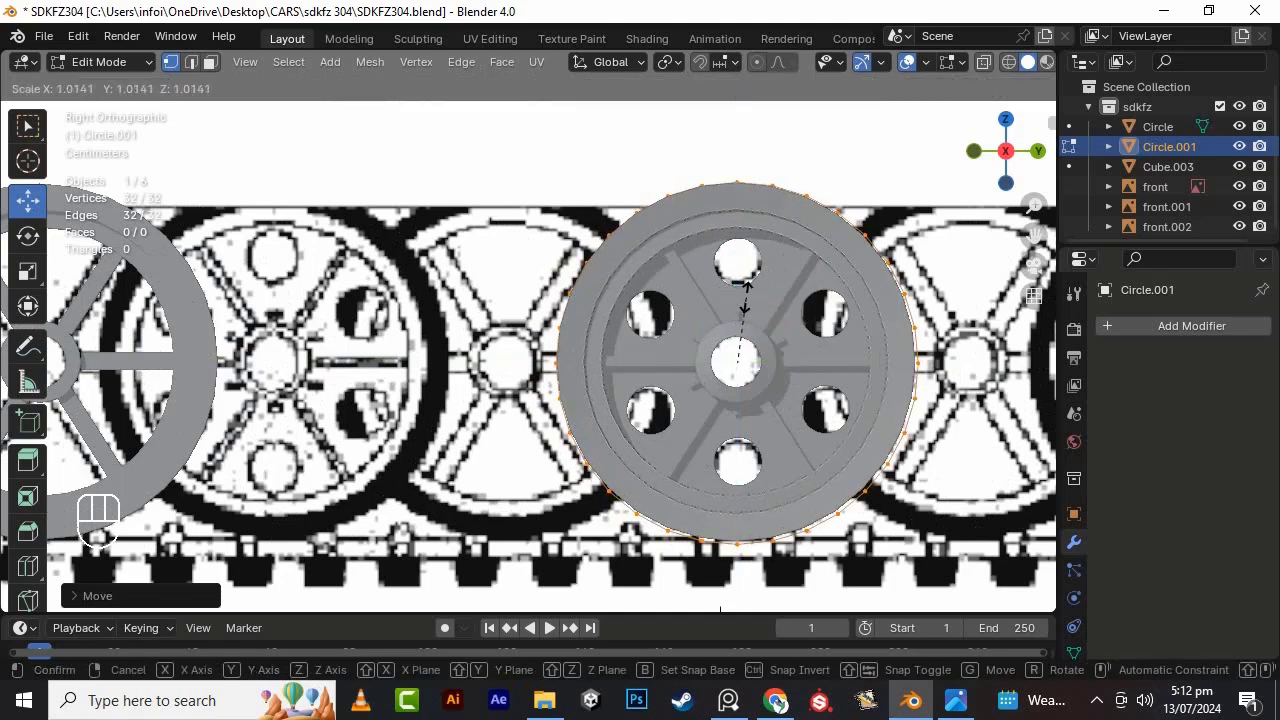
pyautogui.click(801, 365)
pyautogui.scroll(-6, 801, 365)
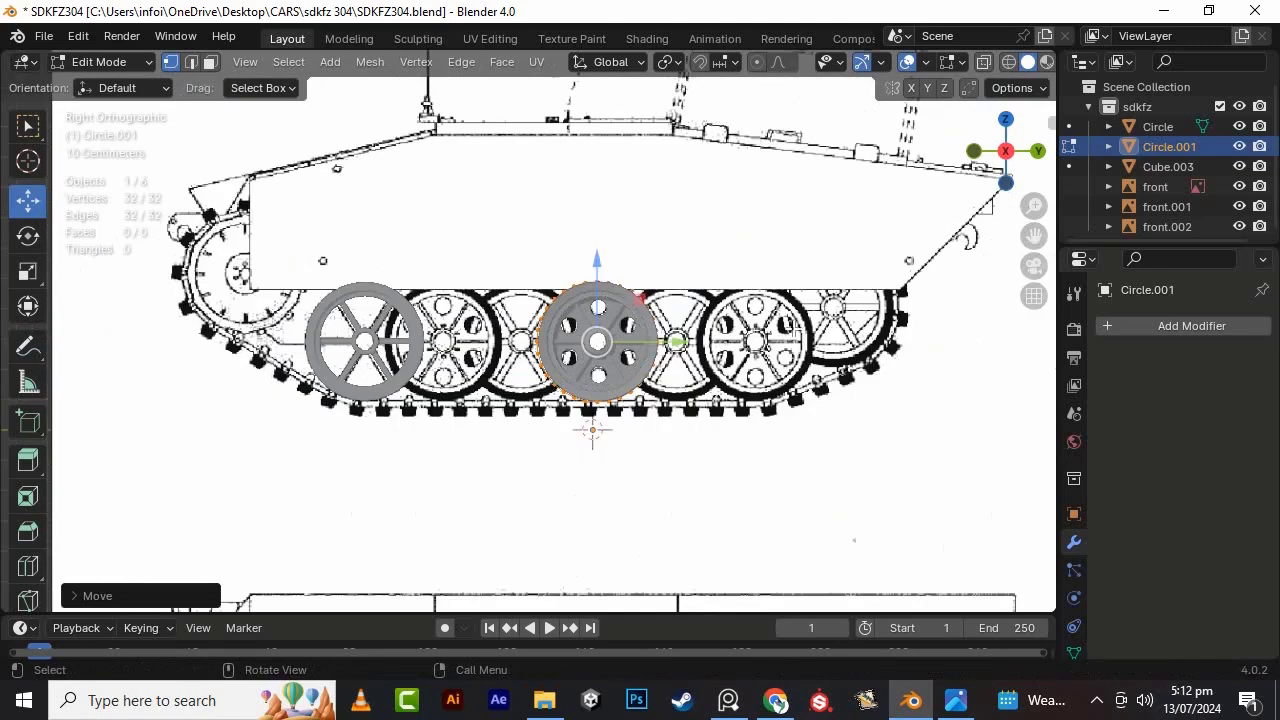
# - Move the circle along Y towards the front sprocket and check the sprocket in the reference photo
pyautogui.scroll(6, 695, 389)
pyautogui.scroll(-3, 695, 389)
pyautogui.press('g')
pyautogui.press('y')
pyautogui.click(212, 387)
pyautogui.keyDown('shift'); pyautogui.moveTo(212, 387); pyautogui.dragTo(768, 369, button='middle'); pyautogui.keyUp('shift')
pyautogui.click(964, 701)
pyautogui.click(964, 701)
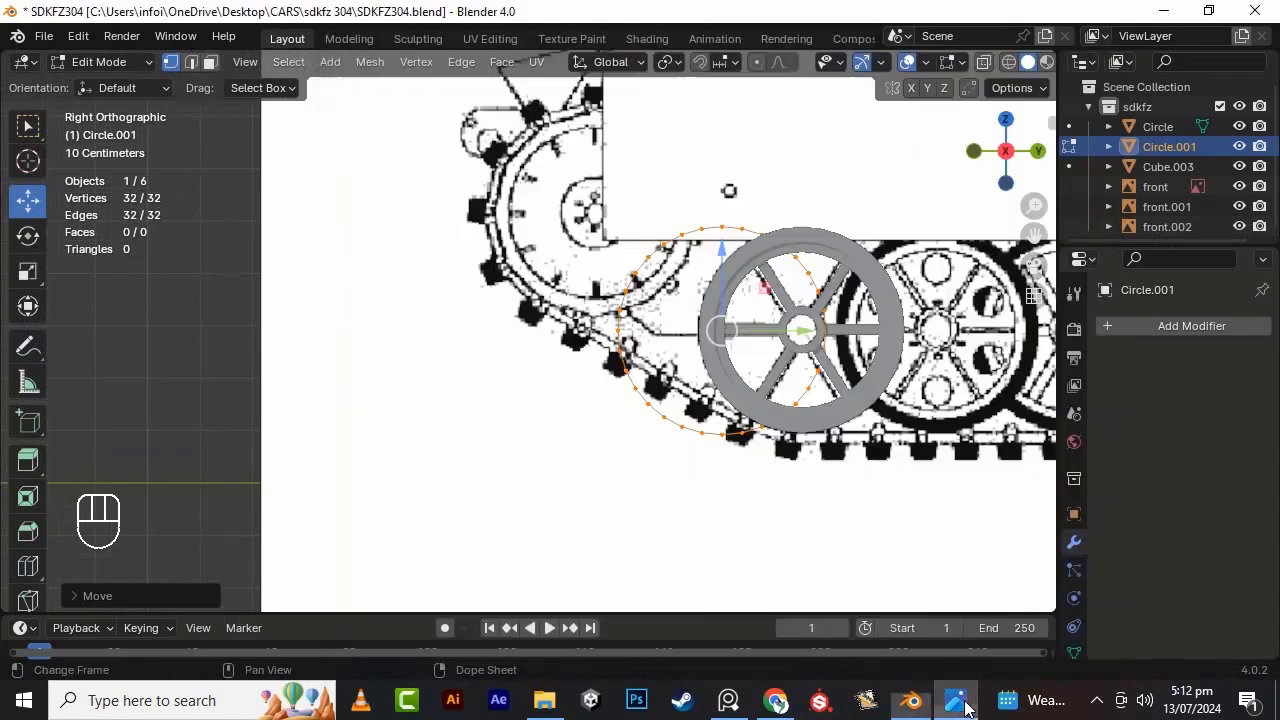
pyautogui.click(957, 703)
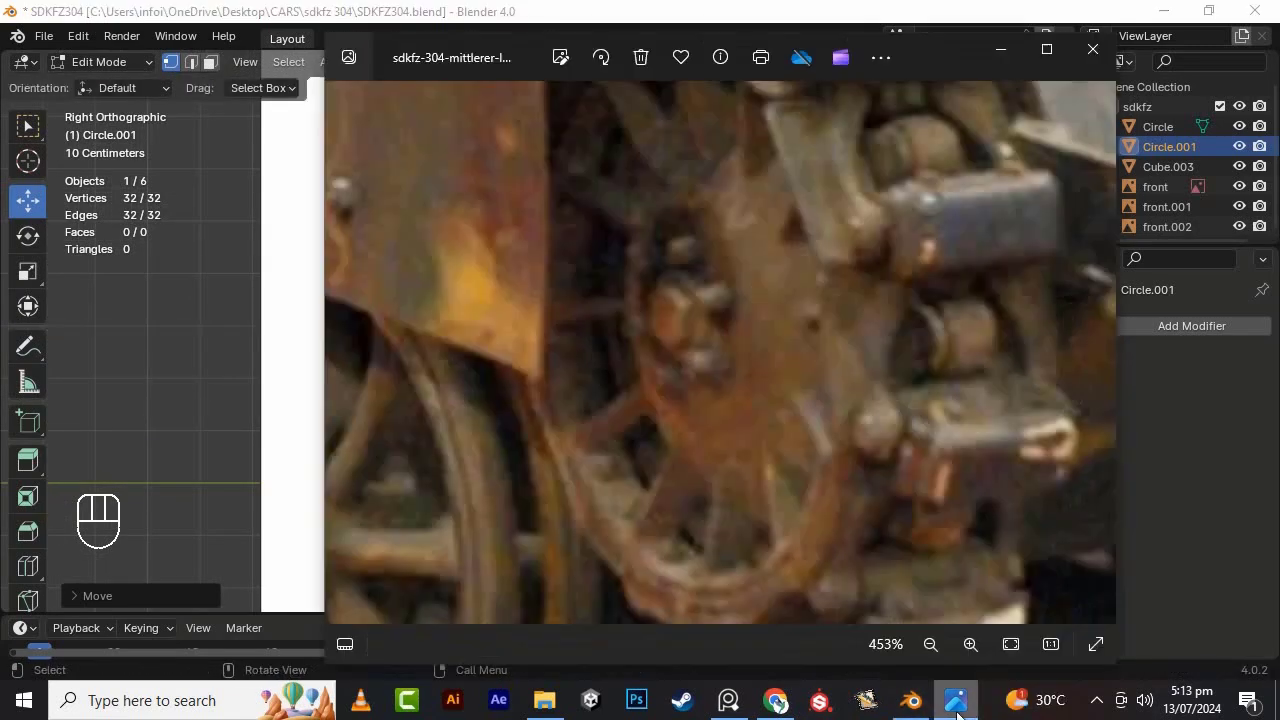
pyautogui.click(957, 703)
# - Align the circle along Z and Y with the front sprocket's rim in the side blueprint
pyautogui.scroll(2, 635, 312)
pyautogui.keyDown('shift'); pyautogui.moveTo(635, 312); pyautogui.dragTo(646, 443, button='middle'); pyautogui.keyUp('shift')
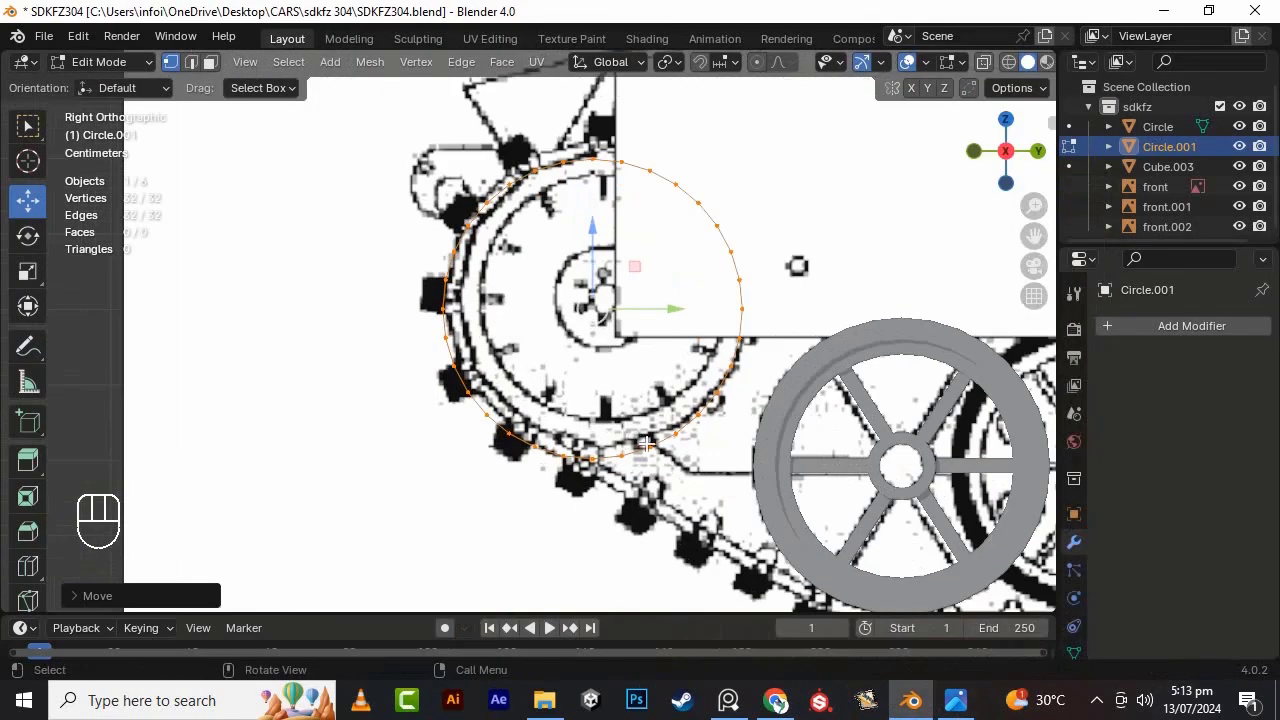
pyautogui.click(590, 221)
pyautogui.scroll(2, 620, 277)
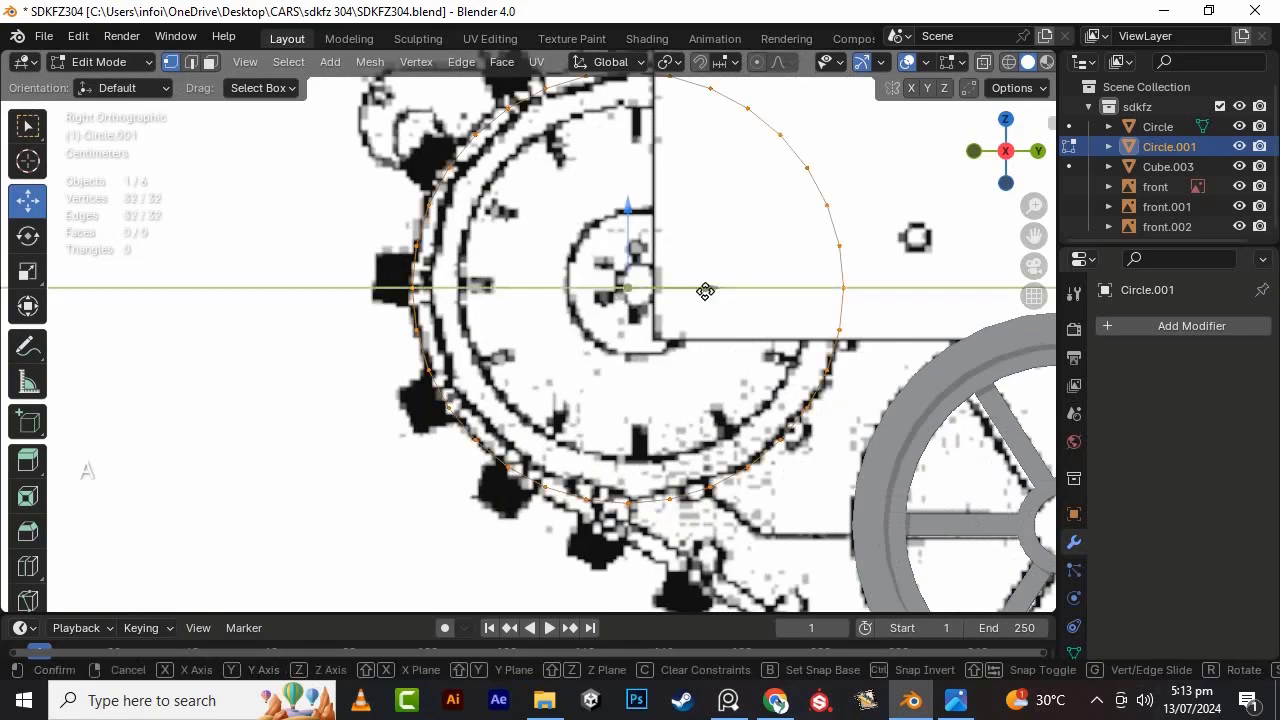
pyautogui.click(712, 293)
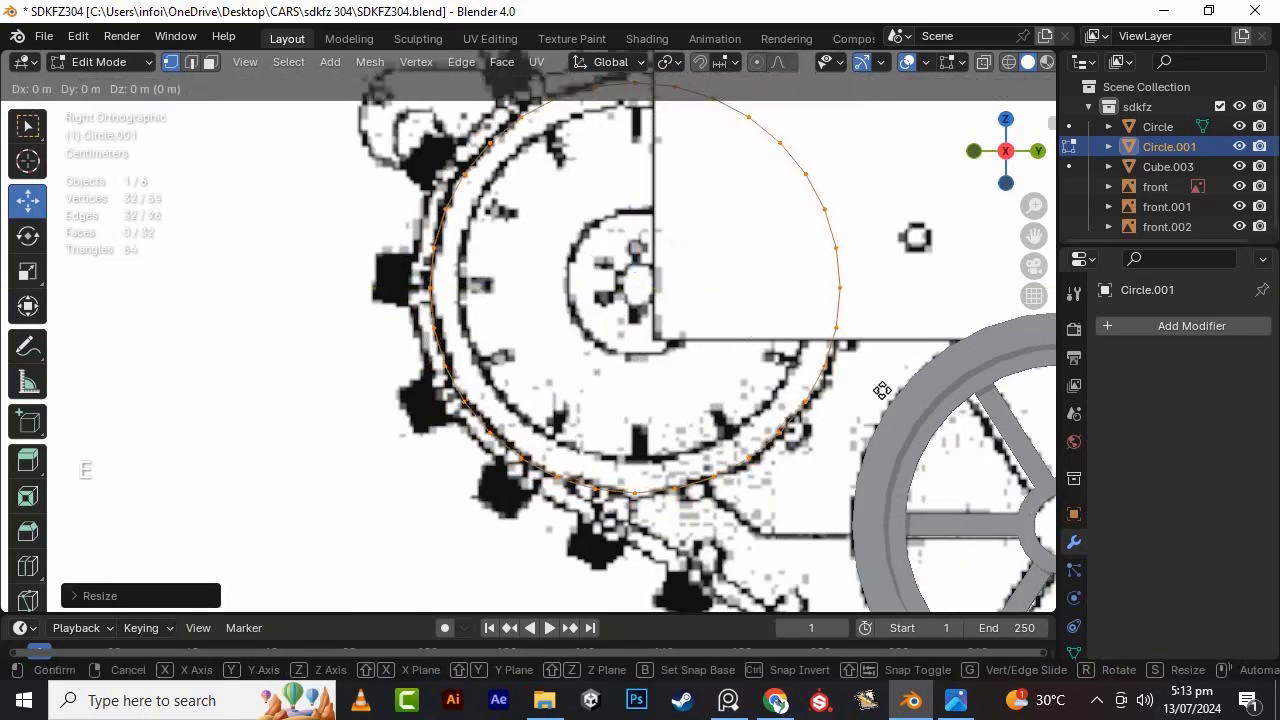
# - Extrude the circle inward into a rim band and scale its inner edge to the sprocket's inner rim line
pyautogui.press('s')
pyautogui.click(849, 374)
pyautogui.click(967, 709)
pyautogui.click(967, 709)
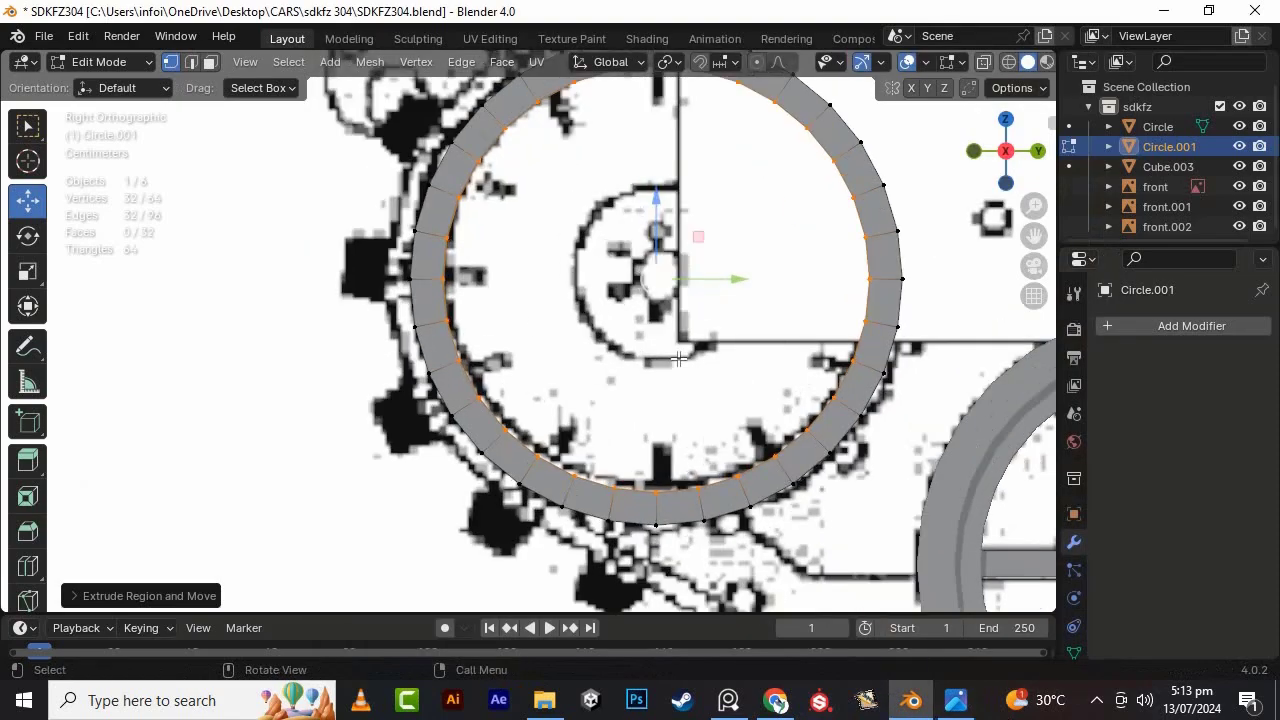
pyautogui.moveTo(692, 361); pyautogui.dragTo(723, 406, button='middle')
pyautogui.hotkey('shift', 'z')
pyautogui.press('KP_3')
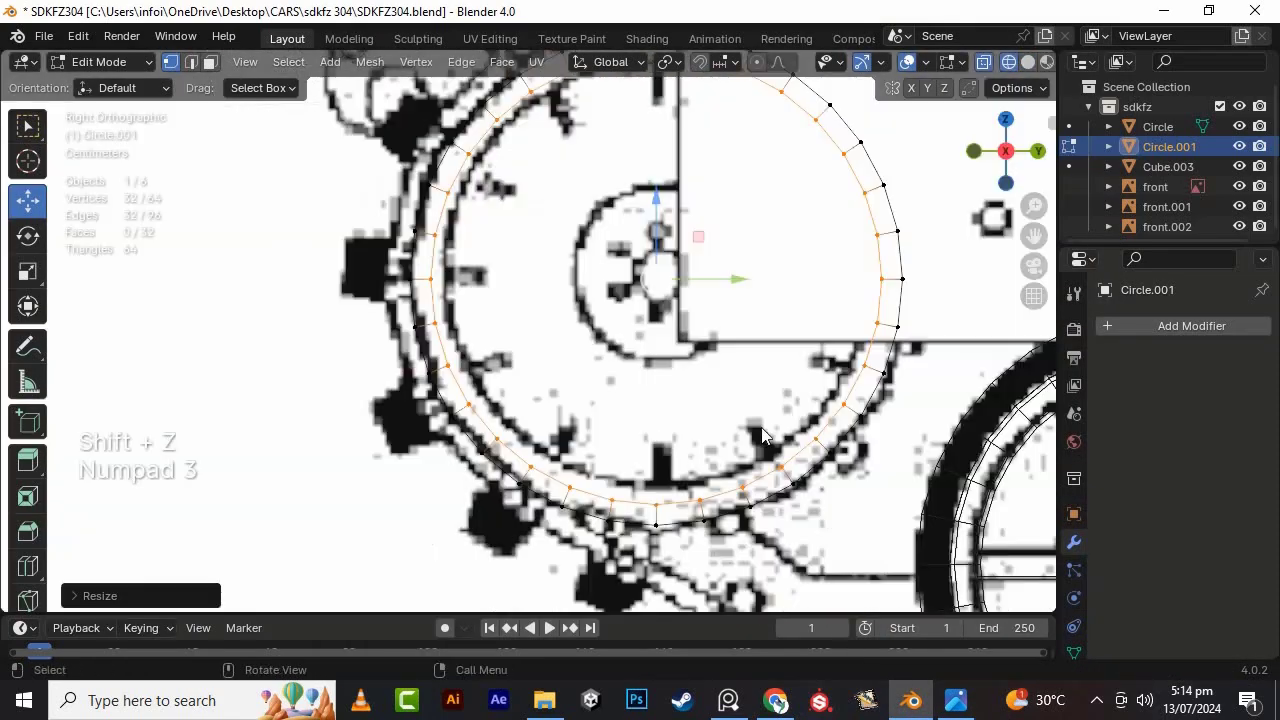
pyautogui.hotkey('shift', 'z')
pyautogui.press('s')
pyautogui.click(630, 305)
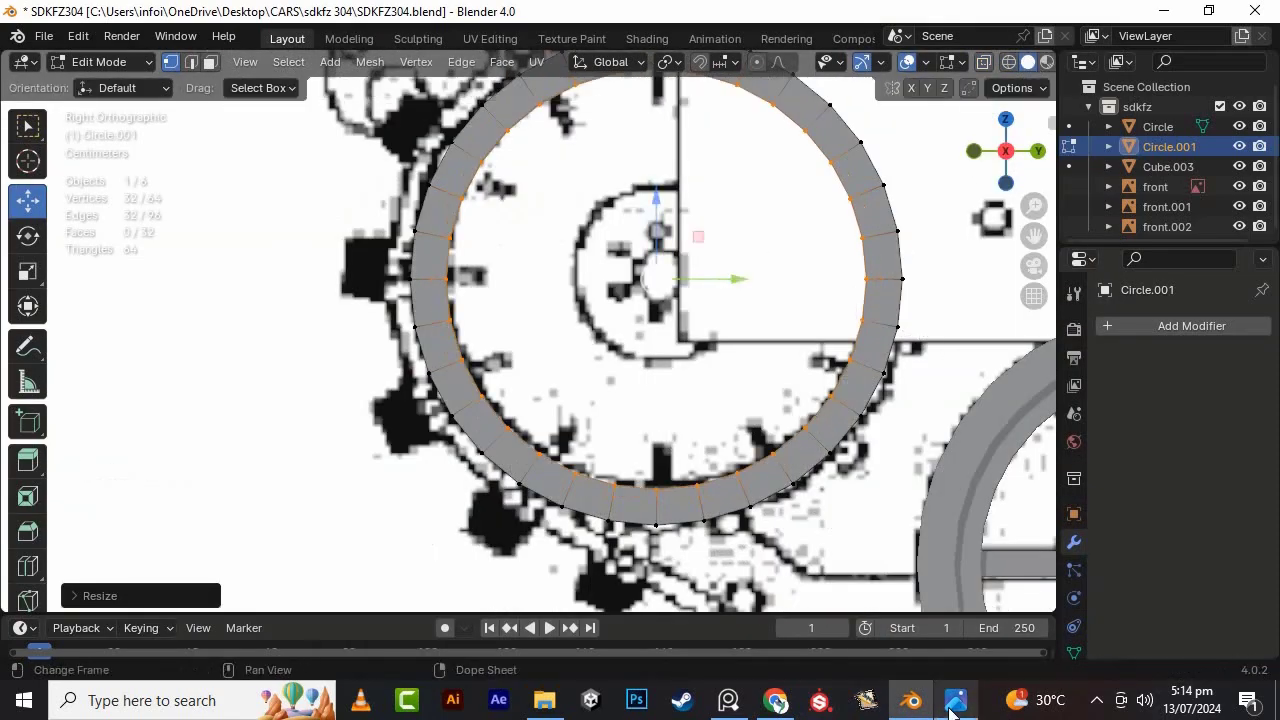
# - Extrude the rim's inner edge inward to the sprocket's hub circle and compare it with the reference photo
pyautogui.click(655, 232)
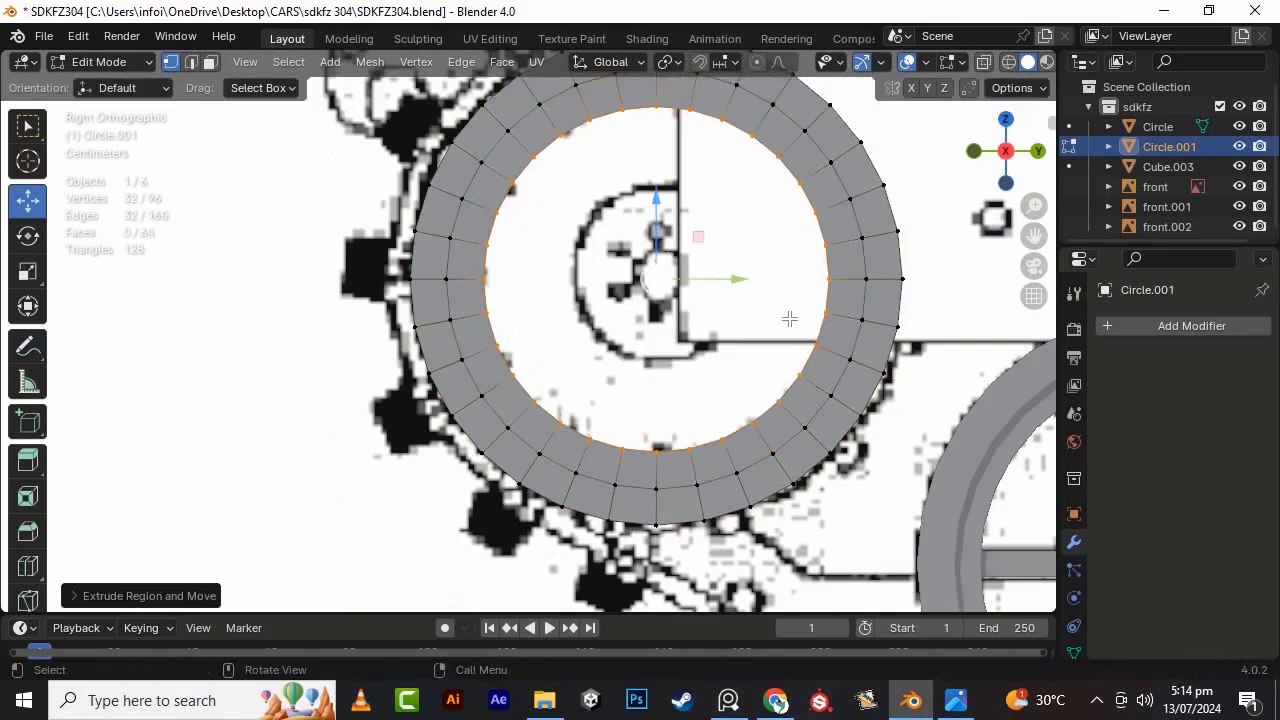
pyautogui.press('s')
pyautogui.click(655, 232)
pyautogui.click(955, 700)
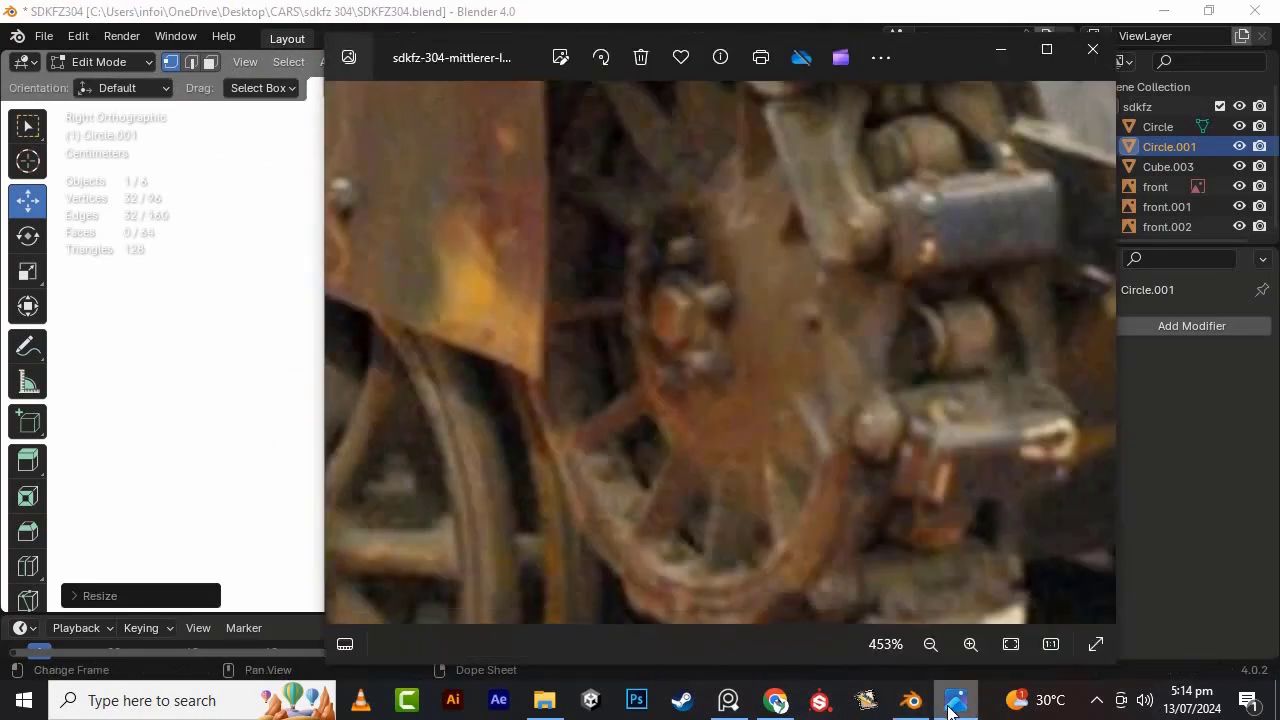
pyautogui.click(955, 700)
pyautogui.click(959, 704)
pyautogui.click(959, 704)
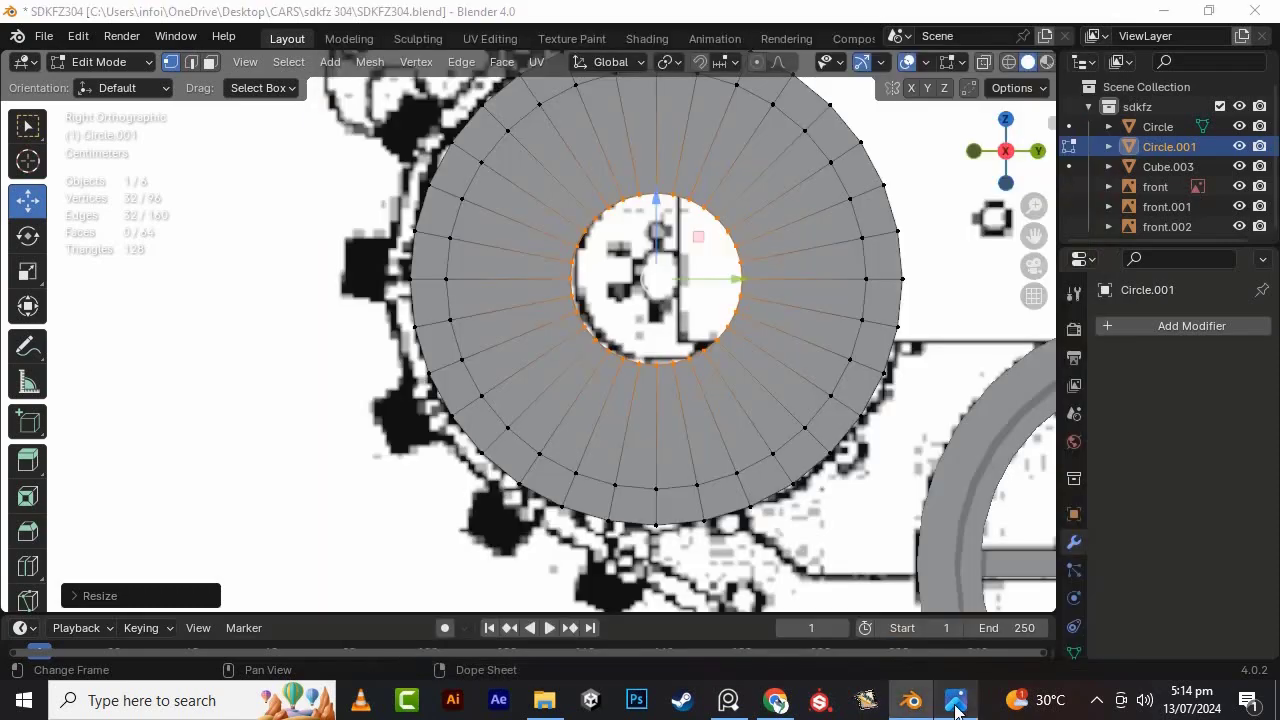
pyautogui.click(959, 704)
pyautogui.click(959, 704)
# - Extrude the hub circle's edge inward and scale it down to leave a small centre hole
pyautogui.press('e')
pyautogui.press('s')
pyautogui.click(656, 300)
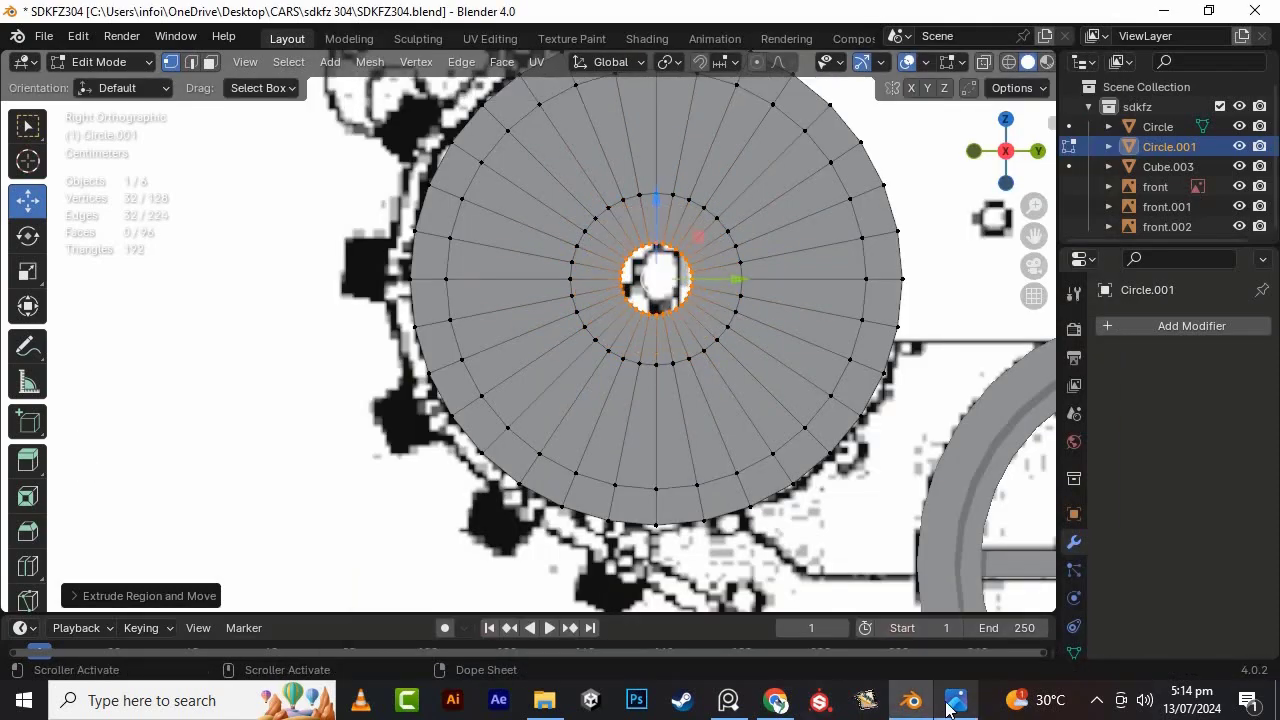
# - Examine the reference photo of the front sprocket and compare its hub and spokes with the model
pyautogui.click(958, 704)
pyautogui.click(958, 704)
pyautogui.scroll(1, 532, 325)
pyautogui.click(959, 704)
pyautogui.click(959, 704)
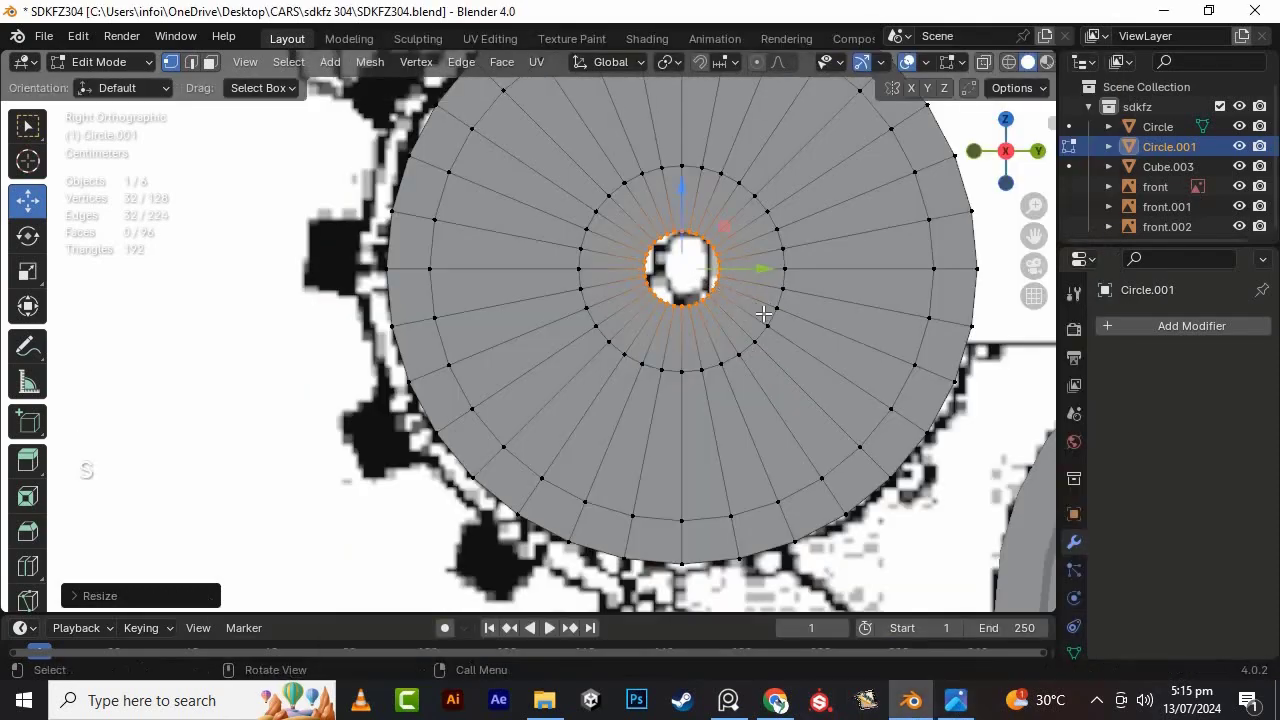
pyautogui.click(960, 708)
pyautogui.click(960, 708)
pyautogui.click(953, 708)
pyautogui.click(953, 708)
pyautogui.click(956, 704)
pyautogui.click(956, 704)
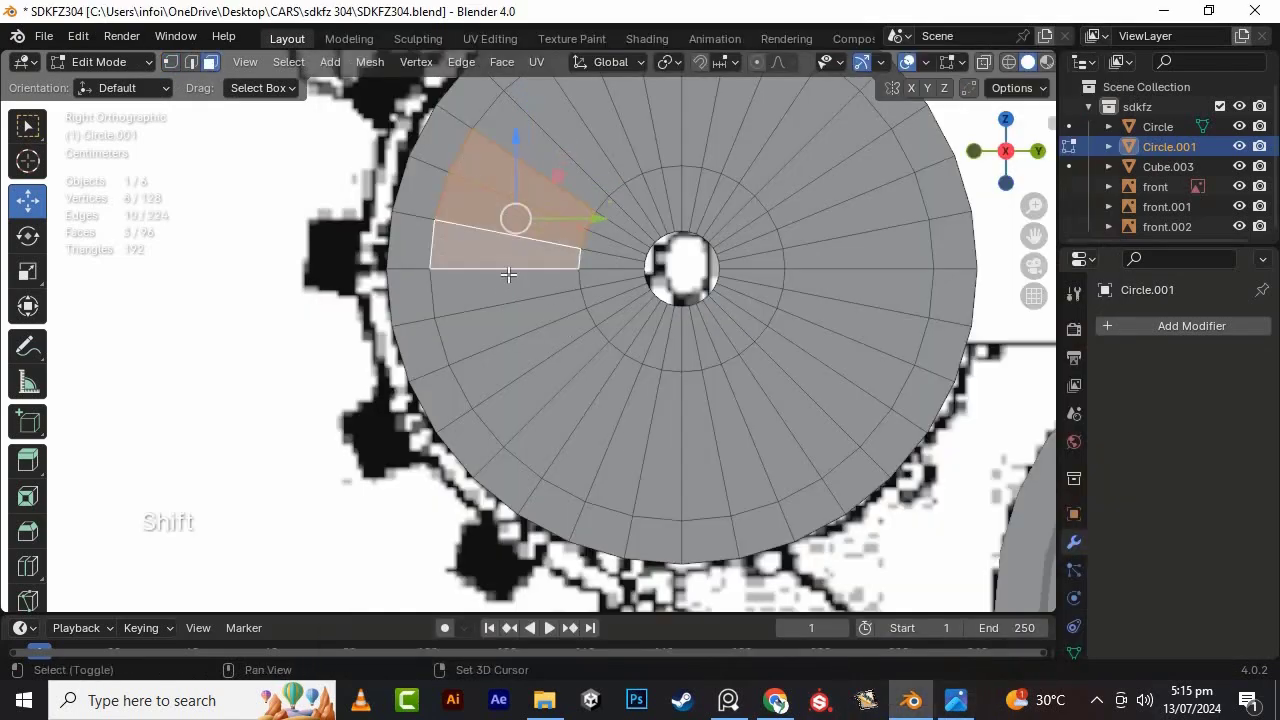
pyautogui.click(956, 704)
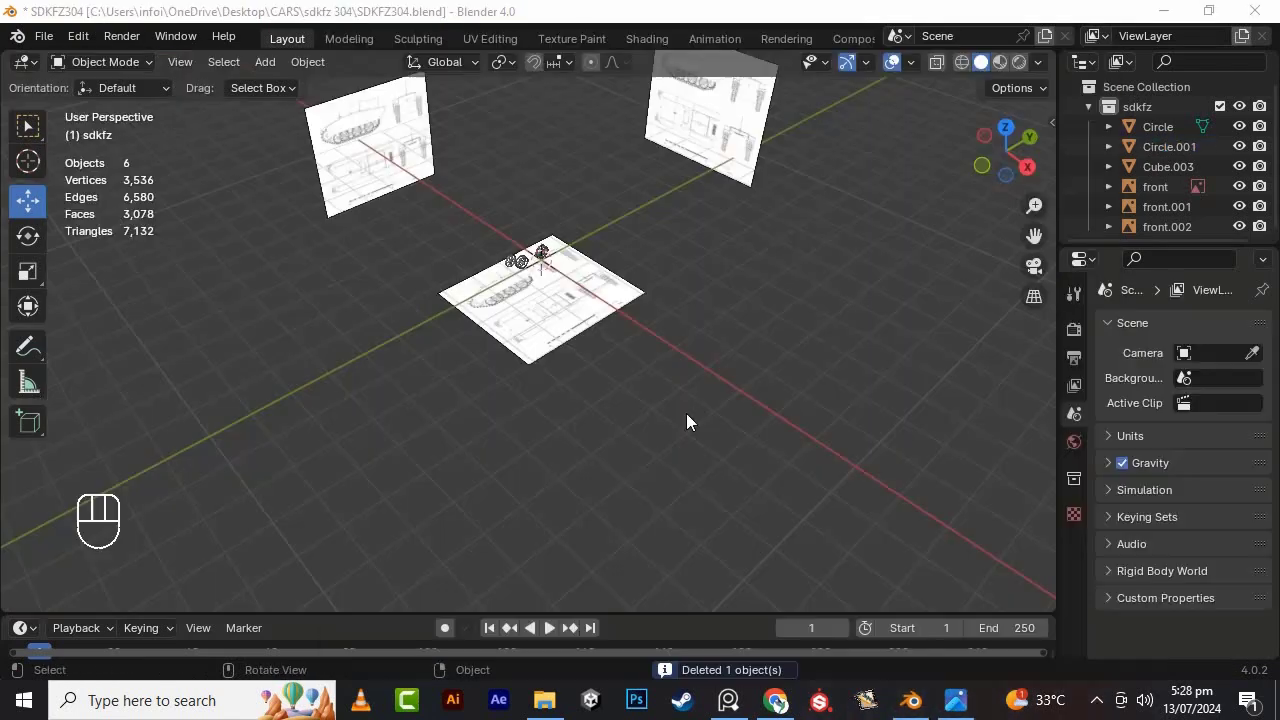
# - Add a cylinder mesh and move it along X, clear of the blueprints and wheels
pyautogui.hotkey('shift', 'a')
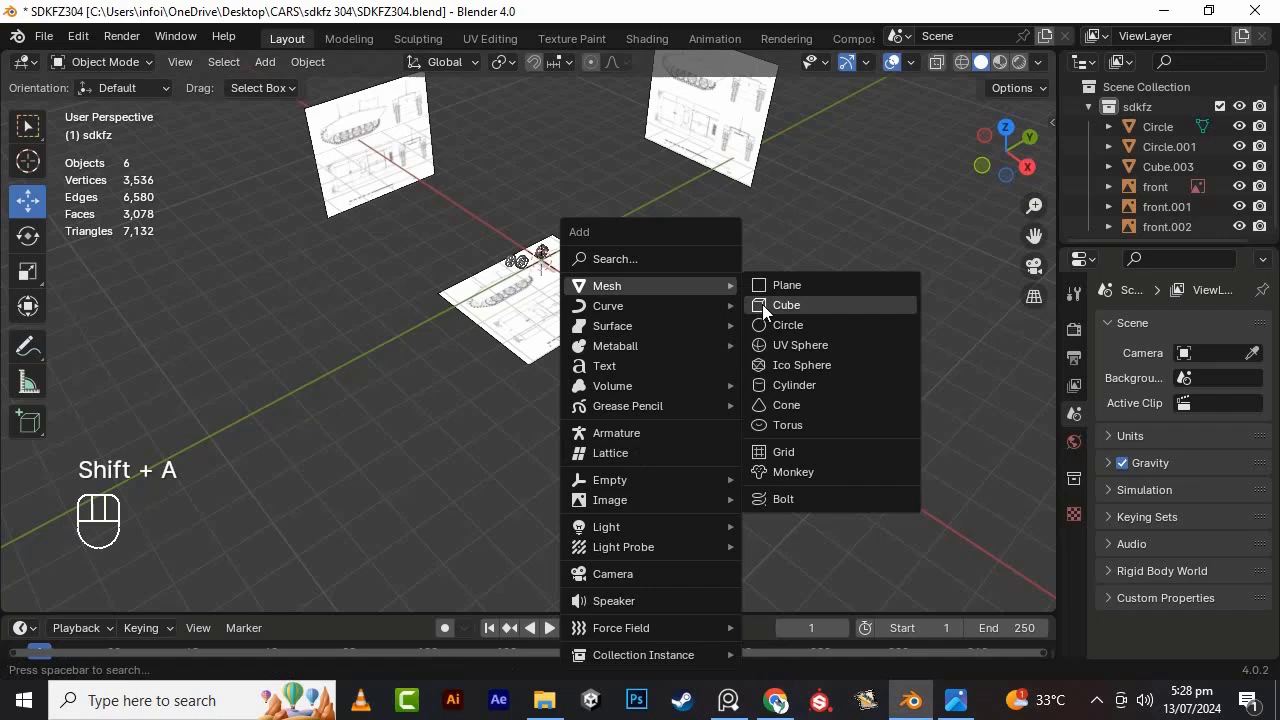
pyautogui.click(801, 390)
pyautogui.moveTo(605, 304); pyautogui.dragTo(837, 497)
pyautogui.click(837, 490)
pyautogui.moveTo(800, 470); pyautogui.dragTo(680, 345, button='middle')
pyautogui.click(661, 334)
# - Cut one edge loop around the cylinder's middle and scale down its bottom face to taper the lower half
pyautogui.press('Tab')
pyautogui.hotkey('ctrl', 'r')
pyautogui.click(701, 361)
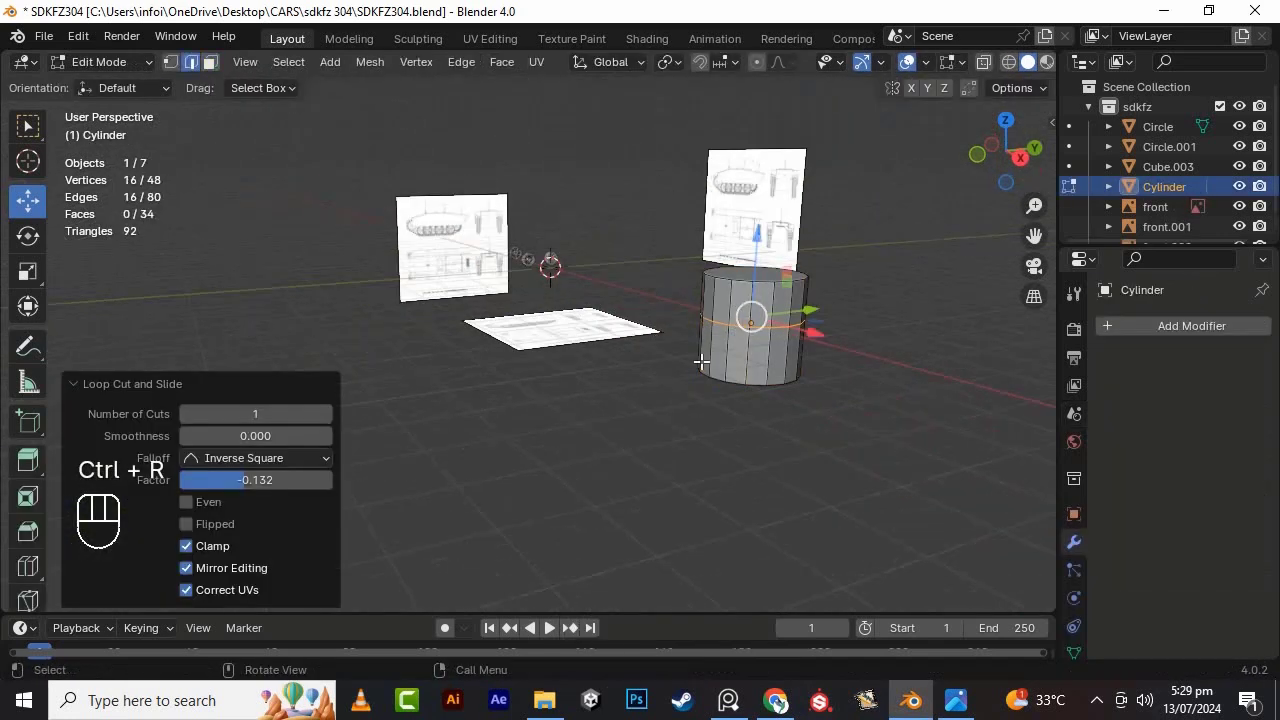
pyautogui.keyDown('alt'); pyautogui.moveTo(800, 430); pyautogui.dragTo(728, 506); pyautogui.keyUp('alt')
pyautogui.click(210, 62)
pyautogui.click(754, 211)
pyautogui.press('s')
pyautogui.click(793, 309)
pyautogui.press('Tab')
# - Add a cube and move it 7.8186 m along X onto the cylinder
pyautogui.hotkey('shift', 'a')
pyautogui.moveTo(680, 286)
pyautogui.click(826, 306)
pyautogui.keyDown('alt'); pyautogui.moveTo(600, 345); pyautogui.dragTo(517, 354); pyautogui.keyUp('alt')
pyautogui.moveTo(630, 303); pyautogui.dragTo(763, 411)
pyautogui.press('KP_7')
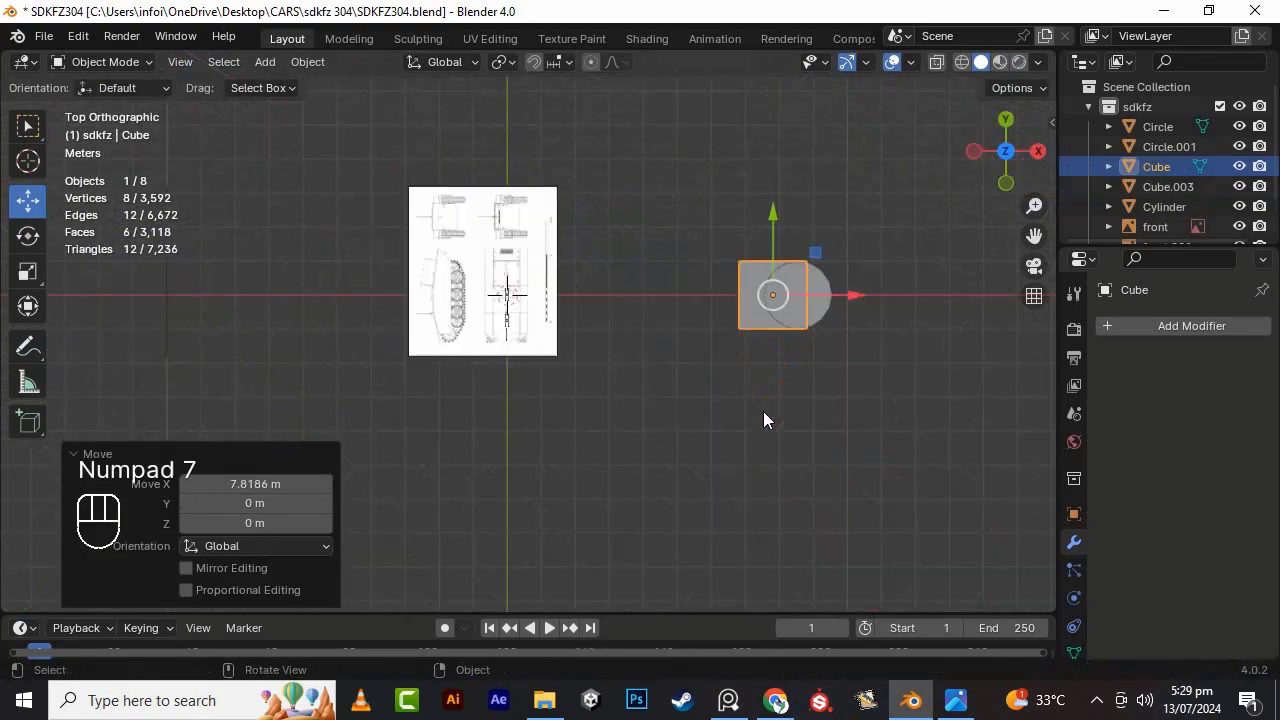
# - Narrow the cube along Y, scale it 1.244 along X, and centre it as a thin bar across the cylinder
pyautogui.press('Tab')
pyautogui.press('s')
pyautogui.press('y')
pyautogui.click(825, 326)
pyautogui.press('s')
pyautogui.press('x')
pyautogui.click(926, 357)
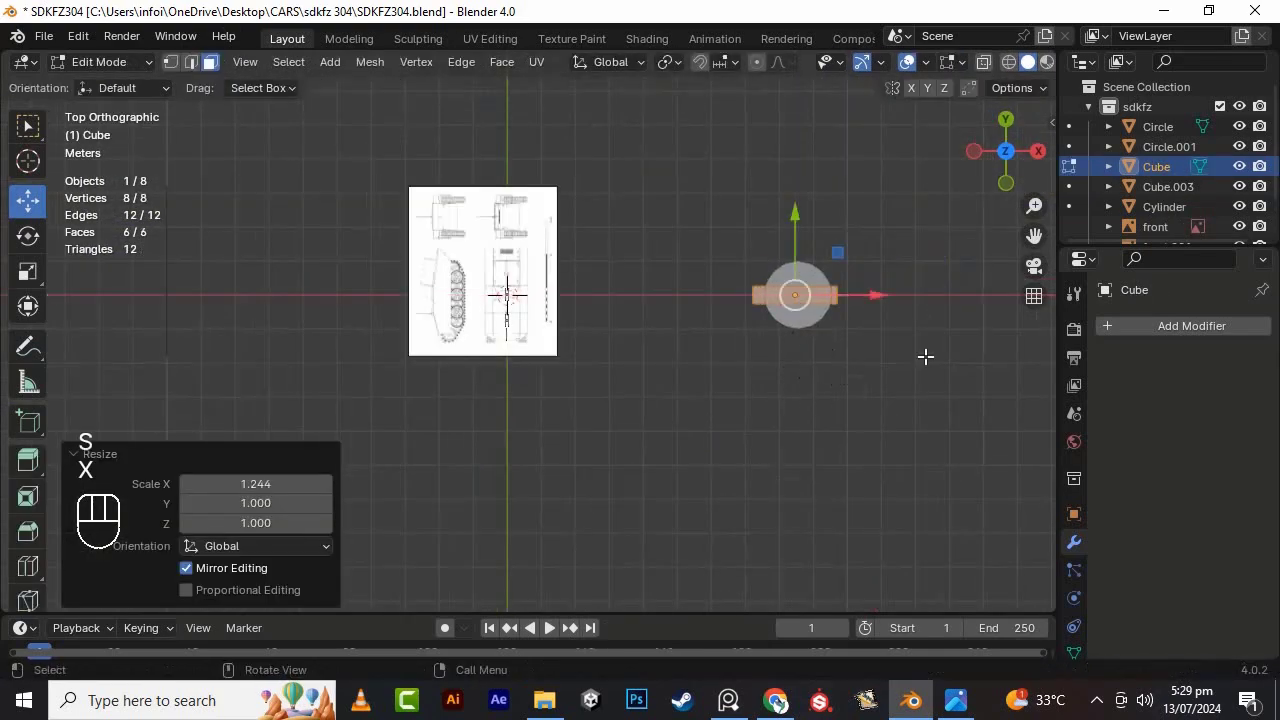
pyautogui.scroll(2, 926, 357)
pyautogui.keyDown('alt'); pyautogui.keyDown('shift'); pyautogui.moveTo(926, 357); pyautogui.dragTo(845, 358); pyautogui.keyUp('shift'); pyautogui.keyUp('alt')
pyautogui.moveTo(912, 283); pyautogui.dragTo(918, 283)
pyautogui.click(925, 318)
# - Duplicate the bar in place and rotate the copy 90 degrees about Z to form a cross
pyautogui.press('Tab')
pyautogui.hotkey('shift', 'd')
pyautogui.rightClick(920, 310)
pyautogui.press('Tab')
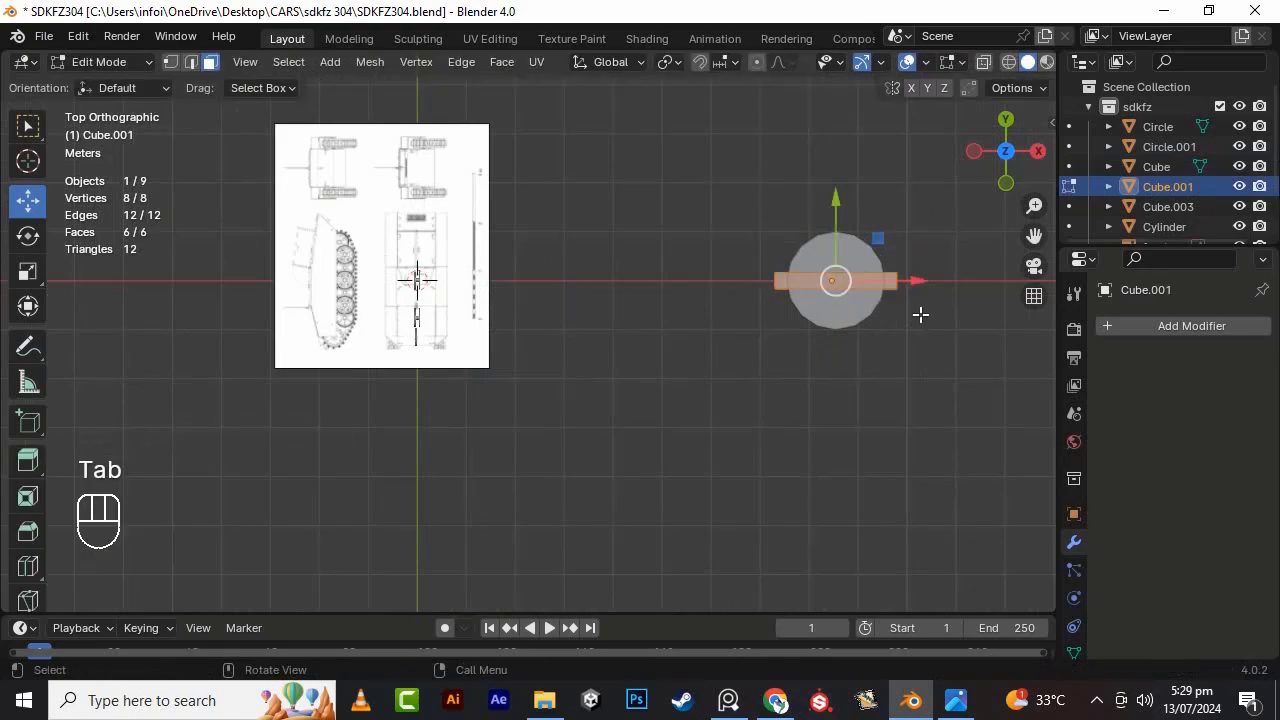
pyautogui.press('r')
pyautogui.press('z')
pyautogui.press('KP_9')
pyautogui.press('KP_0')
pyautogui.press('KP_Enter')
pyautogui.press('Tab')
# - Raise both crossed bars to the cylinder's top and subtract them from the cylinder with Boolean Difference
pyautogui.moveTo(920, 314); pyautogui.dragTo(832, 393, button='middle')
pyautogui.keyDown('shift'); pyautogui.click(794, 345); pyautogui.keyUp('shift')
pyautogui.moveTo(746, 211); pyautogui.dragTo(746, 119)
pyautogui.keyDown('shift'); pyautogui.click(745, 301); pyautogui.keyUp('shift')
pyautogui.press('ctrl+KP_Subtract')
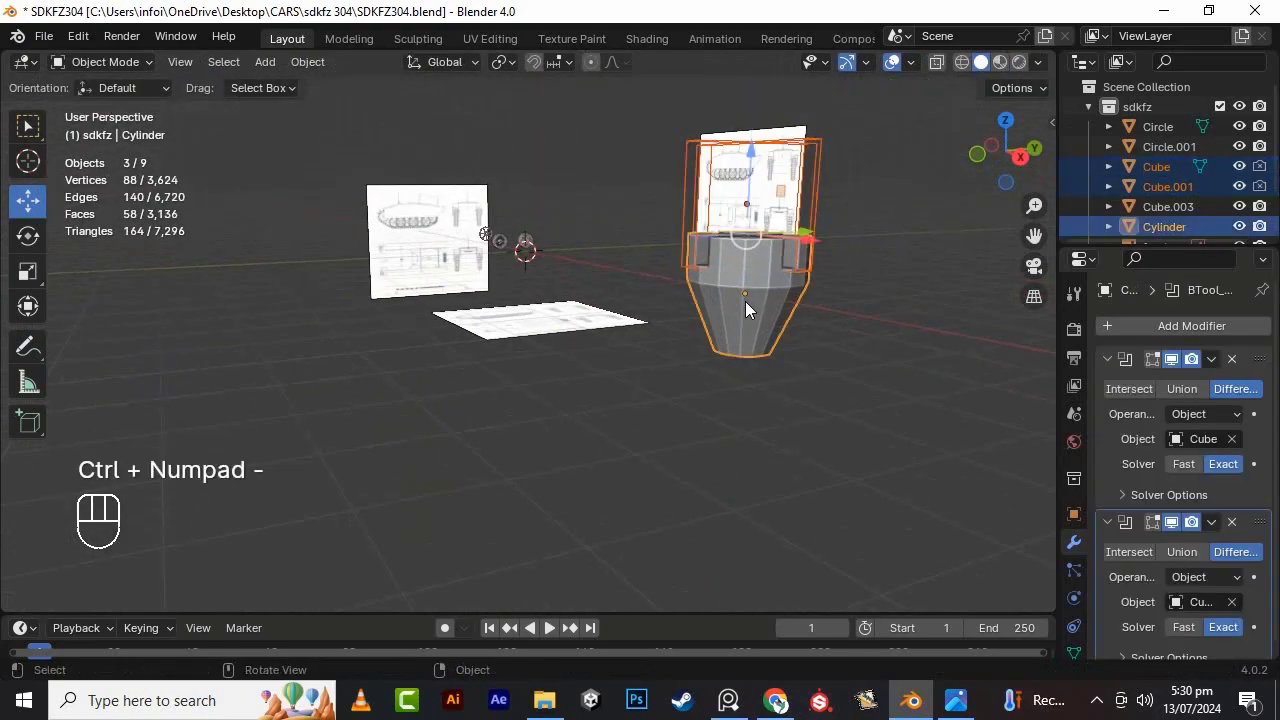
# - Apply the Booleans, delete the cutter bars, shade the slotted bolt smooth with Auto Smooth at 30°, and save
pyautogui.moveTo(745, 301); pyautogui.dragTo(748, 352, button='middle')
pyautogui.hotkey('ctrl', 'a')
pyautogui.hotkey('ctrl', 'a')
pyautogui.press('Delete')
pyautogui.click(776, 392)
pyautogui.rightClick(776, 392)
pyautogui.click(772, 303)
pyautogui.scroll(-2, 862, 387)
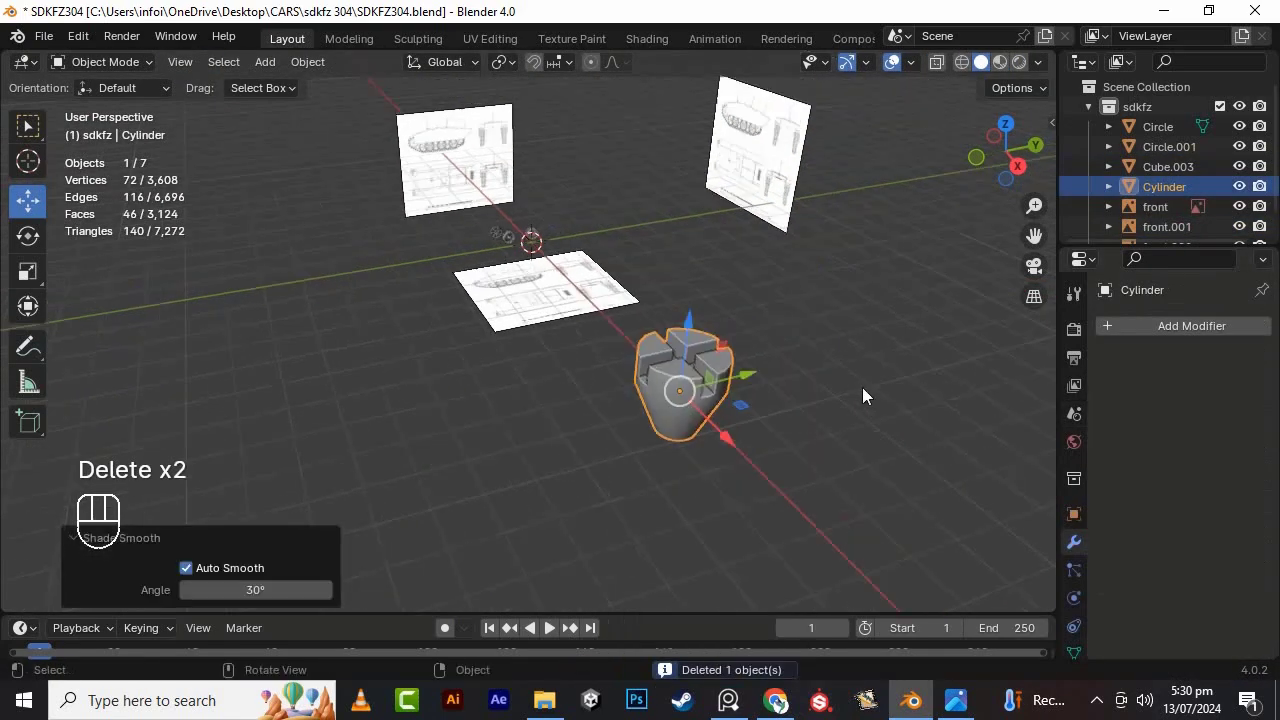
pyautogui.hotkey('ctrl', 's')
# - Duplicate the slotted bolt, move the copy aside along Y, and put it directly in the Scene Collection as a spare
pyautogui.moveTo(862, 387); pyautogui.dragTo(719, 417, button='middle')
pyautogui.click(597, 408)
pyautogui.click(645, 392)
pyautogui.moveTo(800, 365); pyautogui.dragTo(815, 394, button='middle')
pyautogui.hotkey('shift', 'd')
pyautogui.rightClick(518, 436)
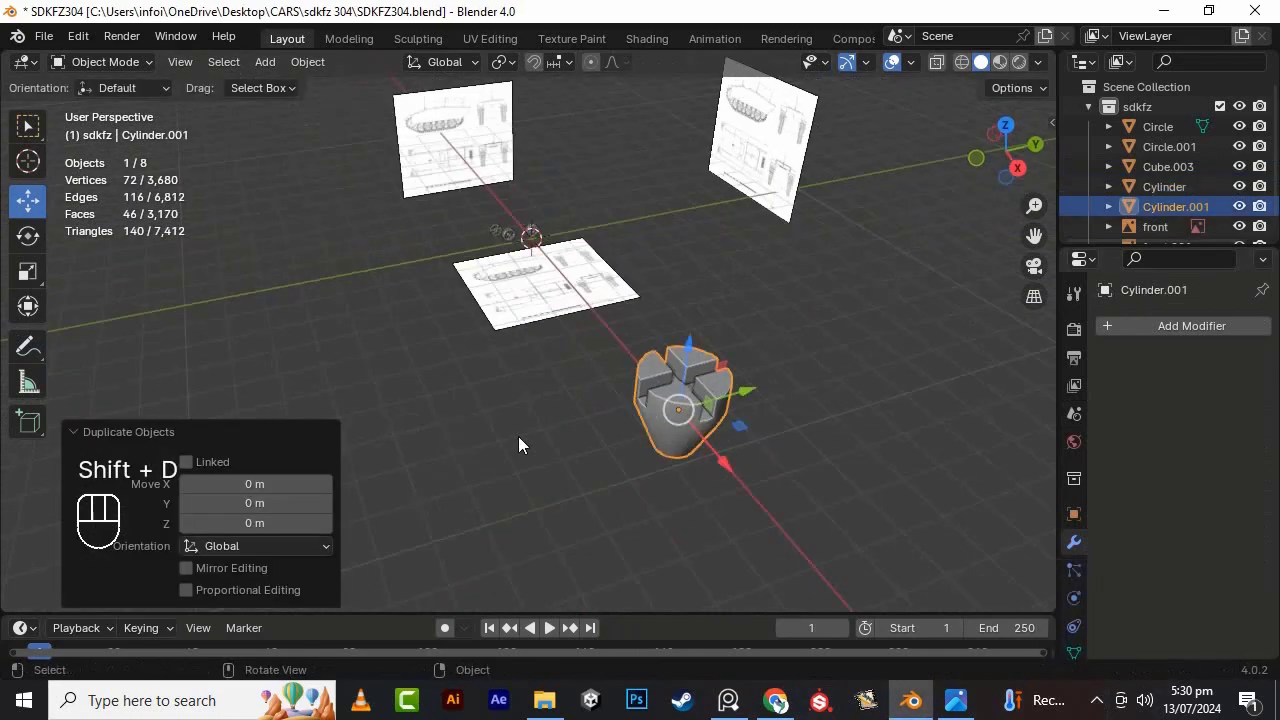
pyautogui.moveTo(748, 393); pyautogui.dragTo(551, 460)
pyautogui.moveTo(1170, 207); pyautogui.dragTo(1162, 88)
# - Move the original slotted bolt -8.3757 m along X, back to the wheels
pyautogui.moveTo(690, 318); pyautogui.dragTo(786, 312, button='middle')
pyautogui.click(784, 307)
pyautogui.moveTo(840, 285); pyautogui.dragTo(535, 264)
pyautogui.scroll(5, 592, 309)
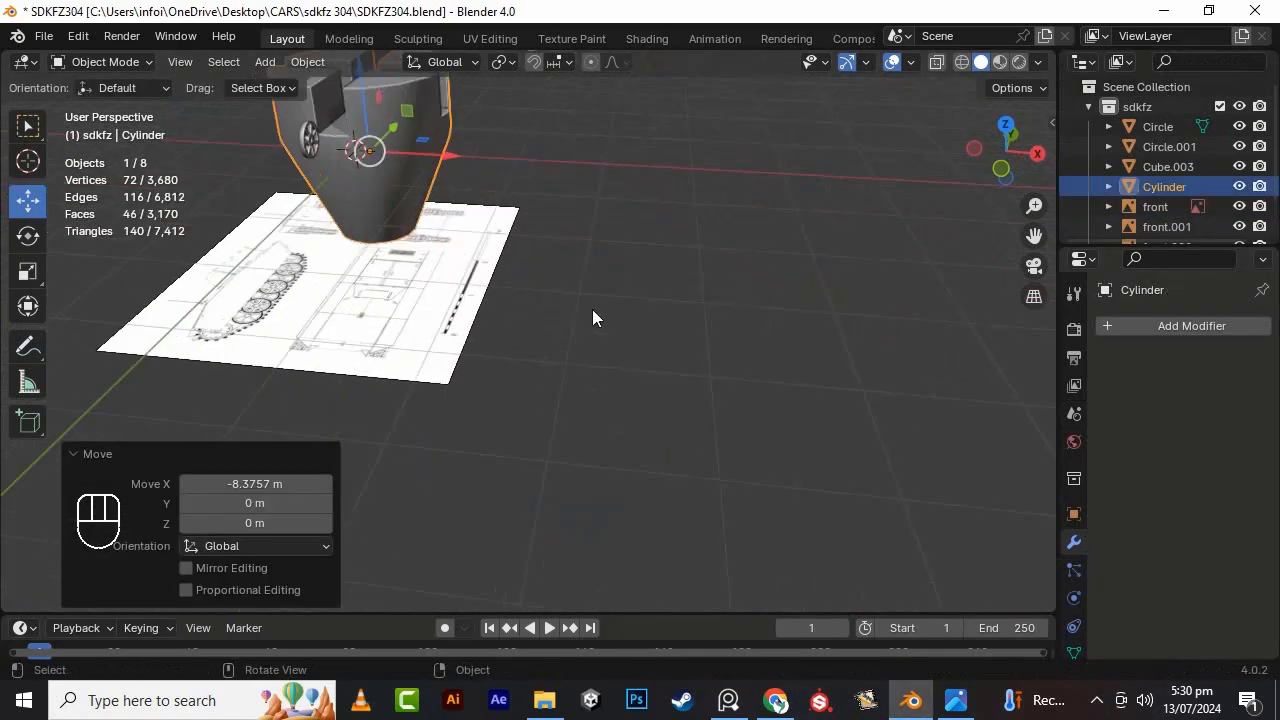
# - Scale down the whole bolt mesh and raise it 0.424 m along Z toward the front sprocket
pyautogui.press('Tab')
pyautogui.press('s')
pyautogui.click(523, 277)
pyautogui.press('KP_3')
pyautogui.moveTo(1034, 236); pyautogui.dragTo(1094, 386)
pyautogui.hotkey('ctrl', 'z')
pyautogui.keyDown('alt'); pyautogui.moveTo(759, 329); pyautogui.dragTo(705, 298); pyautogui.keyUp('alt')
pyautogui.press('a')
pyautogui.press('KP_3')
pyautogui.press('s')
pyautogui.click(728, 333)
pyautogui.scroll(3, 728, 333)
pyautogui.moveTo(622, 217); pyautogui.dragTo(622, 155)
pyautogui.scroll(5, 622, 160)
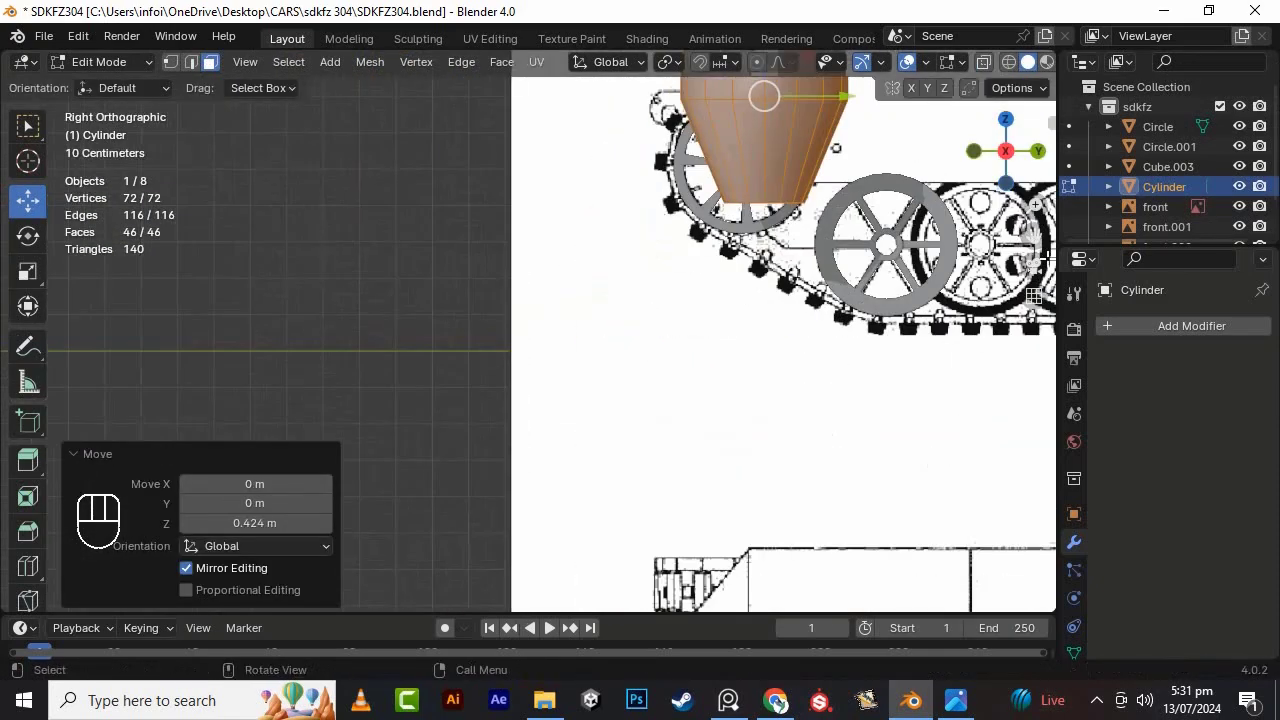
# - Move the bolt along Y over the front sprocket's centre and scale it down further
pyautogui.moveTo(1034, 236); pyautogui.dragTo(957, 407)
pyautogui.scroll(2, 925, 360)
pyautogui.moveTo(839, 240); pyautogui.dragTo(813, 240)
pyautogui.press('s')
pyautogui.click(763, 254)
# - Rotate the bolt 90 degrees about Y so its slots face outward and lower it onto the sprocket's hub
pyautogui.scroll(1, 765, 240)
pyautogui.moveTo(769, 143); pyautogui.dragTo(766, 265)
pyautogui.press('y')
pyautogui.press('KP_9')
pyautogui.press('KP_0')
pyautogui.press('KP_Enter')
pyautogui.moveTo(1034, 236); pyautogui.dragTo(943, 236)
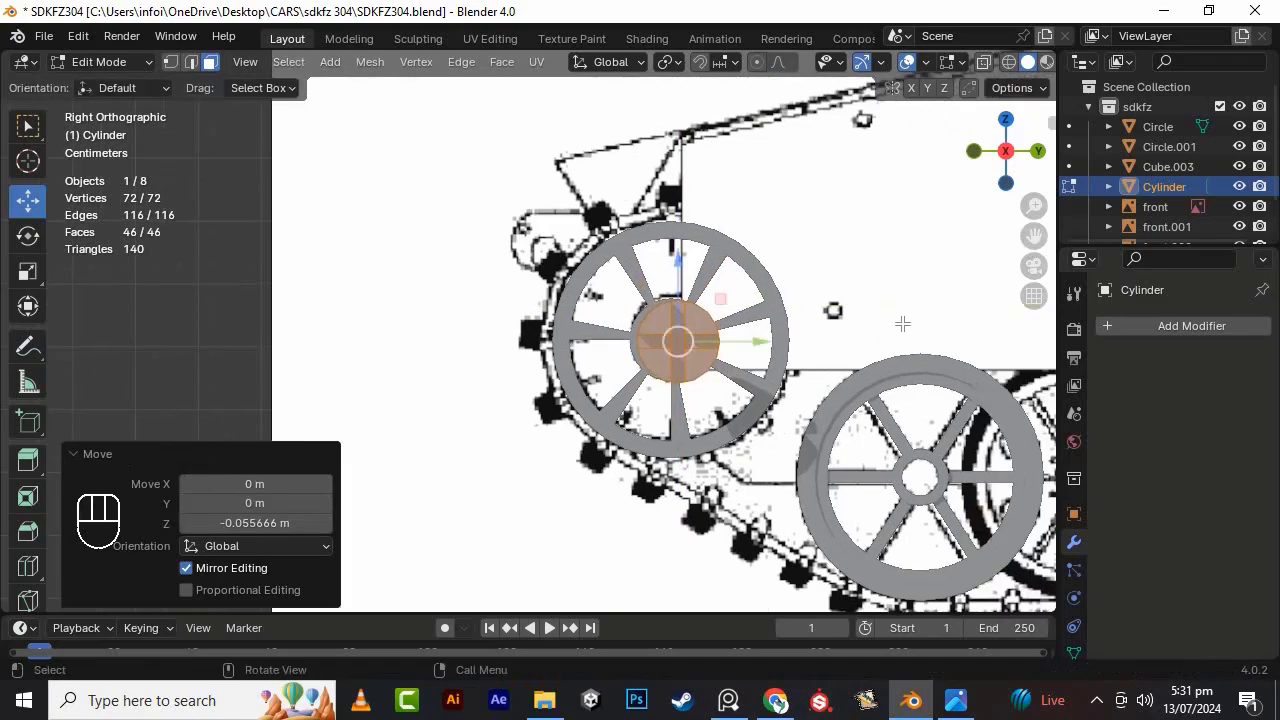
# - Resize the bolt to suit the hub and move it -0.12422 m along X toward the sprocket
pyautogui.press('s')
pyautogui.click(832, 325)
pyautogui.scroll(-2, 760, 315)
pyautogui.keyDown('alt'); pyautogui.moveTo(733, 311); pyautogui.dragTo(852, 355); pyautogui.keyUp('alt')
pyautogui.moveTo(1034, 236); pyautogui.dragTo(1234, 290)
pyautogui.scroll(3, 843, 257)
pyautogui.moveTo(795, 302); pyautogui.dragTo(741, 256)
pyautogui.press('KP_1')
pyautogui.keyDown('alt'); pyautogui.moveTo(721, 353); pyautogui.dragTo(600, 260); pyautogui.keyUp('alt')
pyautogui.keyDown('alt'); pyautogui.moveTo(512, 366); pyautogui.dragTo(612, 400); pyautogui.keyUp('alt')
# - Scale the bolt down again and align it with the hub's centre in the side blueprint
pyautogui.press('s')
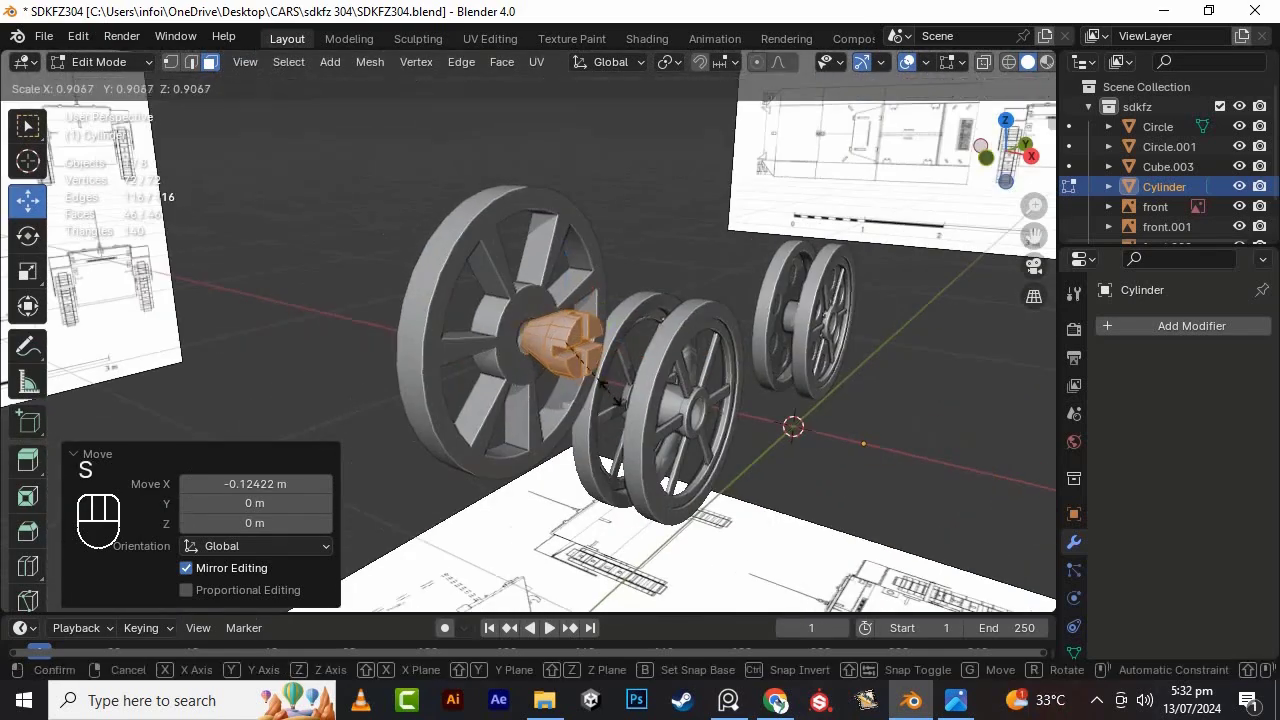
pyautogui.press('KP_3')
pyautogui.scroll(-12, 626, 320)
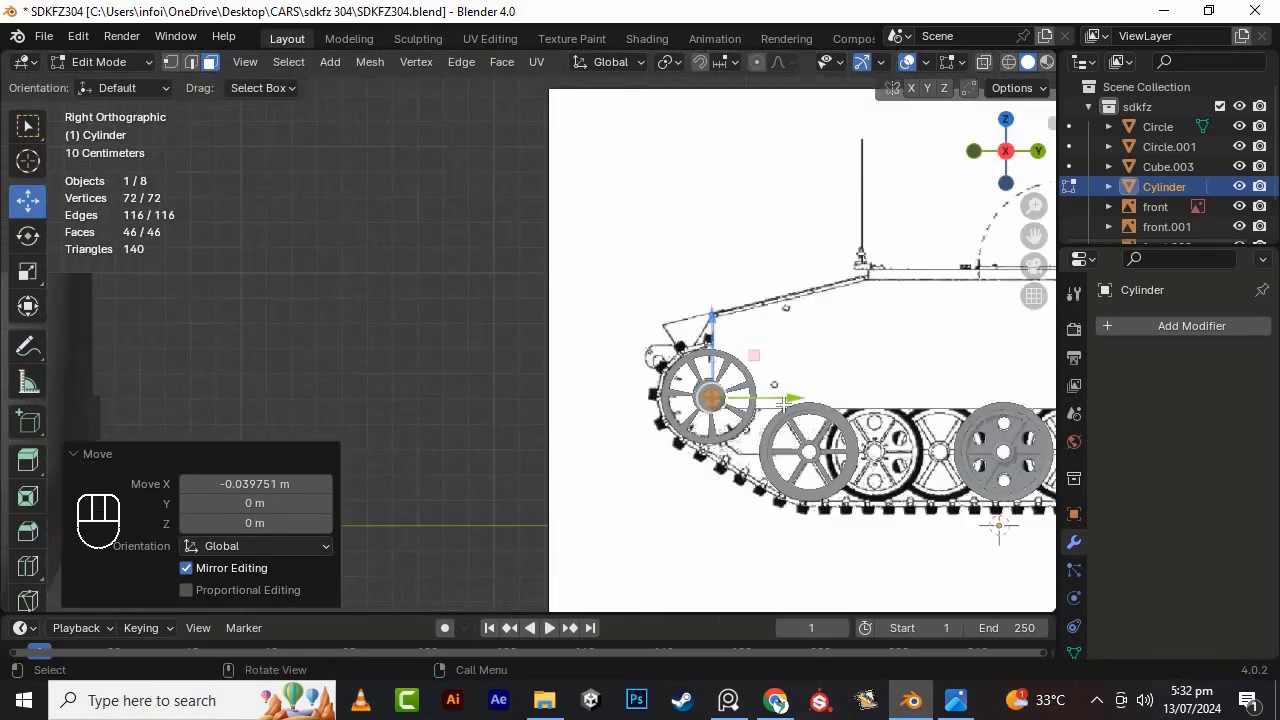
pyautogui.scroll(5, 997, 526)
pyautogui.keyDown('shift'); pyautogui.moveTo(997, 500); pyautogui.dragTo(726, 300, button='middle'); pyautogui.keyUp('shift')
pyautogui.scroll(8, 726, 300)
pyautogui.moveTo(655, 374); pyautogui.dragTo(623, 374)
pyautogui.scroll(-4, 540, 295)
pyautogui.moveTo(534, 300); pyautogui.dragTo(700, 400)
pyautogui.scroll(4, 760, 330)
# - Adjust the large bolt's position so it sits in the hub's outer face
pyautogui.keyDown('alt'); pyautogui.moveTo(803, 297); pyautogui.dragTo(574, 357); pyautogui.keyUp('alt')
pyautogui.click(703, 374)
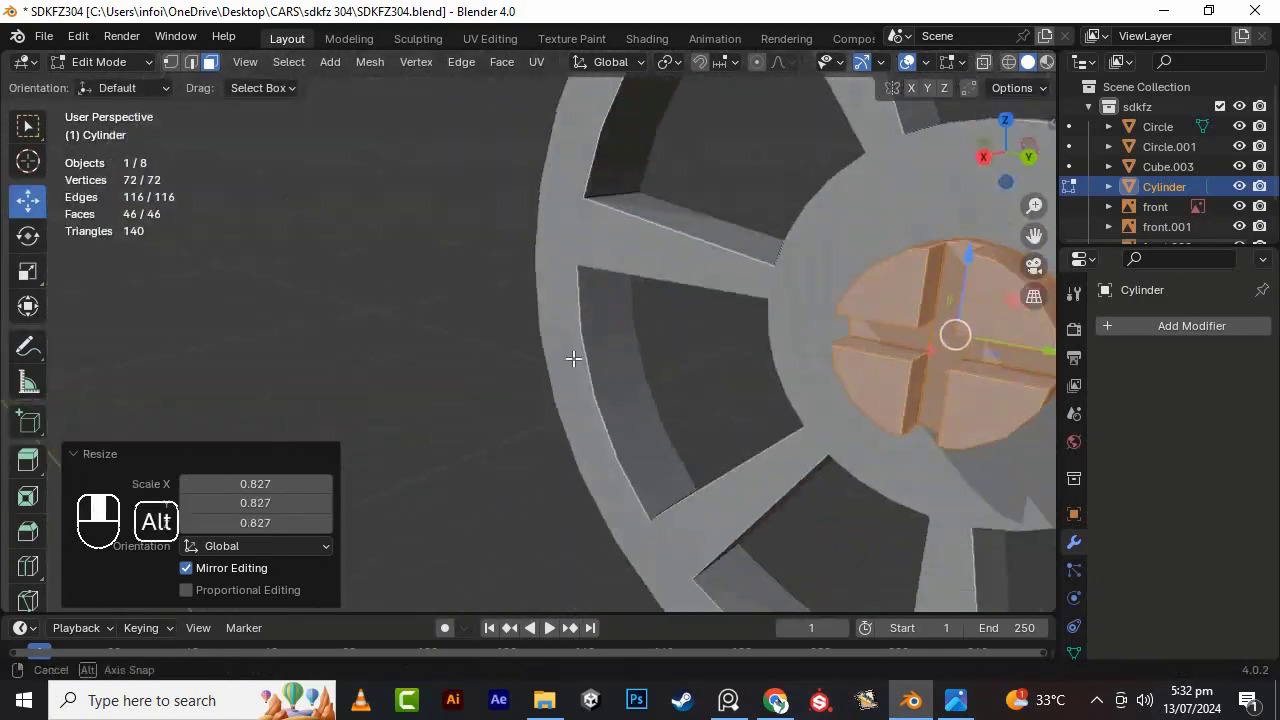
pyautogui.scroll(-4, 640, 362)
pyautogui.keyDown('alt'); pyautogui.moveTo(831, 380); pyautogui.dragTo(815, 375); pyautogui.keyUp('alt')
pyautogui.moveTo(822, 328); pyautogui.dragTo(829, 325)
# - Duplicate the hub bolt upward along Z, scale the copy down, and raise it another 0.026852 m
pyautogui.press('Tab')
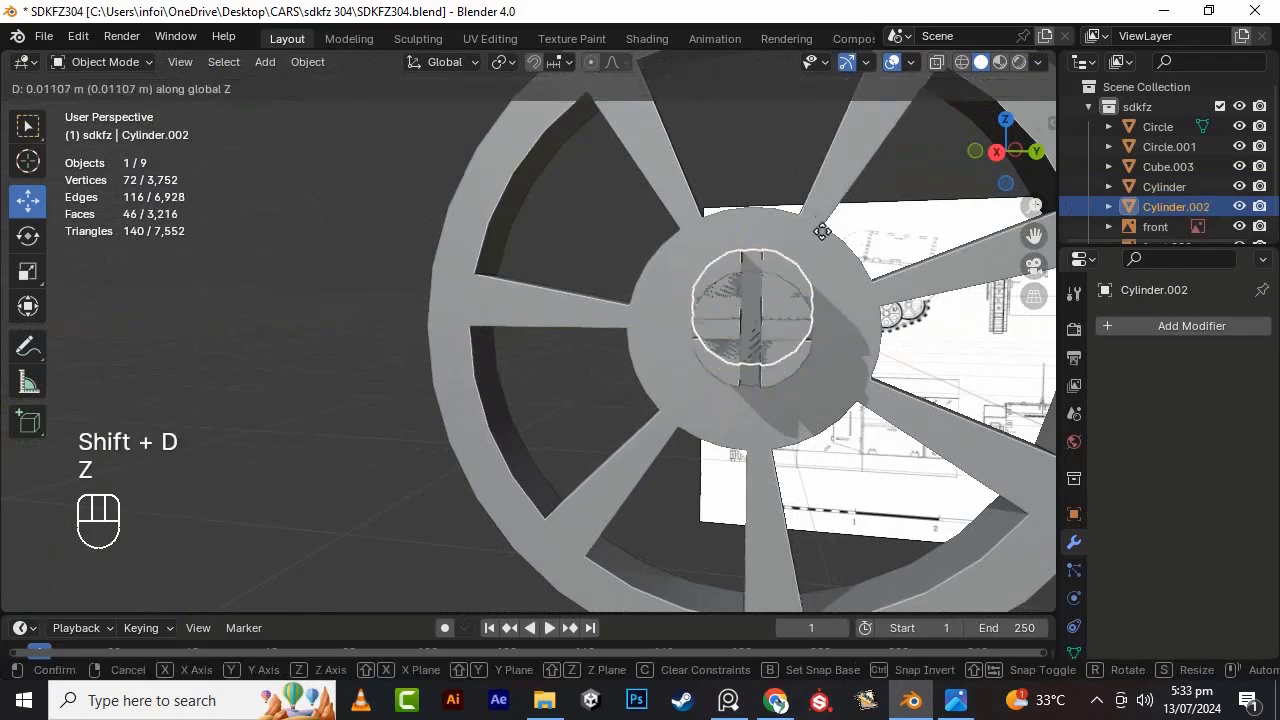
pyautogui.click(822, 222)
pyautogui.press('Tab')
pyautogui.press('s')
pyautogui.click(822, 317)
pyautogui.moveTo(754, 212); pyautogui.dragTo(754, 158)
# - Scale the small bolt to the blueprint's bolt size and raise it 0.003551 m near the hub's upper edge
pyautogui.hotkey('alt', 'z')
pyautogui.press('KP_3')
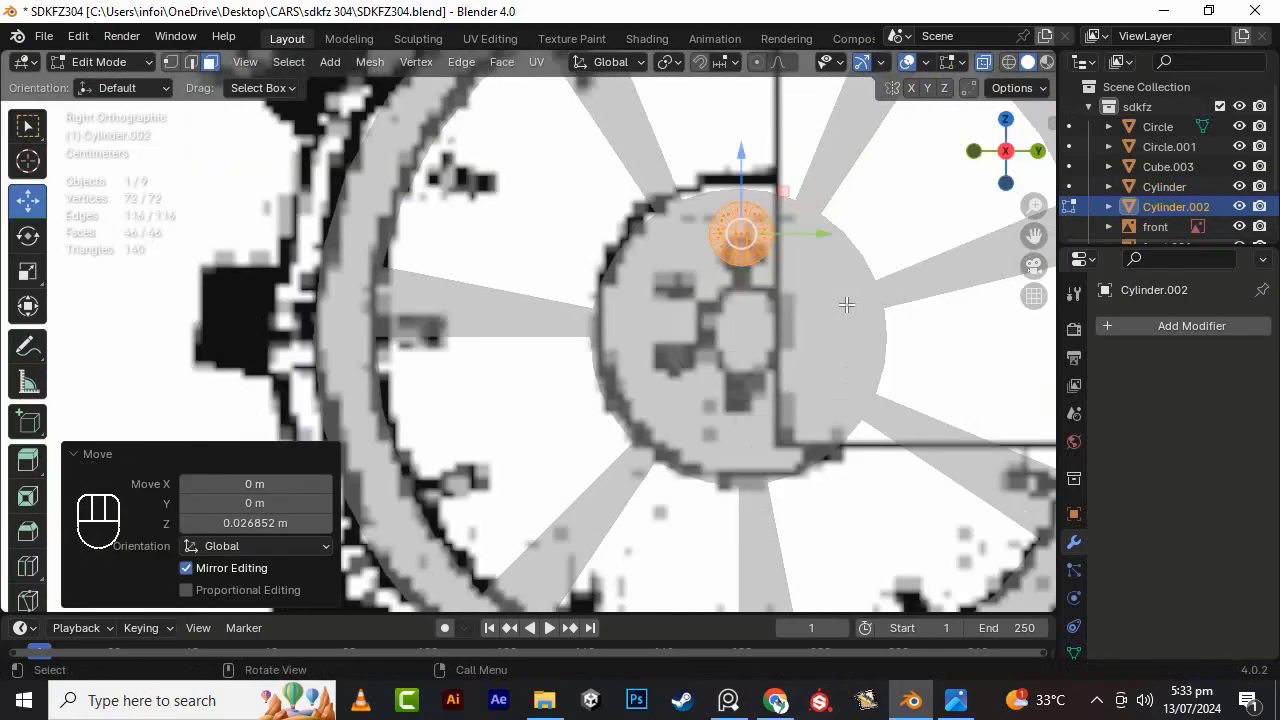
pyautogui.hotkey('alt', 'z')
pyautogui.keyDown('alt'); pyautogui.keyDown('shift'); pyautogui.moveTo(932, 339); pyautogui.dragTo(869, 435); pyautogui.keyUp('shift'); pyautogui.keyUp('alt')
pyautogui.press('s')
pyautogui.moveTo(750, 328); pyautogui.dragTo(749, 328)
pyautogui.moveTo(674, 250); pyautogui.dragTo(674, 238)
pyautogui.scroll(5, 700, 289)
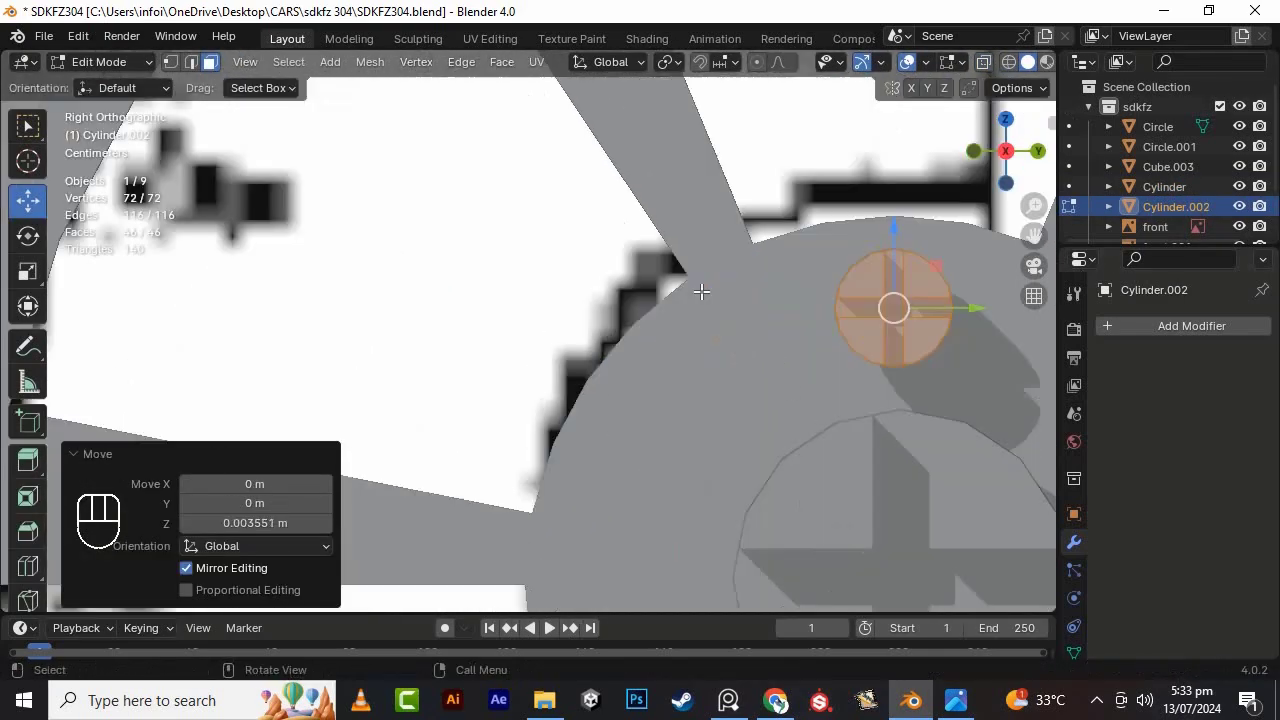
# - Move the small bolt -0.007983 m along X to seat it in the hub face
pyautogui.scroll(-8, 700, 289)
pyautogui.keyDown('alt'); pyautogui.moveTo(700, 289); pyautogui.dragTo(571, 337); pyautogui.keyUp('alt')
pyautogui.scroll(5, 571, 337)
pyautogui.moveTo(1003, 485); pyautogui.dragTo(962, 476)
pyautogui.scroll(-5, 957, 349)
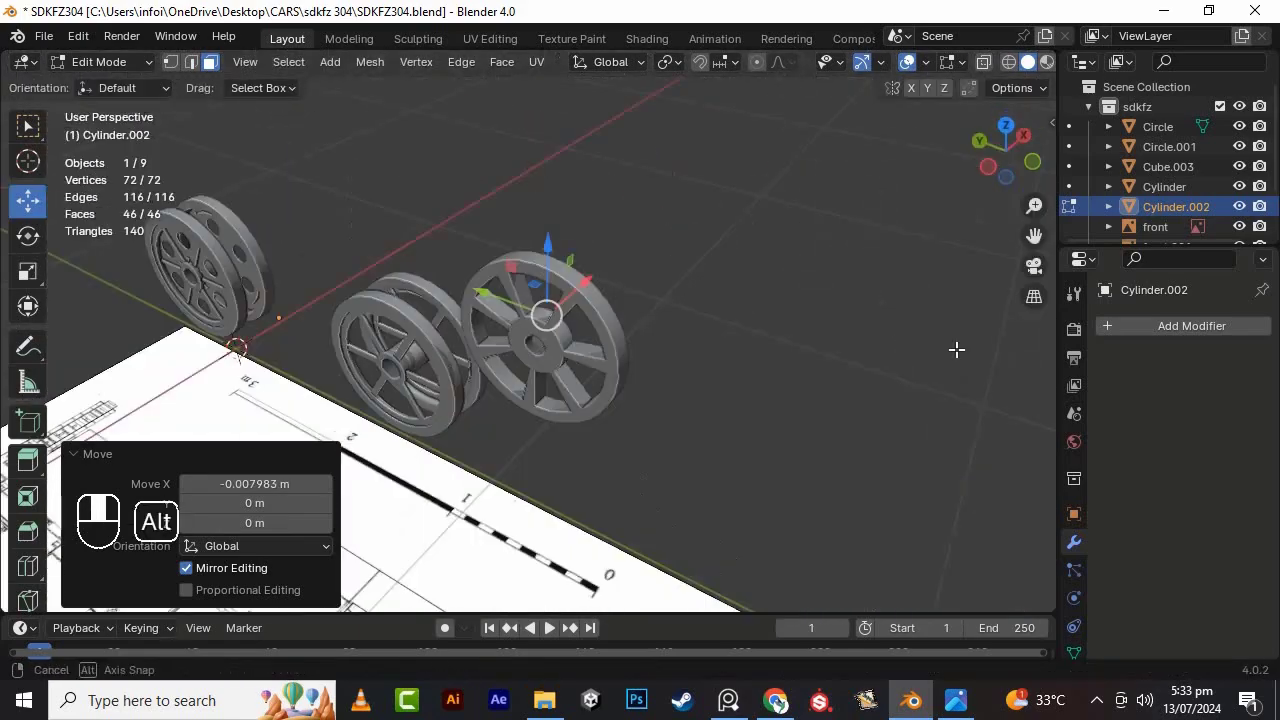
# - Copy the small bolt along Z to the hub's lower edge and rotate a copy of the pair around the hub's centre
pyautogui.press('KP_3')
pyautogui.scroll(6, 647, 317)
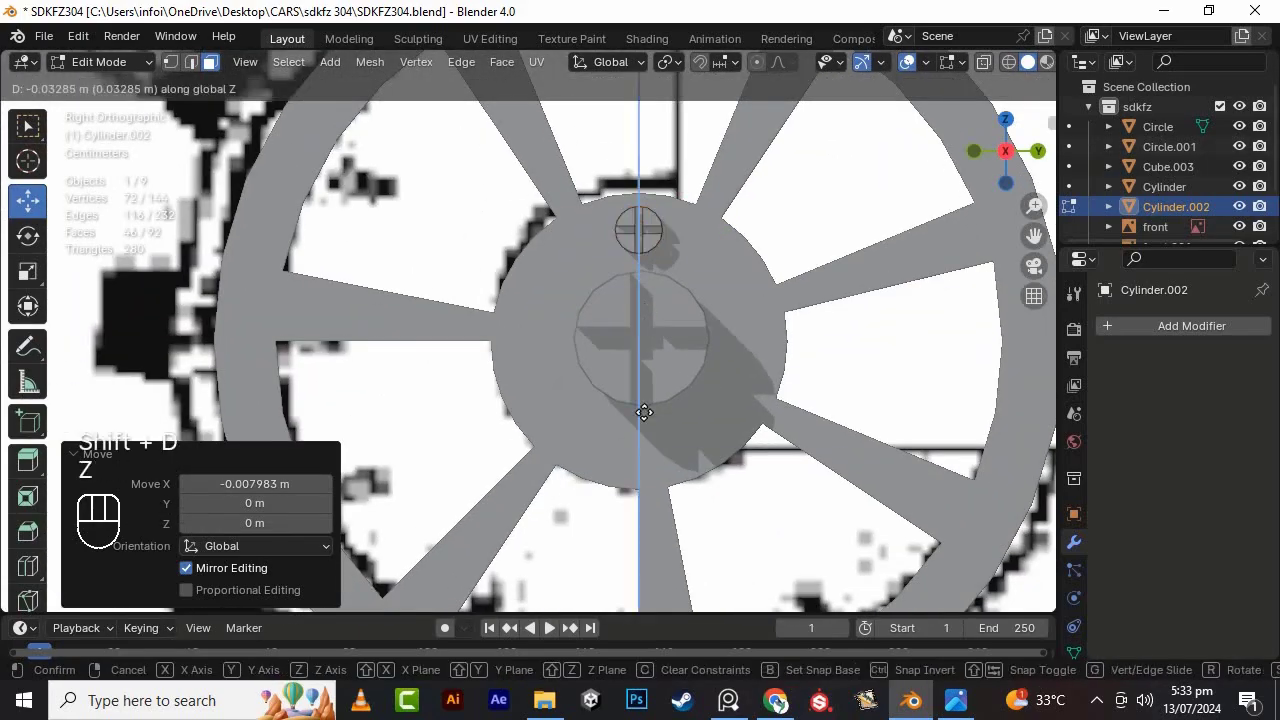
pyautogui.press('a')
pyautogui.moveTo(640, 372); pyautogui.dragTo(685, 349)
# - Duplicate the small bolt pair and rotate the copies around the hub's centre to form a ring of six bolts
pyautogui.hotkey('shift', 'd')
pyautogui.rightClick(631, 383)
pyautogui.moveTo(662, 254); pyautogui.dragTo(664, 256)
pyautogui.hotkey('ctrl', 'z')
pyautogui.moveTo(693, 285); pyautogui.dragTo(657, 256)
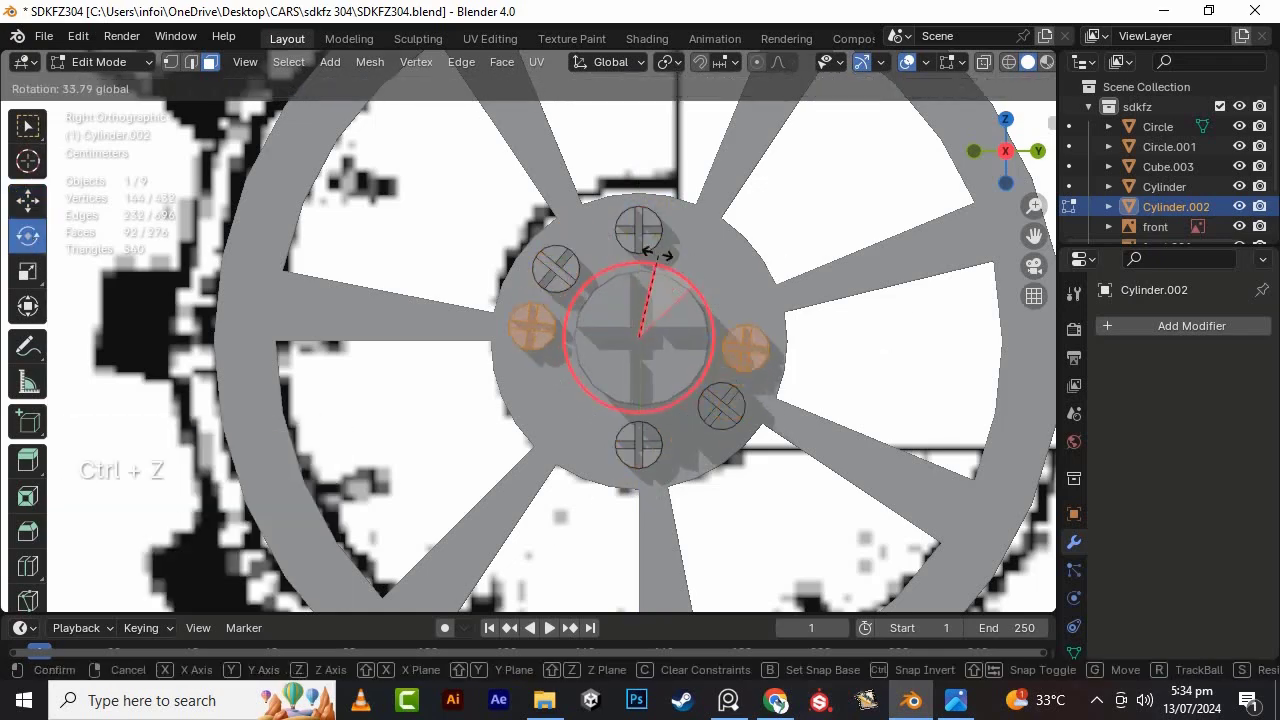
pyautogui.moveTo(579, 226); pyautogui.dragTo(583, 224)
pyautogui.click(28, 201)
pyautogui.press('Tab')
pyautogui.scroll(-5, 700, 329)
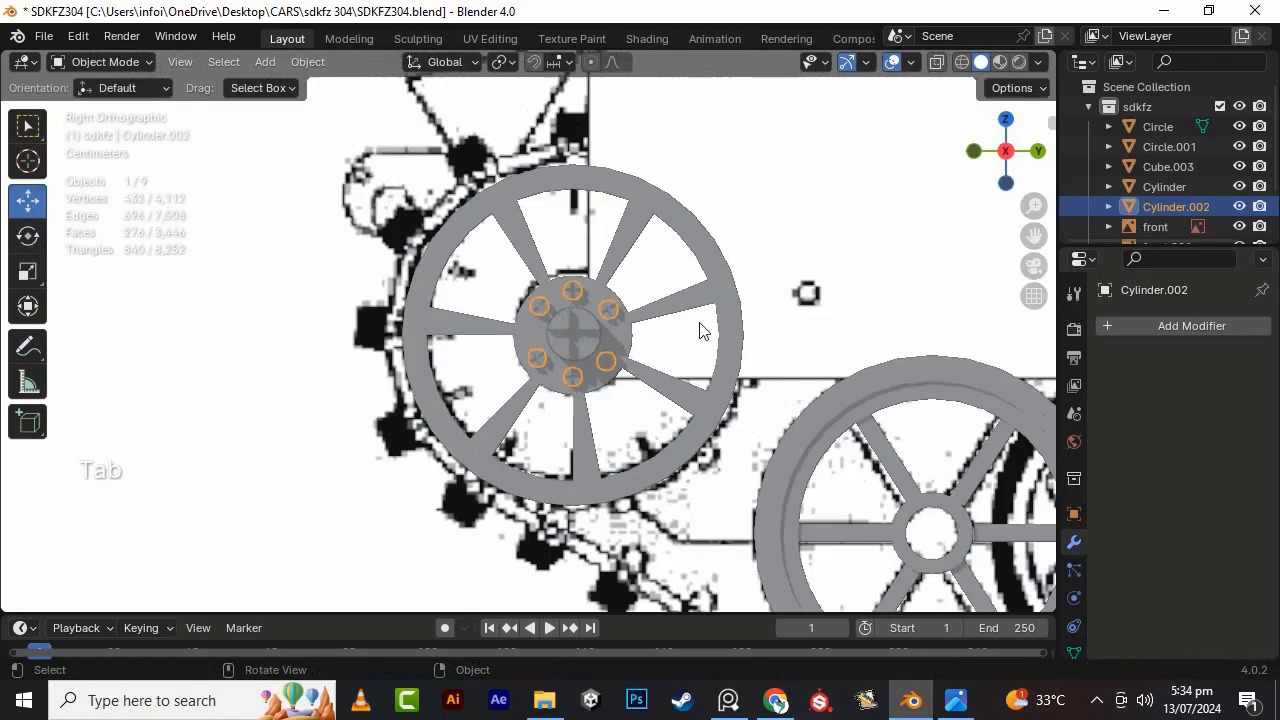
# - Join the ring of small bolts with the large slotted hub bolt and save the file
pyautogui.moveTo(700, 329); pyautogui.dragTo(738, 368, button='middle')
pyautogui.keyDown('shift'); pyautogui.click(648, 383); pyautogui.keyUp('shift')
pyautogui.rightClick(648, 383)
pyautogui.click(650, 348)
pyautogui.hotkey('ctrl', 's')
pyautogui.rightClick(681, 385)
pyautogui.click(673, 318)
pyautogui.scroll(-4, 661, 398)
# - Select eleven evenly spaced faces around the sprocket's outer rim in edit mode
pyautogui.click(706, 310)
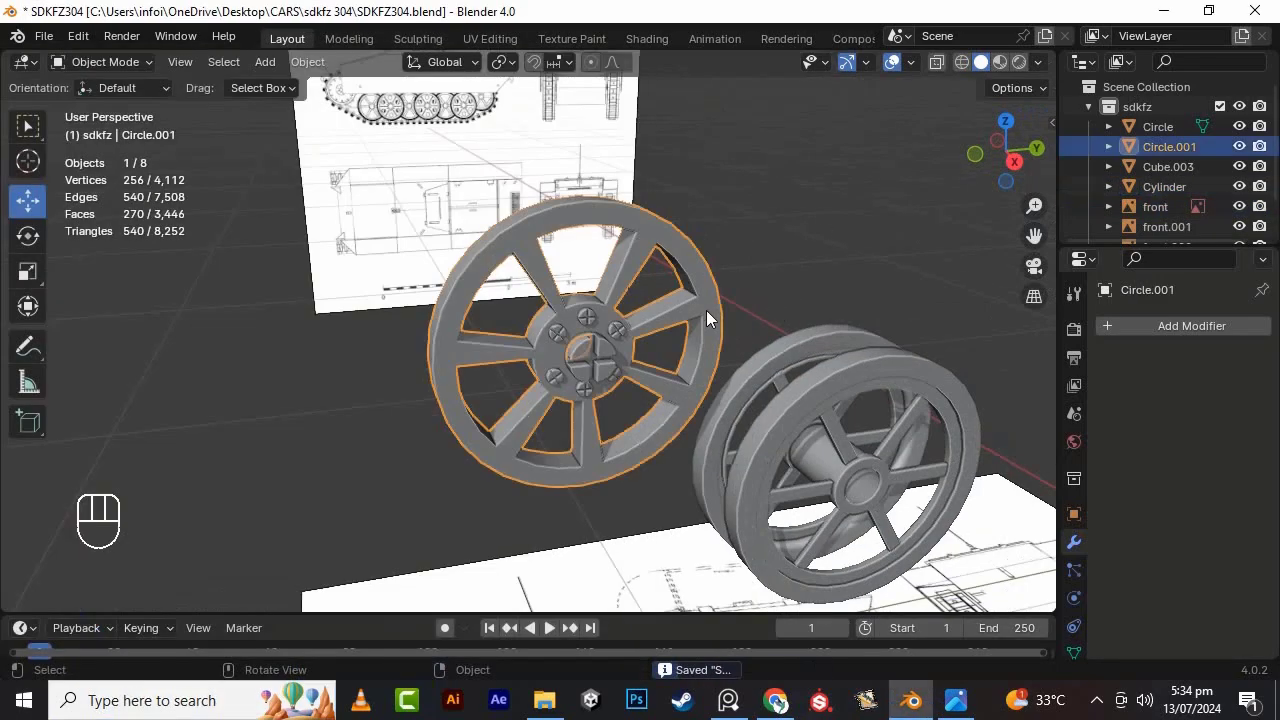
pyautogui.moveTo(706, 310)
pyautogui.keyDown('alt'); pyautogui.mouseDown()
pyautogui.moveTo(802, 320)
pyautogui.moveTo(714, 328)
pyautogui.mouseUp(); pyautogui.keyUp('alt')
pyautogui.click(1096, 700)
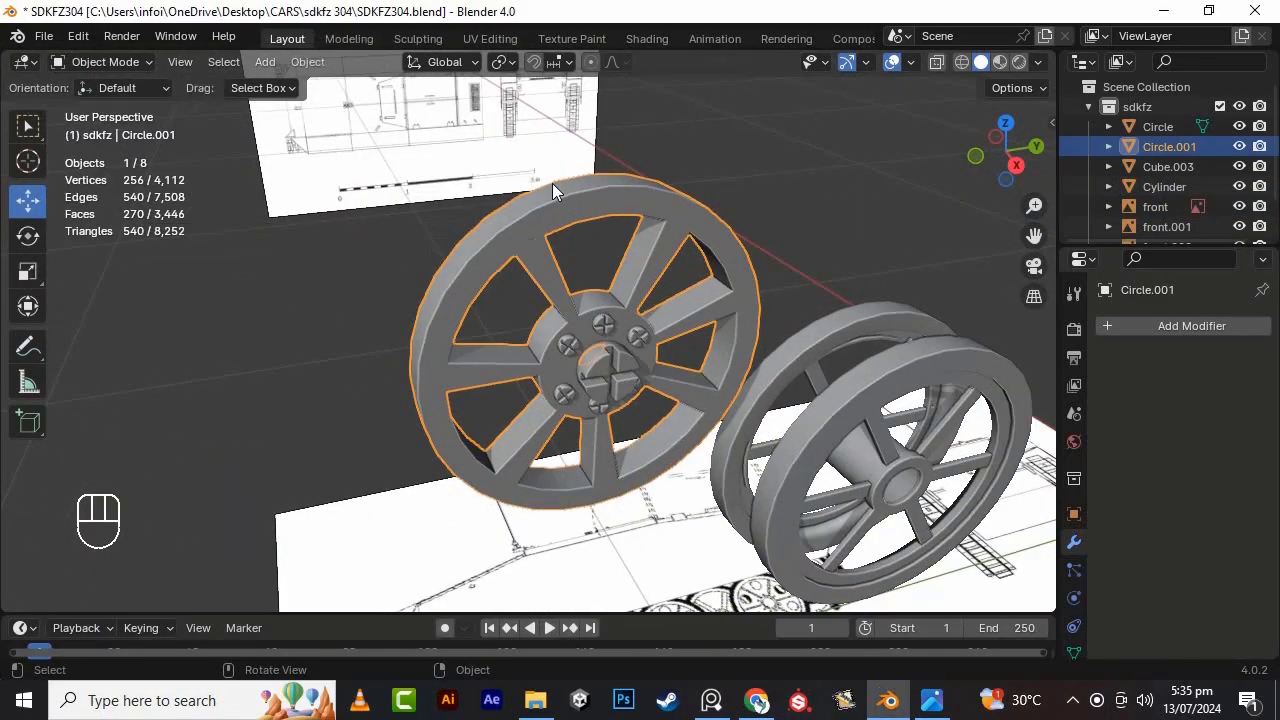
pyautogui.press('Tab')
pyautogui.moveTo(571, 243); pyautogui.dragTo(540, 278, button='middle')
pyautogui.moveTo(545, 488); pyautogui.dragTo(603, 318, button='middle')
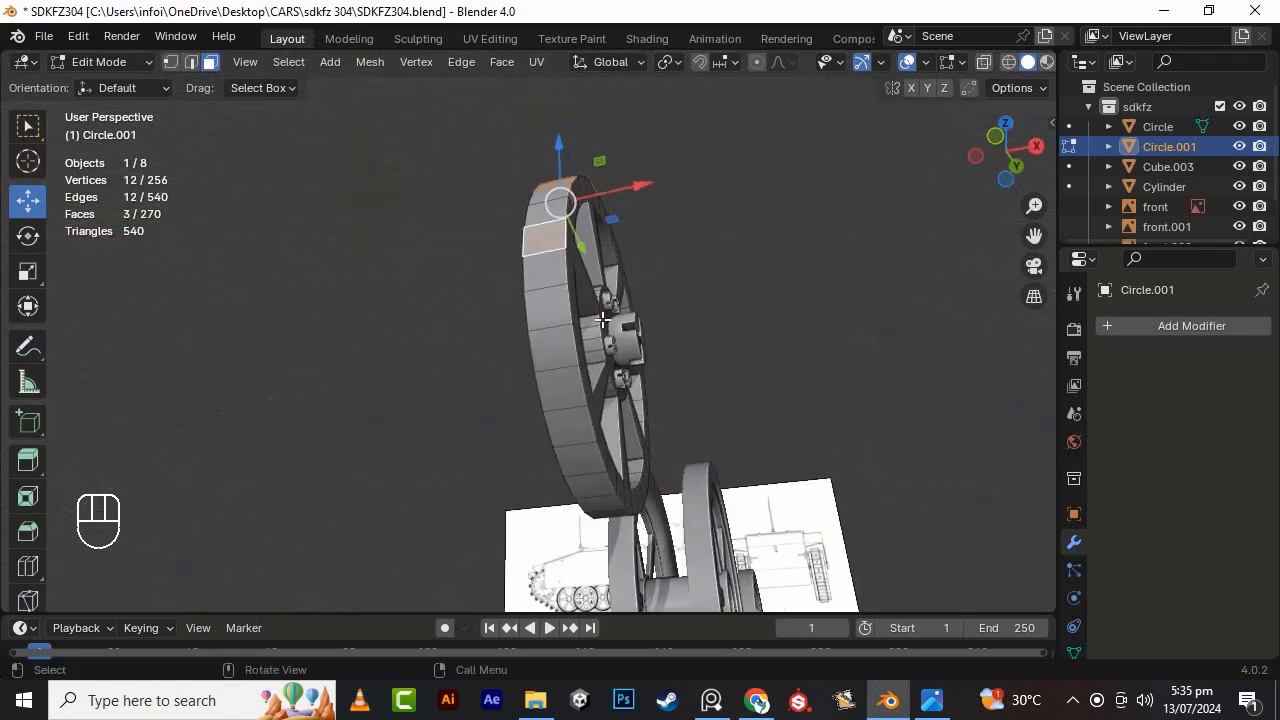
pyautogui.moveTo(596, 494); pyautogui.dragTo(634, 306, button='middle')
pyautogui.keyDown('shift'); pyautogui.click(733, 384); pyautogui.keyUp('shift')
pyautogui.keyDown('alt'); pyautogui.moveTo(731, 383); pyautogui.dragTo(665, 288, button='middle'); pyautogui.keyUp('alt')
pyautogui.keyDown('shift'); pyautogui.click(695, 290); pyautogui.keyUp('shift')
pyautogui.keyDown('shift'); pyautogui.click(693, 424); pyautogui.keyUp('shift')
pyautogui.keyDown('alt'); pyautogui.moveTo(698, 430); pyautogui.dragTo(785, 268, button='middle'); pyautogui.keyUp('alt')
pyautogui.keyDown('shift'); pyautogui.click(683, 347); pyautogui.keyUp('shift')
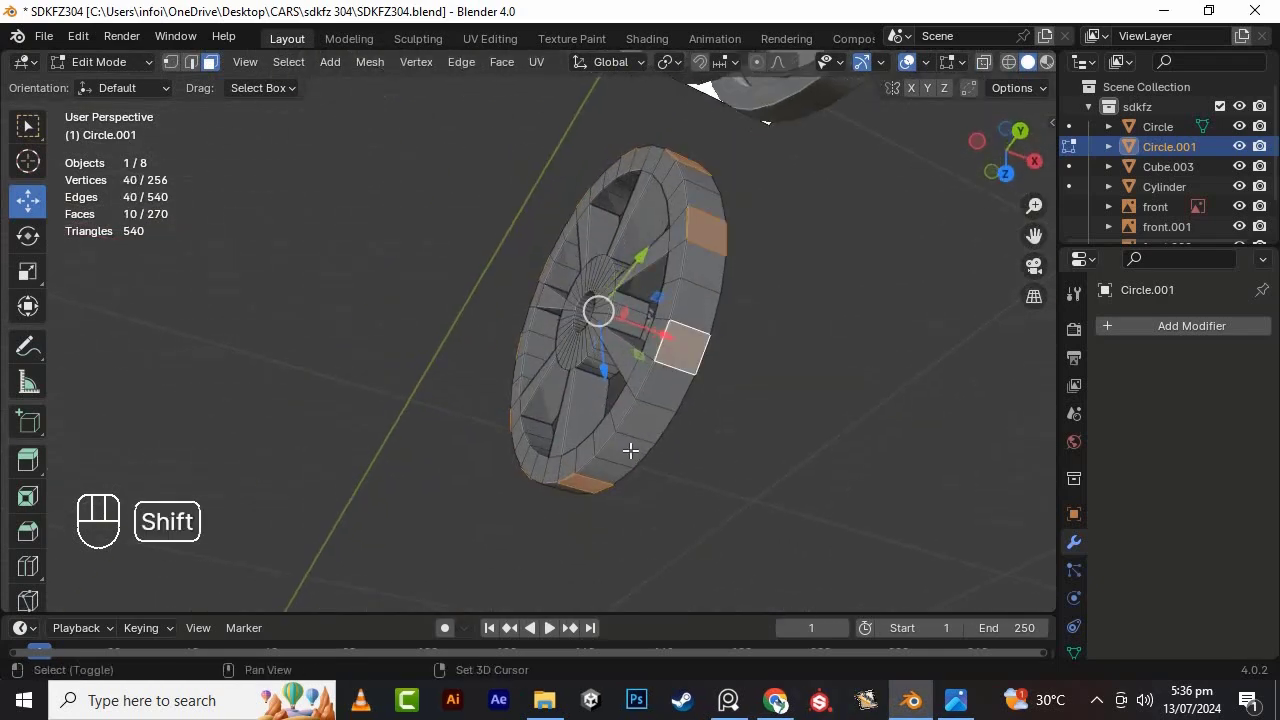
pyautogui.keyDown('alt'); pyautogui.moveTo(631, 449); pyautogui.dragTo(678, 411, button='middle'); pyautogui.keyUp('alt')
pyautogui.keyDown('alt'); pyautogui.moveTo(650, 456); pyautogui.dragTo(591, 345, button='middle'); pyautogui.keyUp('alt')
pyautogui.keyDown('shift'); pyautogui.click(632, 480); pyautogui.keyUp('shift')
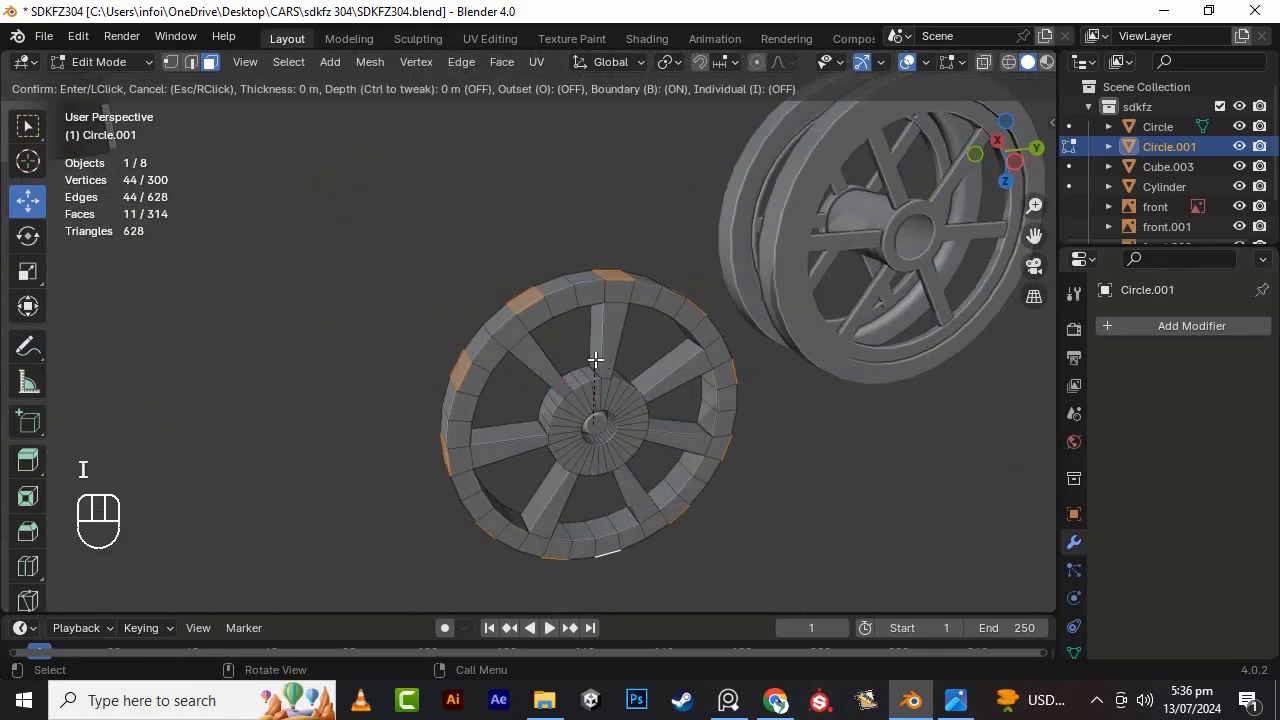
# - Raise the selected rim faces outward into tapered sprocket teeth and save the file
pyautogui.click(489, 301)
pyautogui.scroll(5, 495, 335)
pyautogui.keyDown('alt'); pyautogui.moveTo(455, 303); pyautogui.dragTo(519, 289, button='middle'); pyautogui.keyUp('alt')
pyautogui.moveTo(256, 480)
pyautogui.mouseDown()
pyautogui.moveTo(276, 480)
pyautogui.moveTo(264, 480)
pyautogui.mouseUp()
pyautogui.moveTo(222, 502); pyautogui.dragTo(181, 481)
pyautogui.scroll(-4, 410, 474)
pyautogui.moveTo(410, 474)
pyautogui.keyDown('alt'); pyautogui.mouseDown(button='middle')
pyautogui.moveTo(480, 481)
pyautogui.moveTo(413, 471)
pyautogui.mouseUp(button='middle'); pyautogui.keyUp('alt')
pyautogui.scroll(4, 408, 463)
pyautogui.moveTo(182, 483); pyautogui.dragTo(188, 502)
pyautogui.keyDown('alt'); pyautogui.moveTo(760, 410); pyautogui.dragTo(652, 413, button='middle'); pyautogui.keyUp('alt')
pyautogui.press('Tab')
pyautogui.hotkey('ctrl', 's')
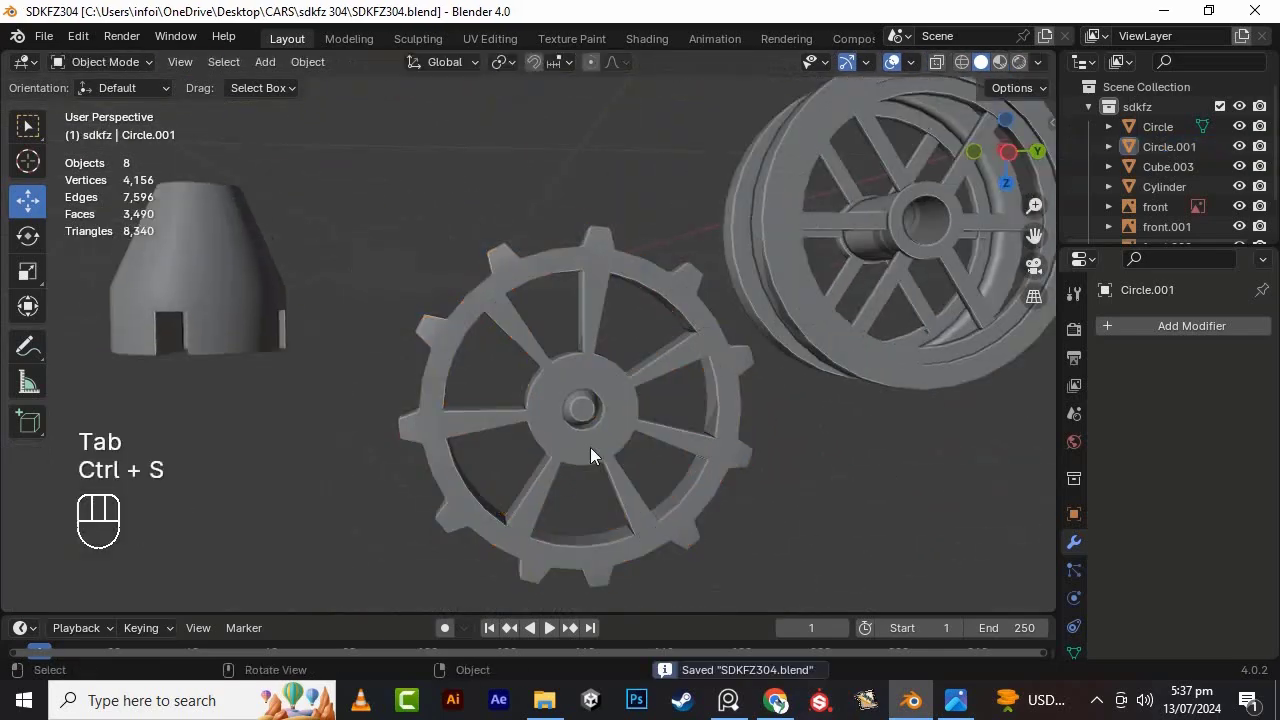
# - Join the hub bolts with the toothed sprocket and apply Shade Auto Smooth to the combined object
pyautogui.keyDown('alt'); pyautogui.moveTo(590, 447); pyautogui.dragTo(706, 404, button='middle'); pyautogui.keyUp('alt')
pyautogui.click(497, 380)
pyautogui.moveTo(590, 385); pyautogui.dragTo(730, 377, button='middle')
pyautogui.hotkey('ctrl', 'j')
pyautogui.rightClick(655, 307)
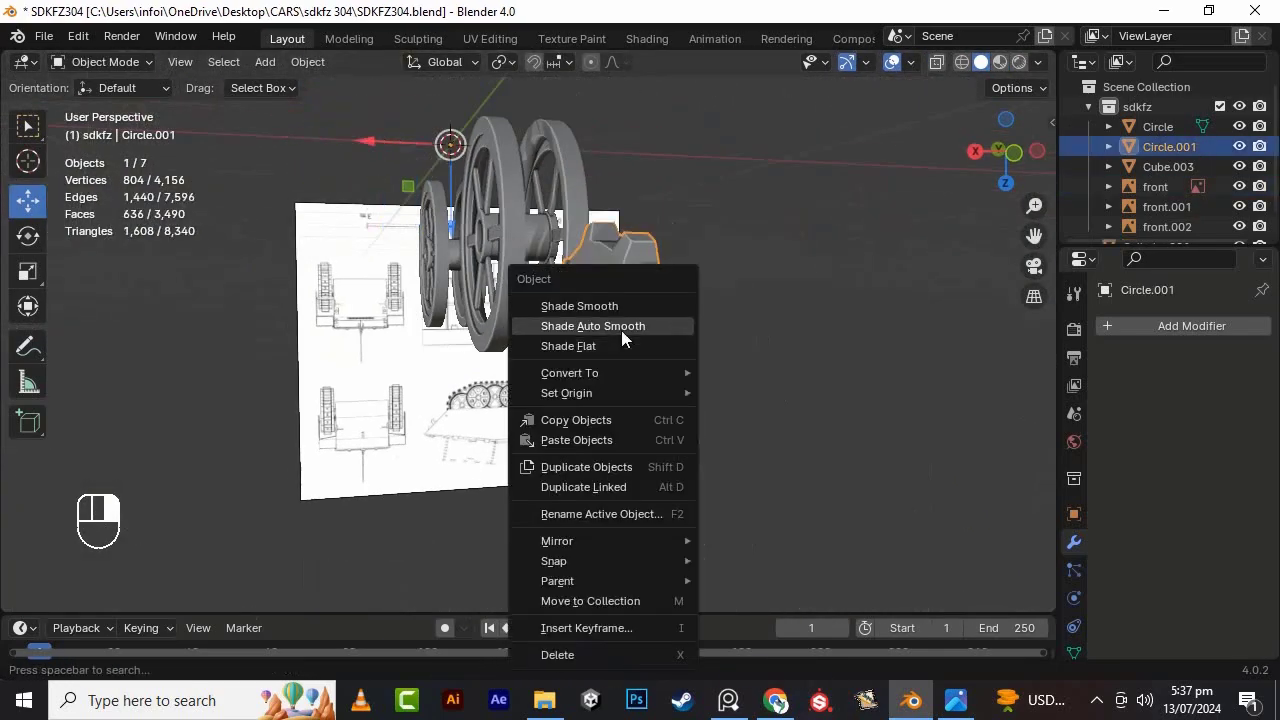
pyautogui.click(621, 330)
# - Move the perforated road wheel -0.49799 m along Y and fine-tune it over its wheel in the side blueprint
pyautogui.keyDown('alt'); pyautogui.moveTo(628, 328); pyautogui.dragTo(804, 376, button='middle'); pyautogui.keyUp('alt')
pyautogui.press('KP_3')
pyautogui.keyDown('shift'); pyautogui.moveTo(630, 268); pyautogui.dragTo(450, 211, button='middle'); pyautogui.keyUp('shift')
pyautogui.click(712, 322)
pyautogui.scroll(-4, 770, 345)
pyautogui.click(850, 364)
pyautogui.press('g')
pyautogui.press('y')
pyautogui.click(696, 370)
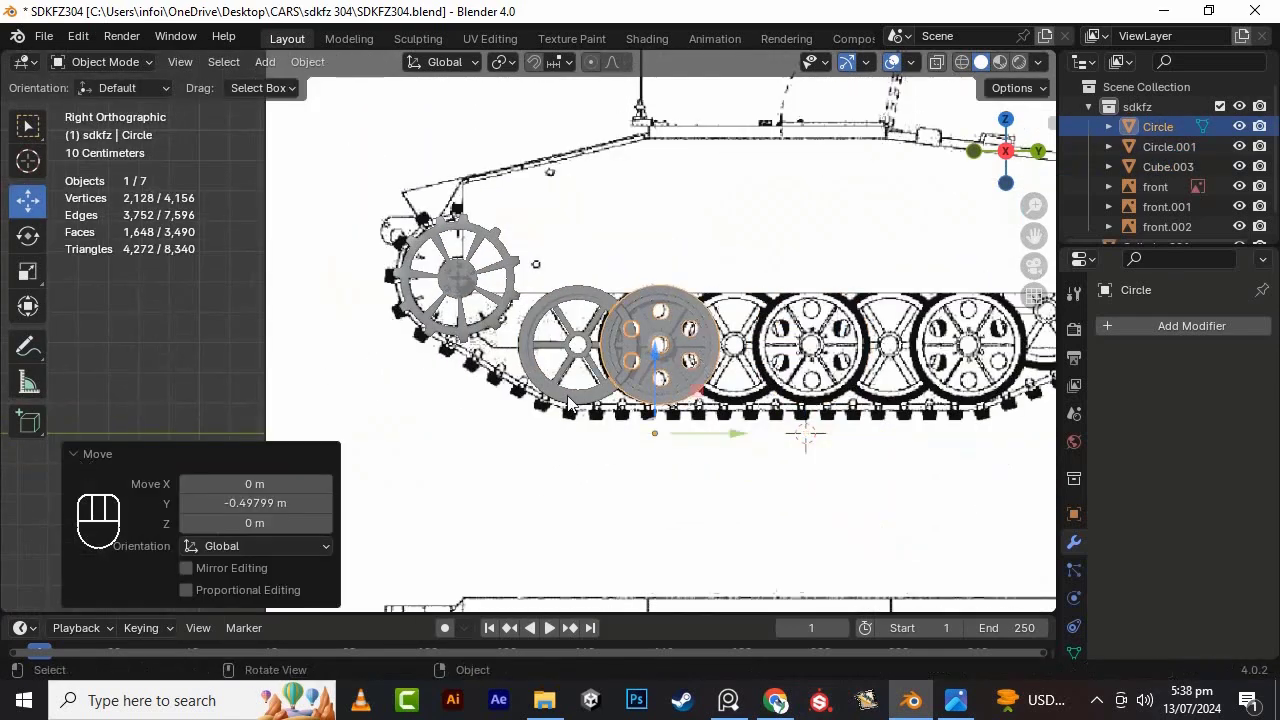
pyautogui.scroll(2, 697, 385)
pyautogui.press('g')
pyautogui.press('y')
pyautogui.click(692, 412)
# - Duplicate the spoked and perforated wheel pair 0.50844 m along Y, and place another copy on the following blueprint wheels
pyautogui.keyDown('shift'); pyautogui.click(534, 364); pyautogui.keyUp('shift')
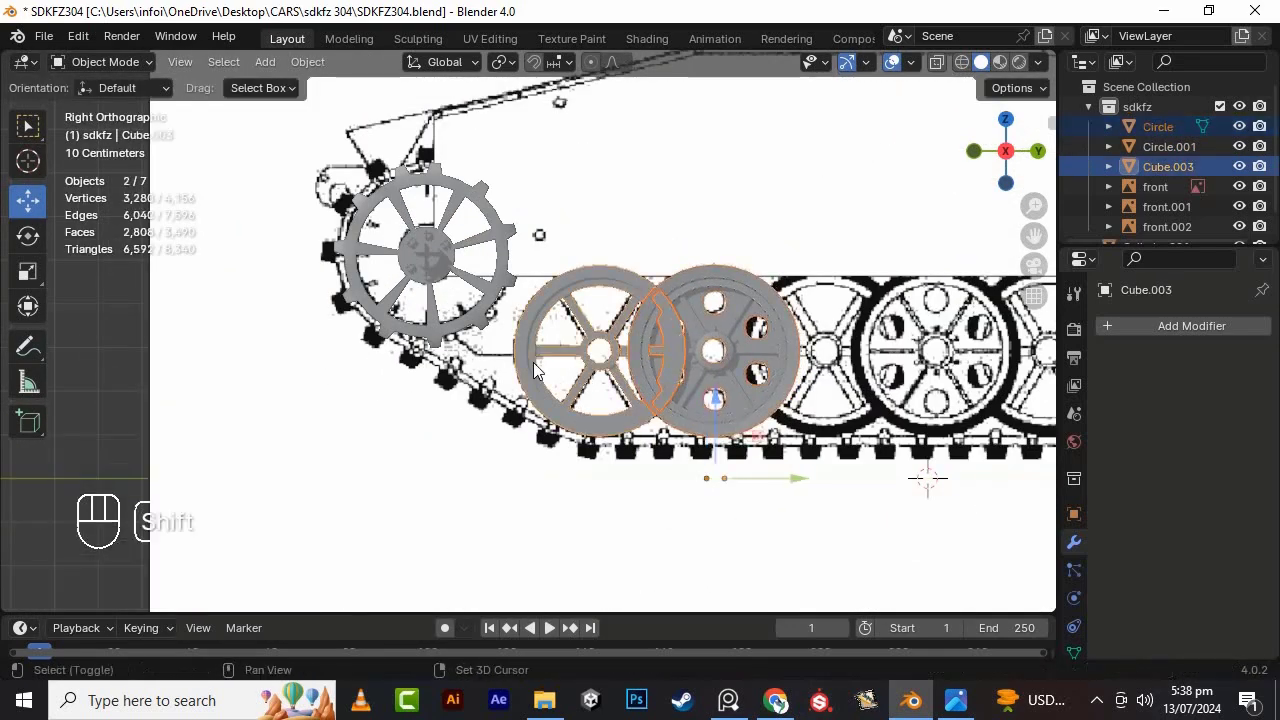
pyautogui.hotkey('shift', 'd')
pyautogui.press('y')
pyautogui.click(757, 366)
pyautogui.keyDown('shift'); pyautogui.moveTo(757, 366); pyautogui.dragTo(436, 358, button='middle'); pyautogui.keyUp('shift')
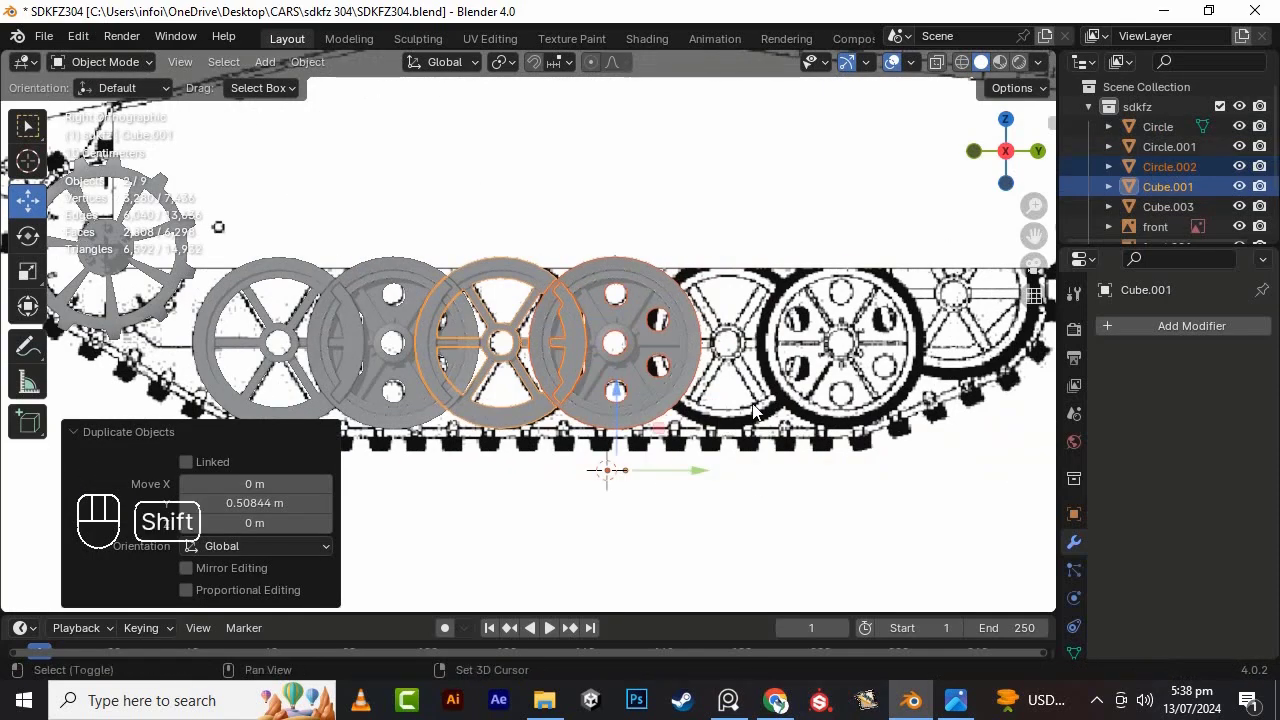
pyautogui.hotkey('shift', 'd')
pyautogui.press('y')
pyautogui.click(982, 431)
# - Duplicate the last spoked wheel 0.53363 m along Y, raise it 0.10993 m onto the rear blueprint wheel, and save
pyautogui.click(756, 415)
pyautogui.hotkey('shift', 'd')
pyautogui.press('y')
pyautogui.click(985, 392)
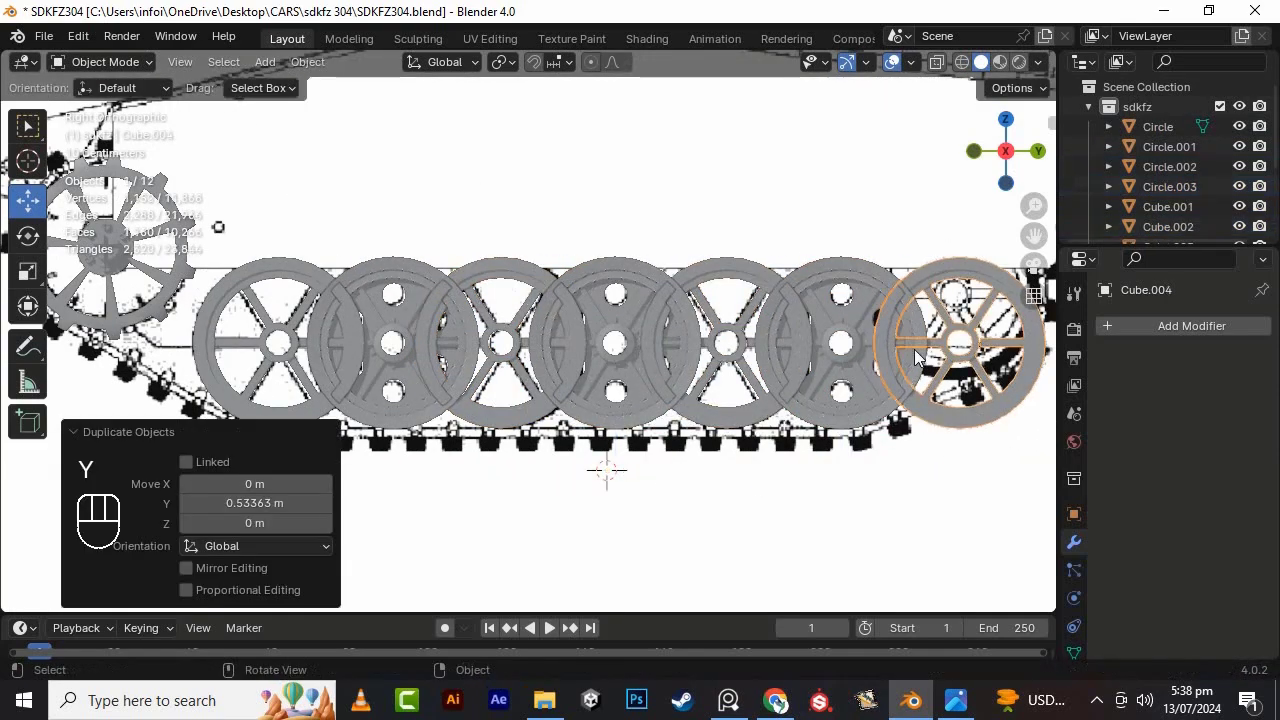
pyautogui.press('g')
pyautogui.press('z')
pyautogui.click(915, 320)
pyautogui.scroll(-3, 843, 390)
pyautogui.hotkey('ctrl', 's')
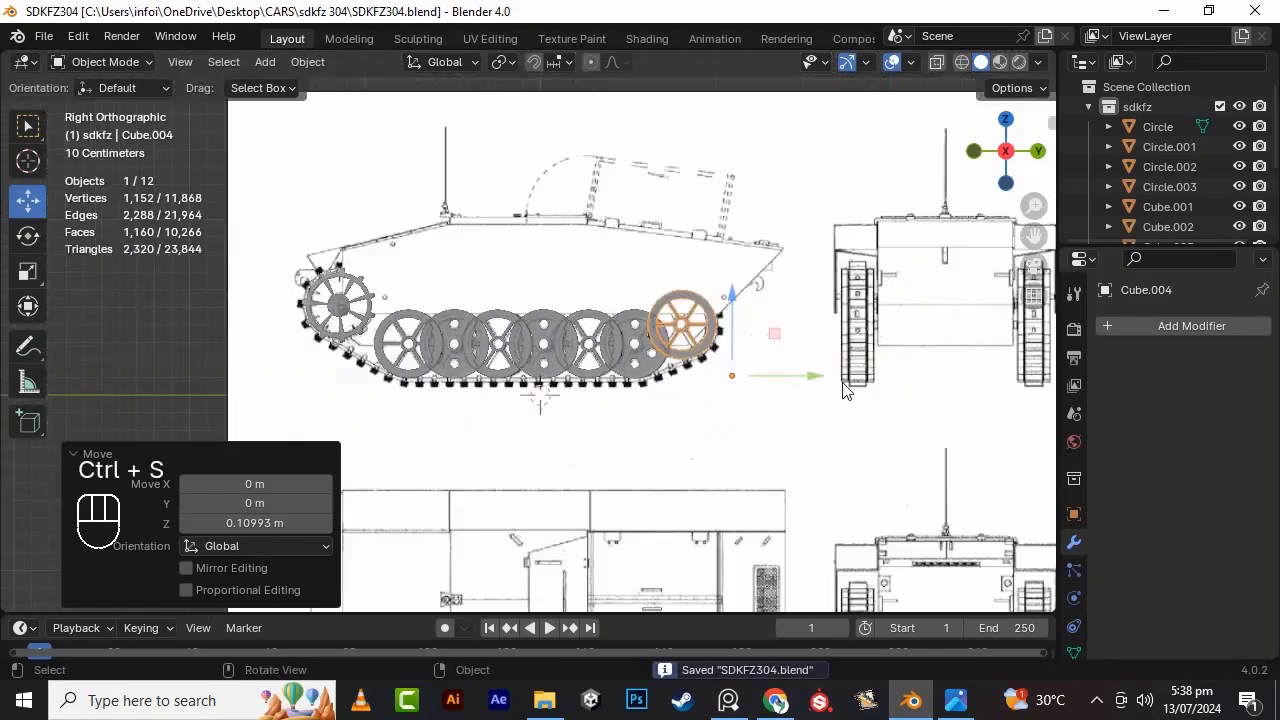
pyautogui.moveTo(843, 390); pyautogui.dragTo(810, 465, button='middle')
pyautogui.keyDown('shift'); pyautogui.moveTo(490, 400); pyautogui.dragTo(514, 306, button='middle'); pyautogui.keyUp('shift')
pyautogui.press('KP_1')
pyautogui.press('KP_3')
pyautogui.scroll(6, 517, 280)
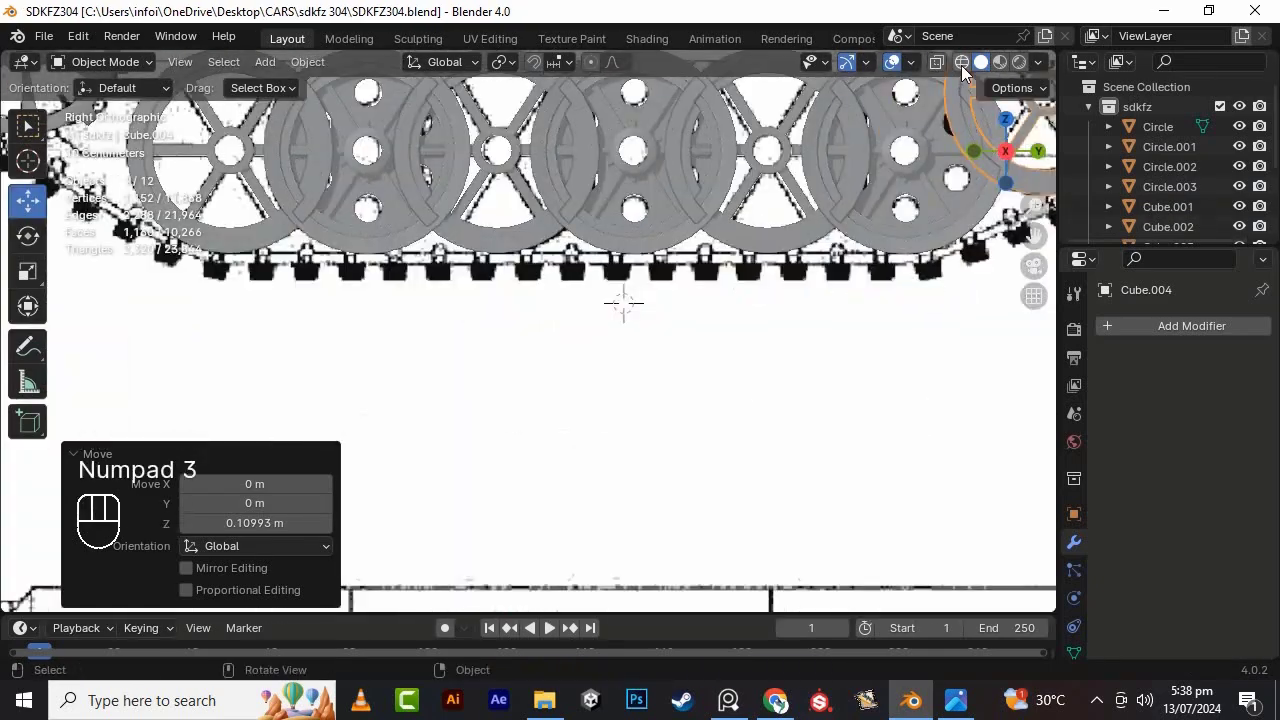
pyautogui.click(962, 66)
pyautogui.moveTo(1034, 236)
pyautogui.mouseDown()
pyautogui.moveTo(1121, 347)
pyautogui.moveTo(1053, 264)
pyautogui.mouseUp()
pyautogui.click(981, 63)
pyautogui.moveTo(382, 108); pyautogui.dragTo(457, 183, button='middle')
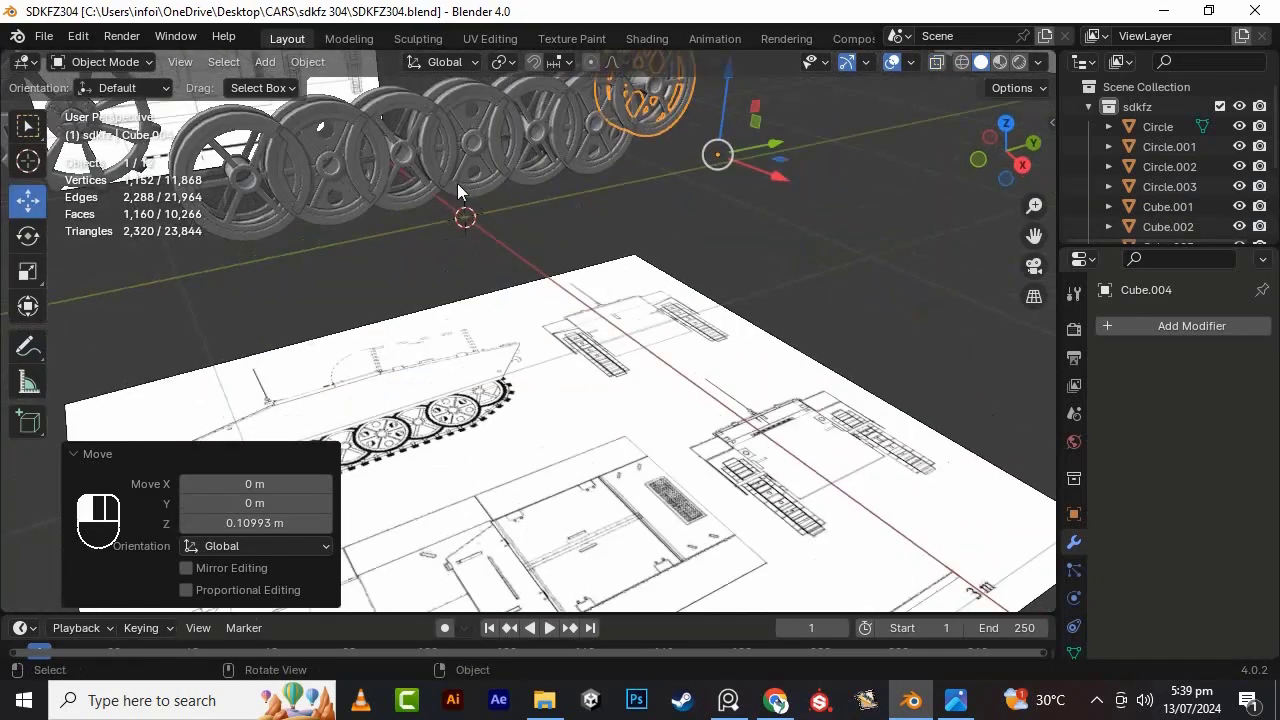
# - Select the three perforated road wheels and shift them along X so they interleave with the spoked wheels
pyautogui.click(457, 183)
pyautogui.keyDown('alt'); pyautogui.keyDown('shift'); pyautogui.moveTo(457, 183); pyautogui.dragTo(651, 423); pyautogui.keyUp('shift'); pyautogui.keyUp('alt')
pyautogui.scroll(4, 651, 423)
pyautogui.click(757, 370)
pyautogui.keyDown('alt'); pyautogui.moveTo(757, 370); pyautogui.dragTo(888, 338); pyautogui.keyUp('alt')
pyautogui.keyDown('alt'); pyautogui.keyDown('shift'); pyautogui.moveTo(1000, 270); pyautogui.dragTo(816, 206); pyautogui.keyUp('shift'); pyautogui.keyUp('alt')
pyautogui.scroll(-1, 812, 214)
pyautogui.keyDown('shift'); pyautogui.click(757, 254); pyautogui.keyUp('shift')
pyautogui.keyDown('shift'); pyautogui.click(888, 278); pyautogui.keyUp('shift')
pyautogui.scroll(-2, 888, 277)
pyautogui.moveTo(888, 277)
pyautogui.keyDown('alt'); pyautogui.mouseDown()
pyautogui.moveTo(786, 256)
pyautogui.moveTo(987, 365)
pyautogui.moveTo(893, 300)
pyautogui.mouseUp(); pyautogui.keyUp('alt')
pyautogui.scroll(2, 543, 334)
pyautogui.moveTo(510, 311); pyautogui.dragTo(543, 377)
pyautogui.scroll(-3, 530, 315)
# - Move the front sprocket 0.017495 m along X in the front view to line it up between the road wheels
pyautogui.click(400, 355)
pyautogui.press('KP_1')
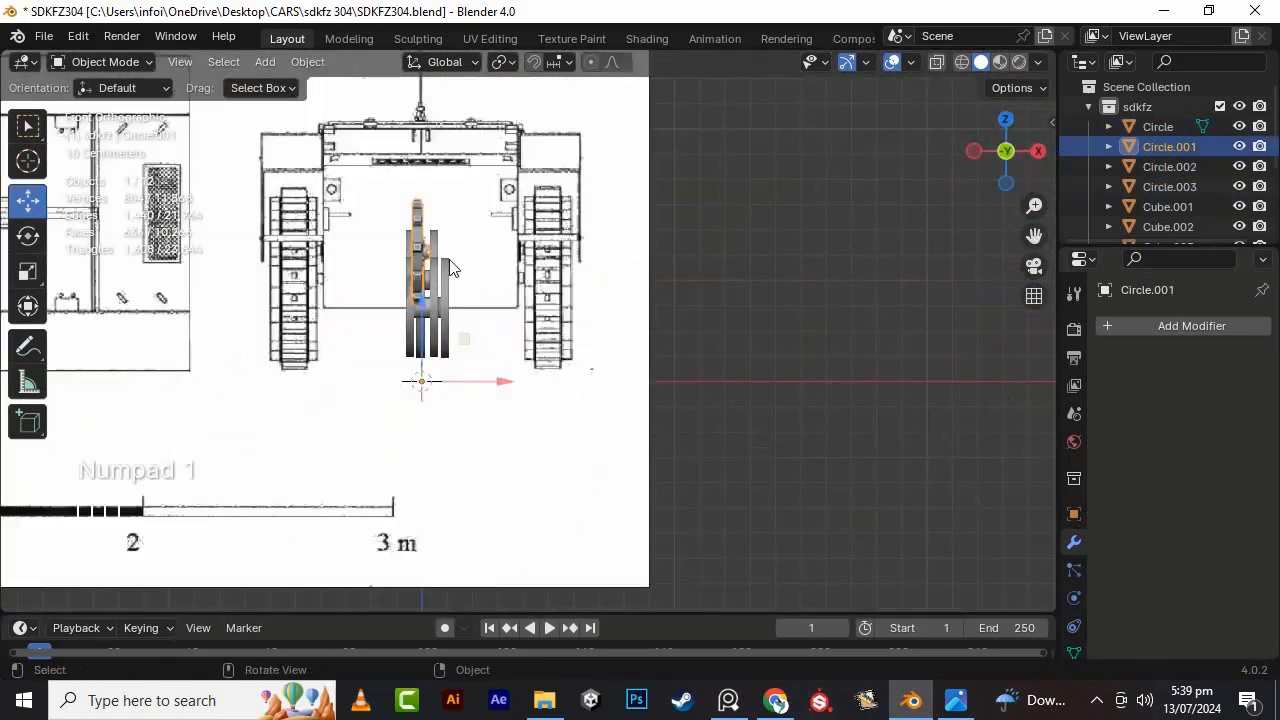
pyautogui.scroll(4, 450, 268)
pyautogui.moveTo(528, 474); pyautogui.dragTo(540, 471)
pyautogui.scroll(-6, 536, 400)
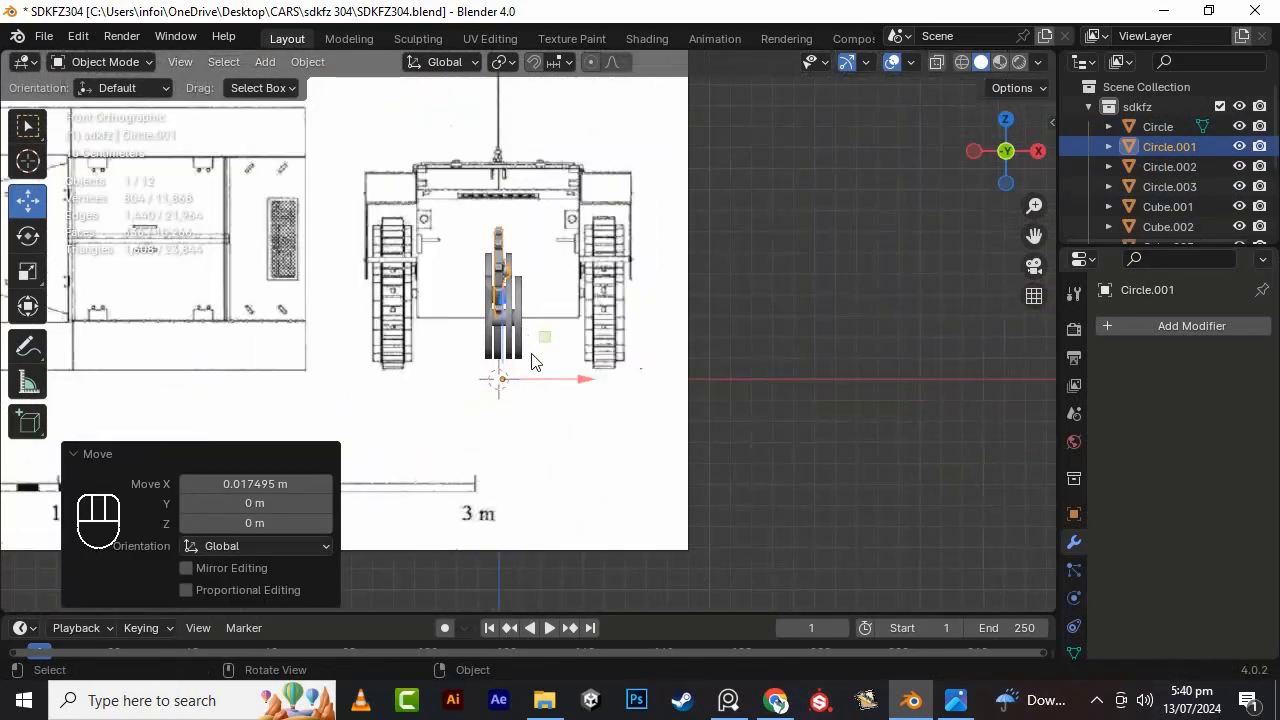
# - Select all road wheels and the sprocket, move them along X onto the front blueprint's track, and save the file
pyautogui.keyDown('alt'); pyautogui.moveTo(534, 363); pyautogui.dragTo(146, 355); pyautogui.keyUp('alt')
pyautogui.scroll(2, 146, 355)
pyautogui.moveTo(420, 180); pyautogui.dragTo(760, 510)
pyautogui.keyDown('alt'); pyautogui.moveTo(760, 510); pyautogui.dragTo(866, 345); pyautogui.keyUp('alt')
pyautogui.press('KP_1')
pyautogui.moveTo(597, 396); pyautogui.dragTo(952, 350)
pyautogui.hotkey('ctrl', 's')
pyautogui.hotkey('ctrl', 's')
pyautogui.hotkey('ctrl', 's')
pyautogui.hotkey('ctrl', 's')
pyautogui.hotkey('ctrl', 's')
pyautogui.hotkey('ctrl', 's')
pyautogui.hotkey('ctrl', 's')
# - Apply the object transforms of the selected road wheels and sprocket
pyautogui.moveTo(745, 190); pyautogui.dragTo(300, 385)
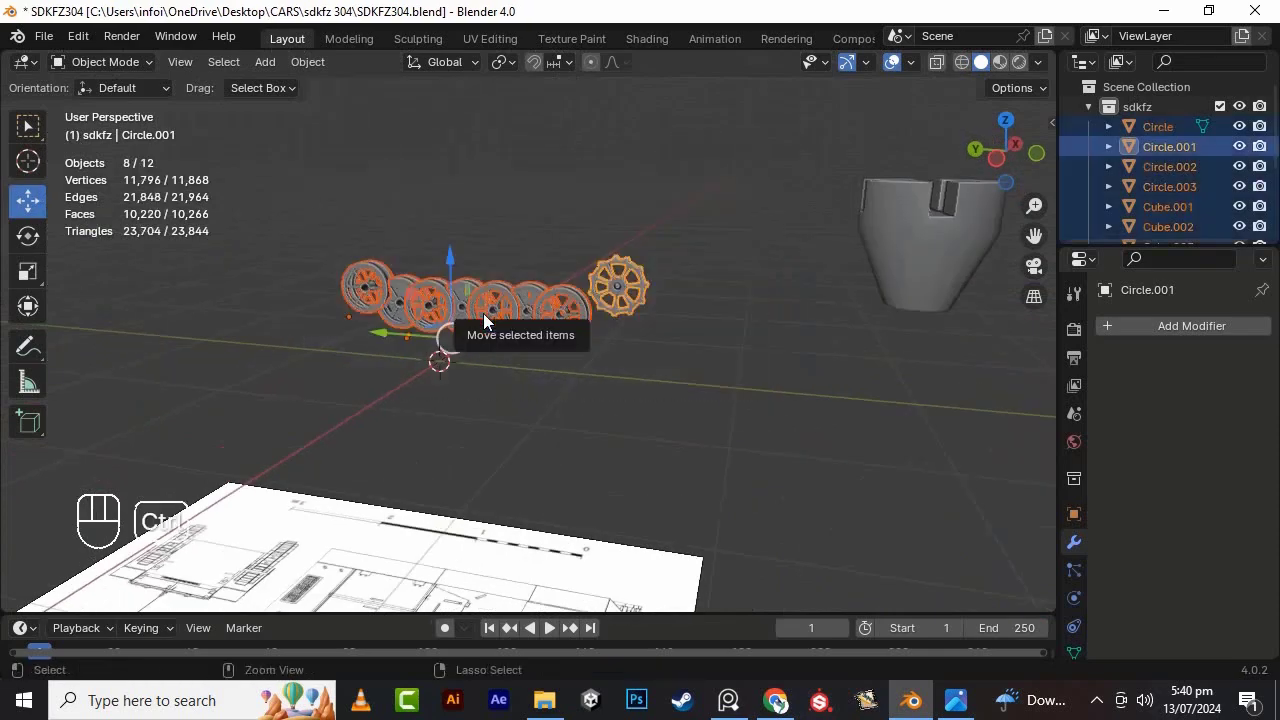
pyautogui.hotkey('ctrl', 'a')
pyautogui.click(483, 313)
# - Add a Mirror modifier on the X axis to the front sprocket and apply it
pyautogui.scroll(-3, 681, 291)
pyautogui.keyDown('alt'); pyautogui.moveTo(681, 291); pyautogui.dragTo(612, 340); pyautogui.keyUp('alt')
pyautogui.click(623, 310)
pyautogui.click(1136, 326)
pyautogui.write('m')
pyautogui.click(940, 363)
pyautogui.press('KP_1')
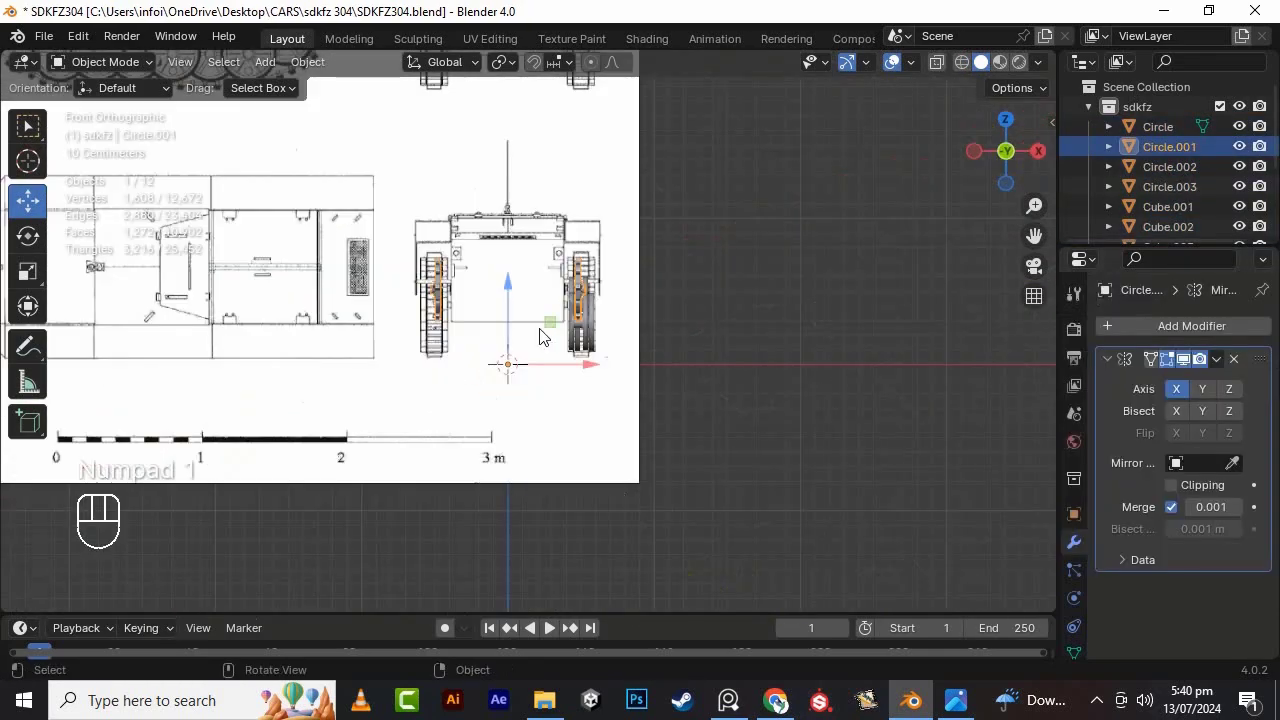
pyautogui.scroll(4, 400, 276)
pyautogui.scroll(-3, 400, 276)
pyautogui.click(1217, 363)
pyautogui.click(1136, 384)
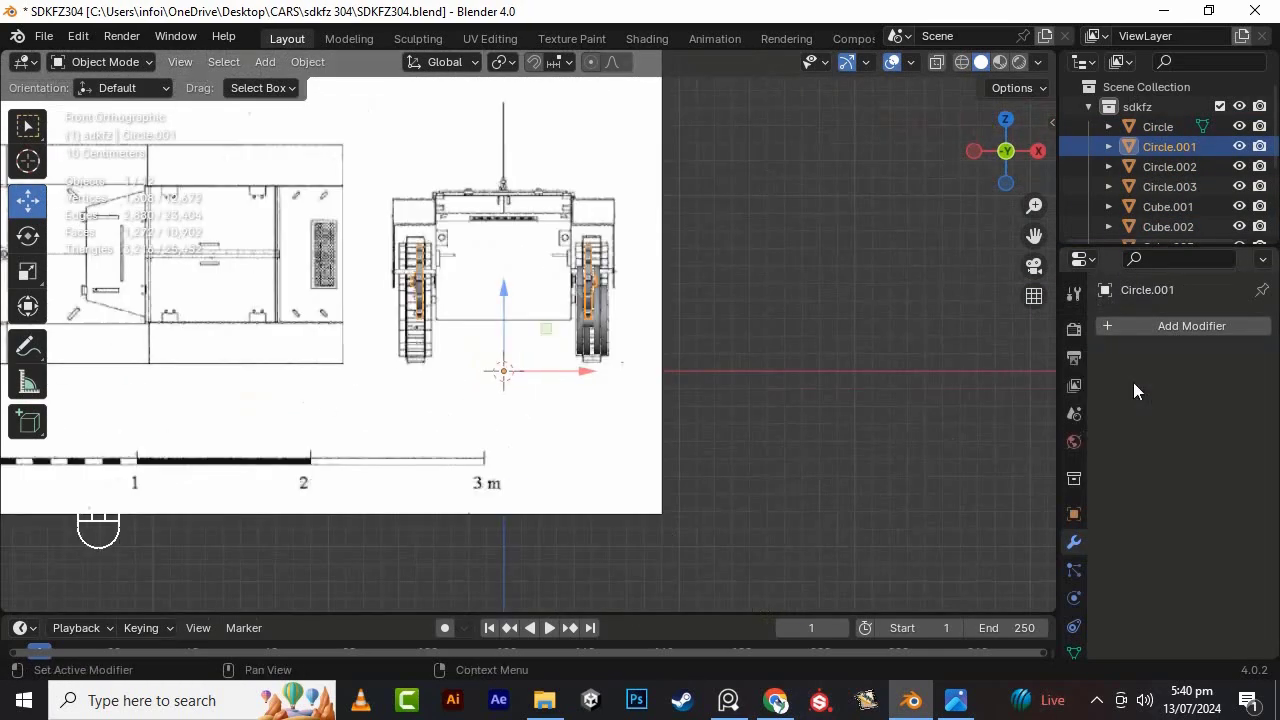
# - Select all geometry of the sprocket on the road wheels' side in edit mode
pyautogui.keyDown('alt'); pyautogui.moveTo(318, 335); pyautogui.dragTo(432, 360); pyautogui.keyUp('alt')
pyautogui.scroll(5, 602, 388)
pyautogui.scroll(-5, 602, 395)
pyautogui.press('Tab')
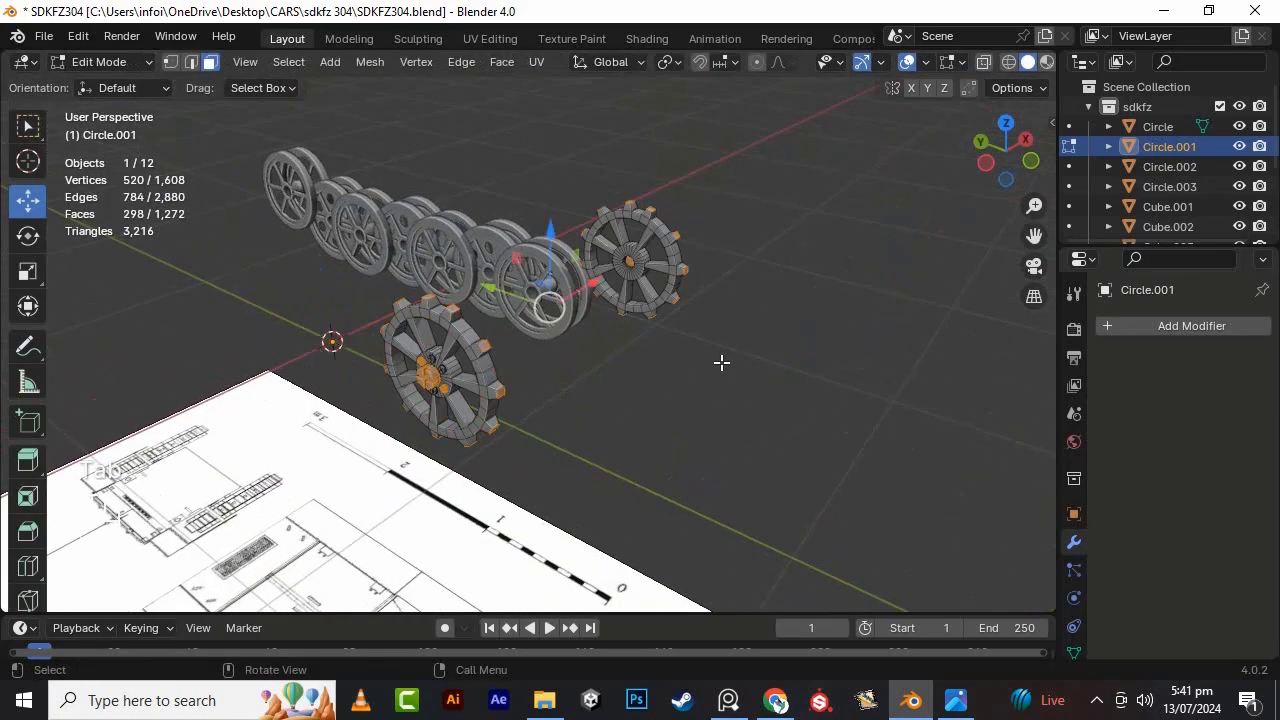
pyautogui.moveTo(800, 477); pyautogui.dragTo(547, 141)
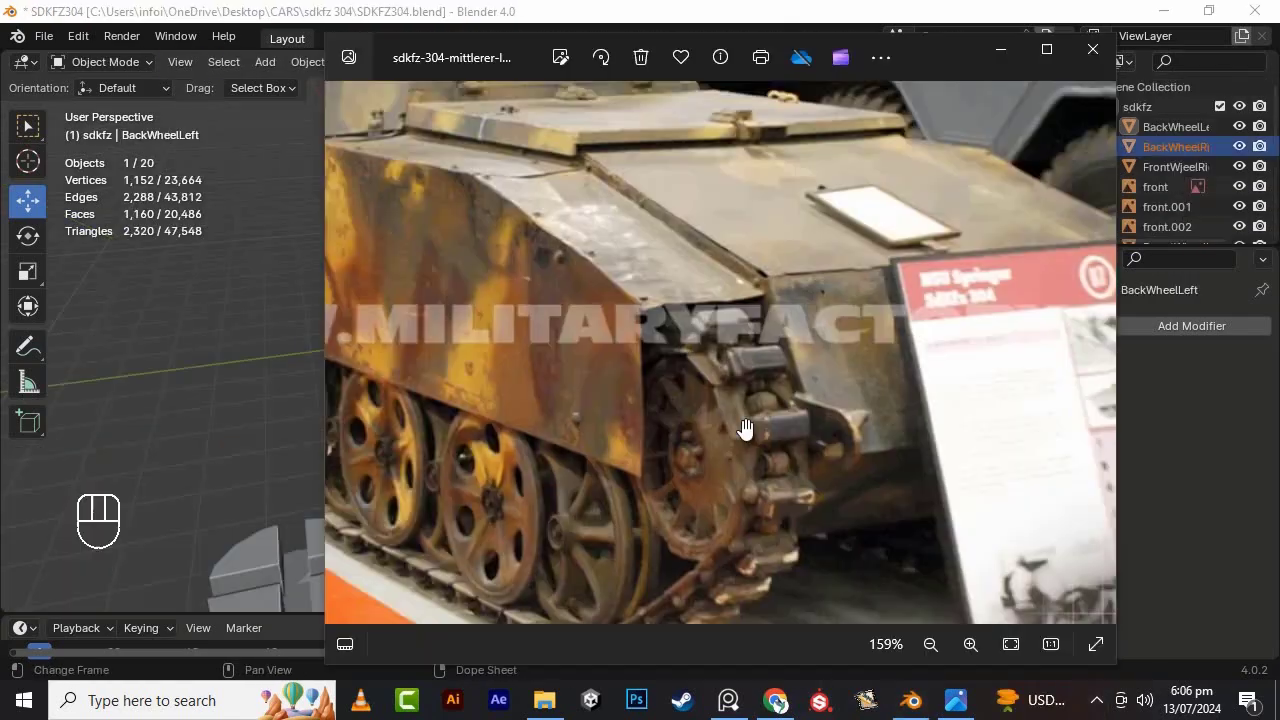
# - Examine the track links around the front sprocket in the reference photo, compare them with the modelled wheels, and save
pyautogui.scroll(3, 843, 471)
pyautogui.scroll(-2, 846, 523)
pyautogui.hotkey('alt', 'Tab')
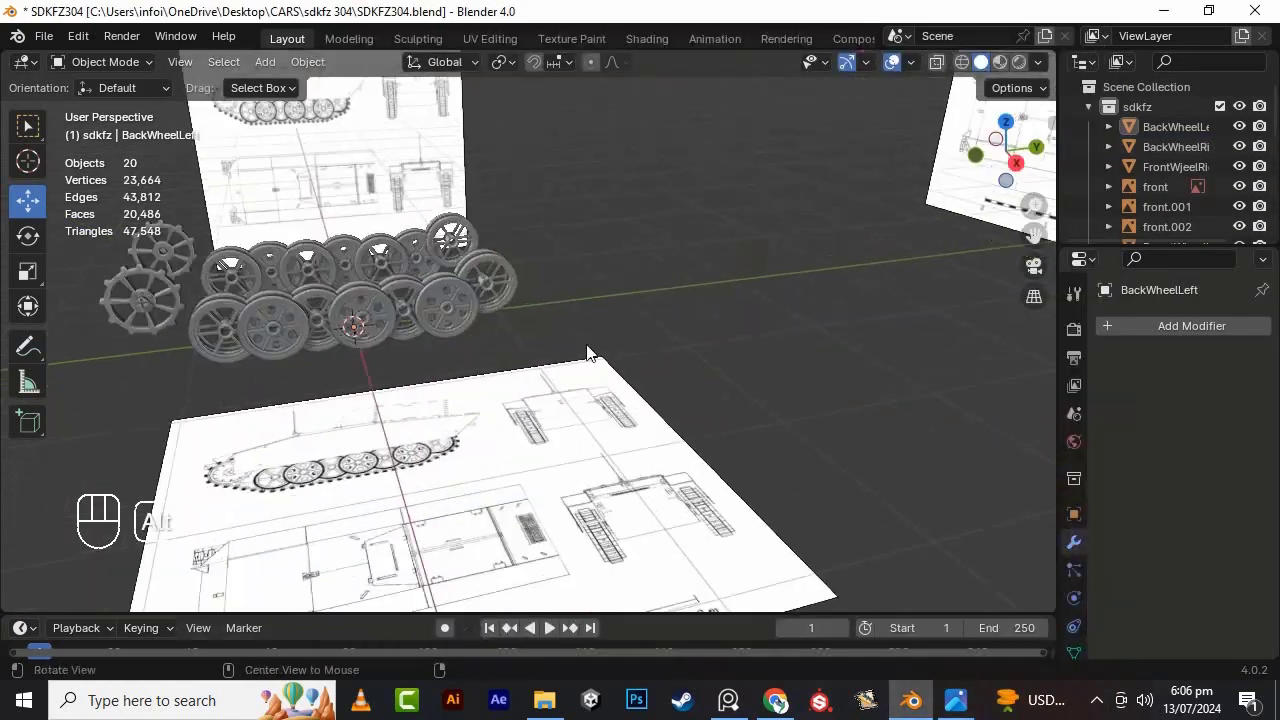
pyautogui.press('KP_1')
pyautogui.scroll(4, 470, 340)
pyautogui.keyDown('alt'); pyautogui.moveTo(717, 339); pyautogui.dragTo(650, 430); pyautogui.keyUp('alt')
pyautogui.scroll(2, 623, 424)
pyautogui.hotkey('ctrl', 's')
pyautogui.scroll(-4, 623, 424)
pyautogui.scroll(-2, 660, 440)
pyautogui.hotkey('alt', 'Tab')
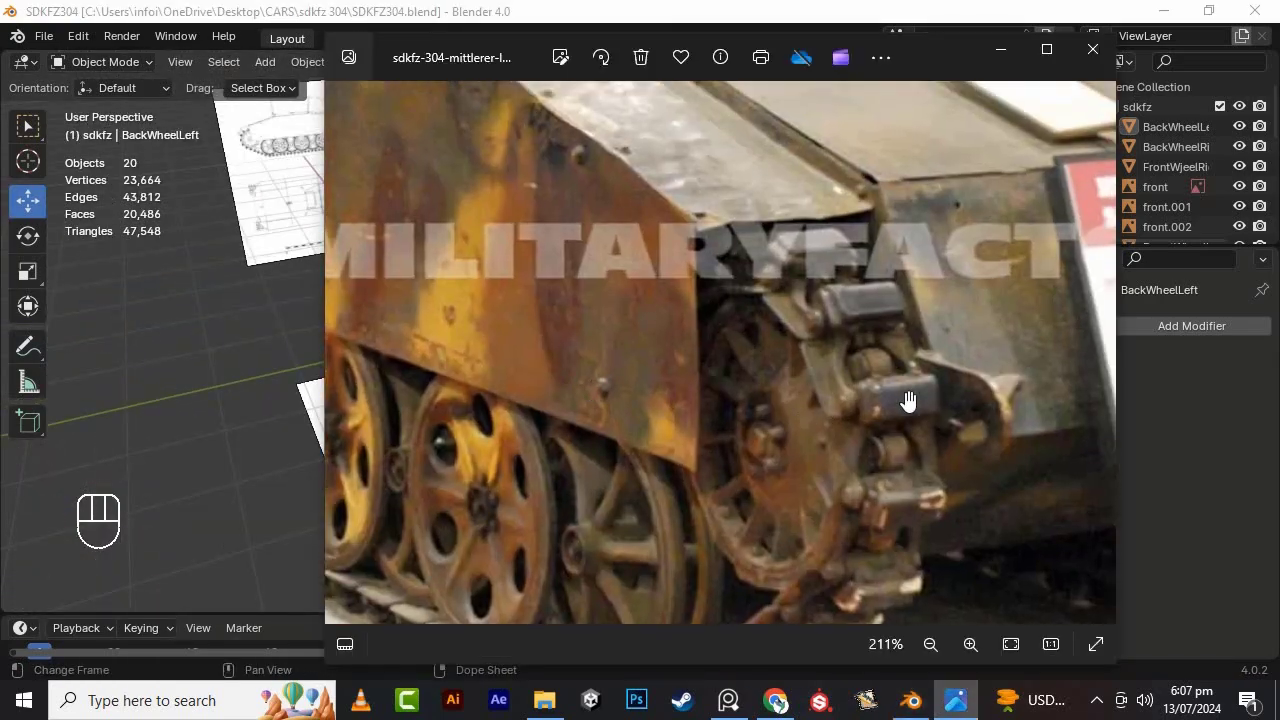
# - Add a cube in front view, scale it down, and move it along X to the track
pyautogui.click(910, 700)
pyautogui.hotkey('shift', 'a')
pyautogui.moveTo(771, 280)
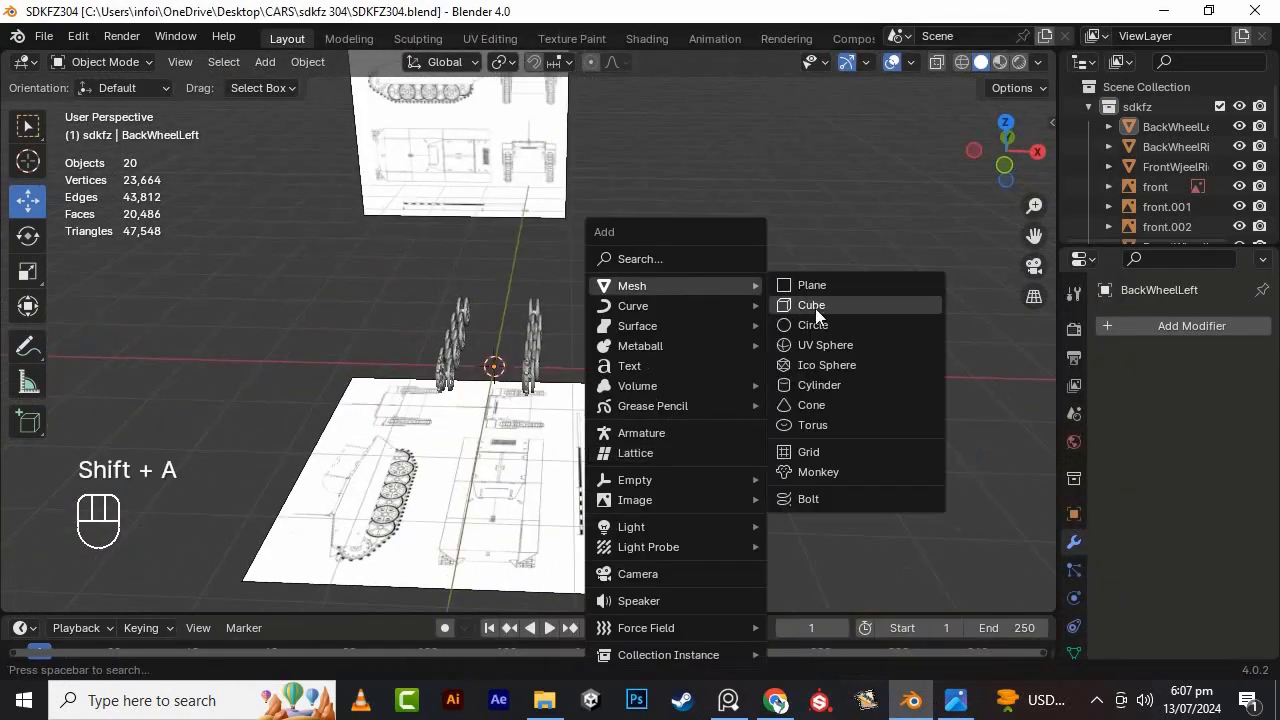
pyautogui.click(815, 305)
pyautogui.press('KP_1')
pyautogui.scroll(4, 702, 342)
pyautogui.press('s')
pyautogui.click(656, 354)
pyautogui.moveTo(527, 327); pyautogui.dragTo(638, 327)
# - Shrink the cube's geometry in edit mode and raise it about 0.449 m to the height of the wheels
pyautogui.click(937, 62)
pyautogui.press('Tab')
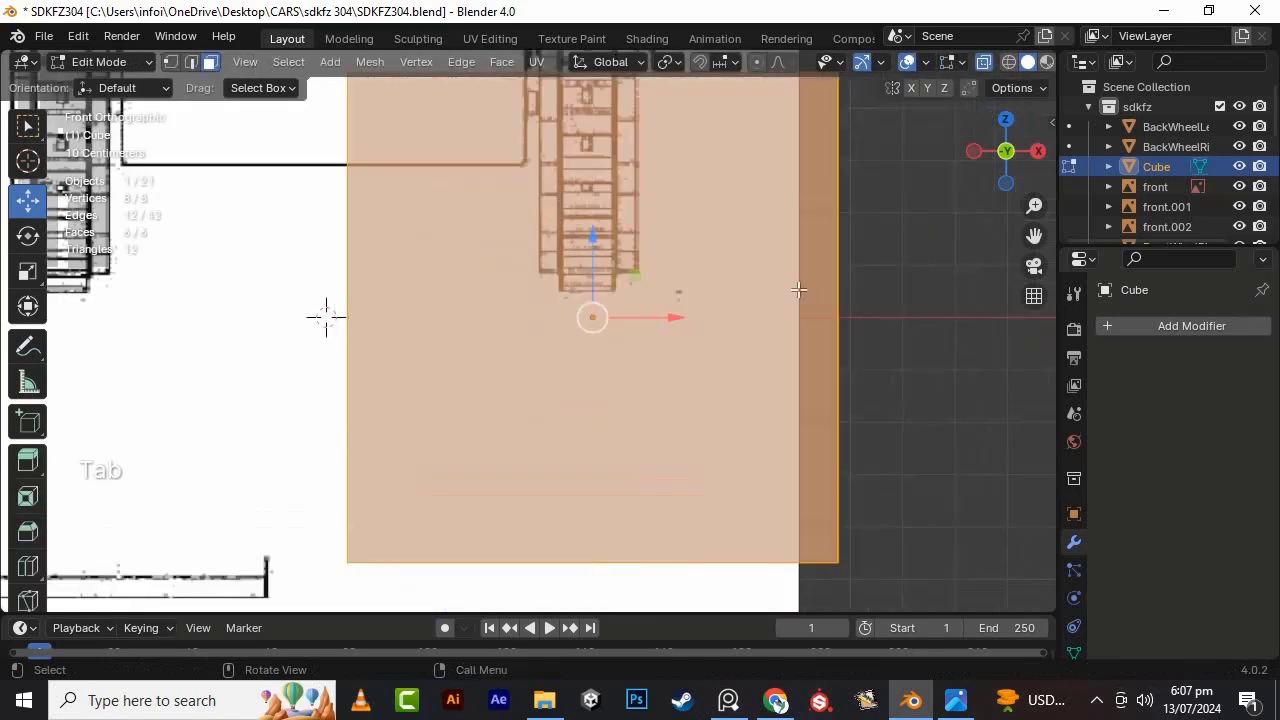
pyautogui.press('s')
pyautogui.click(665, 300)
pyautogui.keyDown('shift'); pyautogui.moveTo(665, 300); pyautogui.dragTo(669, 399, button='middle'); pyautogui.keyUp('shift')
pyautogui.click(984, 62)
pyautogui.moveTo(597, 334); pyautogui.dragTo(597, 98)
pyautogui.keyDown('shift'); pyautogui.moveTo(669, 163); pyautogui.dragTo(794, 221, button='middle'); pyautogui.keyUp('shift')
pyautogui.scroll(3, 794, 221)
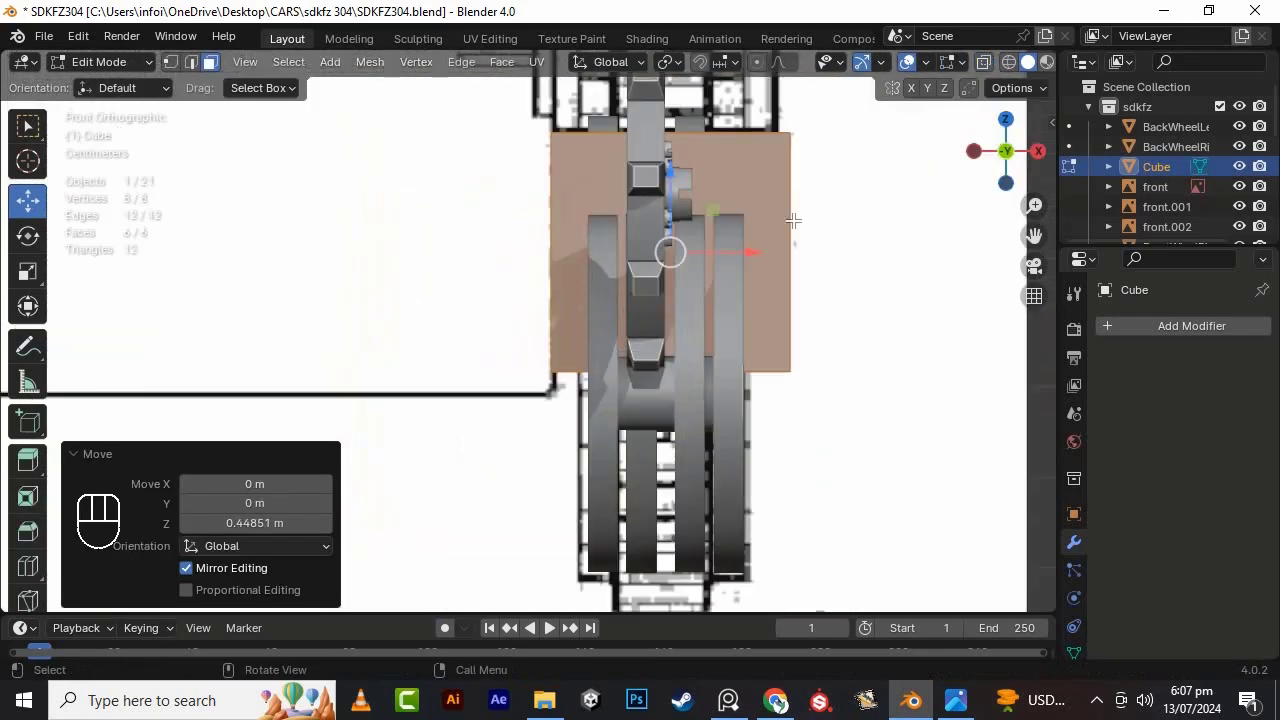
# - Flatten the block along Z and narrow it along X to the track width, comparing it with the reference photo
pyautogui.press('s')
pyautogui.press('z')
pyautogui.click(846, 263)
pyautogui.press('s')
pyautogui.press('x')
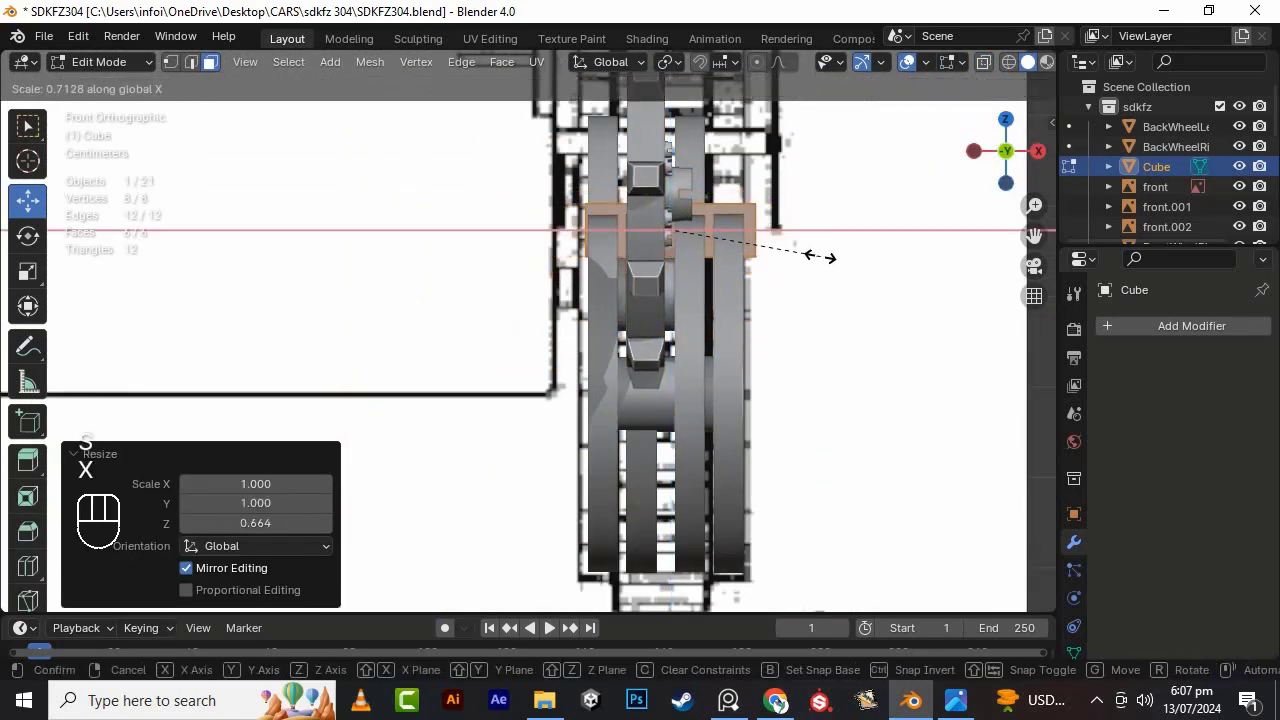
pyautogui.click(955, 701)
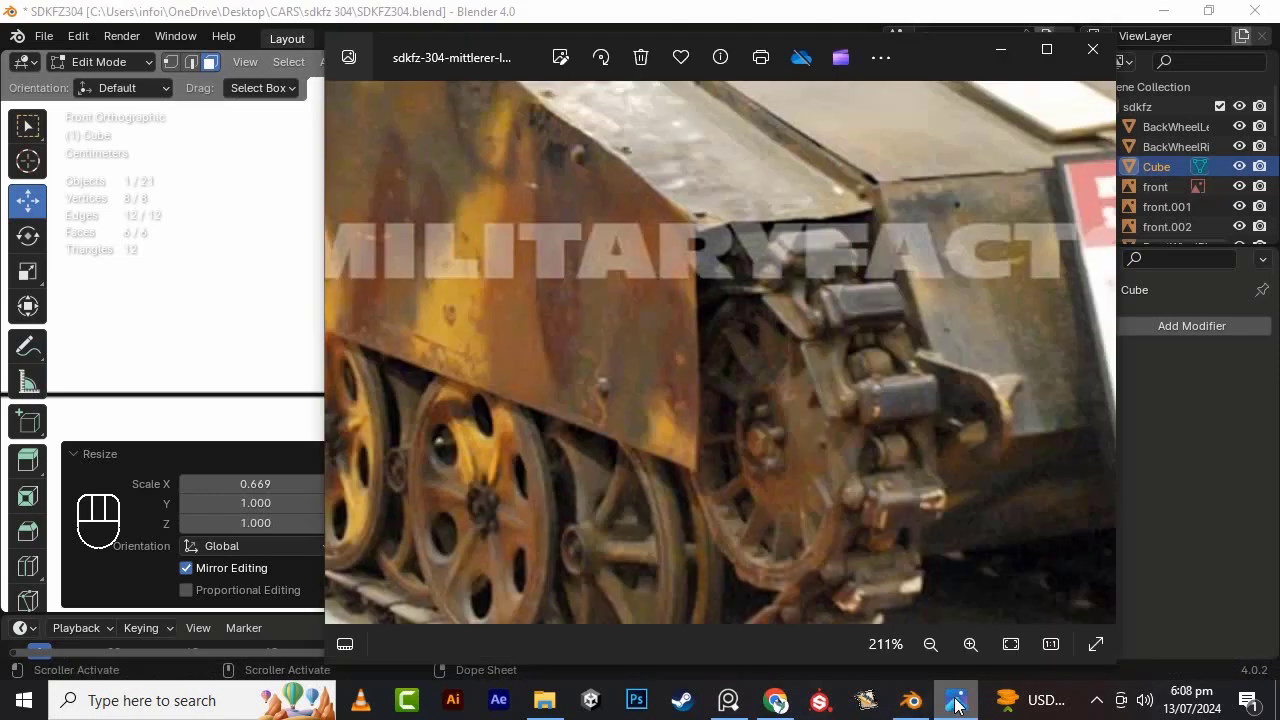
pyautogui.click(955, 703)
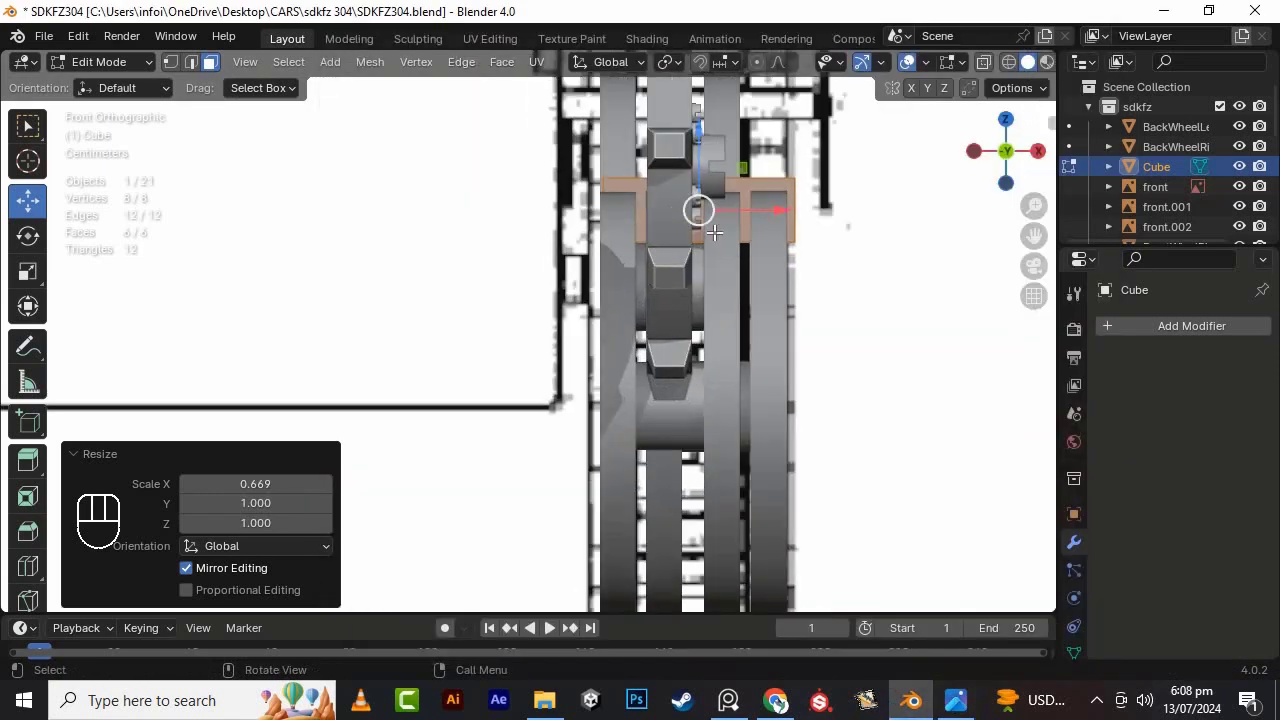
pyautogui.click(867, 270)
pyautogui.press('s')
pyautogui.press('x')
pyautogui.click(847, 271)
# - Scale the block along Y by 0.172 and move it about -2.218 m along Y, clear of the wheels
pyautogui.moveTo(847, 271); pyautogui.dragTo(922, 345, button='middle')
pyautogui.scroll(-6, 922, 345)
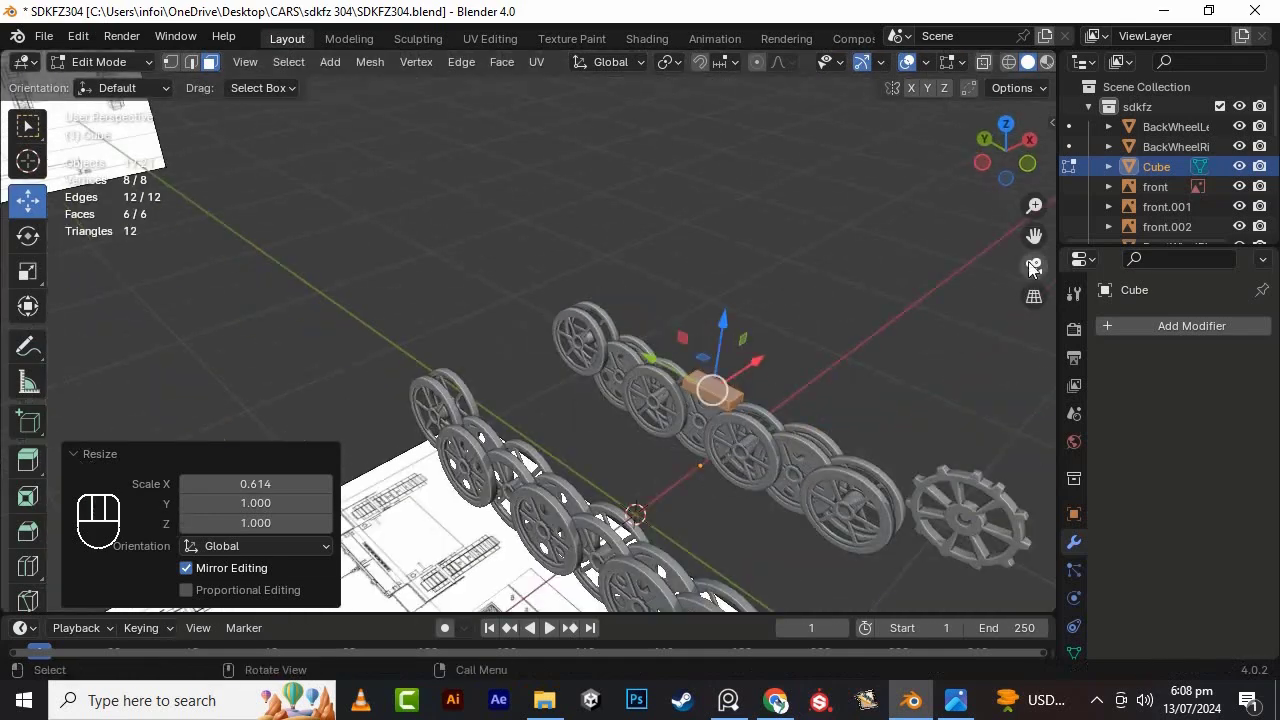
pyautogui.scroll(4, 865, 421)
pyautogui.press('s')
pyautogui.scroll(-5, 738, 311)
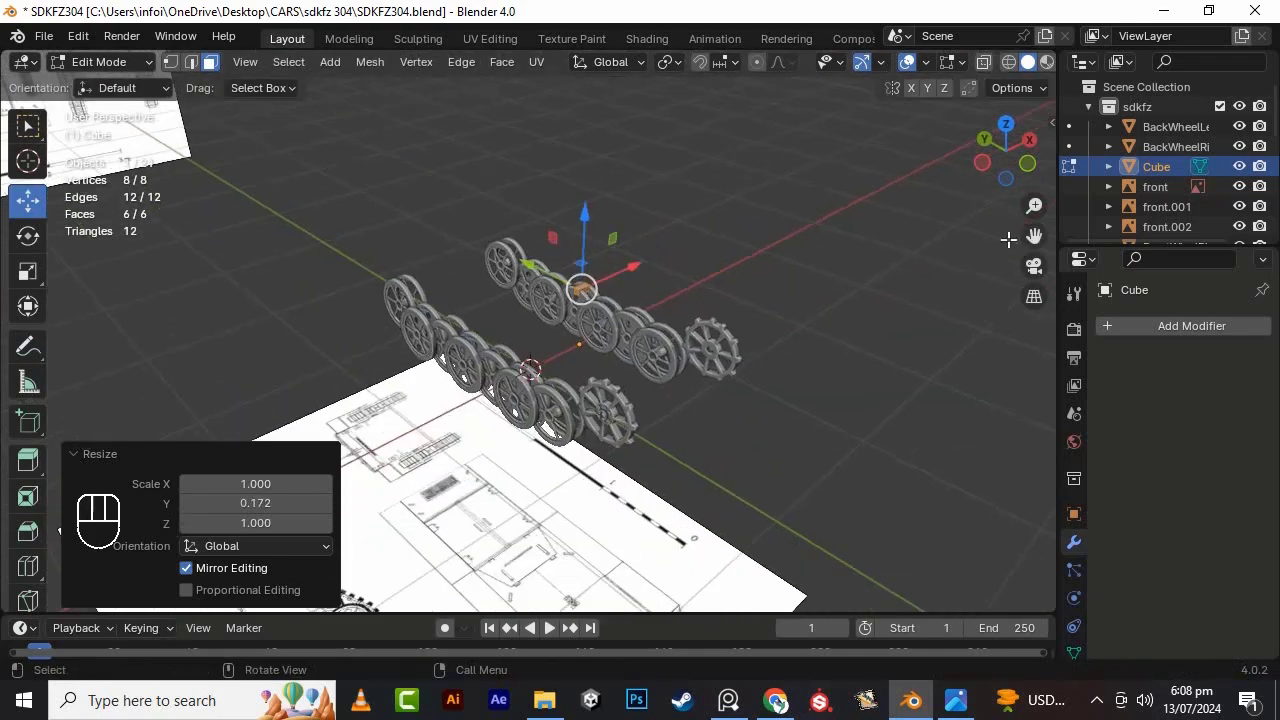
pyautogui.click(956, 700)
pyautogui.click(956, 700)
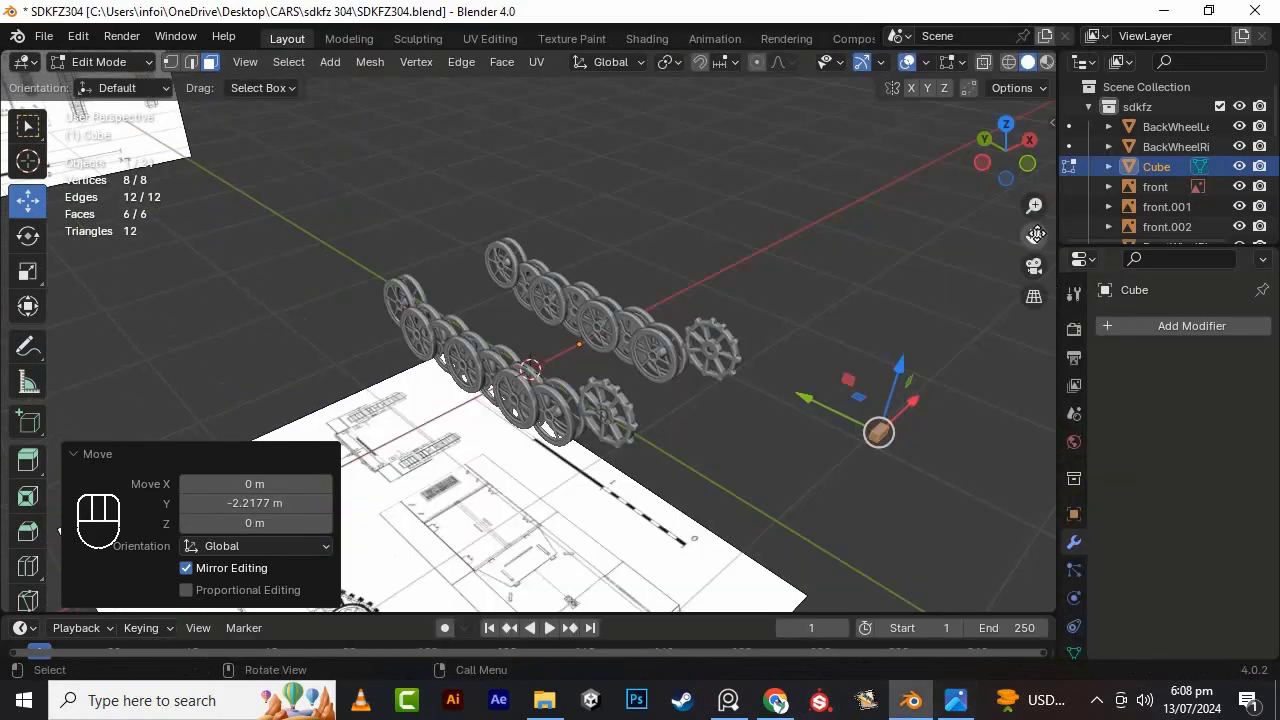
# - Scale the block's height by 0.832 and cut edge loops across it
pyautogui.scroll(6, 806, 329)
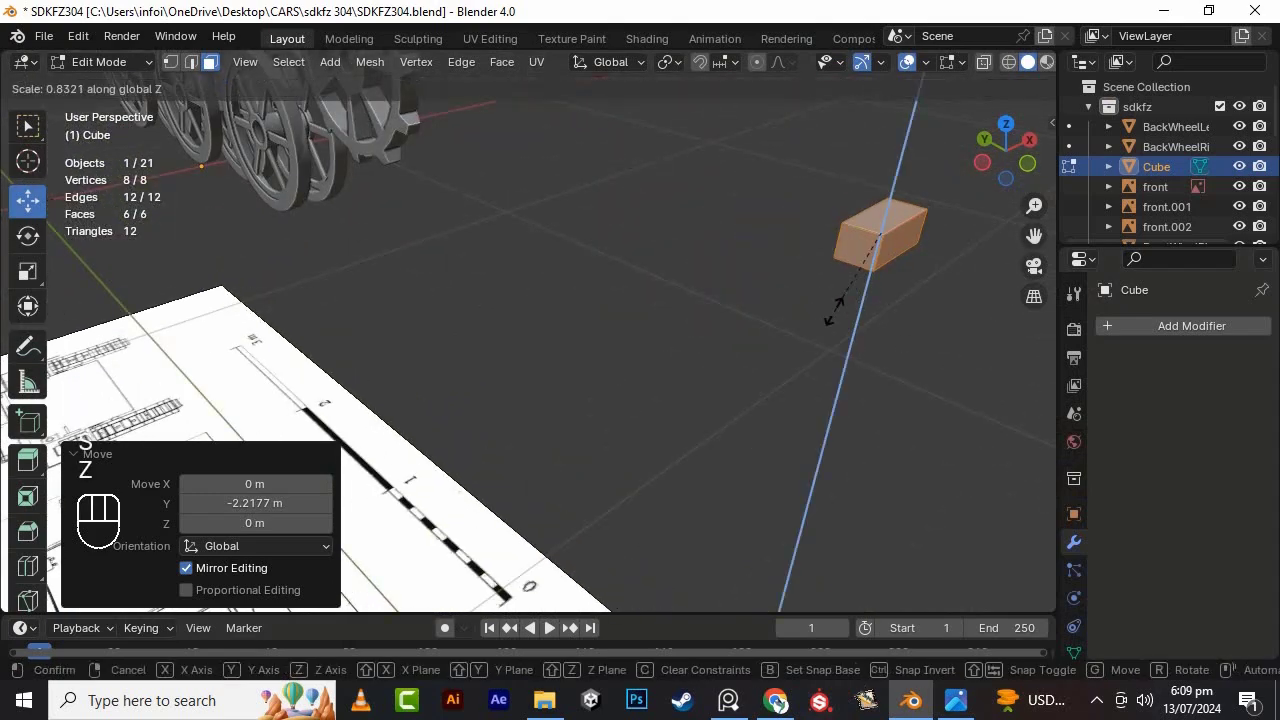
pyautogui.click(838, 302)
pyautogui.moveTo(838, 302); pyautogui.dragTo(877, 373, button='middle')
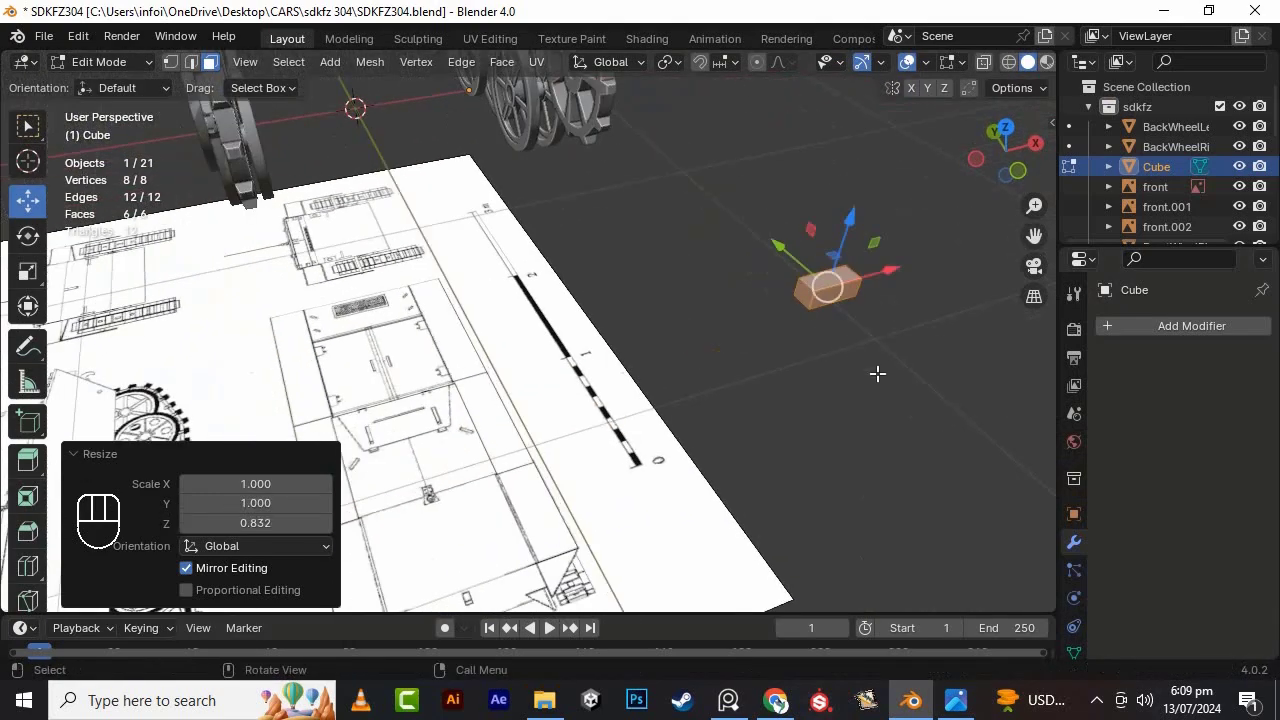
pyautogui.click(826, 302)
pyautogui.keyDown('alt'); pyautogui.moveTo(850, 310); pyautogui.dragTo(771, 197); pyautogui.keyUp('alt')
# - Select faces around the block's cut section and compare the shape with the track links in the reference photo
pyautogui.press('3')
pyautogui.click(763, 298)
pyautogui.keyDown('ctrl'); pyautogui.click(766, 310); pyautogui.keyUp('ctrl')
pyautogui.moveTo(1005, 152); pyautogui.dragTo(1034, 180)
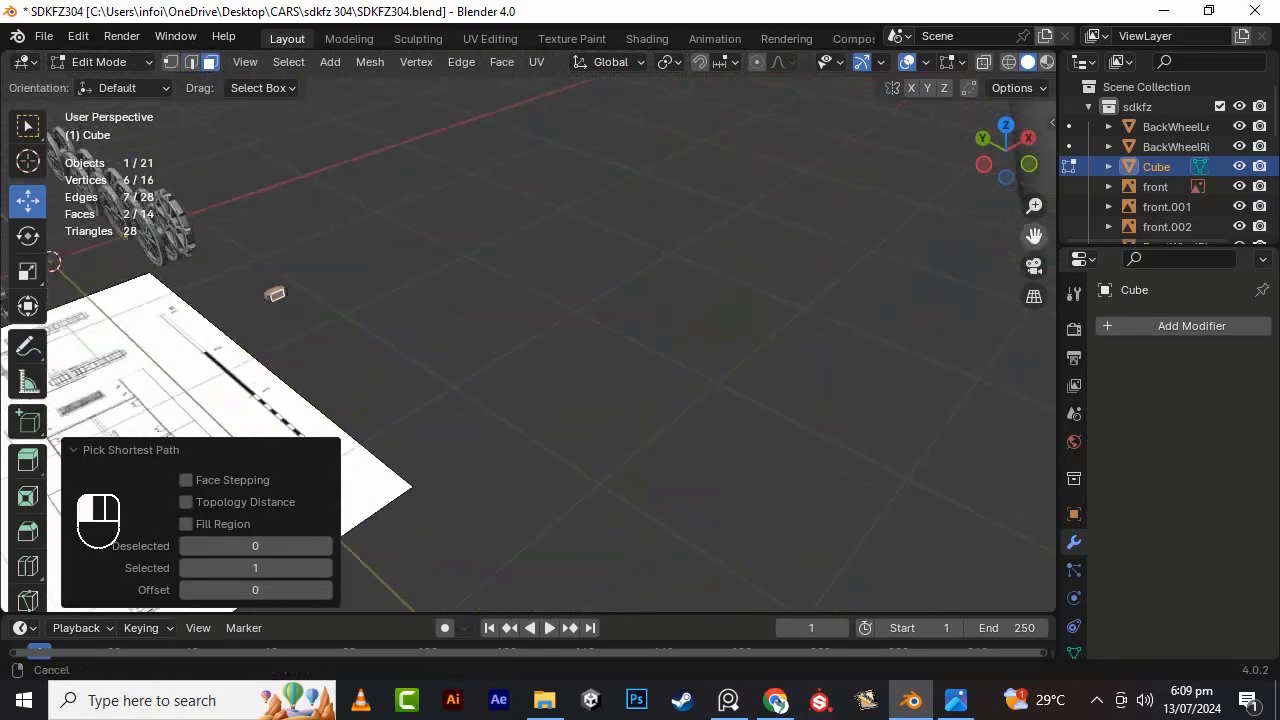
pyautogui.moveTo(1034, 235); pyautogui.dragTo(1000, 250)
pyautogui.keyDown('alt'); pyautogui.moveTo(866, 316); pyautogui.dragTo(571, 300); pyautogui.keyUp('alt')
pyautogui.click(956, 700)
pyautogui.click(956, 700)
# - Finish the stepped shape of the track-link block, leave edit mode, and save the file
pyautogui.press('w')
pyautogui.press('Tab')
pyautogui.hotkey('ctrl', 'z')
pyautogui.hotkey('ctrl', 'z')
pyautogui.click(593, 310)
pyautogui.press('Tab')
pyautogui.scroll(-4, 655, 382)
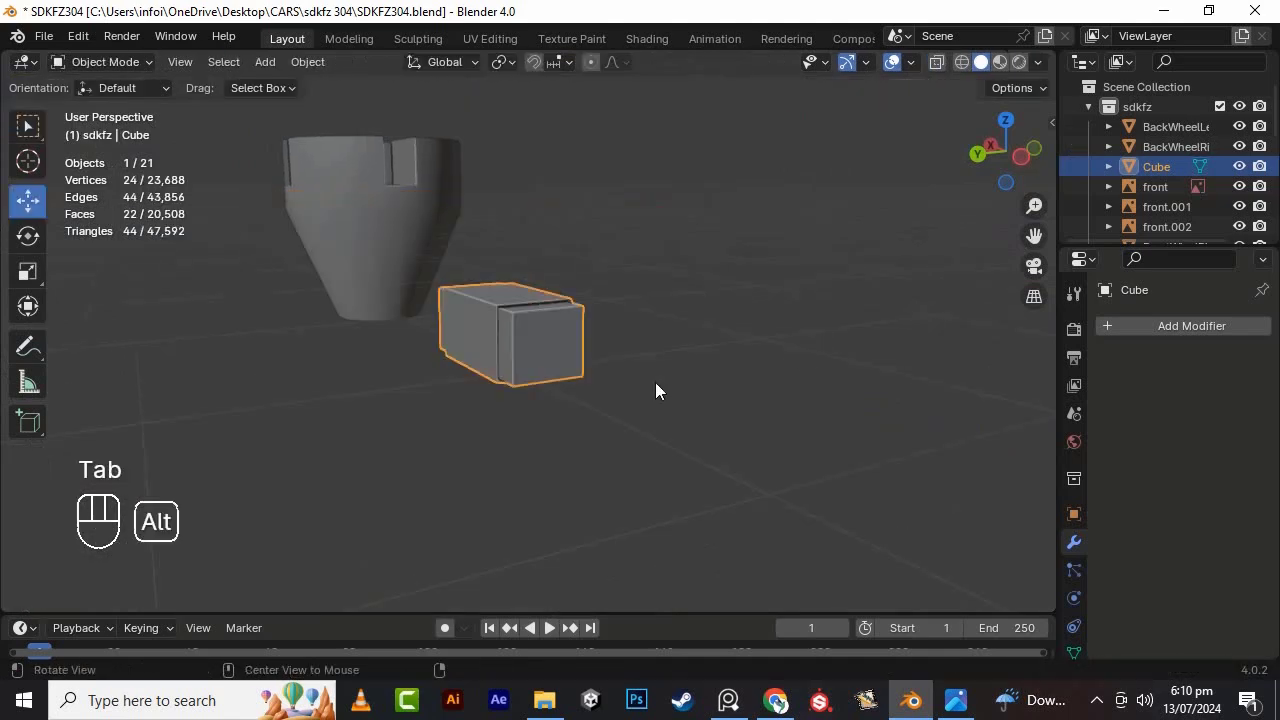
pyautogui.hotkey('ctrl', 's')
pyautogui.keyDown('alt'); pyautogui.moveTo(655, 382); pyautogui.dragTo(730, 378); pyautogui.keyUp('alt')
# - Add a plane and move it out toward the track-link block
pyautogui.hotkey('shift', 'a')
pyautogui.moveTo(732, 286)
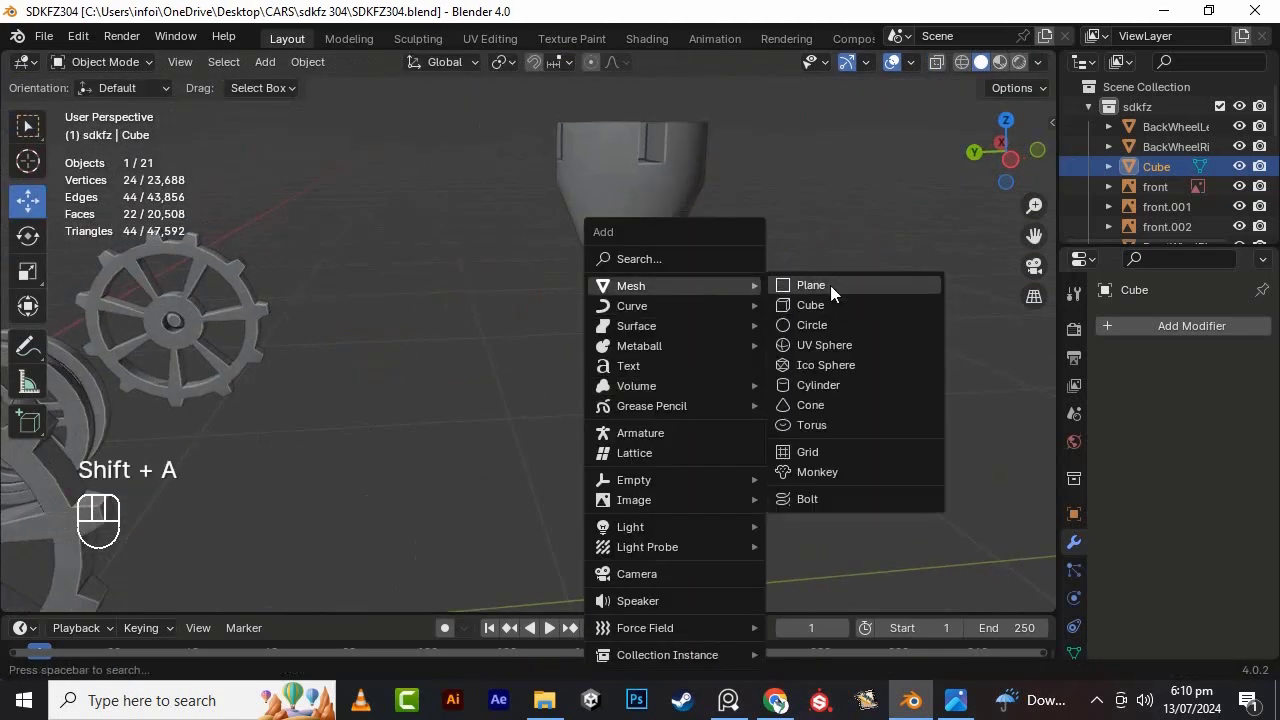
pyautogui.click(830, 286)
pyautogui.scroll(-5, 800, 292)
pyautogui.moveTo(362, 363); pyautogui.dragTo(685, 347)
pyautogui.scroll(3, 730, 350)
pyautogui.moveTo(703, 422); pyautogui.dragTo(556, 430)
pyautogui.moveTo(637, 349); pyautogui.dragTo(640, 287)
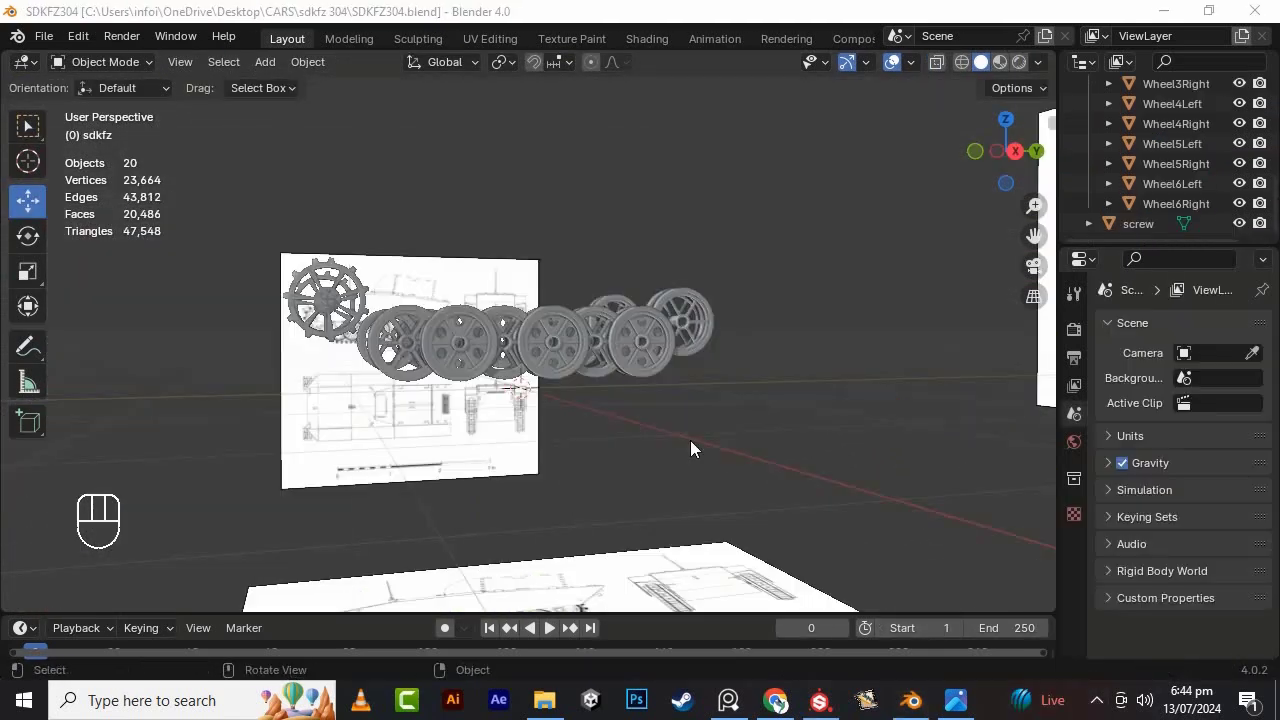
# - Add a NURBS path and rotate it 90° about the Z axis
pyautogui.hotkey('shift', 'a')
pyautogui.moveTo(620, 300)
pyautogui.click(755, 394)
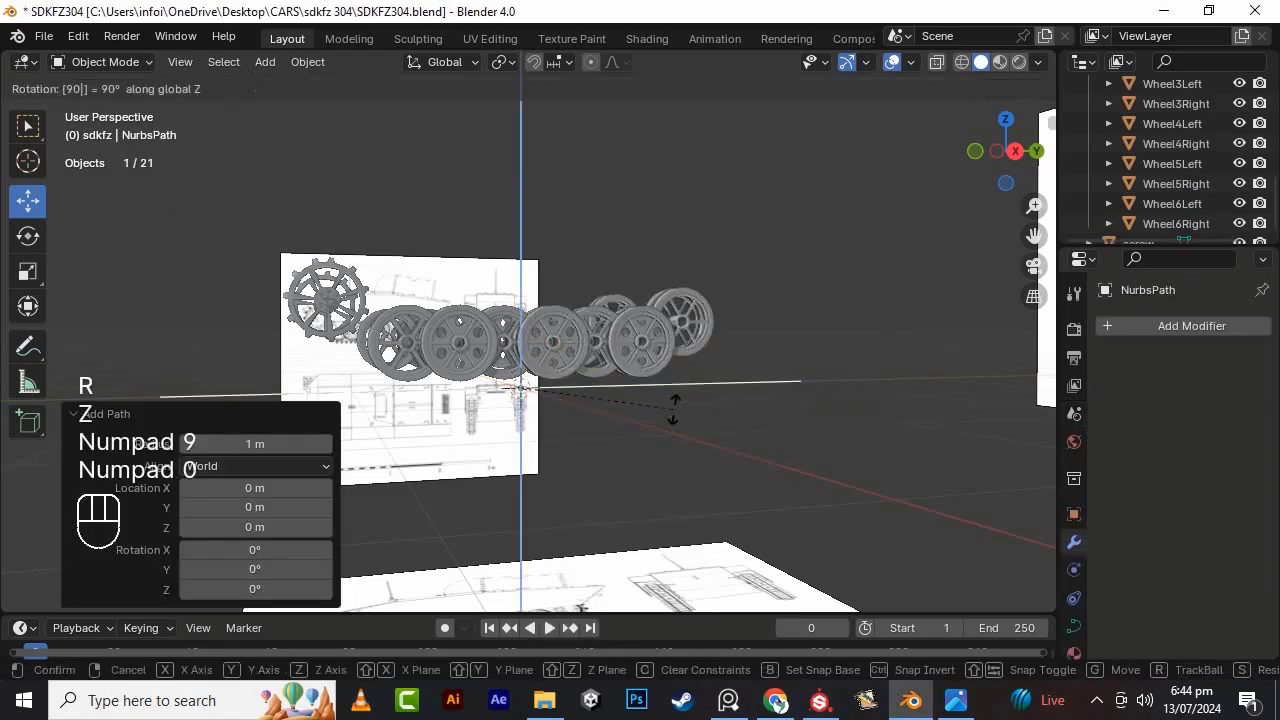
pyautogui.press('KP_Enter')
# - Raise the path to the track's bottom run in the side blueprint and pull its rear control points in beneath the last road wheel
pyautogui.press('Tab')
pyautogui.press('KP_3')
pyautogui.moveTo(890, 430); pyautogui.dragTo(688, 327)
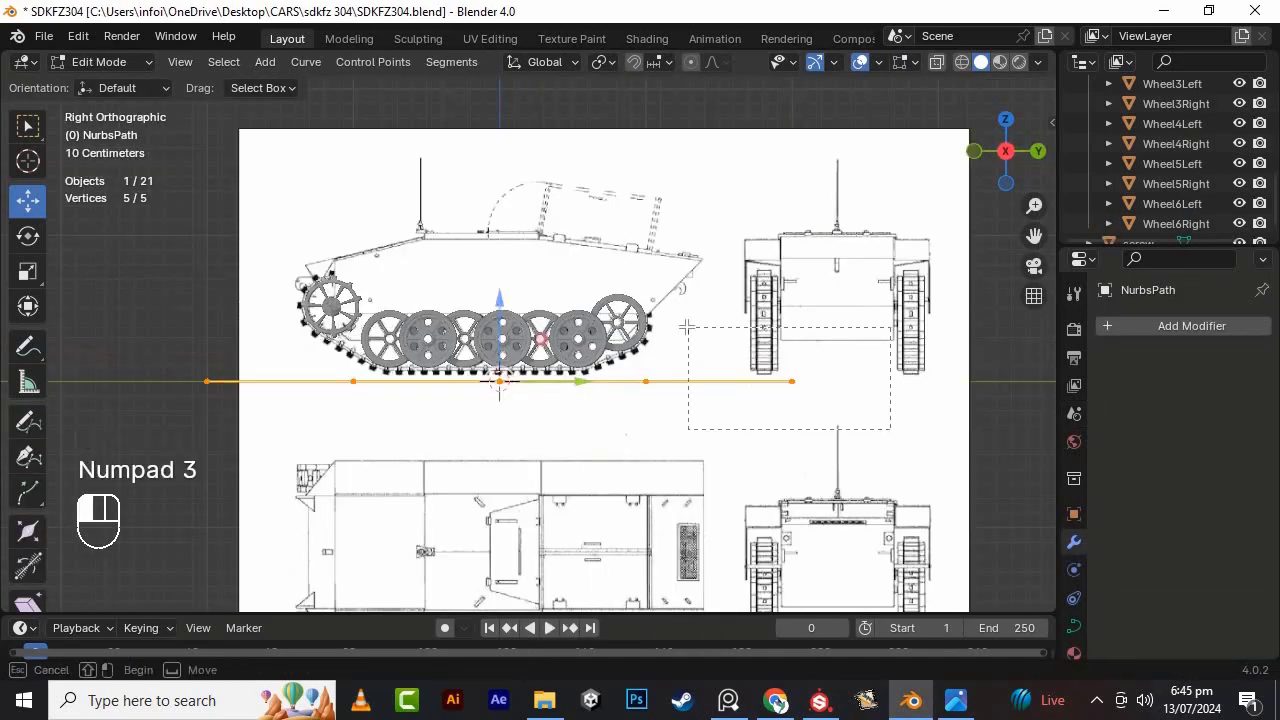
pyautogui.scroll(3, 300, 345)
pyautogui.moveTo(478, 338); pyautogui.dragTo(478, 323)
pyautogui.moveTo(1023, 460); pyautogui.dragTo(705, 316)
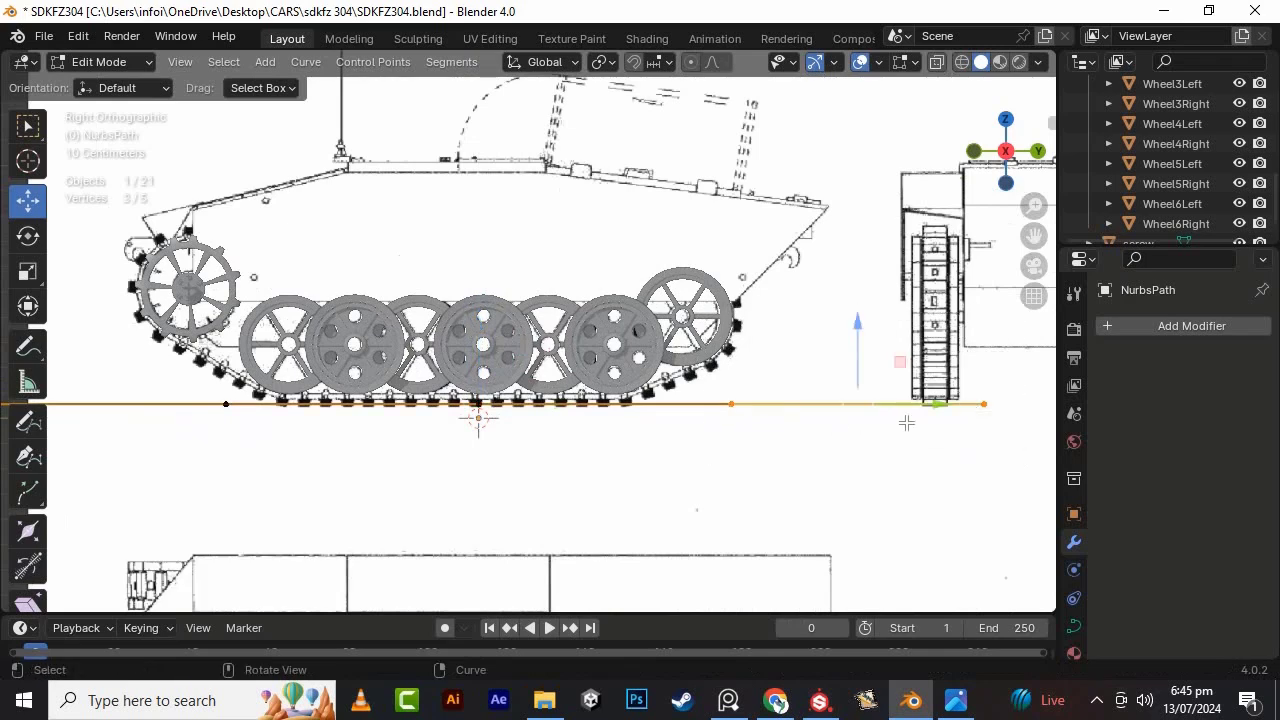
pyautogui.moveTo(814, 410); pyautogui.dragTo(775, 411)
pyautogui.moveTo(951, 466); pyautogui.dragTo(826, 344)
pyautogui.moveTo(909, 406); pyautogui.dragTo(724, 411)
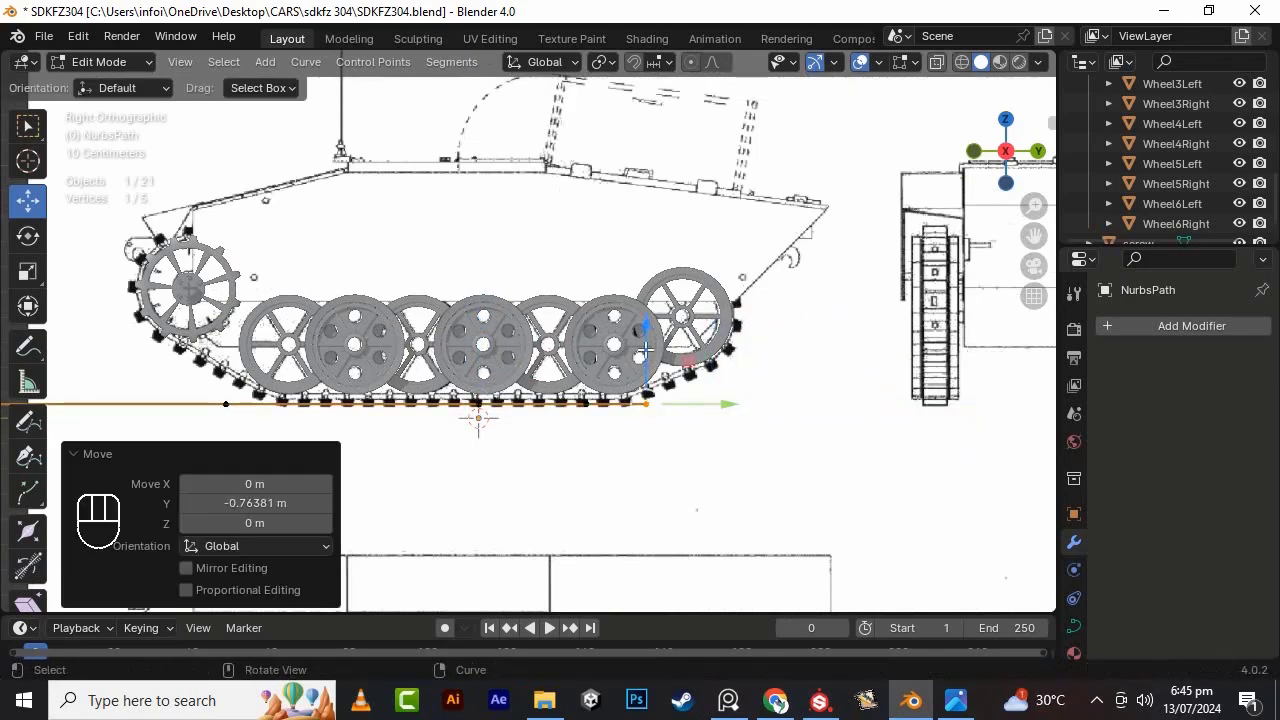
pyautogui.moveTo(648, 327); pyautogui.dragTo(648, 319)
# - Pull the path's front control points inward to the start of the track's rise toward the sprocket
pyautogui.scroll(-3, 717, 350)
pyautogui.moveTo(425, 415); pyautogui.dragTo(146, 326)
pyautogui.scroll(1, 180, 340)
pyautogui.moveTo(312, 381); pyautogui.dragTo(386, 382)
pyautogui.moveTo(297, 402); pyautogui.dragTo(182, 345)
pyautogui.moveTo(299, 382); pyautogui.dragTo(416, 383)
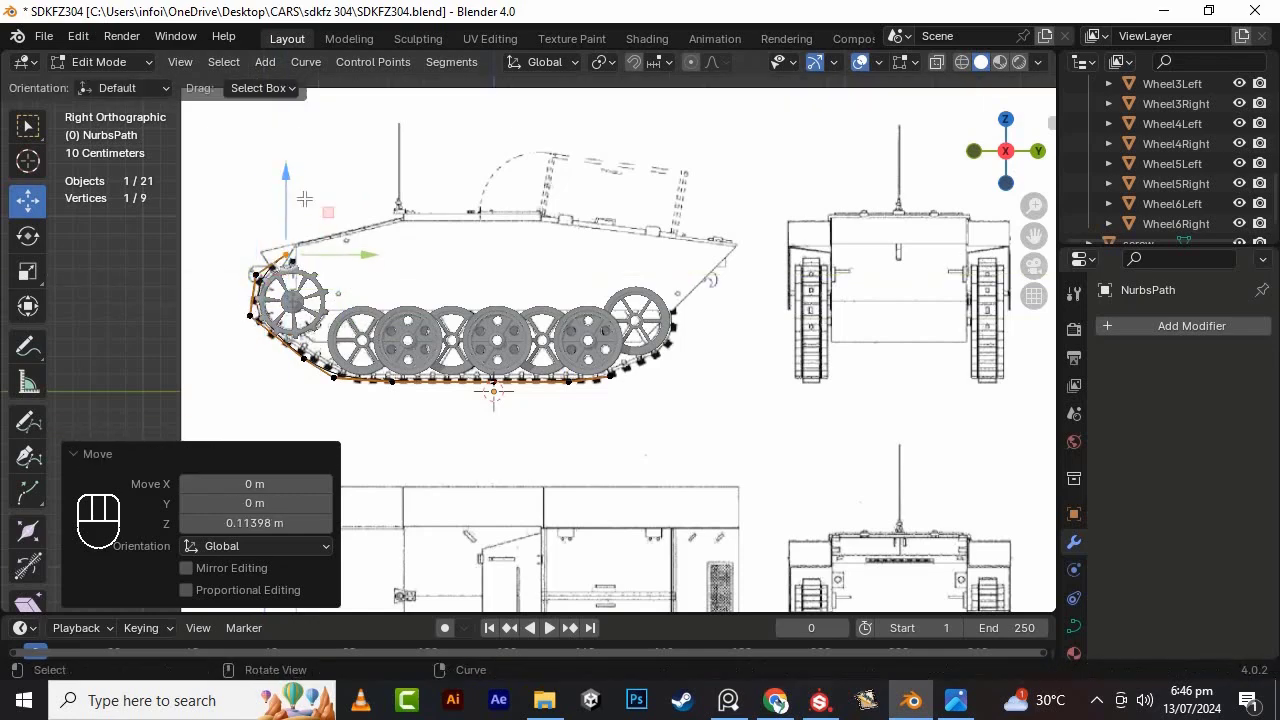
# - Adjust the two path control points ahead of the front sprocket to follow the blueprint's track outline
pyautogui.scroll(2, 304, 199)
pyautogui.click(135, 250)
pyautogui.moveTo(135, 173); pyautogui.dragTo(135, 183)
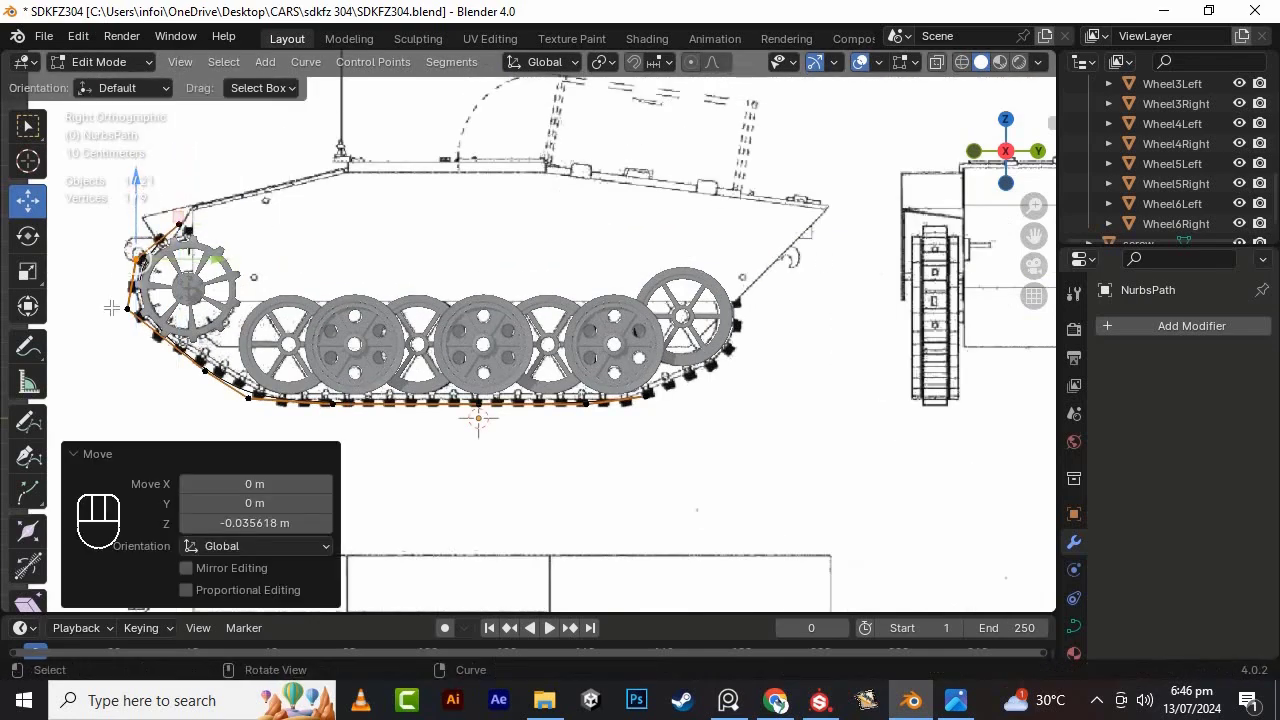
pyautogui.keyDown('shift'); pyautogui.moveTo(114, 306); pyautogui.dragTo(366, 306, button='middle'); pyautogui.keyUp('shift')
pyautogui.scroll(3, 277, 256)
pyautogui.click(273, 293)
pyautogui.moveTo(342, 293); pyautogui.dragTo(352, 293)
# - Move the path's control points at the sprocket's upper front and top closer to the track outline
pyautogui.click(289, 207)
pyautogui.moveTo(290, 138); pyautogui.dragTo(290, 165)
pyautogui.moveTo(347, 234); pyautogui.dragTo(340, 233)
pyautogui.click(362, 147)
pyautogui.moveTo(435, 147); pyautogui.dragTo(401, 147)
pyautogui.moveTo(331, 115); pyautogui.dragTo(332, 139)
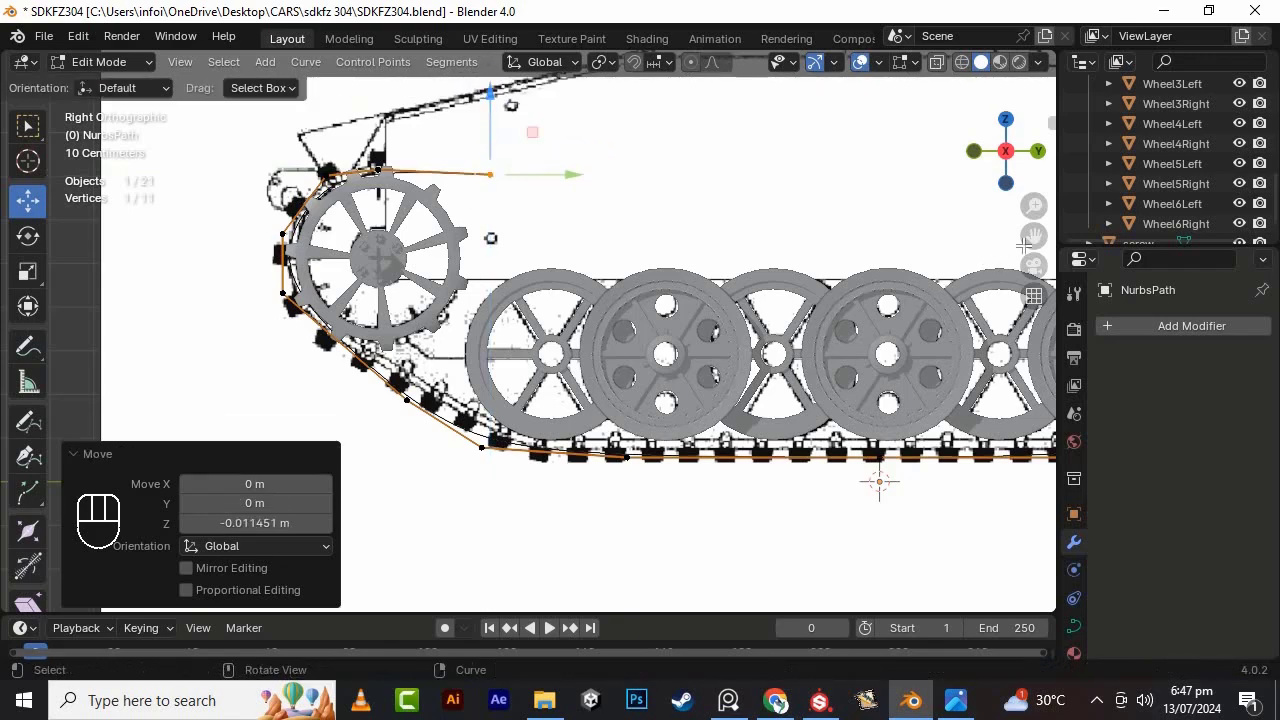
# - Extend the path along the top run and around the rear wheel, and select its two open ends beneath the last road wheel
pyautogui.moveTo(1024, 245); pyautogui.dragTo(798, 283)
pyautogui.moveTo(956, 215); pyautogui.dragTo(1030, 215)
pyautogui.keyDown('shift'); pyautogui.moveTo(1010, 208); pyautogui.dragTo(641, 225, button='middle'); pyautogui.keyUp('shift')
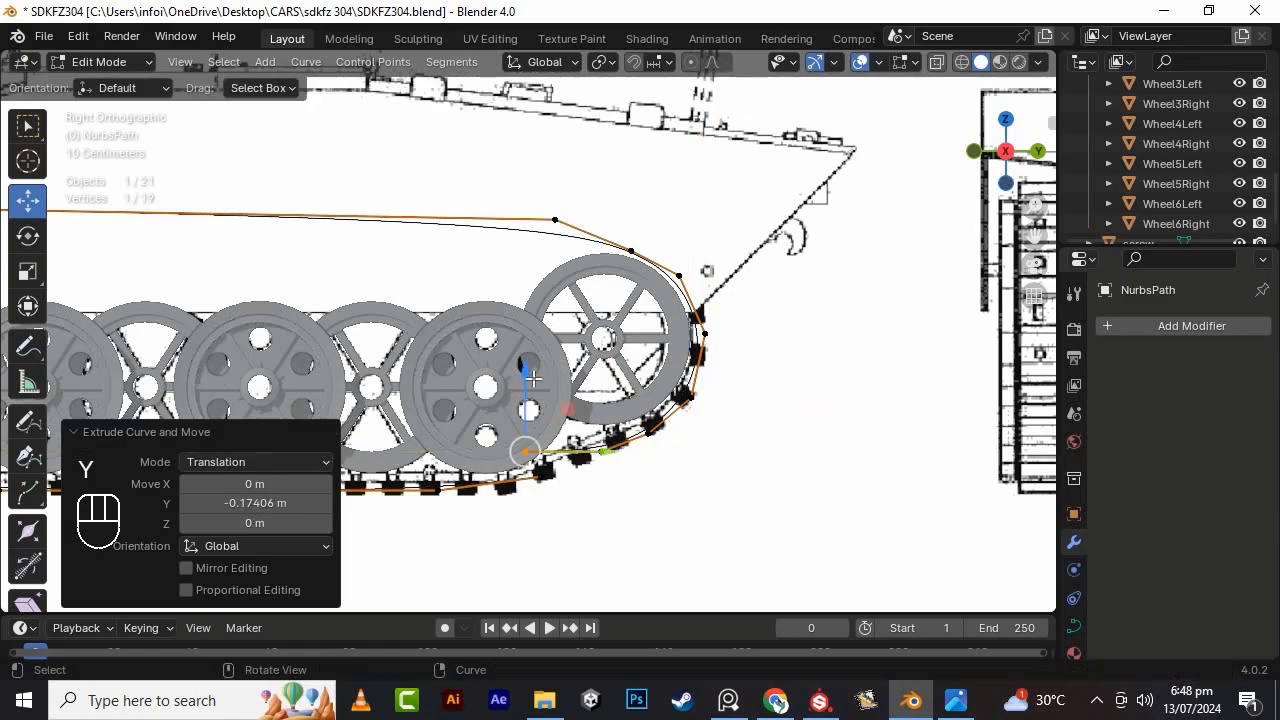
pyautogui.scroll(-2, 600, 430)
pyautogui.scroll(4, 537, 415)
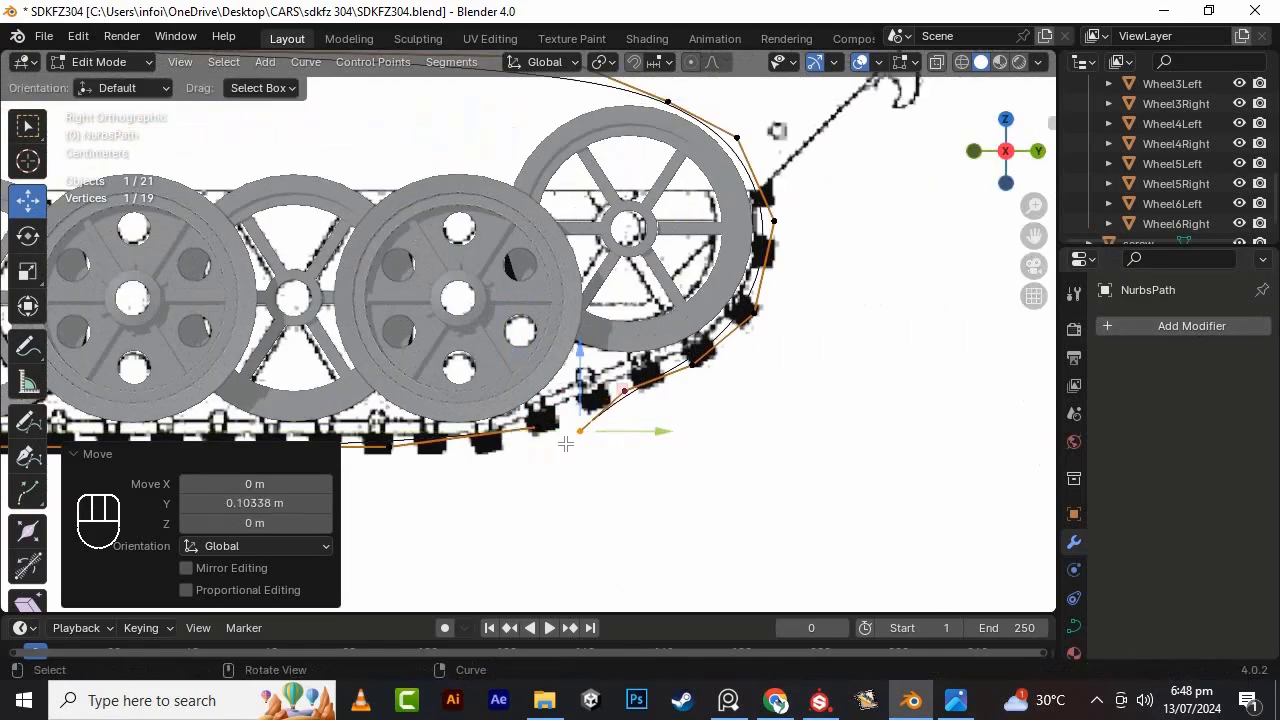
pyautogui.scroll(2, 566, 443)
pyautogui.click(557, 445)
pyautogui.click(598, 405)
pyautogui.click(555, 460)
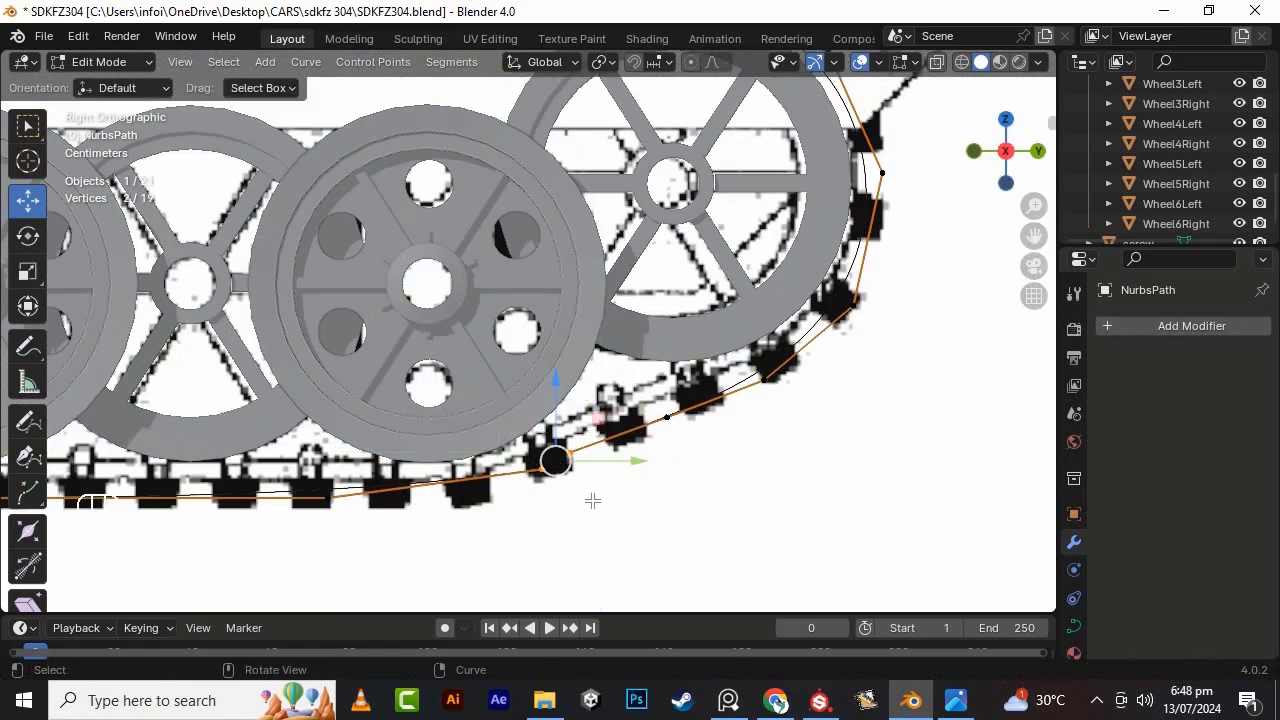
# - Try deleting the path's two selected end points, and undo the deletion
pyautogui.rightClick(567, 514)
pyautogui.click(555, 590)
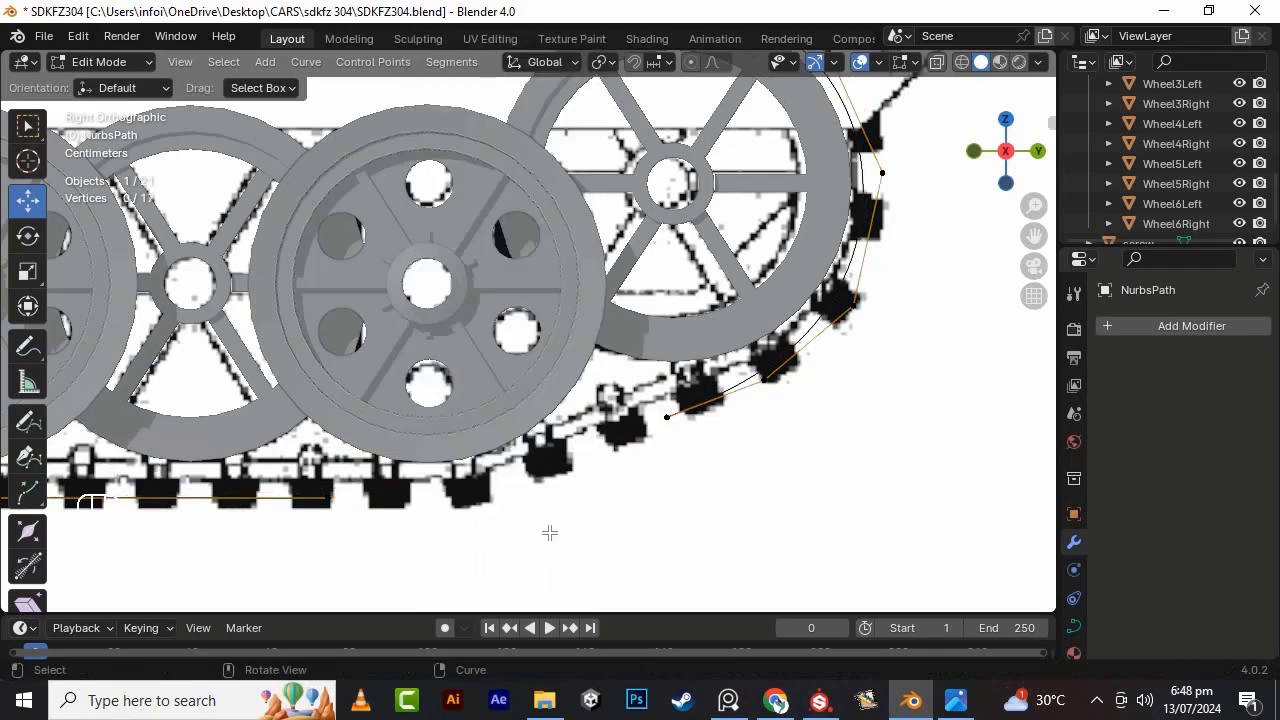
pyautogui.scroll(-4, 580, 505)
pyautogui.moveTo(603, 483); pyautogui.dragTo(615, 454, button='middle')
pyautogui.scroll(2, 612, 430)
pyautogui.hotkey('ctrl', 'z')
# - Close the path by joining its two end points and leave edit mode
pyautogui.press('f')
pyautogui.scroll(3, 631, 449)
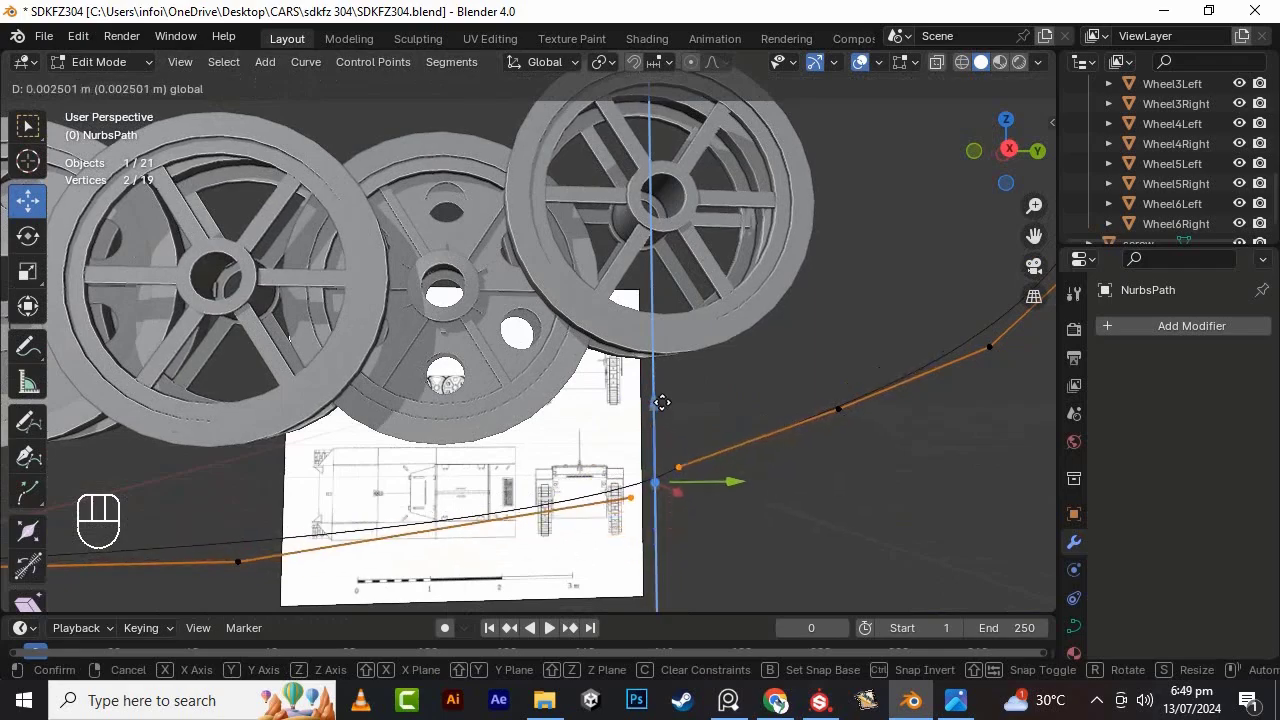
pyautogui.moveTo(662, 402); pyautogui.dragTo(662, 402)
pyautogui.scroll(-4, 664, 403)
pyautogui.moveTo(668, 404); pyautogui.dragTo(640, 402, button='middle')
pyautogui.scroll(3, 606, 400)
pyautogui.press('Tab')
pyautogui.scroll(-8, 743, 432)
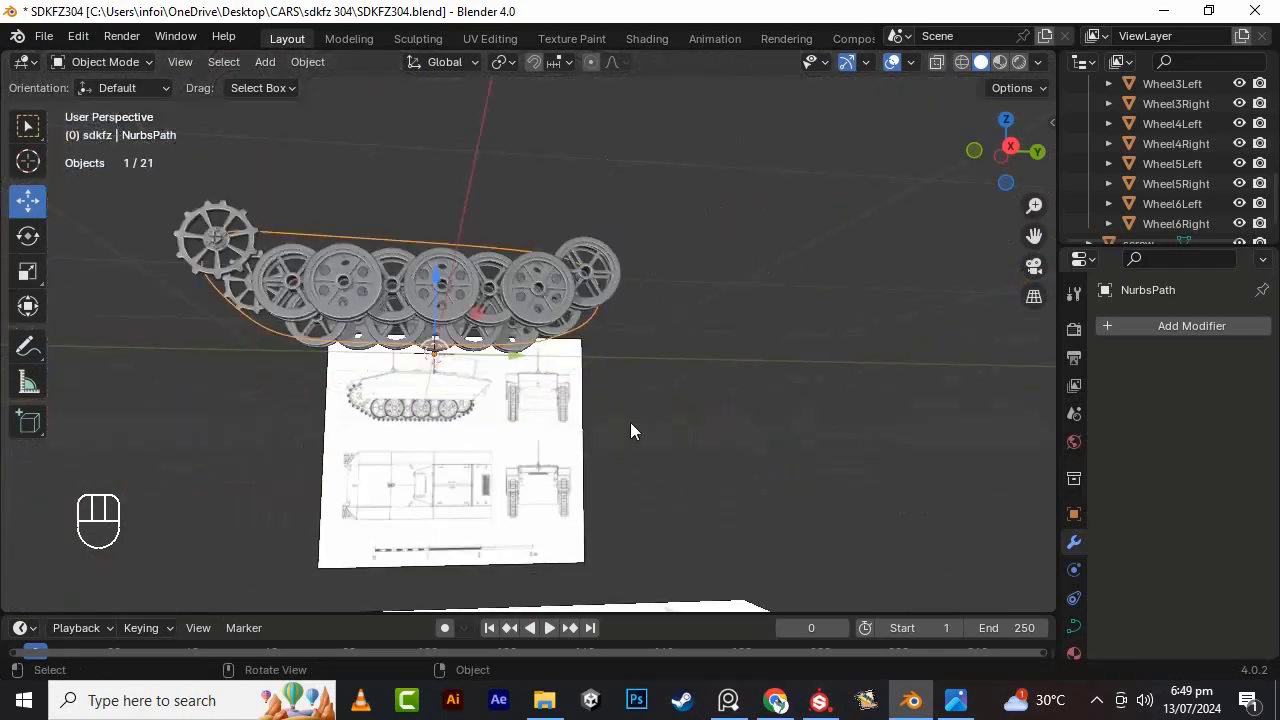
# - Add a cube, shrink its geometry in edit mode, and raise it about 0.914 m above the wheels
pyautogui.hotkey('shift', 'a')
pyautogui.click(685, 280)
pyautogui.moveTo(672, 311); pyautogui.dragTo(686, 423, button='middle')
pyautogui.scroll(-3, 686, 423)
pyautogui.press('Tab')
pyautogui.press('s')
pyautogui.click(597, 394)
pyautogui.moveTo(537, 298); pyautogui.dragTo(535, 221)
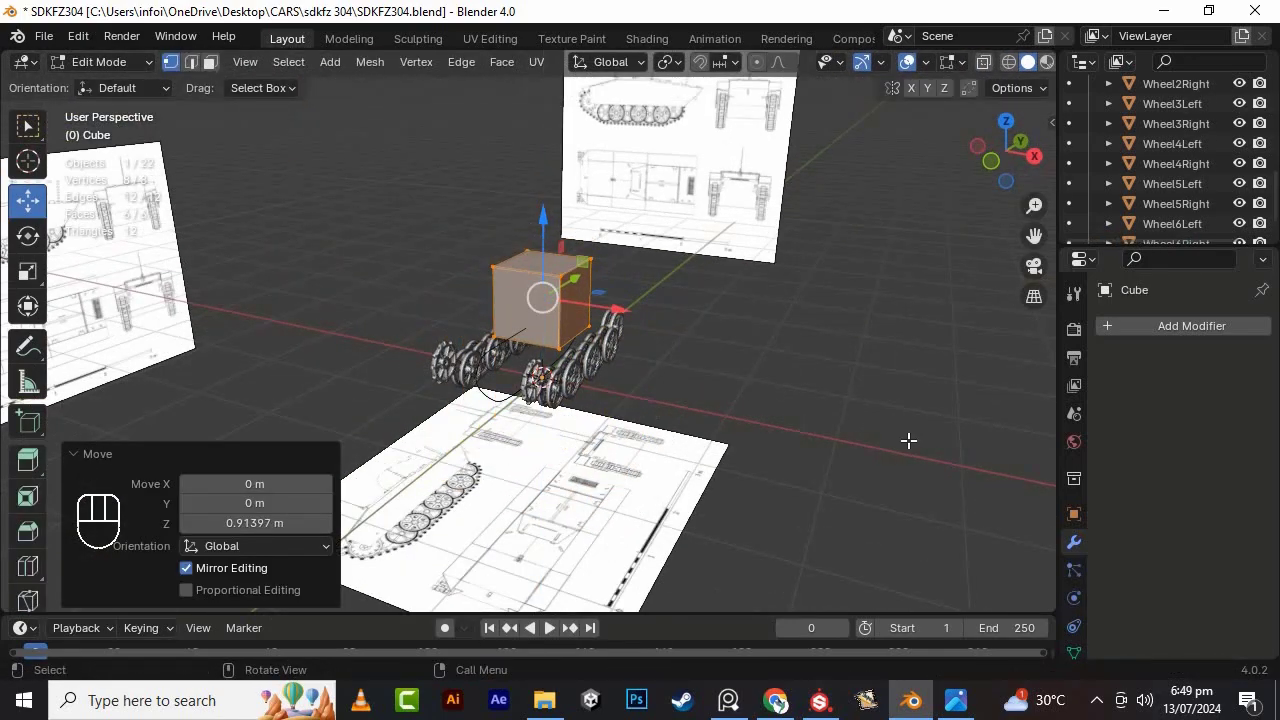
# - Shrink the cube further, finishing with a 0.536 scale, and lower it closer to the wheels
pyautogui.press('s')
pyautogui.click(643, 337)
pyautogui.scroll(6, 640, 330)
pyautogui.moveTo(568, 158); pyautogui.dragTo(566, 208)
pyautogui.moveTo(640, 330); pyautogui.dragTo(523, 340, button='middle')
pyautogui.press('s')
pyautogui.click(368, 368)
pyautogui.moveTo(368, 368); pyautogui.dragTo(446, 374, button='middle')
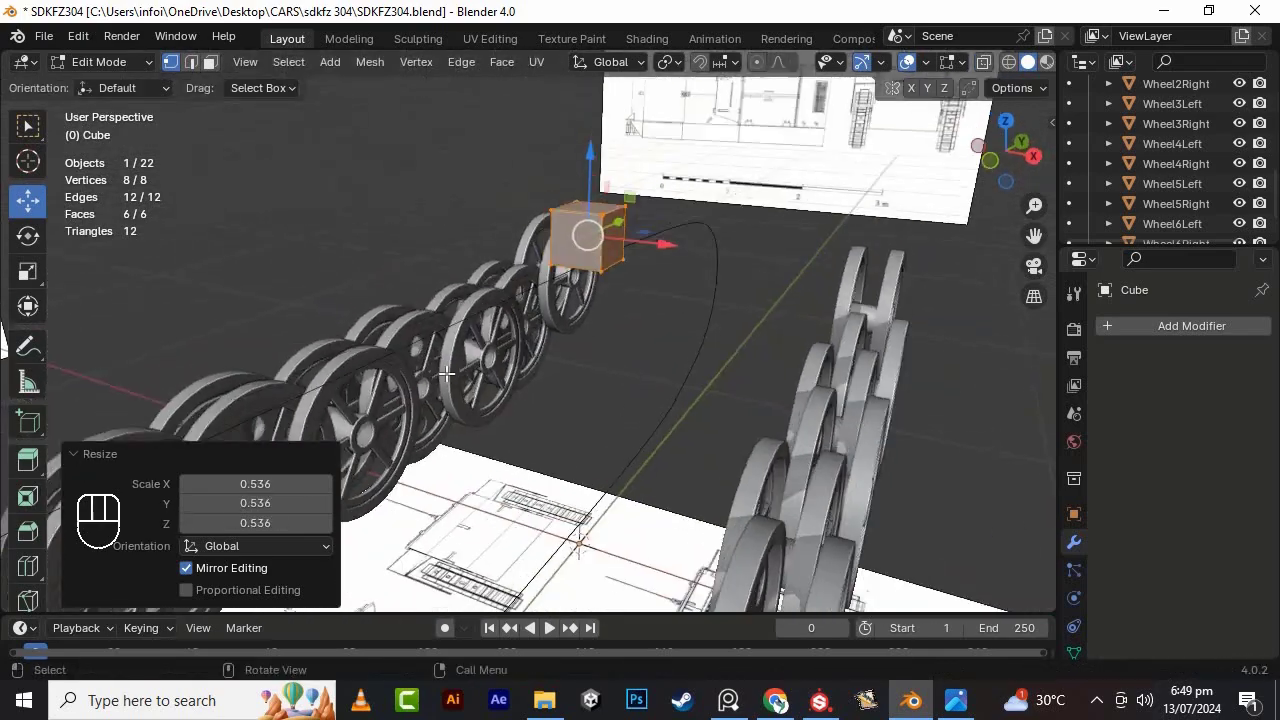
# - Apply the object transforms of the cube and the track path, leaving the cube selected
pyautogui.press('Tab')
pyautogui.hotkey('ctrl', 'a')
pyautogui.click(810, 356)
pyautogui.click(519, 298)
pyautogui.hotkey('ctrl', 'a')
pyautogui.click(519, 299)
pyautogui.click(607, 241)
# - Add an Array modifier to the cube with a relative offset of 0 on X and 0.9 on Y
pyautogui.click(1128, 326)
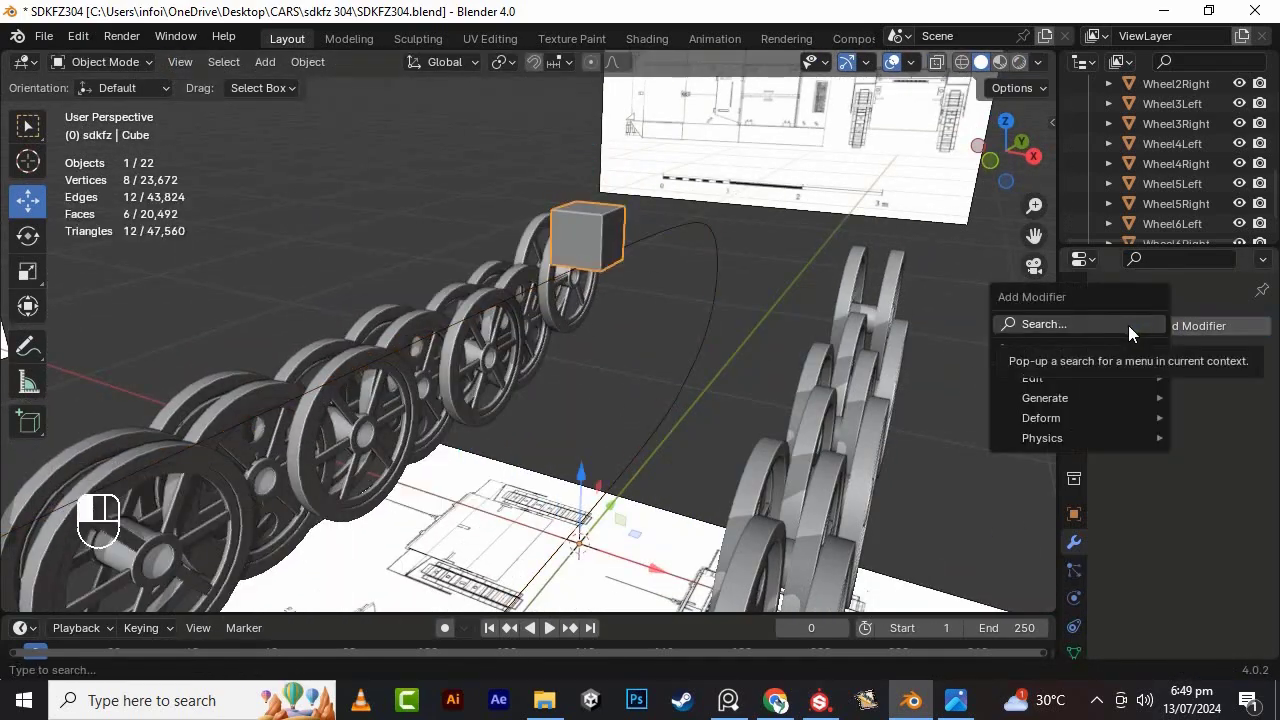
pyautogui.moveTo(1070, 398)
pyautogui.click(890, 325)
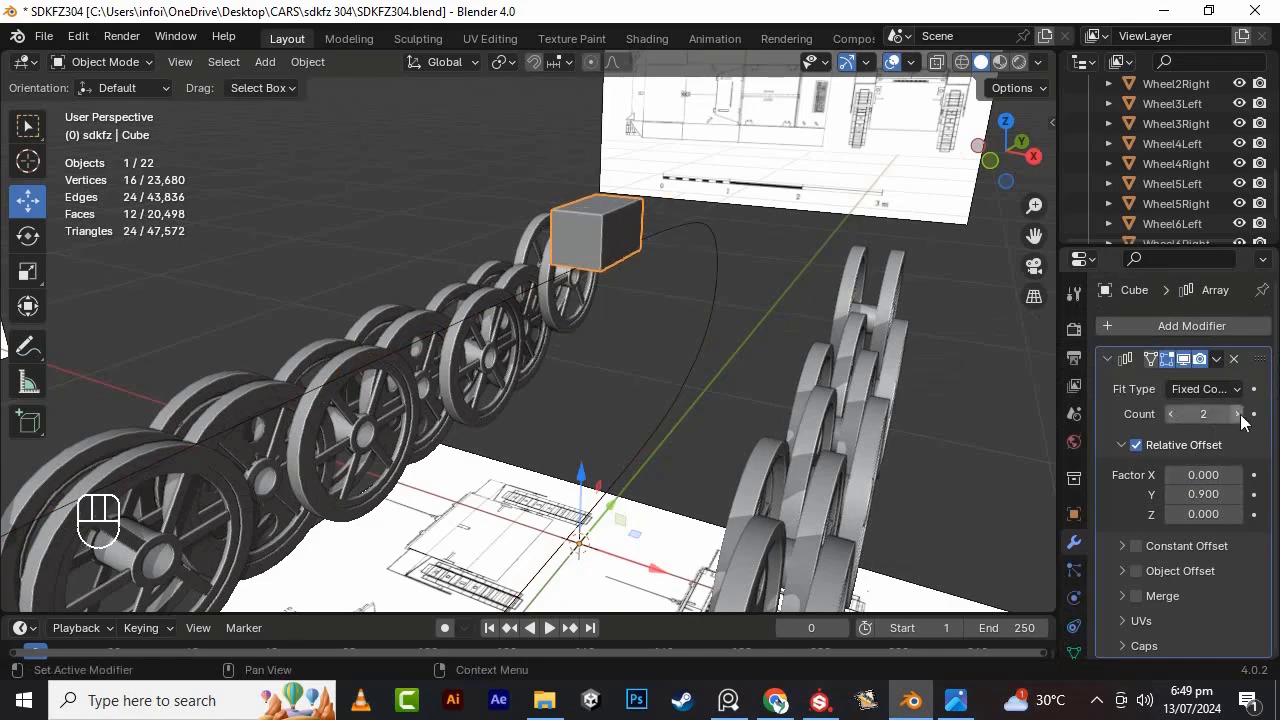
# - Add a Curve modifier to the cube that follows the NurbsPath, with -Y as the deform axis
pyautogui.click(1180, 328)
pyautogui.click(940, 408)
pyautogui.scroll(-5, 1160, 440)
pyautogui.click(1232, 590)
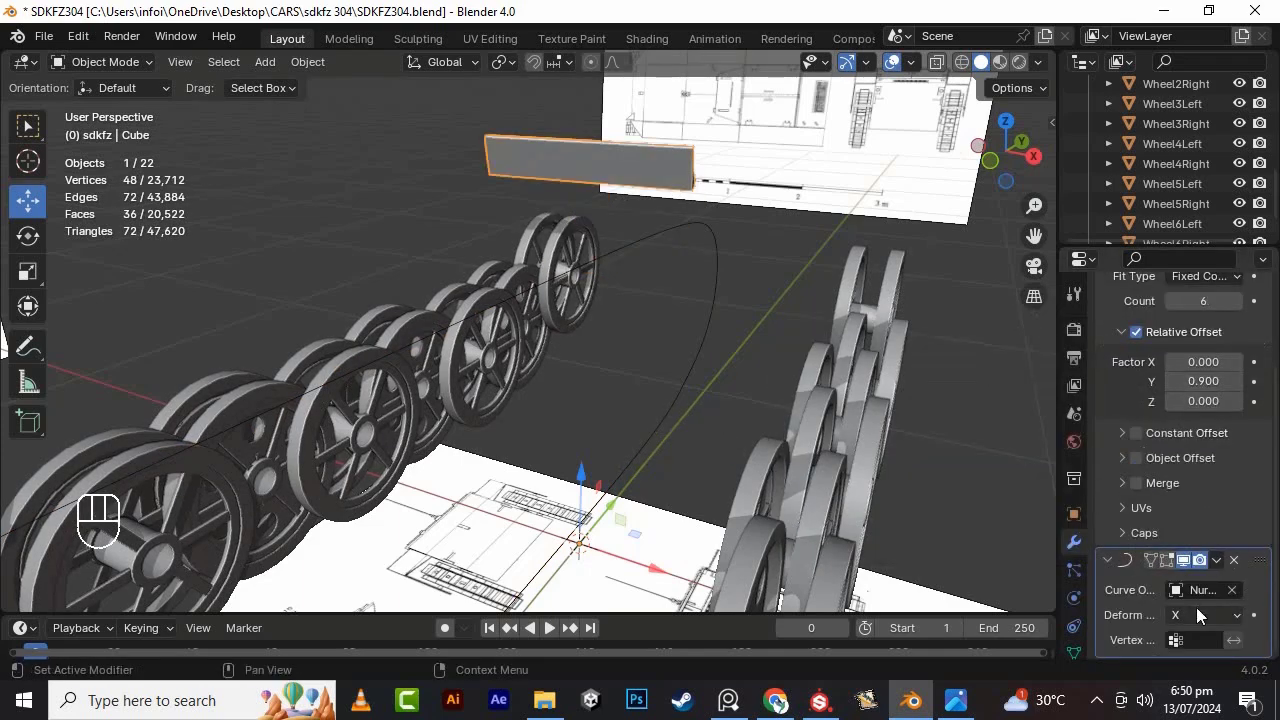
pyautogui.click(1198, 612)
pyautogui.click(1192, 490)
# - Increase the cube's array count to 35
pyautogui.scroll(-5, 800, 430)
pyautogui.scroll(2, 800, 430)
pyautogui.moveTo(1204, 301); pyautogui.dragTo(1222, 301)
pyautogui.scroll(-4, 850, 400)
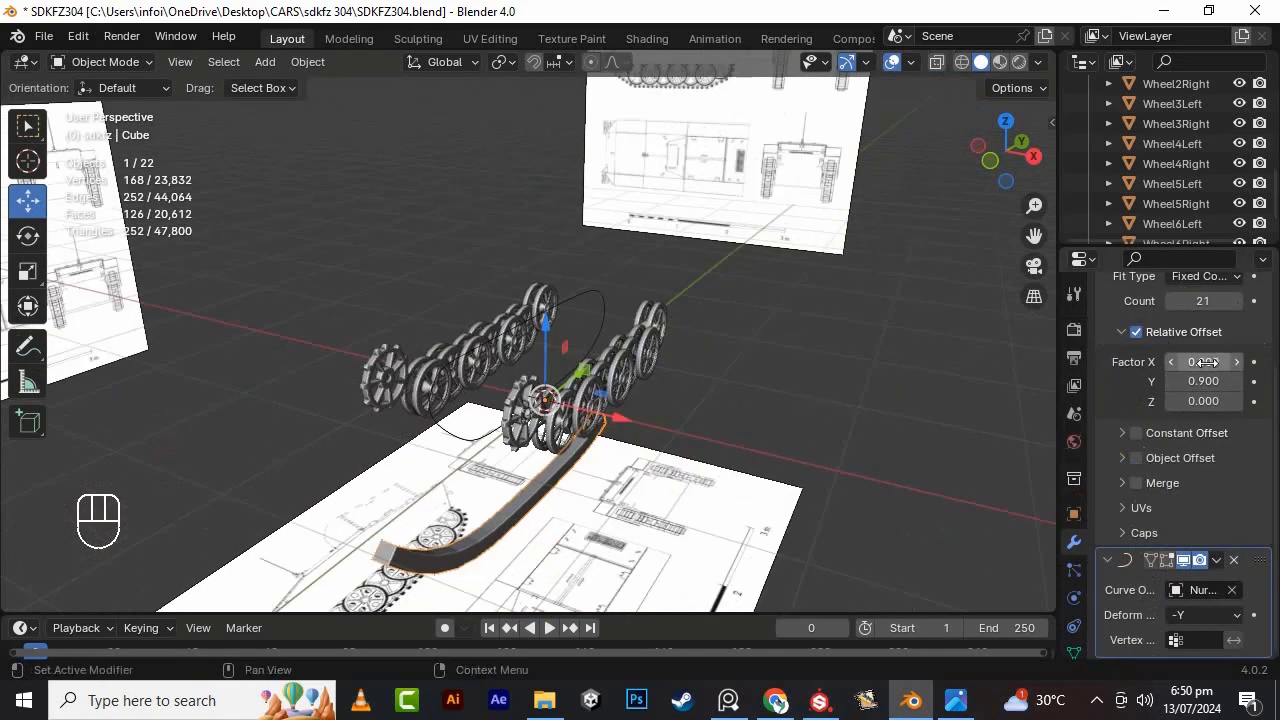
pyautogui.keyDown('alt'); pyautogui.moveTo(839, 430); pyautogui.dragTo(786, 373); pyautogui.keyUp('alt')
pyautogui.scroll(4, 730, 335)
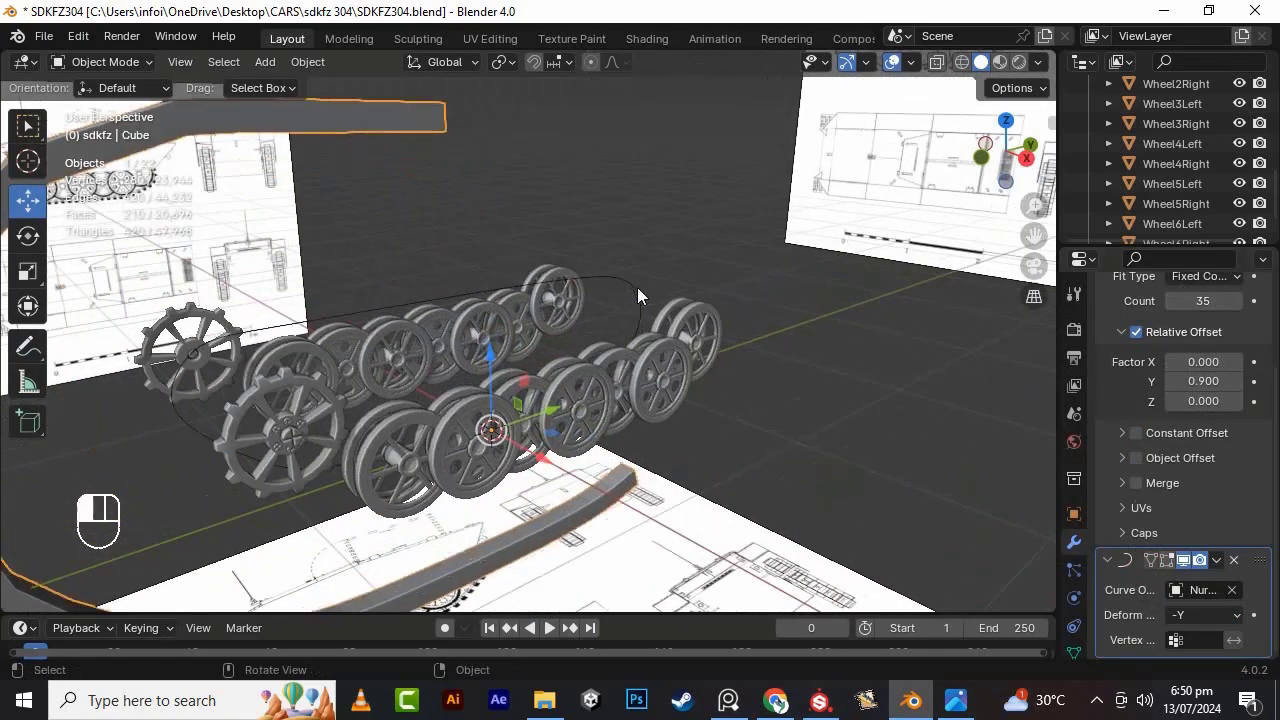
# - Reapply all transforms on the track path and on the cube
pyautogui.click(637, 287)
pyautogui.hotkey('ctrl', 'a')
pyautogui.click(637, 287)
pyautogui.click(412, 134)
pyautogui.hotkey('ctrl', 'a')
pyautogui.click(412, 134)
pyautogui.scroll(-3, 760, 330)
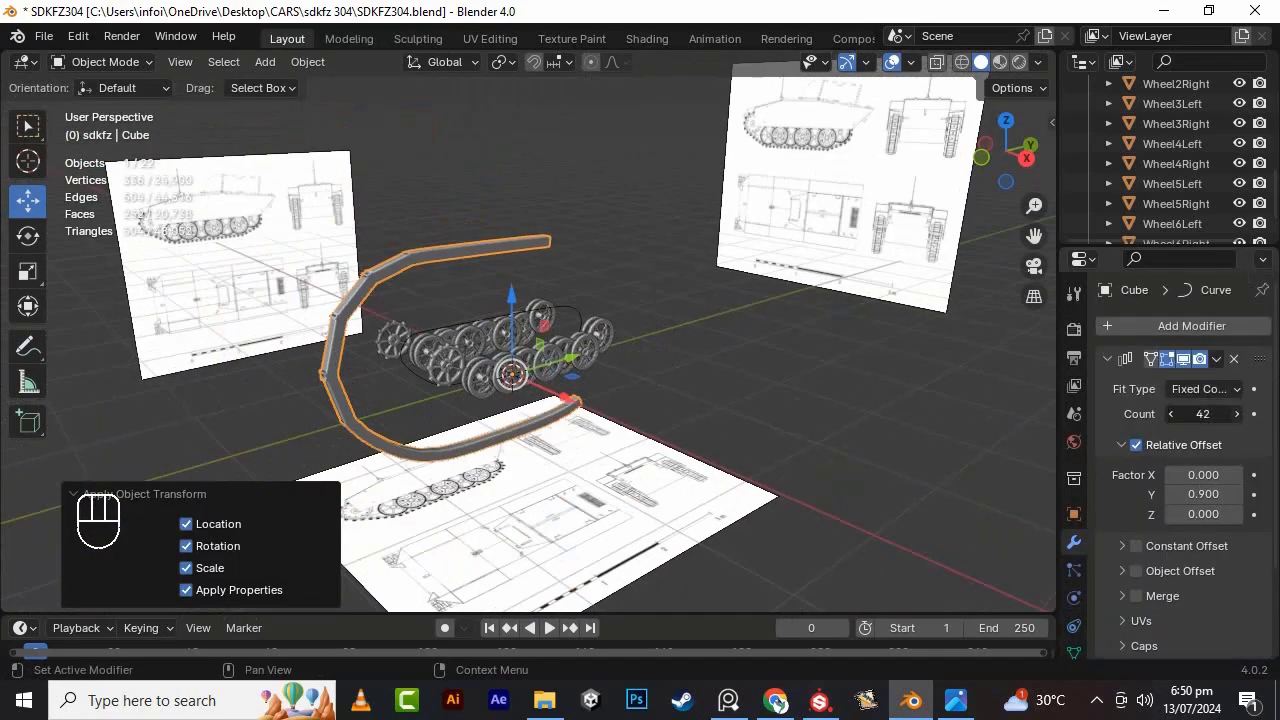
# - Remove the Array and Curve modifiers from the cube
pyautogui.click(1237, 413)
pyautogui.press('s')
pyautogui.click(1234, 359)
pyautogui.click(1234, 359)
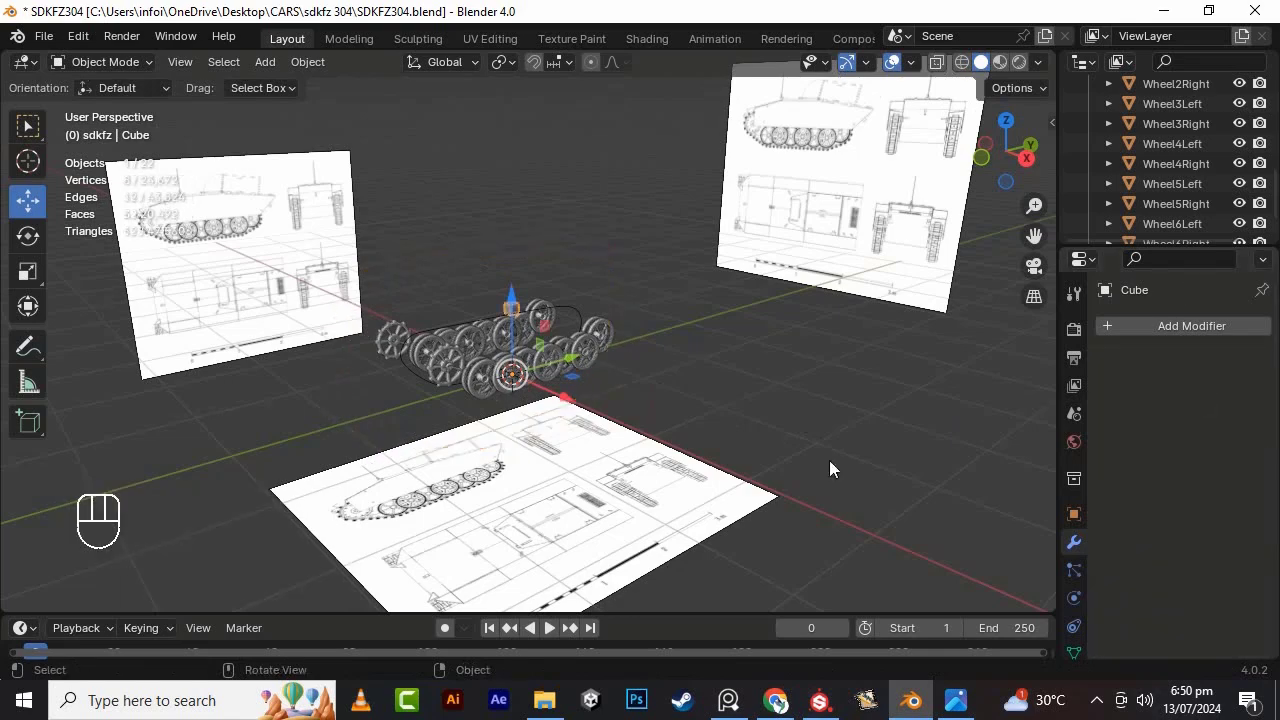
# - Scale the cube by 1.152 along X in the front view
pyautogui.scroll(4, 829, 460)
pyautogui.moveTo(829, 460); pyautogui.dragTo(769, 606, button='middle')
pyautogui.press('KP_3')
pyautogui.press('KP_1')
pyautogui.keyDown('shift'); pyautogui.moveTo(727, 416); pyautogui.dragTo(583, 524, button='middle'); pyautogui.keyUp('shift')
pyautogui.scroll(2, 583, 524)
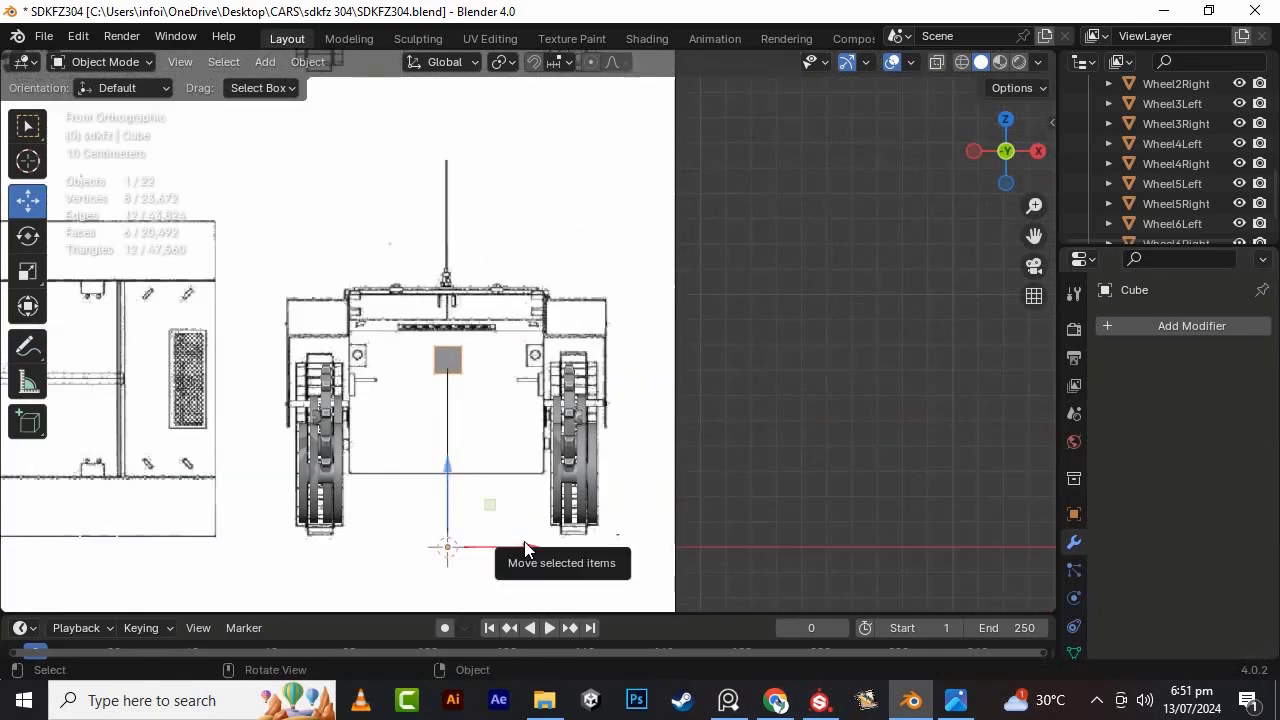
pyautogui.moveTo(526, 548); pyautogui.dragTo(655, 565)
pyautogui.hotkey('ctrl', 'z')
pyautogui.press('s')
pyautogui.press('x')
pyautogui.click(580, 388)
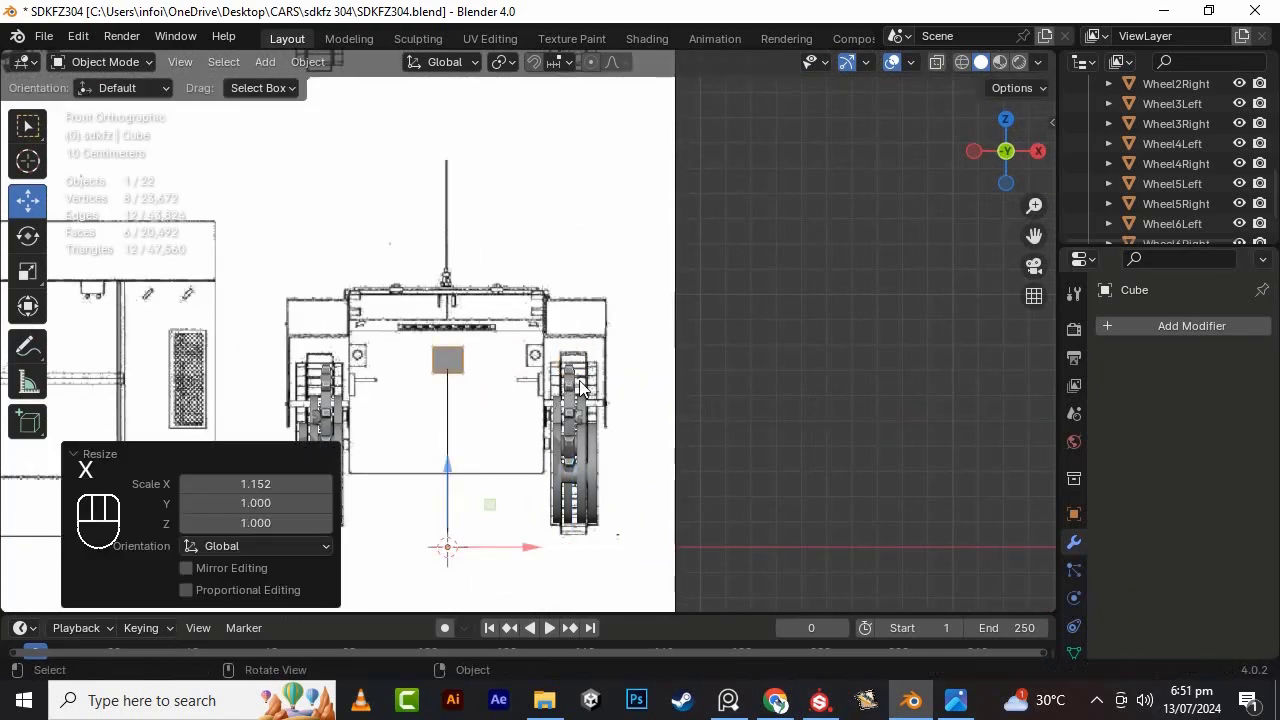
pyautogui.press('Escape')
# - Widen the cube's mesh along X and adjust its depth along Y in Edit Mode
pyautogui.press('Tab')
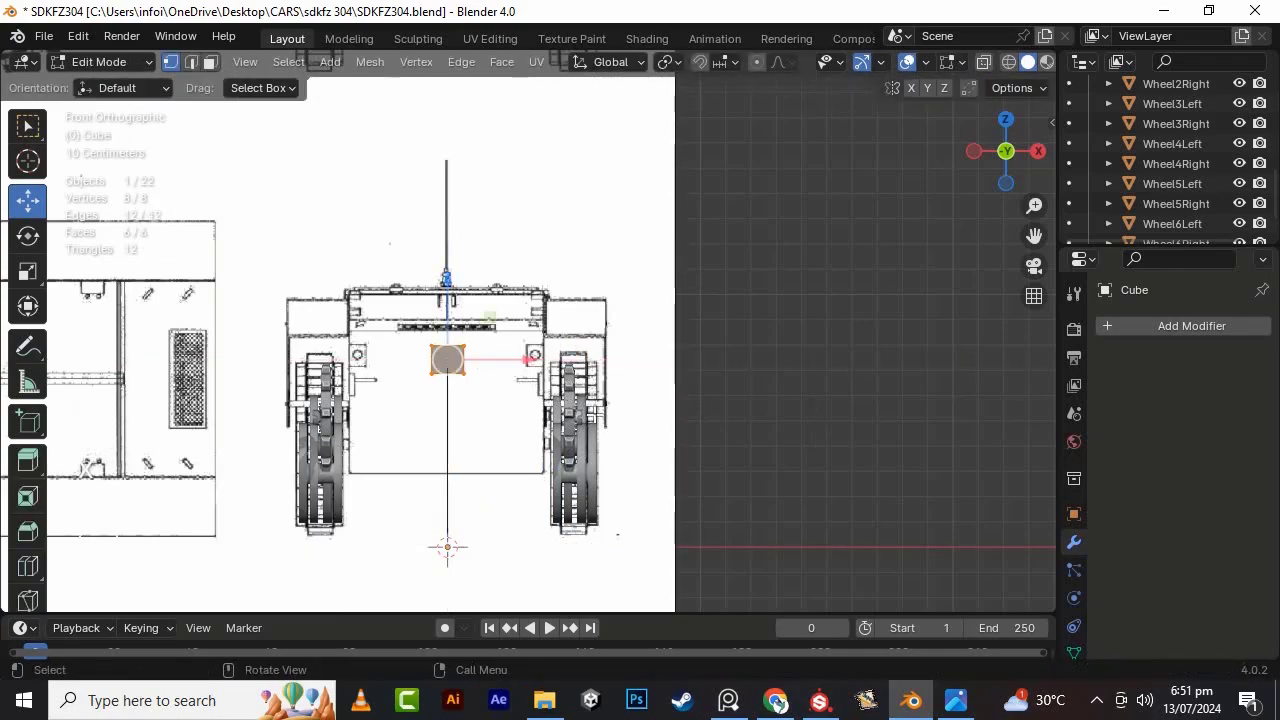
pyautogui.click(545, 383)
pyautogui.moveTo(900, 330); pyautogui.dragTo(797, 389, button='middle')
pyautogui.press('s')
pyautogui.press('y')
pyautogui.press('Tab')
# - Add a plane, raise it to the cube's height and scale its mesh to 0.094
pyautogui.hotkey('shift', 'a')
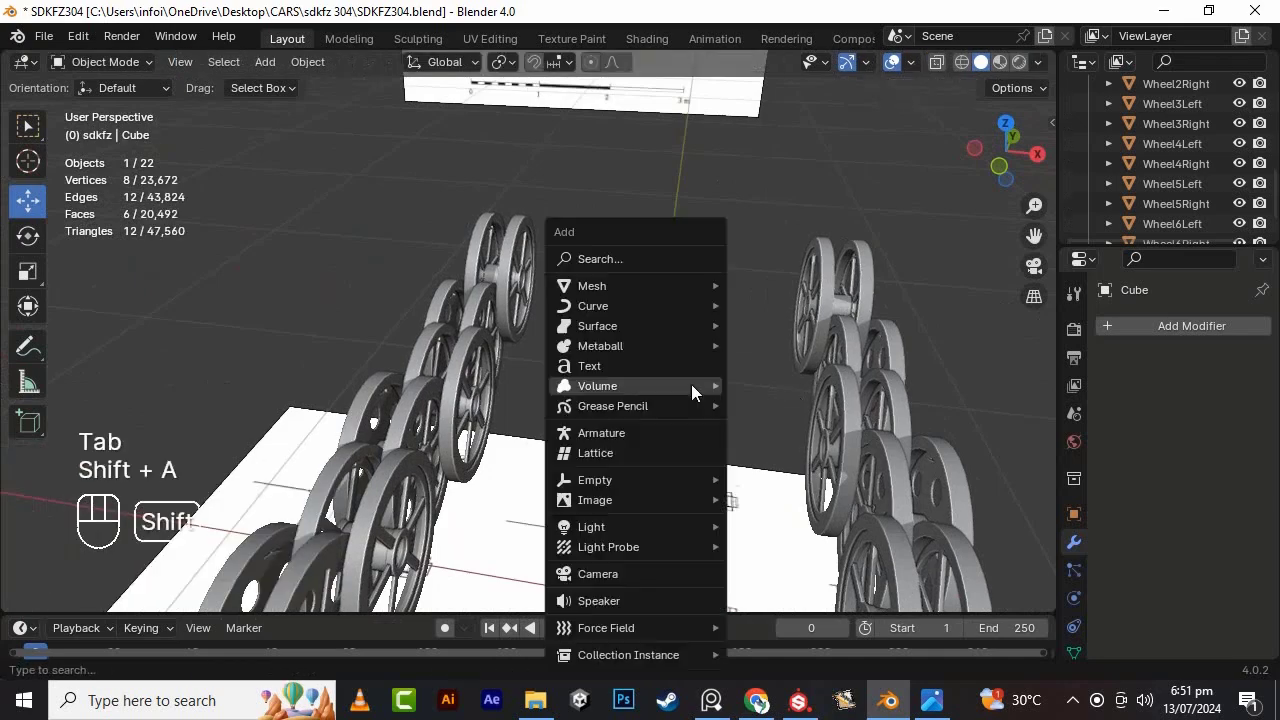
pyautogui.moveTo(600, 357)
pyautogui.click(731, 339)
pyautogui.scroll(-2, 725, 345)
pyautogui.moveTo(595, 451); pyautogui.dragTo(603, 252)
pyautogui.press('Tab')
pyautogui.press('s')
pyautogui.click(636, 319)
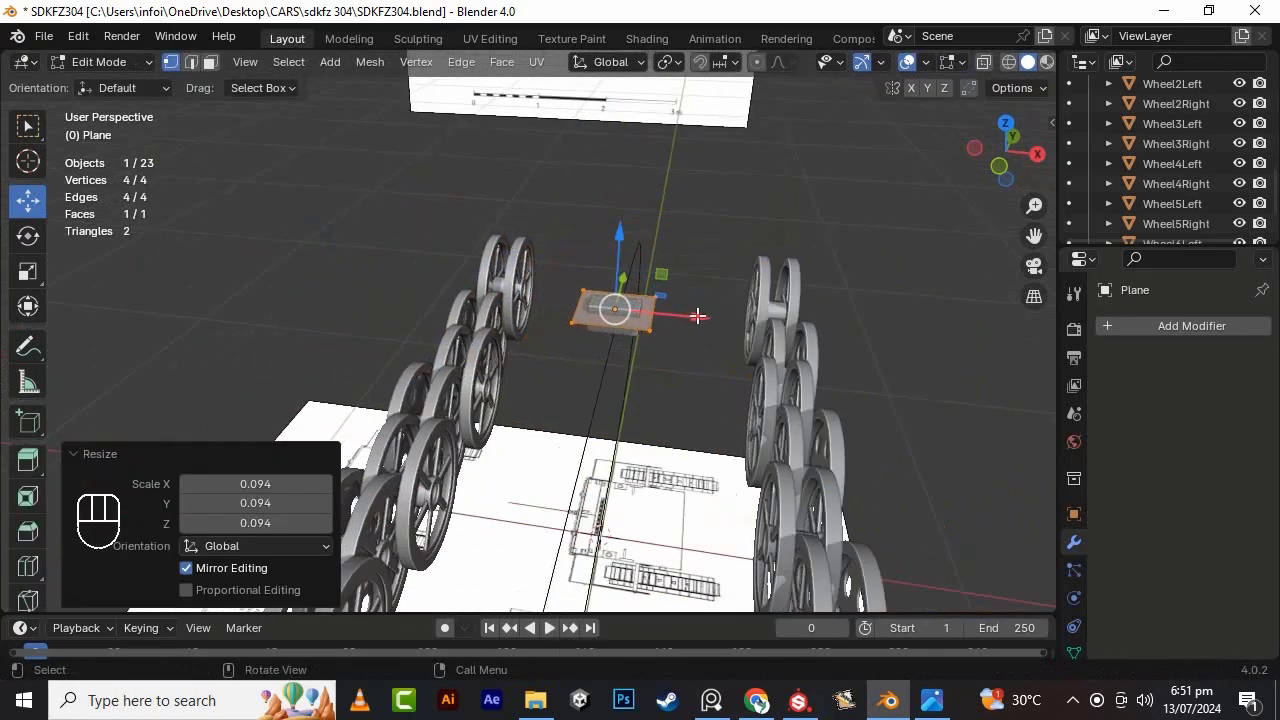
# - Move the plane along X toward one end of the cube and adjust its outer lengthwise edge
pyautogui.moveTo(697, 315); pyautogui.dragTo(741, 320)
pyautogui.scroll(2, 745, 320)
pyautogui.moveTo(745, 240); pyautogui.dragTo(835, 365)
pyautogui.moveTo(870, 315); pyautogui.dragTo(872, 315)
pyautogui.moveTo(872, 315); pyautogui.dragTo(620, 301, button='middle')
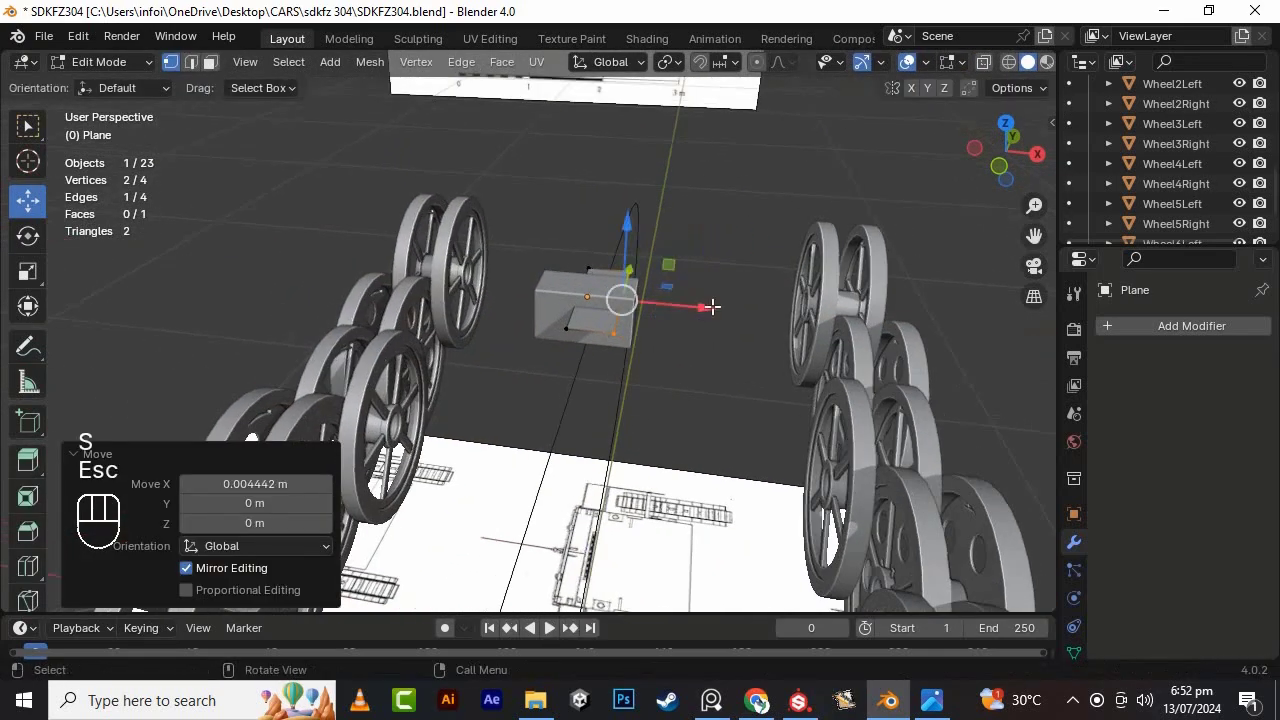
# - Lower the whole plane to the cube's base and shift it along Y and X so it extends from the cube's face
pyautogui.press('a')
pyautogui.scroll(1, 652, 248)
pyautogui.moveTo(625, 217); pyautogui.dragTo(624, 261)
pyautogui.moveTo(699, 371); pyautogui.dragTo(545, 325, button='middle')
pyautogui.moveTo(727, 479); pyautogui.dragTo(722, 479)
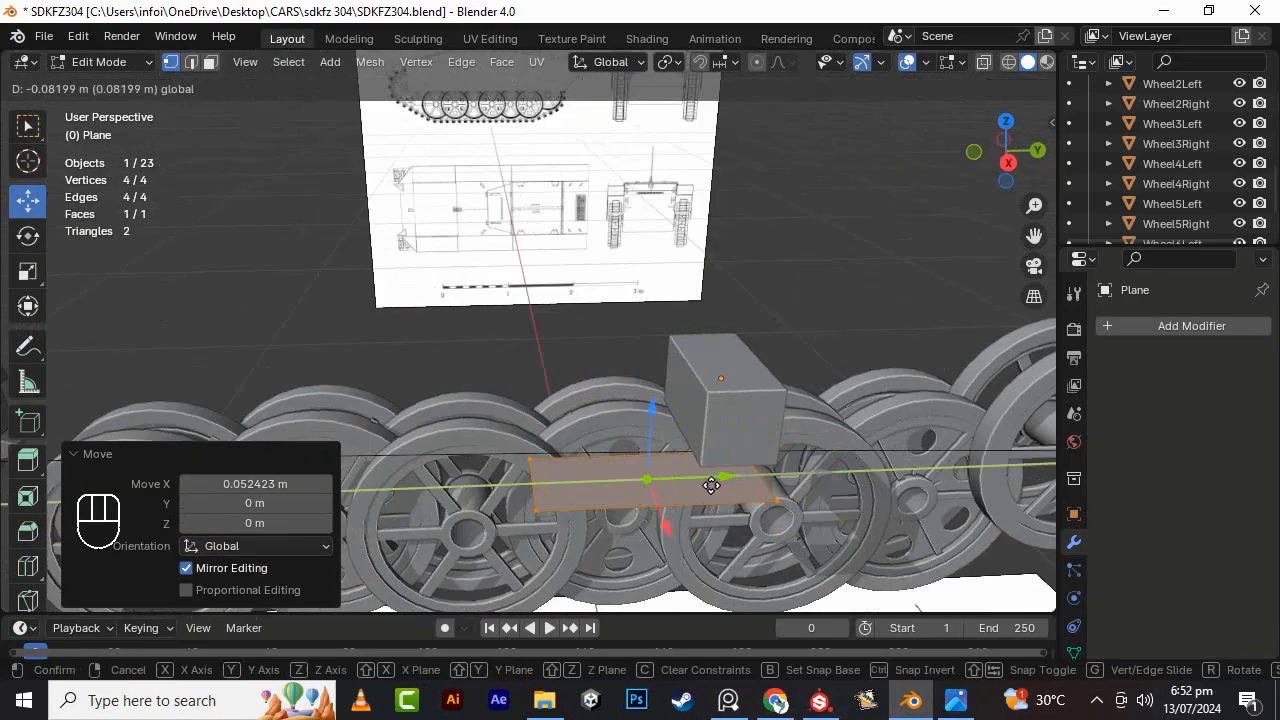
pyautogui.moveTo(722, 479); pyautogui.dragTo(680, 455, button='middle')
pyautogui.moveTo(668, 499); pyautogui.dragTo(674, 500)
pyautogui.moveTo(674, 500); pyautogui.dragTo(780, 560, button='middle')
pyautogui.moveTo(806, 478); pyautogui.dragTo(794, 473)
pyautogui.moveTo(645, 450); pyautogui.dragTo(707, 471, button='middle')
# - Add one lengthwise and one crosswise loop cut to the plane and extrude its lengthwise centre edges upward along Z
pyautogui.hotkey('ctrl', 'r')
pyautogui.click(706, 470)
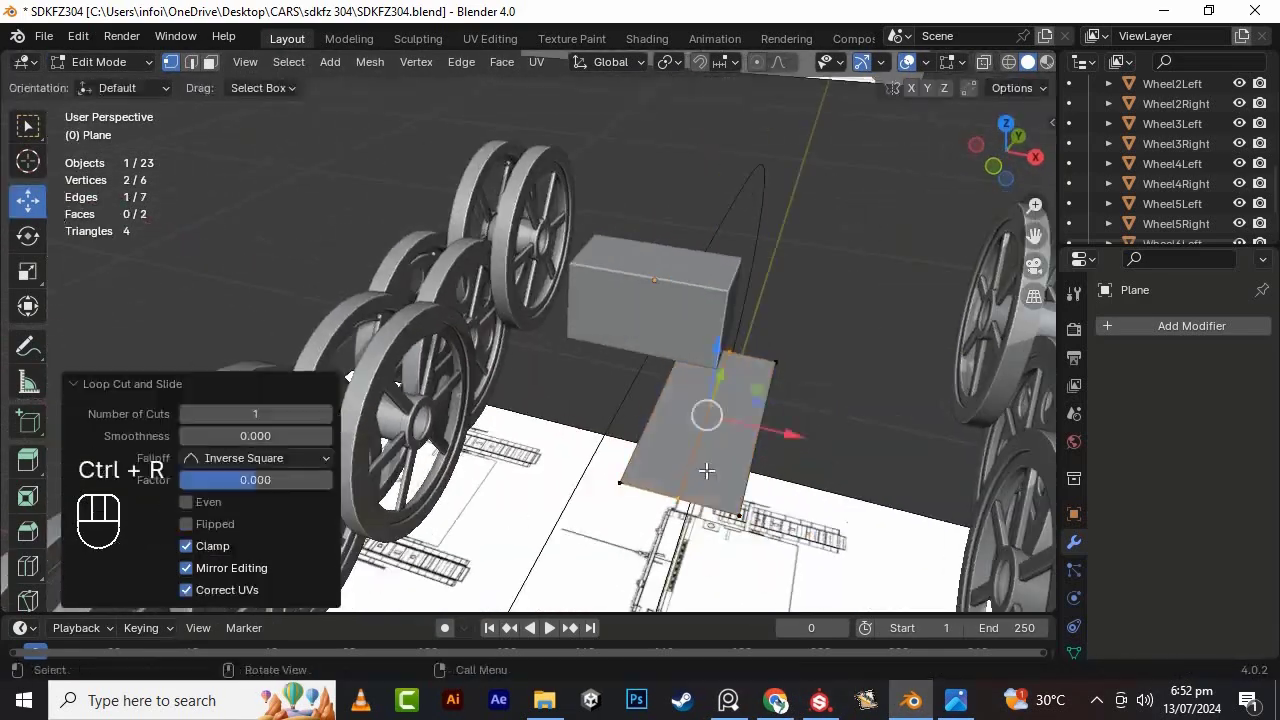
pyautogui.click(190, 62)
pyautogui.click(688, 468)
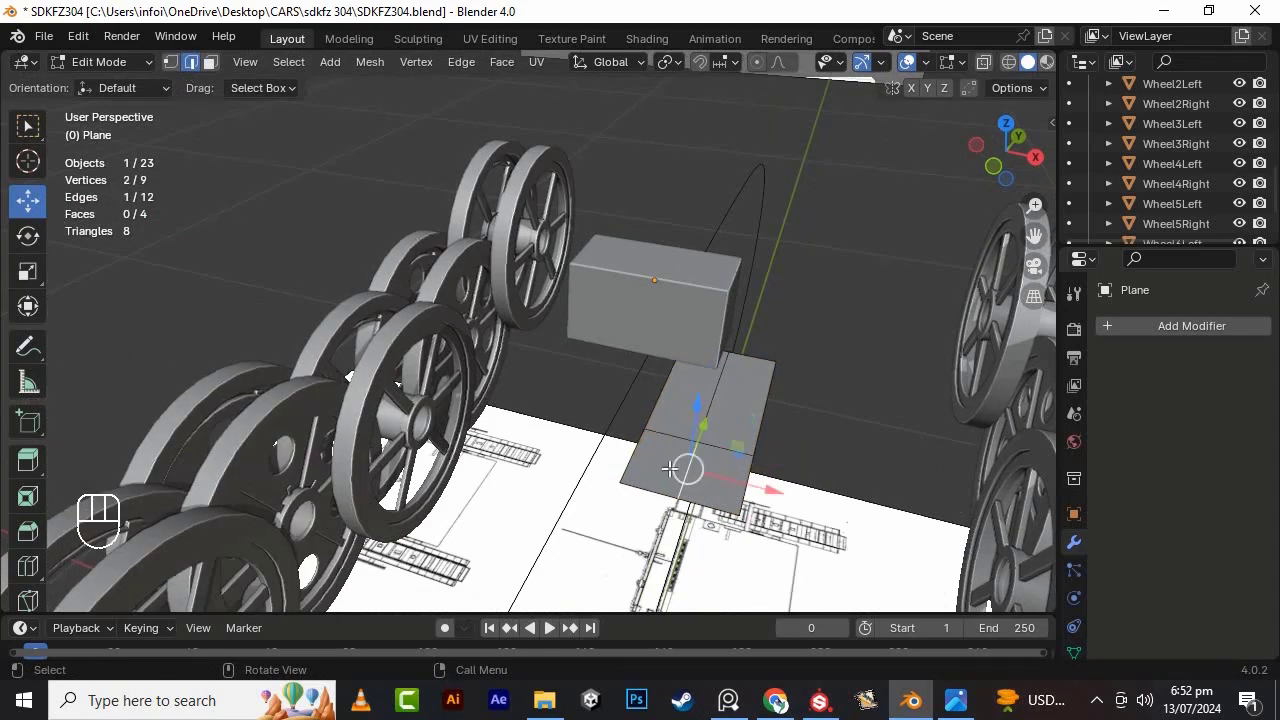
pyautogui.keyDown('shift'); pyautogui.click(712, 399); pyautogui.keyUp('shift')
pyautogui.keyDown('alt'); pyautogui.moveTo(850, 425); pyautogui.dragTo(758, 346, button='middle'); pyautogui.keyUp('alt')
pyautogui.press('e')
pyautogui.press('z')
pyautogui.click(756, 302)
pyautogui.keyDown('alt'); pyautogui.moveTo(756, 302); pyautogui.dragTo(686, 294, button='middle'); pyautogui.keyUp('alt')
# - Lower the raised rib's middle and front vertices along Z so its top edge slopes up toward the cube
pyautogui.press('1')
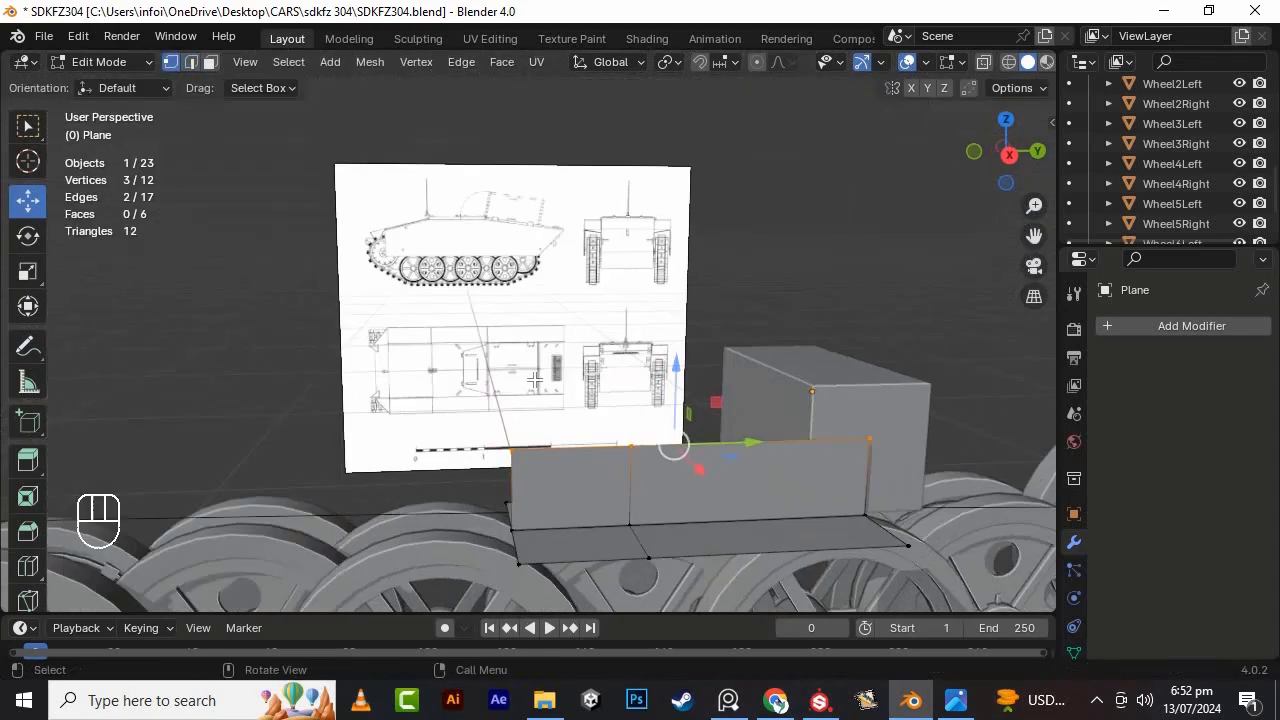
pyautogui.moveTo(575, 442); pyautogui.dragTo(575, 447)
pyautogui.moveTo(489, 481); pyautogui.dragTo(533, 543)
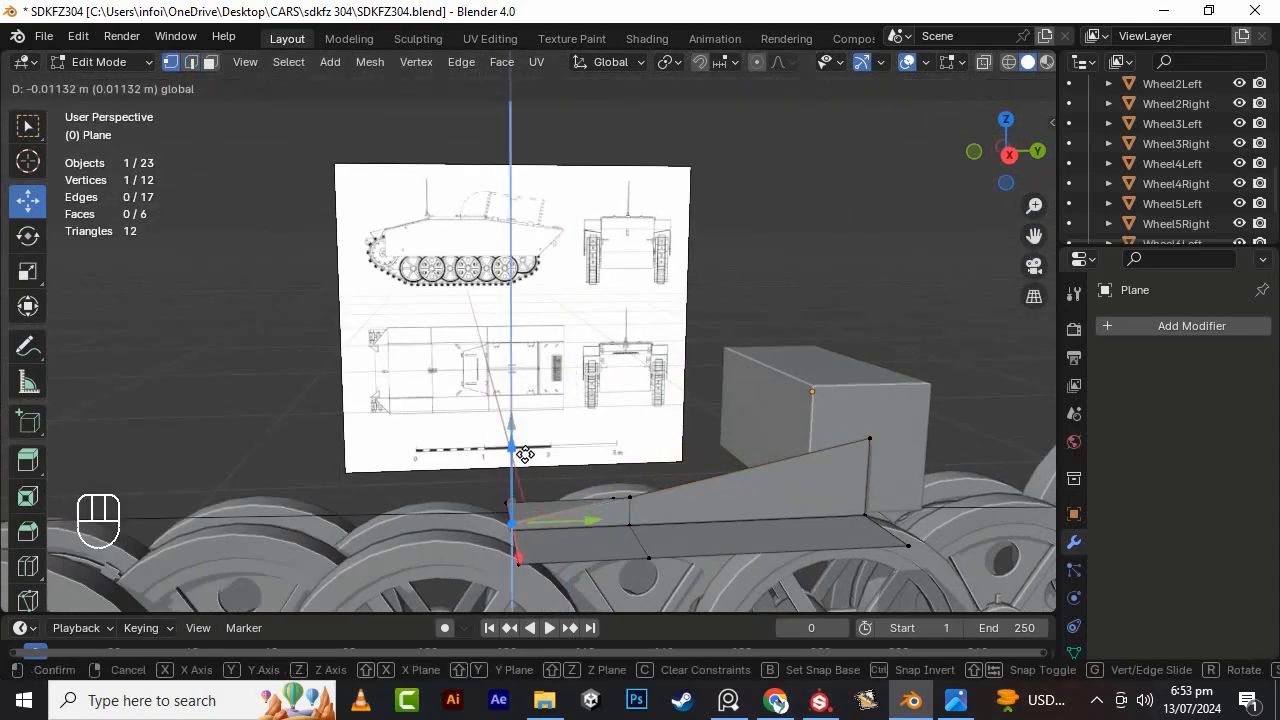
pyautogui.moveTo(525, 454); pyautogui.dragTo(525, 456)
pyautogui.press('Tab')
pyautogui.click(888, 422)
pyautogui.hotkey('shift', 'd')
pyautogui.rightClick(779, 413)
pyautogui.press('Delete')
# - Adjust the positions of the plate's outer lengthwise edges along X on both sides of the rib
pyautogui.keyDown('alt'); pyautogui.moveTo(686, 388); pyautogui.dragTo(731, 441, button='middle'); pyautogui.keyUp('alt')
pyautogui.click(731, 441)
pyautogui.keyDown('ctrl'); pyautogui.click(740, 381); pyautogui.keyUp('ctrl')
pyautogui.moveTo(829, 440); pyautogui.dragTo(817, 438)
pyautogui.moveTo(817, 438); pyautogui.dragTo(775, 456, button='middle')
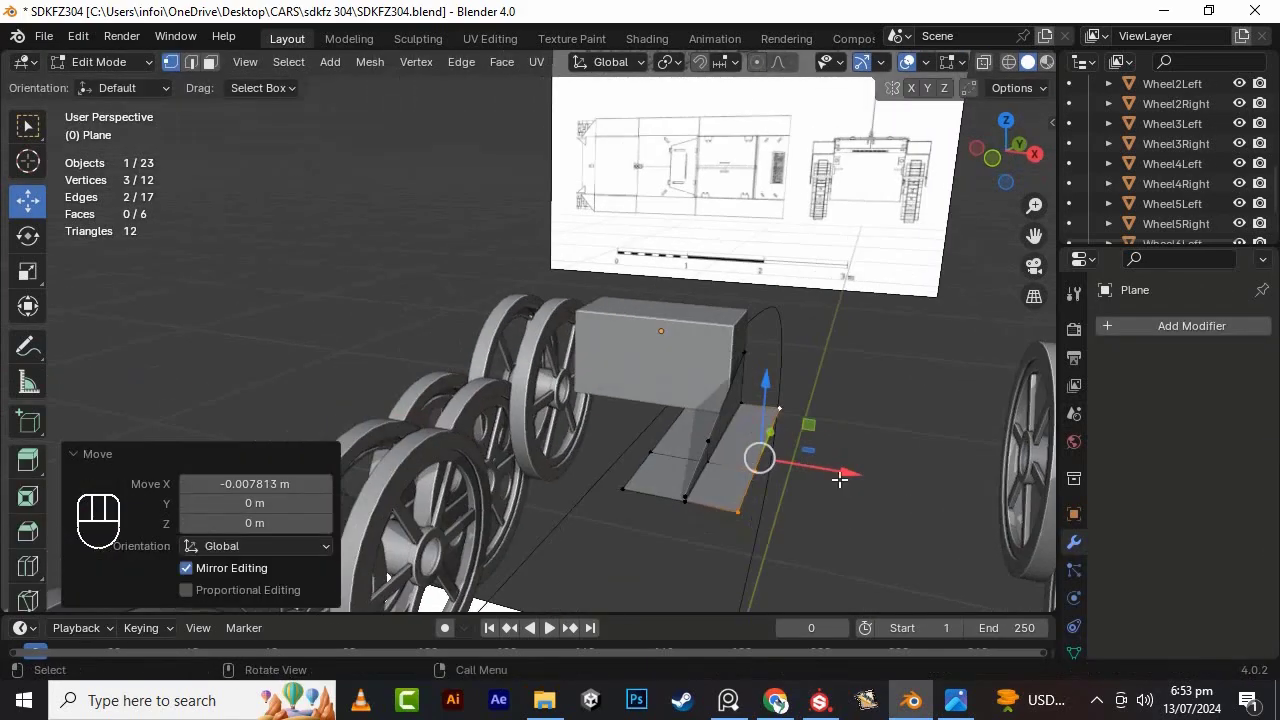
pyautogui.moveTo(838, 477); pyautogui.dragTo(842, 478)
pyautogui.moveTo(842, 478); pyautogui.dragTo(868, 530, button='middle')
pyautogui.moveTo(817, 393); pyautogui.dragTo(810, 391)
pyautogui.press('a')
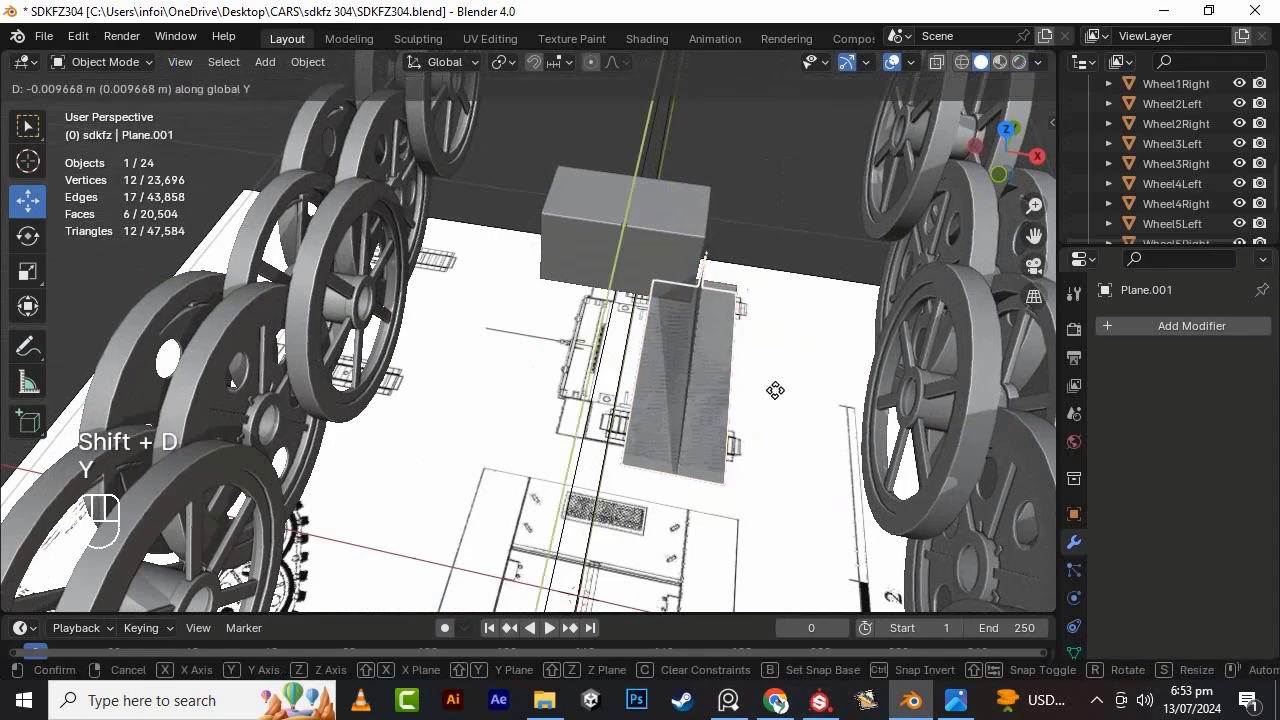
# - Duplicate the ribbed plate and move the copy along X to the opposite end of the cube
pyautogui.rightClick(775, 390)
pyautogui.moveTo(706, 243); pyautogui.dragTo(543, 238)
pyautogui.moveTo(543, 238); pyautogui.dragTo(612, 226, button='middle')
pyautogui.moveTo(284, 202); pyautogui.dragTo(273, 205)
# - Add a Solidify modifier to the duplicated plate and adjust its thickness
pyautogui.click(1144, 327)
pyautogui.write('s')
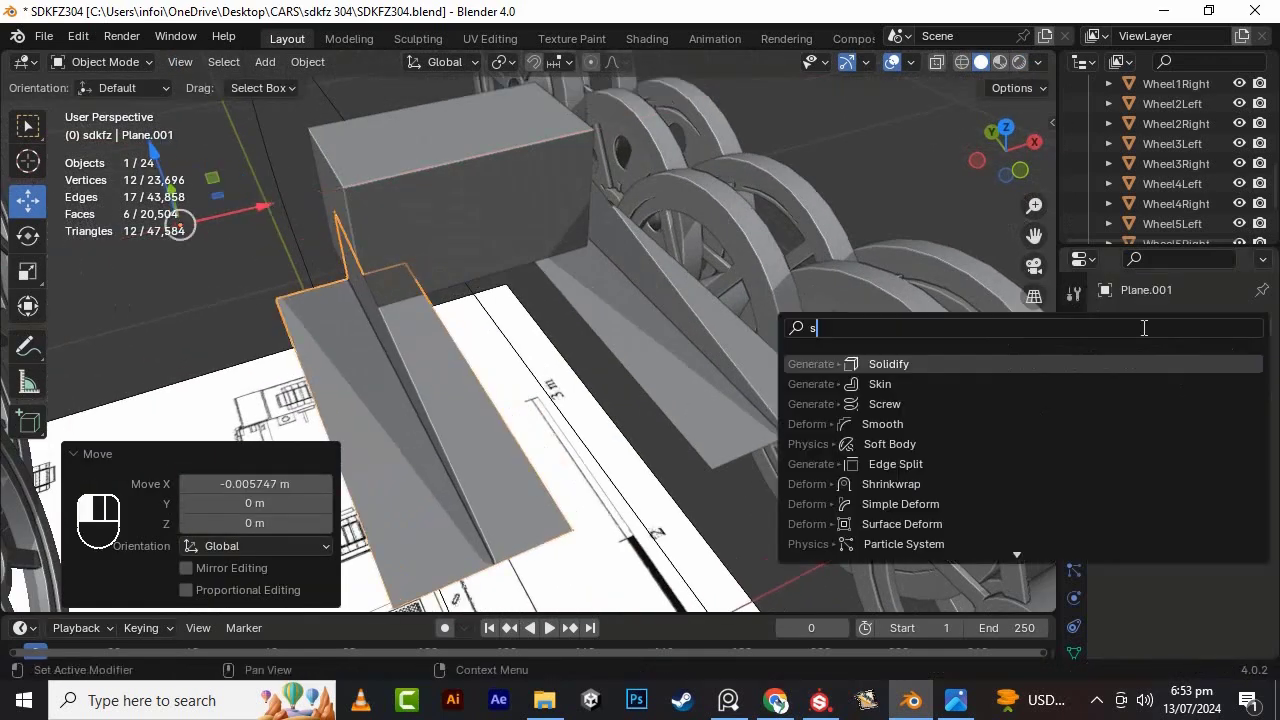
pyautogui.press('Return')
pyautogui.click(1197, 416)
# - Give the original plate a Solidify modifier with adjusted thickness and apply it
pyautogui.click(688, 430)
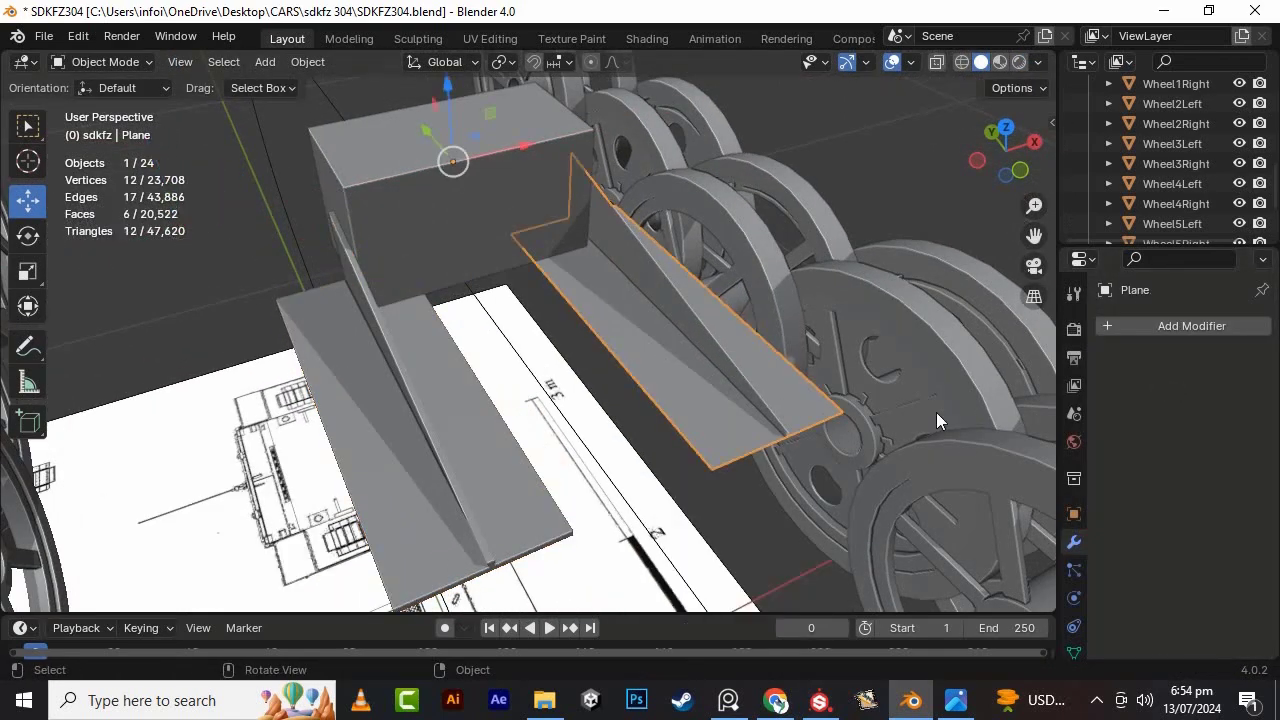
pyautogui.click(1191, 325)
pyautogui.write('s')
pyautogui.press('Return')
pyautogui.click(1203, 413)
pyautogui.click(1234, 359)
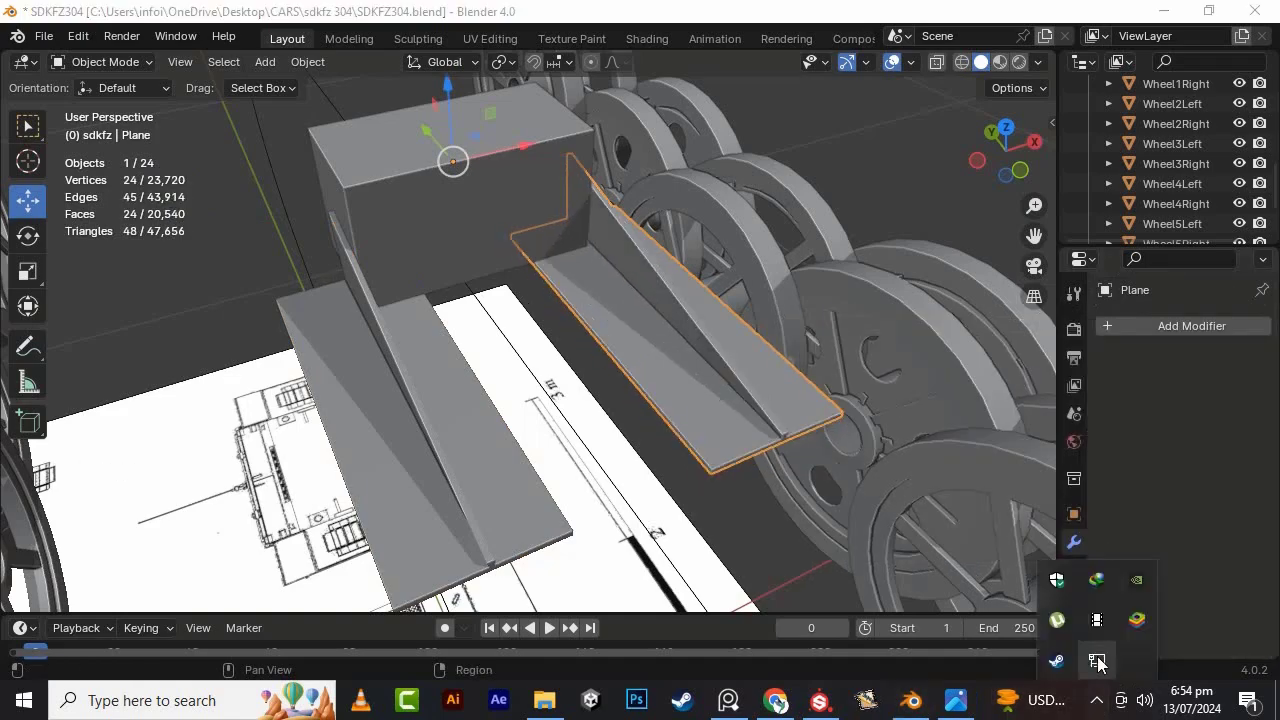
# - Join both plates with the cube and shade the track link smooth with auto smooth at 30°
pyautogui.moveTo(600, 420); pyautogui.dragTo(498, 380, button='middle')
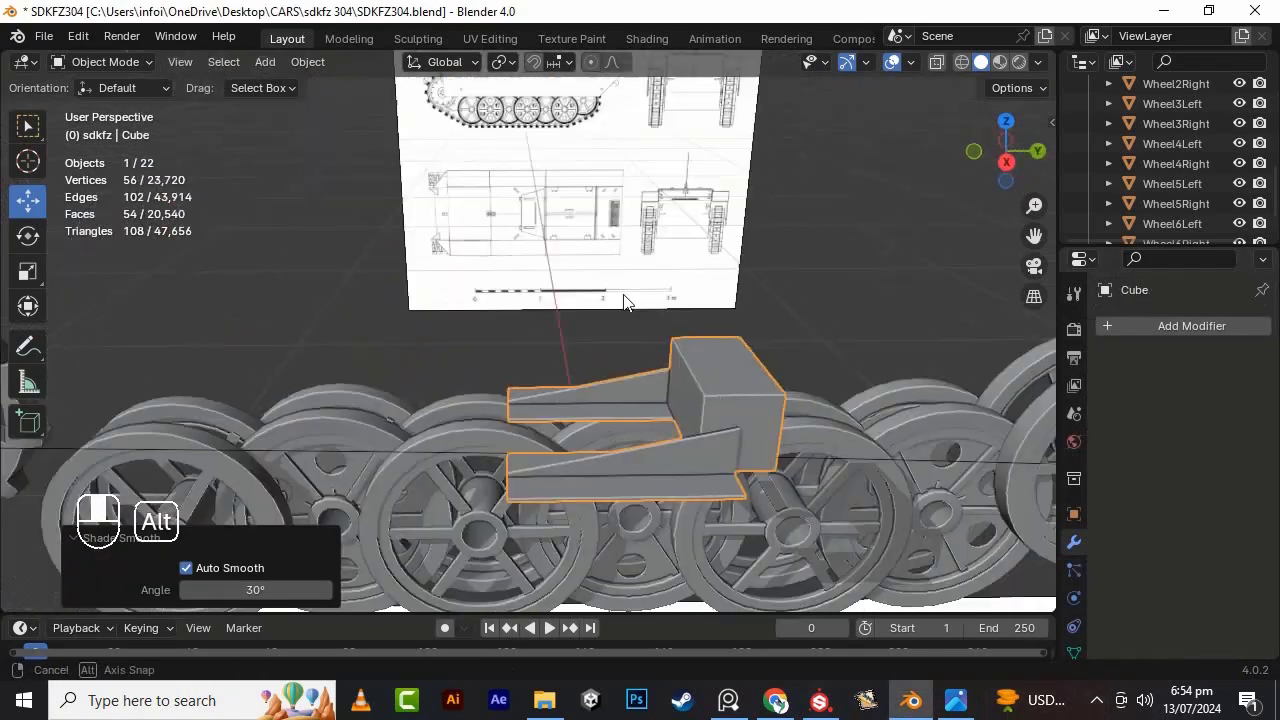
pyautogui.keyDown('alt'); pyautogui.moveTo(560, 380); pyautogui.dragTo(760, 360, button='middle'); pyautogui.keyUp('alt')
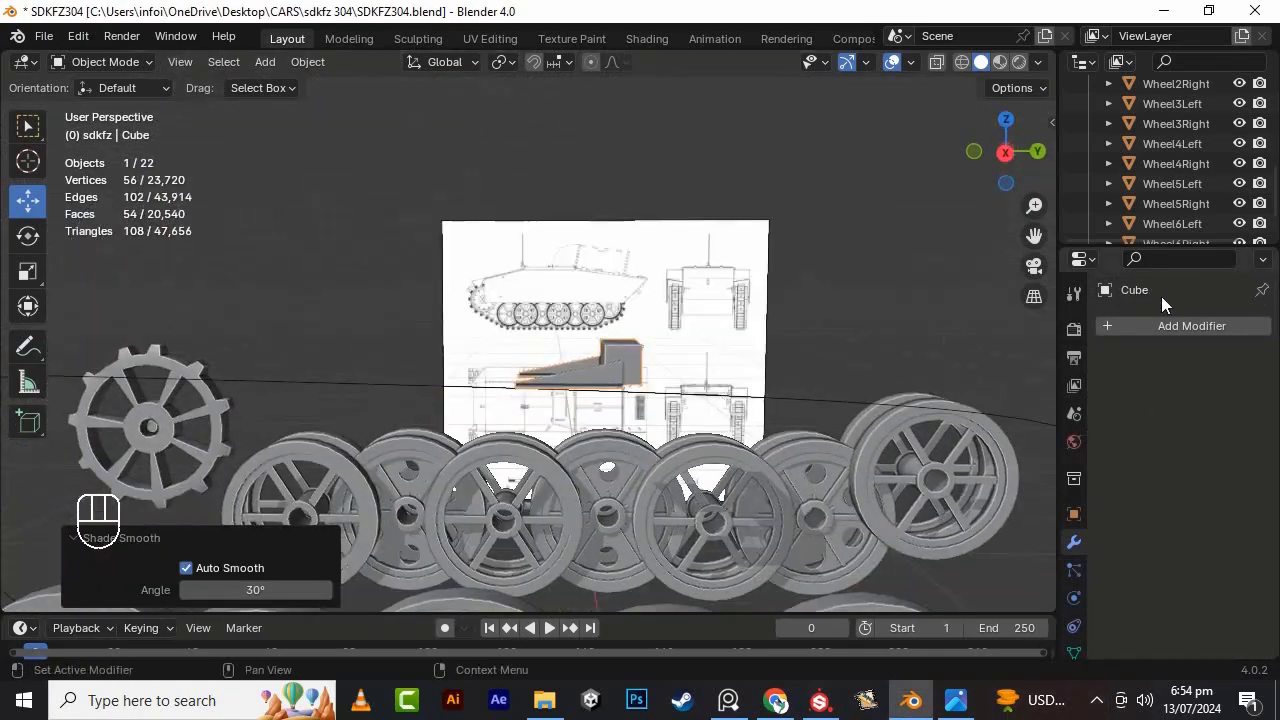
# - Add an Array modifier to the track link with a relative offset of 0 on X and 0.9 on Y, and apply all transforms
pyautogui.click(1191, 325)
pyautogui.write('a')
pyautogui.press('Return')
pyautogui.rightClick(605, 328)
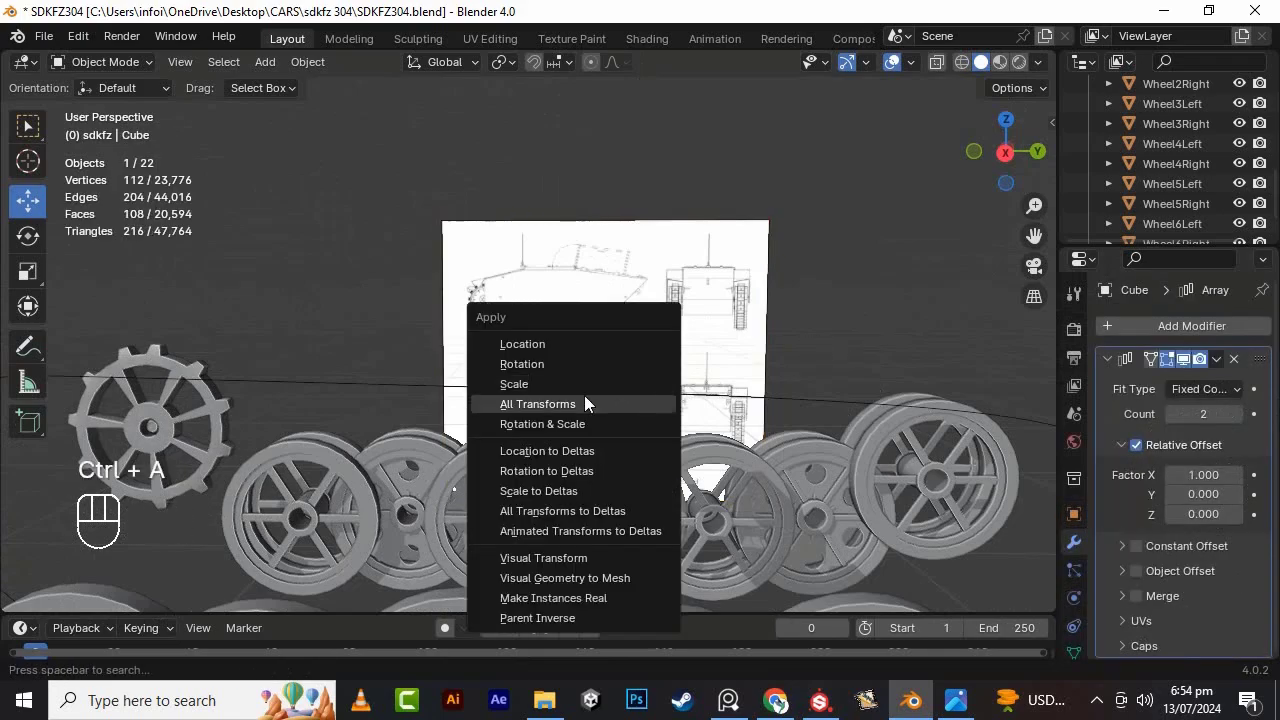
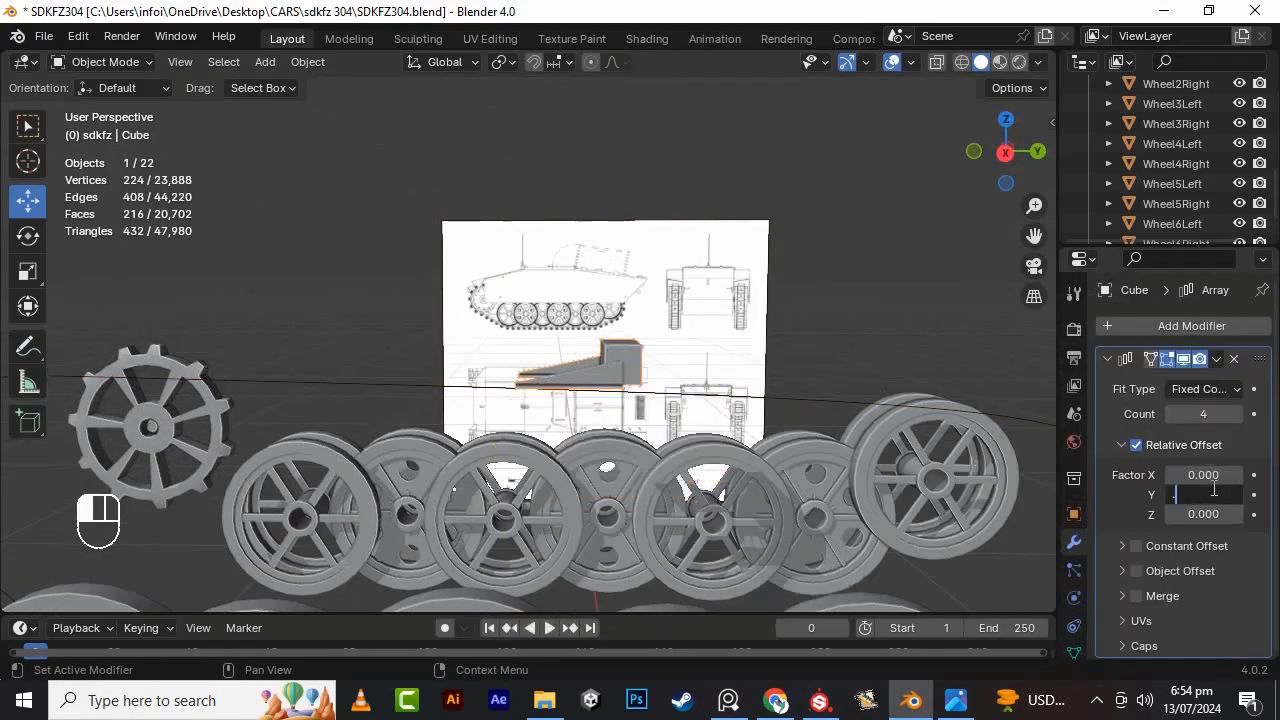
# - Add a Curve modifier to the track link that follows the NurbsPath, with -Y as the deform axis
pyautogui.keyDown('alt'); pyautogui.moveTo(903, 399); pyautogui.dragTo(1043, 509, button='middle'); pyautogui.keyUp('alt')
pyautogui.click(1195, 326)
pyautogui.write('c')
pyautogui.click(1020, 366)
pyautogui.scroll(-5, 1168, 482)
pyautogui.click(1232, 590)
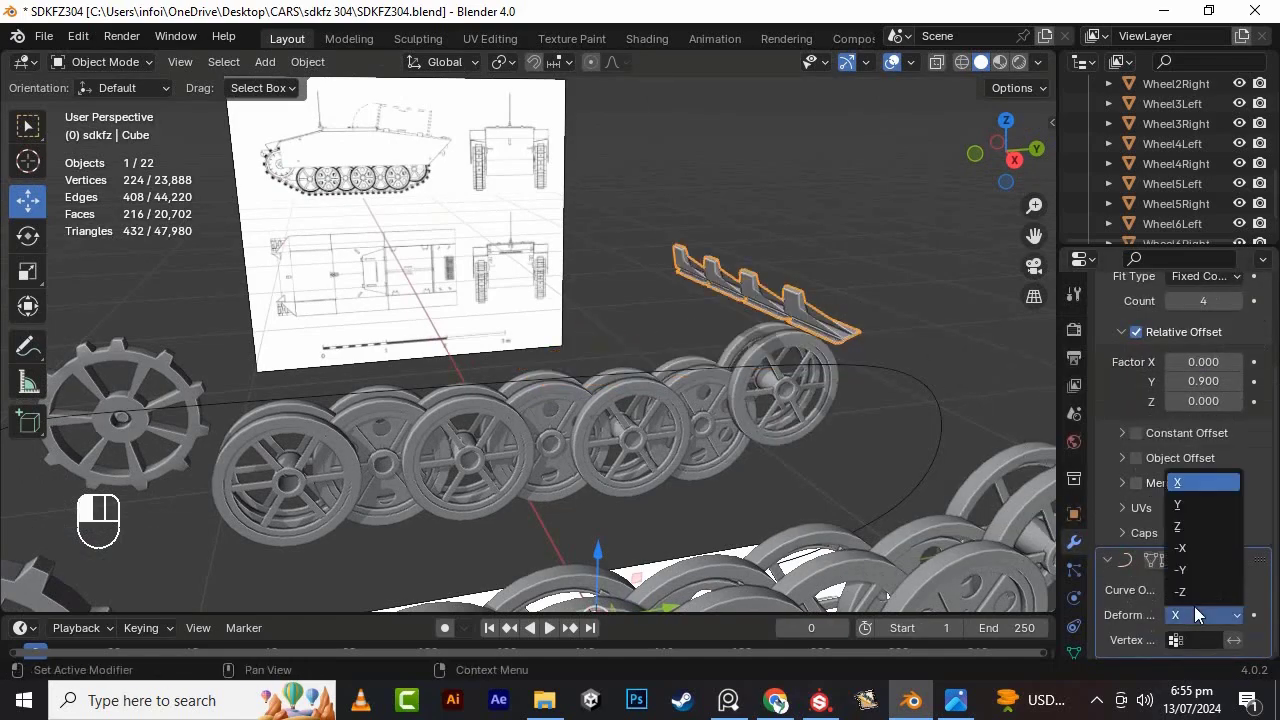
pyautogui.click(1180, 569)
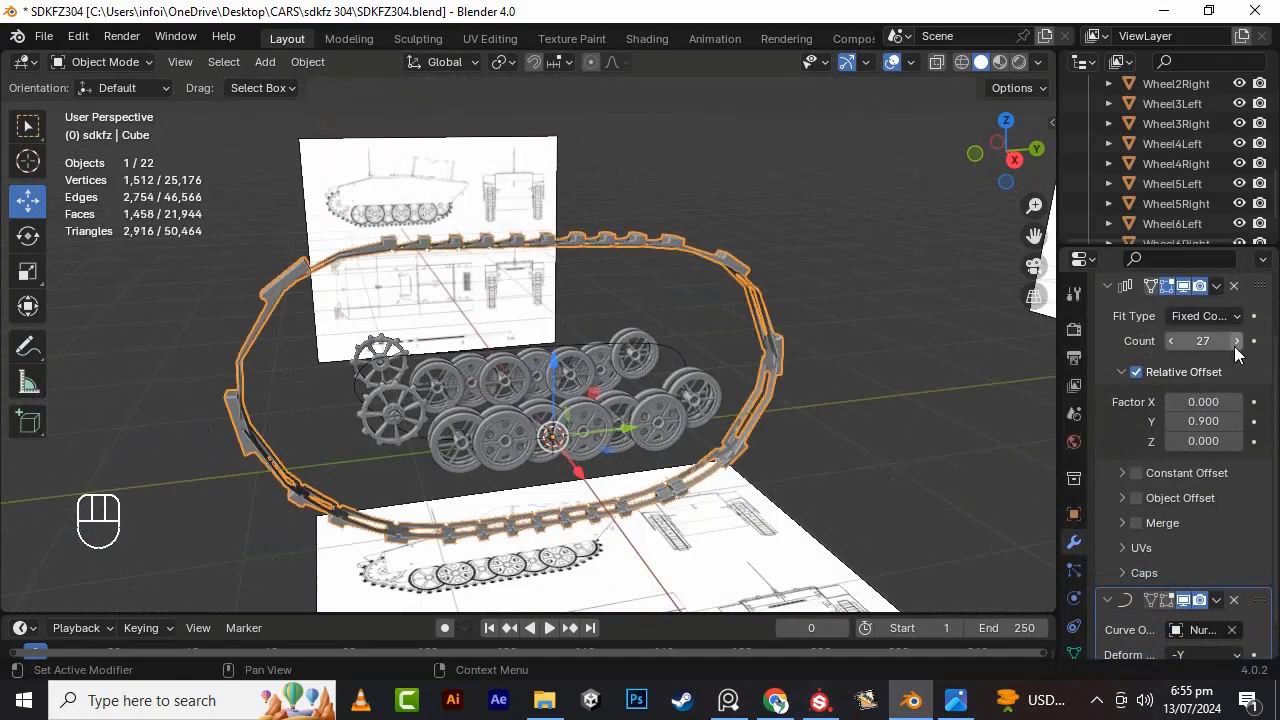
# - Increase the link's array count to 51 and scale the link to 0.251
pyautogui.scroll(2, 530, 400)
pyautogui.moveTo(430, 412)
pyautogui.keyDown('alt'); pyautogui.mouseDown(button='middle')
pyautogui.moveTo(537, 420)
pyautogui.moveTo(430, 412)
pyautogui.mouseUp(button='middle'); pyautogui.keyUp('alt')
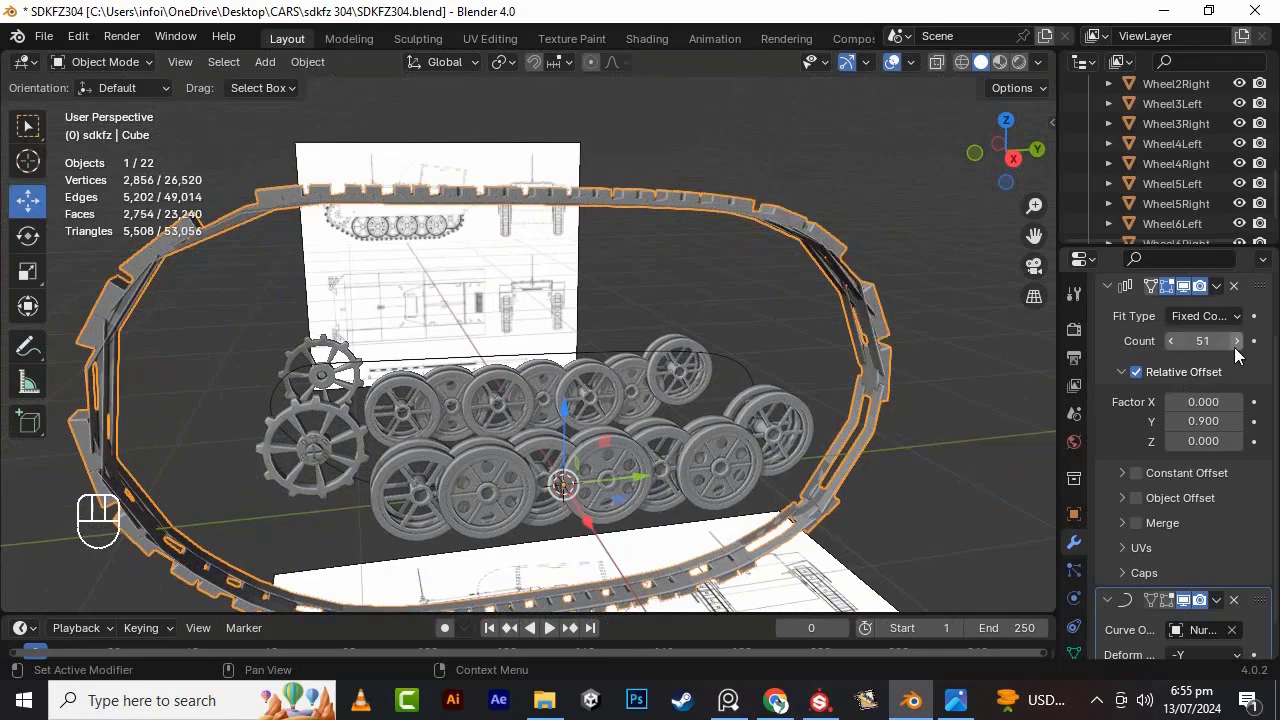
pyautogui.press('s')
pyautogui.click(639, 506)
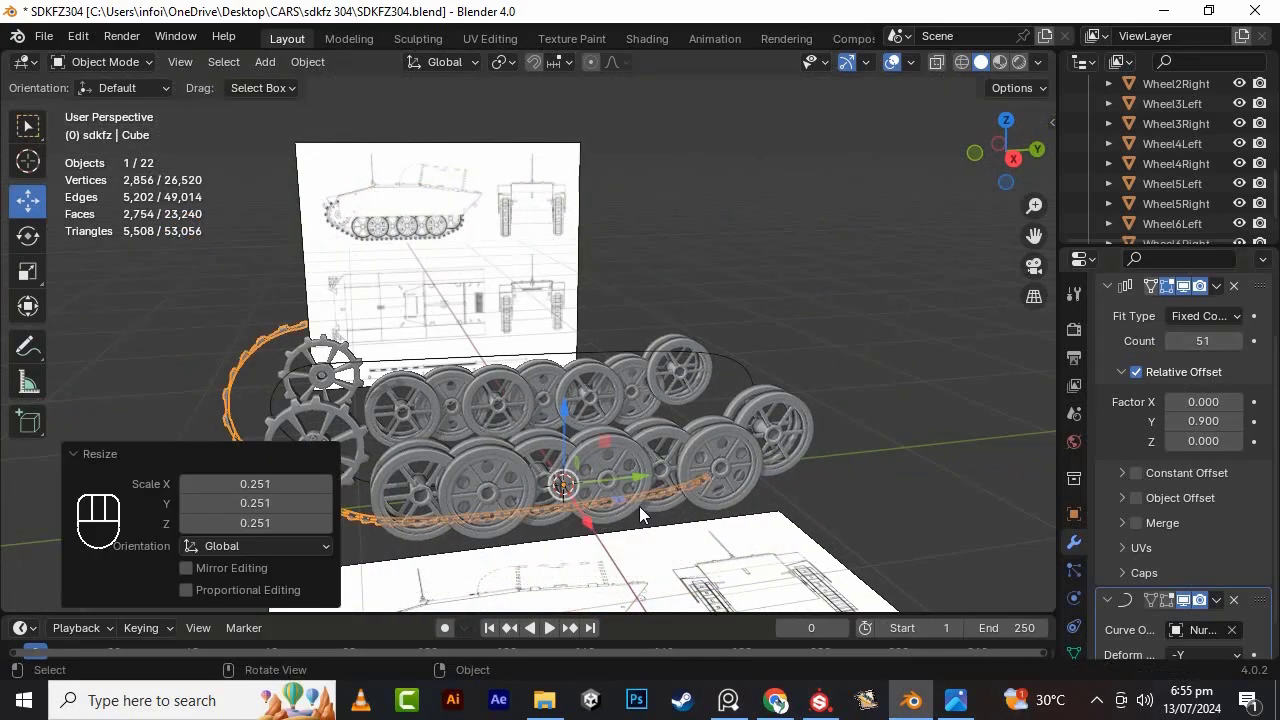
# - In the right side view, scale the track by 2.695 overall and by 0.335 along Y
pyautogui.moveTo(639, 506)
pyautogui.keyDown('alt'); pyautogui.mouseDown()
pyautogui.moveTo(505, 510)
pyautogui.moveTo(639, 530)
pyautogui.mouseUp(); pyautogui.keyUp('alt')
pyautogui.scroll(2, 639, 530)
pyautogui.moveTo(1034, 235); pyautogui.dragTo(1050, 60)
pyautogui.keyDown('alt'); pyautogui.moveTo(700, 340); pyautogui.dragTo(858, 342); pyautogui.keyUp('alt')
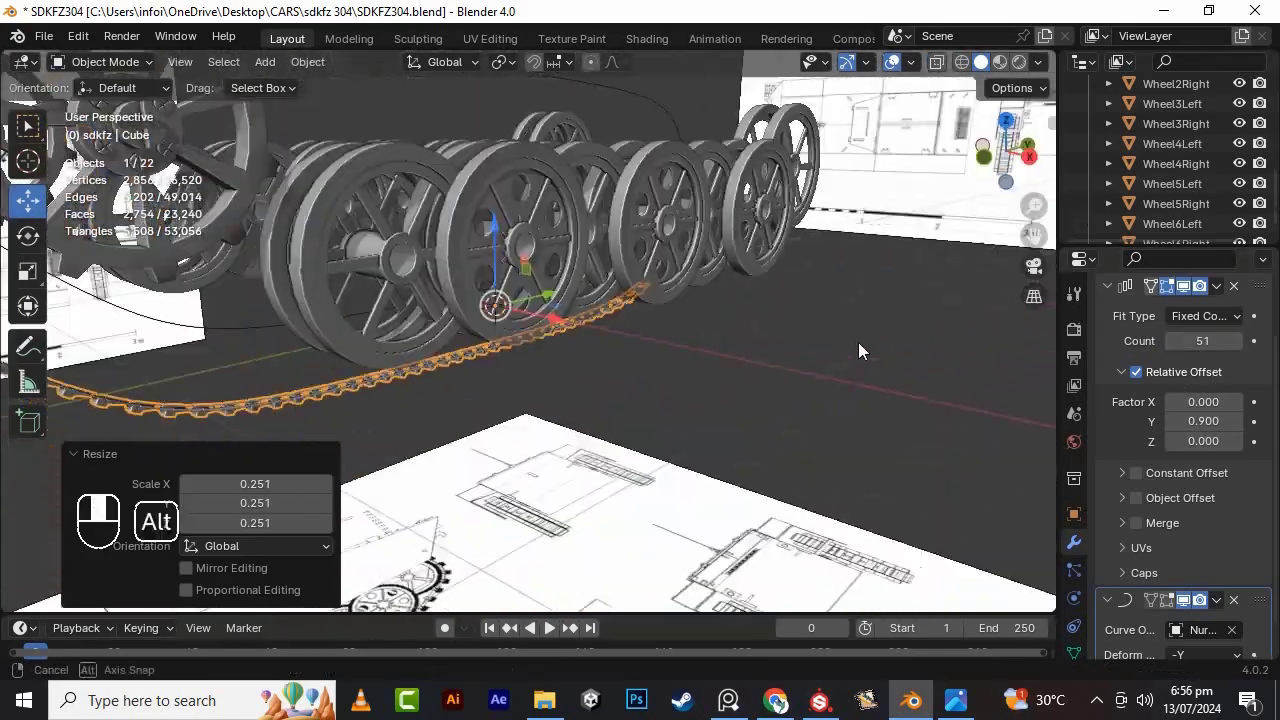
pyautogui.press('KP_3')
pyautogui.press('s')
pyautogui.rightClick(762, 471)
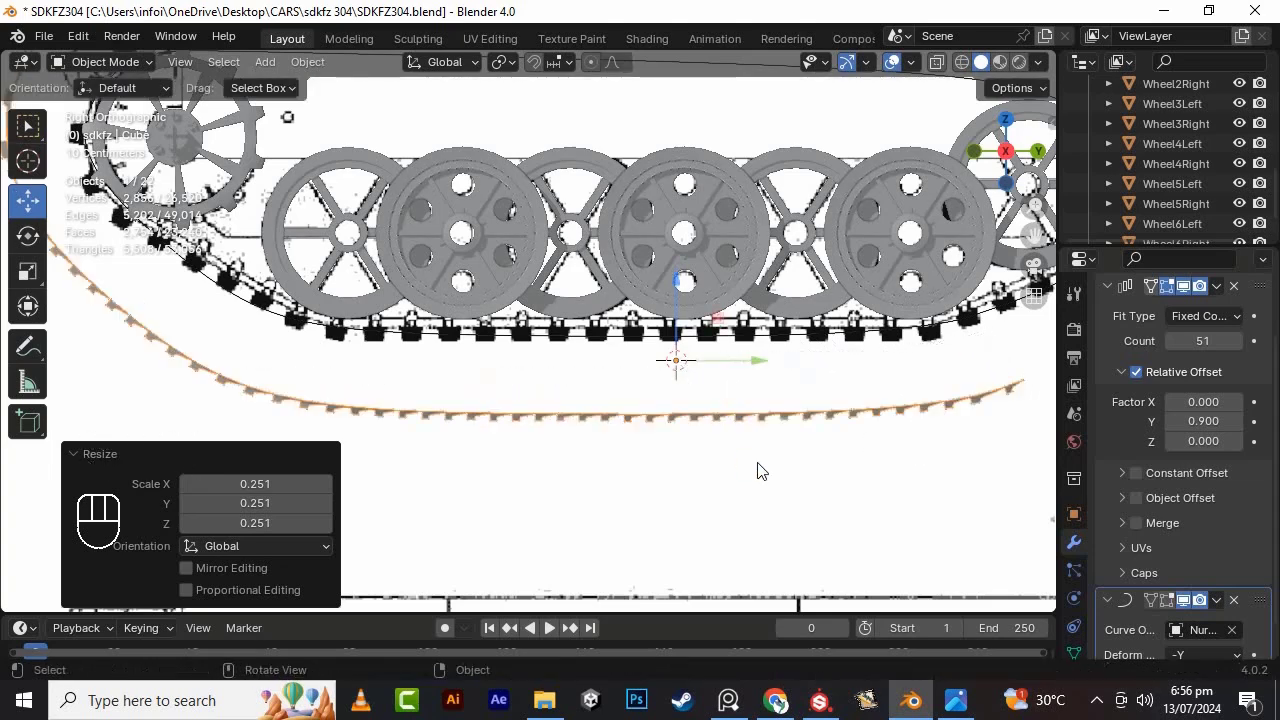
pyautogui.press('s')
pyautogui.click(922, 525)
pyautogui.scroll(-5, 888, 466)
pyautogui.press('s')
pyautogui.press('y')
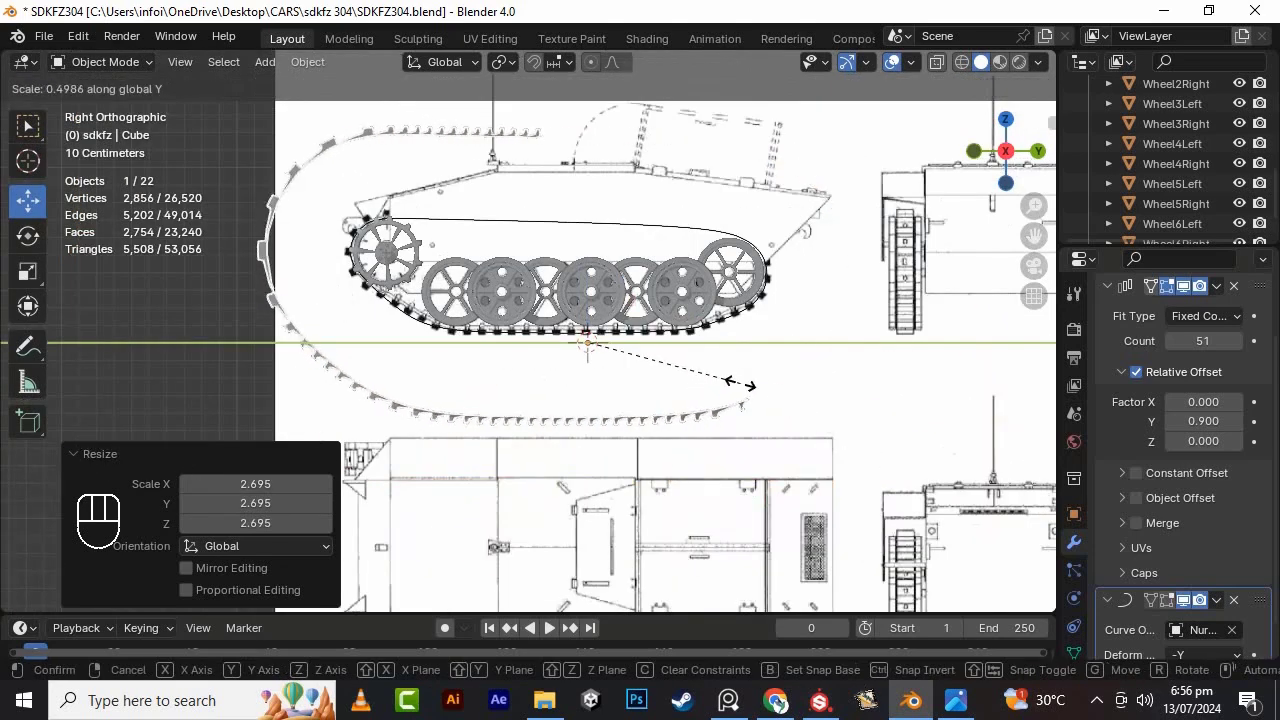
pyautogui.click(703, 372)
# - Move the track about -0.456 m along Z to line it up with the blueprint track
pyautogui.press('g')
pyautogui.press('z')
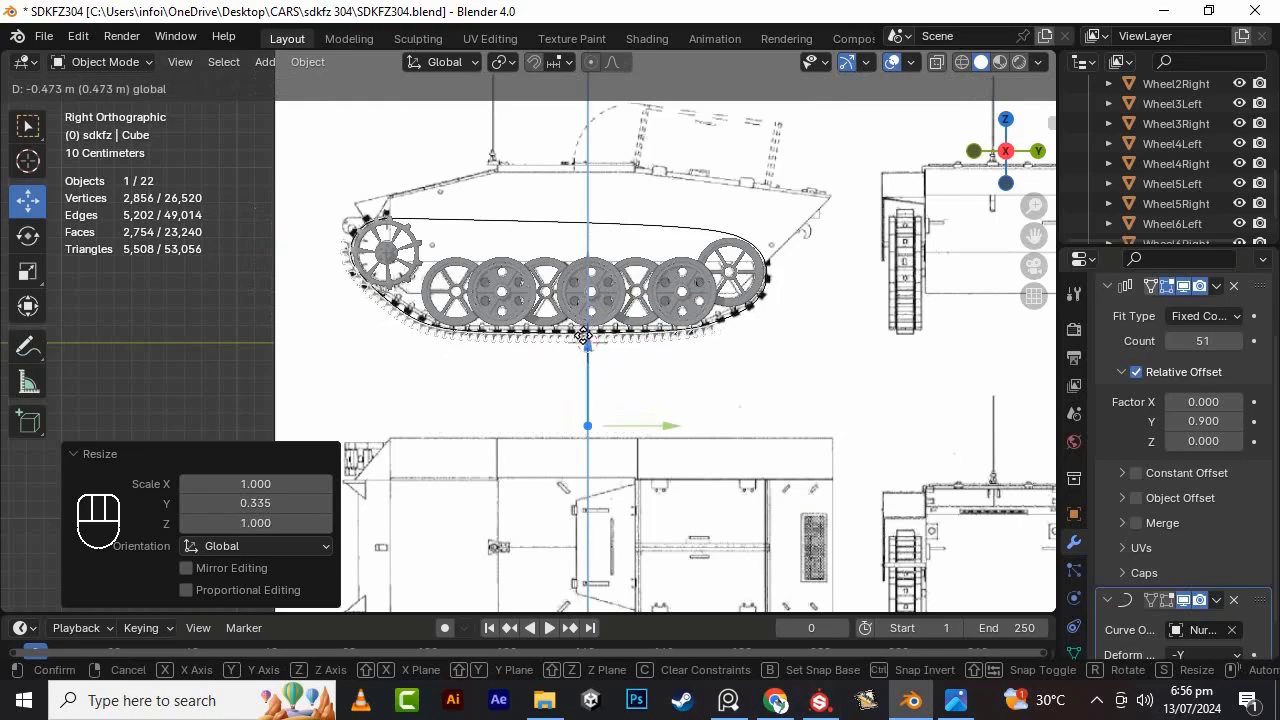
pyautogui.click(580, 337)
# - Increase the track's array count to 117 to close the loop of links
pyautogui.keyDown('alt'); pyautogui.moveTo(582, 338); pyautogui.dragTo(420, 368); pyautogui.keyUp('alt')
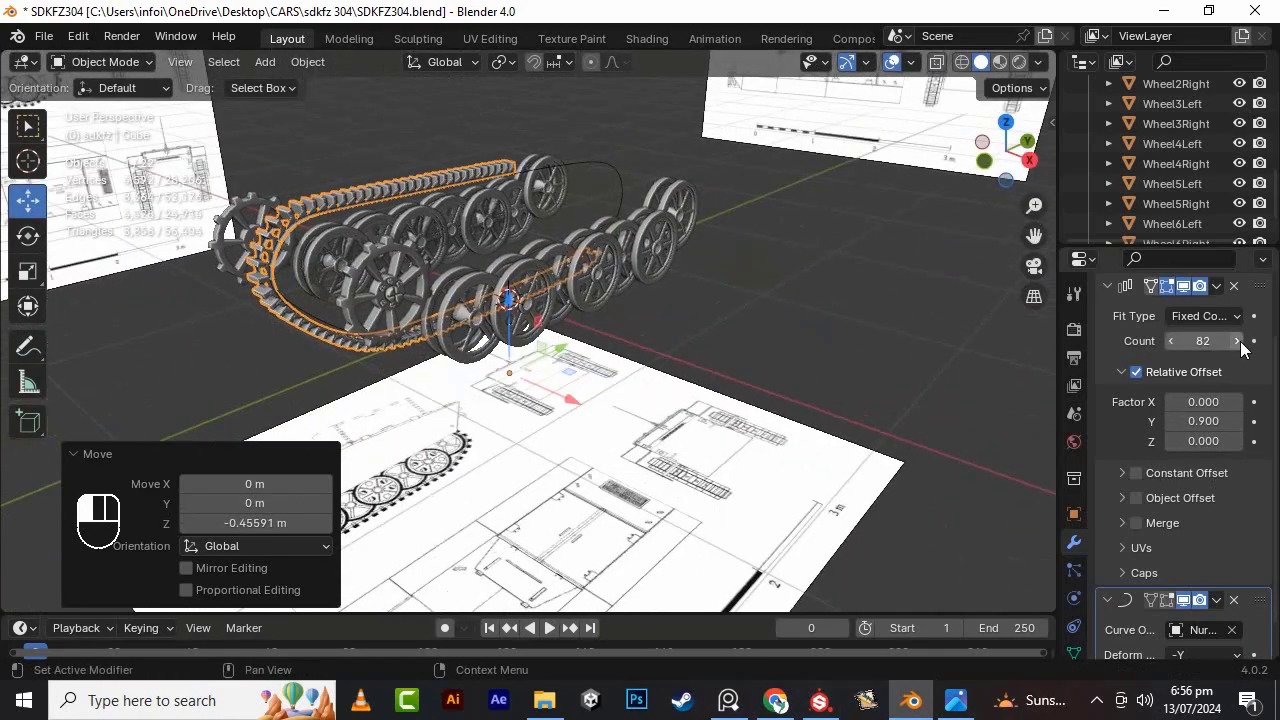
pyautogui.click(1238, 342)
pyautogui.keyDown('alt'); pyautogui.moveTo(806, 270); pyautogui.dragTo(700, 400); pyautogui.keyUp('alt')
pyautogui.click(1240, 342)
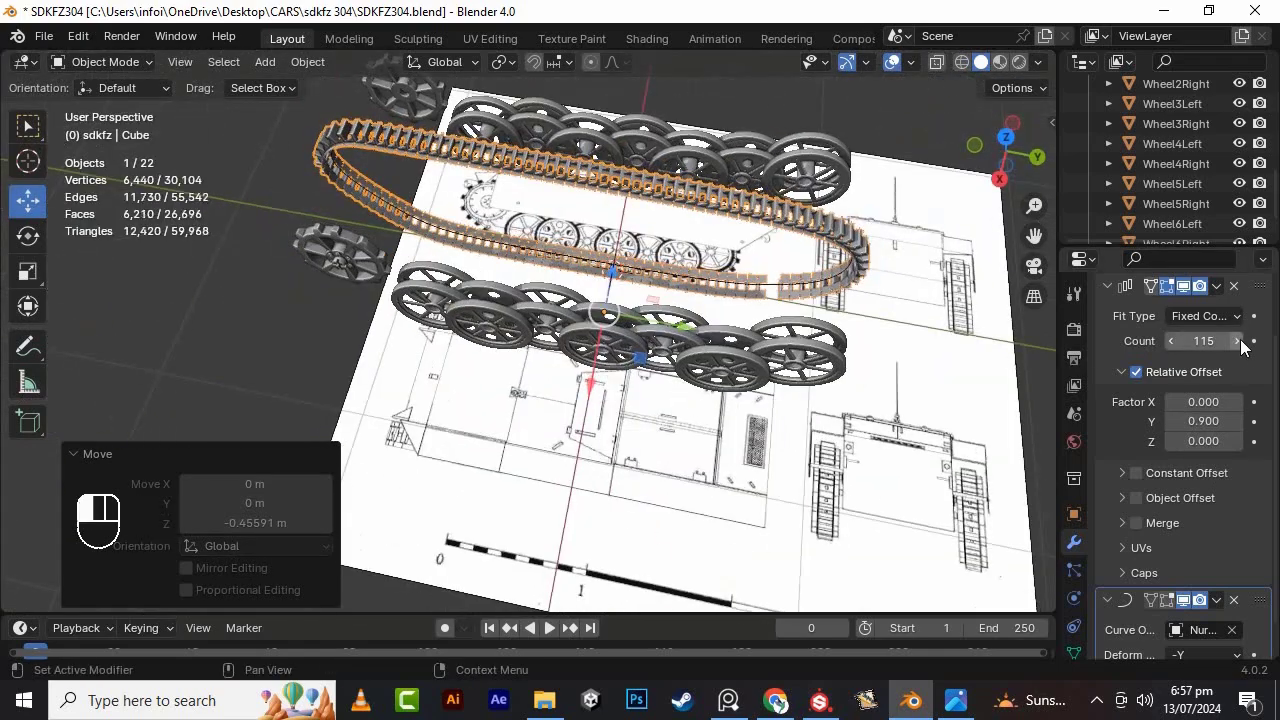
pyautogui.click(1240, 342)
pyautogui.keyDown('alt'); pyautogui.moveTo(640, 290); pyautogui.dragTo(714, 112); pyautogui.keyUp('alt')
pyautogui.scroll(4, 800, 300)
pyautogui.keyDown('alt'); pyautogui.moveTo(820, 330); pyautogui.dragTo(990, 380); pyautogui.keyUp('alt')
pyautogui.scroll(-7, 905, 311)
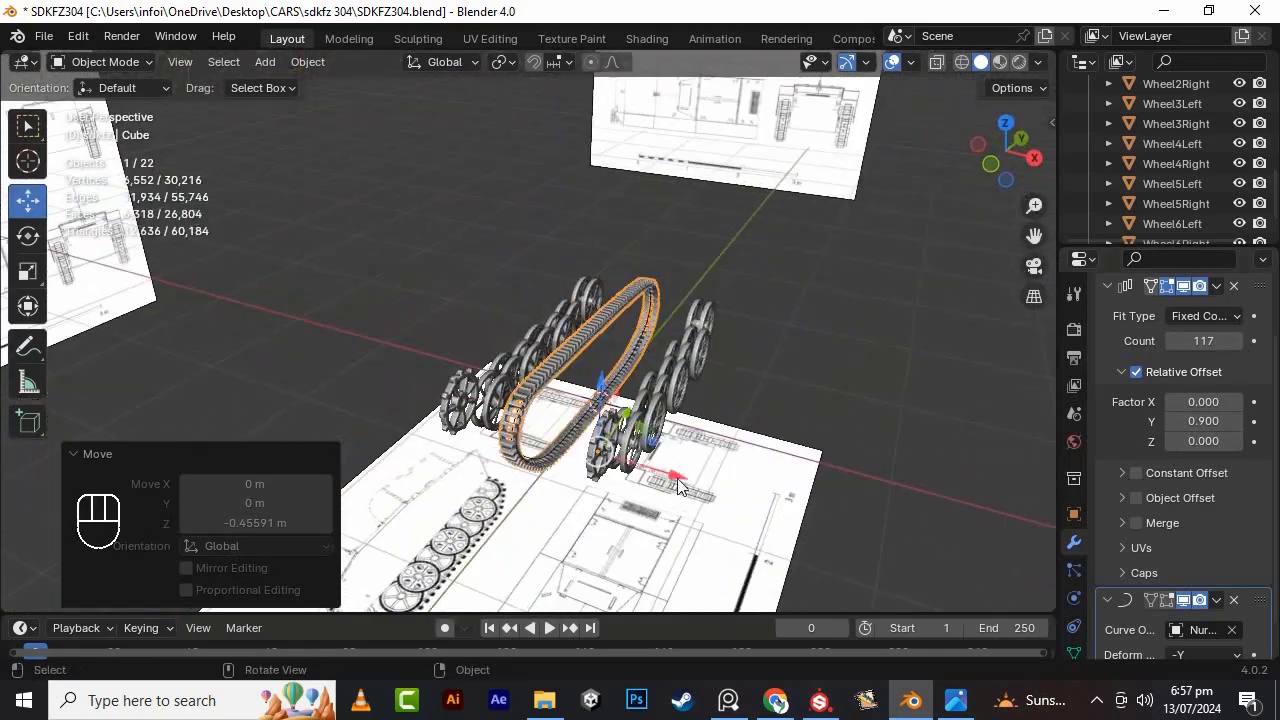
pyautogui.moveTo(668, 477); pyautogui.dragTo(748, 508)
pyautogui.keyDown('alt'); pyautogui.moveTo(760, 490); pyautogui.dragTo(853, 448); pyautogui.keyUp('alt')
pyautogui.hotkey('ctrl', 'z')
# - Apply the track's Array and Curve modifiers
pyautogui.click(1218, 287)
pyautogui.click(1190, 313)
pyautogui.click(1217, 358)
pyautogui.click(1190, 382)
# - Delete the NurbsPath curve that guided the track
pyautogui.keyDown('alt'); pyautogui.moveTo(800, 390); pyautogui.dragTo(577, 331); pyautogui.keyUp('alt')
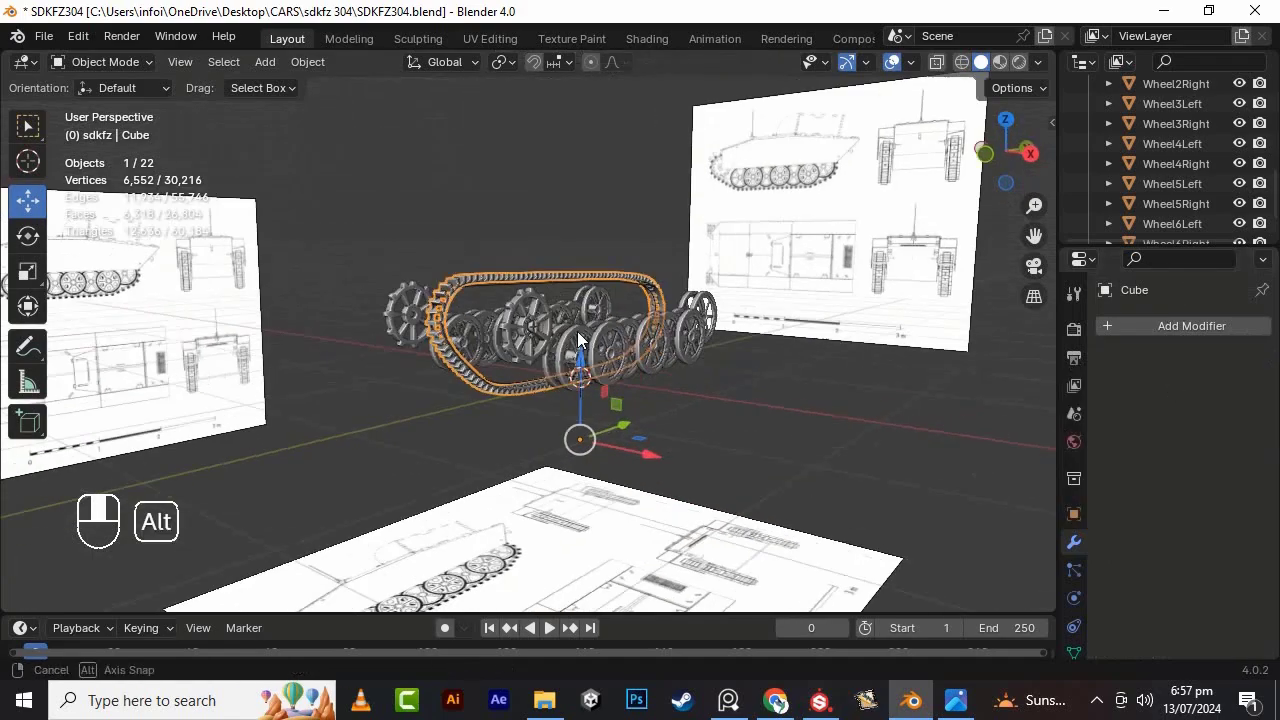
pyautogui.scroll(6, 640, 320)
pyautogui.keyDown('alt'); pyautogui.moveTo(680, 320); pyautogui.dragTo(769, 313); pyautogui.keyUp('alt')
pyautogui.click(873, 333)
pyautogui.press('Delete')
# - Try placing the track over the +X side wheels and widening its mesh by 1.447 along X to match the front blueprint
pyautogui.click(794, 215)
pyautogui.press('KP_1')
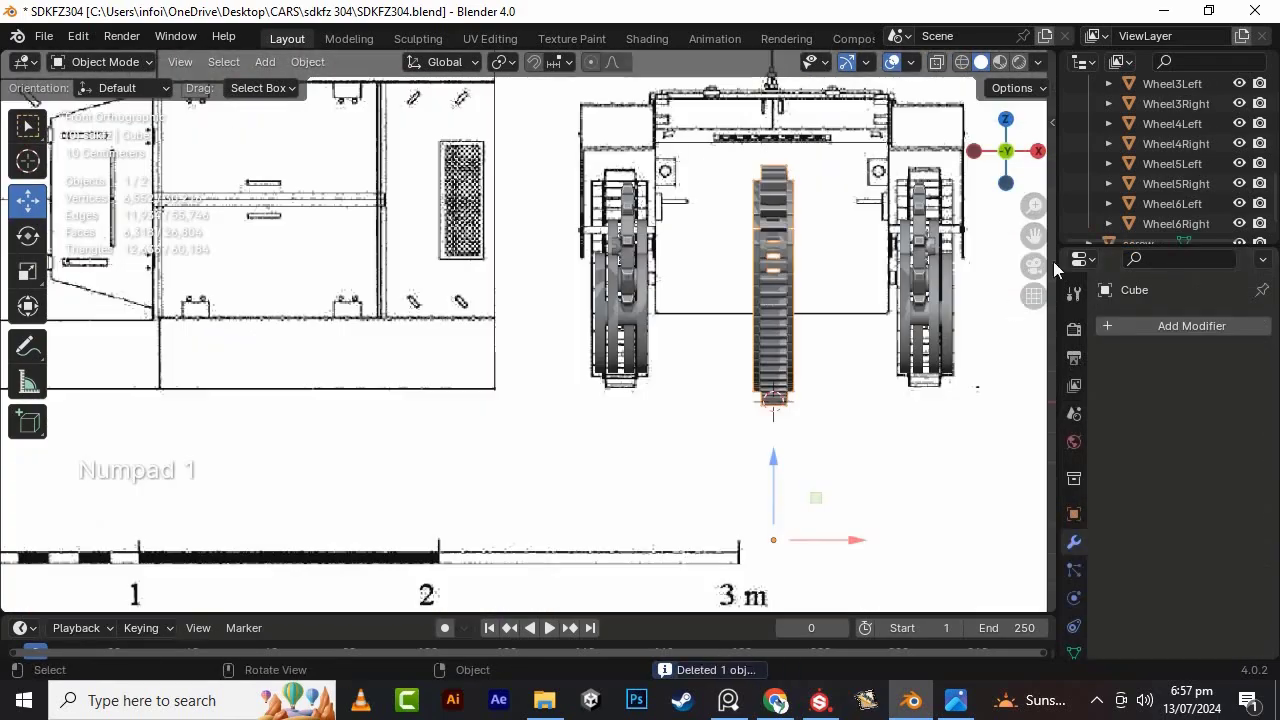
pyautogui.keyDown('alt'); pyautogui.keyDown('shift'); pyautogui.moveTo(1052, 268); pyautogui.dragTo(768, 270); pyautogui.keyUp('shift'); pyautogui.keyUp('alt')
pyautogui.moveTo(595, 542); pyautogui.dragTo(644, 542)
pyautogui.moveTo(727, 557); pyautogui.dragTo(733, 541)
pyautogui.press('Tab')
pyautogui.click(766, 410)
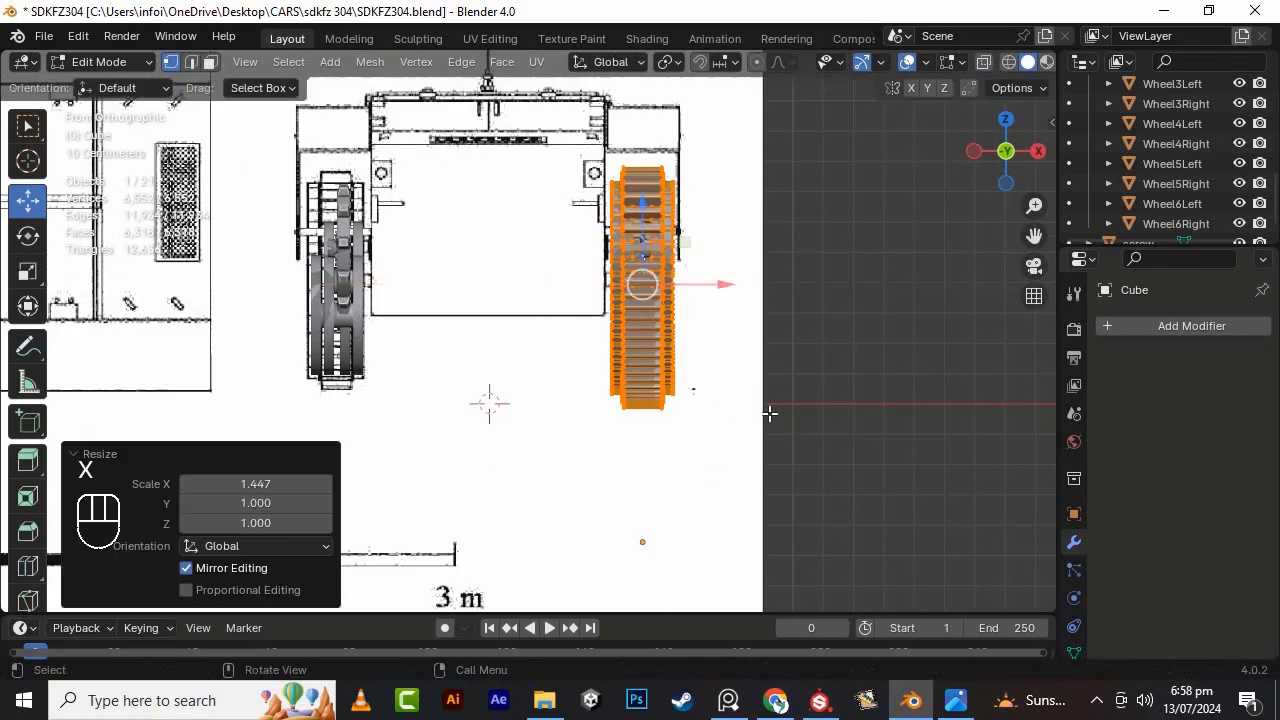
pyautogui.press('Tab')
# - Check the track against the reference photo and undo its widening, placement, guide curve deletion and modifier application
pyautogui.moveTo(783, 291); pyautogui.dragTo(502, 365, button='middle')
pyautogui.keyDown('alt'); pyautogui.moveTo(640, 300); pyautogui.dragTo(600, 270, button='middle'); pyautogui.keyUp('alt')
pyautogui.click(956, 700)
pyautogui.click(956, 700)
pyautogui.keyDown('alt'); pyautogui.moveTo(460, 415); pyautogui.dragTo(549, 315, button='middle'); pyautogui.keyUp('alt')
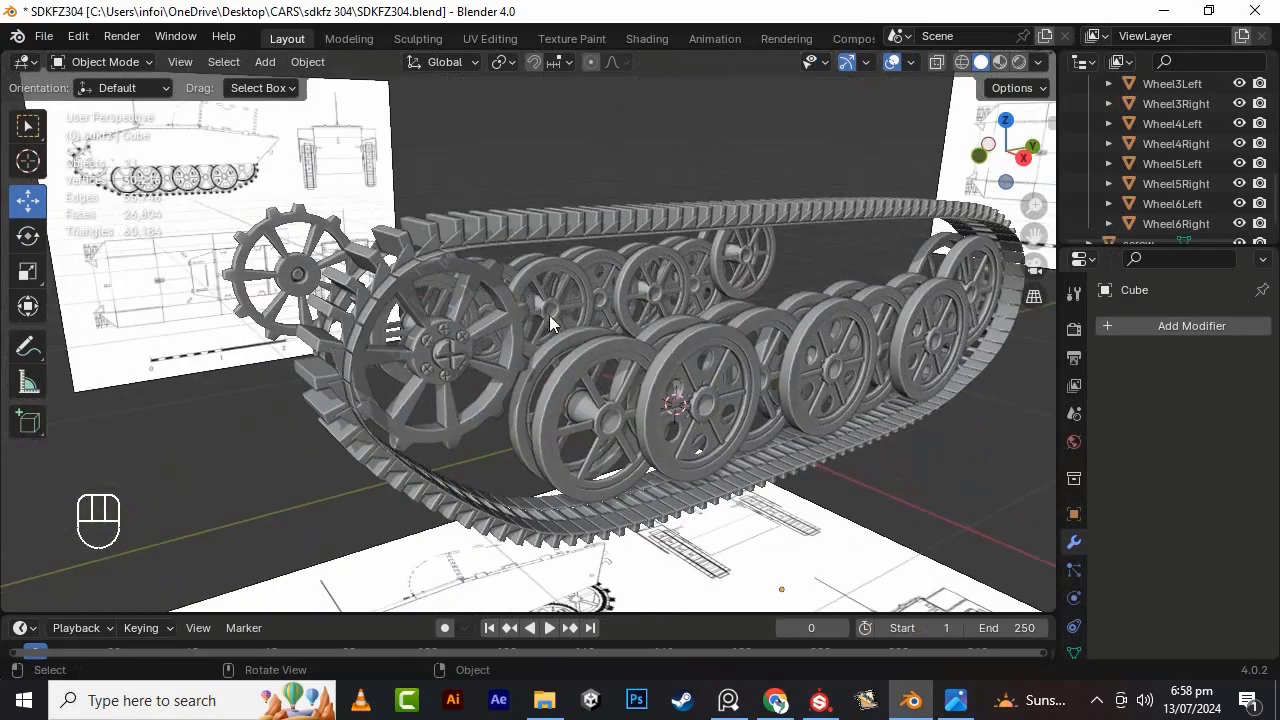
pyautogui.hotkey('ctrl', 'z')
pyautogui.hotkey('ctrl', 'z')
pyautogui.hotkey('ctrl', 'z')
pyautogui.hotkey('ctrl', 'z')
pyautogui.hotkey('ctrl', 'z')
pyautogui.hotkey('ctrl', 'z')
pyautogui.hotkey('ctrl', 'z')
pyautogui.hotkey('ctrl', 'z')
pyautogui.hotkey('ctrl', 'z')
pyautogui.hotkey('ctrl', 'z')
pyautogui.hotkey('ctrl', 'z')
pyautogui.hotkey('ctrl', 'z')
pyautogui.hotkey('ctrl', 'z')
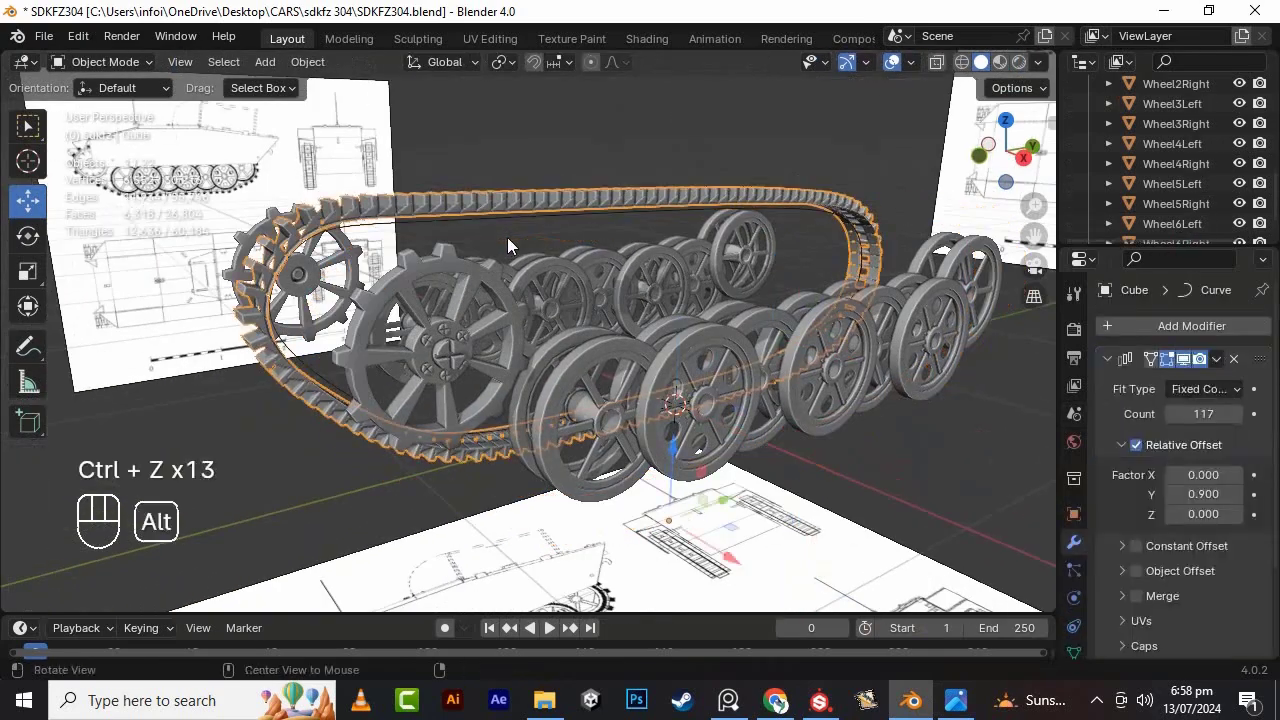
# - Scale the whole link track up uniformly by 1.312
pyautogui.keyDown('alt'); pyautogui.moveTo(507, 237); pyautogui.dragTo(480, 265, button='middle'); pyautogui.keyUp('alt')
pyautogui.press('s')
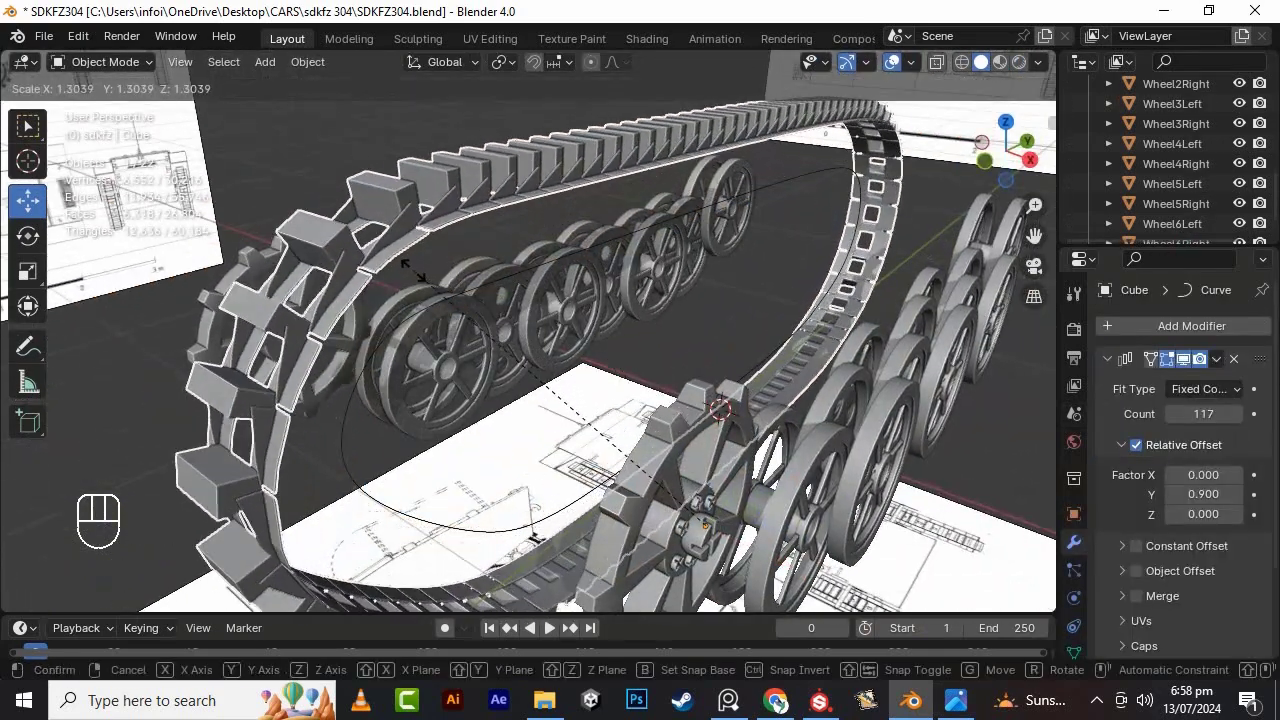
pyautogui.click(430, 258)
# - Reduce the track's array count to 89 so the enlarged links form one closed loop without overlapping
pyautogui.keyDown('alt'); pyautogui.moveTo(899, 366); pyautogui.dragTo(1178, 431, button='middle'); pyautogui.keyUp('alt')
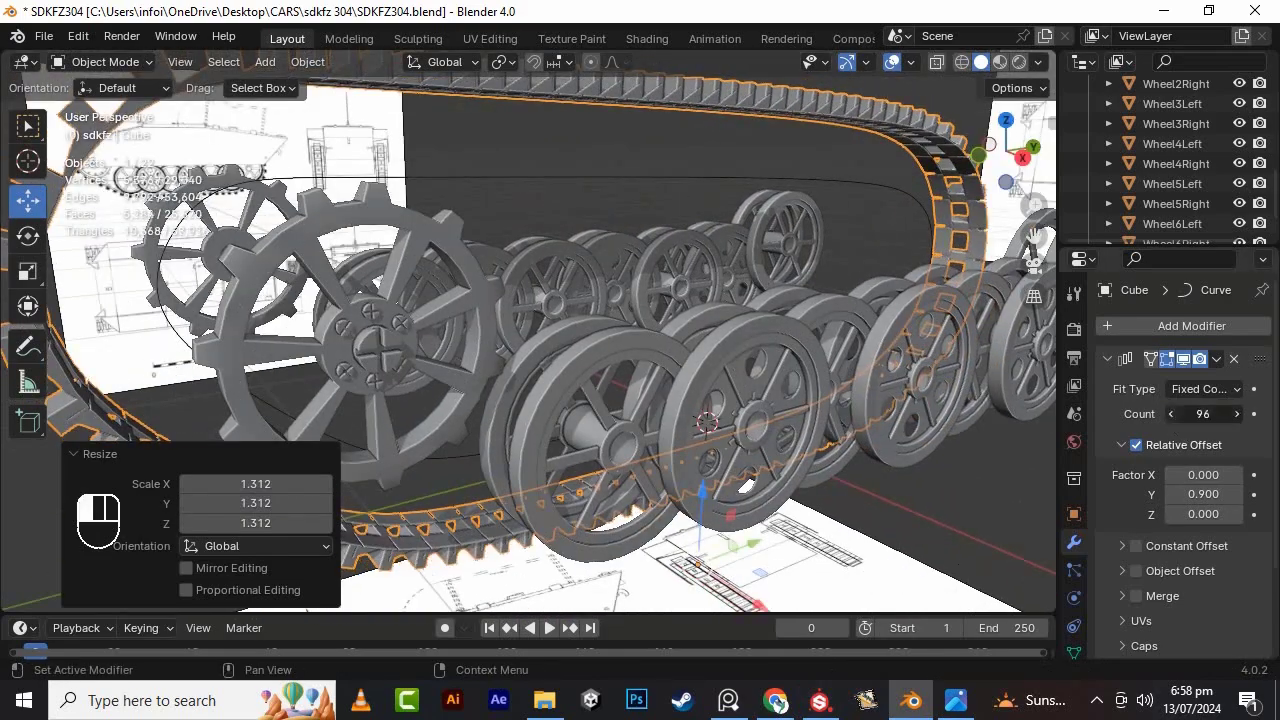
pyautogui.click(1170, 415)
pyautogui.keyDown('alt'); pyautogui.moveTo(790, 350); pyautogui.dragTo(770, 462); pyautogui.keyUp('alt')
pyautogui.click(1236, 415)
pyautogui.click(1236, 415)
pyautogui.click(1236, 415)
pyautogui.keyDown('alt'); pyautogui.moveTo(765, 405); pyautogui.dragTo(577, 487); pyautogui.keyUp('alt')
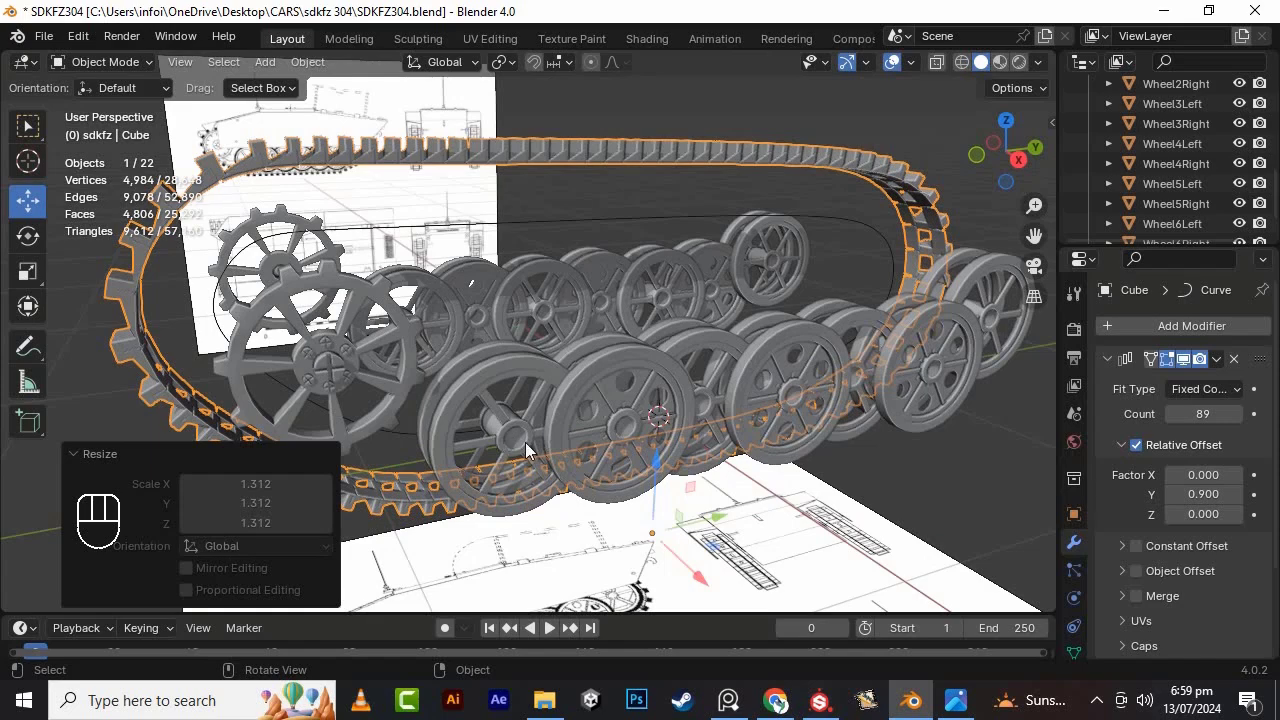
# - Apply the resized track's Array and Curve modifiers and delete its guide curve
pyautogui.keyDown('alt'); pyautogui.moveTo(525, 442); pyautogui.dragTo(715, 425); pyautogui.keyUp('alt')
pyautogui.click(1174, 387)
pyautogui.press('Delete')
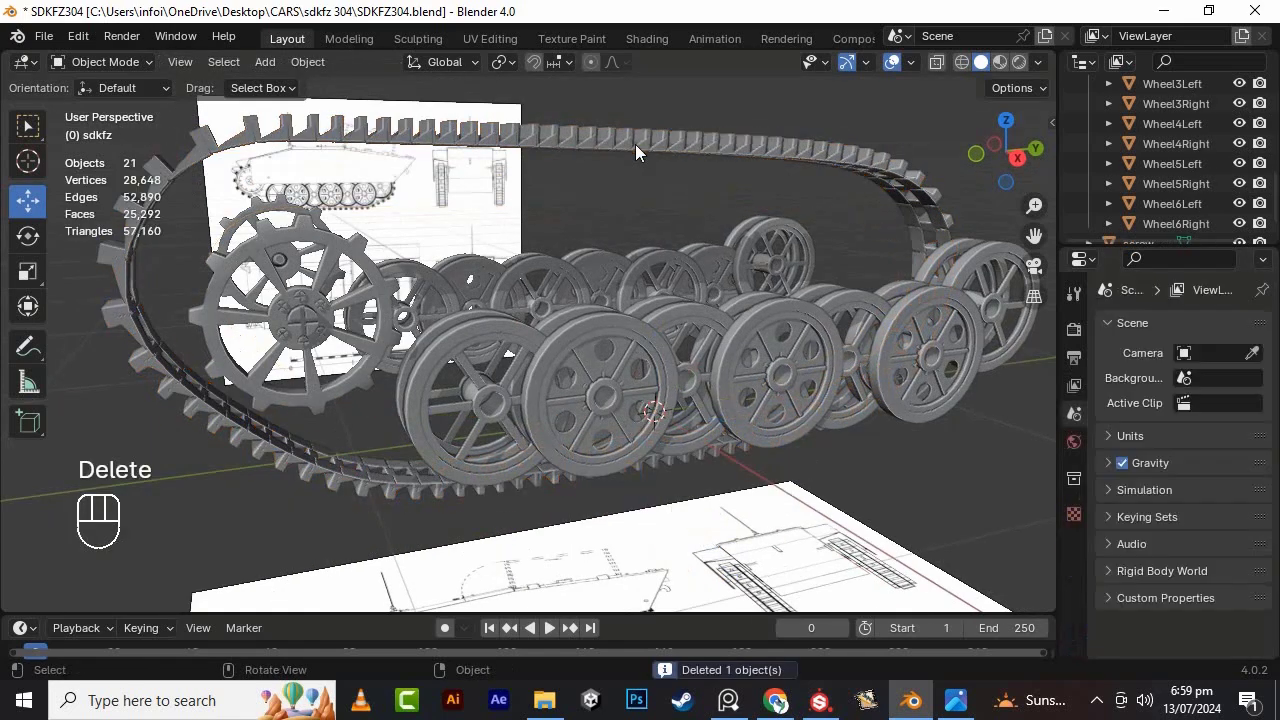
# - Scale the track down by 0.901 and again by 0.966 against the side blueprint, and raise it along Z
pyautogui.press('KP_3')
pyautogui.press('s')
pyautogui.click(877, 368)
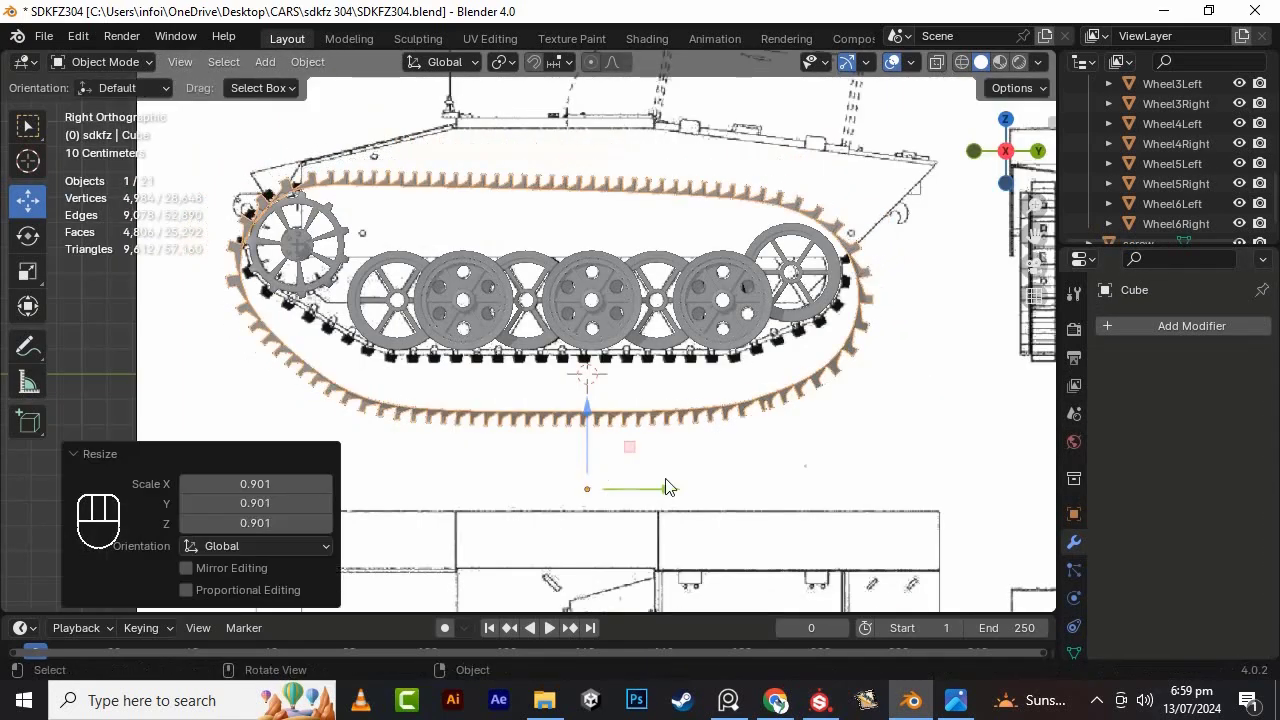
pyautogui.moveTo(586, 399); pyautogui.dragTo(586, 379)
pyautogui.press('s')
pyautogui.click(711, 463)
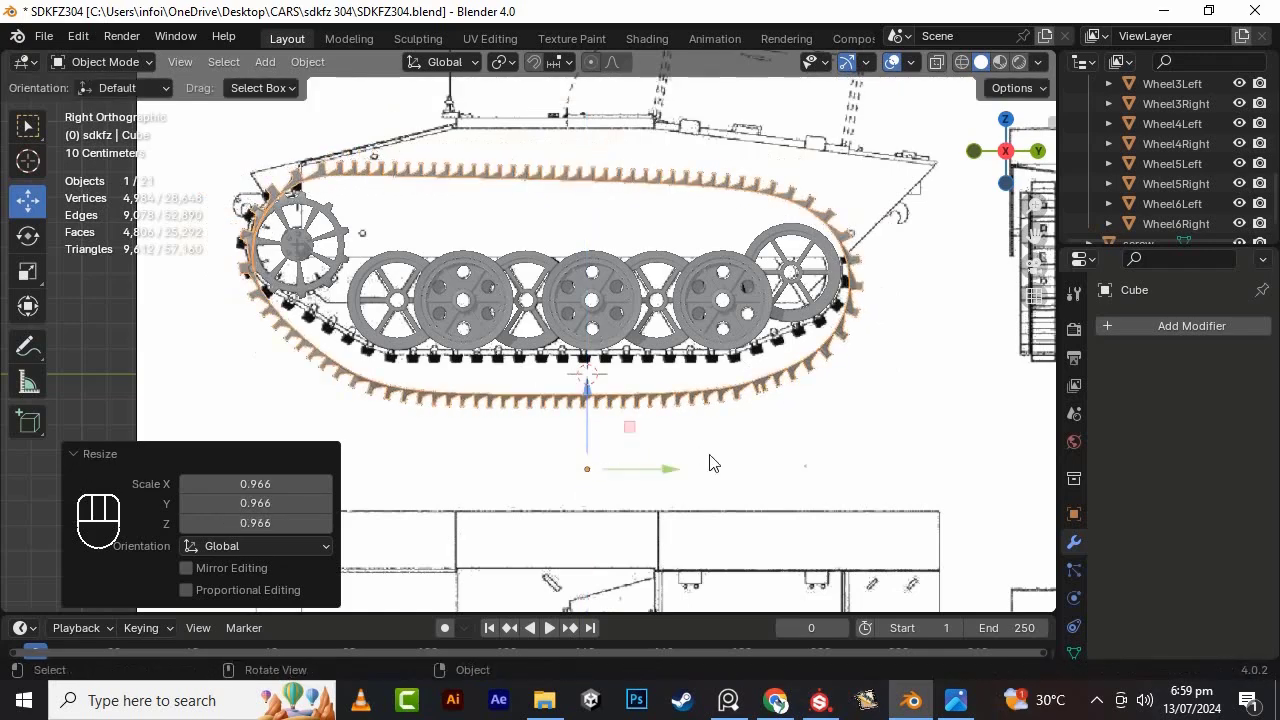
# - Shift the track along Y and resize it slightly to match the blueprint track's ends, finishing with a 0.007915 m Y move
pyautogui.moveTo(672, 469); pyautogui.dragTo(655, 461)
pyautogui.press('s')
pyautogui.click(681, 464)
pyautogui.moveTo(659, 466); pyautogui.dragTo(667, 473)
pyautogui.click(661, 463)
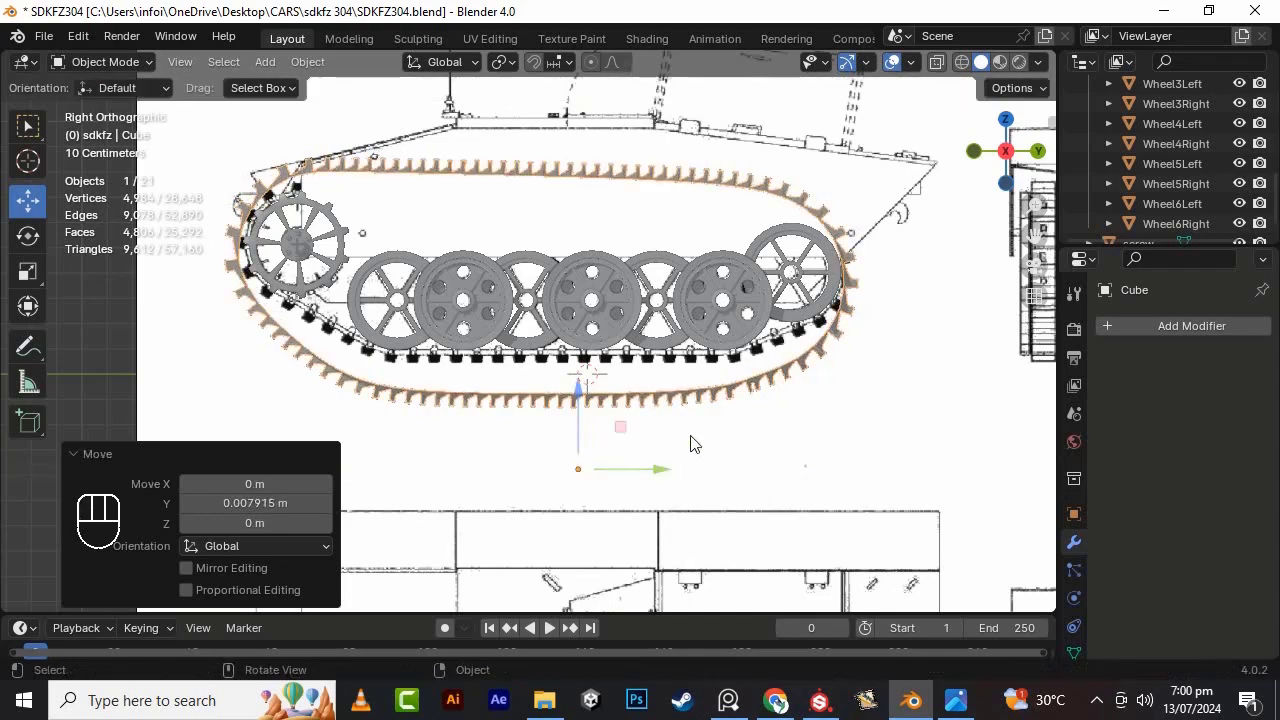
# - Scale the track along Z and raise it onto the blueprint's lower track line, finishing with a 0.039576 m Z move
pyautogui.press('s')
pyautogui.press('z')
pyautogui.click(689, 418)
pyautogui.moveTo(573, 389); pyautogui.dragTo(575, 345)
pyautogui.press('s')
pyautogui.click(574, 332)
pyautogui.click(1097, 700)
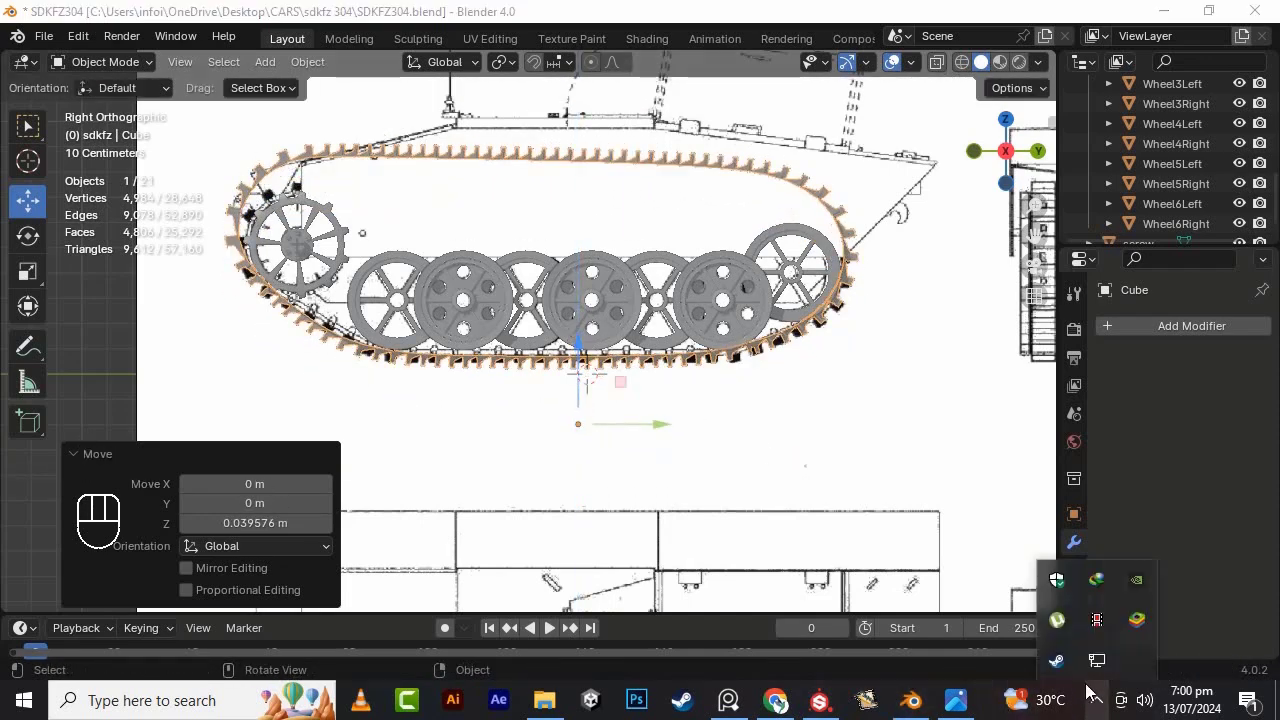
pyautogui.click(1097, 582)
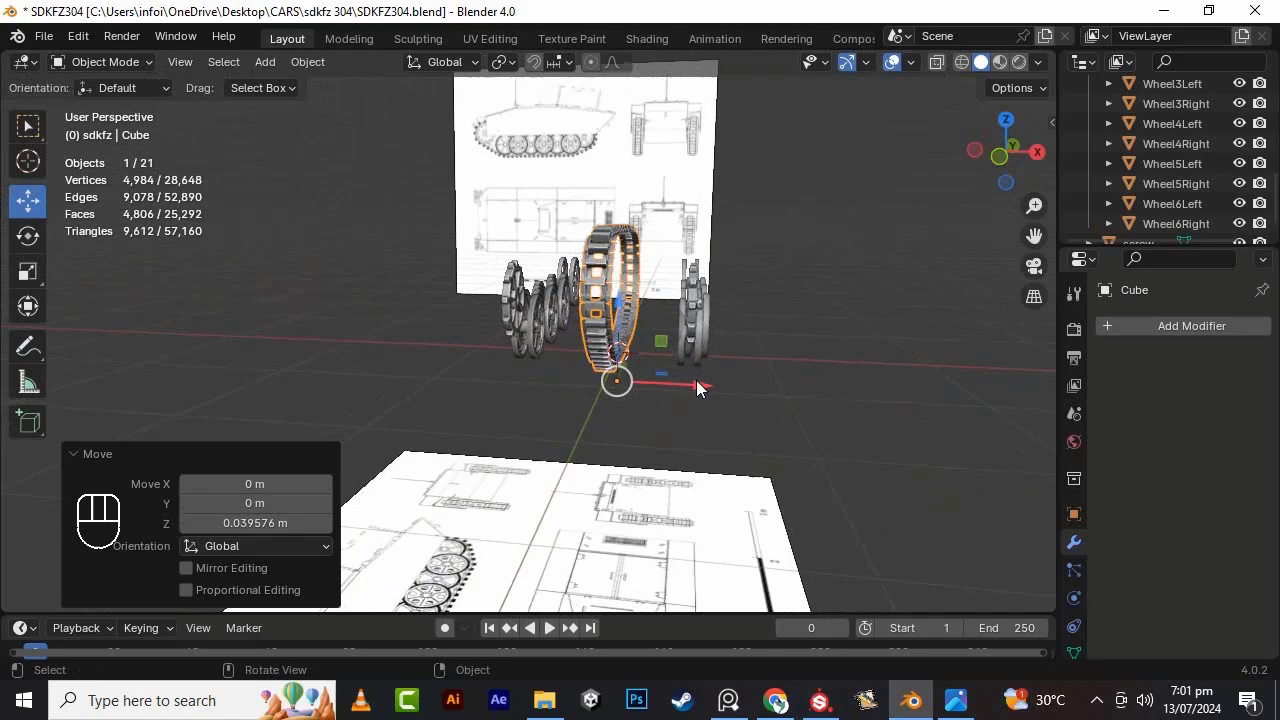
# - Move the track along X over the +X side wheels and widen its mesh to match the front blueprint
pyautogui.press('KP_1')
pyautogui.moveTo(696, 381); pyautogui.dragTo(836, 412)
pyautogui.scroll(2, 796, 399)
pyautogui.press('Tab')
pyautogui.click(858, 396)
pyautogui.press('Tab')
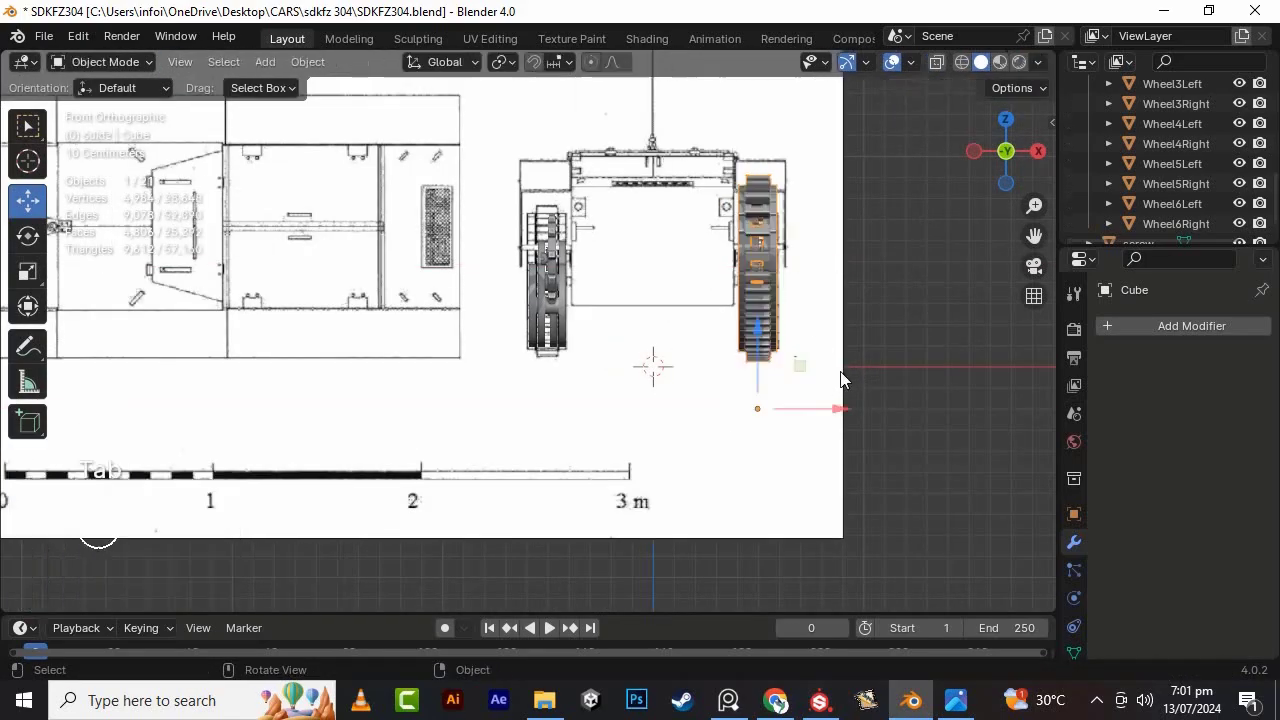
# - Adjust the track along Y and move it -0.009542 m along Z to fit around the wheels
pyautogui.moveTo(858, 396); pyautogui.dragTo(600, 370, button='middle')
pyautogui.press('g')
pyautogui.press('y')
pyautogui.click(660, 350)
pyautogui.press('g')
pyautogui.press('z')
pyautogui.click(638, 312)
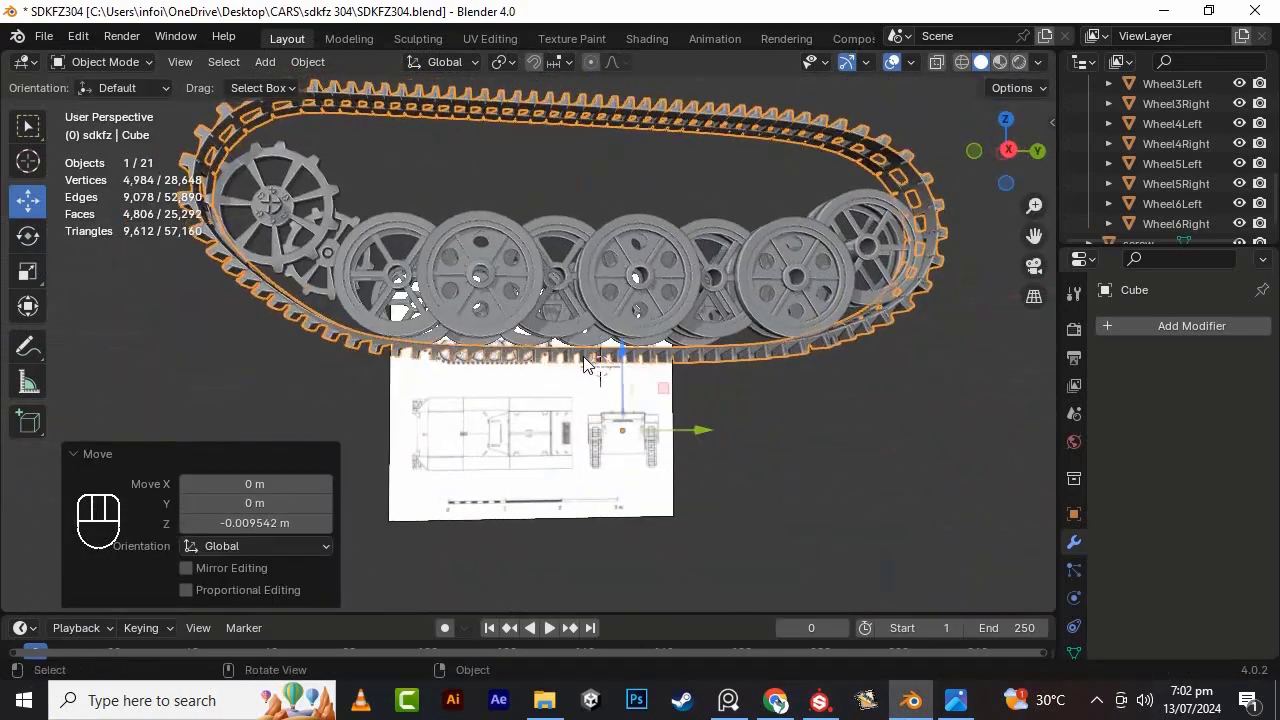
# - Lower Wheel2Left and Wheel2Right together along Z so they rest on the track
pyautogui.press('KP_3')
pyautogui.scroll(3, 163, 341)
pyautogui.click(480, 312)
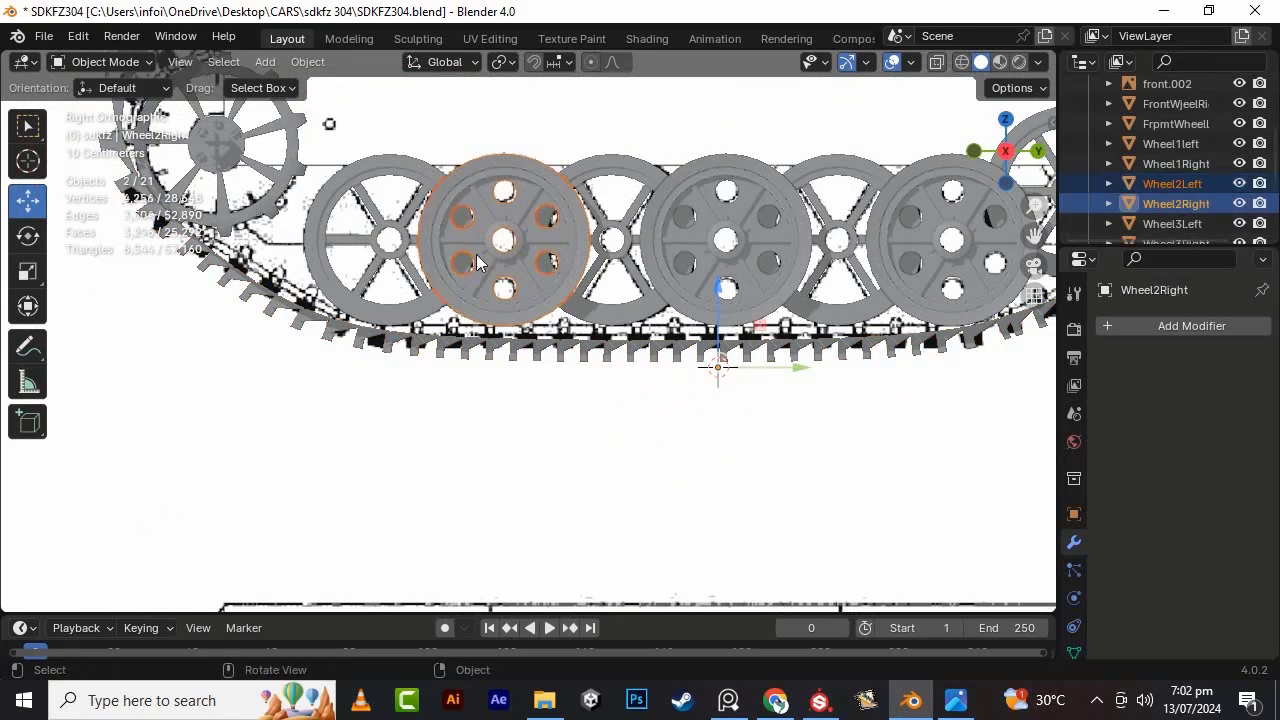
pyautogui.press('g')
pyautogui.press('z')
pyautogui.click(478, 278)
pyautogui.press('g')
pyautogui.press('z')
pyautogui.click(474, 275)
# - Lower the left and right pairs of Wheel1, Wheel3, Wheel4 and Wheel5 along Z so they rest on the track
pyautogui.click(396, 318)
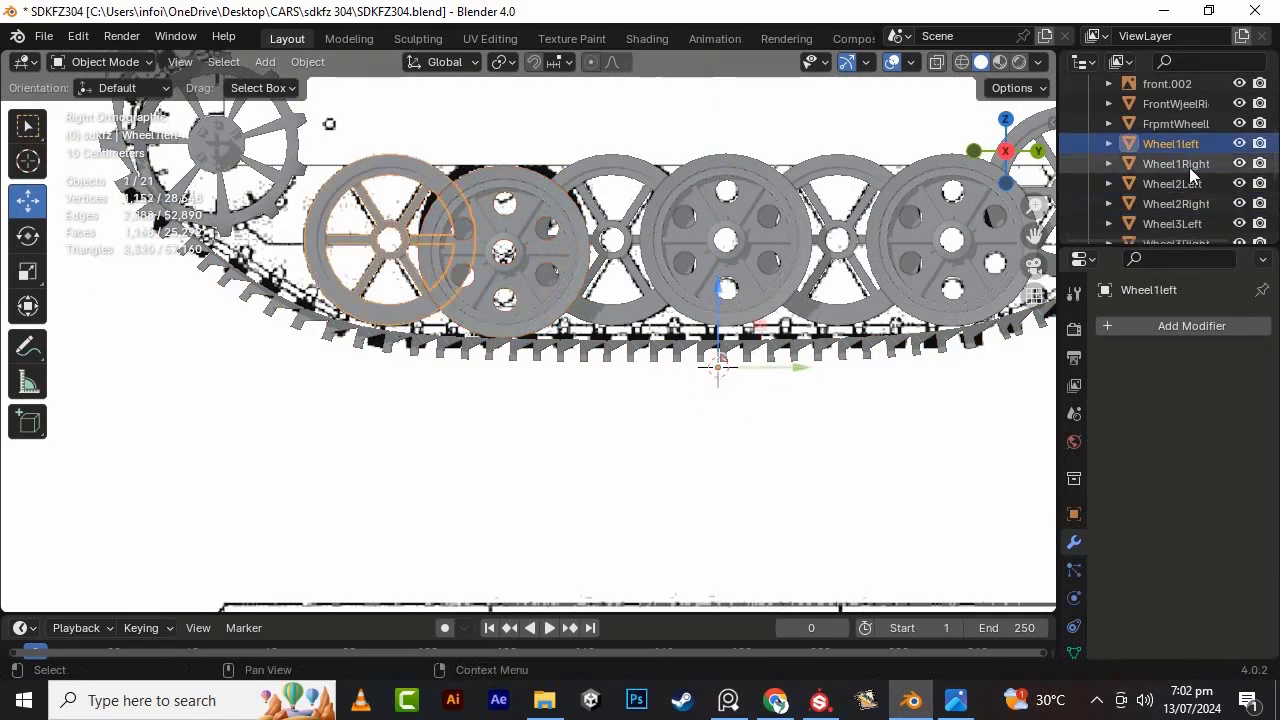
pyautogui.moveTo(719, 290); pyautogui.dragTo(719, 304)
pyautogui.click(608, 314)
pyautogui.scroll(-1, 1213, 195)
pyautogui.keyDown('ctrl'); pyautogui.click(1200, 204); pyautogui.keyUp('ctrl')
pyautogui.click(1185, 224)
pyautogui.scroll(-1, 1190, 227)
pyautogui.click(1188, 224)
pyautogui.scroll(-1, 1190, 220)
pyautogui.keyDown('ctrl'); pyautogui.click(1192, 205); pyautogui.keyUp('ctrl')
# - Select Wheel6Left and Wheel6Right and lower them onto the track, finishing with a -0.004581 m Z move
pyautogui.click(905, 305)
pyautogui.keyDown('shift'); pyautogui.moveTo(905, 305); pyautogui.dragTo(653, 308, button='middle'); pyautogui.keyUp('shift')
pyautogui.scroll(-1, 1185, 210)
pyautogui.keyDown('ctrl'); pyautogui.click(1185, 204); pyautogui.keyUp('ctrl')
pyautogui.moveTo(468, 296); pyautogui.dragTo(468, 298)
pyautogui.scroll(-4, 555, 340)
pyautogui.keyDown('alt'); pyautogui.moveTo(556, 358); pyautogui.dragTo(652, 271, button='middle'); pyautogui.keyUp('alt')
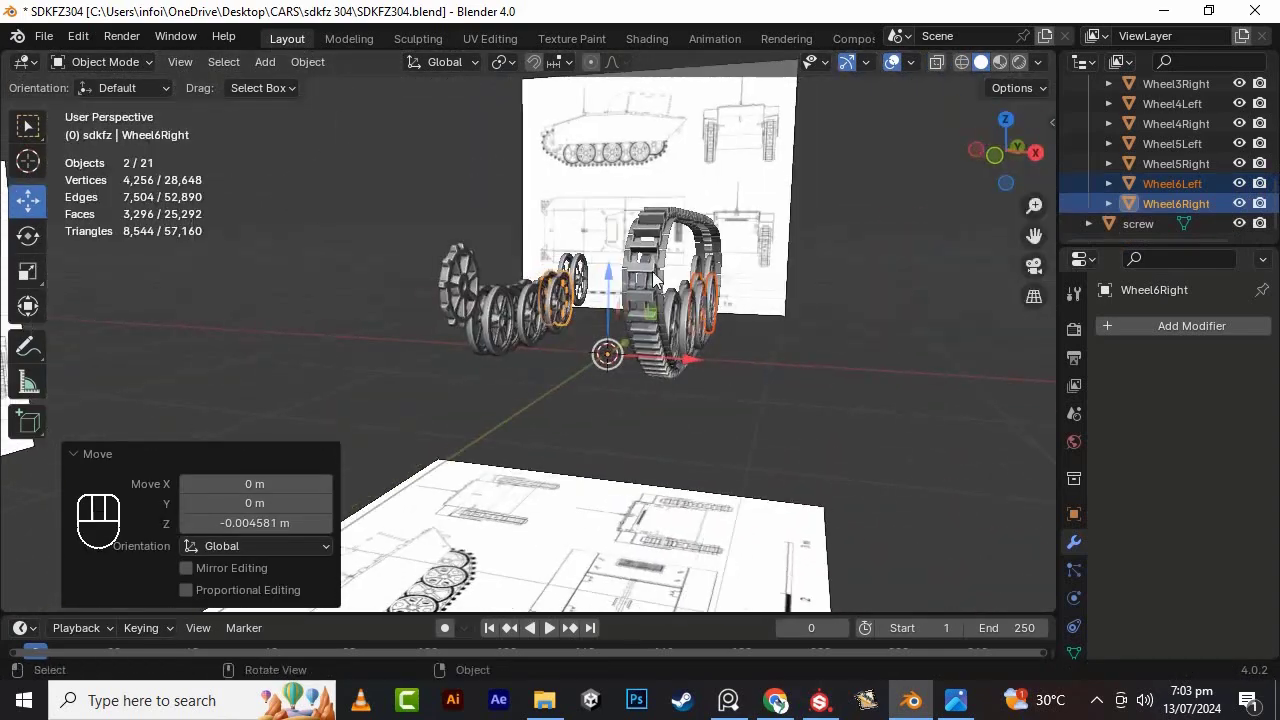
# - Duplicate the track along X onto the opposite side's wheels in front view, and save the file
pyautogui.click(652, 271)
pyautogui.press('KP_1')
pyautogui.click(626, 385)
pyautogui.scroll(5, 628, 388)
pyautogui.moveTo(668, 438); pyautogui.dragTo(630, 422)
pyautogui.keyDown('alt'); pyautogui.moveTo(630, 422); pyautogui.dragTo(711, 394, button='middle'); pyautogui.keyUp('alt')
pyautogui.hotkey('ctrl', 's')
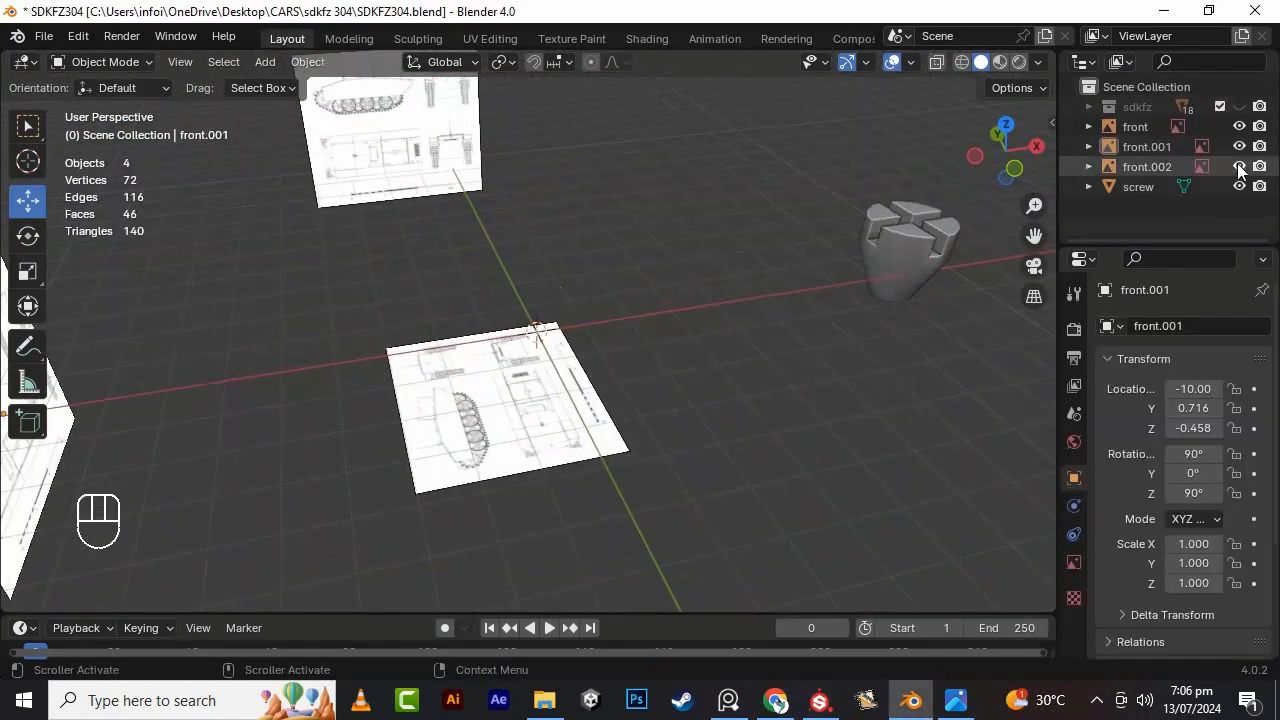
# - Hide the screw object and study the hull and side armour in the reference photo
pyautogui.press('KP_1')
pyautogui.scroll(7, 660, 275)
pyautogui.click(956, 700)
pyautogui.scroll(2, 800, 505)
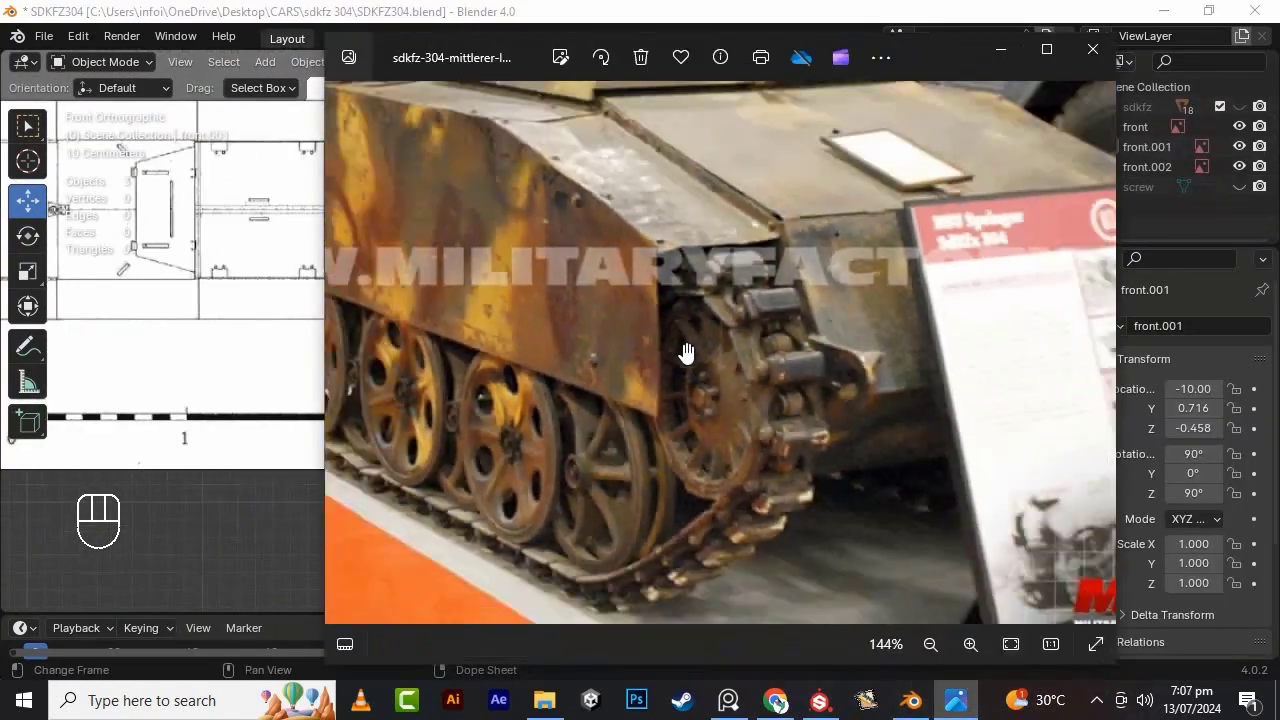
pyautogui.scroll(-2, 824, 364)
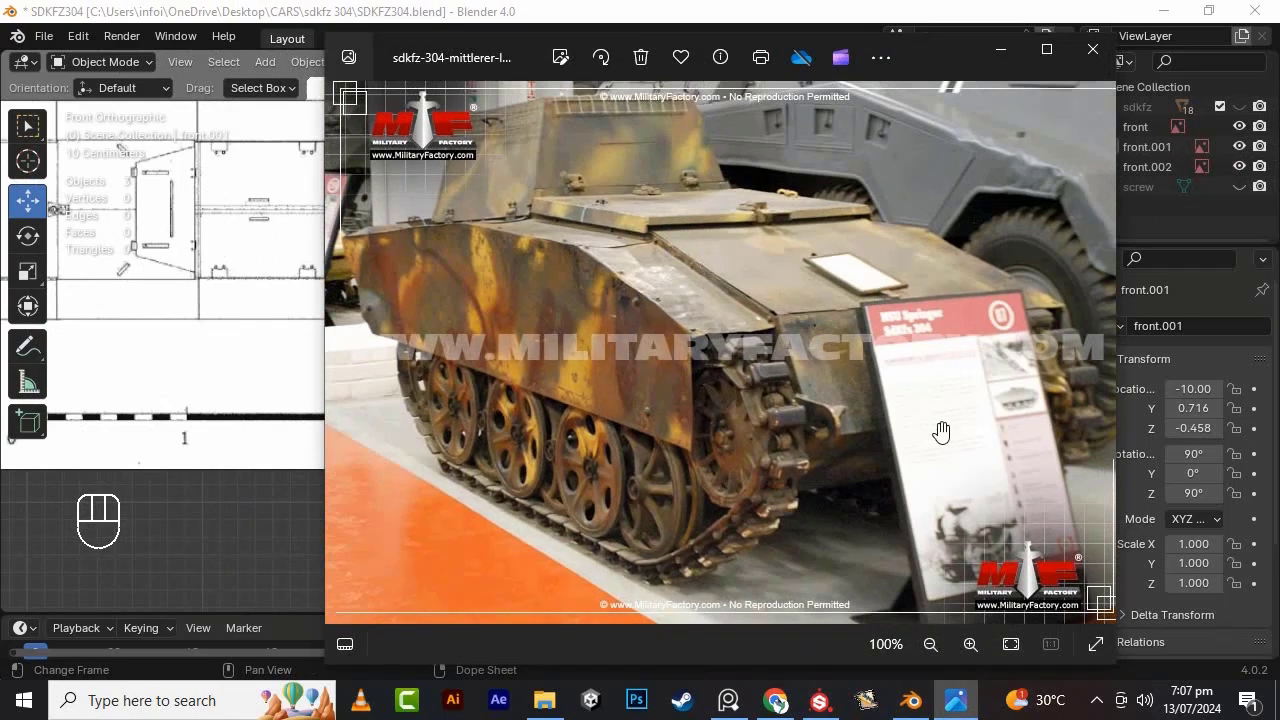
pyautogui.click(1001, 49)
pyautogui.click(950, 700)
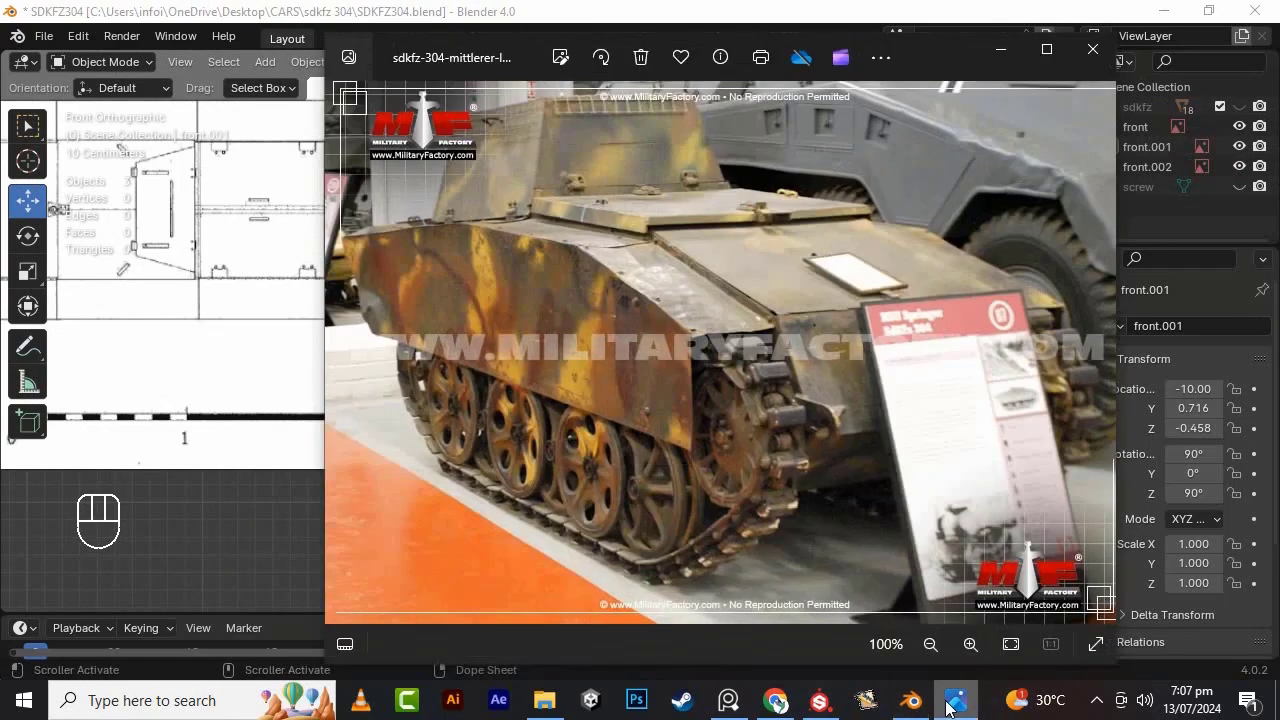
pyautogui.click(950, 700)
# - Add a cube, scale its mesh to the hull's width in the front blueprint and raise it along Z to the hull's height
pyautogui.hotkey('shift', 'a')
pyautogui.click(857, 303)
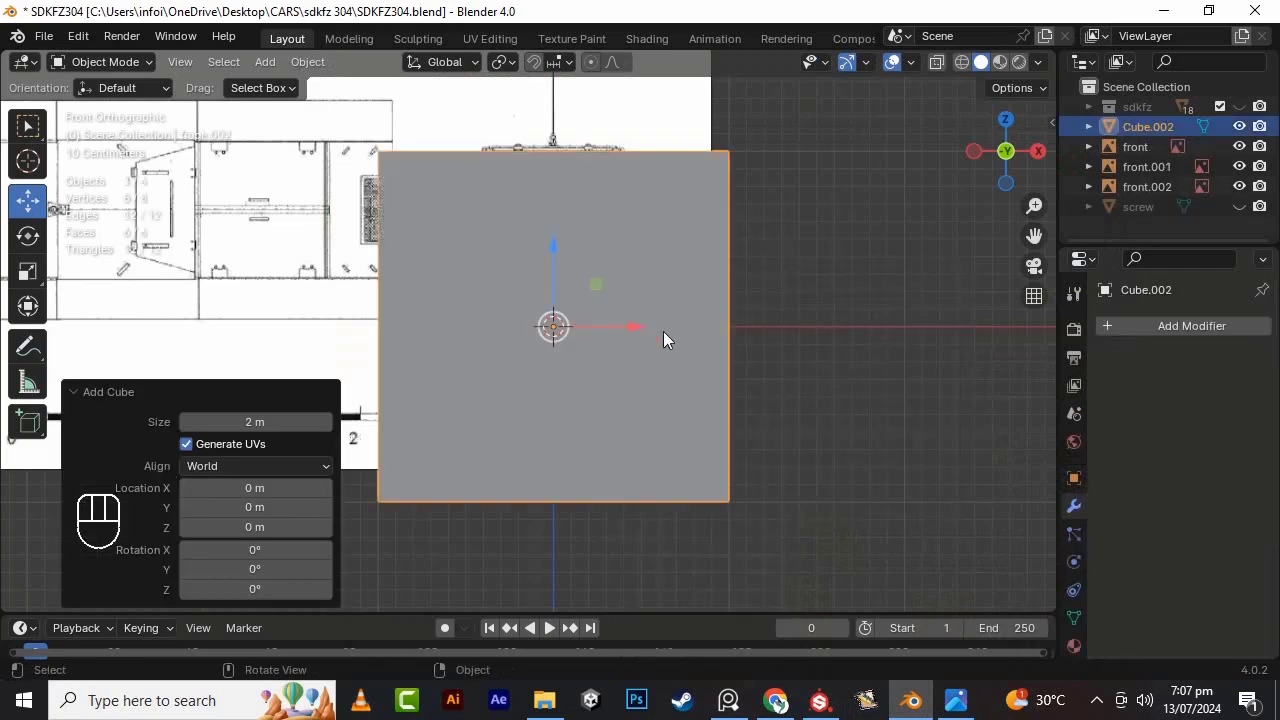
pyautogui.press('Tab')
pyautogui.press('s')
pyautogui.click(662, 268)
pyautogui.scroll(3, 800, 314)
pyautogui.press('g')
pyautogui.press('z')
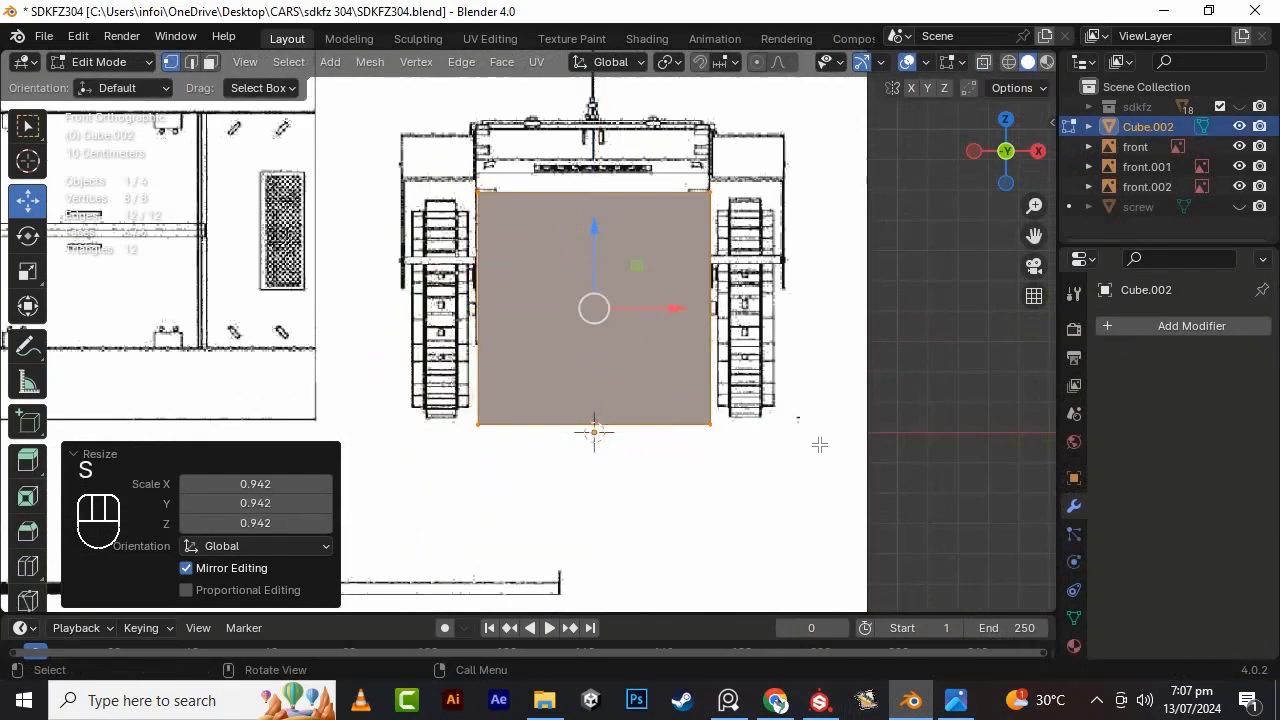
pyautogui.moveTo(594, 223); pyautogui.dragTo(592, 139)
# - Turn on X-ray and move the cube's top vertices -0.051449 m along Z to the blueprint's deck line
pyautogui.scroll(-1, 724, 160)
pyautogui.click(984, 62)
pyautogui.moveTo(420, 114); pyautogui.dragTo(745, 205)
pyautogui.moveTo(584, 100); pyautogui.dragTo(585, 114)
pyautogui.scroll(-1, 756, 453)
# - Stretch both ends of the cube along Y to the hull's length in the side blueprint, moving the sprocket end a final -0.19946 m
pyautogui.press('KP_3')
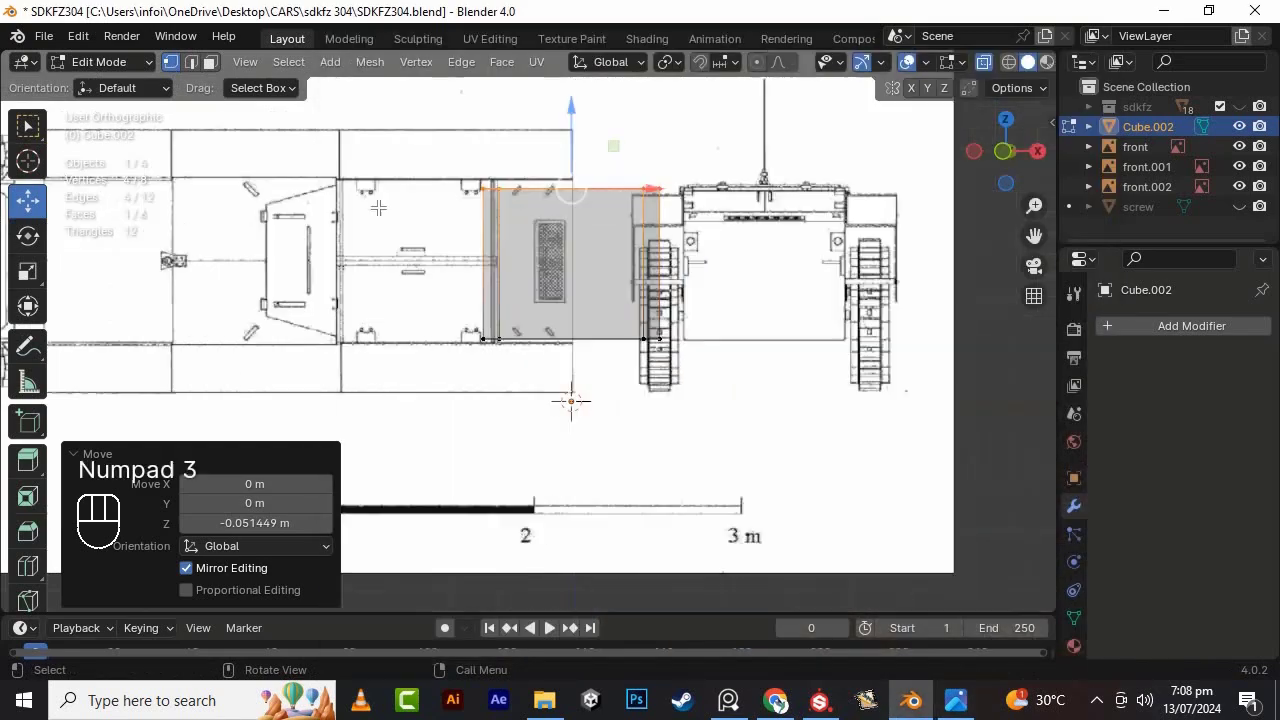
pyautogui.moveTo(664, 265); pyautogui.dragTo(873, 304)
pyautogui.moveTo(331, 151); pyautogui.dragTo(506, 412)
pyautogui.moveTo(482, 265); pyautogui.dragTo(294, 269)
pyautogui.click(956, 701)
pyautogui.click(956, 701)
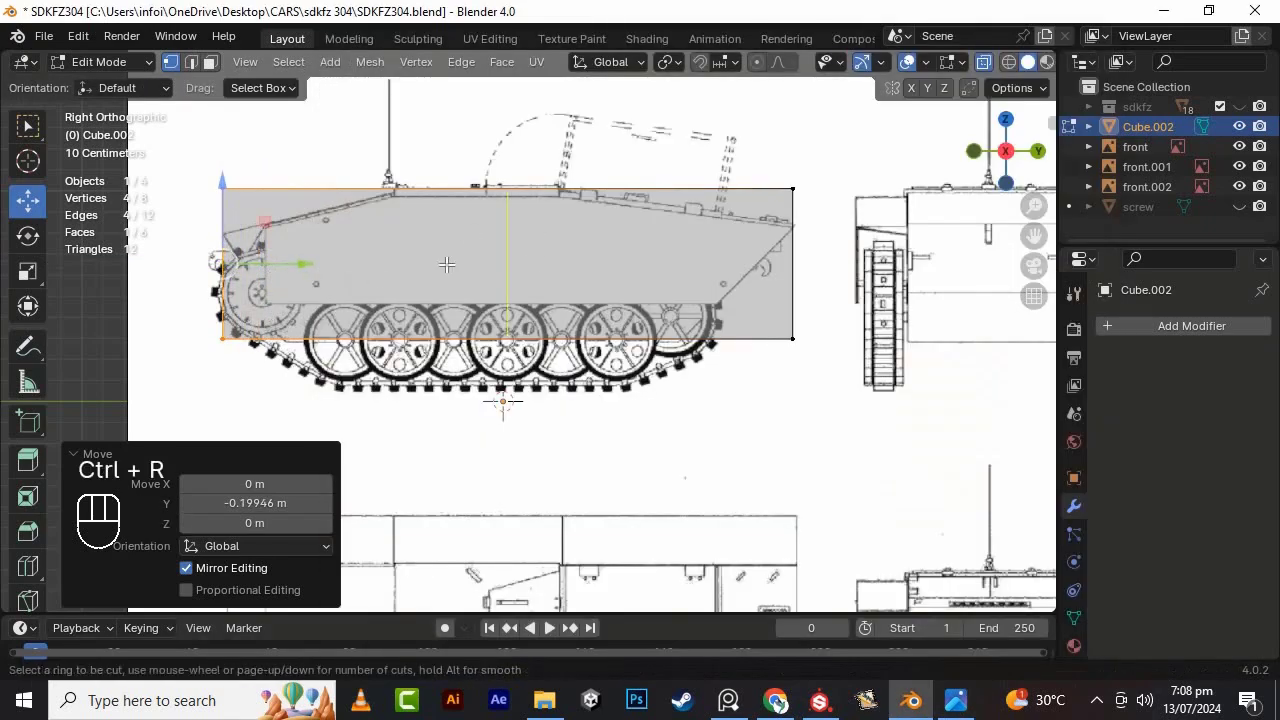
# - Add three vertical loop cuts at the hull's profile breaks in the side blueprint, with slide factors 0.176 and -0.483 for the last two
pyautogui.click(327, 272)
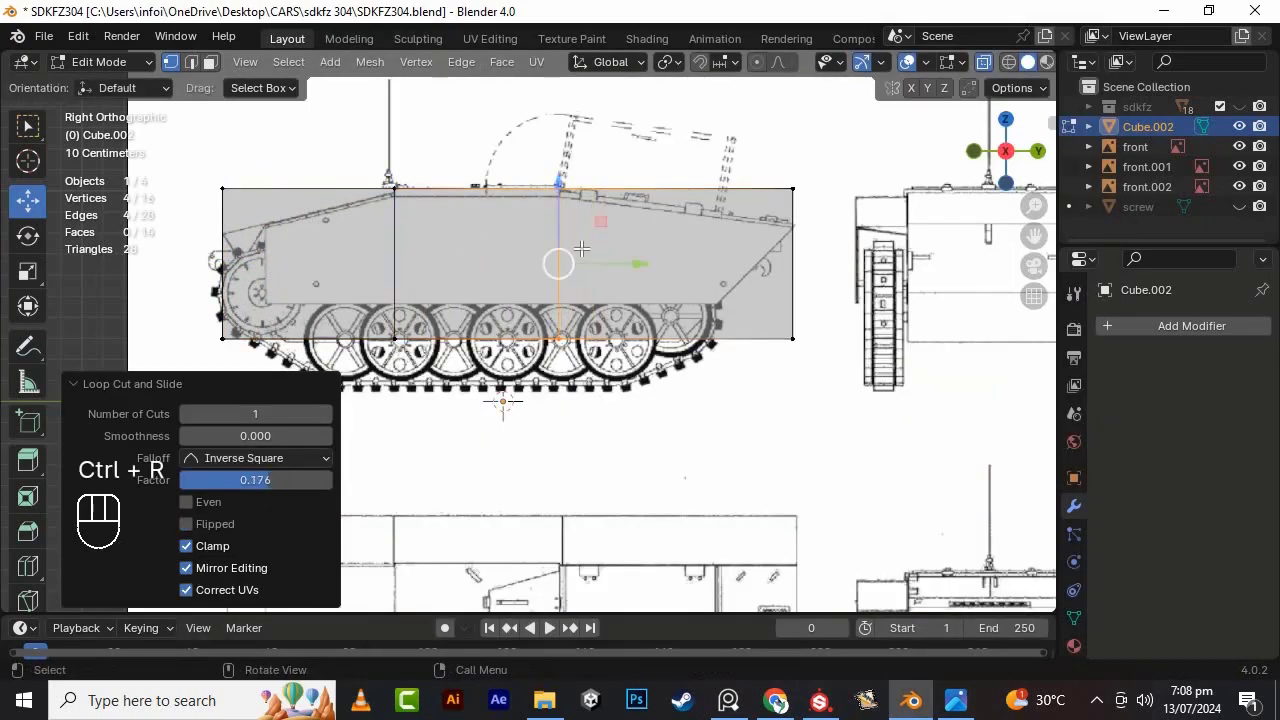
pyautogui.click(940, 712)
pyautogui.click(940, 712)
pyautogui.keyDown('shift'); pyautogui.moveTo(276, 239); pyautogui.dragTo(392, 231, button='middle'); pyautogui.keyUp('shift')
pyautogui.hotkey('ctrl', 'r')
pyautogui.click(363, 204)
pyautogui.click(324, 195)
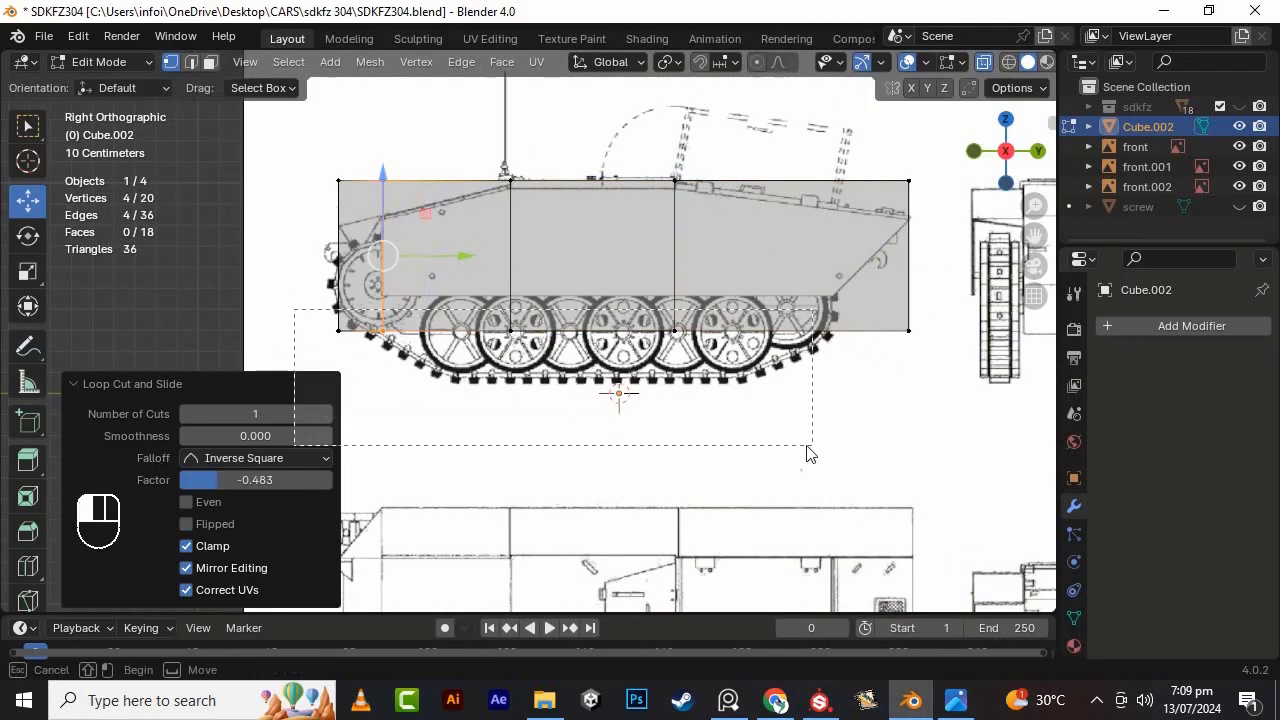
# - Lower all the bottom vertices of the hull block slightly along Z
pyautogui.moveTo(806, 446); pyautogui.dragTo(945, 442)
pyautogui.moveTo(566, 294); pyautogui.dragTo(566, 297)
pyautogui.moveTo(1034, 236); pyautogui.dragTo(907, 264)
# - Lower the top vertices of the hull's +Y end to the sloping deck and move its bottom vertices -0.51765 m along Y
pyautogui.moveTo(822, 238); pyautogui.dragTo(748, 180)
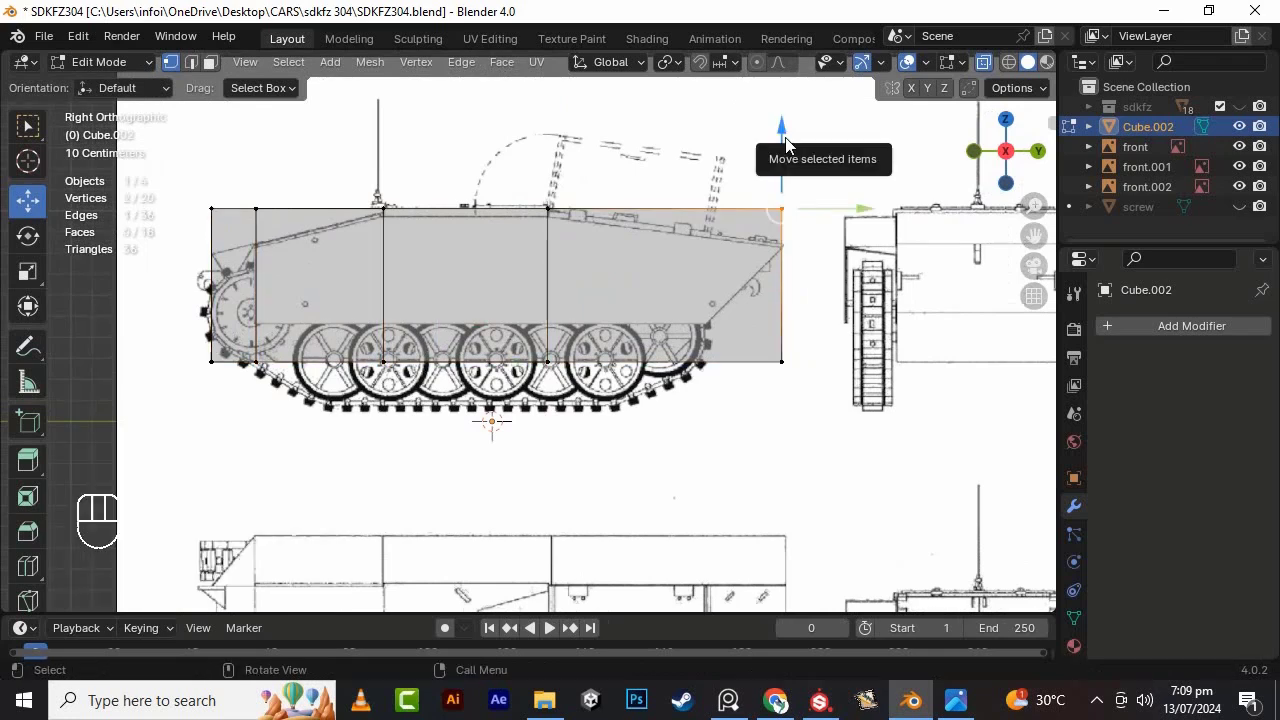
pyautogui.moveTo(784, 141); pyautogui.dragTo(780, 176)
pyautogui.moveTo(746, 328); pyautogui.dragTo(749, 369)
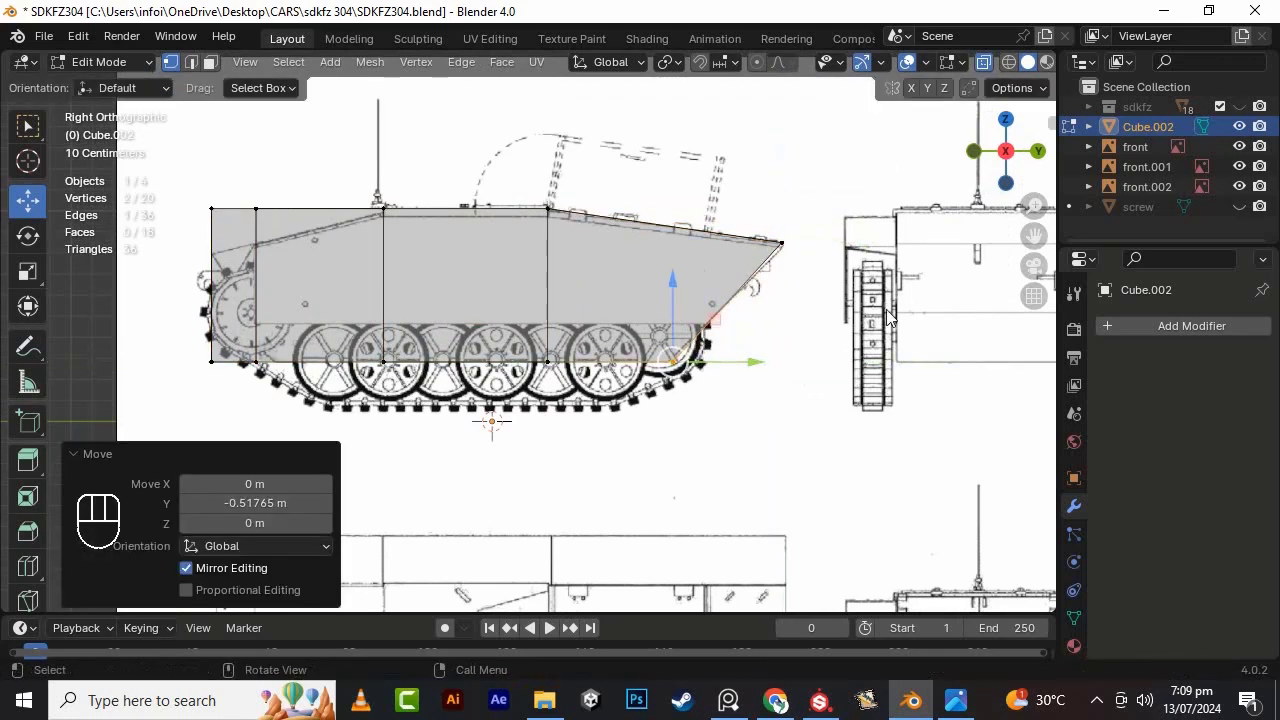
# - Lower the top vertices of the hull's sprocket end onto the sloping side profile and move its bottom vertices inward along Y
pyautogui.keyDown('shift'); pyautogui.moveTo(188, 294); pyautogui.dragTo(448, 289, button='middle'); pyautogui.keyUp('shift')
pyautogui.moveTo(423, 129); pyautogui.dragTo(560, 240)
pyautogui.moveTo(502, 160); pyautogui.dragTo(502, 161)
pyautogui.moveTo(437, 168); pyautogui.dragTo(485, 274)
pyautogui.moveTo(475, 154); pyautogui.dragTo(477, 167)
pyautogui.moveTo(440, 325); pyautogui.dragTo(500, 386)
pyautogui.scroll(4, 525, 408)
pyautogui.moveTo(578, 446); pyautogui.dragTo(337, 332)
pyautogui.moveTo(538, 384); pyautogui.dragTo(667, 382)
# - Add a horizontal loop cut around the hull block, level it with a Z scale of 0, and scale it 1.033 along Y
pyautogui.hotkey('alt', 'Tab')
pyautogui.hotkey('alt', 'Tab')
pyautogui.scroll(-3, 496, 250)
pyautogui.keyDown('alt'); pyautogui.moveTo(494, 242); pyautogui.dragTo(470, 330); pyautogui.keyUp('alt')
pyautogui.click(527, 323)
pyautogui.press('s')
pyautogui.press('z')
pyautogui.press('KP_0')
pyautogui.press('KP_Enter')
pyautogui.press('KP_3')
pyautogui.scroll(4, 1025, 400)
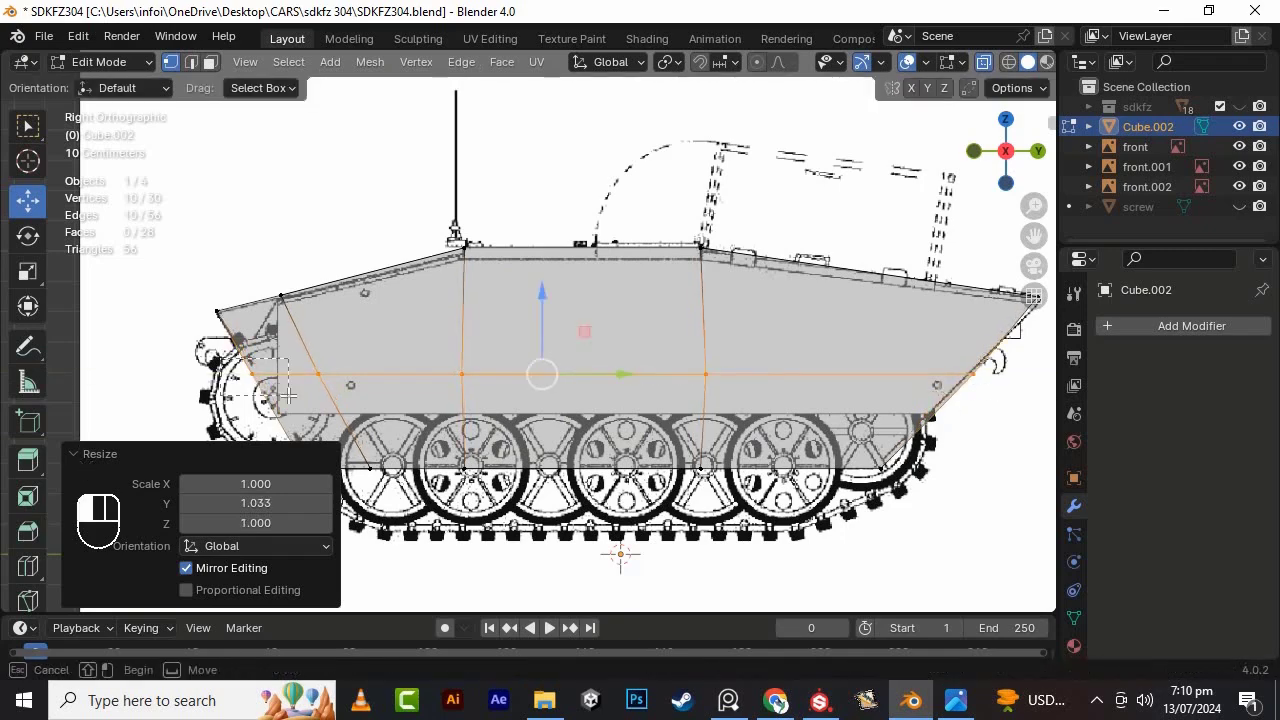
# - Try to move the mid-height vertices of the hull's sprocket end outward along Y
pyautogui.press('g')
pyautogui.press('y')
pyautogui.click(557, 409)
pyautogui.keyDown('alt'); pyautogui.moveTo(557, 409); pyautogui.dragTo(812, 380); pyautogui.keyUp('alt')
pyautogui.press('Tab')
# - Compare the shape of the hull's sprocket end with the reference photo of the vehicle
pyautogui.moveTo(812, 380)
pyautogui.keyDown('alt'); pyautogui.mouseDown()
pyautogui.moveTo(868, 391)
pyautogui.moveTo(815, 392)
pyautogui.mouseUp(); pyautogui.keyUp('alt')
pyautogui.click(955, 708)
pyautogui.click(954, 710)
pyautogui.click(953, 711)
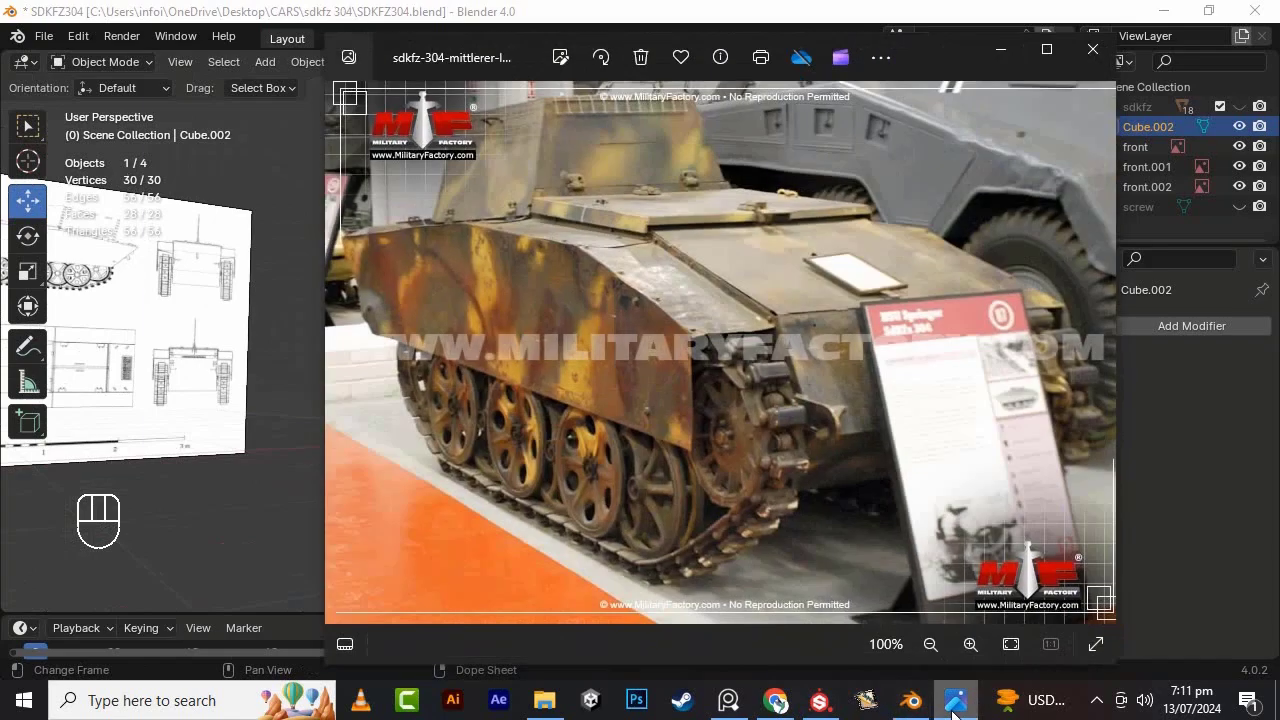
pyautogui.click(953, 711)
pyautogui.hotkey('ctrl', 'z')
pyautogui.keyDown('alt'); pyautogui.moveTo(766, 506); pyautogui.dragTo(857, 430); pyautogui.keyUp('alt')
pyautogui.click(953, 706)
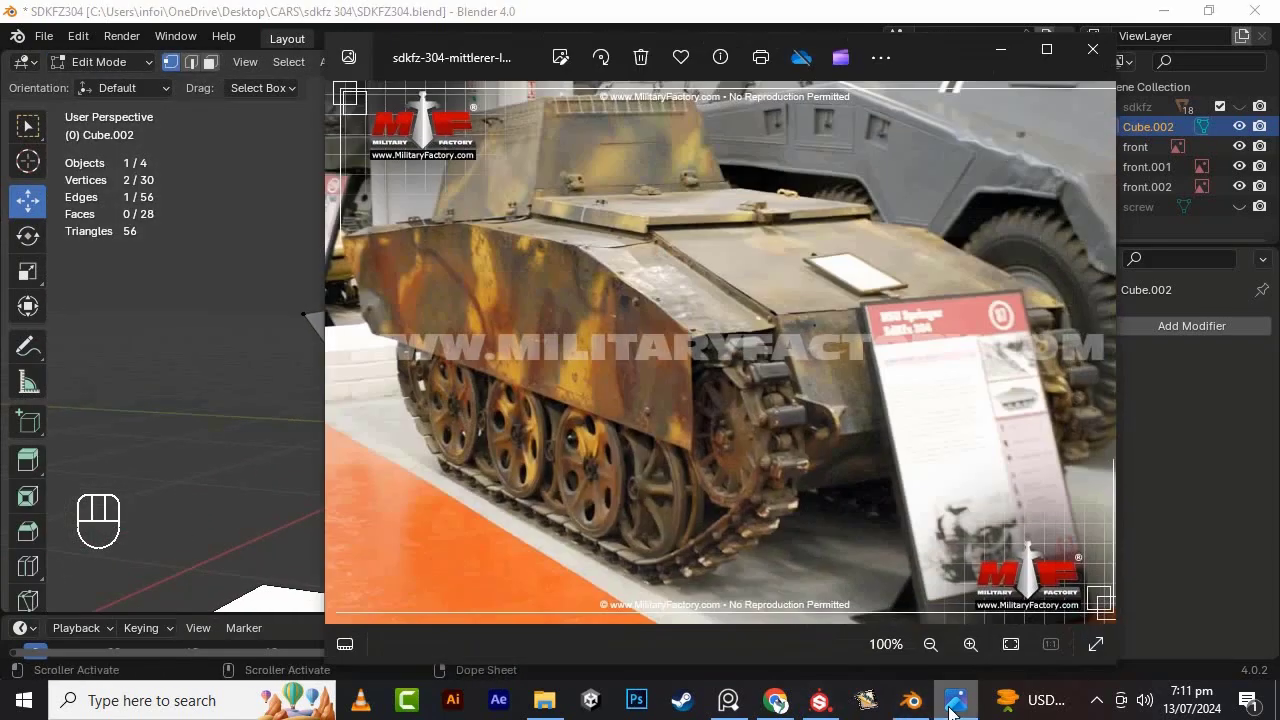
pyautogui.click(953, 706)
pyautogui.click(953, 706)
pyautogui.click(953, 706)
# - Move the top vertices of the hull's sprocket end inward along Y to match the side blueprint and save the file
pyautogui.press('KP_3')
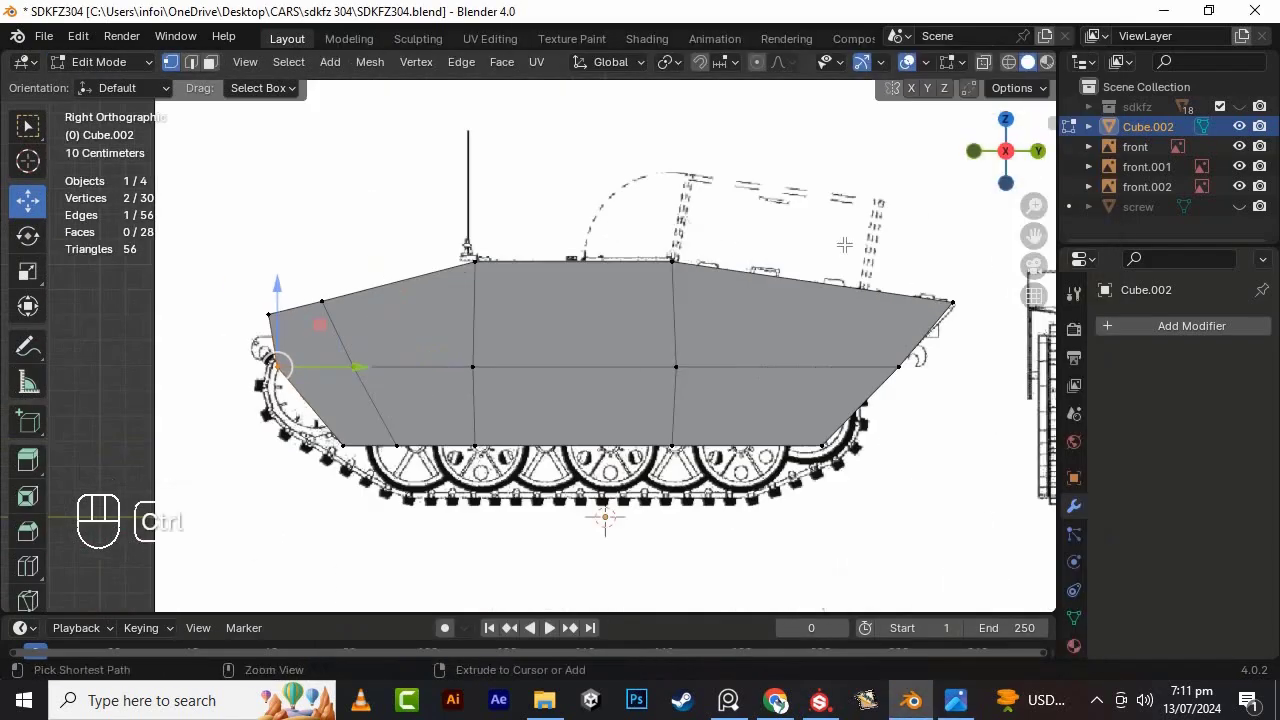
pyautogui.hotkey('alt', 'z')
pyautogui.scroll(1, 316, 314)
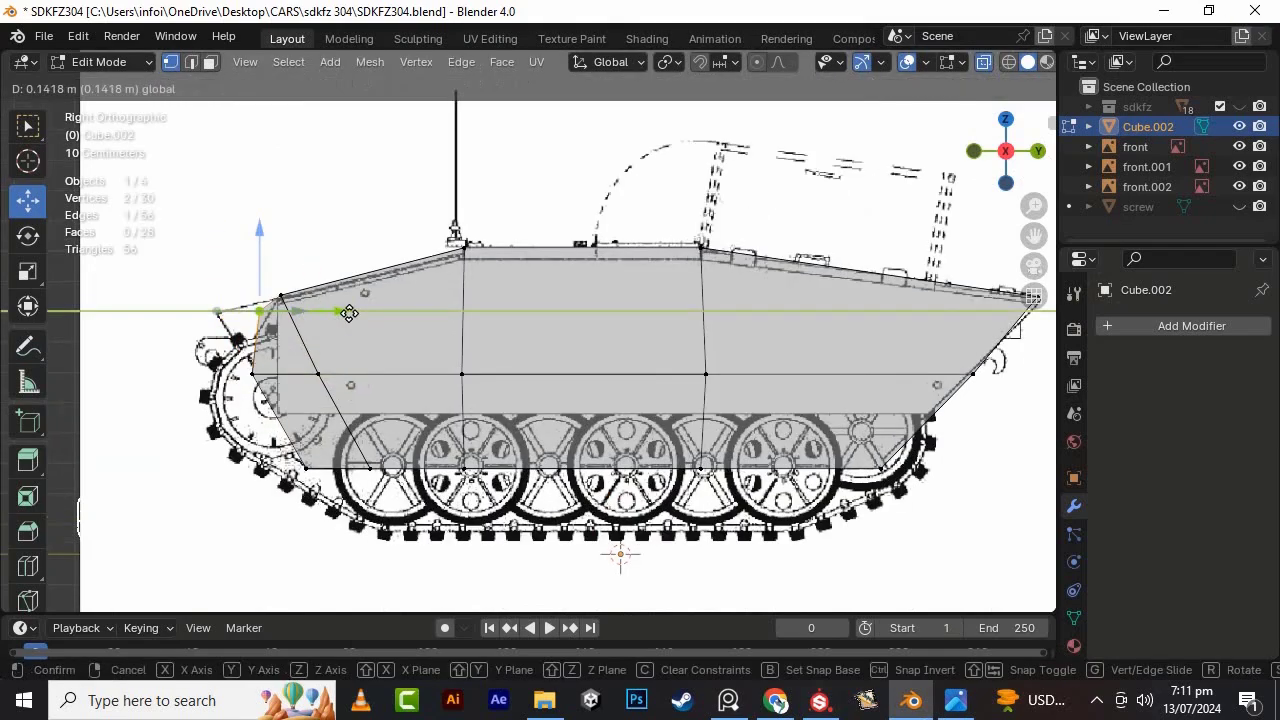
pyautogui.moveTo(366, 313); pyautogui.dragTo(744, 303)
pyautogui.hotkey('alt', 'z')
pyautogui.scroll(3, 740, 375)
pyautogui.scroll(2, 744, 303)
pyautogui.scroll(-4, 744, 303)
pyautogui.click(922, 330)
pyautogui.scroll(-4, 789, 334)
pyautogui.hotkey('ctrl', 's')
pyautogui.hotkey('ctrl', 's')
# - Examine the upper side edge of the hull against the reference photo to see where the fender attaches
pyautogui.moveTo(922, 330); pyautogui.dragTo(603, 392, button='middle')
pyautogui.keyDown('alt'); pyautogui.moveTo(595, 366); pyautogui.dragTo(470, 354); pyautogui.keyUp('alt')
pyautogui.scroll(2, 483, 355)
pyautogui.click(485, 355)
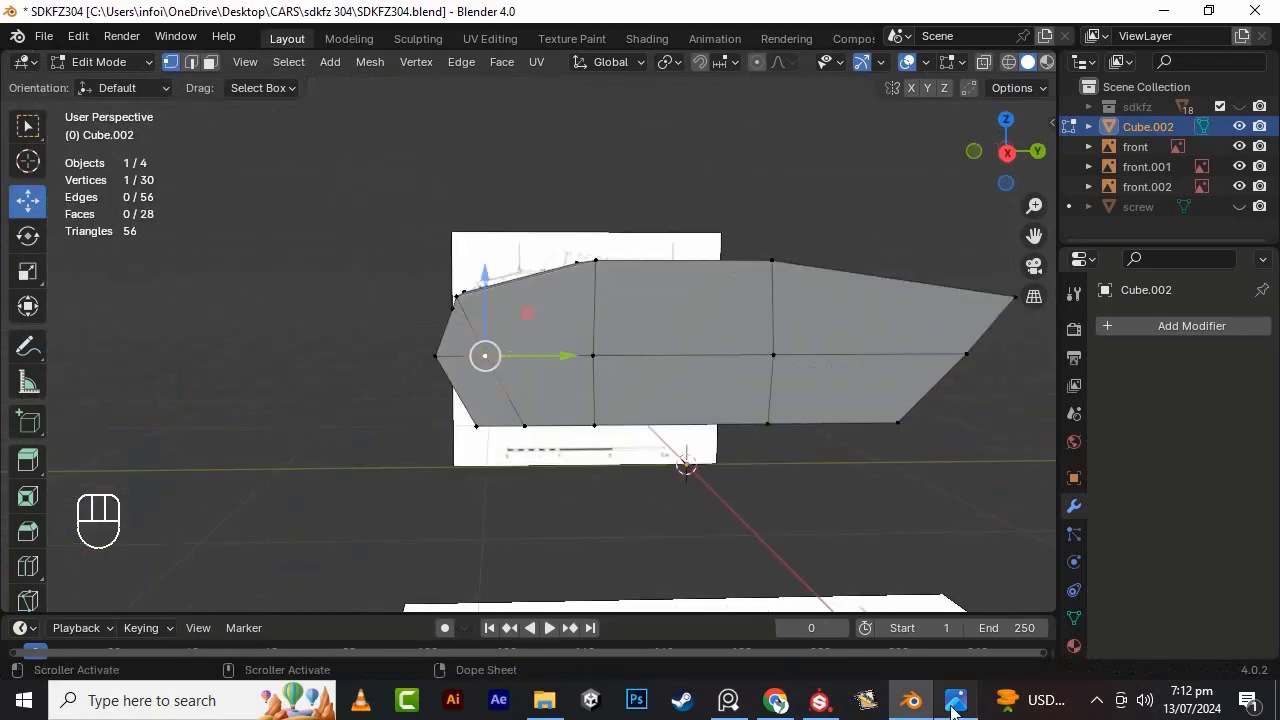
pyautogui.click(953, 705)
pyautogui.click(955, 706)
pyautogui.click(956, 706)
pyautogui.click(956, 706)
pyautogui.click(956, 706)
pyautogui.click(956, 706)
pyautogui.click(956, 706)
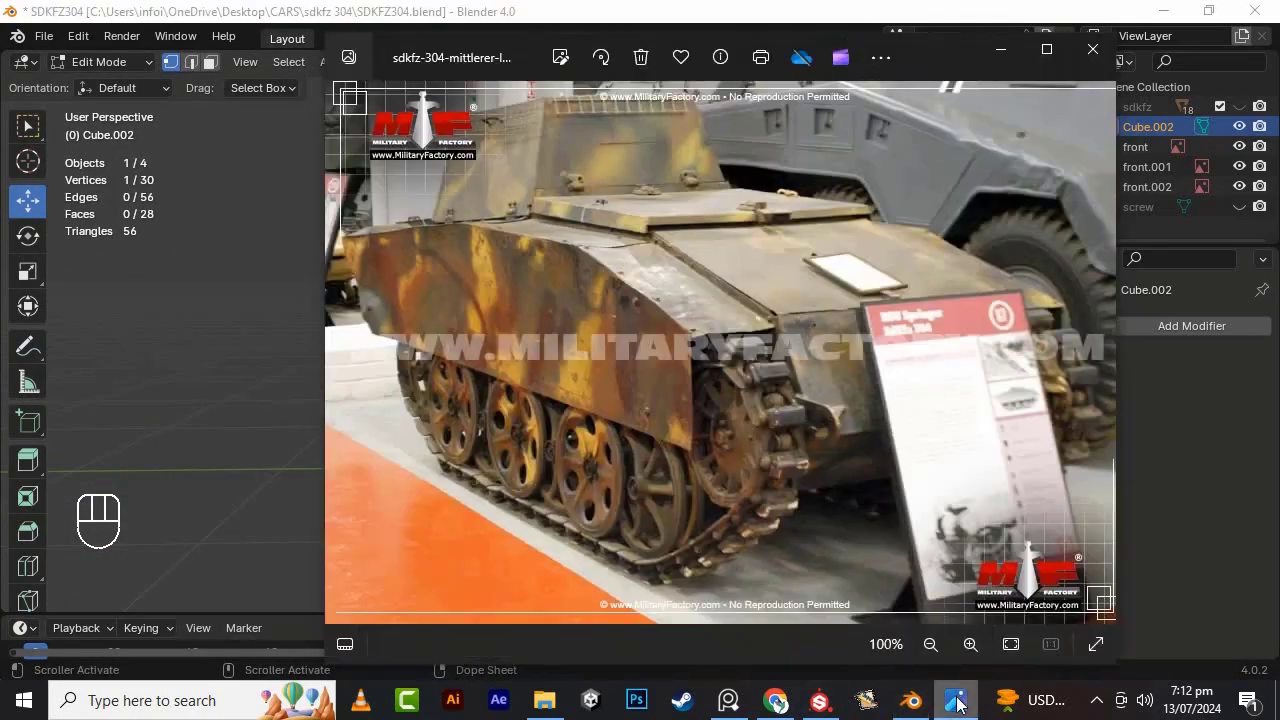
pyautogui.click(956, 706)
# - Add a lengthwise loop cut around the hull just below its top edge and save the file
pyautogui.hotkey('ctrl', 'r')
pyautogui.click(487, 335)
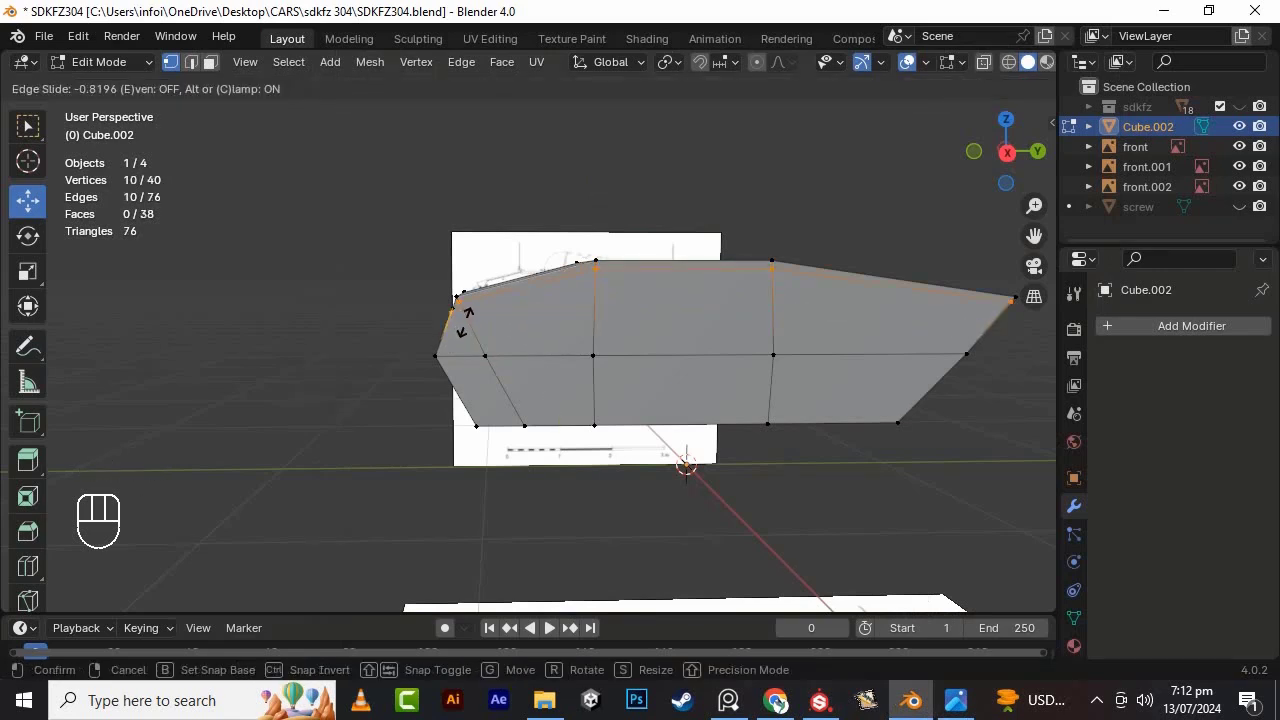
pyautogui.rightClick(463, 322)
pyautogui.hotkey('ctrl', 's')
# - Add a centred lengthwise loop cut with factor 0.000 in the front view and delete the hull's -X half
pyautogui.press('KP_1')
pyautogui.hotkey('ctrl', 'r')
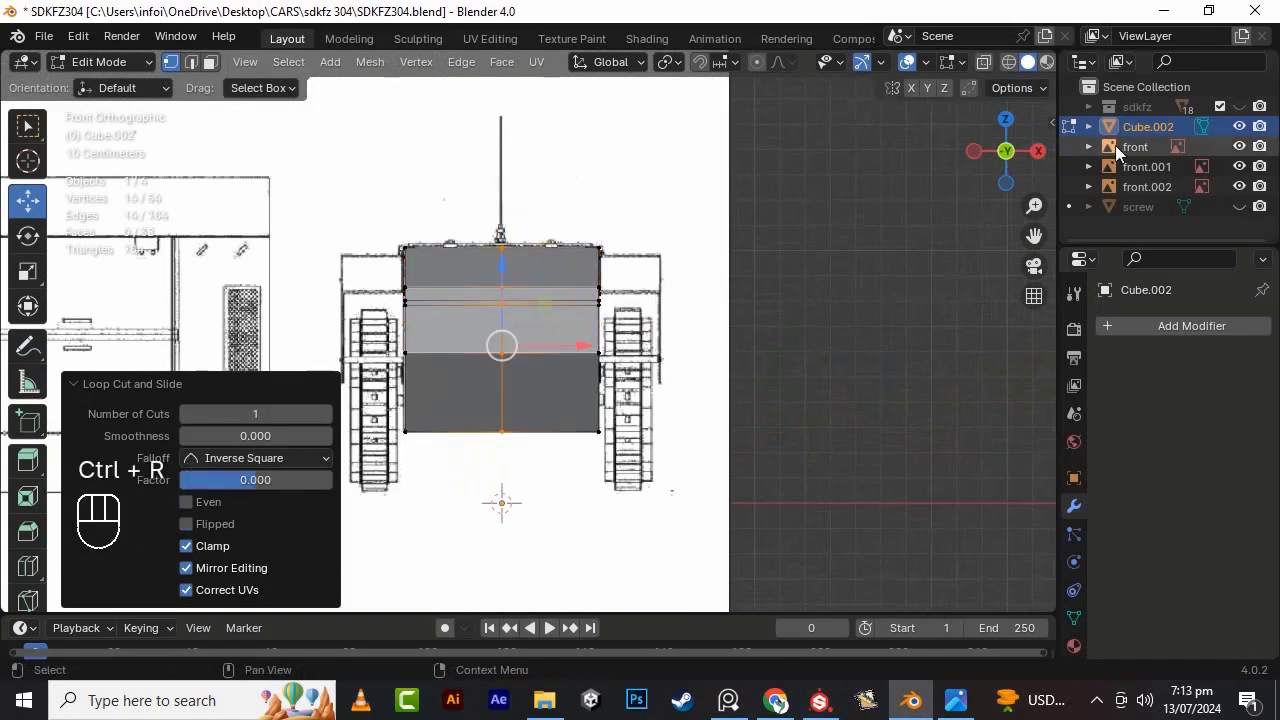
pyautogui.click(984, 62)
pyautogui.moveTo(345, 196); pyautogui.dragTo(443, 517)
pyautogui.press('Delete')
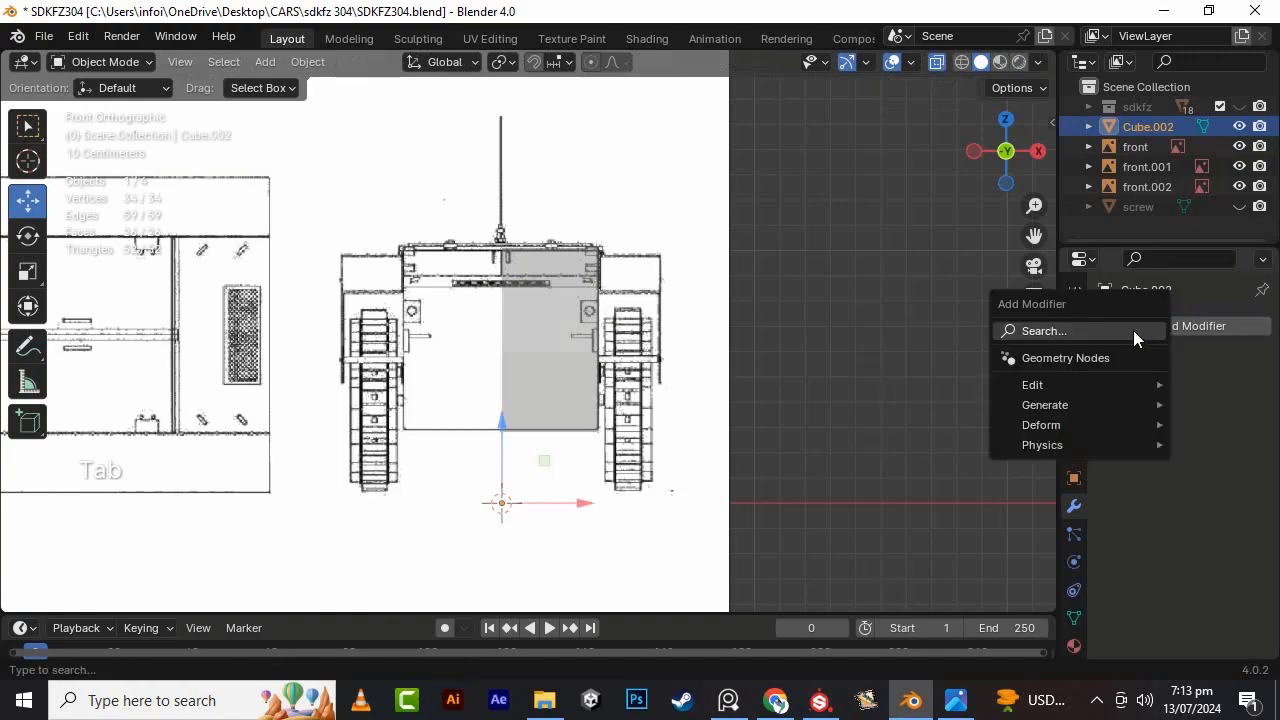
# - Add an X-axis Mirror modifier with Clipping to the half hull, move its centre vertices -0.39576 m along X, and save
pyautogui.click(1135, 333)
pyautogui.click(1140, 360)
pyautogui.moveTo(583, 346); pyautogui.dragTo(568, 352)
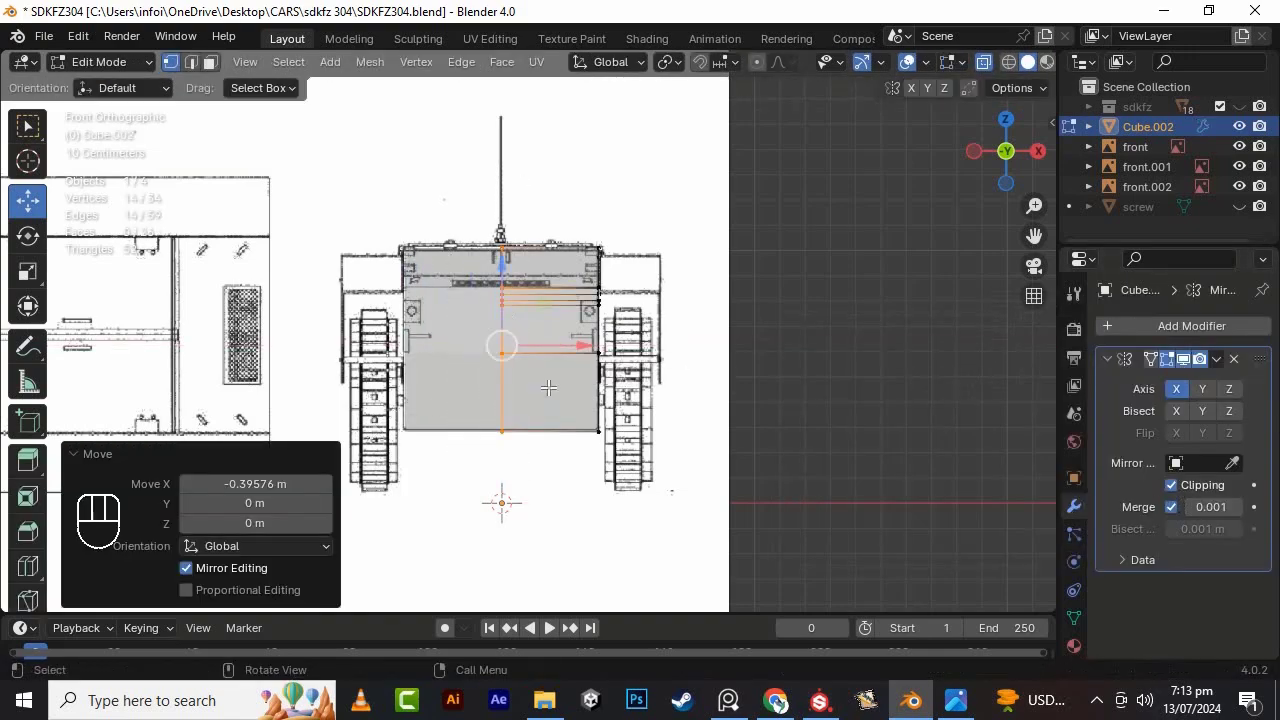
pyautogui.press('Tab')
pyautogui.hotkey('ctrl', 's')
pyautogui.click(937, 63)
# - Duplicate the three edges along the hull's upper side just below the deck and separate them into their own object
pyautogui.press('Tab')
pyautogui.moveTo(680, 290); pyautogui.dragTo(505, 323, button='middle')
pyautogui.scroll(2, 505, 323)
pyautogui.scroll(2, 505, 323)
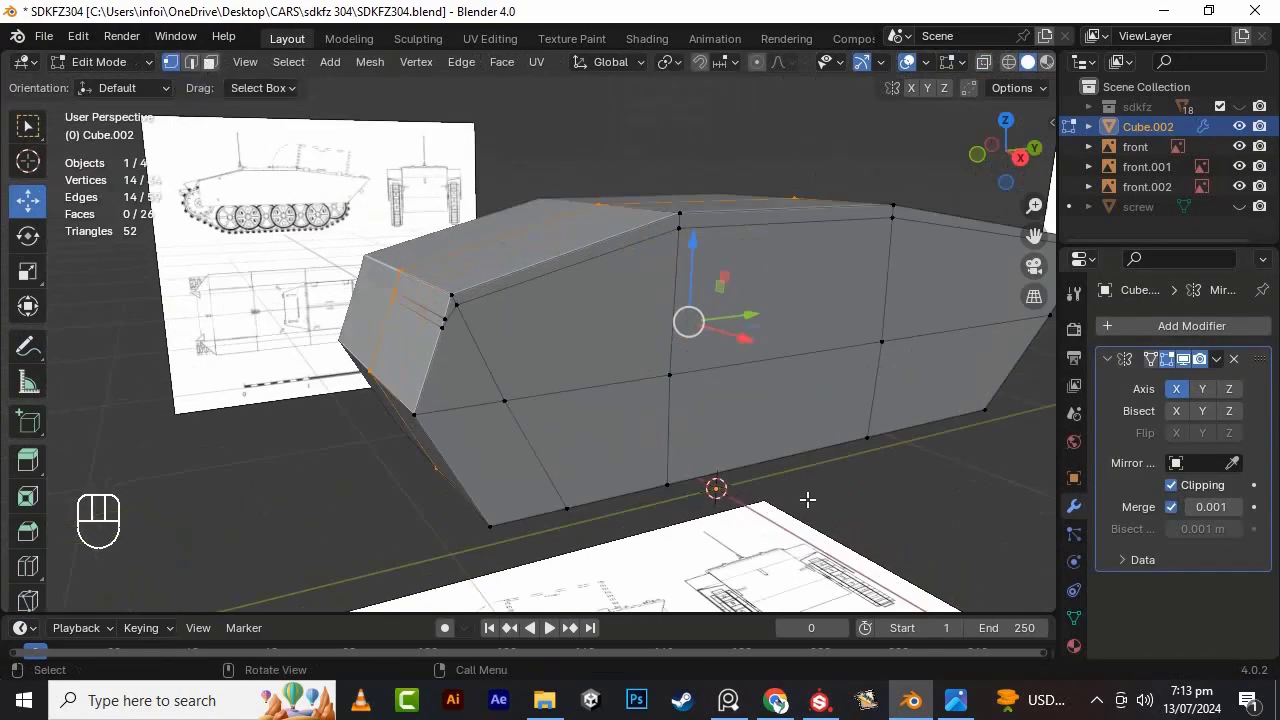
pyautogui.click(956, 700)
pyautogui.click(122, 134)
pyautogui.scroll(2, 500, 297)
pyautogui.moveTo(1035, 235); pyautogui.dragTo(344, 309)
pyautogui.keyDown('ctrl'); pyautogui.click(474, 297); pyautogui.keyUp('ctrl')
pyautogui.press('KP_1')
pyautogui.moveTo(1035, 235); pyautogui.dragTo(1275, 177)
pyautogui.scroll(-2, 622, 355)
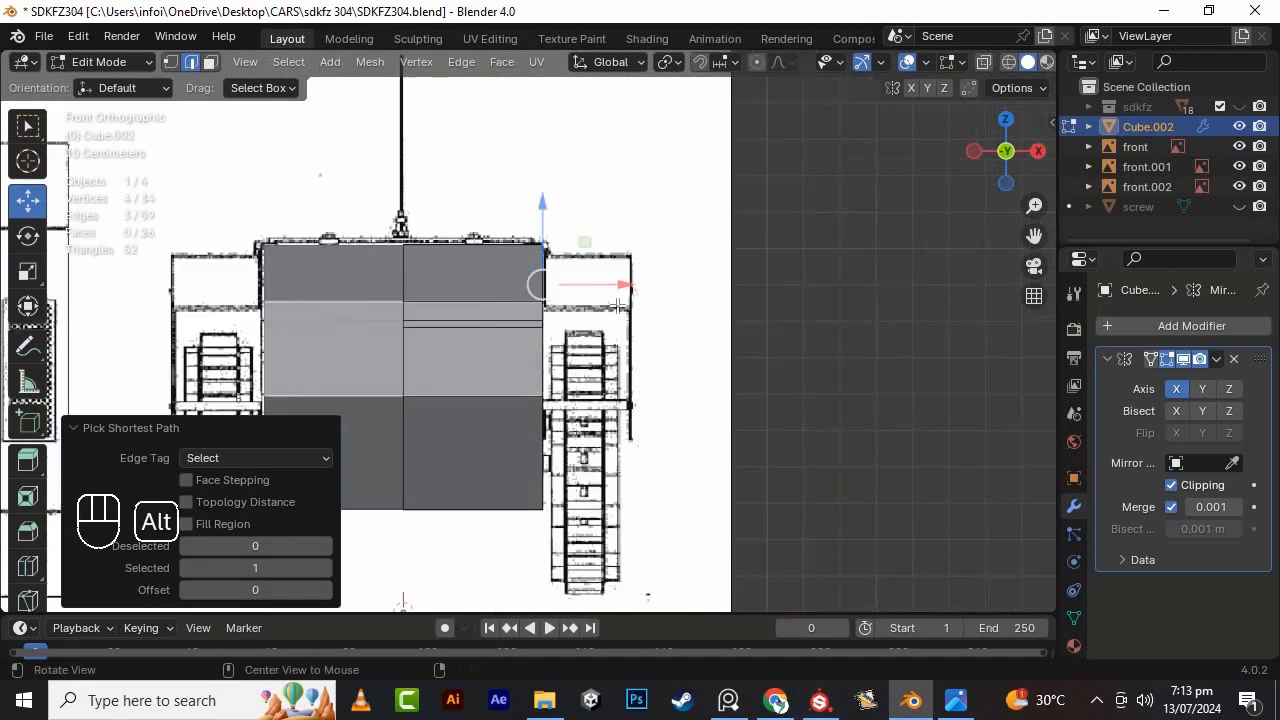
pyautogui.hotkey('shift', 'd')
pyautogui.keyDown('alt'); pyautogui.moveTo(622, 355); pyautogui.dragTo(475, 455); pyautogui.keyUp('alt')
pyautogui.rightClick(606, 329)
pyautogui.press('p')
pyautogui.click(476, 458)
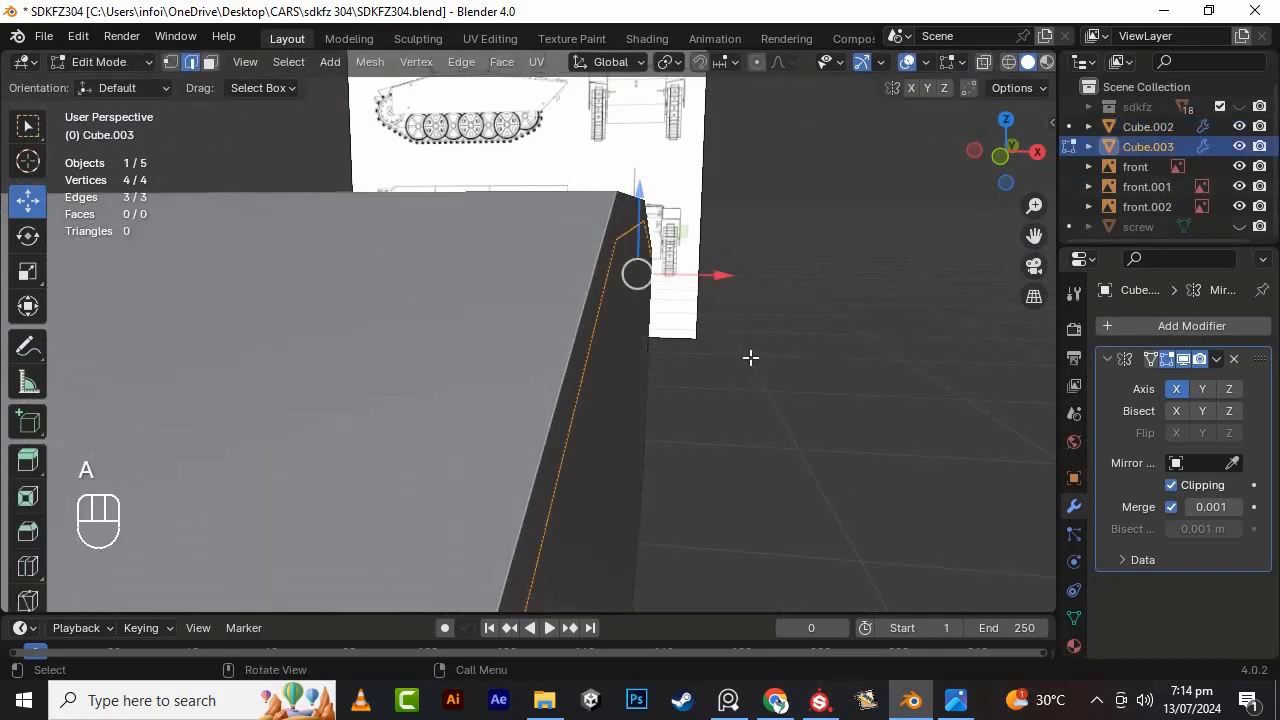
# - Compare the separated edges with the reference photos and the front blueprint to judge the fender's shape
pyautogui.press('KP_1')
pyautogui.scroll(2, 746, 491)
pyautogui.hotkey('alt', 'Tab')
pyautogui.hotkey('alt', 'Tab')
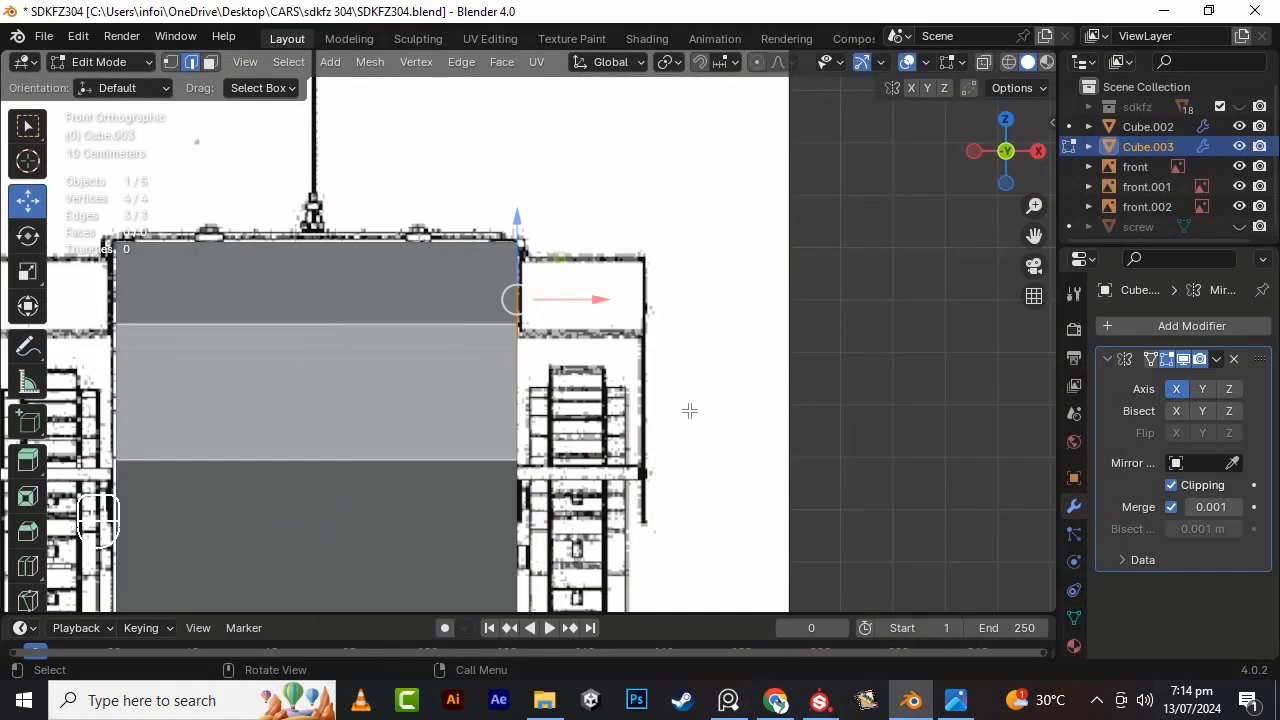
pyautogui.click(860, 699)
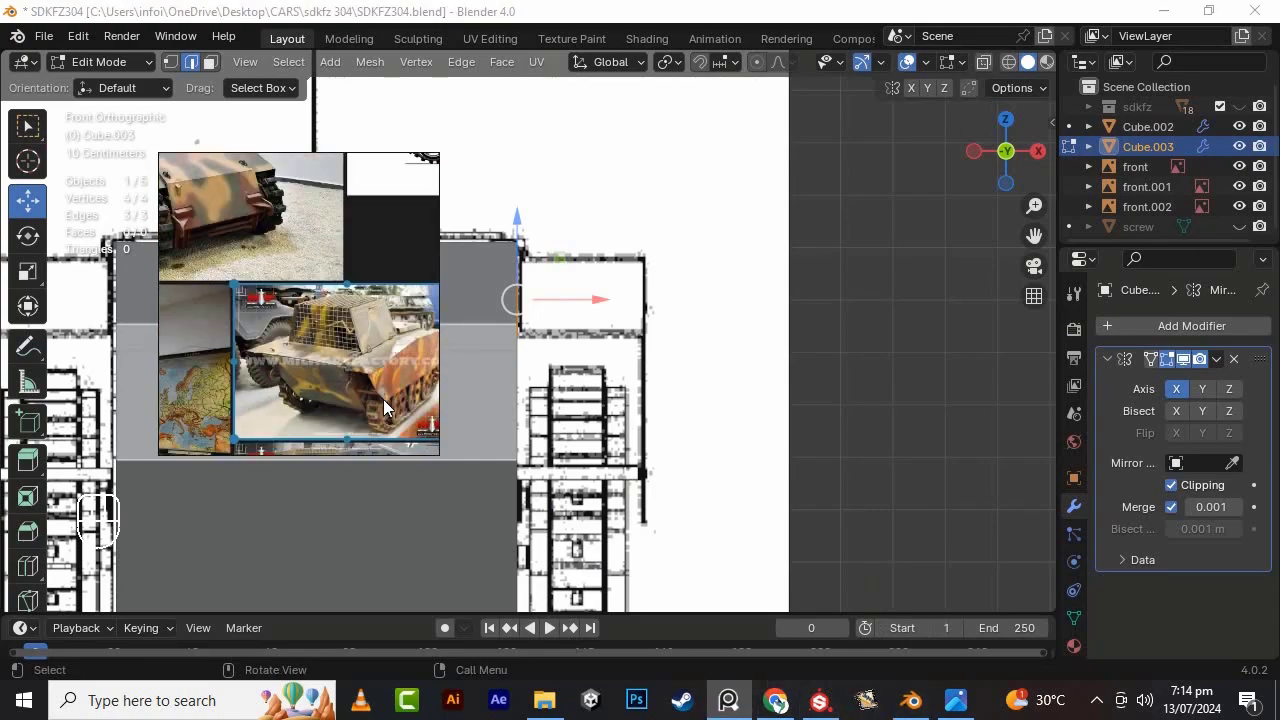
pyautogui.hotkey('alt', 'Tab')
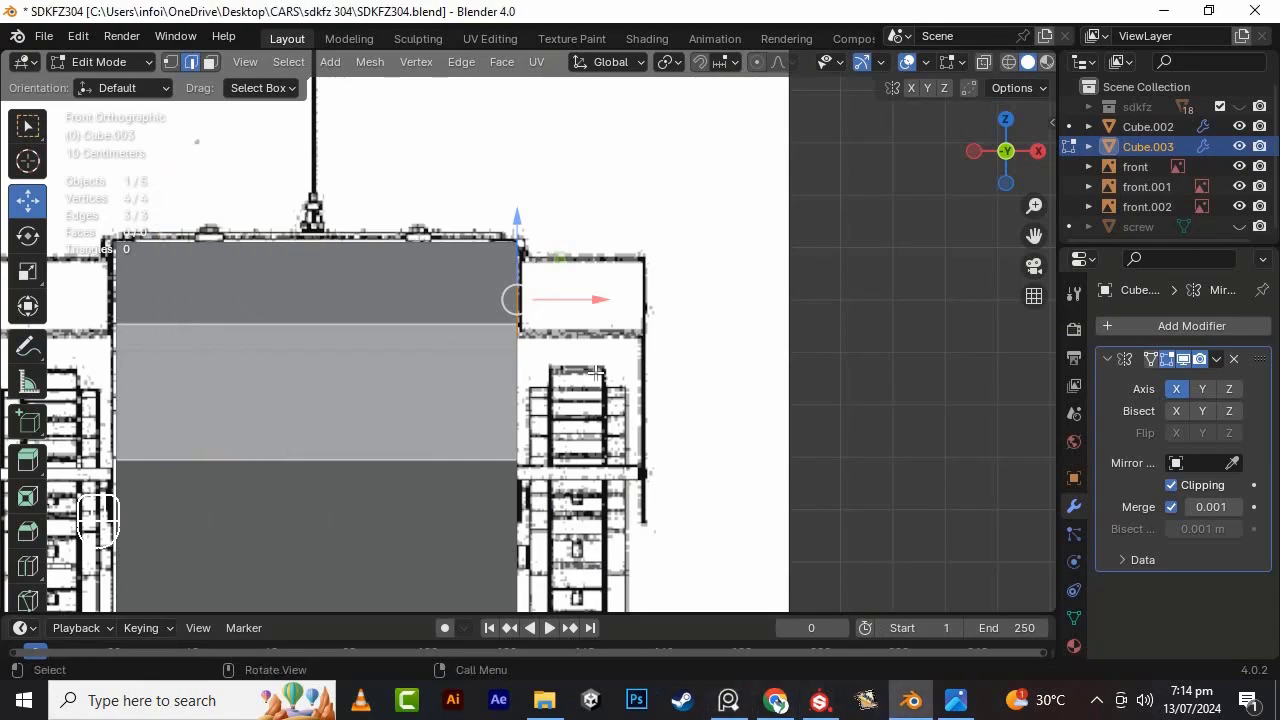
pyautogui.moveTo(387, 399); pyautogui.dragTo(558, 408, button='middle')
pyautogui.hotkey('alt', 'Tab')
pyautogui.hotkey('alt', 'Tab')
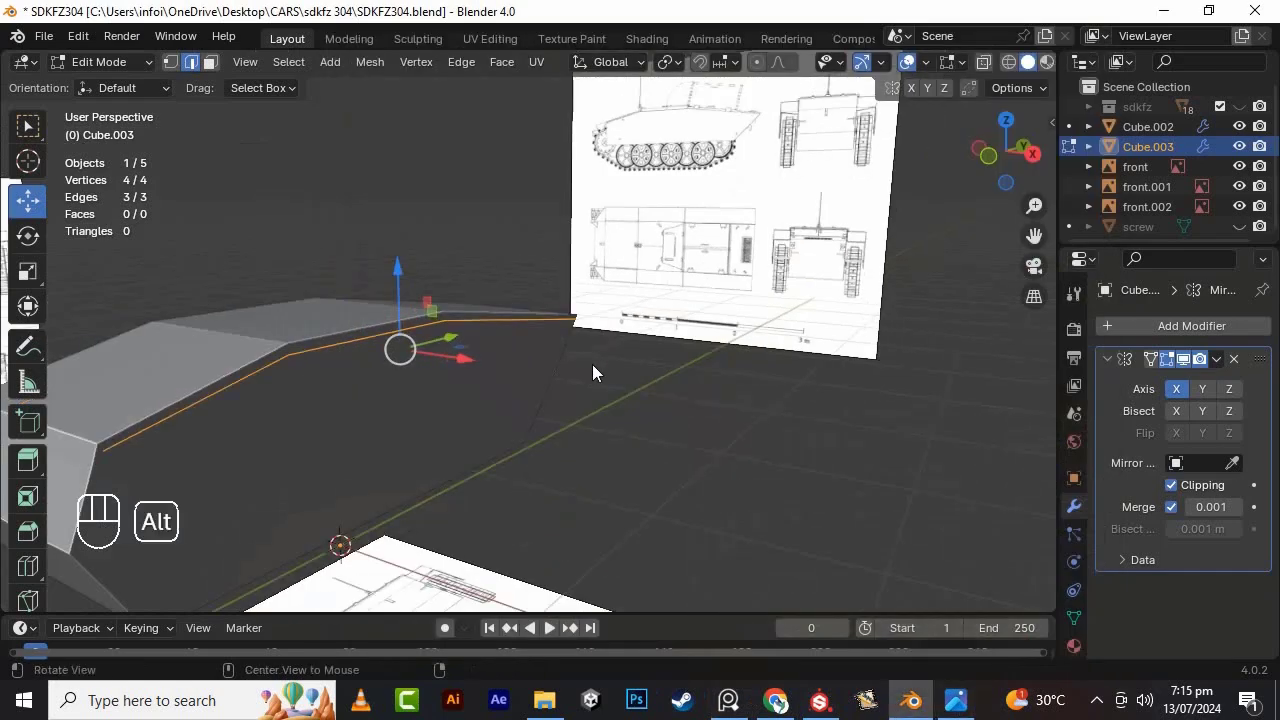
# - Extrude the separated edges 0.24811 m along X to the fender's outer edge in the front blueprint
pyautogui.press('KP_1')
pyautogui.scroll(5, 608, 340)
pyautogui.click(743, 306)
pyautogui.scroll(-3, 752, 326)
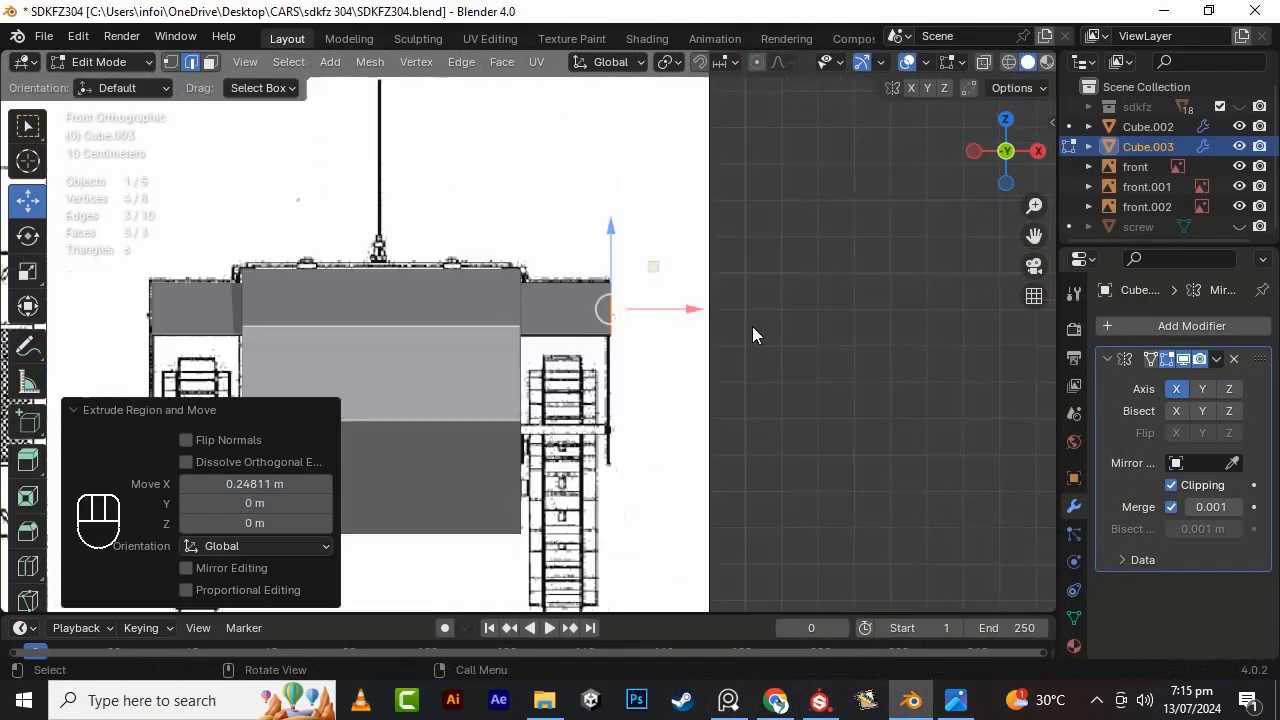
# - Extrude the fender's outer edges -0.37597 m along Z to form the side skirt
pyautogui.moveTo(752, 330); pyautogui.dragTo(650, 332, button='middle')
pyautogui.hotkey('alt', 'Tab')
pyautogui.hotkey('alt', 'Tab')
pyautogui.press('KP_1')
pyautogui.press('e')
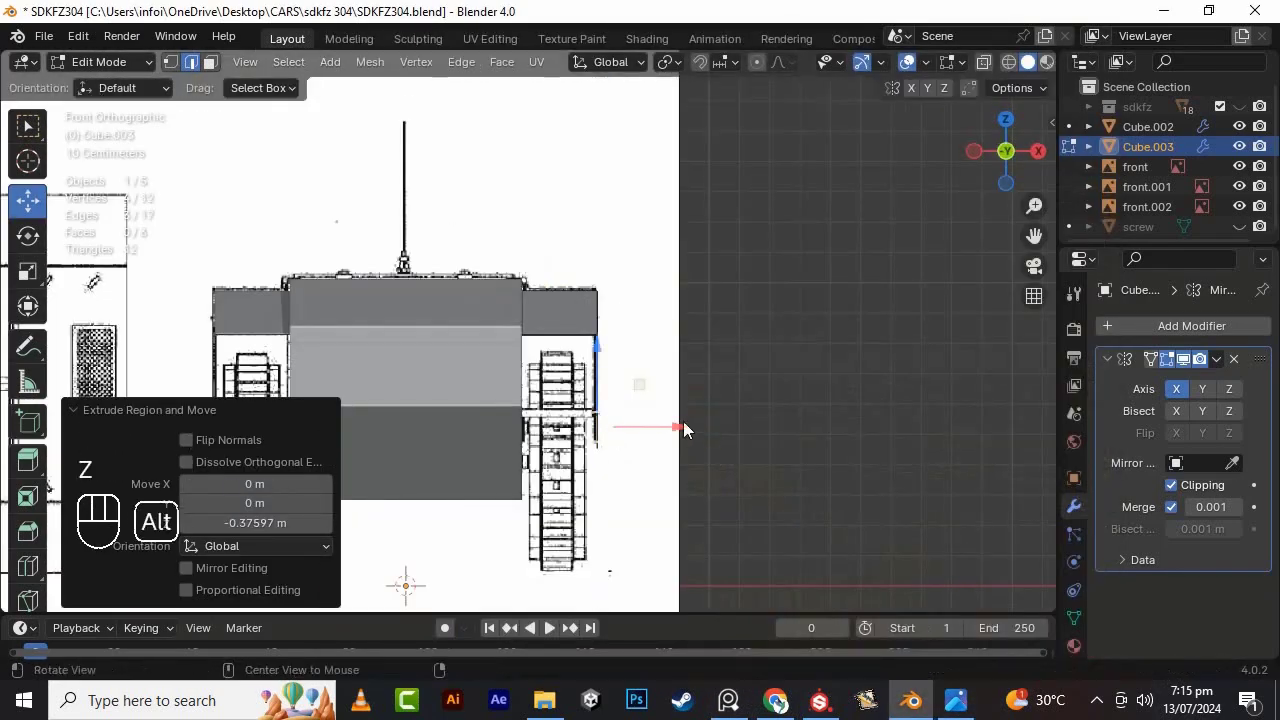
# - Flatten the skirt's bottom edges with a Z scale of 0 and move them -0.059364 m along Z
pyautogui.press('KP_3')
pyautogui.hotkey('ctrl', 'z')
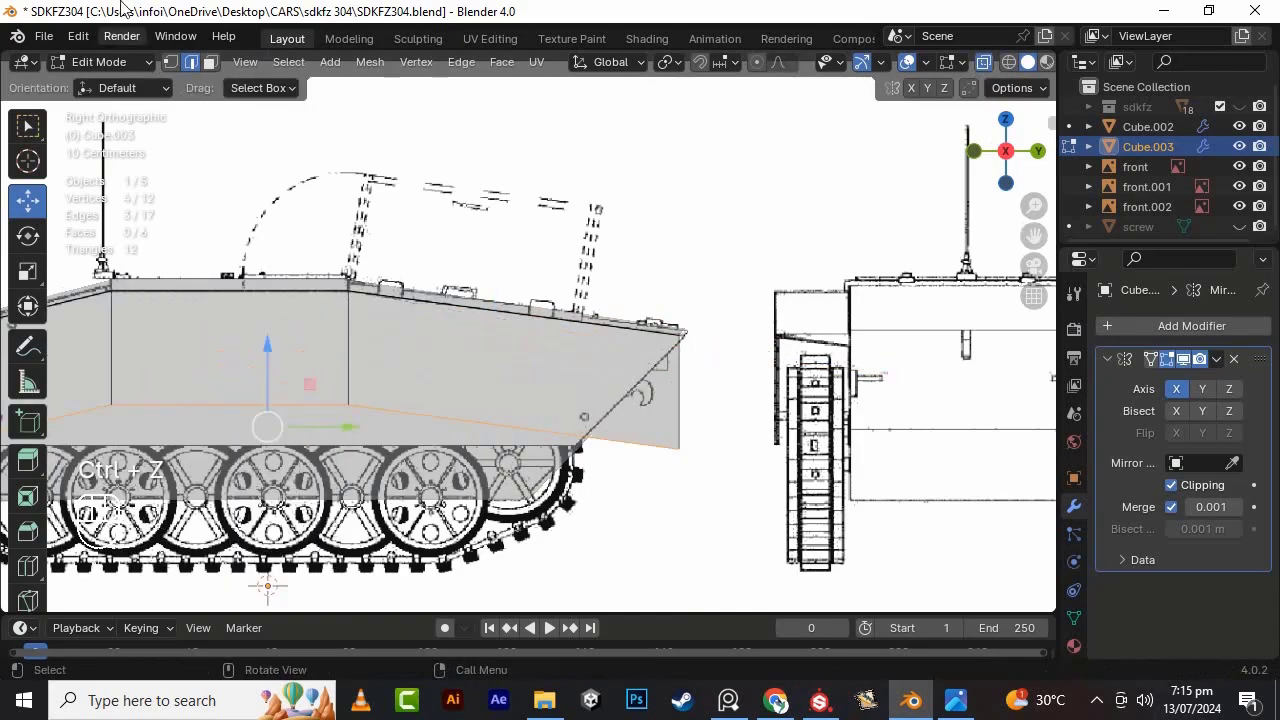
pyautogui.keyDown('shift'); pyautogui.moveTo(703, 396); pyautogui.dragTo(1015, 239, button='middle'); pyautogui.keyUp('shift')
pyautogui.press('KP_Enter')
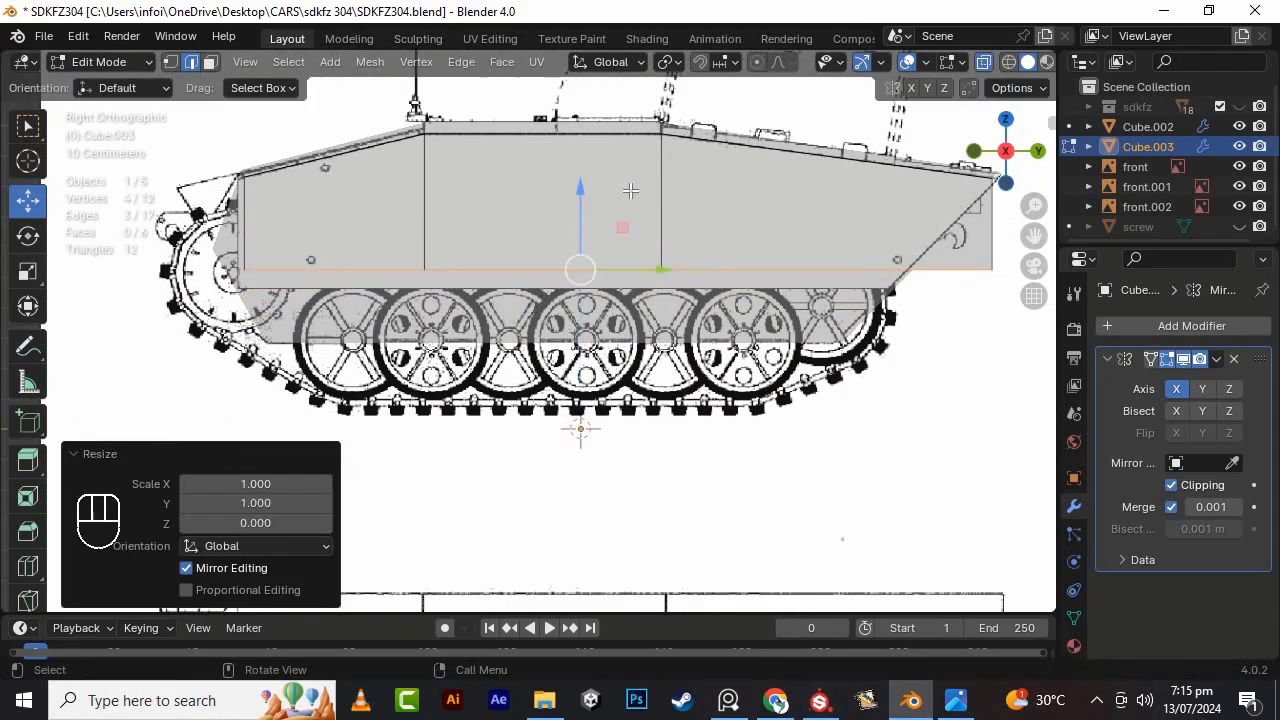
pyautogui.click(956, 700)
pyautogui.hotkey('alt', 'Tab')
pyautogui.scroll(-4, 590, 330)
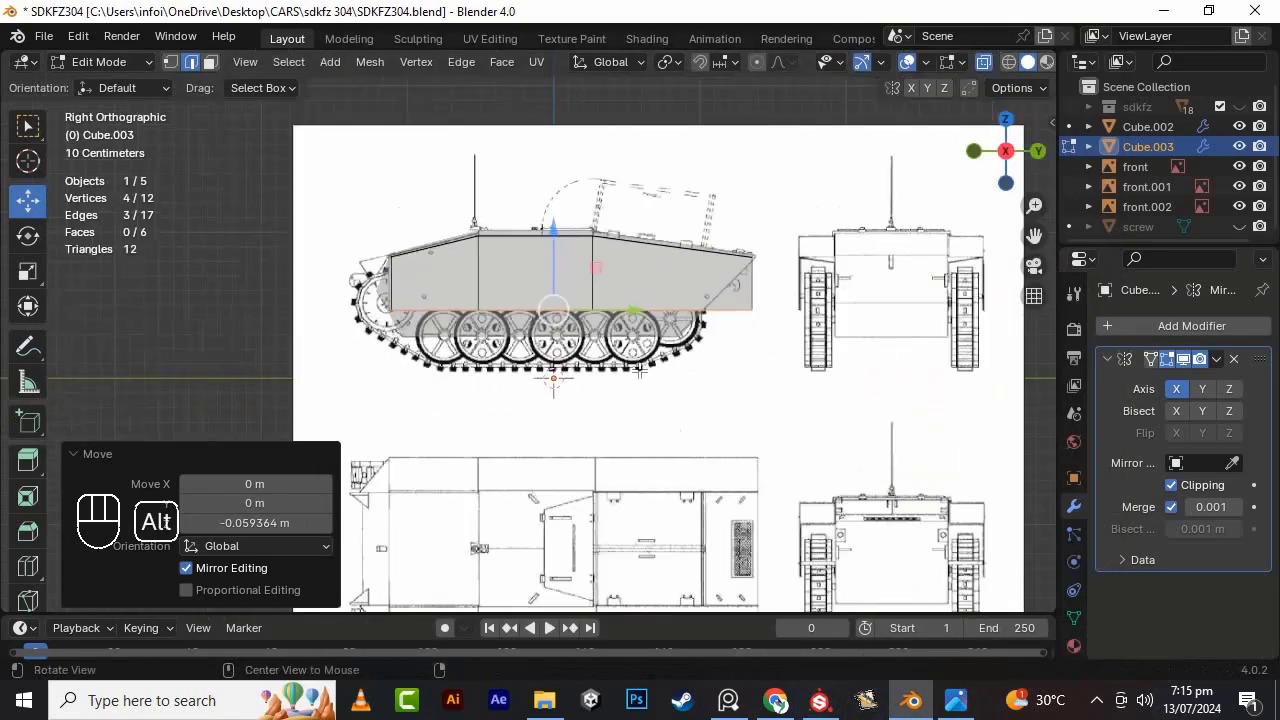
# - Save the file and apply the Mirror modifier on the fender object
pyautogui.moveTo(560, 330); pyautogui.dragTo(740, 370, button='middle')
pyautogui.click(984, 62)
pyautogui.moveTo(640, 320); pyautogui.dragTo(593, 349, button='middle')
pyautogui.scroll(2, 593, 349)
pyautogui.hotkey('ctrl', 's')
pyautogui.keyDown('alt'); pyautogui.moveTo(592, 349); pyautogui.dragTo(440, 343); pyautogui.keyUp('alt')
pyautogui.click(1216, 359)
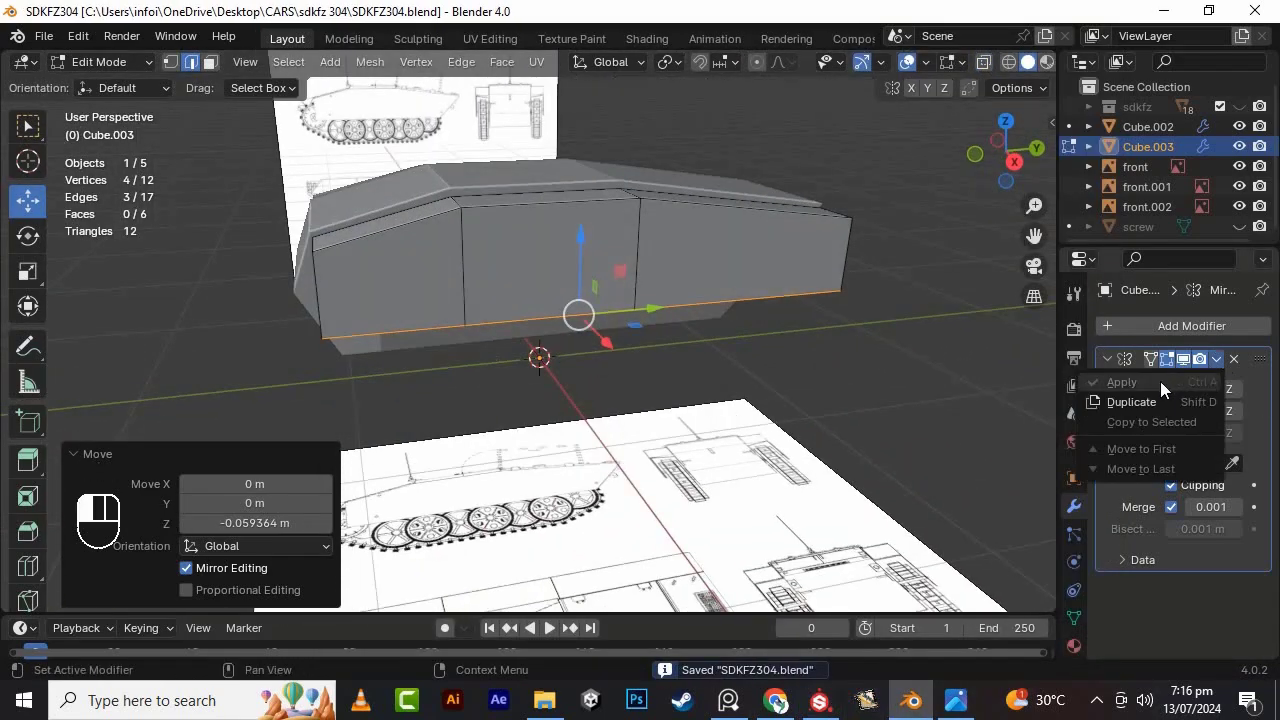
pyautogui.press('Tab')
pyautogui.click(1216, 359)
pyautogui.click(1152, 382)
# - Add a Solidify modifier to the fender object
pyautogui.scroll(2, 530, 350)
pyautogui.keyDown('alt'); pyautogui.moveTo(530, 350); pyautogui.dragTo(952, 370); pyautogui.keyUp('alt')
pyautogui.scroll(4, 952, 370)
pyautogui.click(1225, 332)
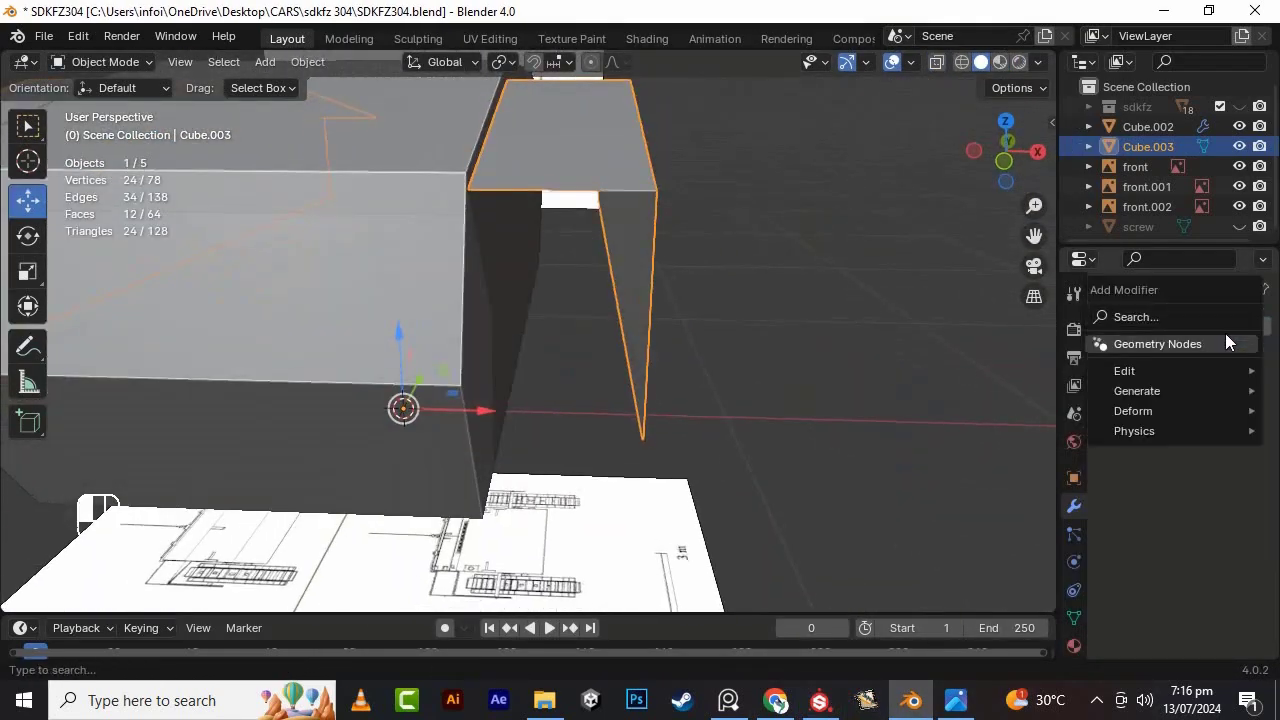
pyautogui.write('sol')
pyautogui.press('Return')
# - Apply the fender object's scale and set the Solidify thickness to 0.02 m
pyautogui.keyDown('alt'); pyautogui.moveTo(825, 300); pyautogui.dragTo(560, 320); pyautogui.keyUp('alt')
pyautogui.hotkey('ctrl', 'a')
pyautogui.click(651, 278)
pyautogui.scroll(-3, 640, 300)
pyautogui.click(1237, 414)
pyautogui.keyDown('alt'); pyautogui.moveTo(640, 330); pyautogui.dragTo(730, 310); pyautogui.keyUp('alt')
pyautogui.scroll(2, 730, 310)
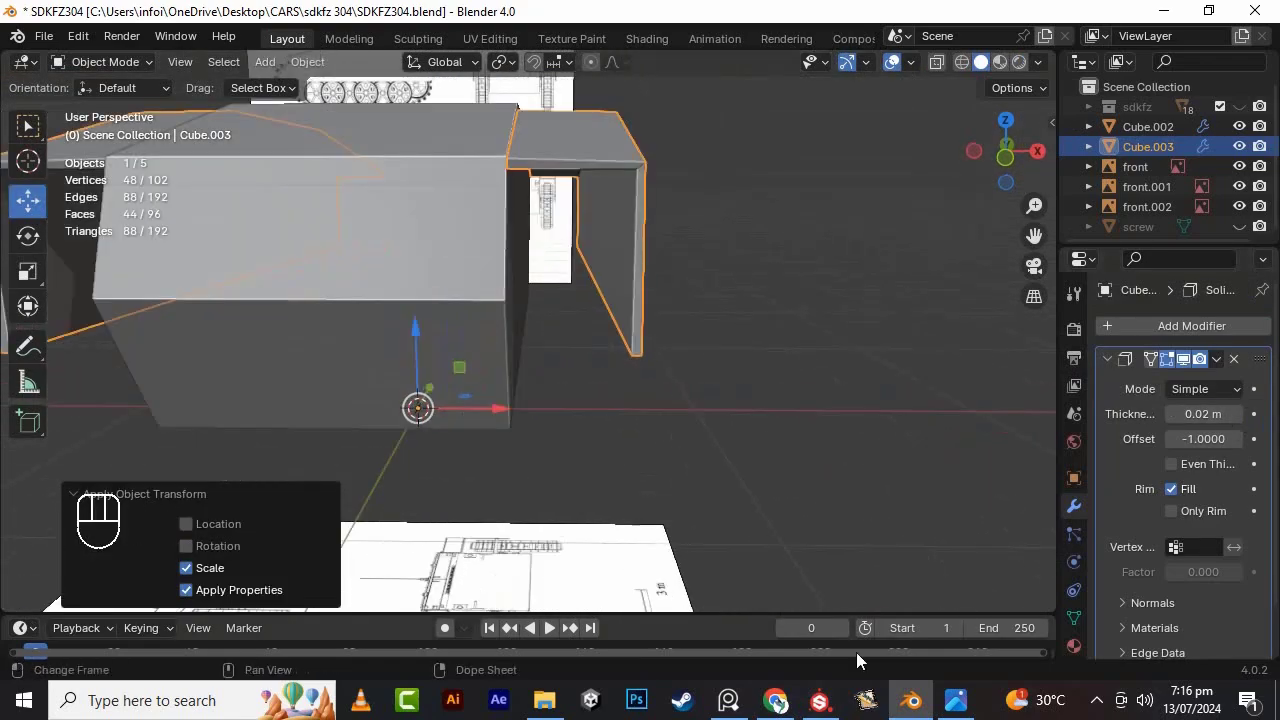
# - Check the fender thickness against the reference photo and apply the Solidify modifier
pyautogui.click(956, 700)
pyautogui.click(956, 700)
pyautogui.click(1217, 360)
pyautogui.click(1152, 382)
# - Inspect the hull and fenders from several sides with a viewport overlay temporarily toggled
pyautogui.scroll(-4, 641, 395)
pyautogui.keyDown('alt'); pyautogui.moveTo(560, 350); pyautogui.dragTo(150, 330); pyautogui.keyUp('alt')
pyautogui.click(911, 62)
pyautogui.click(793, 439)
pyautogui.keyDown('alt'); pyautogui.moveTo(560, 250); pyautogui.dragTo(775, 195); pyautogui.keyUp('alt')
pyautogui.click(911, 62)
pyautogui.click(800, 449)
# - Unhide the sdkfz collection and examine how the fenders fit over the tracks and sprockets
pyautogui.click(1239, 107)
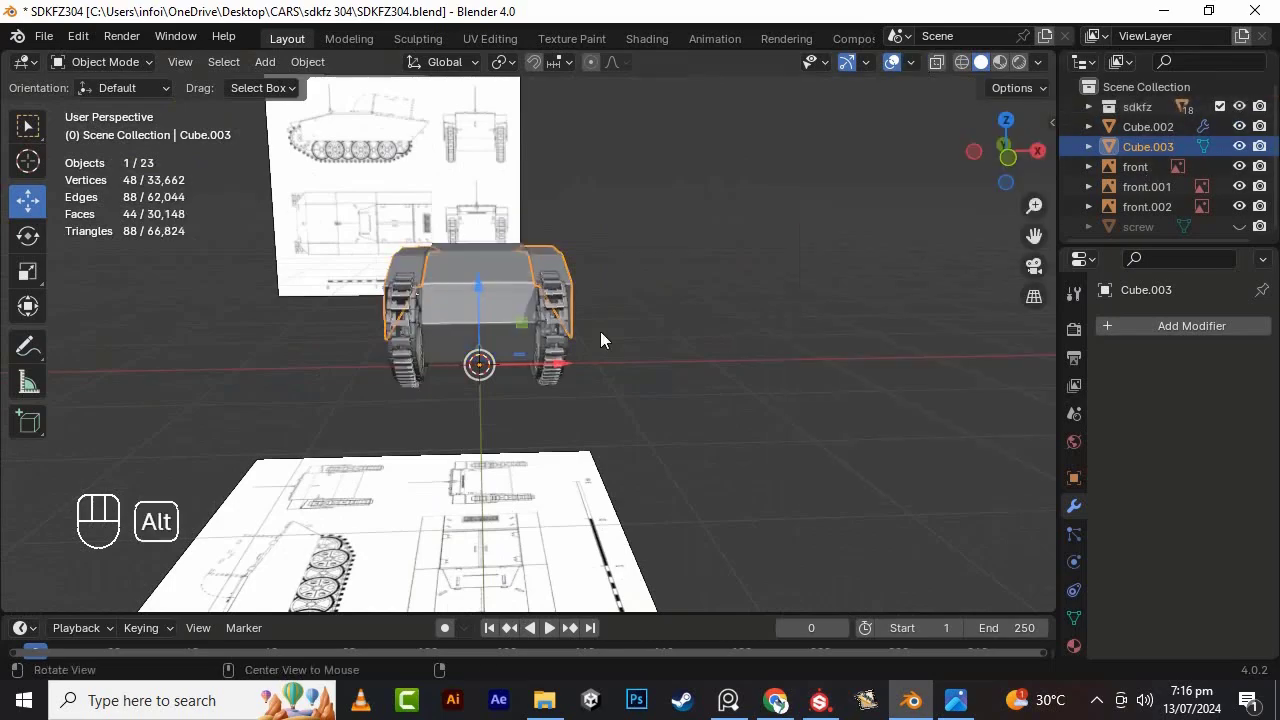
pyautogui.scroll(5, 600, 331)
pyautogui.keyDown('alt'); pyautogui.moveTo(600, 331); pyautogui.dragTo(700, 195); pyautogui.keyUp('alt')
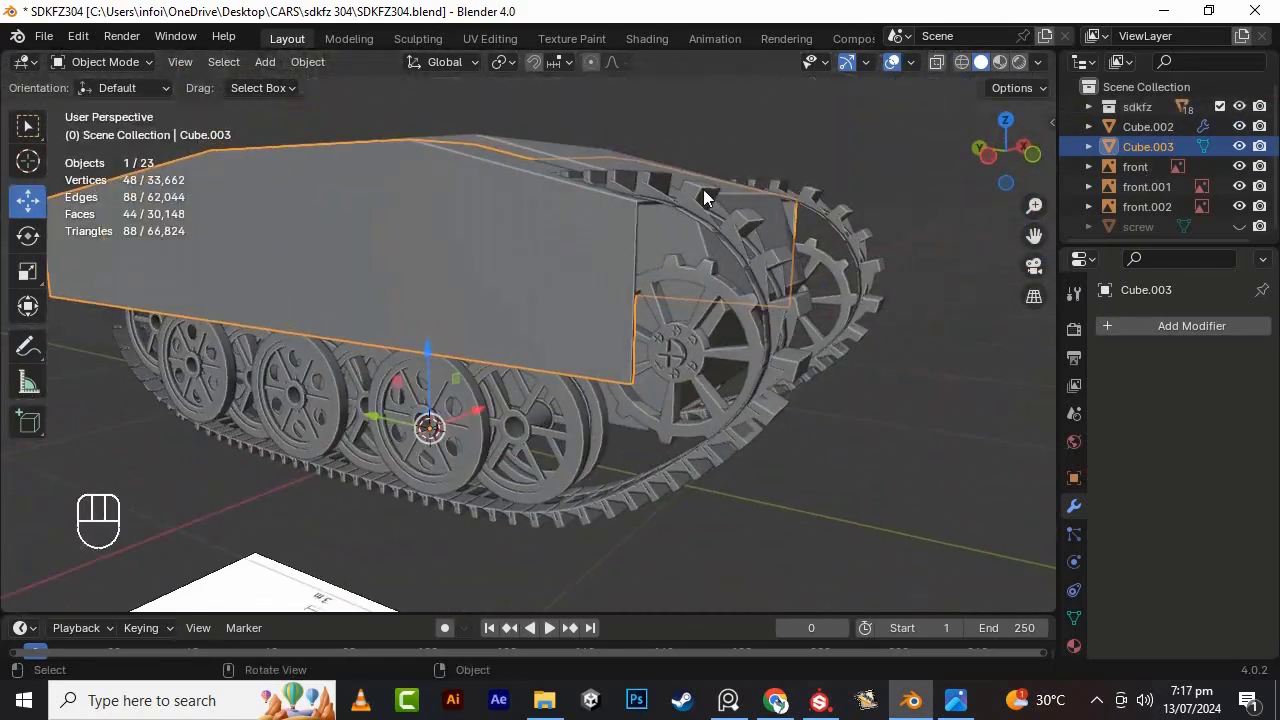
# - Lower the geometry of both tracks slightly and scale it to 0.859 along Z
pyautogui.click(703, 189)
pyautogui.moveTo(455, 400)
pyautogui.keyDown('alt'); pyautogui.mouseDown()
pyautogui.moveTo(550, 386)
pyautogui.moveTo(450, 392)
pyautogui.mouseUp(); pyautogui.keyUp('alt')
pyautogui.scroll(-4, 550, 386)
pyautogui.keyDown('shift'); pyautogui.click(497, 349); pyautogui.keyUp('shift')
pyautogui.keyDown('alt'); pyautogui.moveTo(497, 349); pyautogui.dragTo(390, 335); pyautogui.keyUp('alt')
pyautogui.press('Tab')
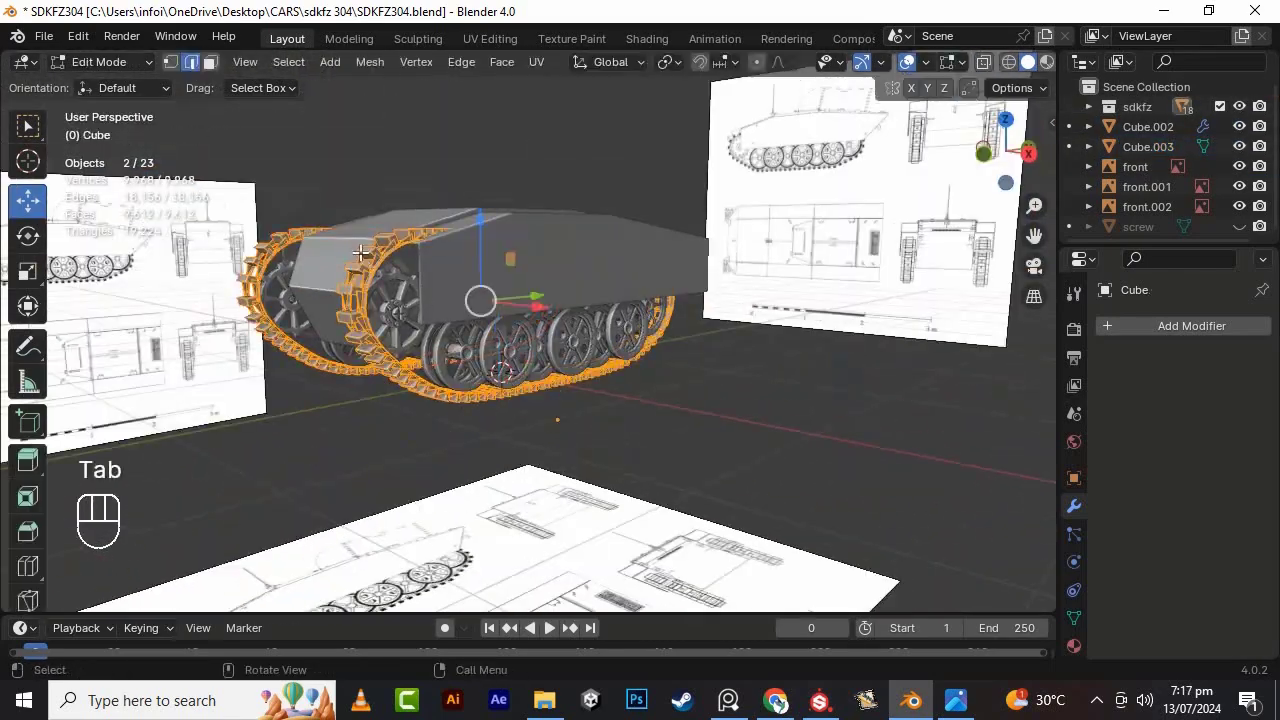
pyautogui.scroll(2, 470, 310)
pyautogui.moveTo(463, 211); pyautogui.dragTo(463, 219)
pyautogui.press('s')
pyautogui.press('s')
pyautogui.press('z')
pyautogui.click(598, 290)
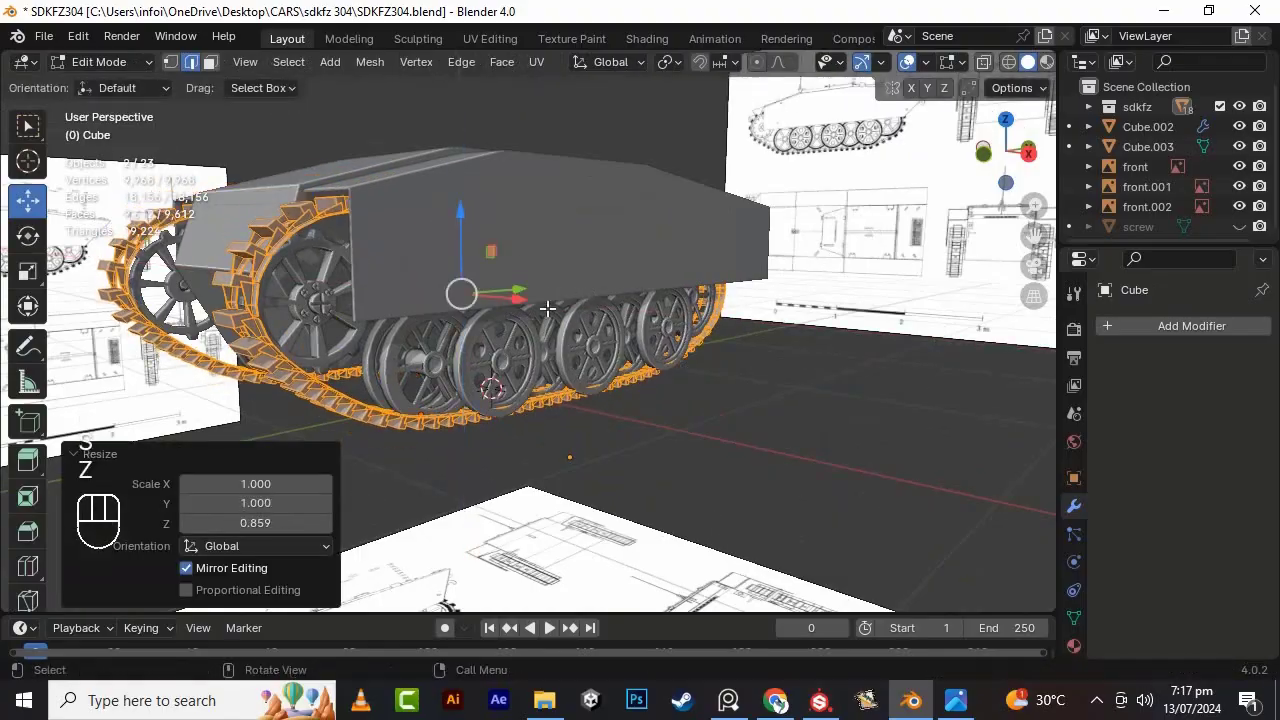
# - Move the geometry of both tracks slightly further down to clear the fenders and finish editing the meshes
pyautogui.keyDown('alt'); pyautogui.moveTo(598, 290); pyautogui.dragTo(535, 265); pyautogui.keyUp('alt')
pyautogui.scroll(2, 530, 262)
pyautogui.moveTo(514, 208); pyautogui.dragTo(514, 218)
pyautogui.scroll(-3, 500, 240)
pyautogui.keyDown('alt'); pyautogui.moveTo(440, 270); pyautogui.dragTo(465, 290); pyautogui.keyUp('alt')
pyautogui.keyDown('alt'); pyautogui.moveTo(320, 305); pyautogui.dragTo(168, 304); pyautogui.keyUp('alt')
pyautogui.press('Tab')
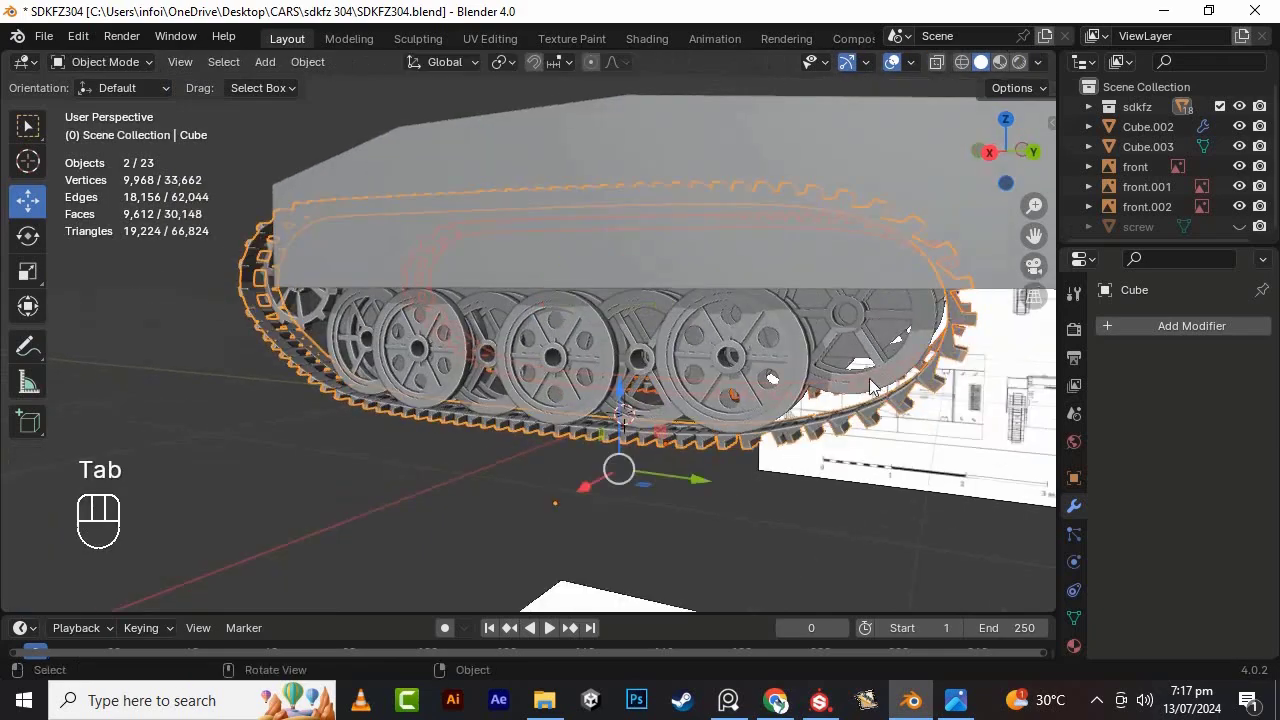
# - Select both back wheels and move them slightly down along Z to sit inside the track's rear curve
pyautogui.click(870, 310)
pyautogui.keyDown('alt'); pyautogui.moveTo(955, 355); pyautogui.dragTo(855, 376); pyautogui.keyUp('alt')
pyautogui.keyDown('shift'); pyautogui.click(895, 335); pyautogui.keyUp('shift')
pyautogui.press('KP_3')
pyautogui.scroll(2, 834, 411)
pyautogui.moveTo(890, 420); pyautogui.dragTo(1021, 217)
pyautogui.scroll(2, 1000, 290)
pyautogui.keyDown('alt'); pyautogui.keyDown('shift'); pyautogui.moveTo(1010, 310); pyautogui.dragTo(640, 310); pyautogui.keyUp('shift'); pyautogui.keyUp('alt')
pyautogui.click(695, 372)
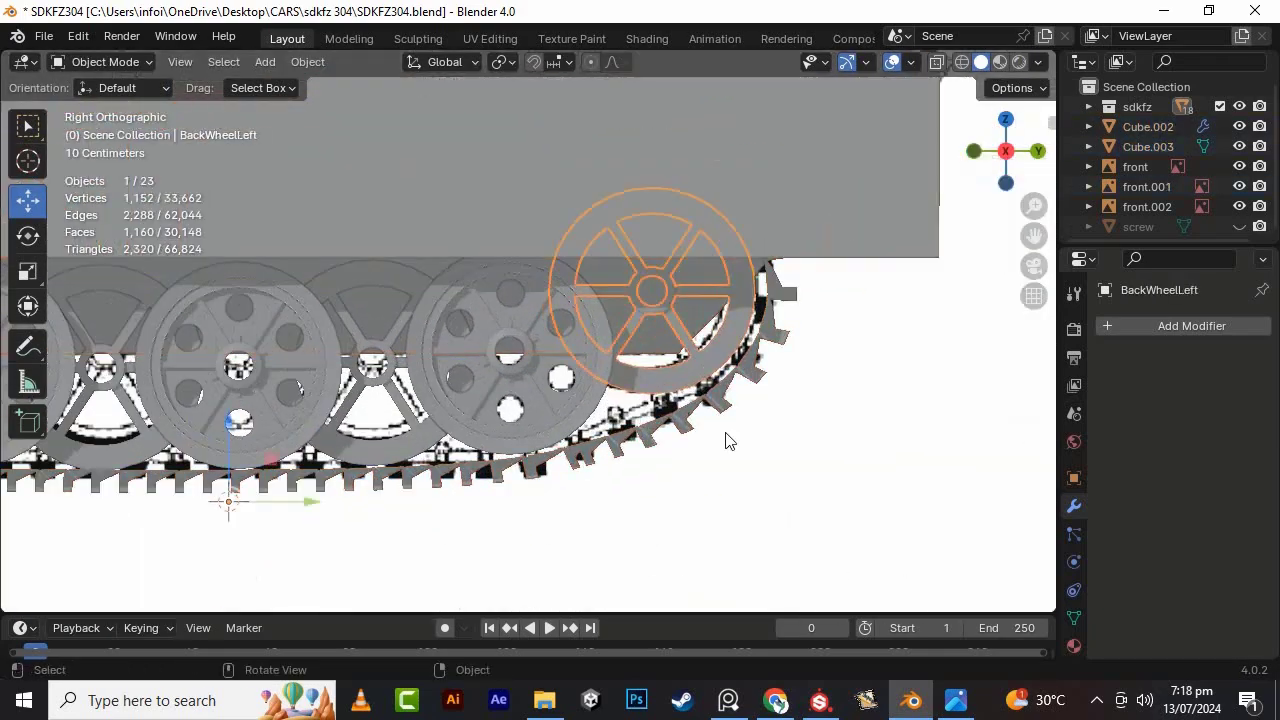
pyautogui.keyDown('alt'); pyautogui.moveTo(726, 440); pyautogui.dragTo(650, 425); pyautogui.keyUp('alt')
pyautogui.keyDown('shift'); pyautogui.click(868, 384); pyautogui.keyUp('shift')
pyautogui.press('KP_3')
pyautogui.scroll(1, 738, 358)
pyautogui.press('g')
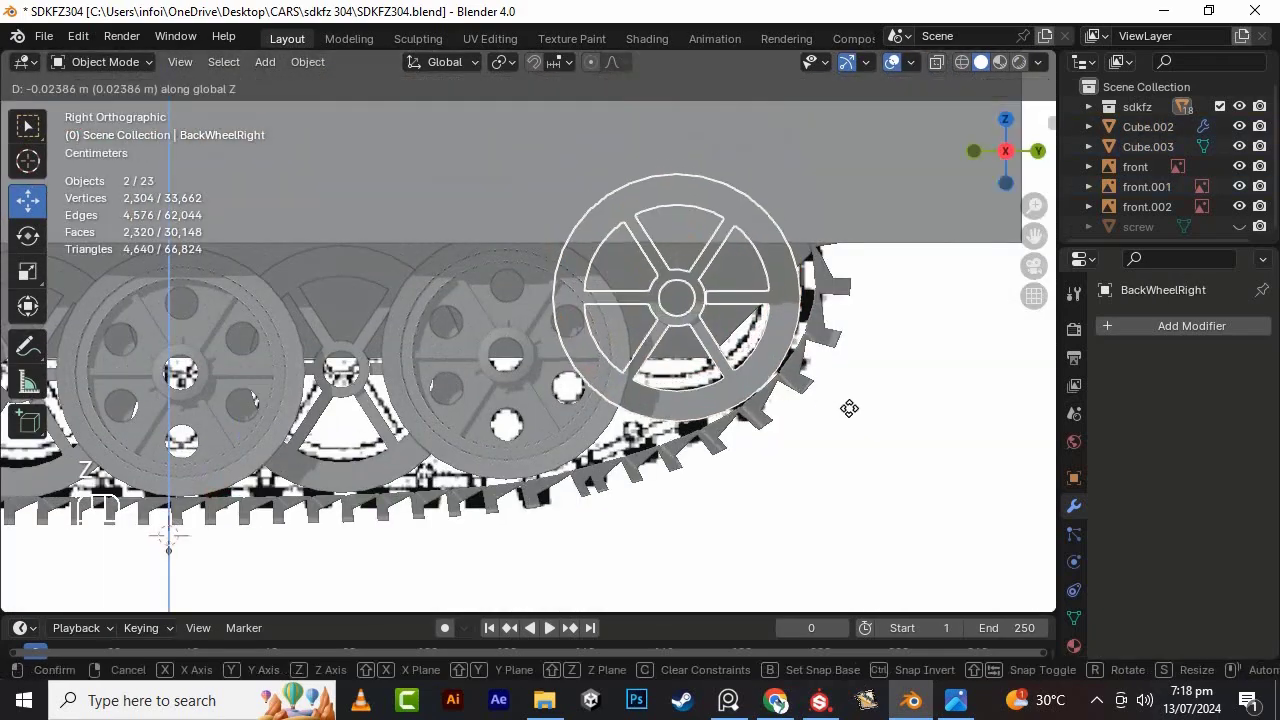
pyautogui.click(848, 402)
# - Move a single track -0.011928 m along Y toward the sprocket in the side view and save the file
pyautogui.scroll(-3, 825, 370)
pyautogui.click(698, 310)
pyautogui.keyDown('alt'); pyautogui.keyDown('shift'); pyautogui.moveTo(560, 310); pyautogui.dragTo(920, 310); pyautogui.keyUp('shift'); pyautogui.keyUp('alt')
pyautogui.scroll(1, 795, 210)
pyautogui.keyDown('alt'); pyautogui.keyDown('shift'); pyautogui.moveTo(792, 204); pyautogui.dragTo(849, 204); pyautogui.keyUp('shift'); pyautogui.keyUp('alt')
pyautogui.scroll(3, 500, 220)
pyautogui.keyDown('alt'); pyautogui.keyDown('shift'); pyautogui.moveTo(200, 125); pyautogui.dragTo(503, 293); pyautogui.keyUp('shift'); pyautogui.keyUp('alt')
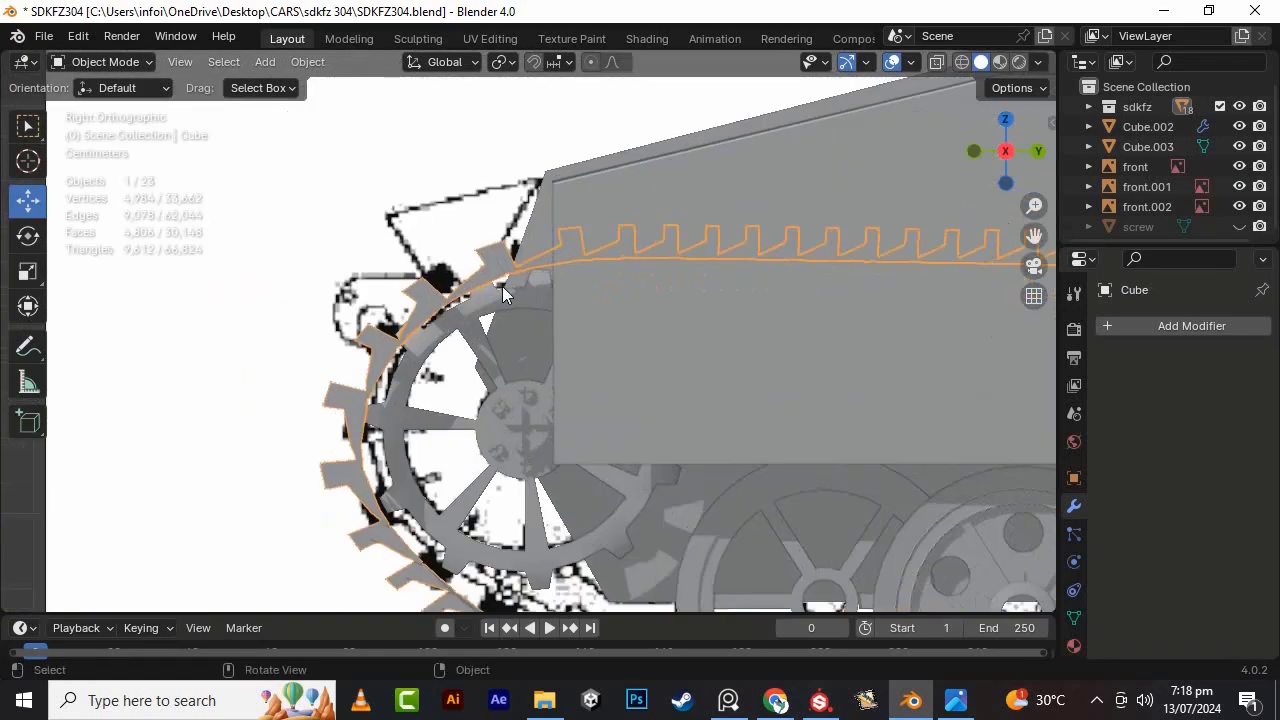
pyautogui.press('g')
pyautogui.press('y')
pyautogui.click(469, 322)
pyautogui.scroll(-8, 655, 393)
pyautogui.hotkey('ctrl', 's')
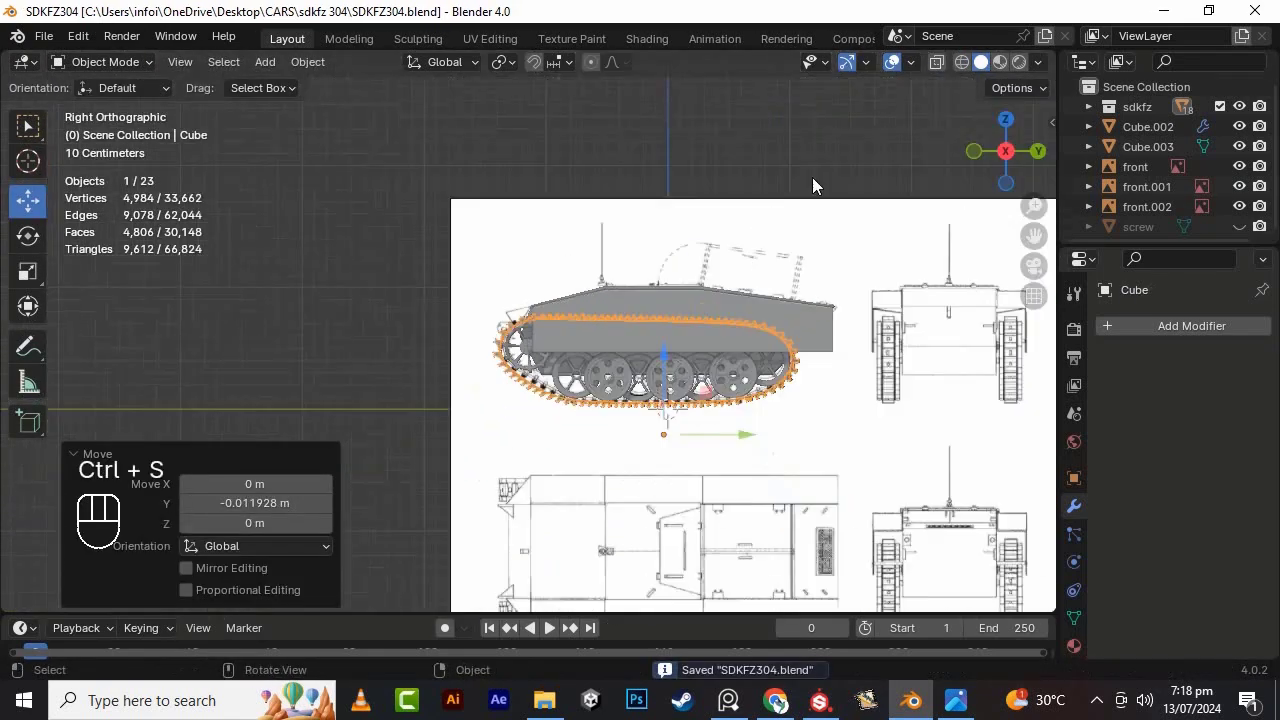
# - Undo the recent moves of the track and the back wheels
pyautogui.moveTo(812, 185); pyautogui.dragTo(534, 390, button='middle')
pyautogui.hotkey('ctrl', 'z')
pyautogui.hotkey('ctrl', 'z')
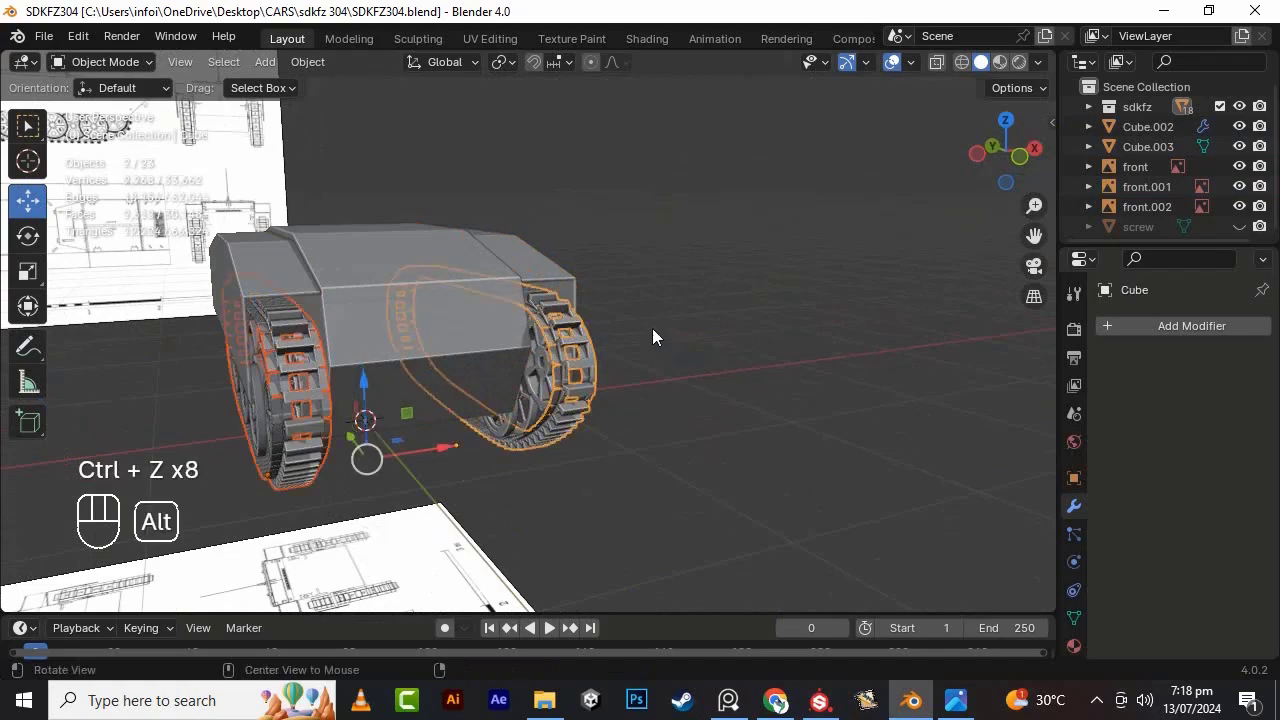
# - Try moving the tracks in the side view, undo the move and save the file
pyautogui.scroll(5, 700, 370)
pyautogui.keyDown('shift'); pyautogui.moveTo(786, 409); pyautogui.dragTo(700, 400, button='middle'); pyautogui.keyUp('shift')
pyautogui.press('KP_3')
pyautogui.press('g')
pyautogui.hotkey('ctrl', 'z')
pyautogui.hotkey('ctrl', 's')
pyautogui.scroll(-4, 700, 400)
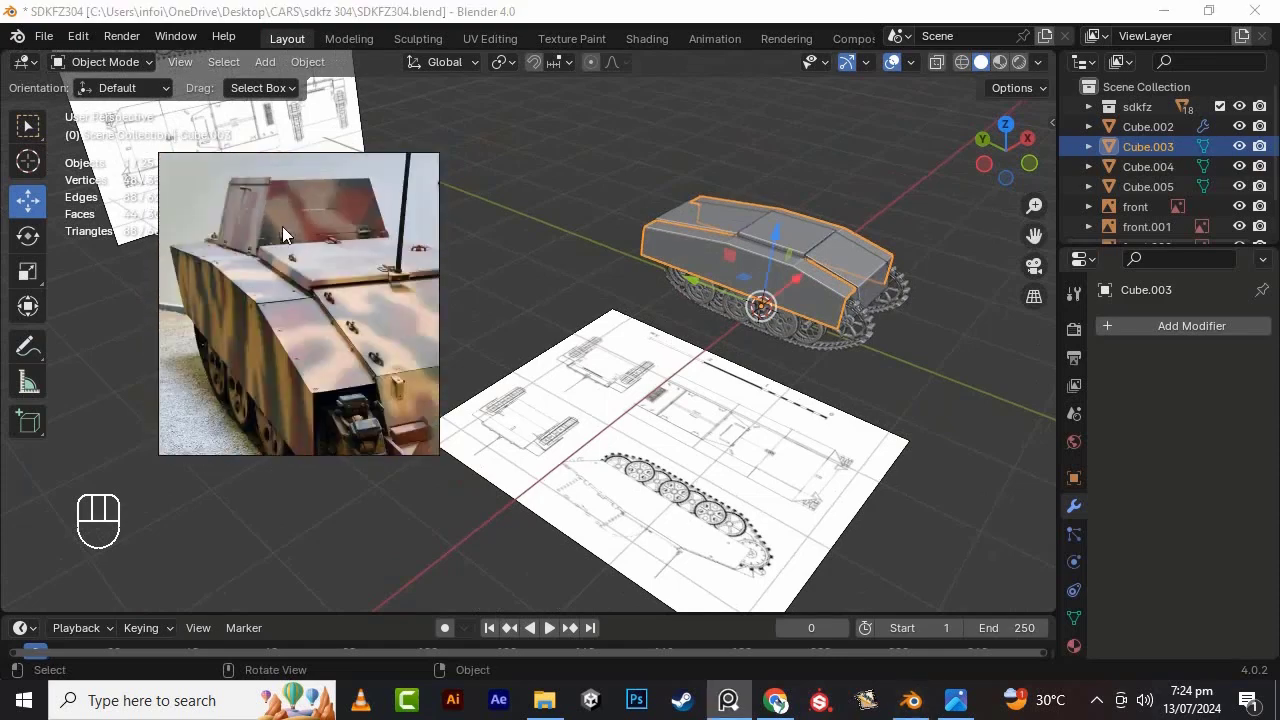
# - Open the hull mesh for editing and compare its rear deck with the dashed superstructure on the side blueprint in X-ray
pyautogui.click(734, 228)
pyautogui.press('Tab')
pyautogui.scroll(4, 675, 274)
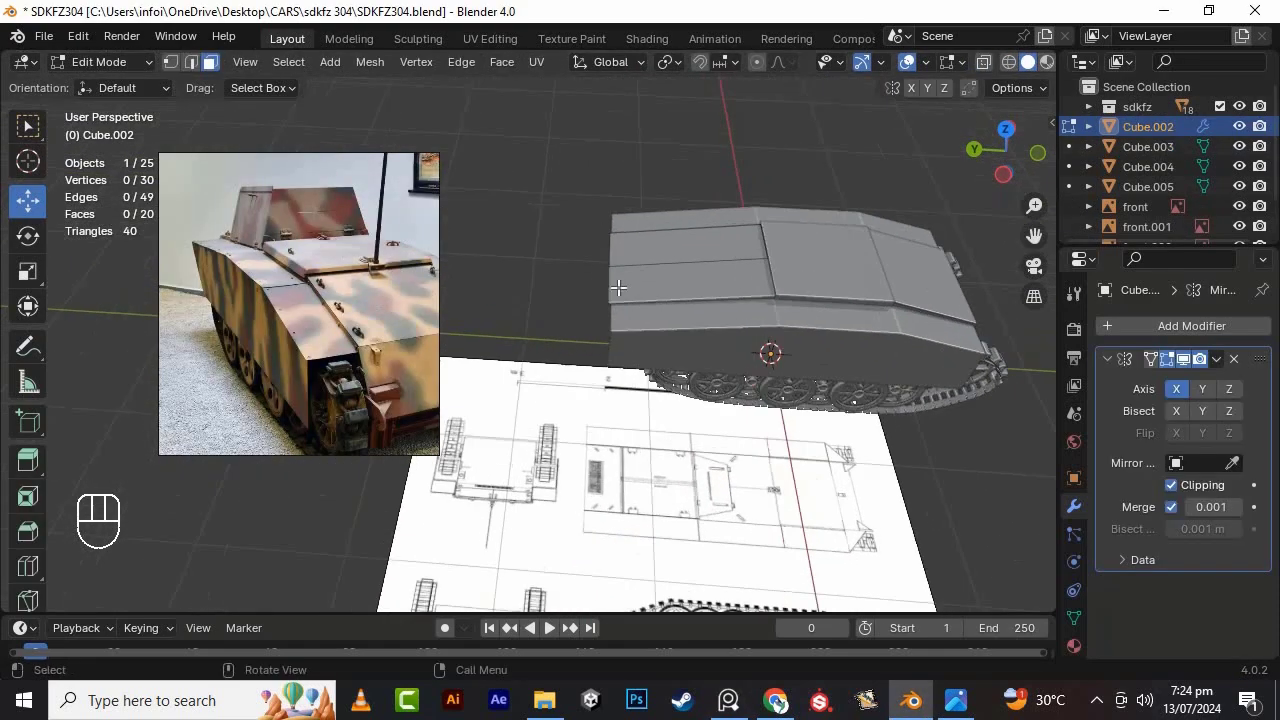
pyautogui.press('KP_3')
pyautogui.keyDown('shift'); pyautogui.moveTo(675, 274); pyautogui.dragTo(622, 440, button='middle'); pyautogui.keyUp('shift')
pyautogui.scroll(8, 960, 440)
pyautogui.scroll(5, 703, 429)
pyautogui.keyDown('shift'); pyautogui.moveTo(847, 408); pyautogui.dragTo(890, 425, button='middle'); pyautogui.keyUp('shift')
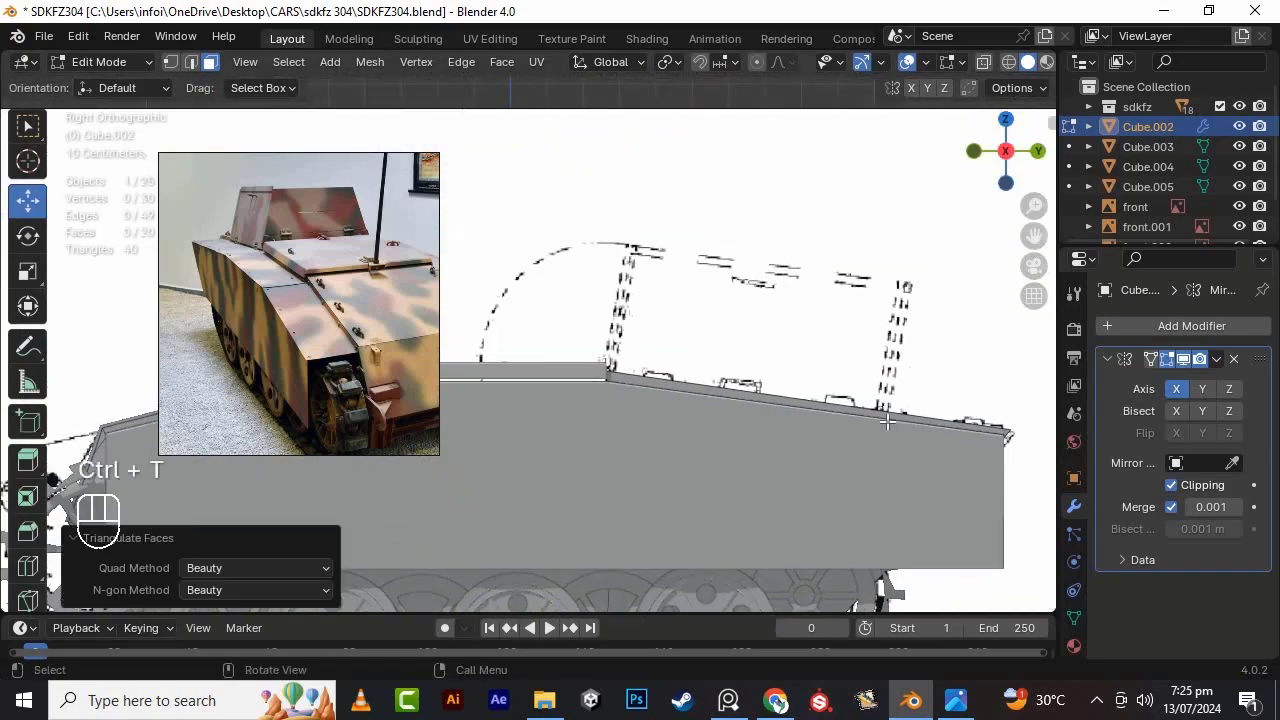
pyautogui.hotkey('alt', 'z')
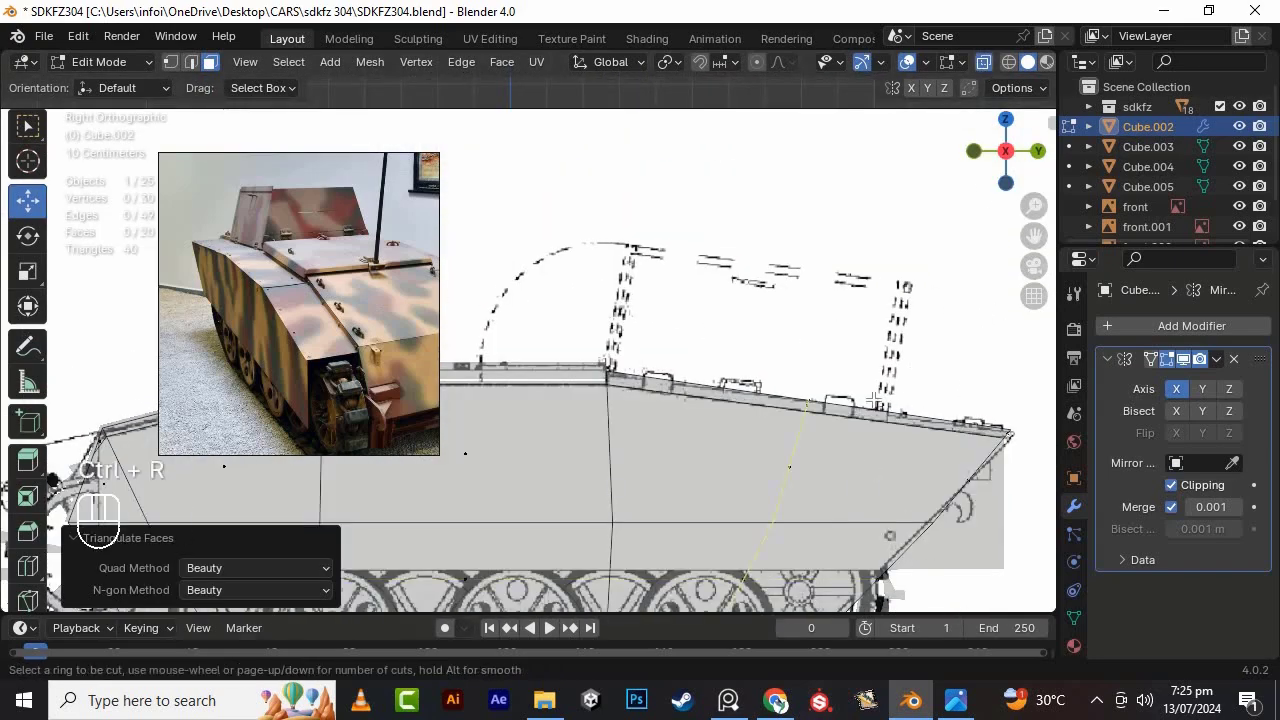
pyautogui.rightClick(873, 400)
# - Add a loop cut across the hull's rear deck in the top view, following the panel lines of the blueprint
pyautogui.scroll(-3, 873, 400)
pyautogui.moveTo(800, 305); pyautogui.dragTo(815, 668, button='middle')
pyautogui.press('KP_7')
pyautogui.scroll(3, 818, 374)
pyautogui.scroll(-3, 820, 374)
pyautogui.scroll(3, 835, 370)
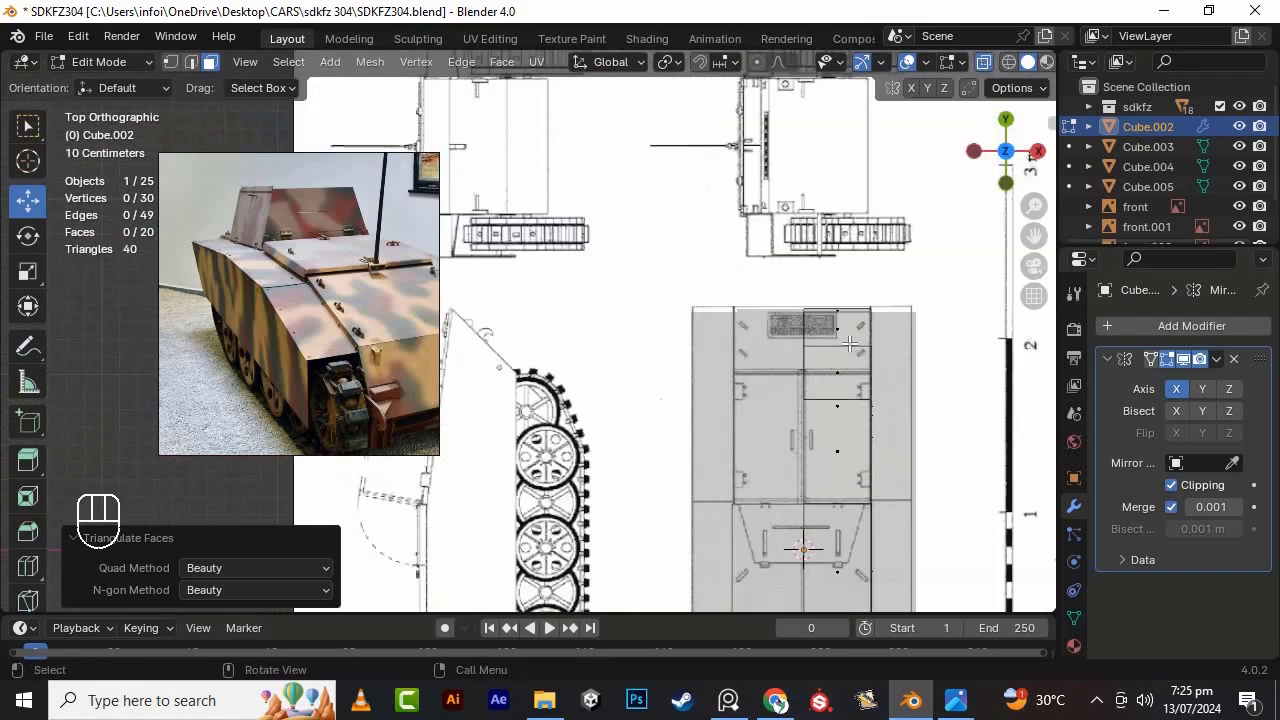
pyautogui.hotkey('alt', 'z')
pyautogui.moveTo(849, 343); pyautogui.dragTo(712, 341, button='middle')
pyautogui.click(712, 345)
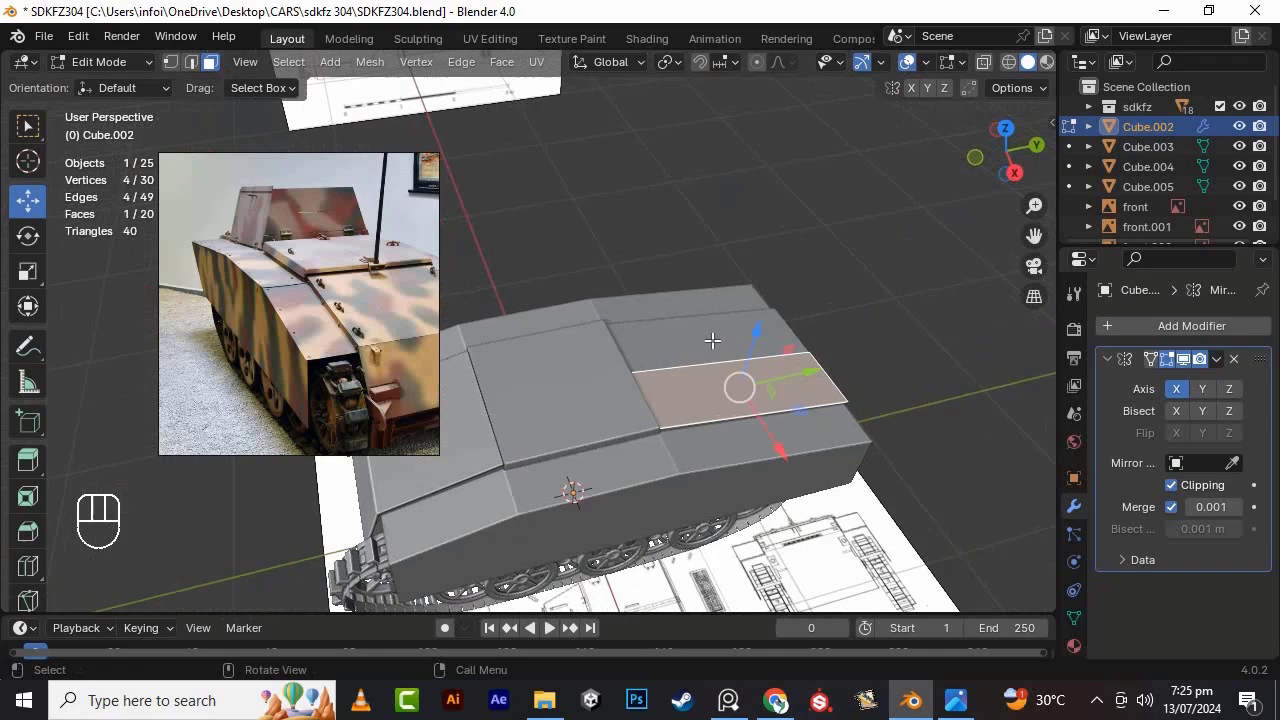
pyautogui.click(771, 389)
pyautogui.press('KP_7')
pyautogui.hotkey('alt', 'z')
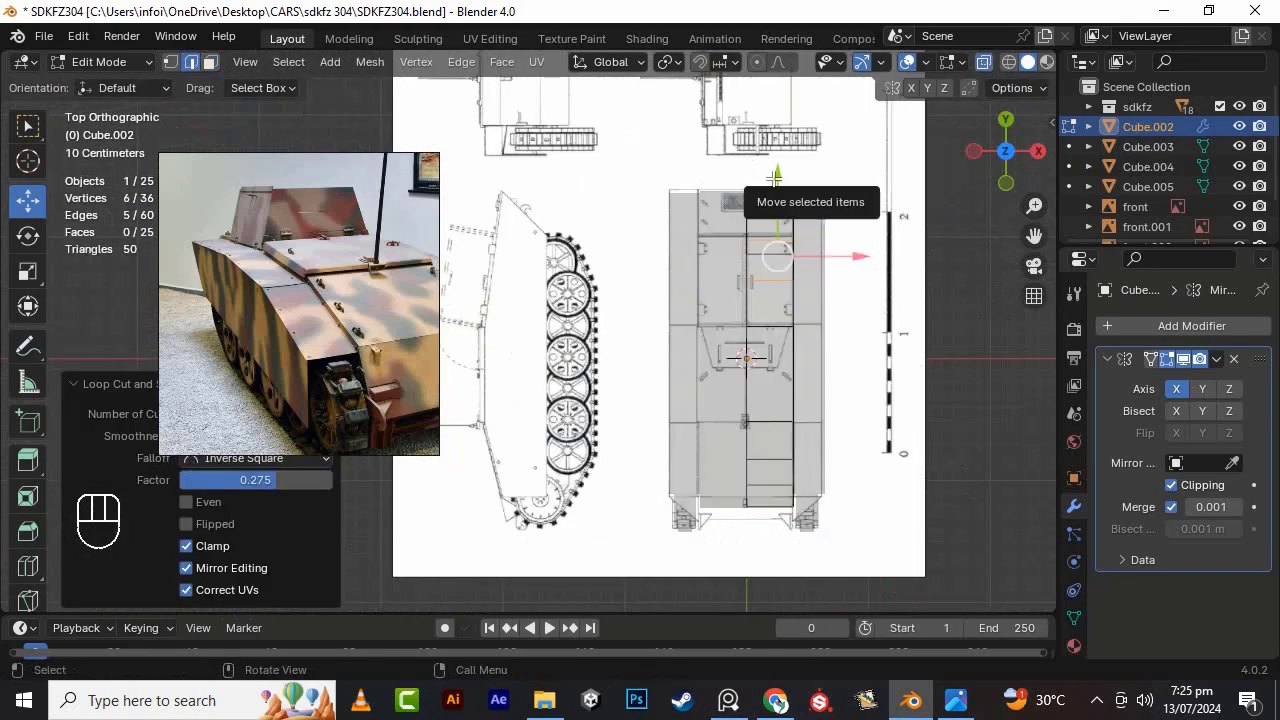
# - Add another loop cut across the rear deck and shift it along Y to match the top blueprint
pyautogui.click(785, 172)
pyautogui.moveTo(947, 318); pyautogui.dragTo(742, 430, button='middle')
pyautogui.click(986, 68)
pyautogui.press('KP_7')
pyautogui.keyDown('shift'); pyautogui.moveTo(997, 182); pyautogui.dragTo(980, 266, button='middle'); pyautogui.keyUp('shift')
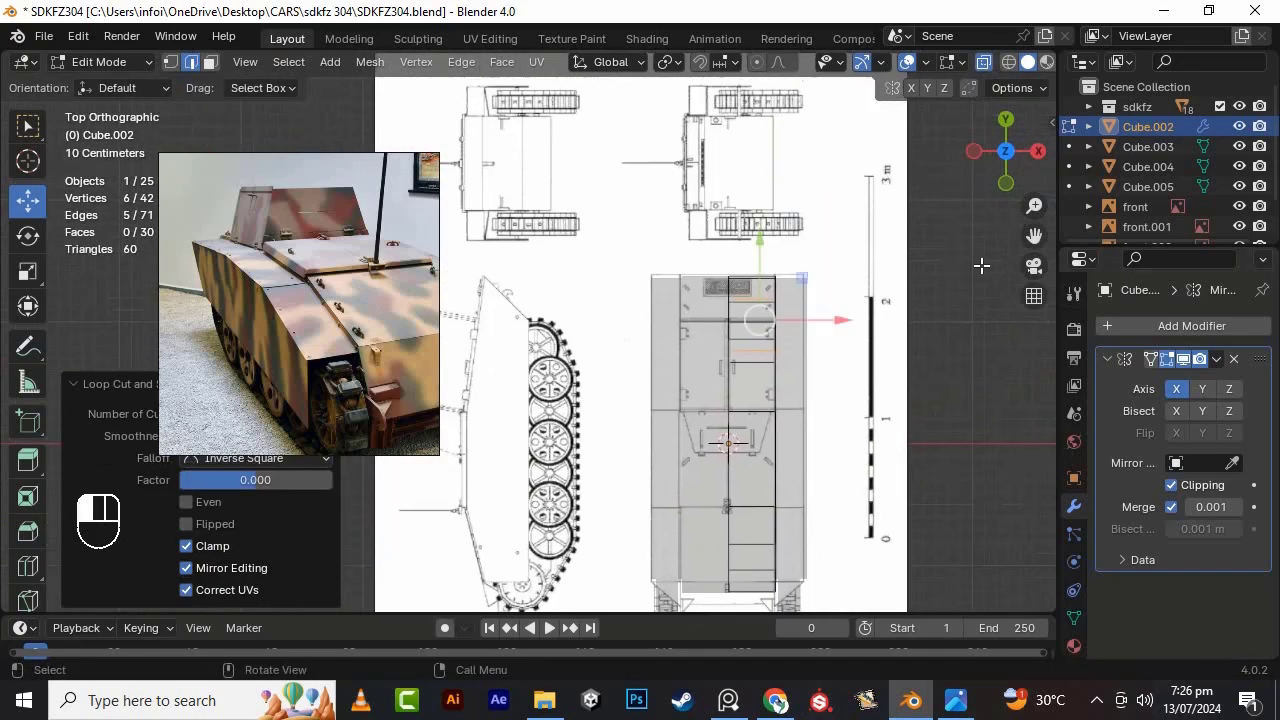
pyautogui.scroll(1, 980, 266)
pyautogui.moveTo(808, 246); pyautogui.dragTo(797, 299)
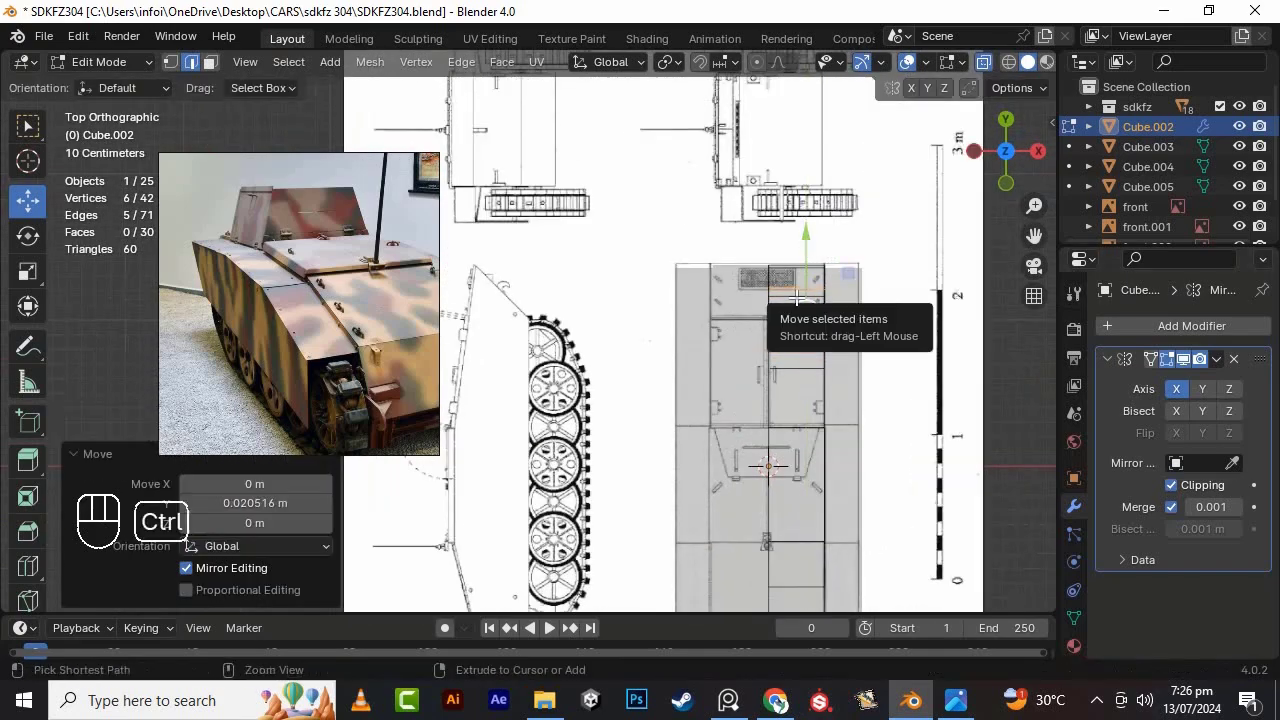
pyautogui.moveTo(888, 414); pyautogui.dragTo(889, 414)
pyautogui.click(984, 63)
# - Separate the small panel at the end of the rear deck into its own object
pyautogui.moveTo(900, 270); pyautogui.dragTo(665, 180, button='middle')
pyautogui.click(210, 63)
pyautogui.click(624, 445)
pyautogui.scroll(4, 630, 473)
pyautogui.moveTo(938, 472); pyautogui.dragTo(923, 428, button='middle')
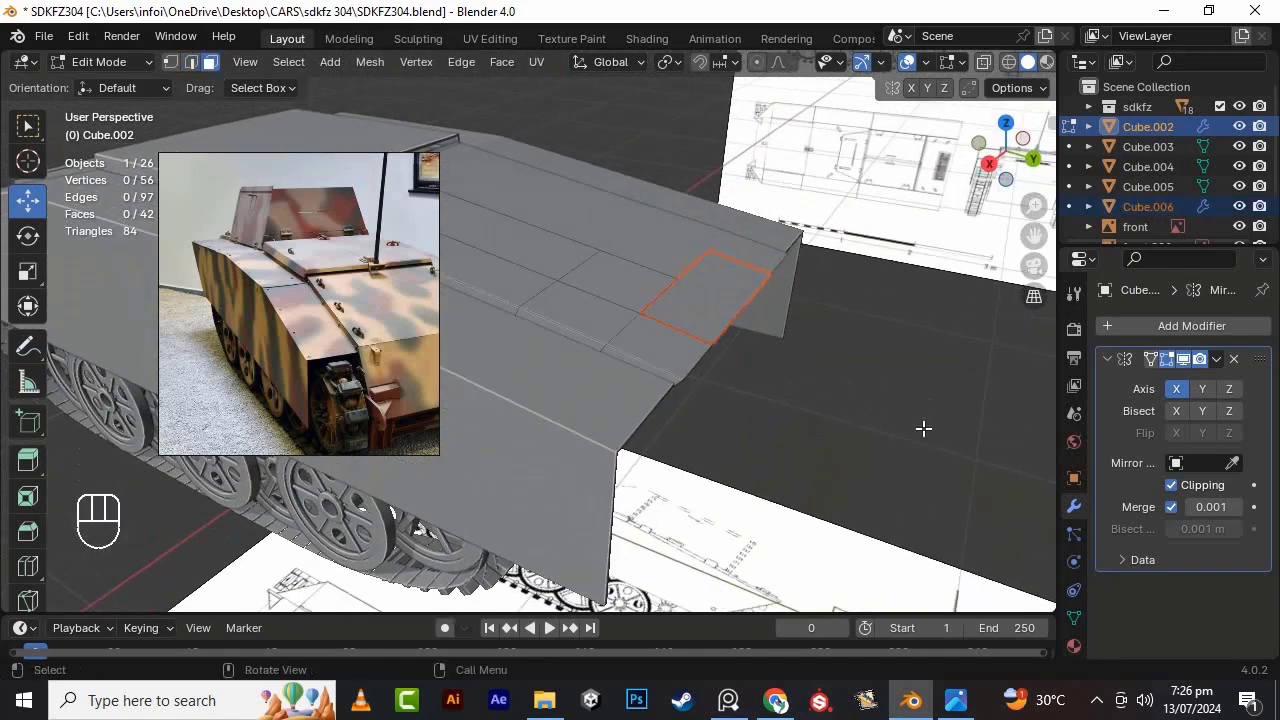
# - Apply the small deck panel's Mirror modifier and add a Solidify modifier with 0.01 m thickness and an offset of 1
pyautogui.click(1217, 360)
pyautogui.click(1190, 381)
pyautogui.moveTo(826, 390)
pyautogui.mouseDown(button='middle')
pyautogui.moveTo(757, 307)
pyautogui.moveTo(840, 380)
pyautogui.mouseUp(button='middle')
pyautogui.click(1190, 325)
pyautogui.click(975, 390)
pyautogui.click(880, 390)
# - Apply the Solidify modifier on the small rear deck panel
pyautogui.keyDown('alt'); pyautogui.moveTo(725, 365); pyautogui.dragTo(692, 353); pyautogui.keyUp('alt')
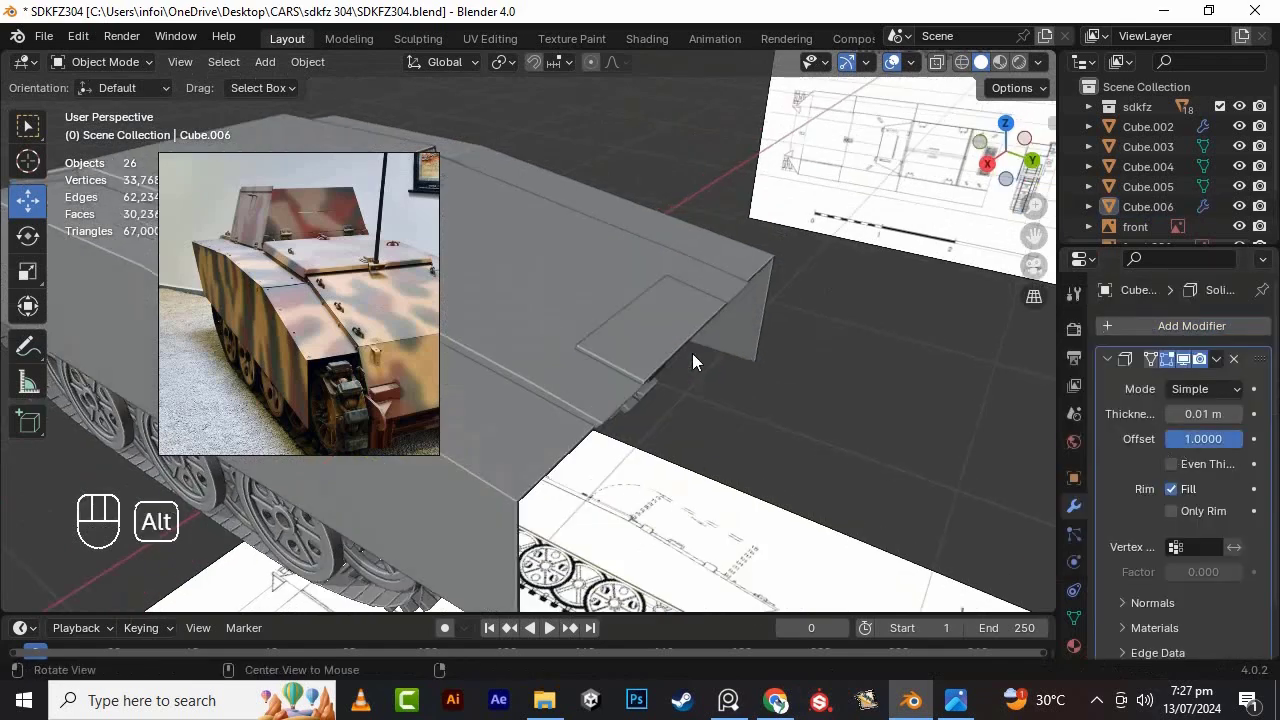
pyautogui.click(688, 350)
pyautogui.click(1217, 360)
pyautogui.click(1190, 381)
pyautogui.keyDown('alt'); pyautogui.moveTo(700, 435); pyautogui.dragTo(783, 446); pyautogui.keyUp('alt')
# - Separate the large rear deck faces ahead of the small panel from the hull into their own object
pyautogui.click(757, 359)
pyautogui.press('Tab')
pyautogui.click(802, 383)
pyautogui.scroll(-2, 850, 435)
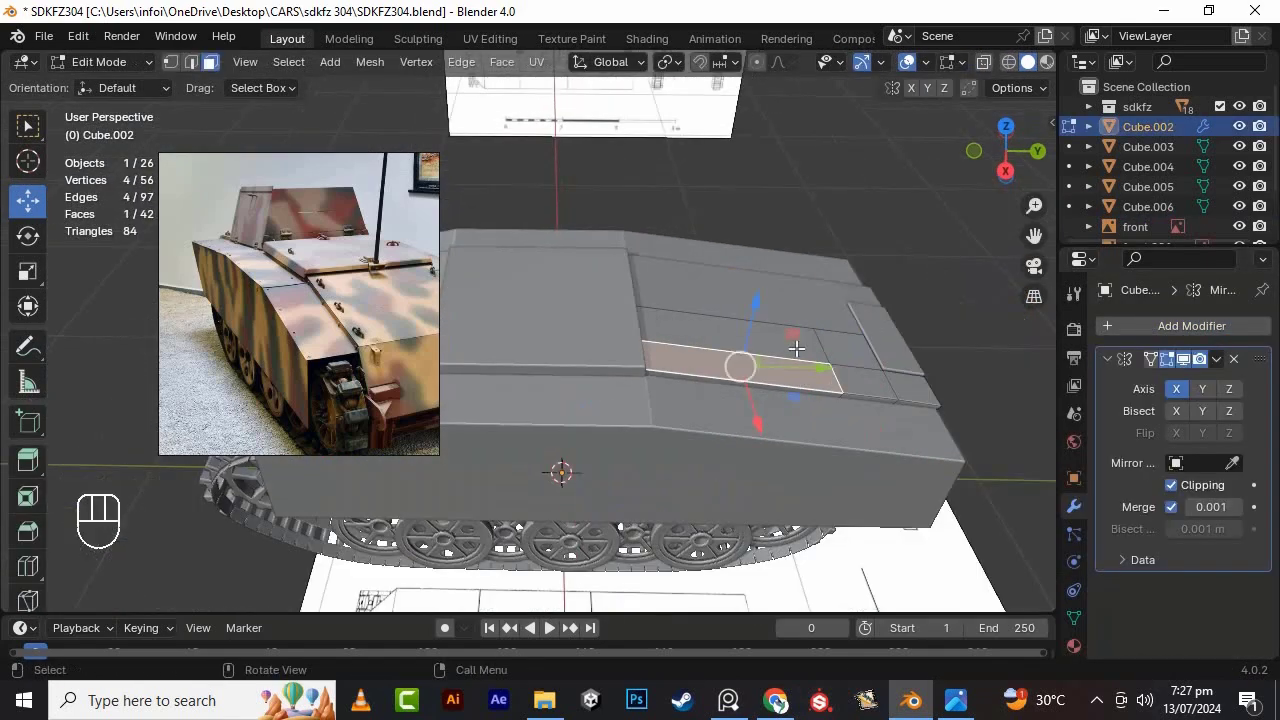
pyautogui.keyDown('shift'); pyautogui.click(752, 340); pyautogui.keyUp('shift')
pyautogui.keyDown('alt'); pyautogui.moveTo(804, 404); pyautogui.dragTo(839, 356); pyautogui.keyUp('alt')
pyautogui.press('p')
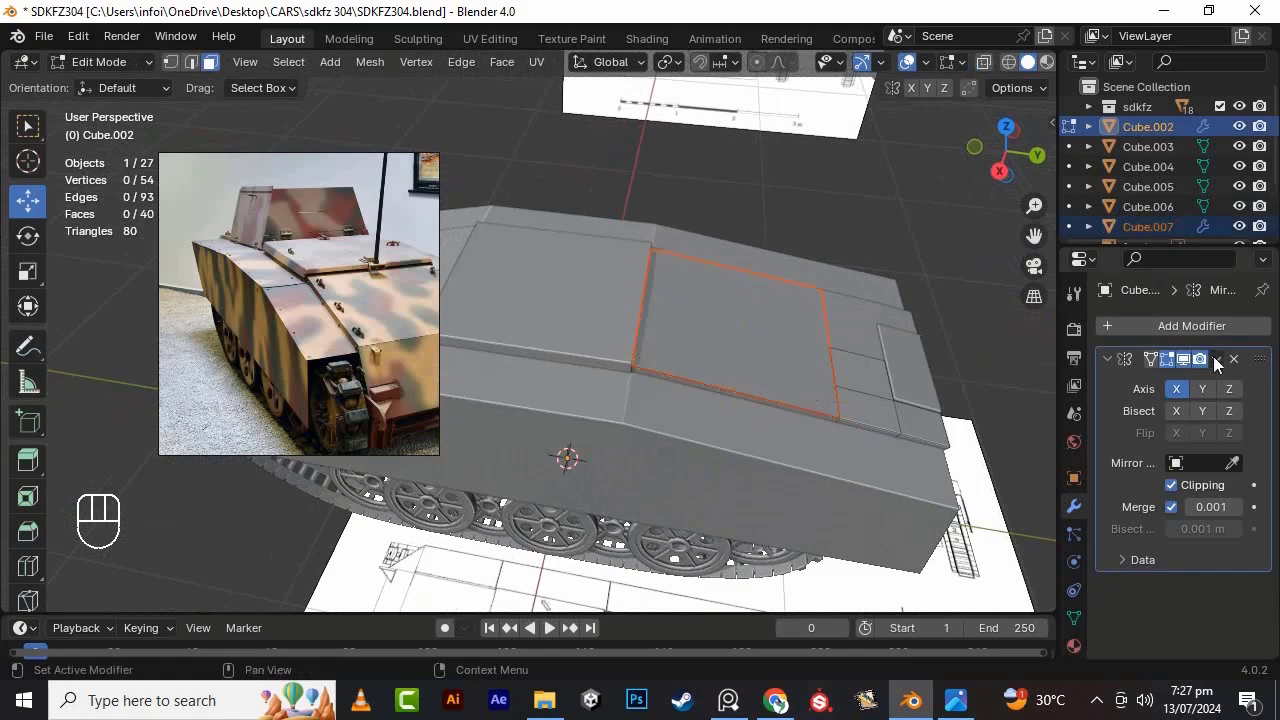
# - Apply the Mirror modifier and the transforms of the large separated deck panel, with all its faces selected
pyautogui.click(757, 352)
pyautogui.keyDown('ctrl'); pyautogui.click(765, 305); pyautogui.keyUp('ctrl')
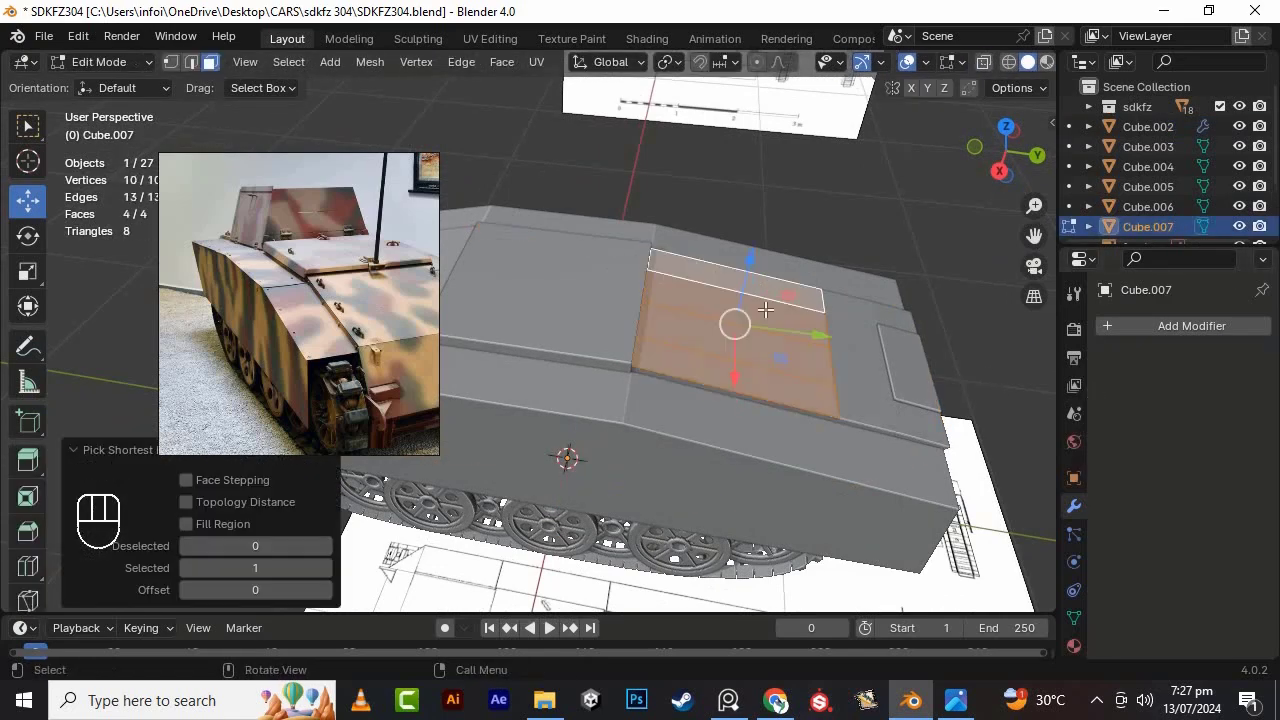
pyautogui.click(822, 432)
pyautogui.keyDown('alt'); pyautogui.moveTo(822, 432); pyautogui.dragTo(697, 405); pyautogui.keyUp('alt')
pyautogui.hotkey('ctrl', 'Tab')
pyautogui.hotkey('ctrl', 'Tab')
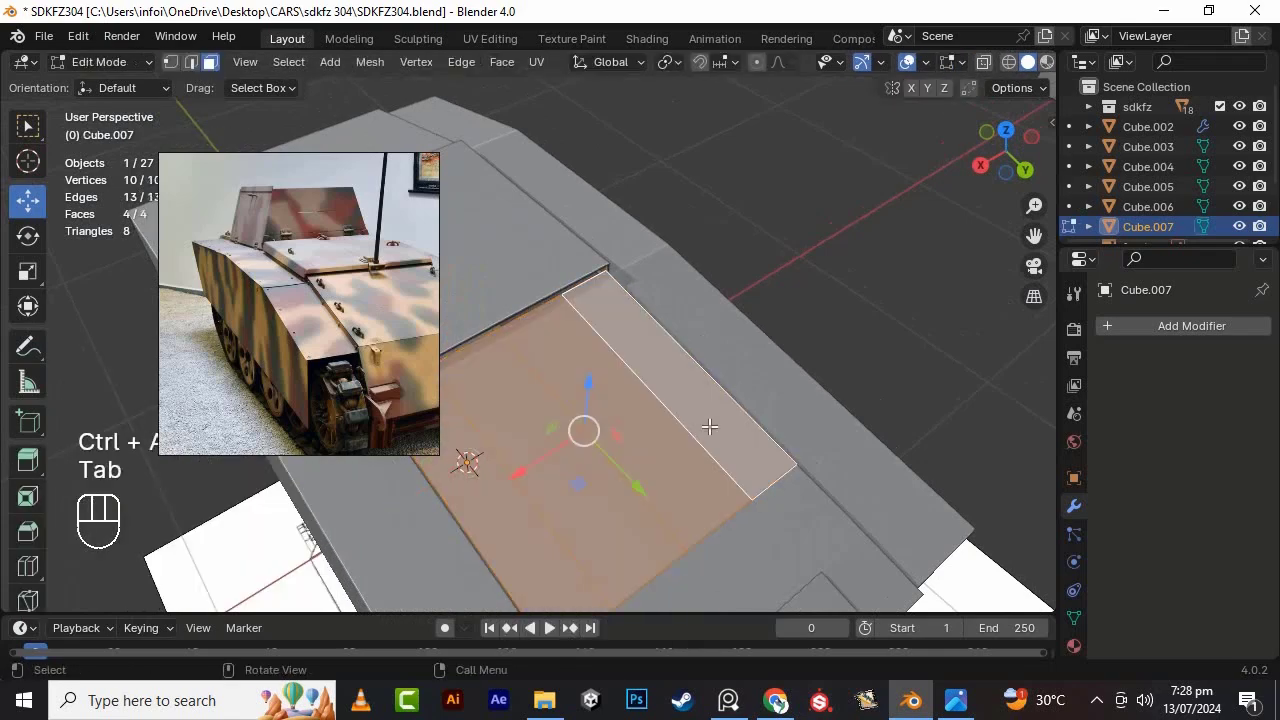
# - Inset the large deck panel's faces by 0.02119 m and delete the inner faces to leave a frame
pyautogui.press('i')
pyautogui.click(754, 463)
pyautogui.press('Delete')
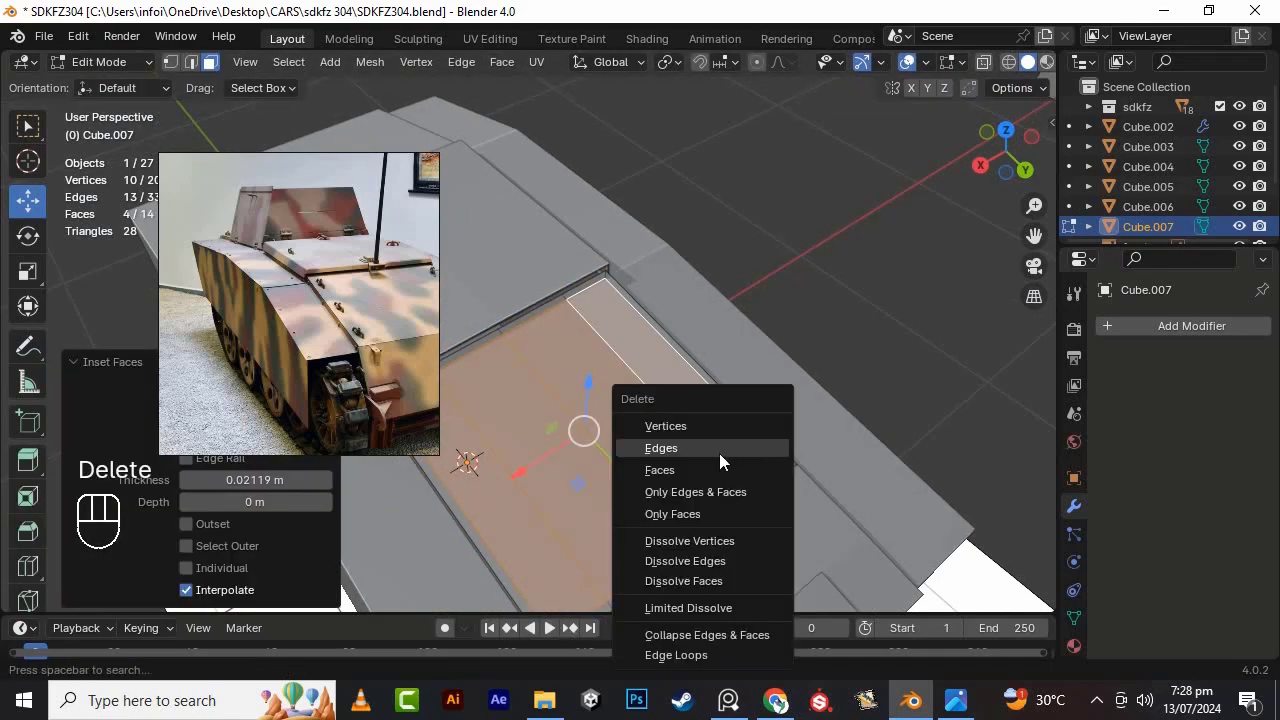
pyautogui.click(719, 467)
# - Extrude the frame's inner edge loop up along Z to the blueprint's superstructure height and scale it to 0.811
pyautogui.scroll(-3, 740, 465)
pyautogui.keyDown('alt'); pyautogui.moveTo(740, 465); pyautogui.dragTo(860, 410); pyautogui.keyUp('alt')
pyautogui.click(191, 62)
pyautogui.keyDown('alt'); pyautogui.moveTo(715, 295); pyautogui.dragTo(750, 282); pyautogui.keyUp('alt')
pyautogui.click(750, 282)
pyautogui.keyDown('ctrl'); pyautogui.click(709, 472); pyautogui.keyUp('ctrl')
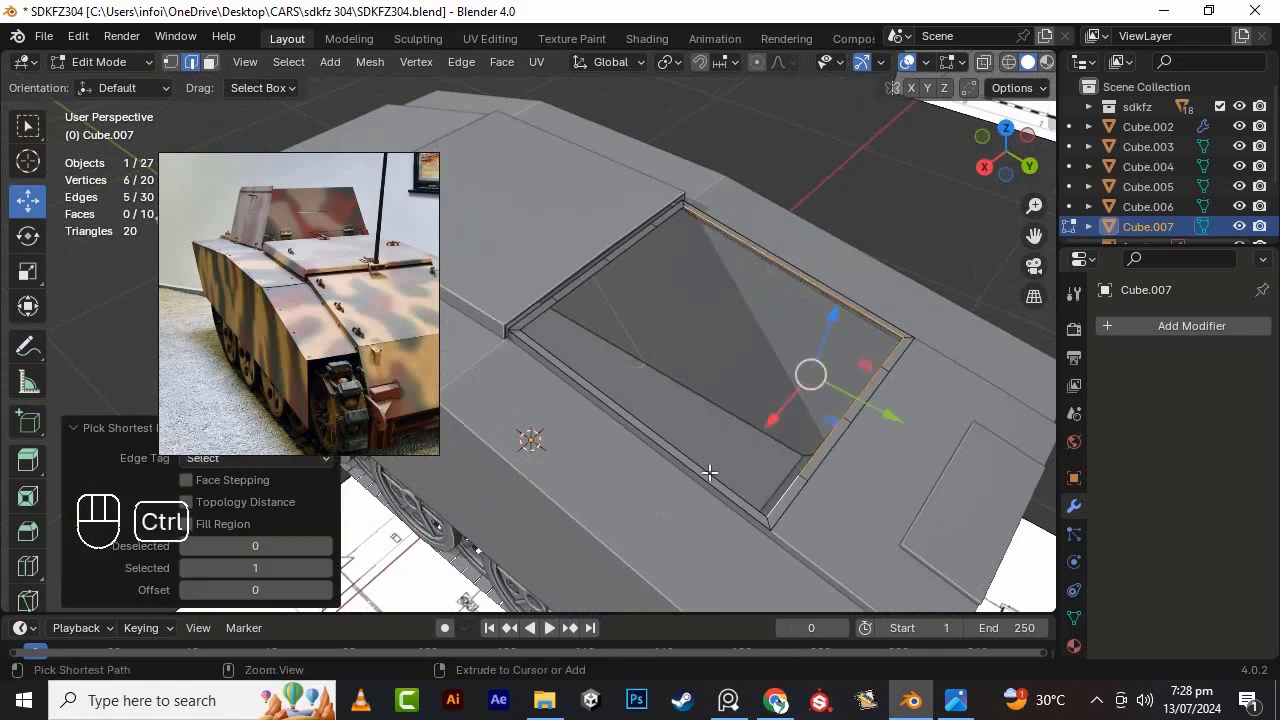
pyautogui.press('KP_1')
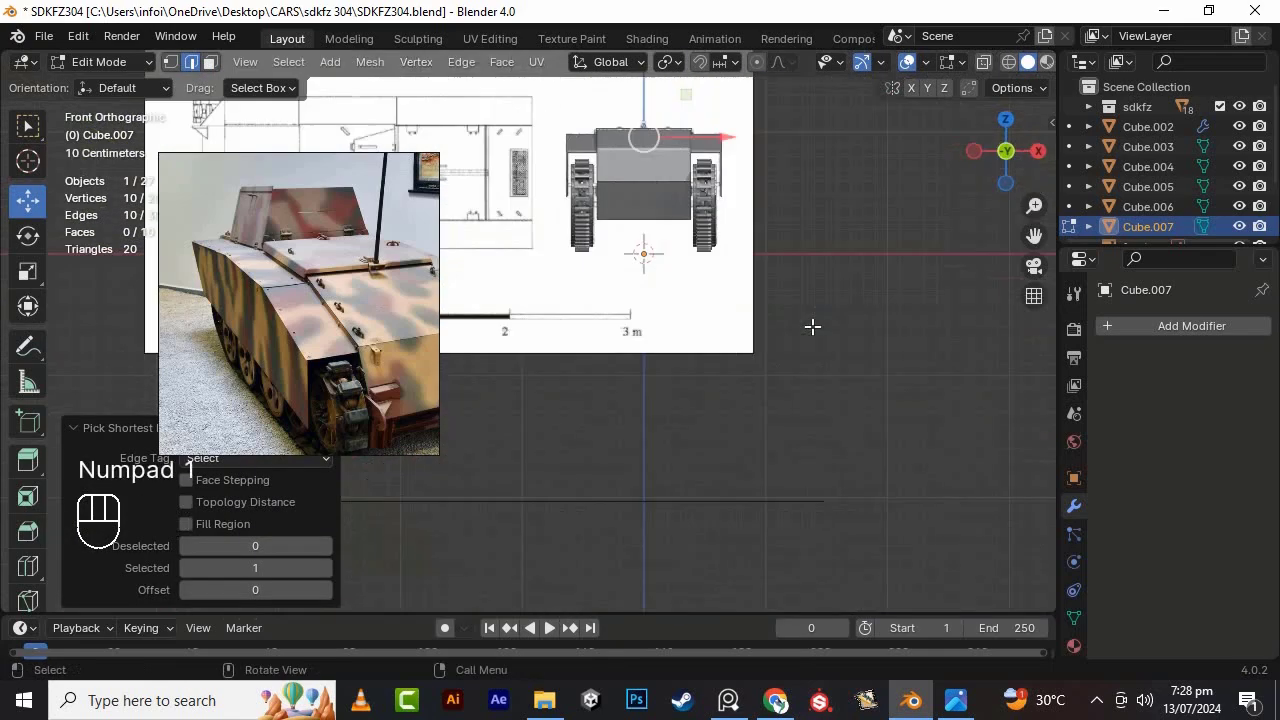
pyautogui.press('KP_3')
pyautogui.scroll(5, 800, 389)
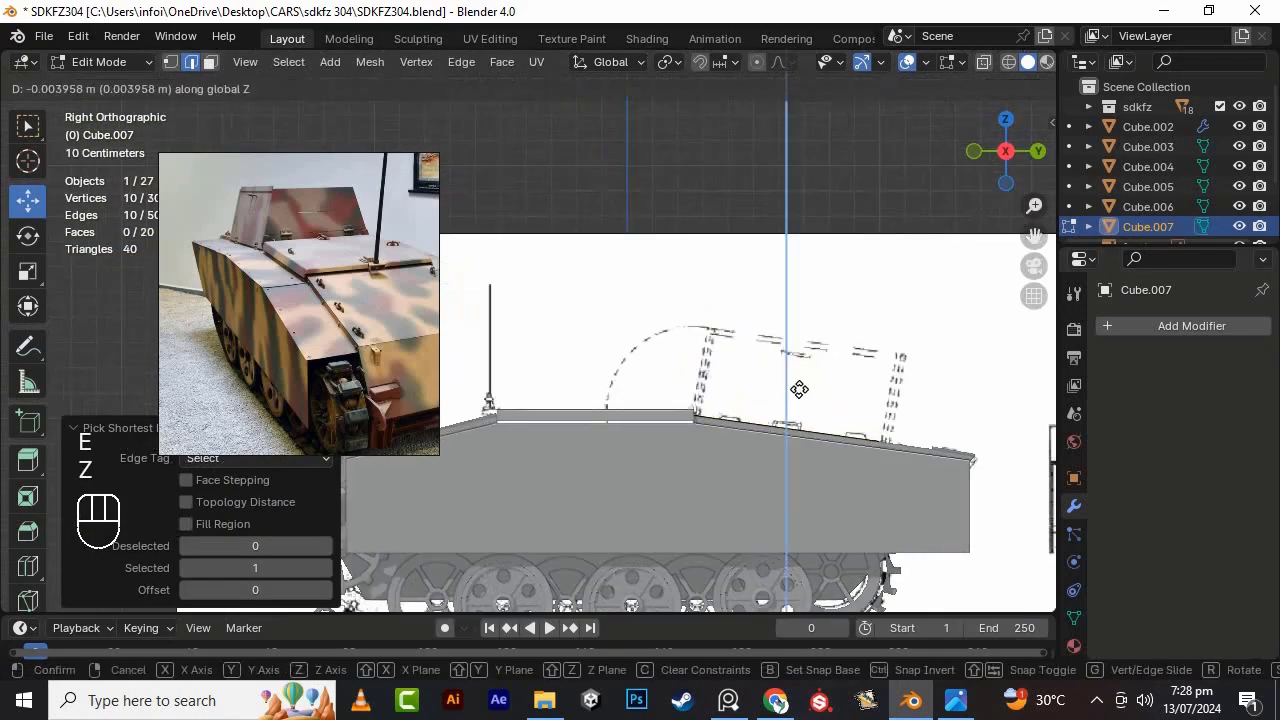
pyautogui.click(856, 370)
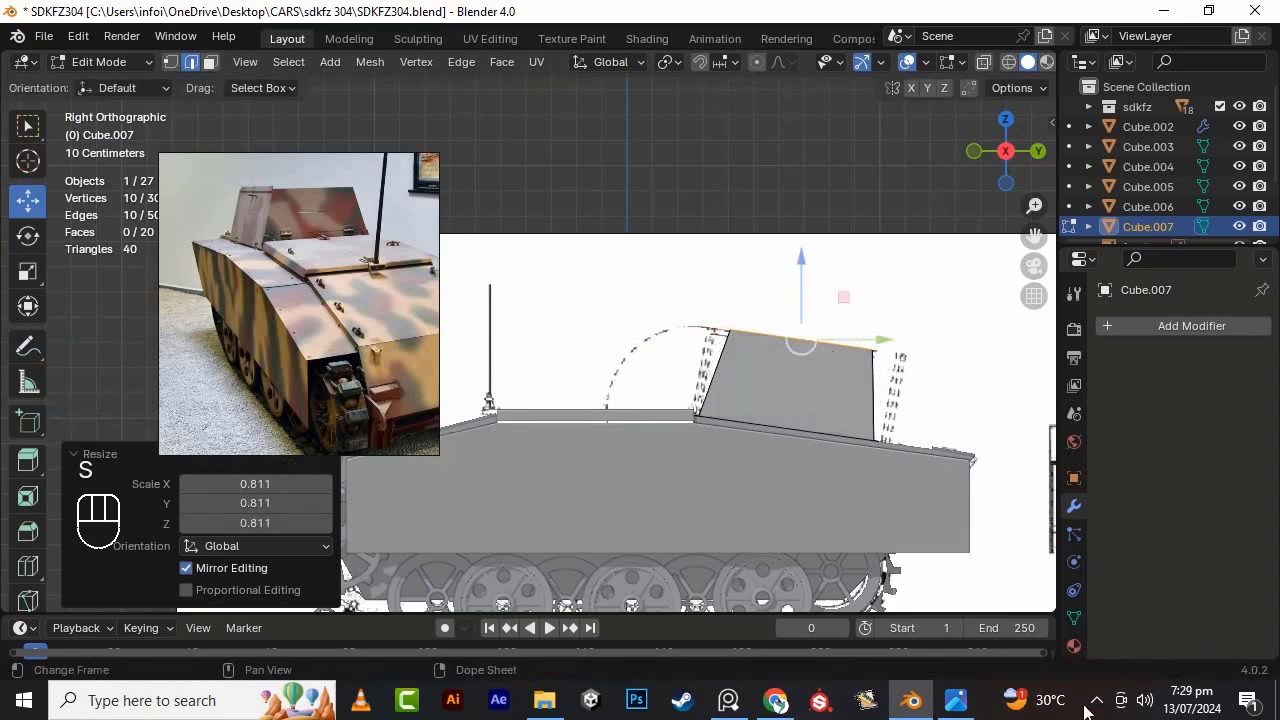
# - Fill the open top of the raised superstructure with a face
pyautogui.press('Tab')
pyautogui.scroll(-2, 854, 329)
pyautogui.scroll(2, 854, 329)
pyautogui.moveTo(854, 329); pyautogui.dragTo(737, 418, button='middle')
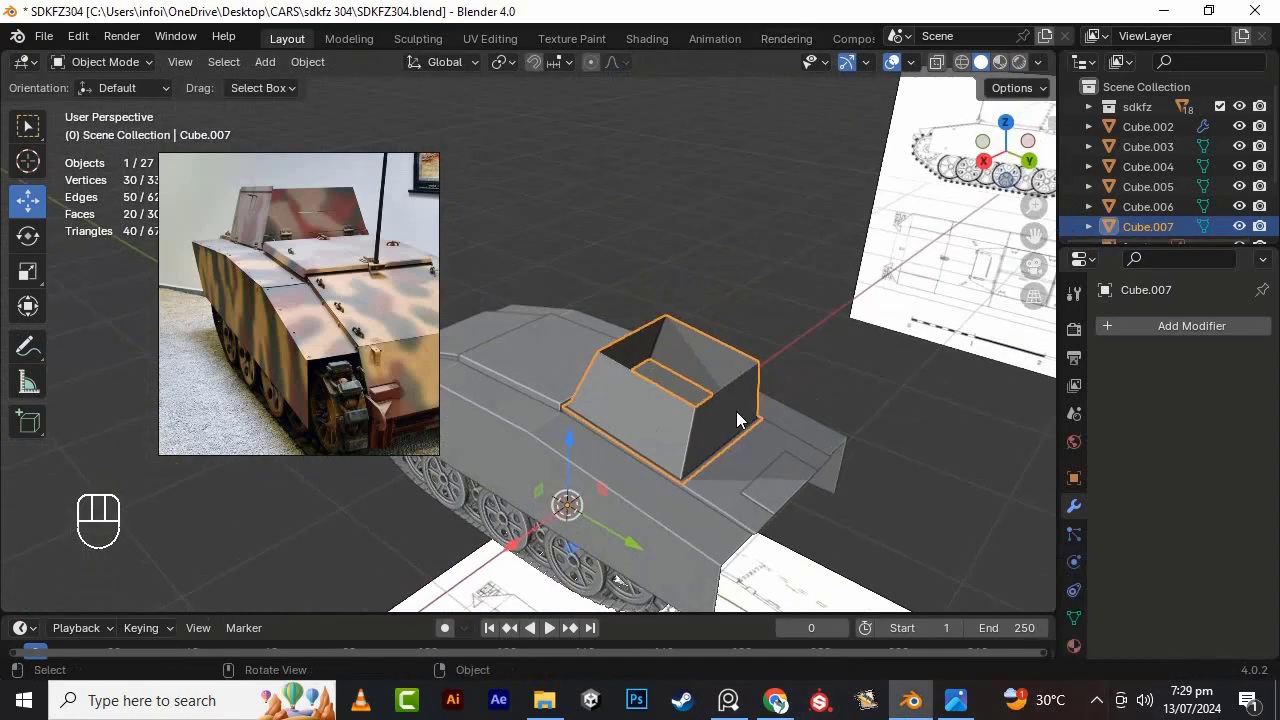
pyautogui.press('Tab')
pyautogui.scroll(3, 737, 412)
pyautogui.click(722, 326)
pyautogui.keyDown('shift'); pyautogui.click(748, 410); pyautogui.keyUp('shift')
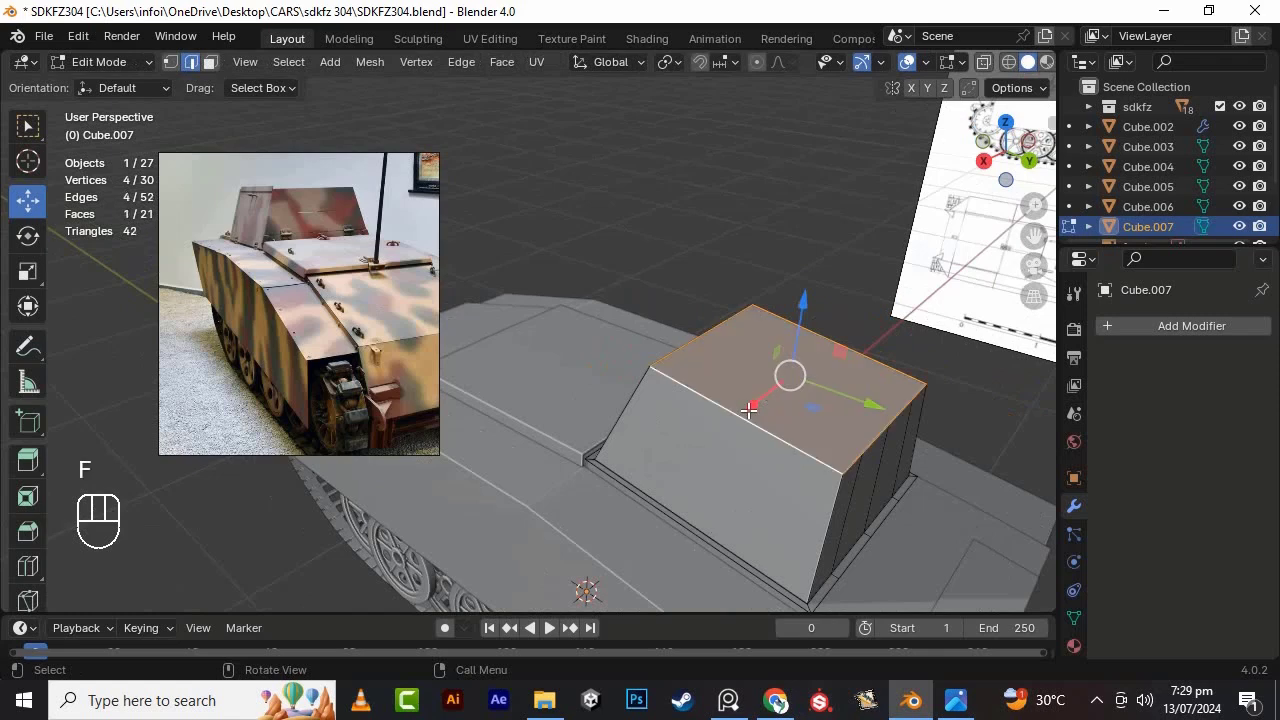
# - Separate the superstructure's top and rear faces into their own object and dissolve the rear strips into one face
pyautogui.moveTo(836, 317); pyautogui.dragTo(601, 415, button='middle')
pyautogui.keyDown('shift'); pyautogui.click(601, 415); pyautogui.keyUp('shift')
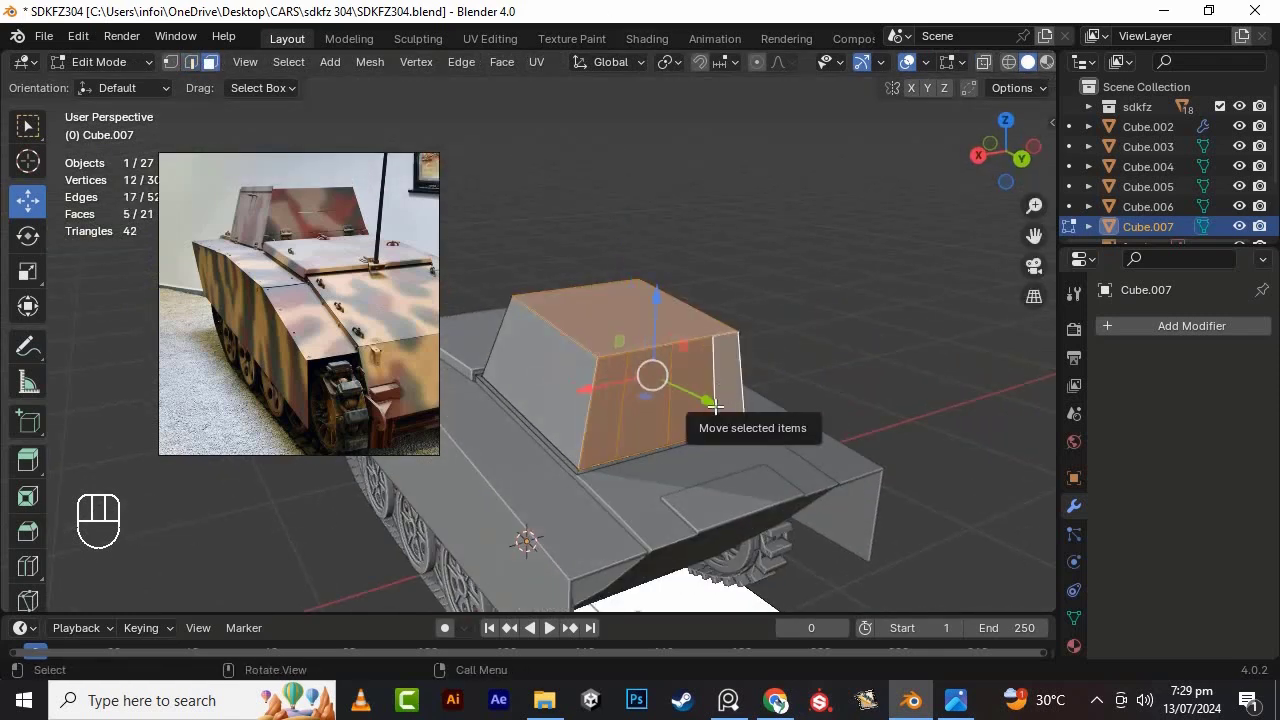
pyautogui.click(608, 402)
pyautogui.keyDown('ctrl'); pyautogui.click(726, 382); pyautogui.keyUp('ctrl')
pyautogui.rightClick(686, 376)
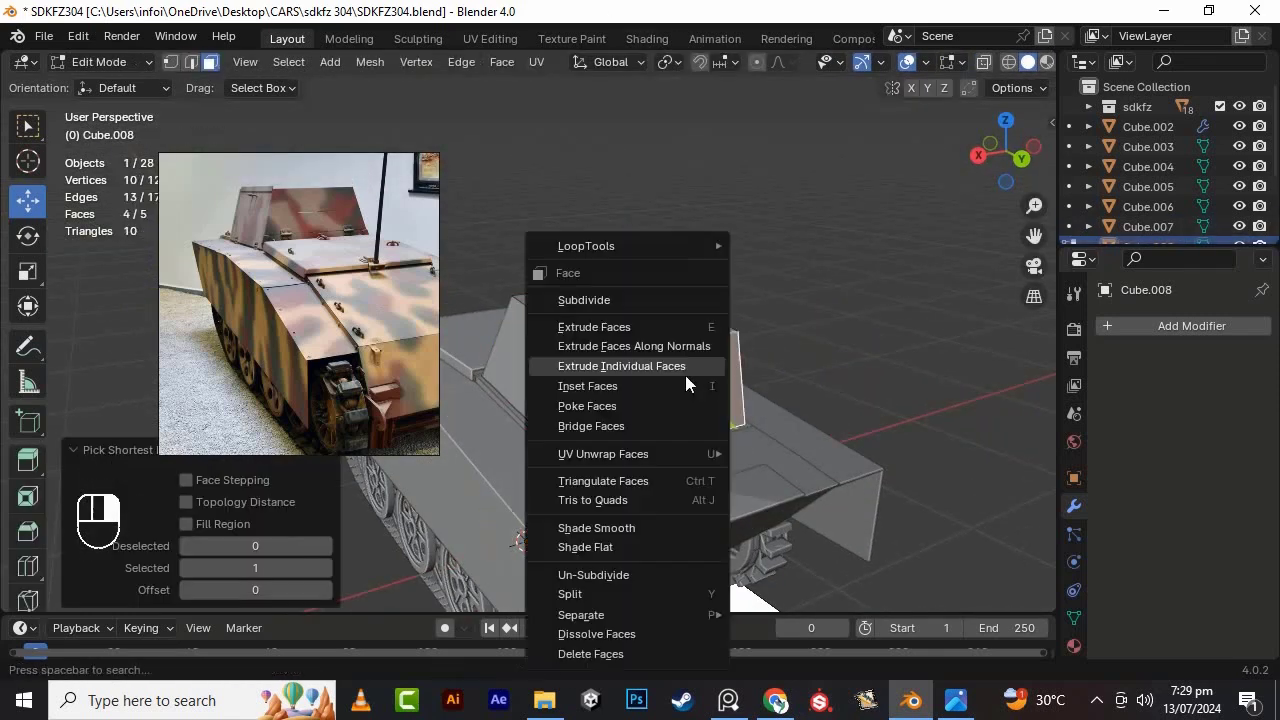
pyautogui.click(664, 634)
pyautogui.press('Tab')
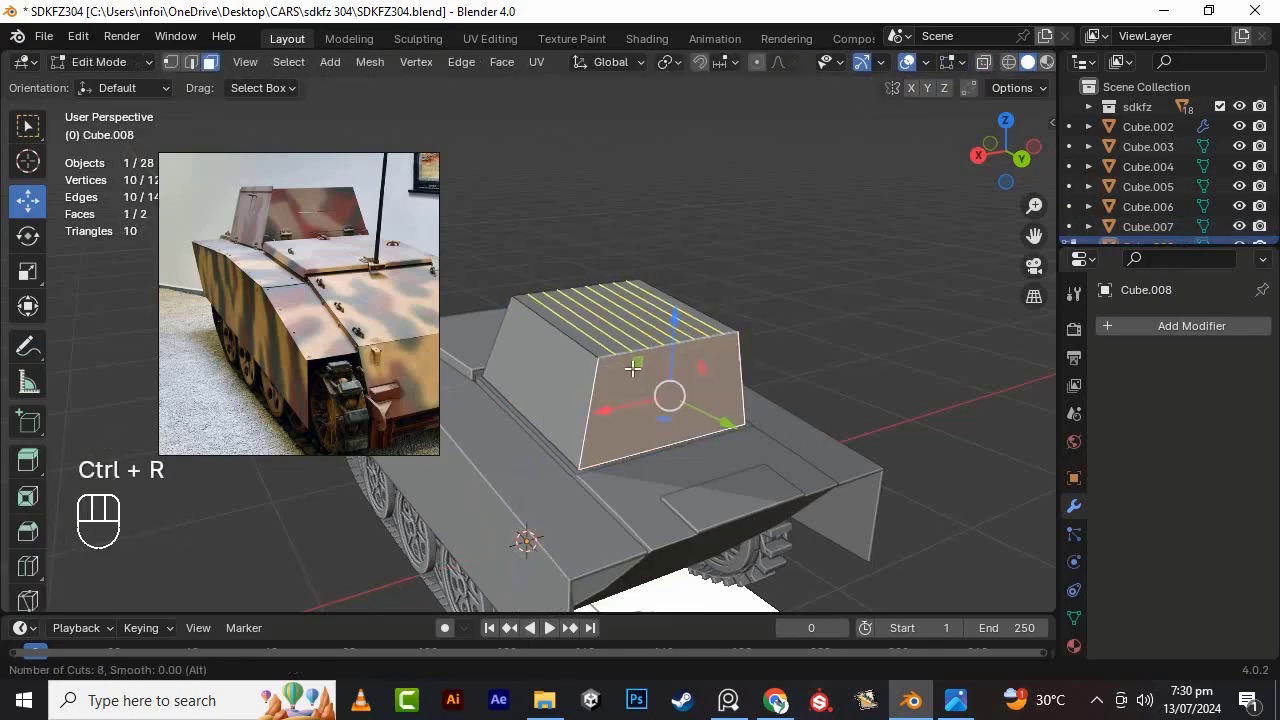
# - Switch to the reference images and examine the shape of the raised superstructure in several photos
pyautogui.hotkey('alt', 'Tab')
pyautogui.scroll(3, 736, 315)
pyautogui.scroll(-3, 736, 315)
pyautogui.scroll(-6, 302, 321)
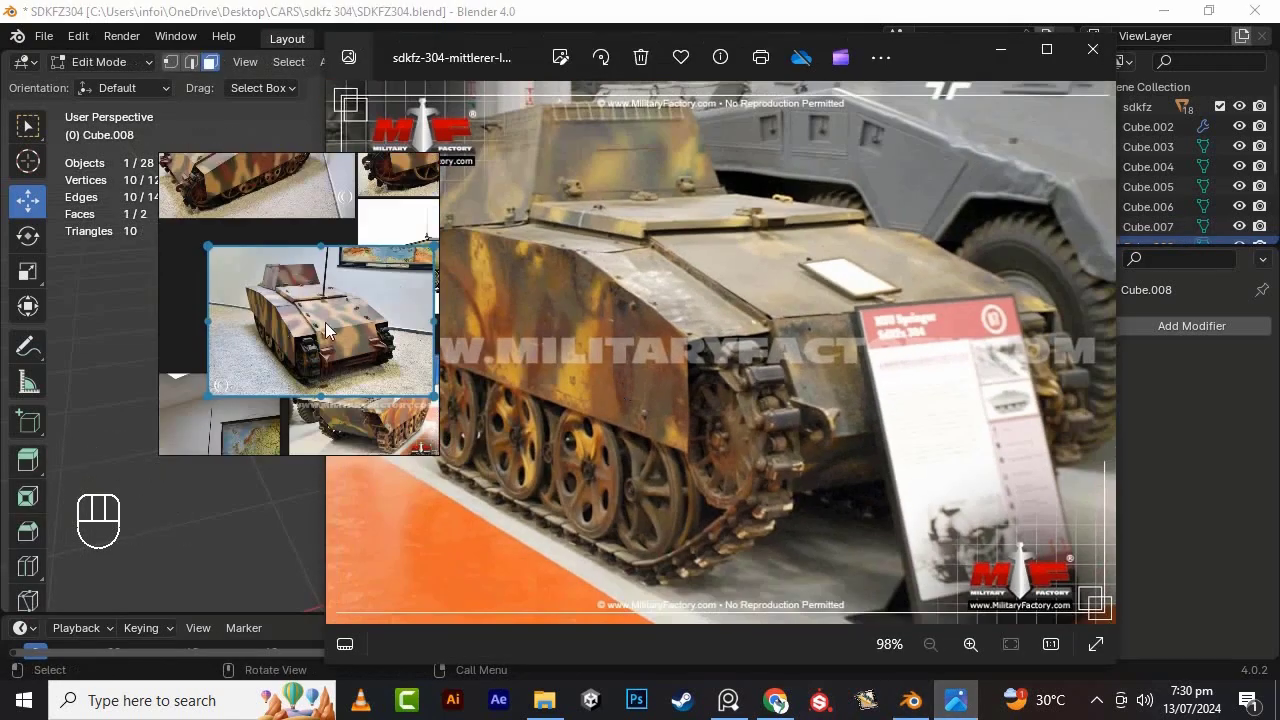
pyautogui.scroll(6, 269, 350)
pyautogui.scroll(-6, 270, 325)
pyautogui.scroll(8, 292, 224)
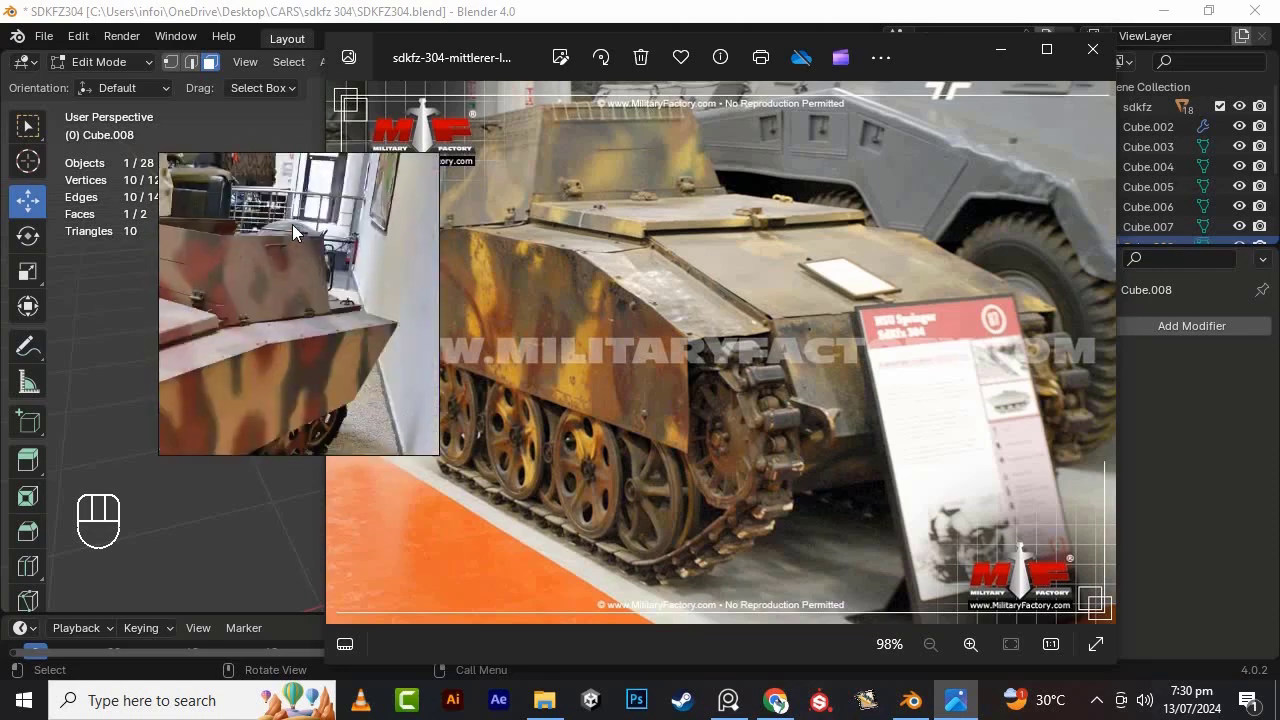
# - Rebuild the superstructure's top as a single four-sided face and separate it into its own object
pyautogui.moveTo(292, 224); pyautogui.dragTo(404, 287, button='middle')
pyautogui.scroll(-4, 404, 287)
pyautogui.scroll(-5, 314, 429)
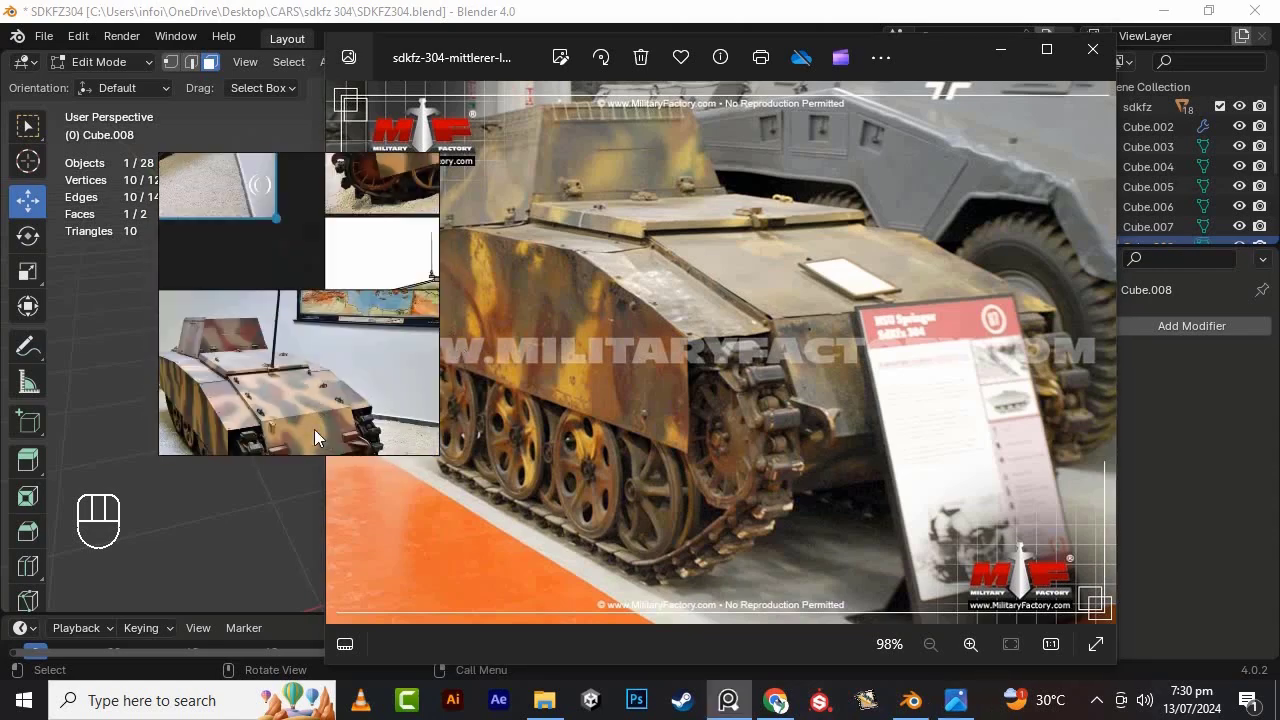
pyautogui.hotkey('alt', 'Tab')
pyautogui.moveTo(610, 453); pyautogui.dragTo(829, 314, button='middle')
pyautogui.press('Tab')
pyautogui.press('Delete')
pyautogui.click(597, 282)
pyautogui.press('Tab')
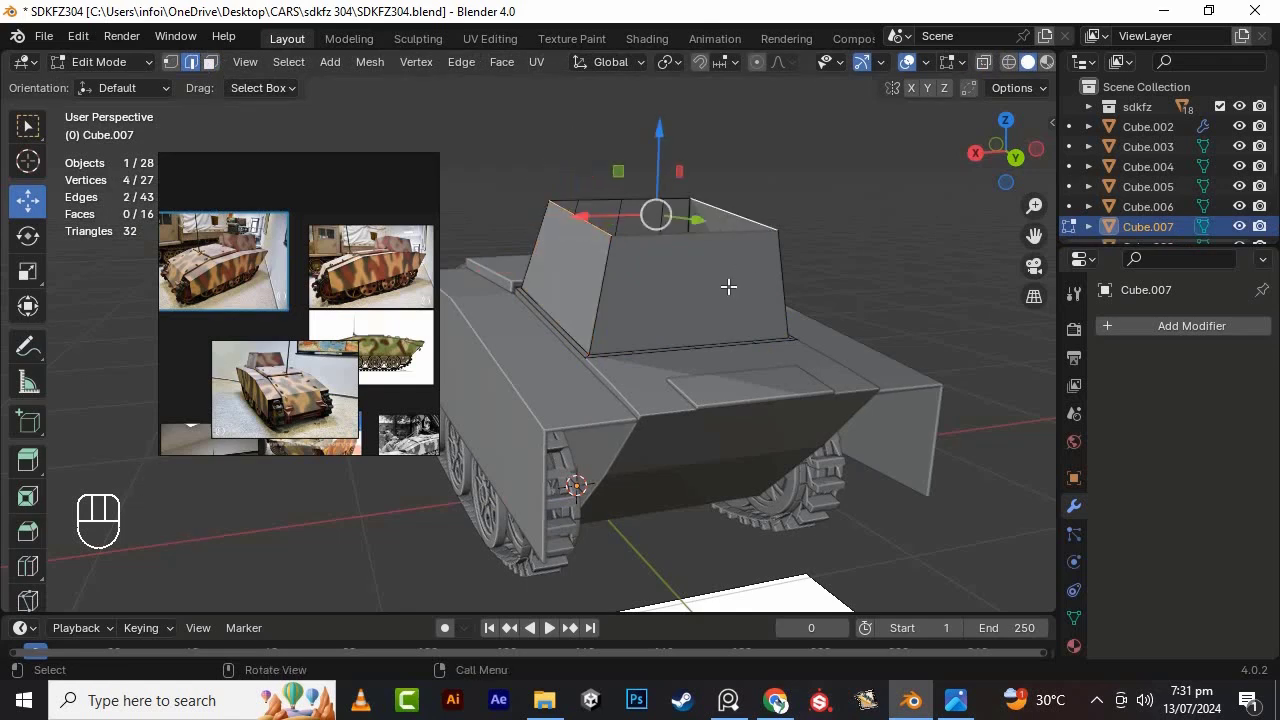
pyautogui.press('p')
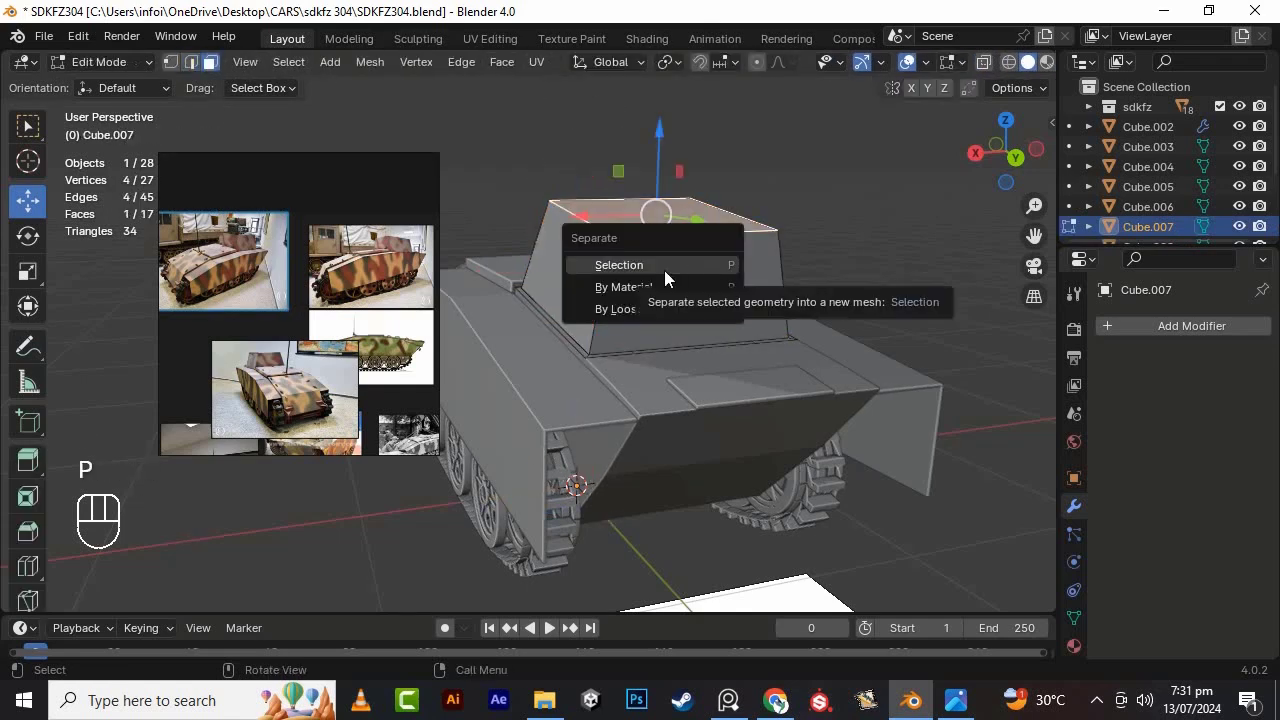
pyautogui.click(664, 270)
# - Cut the superstructure's rear and top faces into dense grids with loop cuts in both directions, using 12 cuts in one direction on the top
pyautogui.press('Tab')
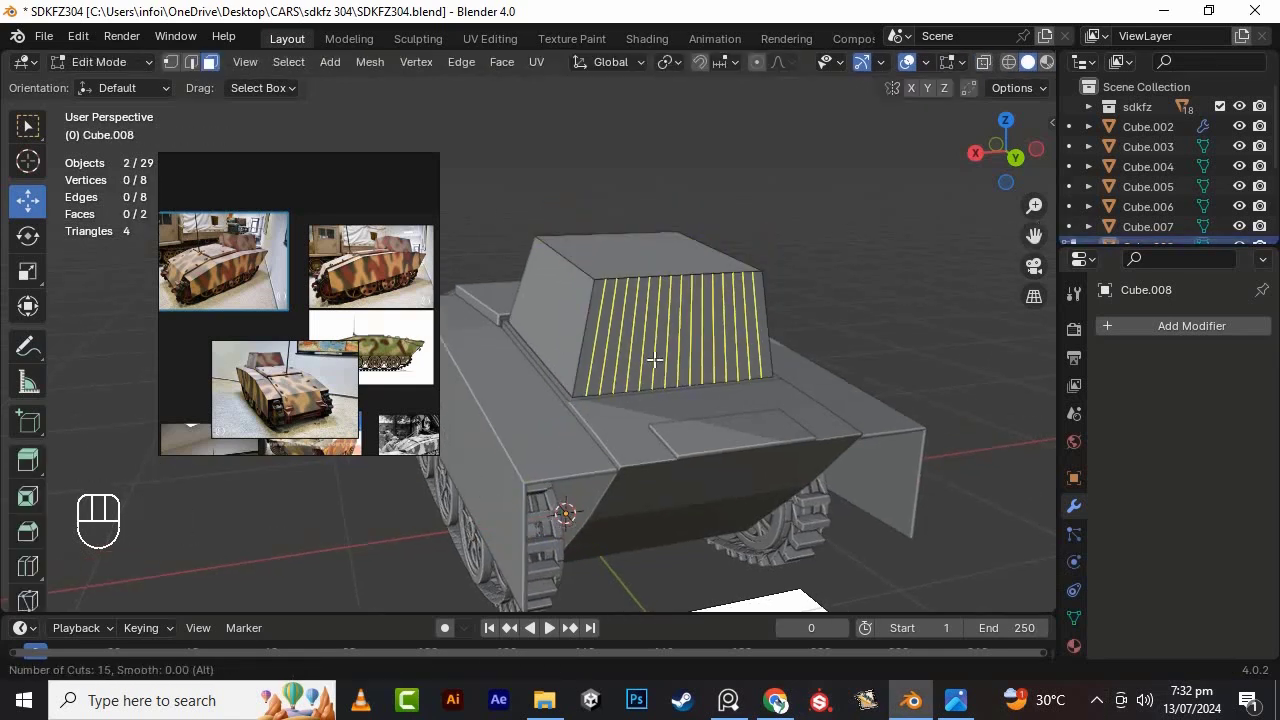
pyautogui.click(654, 359)
pyautogui.rightClick(623, 320)
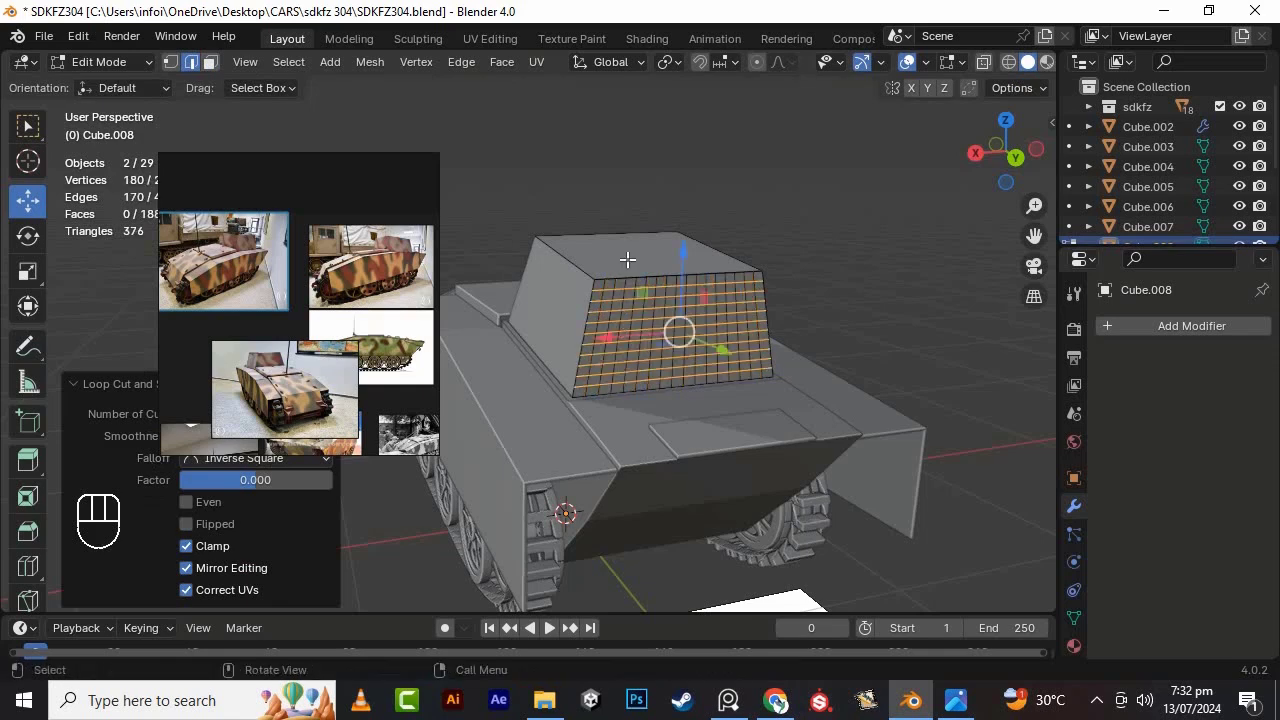
pyautogui.moveTo(556, 252); pyautogui.dragTo(826, 372, button='middle')
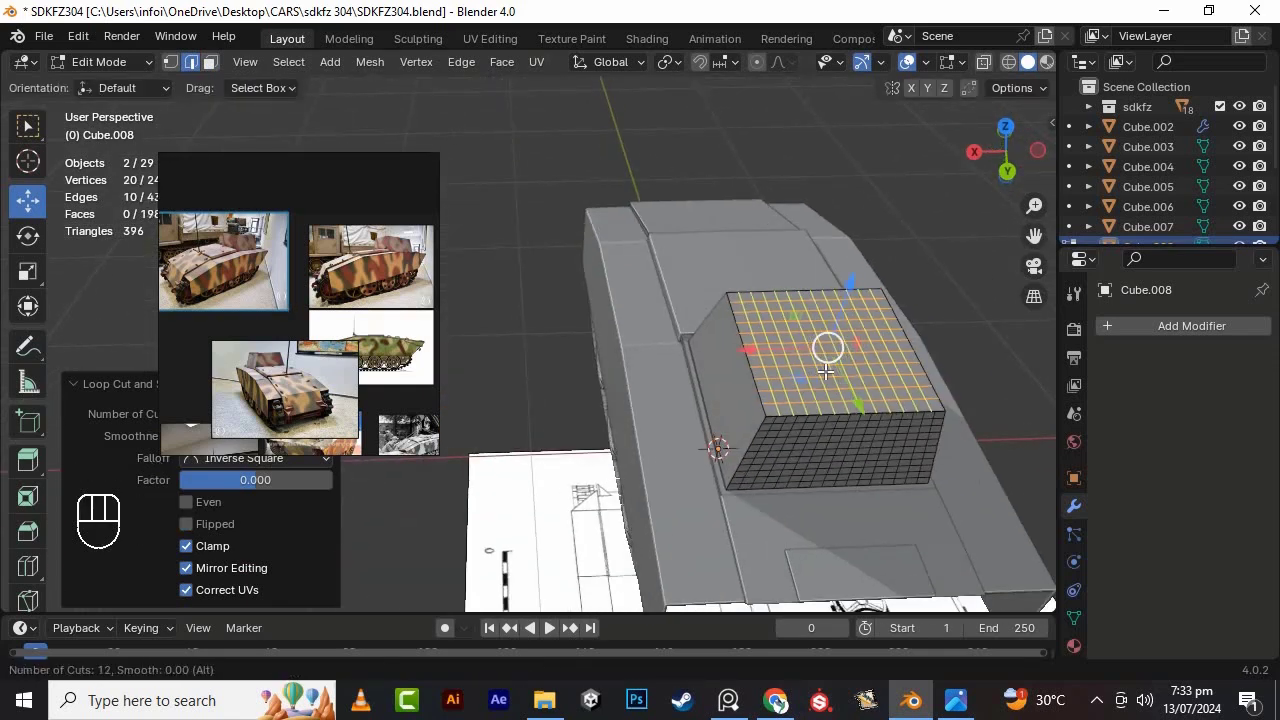
pyautogui.moveTo(863, 438); pyautogui.dragTo(814, 311, button='middle')
# - Inset every grid cell individually and delete the inner faces to leave open mesh grilles on the top and rear
pyautogui.press('3')
pyautogui.press('a')
pyautogui.keyDown('alt'); pyautogui.moveTo(740, 263); pyautogui.dragTo(620, 388, button='middle'); pyautogui.keyUp('alt')
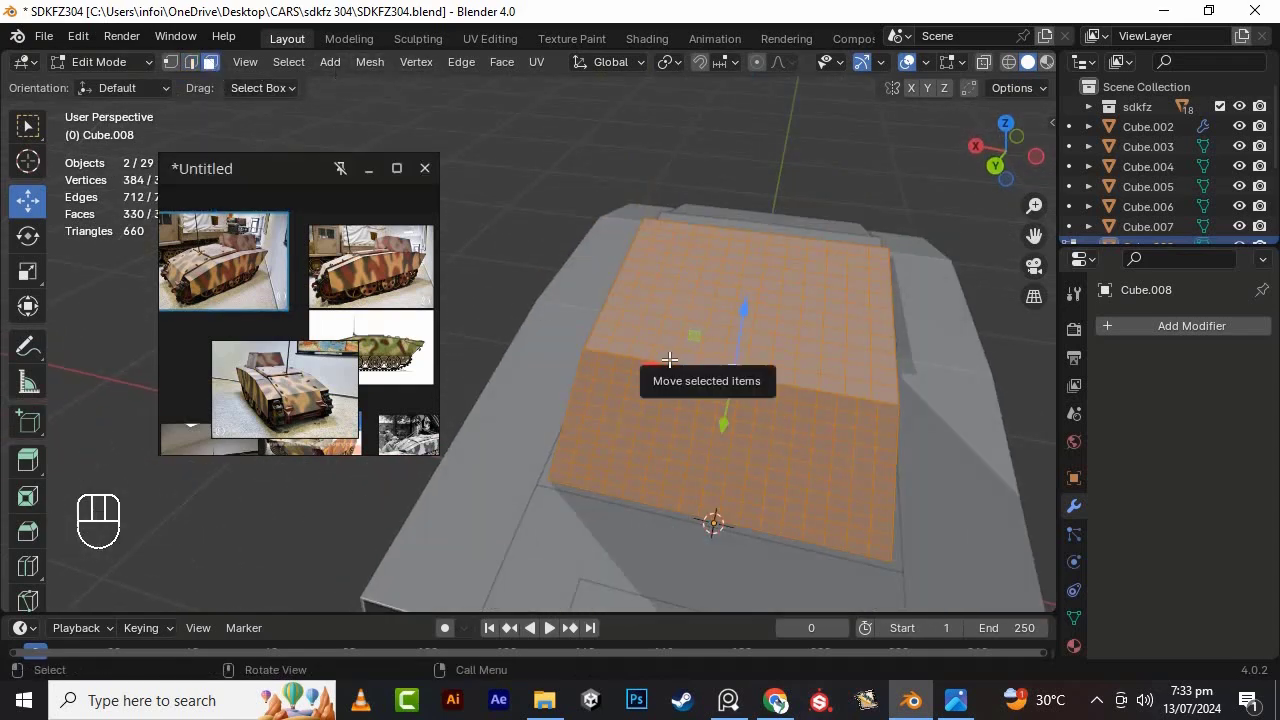
pyautogui.press('i')
pyautogui.press('i')
pyautogui.click(957, 463)
pyautogui.press('Delete')
pyautogui.click(914, 477)
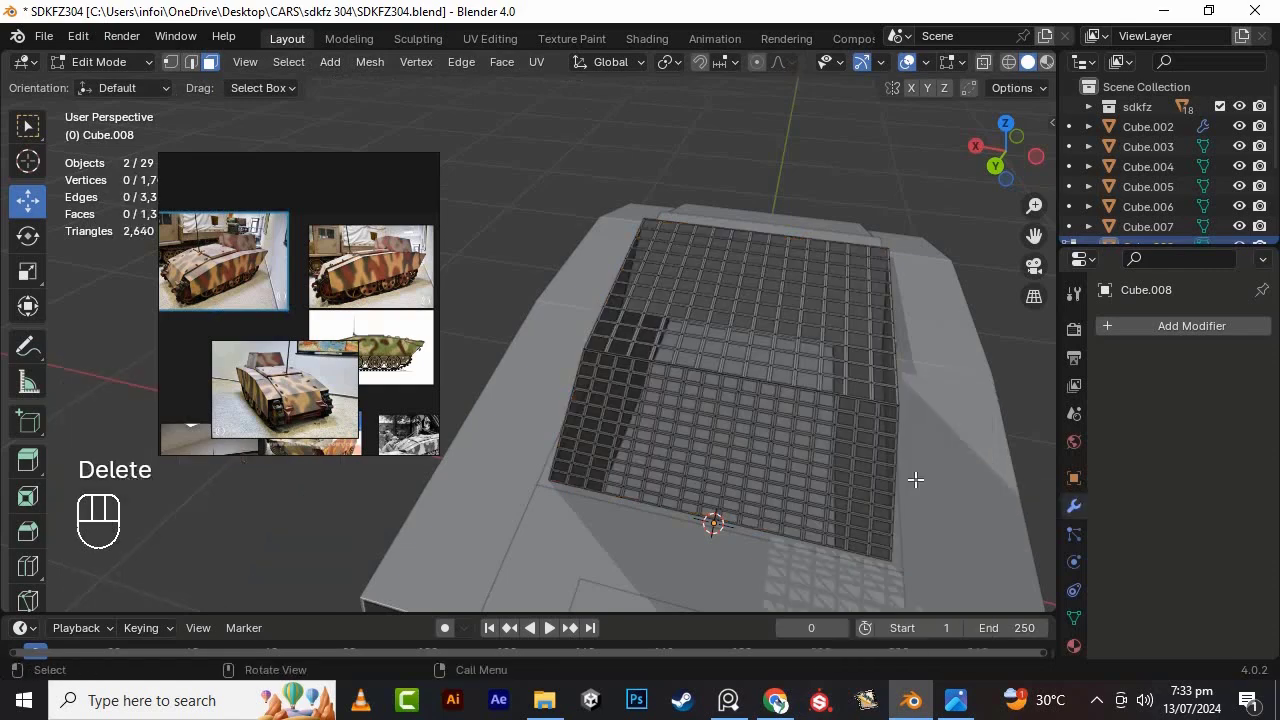
# - Thicken the rear grille with a Solidify modifier of 0.01 m and apply the modifier
pyautogui.press('Tab')
pyautogui.click(1150, 326)
pyautogui.write('s')
pyautogui.click(986, 360)
pyautogui.press('Tab')
pyautogui.press('Tab')
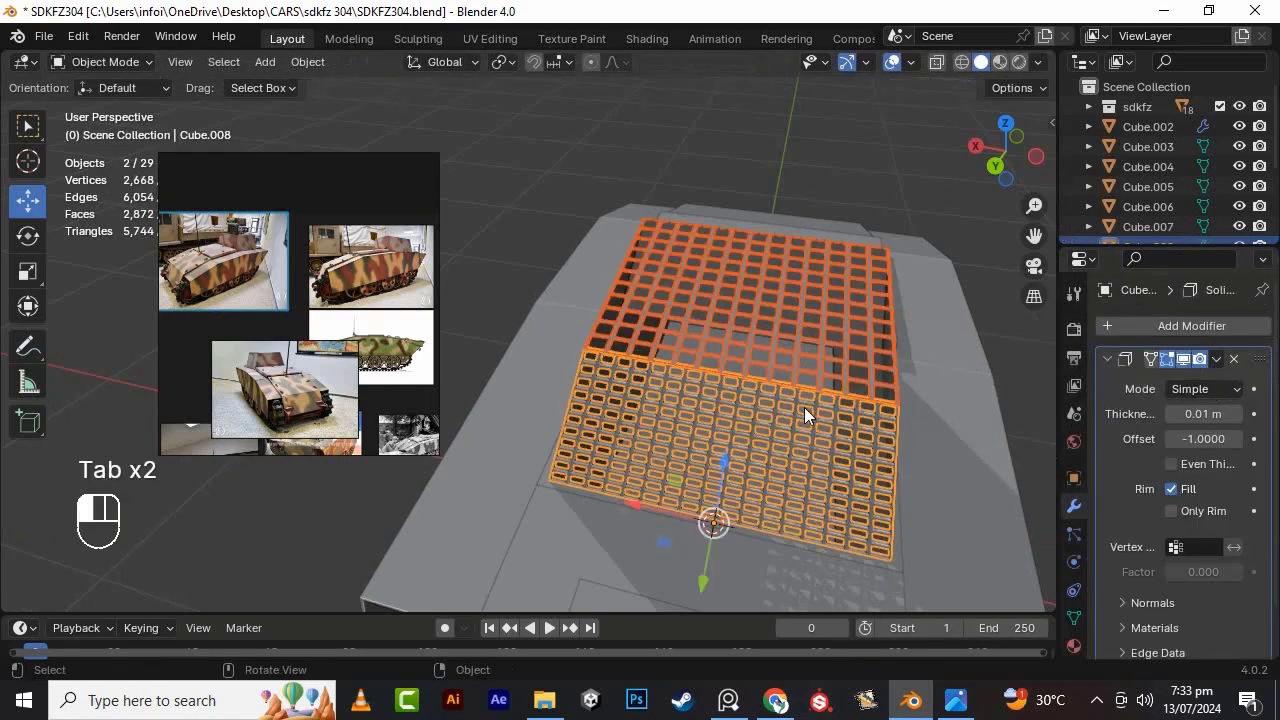
pyautogui.scroll(6, 806, 408)
pyautogui.click(886, 345)
pyautogui.moveTo(1037, 229); pyautogui.dragTo(862, 196)
pyautogui.click(880, 440)
pyautogui.click(1220, 359)
pyautogui.click(1150, 382)
# - Add a Solidify modifier to the top grille and apply it
pyautogui.click(940, 370)
pyautogui.click(1150, 326)
pyautogui.write('s')
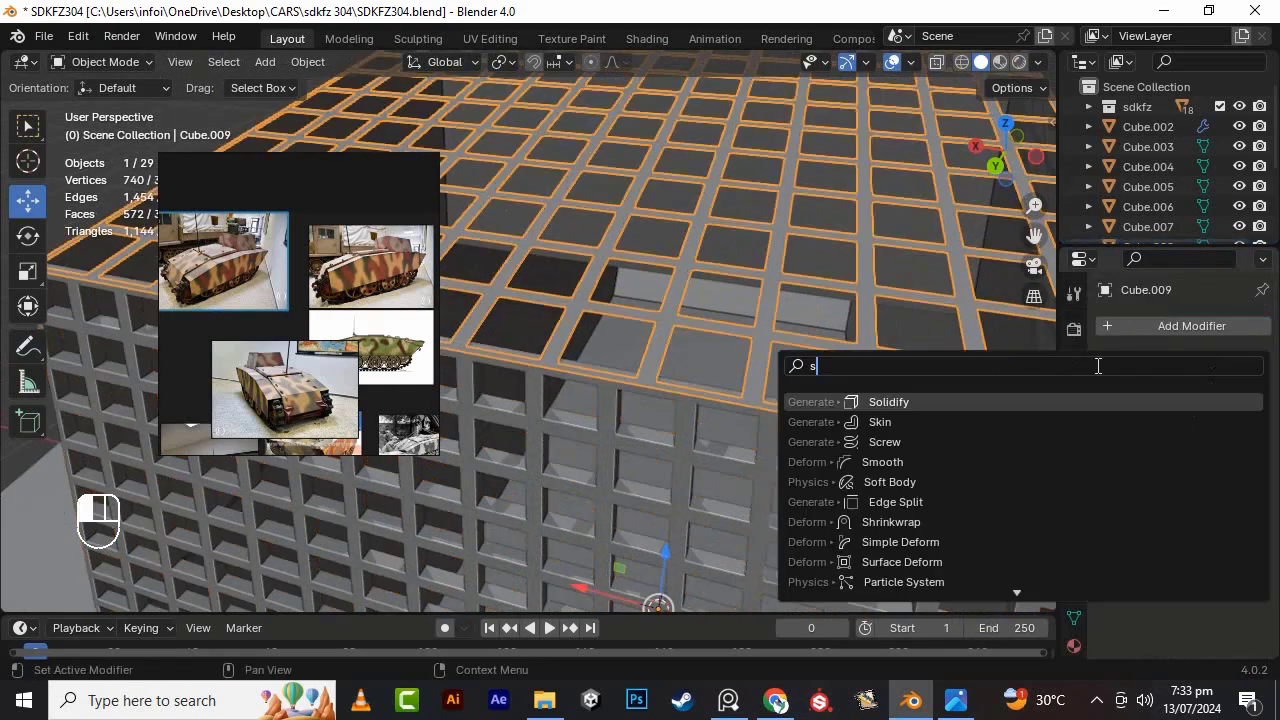
pyautogui.click(1040, 402)
pyautogui.hotkey('ctrl', 'a')
pyautogui.click(838, 417)
pyautogui.click(691, 450)
pyautogui.hotkey('ctrl', 'a')
pyautogui.click(691, 420)
# - Show face orientation and recalculate the normals of all faces across the vehicle's parts
pyautogui.scroll(-7, 924, 373)
pyautogui.click(724, 344)
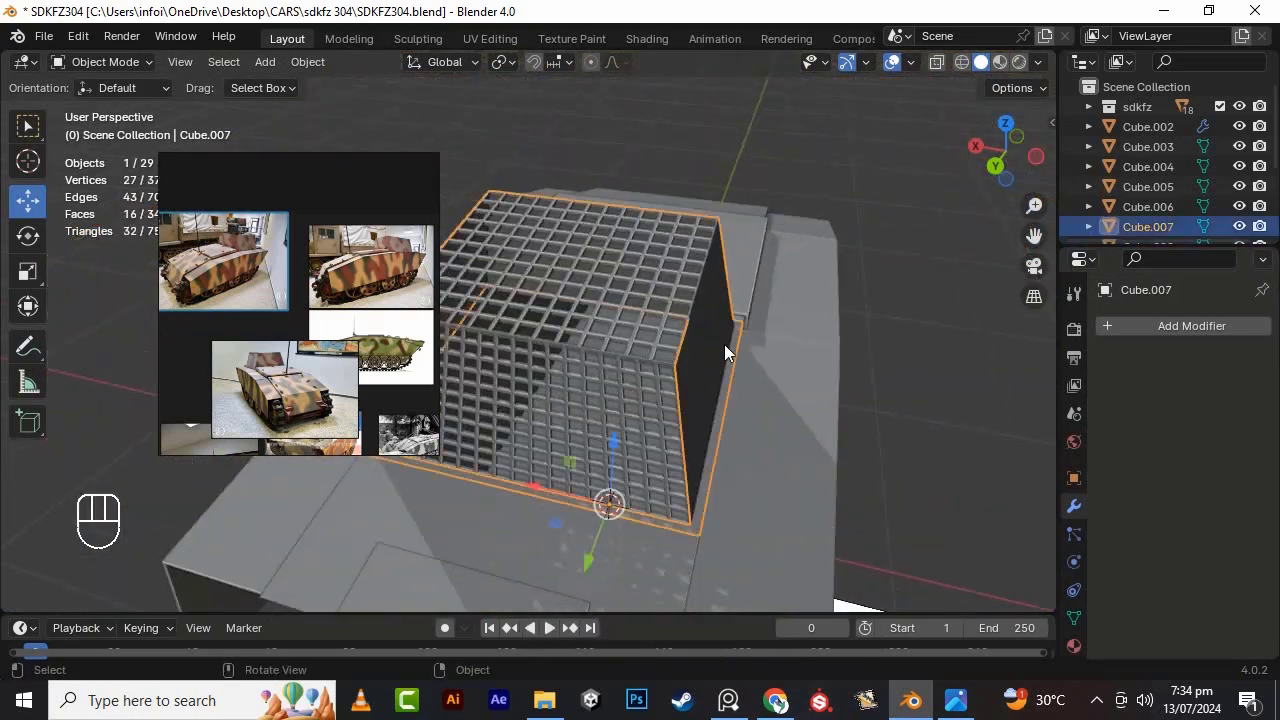
pyautogui.scroll(-4, 724, 344)
pyautogui.moveTo(1034, 237); pyautogui.dragTo(1190, 236)
pyautogui.keyDown('alt'); pyautogui.moveTo(840, 400); pyautogui.dragTo(738, 352, button='middle'); pyautogui.keyUp('alt')
pyautogui.click(911, 62)
pyautogui.click(783, 445)
pyautogui.keyDown('alt'); pyautogui.moveTo(640, 330); pyautogui.dragTo(863, 491, button='middle'); pyautogui.keyUp('alt')
pyautogui.click(790, 395)
pyautogui.press('a')
pyautogui.press('a')
pyautogui.press('Tab')
pyautogui.press('a')
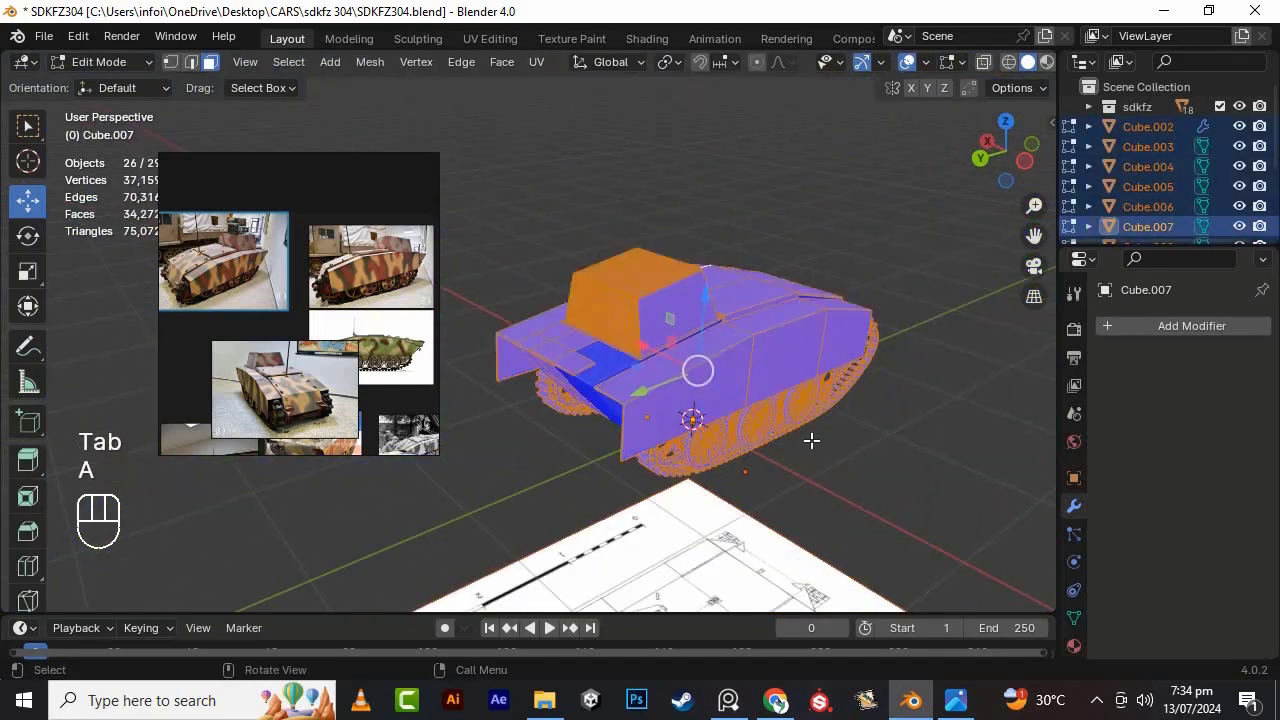
pyautogui.press('Tab')
pyautogui.keyDown('alt'); pyautogui.moveTo(811, 440); pyautogui.dragTo(823, 440, button='middle'); pyautogui.keyUp('alt')
# - Move a part away to inspect the faces around it, and undo the move
pyautogui.scroll(5, 690, 415)
pyautogui.click(651, 407)
pyautogui.keyDown('alt'); pyautogui.moveTo(651, 407); pyautogui.dragTo(655, 460, button='middle'); pyautogui.keyUp('alt')
pyautogui.hotkey('ctrl', 'z')
pyautogui.scroll(-8, 671, 455)
pyautogui.scroll(6, 660, 440)
pyautogui.moveTo(670, 400)
pyautogui.keyDown('alt'); pyautogui.mouseDown()
pyautogui.moveTo(728, 177)
pyautogui.moveTo(690, 390)
pyautogui.mouseUp(); pyautogui.keyUp('alt')
pyautogui.click(630, 400)
pyautogui.moveTo(732, 546); pyautogui.dragTo(745, 400)
pyautogui.keyDown('alt'); pyautogui.moveTo(745, 400); pyautogui.dragTo(783, 295); pyautogui.keyUp('alt')
pyautogui.hotkey('ctrl', 'z')
# - Hide the face orientation overlay
pyautogui.moveTo(1034, 236); pyautogui.dragTo(1148, 181)
pyautogui.click(911, 62)
pyautogui.click(788, 449)
# - Examine the reference photos for the hull's small fittings, including the bracket and hook at the corner of the sloped plate
pyautogui.scroll(4, 340, 265)
pyautogui.click(253, 294)
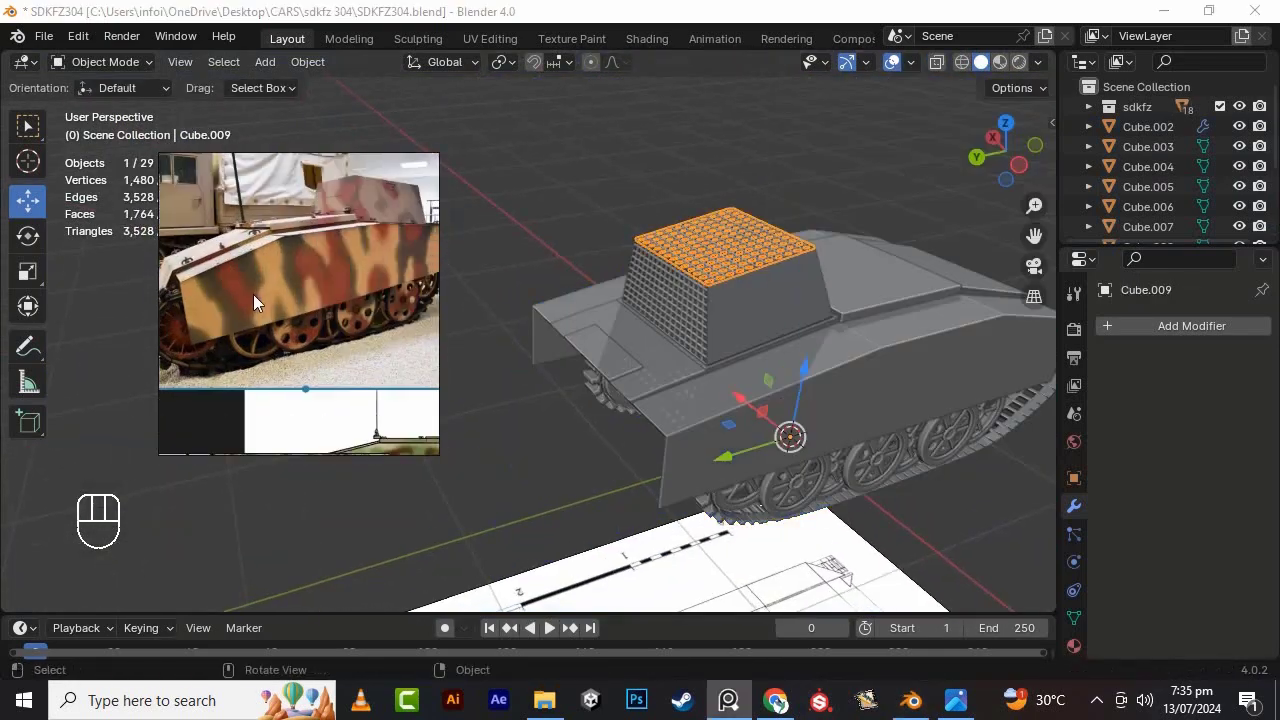
pyautogui.scroll(-3, 300, 320)
pyautogui.scroll(8, 365, 370)
pyautogui.scroll(-8, 400, 300)
pyautogui.scroll(4, 346, 307)
pyautogui.scroll(-4, 390, 324)
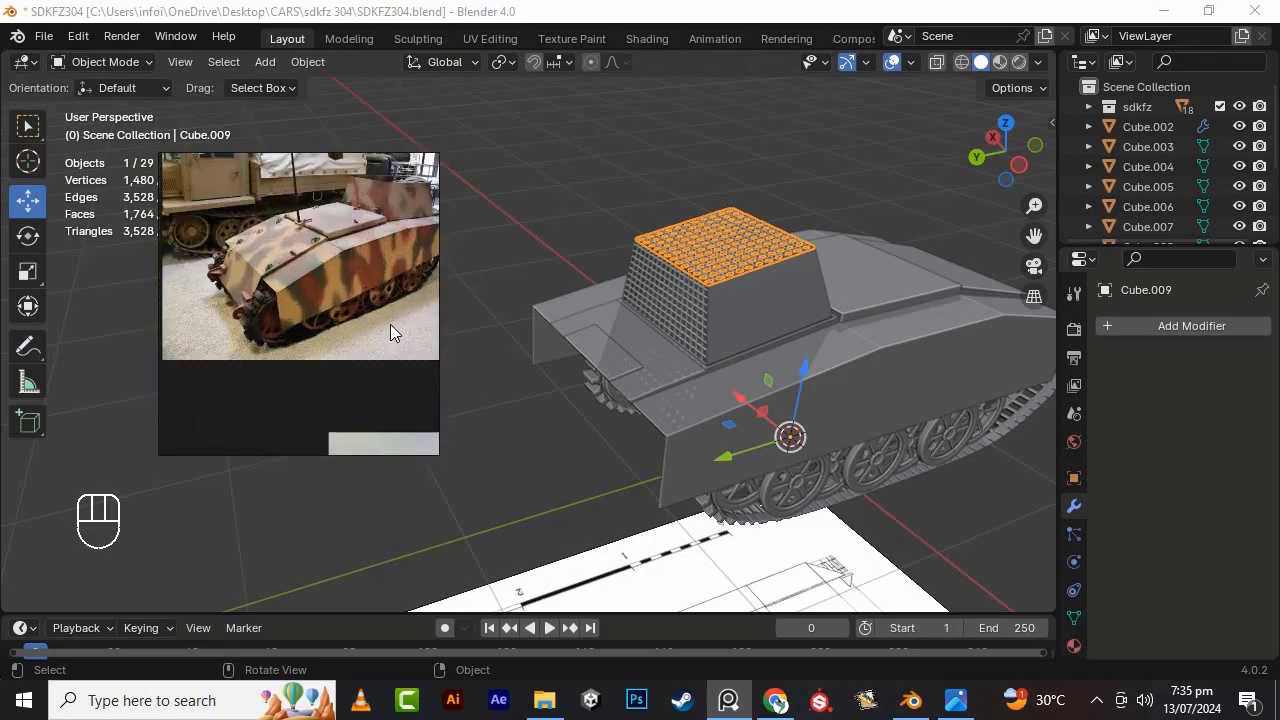
pyautogui.scroll(4, 279, 362)
pyautogui.scroll(-4, 340, 355)
pyautogui.scroll(5, 400, 346)
pyautogui.scroll(-5, 400, 346)
pyautogui.scroll(6, 224, 357)
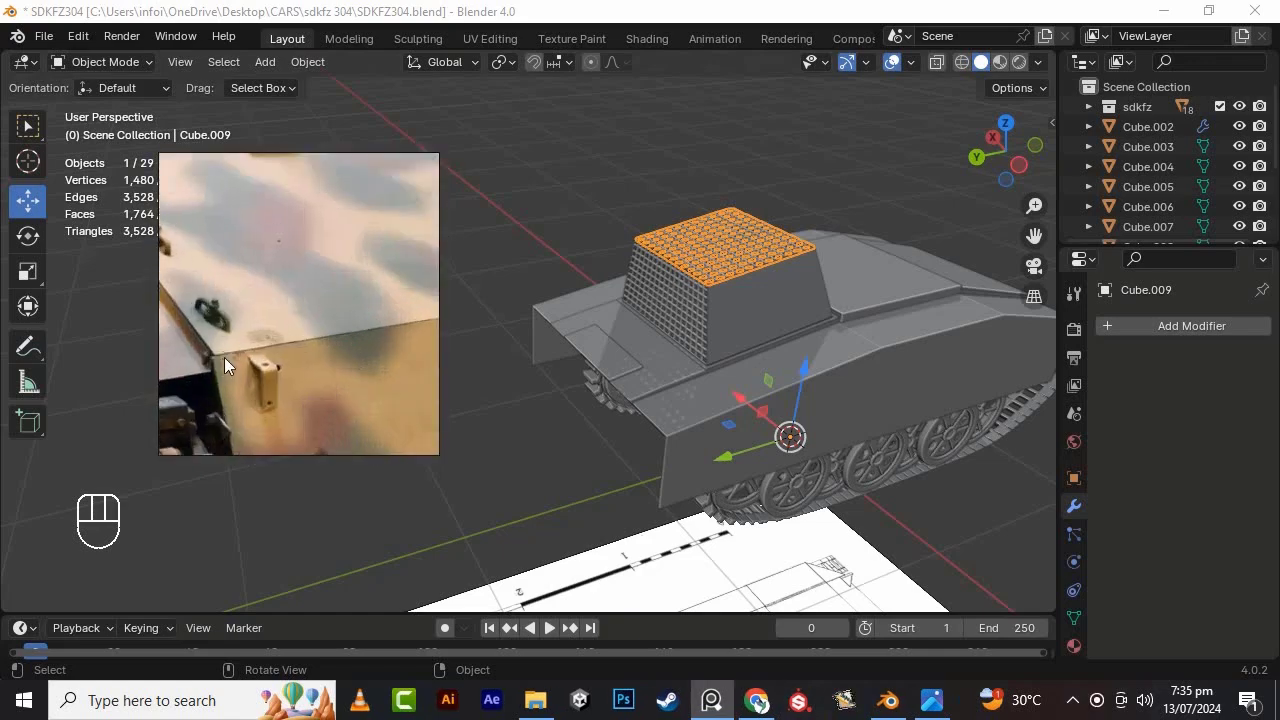
# - Lift the superstructure about 1 m to check its face orientation, and undo the move
pyautogui.moveTo(916, 387); pyautogui.dragTo(942, 400, button='middle')
pyautogui.moveTo(835, 352); pyautogui.dragTo(857, 222)
pyautogui.moveTo(857, 222); pyautogui.dragTo(868, 245, button='middle')
pyautogui.click(911, 62)
pyautogui.click(789, 444)
pyautogui.click(789, 444)
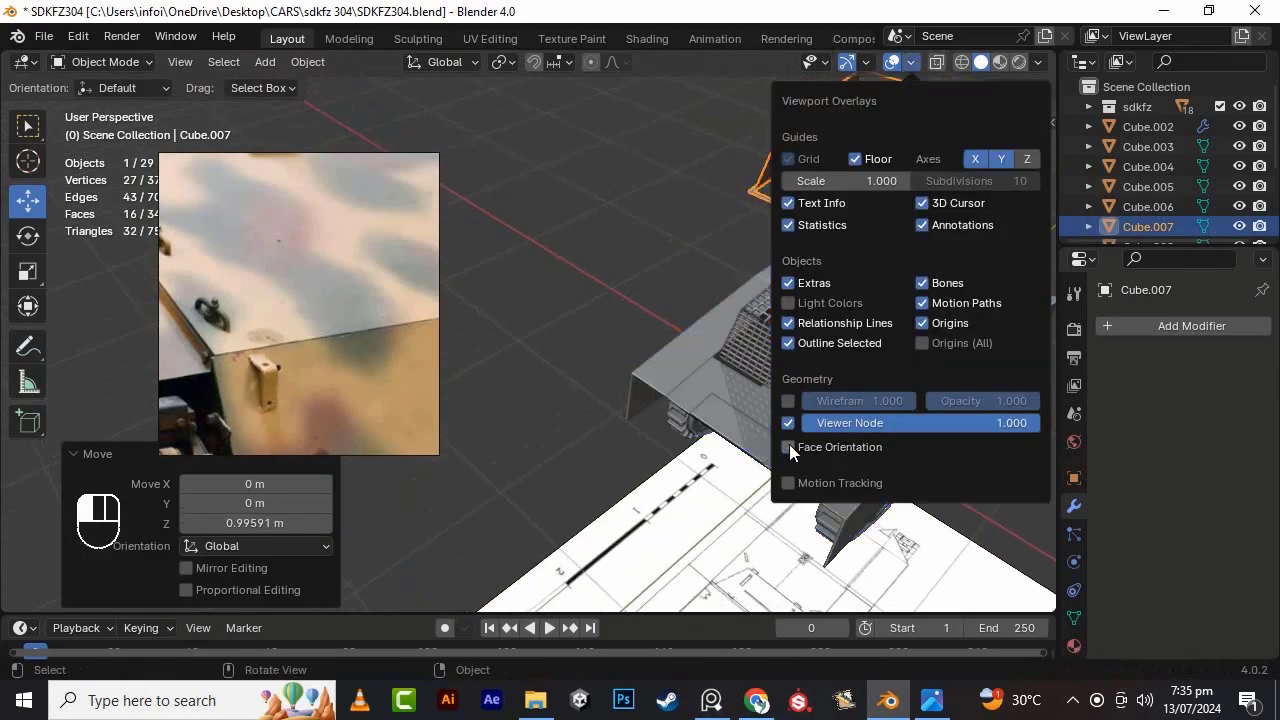
pyautogui.hotkey('ctrl', 'z')
# - Give the superstructure body thickness with a Solidify modifier and apply it
pyautogui.click(1120, 328)
pyautogui.click(1000, 540)
pyautogui.click(1221, 358)
pyautogui.click(1176, 383)
pyautogui.keyDown('alt'); pyautogui.moveTo(900, 390); pyautogui.dragTo(720, 425); pyautogui.keyUp('alt')
# - Apply the main hull's Mirror modifier, and add and apply a Solidify modifier on the hull
pyautogui.click(701, 429)
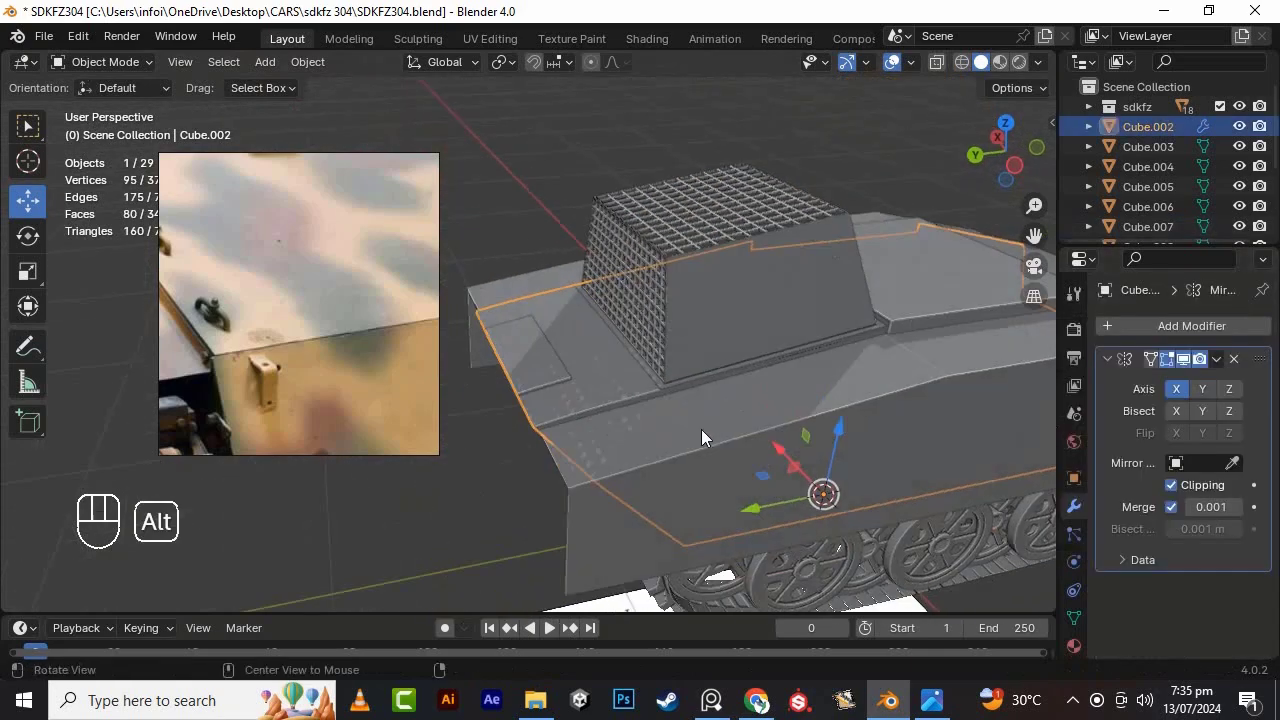
pyautogui.click(1176, 383)
pyautogui.keyDown('alt'); pyautogui.moveTo(860, 385); pyautogui.dragTo(685, 373); pyautogui.keyUp('alt')
pyautogui.click(1122, 328)
pyautogui.write('s')
pyautogui.press('Return')
pyautogui.click(1221, 358)
pyautogui.click(1150, 384)
# - Check the face orientation over the whole model and inspect the track and road wheels up close
pyautogui.click(911, 62)
pyautogui.click(790, 446)
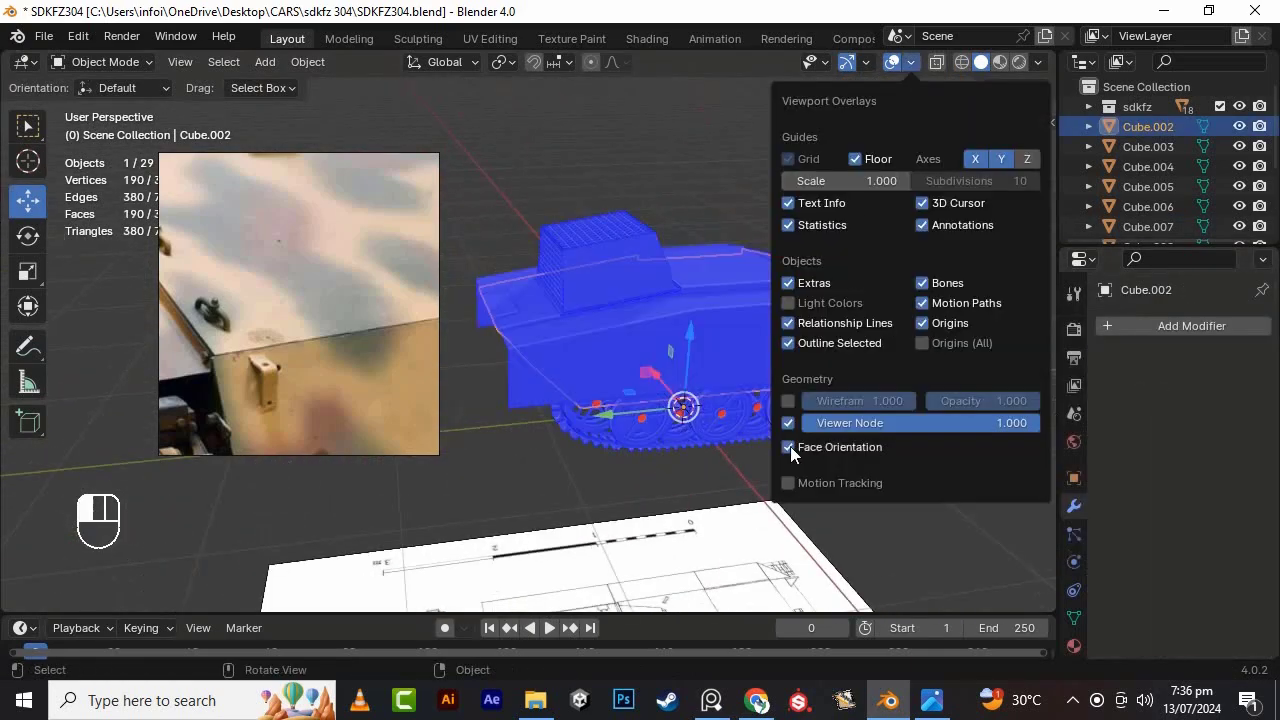
pyautogui.keyDown('alt'); pyautogui.moveTo(620, 400); pyautogui.dragTo(684, 443); pyautogui.keyUp('alt')
pyautogui.scroll(4, 684, 443)
pyautogui.click(880, 410)
pyautogui.click(911, 62)
pyautogui.click(790, 446)
pyautogui.click(672, 366)
pyautogui.keyDown('alt'); pyautogui.moveTo(672, 366); pyautogui.dragTo(873, 295); pyautogui.keyUp('alt')
pyautogui.scroll(4, 845, 270)
pyautogui.click(869, 312)
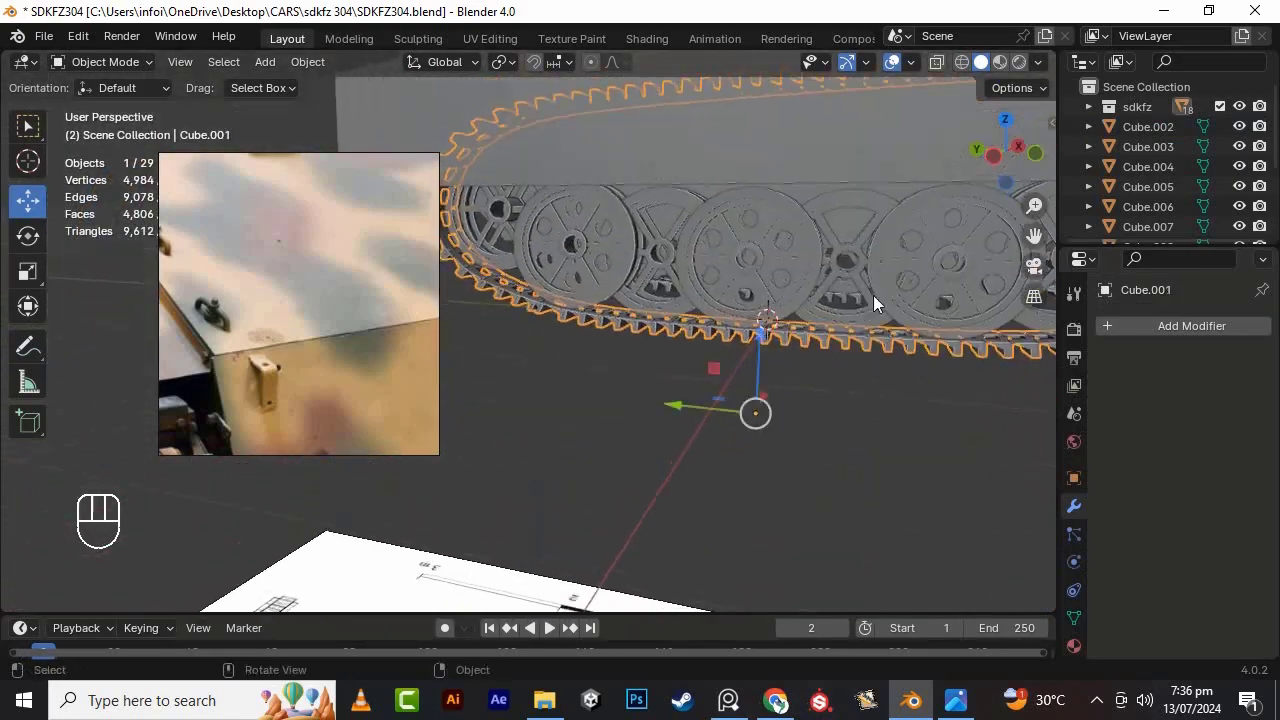
pyautogui.scroll(-4, 873, 295)
pyautogui.click(813, 444)
# - Add a plane at the origin and rotate it 90 degrees about the X axis
pyautogui.hotkey('shift', 'a')
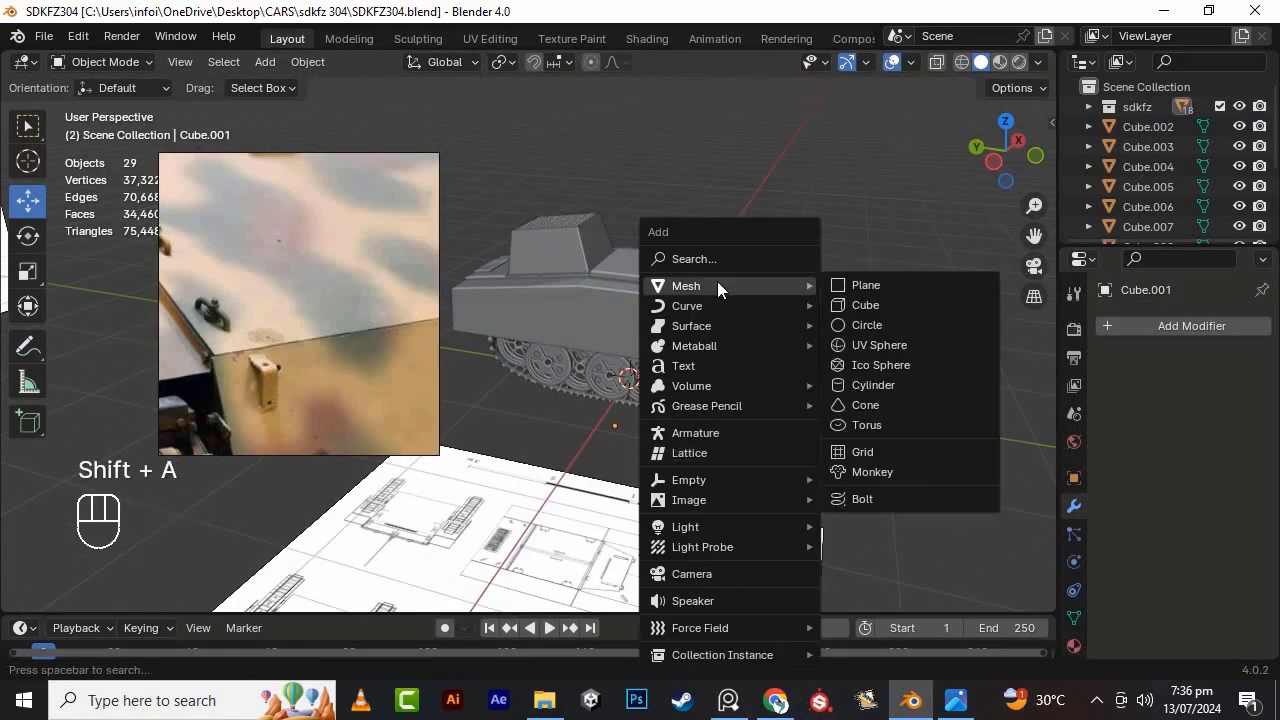
pyautogui.click(860, 283)
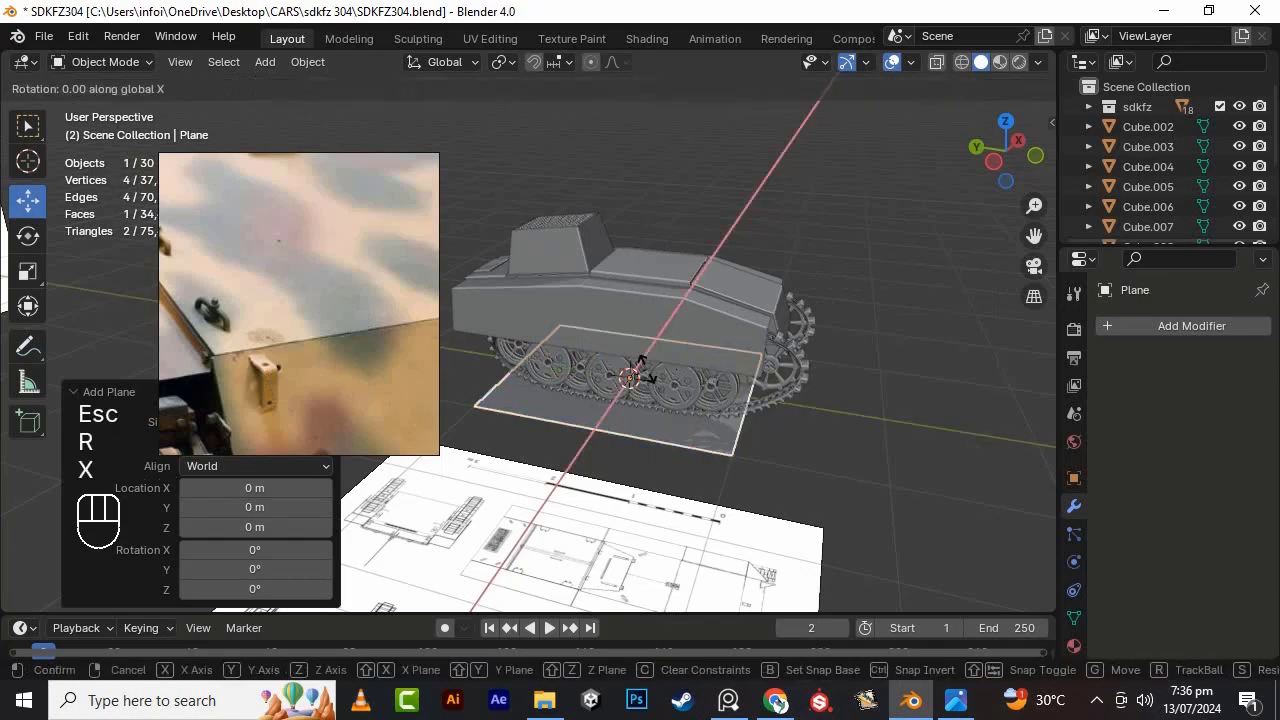
pyautogui.press('KP_9')
pyautogui.press('KP_0')
pyautogui.press('KP_Enter')
# - Move the plane to the vehicle's front, scale it to 0.403 and raise it to the front plate in front view
pyautogui.moveTo(548, 368); pyautogui.dragTo(775, 395)
pyautogui.keyDown('alt'); pyautogui.moveTo(800, 345); pyautogui.dragTo(700, 325); pyautogui.keyUp('alt')
pyautogui.moveTo(687, 312); pyautogui.dragTo(686, 303)
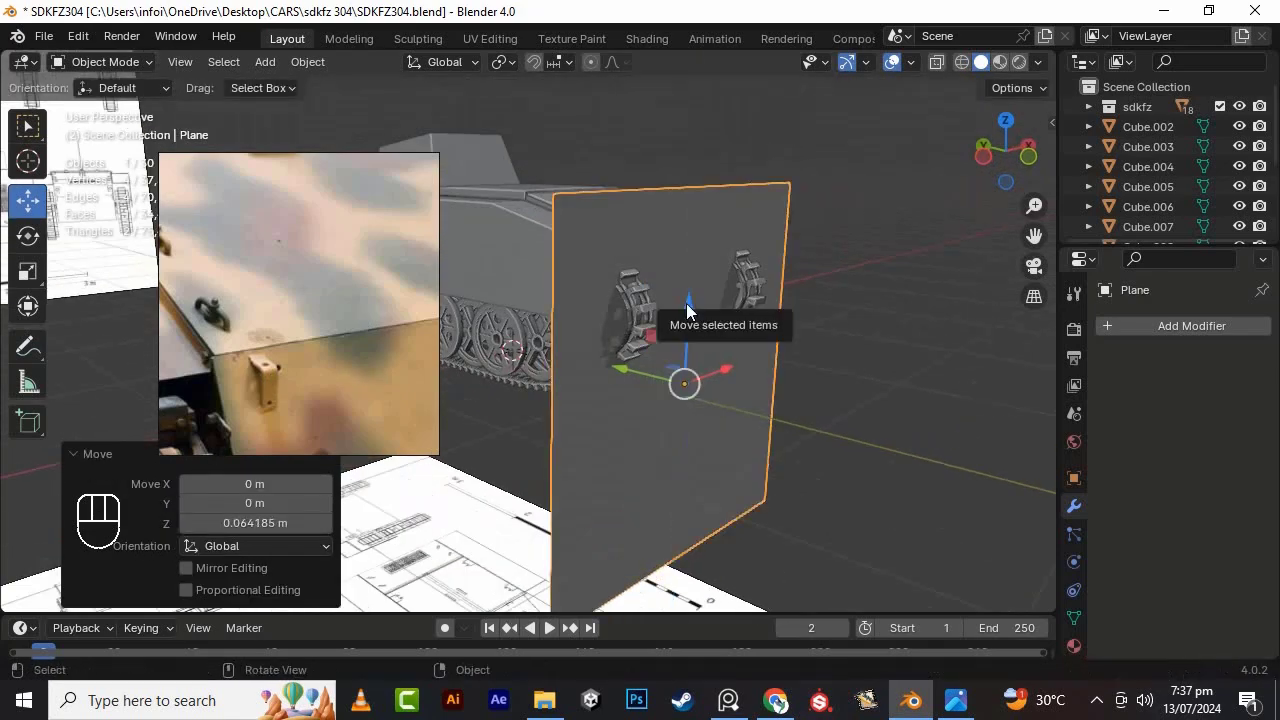
pyautogui.press('s')
pyautogui.click(762, 404)
pyautogui.scroll(3, 960, 300)
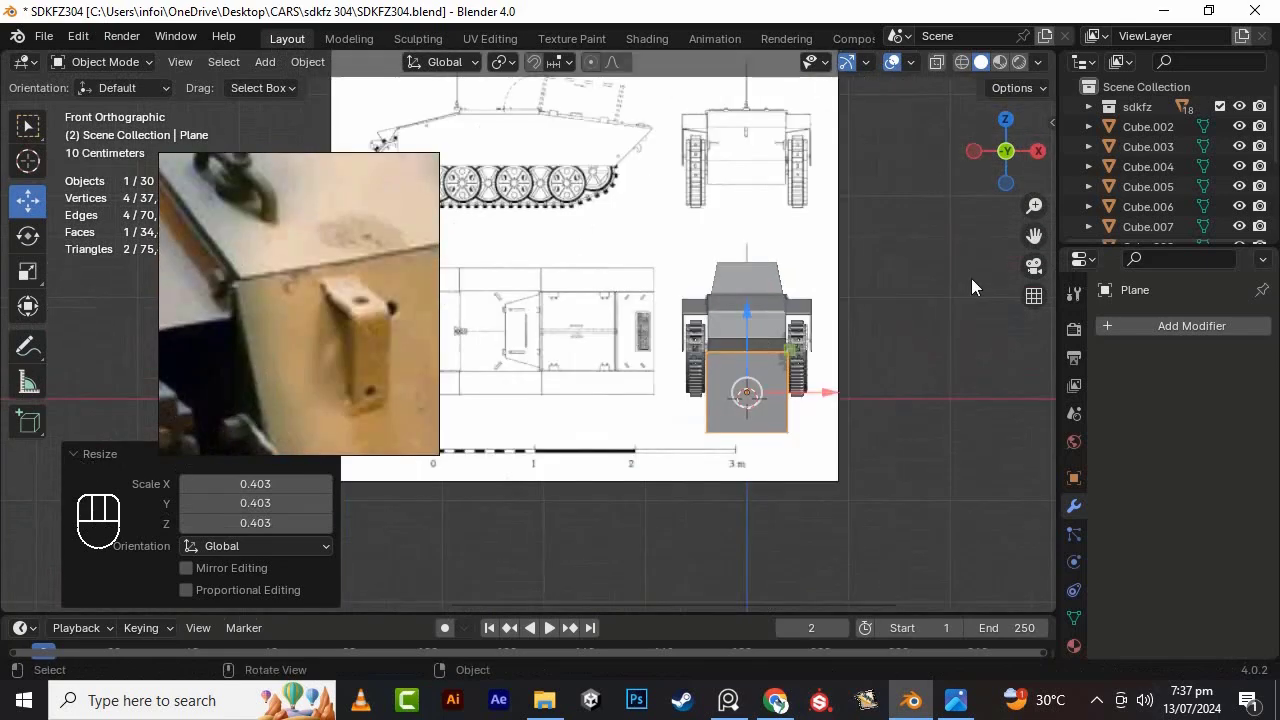
pyautogui.moveTo(741, 360); pyautogui.dragTo(741, 258)
# - Scale the plane's mesh to 0.178, shift it sideways and up on the front plate, and narrow it along X for the bracket
pyautogui.press('Tab')
pyautogui.press('s')
pyautogui.click(788, 345)
pyautogui.scroll(2, 830, 350)
pyautogui.moveTo(913, 358); pyautogui.dragTo(881, 358)
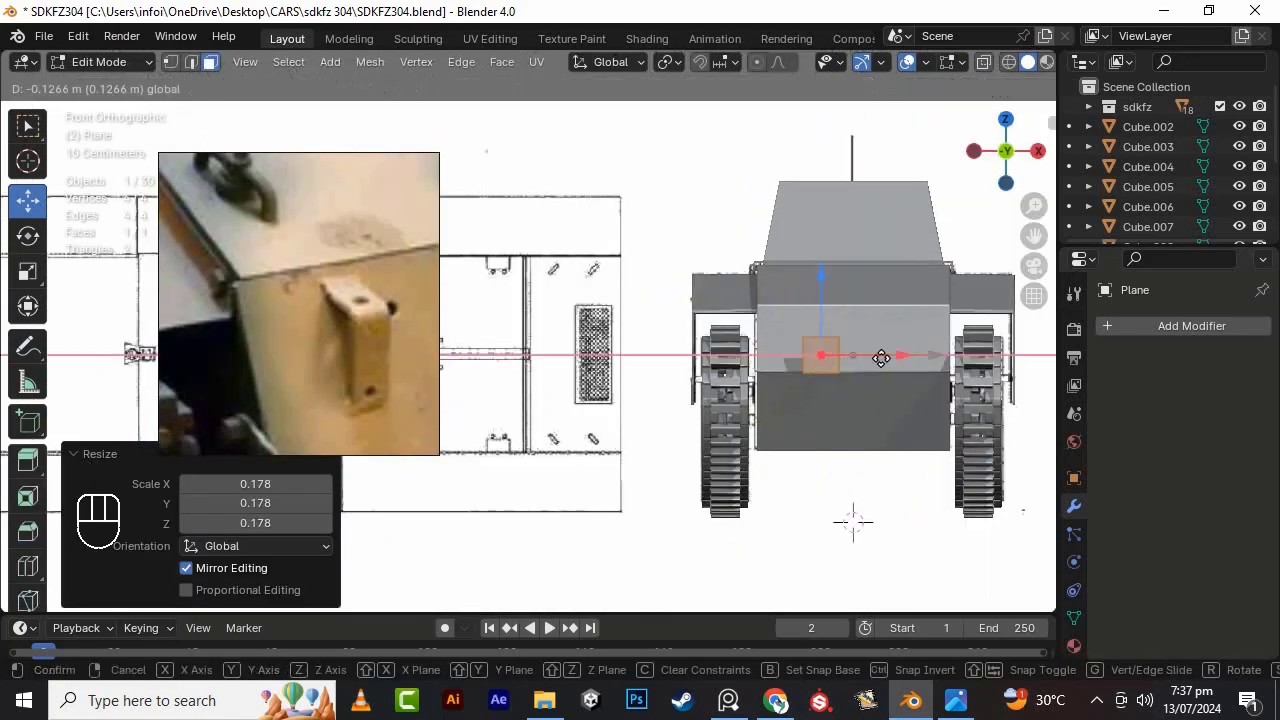
pyautogui.click(913, 388)
pyautogui.scroll(2, 913, 388)
pyautogui.moveTo(828, 280); pyautogui.dragTo(828, 258)
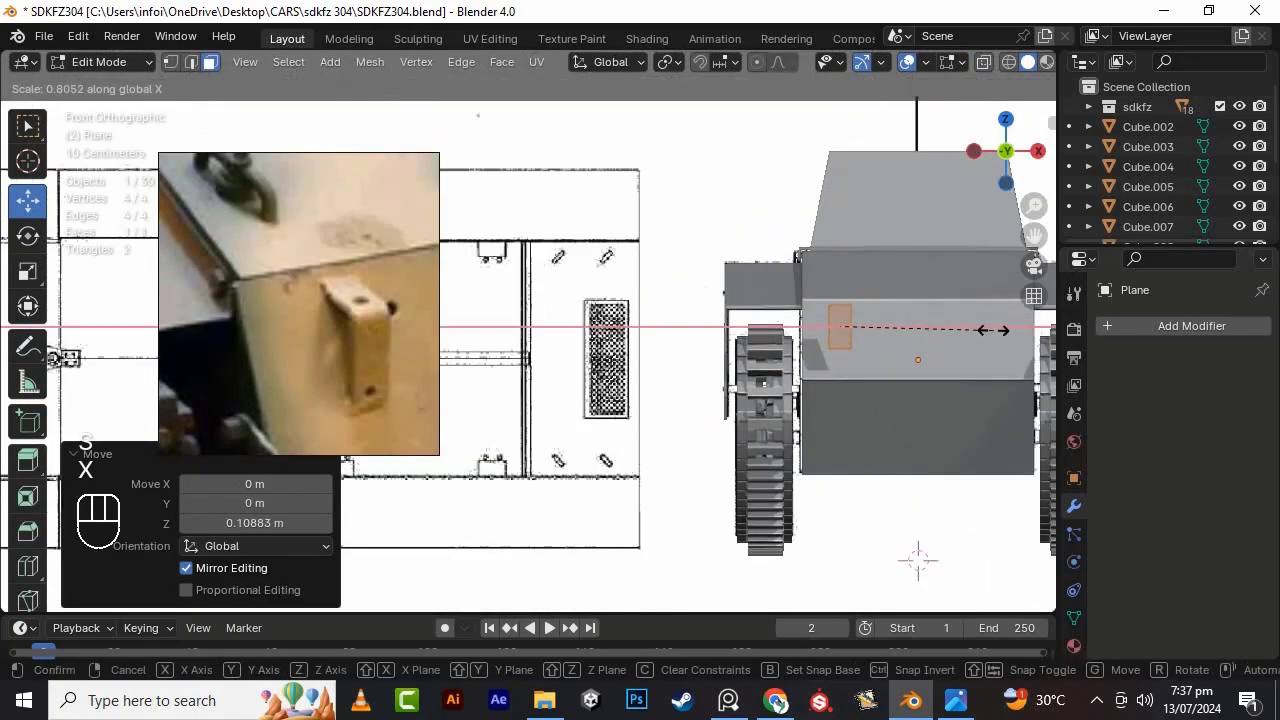
# - Narrow the bracket plane along X and move it along Y against the upper front hull plate
pyautogui.moveTo(927, 326); pyautogui.dragTo(911, 326)
pyautogui.scroll(-2, 900, 330)
pyautogui.keyDown('alt'); pyautogui.moveTo(640, 345); pyautogui.dragTo(745, 375); pyautogui.keyUp('alt')
pyautogui.scroll(3, 745, 375)
pyautogui.moveTo(785, 402); pyautogui.dragTo(670, 376)
pyautogui.scroll(2, 841, 356)
pyautogui.moveTo(670, 376); pyautogui.dragTo(674, 384)
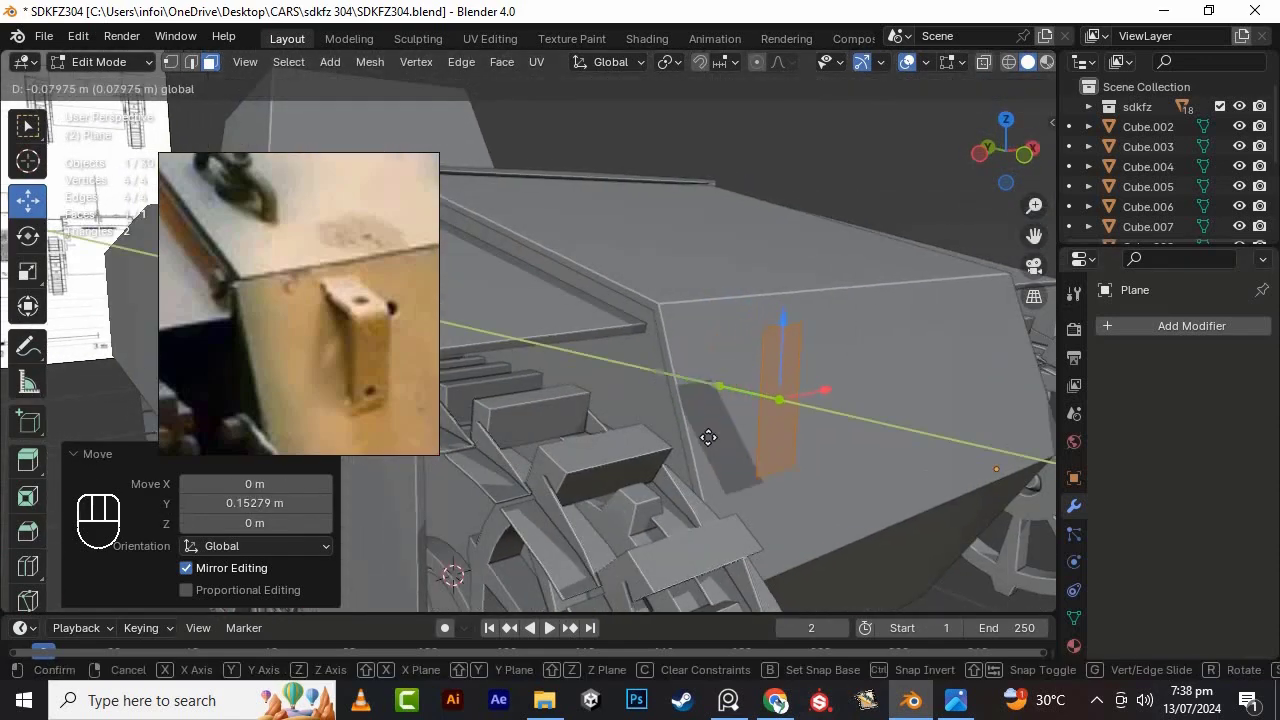
# - Extrude the bracket's upper edge along Y into a top flange and raise the whole bracket about 0.009 m
pyautogui.press('2')
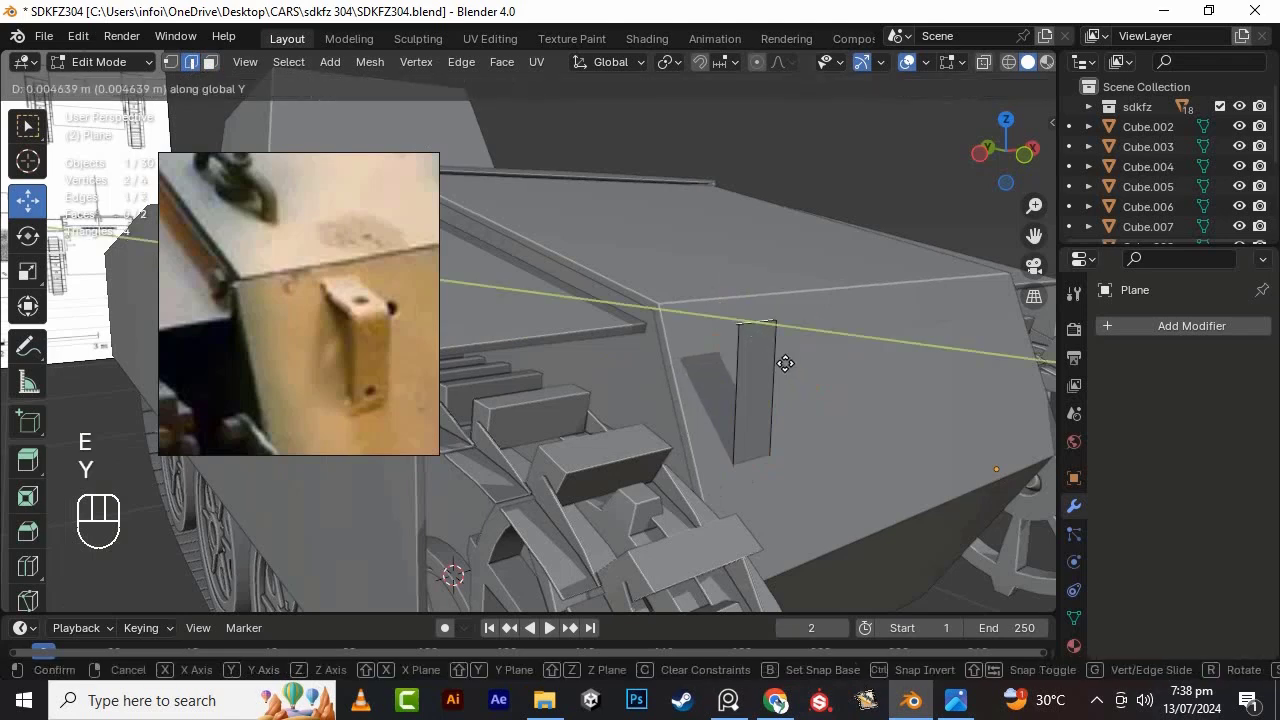
pyautogui.click(789, 370)
pyautogui.press('a')
pyautogui.moveTo(743, 294); pyautogui.dragTo(743, 285)
pyautogui.scroll(-6, 300, 360)
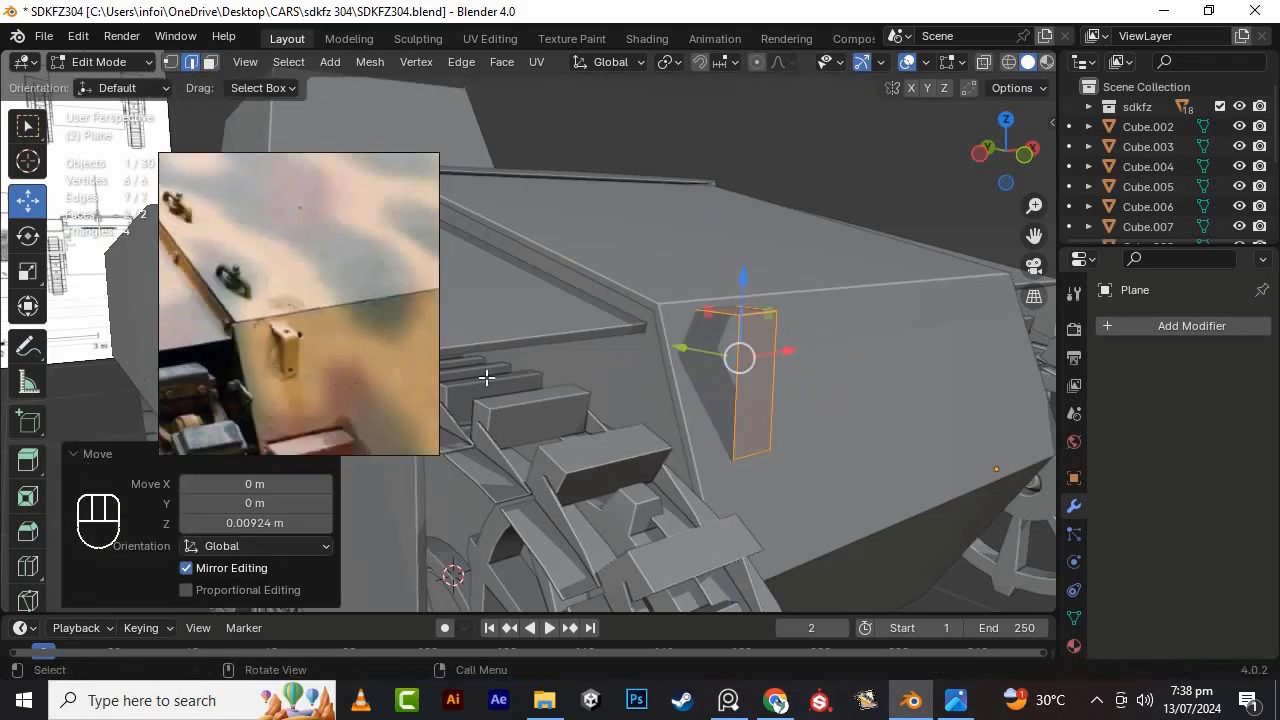
# - Adjust the bracket's lower edge and its placement against the front hull plate
pyautogui.click(752, 452)
pyautogui.moveTo(754, 382); pyautogui.dragTo(652, 309)
pyautogui.press('a')
pyautogui.click(703, 299)
pyautogui.moveTo(815, 448); pyautogui.dragTo(837, 467, button='middle')
pyautogui.scroll(3, 837, 467)
pyautogui.scroll(-4, 837, 467)
pyautogui.moveTo(734, 446); pyautogui.dragTo(738, 448)
# - Finish editing the bracket mesh and save the file
pyautogui.press('Tab')
pyautogui.moveTo(738, 448); pyautogui.dragTo(1056, 259, button='middle')
pyautogui.scroll(-4, 697, 431)
pyautogui.hotkey('ctrl', 's')
pyautogui.scroll(-2, 870, 319)
pyautogui.scroll(-3, 376, 322)
pyautogui.scroll(-2, 376, 322)
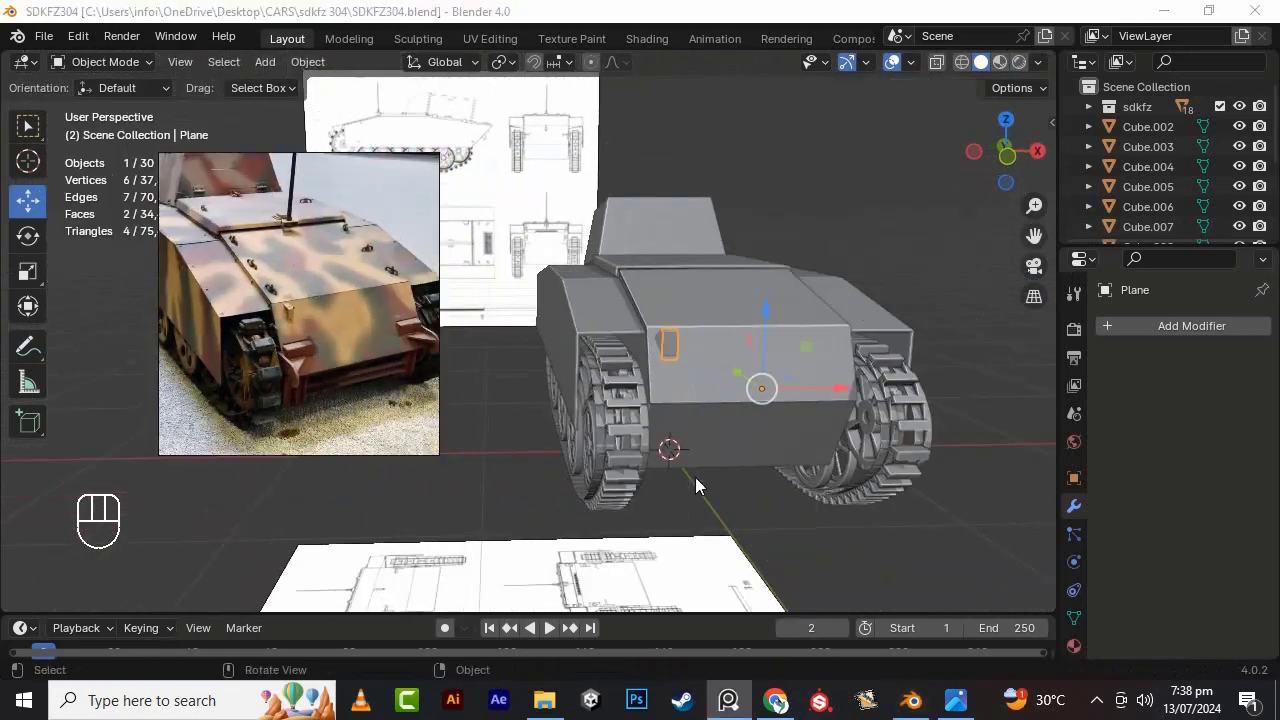
# - Add a 16-vertex cylinder and scale its mesh down in Edit Mode
pyautogui.click(838, 462)
pyautogui.hotkey('shift', 'a')
pyautogui.moveTo(695, 289)
pyautogui.click(872, 386)
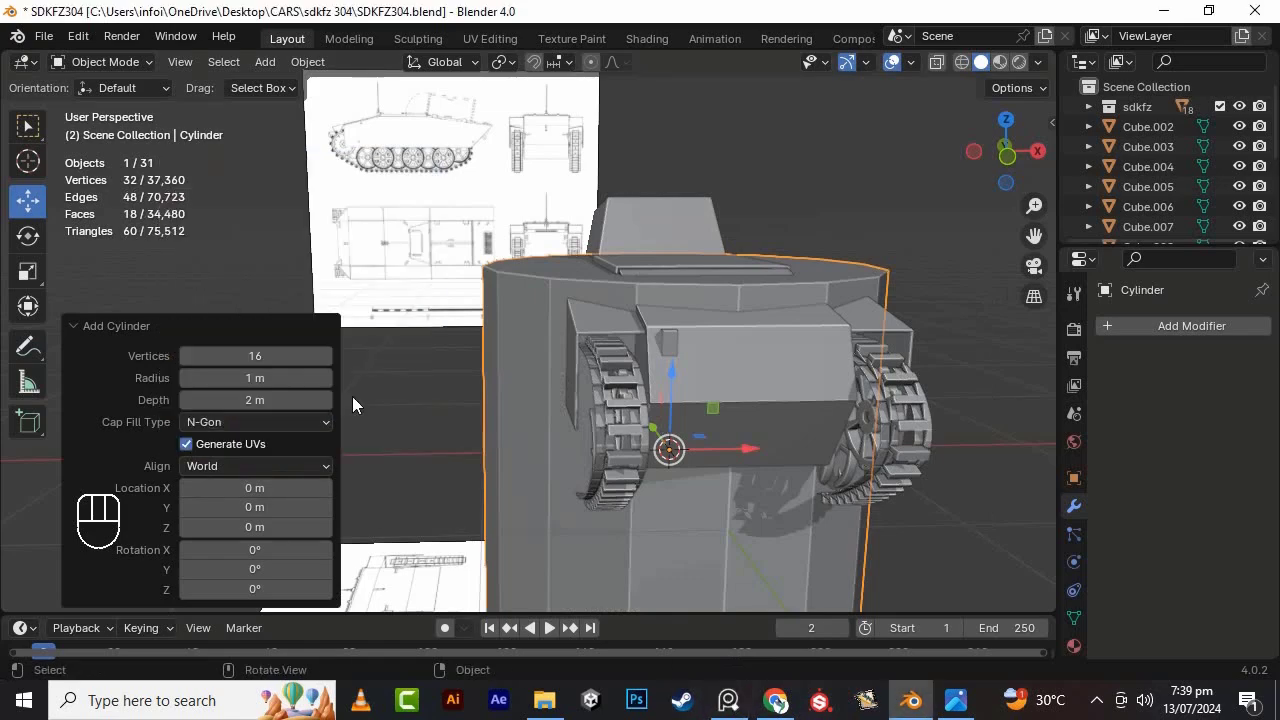
pyautogui.press('Tab')
pyautogui.press('s')
pyautogui.click(771, 494)
# - Move the cylinder along Y in top view and shrink it to a small hole cutter
pyautogui.press('KP_7')
pyautogui.moveTo(632, 429); pyautogui.dragTo(630, 247)
pyautogui.scroll(-3, 598, 342)
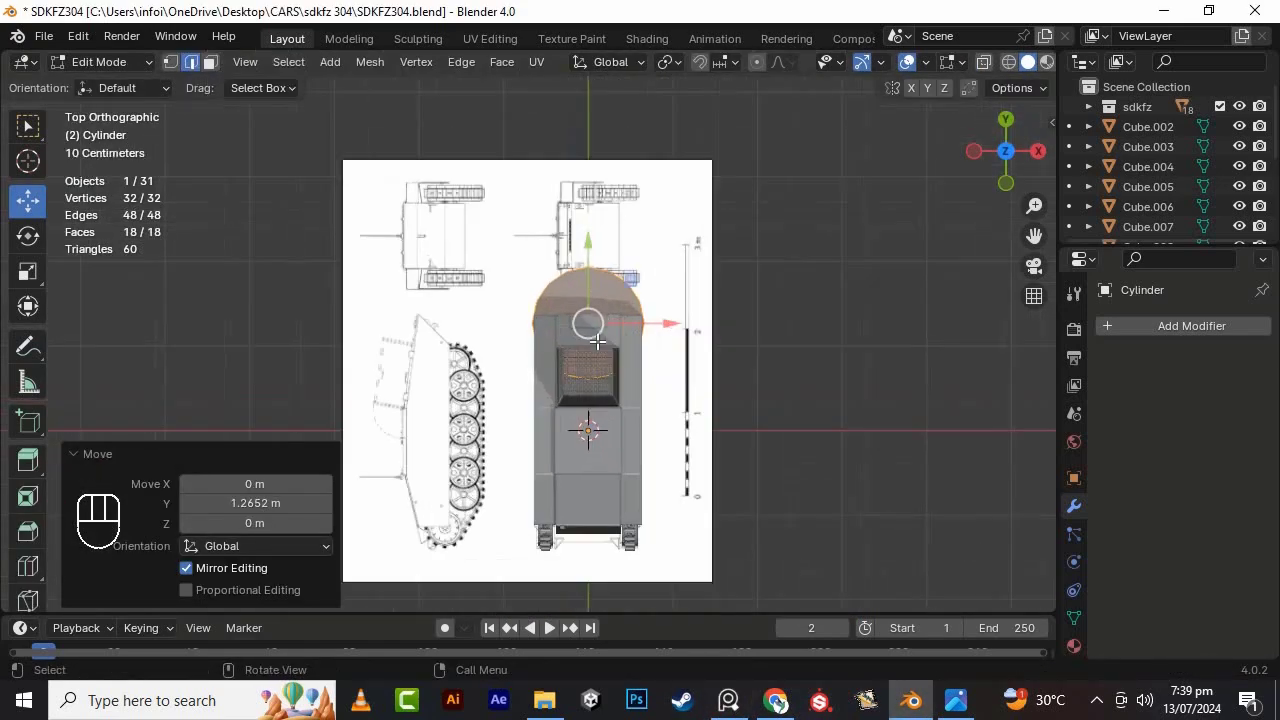
pyautogui.keyDown('shift'); pyautogui.moveTo(612, 529); pyautogui.dragTo(840, 411, button='middle'); pyautogui.keyUp('shift')
pyautogui.scroll(6, 840, 411)
pyautogui.press('s')
pyautogui.click(786, 457)
pyautogui.press('s')
pyautogui.moveTo(858, 445); pyautogui.dragTo(768, 452)
pyautogui.click(719, 451)
# - Place the small cylinder through the bracket's top flange and scale it by 0.4 to the hole size
pyautogui.moveTo(693, 364); pyautogui.dragTo(690, 255)
pyautogui.moveTo(669, 382); pyautogui.dragTo(672, 215)
pyautogui.keyDown('alt'); pyautogui.moveTo(680, 225); pyautogui.dragTo(770, 400); pyautogui.keyUp('alt')
pyautogui.scroll(4, 785, 455)
pyautogui.keyDown('alt'); pyautogui.moveTo(785, 455); pyautogui.dragTo(752, 438); pyautogui.keyUp('alt')
pyautogui.moveTo(712, 497); pyautogui.dragTo(706, 496)
pyautogui.press('s')
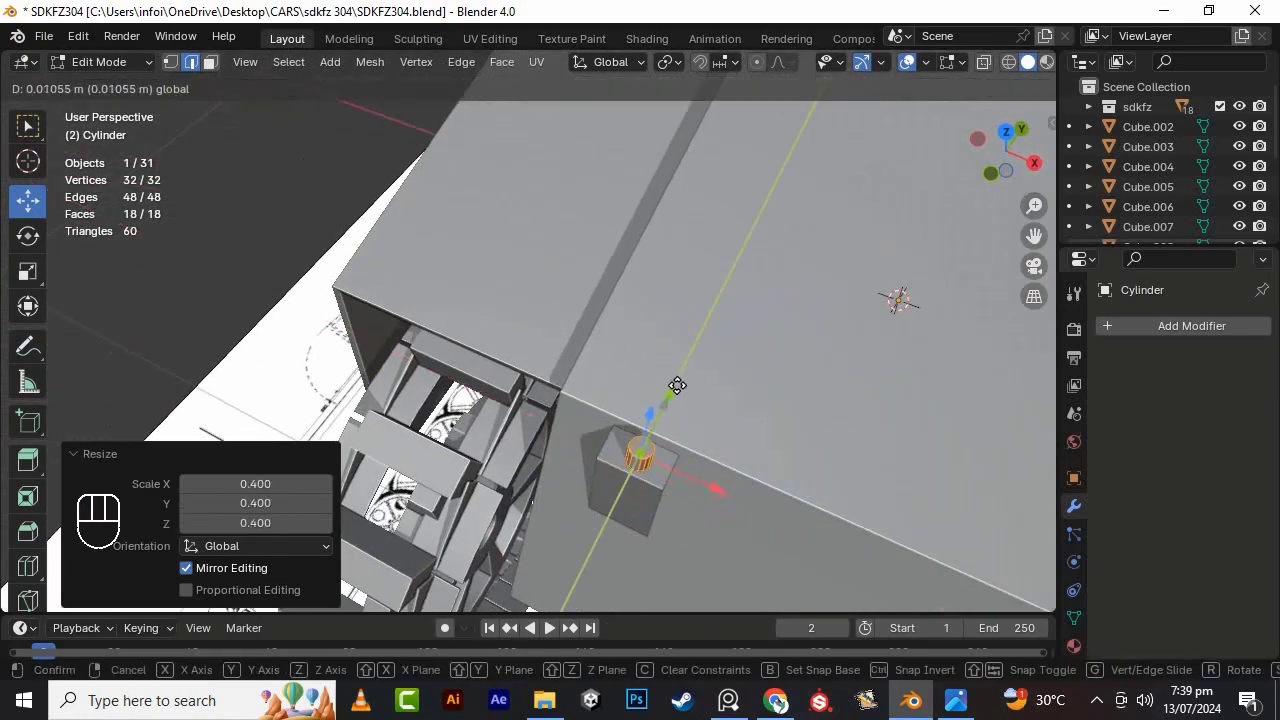
pyautogui.moveTo(677, 385); pyautogui.dragTo(677, 384)
pyautogui.keyDown('alt'); pyautogui.moveTo(670, 378); pyautogui.dragTo(635, 350); pyautogui.keyUp('alt')
pyautogui.scroll(1, 600, 320)
pyautogui.moveTo(485, 190); pyautogui.dragTo(486, 199)
# - Duplicate the cutter cylinder in place and rotate the copy's mesh 90° about X
pyautogui.press('Tab')
pyautogui.hotkey('shift', 'd')
pyautogui.rightClick(545, 334)
pyautogui.press('Tab')
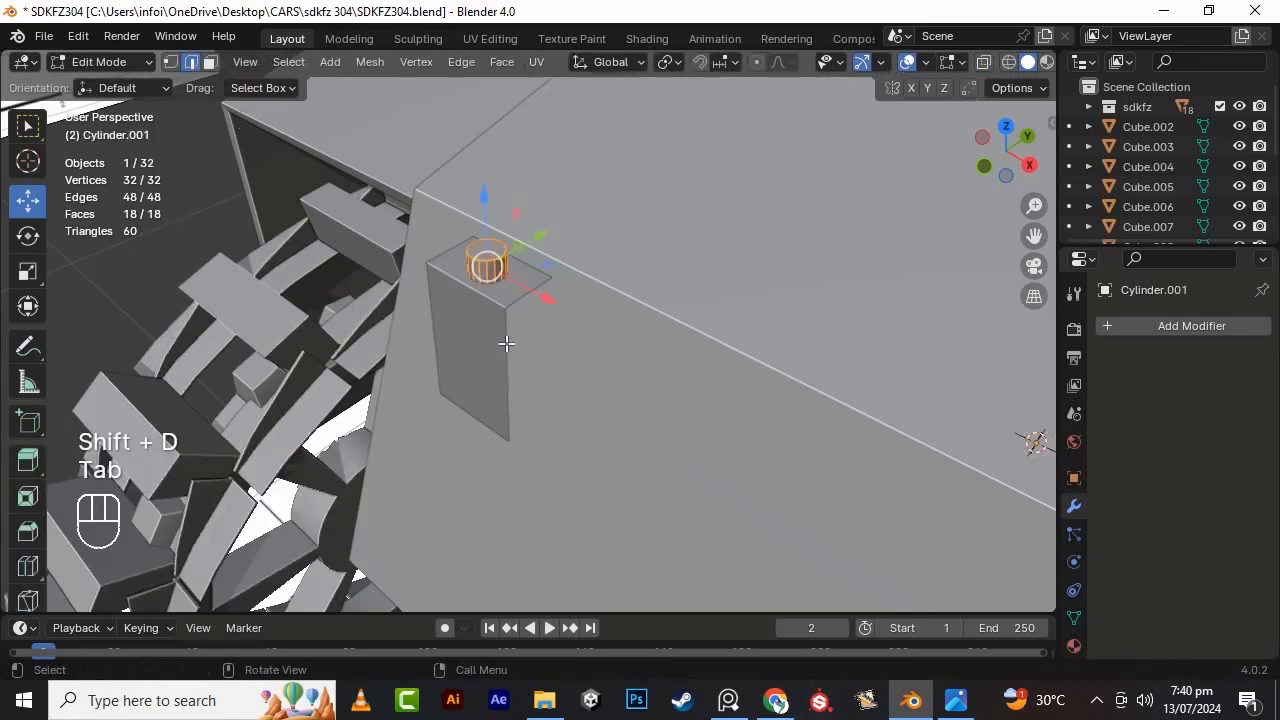
pyautogui.press('r')
pyautogui.press('x')
pyautogui.press('KP_9')
pyautogui.press('KP_0')
pyautogui.press('KP_Enter')
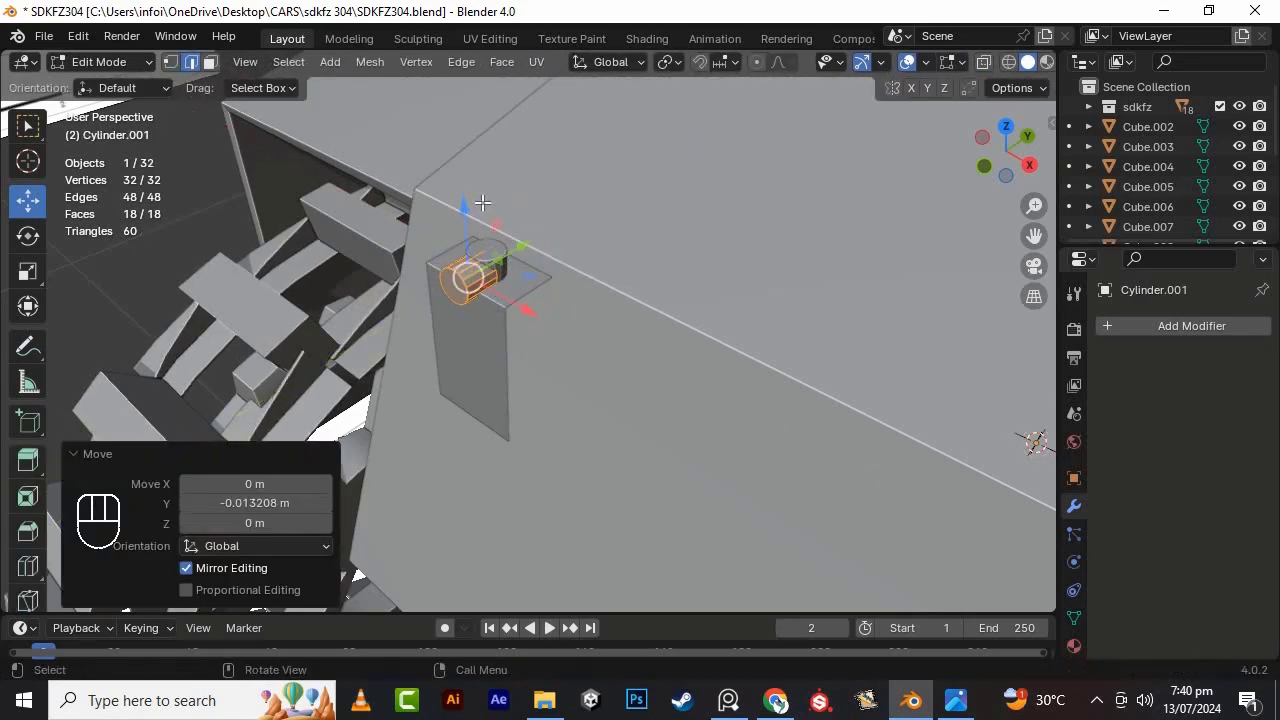
# - Move the rotated cylinder through the lower part of the bracket's front face, consulting the reference photo
pyautogui.moveTo(466, 210); pyautogui.dragTo(411, 306)
pyautogui.moveTo(246, 204); pyautogui.dragTo(231, 206)
pyautogui.click(954, 710)
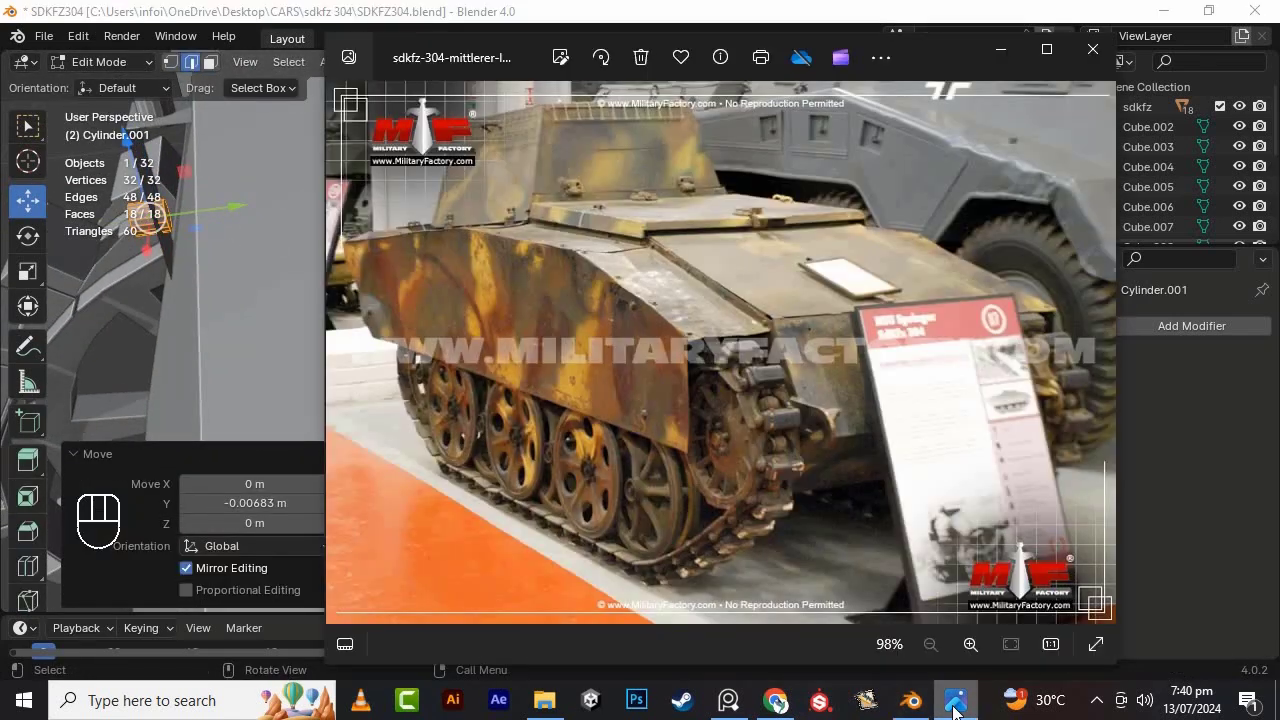
pyautogui.click(954, 710)
pyautogui.click(1096, 701)
pyautogui.keyDown('alt'); pyautogui.moveTo(478, 345); pyautogui.dragTo(552, 412); pyautogui.keyUp('alt')
# - Cut both cylinders from the bracket with Boolean Difference, apply the modifiers and delete the two cutters
pyautogui.press('Tab')
pyautogui.keyDown('shift'); pyautogui.click(488, 384); pyautogui.keyUp('shift')
pyautogui.press('ctrl+KP_Subtract')
pyautogui.doubleClick(1214, 361)
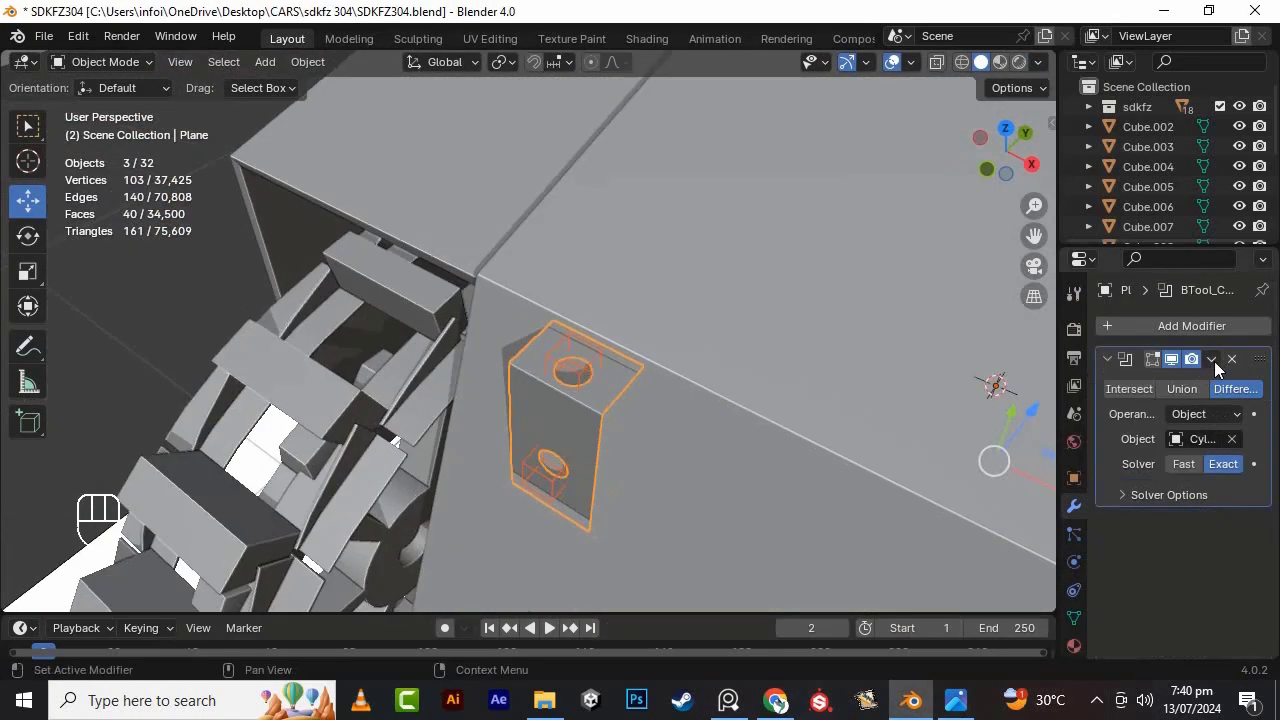
pyautogui.doubleClick(1214, 361)
pyautogui.click(592, 360)
pyautogui.press('Delete')
pyautogui.click(546, 467)
pyautogui.press('Delete')
# - Thicken the bracket with a Solidify modifier of 0.01 m, apply the object's scale and apply the modifier
pyautogui.click(568, 430)
pyautogui.click(1107, 330)
pyautogui.write('s')
pyautogui.press('Return')
pyautogui.rightClick(575, 430)
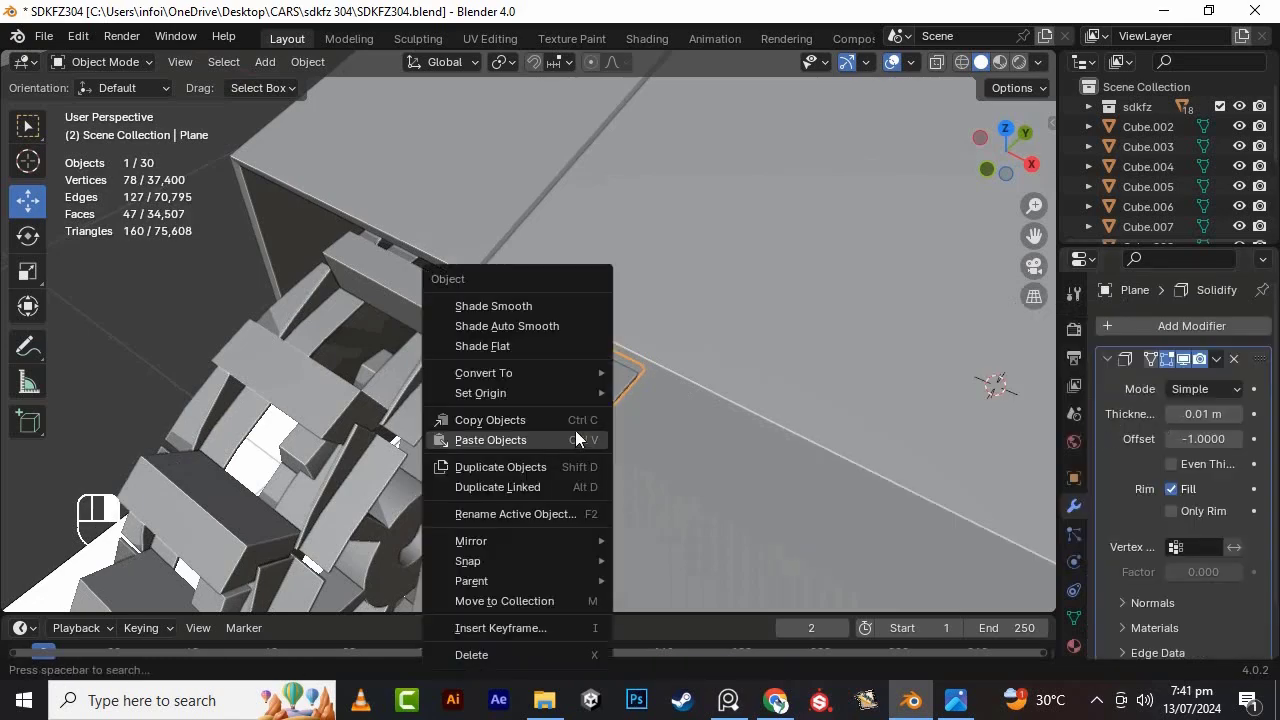
pyautogui.hotkey('ctrl', 'a')
pyautogui.click(673, 425)
pyautogui.scroll(-4, 673, 425)
pyautogui.scroll(3, 578, 339)
pyautogui.keyDown('alt'); pyautogui.moveTo(578, 339); pyautogui.dragTo(380, 262); pyautogui.keyUp('alt')
pyautogui.click(1196, 417)
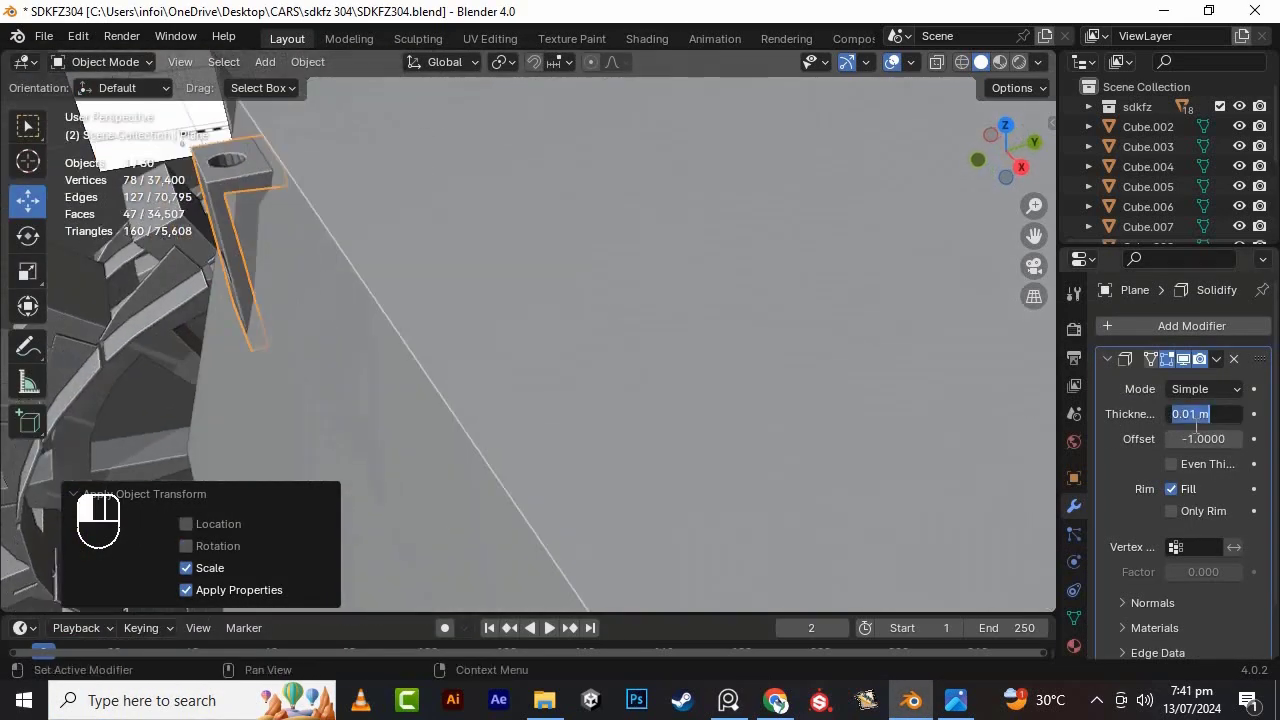
pyautogui.click(1216, 360)
pyautogui.click(1205, 382)
# - Apply the bracket's object transforms in preparation for mirroring
pyautogui.scroll(-5, 602, 370)
pyautogui.keyDown('alt'); pyautogui.moveTo(602, 370); pyautogui.dragTo(818, 492); pyautogui.keyUp('alt')
pyautogui.click(461, 364)
pyautogui.hotkey('ctrl', 'a')
pyautogui.click(387, 384)
pyautogui.click(415, 313)
pyautogui.hotkey('ctrl', 'a')
pyautogui.click(412, 308)
# - Mirror the bracket to the other side of the front plate, apply the Mirror modifier and save the file
pyautogui.click(1125, 325)
pyautogui.write('m')
pyautogui.press('Return')
pyautogui.scroll(3, 623, 361)
pyautogui.click(1216, 360)
pyautogui.click(1162, 383)
pyautogui.click(950, 396)
pyautogui.scroll(-3, 800, 395)
pyautogui.hotkey('ctrl', 's')
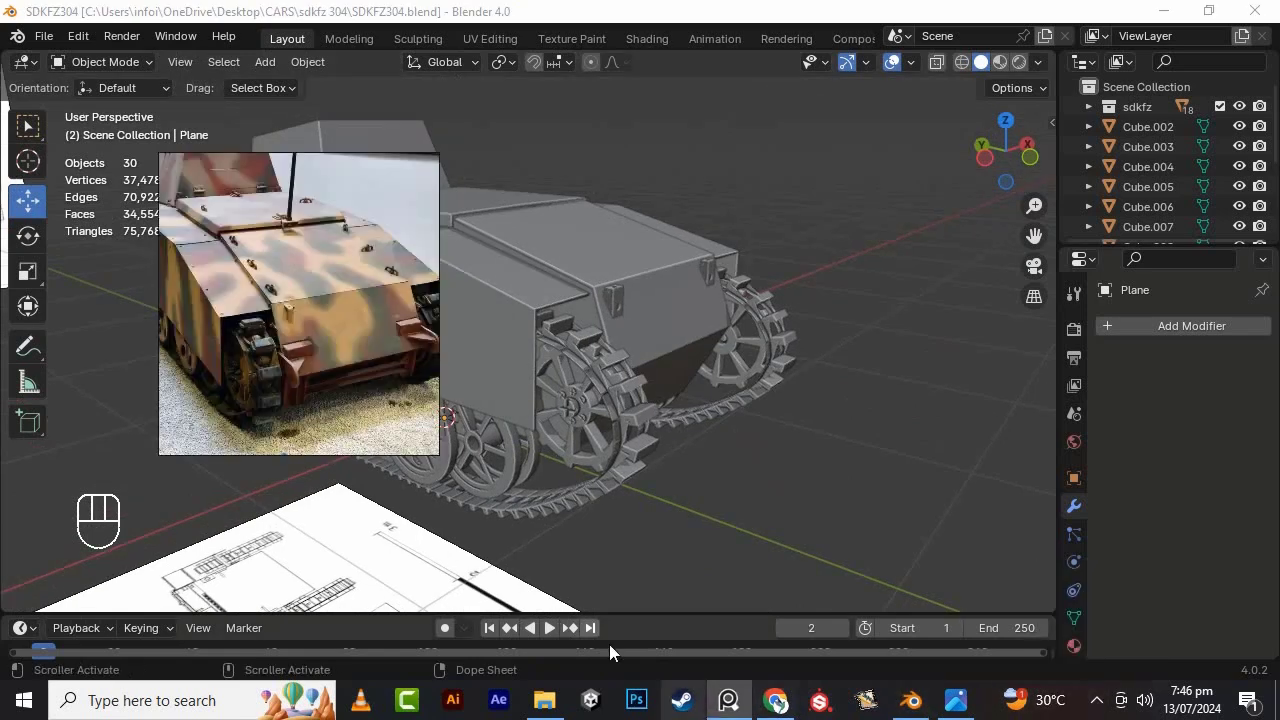
# - Add a cylinder for the hatch shackle and rotate it 90° about Y
pyautogui.scroll(-4, 349, 312)
pyautogui.scroll(-2, 512, 334)
pyautogui.click(789, 466)
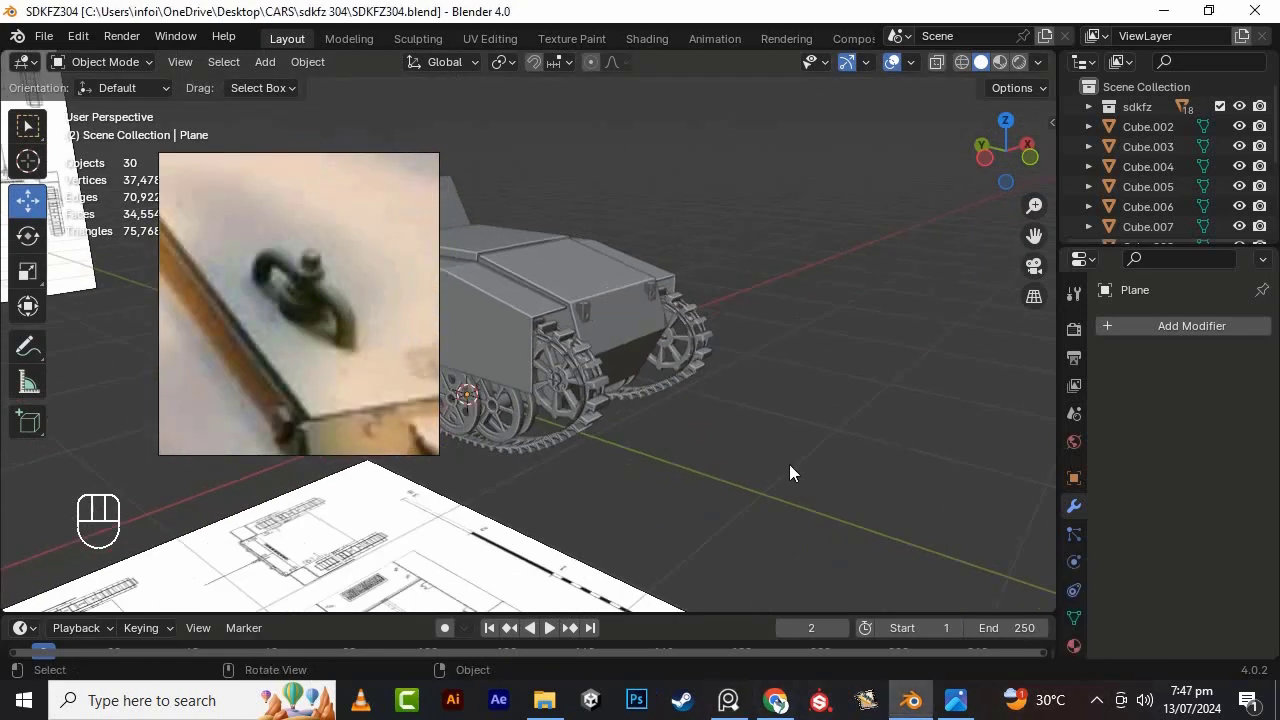
pyautogui.hotkey('shift', 'a')
pyautogui.moveTo(700, 286)
pyautogui.click(840, 385)
pyautogui.press('r')
pyautogui.press('y')
pyautogui.press('KP_9')
pyautogui.press('KP_0')
pyautogui.press('KP_Enter')
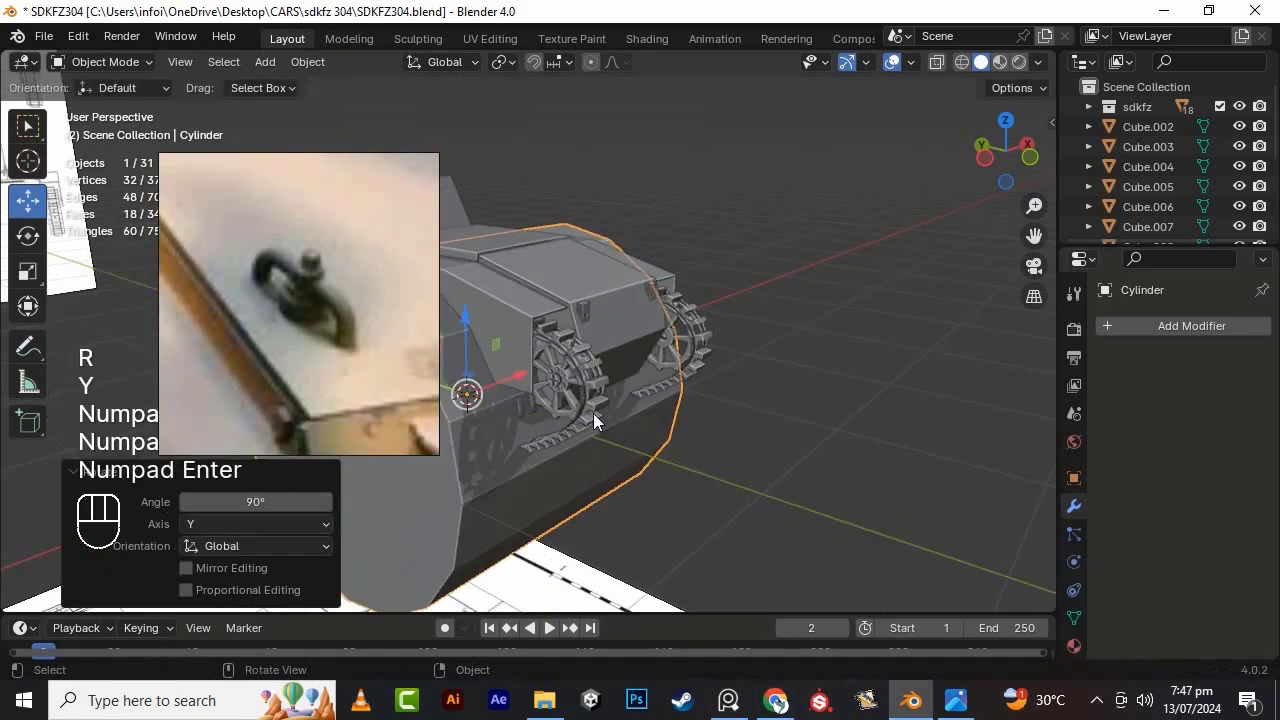
# - Scale the new cylinder's mesh down and stretch it along X by 2.955
pyautogui.scroll(-2, 593, 413)
pyautogui.keyDown('alt'); pyautogui.keyDown('shift'); pyautogui.moveTo(690, 425); pyautogui.dragTo(765, 416); pyautogui.keyUp('shift'); pyautogui.keyUp('alt')
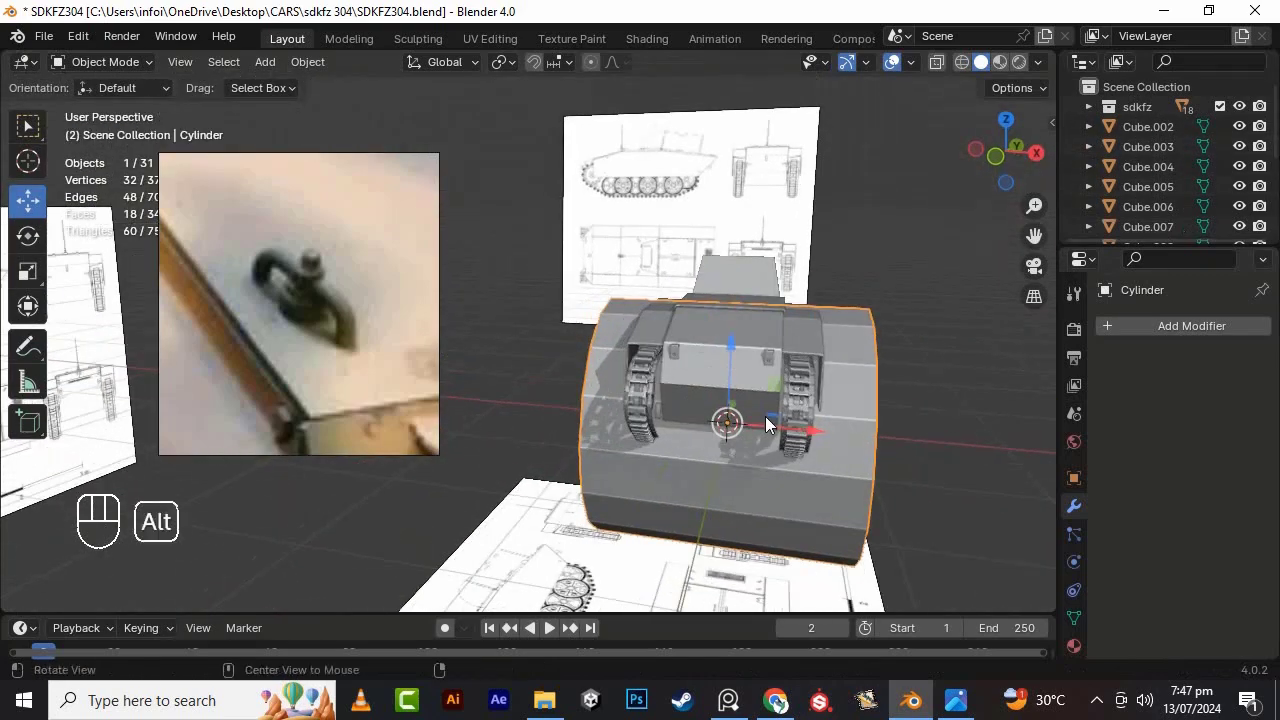
pyautogui.press('Tab')
pyautogui.press('s')
pyautogui.click(823, 480)
pyautogui.scroll(4, 823, 480)
pyautogui.press('s')
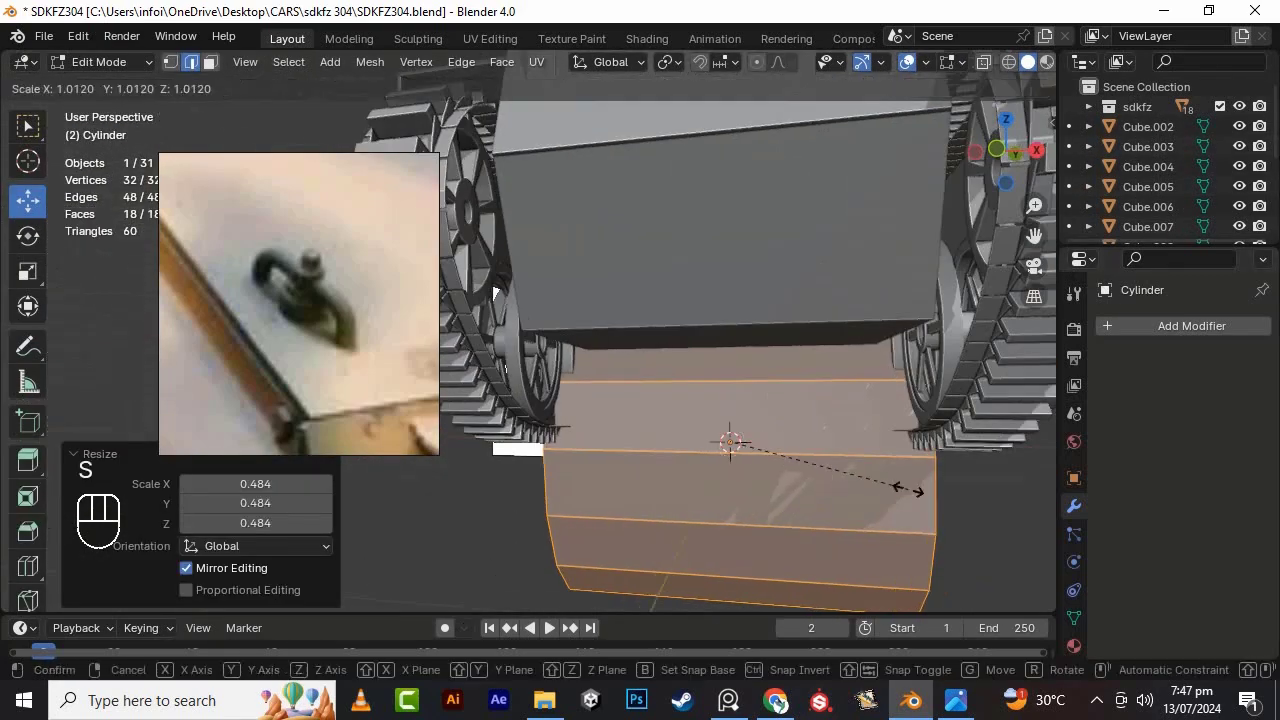
pyautogui.click(759, 443)
pyautogui.scroll(3, 762, 443)
pyautogui.keyDown('alt'); pyautogui.keyDown('shift'); pyautogui.moveTo(950, 500); pyautogui.dragTo(790, 412); pyautogui.keyUp('shift'); pyautogui.keyUp('alt')
pyautogui.scroll(5, 863, 417)
pyautogui.scroll(-4, 900, 435)
pyautogui.press('s')
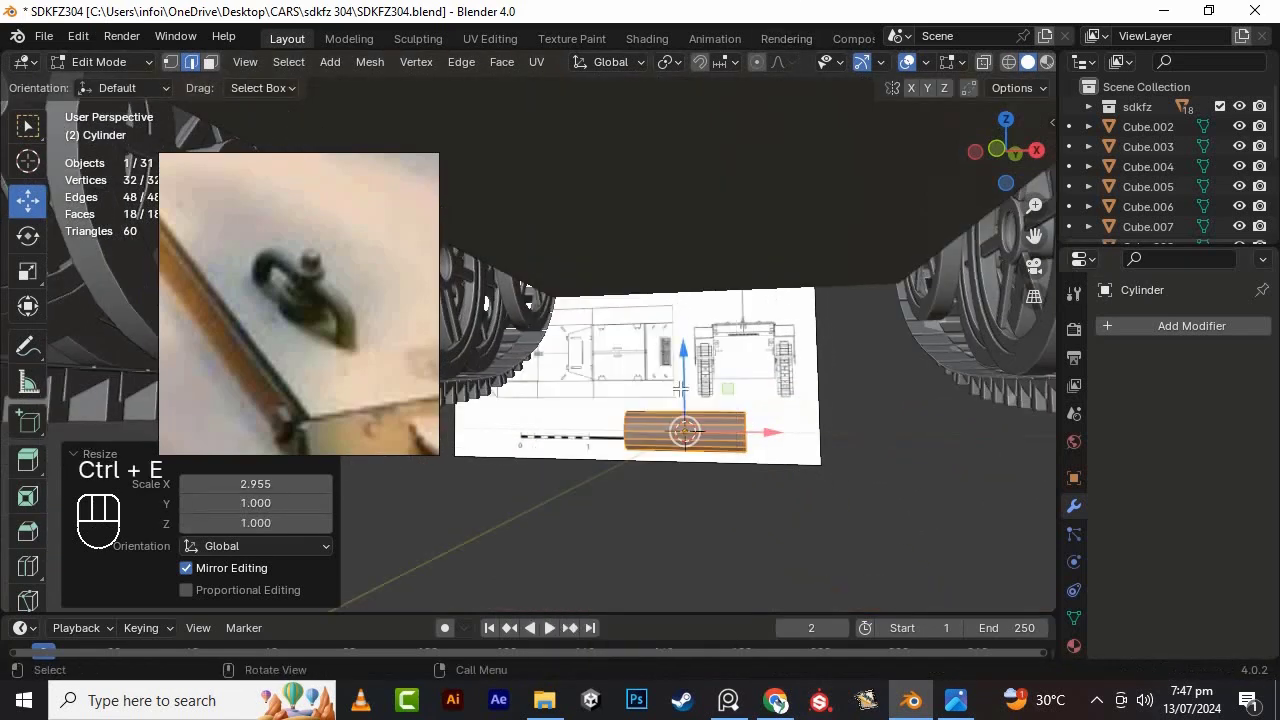
# - Subdivide the cylinder across its middle and delete the vertices of its negative-X half
pyautogui.click(678, 447)
pyautogui.click(984, 62)
pyautogui.moveTo(594, 390); pyautogui.dragTo(656, 538)
pyautogui.press('Delete')
pyautogui.click(589, 428)
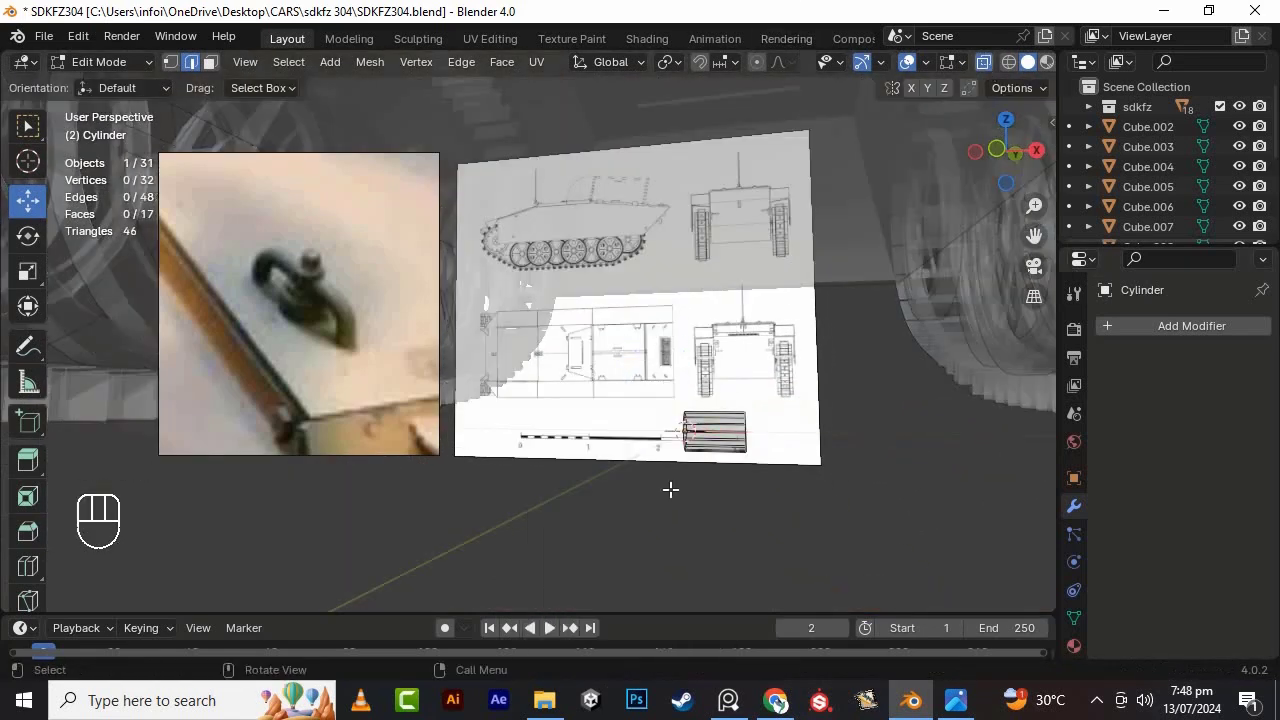
pyautogui.scroll(-3, 673, 487)
pyautogui.click(984, 62)
# - Add an X-axis Mirror modifier to the half cylinder, apply its transforms and enable Clipping
pyautogui.press('Tab')
pyautogui.click(1191, 325)
pyautogui.moveTo(1043, 400)
pyautogui.click(961, 392)
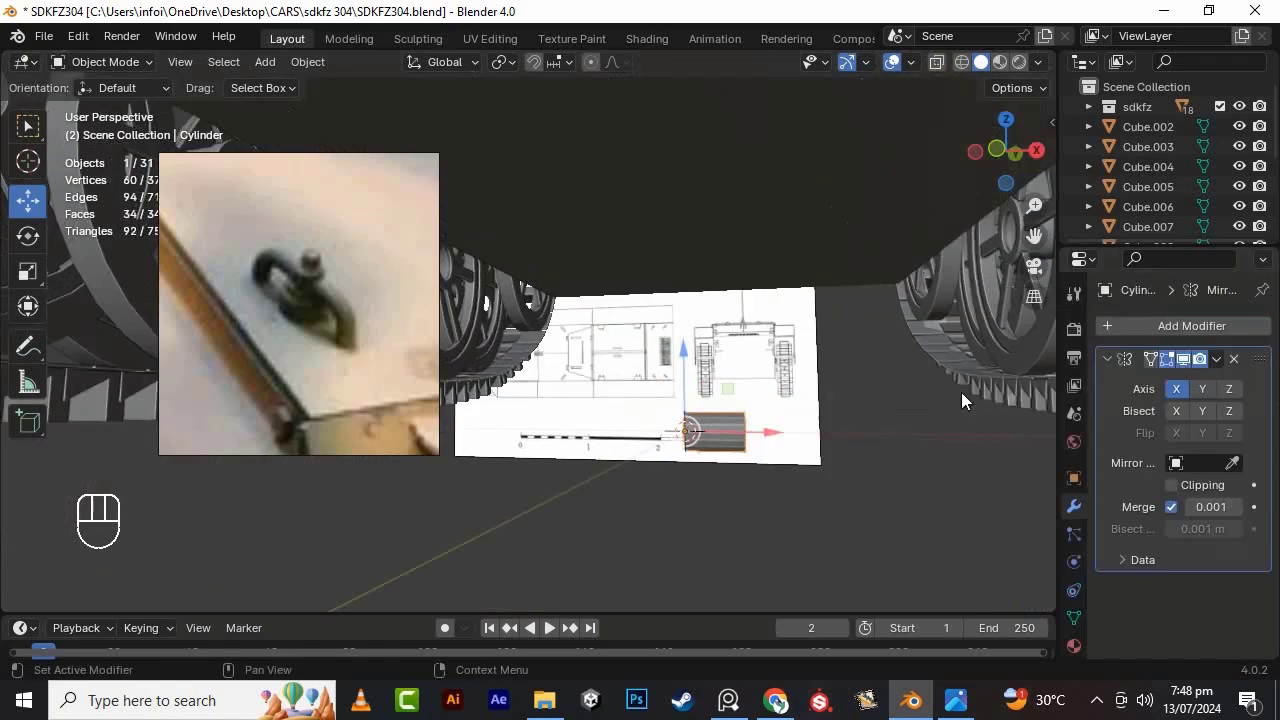
pyautogui.hotkey('ctrl', 'a')
pyautogui.click(831, 443)
pyautogui.moveTo(833, 447)
pyautogui.mouseDown(button='middle')
pyautogui.moveTo(793, 485)
pyautogui.moveTo(884, 435)
pyautogui.moveTo(833, 447)
pyautogui.mouseUp(button='middle')
pyautogui.click(1171, 485)
# - Scale the entire half-cylinder mesh uniformly by 0.518
pyautogui.press('Tab')
pyautogui.moveTo(886, 483); pyautogui.dragTo(846, 521, button='middle')
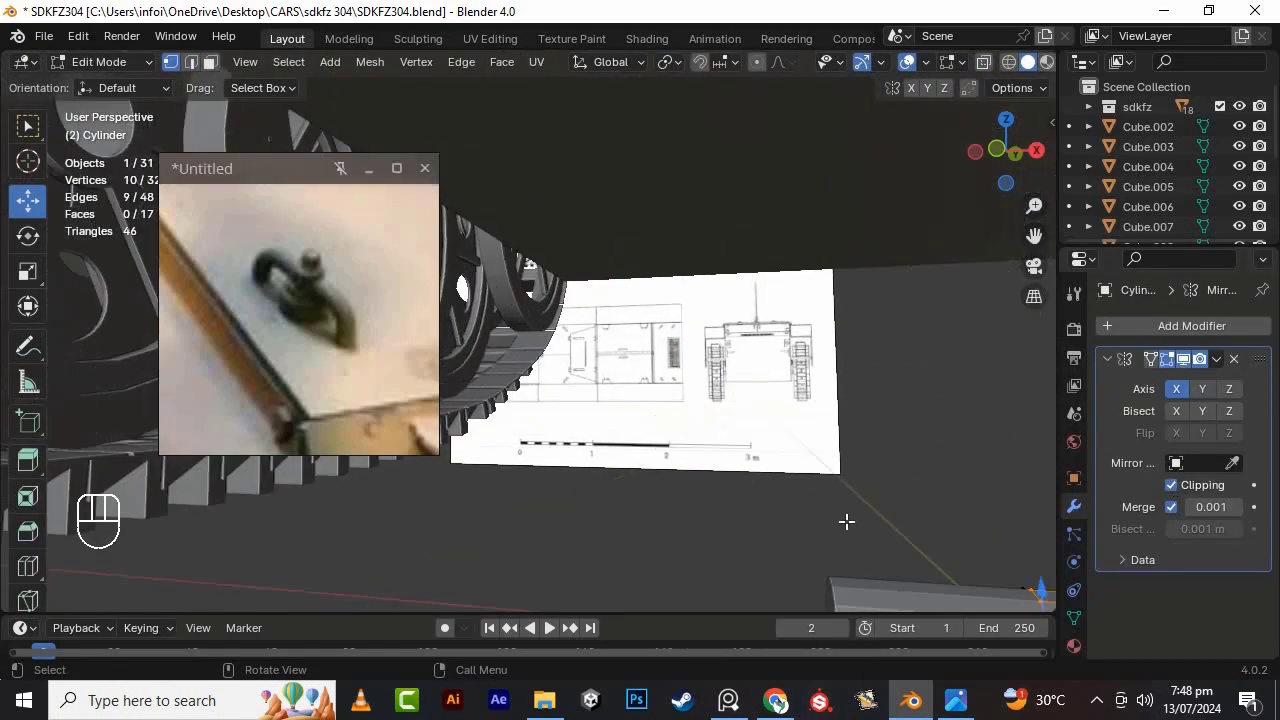
pyautogui.scroll(-5, 846, 521)
pyautogui.moveTo(760, 435); pyautogui.dragTo(768, 436)
pyautogui.press('a')
pyautogui.press('s')
pyautogui.click(803, 514)
pyautogui.scroll(3, 803, 514)
pyautogui.scroll(-4, 754, 400)
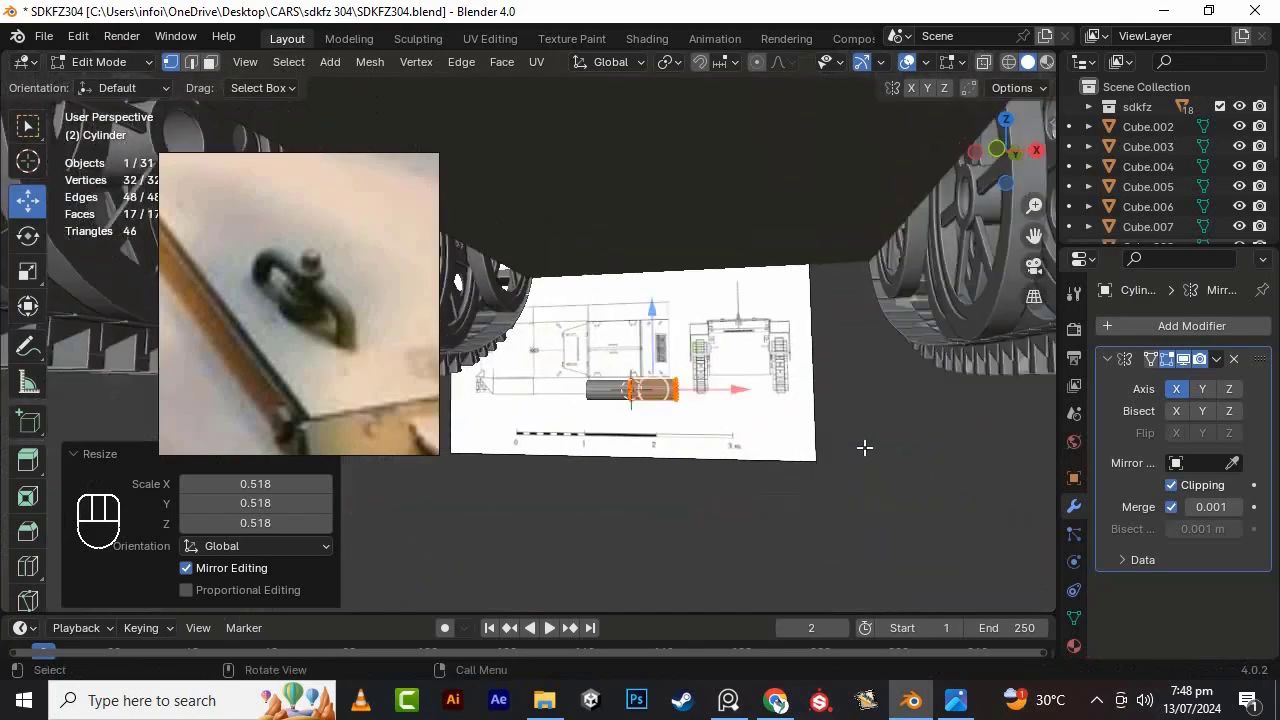
# - Select the half cylinder's outer end ring with X-ray enabled and try a 12-step Spin of it about the Y axis
pyautogui.click(919, 464)
pyautogui.moveTo(656, 348); pyautogui.dragTo(736, 436)
pyautogui.click(984, 62)
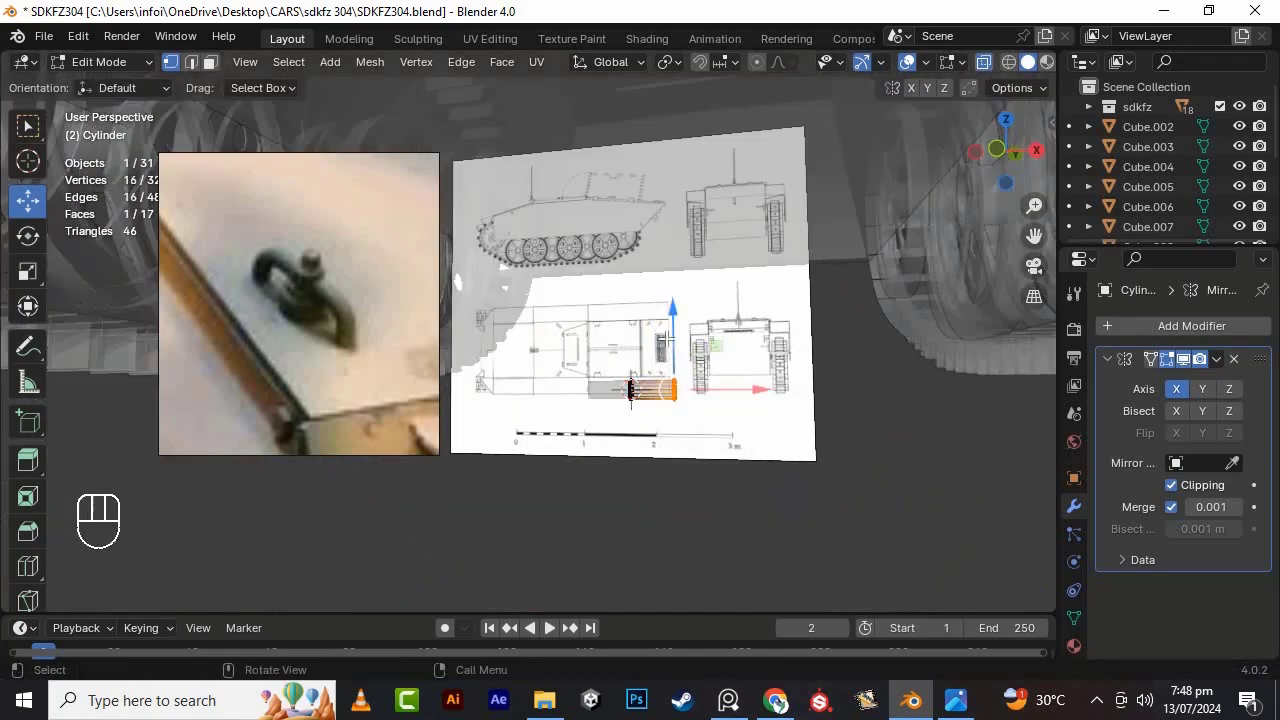
pyautogui.click(27, 551)
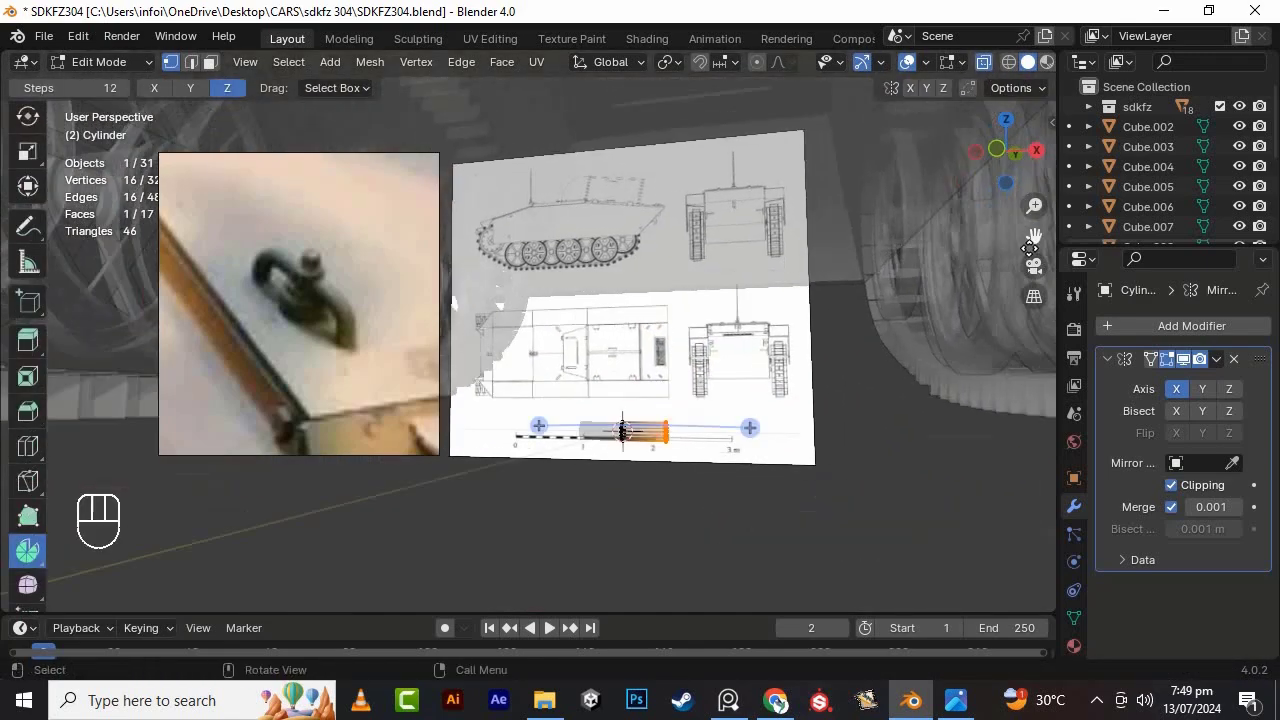
pyautogui.press('n')
pyautogui.moveTo(784, 492); pyautogui.dragTo(579, 622)
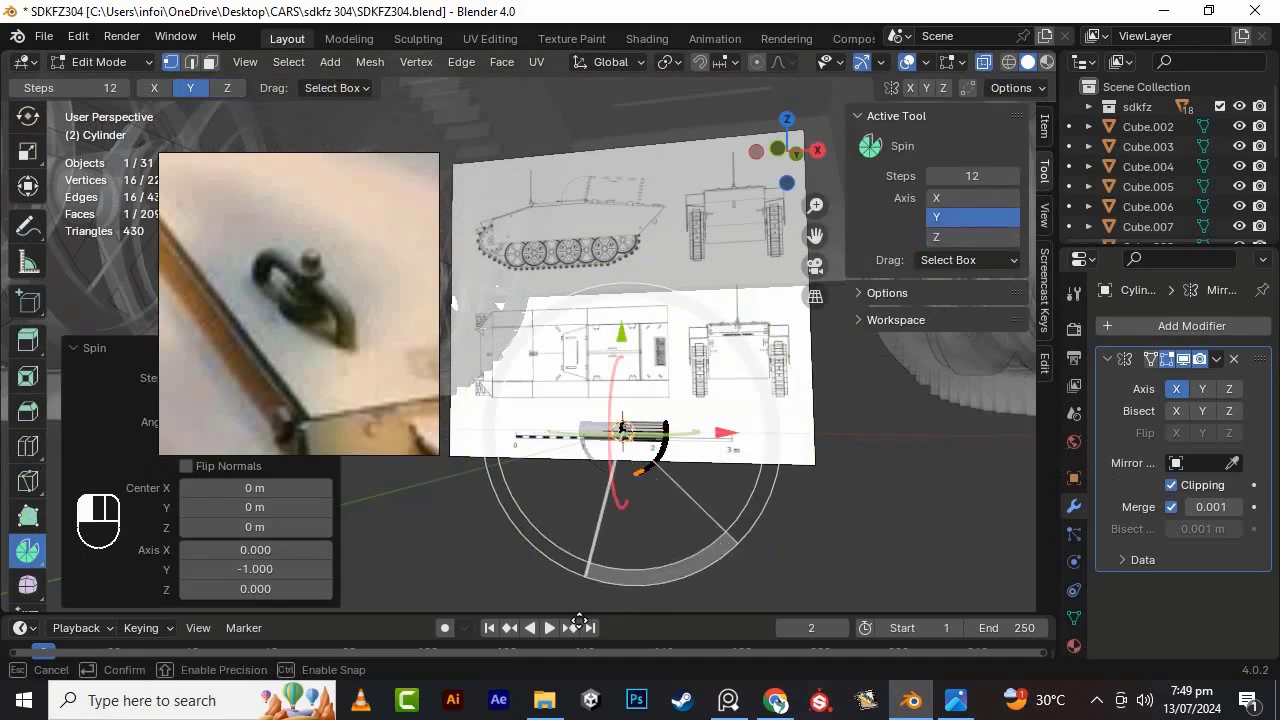
pyautogui.hotkey('ctrl', 'z')
# - Place the 3D cursor below the half cylinder's outer end and spin the ring 85.1° about the Y axis in 3 steps
pyautogui.keyDown('shift'); pyautogui.moveTo(640, 400); pyautogui.dragTo(752, 341, button='middle'); pyautogui.keyUp('shift')
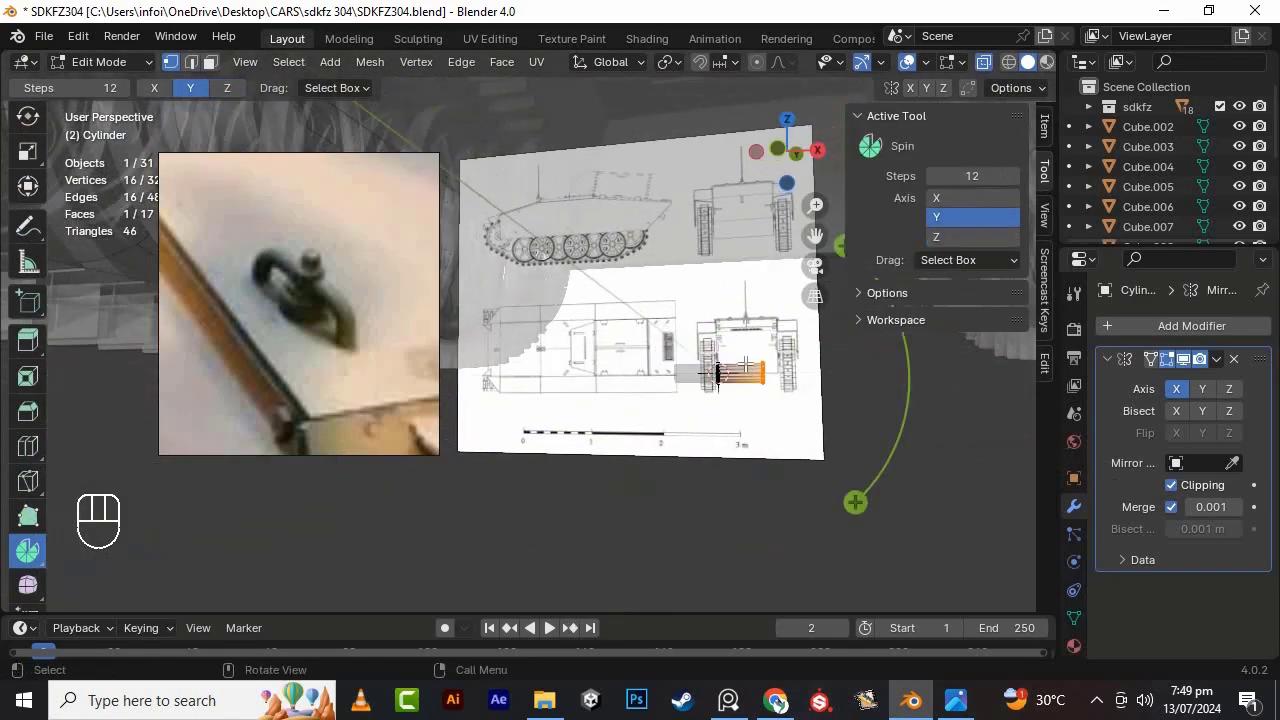
pyautogui.press('KP_1')
pyautogui.keyDown('shift'); pyautogui.moveTo(740, 400); pyautogui.dragTo(683, 400, button='middle'); pyautogui.keyUp('shift')
pyautogui.scroll(5, 768, 449)
pyautogui.keyDown('shift'); pyautogui.moveTo(768, 449); pyautogui.dragTo(791, 515, button='right'); pyautogui.keyUp('shift')
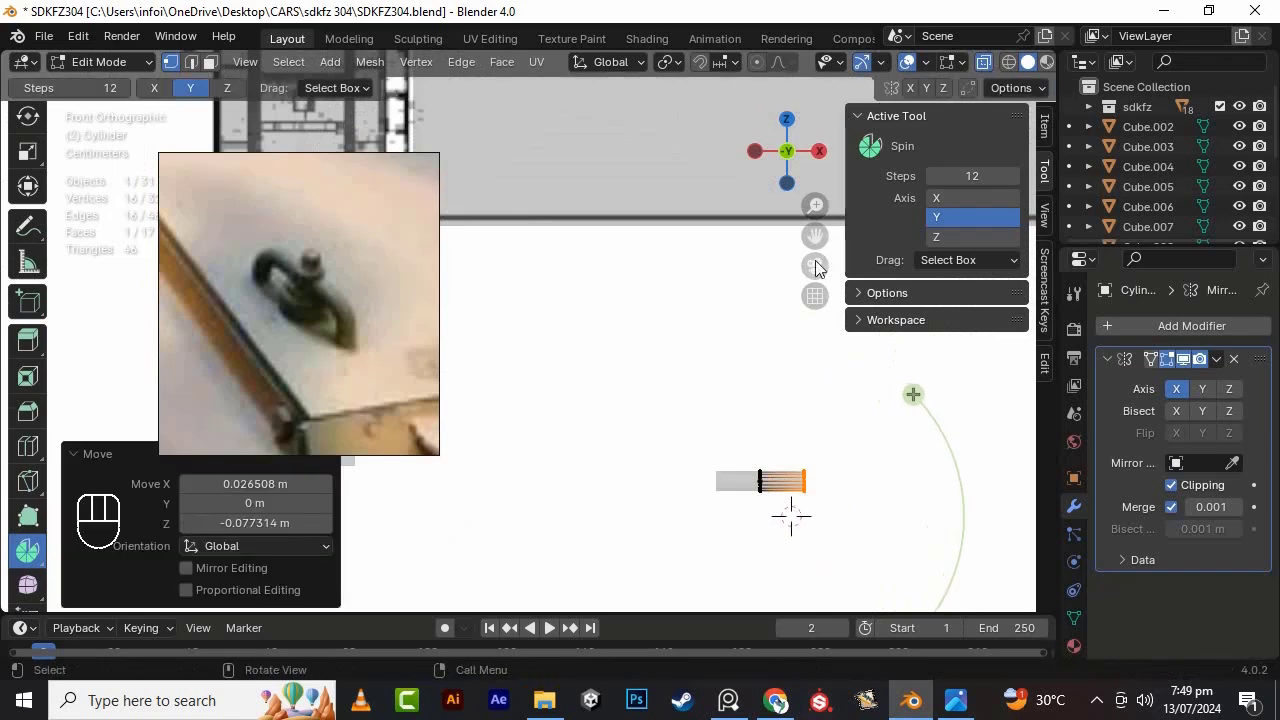
pyautogui.keyDown('shift'); pyautogui.moveTo(791, 515); pyautogui.dragTo(702, 435, button='middle'); pyautogui.keyUp('shift')
pyautogui.moveTo(823, 557); pyautogui.dragTo(789, 576)
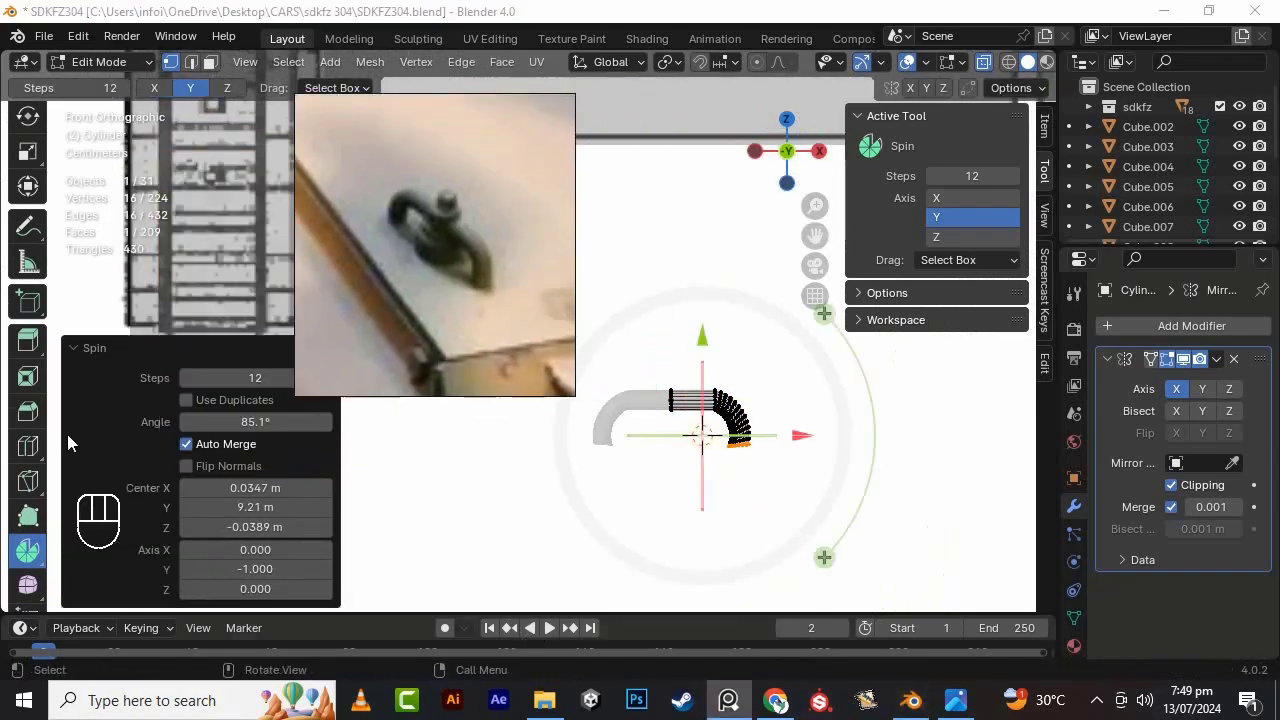
pyautogui.keyDown('ctrl'); pyautogui.scroll(-9, 181, 378); pyautogui.keyUp('ctrl')
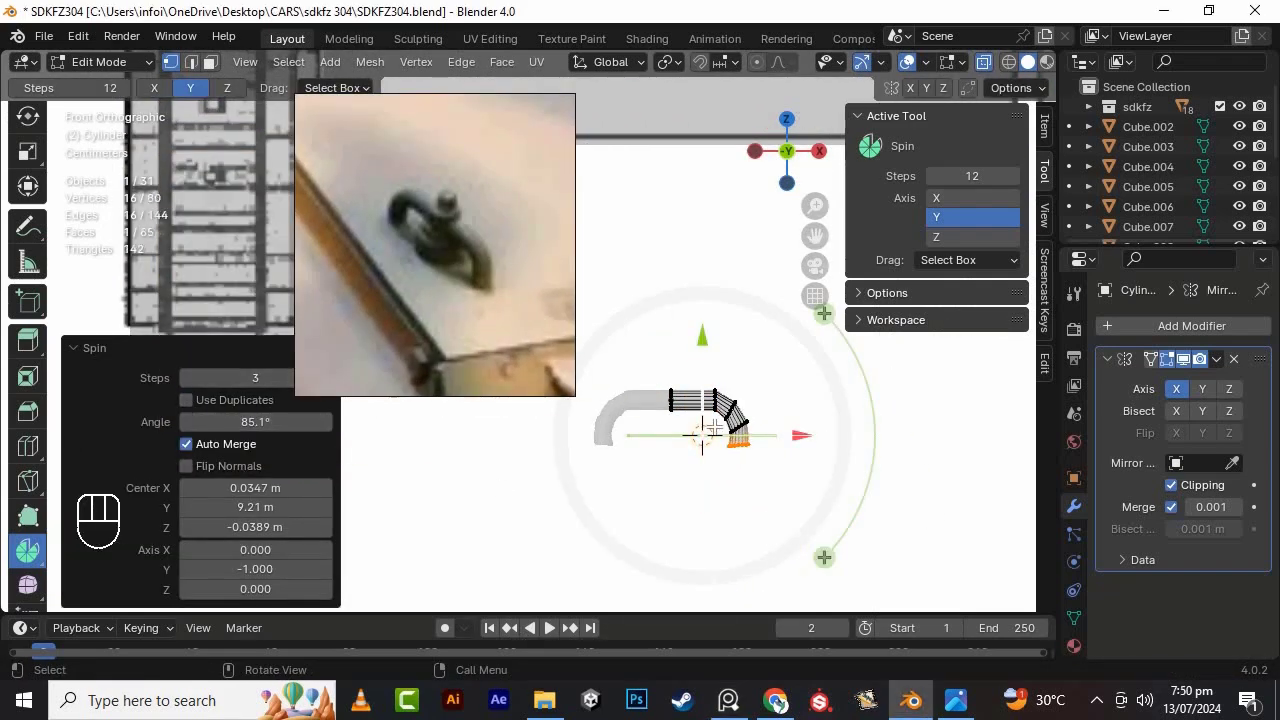
# - Try to scale the bent tube's end ring to 0 on all axes
pyautogui.click(28, 202)
pyautogui.scroll(1, 918, 470)
pyautogui.moveTo(920, 471); pyautogui.dragTo(857, 472, button='middle')
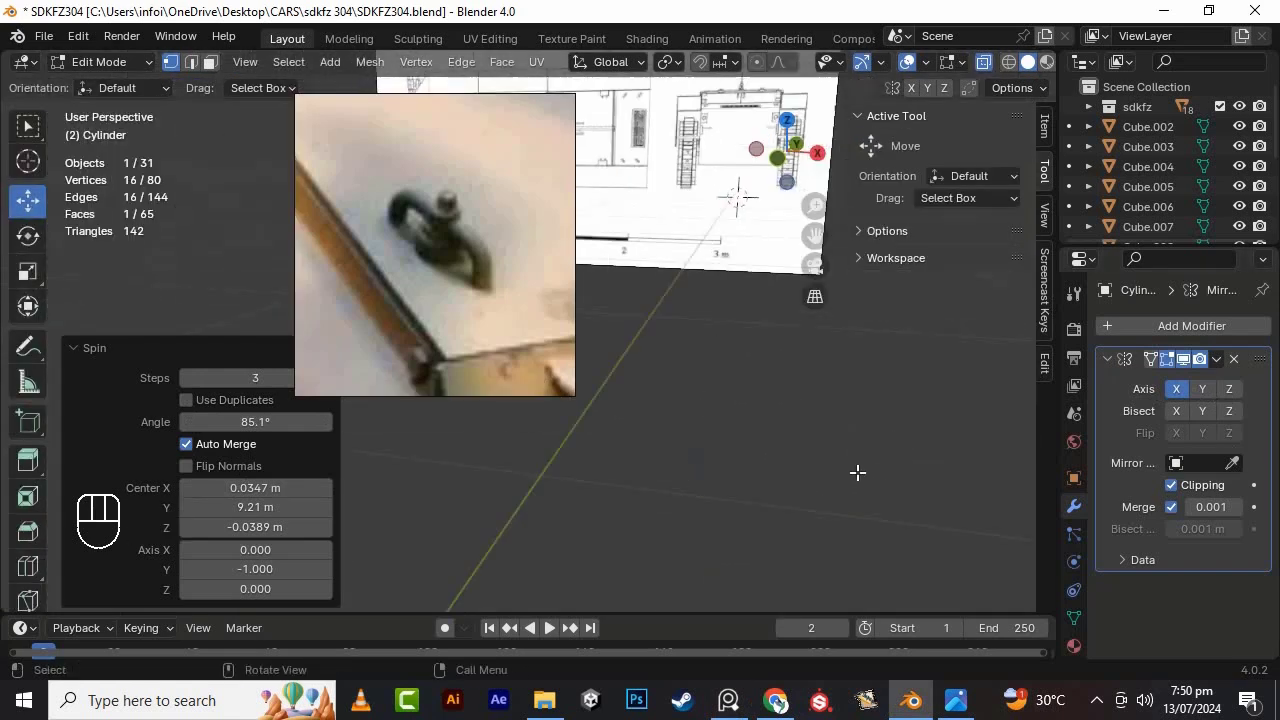
pyautogui.press('KP_1')
pyautogui.scroll(1, 838, 492)
pyautogui.press('s')
pyautogui.press('KP_Enter')
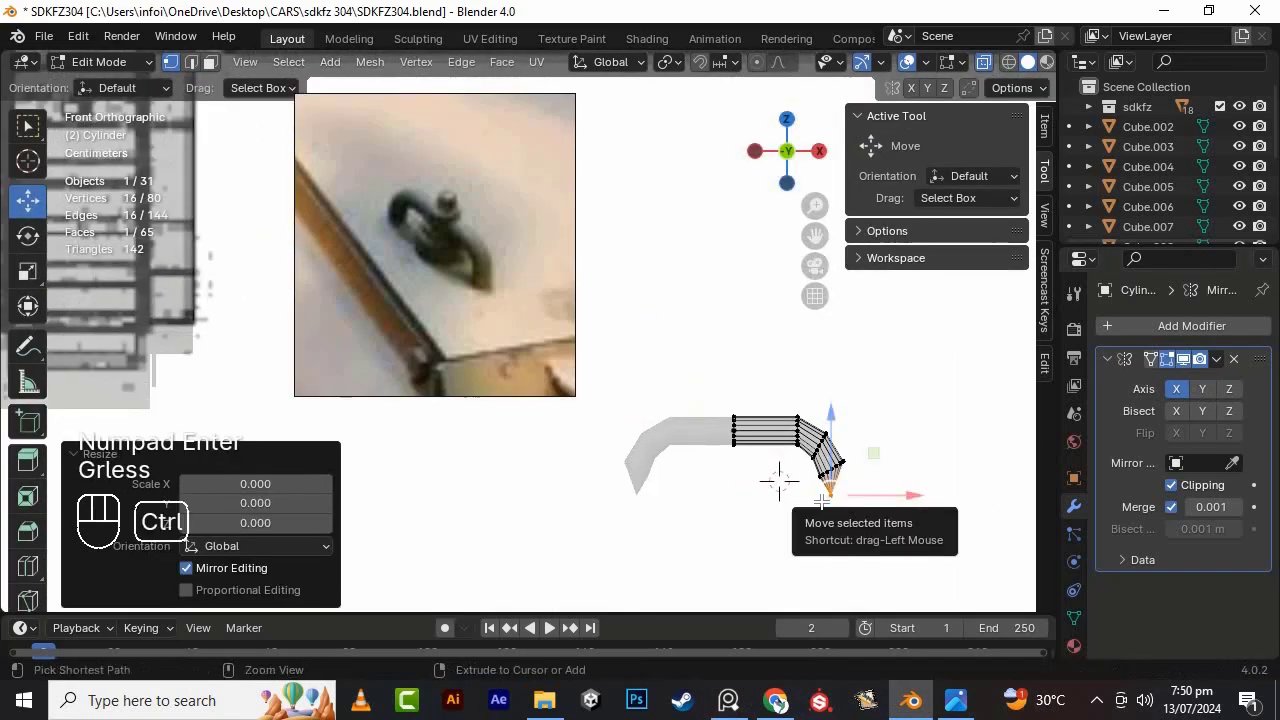
pyautogui.hotkey('ctrl', 'z')
# - Flatten the bent tube's end ring level along Z and move the whole handle in the negative X direction
pyautogui.press('s')
pyautogui.press('KP_Enter')
pyautogui.press('Tab')
pyautogui.click(937, 62)
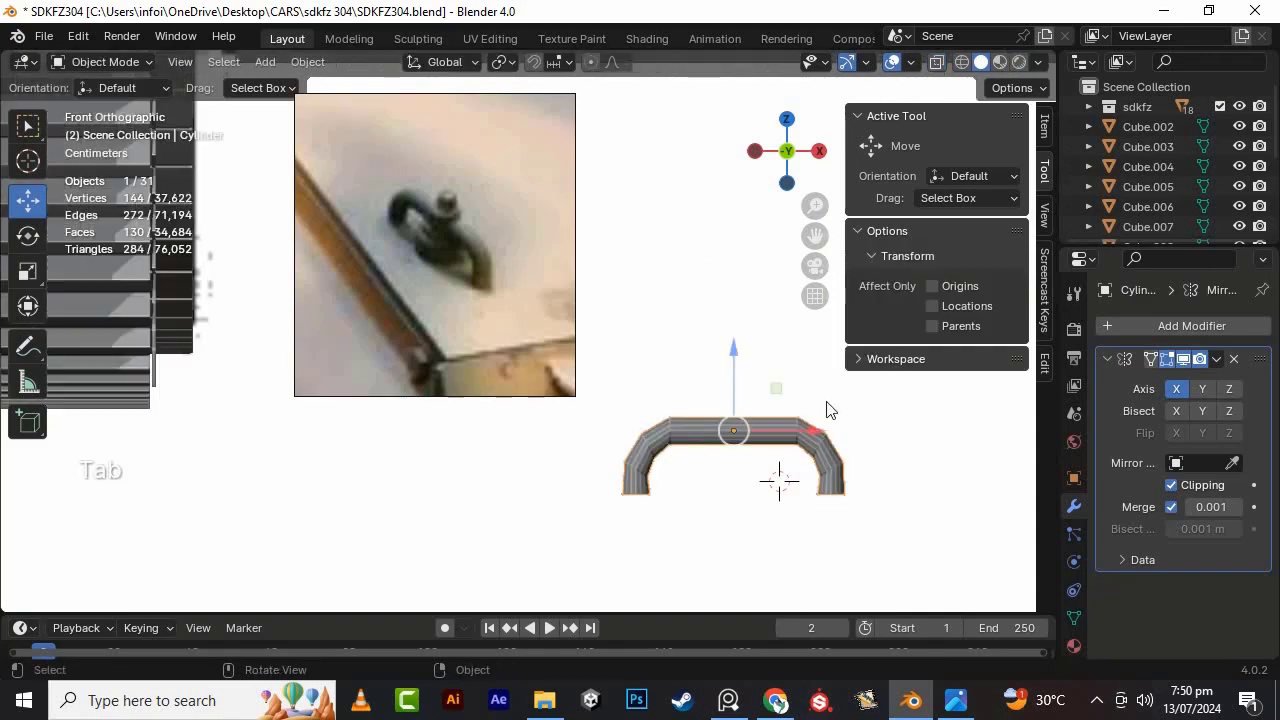
pyautogui.moveTo(825, 430); pyautogui.dragTo(718, 430)
pyautogui.scroll(-2, 800, 415)
# - Apply the handle's Mirror modifier and shade it auto smooth at 30°
pyautogui.press('super')
pyautogui.click(1234, 360)
pyautogui.hotkey('ctrl', 'z')
pyautogui.rightClick(620, 463)
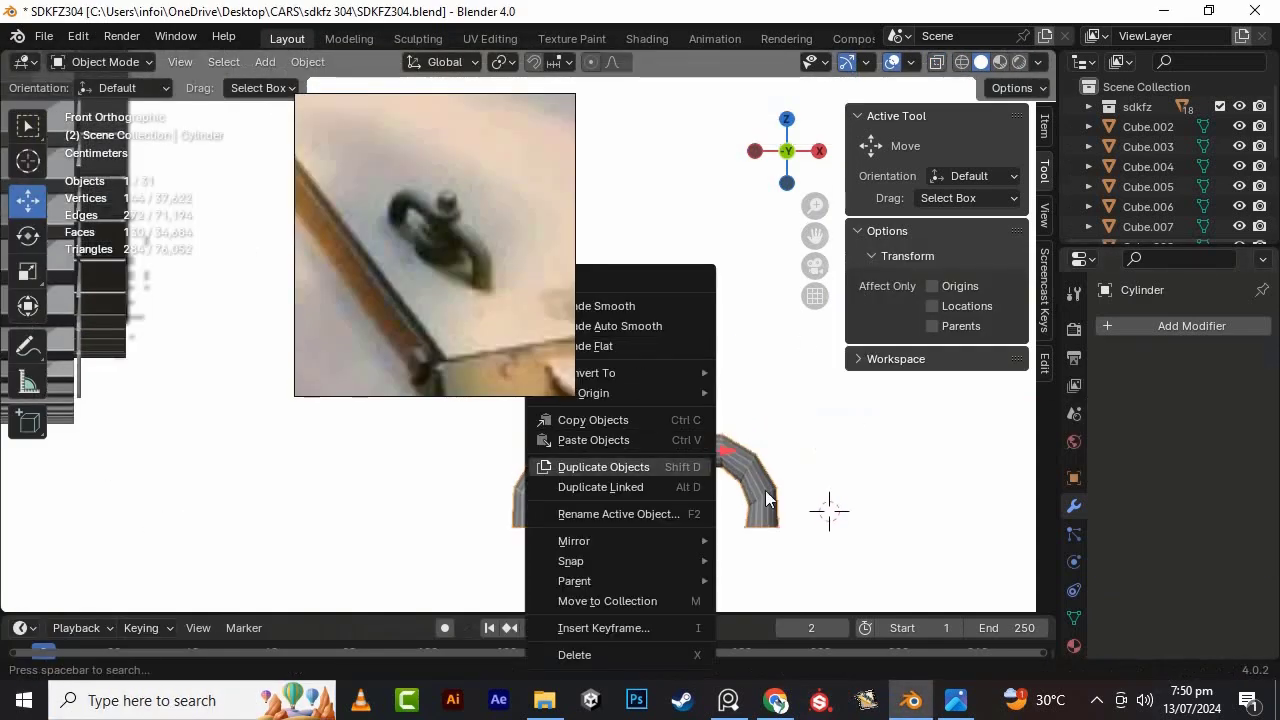
pyautogui.click(615, 323)
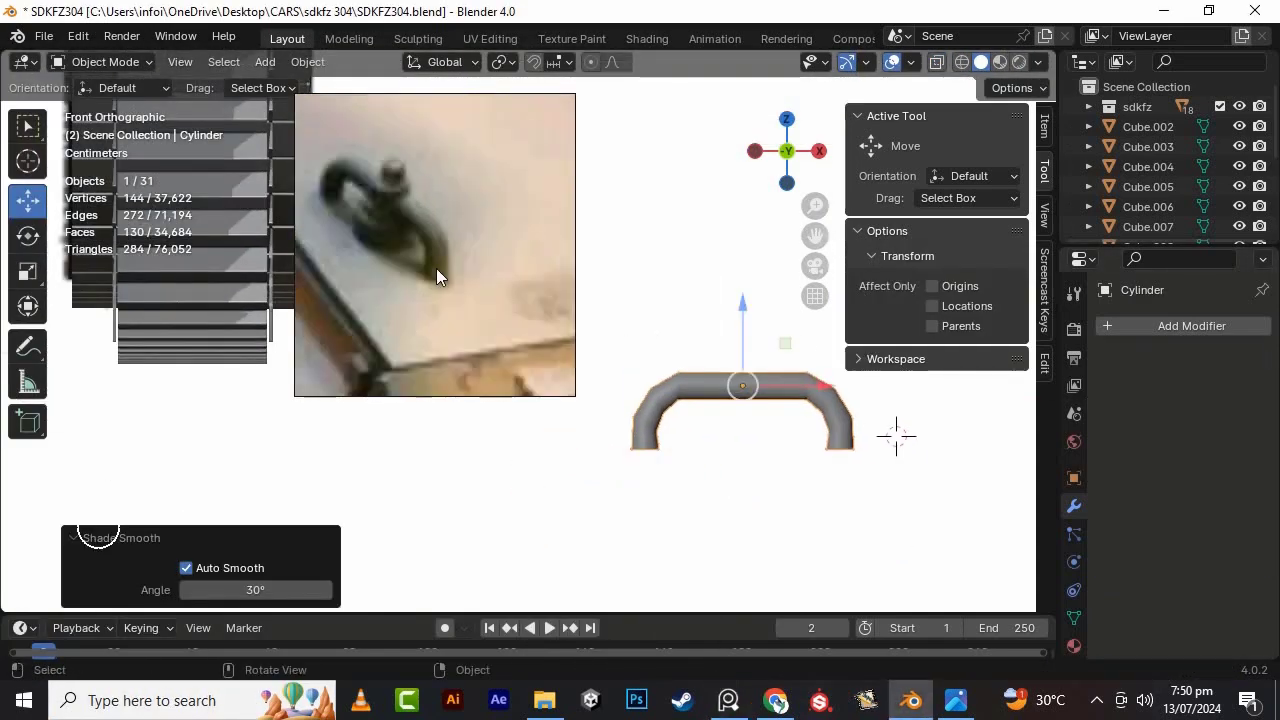
# - Add a new cylinder at the 3D cursor and scale its mesh by 0.1
pyautogui.hotkey('shift', 'a')
pyautogui.click(863, 386)
pyautogui.press('Tab')
pyautogui.write('s')
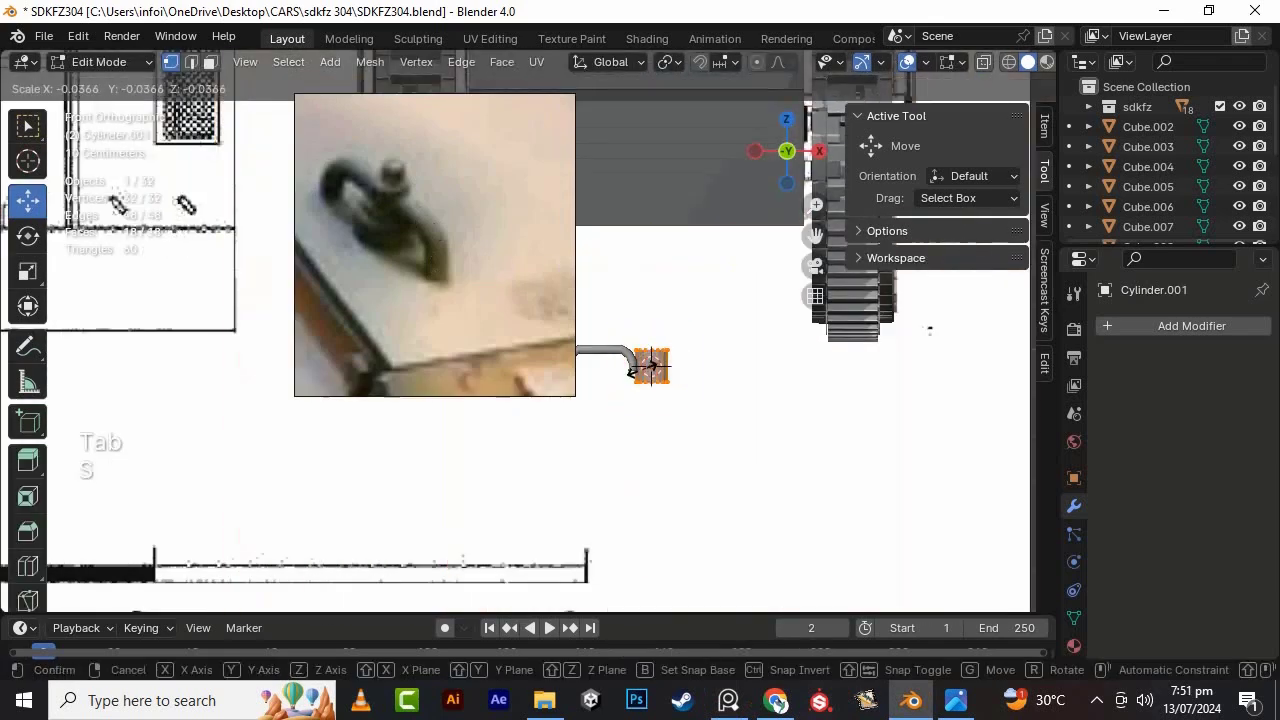
pyautogui.write('.1')
pyautogui.click(645, 385)
# - Move Cube.002 through Cube.007 into the sdkfz collection and hide that collection
pyautogui.press('KP_7')
pyautogui.moveTo(815, 235); pyautogui.dragTo(1025, 226)
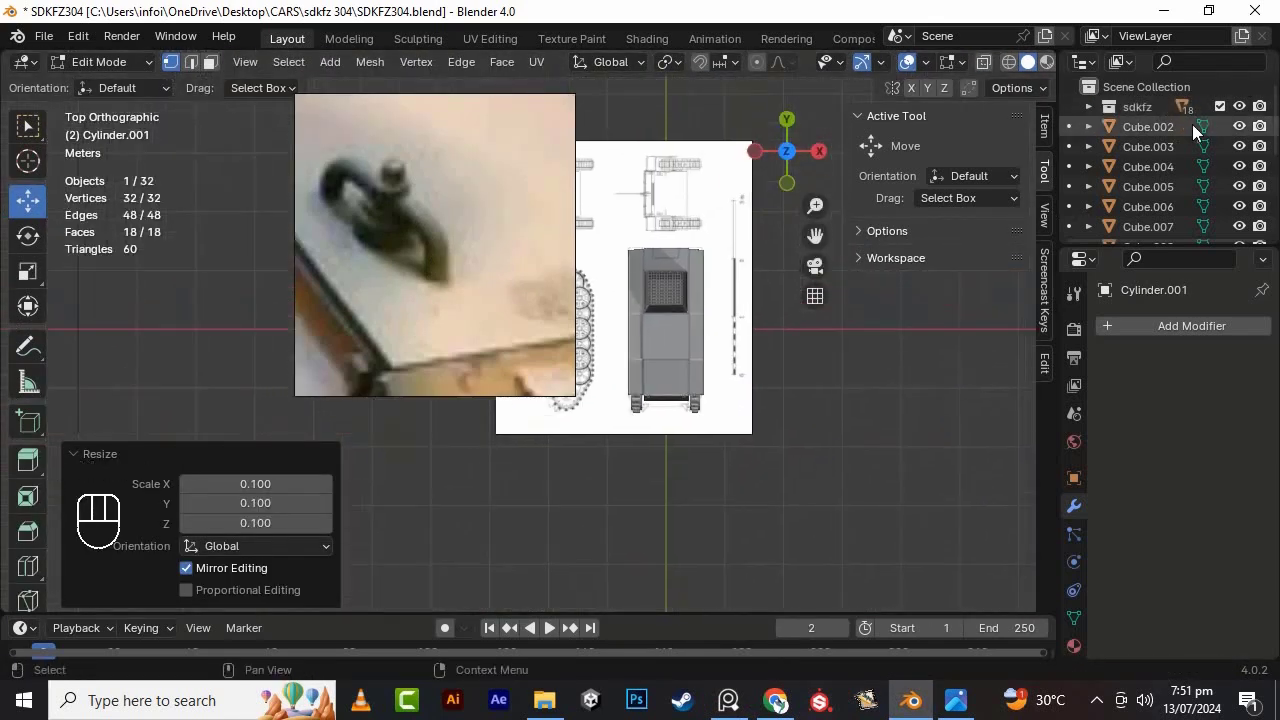
pyautogui.press('Tab')
pyautogui.click(664, 335)
pyautogui.scroll(-6, 1162, 184)
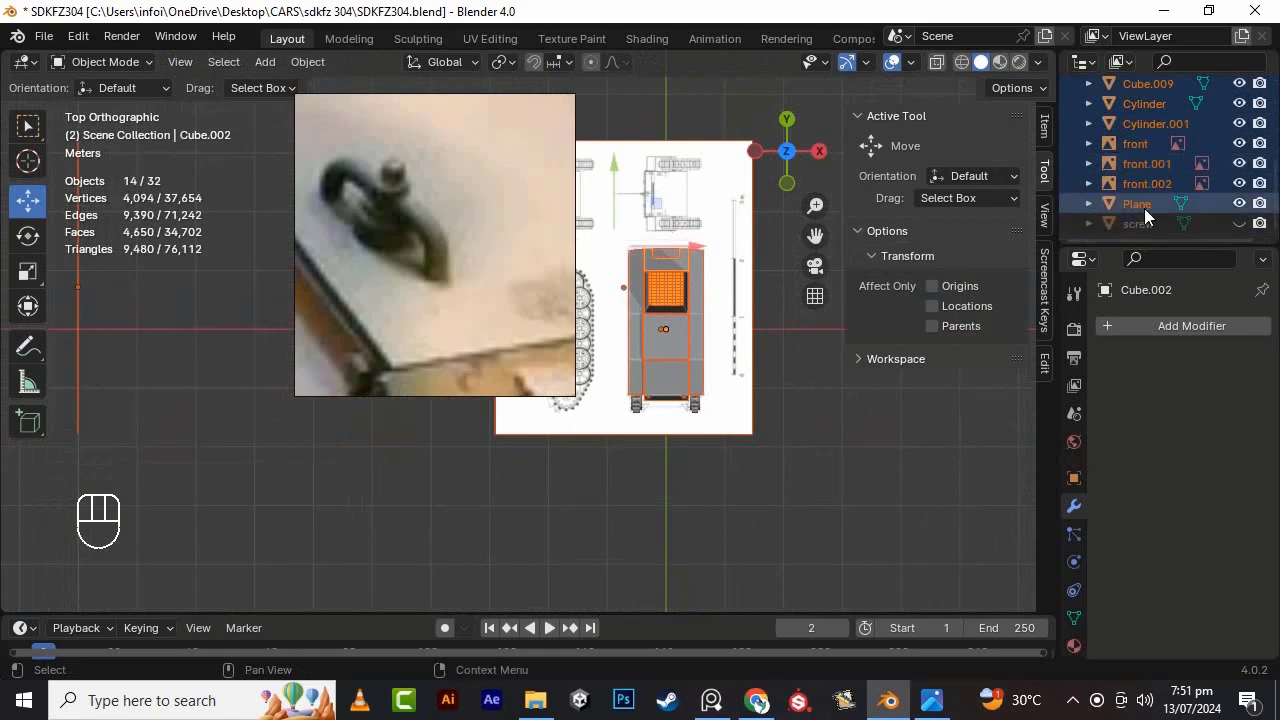
pyautogui.scroll(5, 1146, 204)
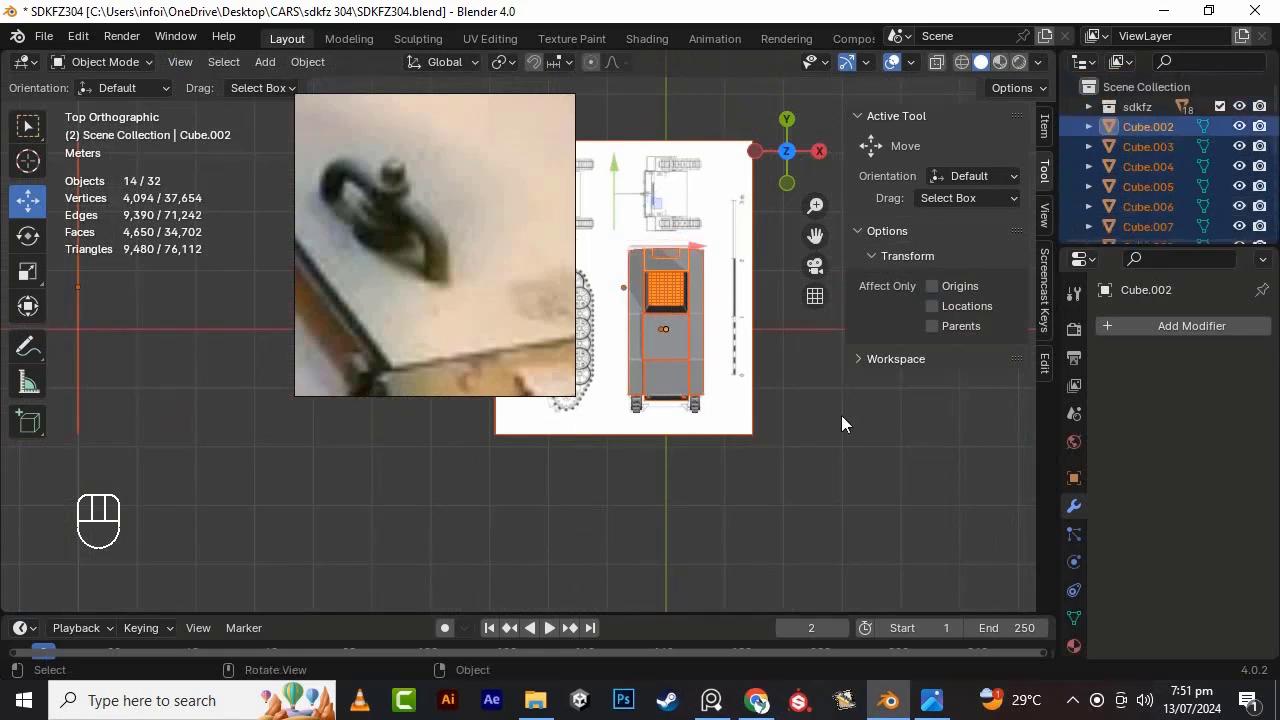
pyautogui.click(1150, 127)
pyautogui.click(1239, 107)
# - Delete the front.002 reference image from the scene
pyautogui.scroll(5, 800, 400)
pyautogui.keyDown('shift'); pyautogui.moveTo(970, 530); pyautogui.dragTo(765, 414, button='middle'); pyautogui.keyUp('shift')
pyautogui.click(785, 431)
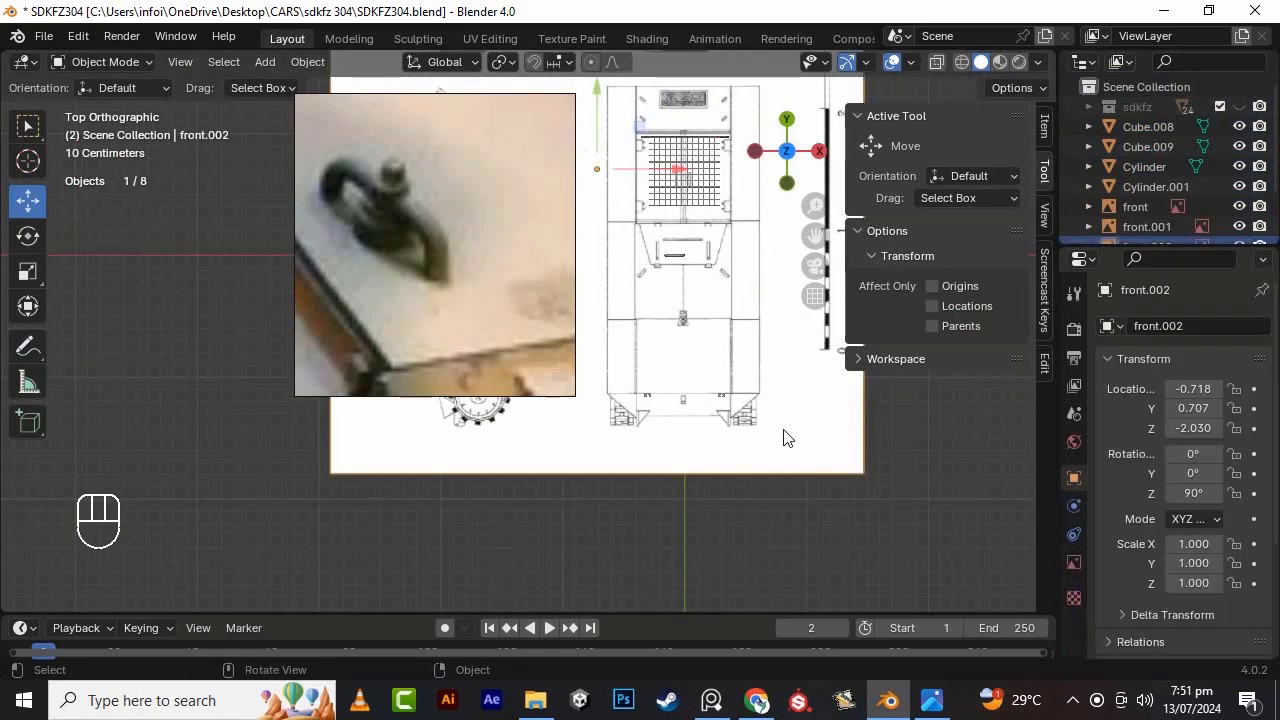
pyautogui.press('Delete')
pyautogui.keyDown('shift'); pyautogui.moveTo(776, 337); pyautogui.dragTo(807, 365, button='middle'); pyautogui.keyUp('shift')
pyautogui.scroll(1, 807, 365)
pyautogui.hotkey('ctrl', 'z')
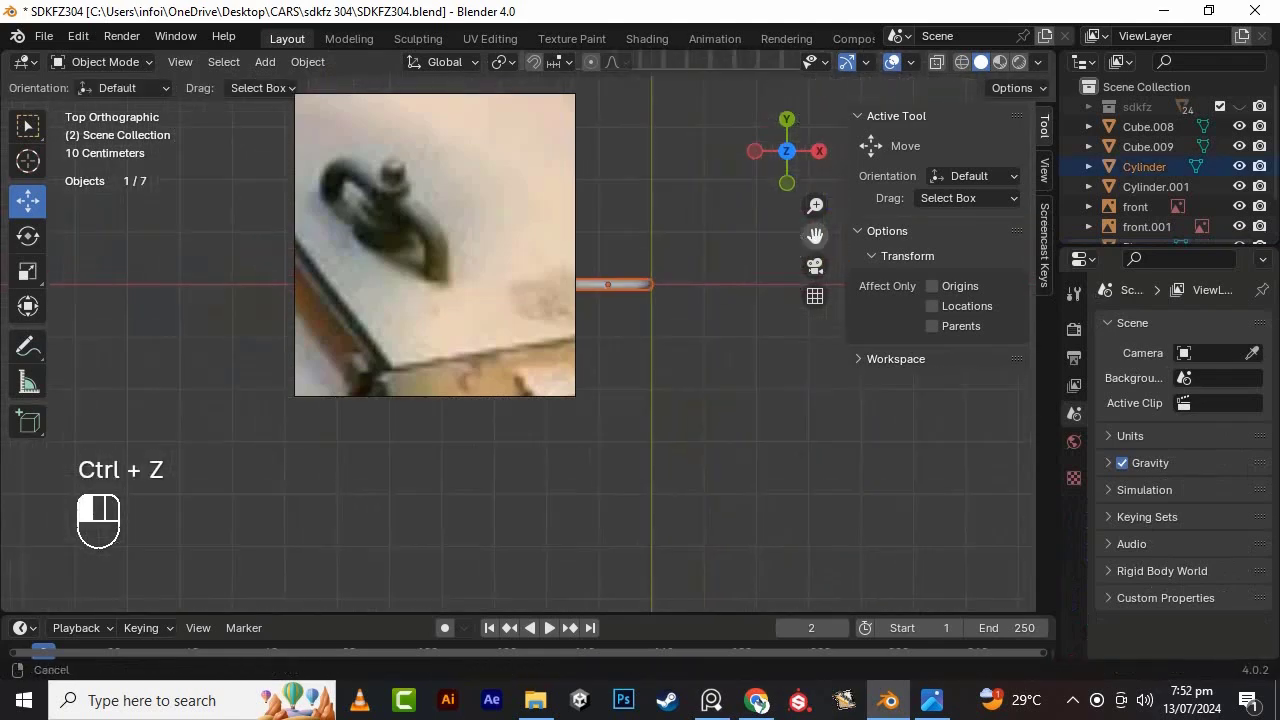
# - Select Cylinder.001 and center it on the handle, moving it about -0.03 m along X and aligning it along Y
pyautogui.moveTo(655, 339); pyautogui.dragTo(669, 415)
pyautogui.scroll(-2, 669, 415)
pyautogui.click(655, 379)
pyautogui.hotkey('ctrl', 'z')
pyautogui.scroll(-2, 1183, 152)
pyautogui.click(1181, 147)
pyautogui.scroll(-4, 533, 305)
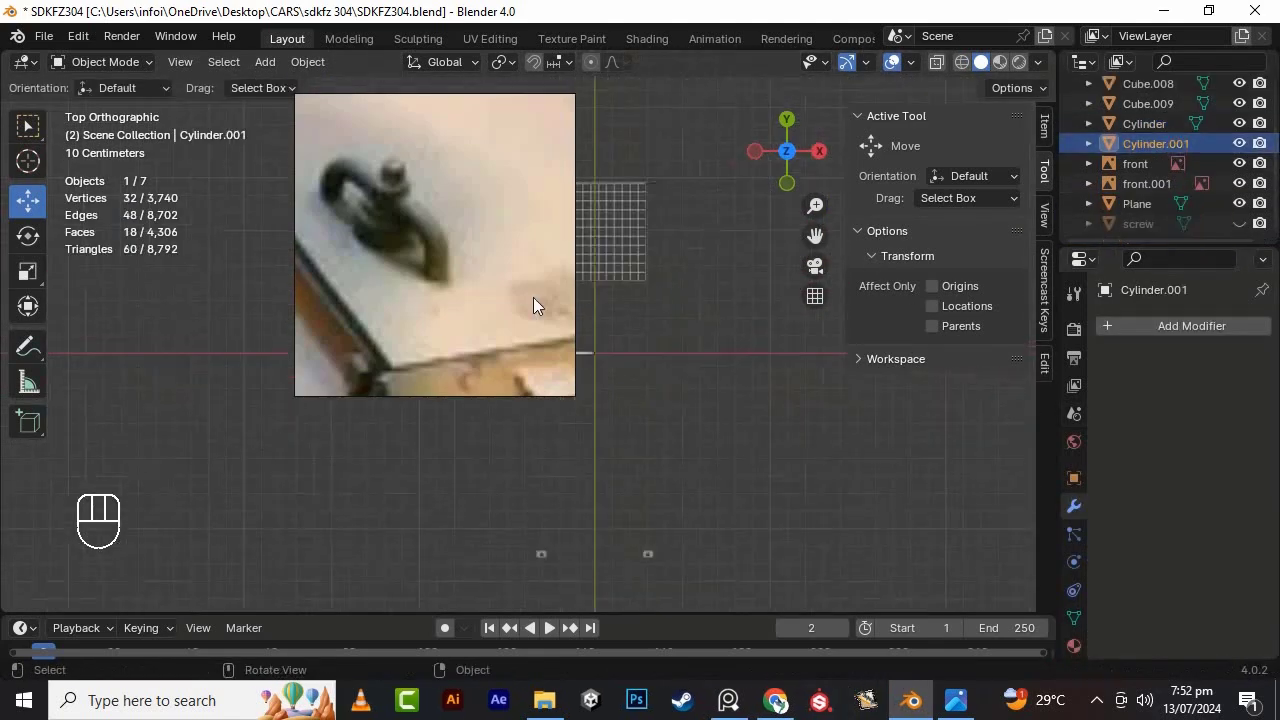
pyautogui.scroll(-3, 533, 298)
pyautogui.click(538, 113)
pyautogui.scroll(2, 789, 387)
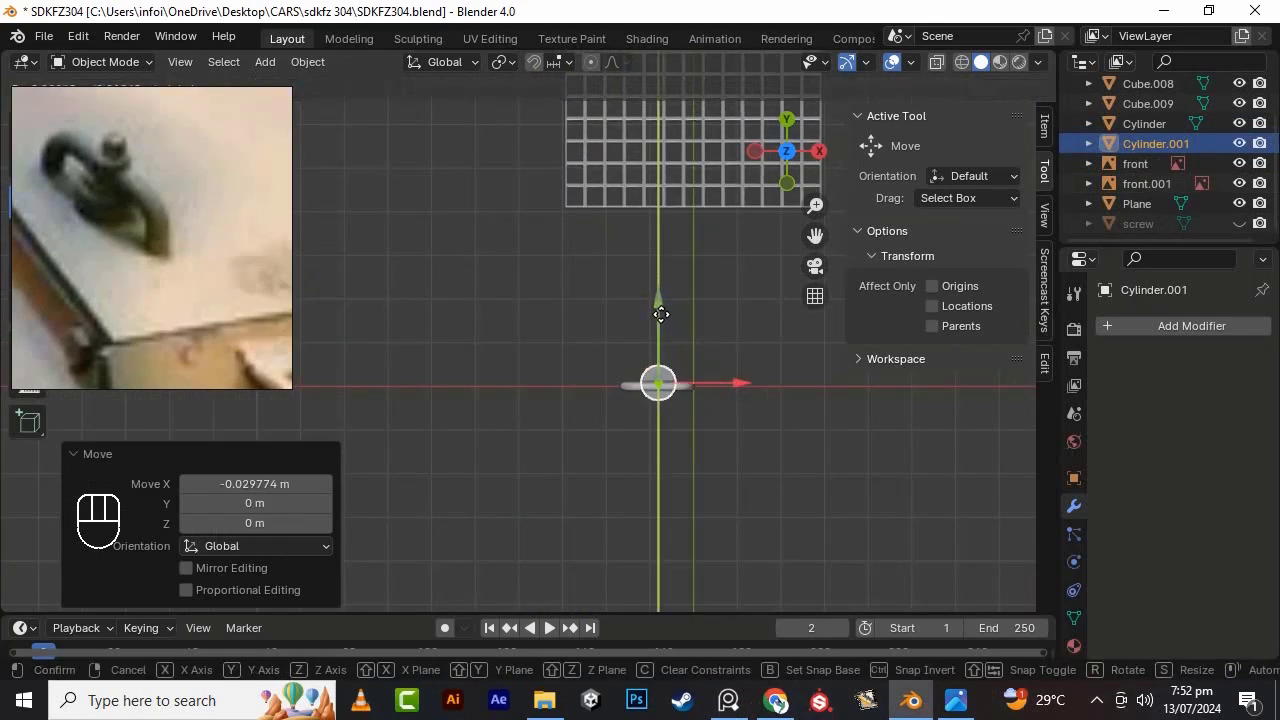
# - Thin the new cylinder into a low disc by raising its bottom face about 0.022 m and lowering its top face
pyautogui.moveTo(729, 382); pyautogui.dragTo(757, 243, button='middle')
pyautogui.press('Tab')
pyautogui.click(714, 257)
pyautogui.press('KP_1')
pyautogui.moveTo(704, 225); pyautogui.dragTo(704, 213)
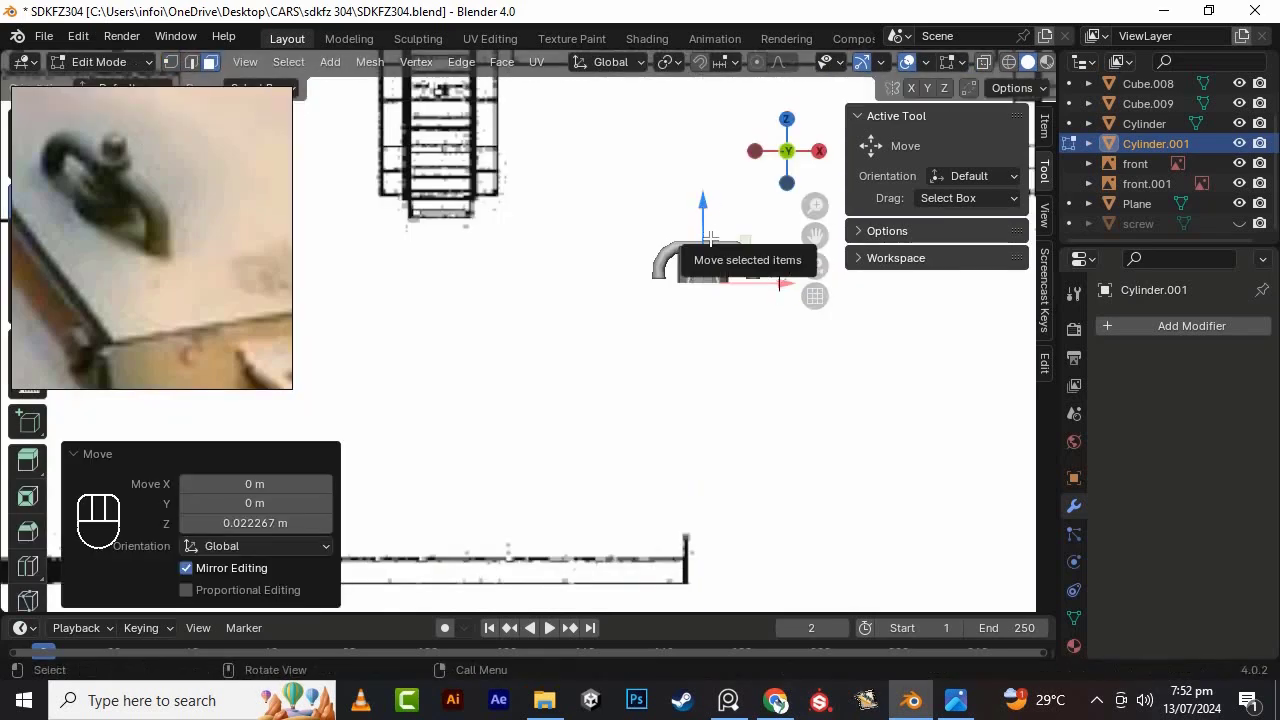
pyautogui.moveTo(704, 213); pyautogui.dragTo(728, 335, button='middle')
pyautogui.click(729, 341)
pyautogui.press('KP_1')
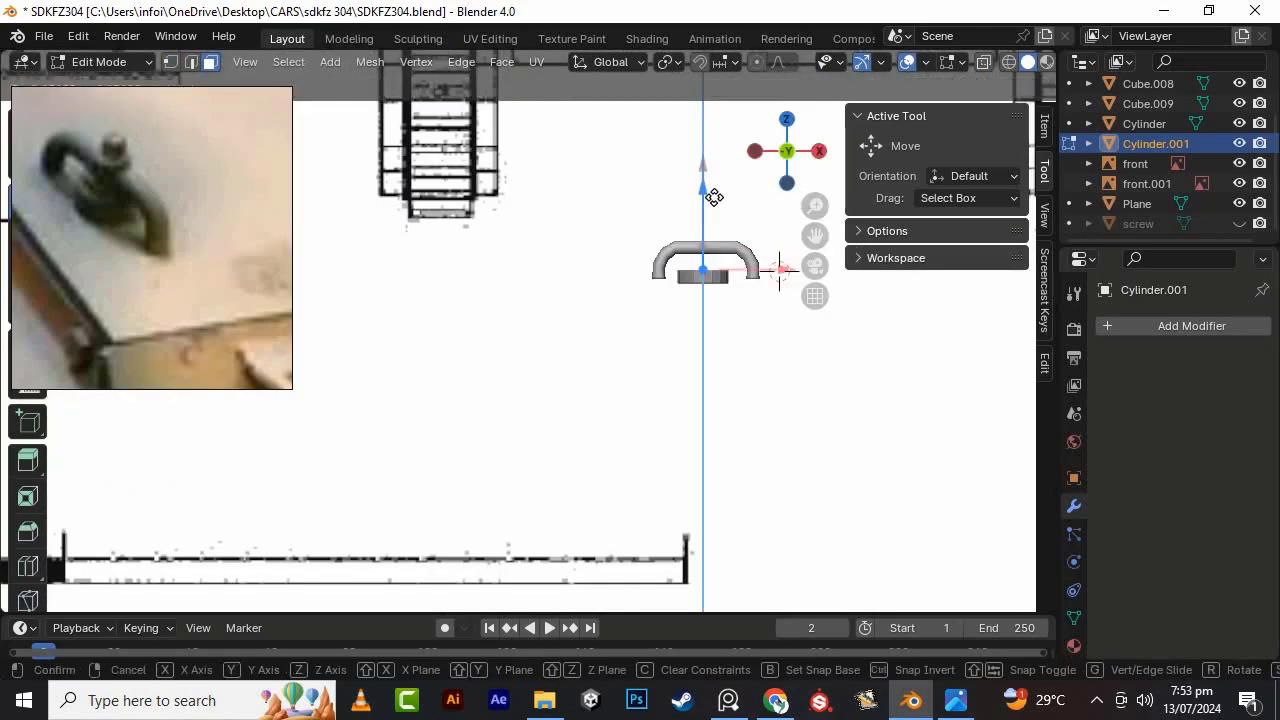
pyautogui.moveTo(713, 197); pyautogui.dragTo(714, 198)
# - Inset and extrude the disc's top face twice into a stepped post, raising the final face about 0.044 m along Z
pyautogui.scroll(-1, 757, 317)
pyautogui.moveTo(757, 317); pyautogui.dragTo(783, 346, button='middle')
pyautogui.press('i')
pyautogui.click(760, 391)
pyautogui.click(765, 363)
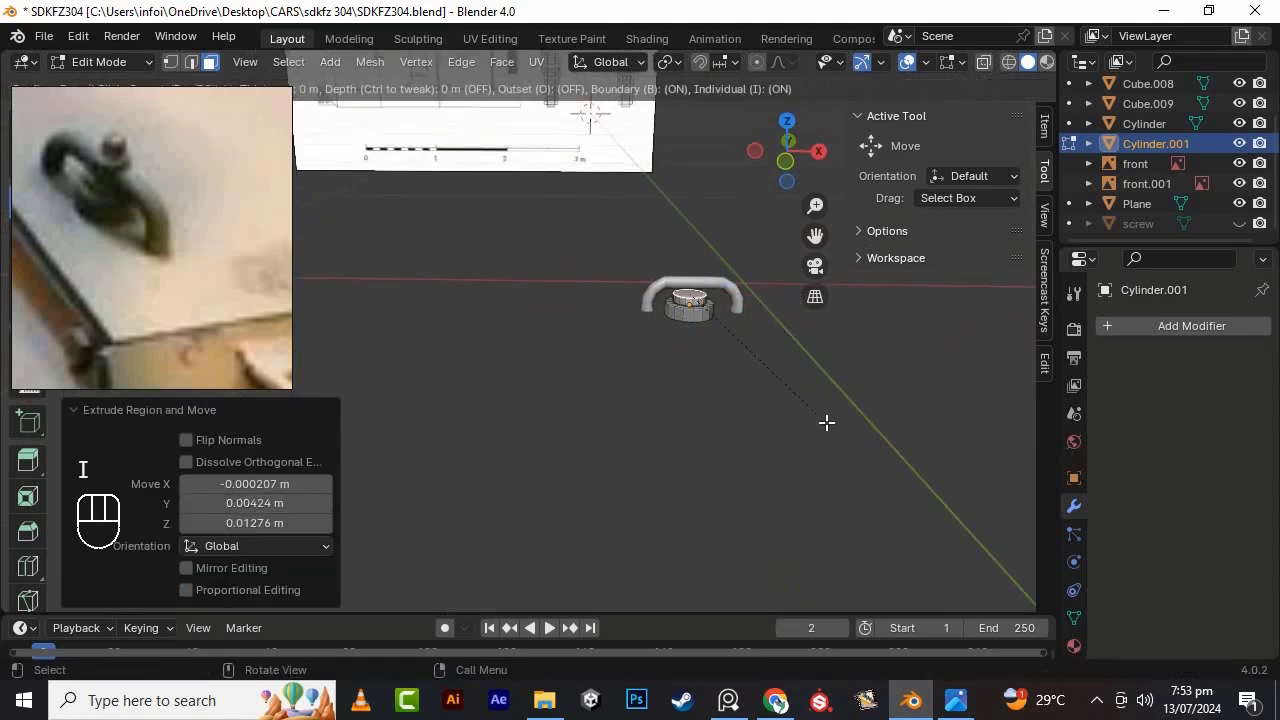
pyautogui.rightClick(721, 229)
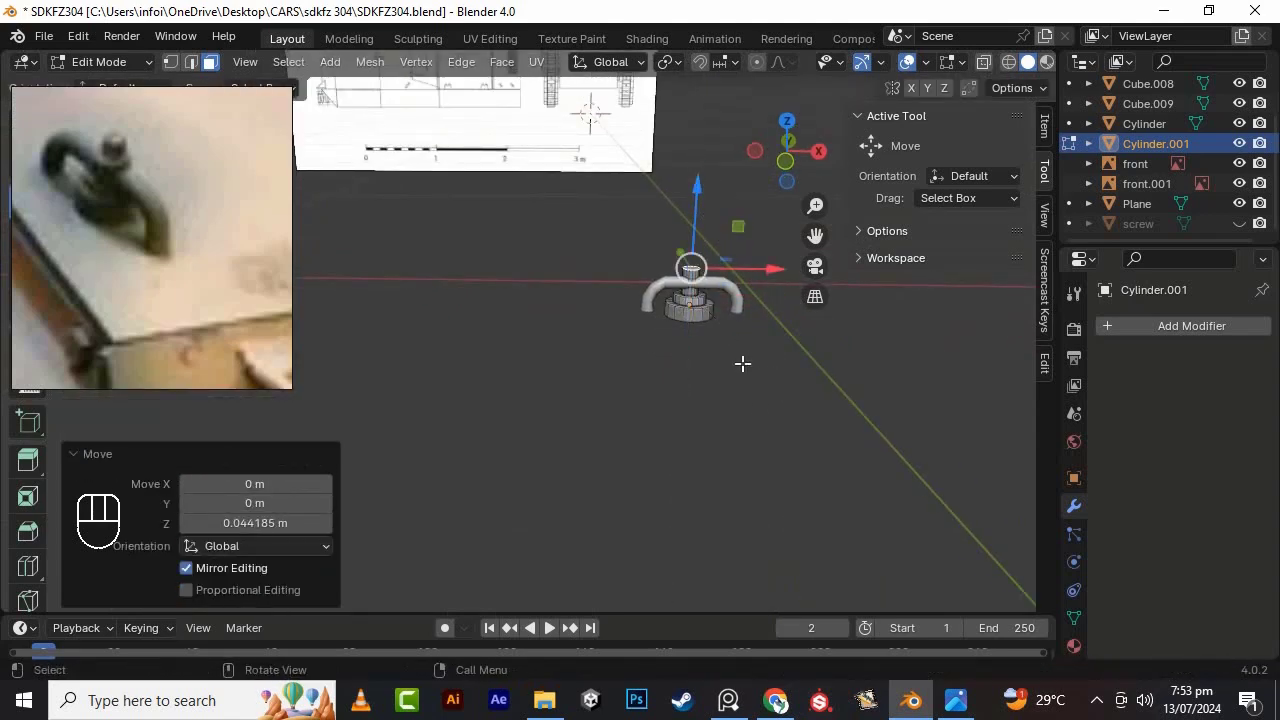
# - Select the entire stepped post mesh and scale it down to fit between the handle's legs
pyautogui.scroll(1, 742, 364)
pyautogui.press('super')
pyautogui.keyDown('alt'); pyautogui.moveTo(677, 351); pyautogui.dragTo(790, 370); pyautogui.keyUp('alt')
pyautogui.scroll(3, 726, 386)
pyautogui.press('a')
pyautogui.click(699, 397)
pyautogui.click(687, 382)
pyautogui.keyDown('alt'); pyautogui.moveTo(660, 315); pyautogui.dragTo(709, 329); pyautogui.keyUp('alt')
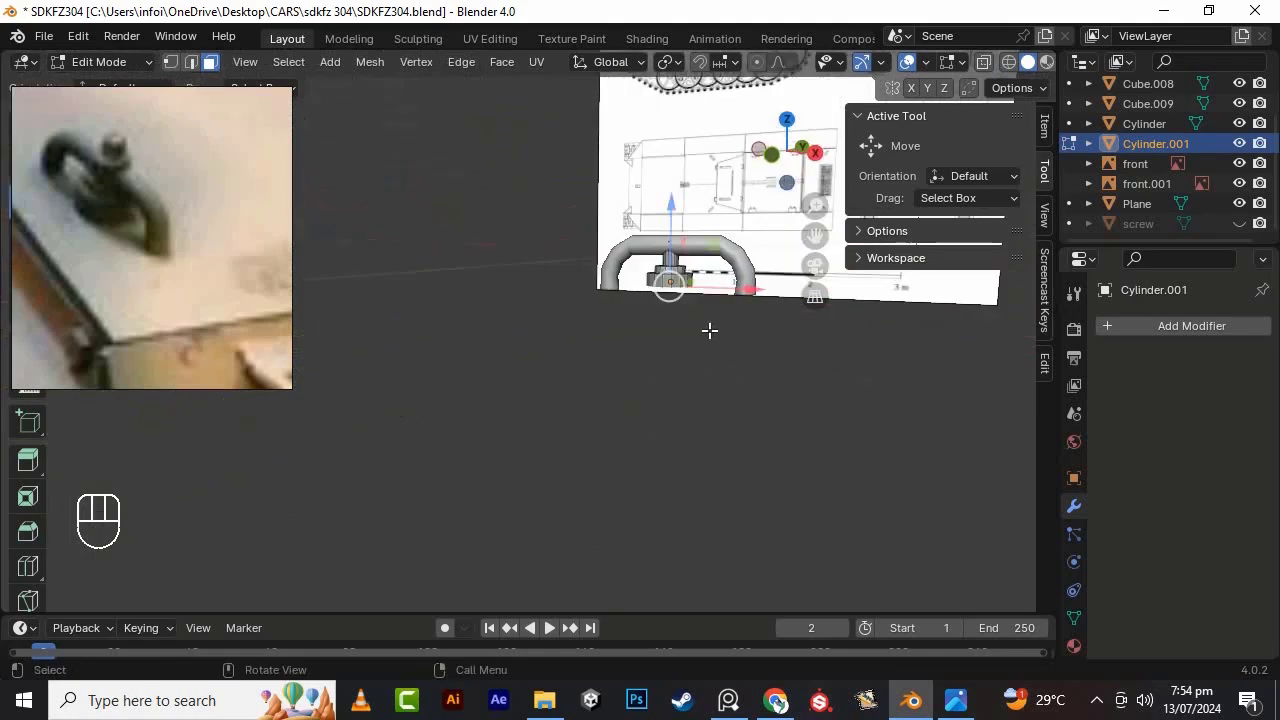
# - Select the post's two base tiers with X-ray enabled and move them down about 0.006 m along Z
pyautogui.press('KP_1')
pyautogui.hotkey('alt', 'z')
pyautogui.keyDown('alt'); pyautogui.keyDown('shift'); pyautogui.moveTo(825, 238); pyautogui.dragTo(750, 302); pyautogui.keyUp('shift'); pyautogui.keyUp('alt')
pyautogui.scroll(3, 768, 415)
pyautogui.moveTo(691, 264); pyautogui.dragTo(691, 272)
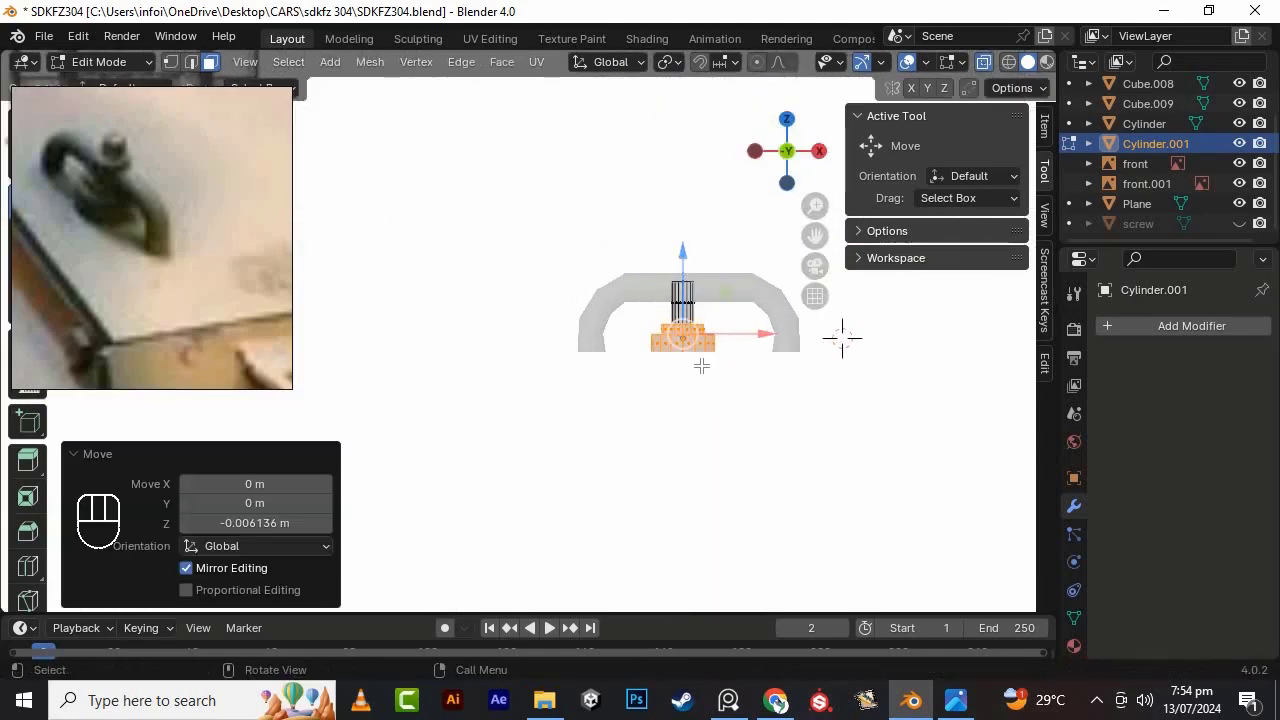
# - Lower the bottom tier's vertices slightly and raise the post's top vertices about 0.022 m along Z
pyautogui.click(171, 62)
pyautogui.moveTo(771, 404); pyautogui.dragTo(745, 401)
pyautogui.moveTo(683, 264); pyautogui.dragTo(683, 272)
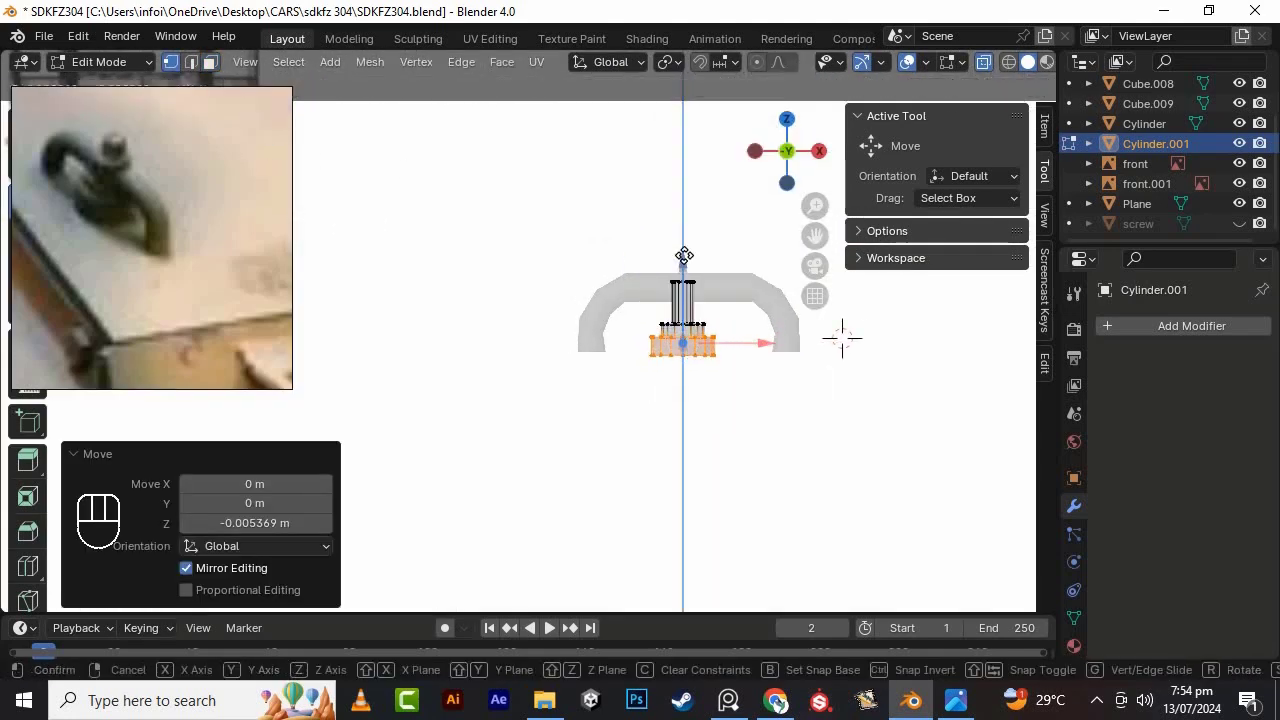
pyautogui.moveTo(643, 335); pyautogui.dragTo(642, 330)
pyautogui.moveTo(683, 234); pyautogui.dragTo(718, 294)
pyautogui.moveTo(681, 202); pyautogui.dragTo(681, 170)
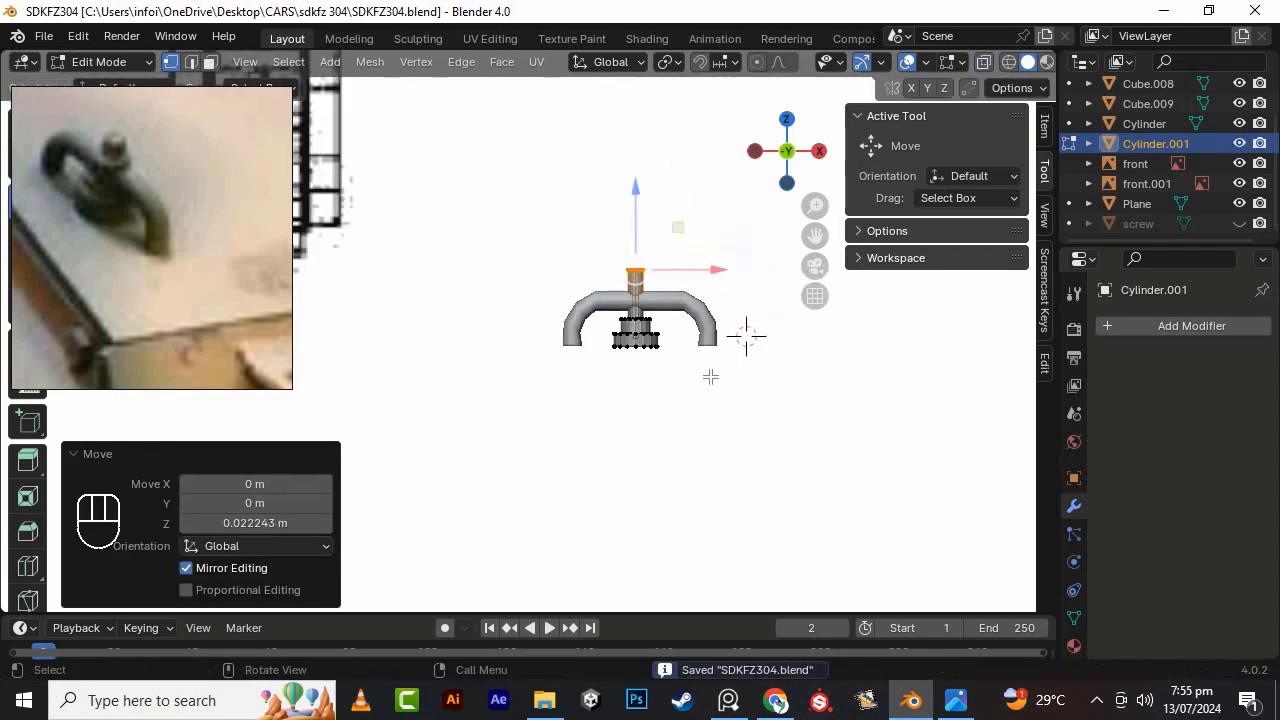
# - Fine-tune the height of the post's top ring along Z above the handle
pyautogui.press('Tab')
pyautogui.moveTo(706, 380); pyautogui.dragTo(677, 287, button='middle')
pyautogui.press('Tab')
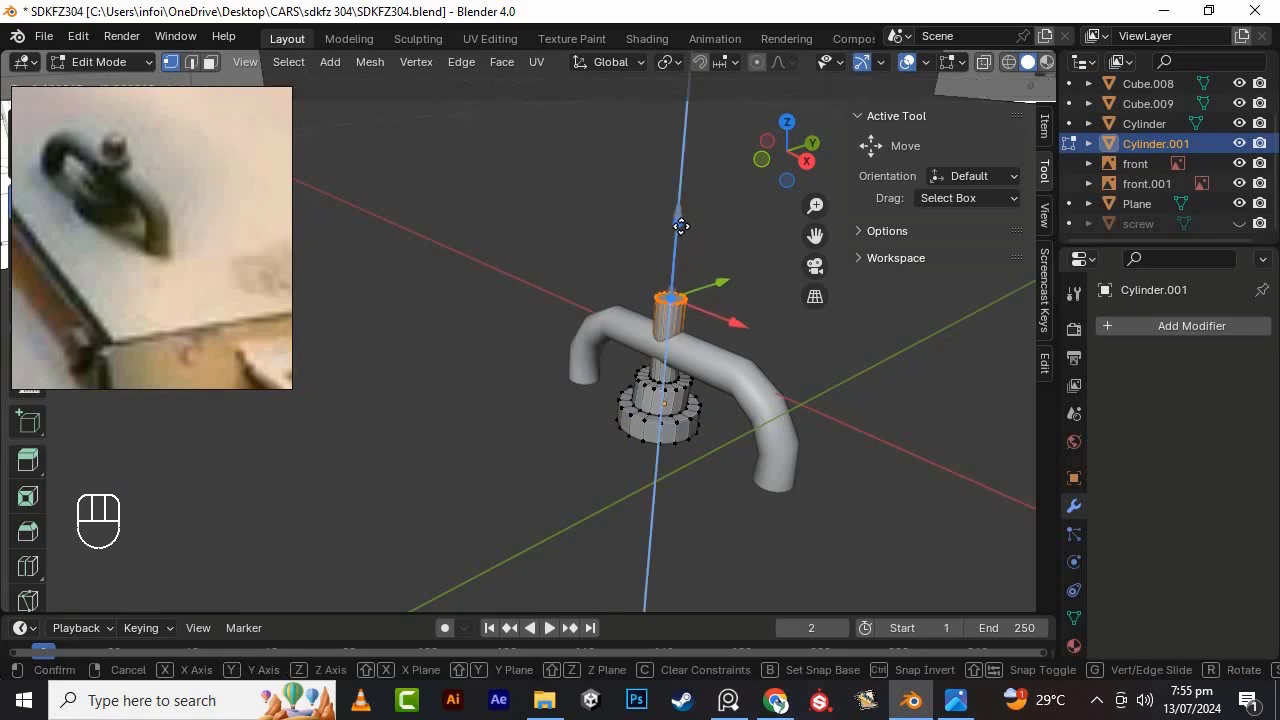
pyautogui.moveTo(680, 226); pyautogui.dragTo(680, 228)
# - Duplicate the post's top face in place and separate the copy into its own object
pyautogui.hotkey('shift', 's')
pyautogui.rightClick(684, 286)
pyautogui.hotkey('shift', 'd')
pyautogui.rightClick(684, 298)
pyautogui.scroll(2, 718, 303)
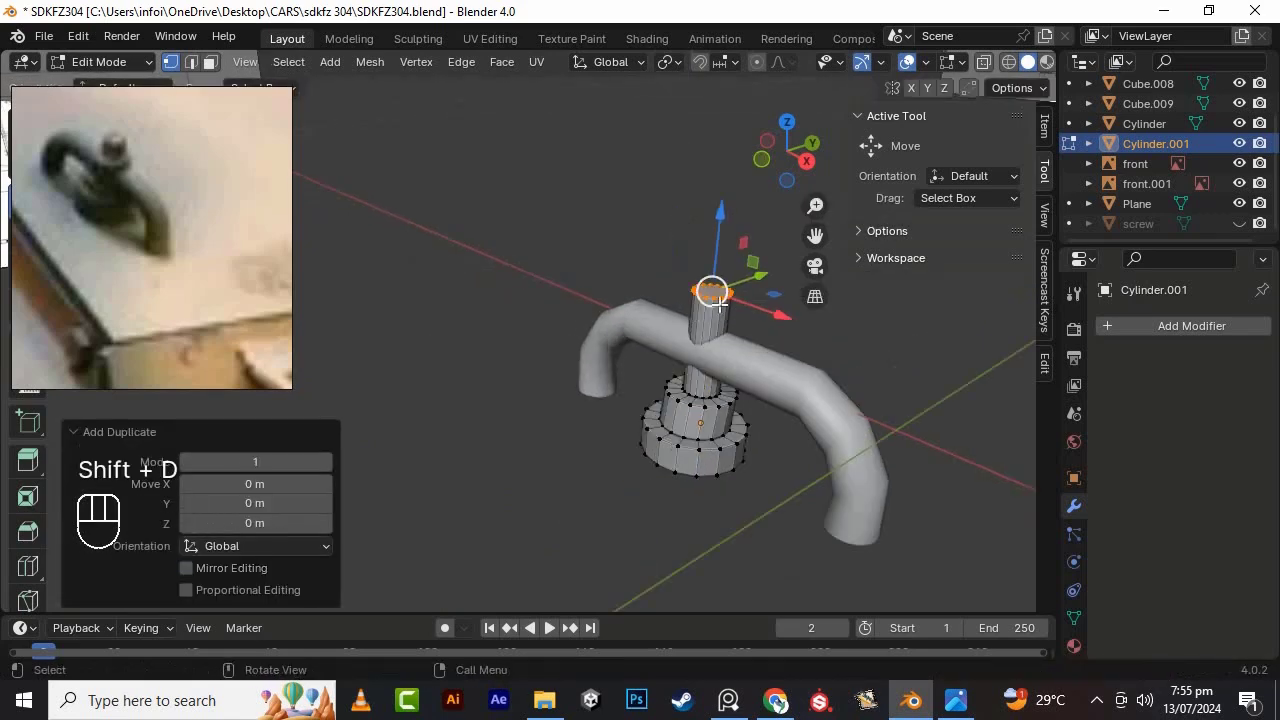
pyautogui.scroll(1, 720, 304)
pyautogui.keyDown('shift'); pyautogui.moveTo(814, 254); pyautogui.dragTo(695, 304, button='middle'); pyautogui.keyUp('shift')
pyautogui.click(692, 309)
pyautogui.click(1140, 164)
pyautogui.press('Tab')
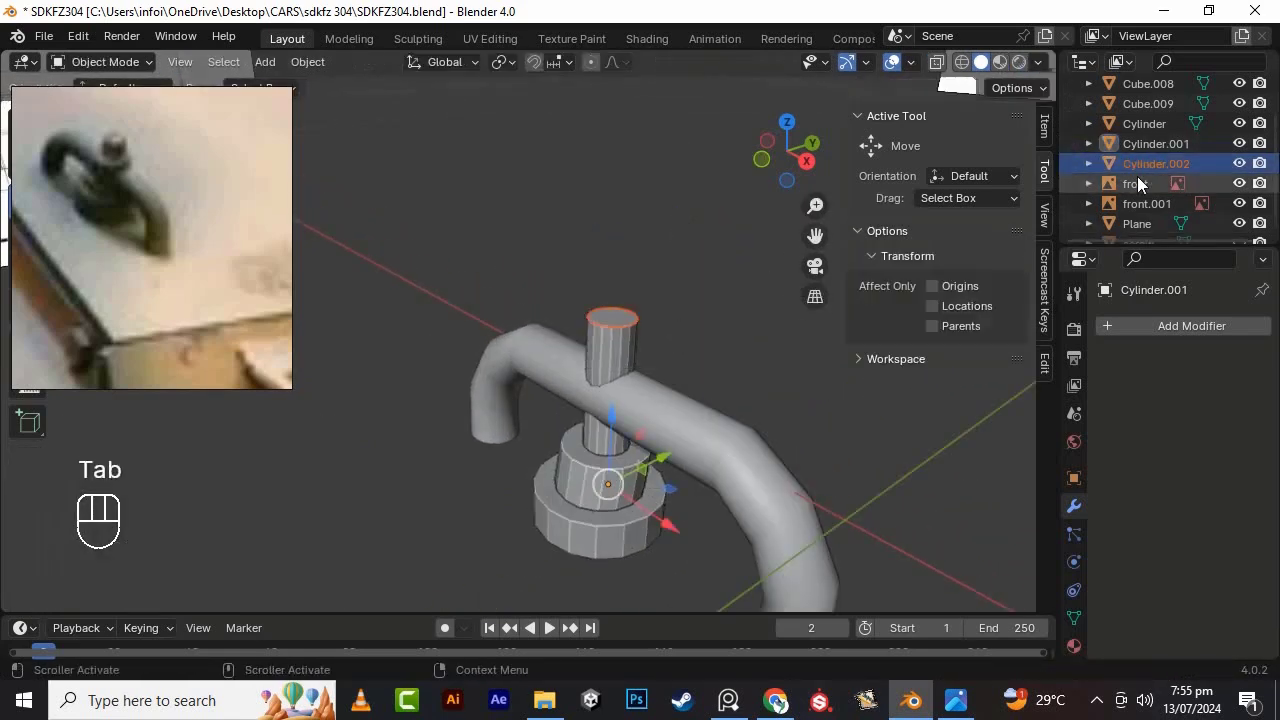
# - Enlarge the separated disc in Cylinder.002 and move it up about 0.021 m along Z
pyautogui.press('Tab')
pyautogui.click(671, 376)
pyautogui.moveTo(614, 236); pyautogui.dragTo(620, 173)
pyautogui.scroll(4, 694, 123)
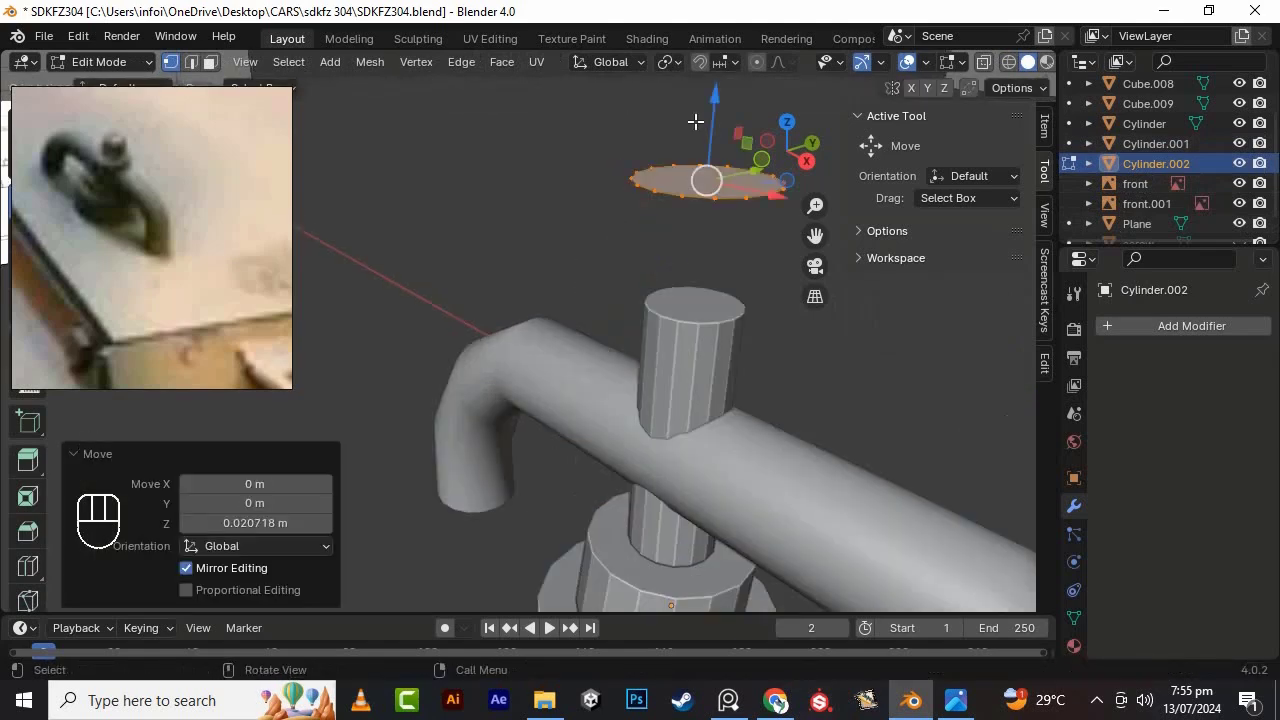
# - Extrude the separated disc vertically into a short, thick cap above the post
pyautogui.keyDown('alt'); pyautogui.moveTo(680, 244); pyautogui.dragTo(651, 263); pyautogui.keyUp('alt')
pyautogui.click(210, 62)
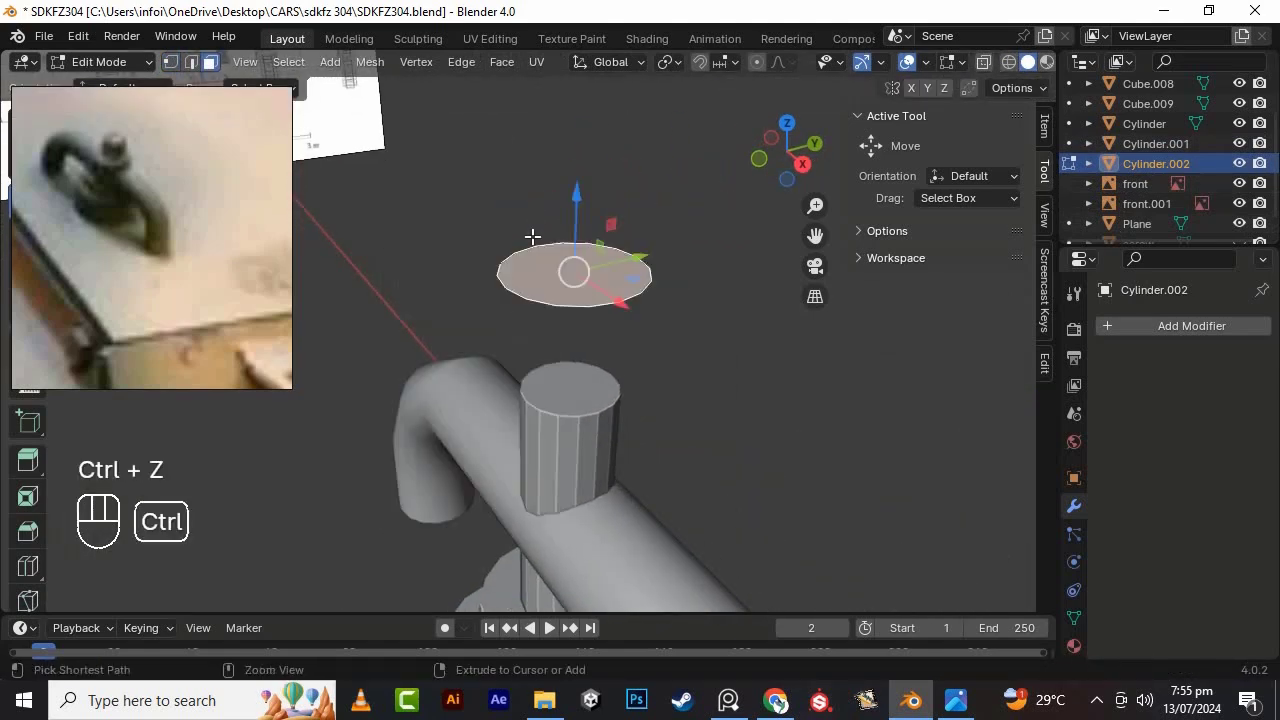
pyautogui.keyDown('ctrl'); pyautogui.click(641, 266); pyautogui.keyUp('ctrl')
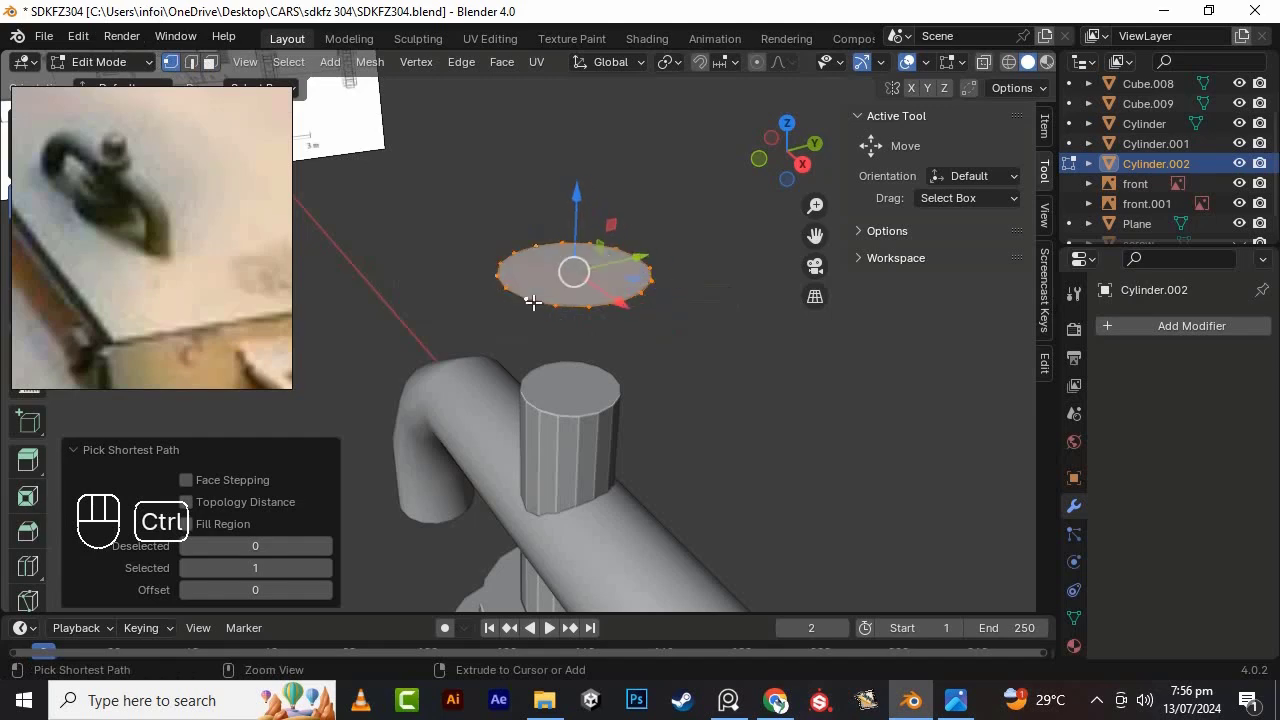
pyautogui.press('Tab')
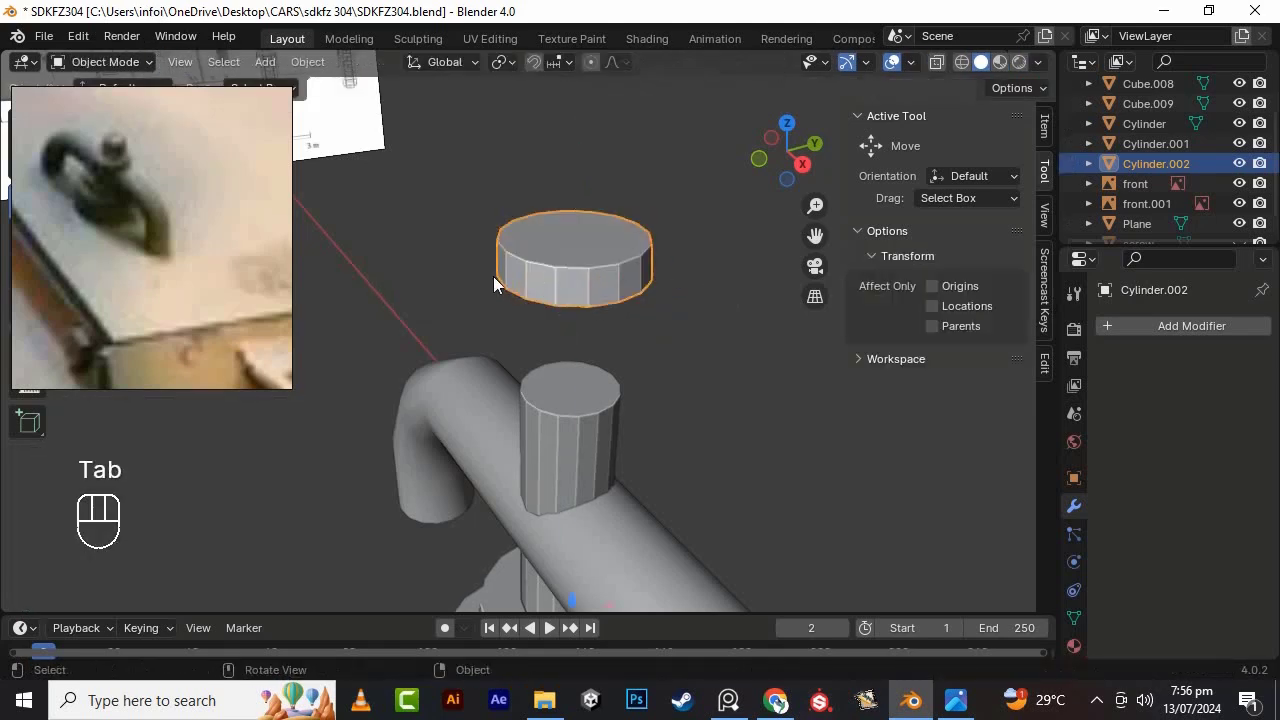
# - Lower the cap along Z onto the top of the post
pyautogui.press('g')
pyautogui.press('z')
pyautogui.click(610, 470)
pyautogui.keyDown('alt'); pyautogui.moveTo(610, 470); pyautogui.dragTo(665, 165); pyautogui.keyUp('alt')
pyautogui.press('KP_7')
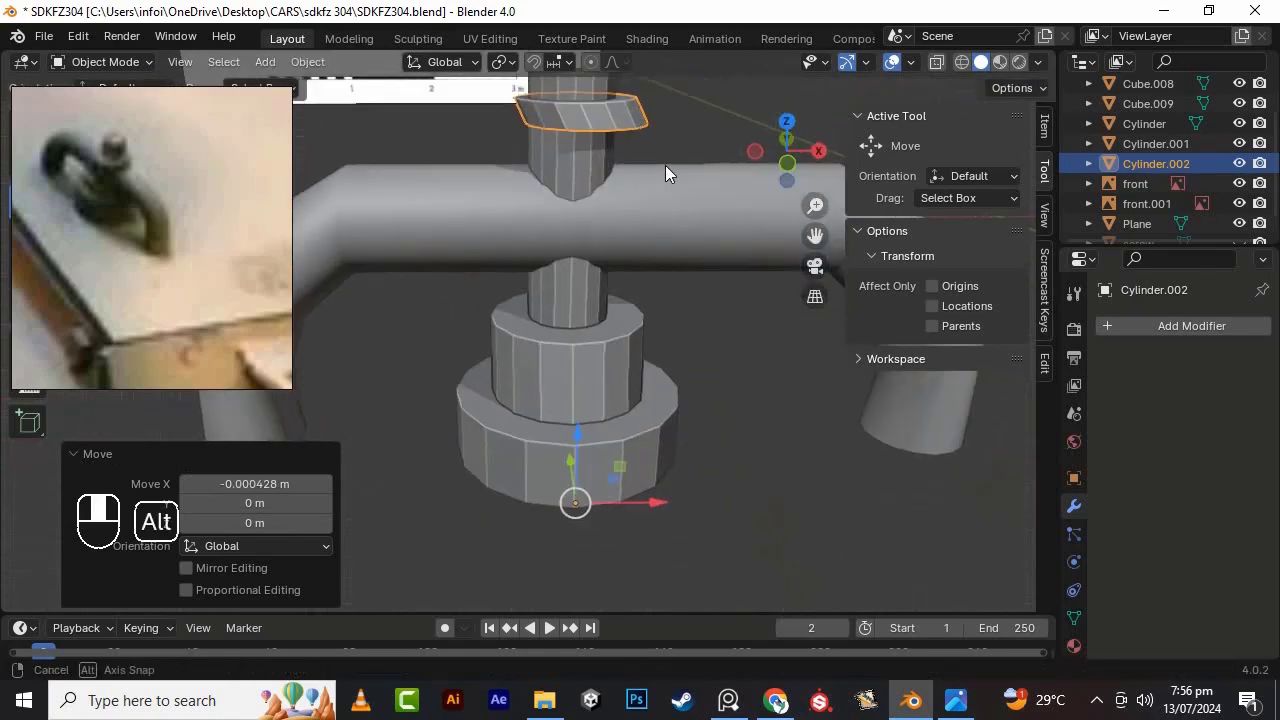
# - Undo the cap's latest moves and extrusion back to the flat disc above the post
pyautogui.hotkey('ctrl', 'z')
pyautogui.hotkey('ctrl', 'z')
pyautogui.hotkey('ctrl', 'z')
pyautogui.hotkey('ctrl', 'z')
pyautogui.hotkey('ctrl', 'z')
pyautogui.hotkey('ctrl', 'z')
pyautogui.hotkey('ctrl', 'z')
pyautogui.hotkey('ctrl', 'z')
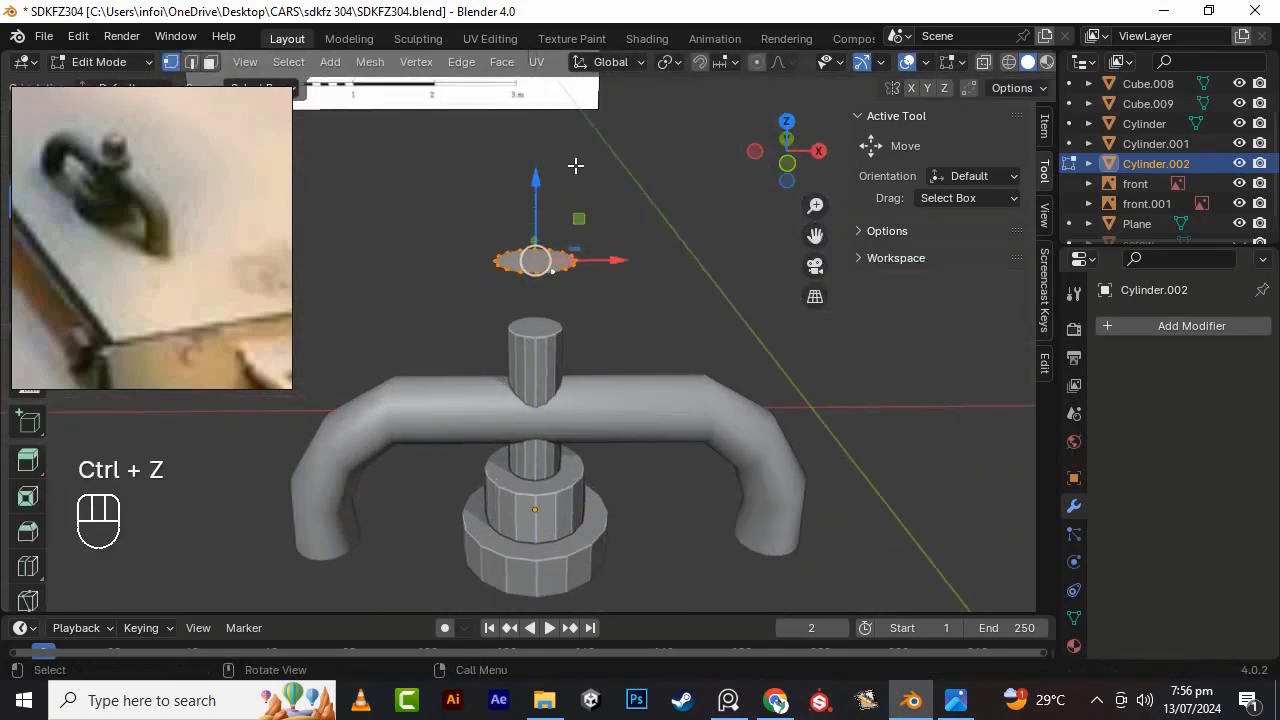
# - Lower the disc along Z and rebuild it as a thick ring around the upper end of the post
pyautogui.rightClick(575, 166)
pyautogui.moveTo(535, 173); pyautogui.dragTo(680, 271)
pyautogui.press('a')
pyautogui.press('Tab')
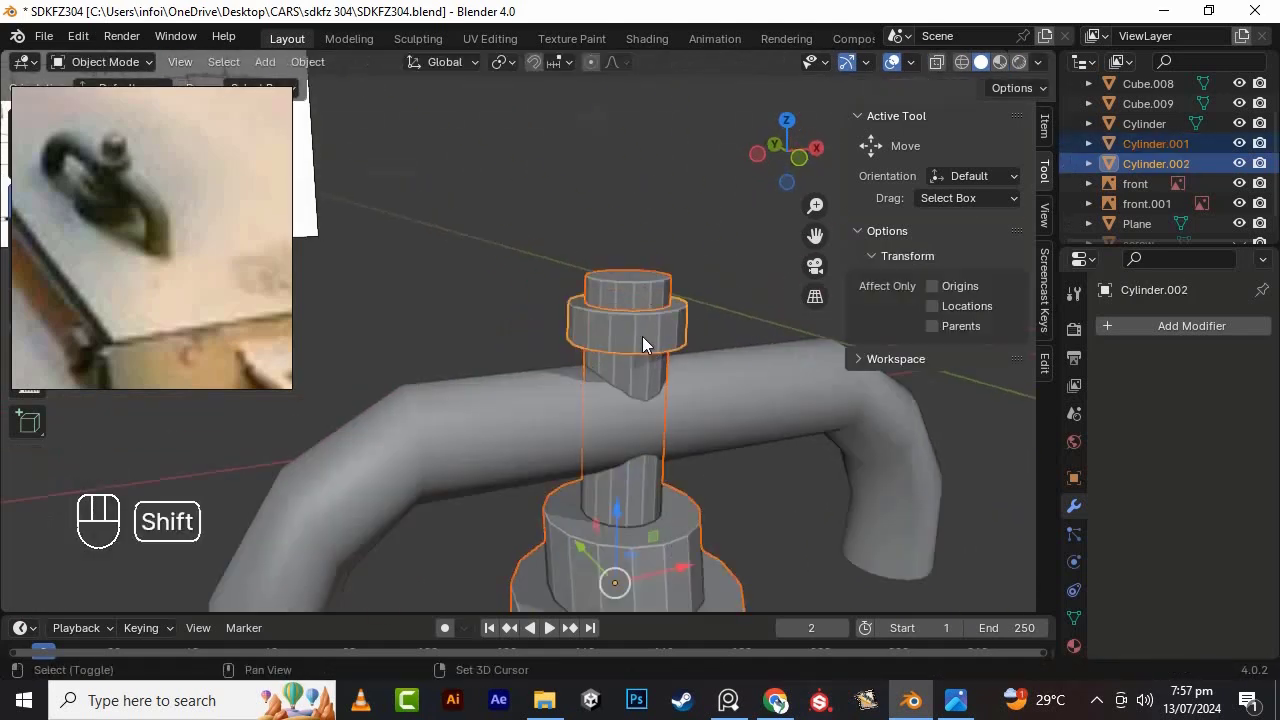
# - Duplicate the stepped post in place to use it as a cutter for the ring
pyautogui.press('ctrl+KP_Subtract')
pyautogui.hotkey('ctrl', 'z')
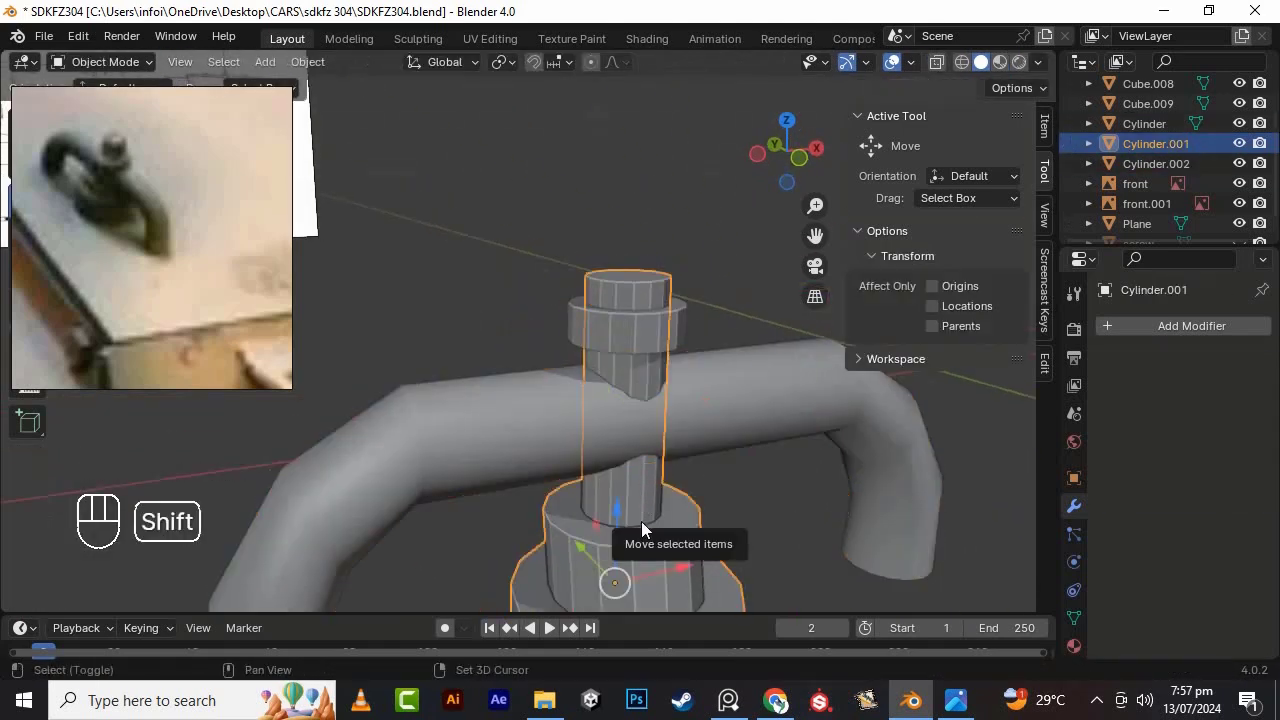
pyautogui.hotkey('shift', 'd')
pyautogui.rightClick(641, 521)
# - Cut the post's shape out of the ring with a Boolean difference and delete the cutter
pyautogui.keyDown('shift'); pyautogui.click(662, 341); pyautogui.keyUp('shift')
pyautogui.press('ctrl+KP_Subtract')
pyautogui.hotkey('ctrl', 'a')
pyautogui.click(779, 294)
pyautogui.press('Delete')
pyautogui.click(690, 311)
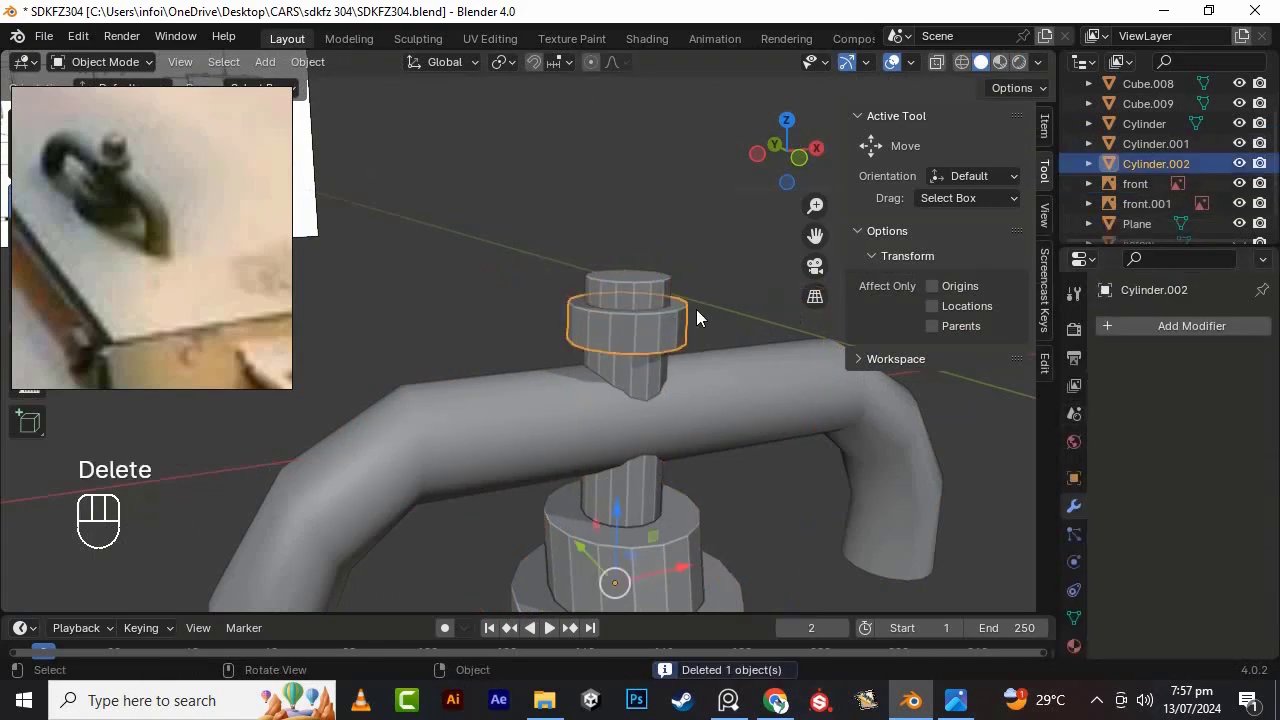
# - Adjust the height of the cut ring on the post along Z
pyautogui.moveTo(696, 309); pyautogui.dragTo(688, 358, button='middle')
pyautogui.moveTo(634, 521); pyautogui.dragTo(640, 403)
pyautogui.hotkey('ctrl', 'z')
pyautogui.click(704, 308)
pyautogui.scroll(-3, 680, 340)
pyautogui.moveTo(622, 388); pyautogui.dragTo(589, 328, button='middle')
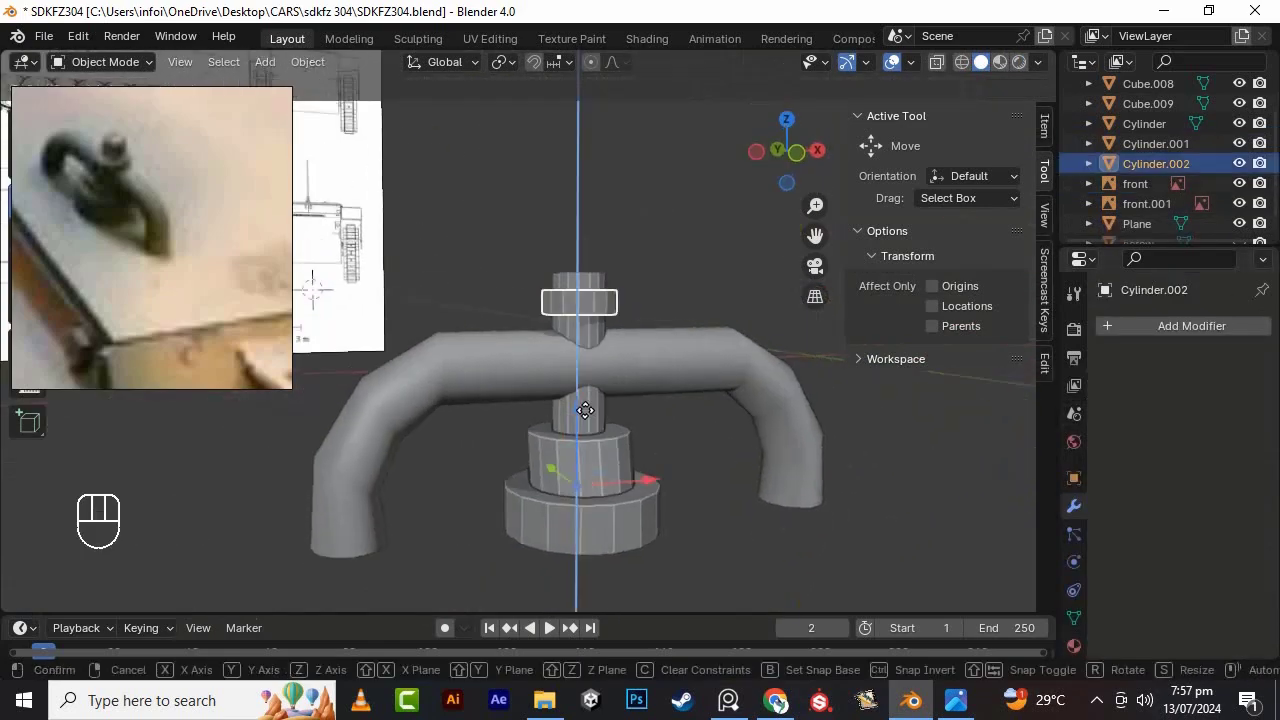
pyautogui.click(717, 496)
# - Join the handle, post and ring into one smooth-shaded object and save the file
pyautogui.scroll(-4, 717, 496)
pyautogui.moveTo(700, 486); pyautogui.dragTo(450, 290)
pyautogui.hotkey('ctrl', 'j')
pyautogui.rightClick(606, 370)
pyautogui.click(600, 318)
pyautogui.moveTo(600, 360); pyautogui.dragTo(477, 371, button='middle')
pyautogui.hotkey('ctrl', 's')
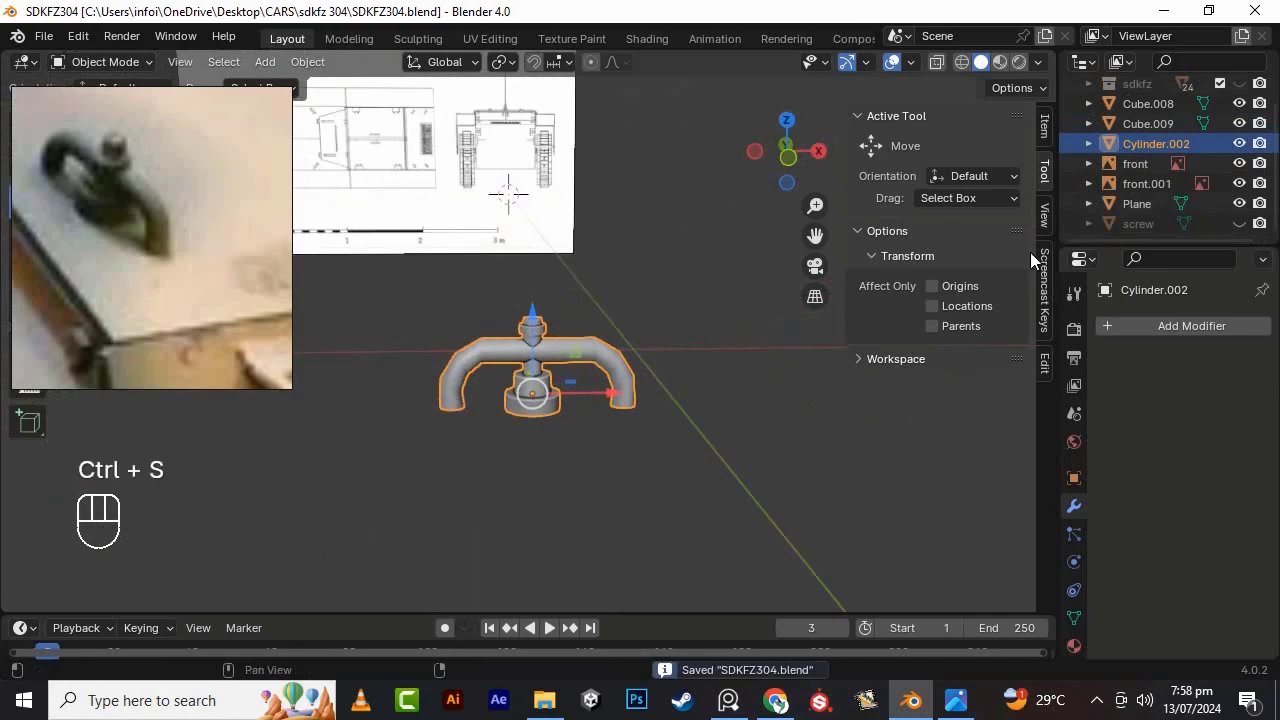
# - Unhide the sdkfz collection and raise the shackle about 1.038 m along Z to hull deck height
pyautogui.click(1239, 84)
pyautogui.scroll(-5, 781, 448)
pyautogui.moveTo(529, 257); pyautogui.dragTo(529, 69)
pyautogui.scroll(-6, 174, 239)
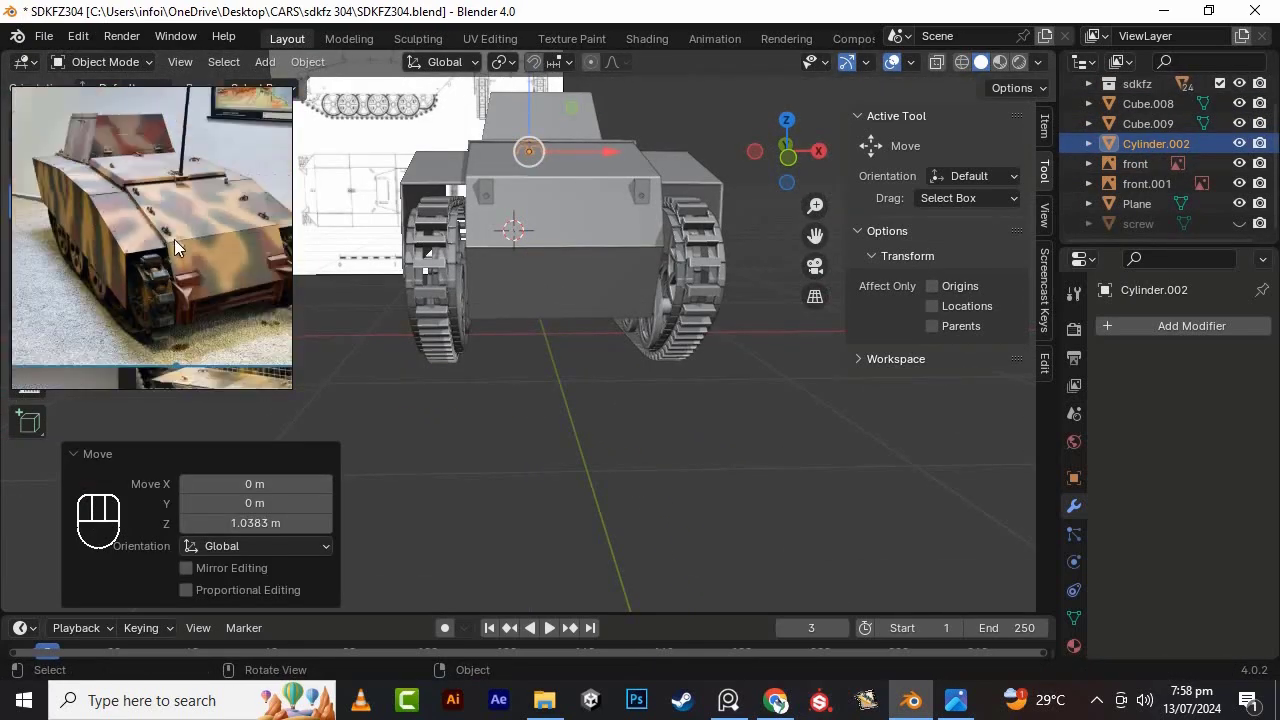
# - Try to rotate the whole shackle mesh 90° in the current view orientation
pyautogui.scroll(4, 240, 261)
pyautogui.scroll(-5, 240, 261)
pyautogui.keyDown('alt'); pyautogui.moveTo(566, 162); pyautogui.dragTo(575, 225, button='middle'); pyautogui.keyUp('alt')
pyautogui.scroll(5, 571, 246)
pyautogui.press('Tab')
pyautogui.press('a')
pyautogui.press('r')
pyautogui.press('KP_9')
pyautogui.press('KP_0')
pyautogui.press('KP_Enter')
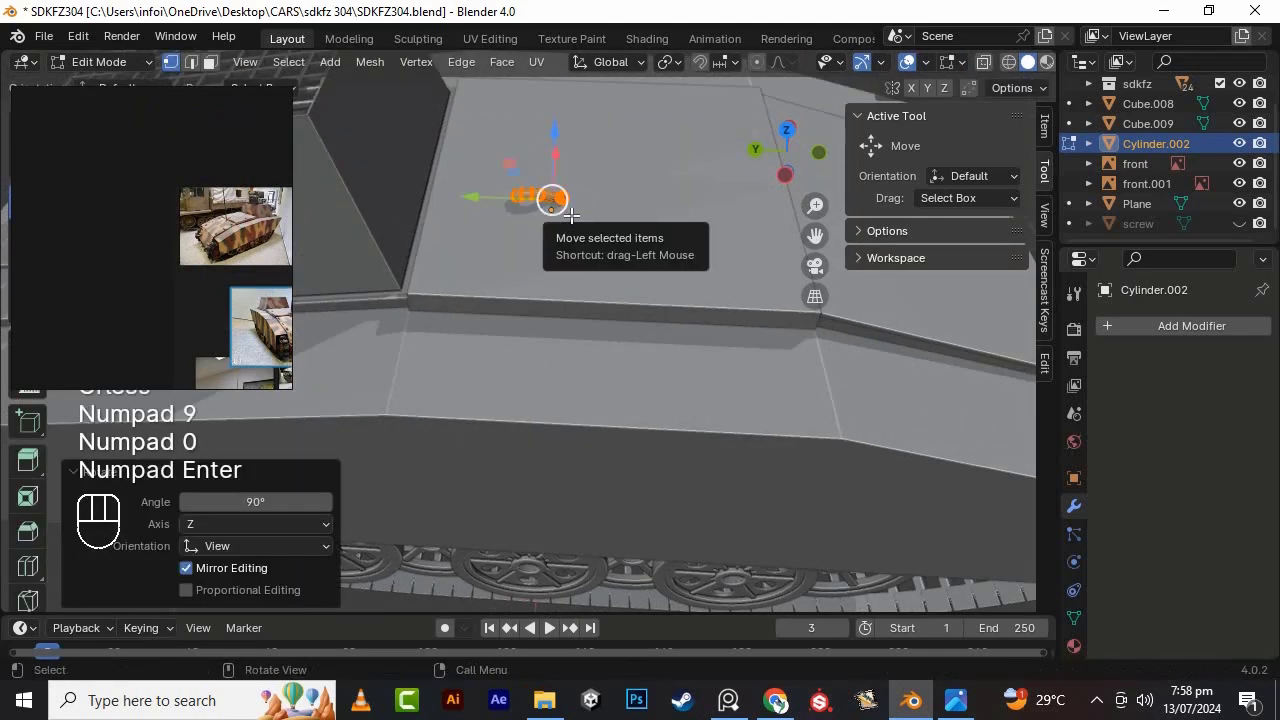
# - Check the shackle from above and undo its view-based rotation
pyautogui.press('KP_7')
pyautogui.moveTo(567, 291); pyautogui.dragTo(567, 311)
pyautogui.keyDown('alt'); pyautogui.keyDown('shift'); pyautogui.moveTo(567, 311); pyautogui.dragTo(553, 295); pyautogui.keyUp('shift'); pyautogui.keyUp('alt')
pyautogui.scroll(6, 622, 388)
pyautogui.press('Tab')
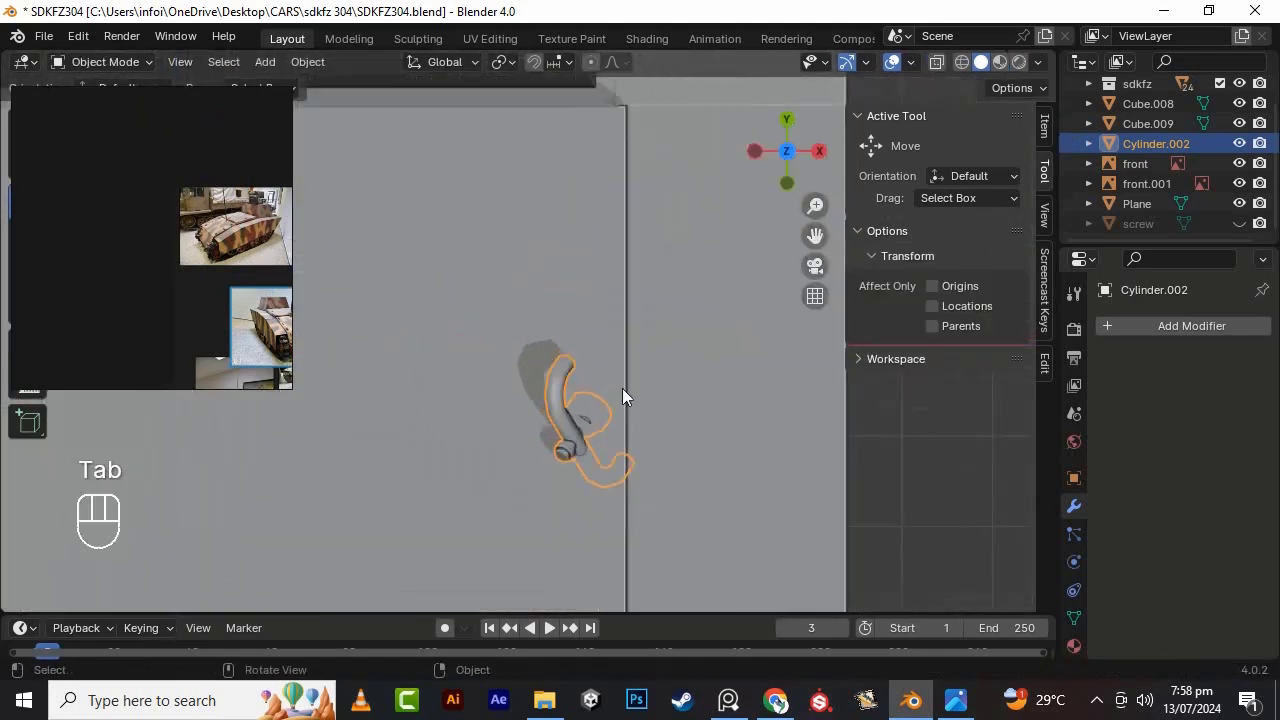
pyautogui.keyDown('alt'); pyautogui.moveTo(622, 388); pyautogui.dragTo(667, 292); pyautogui.keyUp('alt')
pyautogui.scroll(-4, 667, 292)
pyautogui.hotkey('ctrl', 'z')
pyautogui.hotkey('ctrl', 'z')
pyautogui.hotkey('ctrl', 'z')
pyautogui.hotkey('ctrl', 'z')
# - Raise the shackle mesh along Z and rotate it 90° about the Z axis
pyautogui.keyDown('alt'); pyautogui.moveTo(453, 334); pyautogui.dragTo(545, 290); pyautogui.keyUp('alt')
pyautogui.scroll(4, 545, 290)
pyautogui.keyDown('alt'); pyautogui.keyDown('shift'); pyautogui.moveTo(400, 140); pyautogui.dragTo(565, 280); pyautogui.keyUp('shift'); pyautogui.keyUp('alt')
pyautogui.scroll(4, 565, 280)
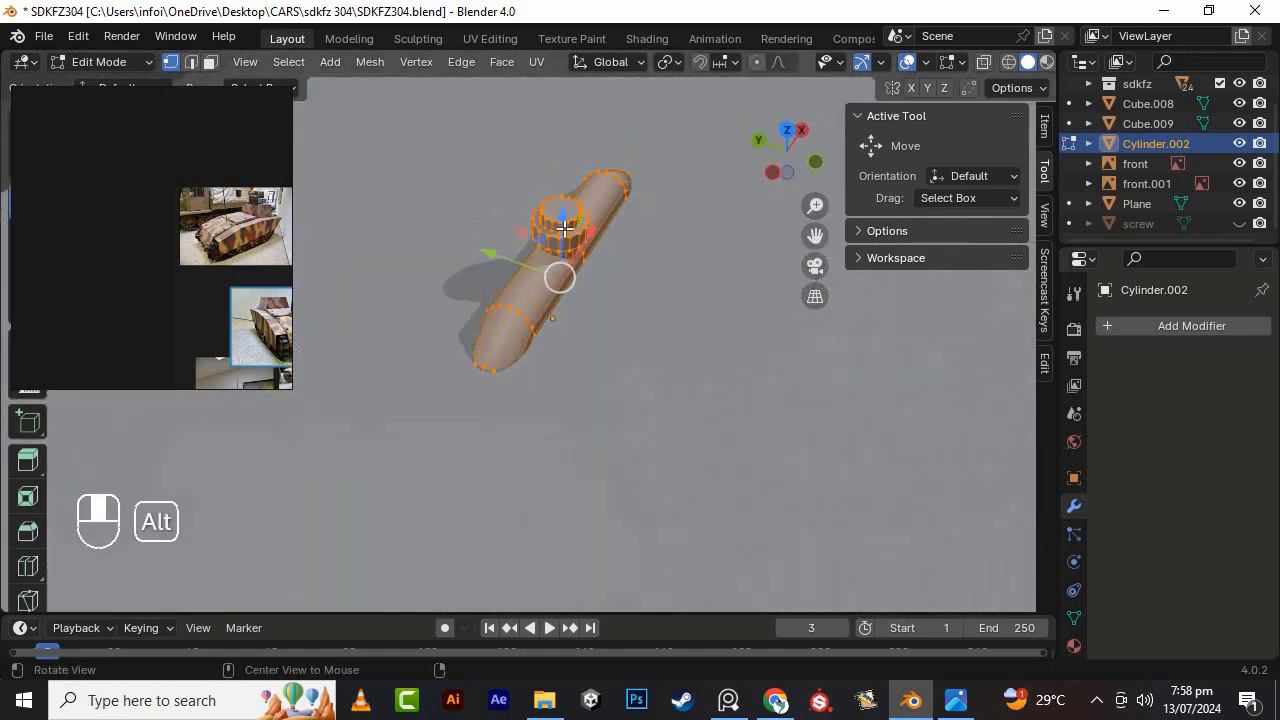
pyautogui.moveTo(561, 215); pyautogui.dragTo(564, 97)
pyautogui.press('r')
pyautogui.press('z')
pyautogui.press('KP_9')
pyautogui.press('KP_0')
pyautogui.press('KP_Enter')
# - Move the shackle about 0.368 m along X and seat it near the side edge of the hatch plate
pyautogui.scroll(-10, 571, 314)
pyautogui.moveTo(569, 259); pyautogui.dragTo(611, 209)
pyautogui.press('KP_7')
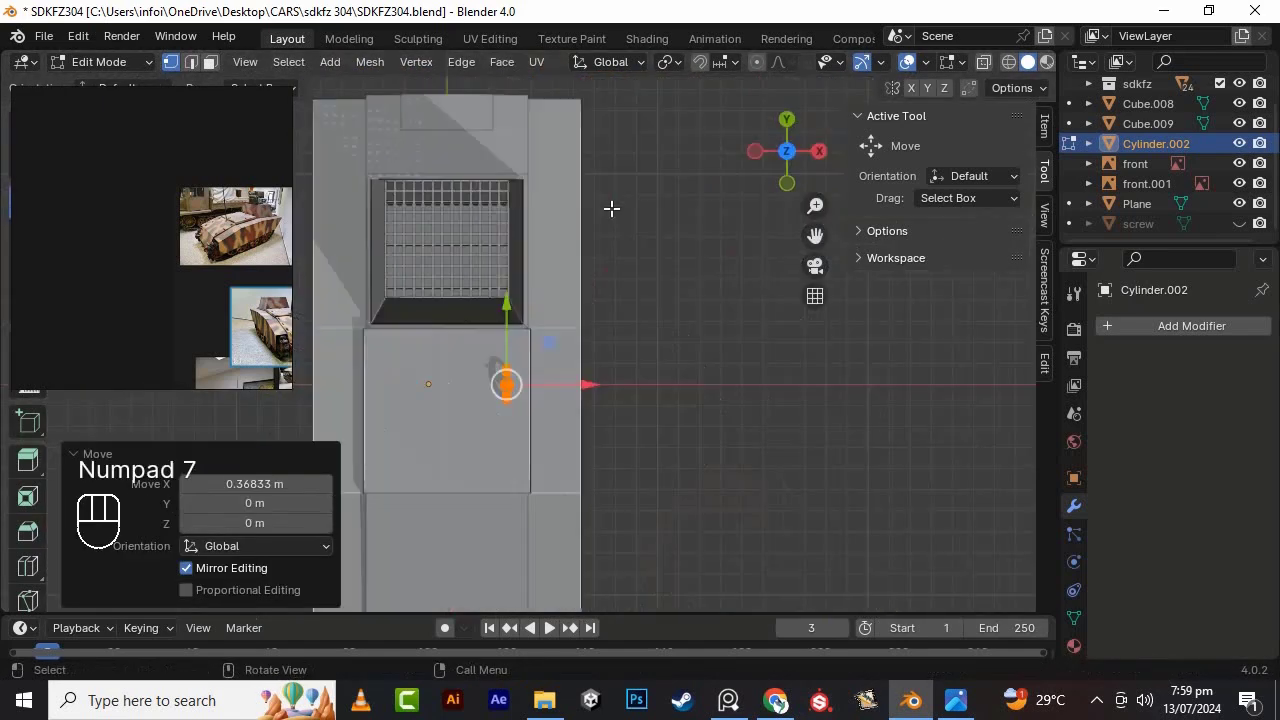
pyautogui.scroll(2, 611, 209)
pyautogui.moveTo(491, 321); pyautogui.dragTo(489, 351)
pyautogui.keyDown('alt'); pyautogui.moveTo(596, 441); pyautogui.dragTo(592, 203); pyautogui.keyUp('alt')
pyautogui.scroll(3, 620, 151)
pyautogui.moveTo(598, 107); pyautogui.dragTo(598, 100)
pyautogui.press('Tab')
# - Duplicate the shackle along Y over the front sloping plate and scale the copy's mesh down slightly
pyautogui.scroll(-5, 606, 196)
pyautogui.hotkey('shift', 'd')
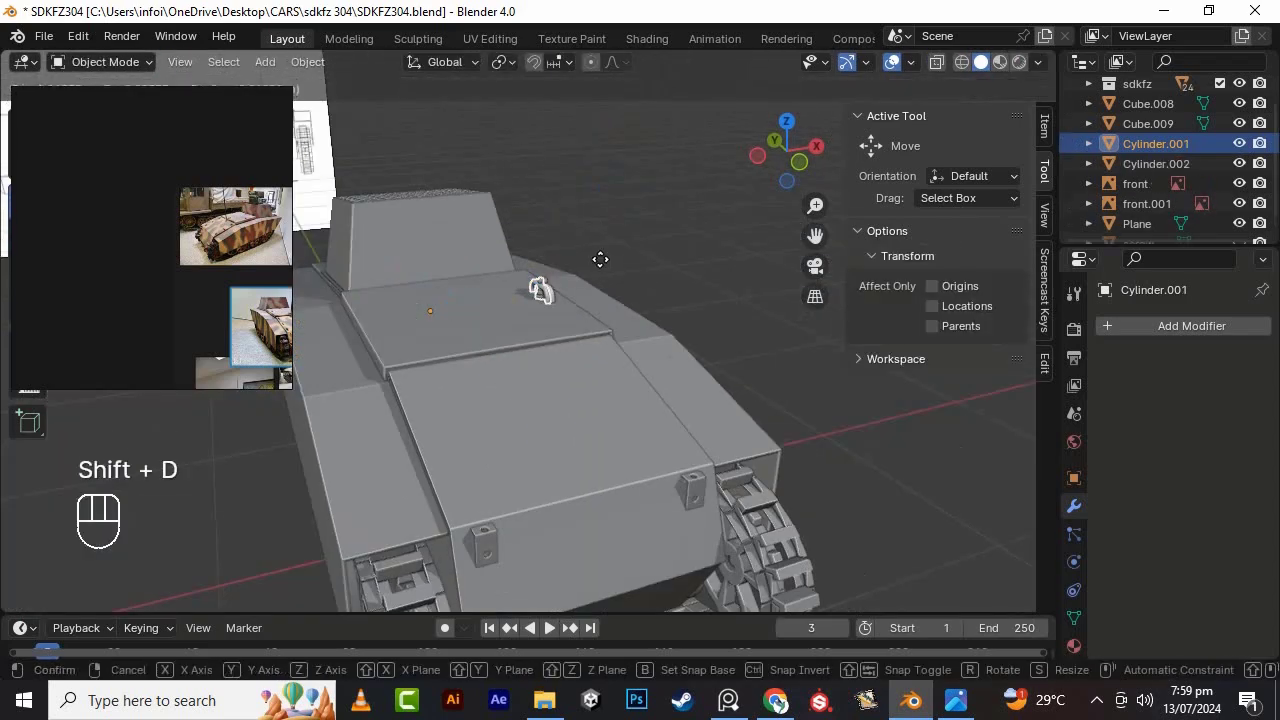
pyautogui.press('y')
pyautogui.click(635, 338)
pyautogui.press('KP_7')
pyautogui.press('Tab')
pyautogui.scroll(4, 548, 386)
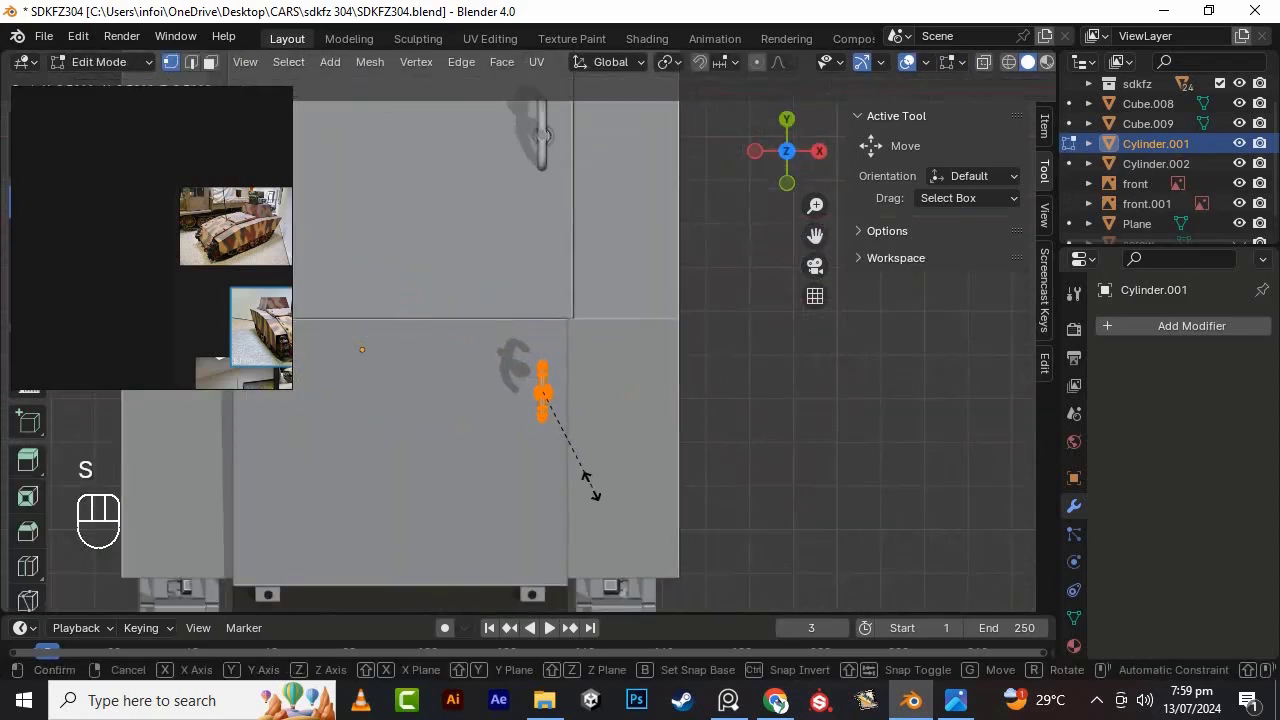
pyautogui.click(590, 485)
# - Lower the copied shackle about 0.062 m along Z onto the front sloping plate
pyautogui.press('g')
pyautogui.press('y')
pyautogui.hotkey('ctrl', 'z')
pyautogui.moveTo(628, 345); pyautogui.dragTo(594, 135, button='middle')
pyautogui.moveTo(548, 88); pyautogui.dragTo(549, 120)
pyautogui.keyDown('shift'); pyautogui.moveTo(555, 150); pyautogui.dragTo(640, 260, button='middle'); pyautogui.keyUp('shift')
pyautogui.scroll(5, 500, 320)
# - Rotate the copied shackle about the X axis to match the slope of the front plate
pyautogui.moveTo(35, 180); pyautogui.dragTo(82, 180, button='right')
pyautogui.click(28, 243)
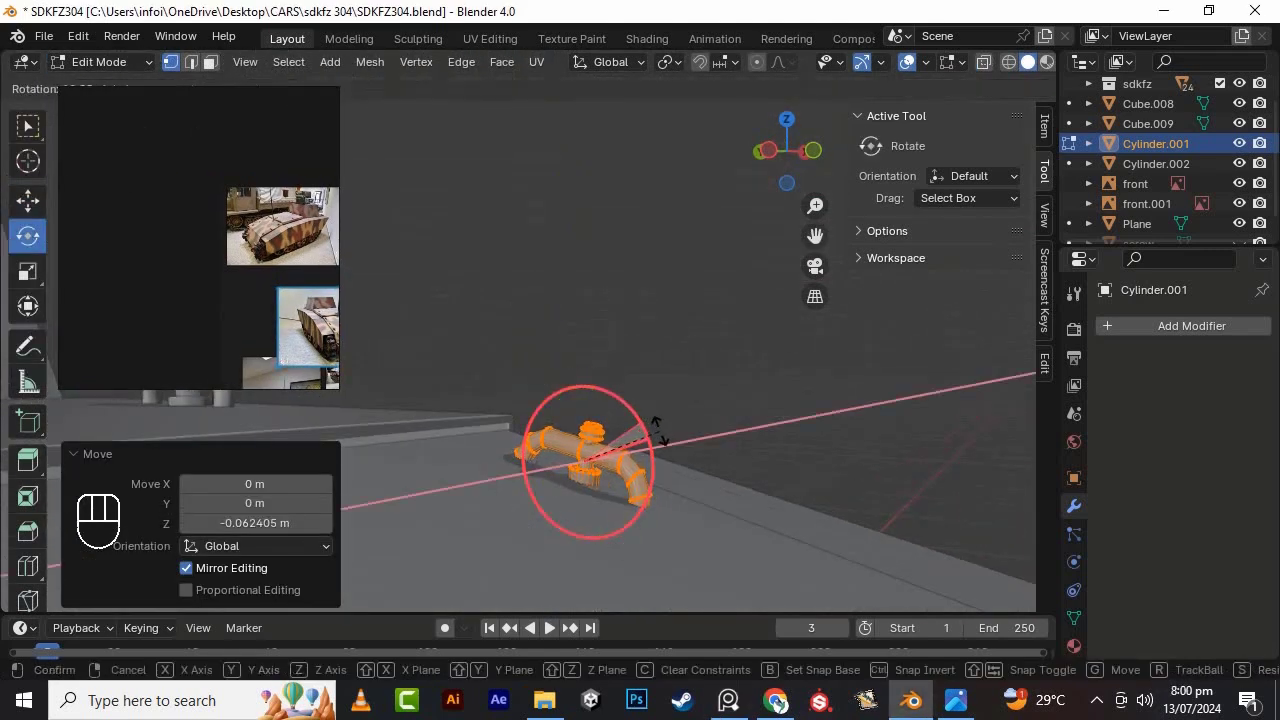
pyautogui.moveTo(659, 431); pyautogui.dragTo(660, 430)
pyautogui.keyDown('alt'); pyautogui.moveTo(660, 430); pyautogui.dragTo(733, 431); pyautogui.keyUp('alt')
pyautogui.click(711, 425)
# - Duplicate the tilted shackle about 0.211 m along negative Y toward the front of the plate
pyautogui.click(28, 201)
pyautogui.scroll(-6, 668, 433)
pyautogui.moveTo(668, 433); pyautogui.dragTo(693, 488, button='middle')
pyautogui.press('y')
pyautogui.click(803, 567)
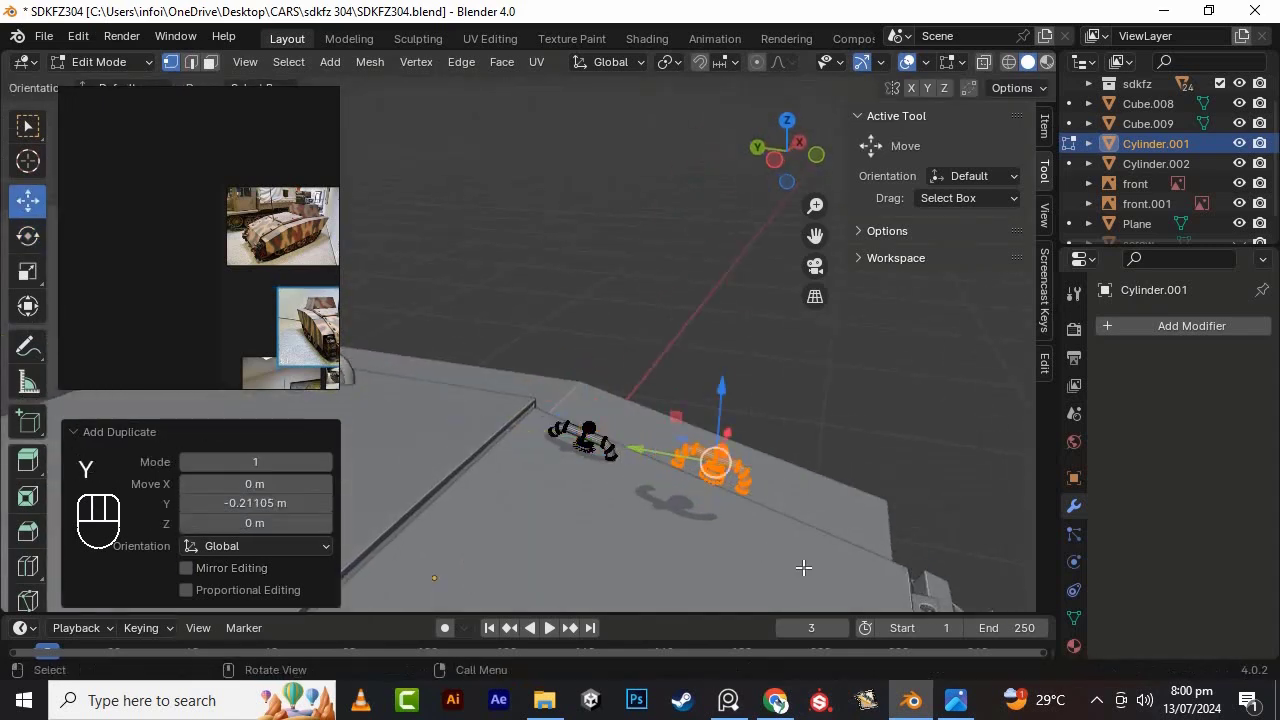
# - Lower the second front-plate shackle onto the surface and add a third one near the plate's front end
pyautogui.scroll(5, 822, 240)
pyautogui.keyDown('shift'); pyautogui.moveTo(822, 400); pyautogui.dragTo(706, 250, button='middle'); pyautogui.keyUp('shift')
pyautogui.moveTo(705, 256); pyautogui.dragTo(699, 228)
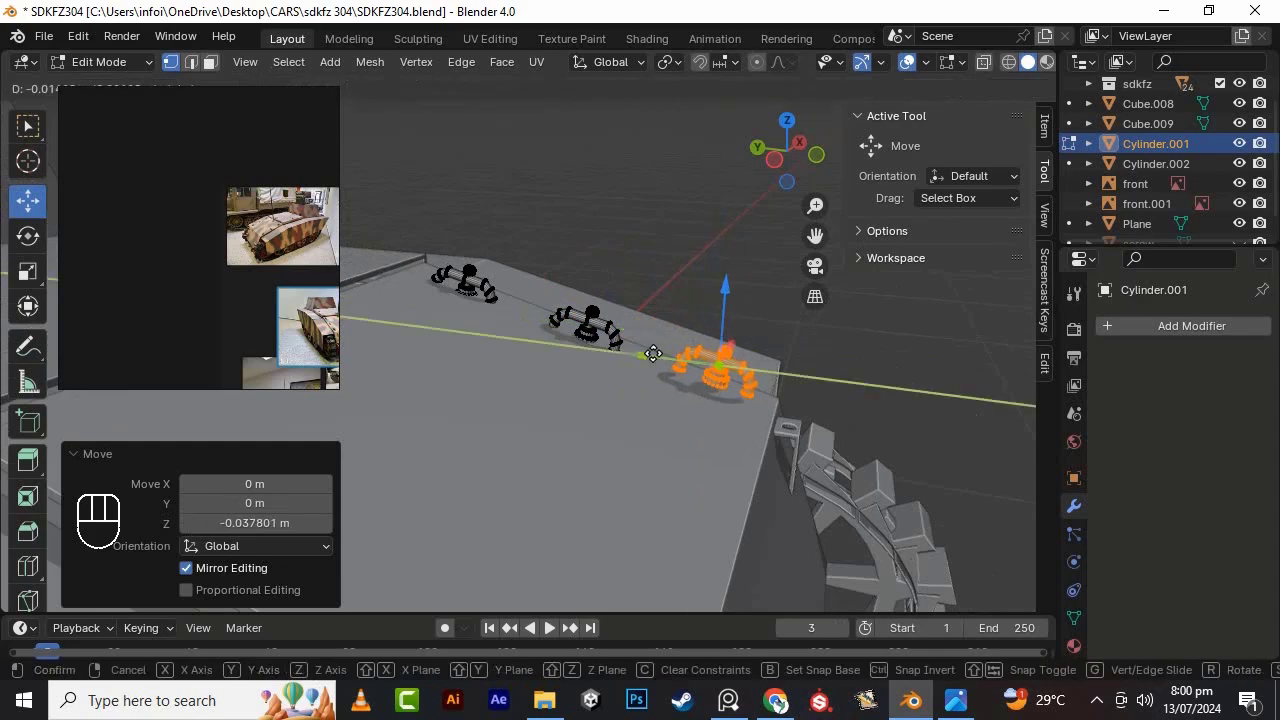
# - Lower the third front-plate shackle about 0.016 m along Z and fine-tune its seating on the plate
pyautogui.click(724, 311)
pyautogui.scroll(5, 506, 304)
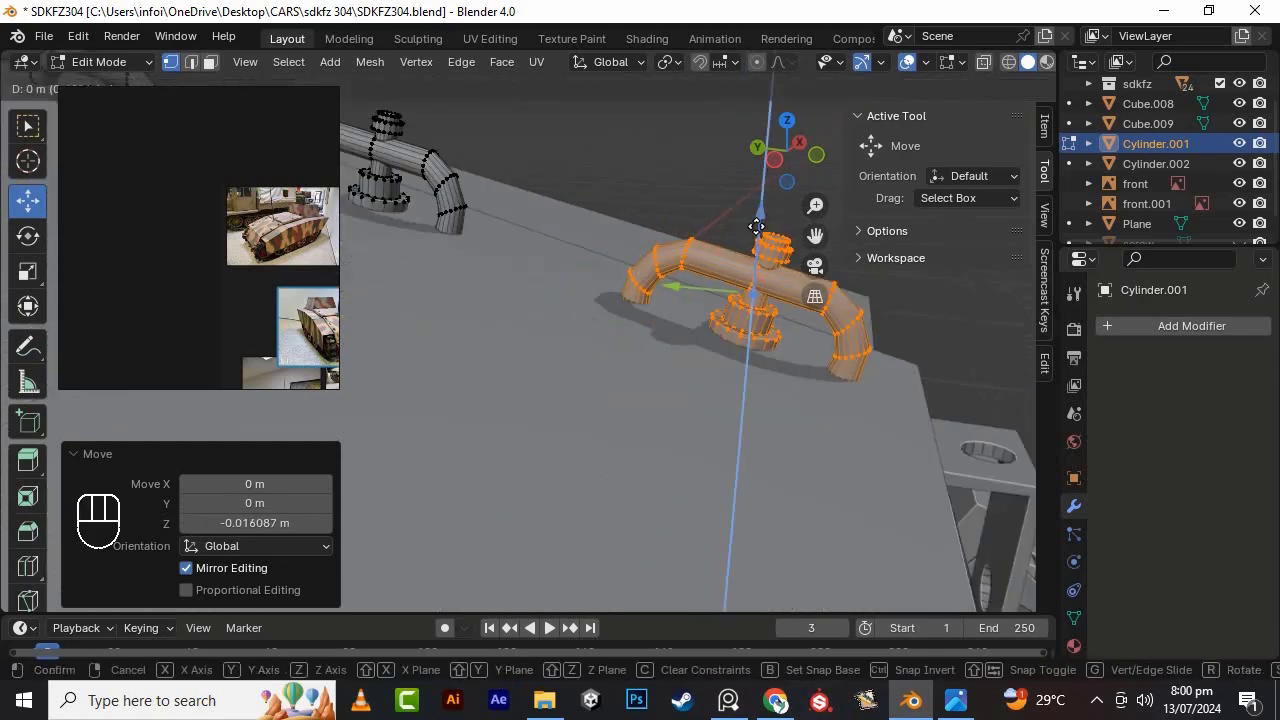
pyautogui.moveTo(756, 226); pyautogui.dragTo(755, 231)
pyautogui.press('Tab')
# - Try joining the four shackles into one object, and undo the join
pyautogui.scroll(-5, 755, 231)
pyautogui.keyDown('shift'); pyautogui.moveTo(560, 250); pyautogui.dragTo(728, 274, button='middle'); pyautogui.keyUp('shift')
pyautogui.scroll(-4, 423, 301)
pyautogui.keyDown('shift'); pyautogui.moveTo(423, 301); pyautogui.dragTo(674, 399, button='middle'); pyautogui.keyUp('shift')
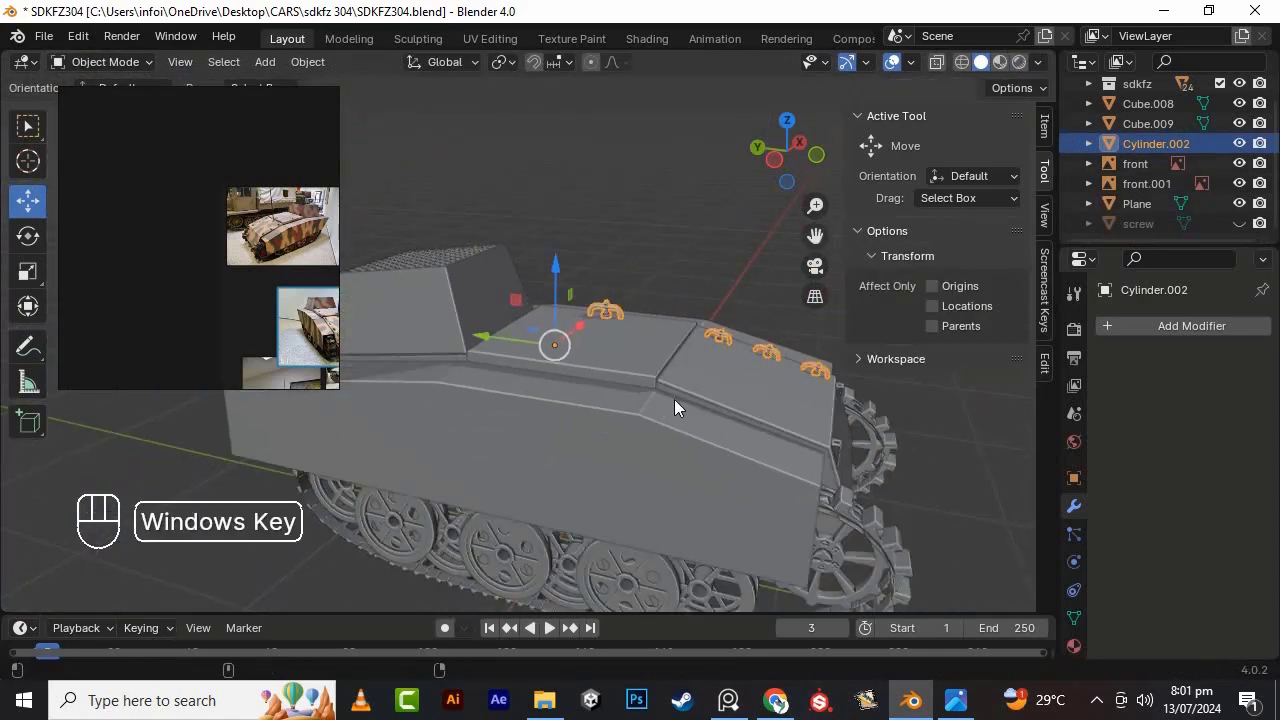
pyautogui.scroll(-3, 674, 399)
pyautogui.click(672, 324)
pyautogui.hotkey('ctrl', 'z')
pyautogui.hotkey('ctrl', 'z')
pyautogui.scroll(5, 670, 322)
pyautogui.hotkey('ctrl', 'z')
# - Duplicate the hatch-plate shackle along X to keep a spare copy beside the hull
pyautogui.moveTo(624, 301); pyautogui.dragTo(502, 438, button='middle')
pyautogui.hotkey('shift', 'd')
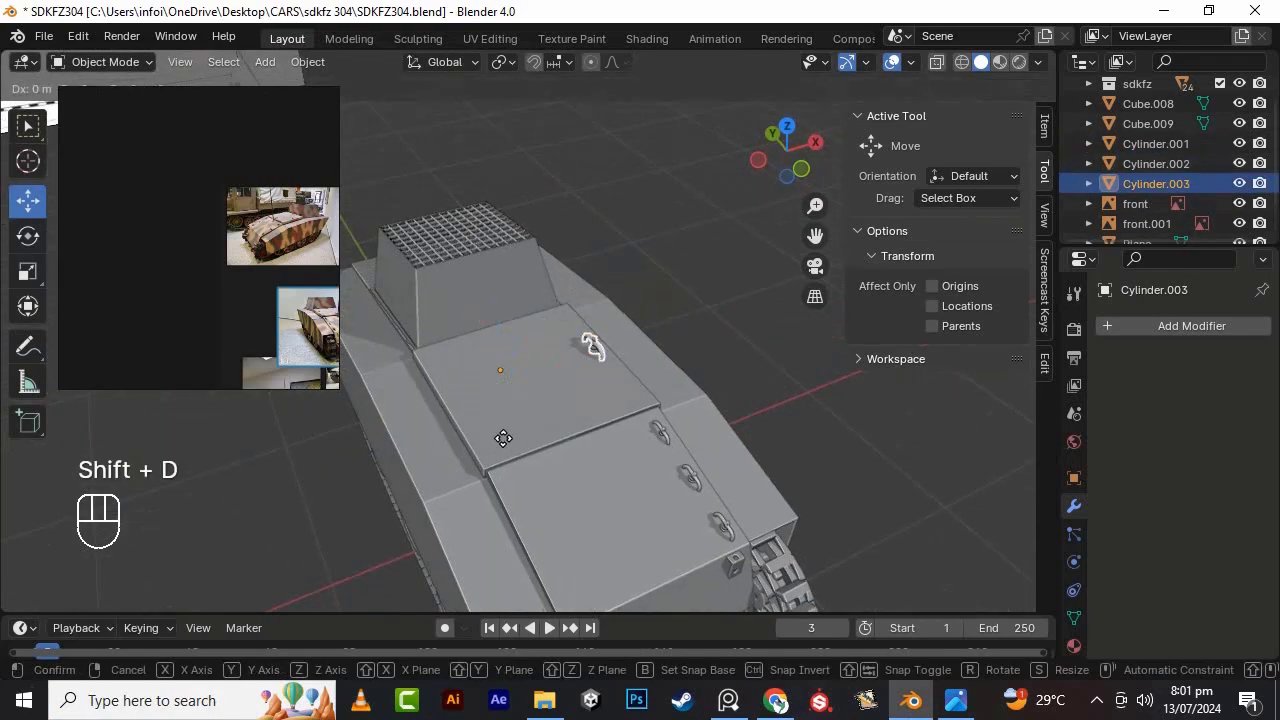
pyautogui.press('x')
# - Shade the four joined deck shackles smooth with a 30° auto smooth angle and add a Mirror modifier
pyautogui.rightClick(650, 407)
pyautogui.click(620, 325)
pyautogui.click(1113, 326)
pyautogui.write('m')
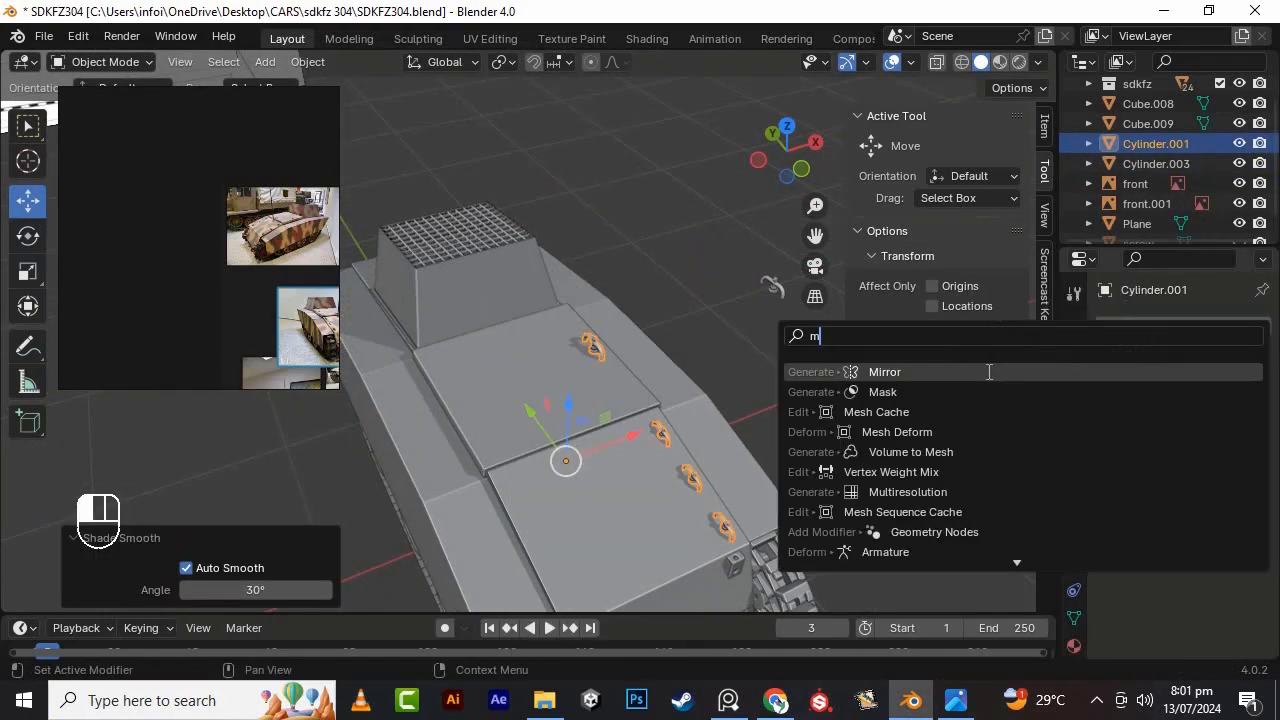
pyautogui.click(989, 370)
# - Apply the shackles' transforms to mirror them across the hull, apply the Mirror modifier and save the file
pyautogui.hotkey('ctrl', 'a')
pyautogui.click(612, 424)
pyautogui.moveTo(616, 464)
pyautogui.mouseDown(button='middle')
pyautogui.moveTo(616, 439)
pyautogui.moveTo(520, 450)
pyautogui.mouseUp(button='middle')
pyautogui.click(1216, 358)
pyautogui.click(1123, 380)
pyautogui.hotkey('ctrl', 's')
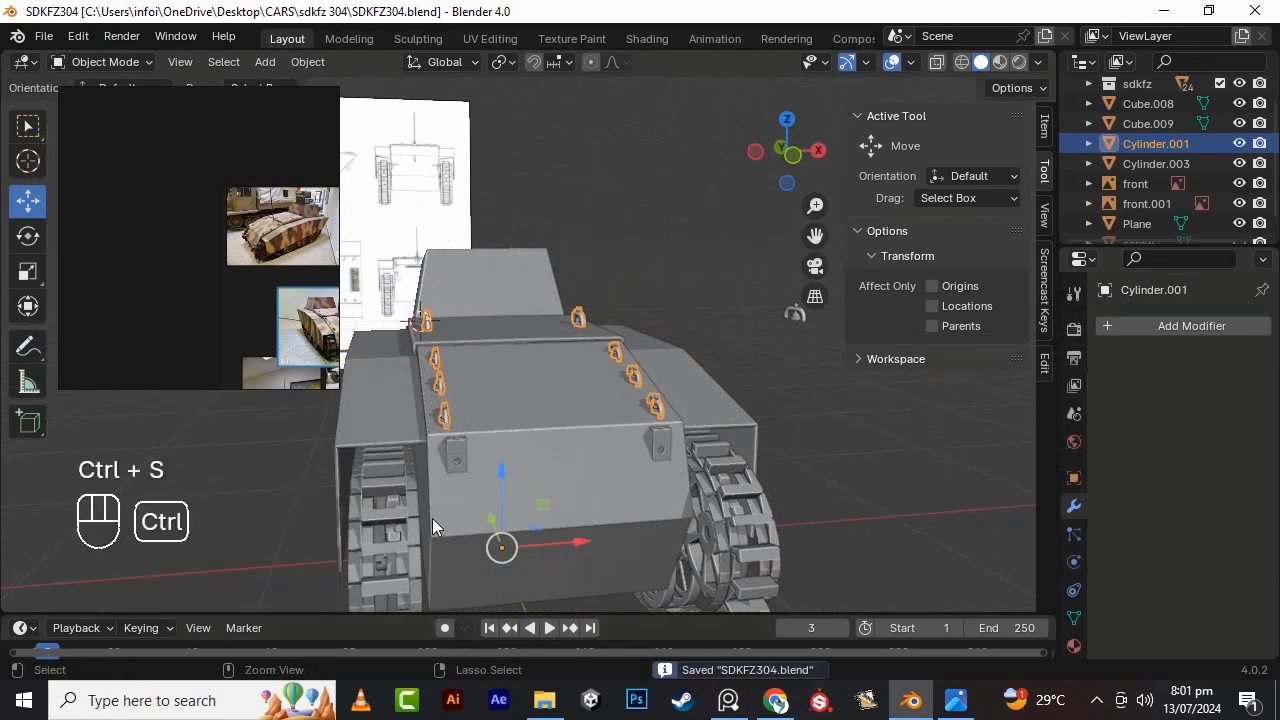
# - Examine the hatch fittings and hinges in the reference photos
pyautogui.click(728, 700)
pyautogui.scroll(-6, 357, 243)
pyautogui.scroll(4, 357, 243)
pyautogui.click(728, 700)
pyautogui.scroll(-3, 258, 166)
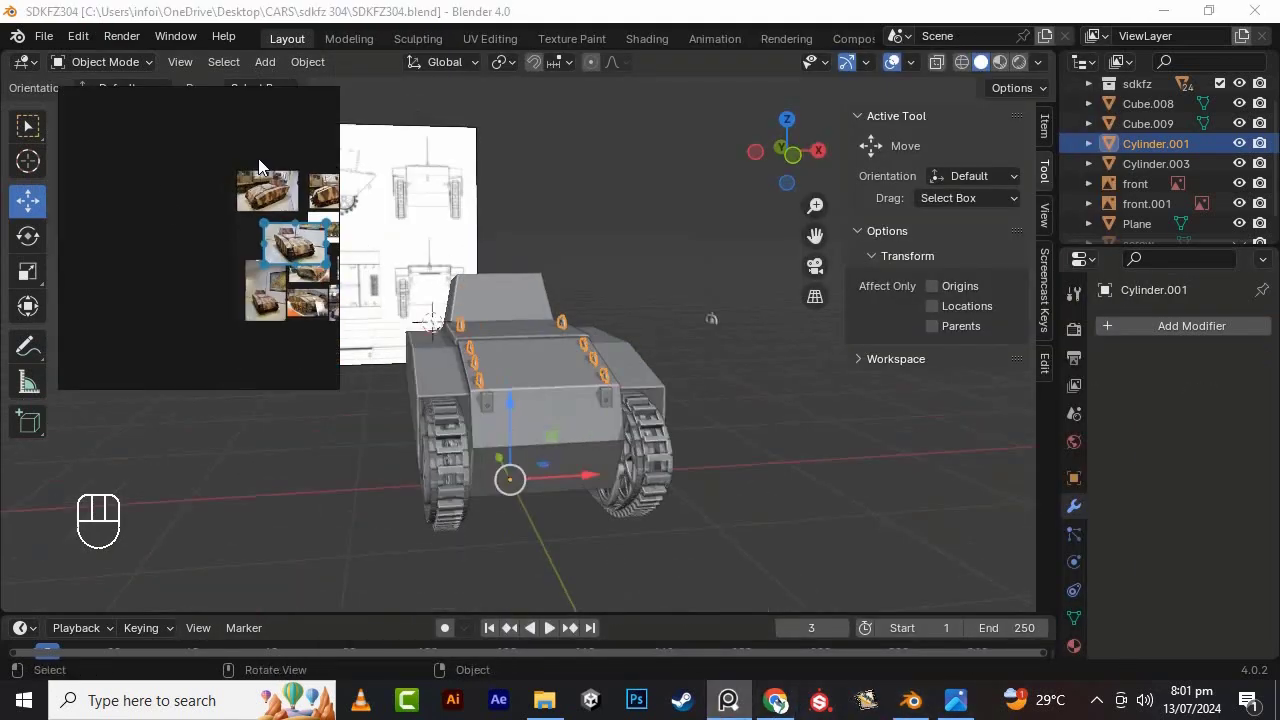
pyautogui.scroll(12, 172, 212)
pyautogui.scroll(-3, 233, 274)
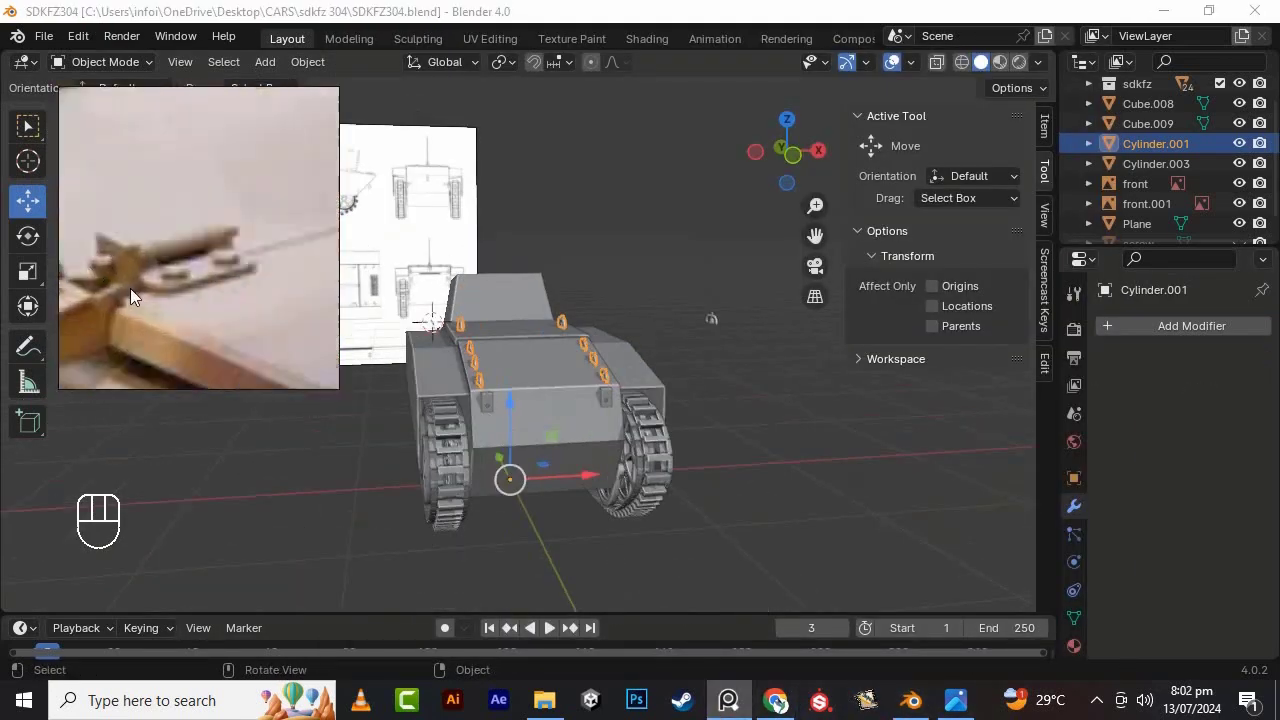
pyautogui.scroll(-3, 252, 262)
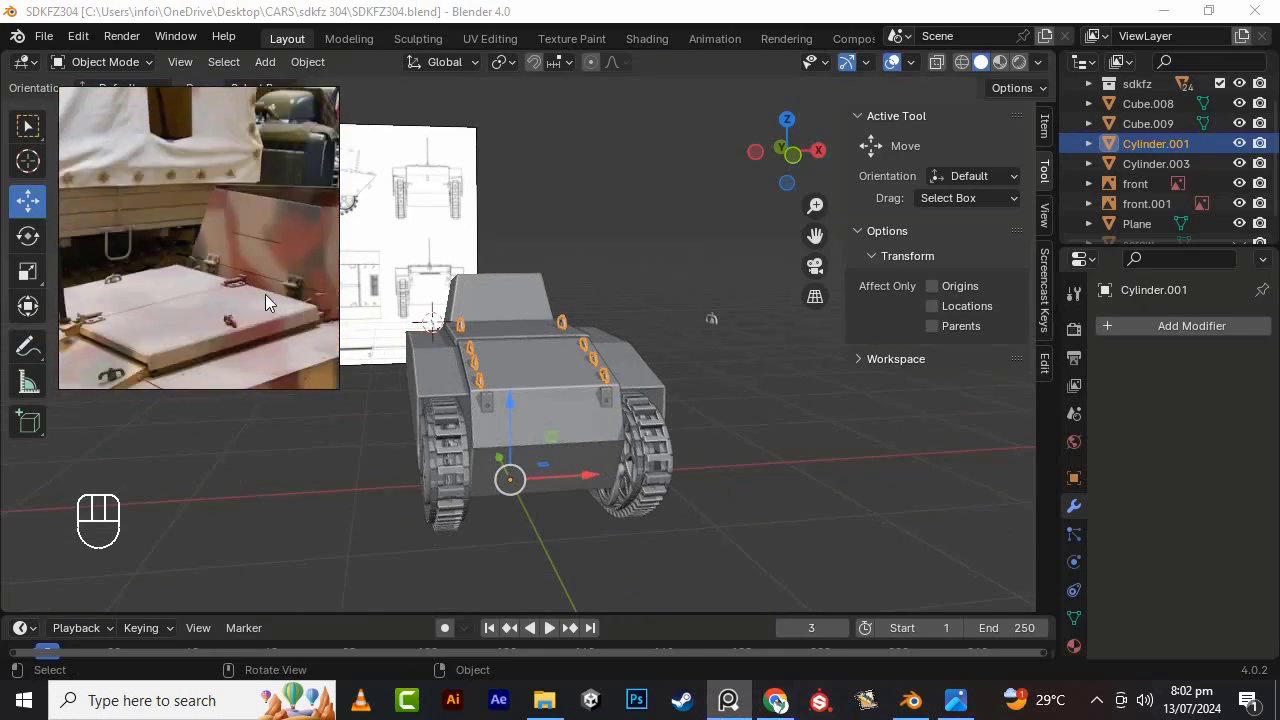
# - Deselect the mirrored shackles and save the file
pyautogui.hotkey('ctrl', 's')
pyautogui.click(630, 532)
pyautogui.click(742, 440)
pyautogui.hotkey('ctrl', 'a')
pyautogui.hotkey('ctrl', 's')
pyautogui.hotkey('ctrl', 's')
# - Examine the hatch fittings and the front hull's towing brackets in the reference photos
pyautogui.scroll(3, 660, 360)
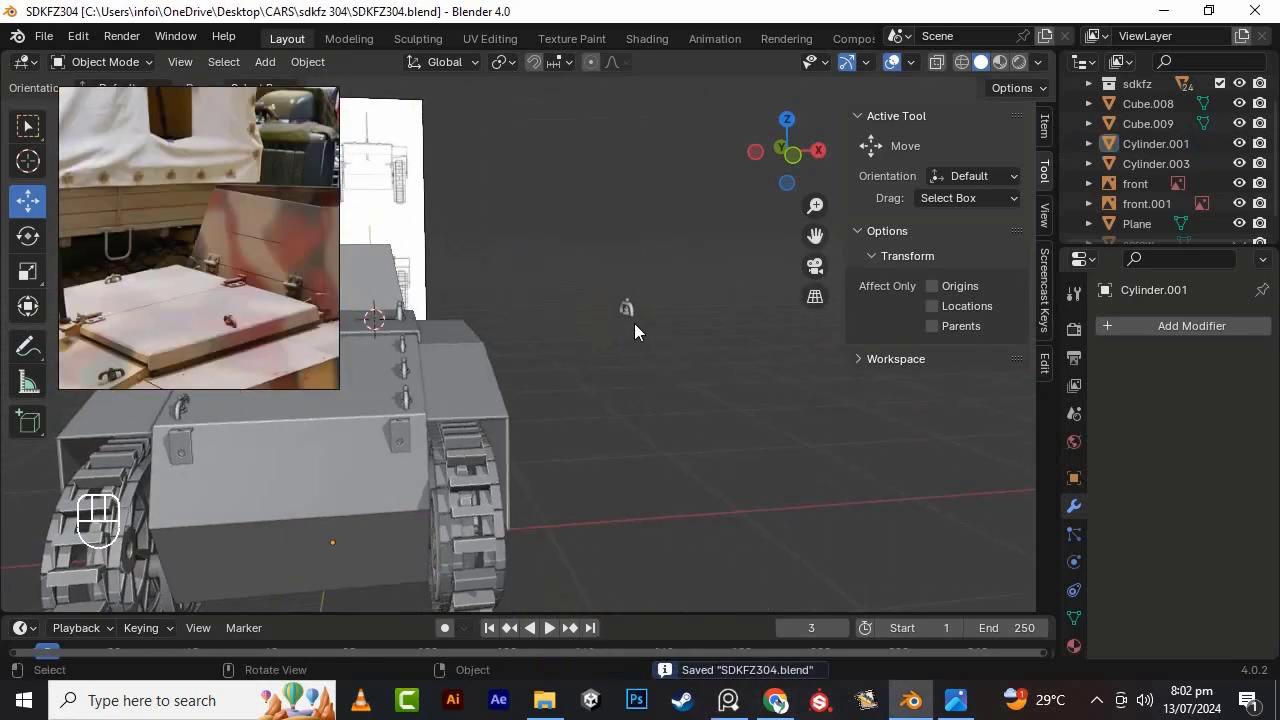
pyautogui.moveTo(236, 318); pyautogui.dragTo(186, 347, button='middle')
pyautogui.scroll(7, 217, 272)
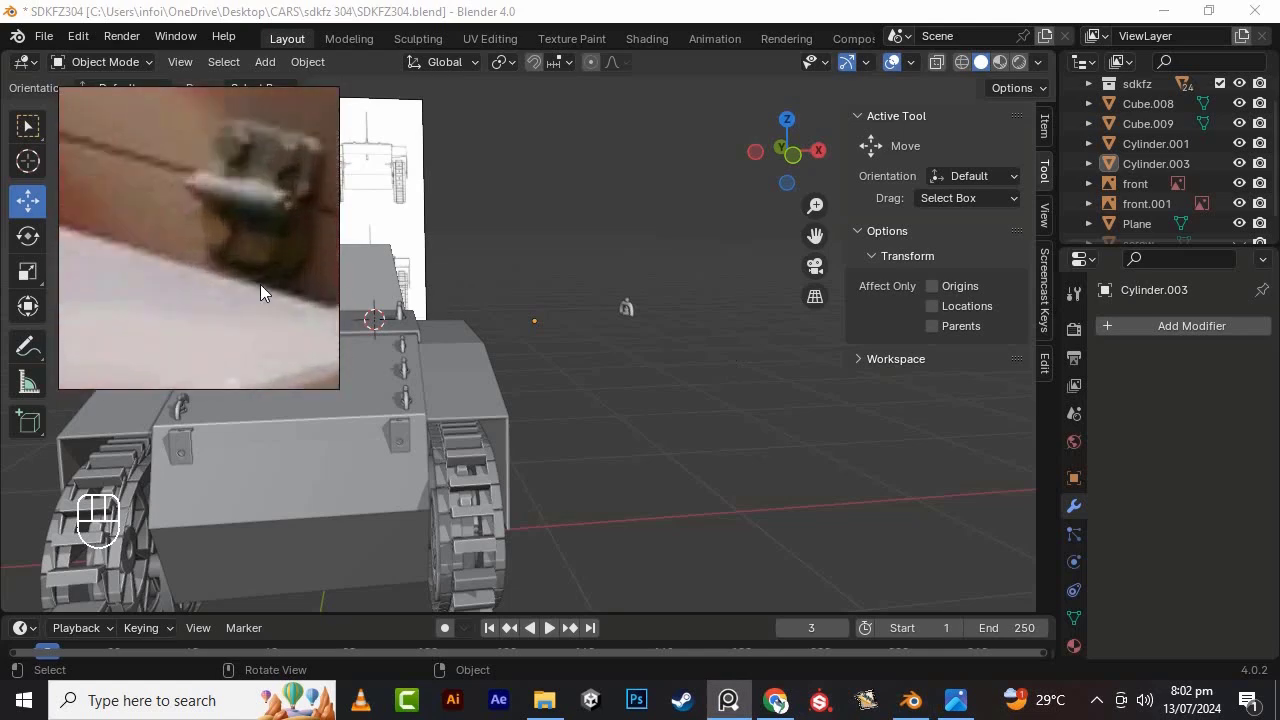
pyautogui.scroll(-4, 285, 284)
pyautogui.moveTo(297, 278); pyautogui.dragTo(521, 133, button='middle')
pyautogui.scroll(3, 248, 259)
pyautogui.scroll(-7, 248, 259)
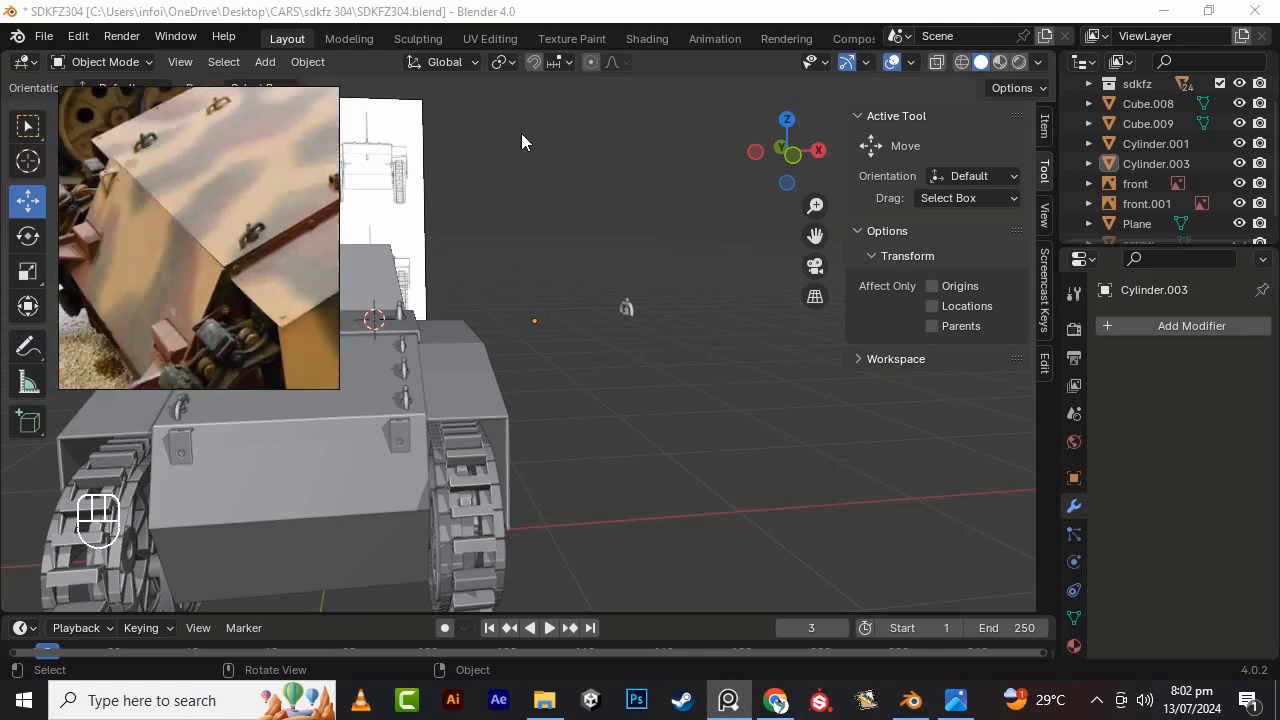
pyautogui.scroll(5, 209, 248)
pyautogui.scroll(-4, 209, 248)
pyautogui.scroll(4, 207, 319)
pyautogui.moveTo(209, 248); pyautogui.dragTo(247, 227, button='middle')
pyautogui.scroll(-5, 309, 241)
pyautogui.scroll(5, 238, 293)
pyautogui.scroll(-4, 238, 293)
pyautogui.scroll(4, 247, 227)
pyautogui.scroll(-3, 247, 227)
pyautogui.scroll(-5, 630, 385)
pyautogui.keyDown('shift'); pyautogui.moveTo(630, 385); pyautogui.dragTo(688, 322, button='middle'); pyautogui.keyUp('shift')
pyautogui.scroll(-2, 218, 190)
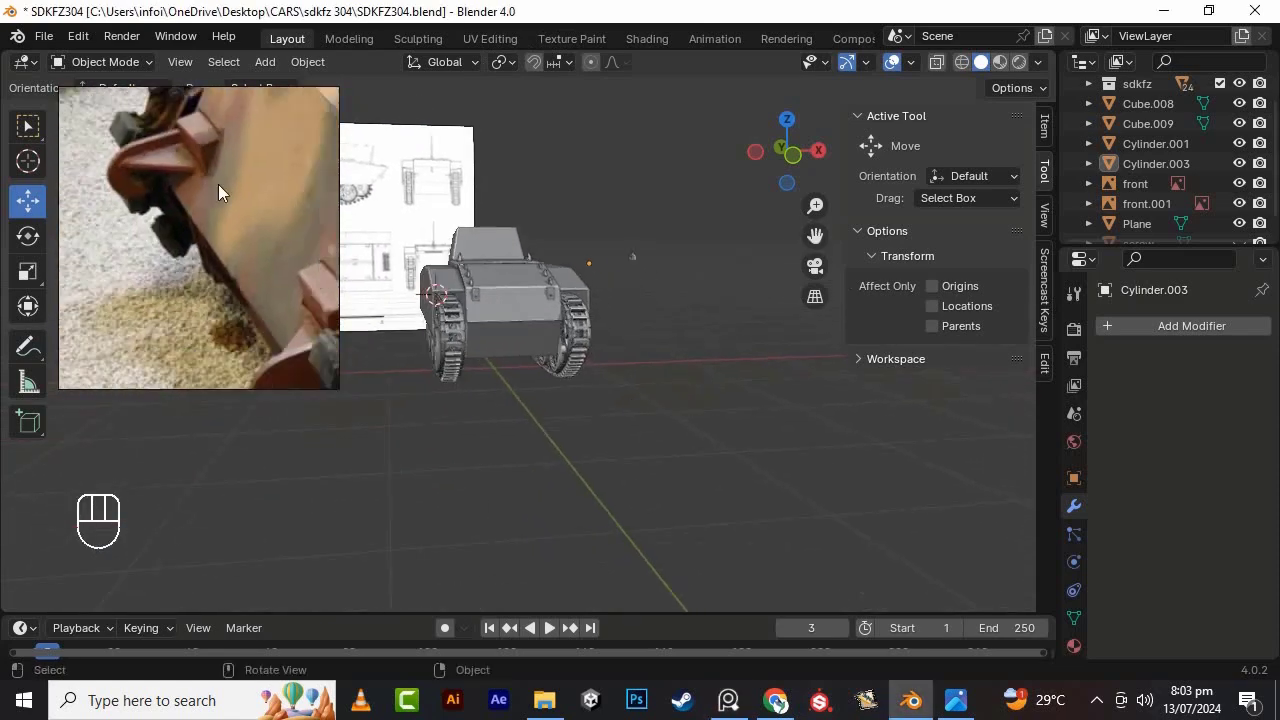
# - Add a cube and scale its mesh to 0.088 in the front view
pyautogui.scroll(3, 218, 190)
pyautogui.hotkey('shift', 'a')
pyautogui.click(770, 303)
pyautogui.press('KP_1')
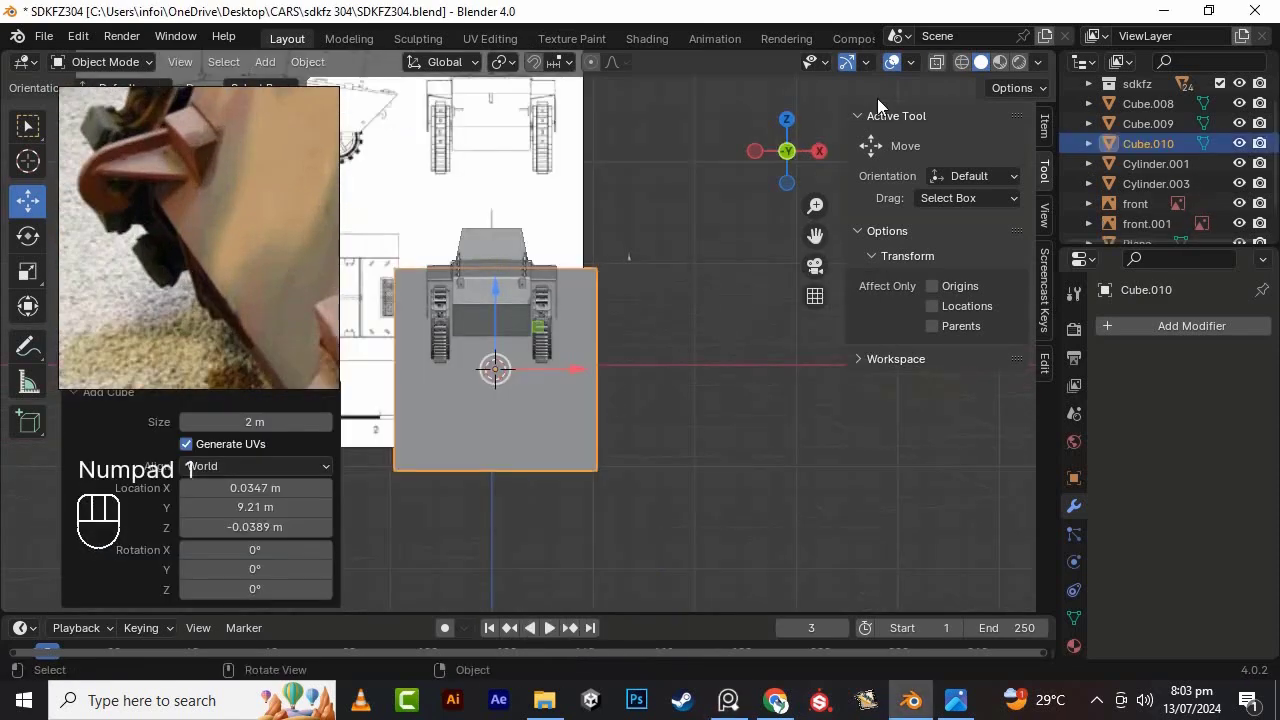
pyautogui.press('Tab')
pyautogui.press('s')
pyautogui.click(684, 378)
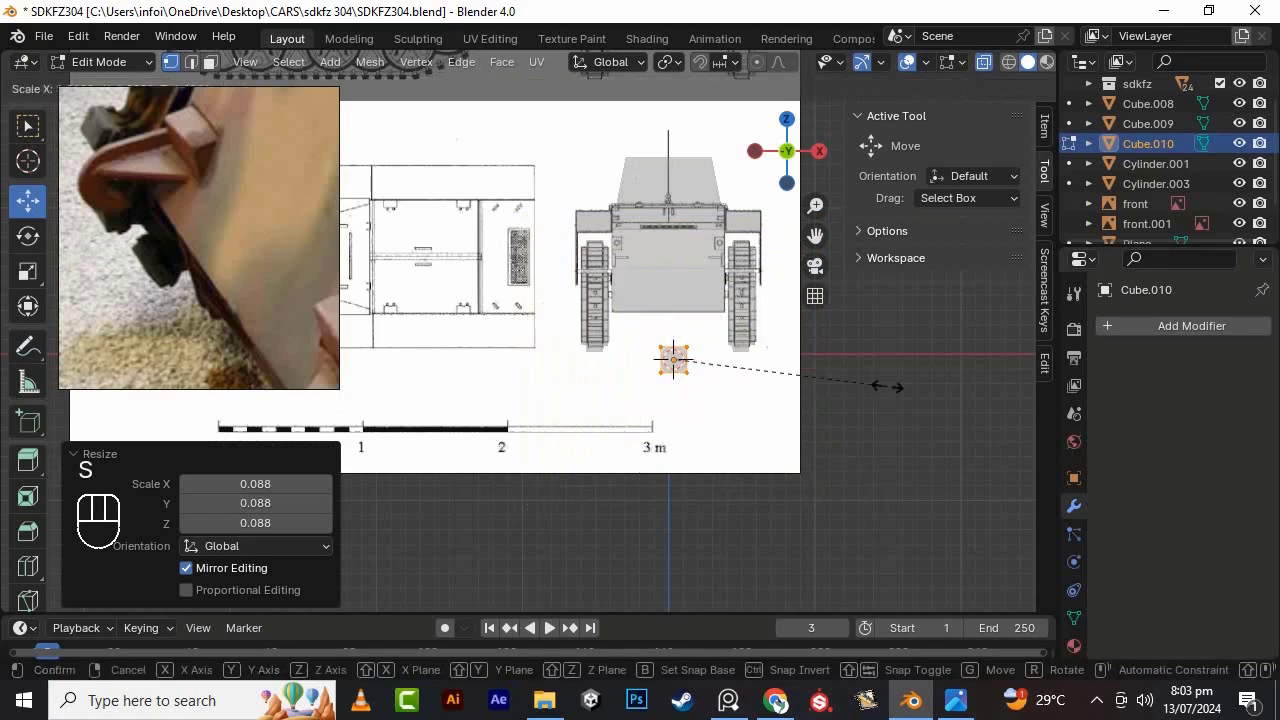
# - Raise the cube 0.52658 m, scale its height to 0.741 and shift it -0.27545 m along X
pyautogui.click(663, 212)
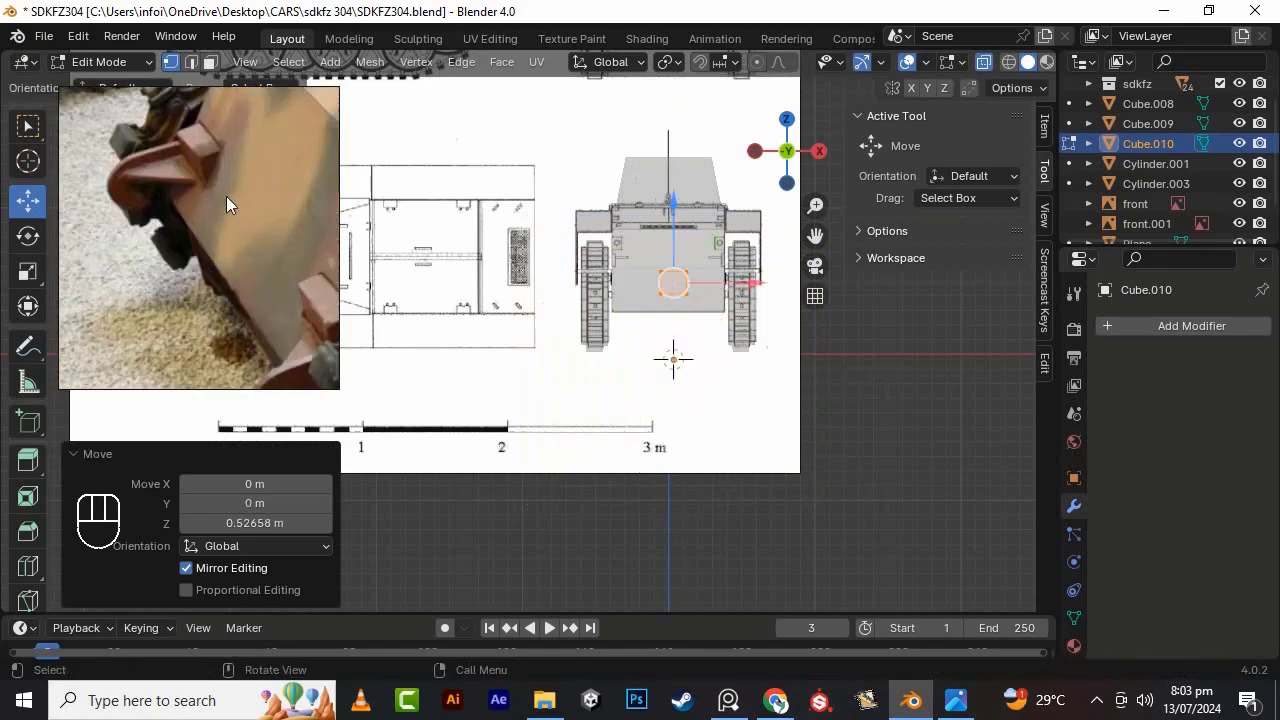
pyautogui.scroll(2, 724, 275)
pyautogui.press('s')
pyautogui.press('z')
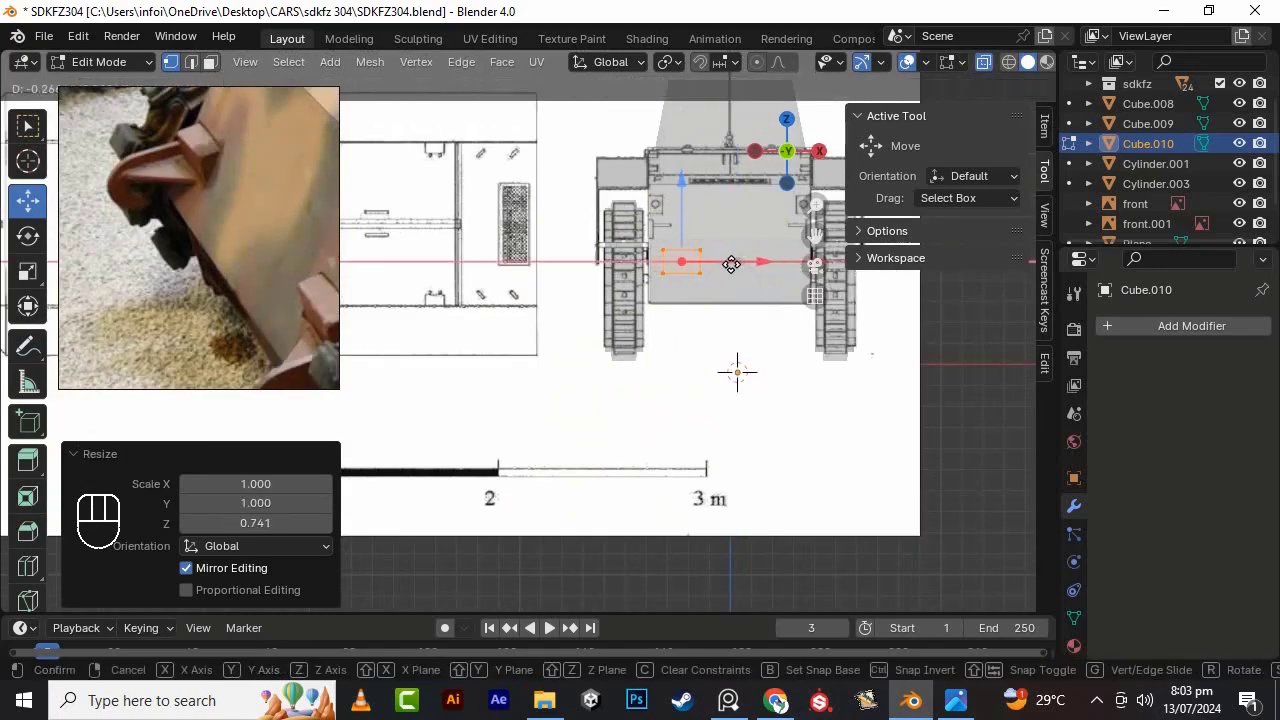
pyautogui.click(728, 264)
# - Bring the block along Y to the hull's front plate and scale it to 0.712
pyautogui.scroll(2, 728, 264)
pyautogui.moveTo(728, 264); pyautogui.dragTo(511, 252, button='middle')
pyautogui.keyDown('alt'); pyautogui.moveTo(697, 340); pyautogui.dragTo(826, 397, button='middle'); pyautogui.keyUp('alt')
pyautogui.scroll(-9, 740, 290)
pyautogui.keyDown('alt'); pyautogui.moveTo(520, 385); pyautogui.dragTo(506, 425, button='middle'); pyautogui.keyUp('alt')
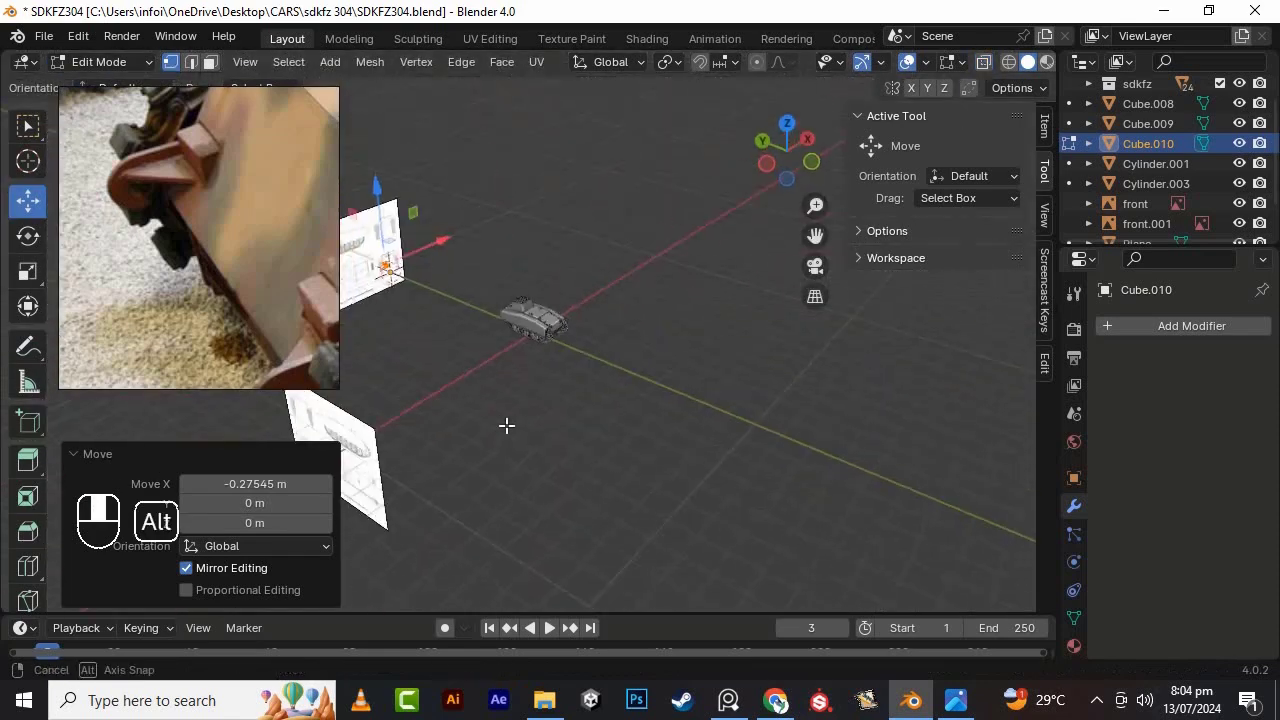
pyautogui.scroll(12, 608, 363)
pyautogui.moveTo(817, 383); pyautogui.dragTo(611, 317)
pyautogui.scroll(3, 557, 351)
pyautogui.keyDown('alt'); pyautogui.moveTo(720, 360); pyautogui.dragTo(600, 300, button='middle'); pyautogui.keyUp('alt')
pyautogui.scroll(-5, 265, 264)
pyautogui.scroll(6, 560, 335)
pyautogui.scroll(5, 265, 264)
pyautogui.moveTo(606, 294); pyautogui.dragTo(582, 150)
pyautogui.scroll(-7, 590, 180)
pyautogui.keyDown('alt'); pyautogui.moveTo(600, 210); pyautogui.dragTo(743, 358, button='middle'); pyautogui.keyUp('alt')
pyautogui.scroll(4, 743, 358)
# - Align the block below the front bracket, seat it against the hull plate with a -0.039138 m Y move, and save the file
pyautogui.press('KP_1')
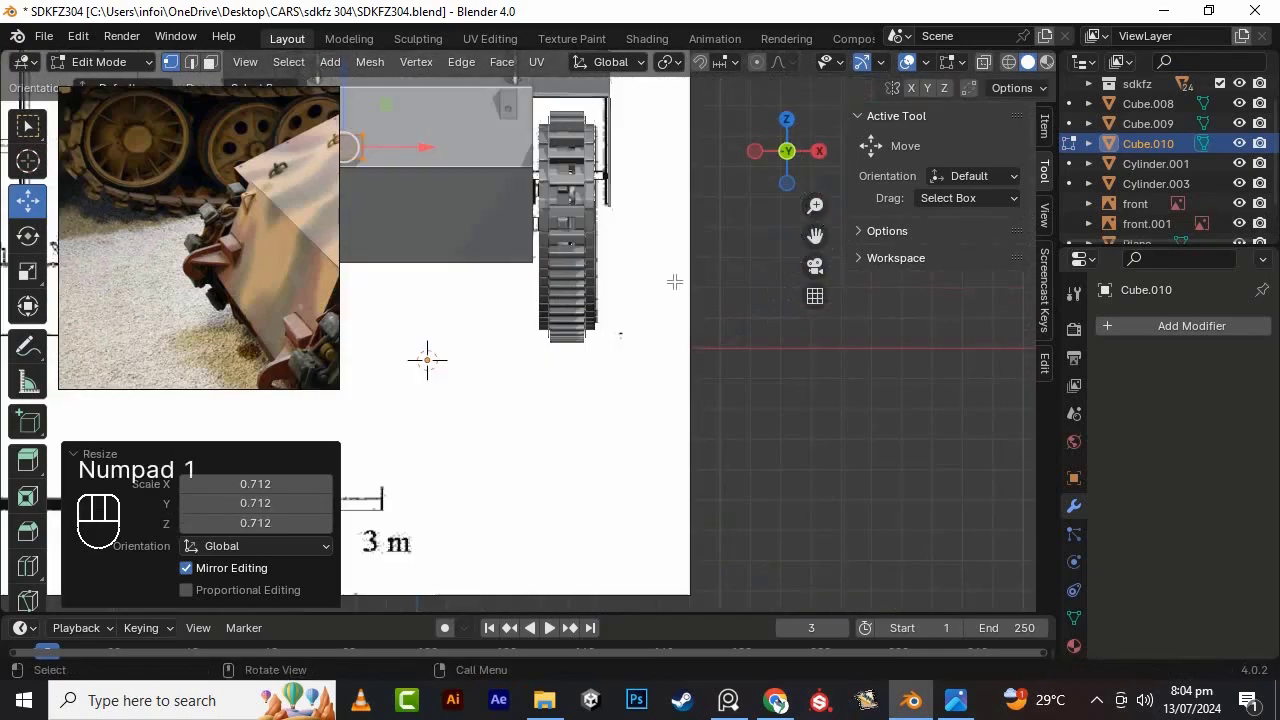
pyautogui.click(702, 280)
pyautogui.scroll(3, 698, 250)
pyautogui.moveTo(690, 204); pyautogui.dragTo(659, 204)
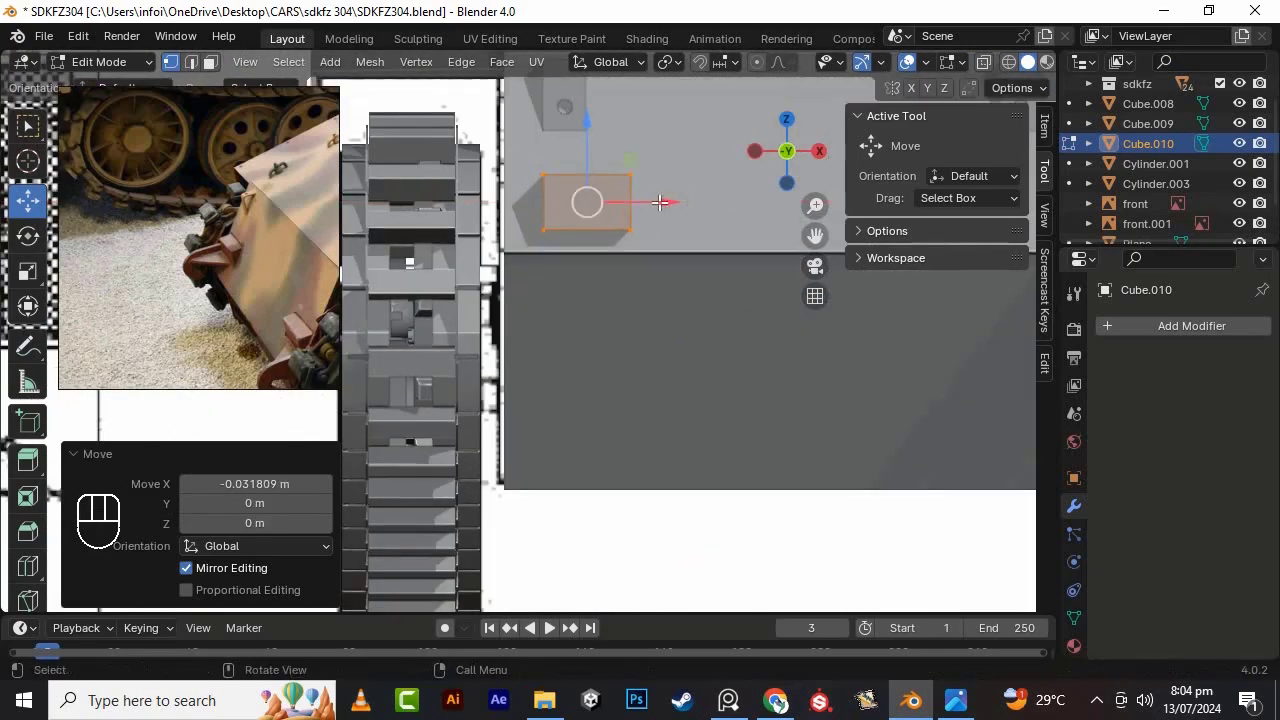
pyautogui.press('Tab')
pyautogui.moveTo(660, 203); pyautogui.dragTo(660, 333, button='middle')
pyautogui.moveTo(588, 272); pyautogui.dragTo(584, 274)
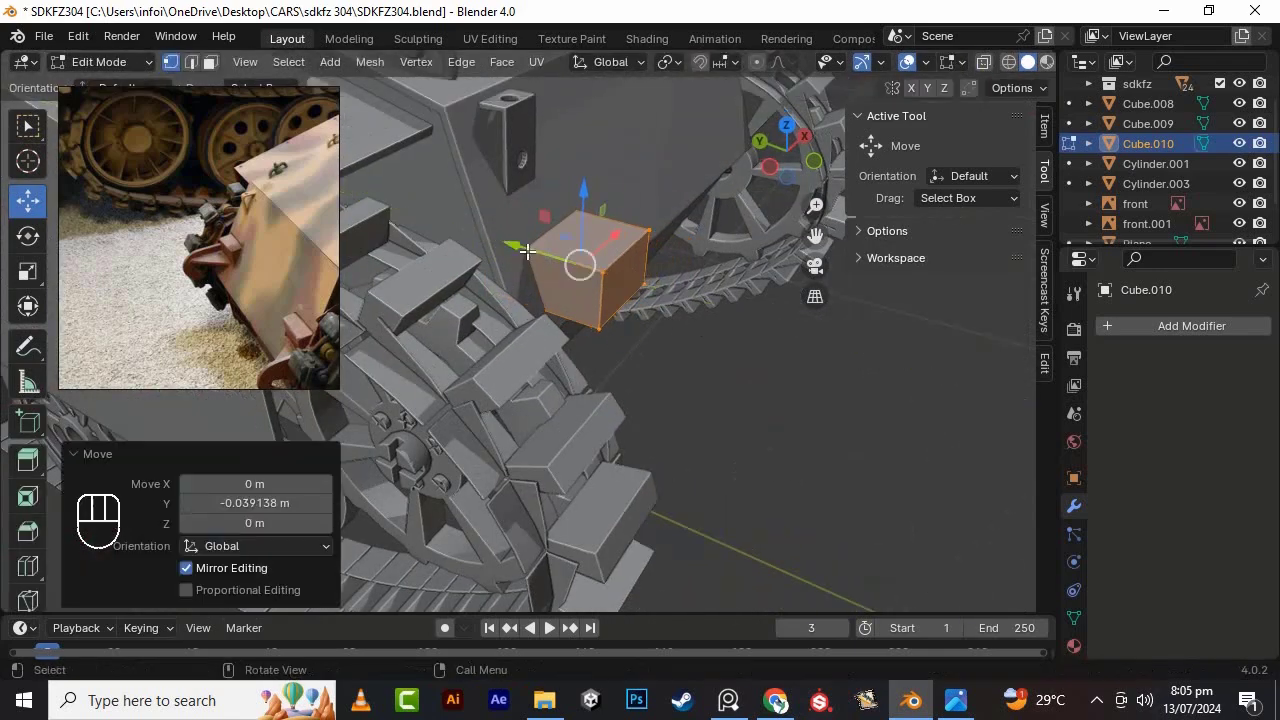
pyautogui.press('Tab')
pyautogui.hotkey('ctrl', 's')
# - Add a Mirror modifier to the block and apply all its transforms to mirror it across the hull
pyautogui.keyDown('alt'); pyautogui.moveTo(564, 292); pyautogui.dragTo(520, 398, button='middle'); pyautogui.keyUp('alt')
pyautogui.scroll(5, 222, 262)
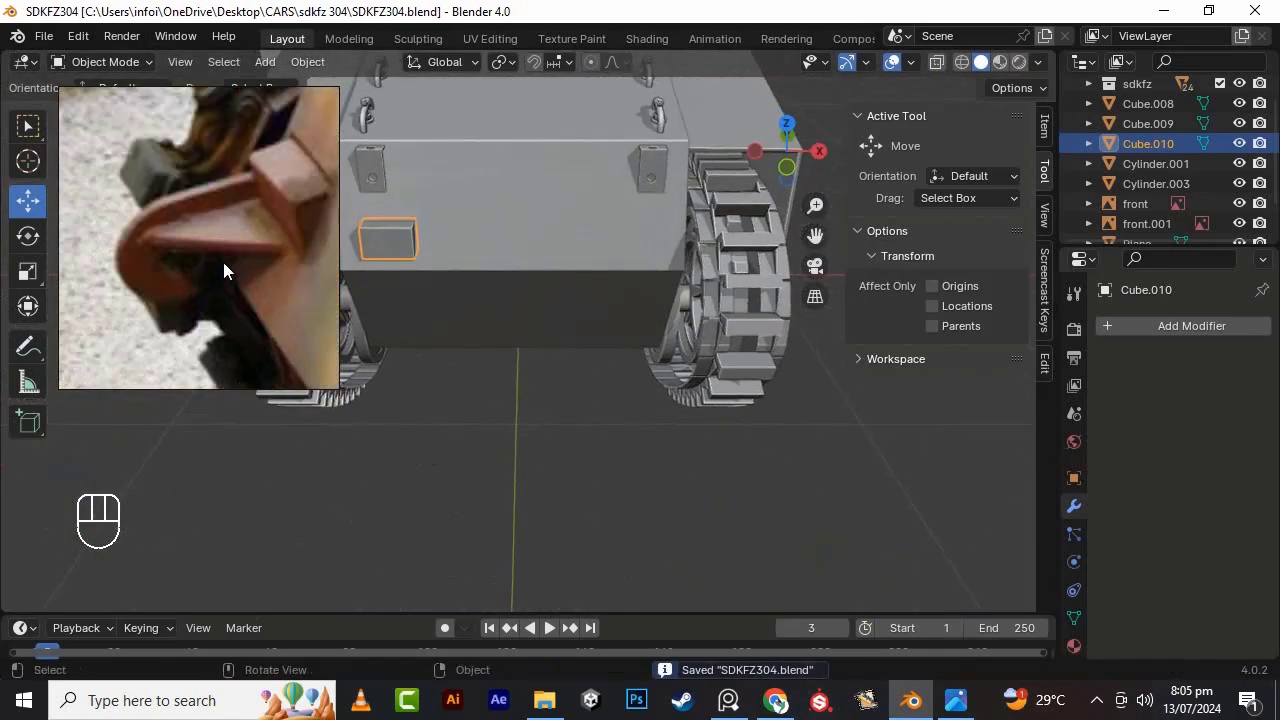
pyautogui.scroll(-4, 222, 262)
pyautogui.keyDown('shift'); pyautogui.moveTo(815, 237); pyautogui.dragTo(1014, 282, button='middle'); pyautogui.keyUp('shift')
pyautogui.click(1125, 325)
pyautogui.click(900, 470)
pyautogui.scroll(-5, 614, 384)
pyautogui.hotkey('ctrl', 'a')
pyautogui.click(614, 371)
pyautogui.scroll(5, 614, 378)
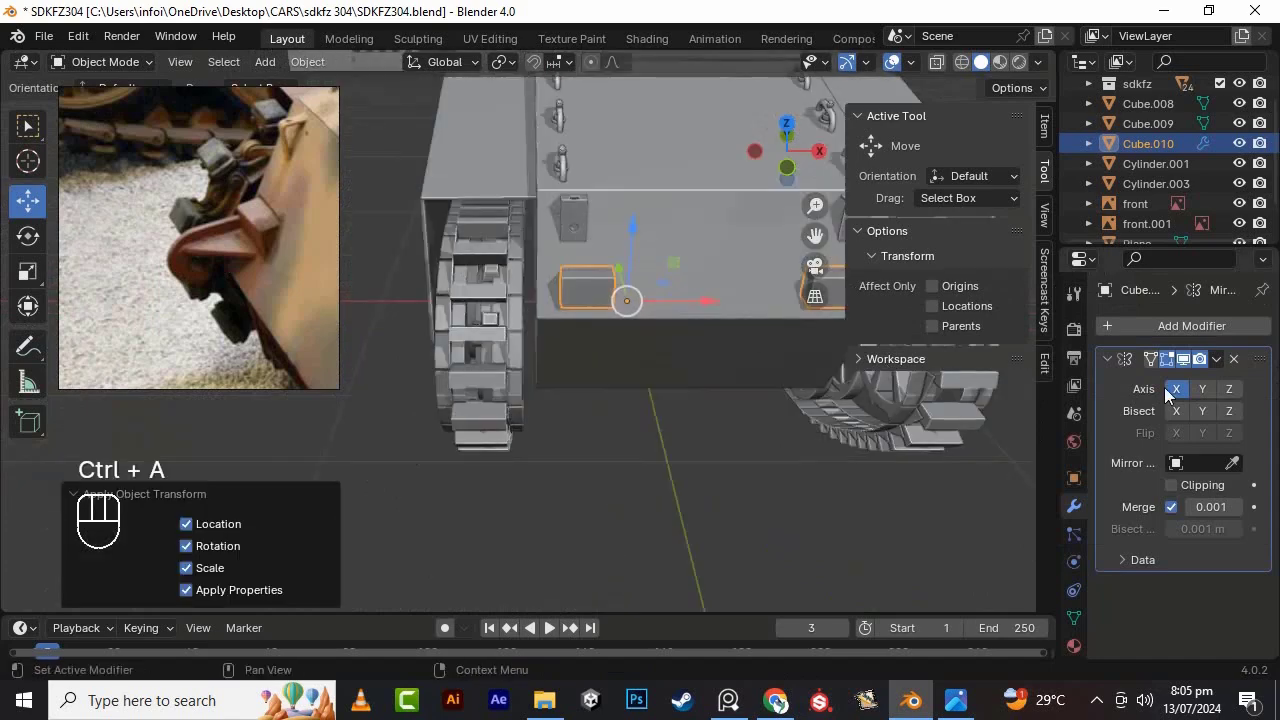
# - Apply the Mirror modifier to the front blocks, deselect them and save the file
pyautogui.click(1216, 359)
pyautogui.click(1168, 381)
pyautogui.click(600, 440)
pyautogui.keyDown('alt'); pyautogui.moveTo(570, 360); pyautogui.dragTo(610, 384, button='middle'); pyautogui.keyUp('alt')
pyautogui.click(522, 330)
pyautogui.hotkey('ctrl', 's')
# - Add a plane for the towing bracket and move it -10.036 m along Y to the vehicle's front
pyautogui.scroll(2, 308, 268)
pyautogui.click(242, 272)
pyautogui.click(655, 420)
pyautogui.hotkey('shift', 'a')
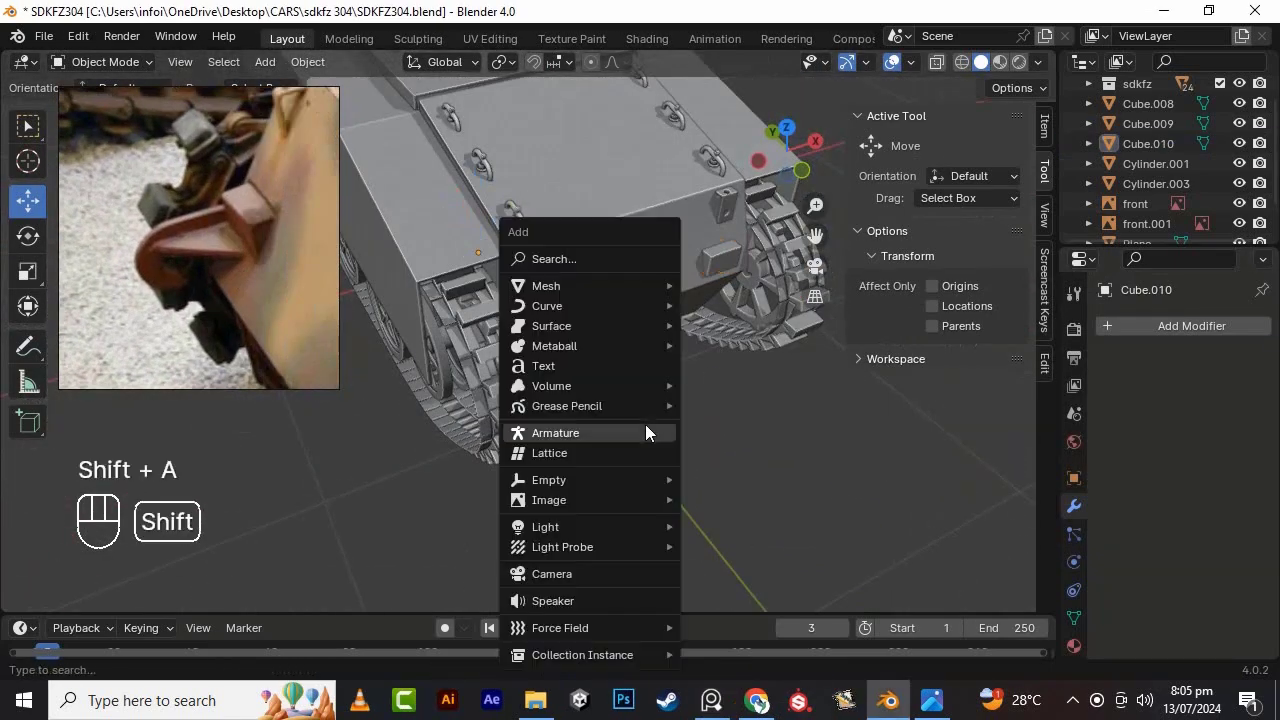
pyautogui.moveTo(640, 287)
pyautogui.click(728, 287)
pyautogui.scroll(-14, 639, 438)
pyautogui.moveTo(600, 430); pyautogui.dragTo(676, 434, button='middle')
pyautogui.moveTo(372, 290); pyautogui.dragTo(458, 313)
pyautogui.scroll(12, 523, 328)
# - Shrink the plane to bracket size in front of the hull and shift it -0.3265 m along X to line up with one block
pyautogui.press('KP_7')
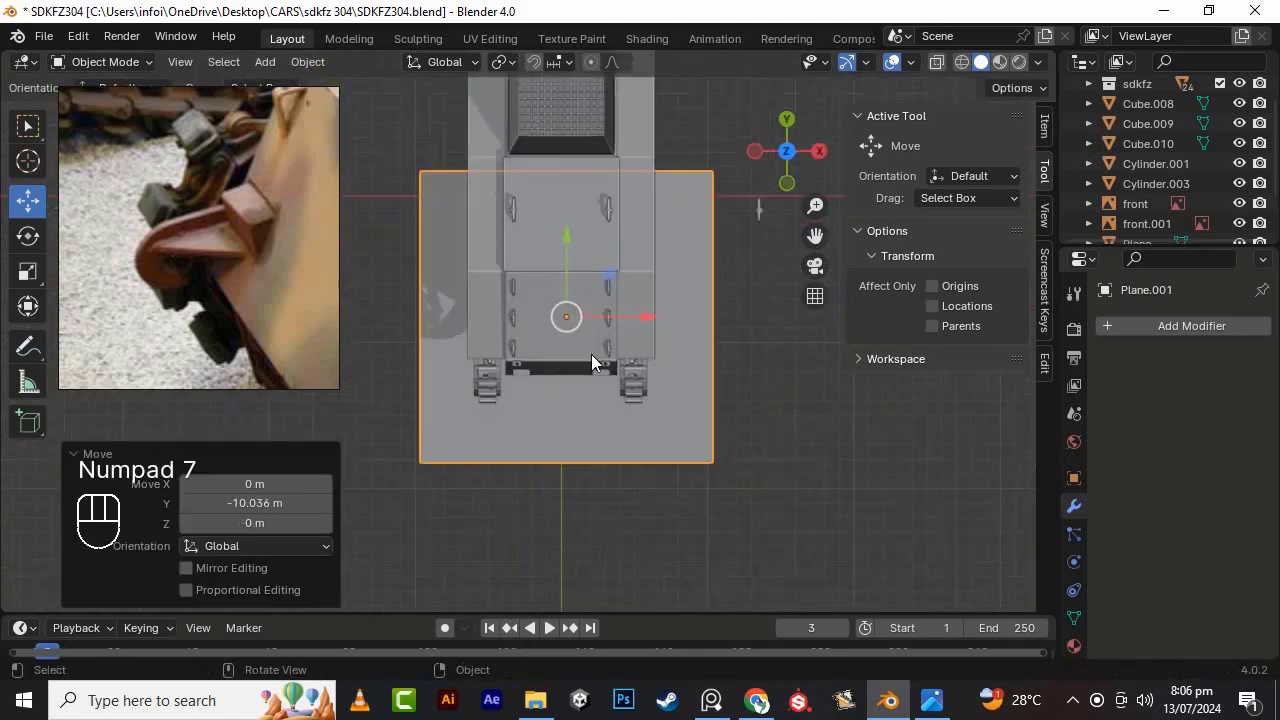
pyautogui.scroll(4, 620, 380)
pyautogui.press('Tab')
pyautogui.press('s')
pyautogui.click(632, 413)
pyautogui.moveTo(607, 240); pyautogui.dragTo(612, 360)
pyautogui.press('s')
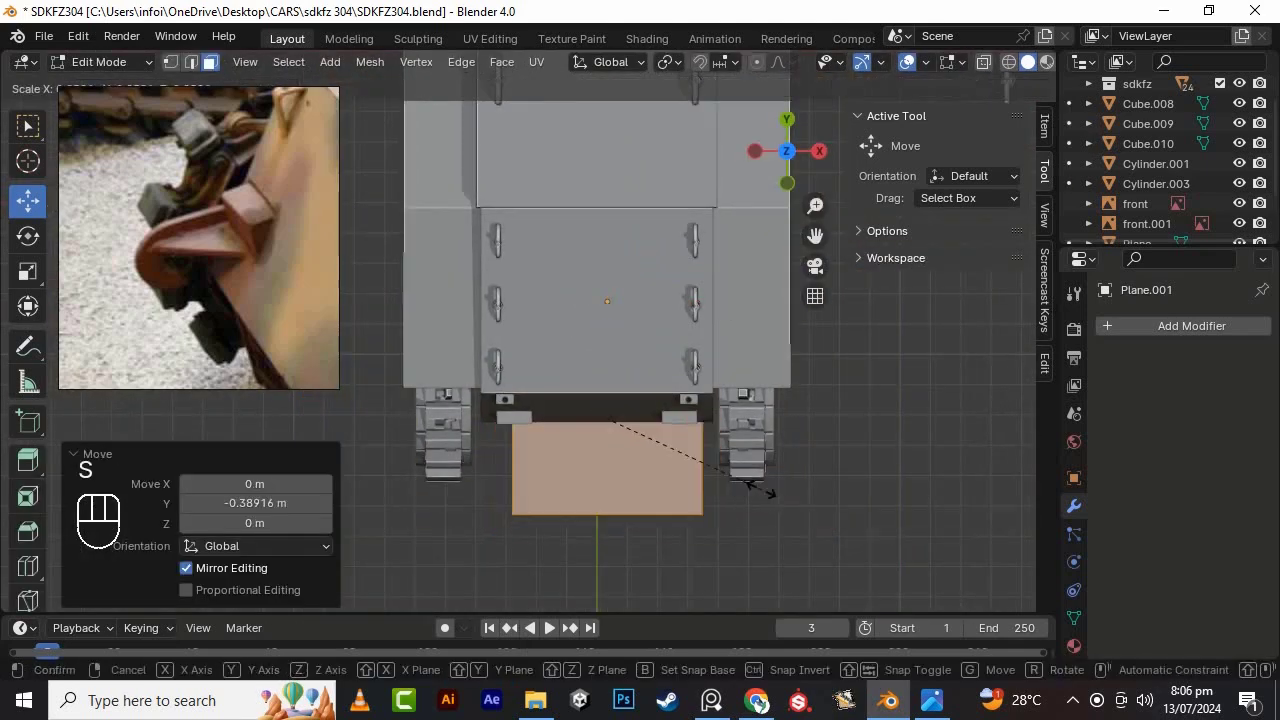
pyautogui.keyDown('alt'); pyautogui.moveTo(582, 433); pyautogui.dragTo(654, 409); pyautogui.keyUp('alt')
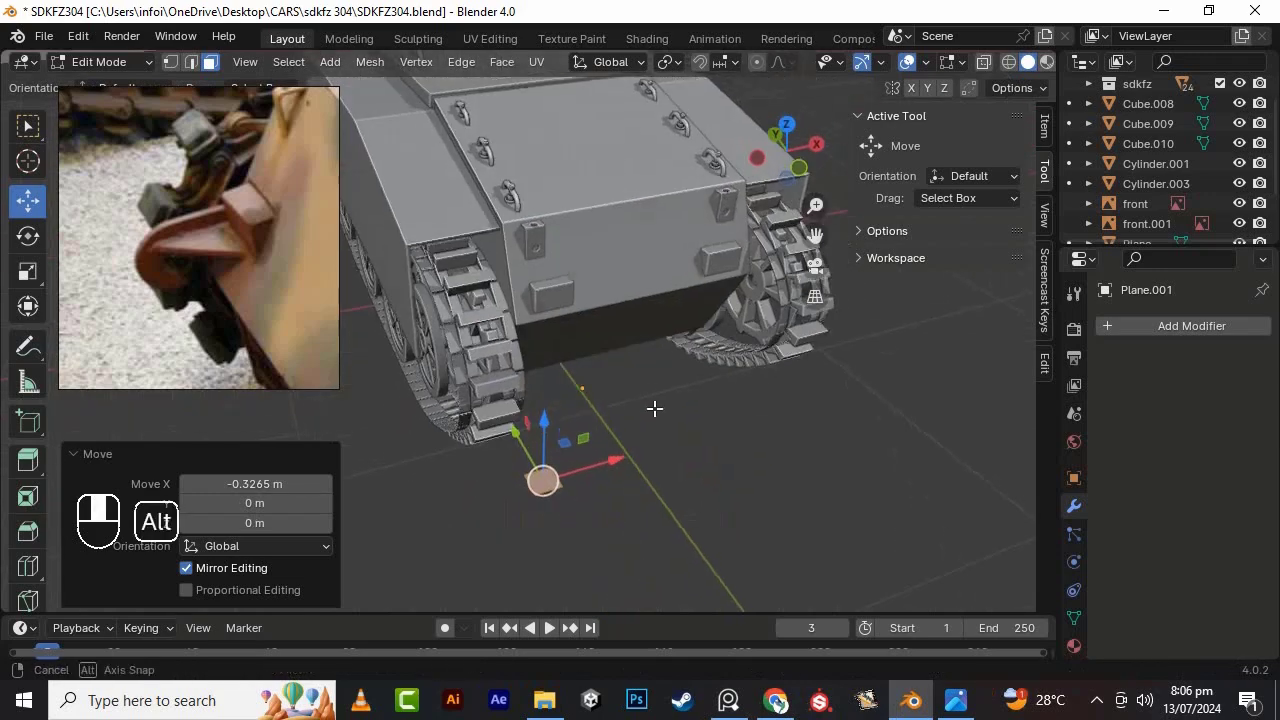
# - Raise the small plane to the block's underside and fit it flush beneath the block
pyautogui.moveTo(543, 424); pyautogui.dragTo(550, 208)
pyautogui.scroll(5, 640, 280)
pyautogui.keyDown('alt'); pyautogui.moveTo(580, 265); pyautogui.dragTo(672, 303); pyautogui.keyUp('alt')
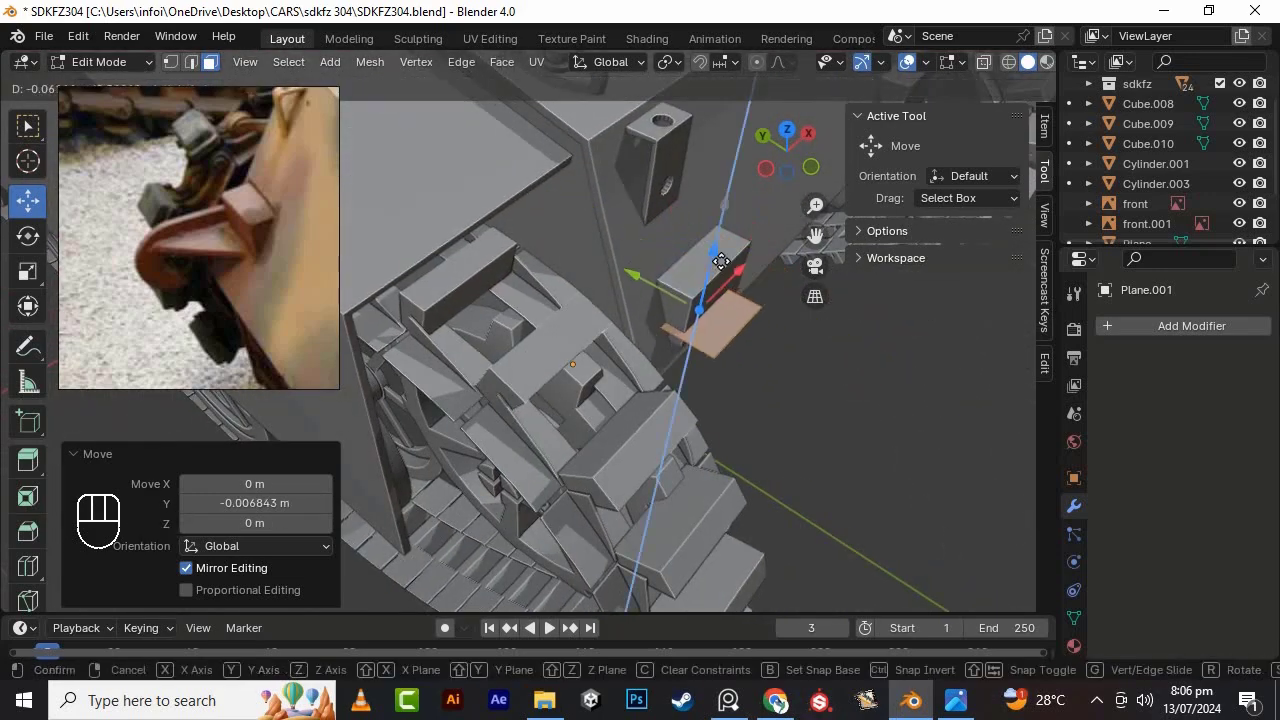
pyautogui.moveTo(721, 261); pyautogui.dragTo(717, 280)
pyautogui.scroll(5, 715, 285)
pyautogui.keyDown('alt'); pyautogui.moveTo(700, 290); pyautogui.dragTo(590, 245); pyautogui.keyUp('alt')
pyautogui.moveTo(559, 116); pyautogui.dragTo(557, 112)
pyautogui.keyDown('alt'); pyautogui.moveTo(580, 190); pyautogui.dragTo(700, 205); pyautogui.keyUp('alt')
pyautogui.moveTo(744, 104); pyautogui.dragTo(743, 98)
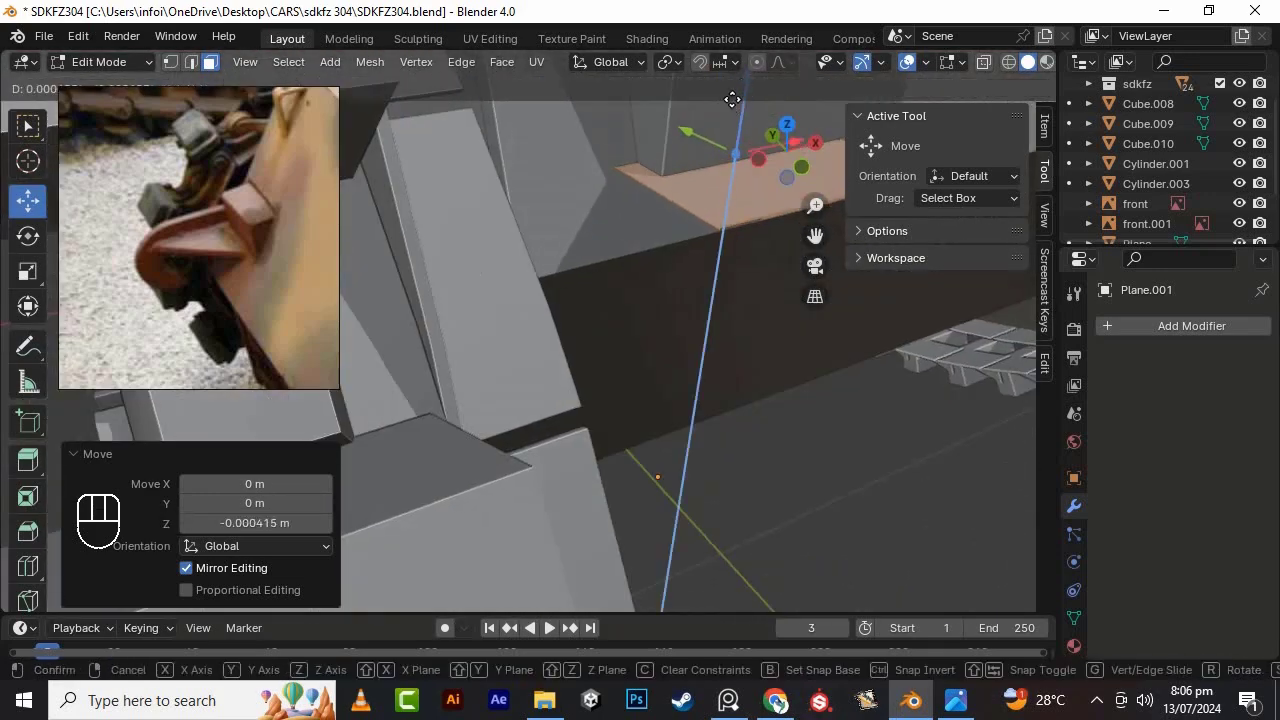
pyautogui.click(634, 271)
# - Select the plane's front edge and pull it outward to lengthen the bracket plate
pyautogui.keyDown('alt'); pyautogui.moveTo(680, 290); pyautogui.dragTo(643, 446); pyautogui.keyUp('alt')
pyautogui.press('2')
pyautogui.scroll(-4, 689, 297)
pyautogui.click(590, 308)
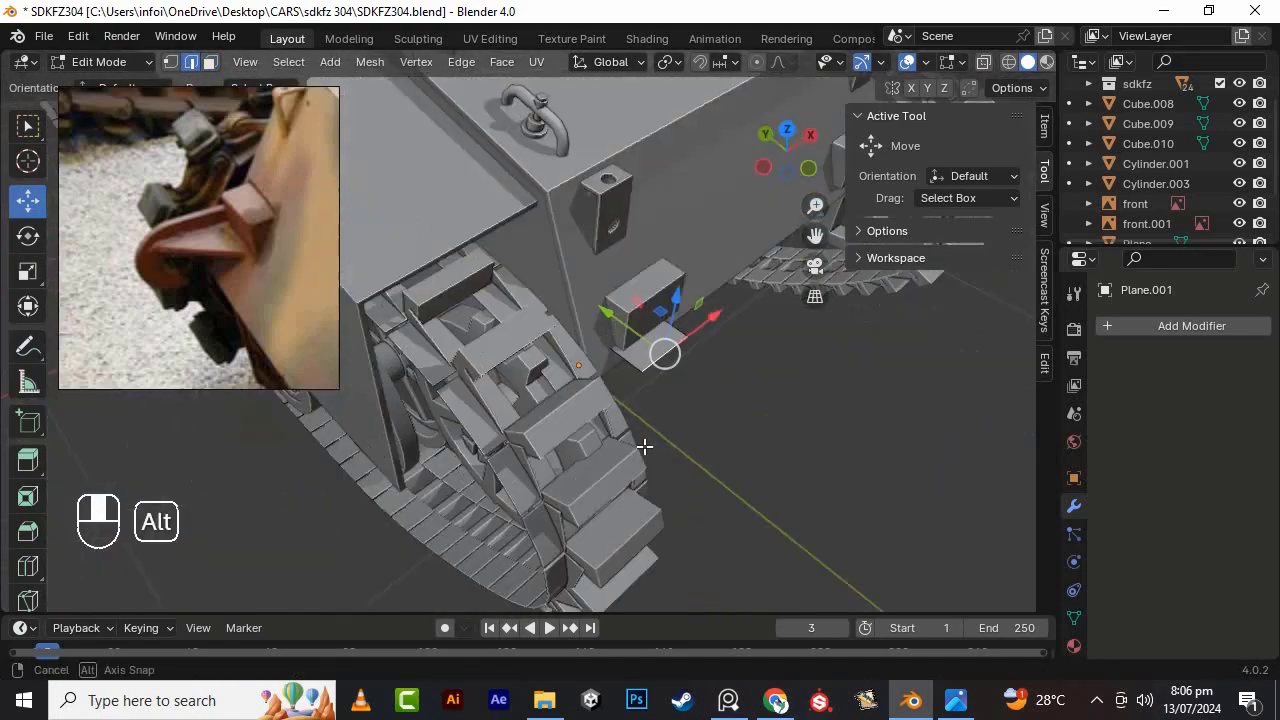
pyautogui.scroll(2, 643, 446)
pyautogui.moveTo(677, 348); pyautogui.dragTo(735, 360)
# - Move a front corner vertex of the bracket plate inward to taper it, undoing the last adjustment
pyautogui.click(170, 62)
pyautogui.click(763, 356)
pyautogui.scroll(2, 760, 400)
pyautogui.scroll(2, 771, 428)
pyautogui.moveTo(784, 414); pyautogui.dragTo(774, 407)
pyautogui.keyDown('alt'); pyautogui.moveTo(774, 407); pyautogui.dragTo(709, 383); pyautogui.keyUp('alt')
pyautogui.hotkey('ctrl', 'z')
pyautogui.scroll(4, 585, 430)
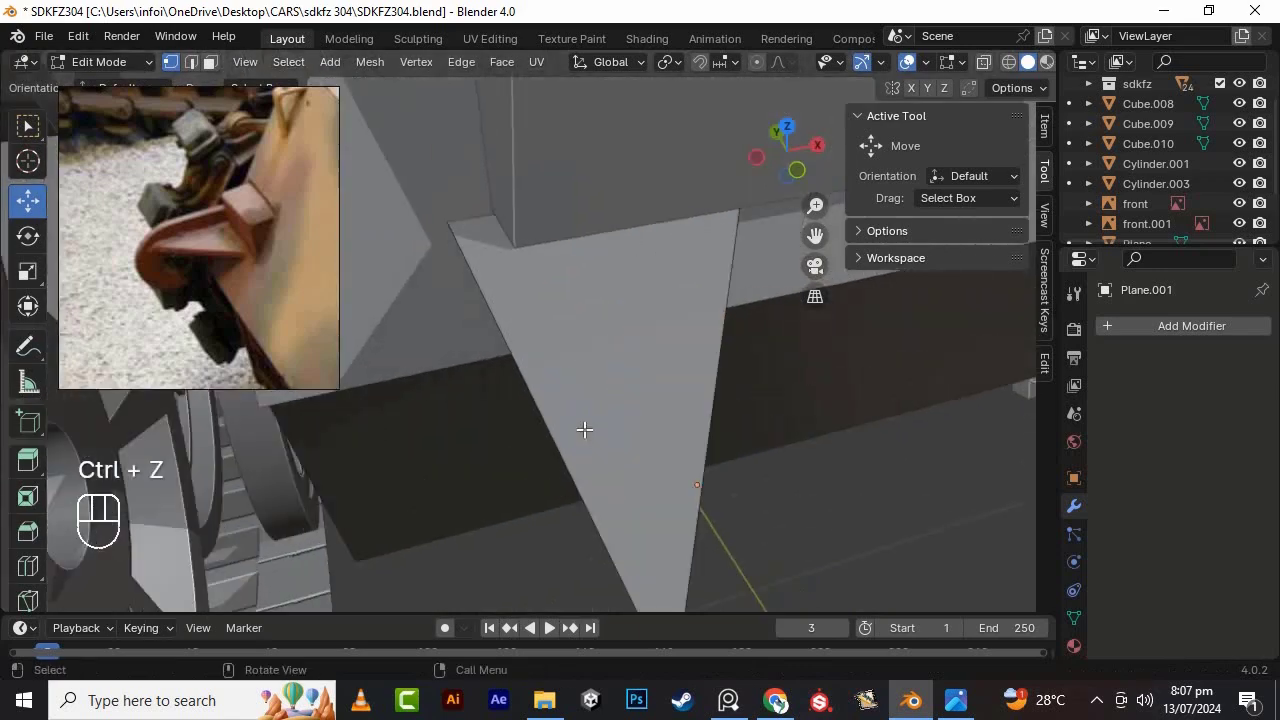
# - Merge the bracket plate's two front vertices into a single tip
pyautogui.scroll(-3, 585, 430)
pyautogui.click(591, 449)
pyautogui.rightClick(600, 455)
pyautogui.moveTo(569, 521)
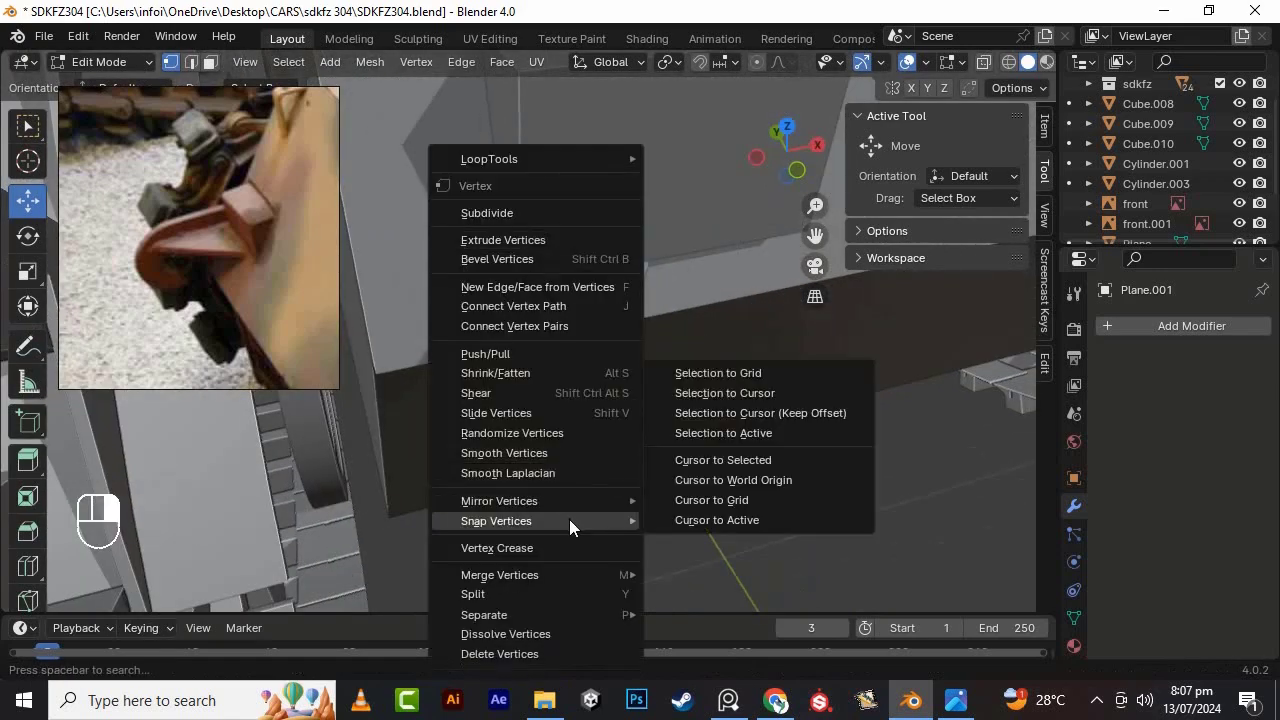
pyautogui.moveTo(556, 575)
pyautogui.click(696, 459)
# - Align the plate's tip with its outer rear corner using a scale value of 0
pyautogui.click(494, 287)
pyautogui.scroll(-5, 581, 352)
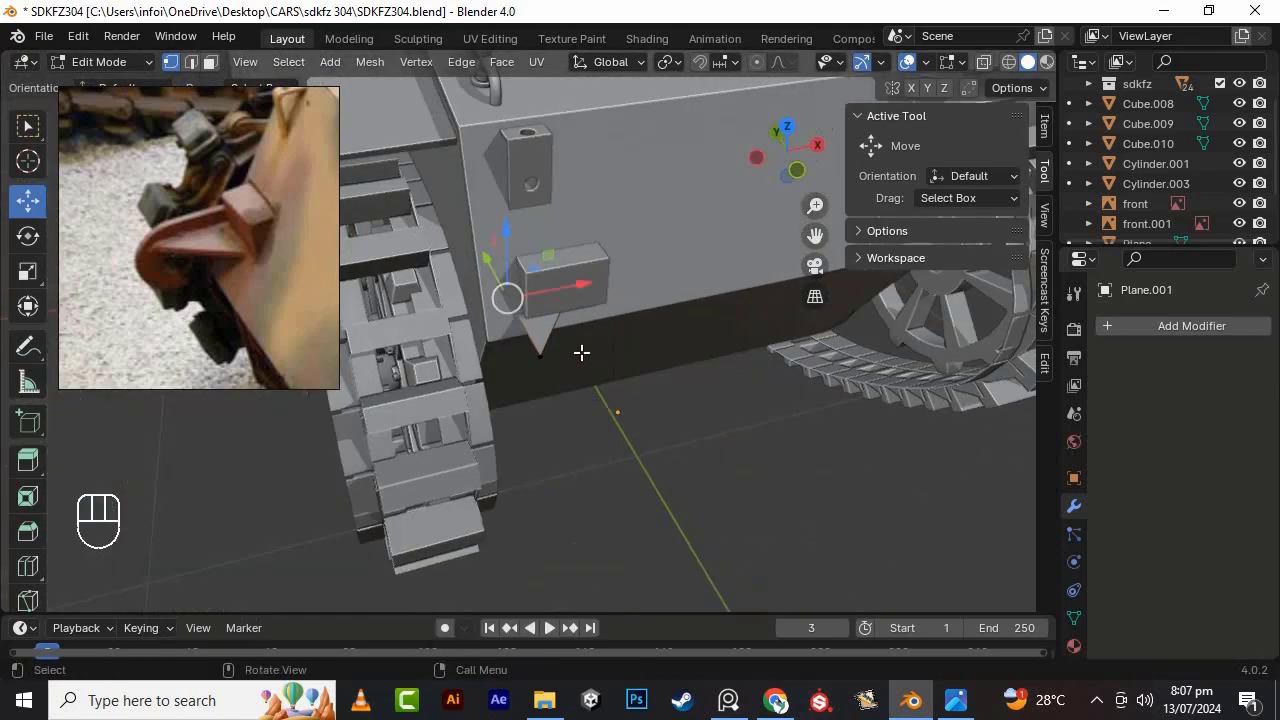
pyautogui.scroll(3, 581, 352)
pyautogui.click(548, 375)
pyautogui.press('KP_0')
pyautogui.press('KP_Enter')
# - Box-select the plate's rear vertices through the block with X-ray and nudge them to fit under the block
pyautogui.moveTo(514, 314); pyautogui.dragTo(640, 360, button='middle')
pyautogui.click(987, 62)
pyautogui.moveTo(583, 277); pyautogui.dragTo(748, 406)
pyautogui.click(988, 62)
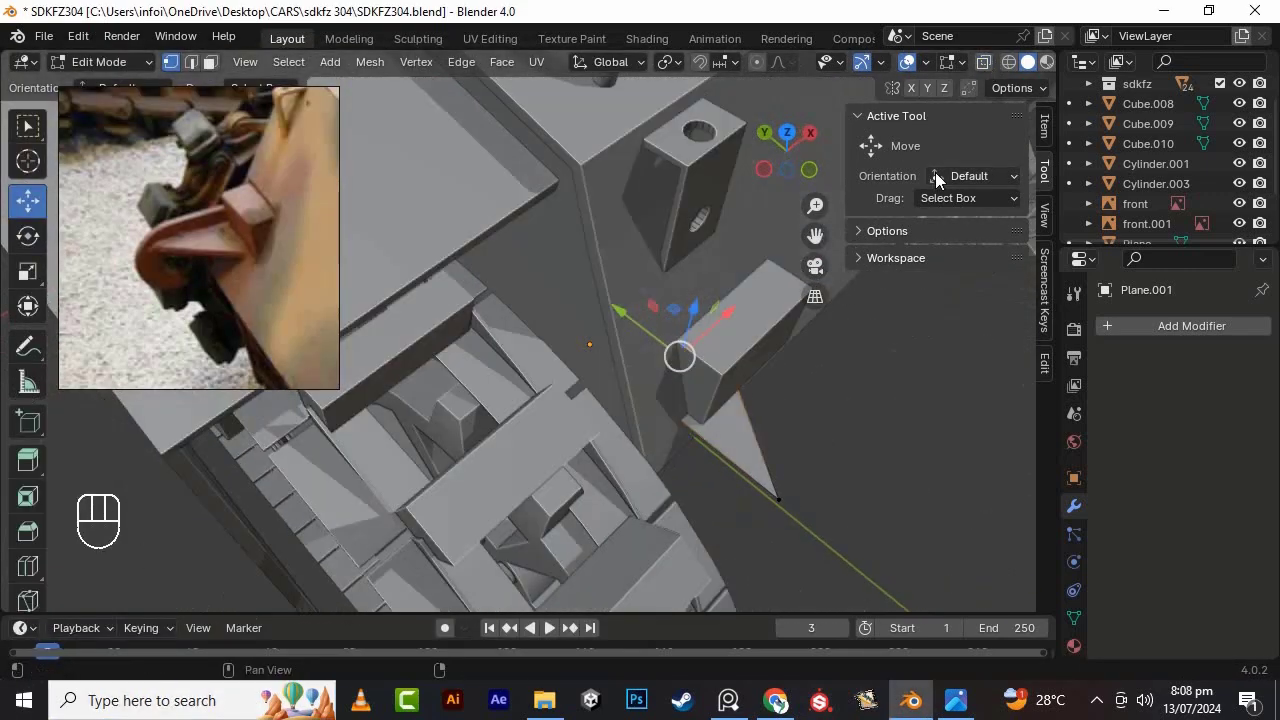
pyautogui.moveTo(725, 345); pyautogui.dragTo(695, 335, button='middle')
pyautogui.scroll(4, 700, 400)
pyautogui.moveTo(648, 270); pyautogui.dragTo(653, 276)
pyautogui.moveTo(721, 322); pyautogui.dragTo(720, 321)
# - Move the triangular plate's tip vertex -0.006951 m along Y and save the file
pyautogui.keyDown('alt'); pyautogui.moveTo(745, 440); pyautogui.dragTo(740, 391); pyautogui.keyUp('alt')
pyautogui.click(500, 391)
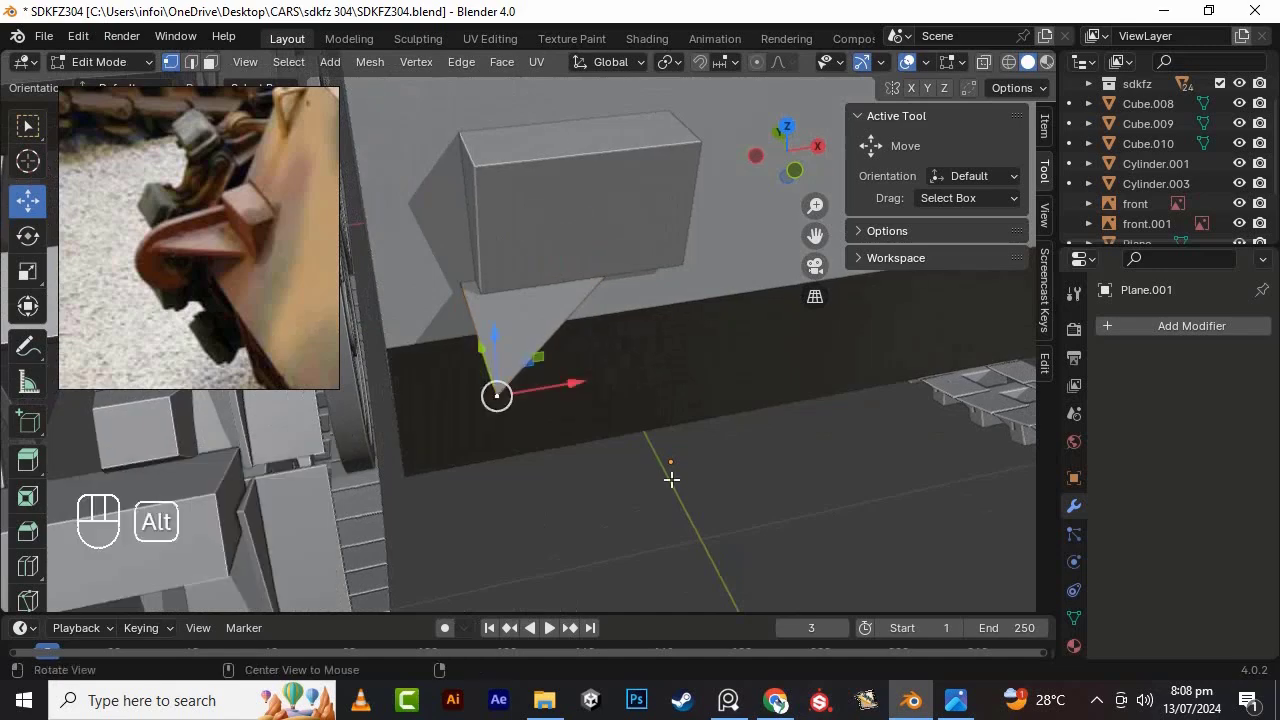
pyautogui.keyDown('alt'); pyautogui.moveTo(671, 480); pyautogui.dragTo(692, 500); pyautogui.keyUp('alt')
pyautogui.scroll(-2, 678, 371)
pyautogui.moveTo(560, 415)
pyautogui.mouseDown()
pyautogui.moveTo(568, 430)
pyautogui.moveTo(572, 420)
pyautogui.mouseUp()
pyautogui.hotkey('ctrl', 's')
# - Add a new plane in side view and rotate it 90° about the Y axis
pyautogui.moveTo(572, 420); pyautogui.dragTo(720, 386, button='middle')
pyautogui.press('KP_1')
pyautogui.press('KP_3')
pyautogui.scroll(3, 535, 280)
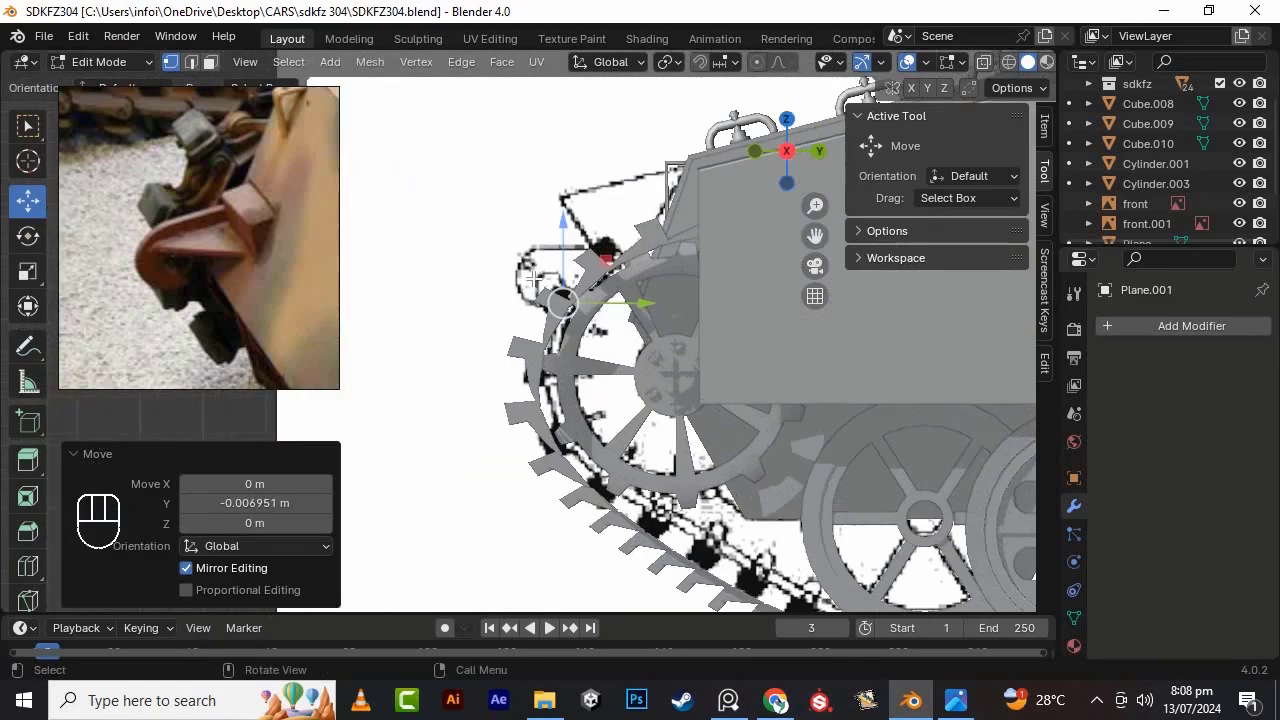
pyautogui.scroll(2, 535, 280)
pyautogui.hotkey('shift', 'a')
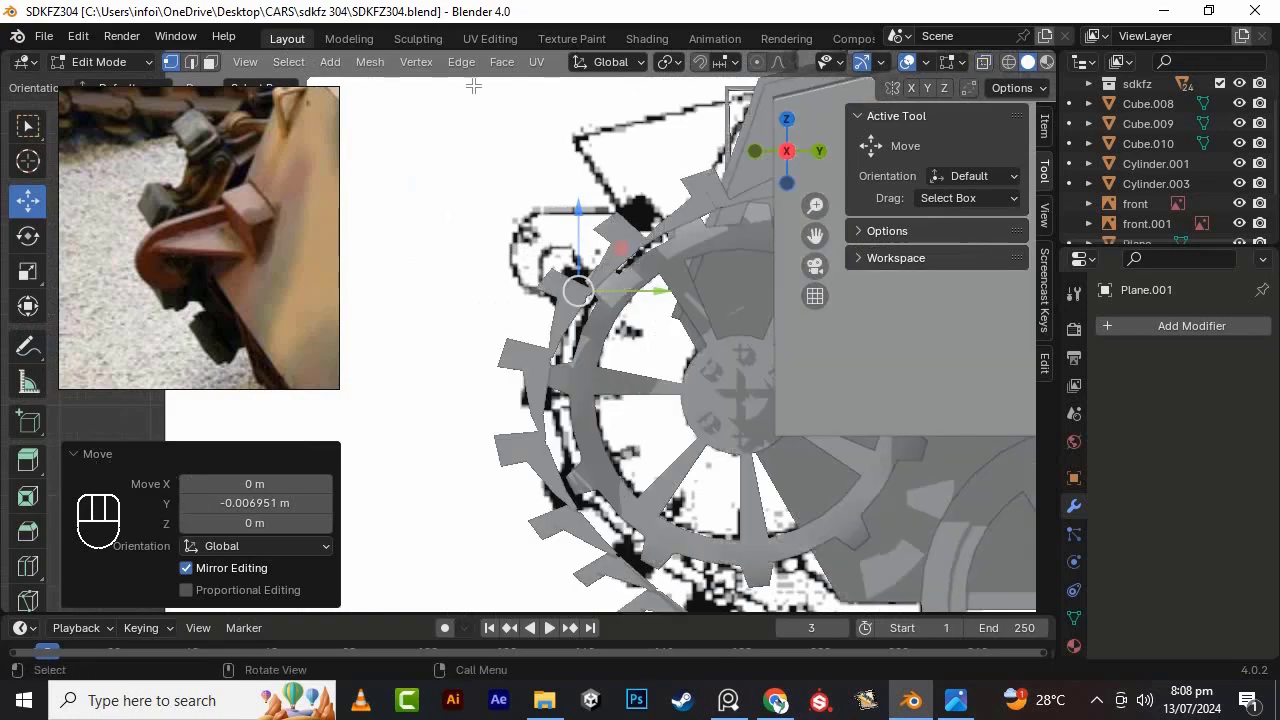
pyautogui.press('Tab')
pyautogui.hotkey('shift', 'a')
pyautogui.moveTo(432, 287)
pyautogui.click(512, 287)
pyautogui.scroll(-15, 522, 316)
pyautogui.press('r')
pyautogui.press('y')
pyautogui.press('KP_9')
pyautogui.press('KP_0')
pyautogui.press('KP_Enter')
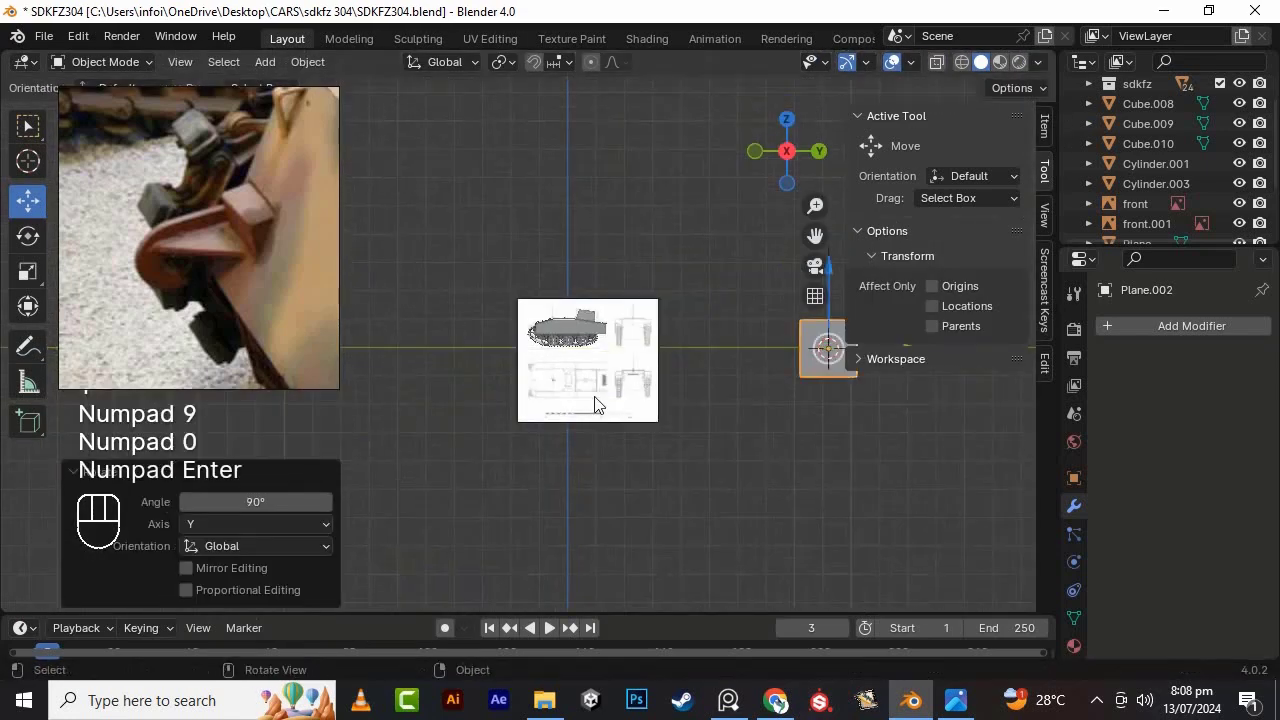
# - Move the new plane along Y onto the vehicle's front and set its origin to the 3D cursor at the world origin
pyautogui.scroll(-2, 596, 398)
pyautogui.moveTo(792, 345); pyautogui.dragTo(587, 359)
pyautogui.scroll(7, 587, 359)
pyautogui.hotkey('shift', 's')
pyautogui.click(345, 243)
pyautogui.scroll(3, 575, 413)
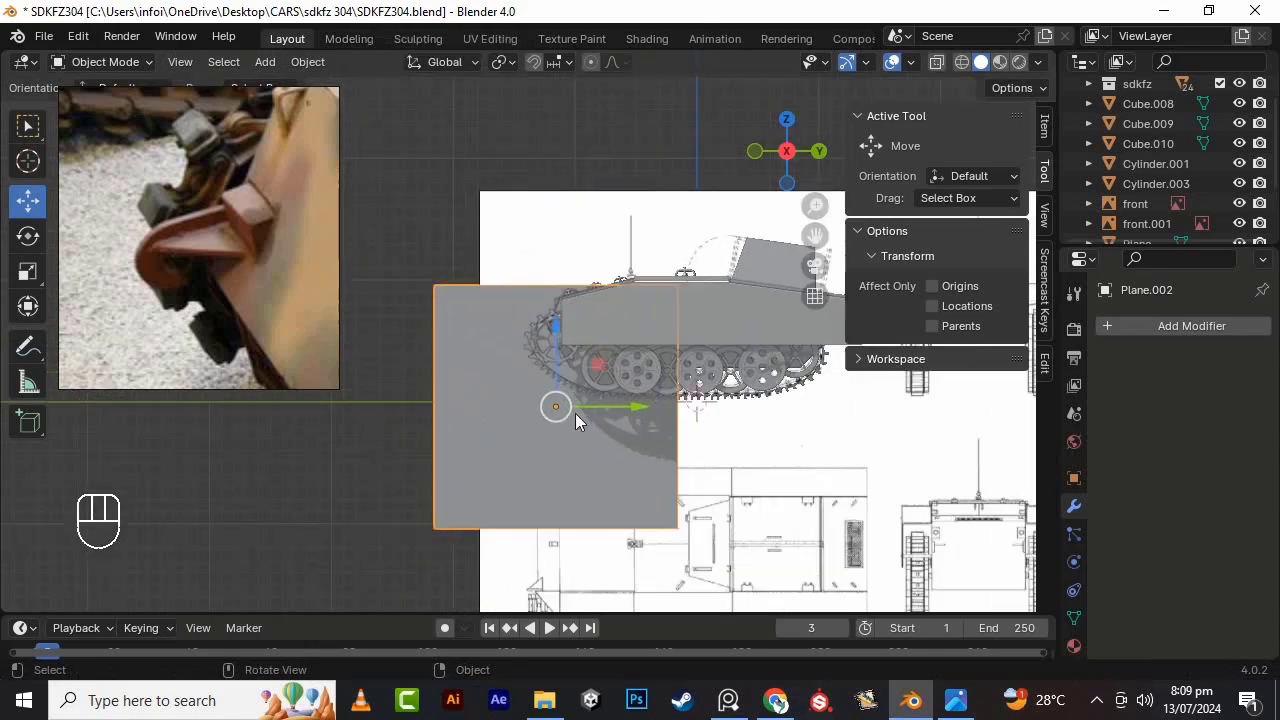
pyautogui.scroll(-2, 518, 362)
pyautogui.click(310, 63)
pyautogui.moveTo(378, 108)
pyautogui.click(583, 146)
# - Scale the plane's mesh down and move it 0.59694 m along Z and -0.32306 m along Y over the front towing arm, using X-ray
pyautogui.scroll(3, 544, 437)
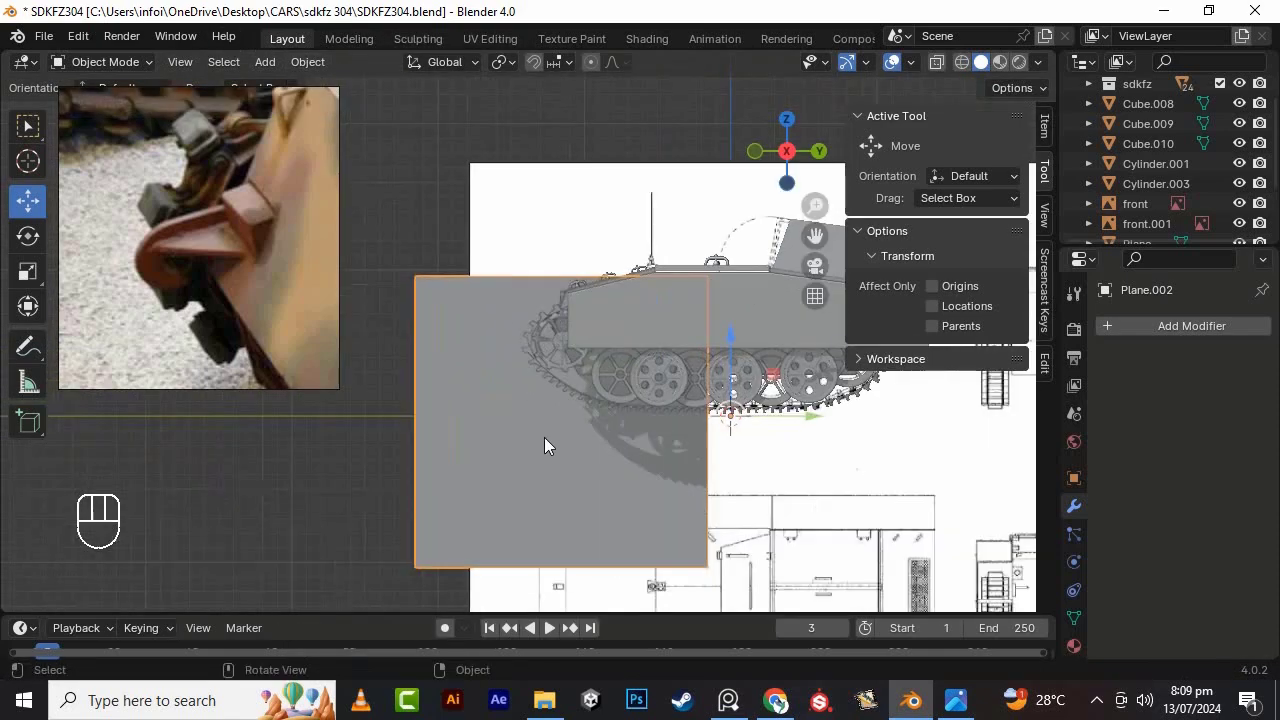
pyautogui.press('Tab')
pyautogui.scroll(2, 560, 445)
pyautogui.press('s')
pyautogui.click(587, 463)
pyautogui.click(983, 66)
pyautogui.scroll(2, 612, 430)
pyautogui.moveTo(597, 437); pyautogui.dragTo(597, 257)
pyautogui.scroll(6, 655, 236)
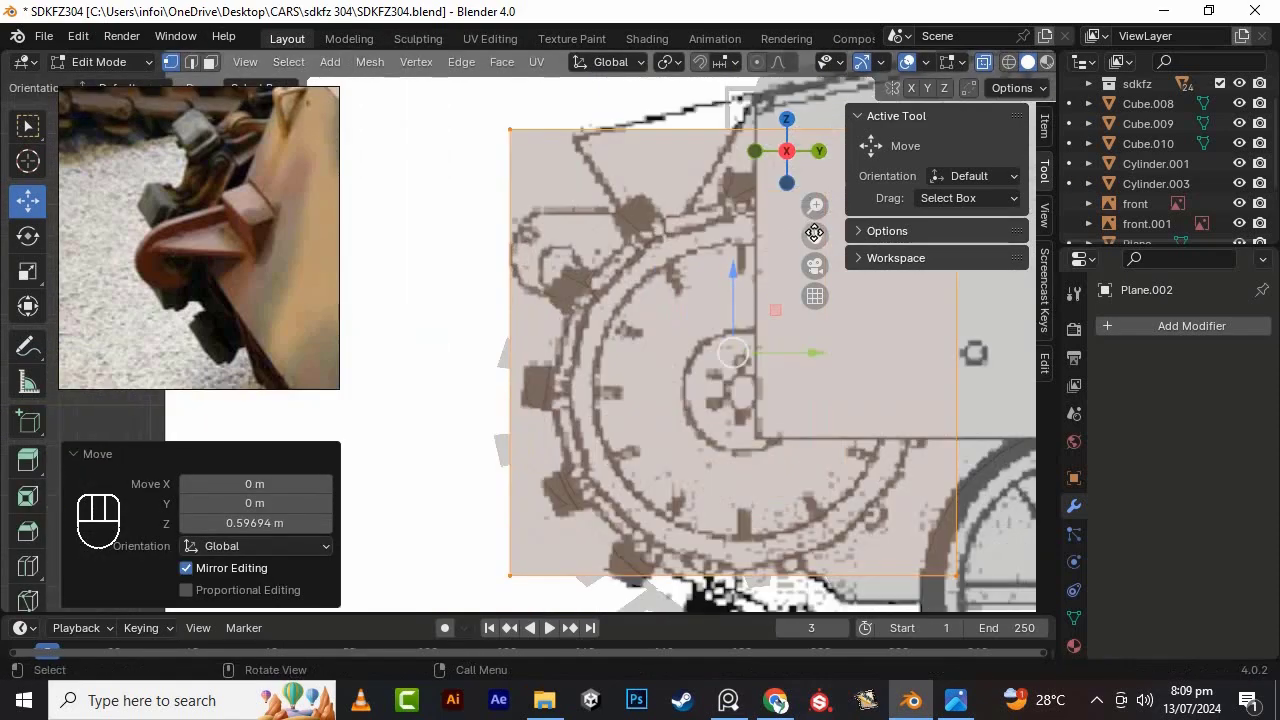
pyautogui.moveTo(815, 235); pyautogui.dragTo(727, 284)
pyautogui.scroll(1, 582, 269)
pyautogui.press('g')
pyautogui.press('y')
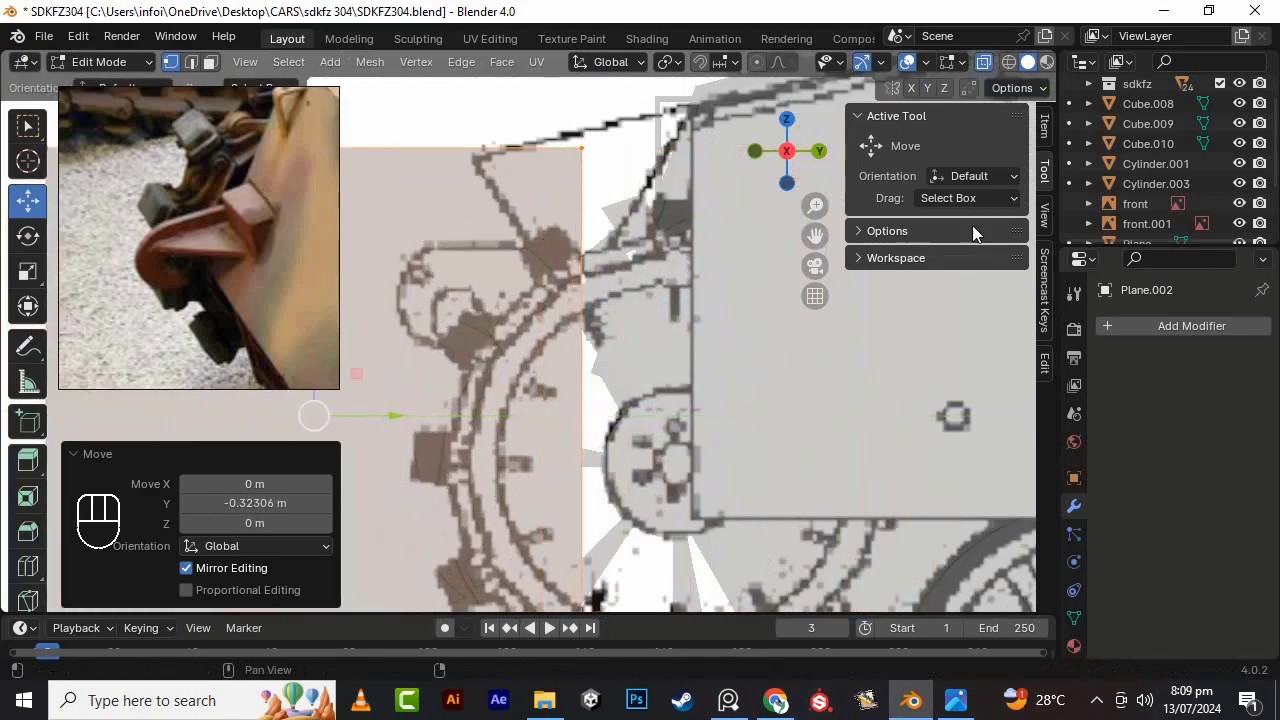
# - Shrink the plane to the towing arm's outline by moving its front, bottom and top vertices, raising the bottom ones 0.30696 m
pyautogui.scroll(-8, 600, 300)
pyautogui.moveTo(378, 258); pyautogui.dragTo(440, 445)
pyautogui.moveTo(497, 350); pyautogui.dragTo(597, 350)
pyautogui.scroll(5, 590, 350)
pyautogui.moveTo(460, 500); pyautogui.dragTo(598, 565)
pyautogui.moveTo(525, 449); pyautogui.dragTo(524, 260)
pyautogui.scroll(1, 510, 254)
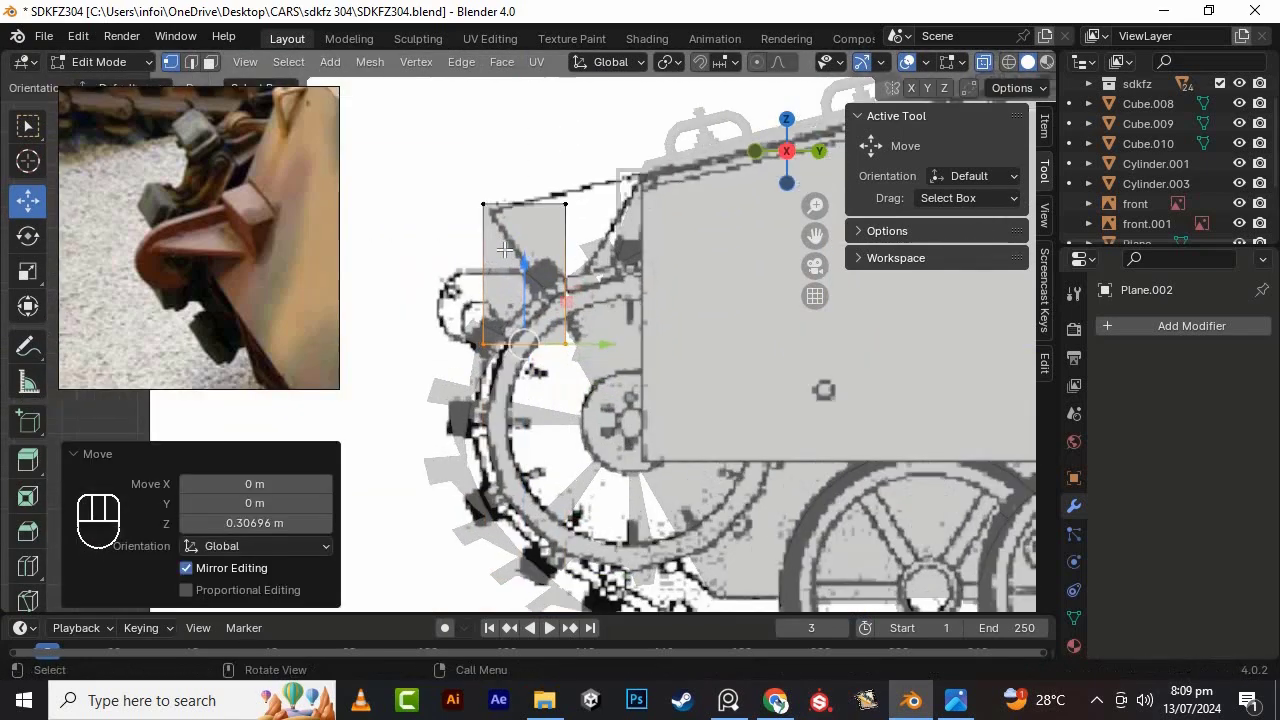
pyautogui.moveTo(455, 176); pyautogui.dragTo(605, 235)
pyautogui.moveTo(526, 124); pyautogui.dragTo(526, 191)
pyautogui.scroll(4, 528, 331)
# - Add a horizontal loop cut across the arm plate and shift its lower front vertex rearward to slope the lower edge
pyautogui.hotkey('ctrl', 'r')
pyautogui.moveTo(408, 322); pyautogui.dragTo(458, 376)
pyautogui.click(442, 325)
pyautogui.click(438, 316)
pyautogui.moveTo(513, 358); pyautogui.dragTo(559, 358)
# - Extrude the arm's upper front edge along Y by -0.02301 m and again by -0.033876 m to start the hook
pyautogui.moveTo(483, 313); pyautogui.dragTo(410, 190)
pyautogui.keyDown('shift'); pyautogui.moveTo(410, 190); pyautogui.dragTo(507, 225, button='middle'); pyautogui.keyUp('shift')
pyautogui.press('y')
pyautogui.click(604, 302)
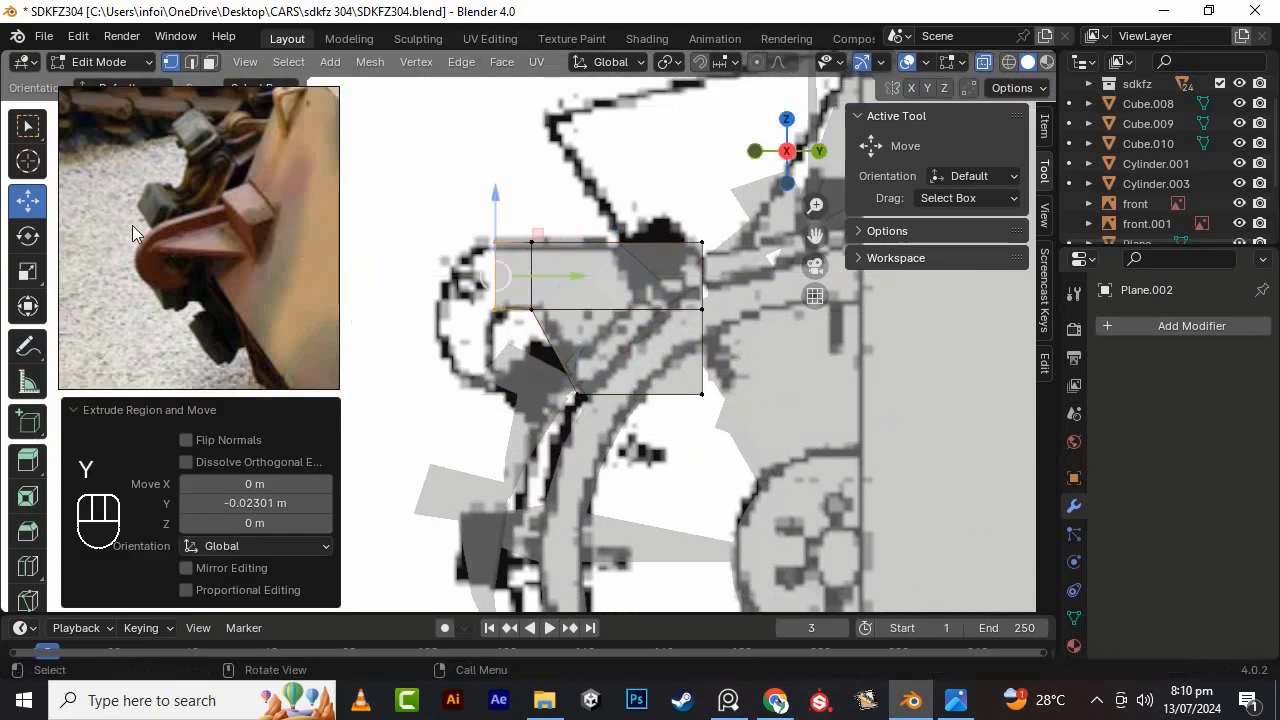
pyautogui.moveTo(461, 215); pyautogui.dragTo(513, 284)
pyautogui.press('y')
pyautogui.click(344, 257)
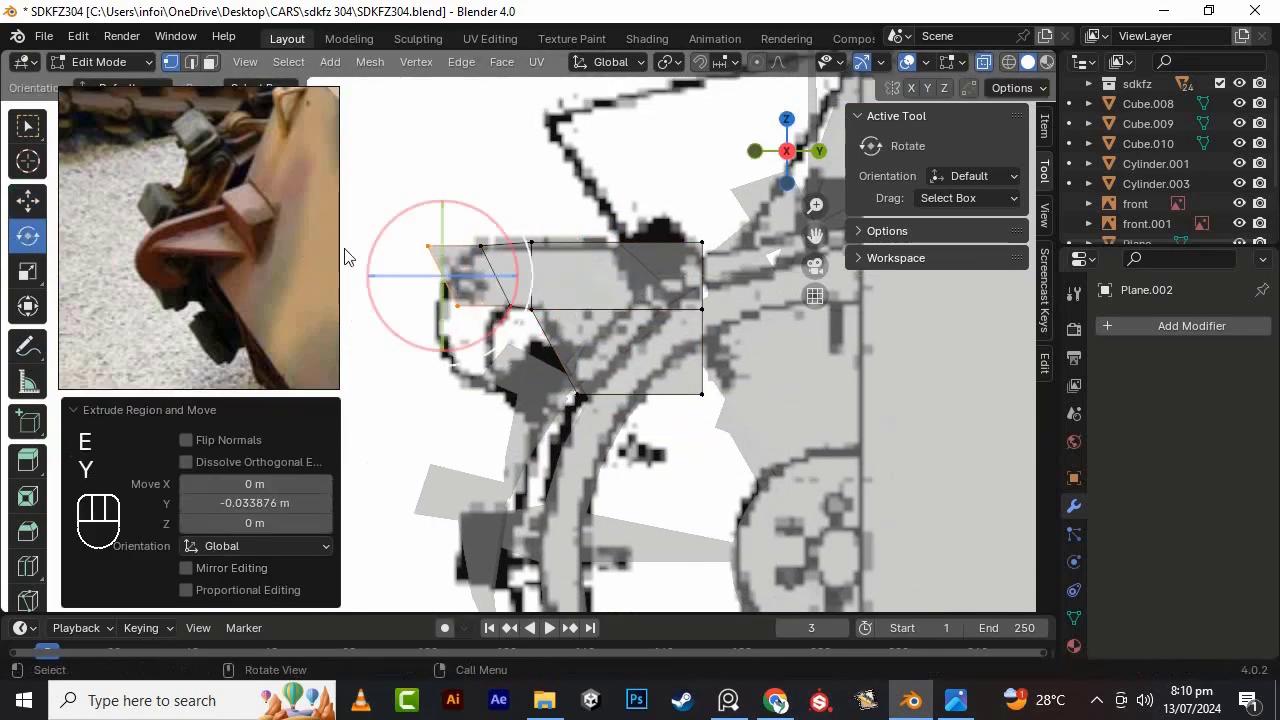
# - Rotate the end edge 29.5° about X, and extrude, rotate and scale further segments to curl the hook around to its tip
pyautogui.press('r')
pyautogui.press('x')
pyautogui.click(575, 342)
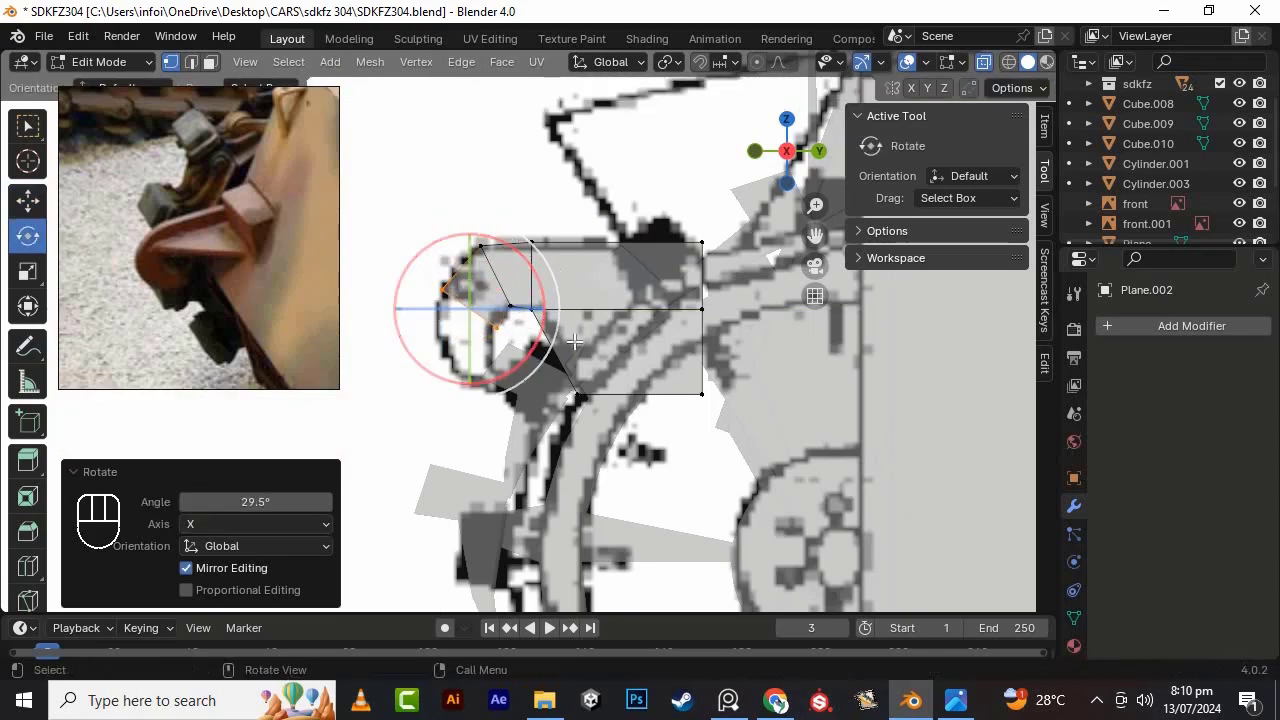
pyautogui.scroll(2, 498, 294)
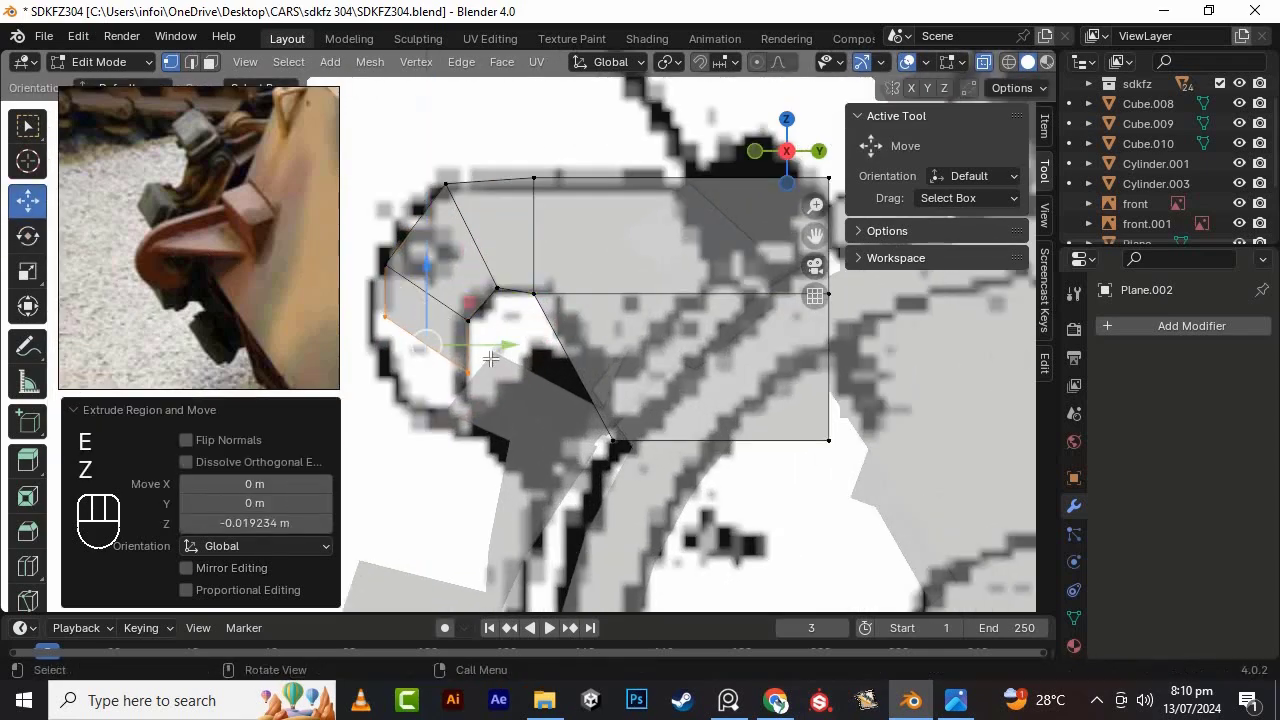
pyautogui.moveTo(468, 290); pyautogui.dragTo(470, 292)
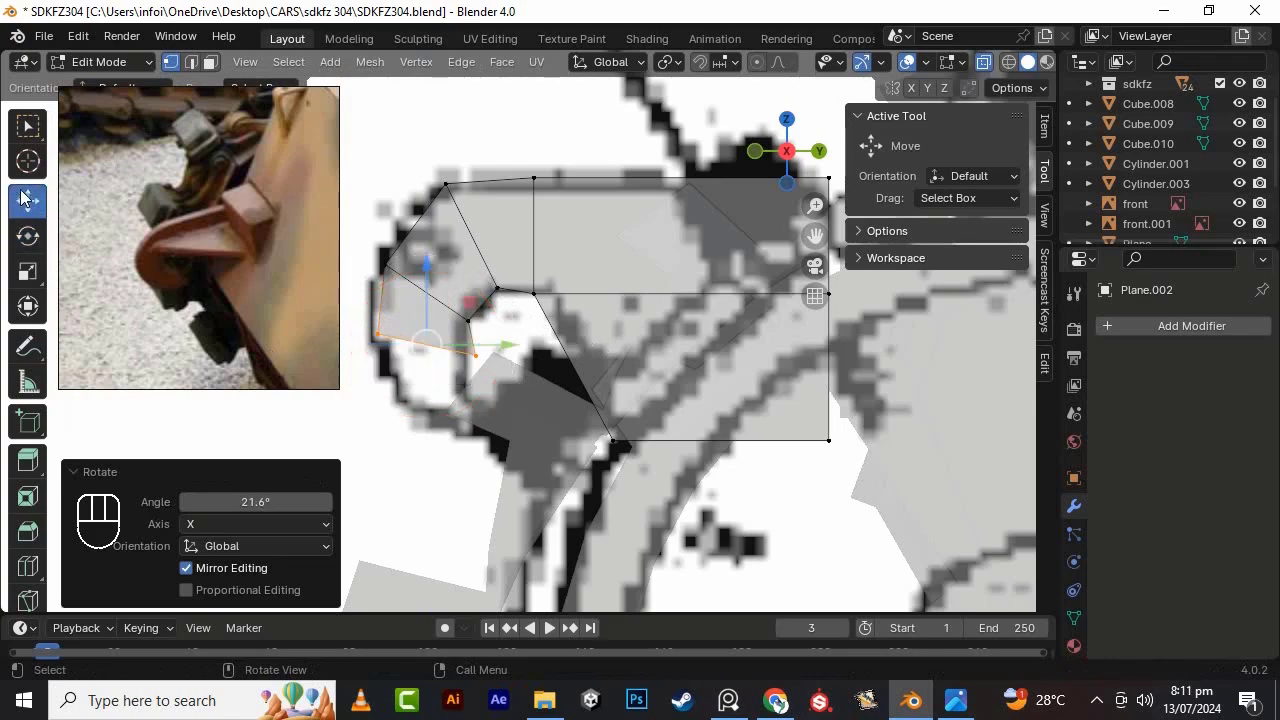
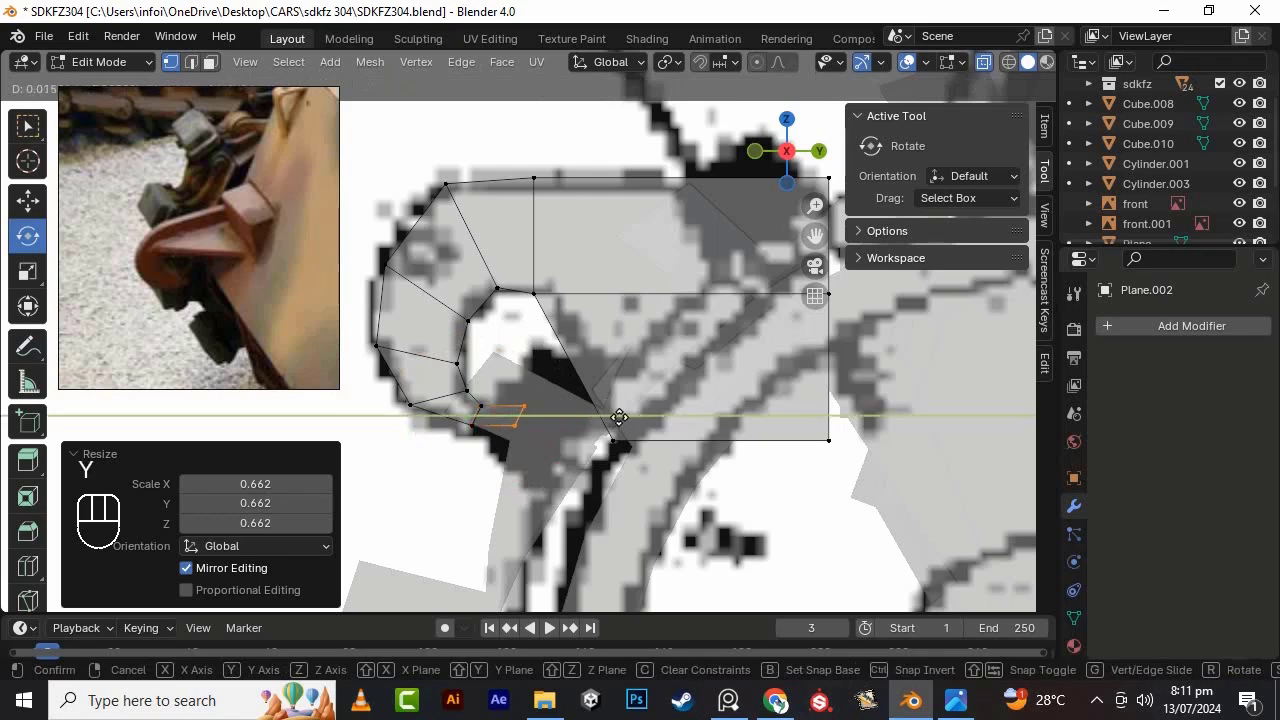
pyautogui.click(608, 437)
# - Turn off X-ray and move the hook plate along X to the outer end of the mounting block
pyautogui.scroll(-6, 593, 318)
pyautogui.press('Tab')
pyautogui.moveTo(540, 322); pyautogui.dragTo(778, 407, button='middle')
pyautogui.hotkey('alt', 'z')
pyautogui.moveTo(732, 377); pyautogui.dragTo(603, 369)
pyautogui.moveTo(603, 369); pyautogui.dragTo(650, 372, button='middle')
# - Fine-tune the hook plate's placement against the mounting block and the triangular plate
pyautogui.scroll(2, 640, 372)
pyautogui.moveTo(470, 380); pyautogui.dragTo(547, 289, button='middle')
pyautogui.press('Tab')
pyautogui.moveTo(597, 350); pyautogui.dragTo(523, 158)
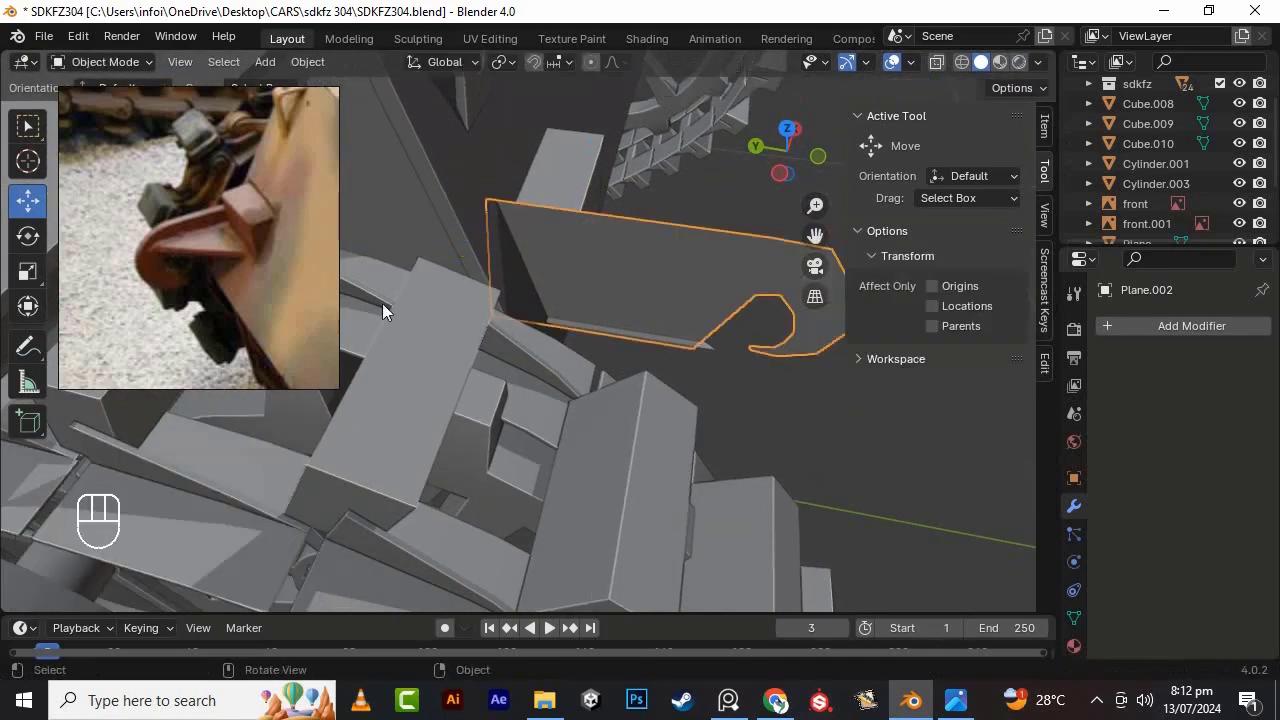
pyautogui.scroll(-1, 646, 272)
pyautogui.moveTo(646, 272); pyautogui.dragTo(410, 240, button='middle')
pyautogui.moveTo(749, 441); pyautogui.dragTo(749, 451)
pyautogui.moveTo(749, 451); pyautogui.dragTo(556, 394, button='middle')
# - Select the mirrored mounting blocks and adjust their height along Z to line up with the hook plate
pyautogui.keyDown('alt'); pyautogui.moveTo(554, 386); pyautogui.dragTo(580, 345); pyautogui.keyUp('alt')
pyautogui.click(620, 310)
pyautogui.scroll(-6, 580, 343)
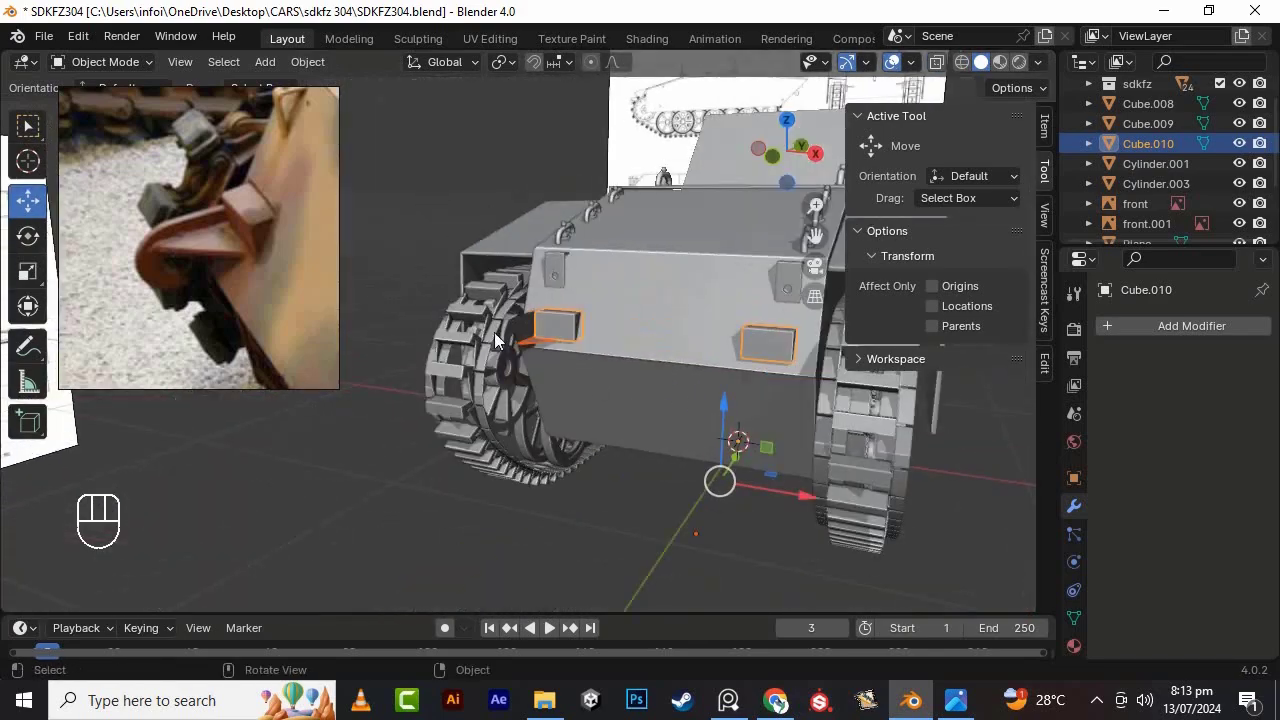
pyautogui.scroll(4, 565, 300)
pyautogui.press('g')
pyautogui.press('z')
pyautogui.click(560, 274)
pyautogui.scroll(-2, 565, 280)
pyautogui.moveTo(821, 459); pyautogui.dragTo(823, 476)
# - Raise the hook plate's mesh slightly along Z to align it with the mounting block
pyautogui.scroll(3, 500, 285)
pyautogui.keyDown('alt'); pyautogui.moveTo(520, 300); pyautogui.dragTo(480, 348); pyautogui.keyUp('alt')
pyautogui.scroll(-4, 525, 340)
pyautogui.click(512, 352)
pyautogui.press('Tab')
pyautogui.moveTo(491, 290); pyautogui.dragTo(492, 278)
pyautogui.scroll(6, 505, 310)
pyautogui.keyDown('alt'); pyautogui.moveTo(520, 335); pyautogui.dragTo(500, 297); pyautogui.keyUp('alt')
pyautogui.keyDown('alt'); pyautogui.moveTo(510, 300); pyautogui.dragTo(589, 331); pyautogui.keyUp('alt')
pyautogui.press('Tab')
# - Add a Solidify modifier to the triangular plate under the mounting block
pyautogui.keyDown('shift'); pyautogui.click(569, 337); pyautogui.keyUp('shift')
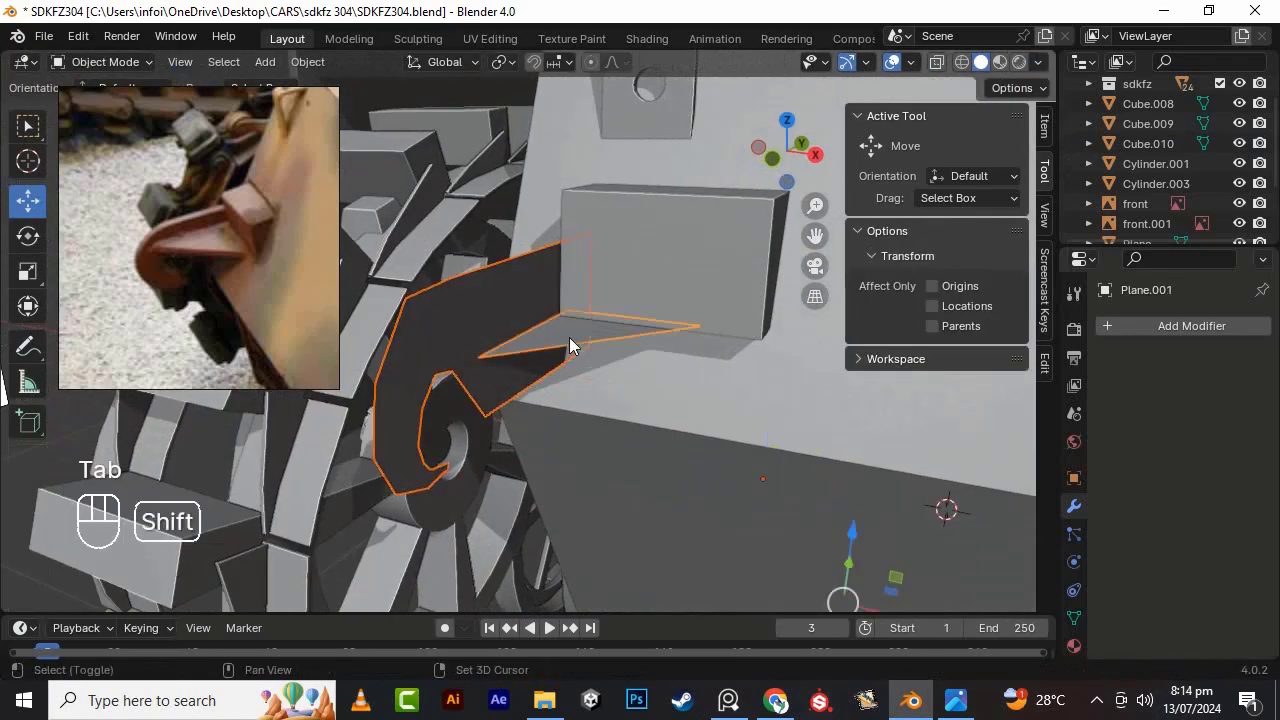
pyautogui.click(687, 387)
pyautogui.moveTo(687, 385)
pyautogui.keyDown('alt'); pyautogui.mouseDown()
pyautogui.moveTo(687, 345)
pyautogui.moveTo(672, 390)
pyautogui.mouseUp(); pyautogui.keyUp('alt')
pyautogui.click(588, 371)
pyautogui.click(1182, 330)
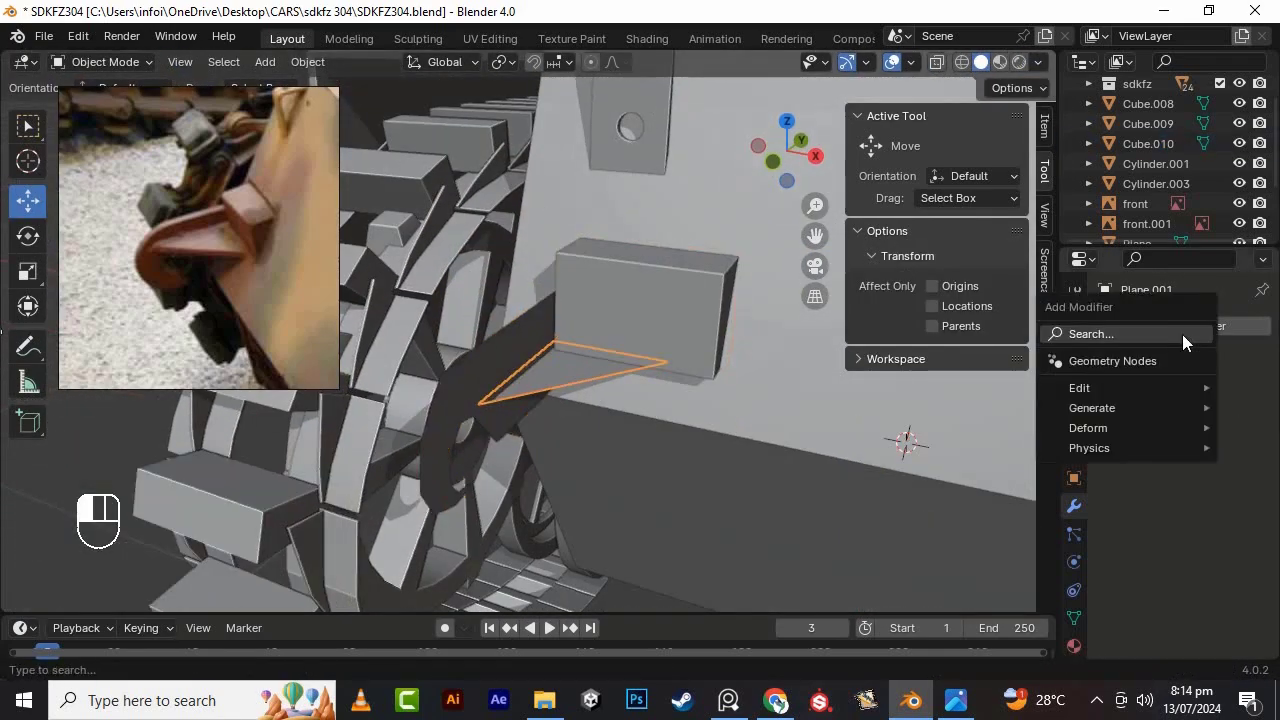
pyautogui.write('s')
pyautogui.click(1036, 388)
pyautogui.hotkey('ctrl', 'z')
pyautogui.click(1145, 330)
pyautogui.write('s')
pyautogui.click(880, 468)
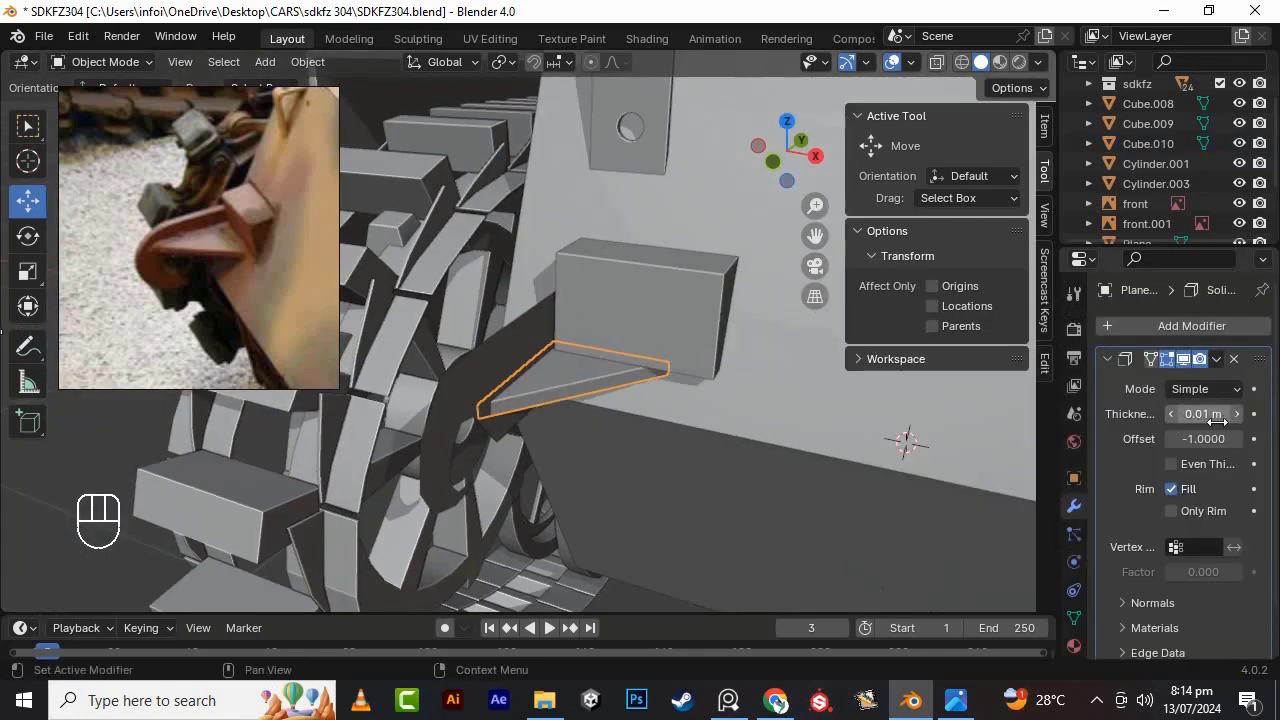
# - Add a Solidify modifier to the hook plate and adjust its thickness
pyautogui.click(524, 352)
pyautogui.click(1150, 328)
pyautogui.write('s')
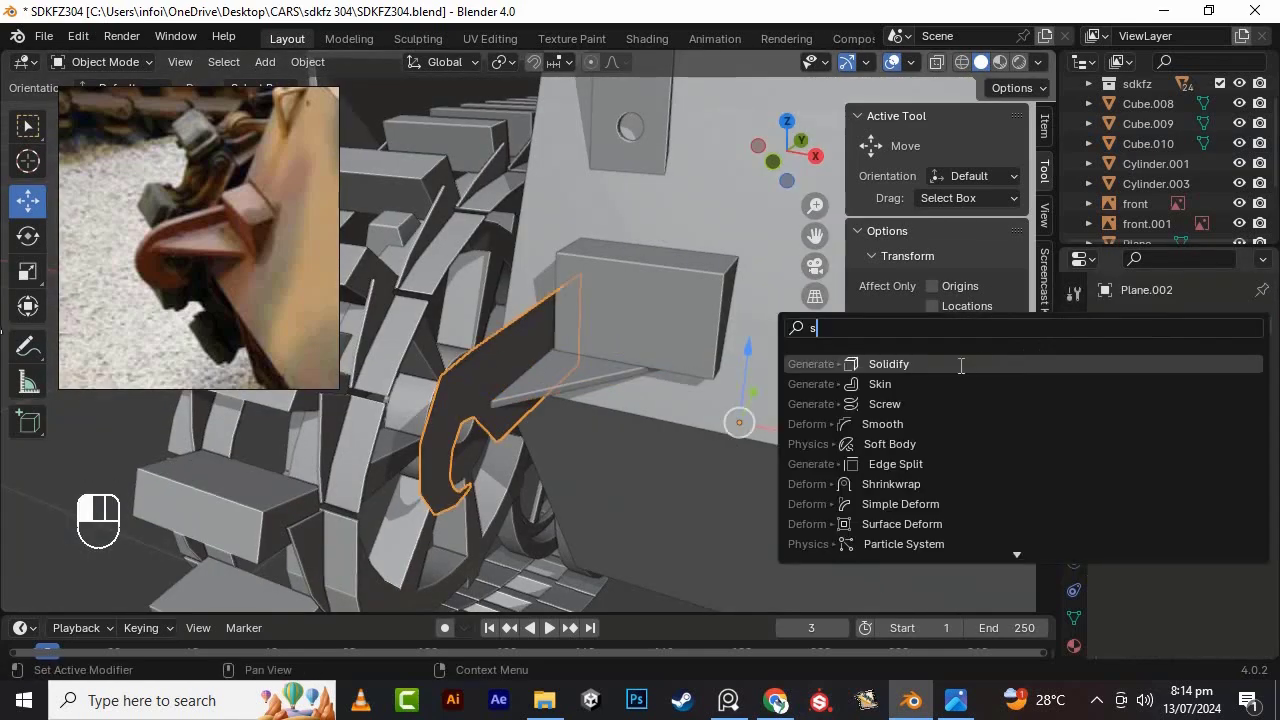
pyautogui.click(958, 365)
pyautogui.moveTo(1195, 414); pyautogui.dragTo(1212, 414)
# - Apply the hook plate's Solidify modifier and join the plate with the triangular plate
pyautogui.keyDown('alt'); pyautogui.moveTo(584, 355); pyautogui.dragTo(648, 346); pyautogui.keyUp('alt')
pyautogui.click(1216, 359)
pyautogui.click(1165, 378)
pyautogui.keyDown('shift'); pyautogui.click(602, 358); pyautogui.keyUp('shift')
pyautogui.rightClick(577, 355)
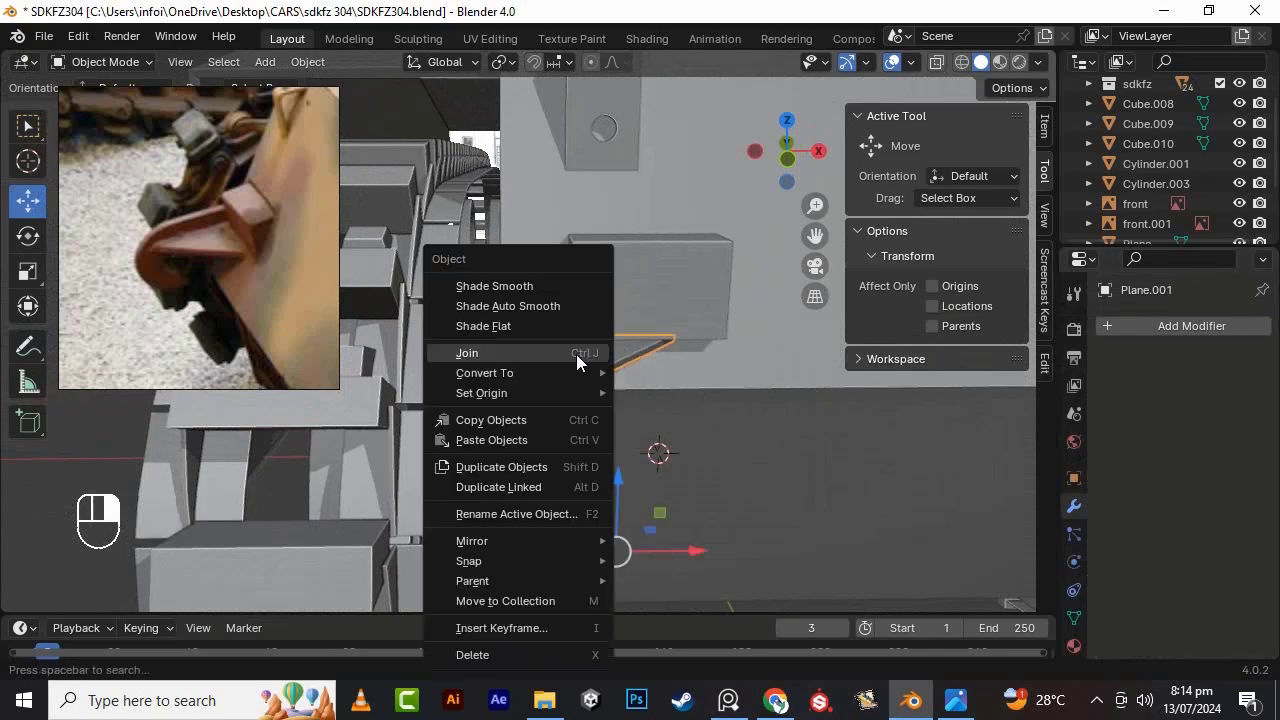
pyautogui.click(576, 354)
# - Set the joined towing bracket's shading and add a Mirror modifier on the X axis
pyautogui.rightClick(584, 400)
pyautogui.click(530, 326)
pyautogui.keyDown('alt'); pyautogui.moveTo(627, 417); pyautogui.dragTo(645, 408); pyautogui.keyUp('alt')
pyautogui.scroll(-4, 650, 405)
pyautogui.click(1122, 331)
pyautogui.write('m')
pyautogui.click(1020, 368)
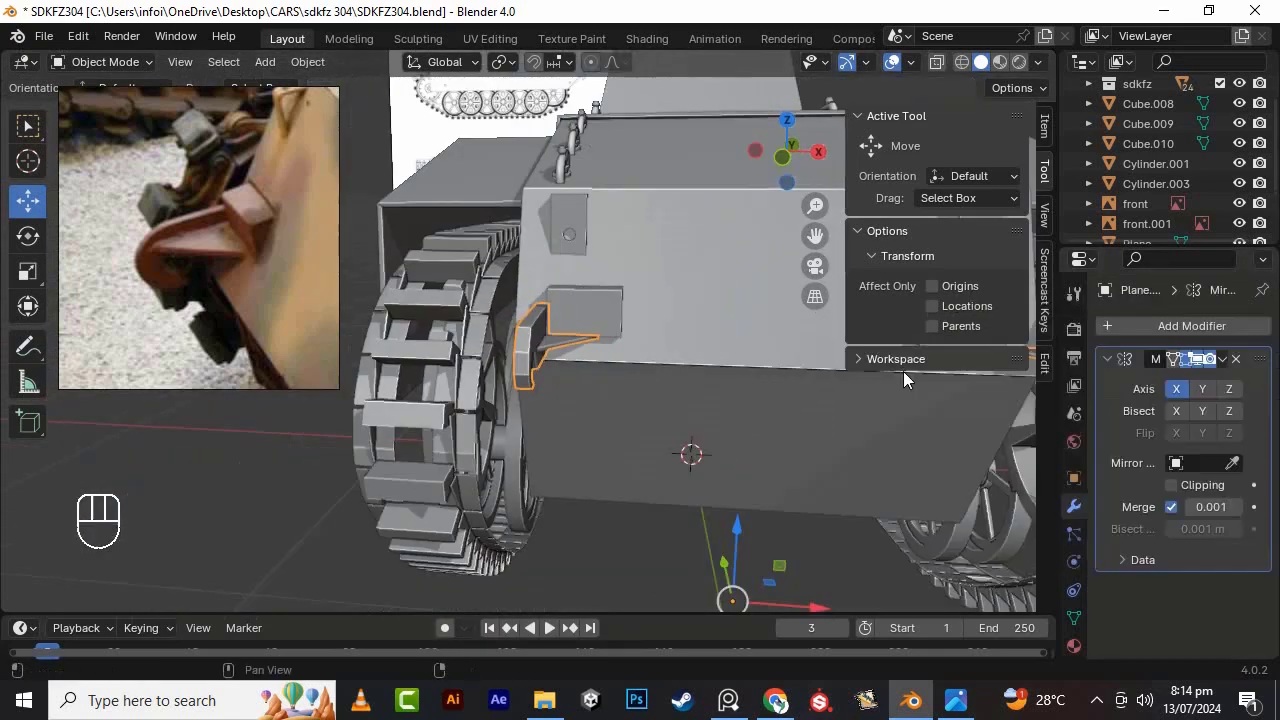
# - Apply the towing bracket's transform and its Mirror modifier
pyautogui.scroll(-2, 815, 268)
pyautogui.keyDown('alt'); pyautogui.moveTo(725, 360); pyautogui.dragTo(667, 385); pyautogui.keyUp('alt')
pyautogui.hotkey('ctrl', 'a')
pyautogui.click(667, 385)
pyautogui.keyDown('alt'); pyautogui.moveTo(735, 408); pyautogui.dragTo(787, 473); pyautogui.keyUp('alt')
pyautogui.scroll(3, 660, 430)
pyautogui.click(1216, 359)
pyautogui.click(1165, 378)
pyautogui.click(787, 473)
pyautogui.keyDown('alt'); pyautogui.moveTo(660, 430); pyautogui.dragTo(719, 420); pyautogui.keyUp('alt')
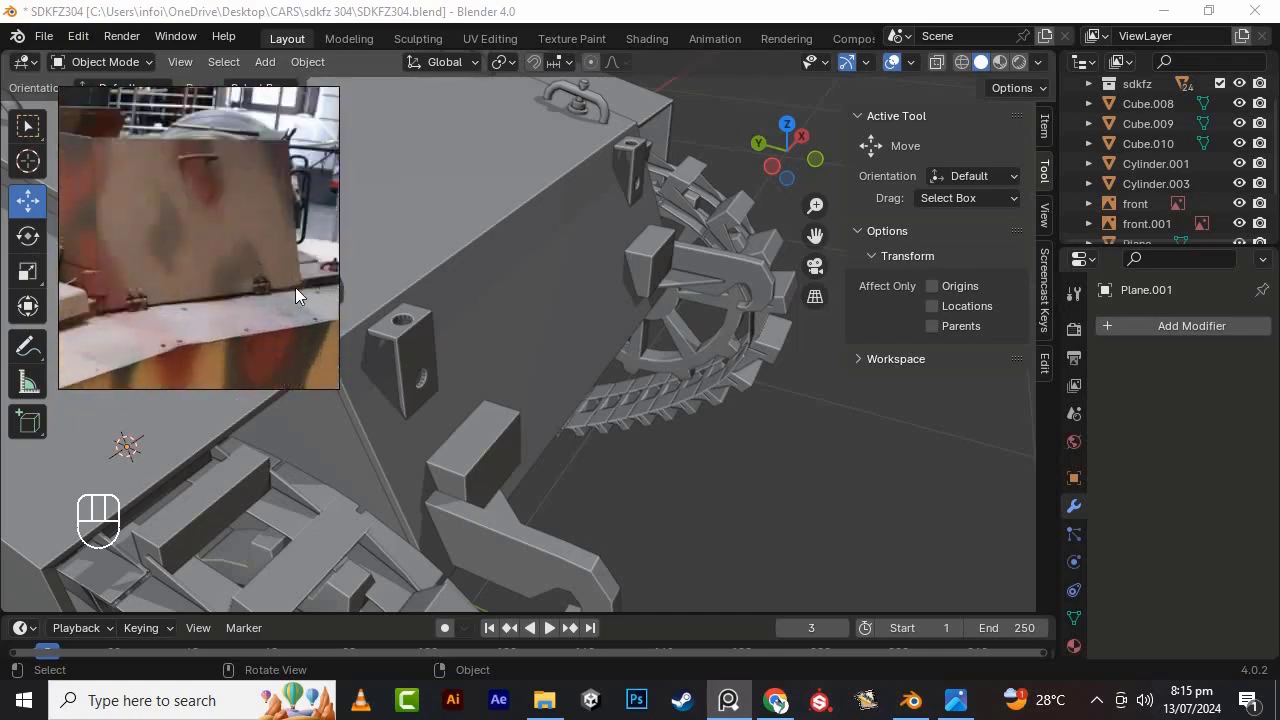
# - Delete the two blueprint reference images from the scene
pyautogui.scroll(5, 298, 280)
pyautogui.scroll(-6, 610, 365)
pyautogui.keyDown('alt'); pyautogui.moveTo(650, 372); pyautogui.dragTo(870, 400); pyautogui.keyUp('alt')
pyautogui.click(717, 423)
pyautogui.press('Delete')
pyautogui.click(640, 344)
pyautogui.press('Delete')
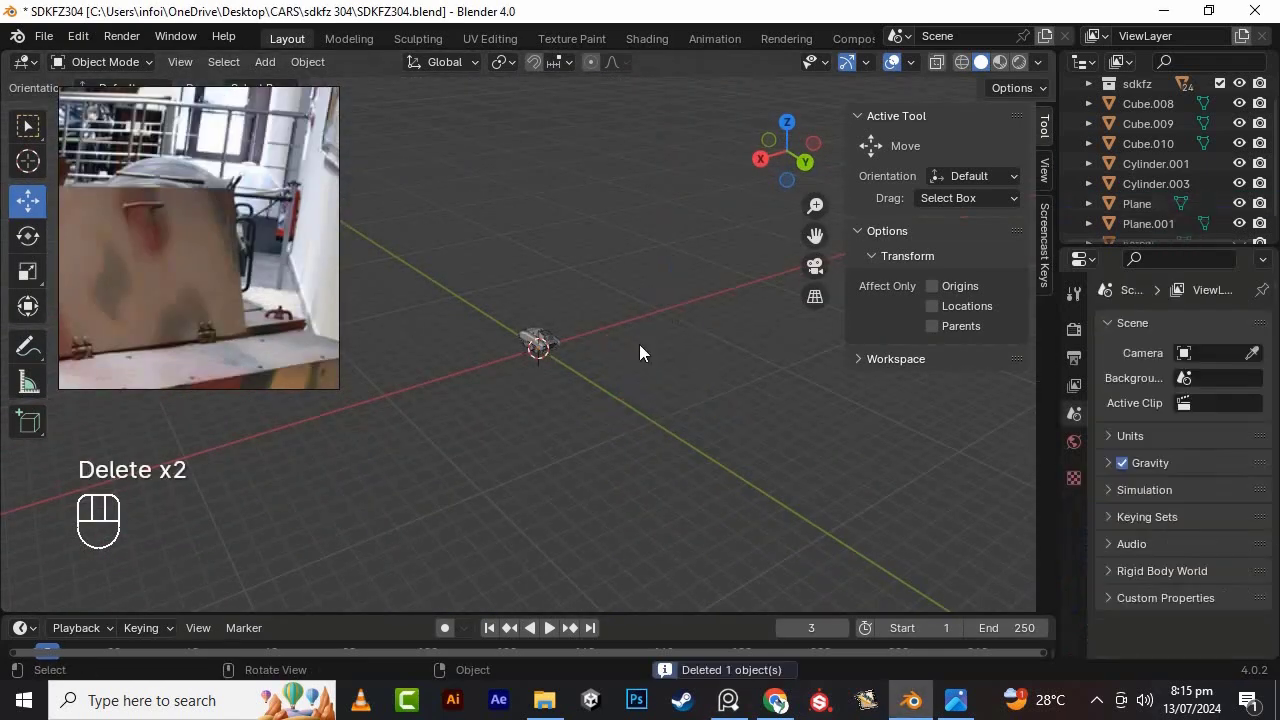
# - Duplicate a shackle and move the copy 1.5098 m along Y and -0.9205 m along X toward the rear deck
pyautogui.scroll(11, 639, 344)
pyautogui.click(439, 392)
pyautogui.keyDown('alt'); pyautogui.keyDown('shift'); pyautogui.moveTo(640, 374); pyautogui.dragTo(619, 299); pyautogui.keyUp('shift'); pyautogui.keyUp('alt')
pyautogui.click(514, 345)
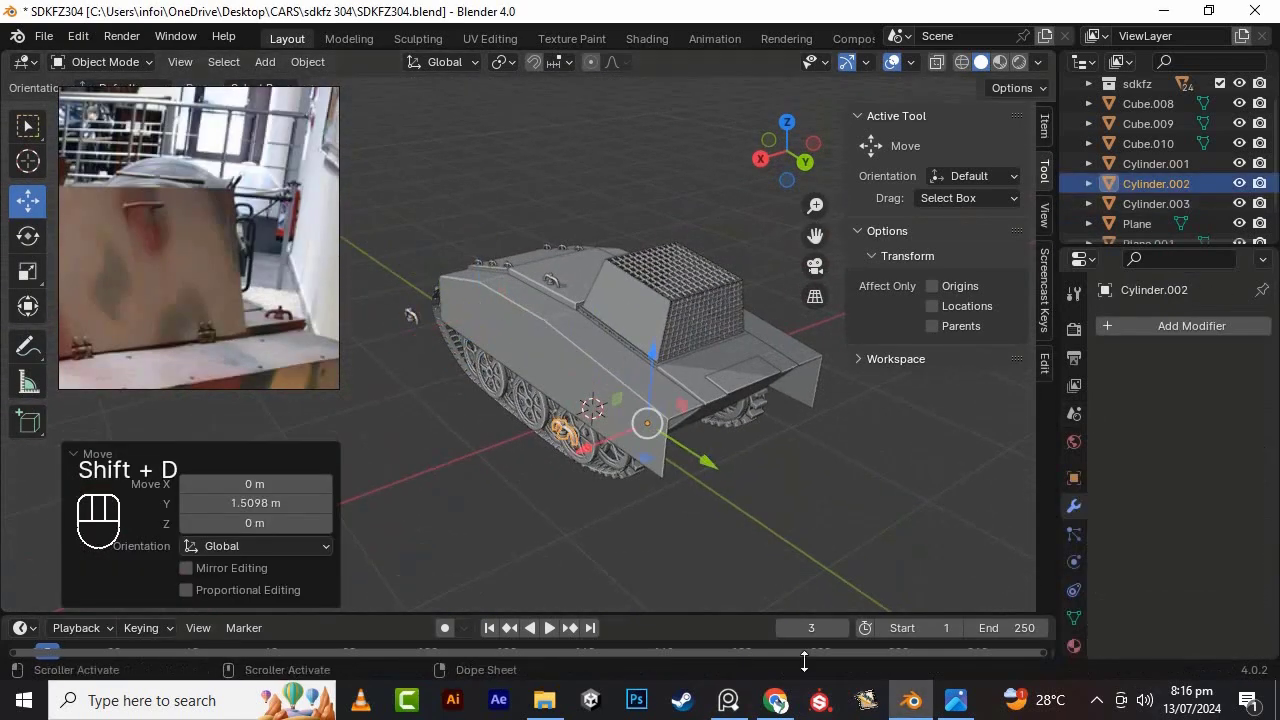
pyautogui.keyDown('alt'); pyautogui.moveTo(514, 345); pyautogui.dragTo(476, 457); pyautogui.keyUp('alt')
pyautogui.moveTo(559, 421); pyautogui.dragTo(567, 419)
pyautogui.moveTo(815, 236); pyautogui.dragTo(773, 202)
pyautogui.scroll(4, 640, 400)
pyautogui.keyDown('alt'); pyautogui.moveTo(640, 408); pyautogui.dragTo(679, 443); pyautogui.keyUp('alt')
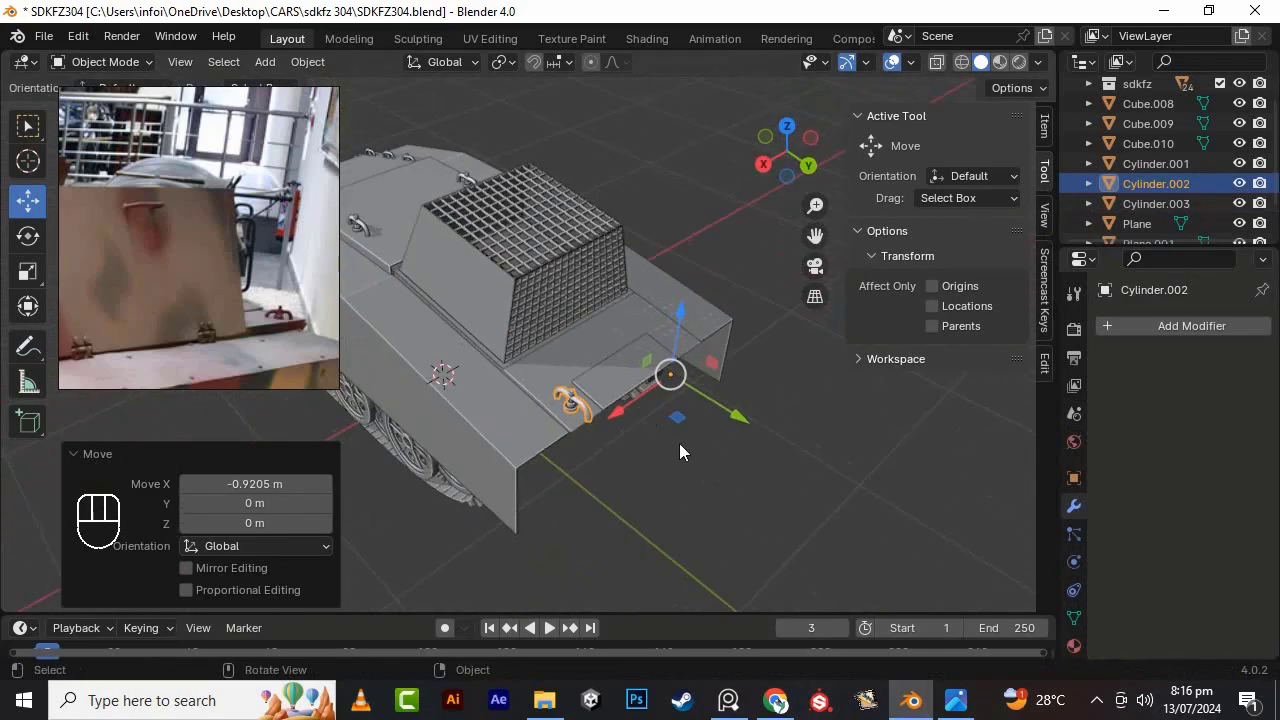
# - Move the copied shackle -0.11213 m along X to sit beside the rear deck's small panel
pyautogui.press('KP_7')
pyautogui.moveTo(815, 236); pyautogui.dragTo(621, 485)
pyautogui.scroll(4, 621, 440)
pyautogui.moveTo(412, 238); pyautogui.dragTo(412, 246)
pyautogui.click(451, 363)
pyautogui.moveTo(815, 236); pyautogui.dragTo(949, 199)
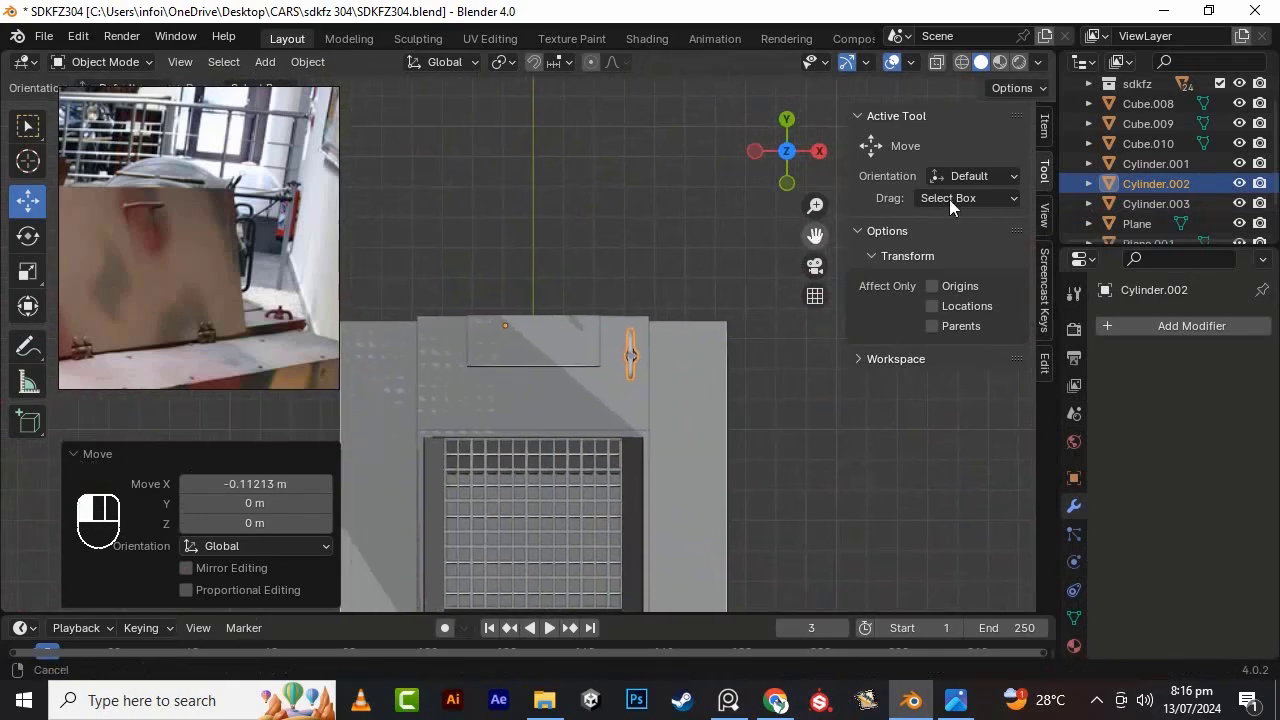
# - Apply the rear shackle's transform and mirror it to the opposite side of the deck with an applied Mirror modifier
pyautogui.hotkey('ctrl', 'a')
pyautogui.click(669, 290)
pyautogui.click(1146, 327)
pyautogui.click(993, 410)
pyautogui.click(1213, 358)
pyautogui.click(1205, 379)
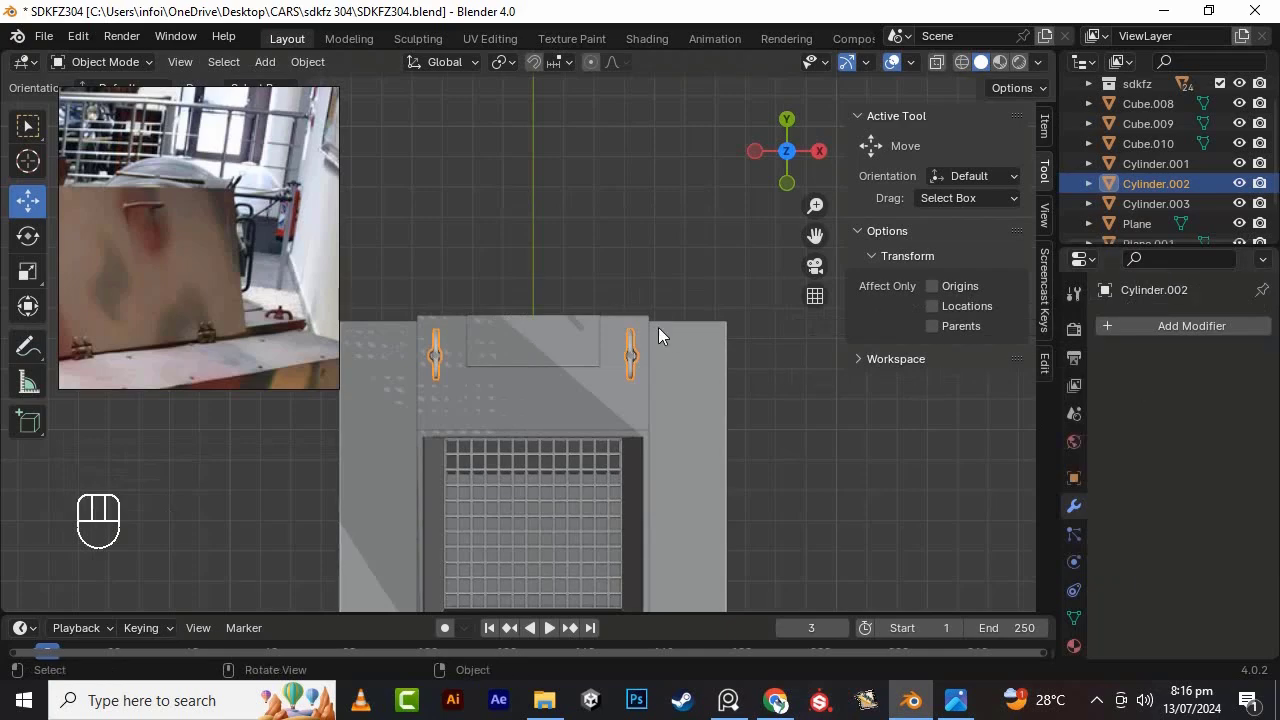
# - Raise the mesh of both rear shackles 0.048946 m along Z toward the deck surface
pyautogui.keyDown('alt'); pyautogui.moveTo(658, 327); pyautogui.dragTo(470, 250); pyautogui.keyUp('alt')
pyautogui.moveTo(815, 236); pyautogui.dragTo(1030, 400)
pyautogui.keyDown('alt'); pyautogui.moveTo(591, 232); pyautogui.dragTo(508, 170); pyautogui.keyUp('alt')
pyautogui.moveTo(619, 302); pyautogui.dragTo(620, 296)
pyautogui.press('Tab')
pyautogui.press('a')
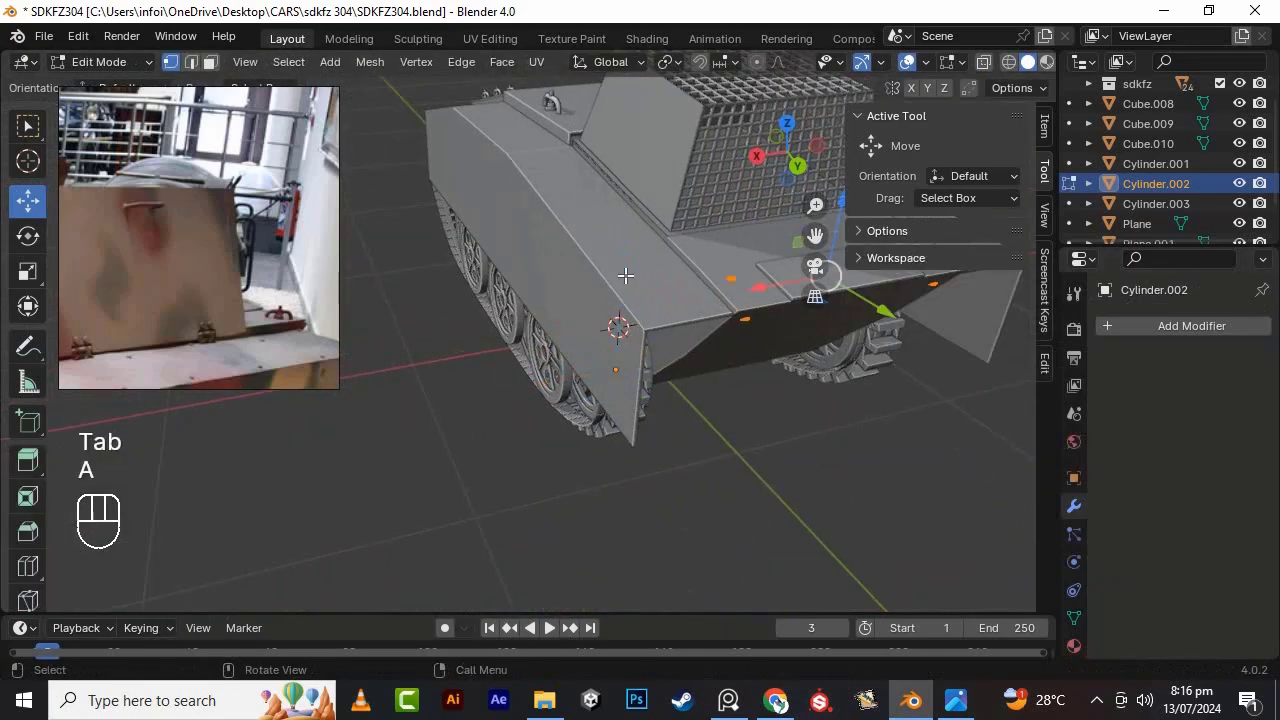
pyautogui.scroll(-3, 626, 277)
pyautogui.moveTo(697, 226); pyautogui.dragTo(697, 218)
pyautogui.moveTo(815, 236); pyautogui.dragTo(750, 262)
pyautogui.scroll(7, 628, 280)
pyautogui.keyDown('alt'); pyautogui.moveTo(628, 280); pyautogui.dragTo(617, 252); pyautogui.keyUp('alt')
# - Tilt both rear shackles to follow the deck's slope and adjust their height by 0.020772 m along Z
pyautogui.click(17, 243)
pyautogui.scroll(-5, 741, 257)
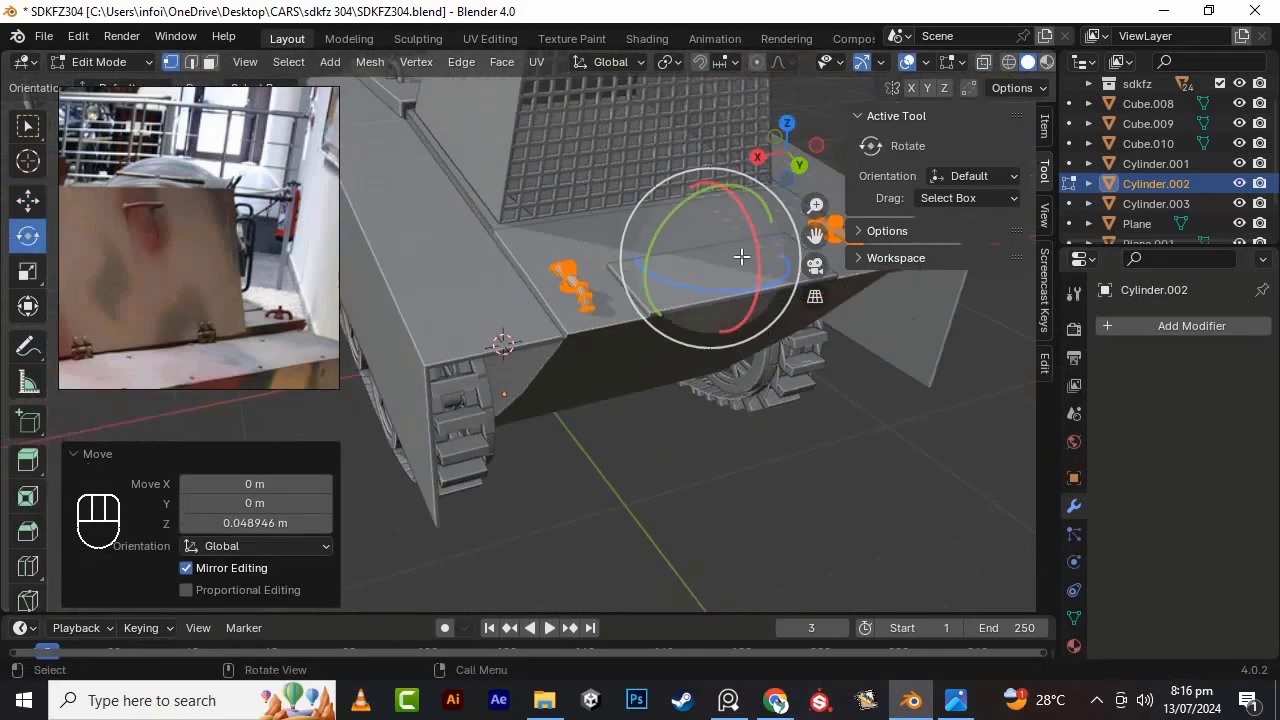
pyautogui.moveTo(754, 226); pyautogui.dragTo(753, 224)
pyautogui.click(28, 201)
pyautogui.moveTo(732, 167); pyautogui.dragTo(731, 166)
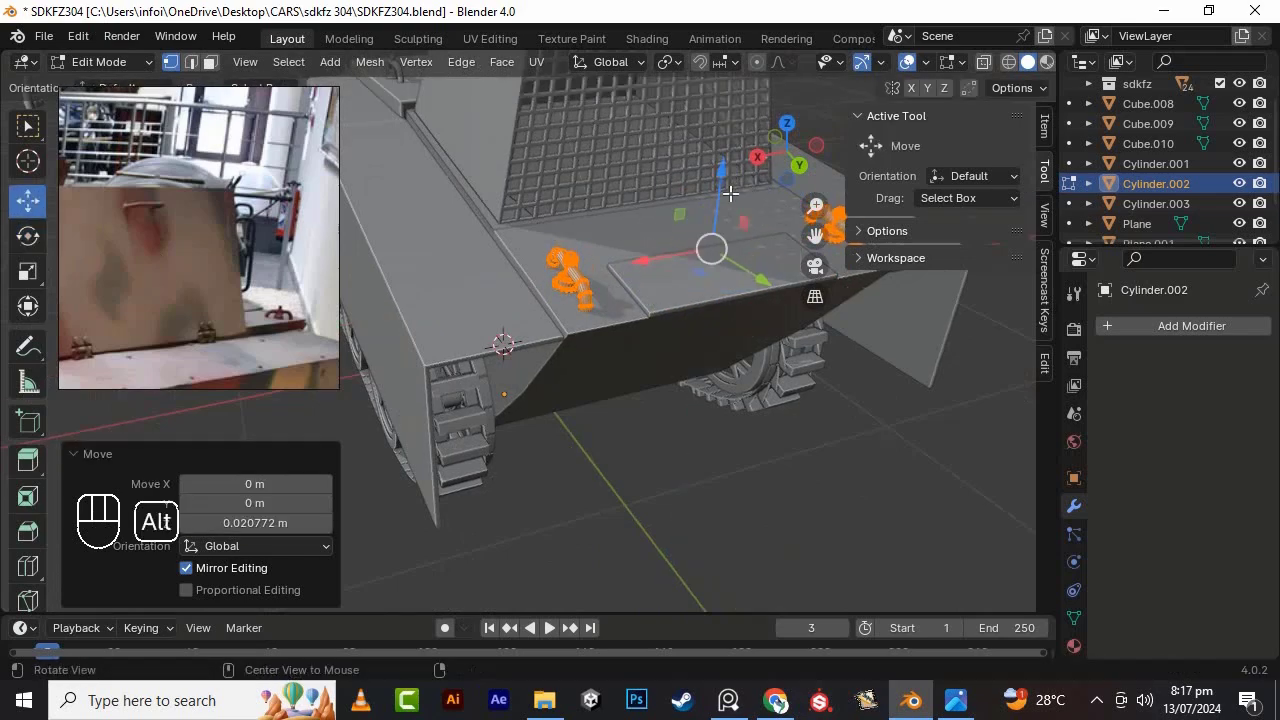
pyautogui.scroll(4, 618, 275)
pyautogui.keyDown('alt'); pyautogui.moveTo(620, 288); pyautogui.dragTo(643, 271); pyautogui.keyUp('alt')
pyautogui.scroll(-5, 634, 292)
# - Finish editing the rear shackles' mesh, save the file and deselect them
pyautogui.press('Tab')
pyautogui.hotkey('ctrl', 's')
pyautogui.keyDown('alt'); pyautogui.moveTo(615, 331); pyautogui.dragTo(625, 375); pyautogui.keyUp('alt')
pyautogui.scroll(-4, 650, 410)
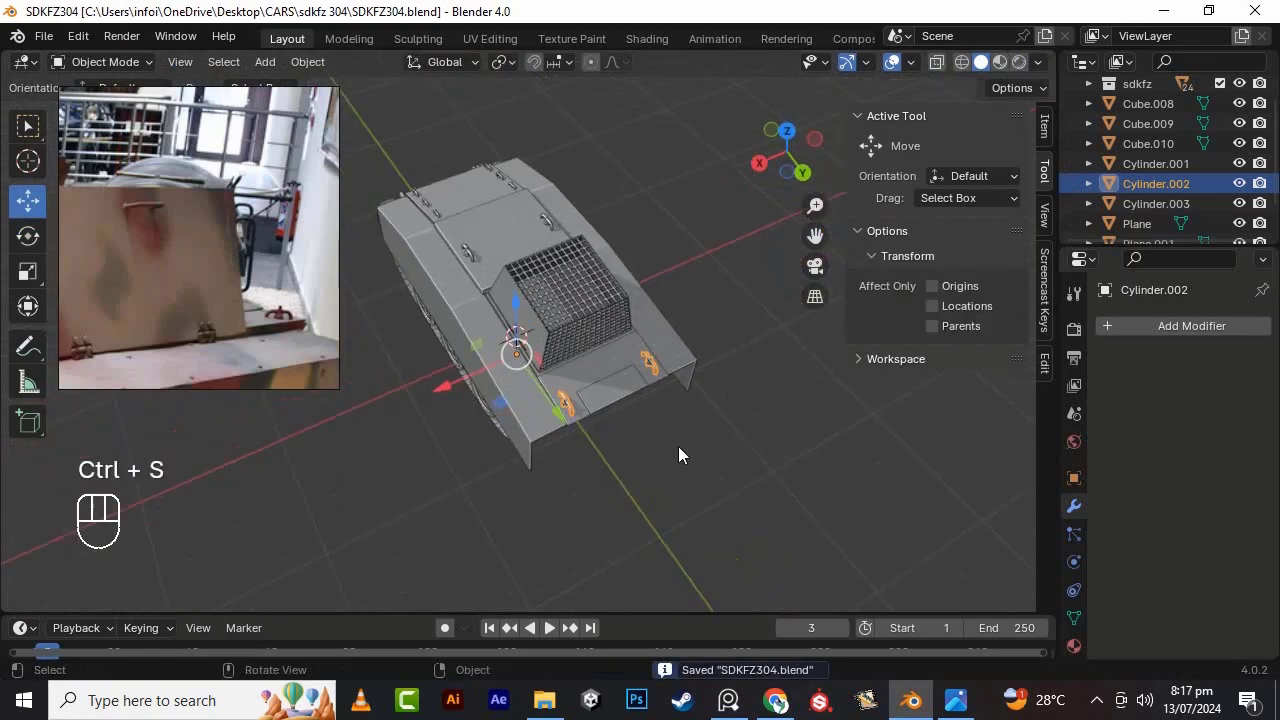
pyautogui.click(678, 446)
# - Duplicate the spare shackle beside the vehicle and move the copy -0.80363 m along X
pyautogui.keyDown('alt'); pyautogui.moveTo(330, 425); pyautogui.dragTo(431, 401); pyautogui.keyUp('alt')
pyautogui.scroll(-6, 431, 401)
pyautogui.keyDown('alt'); pyautogui.moveTo(461, 336); pyautogui.dragTo(500, 372); pyautogui.keyUp('alt')
pyautogui.click(593, 364)
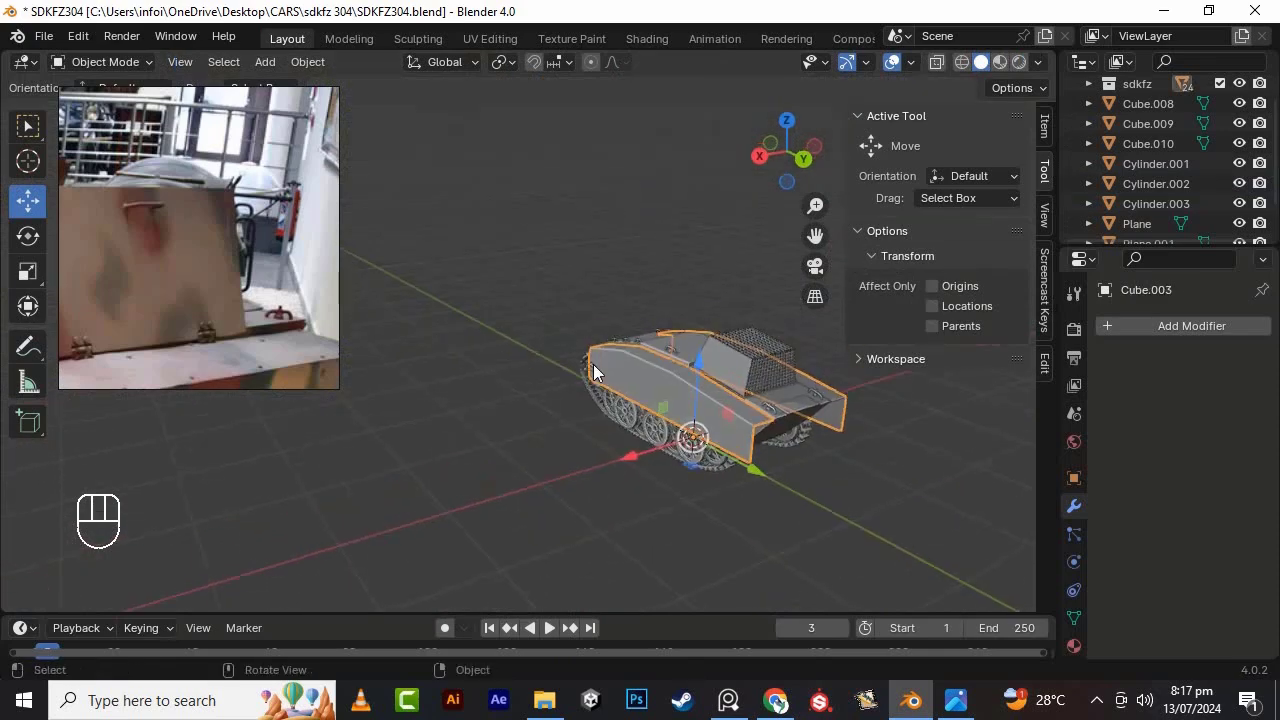
pyautogui.scroll(2, 593, 364)
pyautogui.click(642, 396)
pyautogui.keyDown('alt'); pyautogui.moveTo(664, 452); pyautogui.dragTo(634, 437); pyautogui.keyUp('alt')
pyautogui.hotkey('shift', 'd')
pyautogui.rightClick(632, 405)
pyautogui.moveTo(883, 484); pyautogui.dragTo(933, 455)
pyautogui.scroll(4, 850, 400)
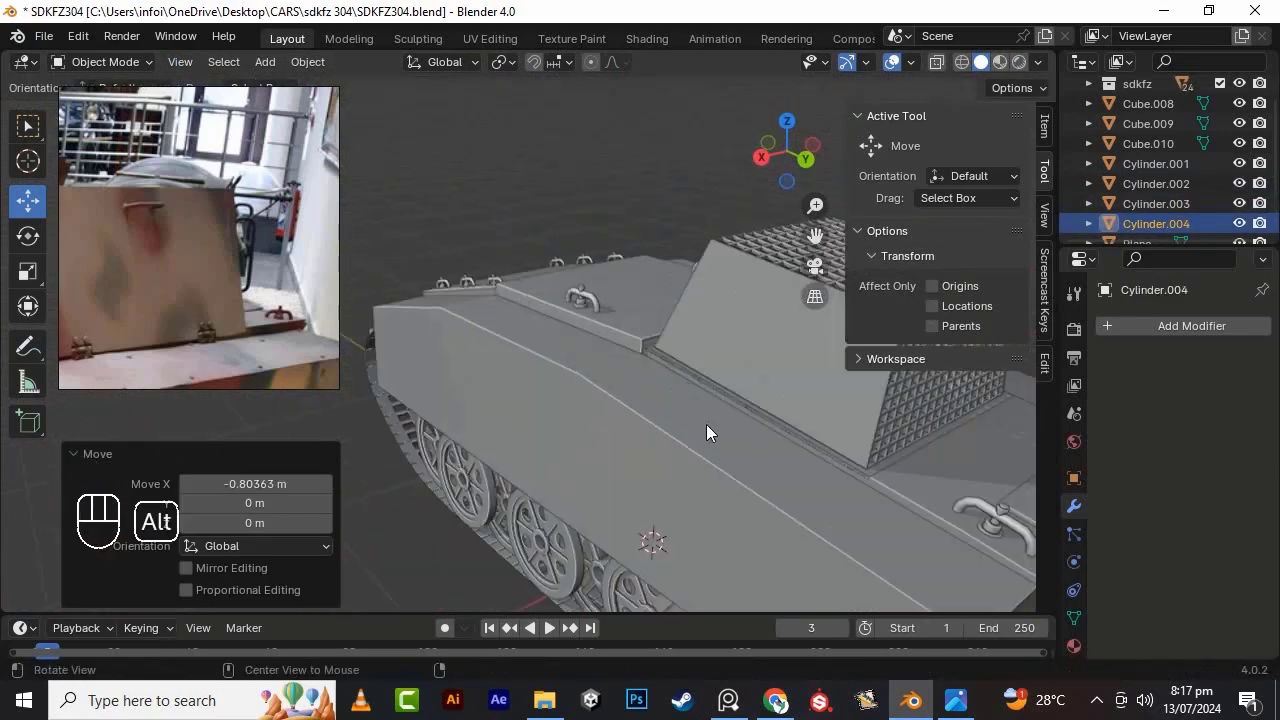
# - Shrink the new shackle's mesh, move it -0.12348 m along X and turn it crosswise about Z over the rear panel
pyautogui.keyDown('alt'); pyautogui.moveTo(706, 424); pyautogui.dragTo(640, 410); pyautogui.keyUp('alt')
pyautogui.press('Tab')
pyautogui.press('a')
pyautogui.press('s')
pyautogui.click(665, 350)
pyautogui.press('KP_7')
pyautogui.moveTo(815, 236); pyautogui.dragTo(777, 372)
pyautogui.scroll(2, 779, 269)
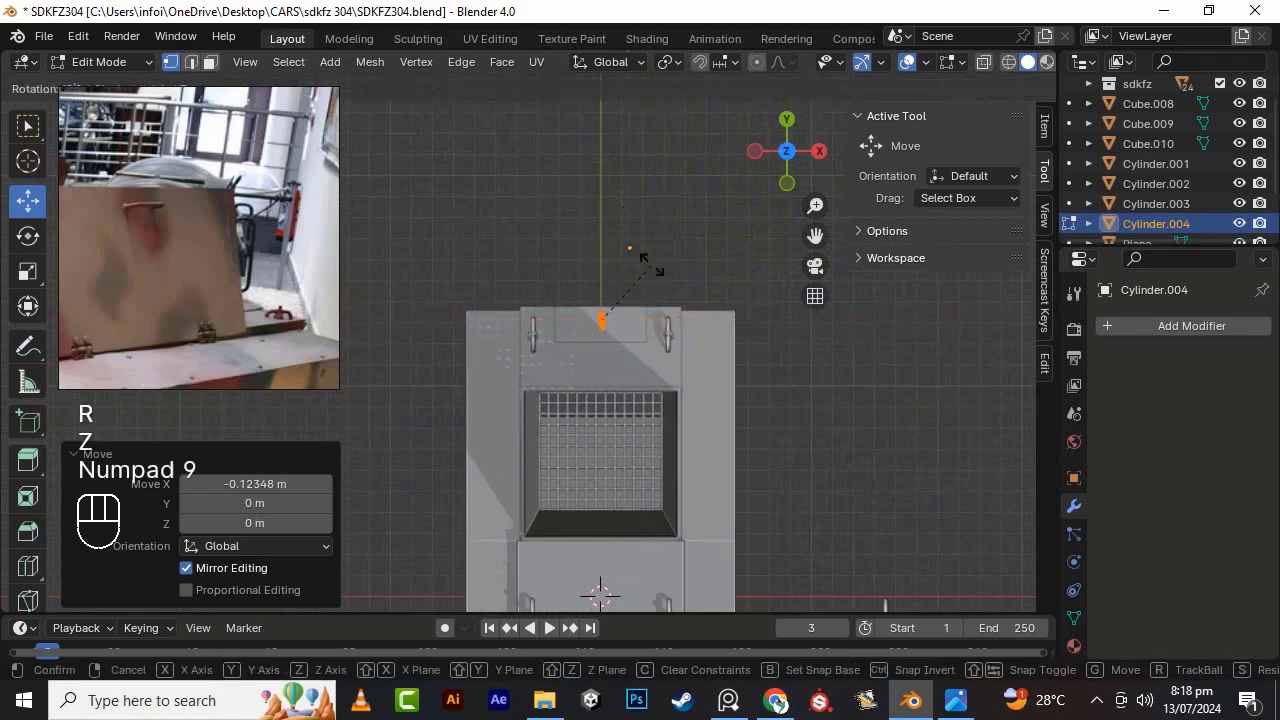
pyautogui.press('s')
pyautogui.click(704, 354)
# - Lower the small shackle 0.19331 m along Z and fine-tune its position and height on the rear panel
pyautogui.keyDown('alt'); pyautogui.moveTo(704, 354); pyautogui.dragTo(430, 160); pyautogui.keyUp('alt')
pyautogui.moveTo(520, 115); pyautogui.dragTo(531, 151)
pyautogui.keyDown('alt'); pyautogui.moveTo(540, 200); pyautogui.dragTo(590, 290); pyautogui.keyUp('alt')
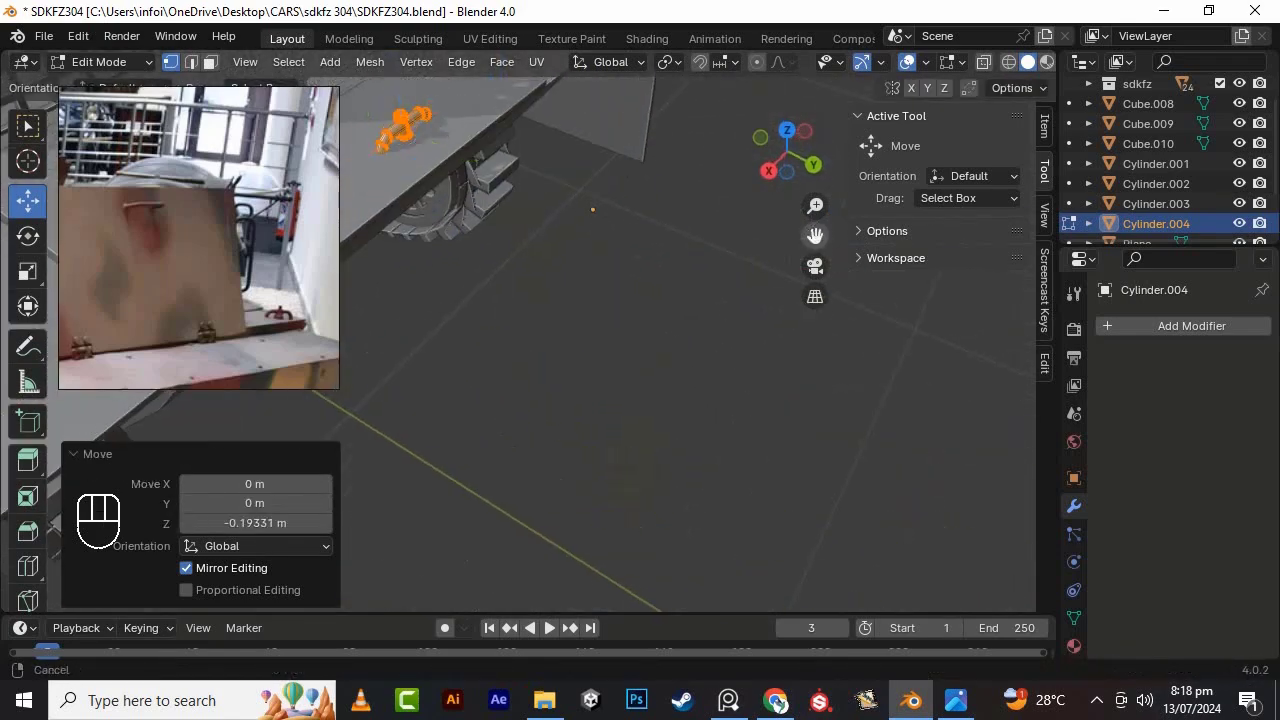
pyautogui.moveTo(815, 236); pyautogui.dragTo(1000, 480)
pyautogui.moveTo(702, 445); pyautogui.dragTo(727, 458)
pyautogui.keyDown('alt'); pyautogui.moveTo(725, 440); pyautogui.dragTo(690, 325); pyautogui.keyUp('alt')
pyautogui.moveTo(688, 308); pyautogui.dragTo(681, 305)
pyautogui.keyDown('alt'); pyautogui.moveTo(660, 280); pyautogui.dragTo(600, 160); pyautogui.keyUp('alt')
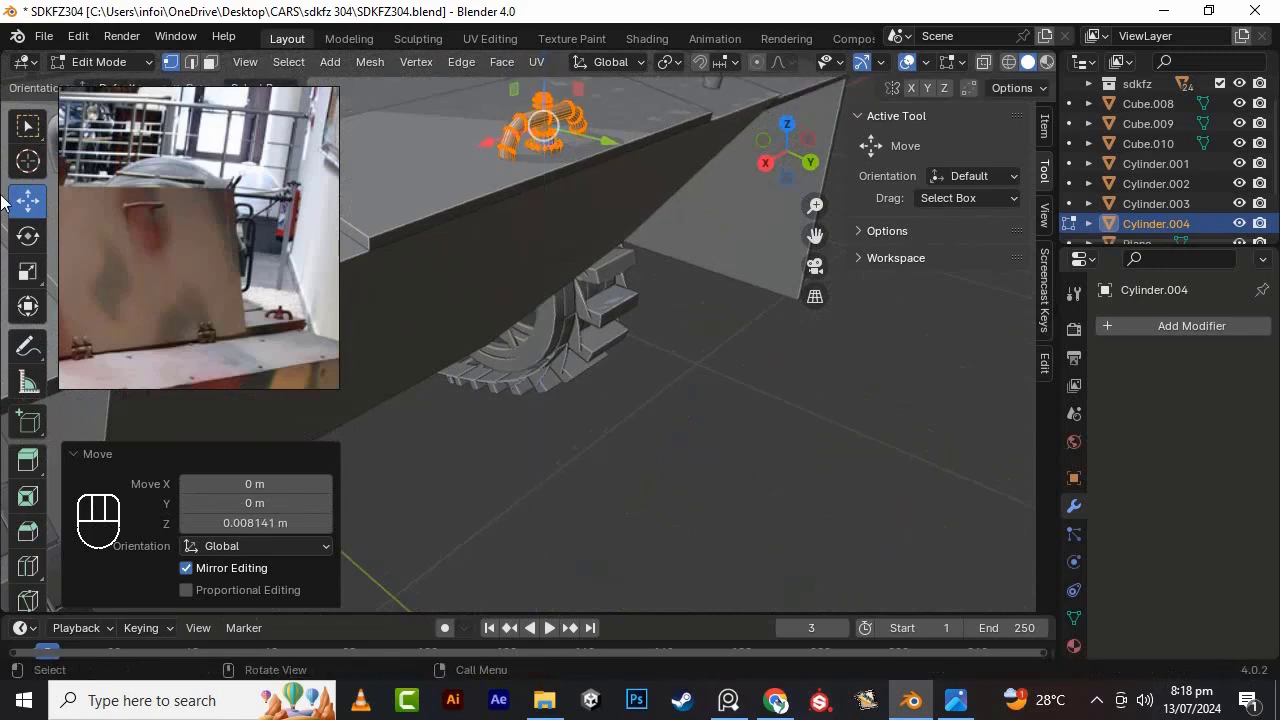
pyautogui.moveTo(608, 117); pyautogui.dragTo(610, 128)
# - Finish editing the small shackle's mesh and save the file
pyautogui.press('Tab')
pyautogui.scroll(-4, 656, 284)
pyautogui.hotkey('ctrl', 's')
pyautogui.hotkey('ctrl', 's')
pyautogui.keyDown('alt'); pyautogui.moveTo(600, 330); pyautogui.dragTo(680, 415); pyautogui.keyUp('alt')
pyautogui.click(1097, 701)
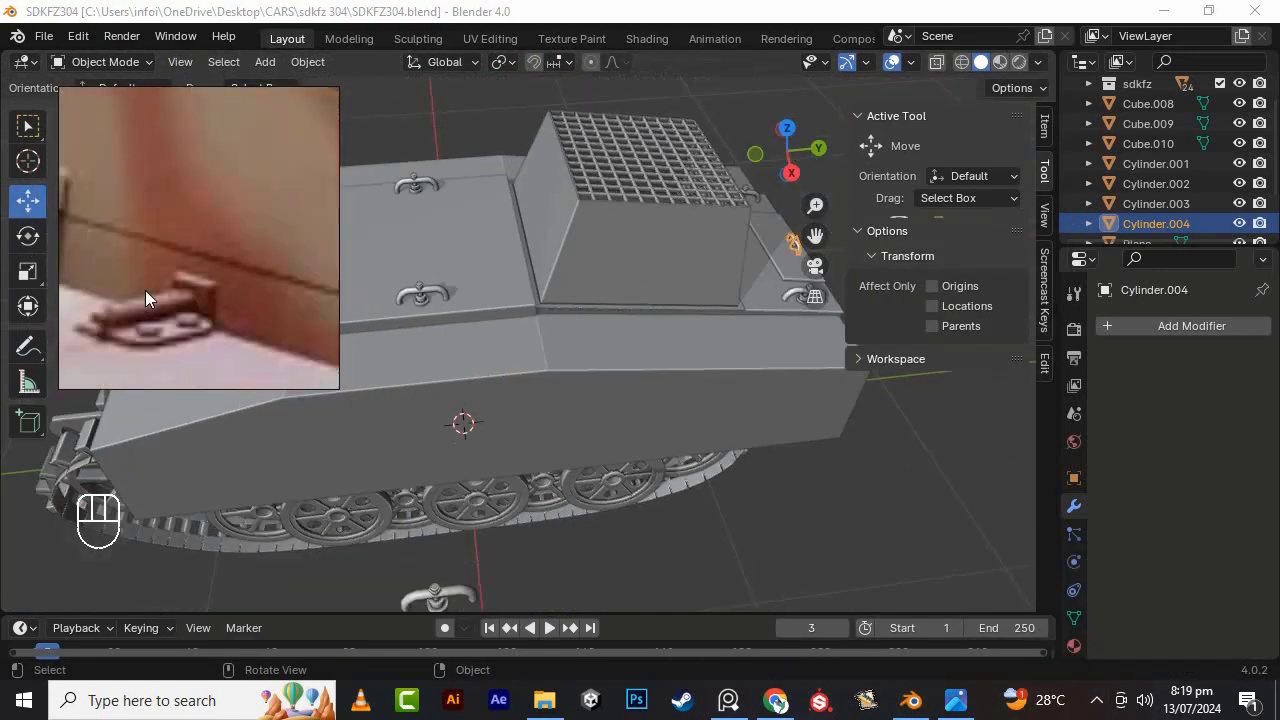
# - Add a plane for the hatch hinge, raise its mesh above the hull and scale it to 0.249
pyautogui.scroll(-6, 560, 380)
pyautogui.hotkey('shift', 'a')
pyautogui.click(655, 285)
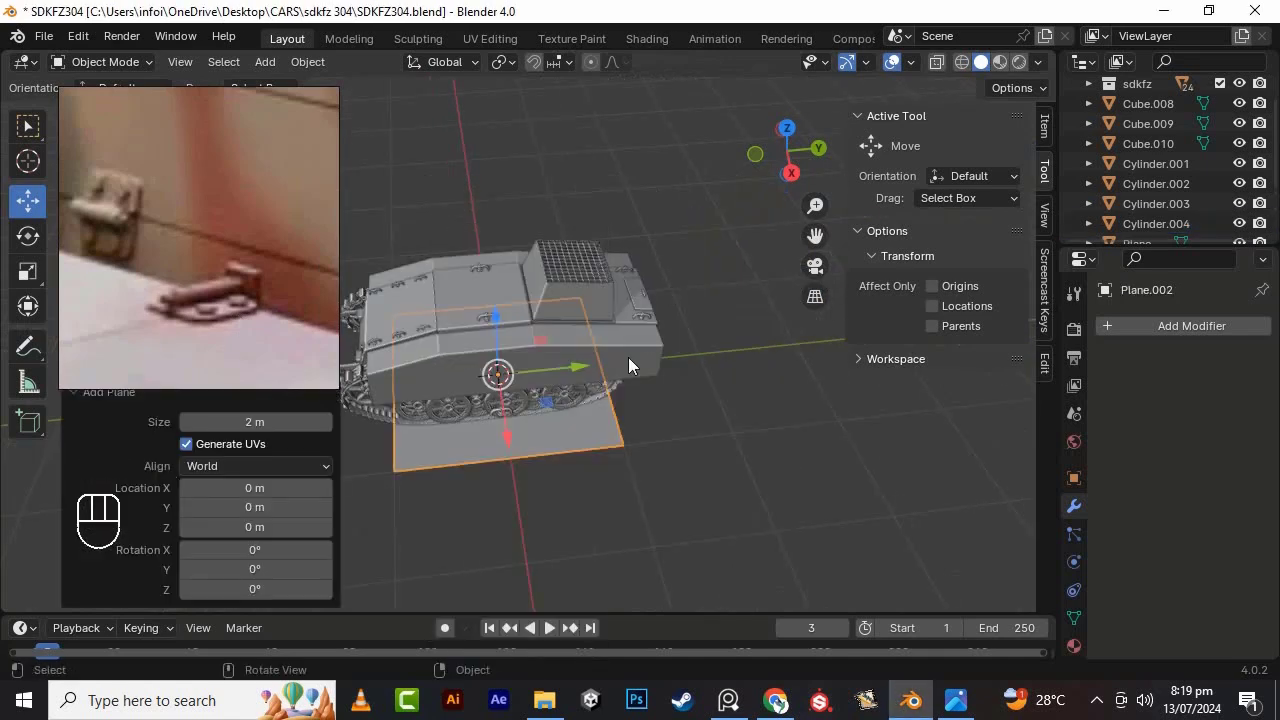
pyautogui.press('Tab')
pyautogui.click(560, 350)
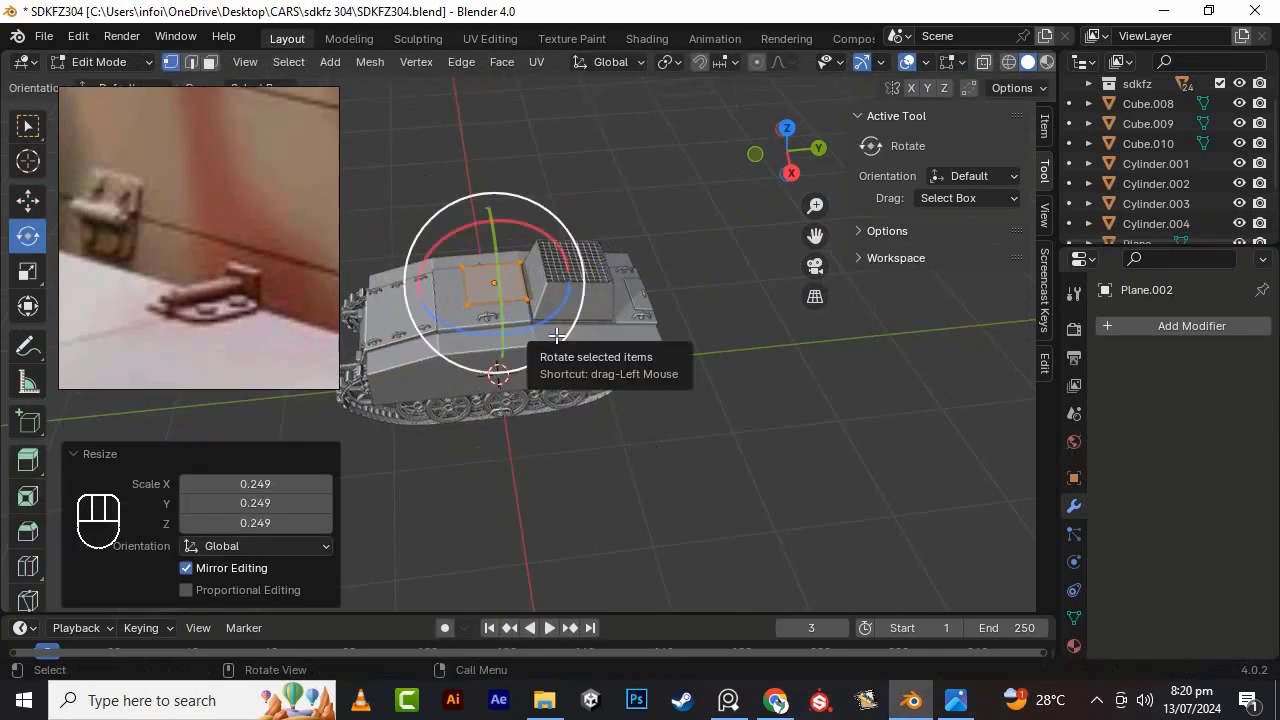
# - Scale the plane to 0.300 along Y, reduce its width and move it 0.27209 m along Y to the hatch cover's edge
pyautogui.press('KP_7')
pyautogui.click(698, 448)
pyautogui.press('s')
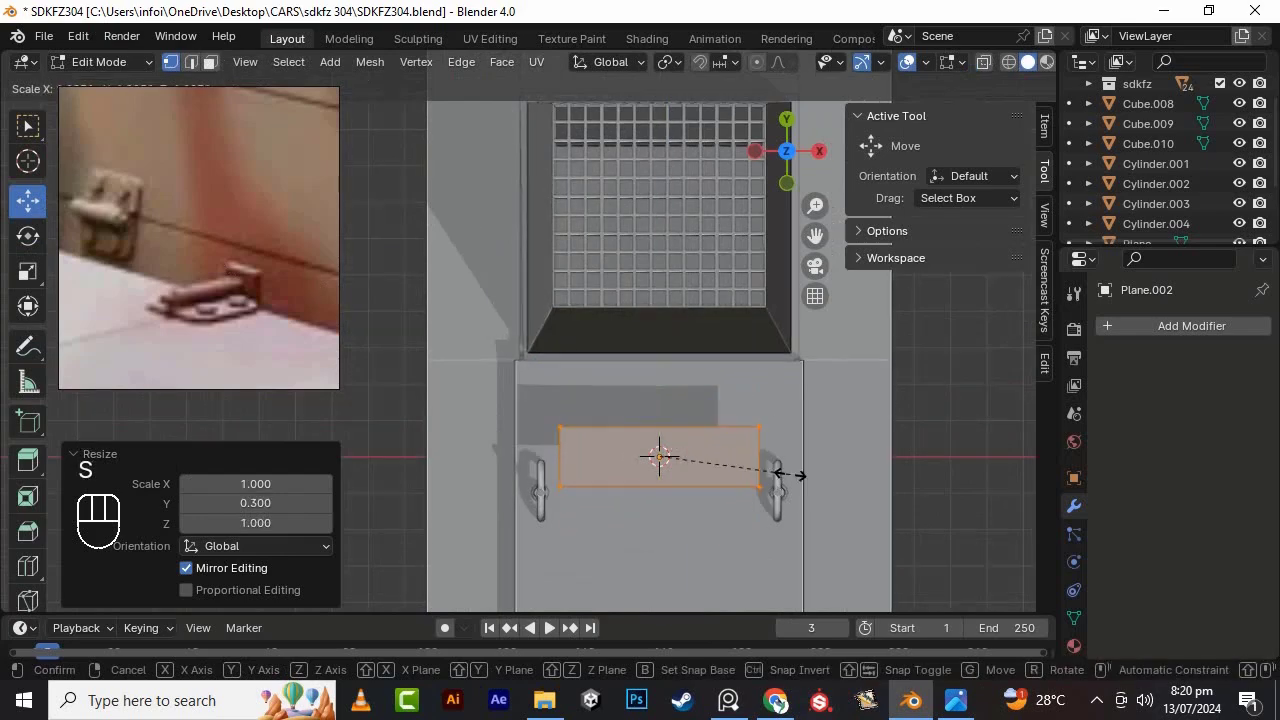
pyautogui.moveTo(656, 389); pyautogui.dragTo(660, 298)
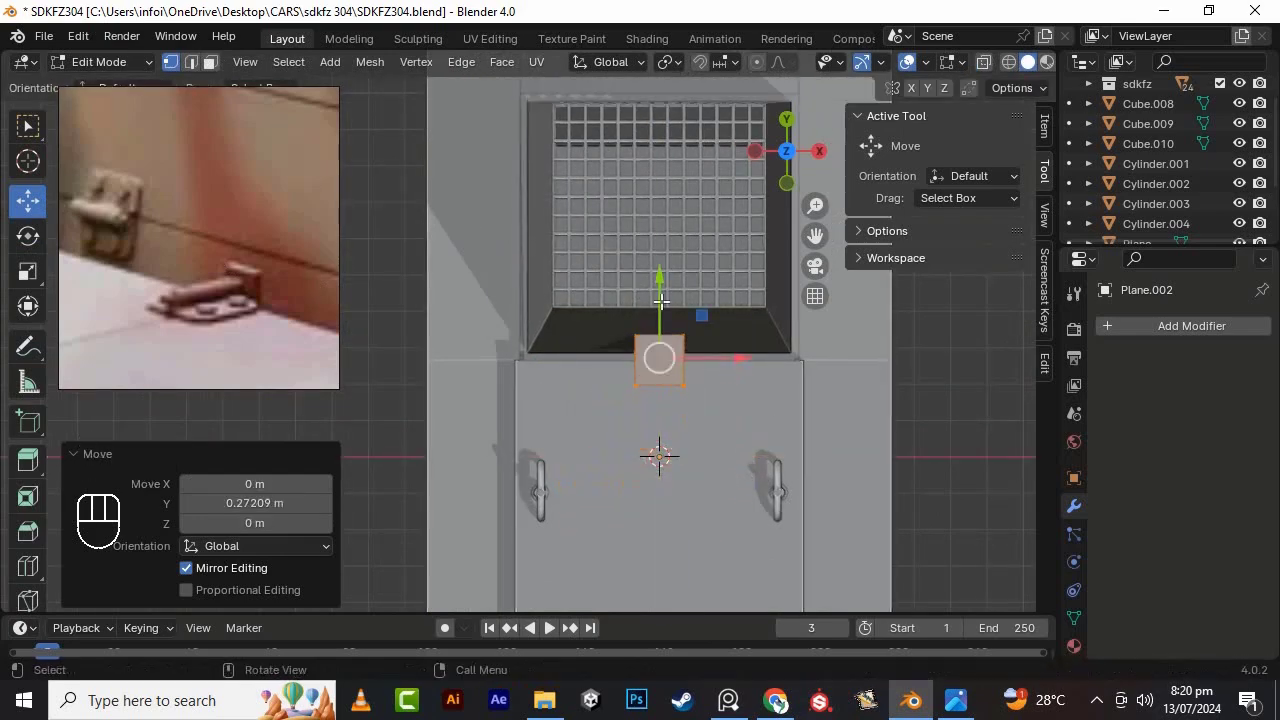
# - Lower the hinge plate onto the hatch cover and scale it to 0.811 along X
pyautogui.scroll(1, 700, 365)
pyautogui.press('super')
pyautogui.keyDown('alt'); pyautogui.moveTo(718, 380); pyautogui.dragTo(551, 251); pyautogui.keyUp('alt')
pyautogui.moveTo(595, 195); pyautogui.dragTo(663, 394)
pyautogui.press('s')
pyautogui.press('x')
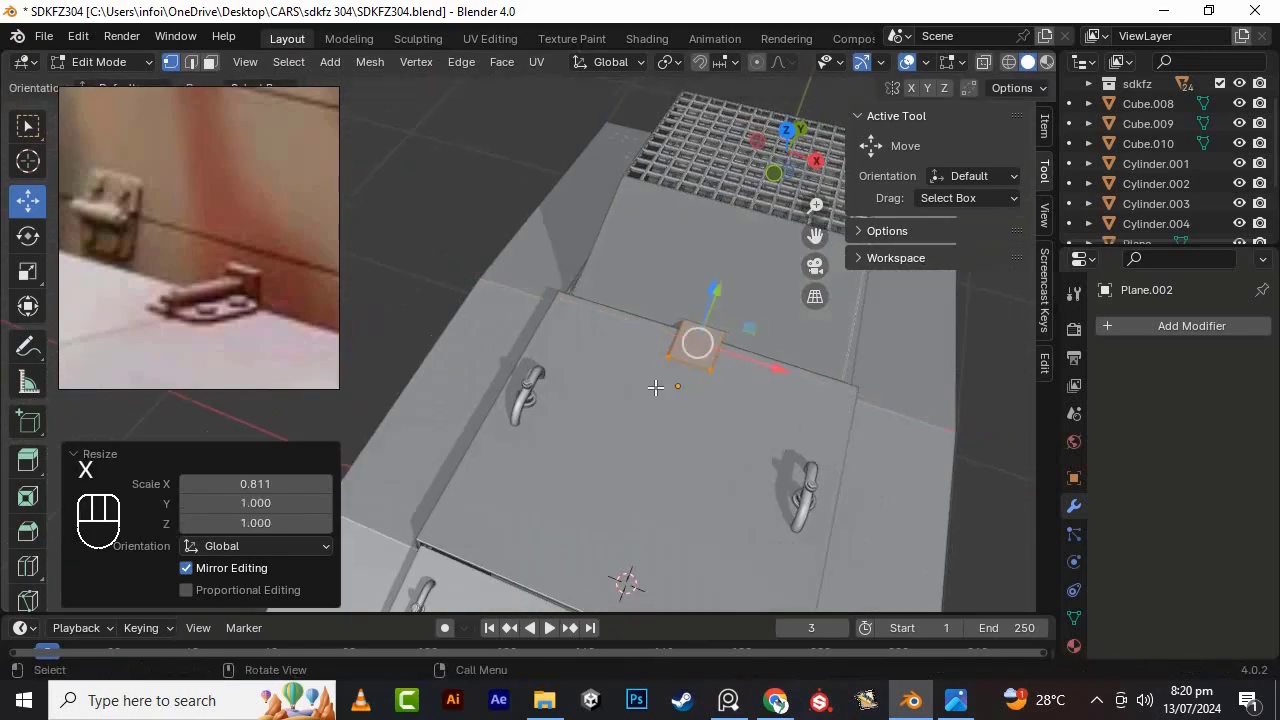
# - Switch from the hinge plate to editing the hatch cover's mesh
pyautogui.press('Tab')
pyautogui.click(663, 439)
pyautogui.press('Tab')
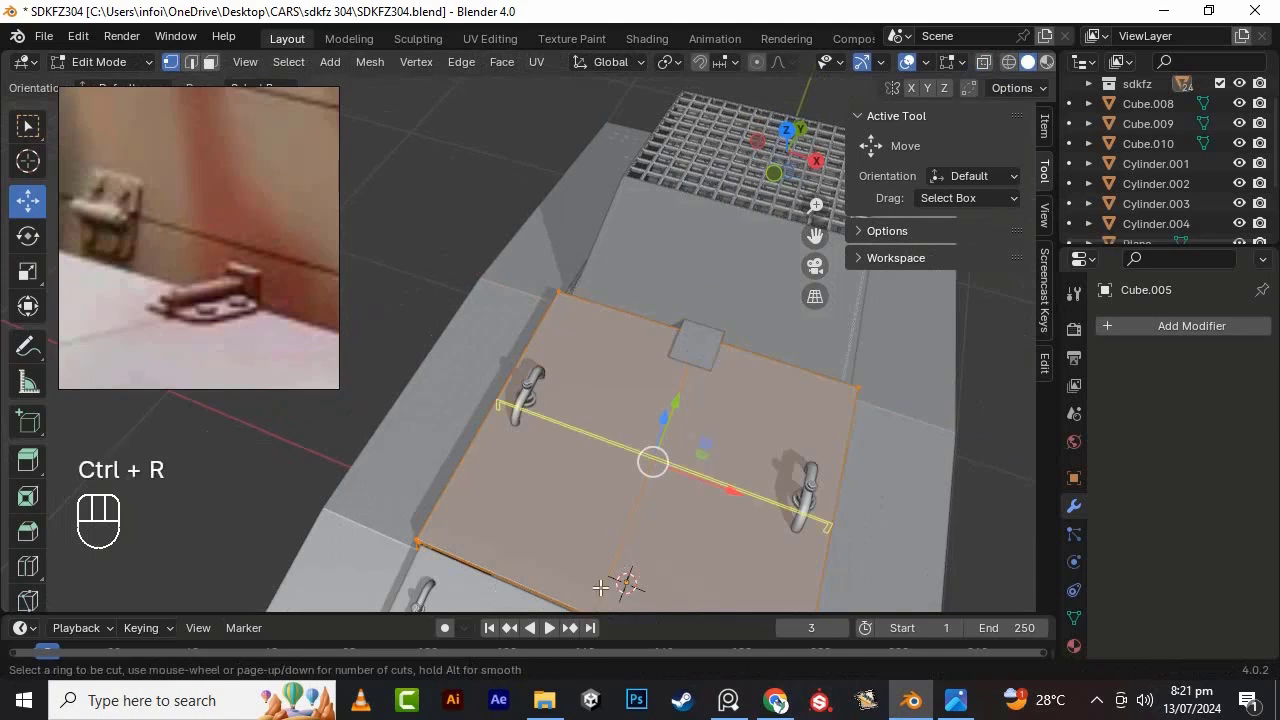
# - Try to add a loop cut to the hatch cover
pyautogui.click(600, 587)
pyautogui.rightClick(600, 587)
pyautogui.hotkey('ctrl', 'z')
pyautogui.press('Tab')
pyautogui.press('Tab')
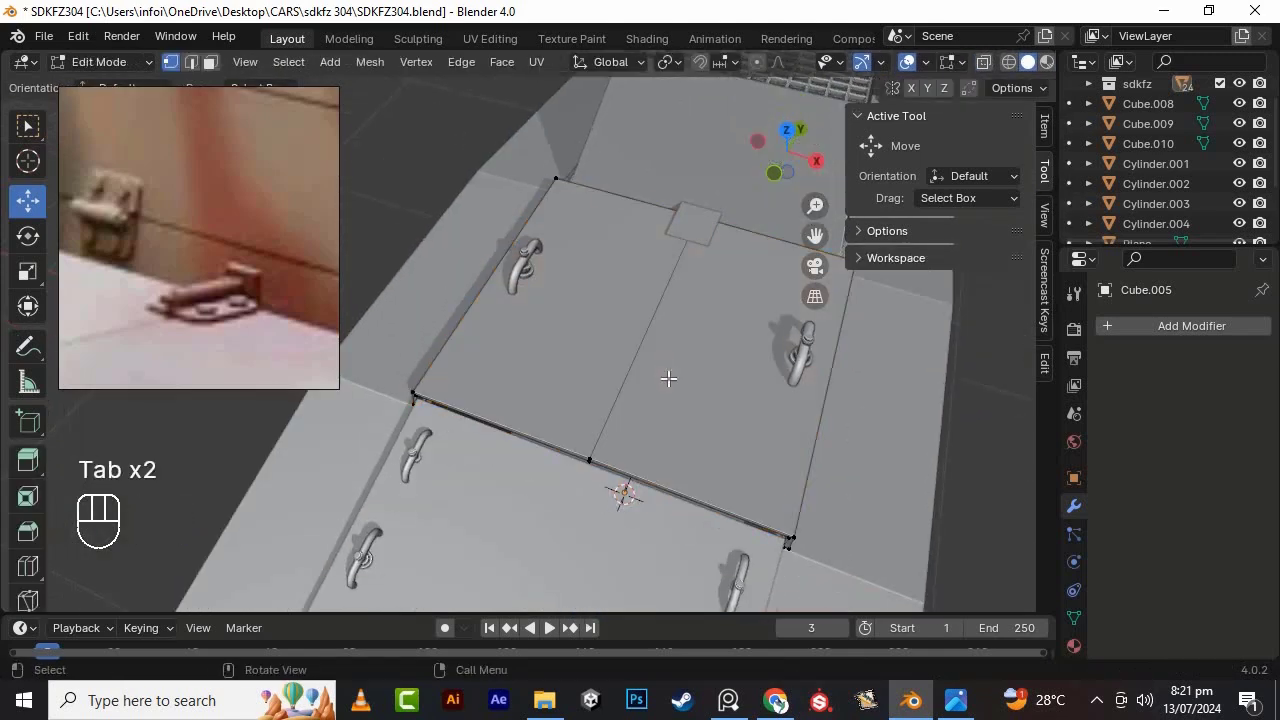
# - Separate the hatch cover along its centre edge so one half becomes its own object
pyautogui.press('3')
pyautogui.click(665, 351)
pyautogui.press('p')
pyautogui.click(590, 342)
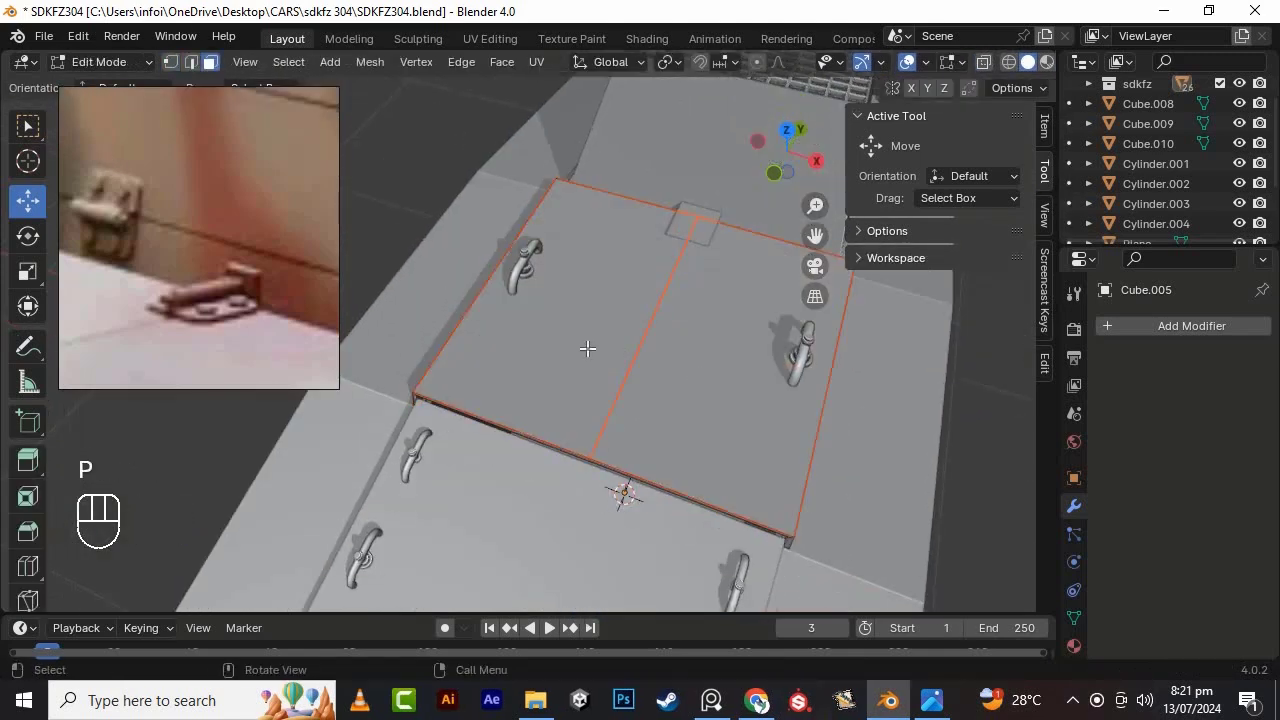
pyautogui.press('Tab')
# - Add a Solidify modifier to one hatch half with offset 1.0 and thickness 0.002 m
pyautogui.click(1191, 325)
pyautogui.moveTo(1060, 381)
pyautogui.moveTo(1045, 402)
pyautogui.click(848, 552)
pyautogui.scroll(4, 565, 412)
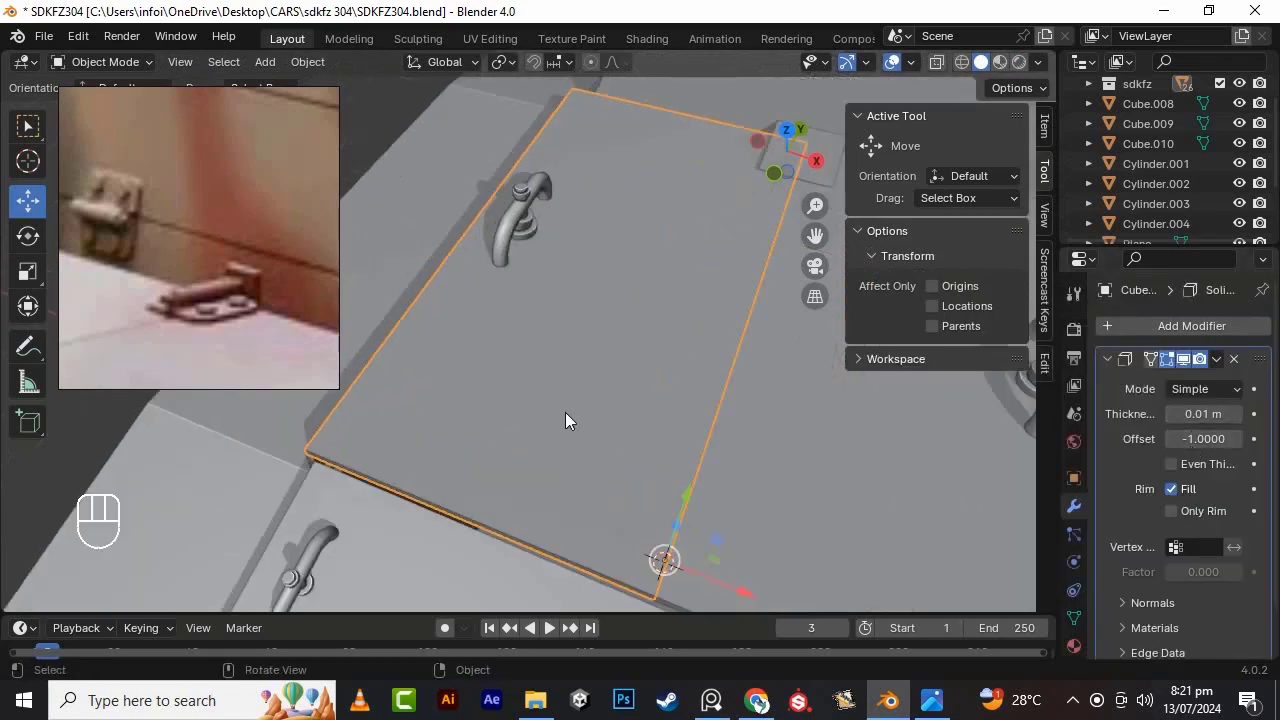
pyautogui.moveTo(565, 412); pyautogui.dragTo(637, 275, button='middle')
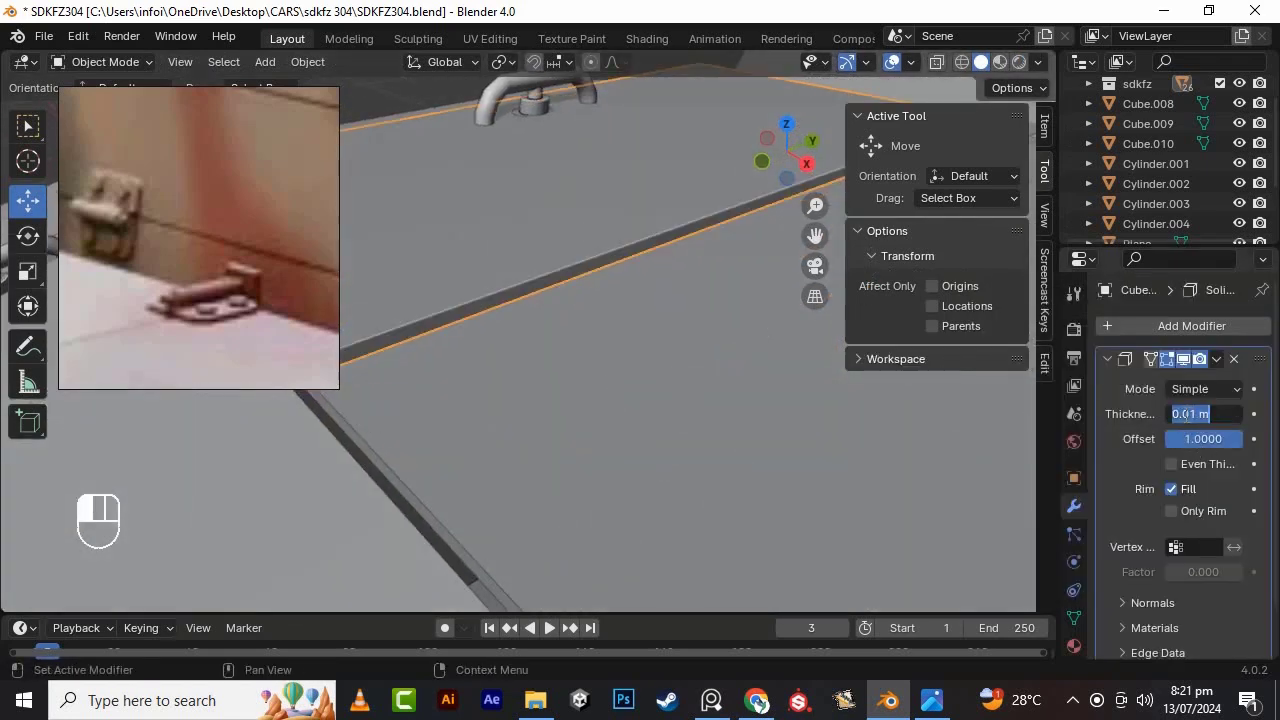
pyautogui.write('0.002')
pyautogui.press('Return')
# - Add a Solidify modifier to the other hatch half and apply it
pyautogui.click(934, 462)
pyautogui.click(690, 205)
pyautogui.click(718, 386)
pyautogui.click(1191, 325)
pyautogui.moveTo(1045, 402)
pyautogui.click(848, 552)
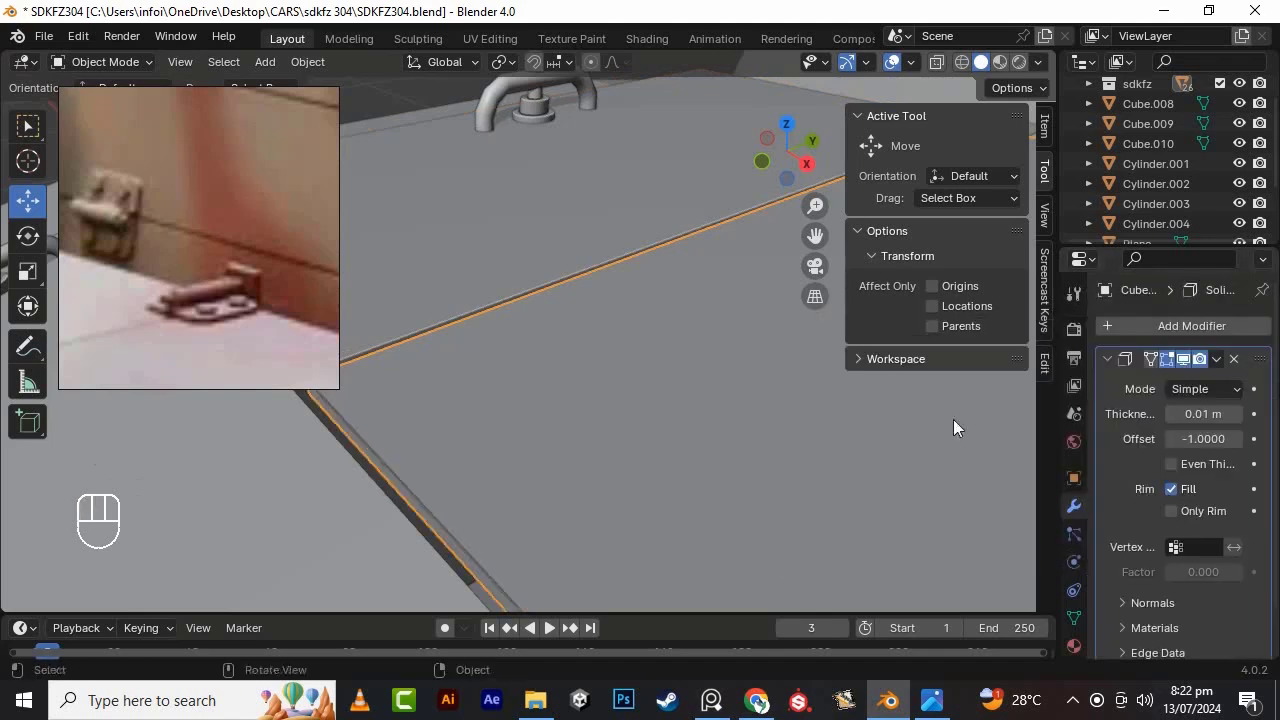
pyautogui.click(270, 556)
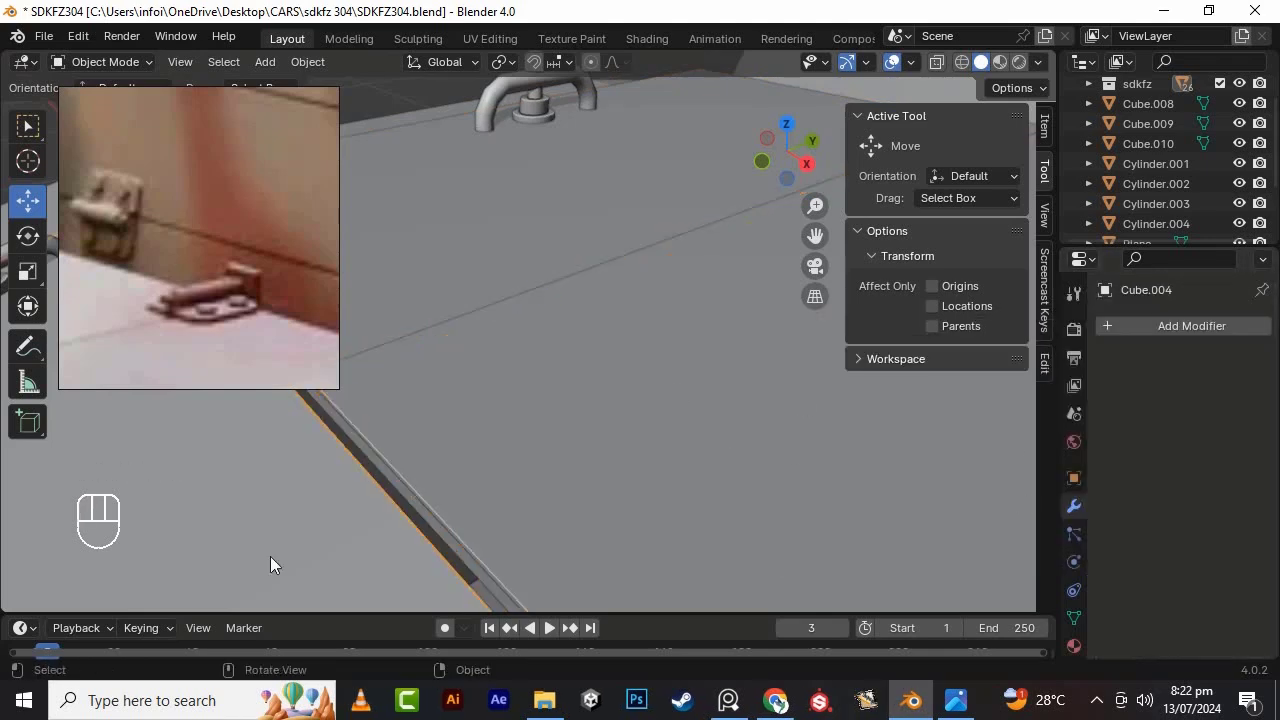
pyautogui.click(690, 440)
pyautogui.click(1216, 359)
pyautogui.click(1205, 382)
pyautogui.click(290, 550)
# - Select the small hinge plate and shift it slightly to line up with the hatch cover's centre seam
pyautogui.scroll(-5, 701, 477)
pyautogui.click(717, 243)
pyautogui.keyDown('shift'); pyautogui.moveTo(717, 243); pyautogui.dragTo(637, 334, button='middle'); pyautogui.keyUp('shift')
pyautogui.scroll(7, 637, 334)
pyautogui.moveTo(410, 371); pyautogui.dragTo(398, 376)
pyautogui.scroll(-4, 638, 381)
# - Duplicate the hinge plate's face, rotate the copy 90° about X and move it 0.065821 m along Y against the superstructure
pyautogui.press('Tab')
pyautogui.hotkey('shift', 'd')
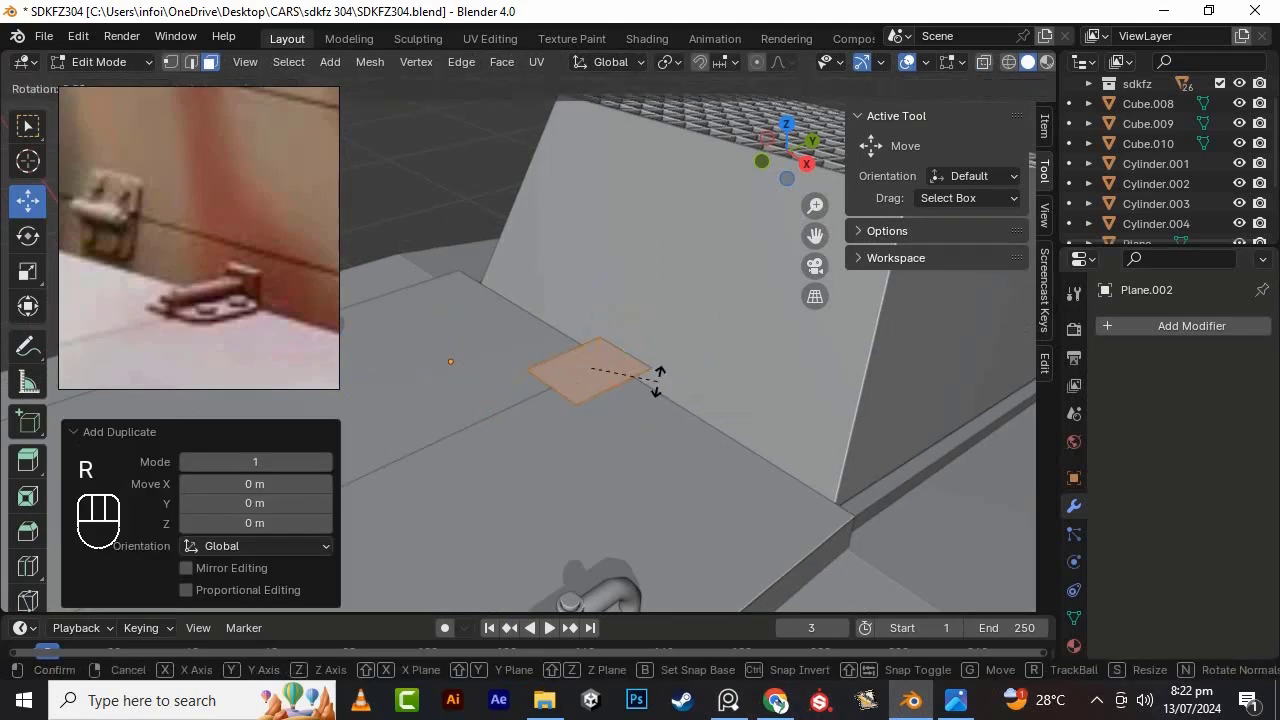
pyautogui.press('x')
pyautogui.press('KP_9')
pyautogui.press('KP_0')
pyautogui.press('KP_Enter')
pyautogui.press('super')
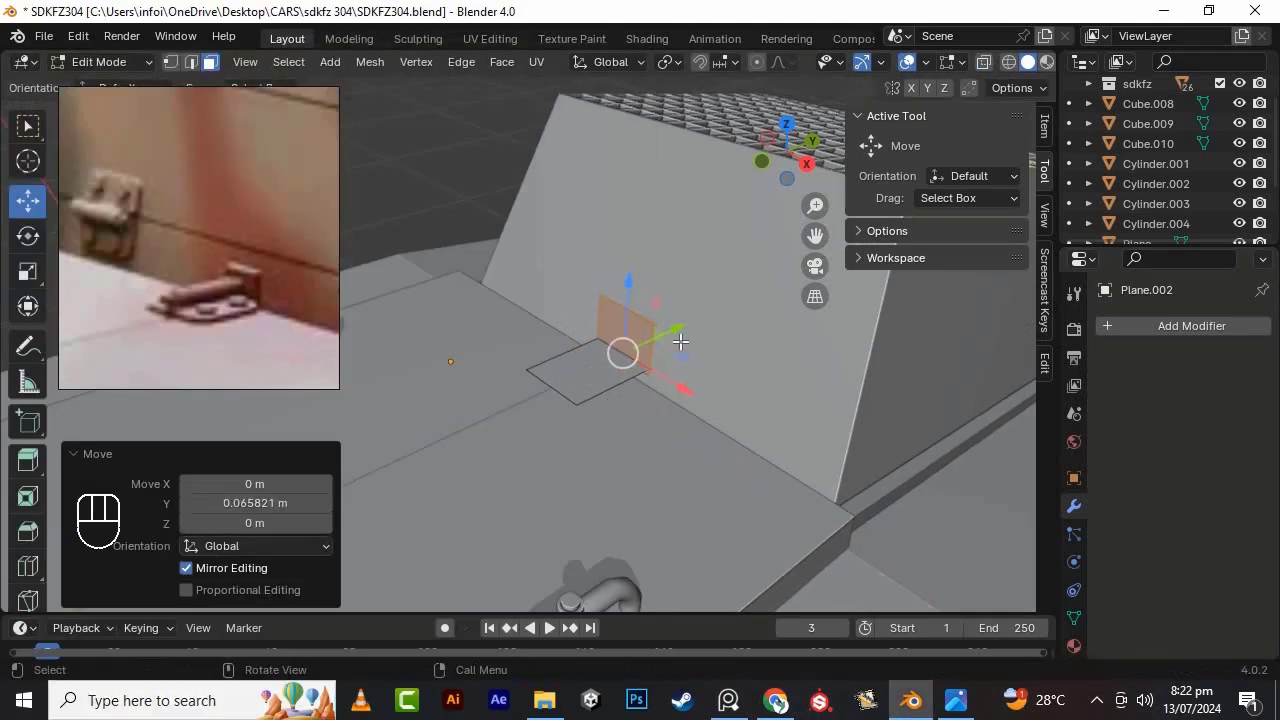
pyautogui.moveTo(680, 342); pyautogui.dragTo(566, 276, button='middle')
# - Scale the upright hinge face along Z and raise it above the flat plate
pyautogui.press('s')
pyautogui.press('z')
pyautogui.click(577, 328)
pyautogui.press('s')
pyautogui.press('z')
pyautogui.click(588, 307)
pyautogui.moveTo(515, 168); pyautogui.dragTo(516, 132)
# - Adjust the upright face's top edge along Z and shift it 0.001526 m along Y to follow the superstructure's sloped wall
pyautogui.moveTo(560, 200); pyautogui.dragTo(566, 230, button='middle')
pyautogui.scroll(5, 600, 300)
pyautogui.moveTo(680, 354); pyautogui.dragTo(625, 335, button='middle')
pyautogui.press('2')
pyautogui.click(635, 264)
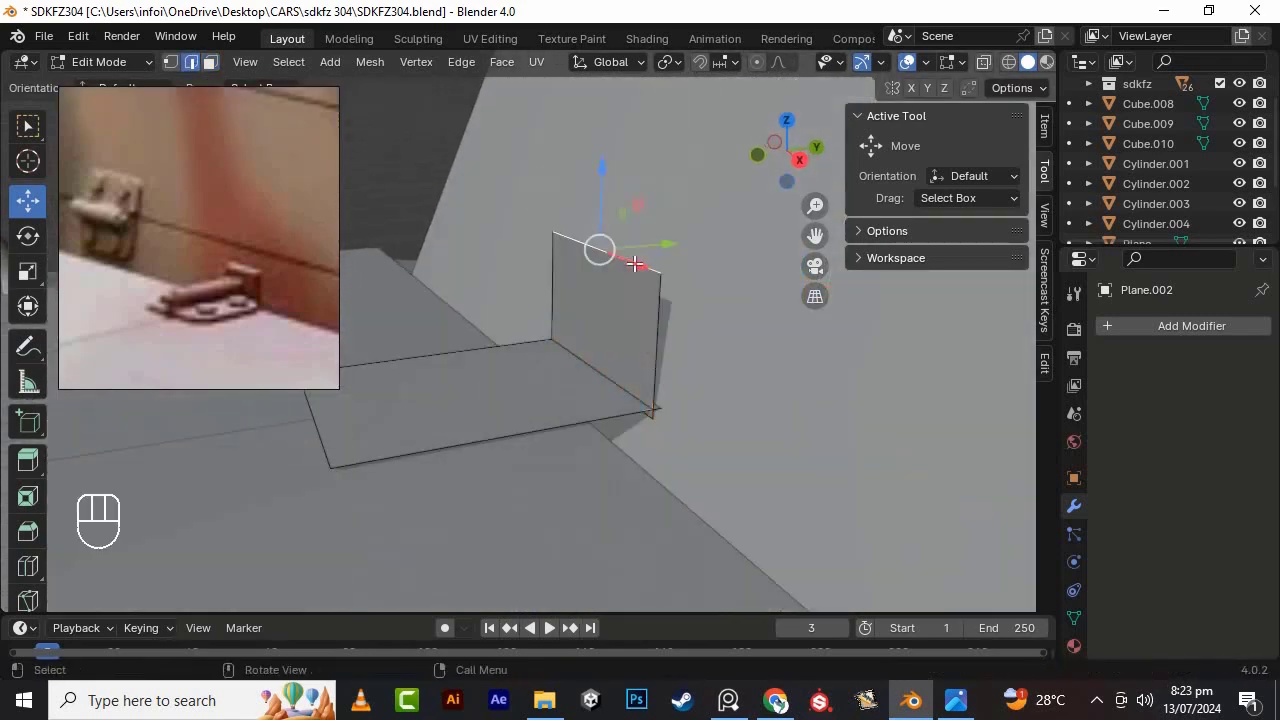
pyautogui.press('g')
pyautogui.press('z')
pyautogui.click(672, 277)
pyautogui.moveTo(708, 268); pyautogui.dragTo(706, 269)
pyautogui.moveTo(645, 280); pyautogui.dragTo(619, 283, button='middle')
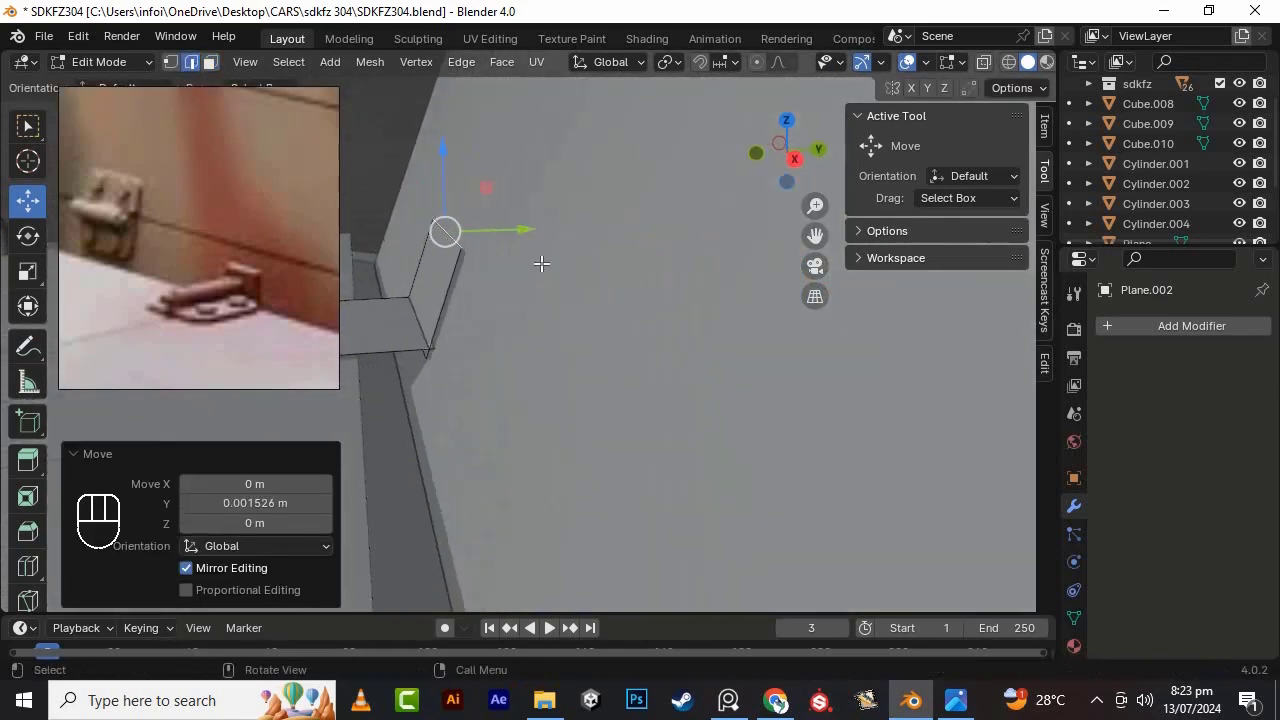
# - Add a Solidify modifier with 0.01 m thickness to the L-shaped hinge plate
pyautogui.moveTo(541, 263); pyautogui.dragTo(580, 326, button='middle')
pyautogui.press('Tab')
pyautogui.click(1191, 325)
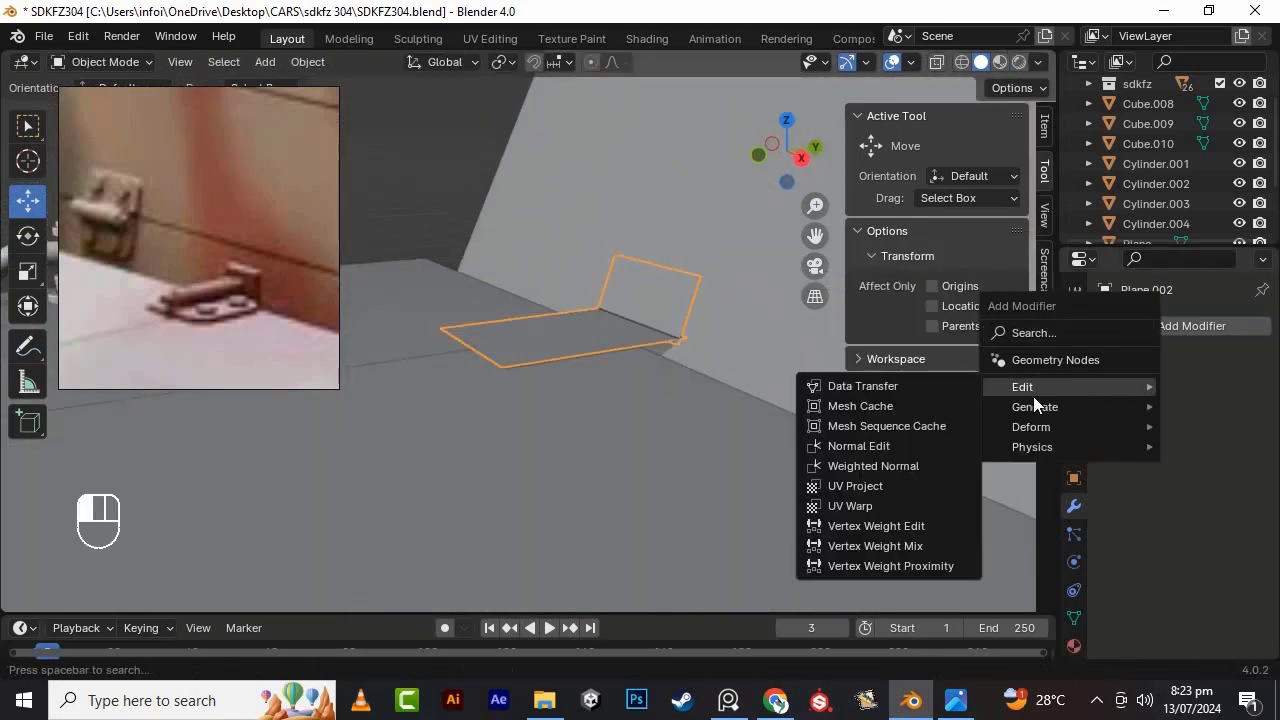
pyautogui.click(808, 412)
# - Nudge the whole hinge plate slightly along Z and Y, then apply its Solidify modifier and save the file
pyautogui.press('Tab')
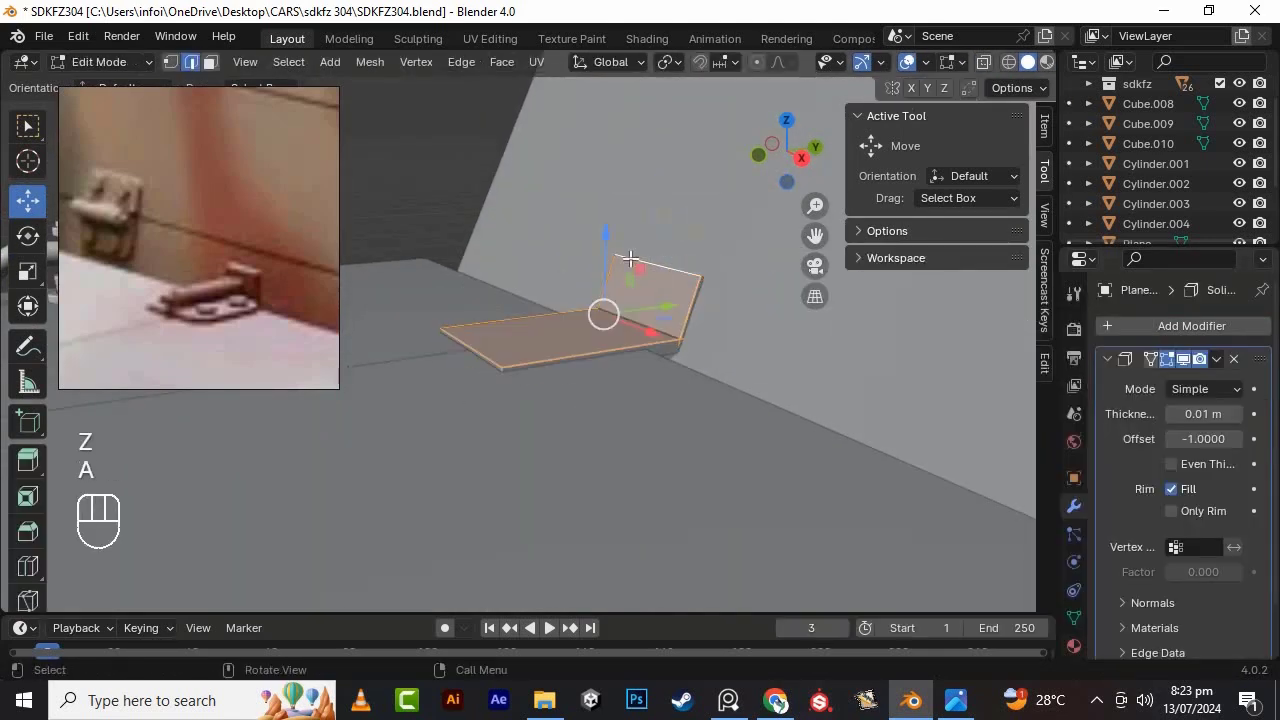
pyautogui.moveTo(605, 236); pyautogui.dragTo(605, 225)
pyautogui.moveTo(666, 296); pyautogui.dragTo(654, 298)
pyautogui.press('Tab')
pyautogui.click(1216, 359)
pyautogui.click(1150, 383)
pyautogui.hotkey('ctrl', 's')
# - Add a cylinder mesh for the hinge pin and rotate it 90° about the X axis
pyautogui.scroll(-6, 628, 379)
pyautogui.moveTo(600, 385); pyautogui.dragTo(705, 509, button='middle')
pyautogui.hotkey('shift', 'a')
pyautogui.moveTo(606, 283)
pyautogui.click(788, 389)
pyautogui.press('r')
pyautogui.press('x')
pyautogui.press('KP_9')
pyautogui.press('KP_0')
pyautogui.press('KP_Enter')
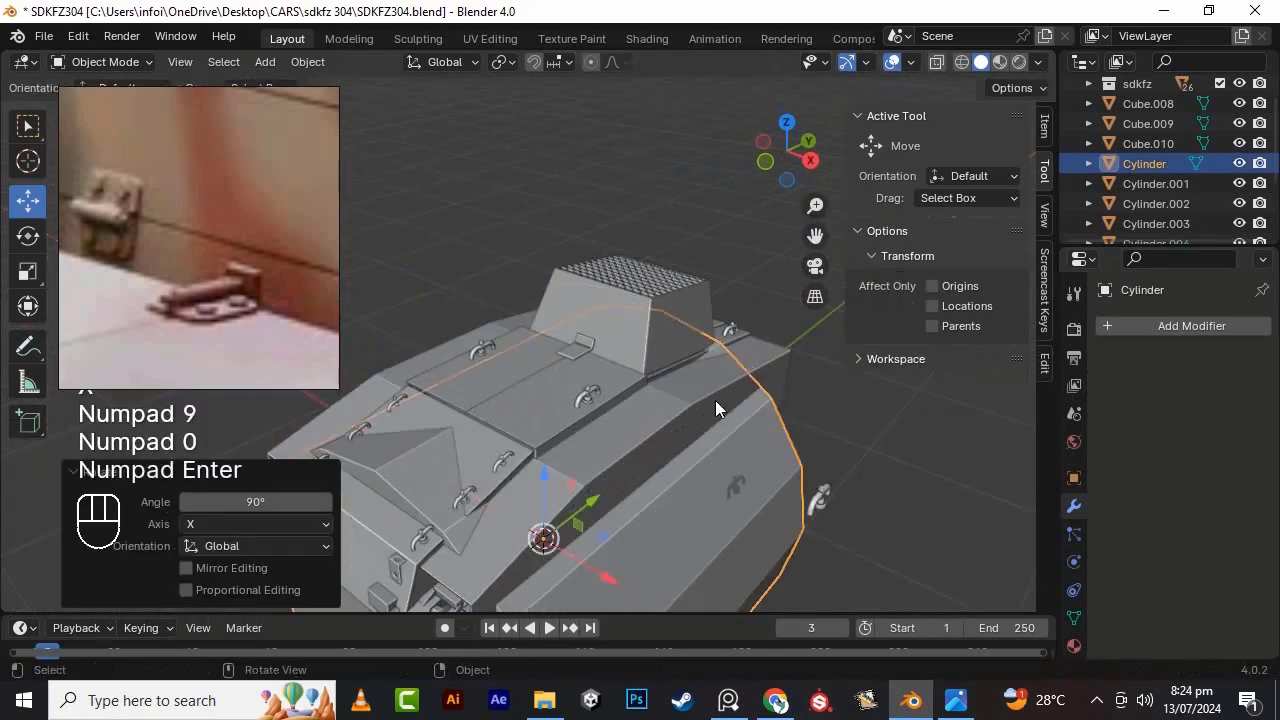
# - Raise the cylinder along Z to the superstructure's height and scale its mesh down towards pin size
pyautogui.press('KP_1')
pyautogui.moveTo(623, 409); pyautogui.dragTo(623, 269)
pyautogui.scroll(4, 650, 262)
pyautogui.press('Tab')
pyautogui.press('s')
pyautogui.click(717, 377)
# - Adjust the small cylinder's height along Z so it sits just above the flat hinge plate
pyautogui.moveTo(726, 276); pyautogui.dragTo(727, 191)
pyautogui.click(725, 246)
pyautogui.keyDown('shift'); pyautogui.moveTo(723, 235); pyautogui.dragTo(657, 281, button='middle'); pyautogui.keyUp('shift')
pyautogui.scroll(8, 657, 281)
pyautogui.moveTo(669, 340); pyautogui.dragTo(670, 309)
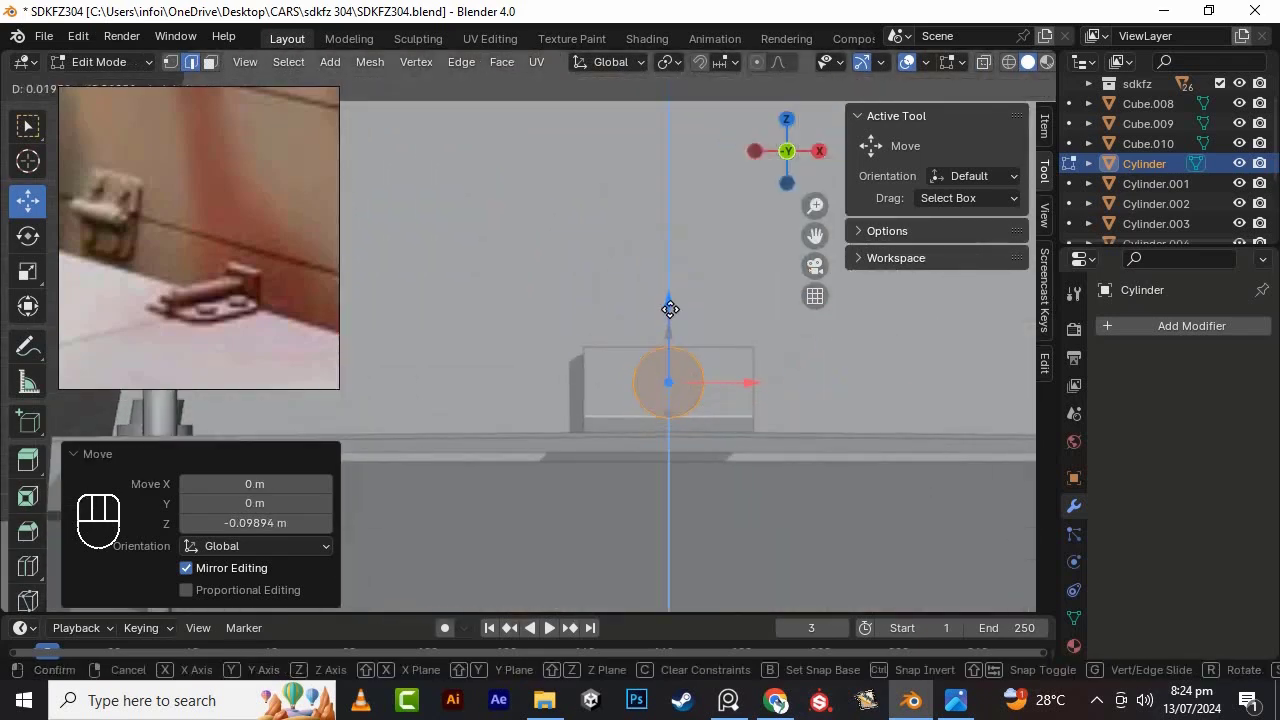
# - Move the pin along Y against the upright hinge face and extend its front end face along the flat plate
pyautogui.moveTo(668, 319); pyautogui.dragTo(781, 457, button='middle')
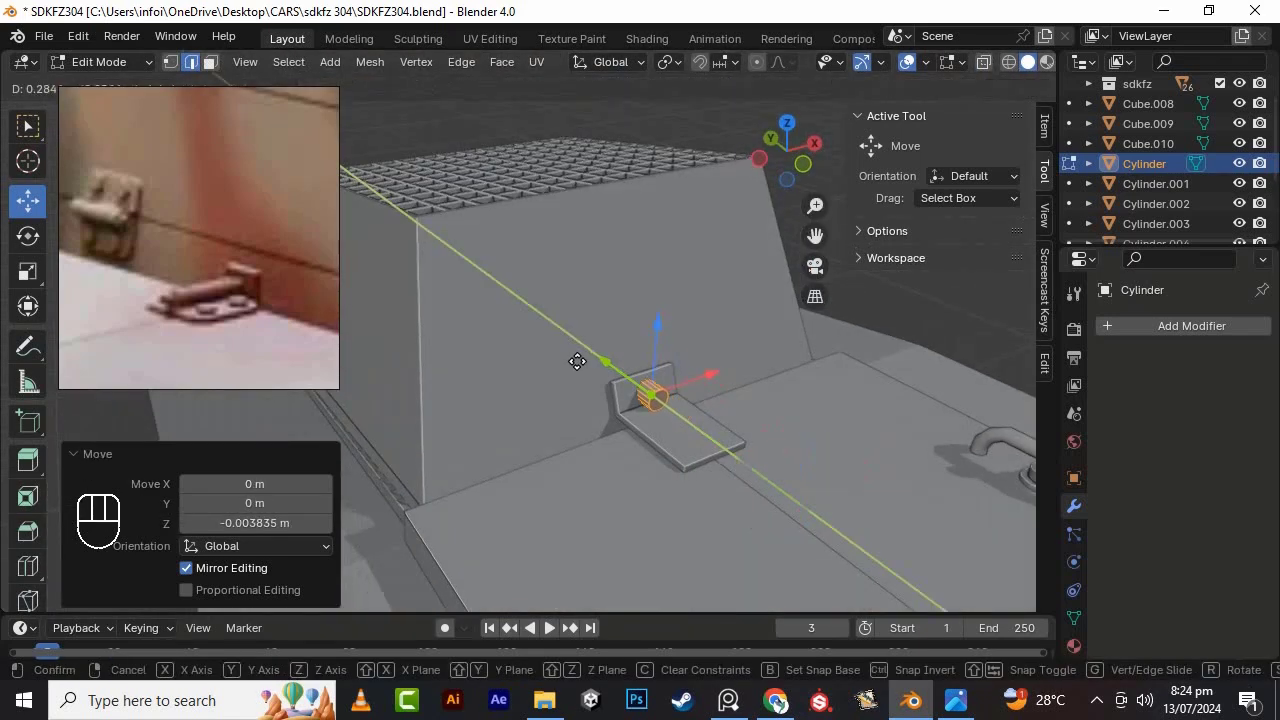
pyautogui.click(577, 361)
pyautogui.keyDown('alt'); pyautogui.moveTo(577, 361); pyautogui.dragTo(646, 394, button='middle'); pyautogui.keyUp('alt')
pyautogui.click(210, 62)
pyautogui.click(774, 431)
pyautogui.moveTo(719, 409); pyautogui.dragTo(861, 463)
# - Rescale the whole hinge pin and inset its front end face to form a chamfered tip
pyautogui.press('a')
pyautogui.press('s')
pyautogui.click(895, 478)
pyautogui.click(892, 477)
pyautogui.press('i')
pyautogui.click(996, 497)
pyautogui.press('Tab')
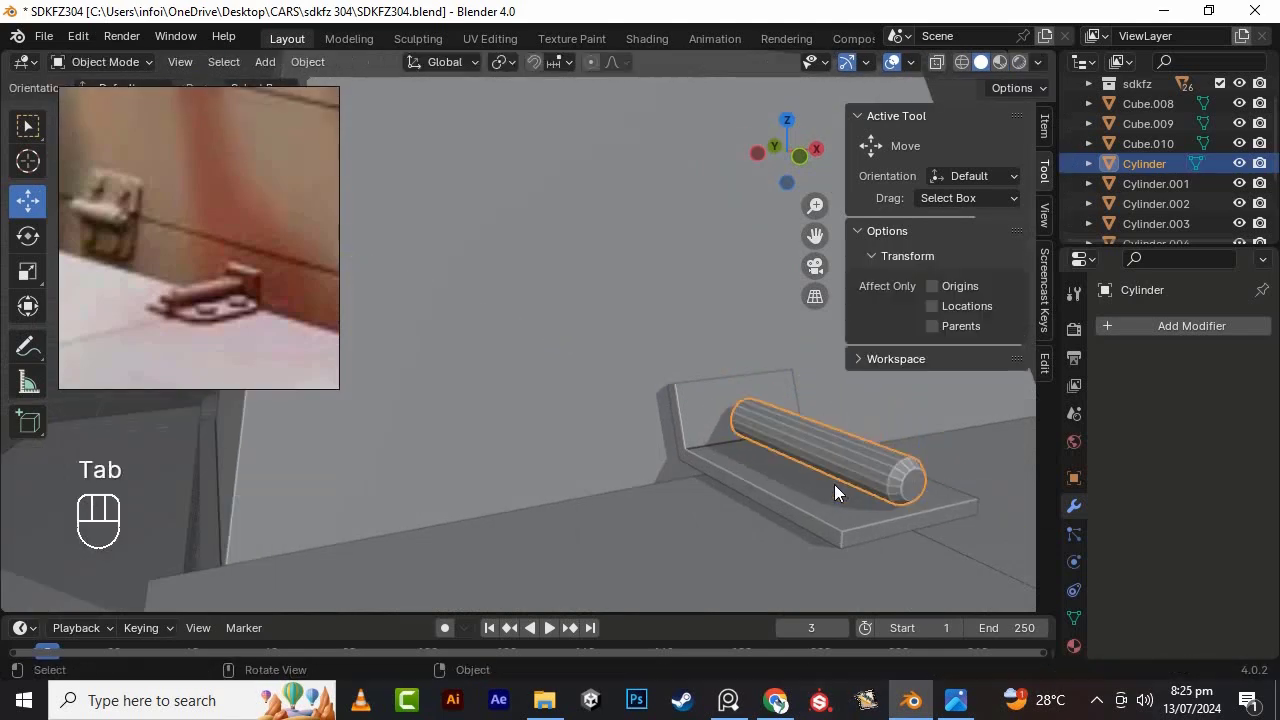
# - Join the hinge pin with the hinge plate and shade the result auto smooth at 30°
pyautogui.rightClick(834, 484)
pyautogui.click(785, 307)
pyautogui.click(775, 474)
pyautogui.keyDown('shift'); pyautogui.click(799, 445); pyautogui.keyUp('shift')
pyautogui.rightClick(800, 446)
pyautogui.click(757, 355)
pyautogui.rightClick(768, 360)
pyautogui.click(772, 314)
# - Duplicate the existing slotted screw object in place beside the vehicle
pyautogui.scroll(-20, 765, 380)
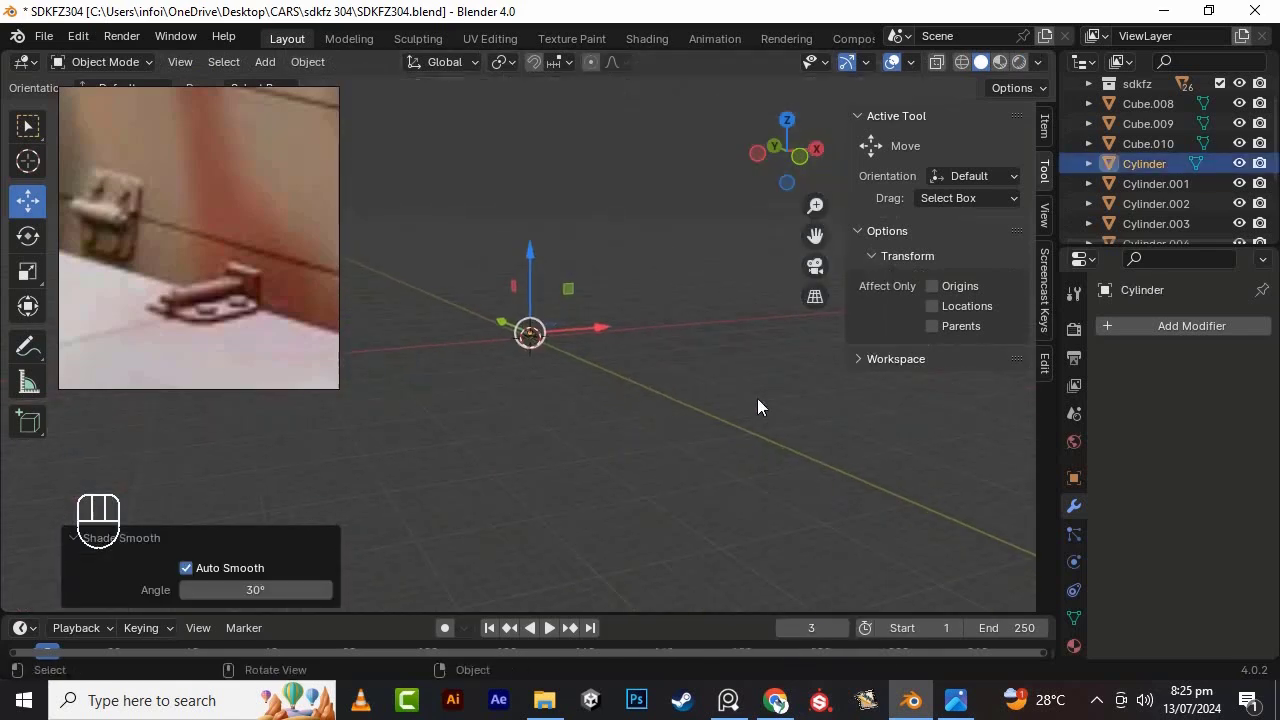
pyautogui.scroll(5, 757, 398)
pyautogui.scroll(-3, 1156, 218)
pyautogui.click(1158, 222)
pyautogui.hotkey('shift', 'd')
pyautogui.rightClick(779, 362)
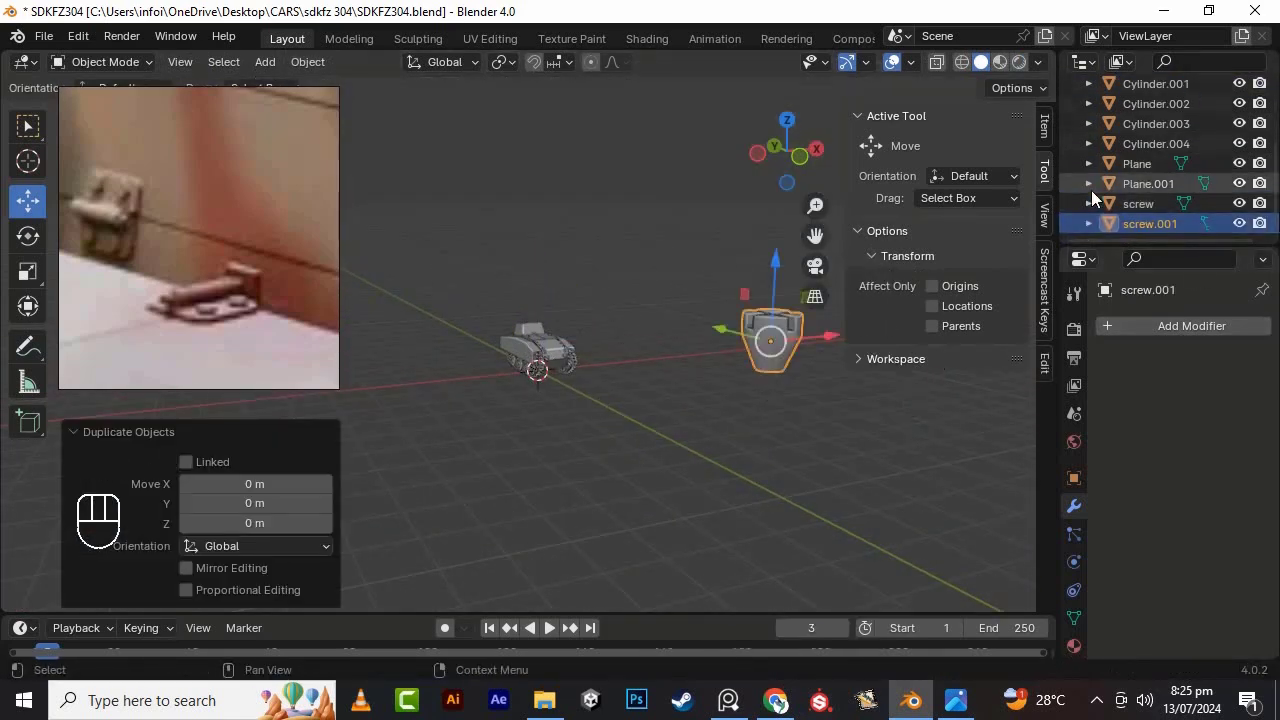
# - Move the screw copy along Y and X to the vehicle and raise it above the hull
pyautogui.click(1140, 204)
pyautogui.click(769, 344)
pyautogui.moveTo(719, 329); pyautogui.dragTo(681, 324)
pyautogui.moveTo(789, 329); pyautogui.dragTo(540, 348)
pyautogui.keyDown('alt'); pyautogui.moveTo(690, 425); pyautogui.dragTo(828, 472, button='middle'); pyautogui.keyUp('alt')
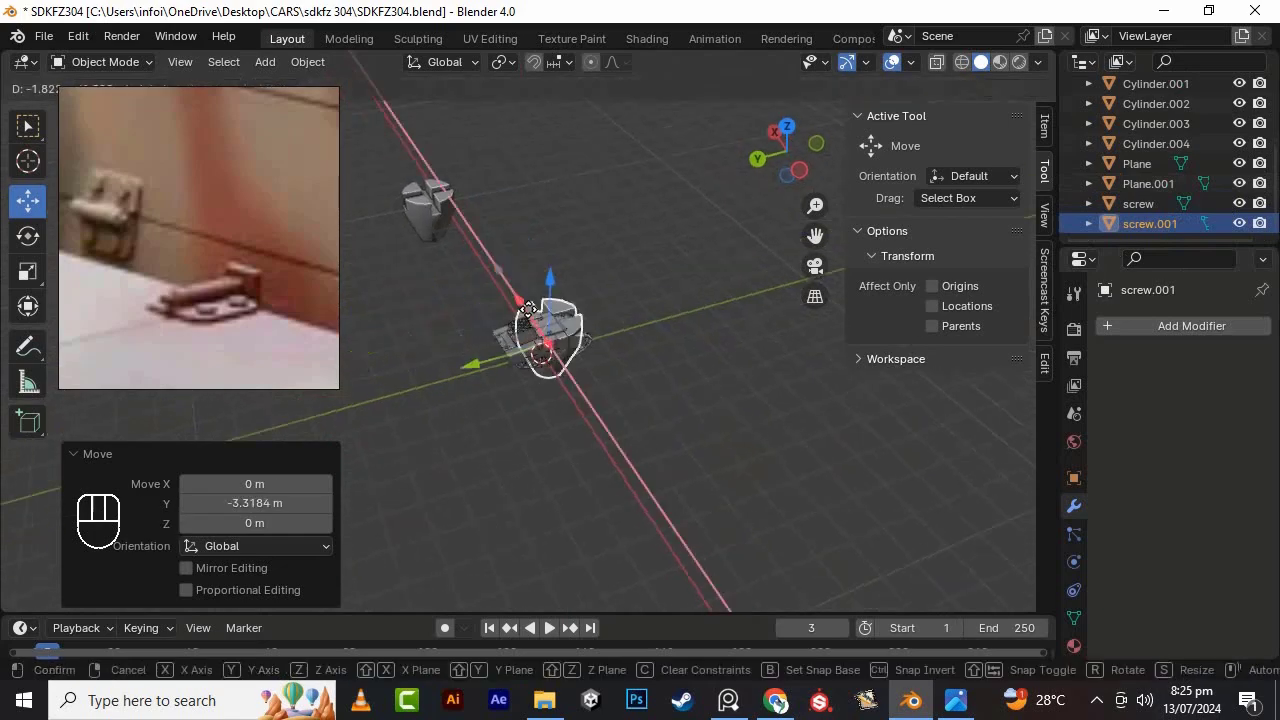
pyautogui.moveTo(528, 309); pyautogui.dragTo(531, 314)
pyautogui.moveTo(620, 375); pyautogui.dragTo(530, 335, button='middle')
pyautogui.moveTo(549, 272); pyautogui.dragTo(546, 226)
# - Scale the screw copy's entire mesh down in the top view
pyautogui.press('KP_7')
pyautogui.scroll(8, 555, 382)
pyautogui.scroll(-3, 600, 410)
pyautogui.press('Tab')
pyautogui.press('a')
pyautogui.press('s')
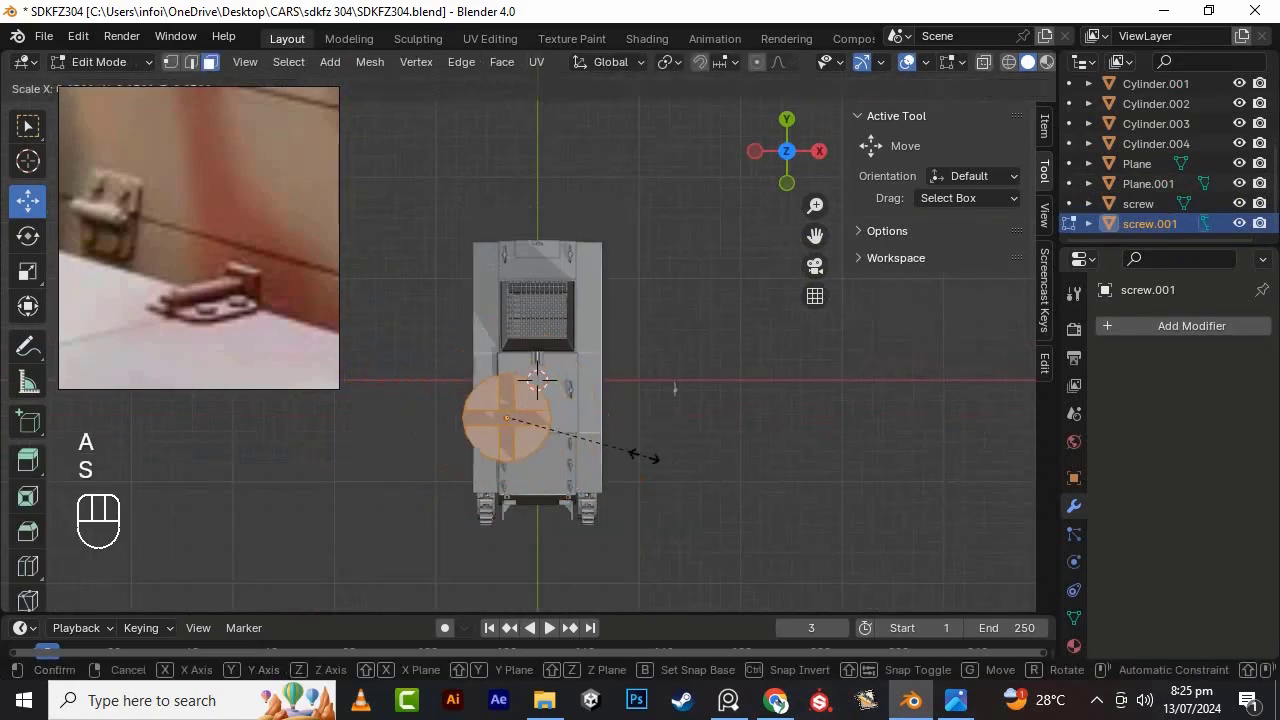
pyautogui.click(546, 428)
# - Move the screw next to the hinge pin and scale it by 0.298 in all axes
pyautogui.scroll(2, 560, 440)
pyautogui.moveTo(579, 458); pyautogui.dragTo(567, 319)
pyautogui.scroll(3, 605, 470)
pyautogui.press('s')
pyautogui.click(619, 420)
pyautogui.scroll(3, 640, 438)
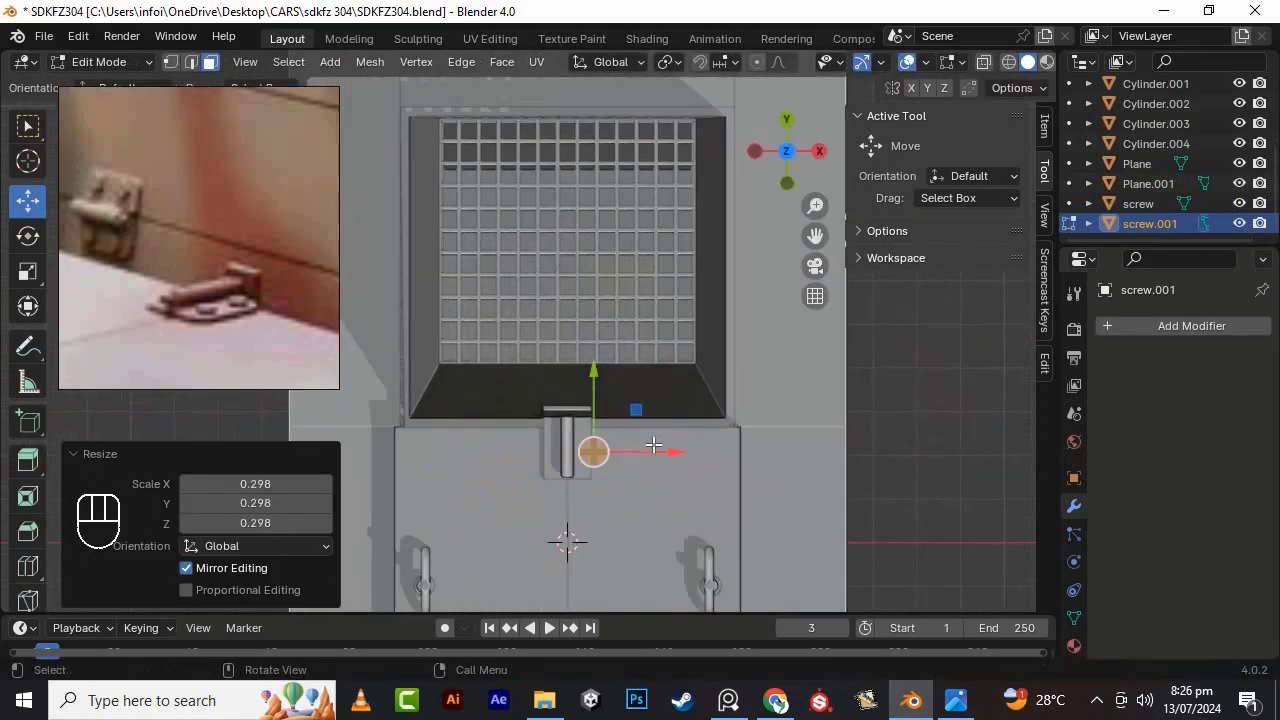
# - Position the screw over the flat hinge plate beside the pin, moving it 0.033135 m along Y and slightly along X
pyautogui.scroll(1, 652, 444)
pyautogui.scroll(1, 653, 444)
pyautogui.keyDown('shift'); pyautogui.moveTo(653, 444); pyautogui.dragTo(617, 327, button='middle'); pyautogui.keyUp('shift')
pyautogui.click(150, 215)
pyautogui.scroll(-4, 150, 215)
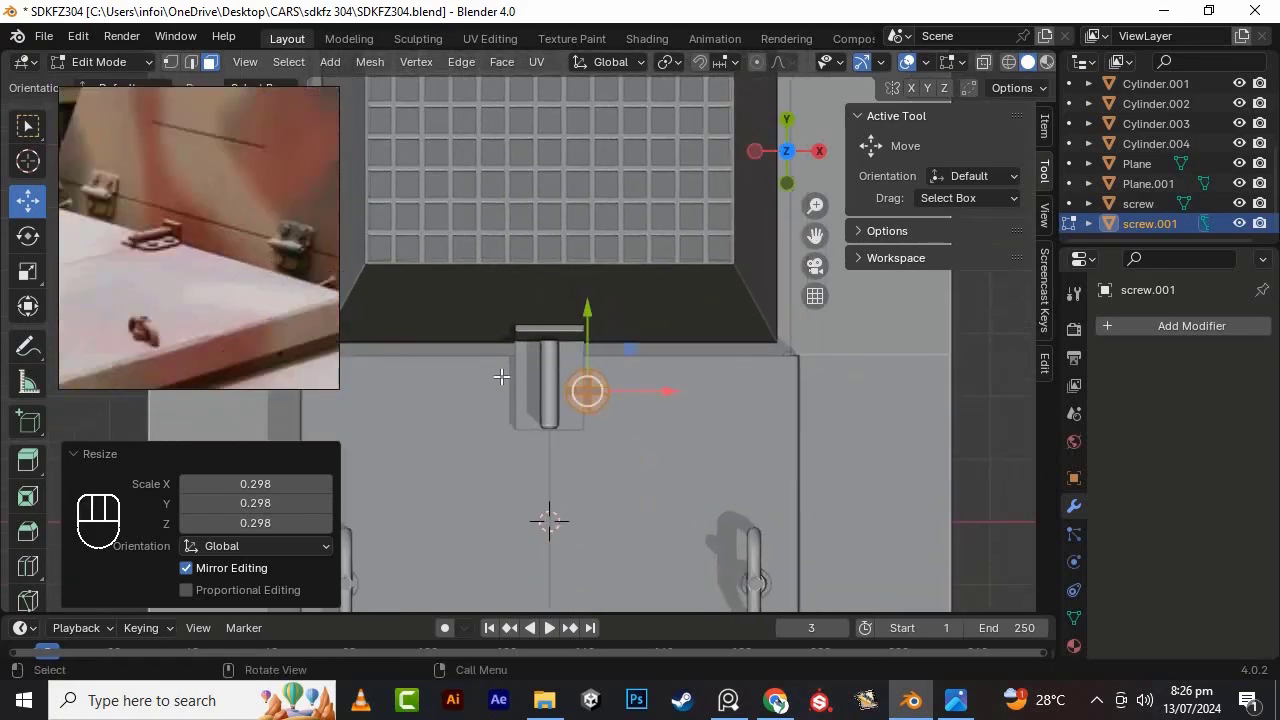
pyautogui.scroll(3, 501, 376)
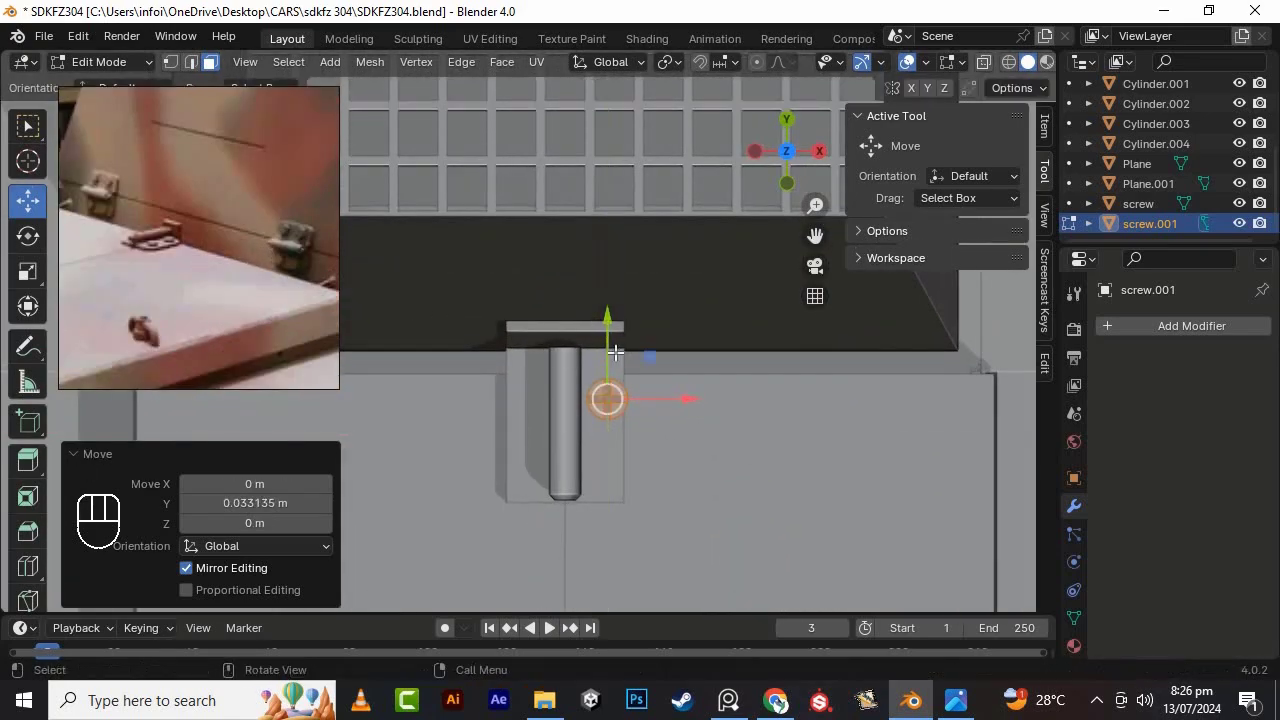
pyautogui.moveTo(676, 404); pyautogui.dragTo(672, 404)
# - Lower the screw along Z, first by 0.93192 m and further until it sits in the hinge plate
pyautogui.keyDown('alt'); pyautogui.moveTo(580, 598); pyautogui.dragTo(472, 470); pyautogui.keyUp('alt')
pyautogui.scroll(-10, 475, 450)
pyautogui.moveTo(531, 128); pyautogui.dragTo(531, 217)
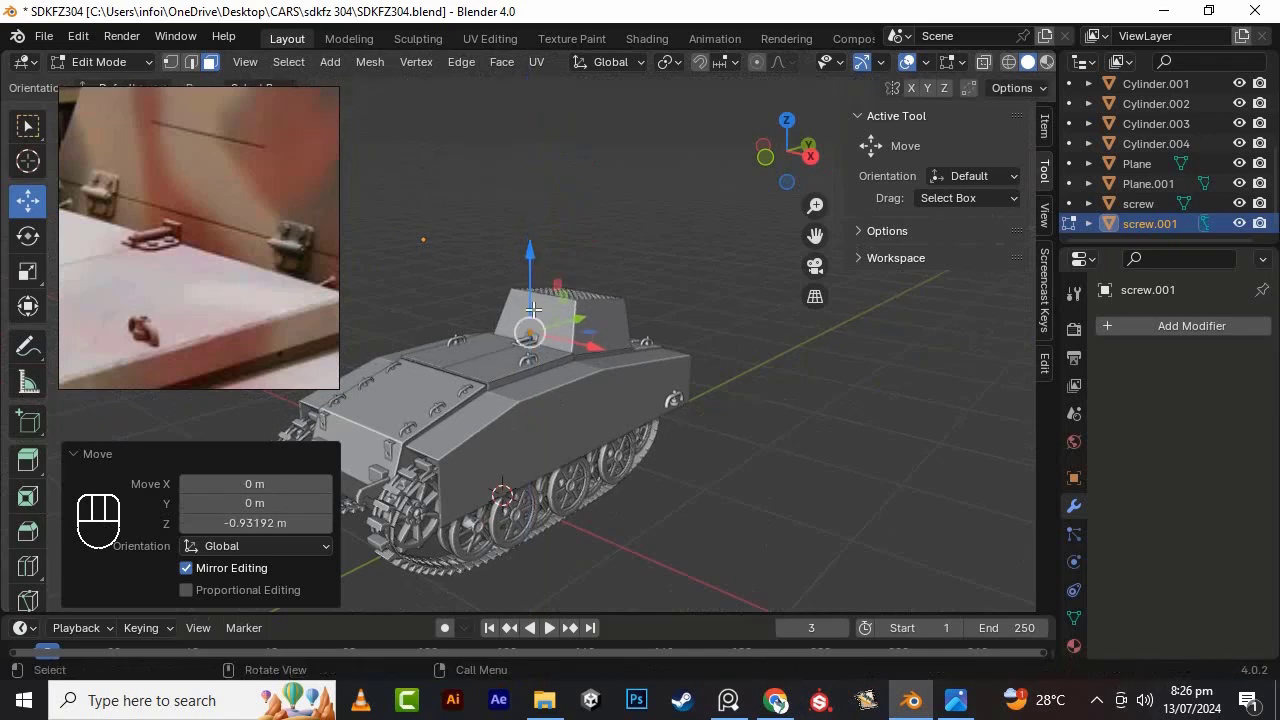
pyautogui.scroll(4, 534, 320)
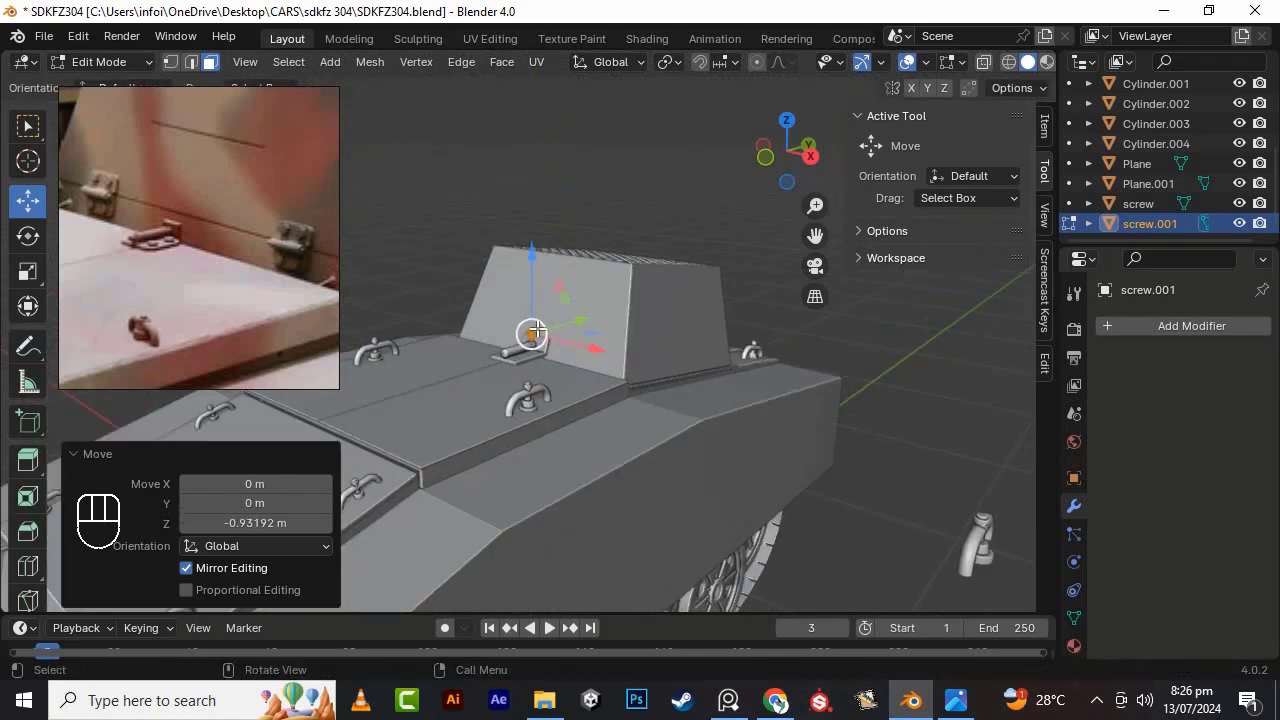
pyautogui.scroll(10, 532, 329)
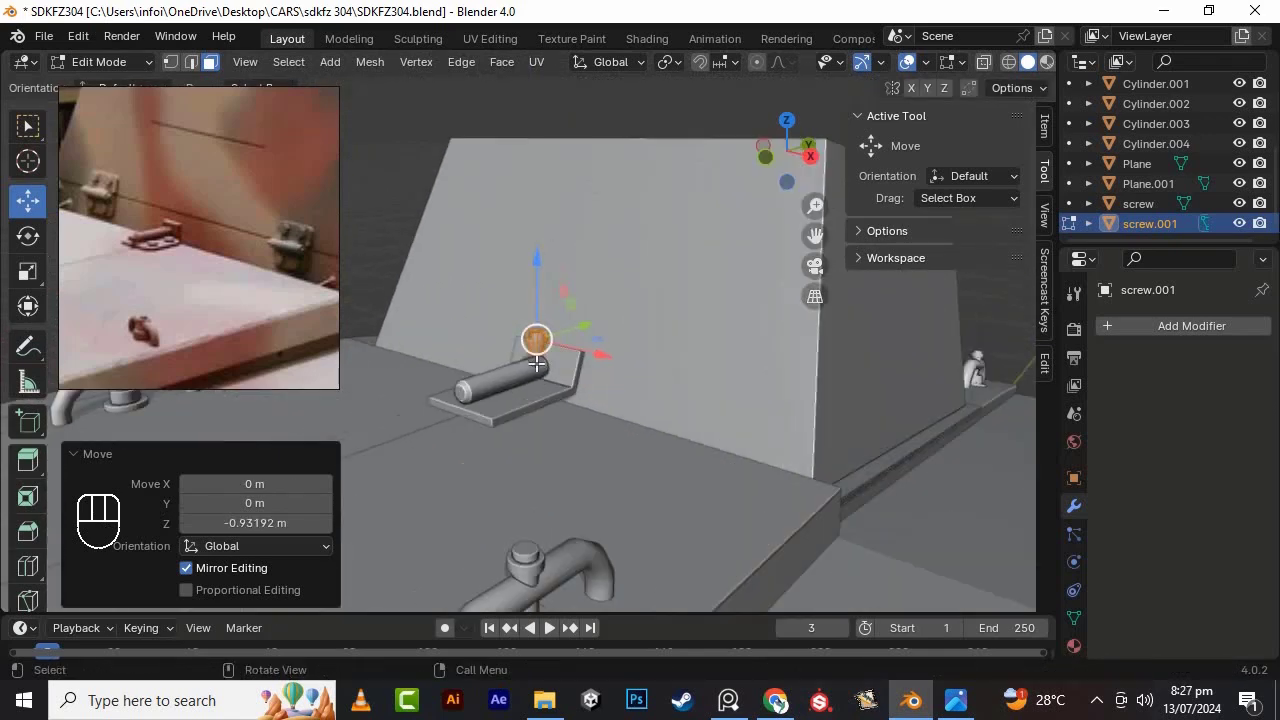
pyautogui.moveTo(550, 270); pyautogui.dragTo(557, 384)
# - Duplicate the screw and move the copy along X to the opposite side of the hinge pin
pyautogui.press('KP_7')
pyautogui.press('Tab')
pyautogui.hotkey('shift', 'd')
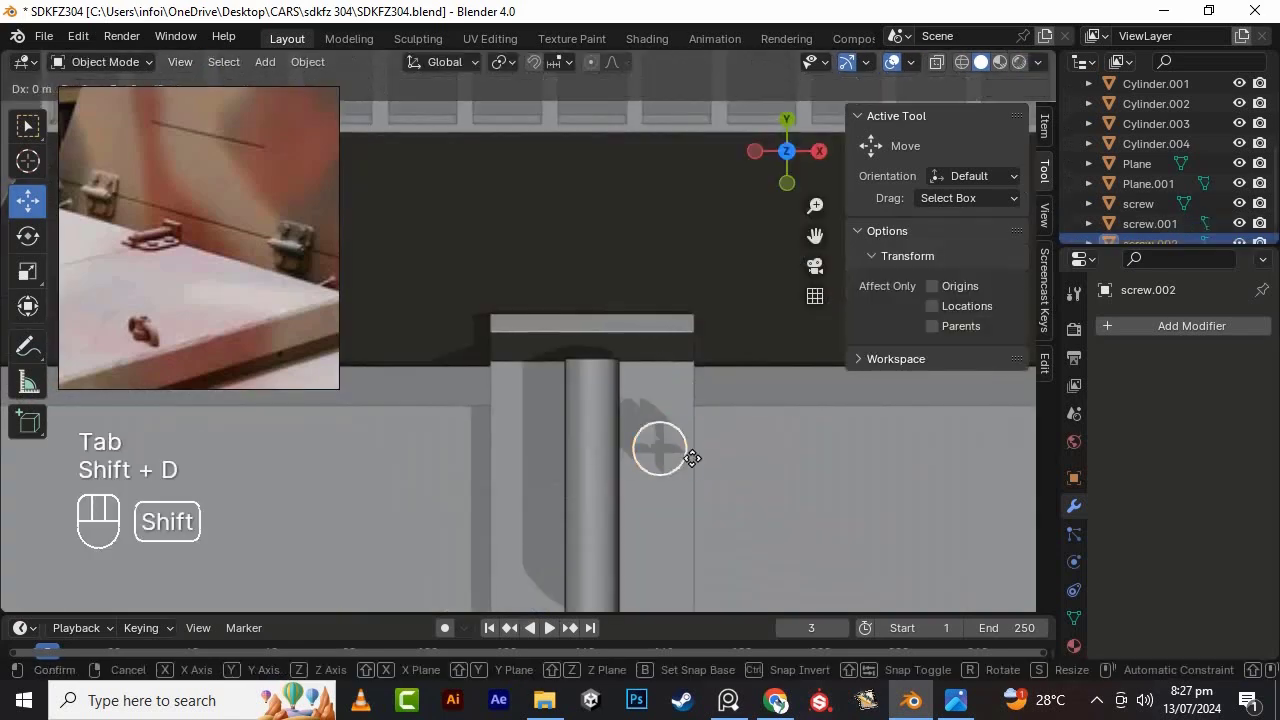
pyautogui.rightClick(691, 460)
pyautogui.press('Tab')
pyautogui.moveTo(728, 452); pyautogui.dragTo(597, 481)
pyautogui.press('Tab')
# - Duplicate both screws and move the pair along Y towards the front edge of the hinge plate
pyautogui.scroll(-1, 643, 486)
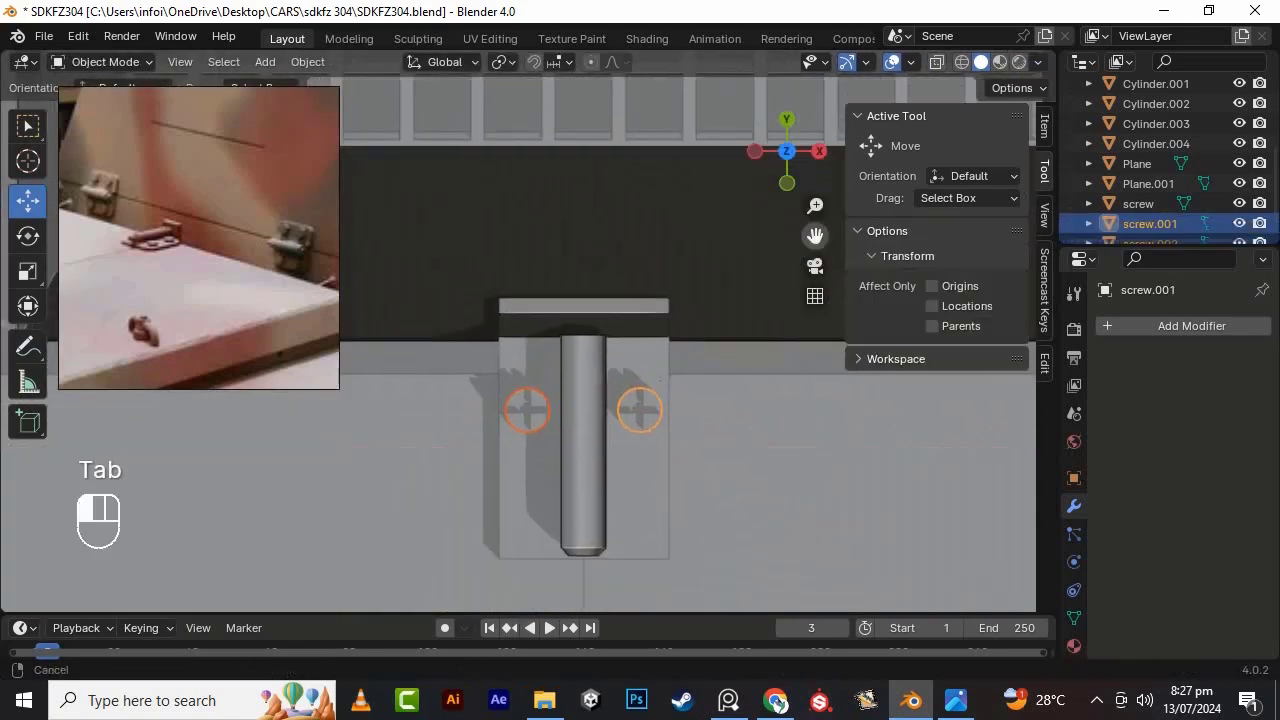
pyautogui.hotkey('shift', 'd')
pyautogui.rightClick(652, 364)
pyautogui.press('Tab')
pyautogui.moveTo(585, 312); pyautogui.dragTo(594, 407)
pyautogui.press('Tab')
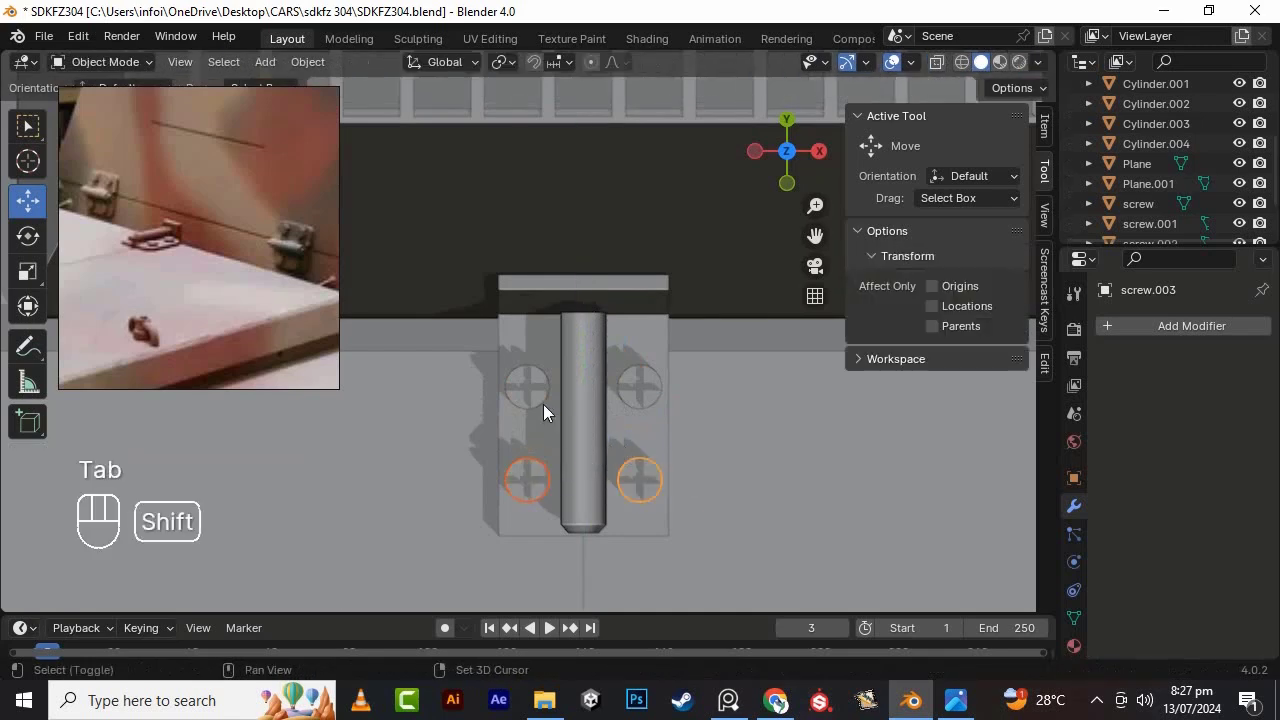
# - Join the hinge and its four screws into one object and shade it auto smooth
pyautogui.press('super')
pyautogui.moveTo(613, 426); pyautogui.dragTo(720, 371, button='middle')
pyautogui.press('super')
pyautogui.press('super')
pyautogui.press('KP_7')
pyautogui.click(596, 396)
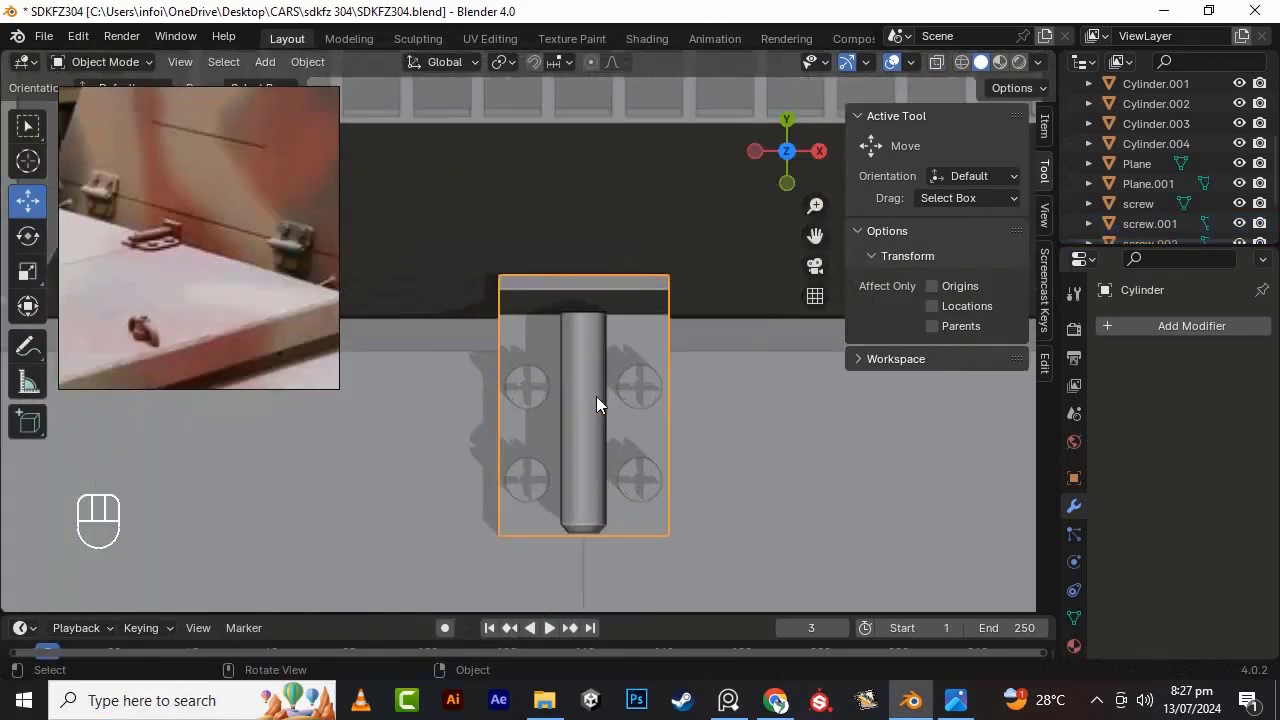
pyautogui.keyDown('shift'); pyautogui.click(625, 482); pyautogui.keyUp('shift')
pyautogui.scroll(-5, 590, 440)
pyautogui.rightClick(561, 397)
pyautogui.click(545, 351)
pyautogui.rightClick(556, 395)
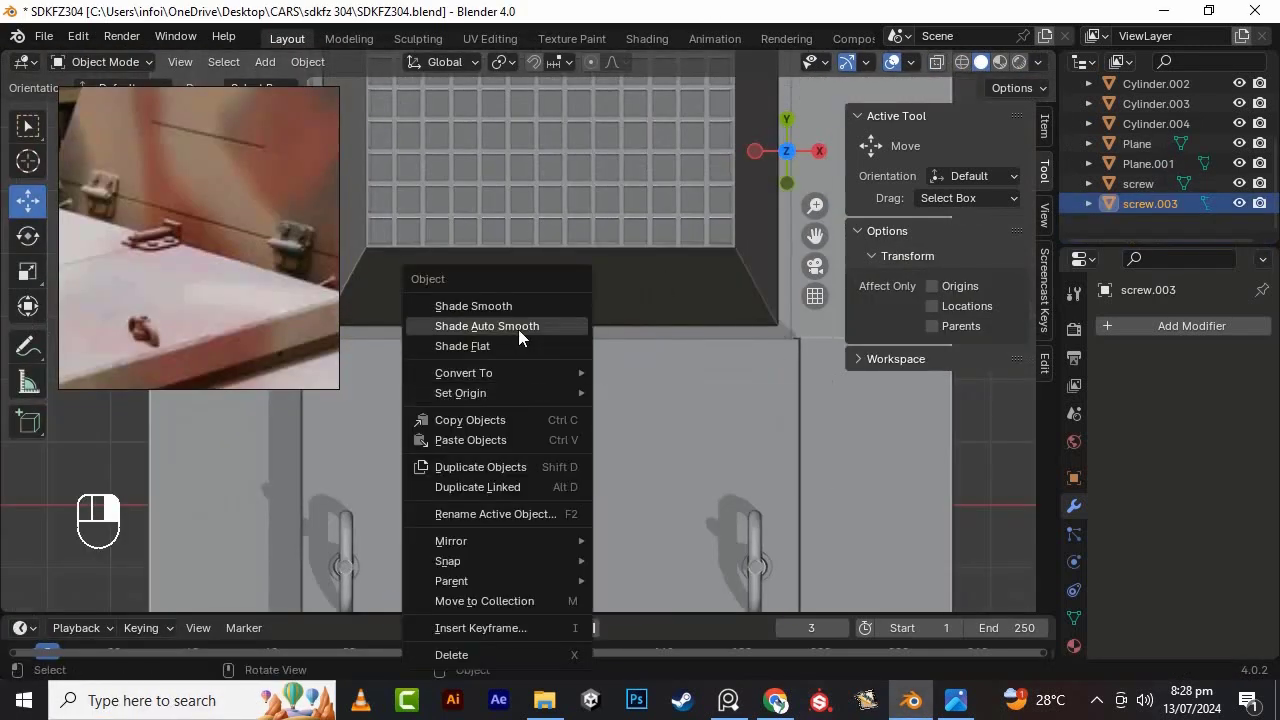
pyautogui.click(518, 328)
# - Duplicate the finished hinge and move the copy along X across the hatch cover
pyautogui.scroll(6, 604, 424)
pyautogui.scroll(-6, 604, 426)
pyautogui.hotkey('shift', 'd')
pyautogui.rightClick(602, 427)
pyautogui.scroll(-5, 590, 432)
pyautogui.moveTo(567, 443); pyautogui.dragTo(613, 443)
pyautogui.keyDown('alt'); pyautogui.moveTo(613, 443); pyautogui.dragTo(560, 300); pyautogui.keyUp('alt')
# - Delete the upright plate from one of the two hinges, keeping its flat plate, pin and screws
pyautogui.scroll(8, 619, 347)
pyautogui.press('Tab')
pyautogui.scroll(4, 522, 232)
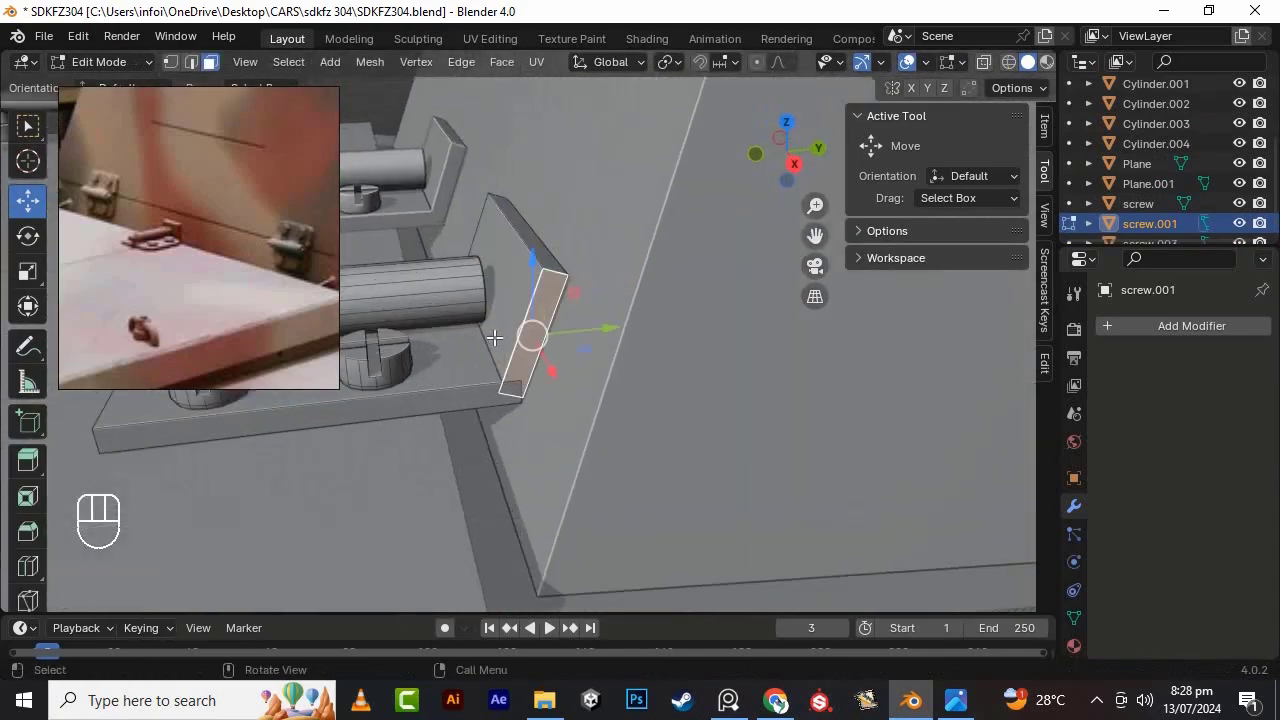
pyautogui.press('x')
pyautogui.click(415, 295)
pyautogui.keyDown('alt'); pyautogui.moveTo(475, 318); pyautogui.dragTo(640, 335); pyautogui.keyUp('alt')
pyautogui.scroll(-5, 440, 354)
pyautogui.scroll(-4, 629, 393)
pyautogui.press('Tab')
# - Add a horizontal loop cut around the superstructure's walls, slid to just above the hinges
pyautogui.scroll(-3, 288, 268)
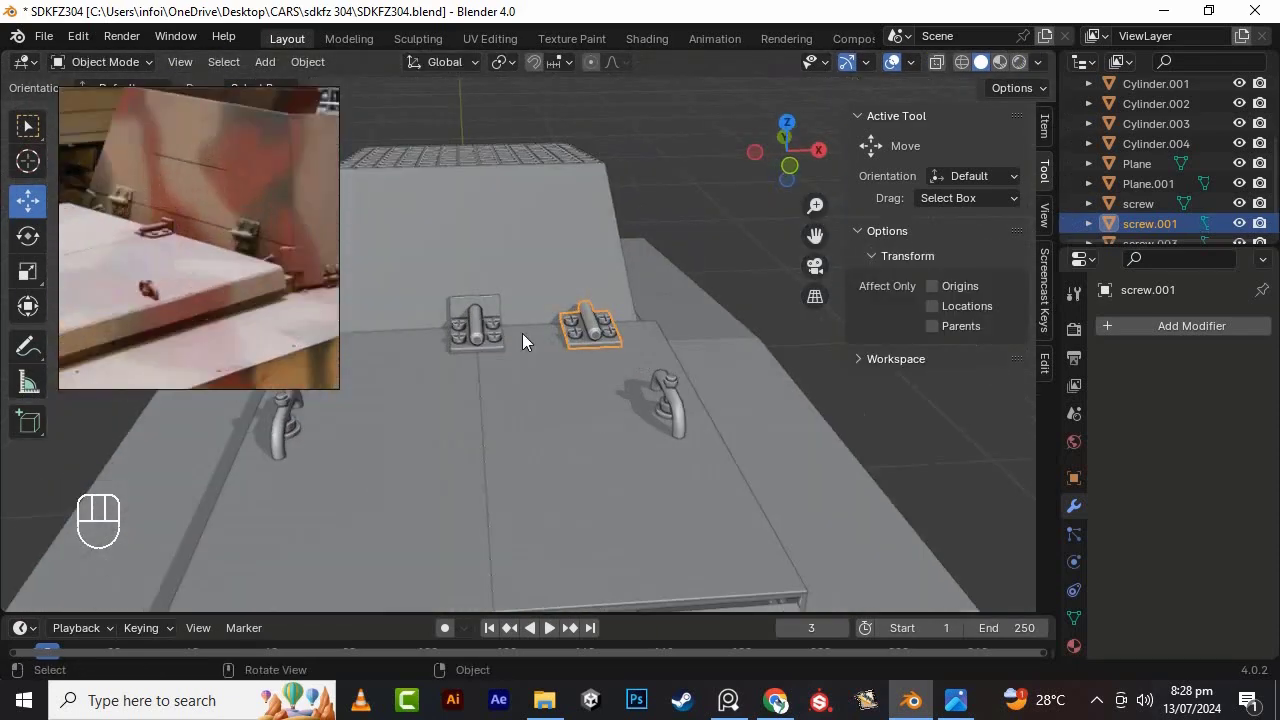
pyautogui.click(524, 280)
pyautogui.keyDown('alt'); pyautogui.moveTo(524, 280); pyautogui.dragTo(665, 318); pyautogui.keyUp('alt')
pyautogui.press('Tab')
pyautogui.hotkey('ctrl', 'r')
pyautogui.click(505, 322)
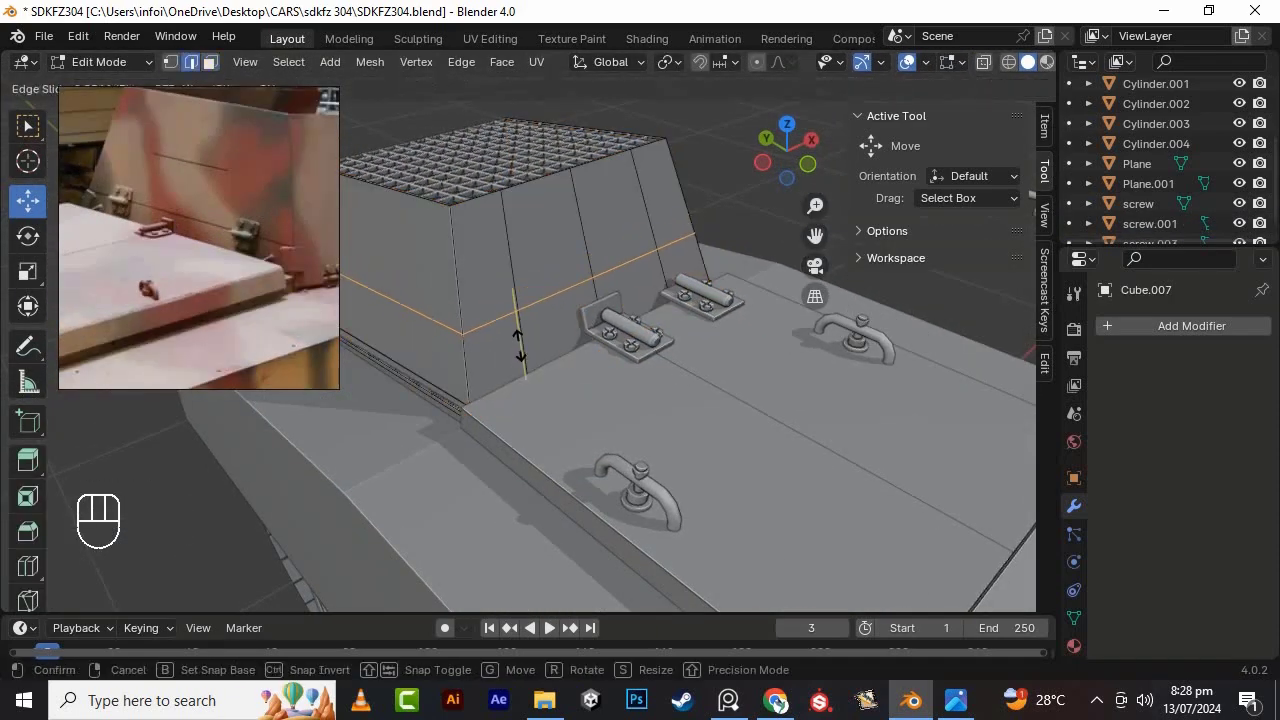
pyautogui.click(519, 345)
# - Select the superstructure front wall's faces above the loop cut and separate them into their own object
pyautogui.keyDown('alt'); pyautogui.moveTo(519, 345); pyautogui.dragTo(494, 311); pyautogui.keyUp('alt')
pyautogui.scroll(2, 455, 318)
pyautogui.click(446, 250)
pyautogui.click(211, 62)
pyautogui.click(440, 218)
pyautogui.keyDown('ctrl'); pyautogui.click(530, 210); pyautogui.keyUp('ctrl')
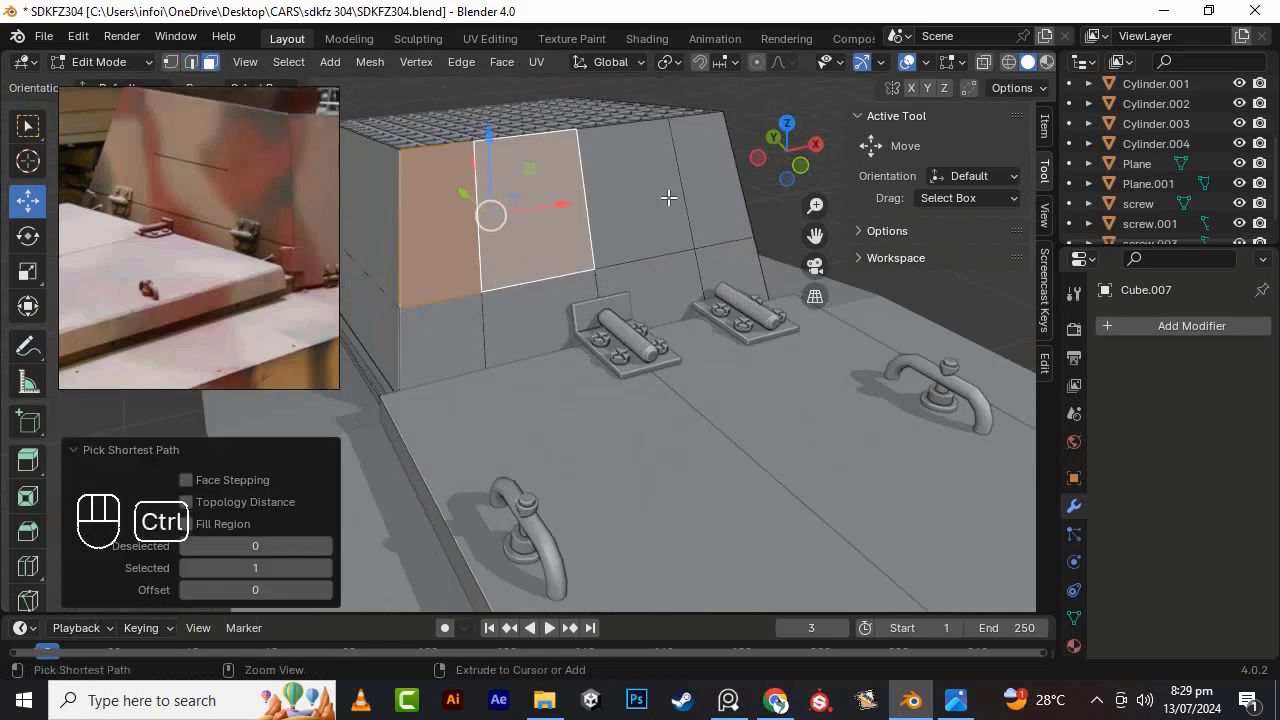
pyautogui.keyDown('ctrl'); pyautogui.click(668, 200); pyautogui.keyUp('ctrl')
pyautogui.click(662, 233)
# - Separate the row of front wall faces below the loop cut into another object
pyautogui.click(430, 344)
pyautogui.keyDown('ctrl'); pyautogui.click(716, 268); pyautogui.keyUp('ctrl')
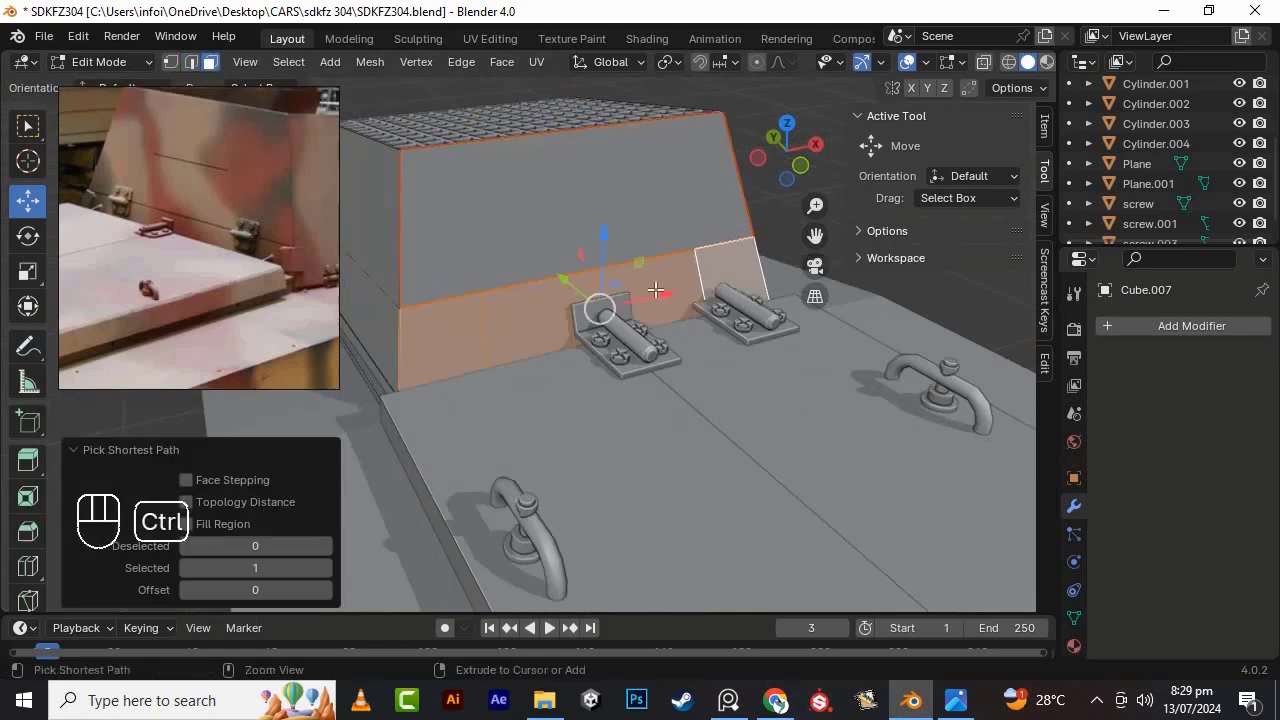
pyautogui.press('p')
pyautogui.click(632, 286)
# - Add a Solidify modifier with 0.01 m thickness to the separated lower front panel
pyautogui.press('Tab')
pyautogui.click(603, 284)
pyautogui.click(1108, 333)
pyautogui.write('s')
pyautogui.press('Return')
pyautogui.click(1208, 438)
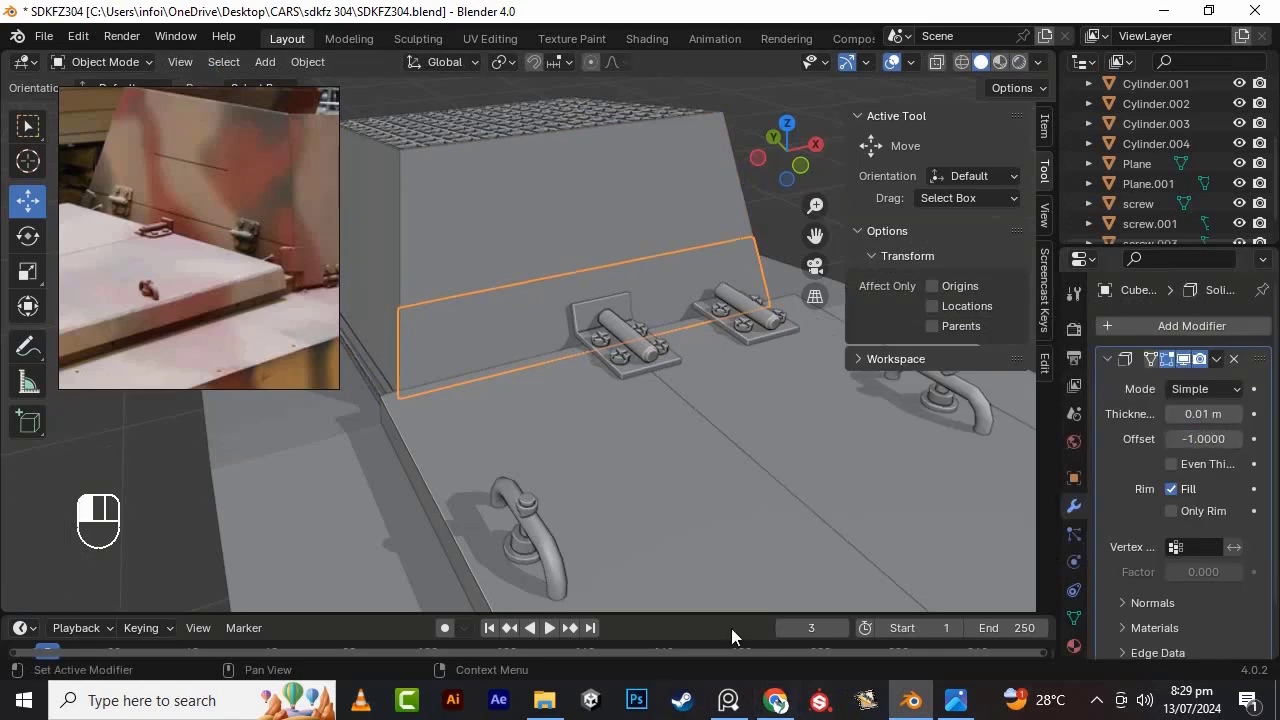
# - Set the lower front panel's Solidify thickness to 0.002 m and apply the modifier
pyautogui.moveTo(490, 390); pyautogui.dragTo(640, 360, button='middle')
pyautogui.scroll(3, 640, 360)
pyautogui.click(1203, 416)
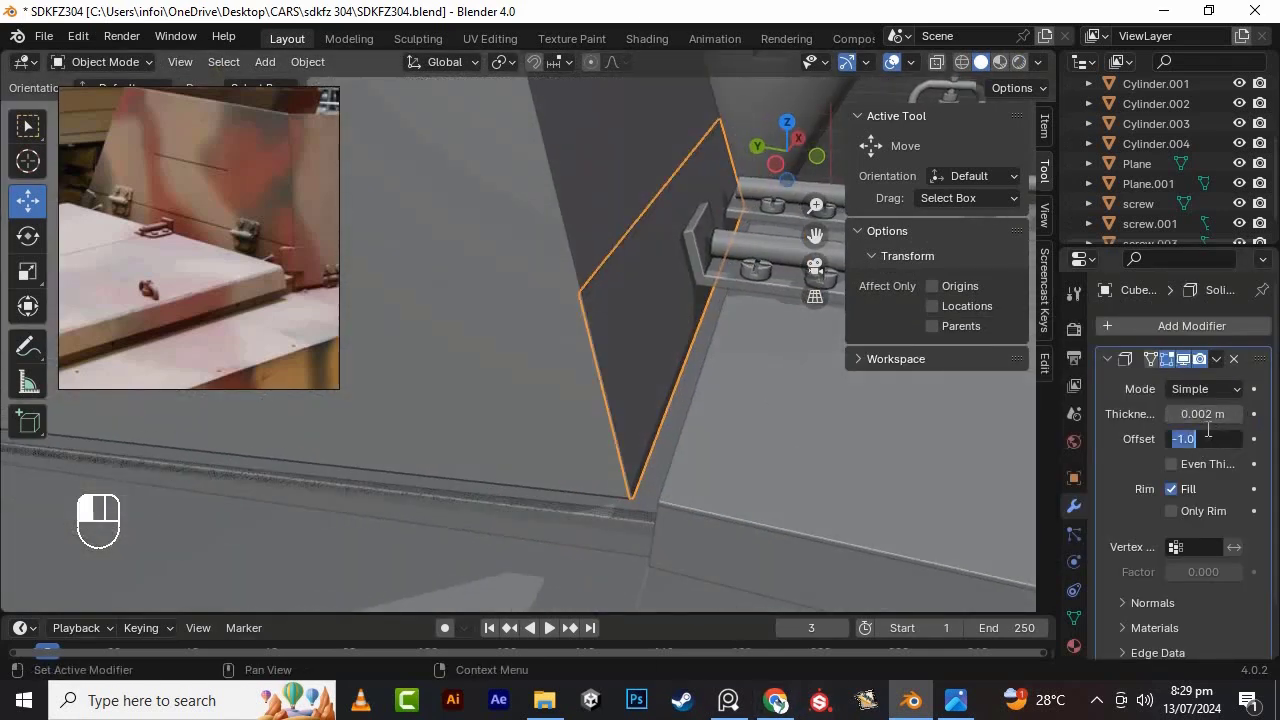
pyautogui.hotkey('ctrl', 'a')
# - Add a Solidify modifier to the upper front panel and apply it
pyautogui.click(1111, 323)
pyautogui.write('s')
pyautogui.press('Return')
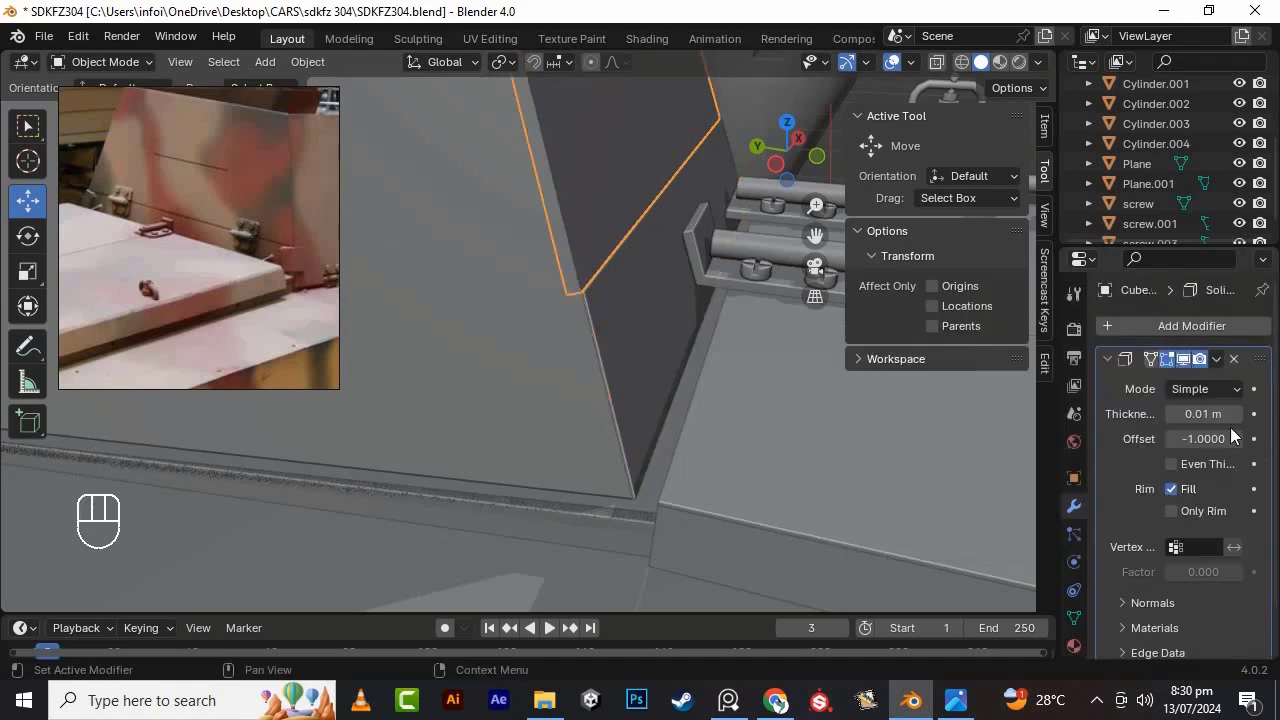
pyautogui.press('Return')
pyautogui.hotkey('ctrl', 'a')
pyautogui.click(640, 360)
pyautogui.keyDown('alt'); pyautogui.moveTo(640, 360); pyautogui.dragTo(511, 381); pyautogui.keyUp('alt')
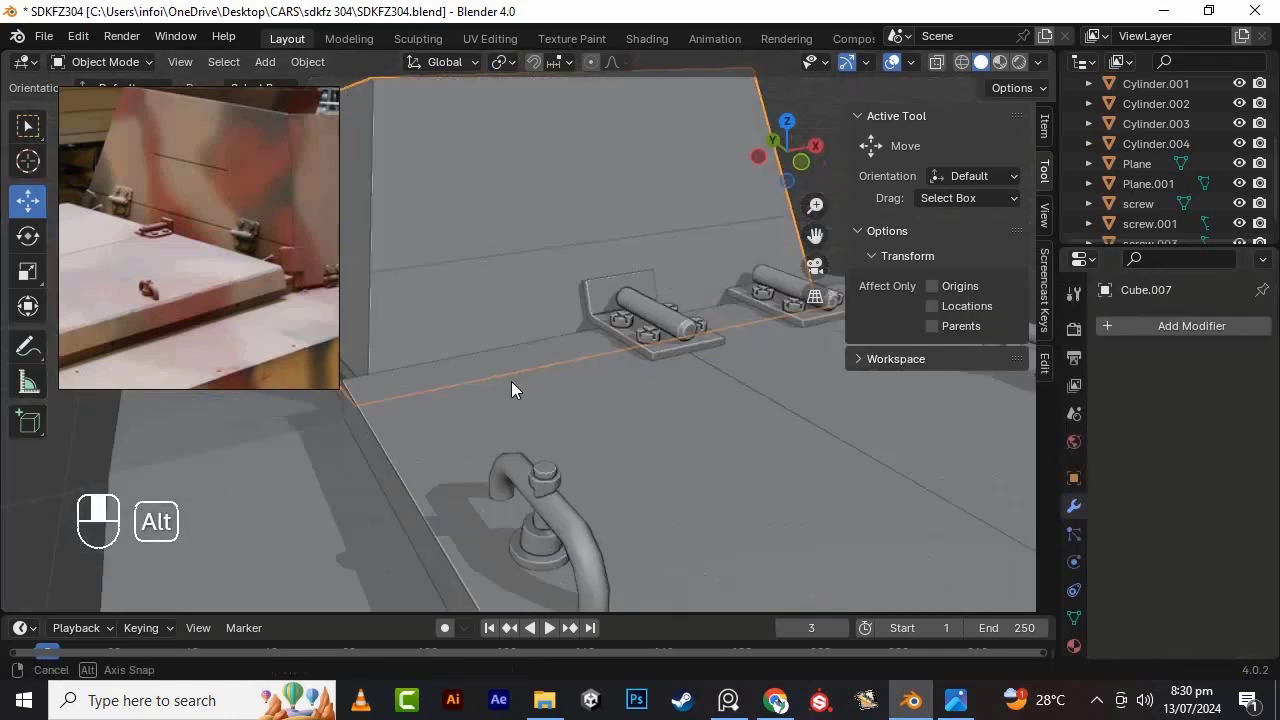
# - Select the whole mesh of the outer hatch hinge and raise it about 0.12 m in Z
pyautogui.scroll(-3, 600, 360)
pyautogui.click(715, 335)
pyautogui.keyDown('alt'); pyautogui.moveTo(715, 335); pyautogui.dragTo(652, 407); pyautogui.keyUp('alt')
pyautogui.press('Tab')
pyautogui.press('a')
pyautogui.scroll(1, 634, 328)
pyautogui.moveTo(758, 304); pyautogui.dragTo(772, 249)
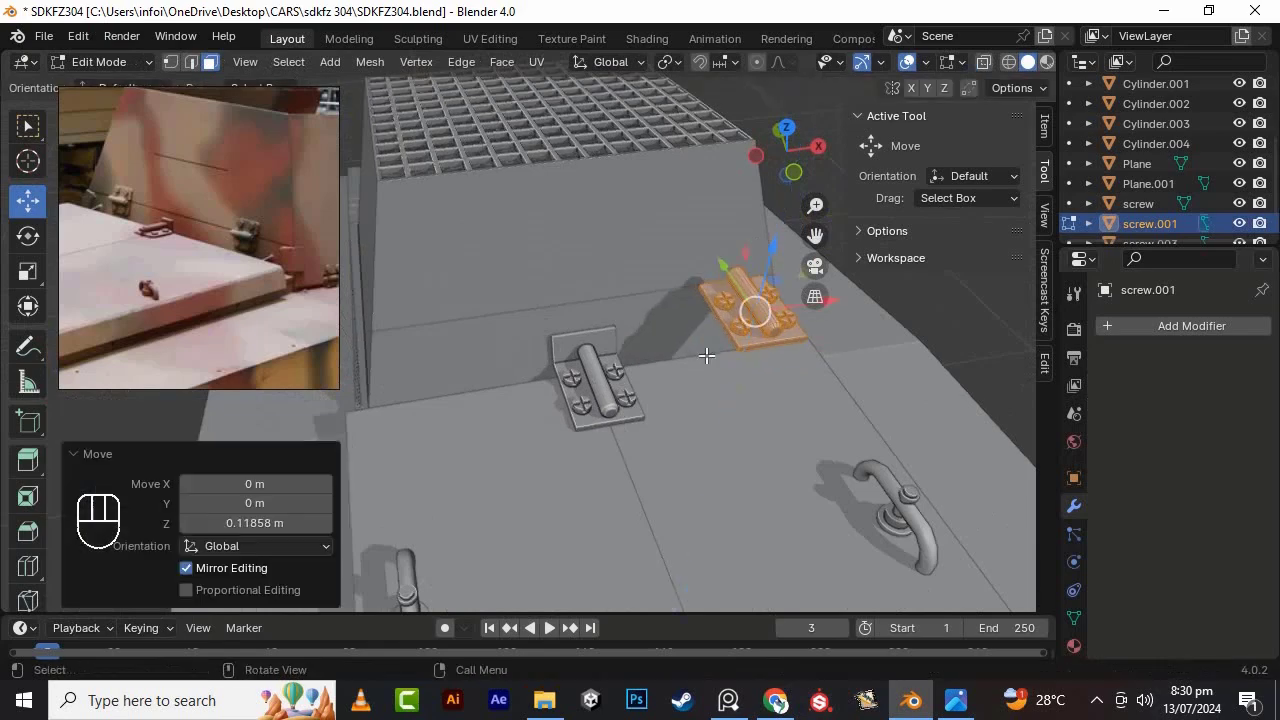
pyautogui.press('KP_0')
pyautogui.press('KP_Enter')
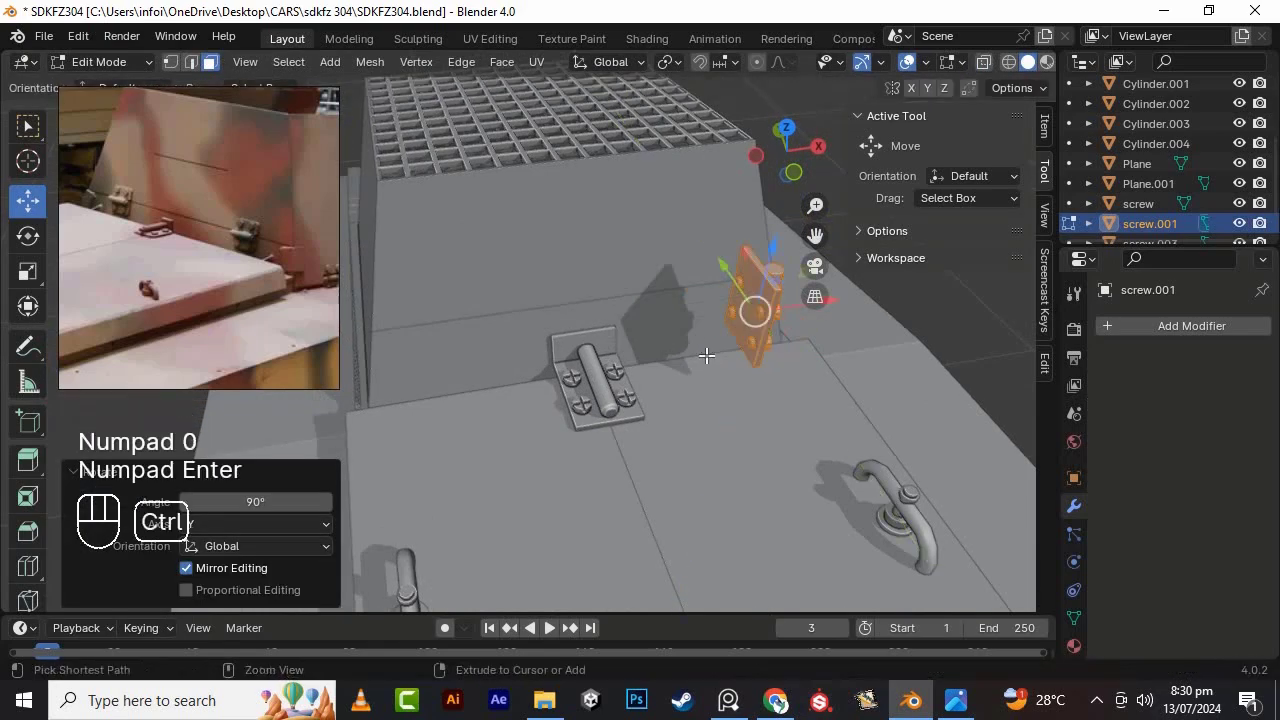
pyautogui.hotkey('ctrl', 'z')
# - Rotate the raised hinge 90° about X and scale it to about 0.54 of its size
pyautogui.write('rx90')
pyautogui.press('KP_Enter')
pyautogui.keyDown('alt'); pyautogui.moveTo(675, 352); pyautogui.dragTo(834, 386); pyautogui.keyUp('alt')
pyautogui.press('s')
pyautogui.click(767, 356)
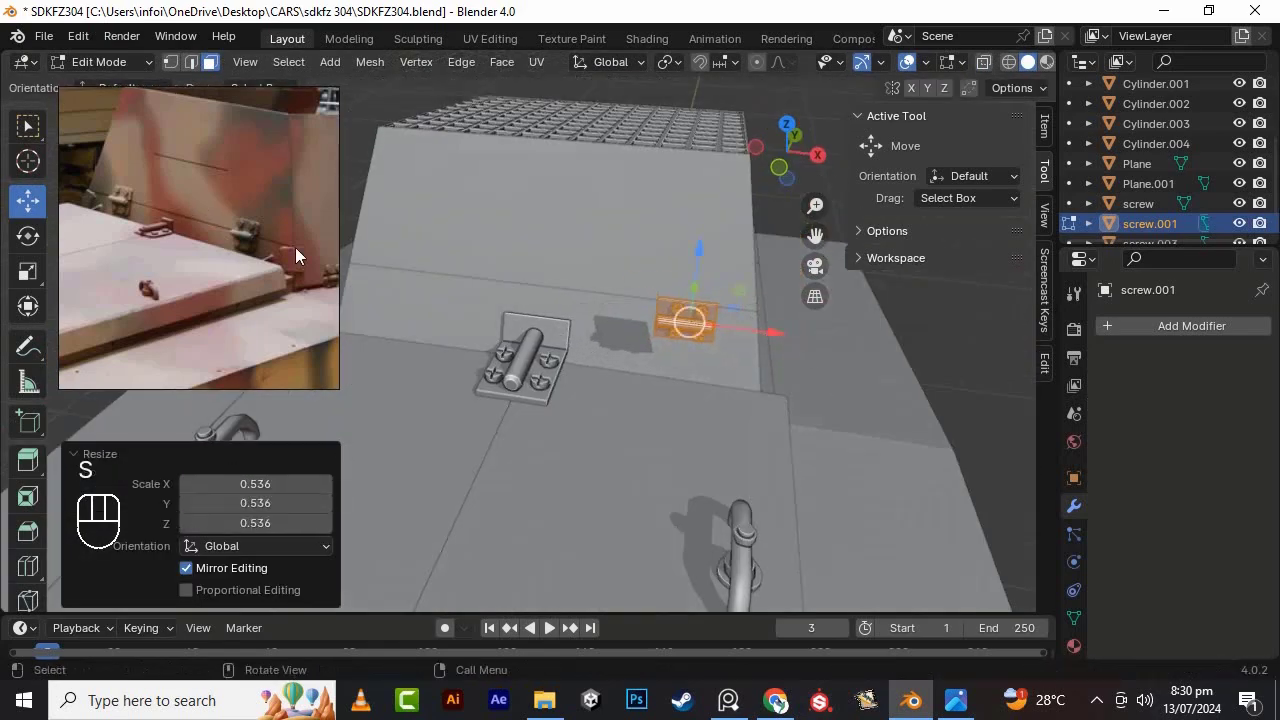
# - Place the scaled hinge across the front wall's panel seam, near the wall's outer edge, as in the reference photo
pyautogui.scroll(1, 295, 250)
pyautogui.scroll(5, 749, 323)
pyautogui.keyDown('alt'); pyautogui.moveTo(749, 323); pyautogui.dragTo(808, 408); pyautogui.keyUp('alt')
pyautogui.moveTo(712, 288); pyautogui.dragTo(657, 240)
pyautogui.scroll(2, 664, 267)
pyautogui.keyDown('alt'); pyautogui.moveTo(650, 305); pyautogui.dragTo(673, 356); pyautogui.keyUp('alt')
pyautogui.press('Tab')
pyautogui.scroll(-4, 720, 280)
pyautogui.scroll(-3, 640, 310)
pyautogui.press('Tab')
pyautogui.scroll(5, 676, 330)
pyautogui.moveTo(775, 235); pyautogui.dragTo(775, 237)
pyautogui.press('Tab')
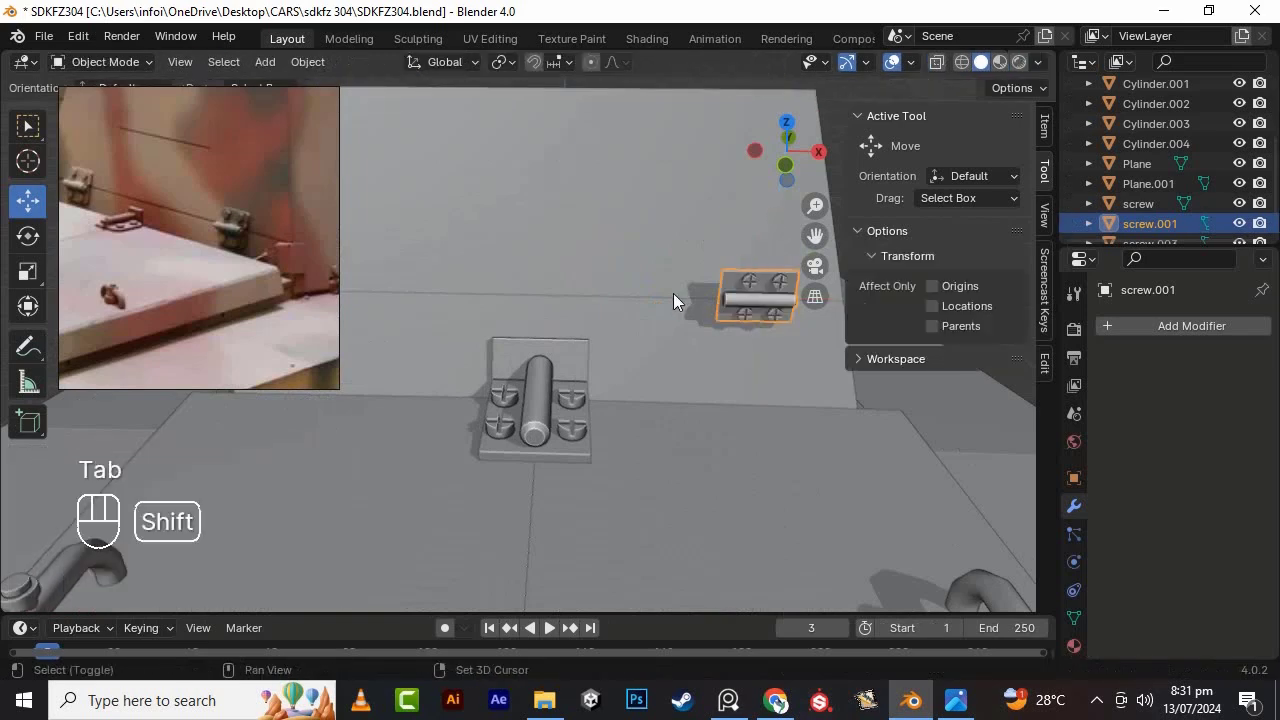
pyautogui.hotkey('shift', 'd')
pyautogui.rightClick(673, 293)
pyautogui.press('Delete')
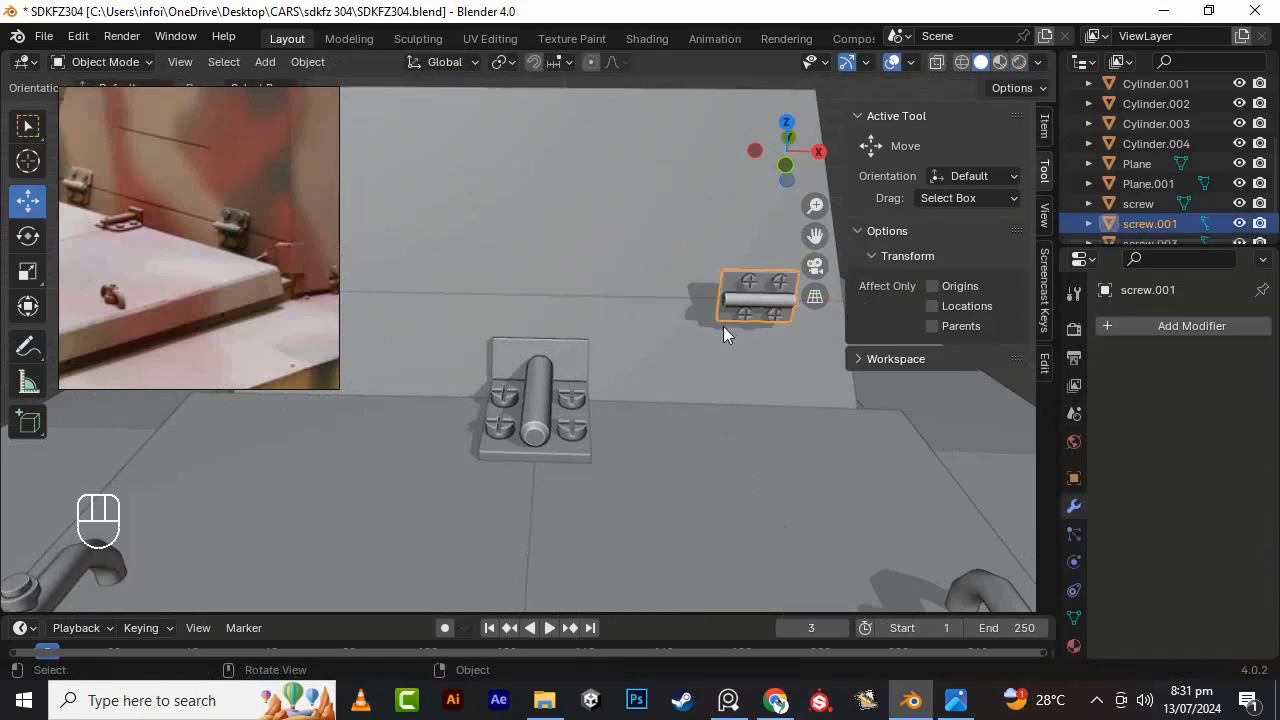
# - Switch to PureRef, save the reference board as NewScene.pur in the sdkfz 304 folder and hide it
pyautogui.scroll(-3, 228, 216)
pyautogui.click(228, 216)
pyautogui.hotkey('ctrl', 's')
pyautogui.scroll(-3, 480, 335)
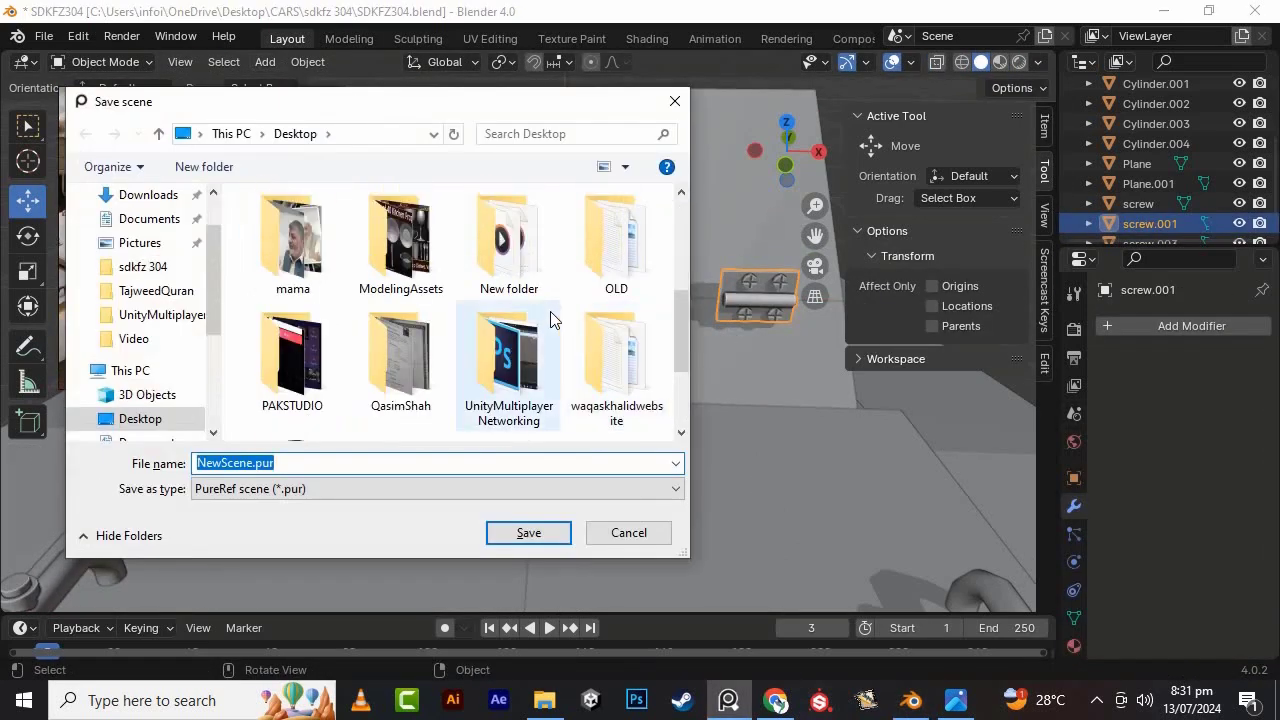
pyautogui.scroll(3, 312, 396)
pyautogui.doubleClick(616, 250)
pyautogui.doubleClick(291, 246)
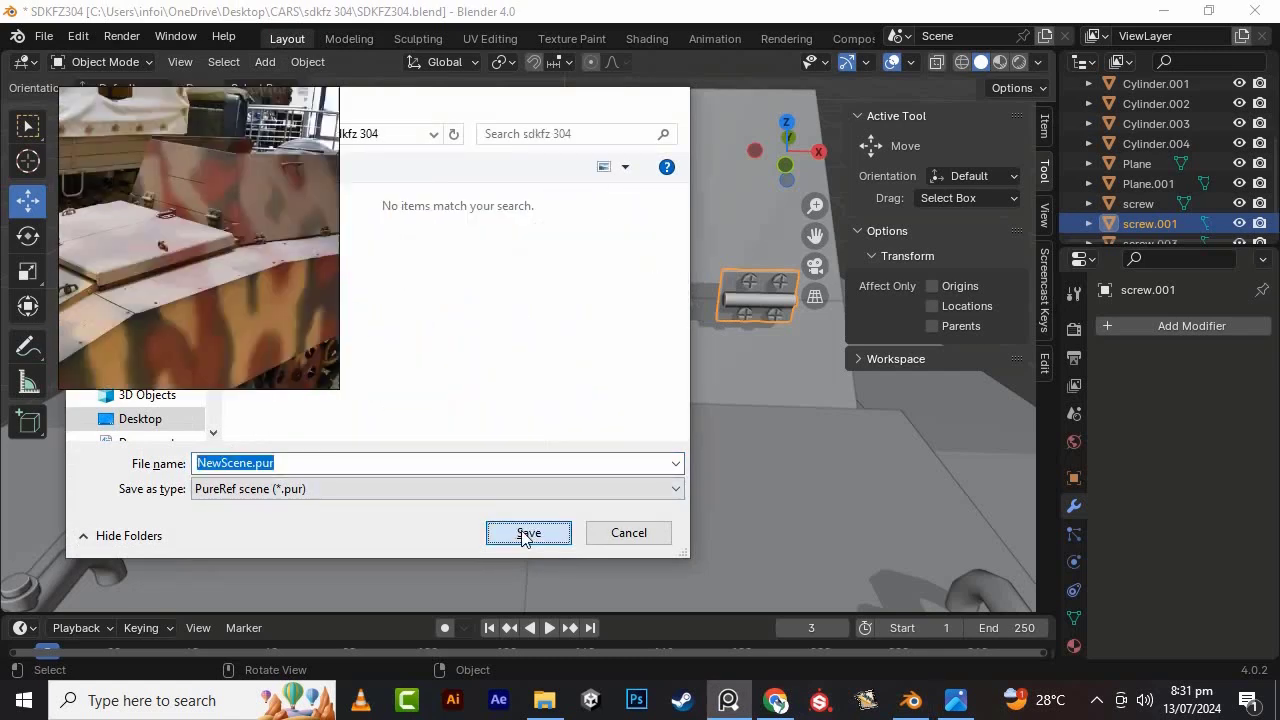
pyautogui.click(526, 532)
pyautogui.click(323, 107)
pyautogui.click(392, 271)
# - Duplicate the small wall hinge and move the copy's mesh about 1.1 m along X, clear of the vehicle
pyautogui.click(760, 298)
pyautogui.moveTo(815, 236); pyautogui.dragTo(695, 220)
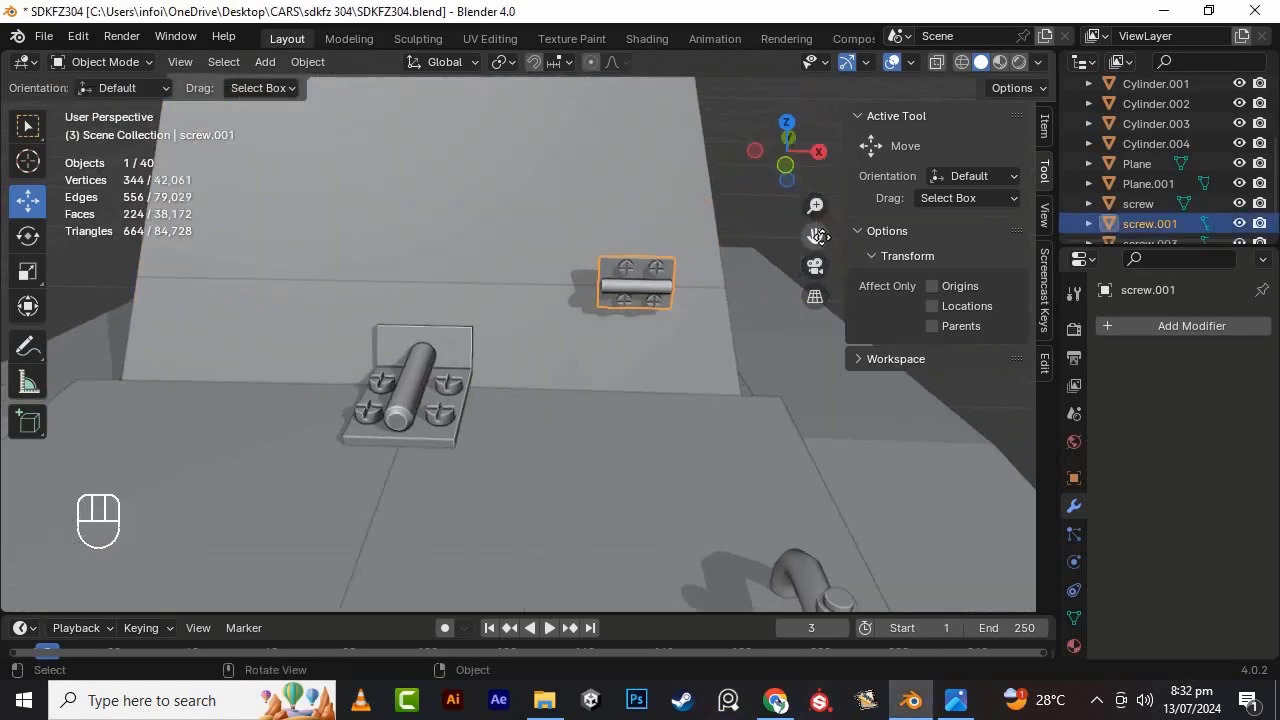
pyautogui.scroll(-7, 572, 366)
pyautogui.scroll(3, 573, 365)
pyautogui.hotkey('shift', 'd')
pyautogui.rightClick(627, 363)
pyautogui.press('Tab')
pyautogui.scroll(-3, 627, 363)
pyautogui.moveTo(613, 317); pyautogui.dragTo(938, 348)
pyautogui.moveTo(851, 345); pyautogui.dragTo(863, 363)
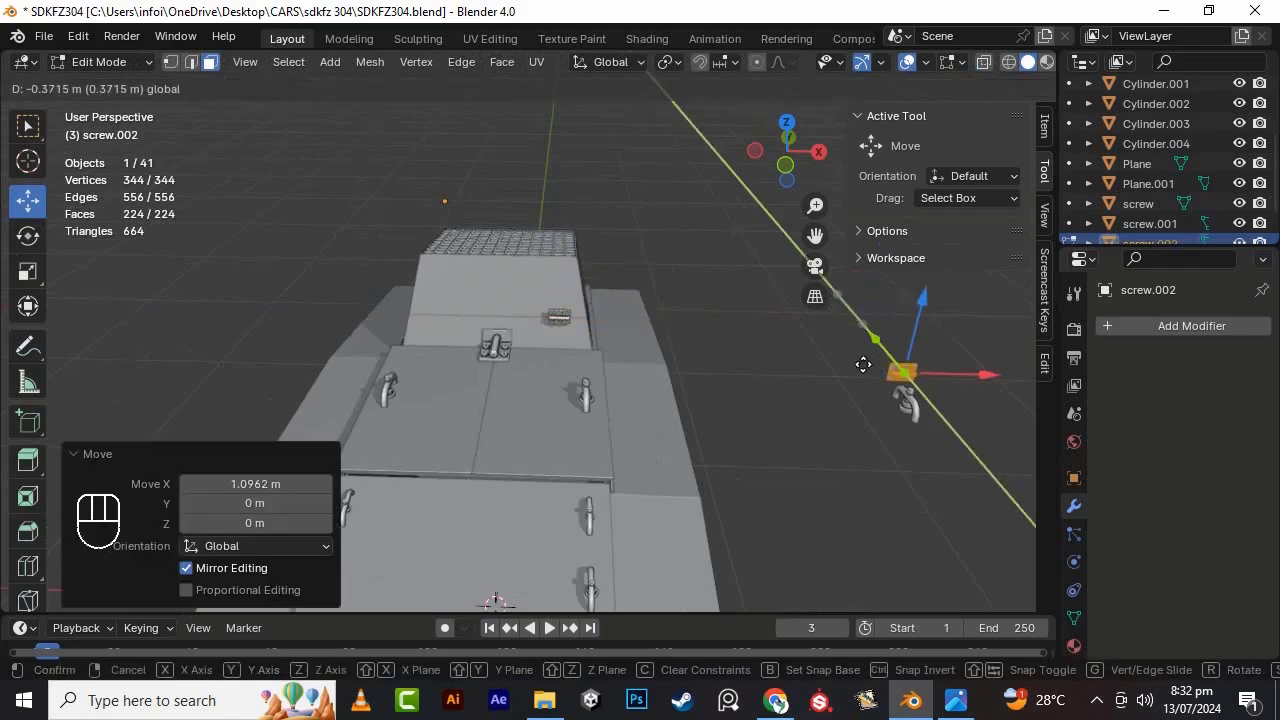
# - Park the hinge copy next to the spare handle beside the vehicle
pyautogui.moveTo(863, 366); pyautogui.dragTo(752, 350, button='middle')
pyautogui.moveTo(755, 503); pyautogui.dragTo(786, 520)
pyautogui.moveTo(757, 453); pyautogui.dragTo(769, 438)
pyautogui.moveTo(769, 438); pyautogui.dragTo(850, 450, button='middle')
pyautogui.moveTo(921, 436); pyautogui.dragTo(884, 428)
pyautogui.moveTo(884, 428); pyautogui.dragTo(800, 375, button='middle')
pyautogui.moveTo(526, 174); pyautogui.dragTo(527, 206)
pyautogui.moveTo(527, 206); pyautogui.dragTo(560, 275, button='middle')
pyautogui.press('Tab')
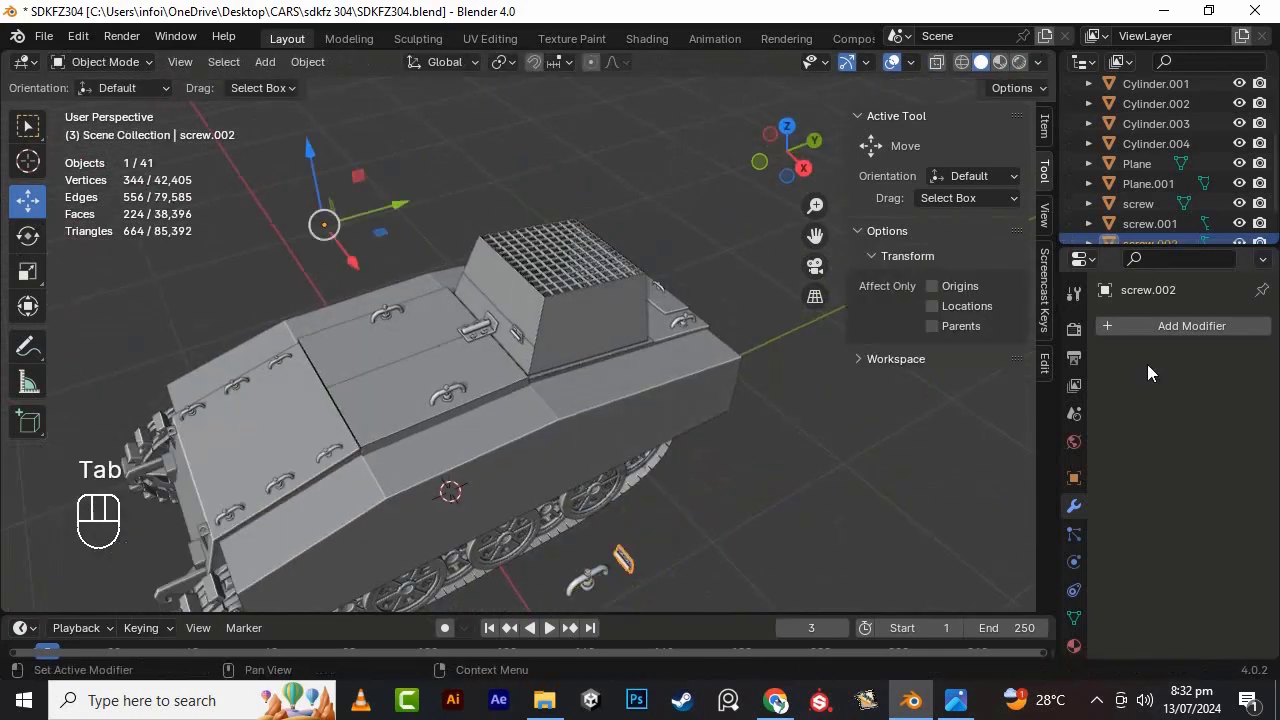
# - Scale down the oversized spare screw and move it next to the spare handle
pyautogui.click(1149, 166)
pyautogui.scroll(-9, 680, 390)
pyautogui.keyDown('alt'); pyautogui.moveTo(660, 400); pyautogui.dragTo(775, 415); pyautogui.keyUp('alt')
pyautogui.moveTo(984, 397); pyautogui.dragTo(738, 368)
pyautogui.scroll(3, 745, 380)
pyautogui.keyDown('alt'); pyautogui.moveTo(820, 415); pyautogui.dragTo(766, 427); pyautogui.keyUp('alt')
pyautogui.press('Tab')
pyautogui.press('s')
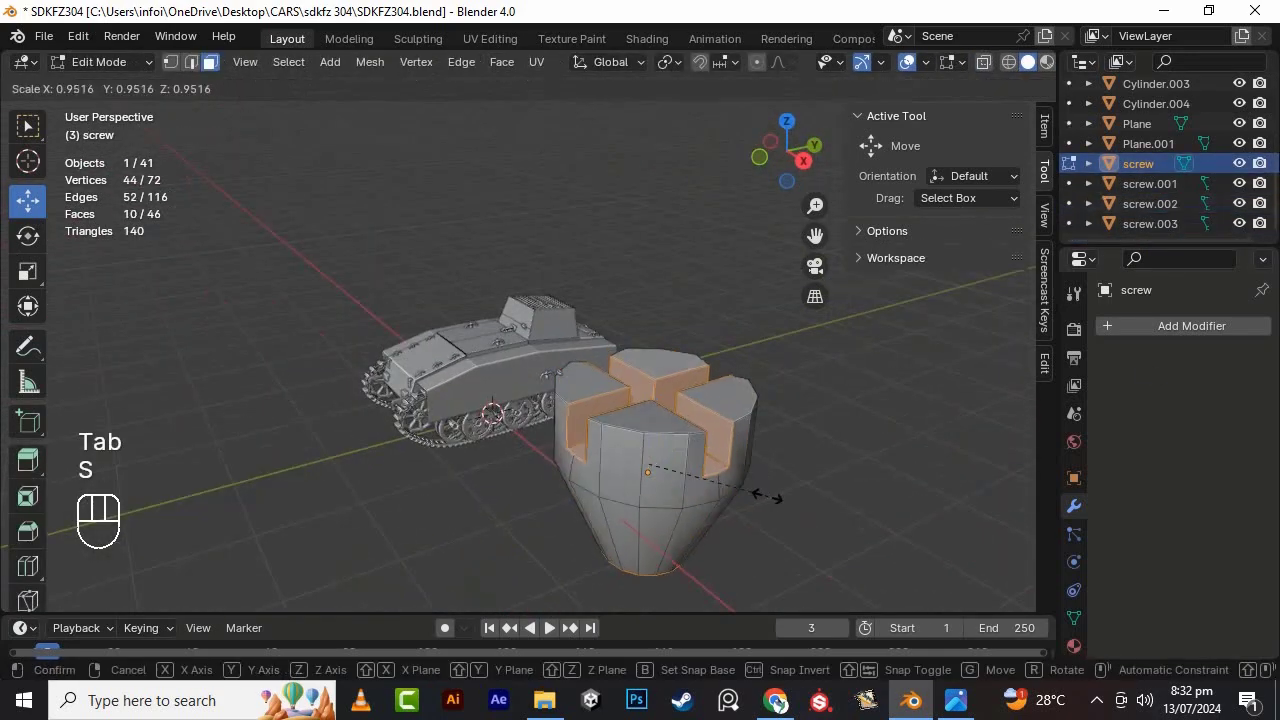
pyautogui.press('s')
pyautogui.click(688, 466)
pyautogui.scroll(2, 720, 500)
pyautogui.moveTo(763, 555); pyautogui.dragTo(606, 500)
pyautogui.press('Escape')
pyautogui.scroll(4, 624, 463)
pyautogui.press('s')
pyautogui.moveTo(515, 446); pyautogui.dragTo(500, 470)
pyautogui.press('Tab')
# - Move the front wall's small hinge about 0.028 m in Y and tilt it about 10.5° to match the wall's slope
pyautogui.click(490, 345)
pyautogui.moveTo(815, 236); pyautogui.dragTo(780, 300)
pyautogui.scroll(5, 690, 450)
pyautogui.press('Tab')
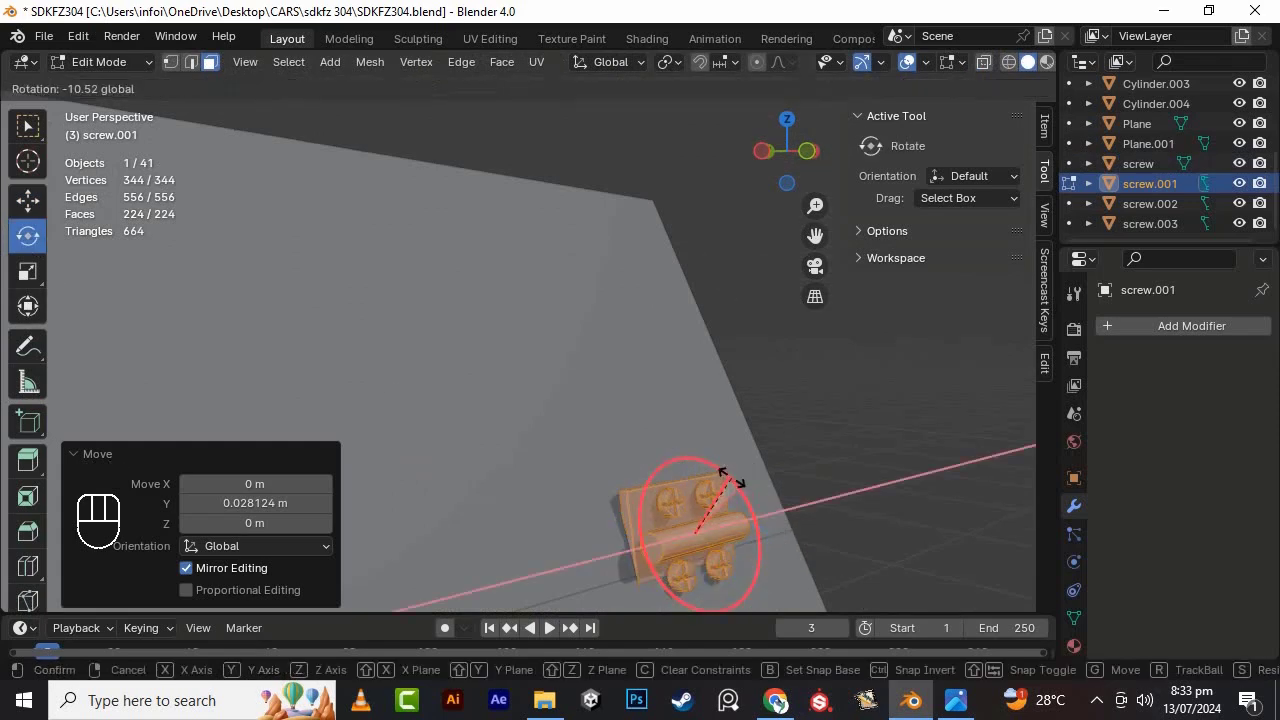
pyautogui.click(728, 482)
# - Nudge the tilted hinge against the sloped front wall, lowering it about 0.012 m over the panel seam
pyautogui.keyDown('alt'); pyautogui.moveTo(728, 482); pyautogui.dragTo(785, 483); pyautogui.keyUp('alt')
pyautogui.click(794, 441)
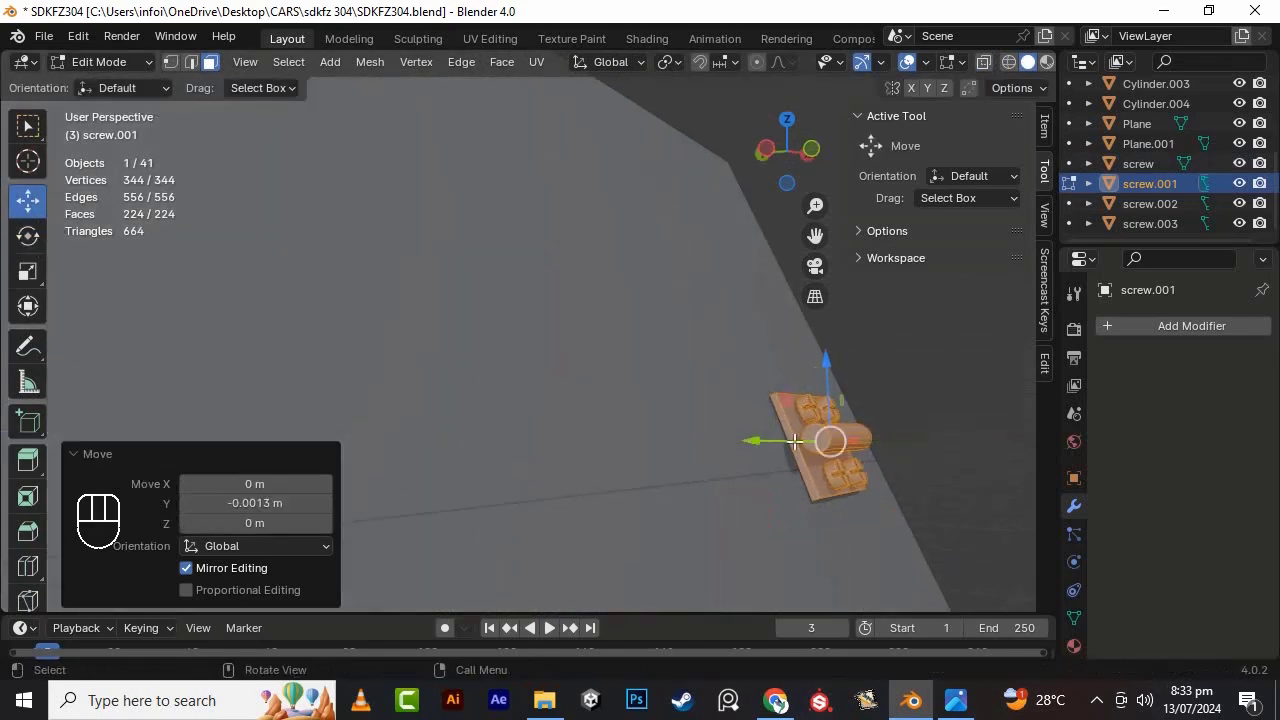
pyautogui.keyDown('alt'); pyautogui.moveTo(855, 403); pyautogui.dragTo(793, 430); pyautogui.keyUp('alt')
pyautogui.moveTo(815, 236); pyautogui.dragTo(815, 238)
pyautogui.moveTo(536, 401); pyautogui.dragTo(536, 405)
pyautogui.keyDown('alt'); pyautogui.moveTo(585, 415); pyautogui.dragTo(650, 408); pyautogui.keyUp('alt')
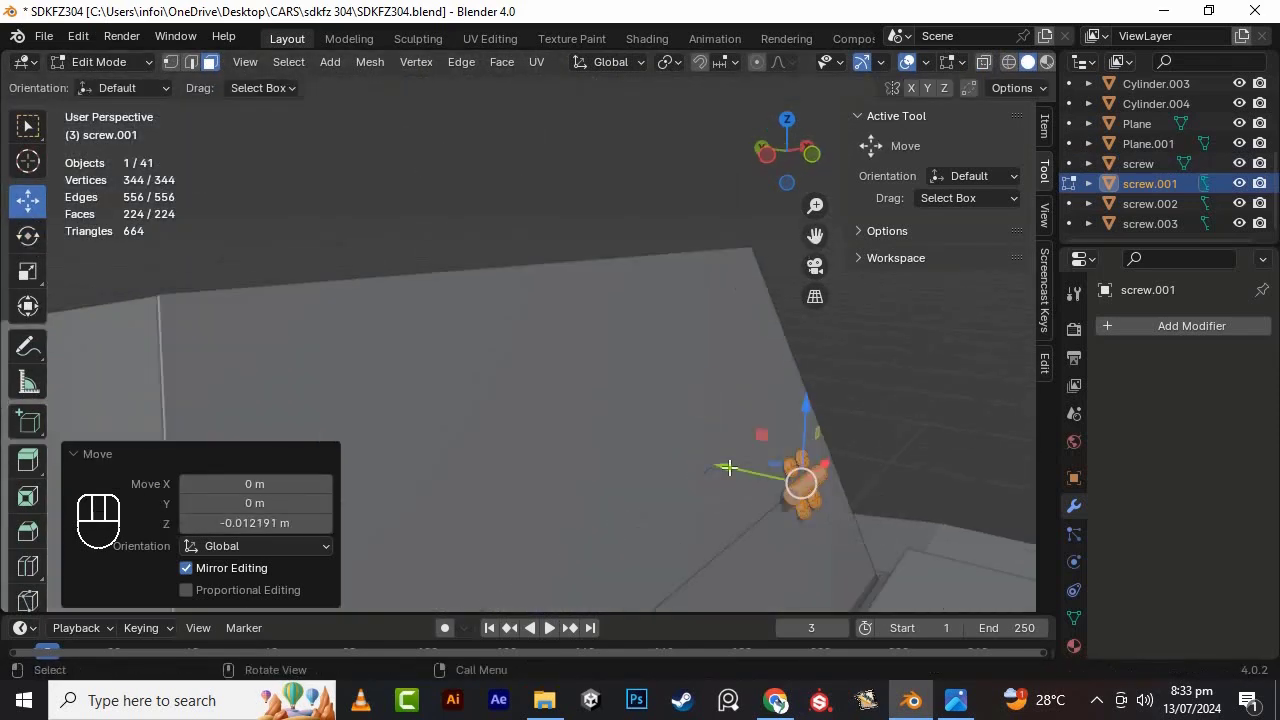
pyautogui.moveTo(728, 466); pyautogui.dragTo(735, 468)
pyautogui.scroll(2, 838, 440)
pyautogui.click(806, 459)
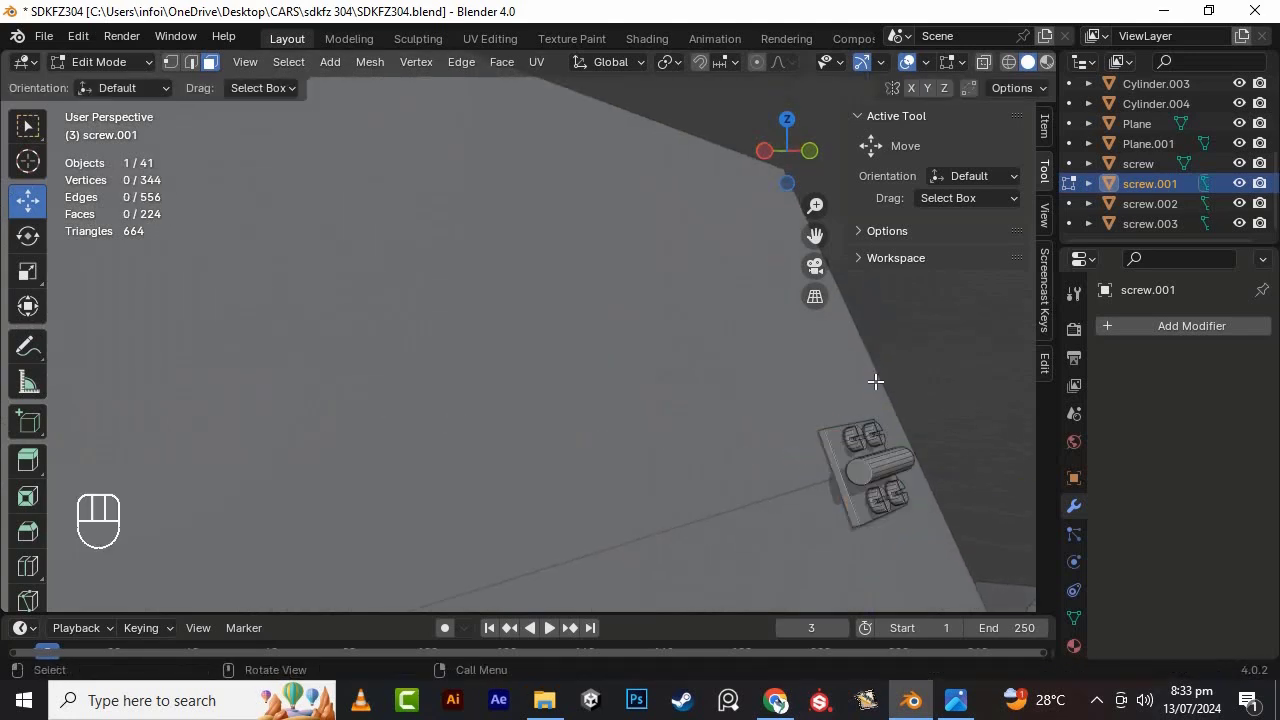
# - Save the Blender file and apply all transforms to the small wall hinge
pyautogui.press('Tab')
pyautogui.hotkey('ctrl', 's')
pyautogui.scroll(-8, 790, 450)
pyautogui.hotkey('ctrl', 'a')
pyautogui.click(704, 435)
pyautogui.scroll(2, 704, 437)
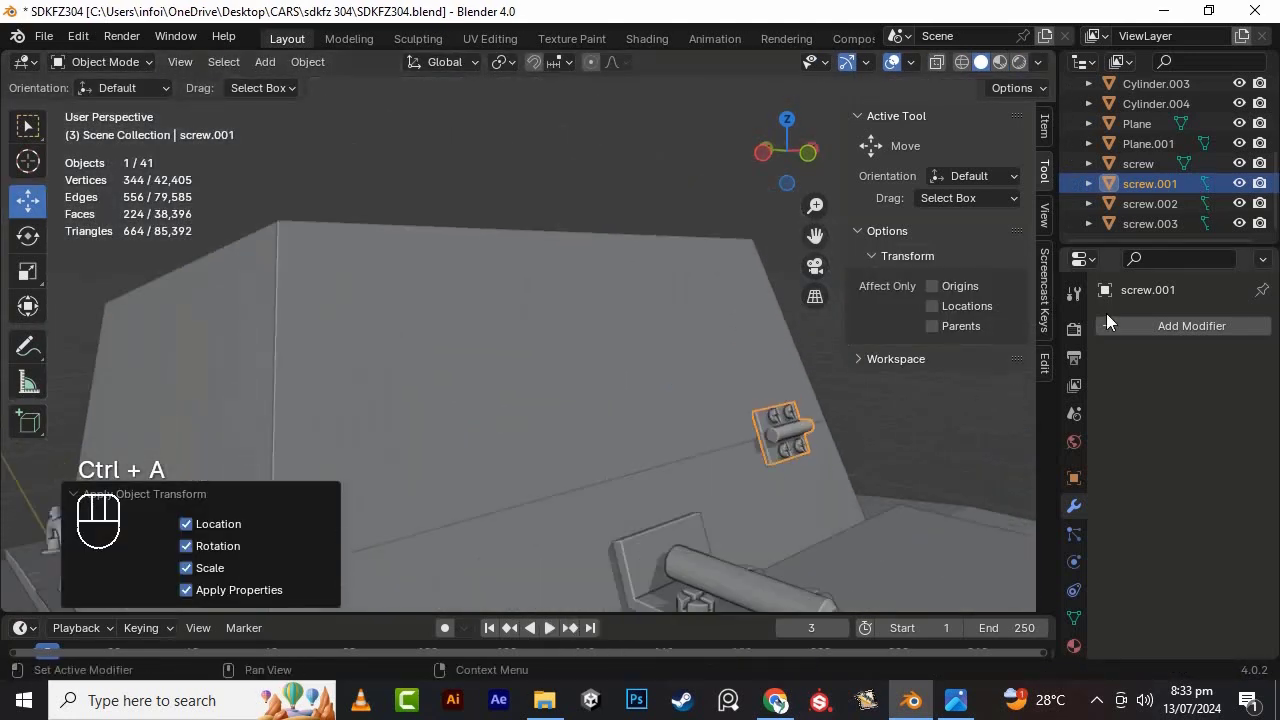
# - Mirror the small hinge to the other side of the front wall, apply the Mirror modifier and save the file
pyautogui.click(1155, 325)
pyautogui.write('m')
pyautogui.click(972, 364)
pyautogui.click(1217, 359)
pyautogui.click(1133, 386)
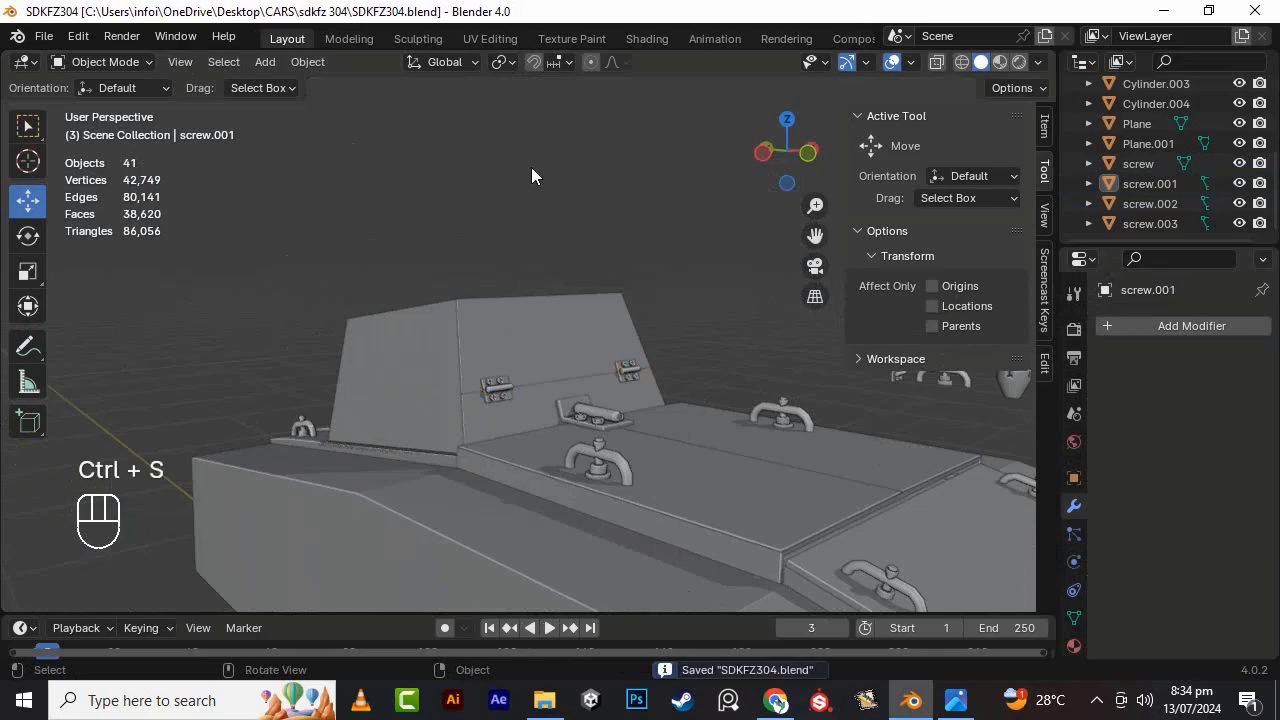
pyautogui.click(44, 36)
pyautogui.hotkey('ctrl', 's')
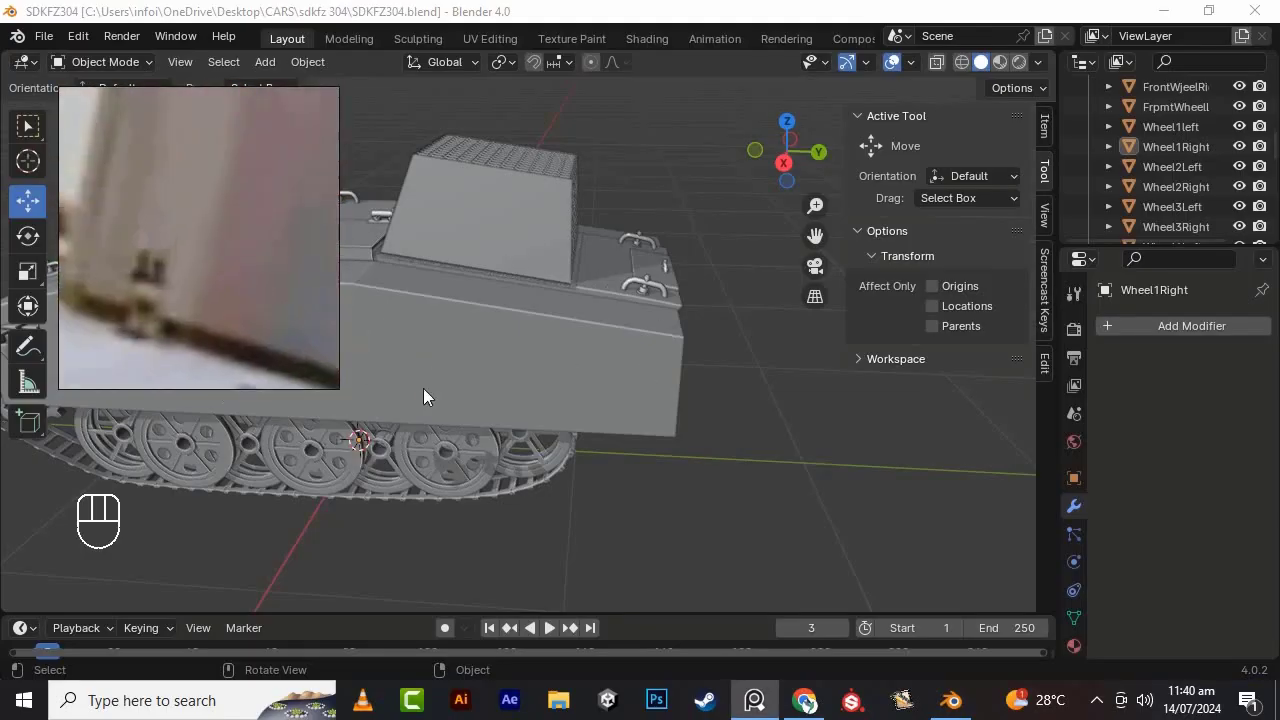
# - Hide the reference image and examine the vehicle's hull and the hinge pair on the superstructure's front wall
pyautogui.moveTo(815, 236); pyautogui.dragTo(1036, 284)
pyautogui.click(754, 700)
pyautogui.click(754, 700)
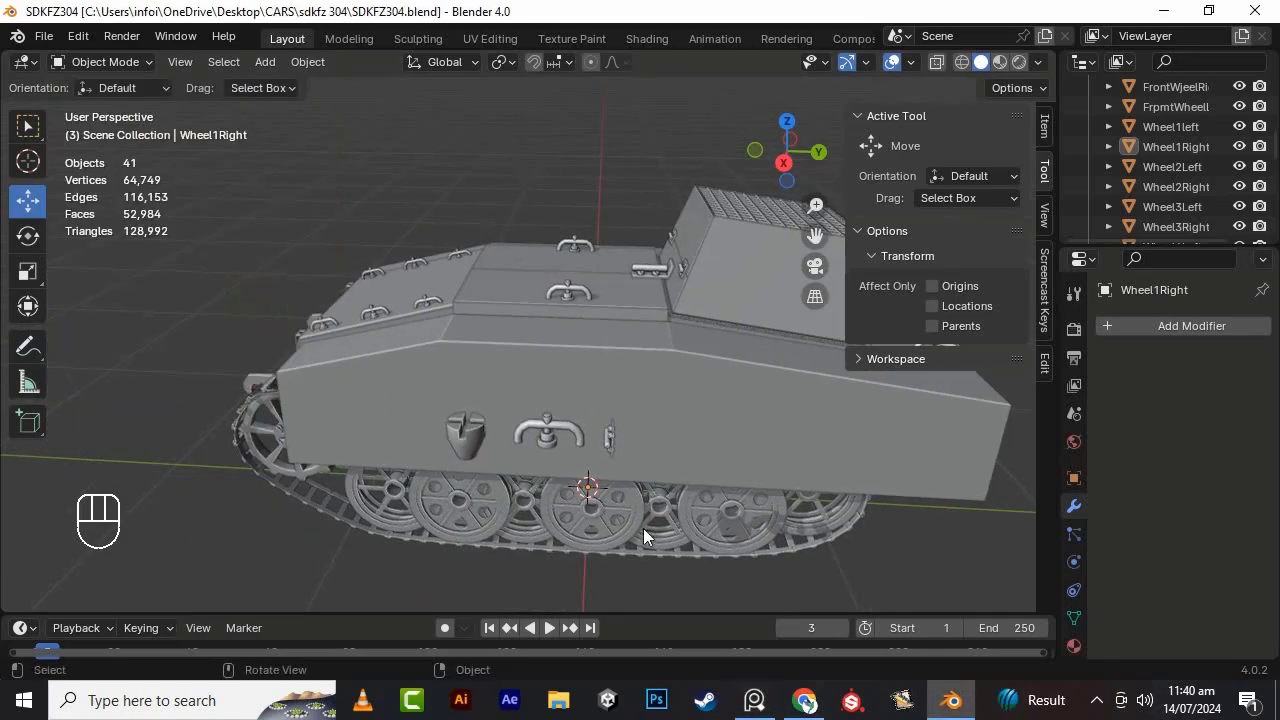
pyautogui.scroll(2, 643, 528)
pyautogui.keyDown('alt'); pyautogui.moveTo(682, 410); pyautogui.dragTo(790, 430); pyautogui.keyUp('alt')
pyautogui.scroll(2, 751, 450)
pyautogui.click(722, 402)
pyautogui.scroll(-5, 639, 401)
pyautogui.keyDown('alt'); pyautogui.moveTo(639, 401); pyautogui.dragTo(700, 395); pyautogui.keyUp('alt')
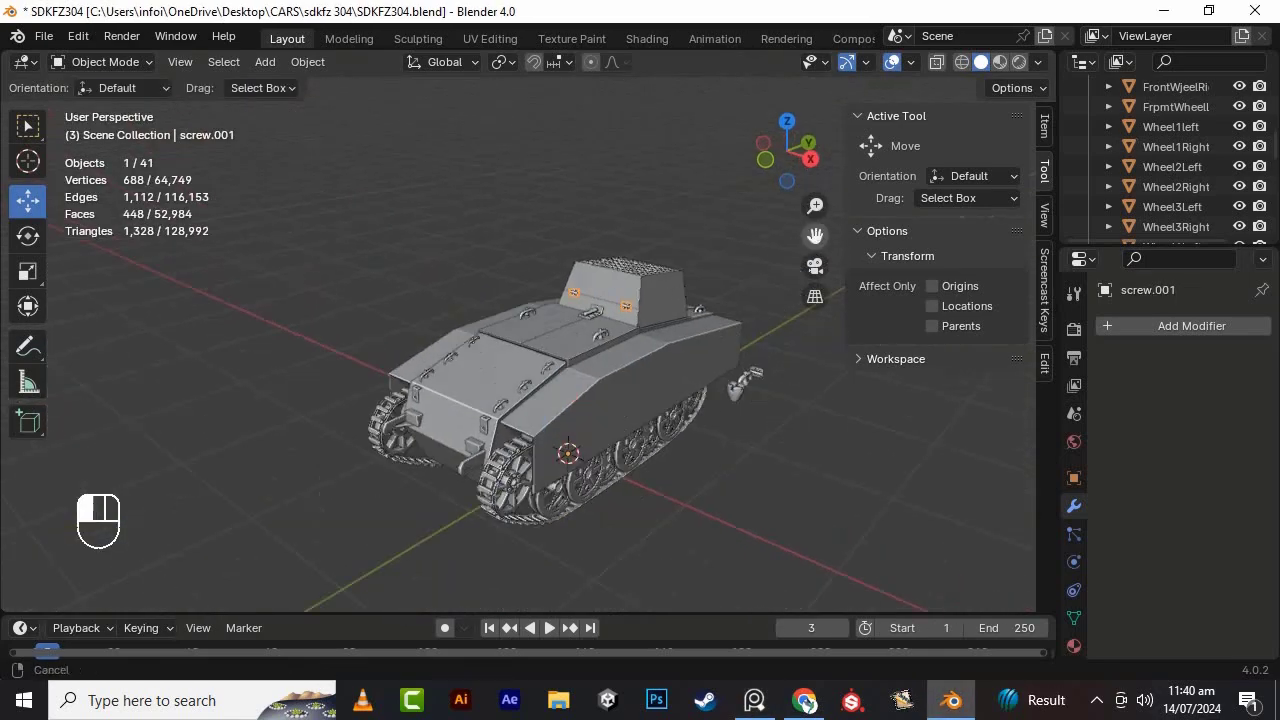
# - Duplicate the parked hinge and move the copy's whole mesh along X toward the hull, by about 0.28 m
pyautogui.scroll(3, 700, 400)
pyautogui.click(640, 440)
pyautogui.hotkey('shift', 'd')
pyautogui.rightClick(650, 455)
pyautogui.moveTo(257, 158); pyautogui.dragTo(208, 149)
pyautogui.press('Tab')
pyautogui.press('a')
pyautogui.moveTo(601, 428); pyautogui.dragTo(529, 409)
# - Rotate the new hinge copy 90° about Z to face sideways
pyautogui.press('r')
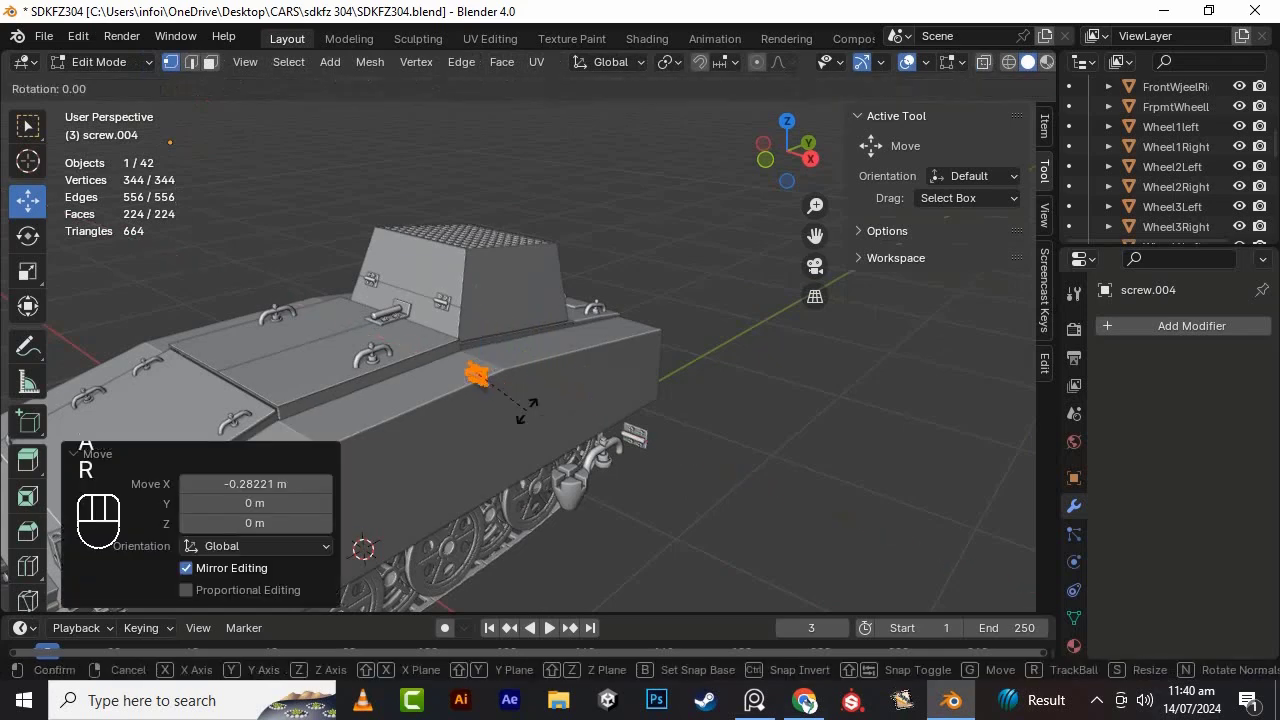
pyautogui.press('z')
pyautogui.press('9')
pyautogui.press('0')
pyautogui.press('KP_Enter')
# - Position the new hinge over the front end of the superstructure's side wall, using the right side view
pyautogui.scroll(4, 520, 408)
pyautogui.moveTo(384, 372); pyautogui.dragTo(380, 285)
pyautogui.press('KP_3')
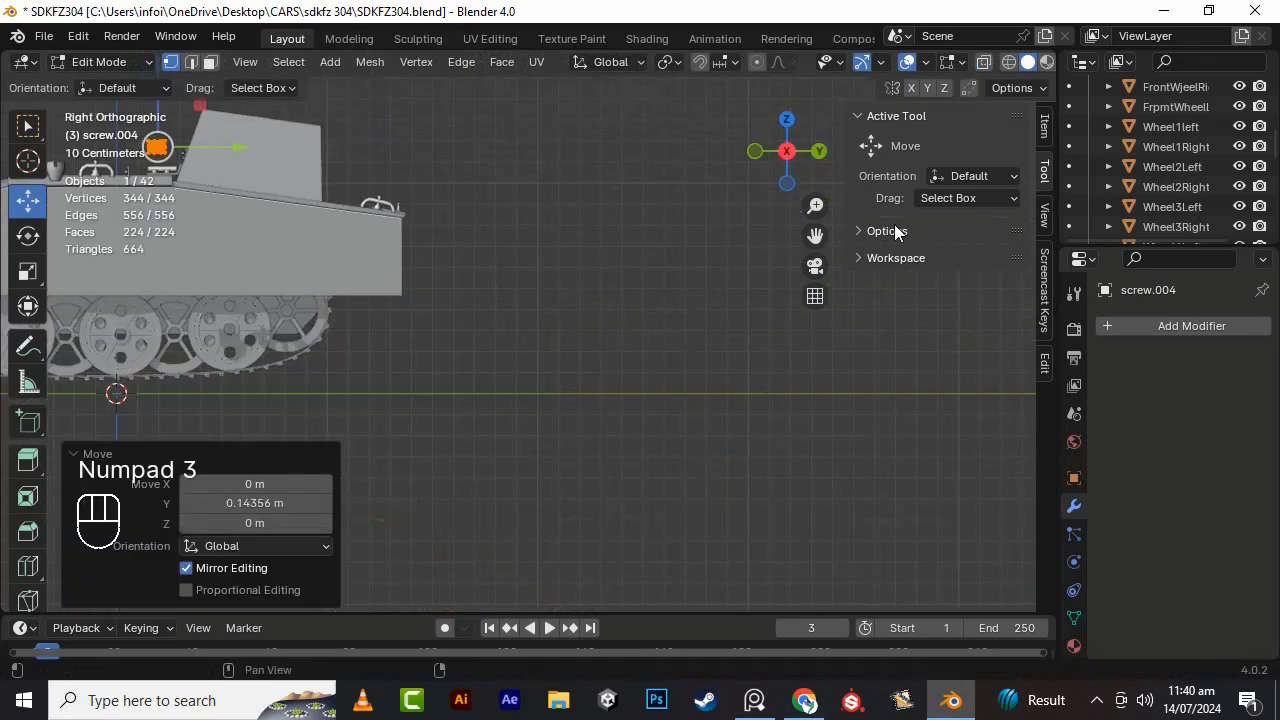
pyautogui.scroll(2, 390, 120)
pyautogui.moveTo(550, 186); pyautogui.dragTo(548, 200)
pyautogui.scroll(6, 470, 200)
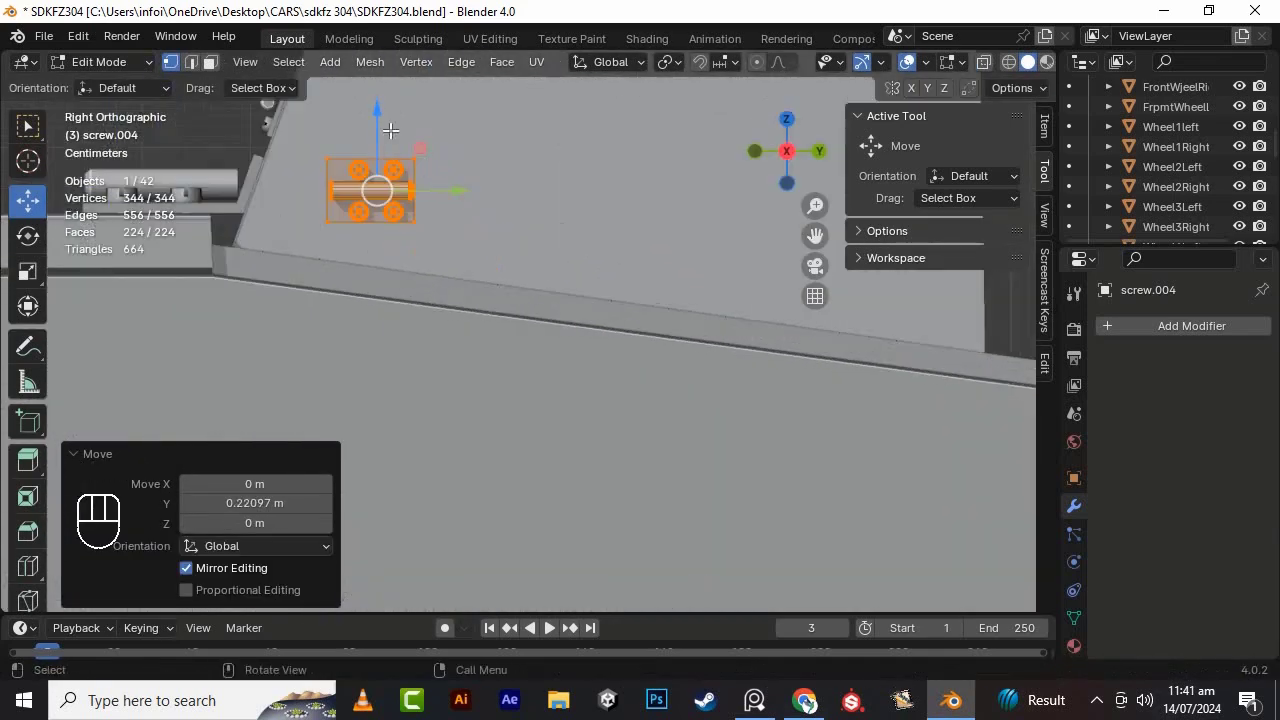
# - Rotate the hinge slightly to follow the slope of the superstructure's lower side edge
pyautogui.moveTo(820, 235); pyautogui.dragTo(960, 268)
pyautogui.click(28, 236)
pyautogui.moveTo(597, 227); pyautogui.dragTo(602, 239)
pyautogui.click(28, 201)
# - Move the hinge along X and adjust its position until it sits against the superstructure's side wall
pyautogui.keyDown('alt'); pyautogui.moveTo(667, 367); pyautogui.dragTo(590, 366, button='middle'); pyautogui.keyUp('alt')
pyautogui.scroll(-5, 590, 366)
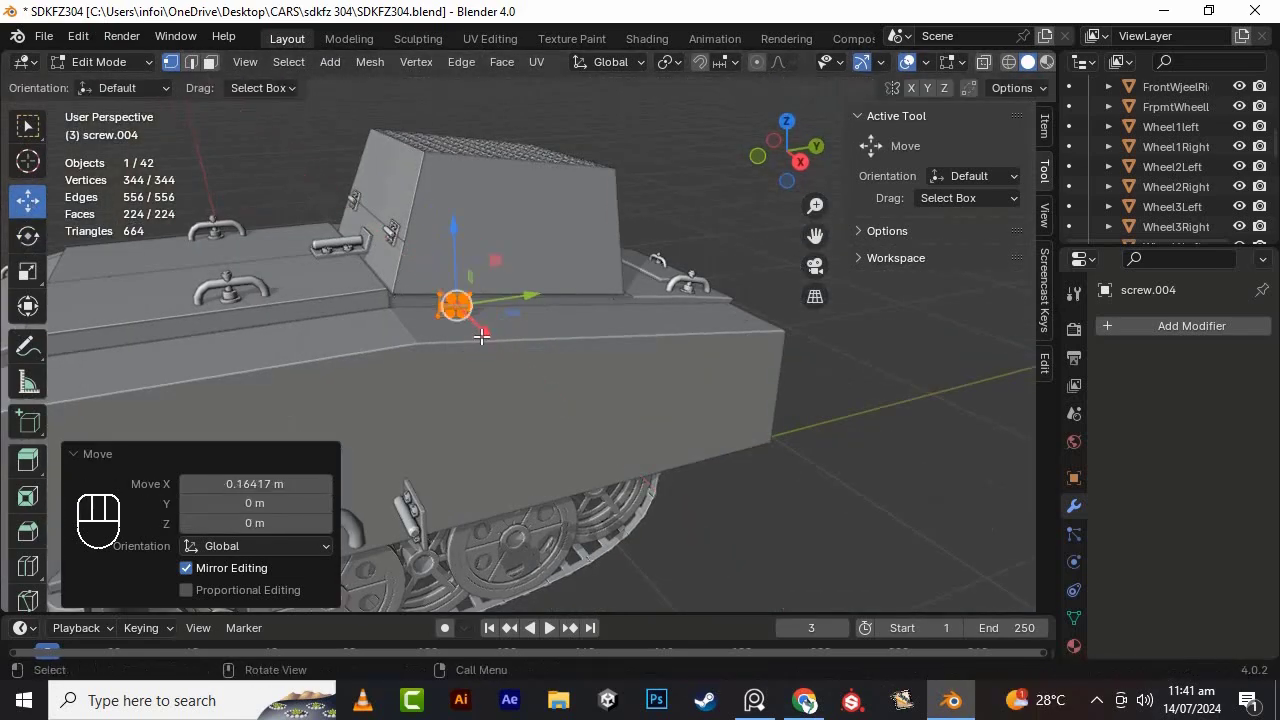
pyautogui.moveTo(481, 336); pyautogui.dragTo(572, 385, button='middle')
pyautogui.scroll(3, 572, 385)
pyautogui.moveTo(664, 449); pyautogui.dragTo(640, 432)
pyautogui.moveTo(640, 432); pyautogui.dragTo(580, 323, button='middle')
pyautogui.scroll(6, 580, 323)
pyautogui.moveTo(617, 288)
pyautogui.mouseDown()
pyautogui.moveTo(691, 337)
pyautogui.moveTo(611, 277)
pyautogui.mouseUp()
pyautogui.scroll(-8, 650, 320)
# - Select the hinge's upper leaf with its two screws using X-ray and shift them inward toward the superstructure wall
pyautogui.scroll(3, 648, 327)
pyautogui.hotkey('alt', 'z')
pyautogui.moveTo(434, 138); pyautogui.dragTo(602, 223)
pyautogui.moveTo(602, 223); pyautogui.dragTo(409, 117, button='middle')
pyautogui.press('KP_3')
pyautogui.keyDown('shift'); pyautogui.moveTo(290, 100); pyautogui.dragTo(486, 271, button='middle'); pyautogui.keyUp('shift')
pyautogui.scroll(8, 486, 271)
pyautogui.keyDown('shift'); pyautogui.moveTo(486, 220); pyautogui.dragTo(691, 279, button='middle'); pyautogui.keyUp('shift')
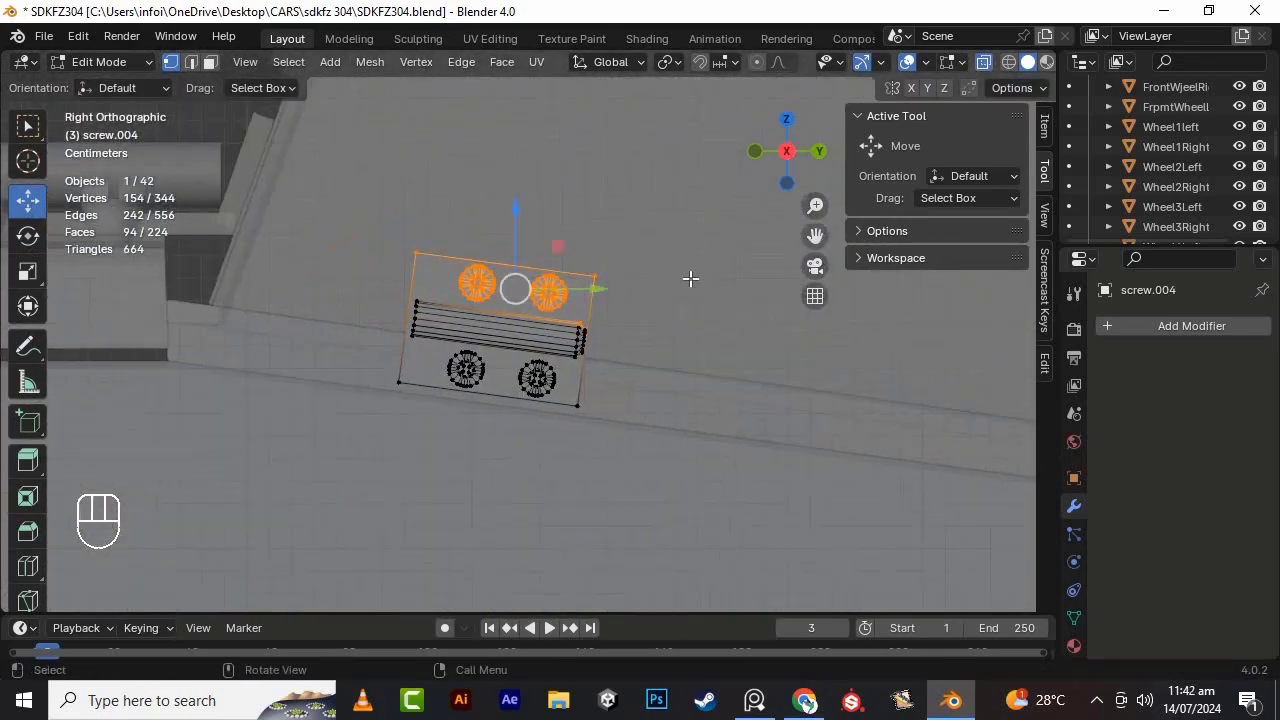
pyautogui.scroll(5, 691, 279)
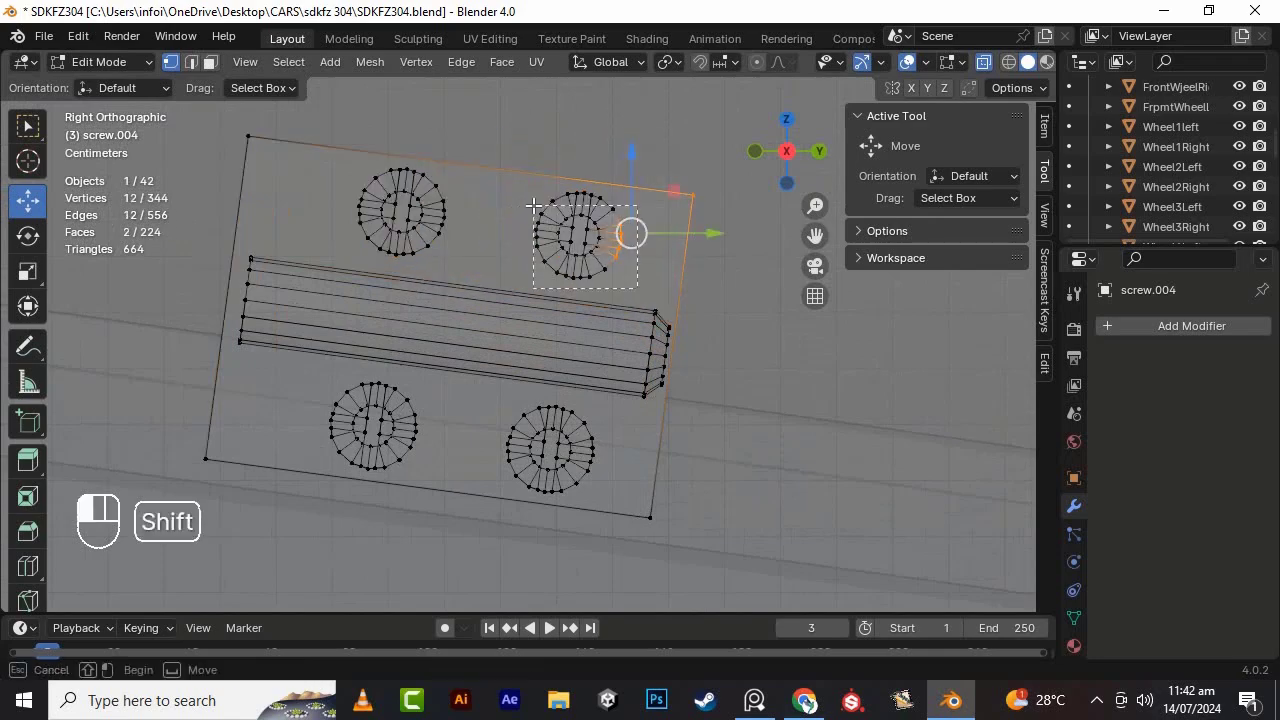
pyautogui.scroll(-8, 481, 206)
pyautogui.keyDown('alt'); pyautogui.moveTo(481, 206); pyautogui.dragTo(571, 309); pyautogui.keyUp('alt')
pyautogui.hotkey('alt', 'z')
pyautogui.scroll(8, 529, 189)
pyautogui.scroll(-3, 600, 290)
pyautogui.moveTo(731, 251); pyautogui.dragTo(672, 215)
# - Add two edge loops across the hinge's upper leaf and adjust them to bend the plate against the wall
pyautogui.click(591, 338)
pyautogui.moveTo(688, 322); pyautogui.dragTo(715, 330)
pyautogui.moveTo(638, 204); pyautogui.dragTo(638, 208)
pyautogui.scroll(6, 594, 260)
pyautogui.scroll(-3, 617, 274)
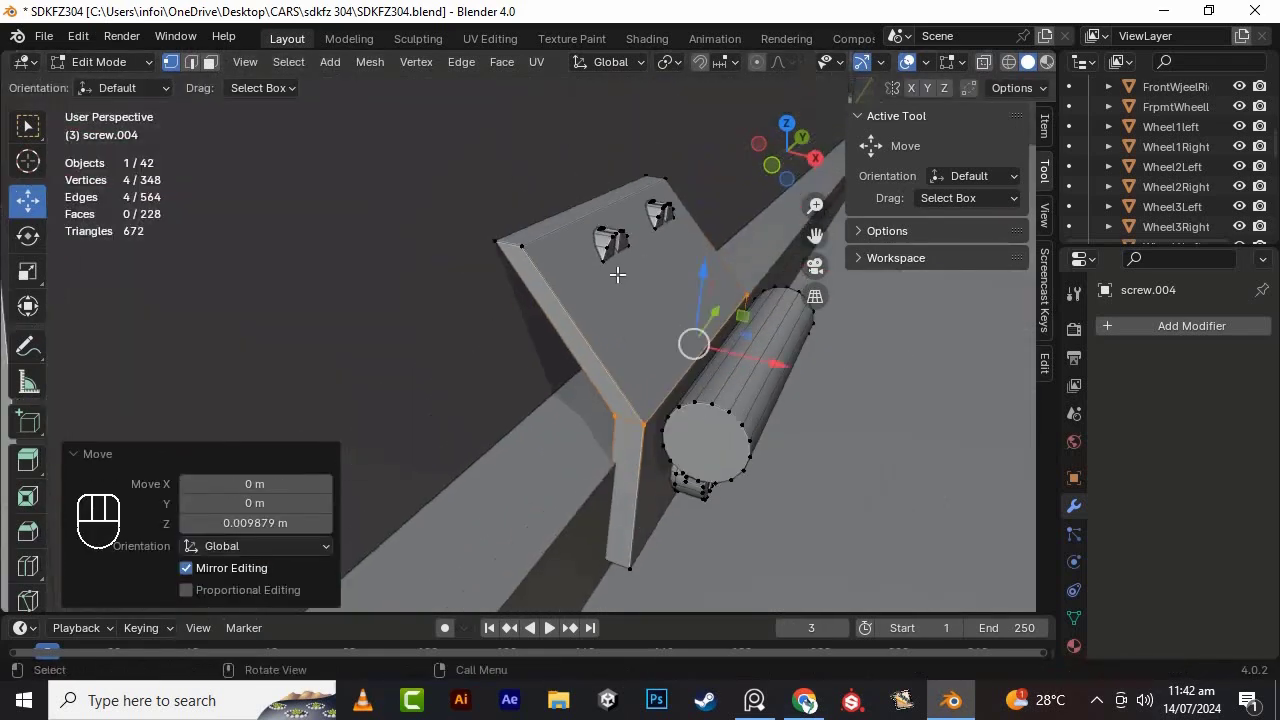
pyautogui.moveTo(591, 311); pyautogui.dragTo(585, 302)
pyautogui.moveTo(684, 268); pyautogui.dragTo(692, 270)
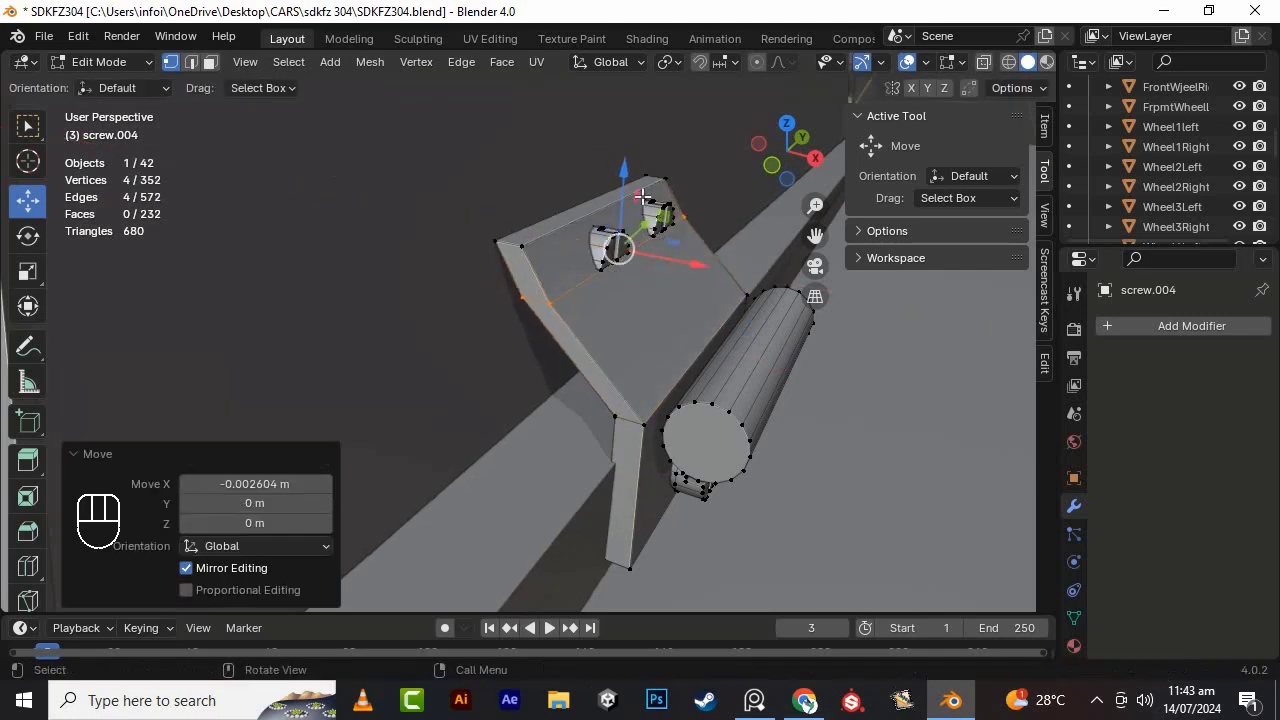
pyautogui.scroll(-3, 706, 315)
pyautogui.press('Tab')
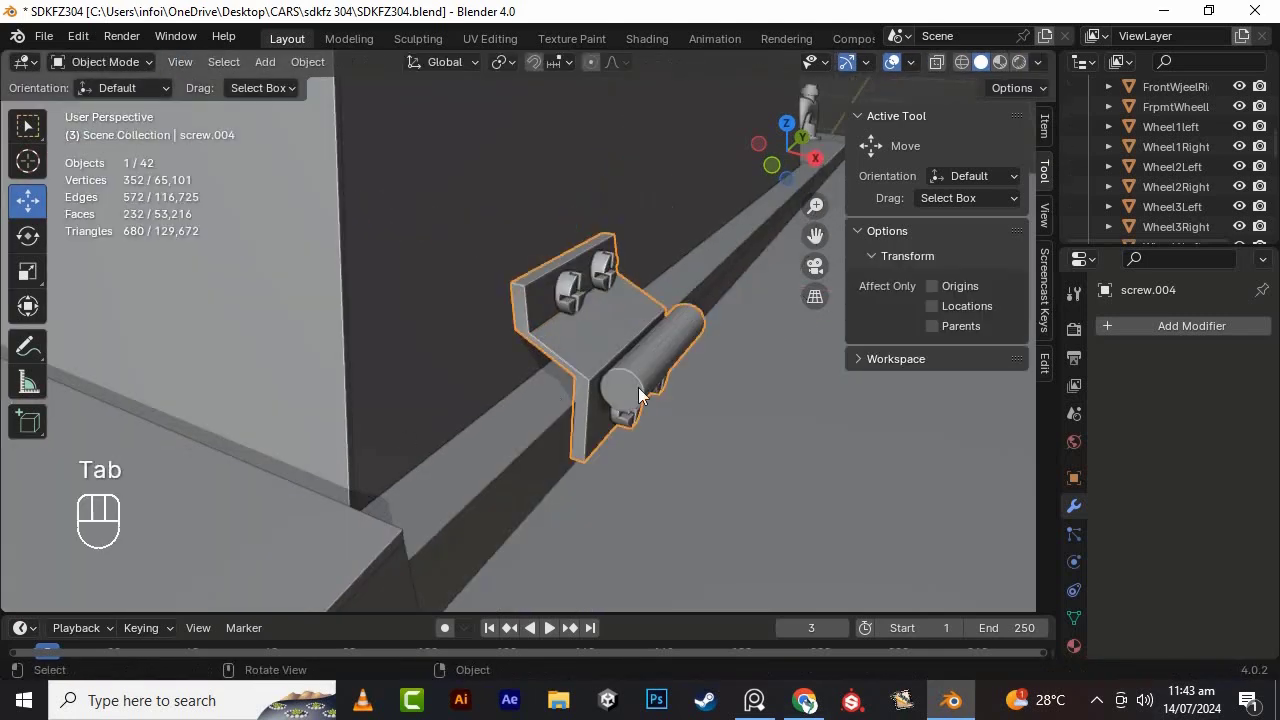
# - Duplicate the side hinge and move the copy's whole mesh along Y toward the rear end of the side wall
pyautogui.click(911, 62)
pyautogui.click(787, 447)
pyautogui.click(787, 447)
pyautogui.keyDown('alt'); pyautogui.moveTo(690, 320); pyautogui.dragTo(490, 332); pyautogui.keyUp('alt')
pyautogui.scroll(-4, 564, 330)
pyautogui.scroll(-2, 490, 332)
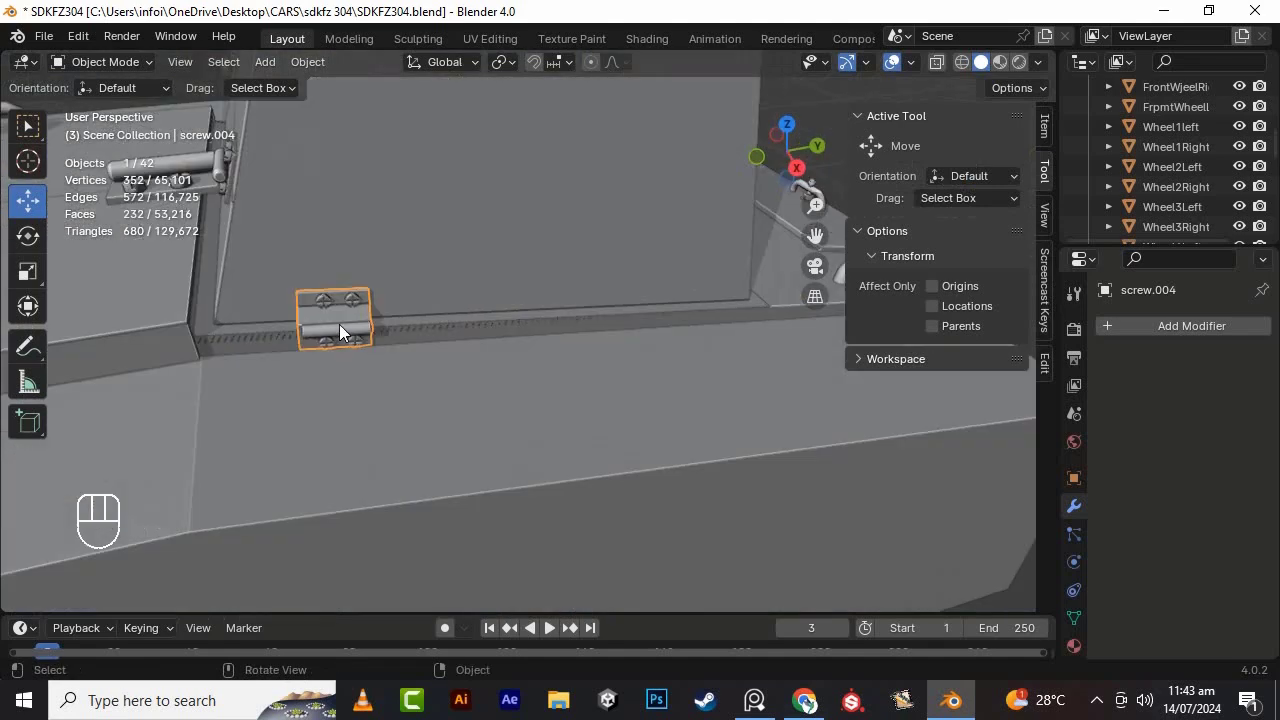
pyautogui.hotkey('shift', 'd')
pyautogui.rightClick(341, 324)
pyautogui.press('Tab')
pyautogui.press('a')
pyautogui.moveTo(406, 306); pyautogui.dragTo(566, 203)
# - Lower the rear hinge copy to the wall's bottom edge in the right side view and seat it along X
pyautogui.scroll(4, 566, 203)
pyautogui.press('KP_3')
pyautogui.moveTo(813, 238); pyautogui.dragTo(930, 560)
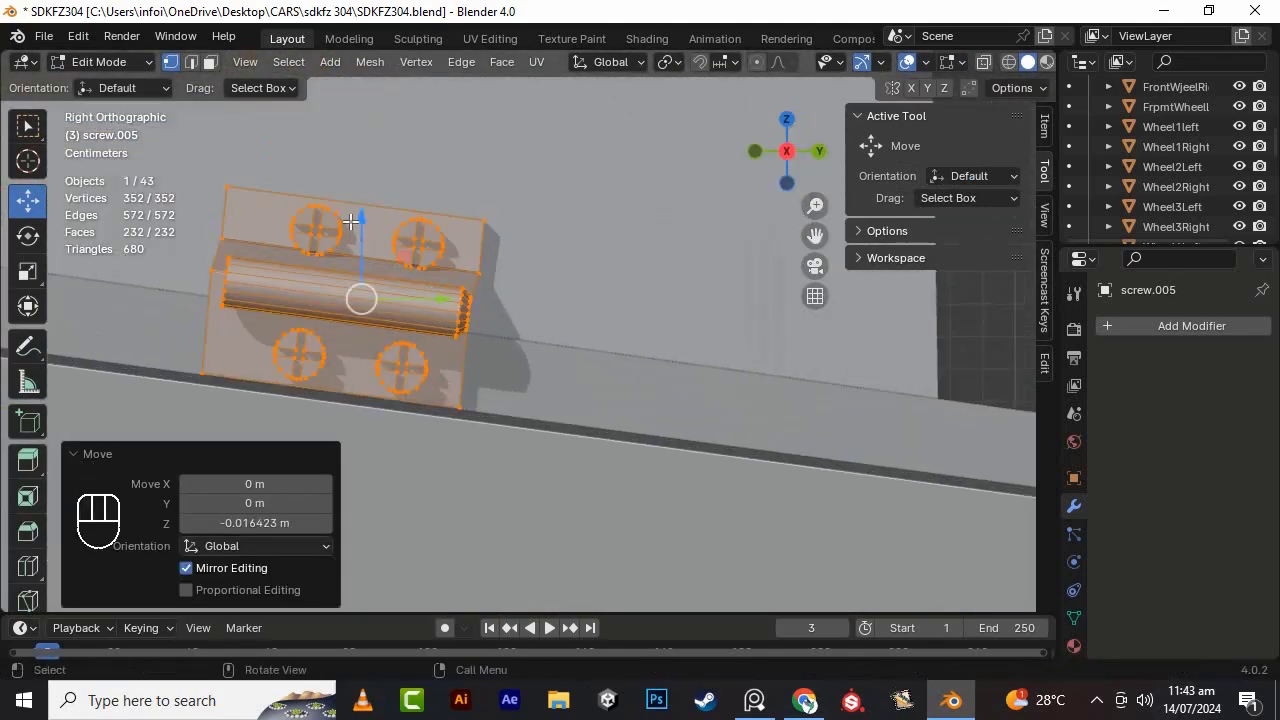
pyautogui.moveTo(356, 217); pyautogui.dragTo(681, 266)
pyautogui.moveTo(681, 266); pyautogui.dragTo(681, 268)
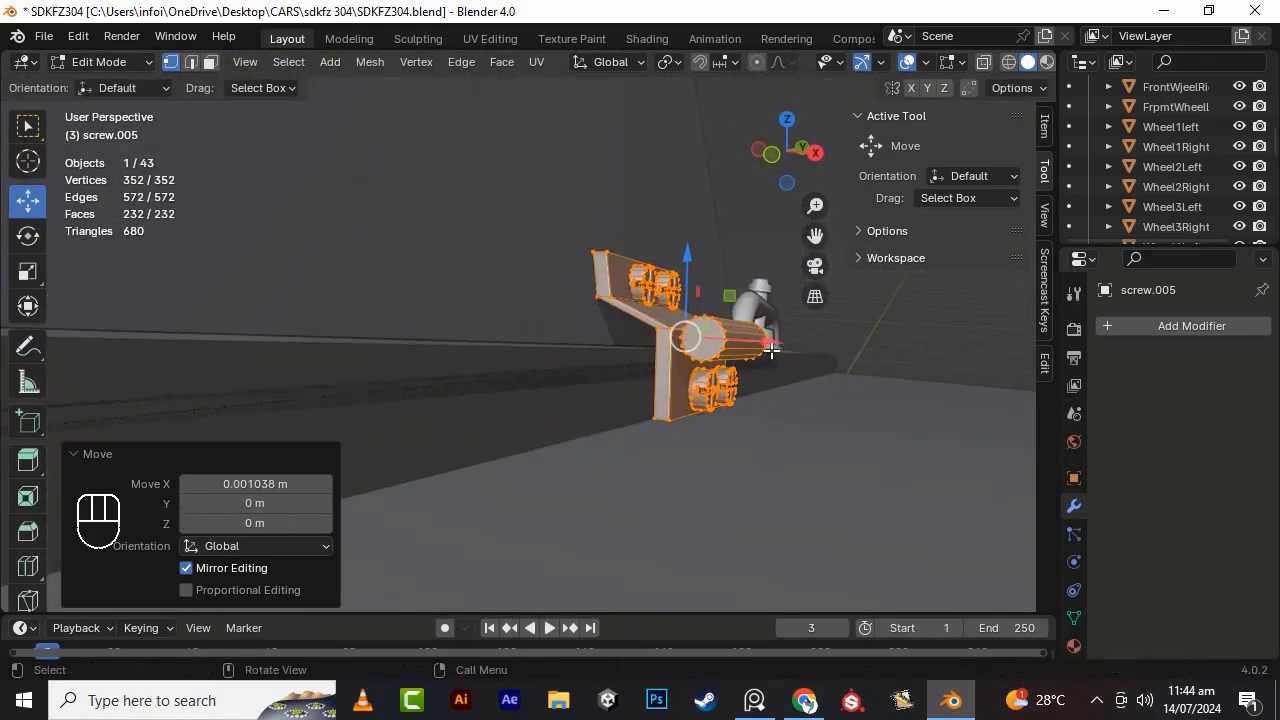
pyautogui.keyDown('alt'); pyautogui.moveTo(771, 350); pyautogui.dragTo(599, 345); pyautogui.keyUp('alt')
pyautogui.press('Tab')
# - Join the two side-wall hinges into one object
pyautogui.scroll(-5, 599, 345)
pyautogui.keyDown('shift'); pyautogui.click(283, 342); pyautogui.keyUp('shift')
pyautogui.rightClick(535, 360)
pyautogui.click(533, 358)
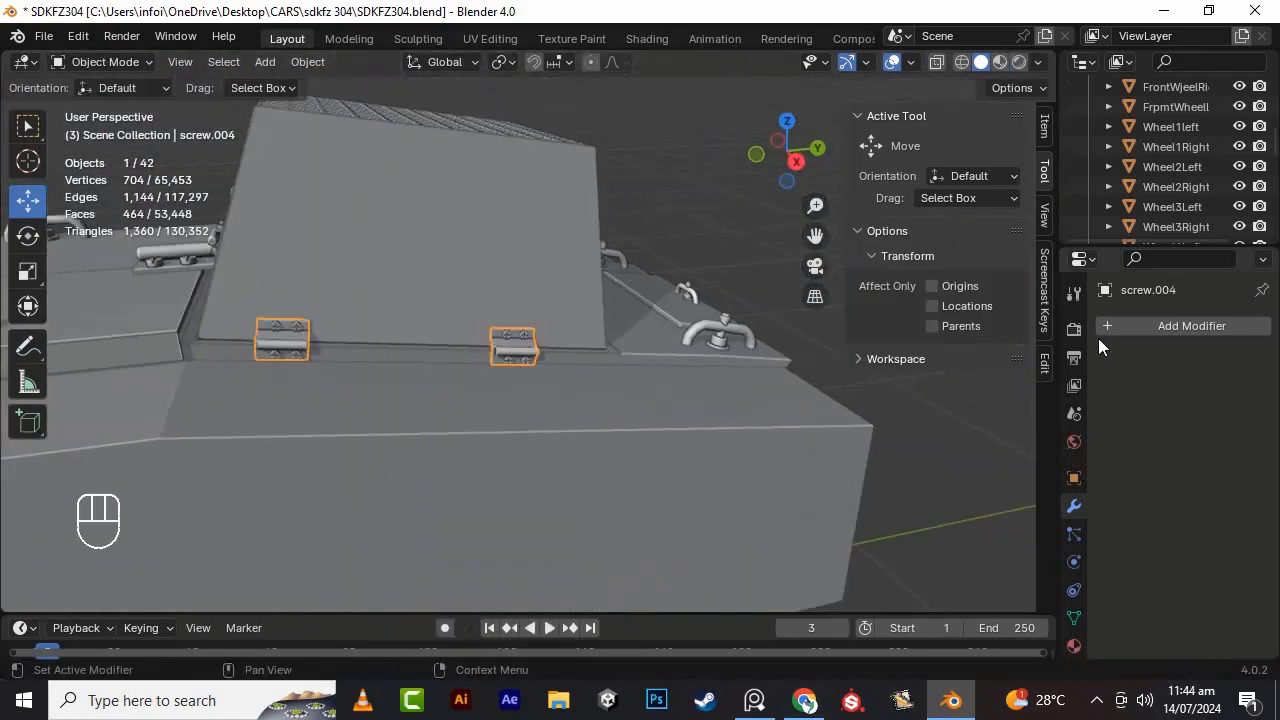
# - Mirror the joined hinges to the opposite side wall, apply the Mirror modifier and save the file
pyautogui.click(1150, 328)
pyautogui.moveTo(1130, 415)
pyautogui.click(1012, 445)
pyautogui.keyDown('alt'); pyautogui.moveTo(560, 400); pyautogui.dragTo(772, 422); pyautogui.keyUp('alt')
pyautogui.click(1097, 700)
pyautogui.keyDown('alt'); pyautogui.moveTo(427, 475); pyautogui.dragTo(540, 390); pyautogui.keyUp('alt')
pyautogui.click(1217, 360)
pyautogui.click(1200, 382)
pyautogui.scroll(-5, 400, 428)
pyautogui.click(640, 520)
pyautogui.hotkey('ctrl', 's')
# - Inspect the hinges and the handle on the superstructure from several angles and save the file
pyautogui.scroll(6, 459, 505)
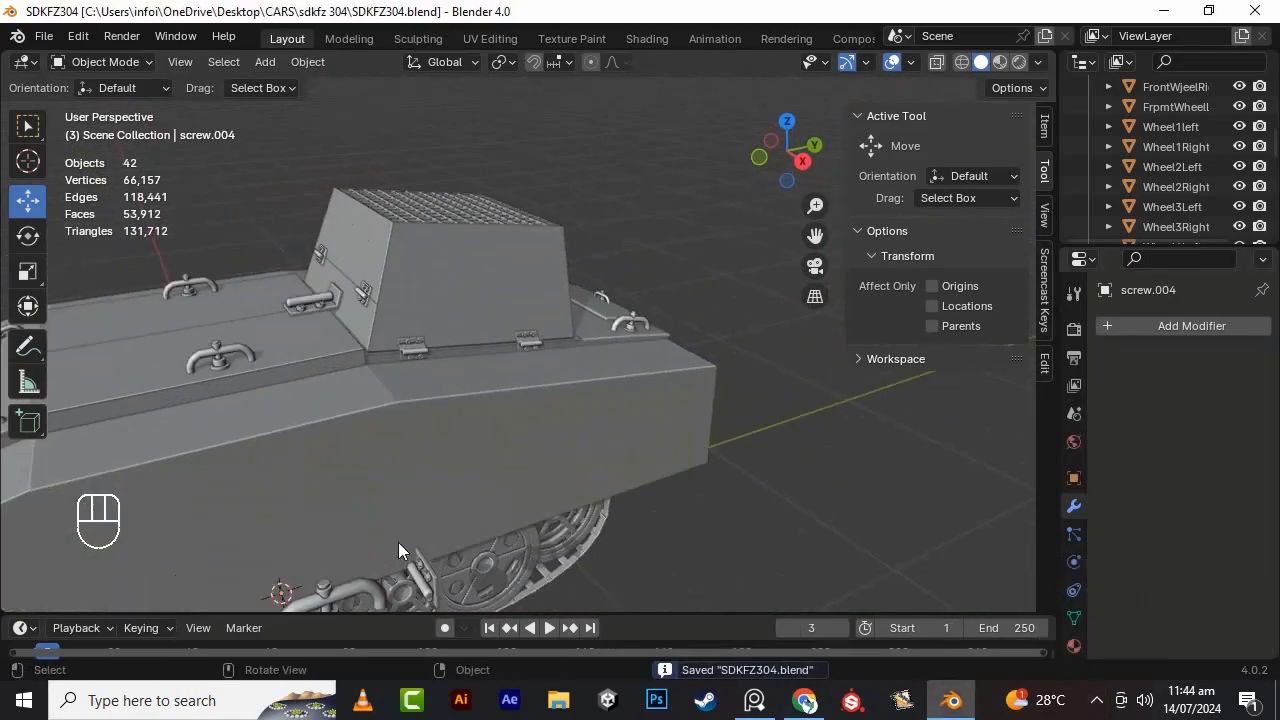
pyautogui.click(398, 542)
pyautogui.keyDown('alt'); pyautogui.moveTo(398, 542); pyautogui.dragTo(600, 400); pyautogui.keyUp('alt')
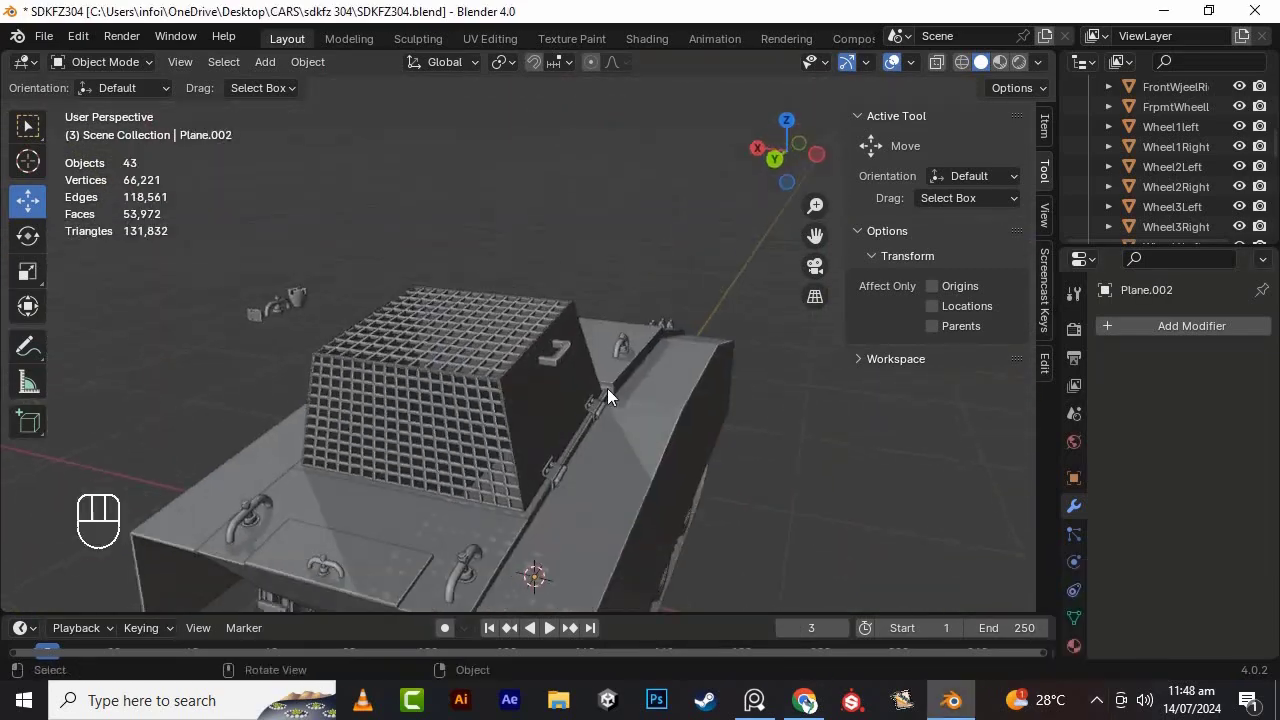
pyautogui.keyDown('alt'); pyautogui.moveTo(607, 388); pyautogui.dragTo(765, 400); pyautogui.keyUp('alt')
pyautogui.scroll(7, 560, 430)
pyautogui.click(480, 385)
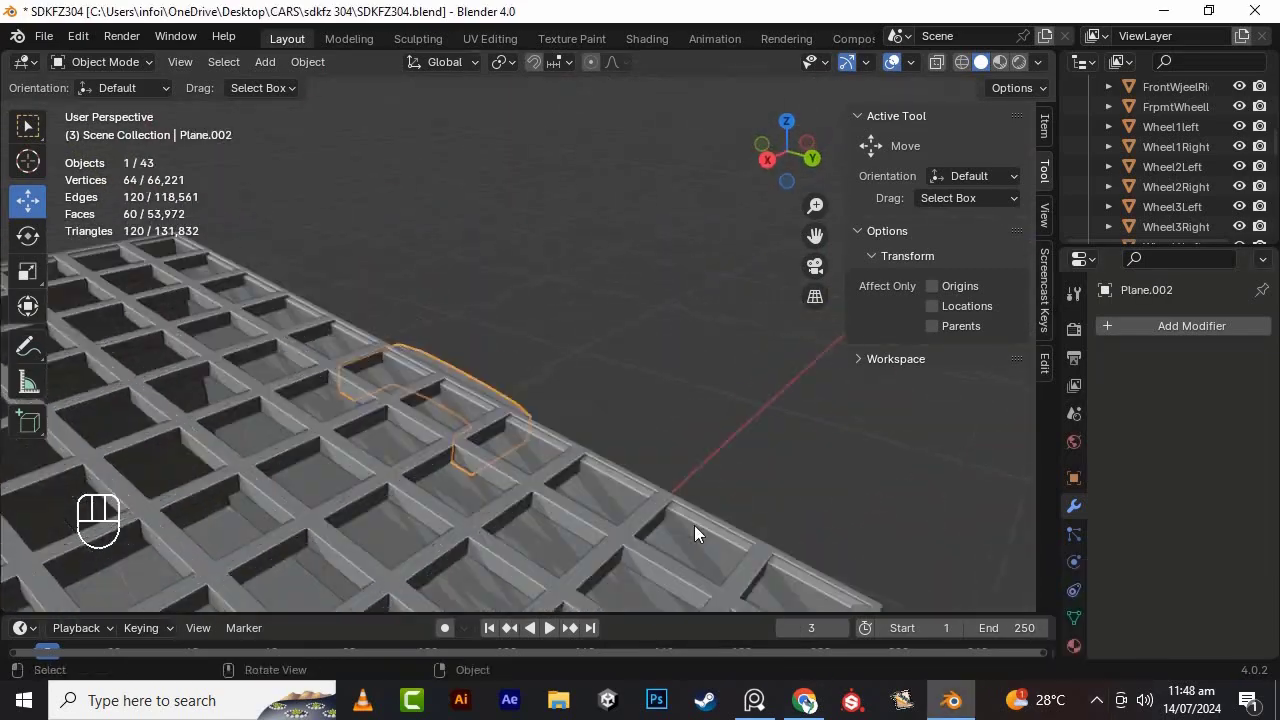
pyautogui.scroll(-7, 694, 525)
pyautogui.click(740, 570)
pyautogui.hotkey('ctrl', 's')
# - Bring up the reference photos, examine the hull's edges and side plating, and hide them again
pyautogui.click(754, 700)
pyautogui.scroll(3, 239, 265)
pyautogui.keyDown('alt'); pyautogui.moveTo(130, 270); pyautogui.dragTo(225, 341); pyautogui.keyUp('alt')
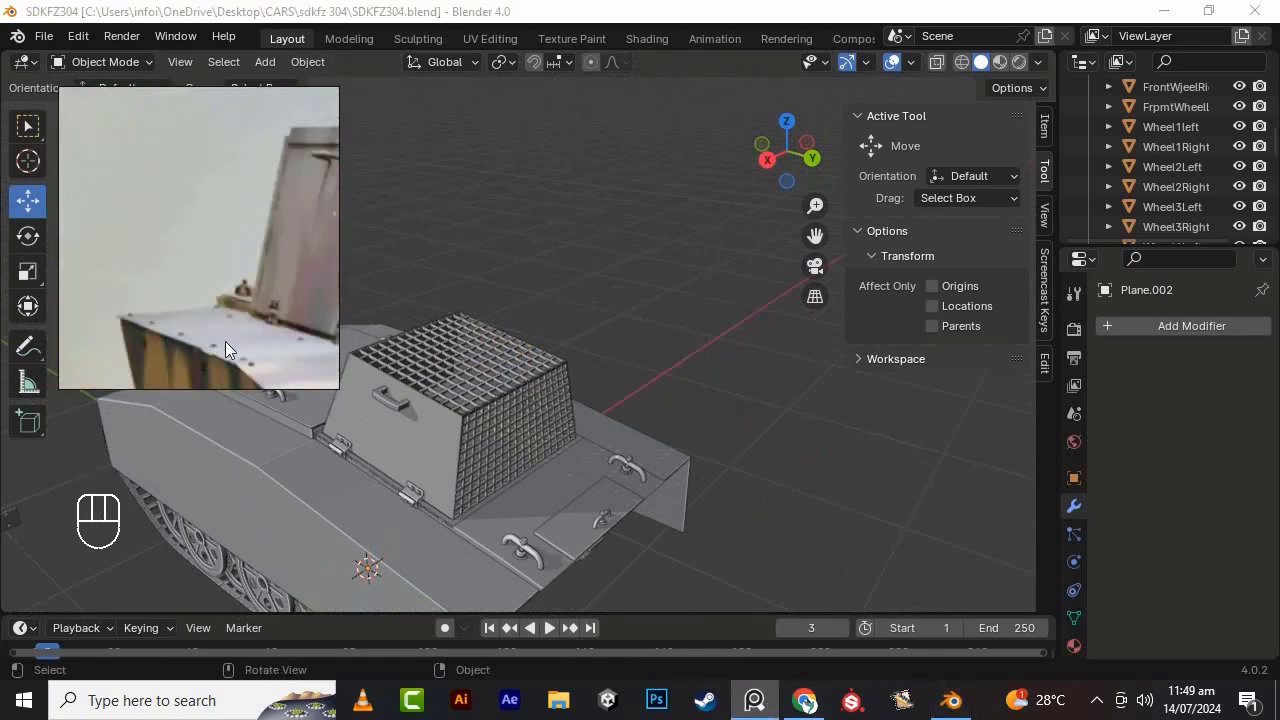
pyautogui.scroll(5, 225, 341)
pyautogui.keyDown('alt'); pyautogui.moveTo(133, 236); pyautogui.dragTo(209, 275); pyautogui.keyUp('alt')
pyautogui.scroll(-4, 200, 346)
pyautogui.moveTo(200, 346)
pyautogui.keyDown('alt'); pyautogui.mouseDown()
pyautogui.moveTo(256, 297)
pyautogui.moveTo(225, 308)
pyautogui.moveTo(129, 178)
pyautogui.moveTo(229, 281)
pyautogui.mouseUp(); pyautogui.keyUp('alt')
pyautogui.scroll(3, 225, 308)
pyautogui.scroll(-4, 225, 308)
pyautogui.scroll(5, 129, 178)
pyautogui.doubleClick(229, 281)
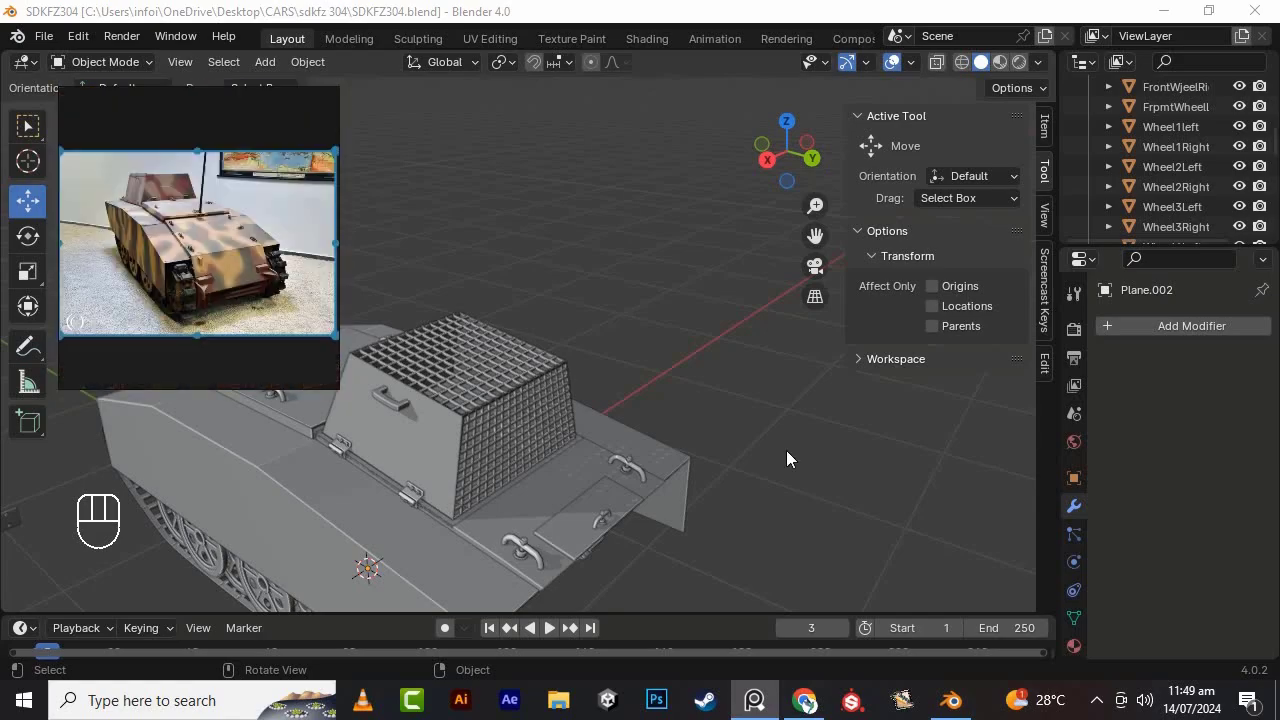
pyautogui.click(752, 706)
# - Edit the side plating mesh in face mode and select the top and outer faces of its rear section
pyautogui.click(480, 555)
pyautogui.press('Tab')
pyautogui.keyDown('alt'); pyautogui.moveTo(505, 500); pyautogui.dragTo(890, 505); pyautogui.keyUp('alt')
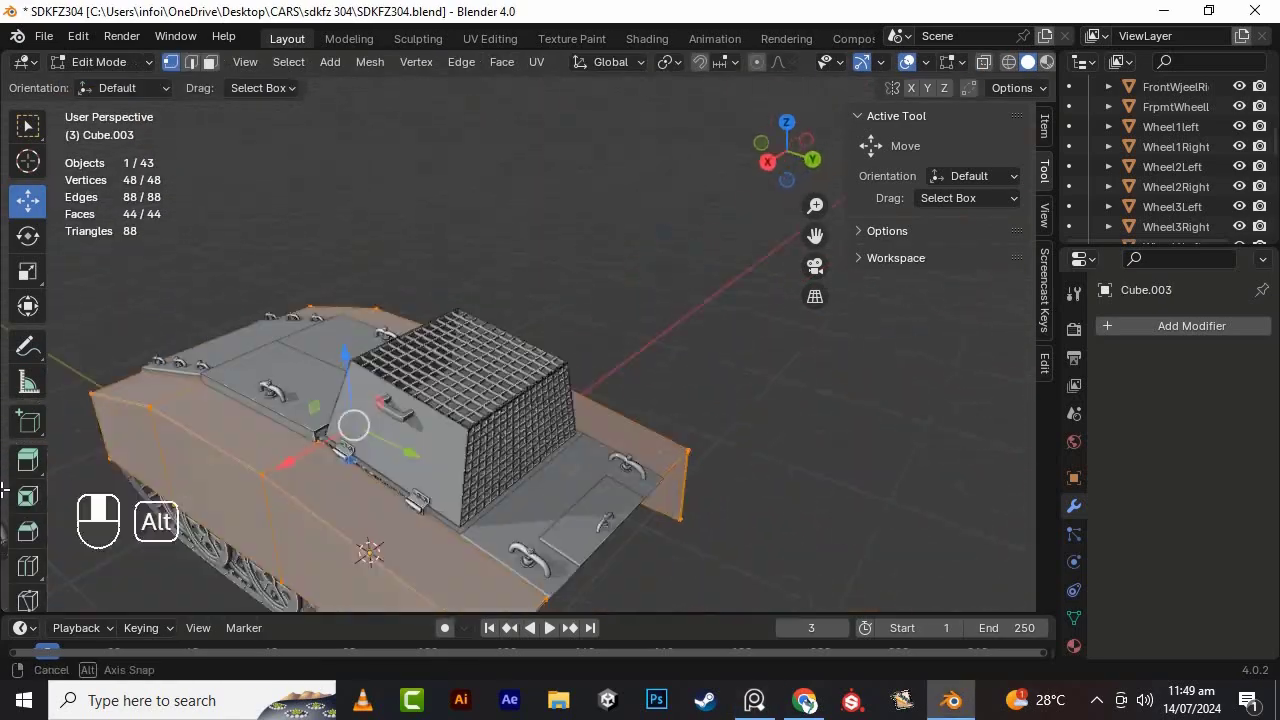
pyautogui.keyDown('alt'); pyautogui.keyDown('shift'); pyautogui.moveTo(800, 520); pyautogui.dragTo(950, 378); pyautogui.keyUp('shift'); pyautogui.keyUp('alt')
pyautogui.click(754, 704)
pyautogui.click(754, 704)
pyautogui.scroll(2, 530, 350)
pyautogui.press('3')
pyautogui.click(536, 341)
pyautogui.keyDown('shift'); pyautogui.click(552, 415); pyautogui.keyUp('shift')
pyautogui.scroll(-3, 600, 415)
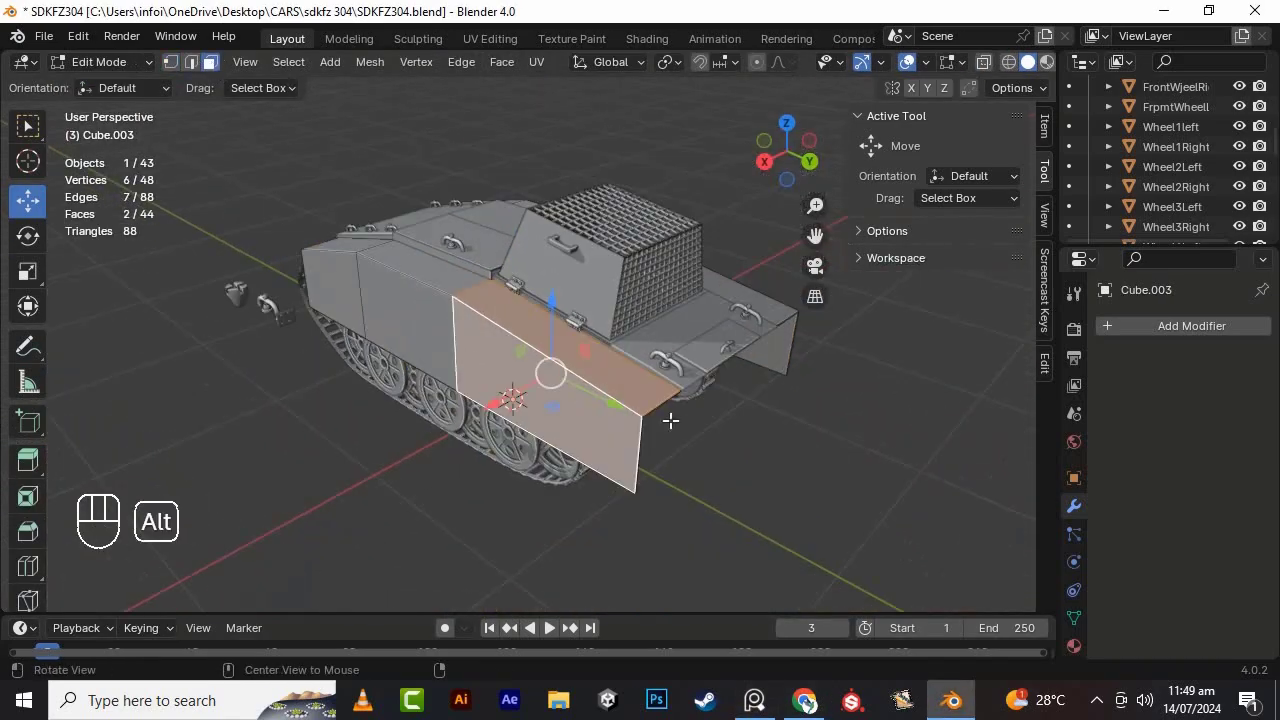
# - Extend the selection to the rear plating sections on both sides using X-ray and separate them into their own object
pyautogui.keyDown('alt'); pyautogui.moveTo(669, 420); pyautogui.dragTo(740, 440); pyautogui.keyUp('alt')
pyautogui.press('KP_3')
pyautogui.hotkey('alt', 'z')
pyautogui.keyDown('alt'); pyautogui.moveTo(714, 360); pyautogui.dragTo(625, 410); pyautogui.keyUp('alt')
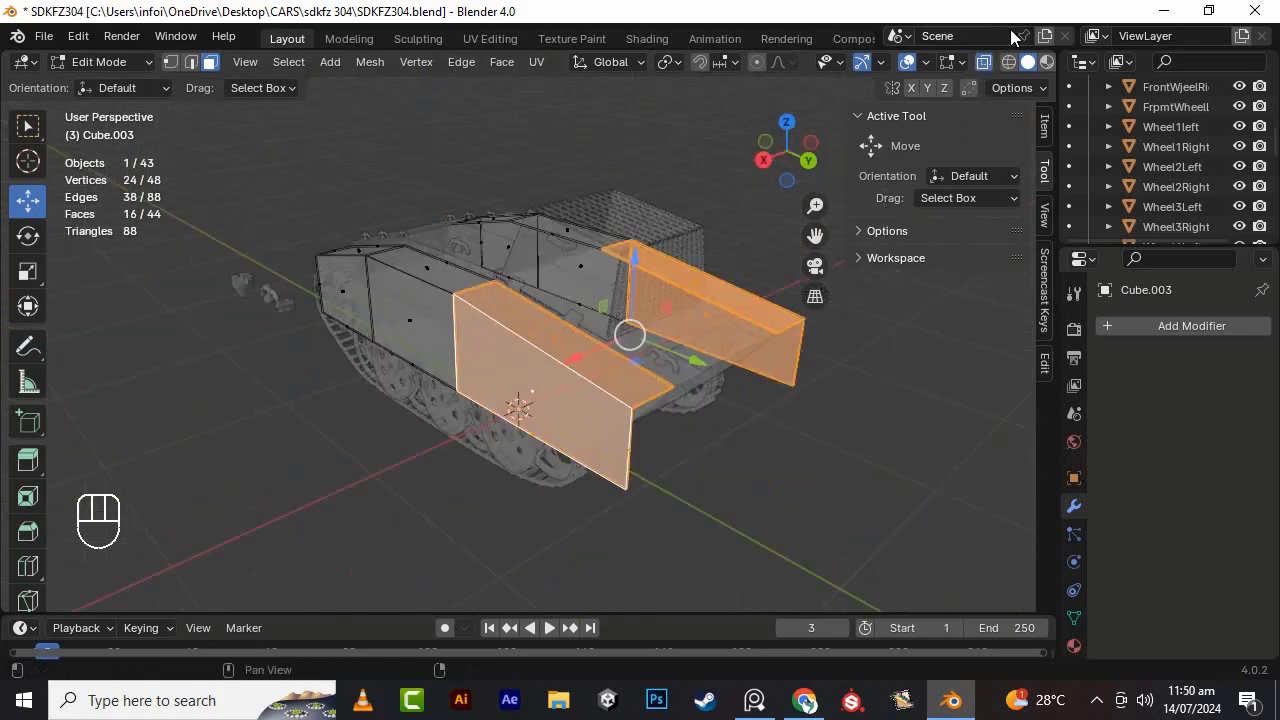
pyautogui.click(983, 62)
pyautogui.press('p')
pyautogui.click(691, 329)
pyautogui.press('Tab')
pyautogui.click(696, 481)
pyautogui.keyDown('alt'); pyautogui.moveTo(640, 470); pyautogui.dragTo(700, 430); pyautogui.keyUp('alt')
pyautogui.scroll(4, 558, 345)
pyautogui.scroll(-5, 558, 349)
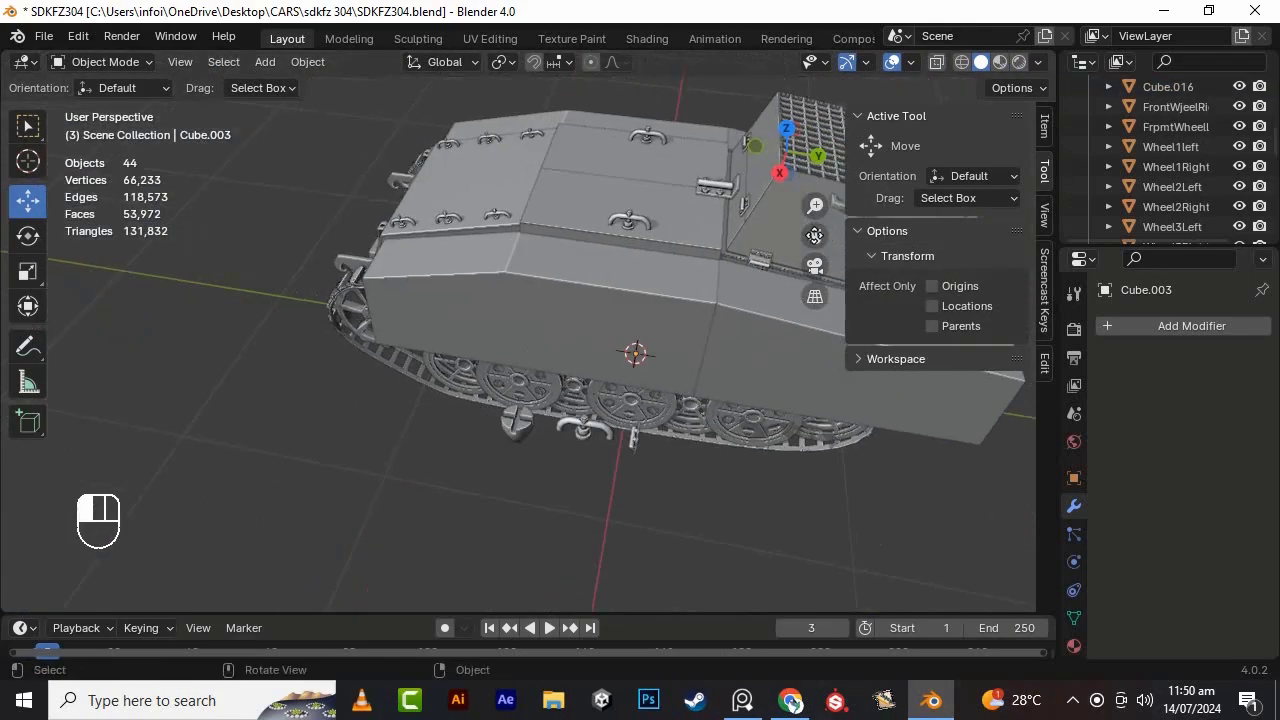
# - Select the front plating sections on both sides in the right side view and separate them from the middle sections
pyautogui.press('Tab')
pyautogui.press('KP_3')
pyautogui.hotkey('alt', 'z')
pyautogui.moveTo(275, 153); pyautogui.dragTo(516, 497)
pyautogui.press('p')
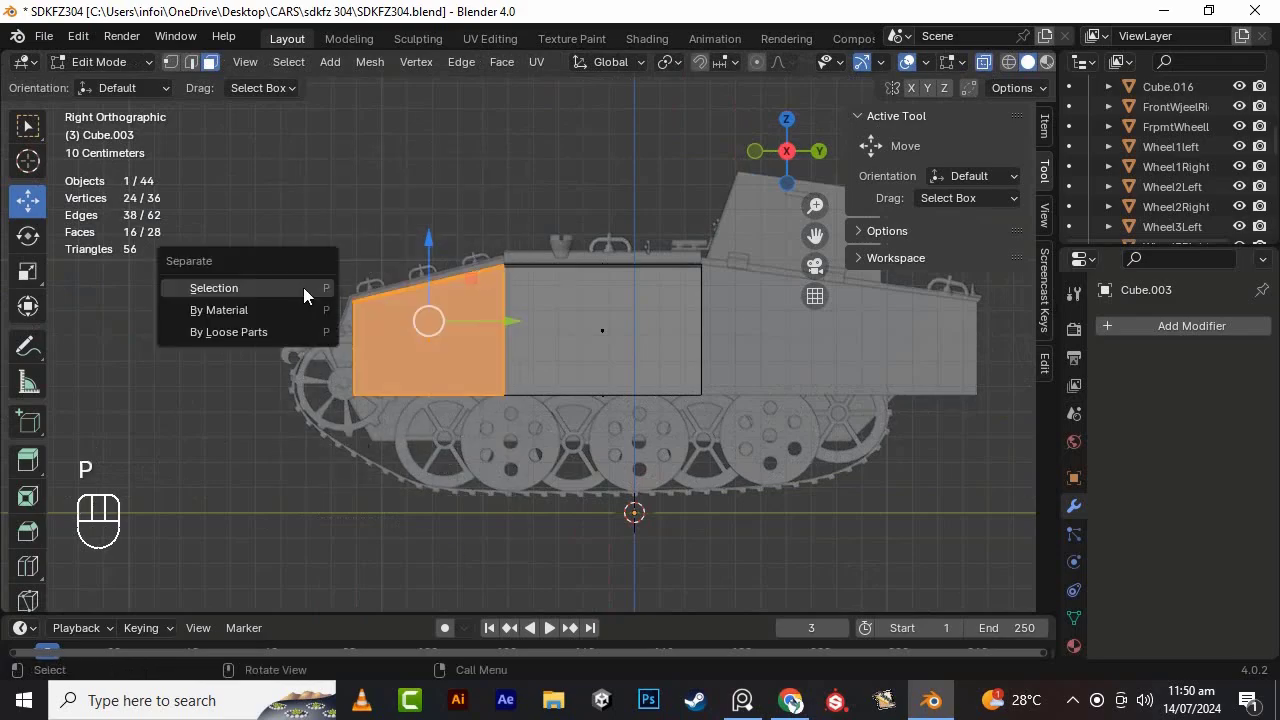
pyautogui.click(303, 287)
pyautogui.press('Tab')
# - Select the remaining middle plating sections and examine them on both sides of the hull
pyautogui.press('Tab')
pyautogui.press('a')
pyautogui.keyDown('alt'); pyautogui.moveTo(674, 434); pyautogui.dragTo(570, 485); pyautogui.keyUp('alt')
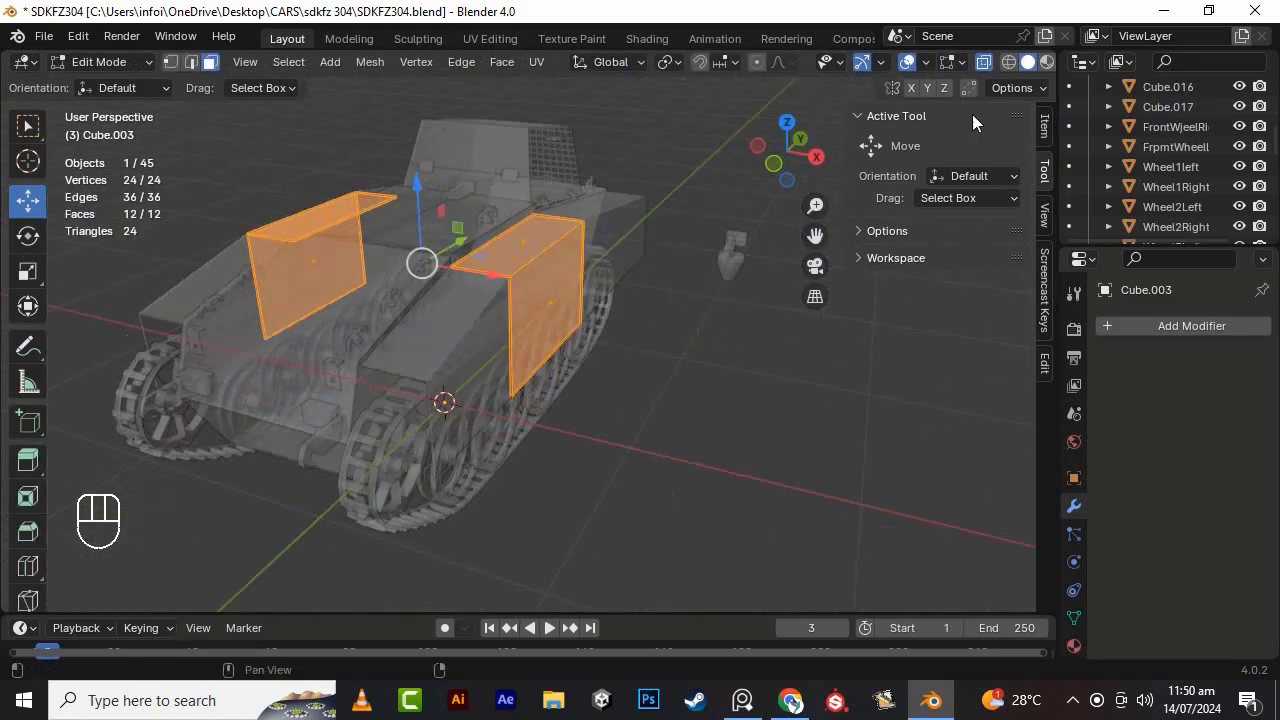
pyautogui.click(983, 62)
pyautogui.click(740, 340)
pyautogui.scroll(4, 637, 363)
pyautogui.keyDown('alt'); pyautogui.moveTo(540, 380); pyautogui.dragTo(566, 460); pyautogui.keyUp('alt')
pyautogui.press('Tab')
# - Duplicate the front tow hooks, turn the copies to face rearward and move them behind the hull
pyautogui.click(472, 502)
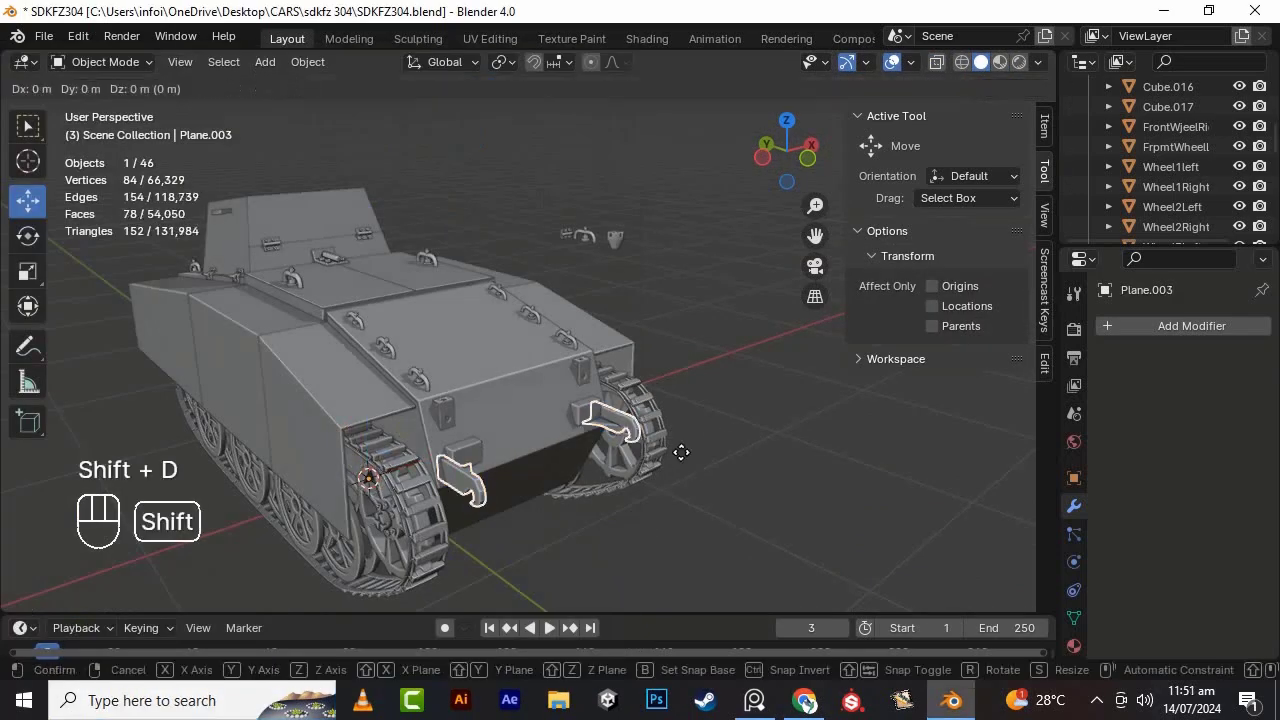
pyautogui.click(681, 452)
pyautogui.press('Tab')
pyautogui.write('ane.0')
pyautogui.press('KP_Enter')
pyautogui.moveTo(496, 428); pyautogui.dragTo(358, 388)
pyautogui.keyDown('alt'); pyautogui.moveTo(500, 345); pyautogui.dragTo(645, 350); pyautogui.keyUp('alt')
pyautogui.moveTo(626, 222); pyautogui.dragTo(254, 277)
pyautogui.keyDown('alt'); pyautogui.moveTo(640, 255); pyautogui.dragTo(704, 284); pyautogui.keyUp('alt')
pyautogui.click(801, 233)
pyautogui.press('Tab')
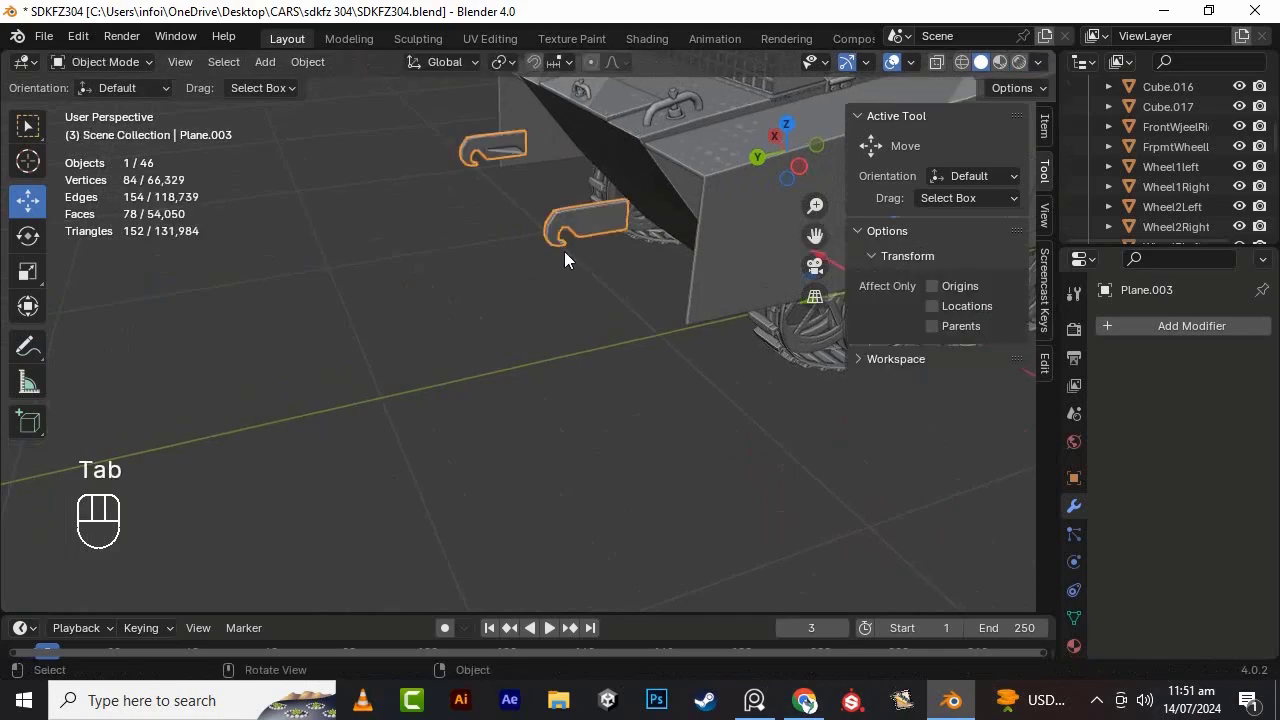
# - Move the tow hook copies about 0.45 m along Y toward the hull's rear, using X-ray
pyautogui.press('Tab')
pyautogui.click(984, 62)
pyautogui.scroll(-6, 653, 331)
pyautogui.keyDown('alt'); pyautogui.moveTo(653, 331); pyautogui.dragTo(569, 337); pyautogui.keyUp('alt')
pyautogui.press('Tab')
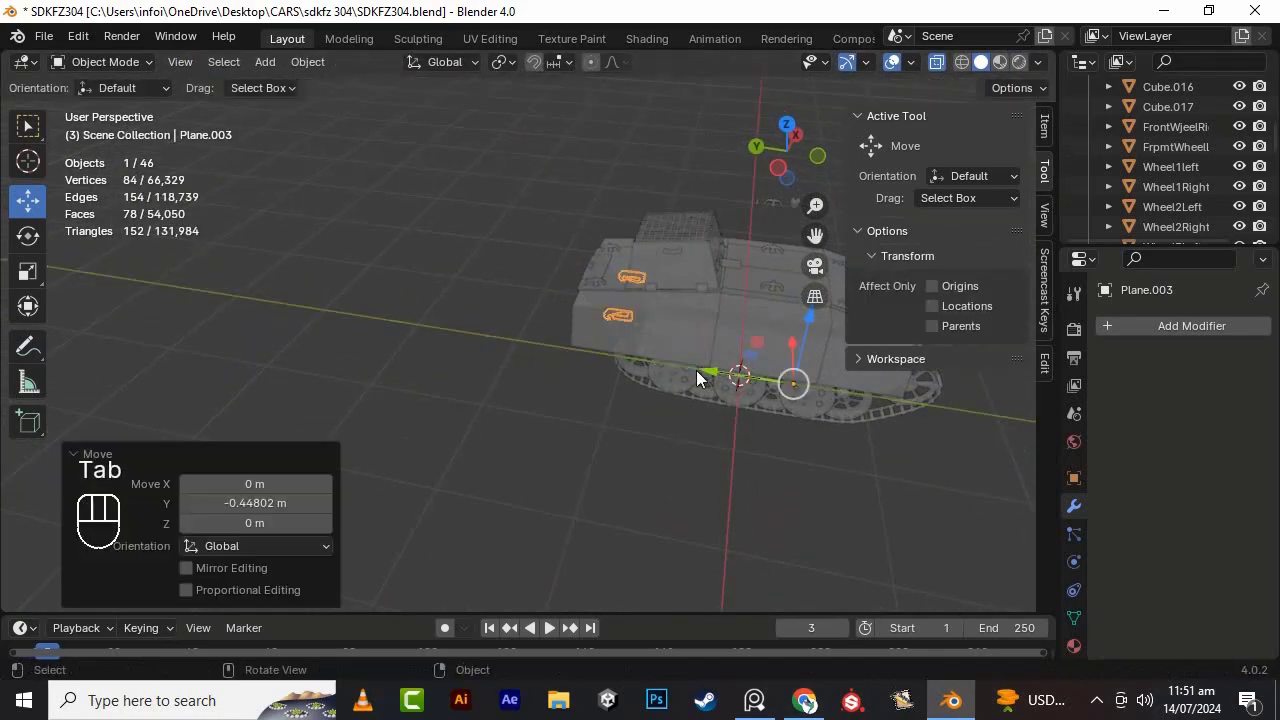
pyautogui.scroll(2, 697, 369)
pyautogui.click(936, 64)
# - Lower the whole tow hook mesh, position it along Y at the hull's rear end and save the file
pyautogui.moveTo(815, 236); pyautogui.dragTo(560, 233)
pyautogui.keyDown('alt'); pyautogui.moveTo(435, 390); pyautogui.dragTo(508, 378); pyautogui.keyUp('alt')
pyautogui.moveTo(508, 396); pyautogui.dragTo(481, 404)
pyautogui.press('Tab')
pyautogui.press('a')
pyautogui.scroll(2, 486, 409)
pyautogui.moveTo(122, 371); pyautogui.dragTo(214, 350)
pyautogui.keyDown('alt'); pyautogui.moveTo(420, 350); pyautogui.dragTo(494, 326); pyautogui.keyUp('alt')
pyautogui.moveTo(487, 168); pyautogui.dragTo(487, 257)
pyautogui.moveTo(426, 344); pyautogui.dragTo(513, 343)
pyautogui.keyDown('alt'); pyautogui.moveTo(535, 343); pyautogui.dragTo(663, 409); pyautogui.keyUp('alt')
pyautogui.hotkey('ctrl', 's')
pyautogui.press('Tab')
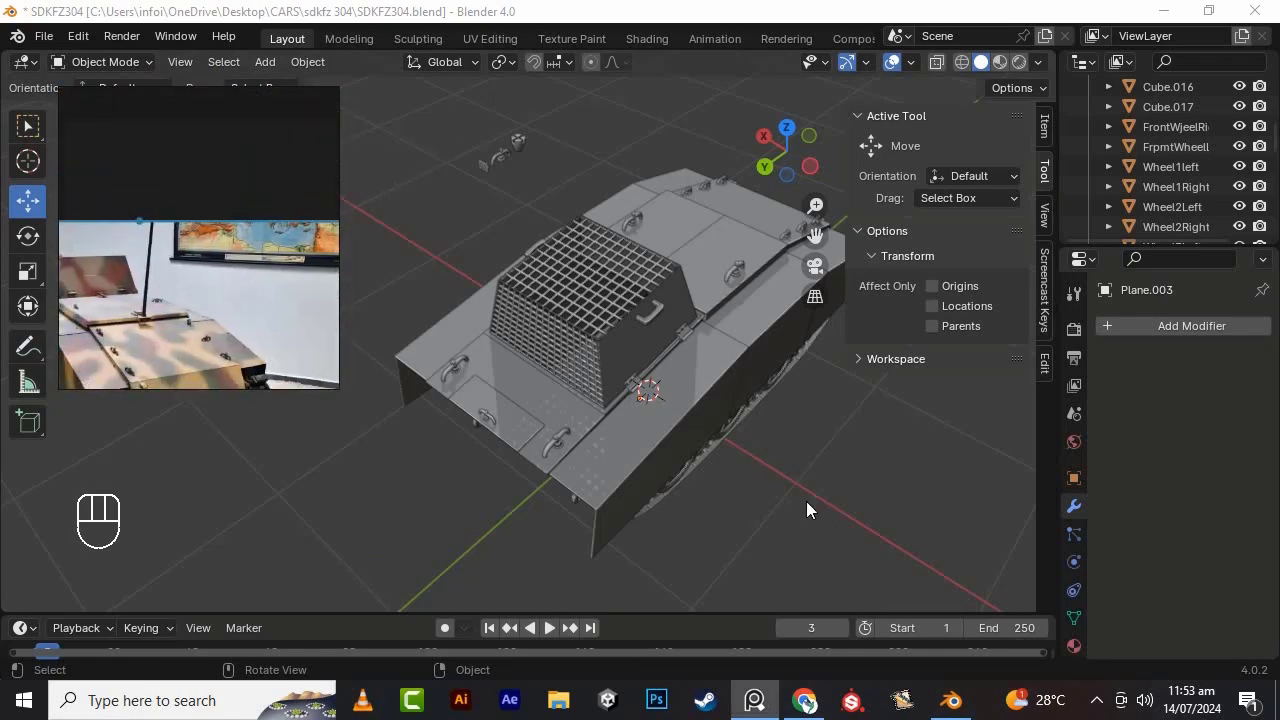
# - Duplicate the spare screwed hinge beside the vehicle and move the copy along X onto the hull's front deck
pyautogui.keyDown('alt'); pyautogui.moveTo(232, 312); pyautogui.dragTo(776, 308, button='middle'); pyautogui.keyUp('alt')
pyautogui.scroll(5, 776, 308)
pyautogui.click(706, 237)
pyautogui.hotkey('shift', 'd')
pyautogui.rightClick(613, 372)
pyautogui.press('Tab')
pyautogui.press('a')
pyautogui.moveTo(763, 206); pyautogui.dragTo(325, 364)
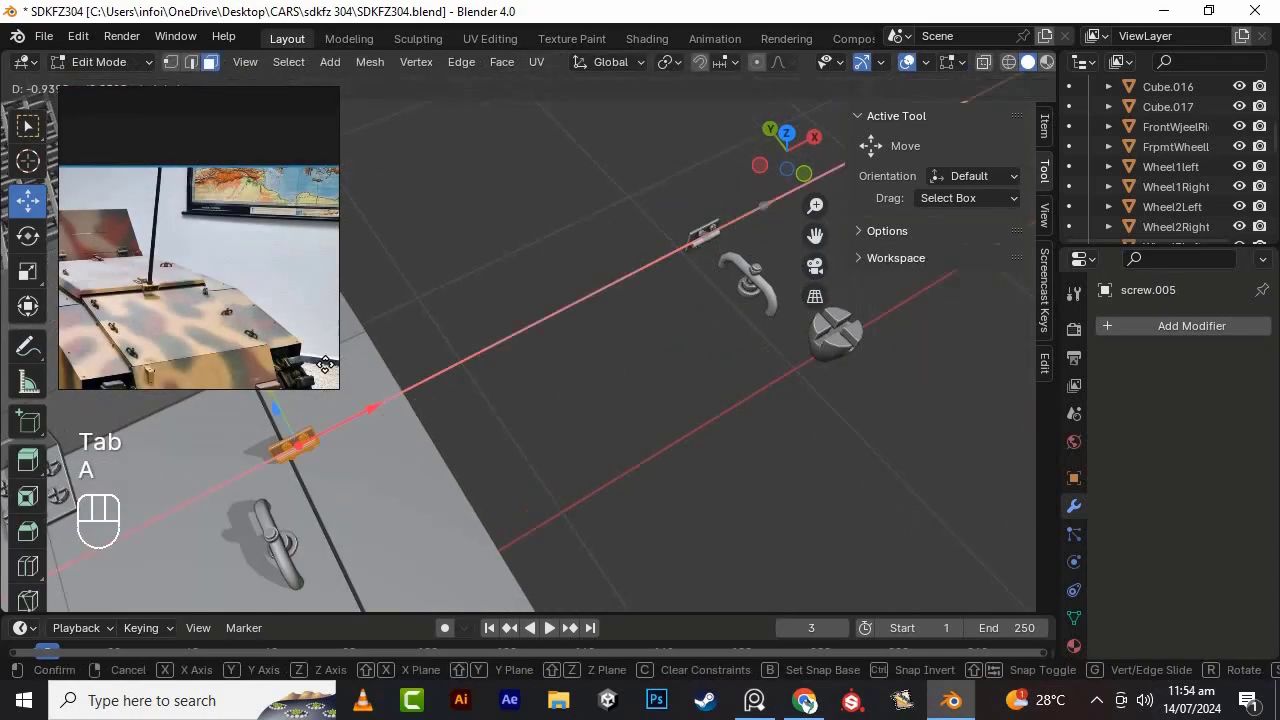
pyautogui.keyDown('shift'); pyautogui.moveTo(325, 364); pyautogui.dragTo(547, 219, button='middle'); pyautogui.keyUp('shift')
pyautogui.moveTo(803, 242); pyautogui.dragTo(866, 166)
pyautogui.keyDown('shift'); pyautogui.moveTo(590, 540); pyautogui.dragTo(605, 308, button='middle'); pyautogui.keyUp('shift')
# - Rotate the hinge copy's mesh 90° about Z, 90° about Y and a further 180° about Y
pyautogui.press('Tab')
pyautogui.press('Tab')
pyautogui.press('a')
pyautogui.scroll(2, 608, 379)
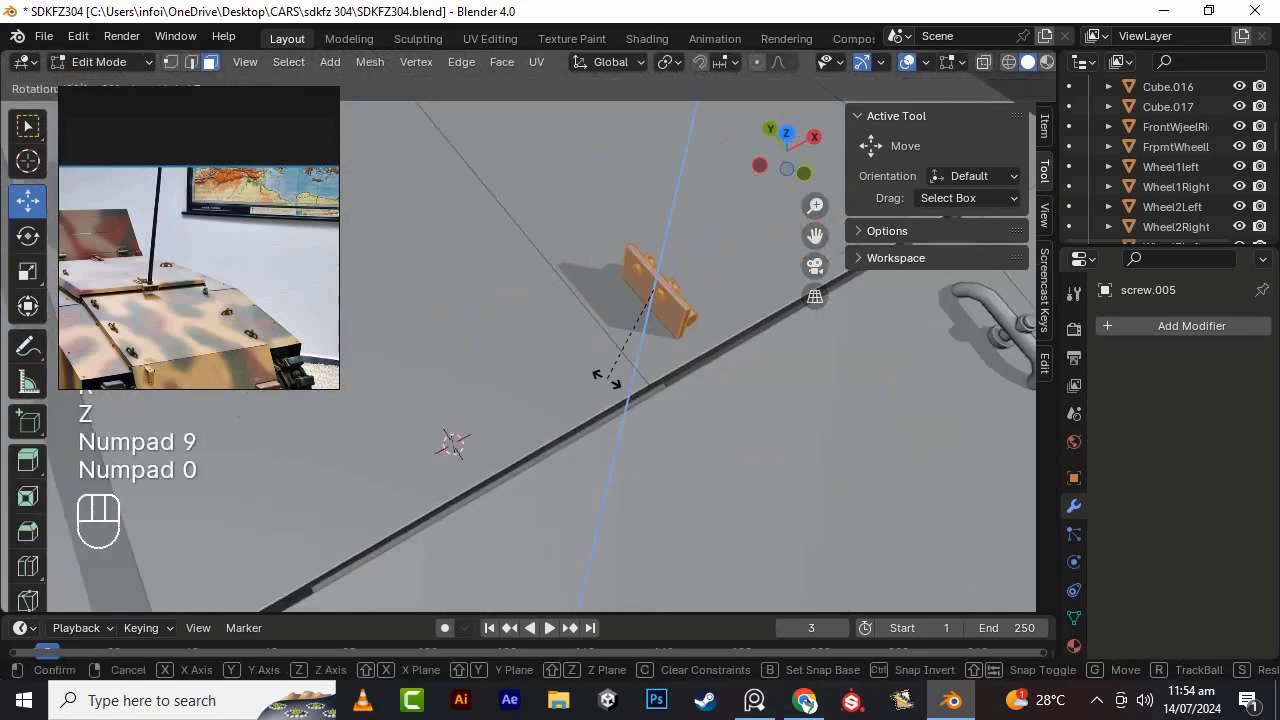
pyautogui.press('KP_Enter')
pyautogui.scroll(2, 494, 358)
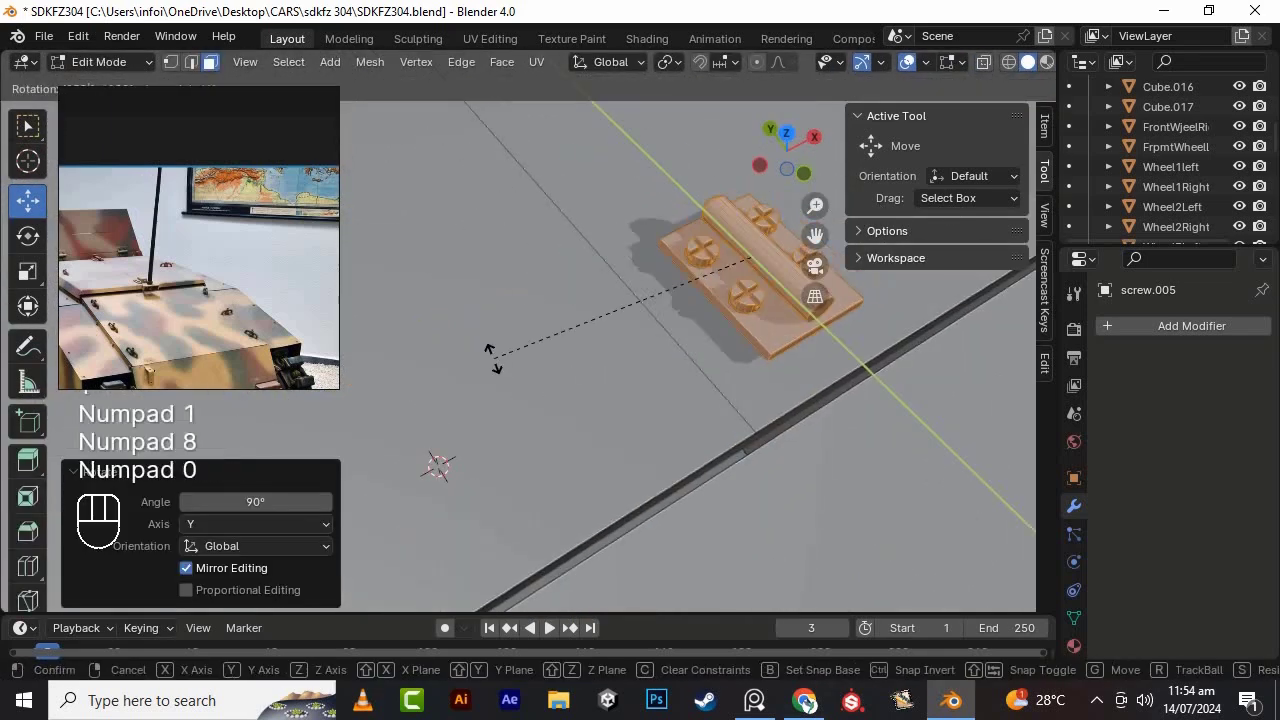
# - Move the hinge copy about -0.052 m along X to centre it on the deck's middle seam, and compare the reference photo
pyautogui.press('KP_7')
pyautogui.scroll(-3, 520, 433)
pyautogui.keyDown('shift'); pyautogui.moveTo(520, 433); pyautogui.dragTo(634, 294, button='middle'); pyautogui.keyUp('shift')
pyautogui.scroll(2, 660, 380)
pyautogui.moveTo(725, 443); pyautogui.dragTo(688, 443)
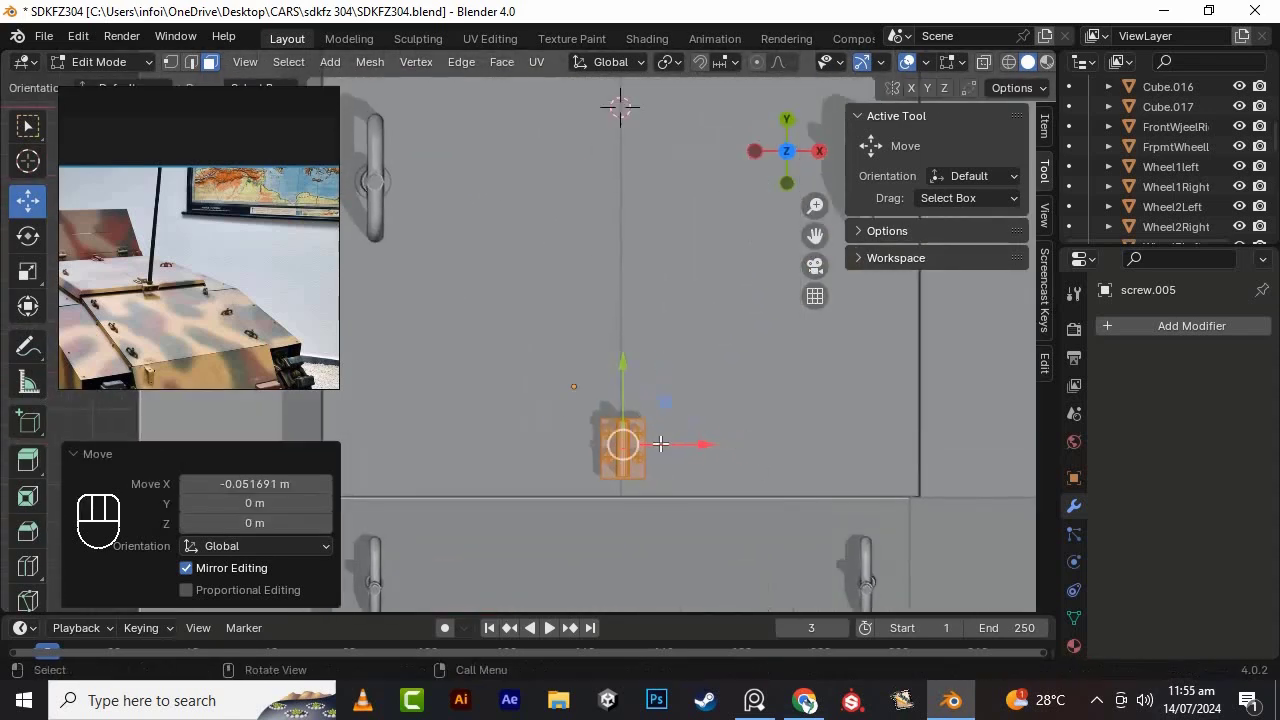
pyautogui.scroll(1, 655, 443)
pyautogui.scroll(4, 152, 268)
pyautogui.scroll(4, 152, 268)
pyautogui.moveTo(201, 372); pyautogui.dragTo(208, 295, button='middle')
pyautogui.moveTo(560, 430); pyautogui.dragTo(685, 320, button='middle')
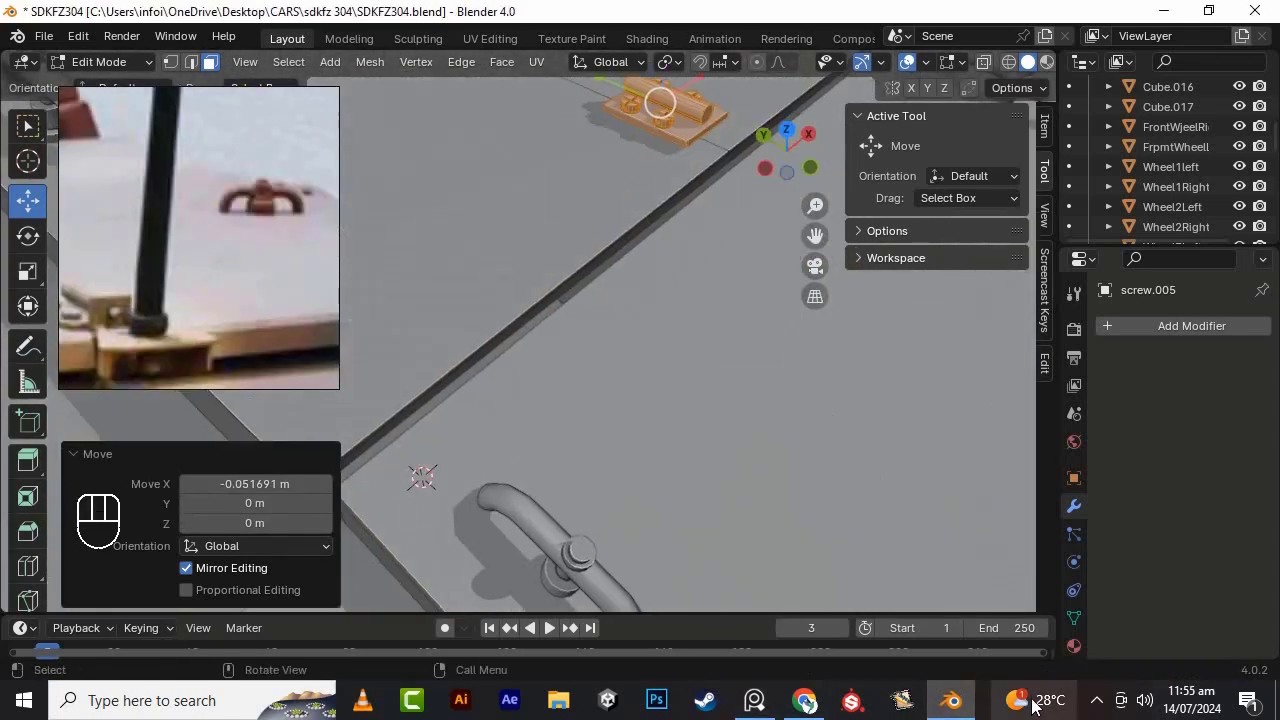
# - Adjust the hinge copy's height along Z to seat it on the deck, and examine the antenna base in the reference
pyautogui.keyDown('shift'); pyautogui.moveTo(778, 150); pyautogui.dragTo(744, 305, button='middle'); pyautogui.keyUp('shift')
pyautogui.moveTo(614, 285); pyautogui.dragTo(614, 299)
pyautogui.moveTo(625, 310); pyautogui.dragTo(639, 261, button='middle')
pyautogui.moveTo(638, 132); pyautogui.dragTo(638, 131)
pyautogui.moveTo(665, 160)
pyautogui.keyDown('alt'); pyautogui.mouseDown()
pyautogui.moveTo(597, 214)
pyautogui.moveTo(660, 160)
pyautogui.mouseUp(); pyautogui.keyUp('alt')
pyautogui.scroll(3, 189, 310)
pyautogui.keyDown('alt'); pyautogui.moveTo(256, 320); pyautogui.dragTo(268, 305); pyautogui.keyUp('alt')
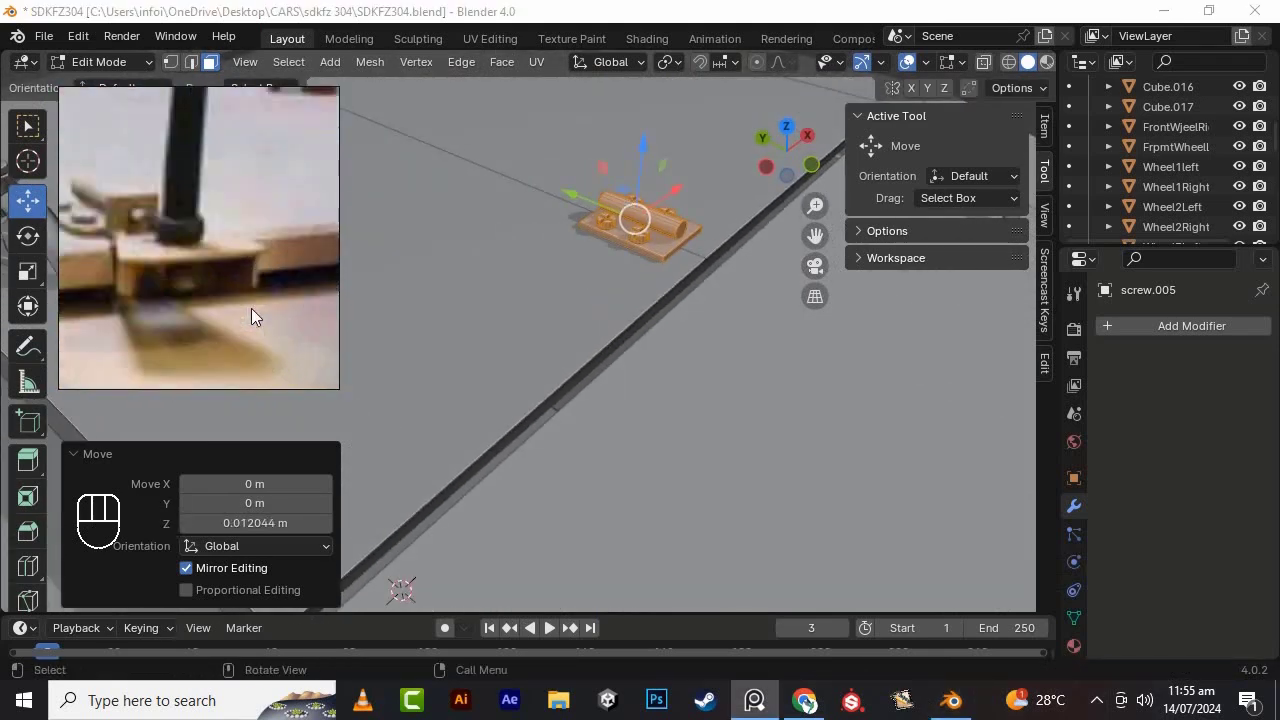
# - Add a plane, raise it above the hull, scale it down and move it about -0.59 m along Y toward the hinge
pyautogui.press('Tab')
pyautogui.hotkey('shift', 'a')
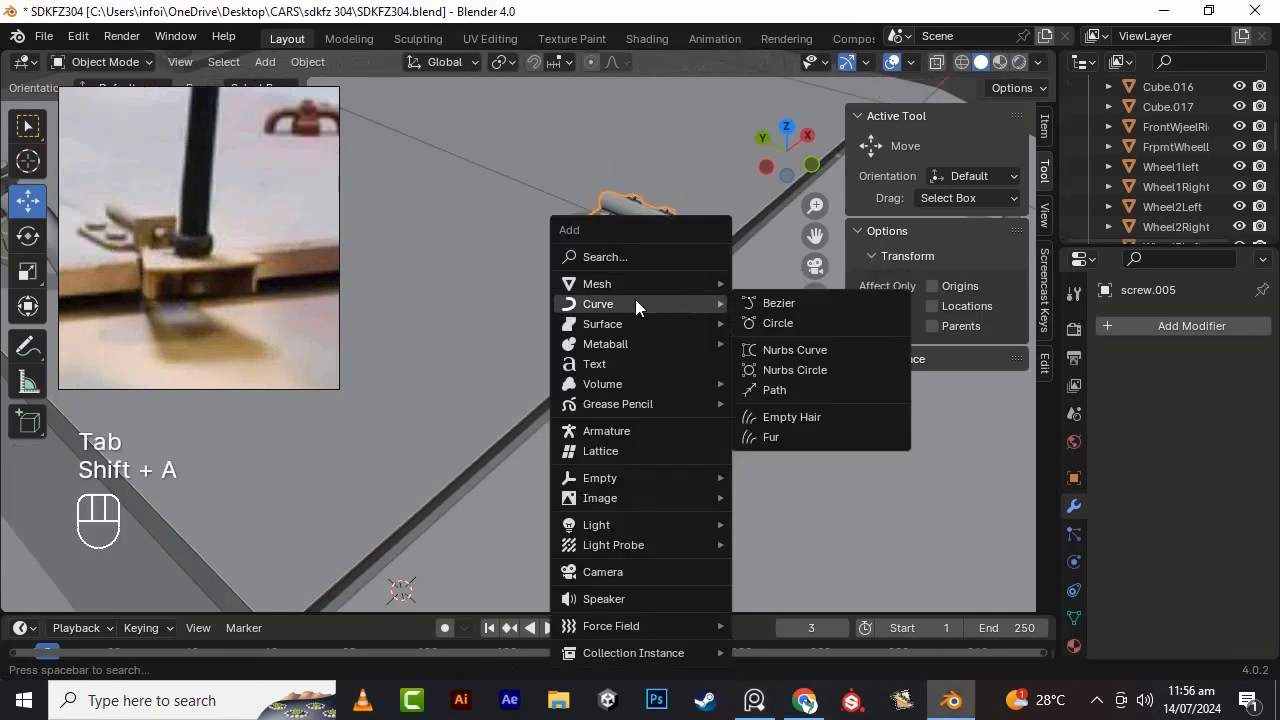
pyautogui.click(785, 282)
pyautogui.scroll(-5, 714, 306)
pyautogui.press('Tab')
pyautogui.press('s')
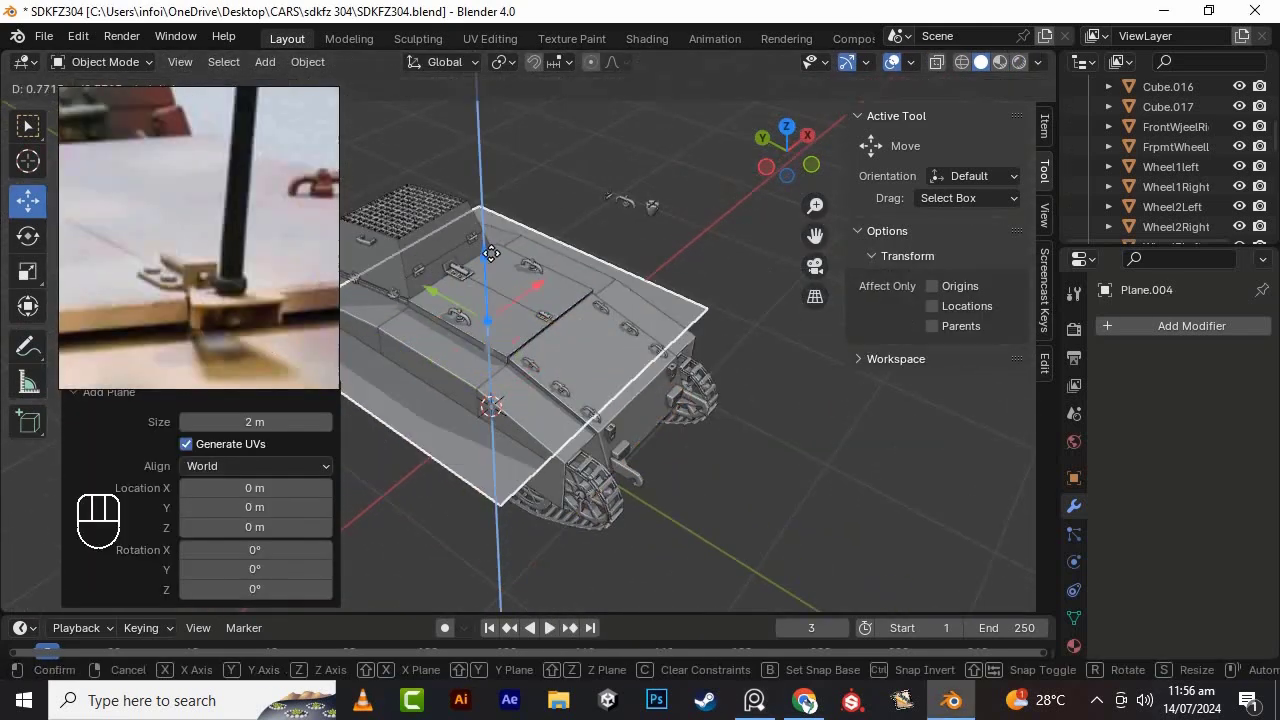
pyautogui.click(527, 288)
pyautogui.press('KP_7')
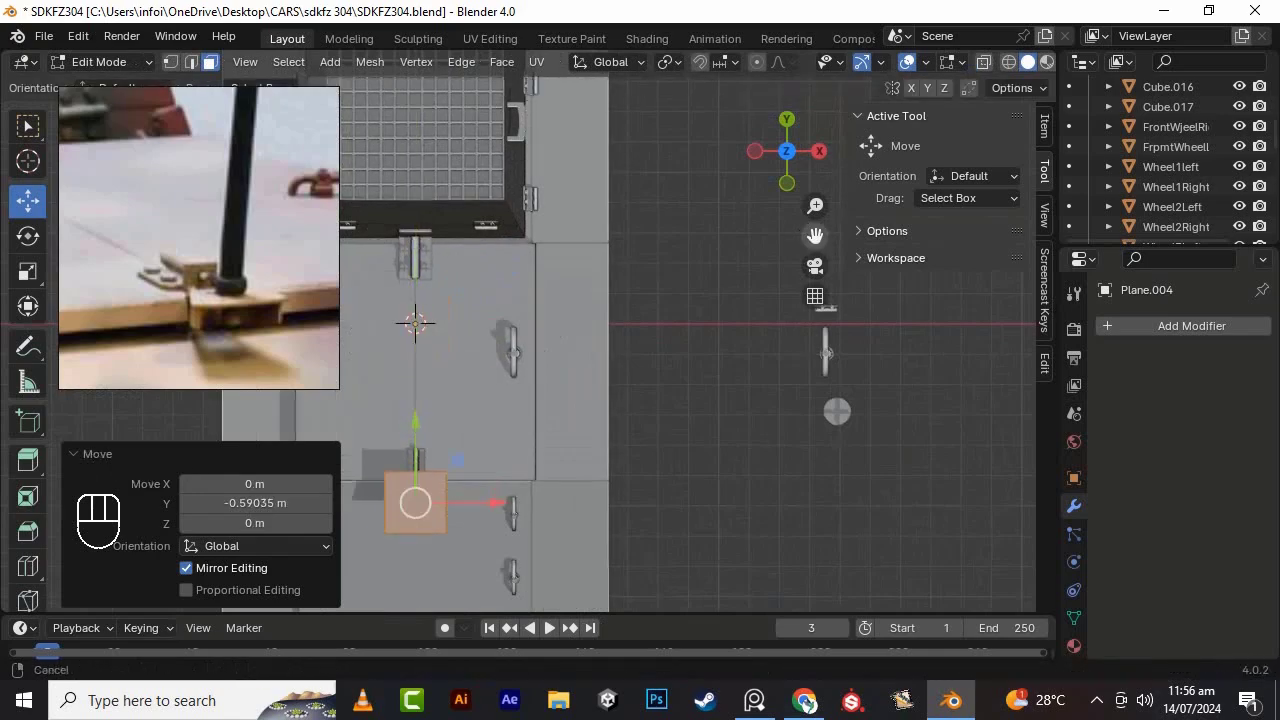
# - Shrink the plane to about the hinge plate's width and position it along Y at the hinge's front end
pyautogui.scroll(3, 714, 466)
pyautogui.press('s')
pyautogui.click(605, 347)
pyautogui.scroll(4, 600, 345)
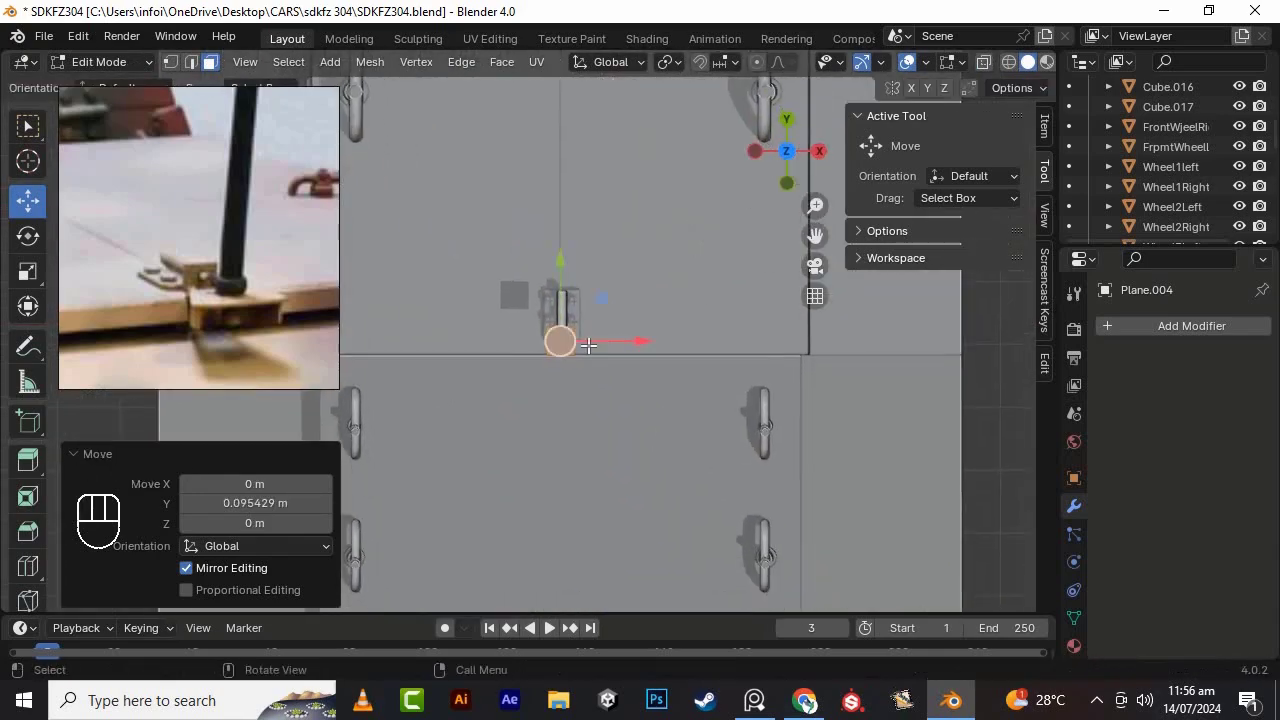
pyautogui.press('g')
pyautogui.keyDown('alt'); pyautogui.moveTo(664, 398); pyautogui.dragTo(726, 406); pyautogui.keyUp('alt')
pyautogui.scroll(-4, 726, 406)
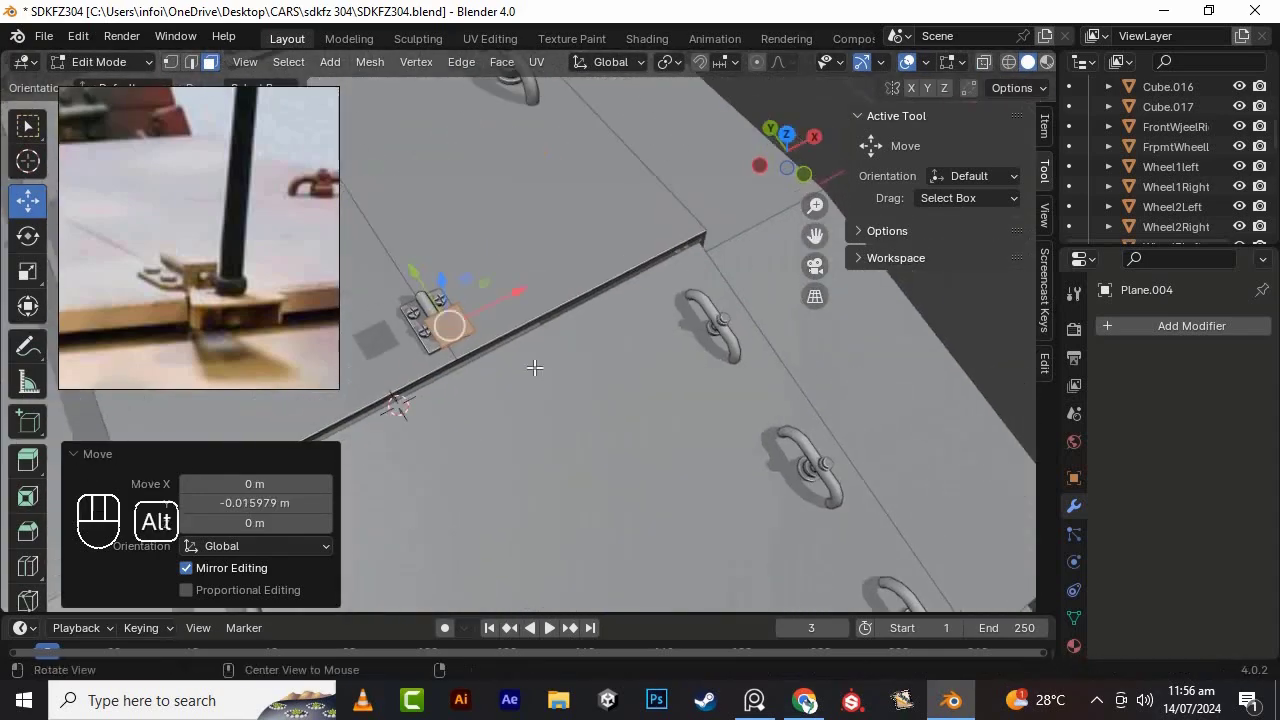
# - Lower the plane about 0.069 m along Z and align it along Y against the hinge plate's front edge
pyautogui.keyDown('alt'); pyautogui.moveTo(534, 363); pyautogui.dragTo(577, 94); pyautogui.keyUp('alt')
pyautogui.scroll(2, 577, 94)
pyautogui.click(589, 166)
pyautogui.scroll(3, 595, 170)
pyautogui.press('g')
pyautogui.press('y')
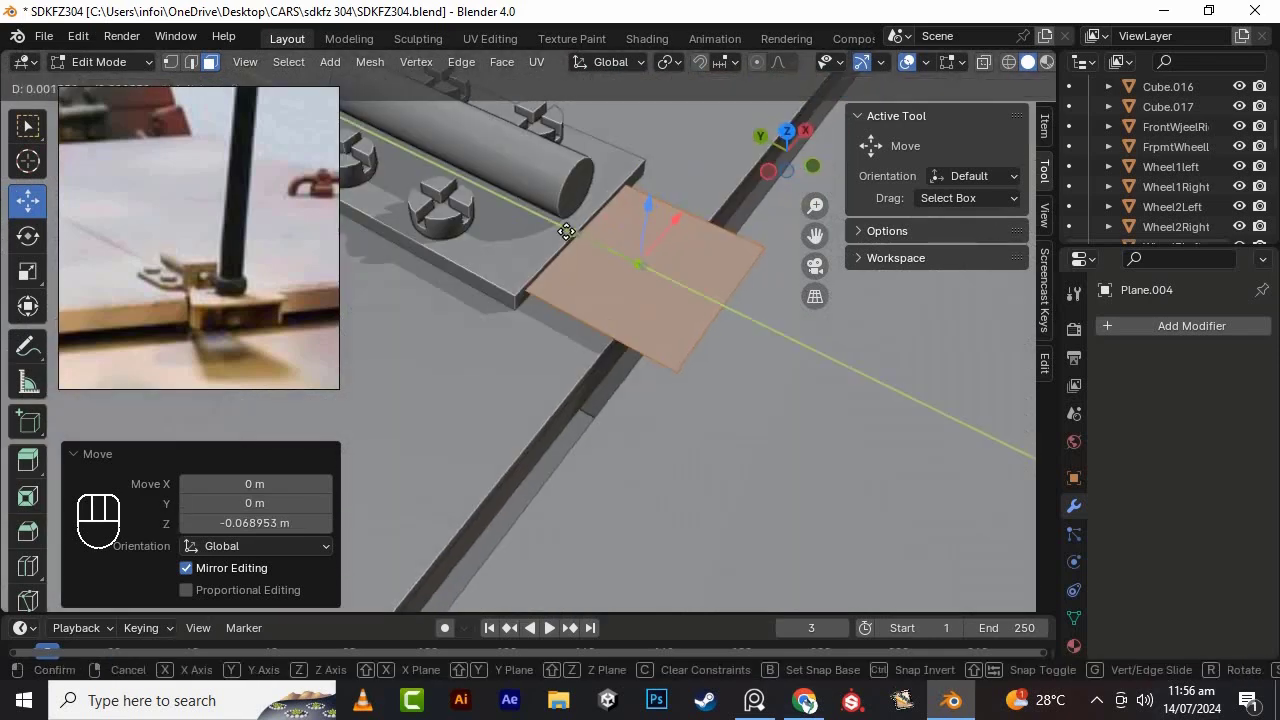
# - Widen the plane's front edge along X and add one crosswise loop cut near the deck seam
pyautogui.press('2')
pyautogui.click(663, 275)
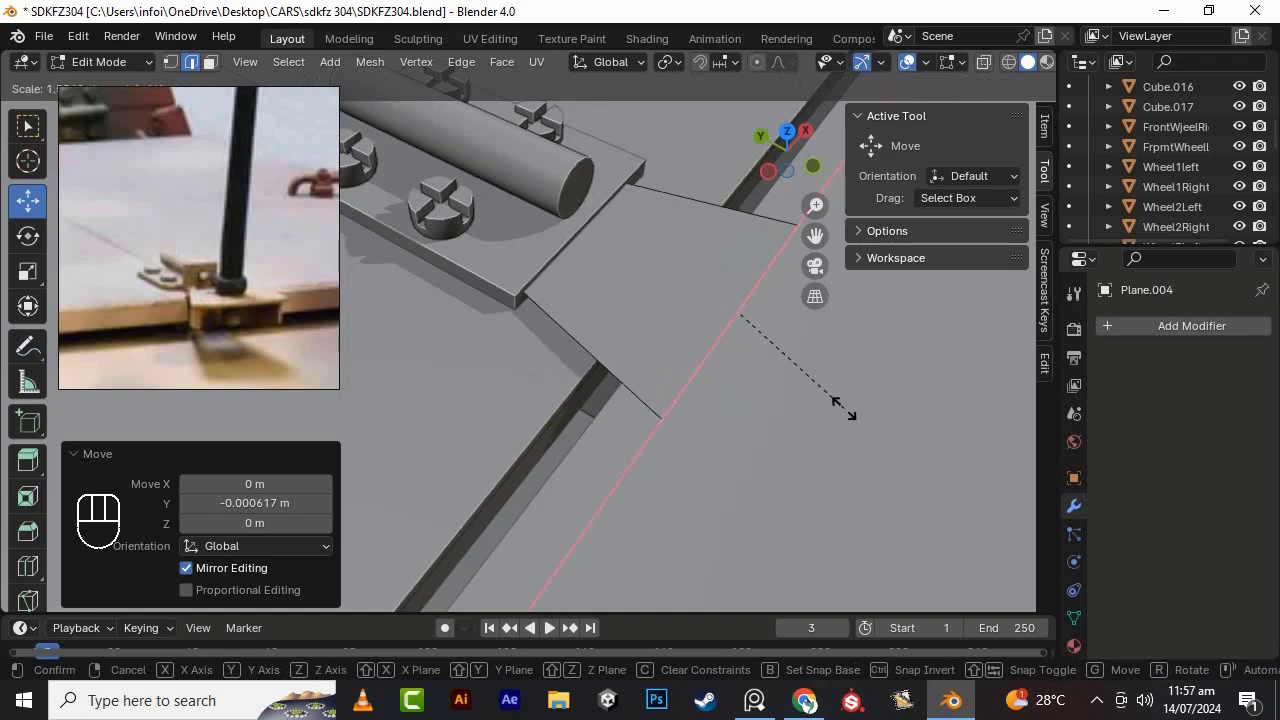
pyautogui.click(651, 347)
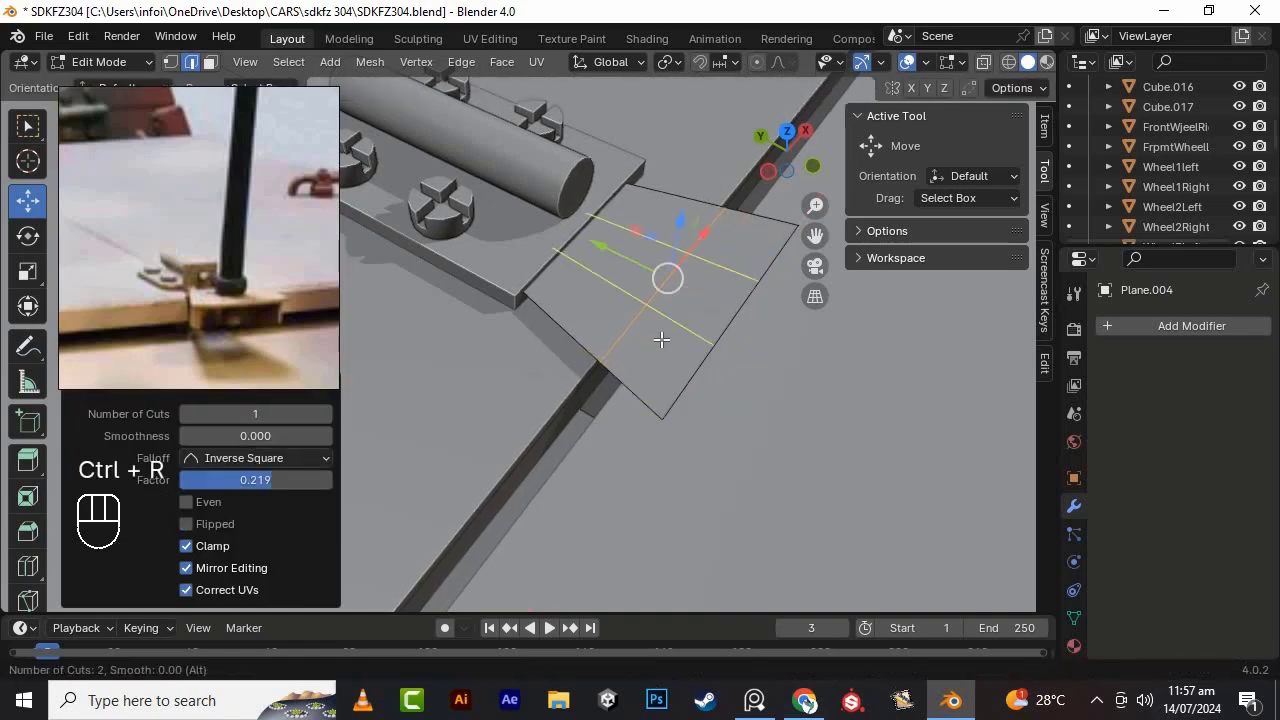
# - Undo the extra lengthwise cuts and extrude the plane's two front side edges downward as bracket flanges
pyautogui.click(630, 410)
pyautogui.hotkey('ctrl', 'z')
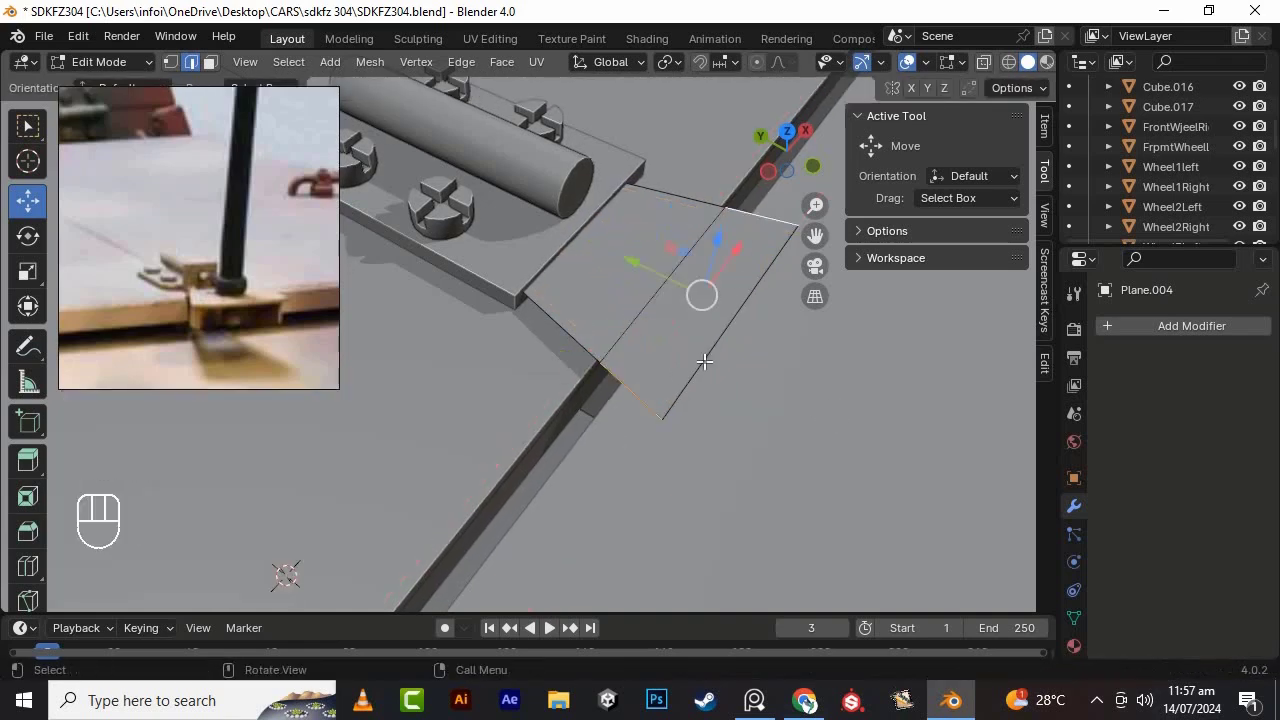
pyautogui.click(700, 433)
# - Add a Solidify modifier to the bracket, apply its object scale and reduce the thickness
pyautogui.press('Tab')
pyautogui.click(1185, 329)
pyautogui.write('sol')
pyautogui.press('Return')
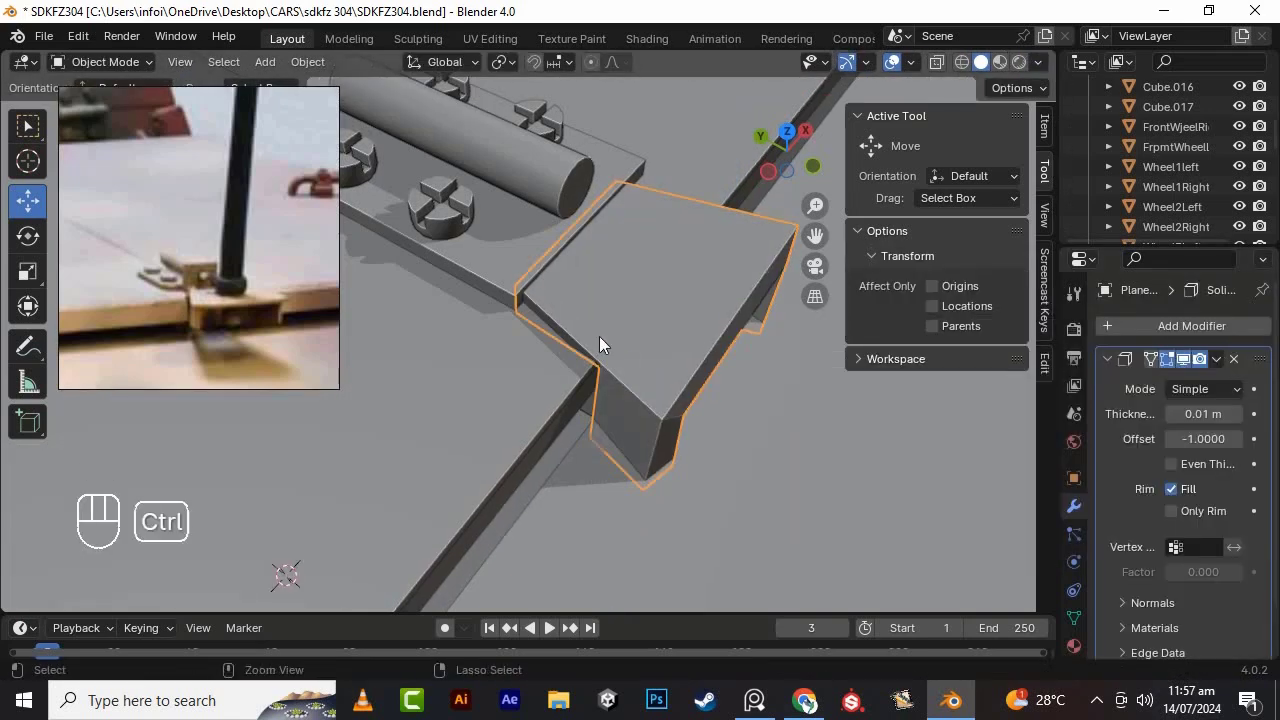
pyautogui.hotkey('ctrl', 'a')
pyautogui.click(594, 318)
pyautogui.moveTo(715, 398); pyautogui.dragTo(690, 391, button='middle')
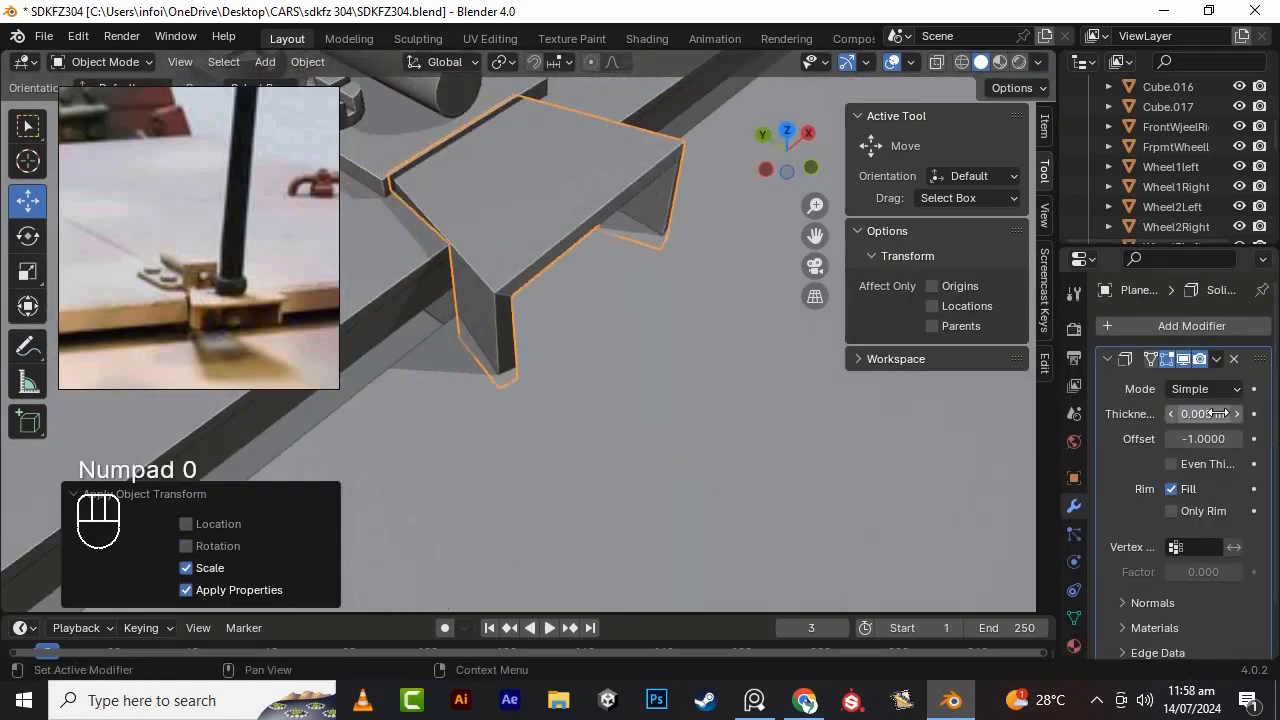
# - Apply the bracket's Solidify modifier and save the file
pyautogui.keyDown('alt'); pyautogui.moveTo(606, 372); pyautogui.dragTo(515, 412); pyautogui.keyUp('alt')
pyautogui.click(1216, 359)
pyautogui.click(1180, 382)
pyautogui.hotkey('ctrl', 's')
pyautogui.scroll(-6, 586, 394)
pyautogui.scroll(4, 515, 412)
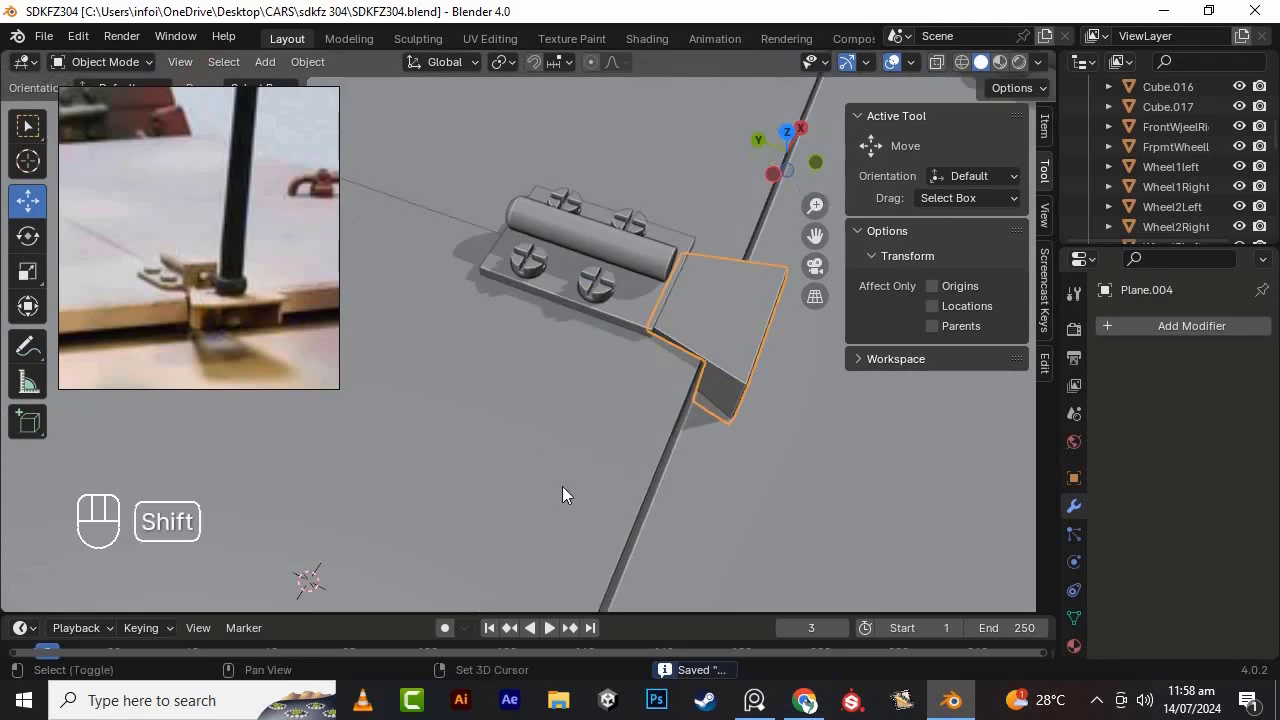
# - Add a cylinder at the origin and scale its mesh to about 0.63
pyautogui.hotkey('shift', 'a')
pyautogui.click(652, 389)
pyautogui.press('KP_7')
pyautogui.press('Tab')
pyautogui.press('s')
pyautogui.click(644, 400)
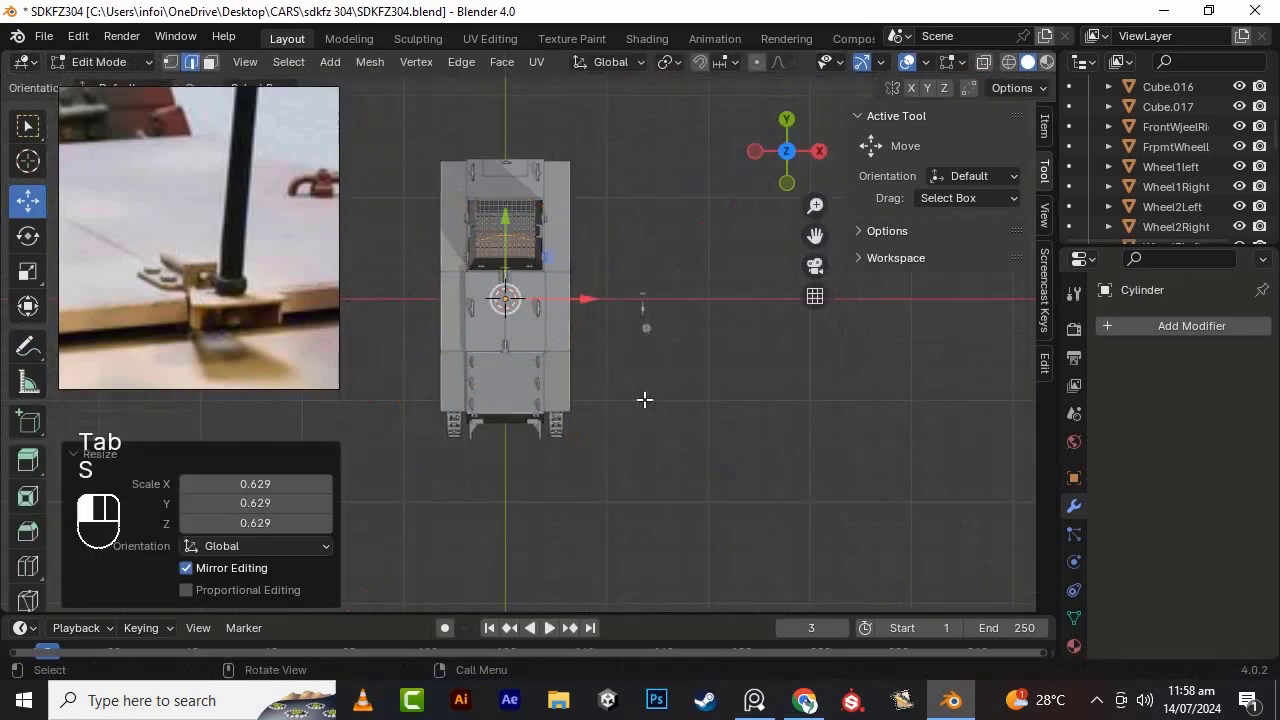
pyautogui.keyDown('alt'); pyautogui.moveTo(644, 400); pyautogui.dragTo(690, 290); pyautogui.keyUp('alt')
# - Raise the cylinder above the hull, scale it down and move it about -0.58 m along Y toward the bracket
pyautogui.moveTo(498, 245); pyautogui.dragTo(514, 128)
pyautogui.press('KP_7')
pyautogui.press('s')
pyautogui.click(558, 352)
pyautogui.scroll(2, 534, 311)
pyautogui.moveTo(496, 210); pyautogui.dragTo(500, 295)
pyautogui.scroll(4, 526, 343)
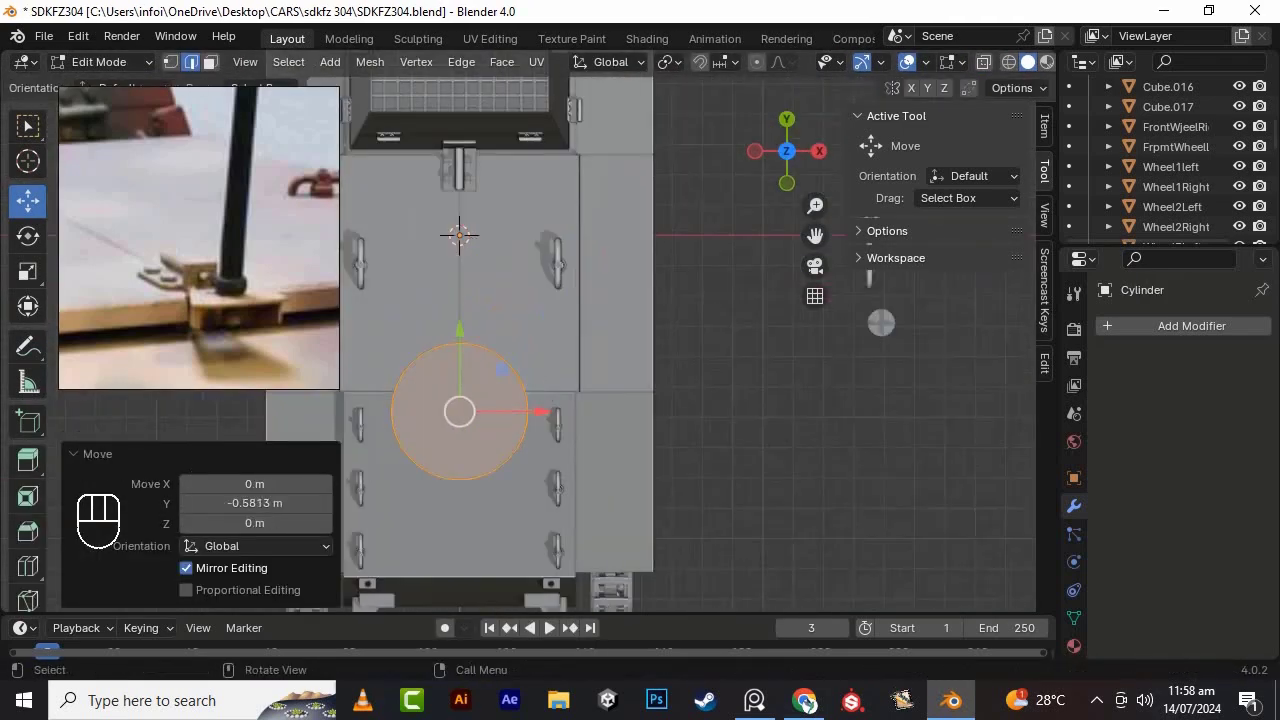
# - Shrink the cylinder to fit within the bracket's top and fine-tune its Y position over the bracket
pyautogui.press('s')
pyautogui.click(477, 396)
pyautogui.keyDown('alt'); pyautogui.keyDown('shift'); pyautogui.moveTo(477, 396); pyautogui.dragTo(618, 332); pyautogui.keyUp('shift'); pyautogui.keyUp('alt')
pyautogui.scroll(7, 618, 332)
pyautogui.press('s')
pyautogui.click(799, 386)
pyautogui.click(808, 429)
pyautogui.moveTo(815, 236); pyautogui.dragTo(670, 243)
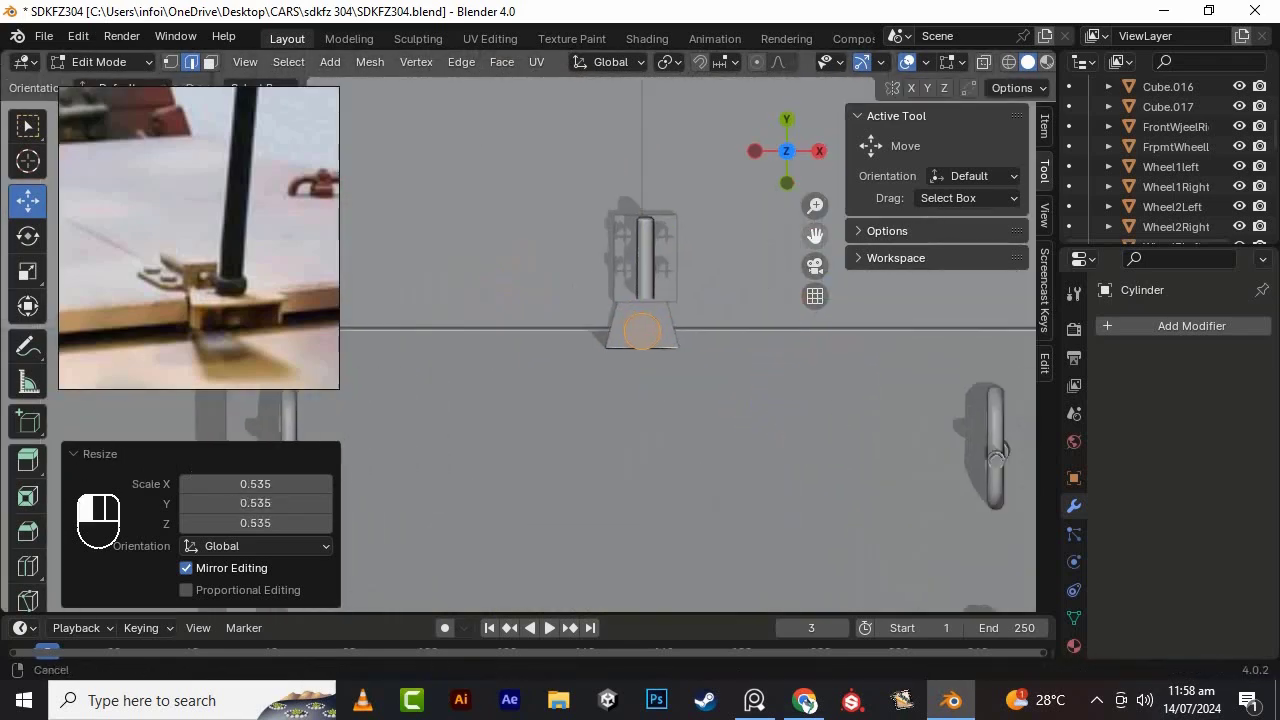
pyautogui.moveTo(813, 235); pyautogui.dragTo(699, 285)
pyautogui.scroll(2, 601, 451)
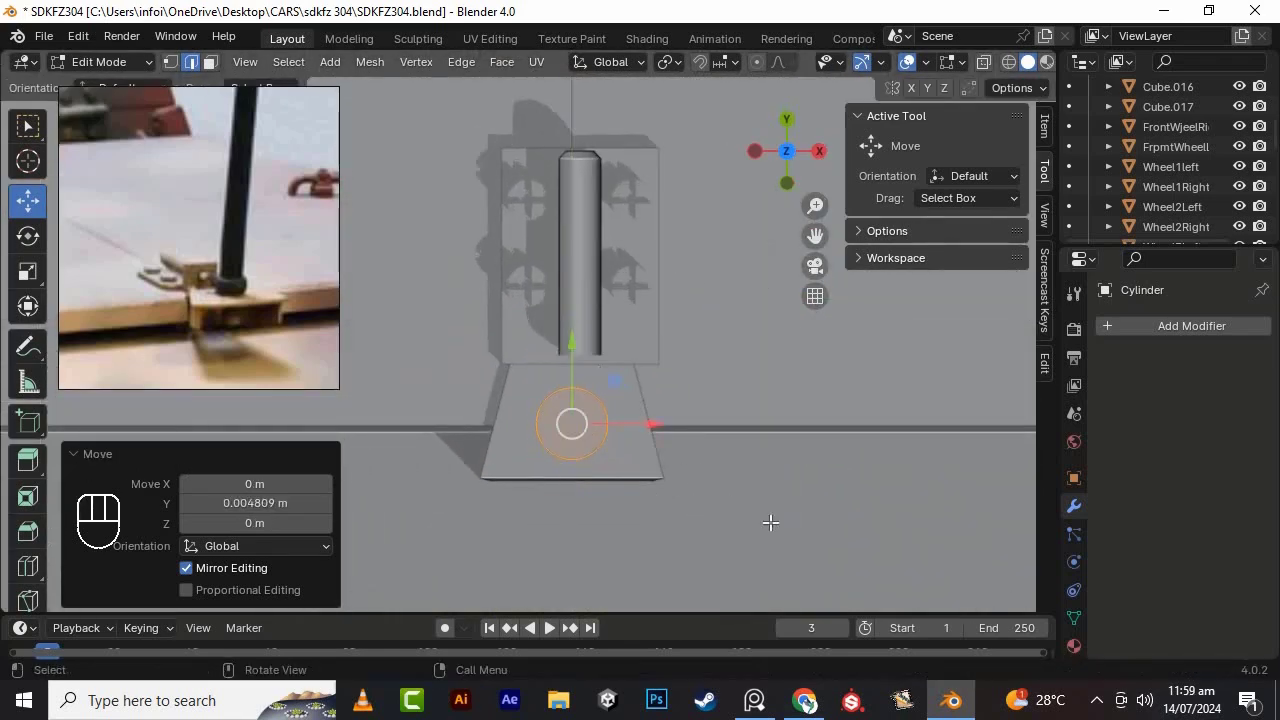
# - Shrink the cylinder slightly and lower it about 0.92 m along Z toward the bracket
pyautogui.press('s')
pyautogui.press('Tab')
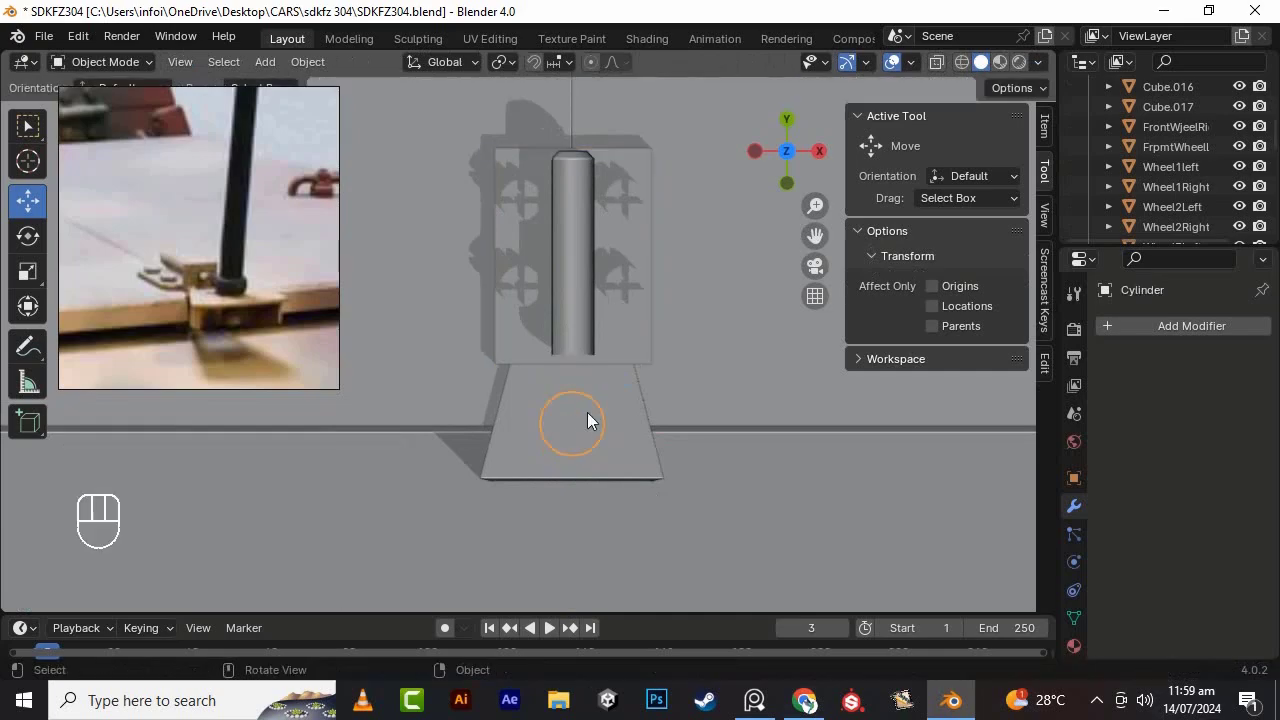
pyautogui.press('Tab')
pyautogui.keyDown('alt'); pyautogui.moveTo(587, 412); pyautogui.dragTo(706, 334); pyautogui.keyUp('alt')
pyautogui.scroll(-6, 706, 334)
pyautogui.keyDown('alt'); pyautogui.moveTo(620, 260); pyautogui.dragTo(666, 177); pyautogui.keyUp('alt')
pyautogui.scroll(-4, 650, 180)
pyautogui.moveTo(553, 155); pyautogui.dragTo(556, 285)
pyautogui.scroll(10, 600, 340)
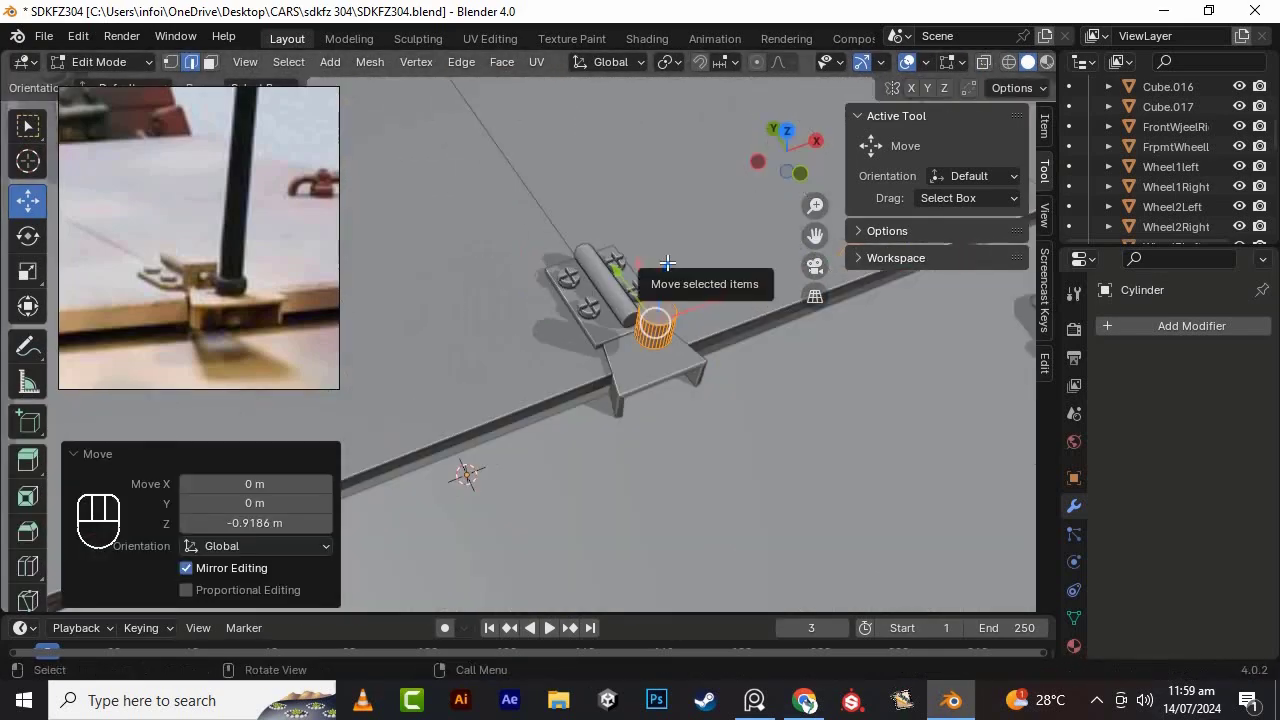
# - Adjust the cylinder's height until it rests on the bracket as a short antenna collar
pyautogui.moveTo(667, 263); pyautogui.dragTo(668, 290)
pyautogui.keyDown('alt'); pyautogui.moveTo(708, 329); pyautogui.dragTo(693, 294); pyautogui.keyUp('alt')
pyautogui.moveTo(607, 160); pyautogui.dragTo(608, 144)
pyautogui.moveTo(655, 190)
pyautogui.keyDown('alt'); pyautogui.mouseDown()
pyautogui.moveTo(695, 238)
pyautogui.moveTo(669, 206)
pyautogui.mouseUp(); pyautogui.keyUp('alt')
pyautogui.scroll(5, 695, 238)
pyautogui.click(690, 248)
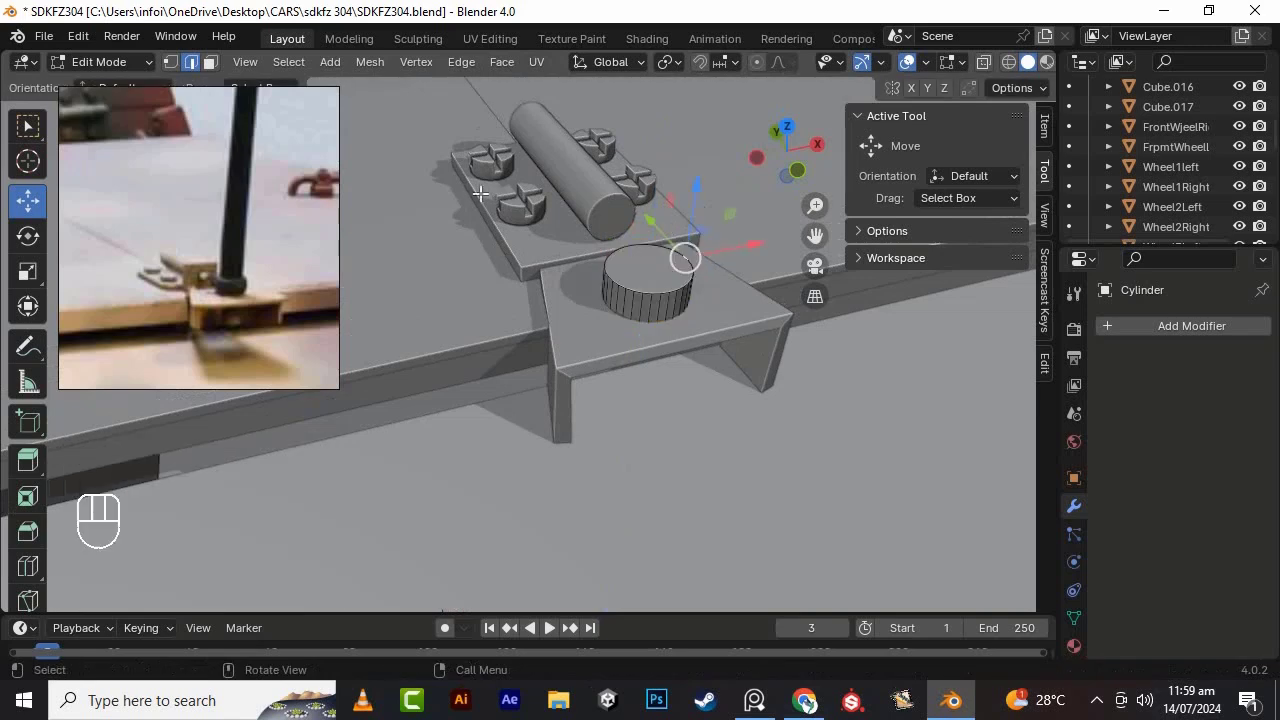
# - Inset the collar's top face, extrude it and raise the new face about 0.05 m along Z
pyautogui.click(750, 339)
pyautogui.rightClick(756, 370)
pyautogui.press('g')
pyautogui.press('z')
pyautogui.click(657, 572)
pyautogui.scroll(-7, 757, 308)
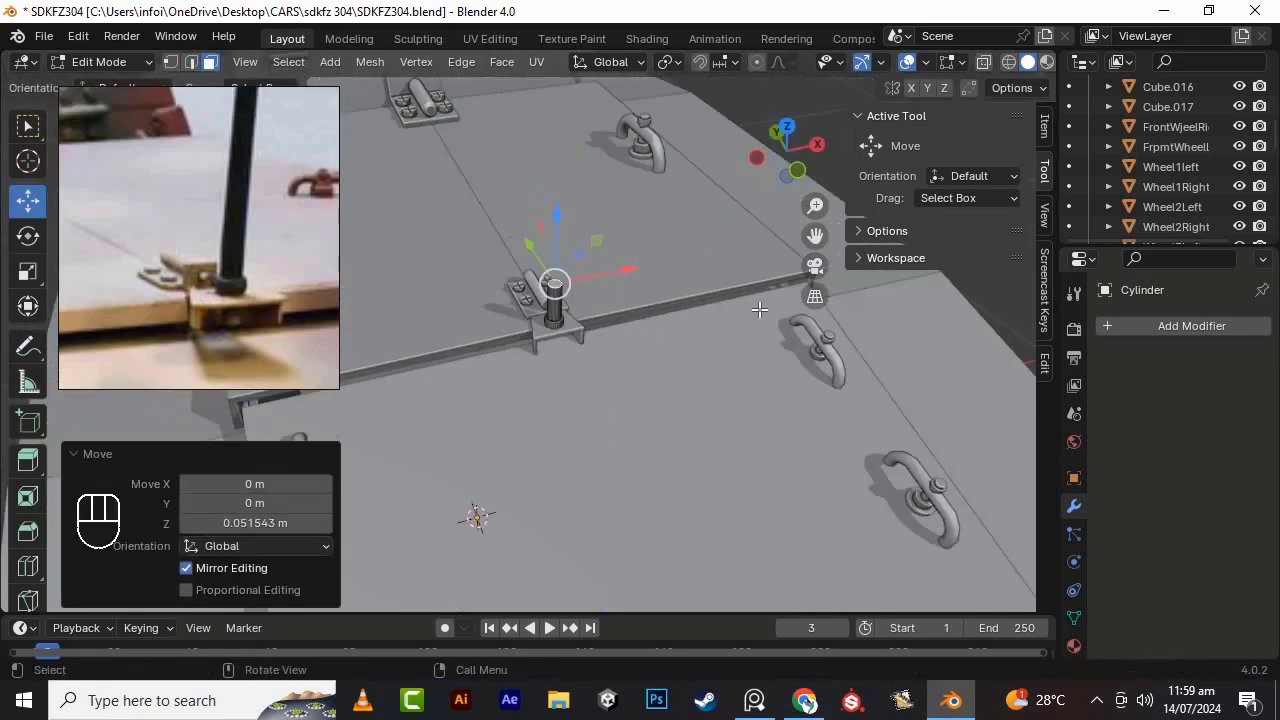
# - Raise the antenna rod's top face about 0.46 m along Z in the front view
pyautogui.press('KP_1')
pyautogui.scroll(-8, 285, 215)
pyautogui.scroll(-1, 611, 365)
pyautogui.scroll(-5, 611, 365)
pyautogui.press('g')
pyautogui.press('z')
pyautogui.click(795, 304)
# - Scale down the antenna's top face to taper the rod, and save the file
pyautogui.moveTo(795, 304); pyautogui.dragTo(770, 310, button='middle')
pyautogui.scroll(6, 763, 220)
pyautogui.moveTo(668, 338); pyautogui.dragTo(717, 452, button='middle')
pyautogui.press('s')
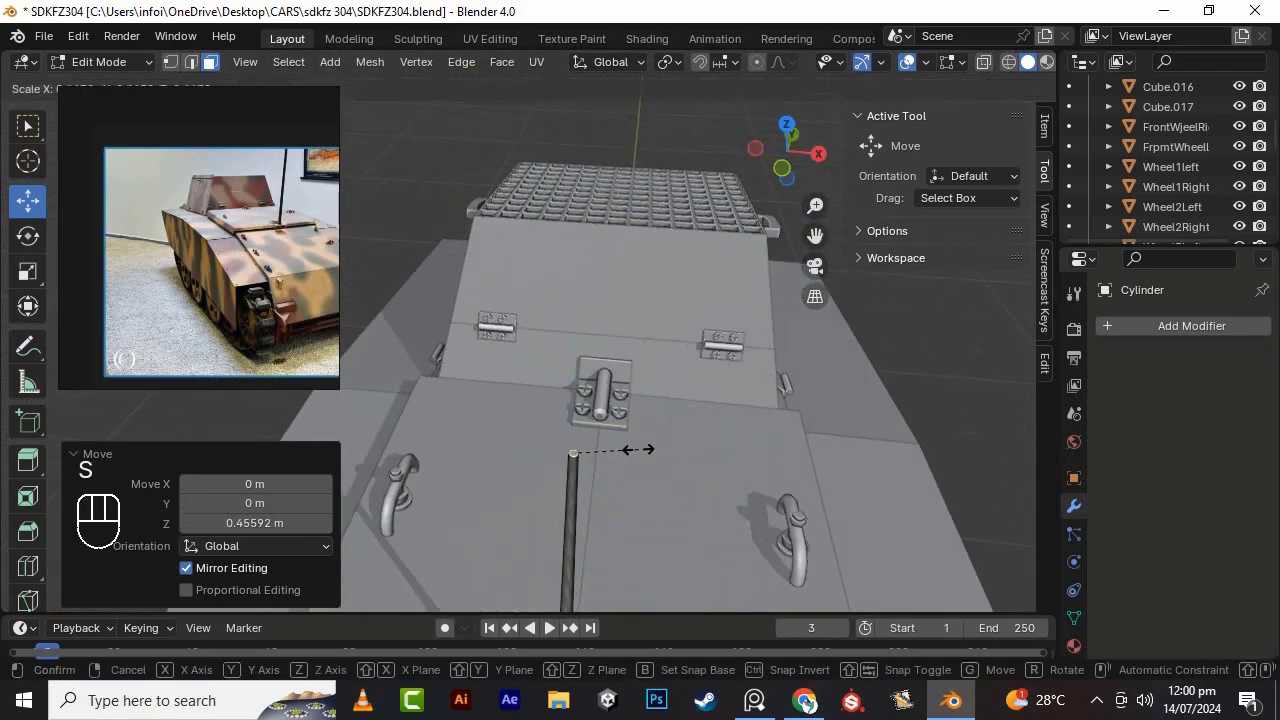
pyautogui.click(638, 450)
pyautogui.press('Tab')
pyautogui.scroll(-4, 638, 450)
pyautogui.keyDown('alt'); pyautogui.moveTo(638, 450); pyautogui.dragTo(560, 470); pyautogui.keyUp('alt')
pyautogui.scroll(-4, 813, 458)
pyautogui.hotkey('ctrl', 's')
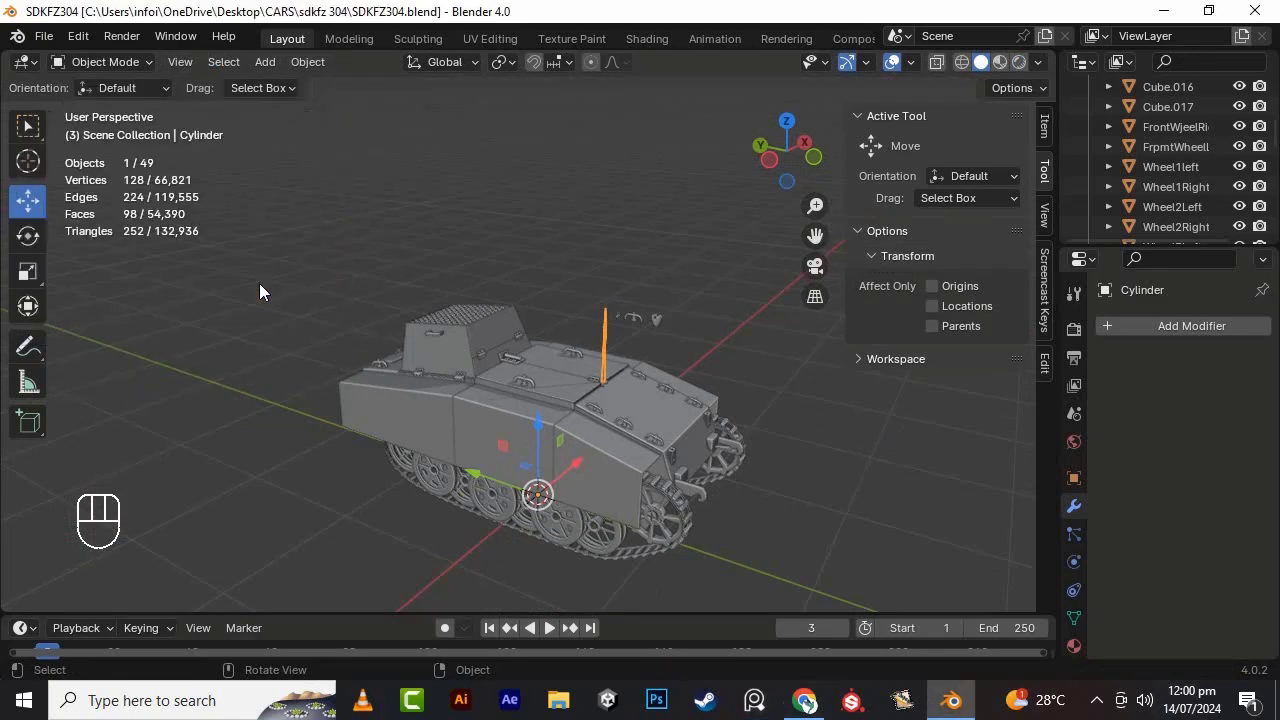
# - Delete the spare screw, hinge and handle objects floating beside the vehicle, and save the file
pyautogui.keyDown('alt'); pyautogui.moveTo(703, 280); pyautogui.dragTo(499, 429); pyautogui.keyUp('alt')
pyautogui.scroll(4, 499, 429)
pyautogui.click(626, 205)
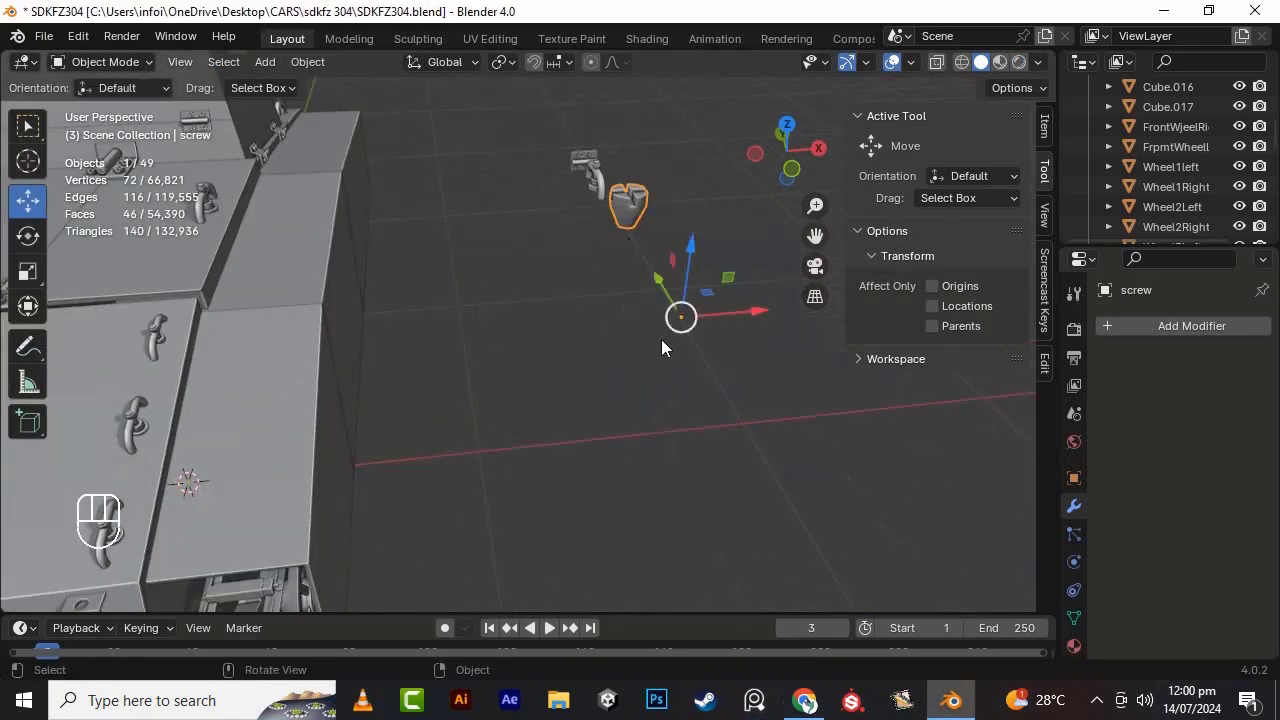
pyautogui.press('Delete')
pyautogui.moveTo(536, 118); pyautogui.dragTo(706, 400)
pyautogui.press('Delete')
pyautogui.scroll(-5, 612, 422)
pyautogui.hotkey('ctrl', 's')
# - Select all vehicle parts in the outliner and gather them in a collection named sdkfz
pyautogui.keyDown('alt'); pyautogui.moveTo(612, 422); pyautogui.dragTo(849, 433); pyautogui.keyUp('alt')
pyautogui.scroll(4, 1219, 118)
pyautogui.click(1185, 127)
pyautogui.scroll(-15, 1204, 159)
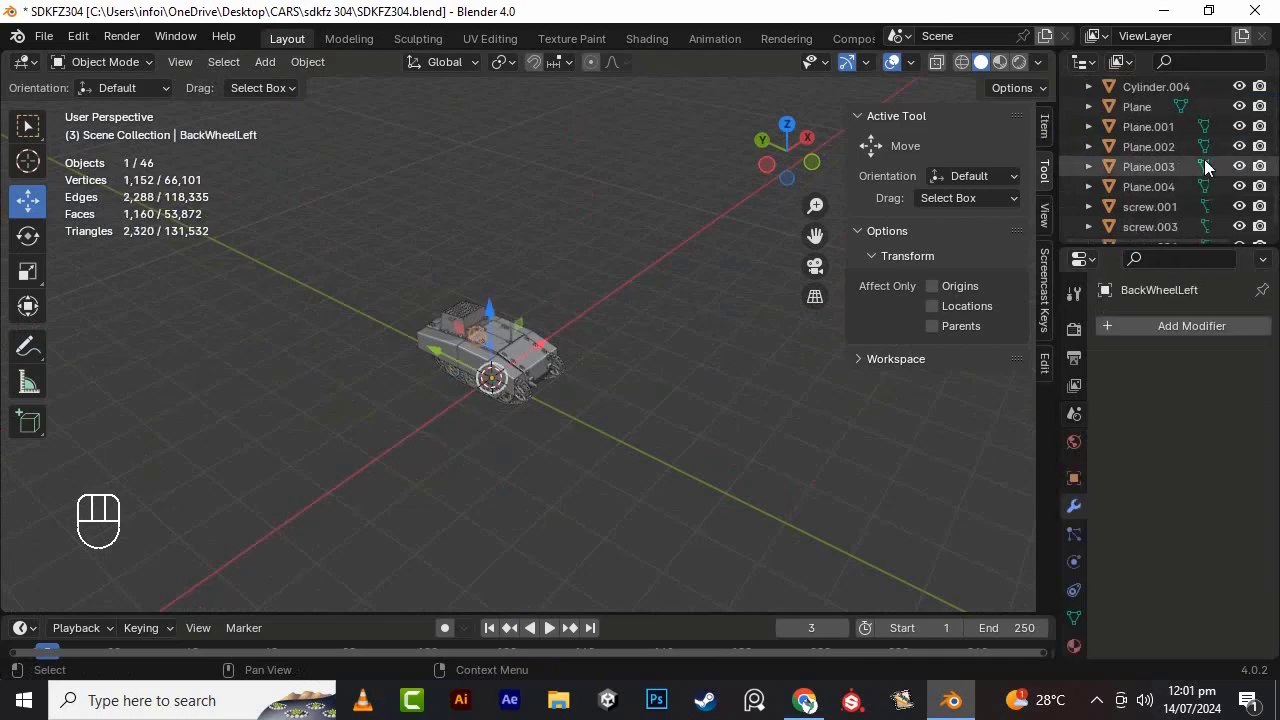
pyautogui.scroll(15, 1202, 159)
pyautogui.click(1089, 107)
pyautogui.click(1148, 127)
pyautogui.scroll(-6, 1166, 170)
pyautogui.keyDown('shift'); pyautogui.click(1155, 227); pyautogui.keyUp('shift')
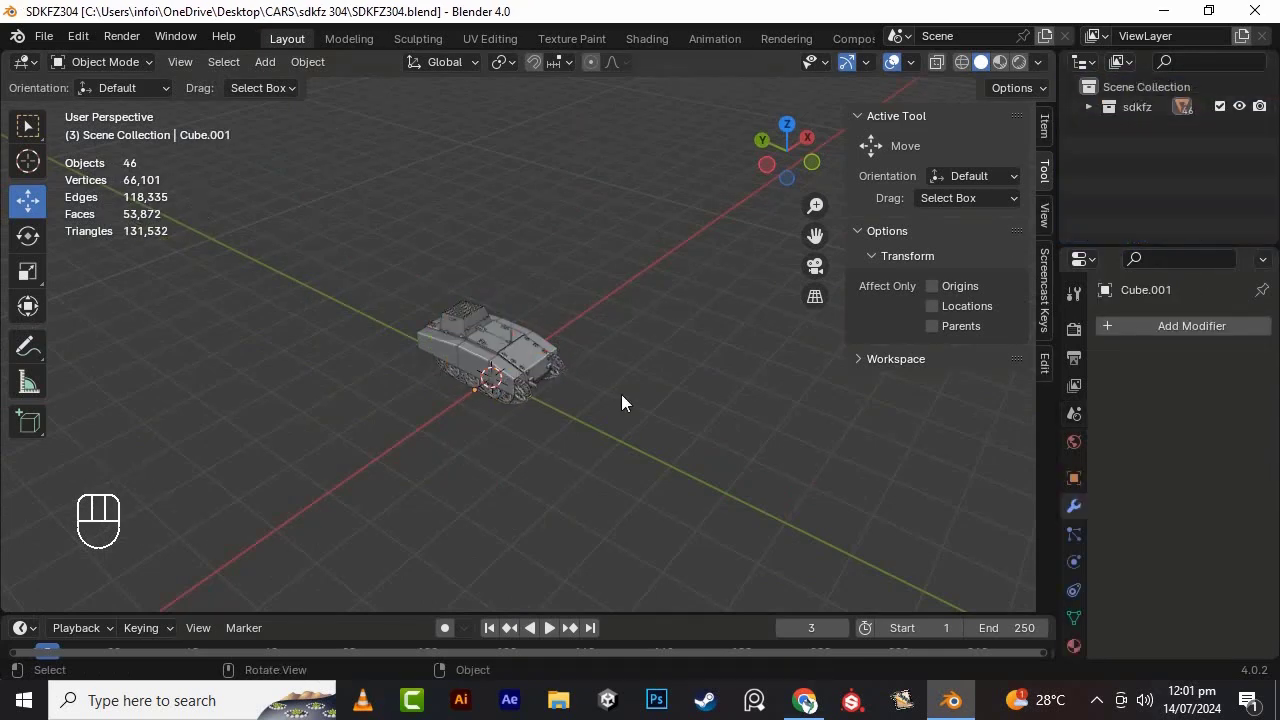
# - Inspect the vehicle's hull, deck handles and grille up close from several angles, and save the file
pyautogui.scroll(7, 784, 536)
pyautogui.moveTo(815, 236); pyautogui.dragTo(819, 80)
pyautogui.scroll(5, 440, 430)
pyautogui.keyDown('alt'); pyautogui.moveTo(447, 365); pyautogui.dragTo(591, 323); pyautogui.keyUp('alt')
pyautogui.click(501, 344)
pyautogui.scroll(-8, 501, 344)
pyautogui.click(513, 190)
pyautogui.scroll(5, 513, 190)
pyautogui.keyDown('alt'); pyautogui.moveTo(513, 190); pyautogui.dragTo(596, 310); pyautogui.keyUp('alt')
pyautogui.click(596, 310)
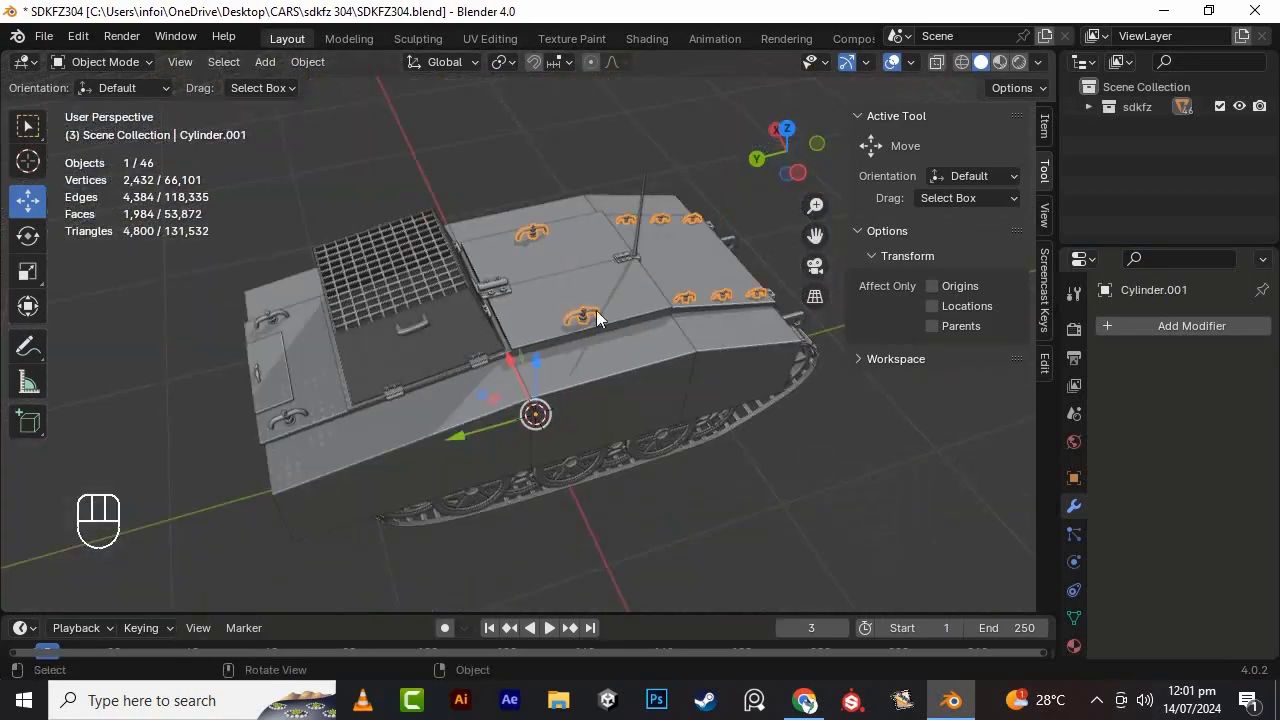
pyautogui.scroll(6, 432, 387)
pyautogui.keyDown('shift'); pyautogui.click(432, 387); pyautogui.keyUp('shift')
pyautogui.scroll(-10, 432, 387)
pyautogui.click(725, 448)
pyautogui.hotkey('ctrl', 's')
# - Check the vehicle's face orientation from several sides with the viewport overlay, and restore the normal display
pyautogui.click(911, 62)
pyautogui.click(789, 446)
pyautogui.keyDown('alt'); pyautogui.moveTo(668, 420); pyautogui.dragTo(300, 400); pyautogui.keyUp('alt')
pyautogui.click(911, 62)
pyautogui.click(789, 446)
pyautogui.scroll(-5, 581, 399)
pyautogui.keyDown('alt'); pyautogui.moveTo(581, 399); pyautogui.dragTo(462, 347); pyautogui.keyUp('alt')
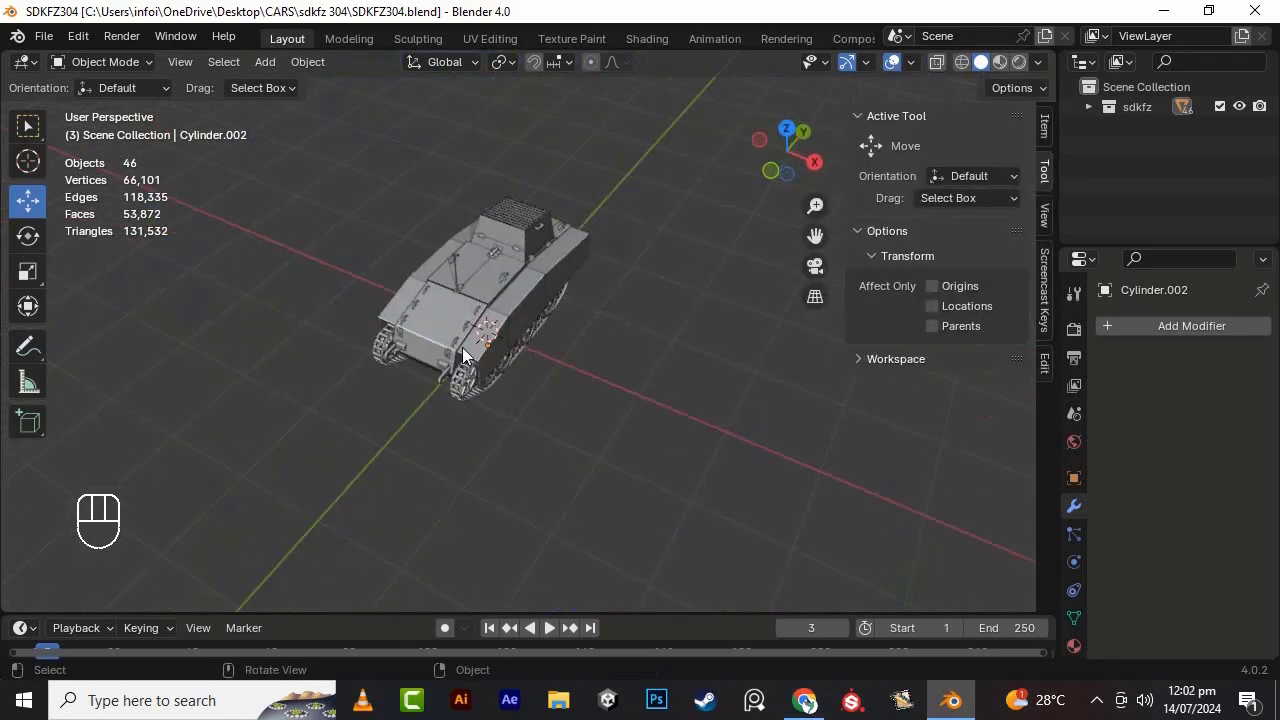
# - Merge the vertices of all vehicle objects by distance, using a merge distance of 0.0001 m
pyautogui.press('Tab')
pyautogui.press('Tab')
pyautogui.press('a')
pyautogui.press('Tab')
pyautogui.press('a')
pyautogui.rightClick(434, 251)
pyautogui.click(545, 566)
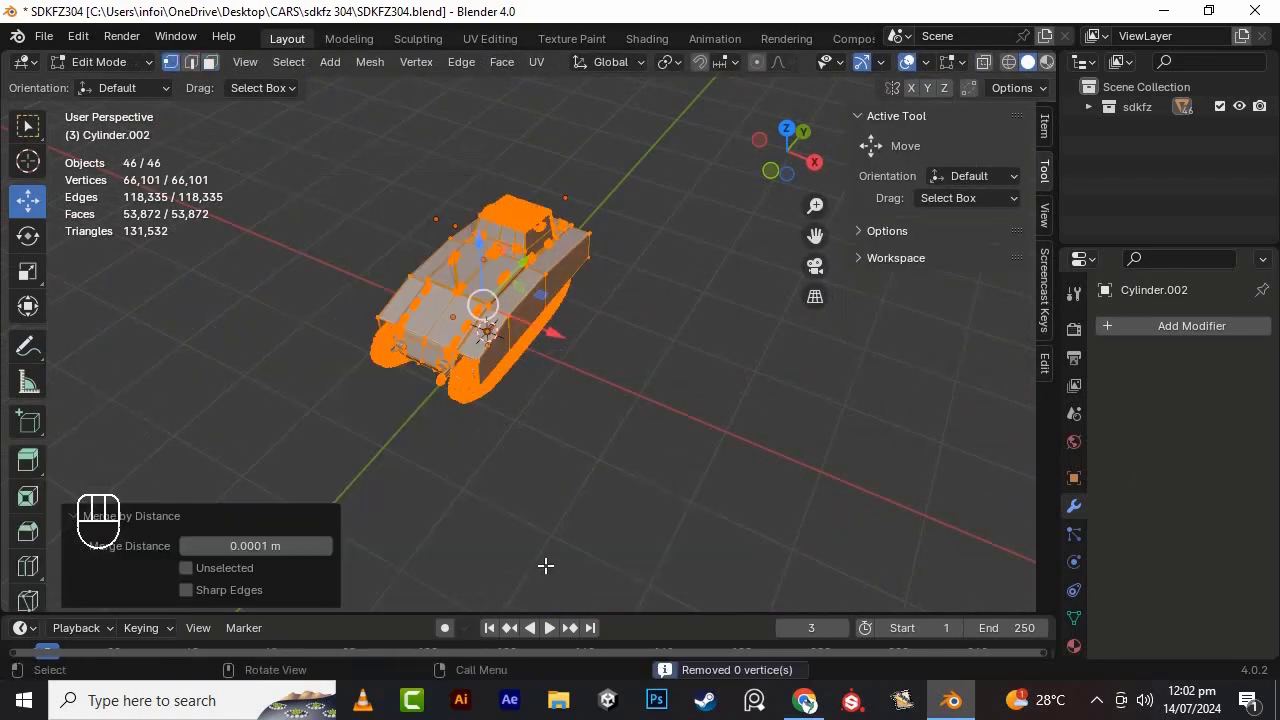
pyautogui.press('Tab')
# - Give the deck hatch panel a material named tank and link it to all vehicle objects
pyautogui.moveTo(815, 236); pyautogui.dragTo(911, 257)
pyautogui.click(603, 302)
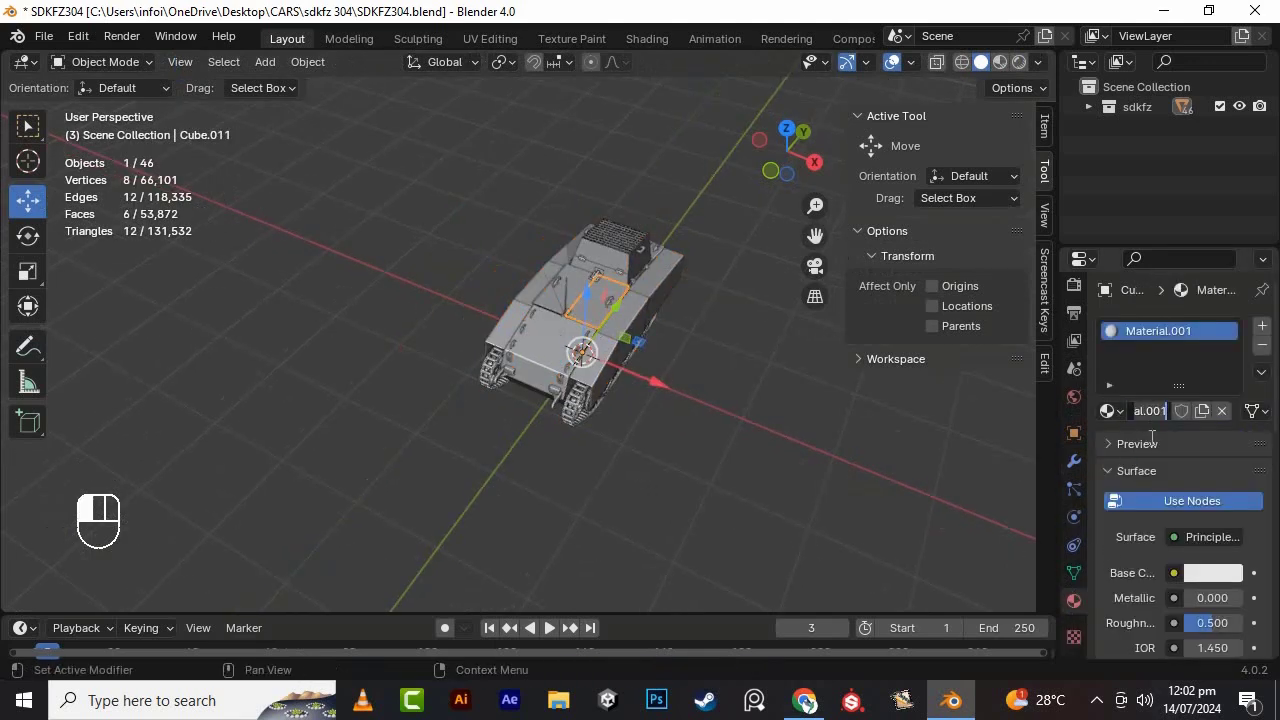
pyautogui.press('a')
pyautogui.hotkey('ctrl', 'l')
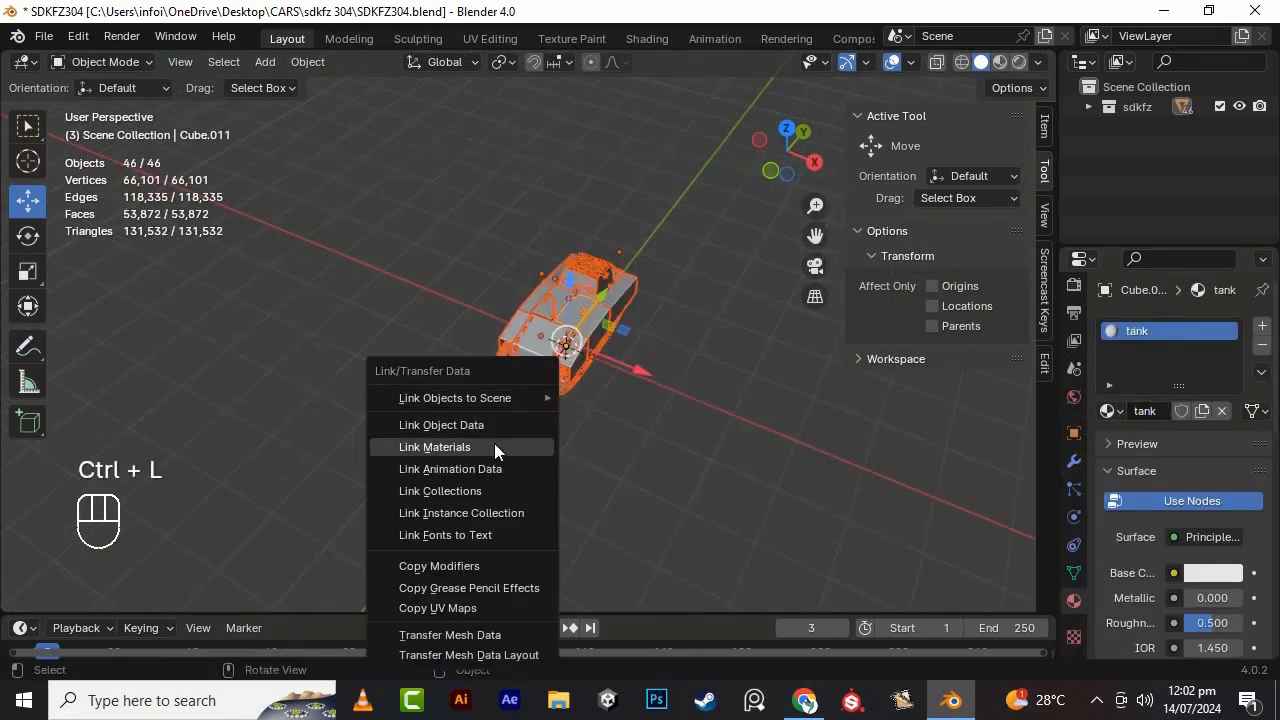
pyautogui.click(494, 445)
# - Apply the transforms of all vehicle objects
pyautogui.press('a')
pyautogui.hotkey('ctrl', 'a')
pyautogui.click(609, 437)
pyautogui.click(688, 420)
pyautogui.keyDown('alt'); pyautogui.moveTo(688, 410); pyautogui.dragTo(600, 346); pyautogui.keyUp('alt')
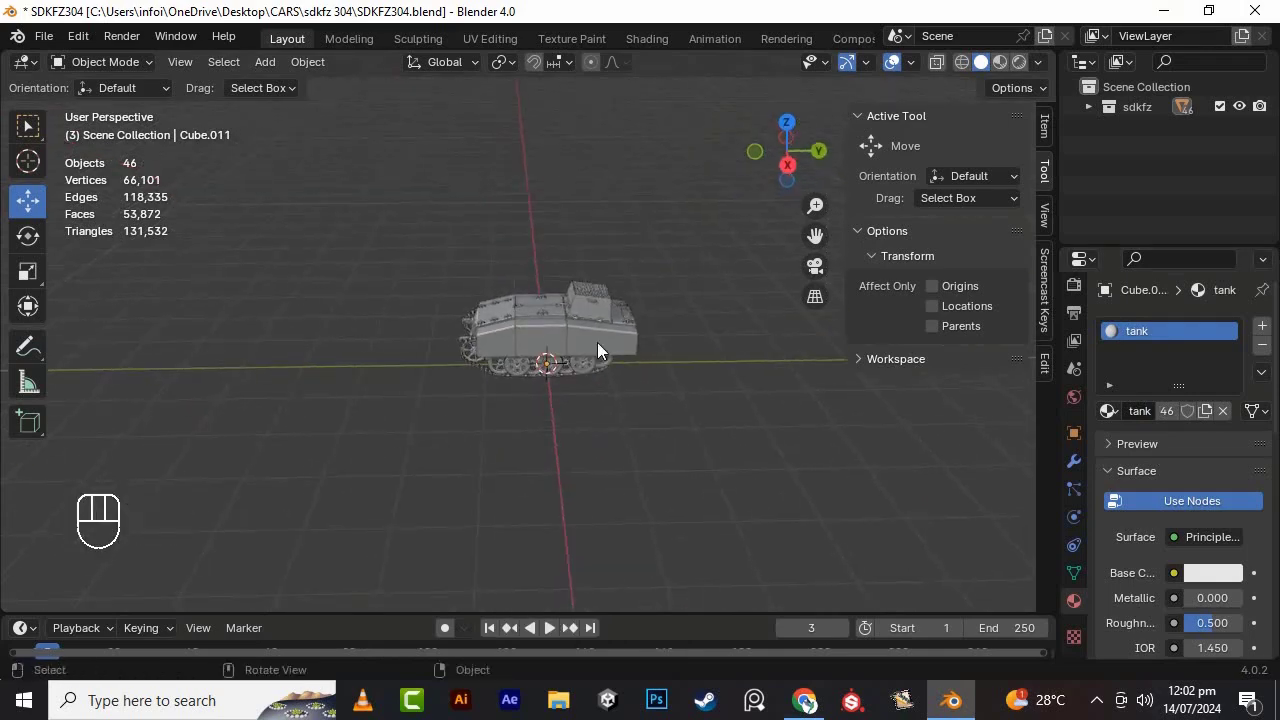
# - Unwrap the complete vehicle with Smart UV Project in the UV Editing workspace, and save the file
pyautogui.click(600, 346)
pyautogui.scroll(4, 640, 400)
pyautogui.keyDown('alt'); pyautogui.moveTo(645, 415); pyautogui.dragTo(669, 453); pyautogui.keyUp('alt')
pyautogui.click(489, 38)
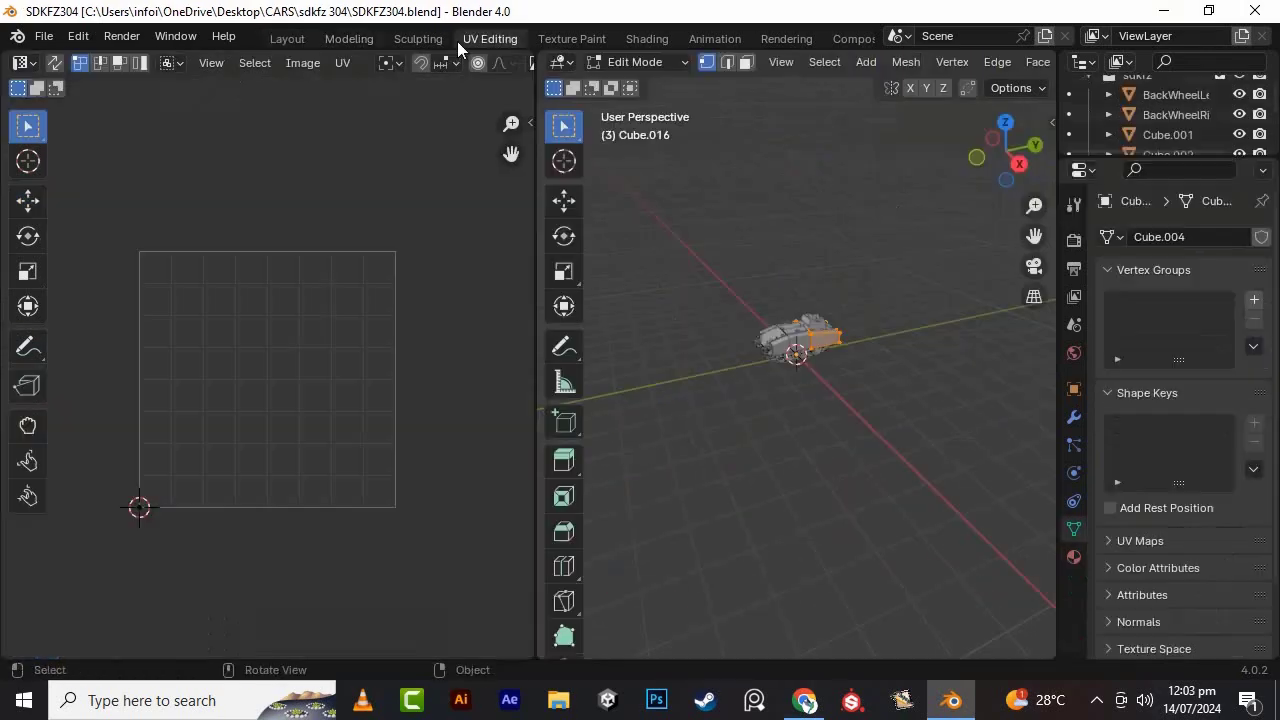
pyautogui.press('a')
pyautogui.press('u')
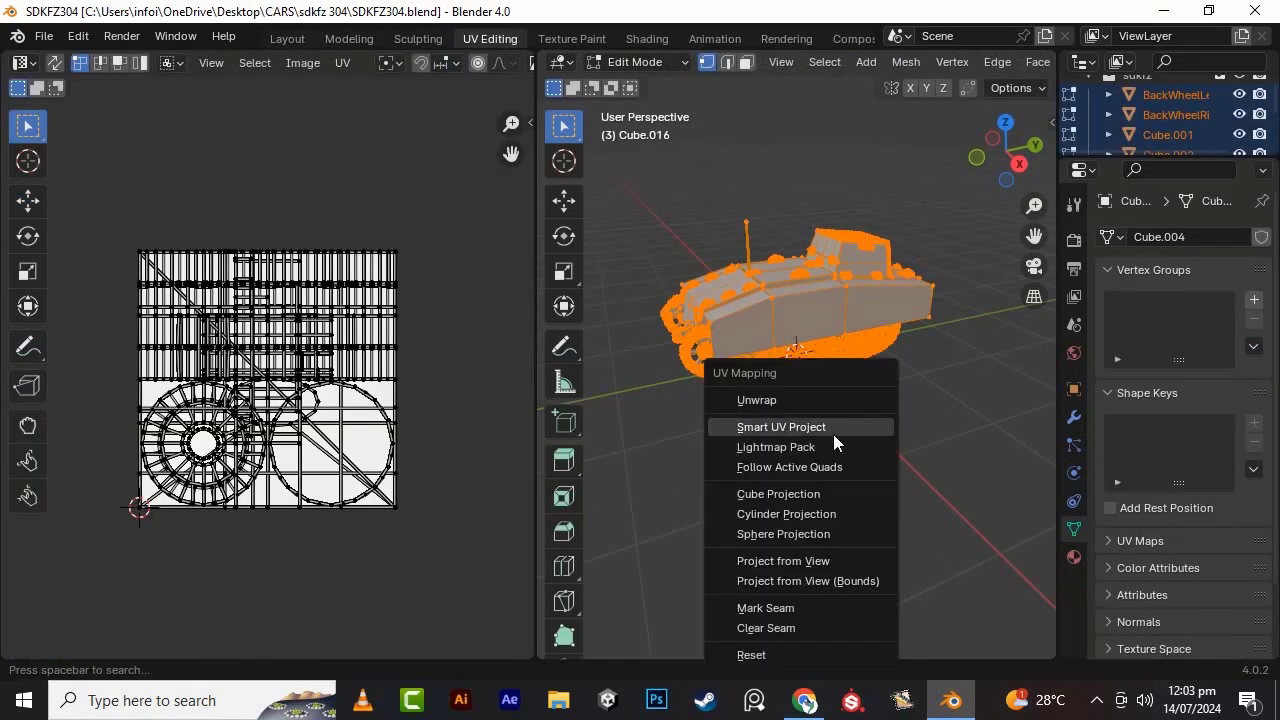
pyautogui.click(771, 426)
pyautogui.hotkey('ctrl', 's')
pyautogui.scroll(4, 152, 431)
pyautogui.scroll(-4, 152, 431)
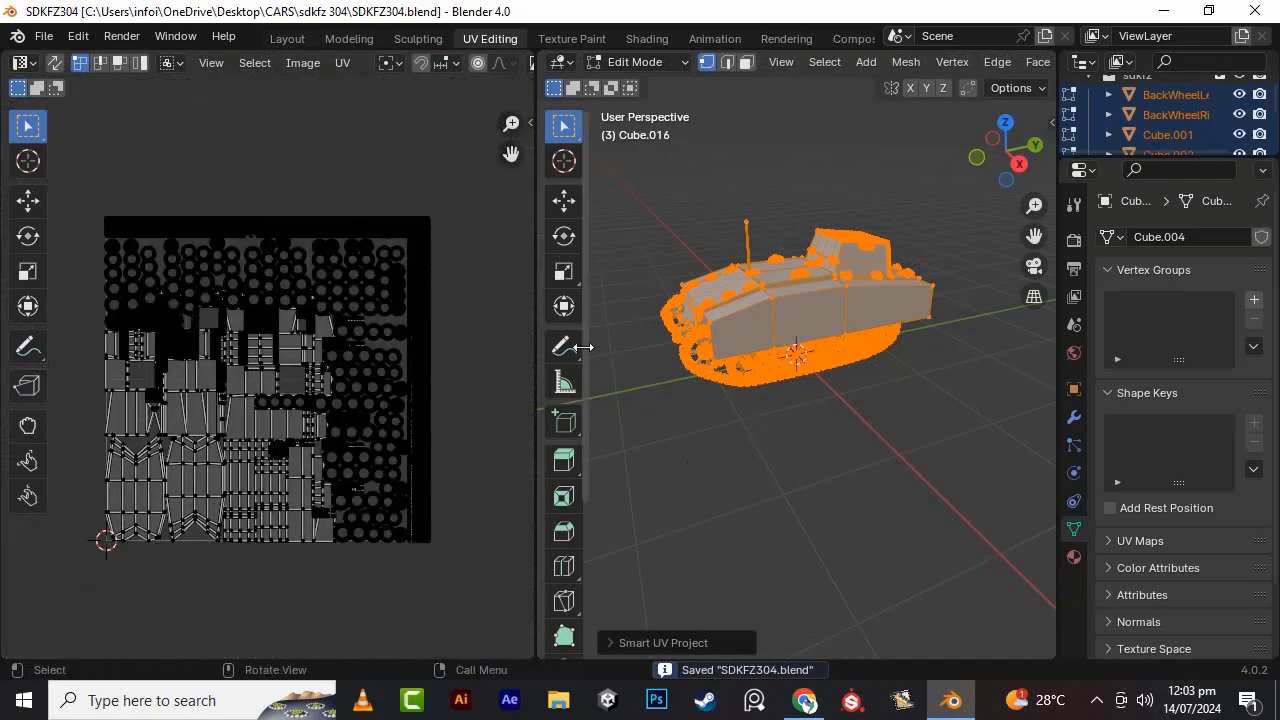
# - Export the vehicle as SDKFZ304.fbx with only Mesh objects, FBX All scaling and -Y Forward, into a new folder named SDKFZFBX
pyautogui.press('Tab')
pyautogui.click(44, 36)
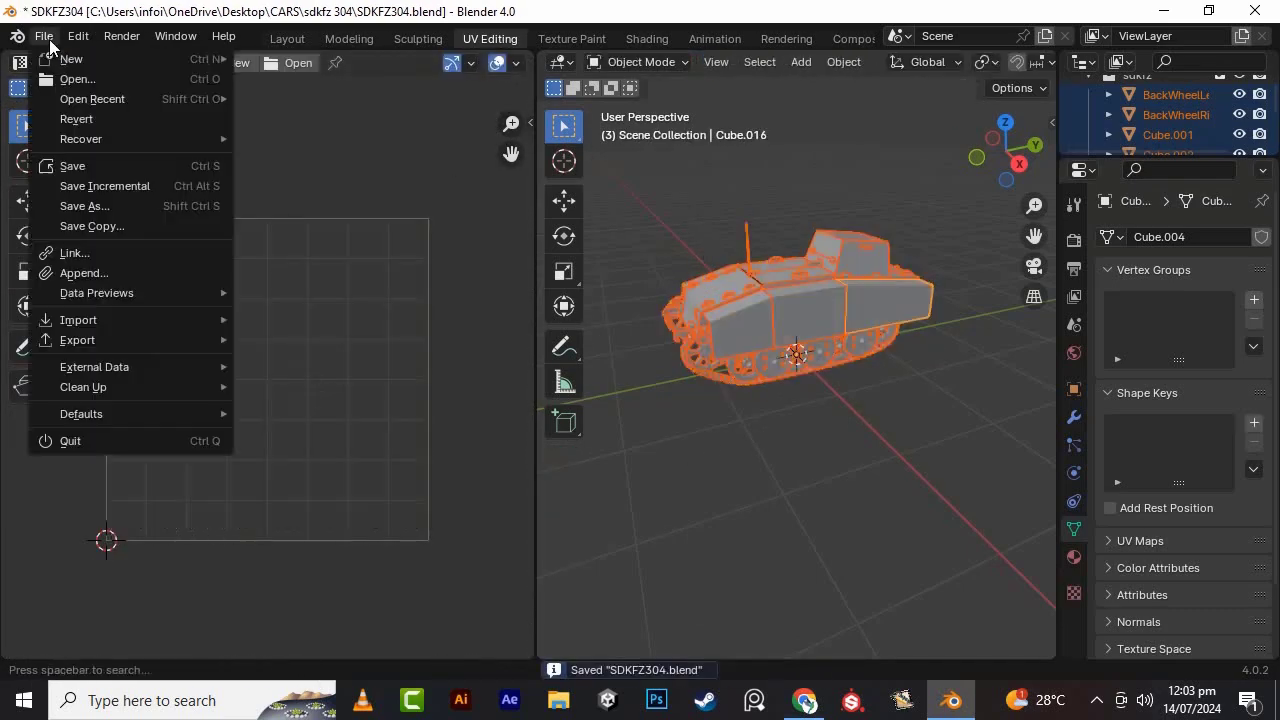
pyautogui.moveTo(86, 418)
pyautogui.click(391, 522)
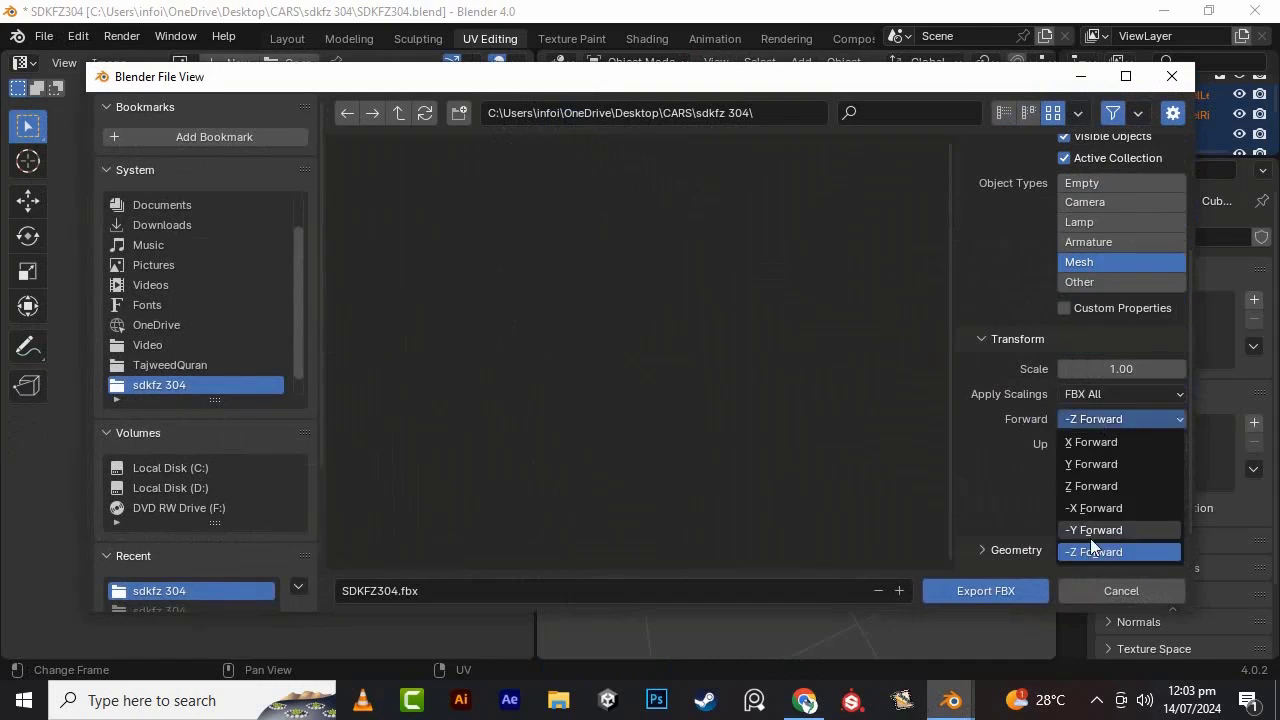
pyautogui.click(1090, 530)
pyautogui.scroll(-1, 970, 505)
pyautogui.rightClick(412, 212)
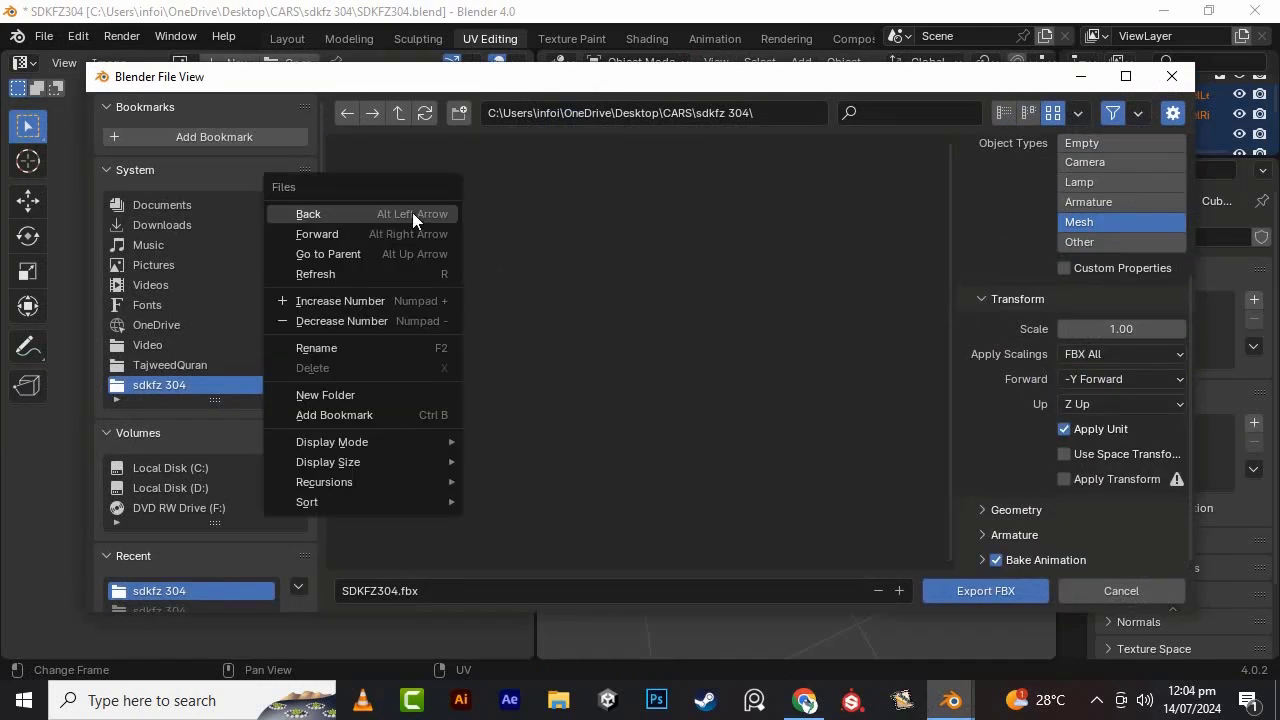
pyautogui.click(383, 388)
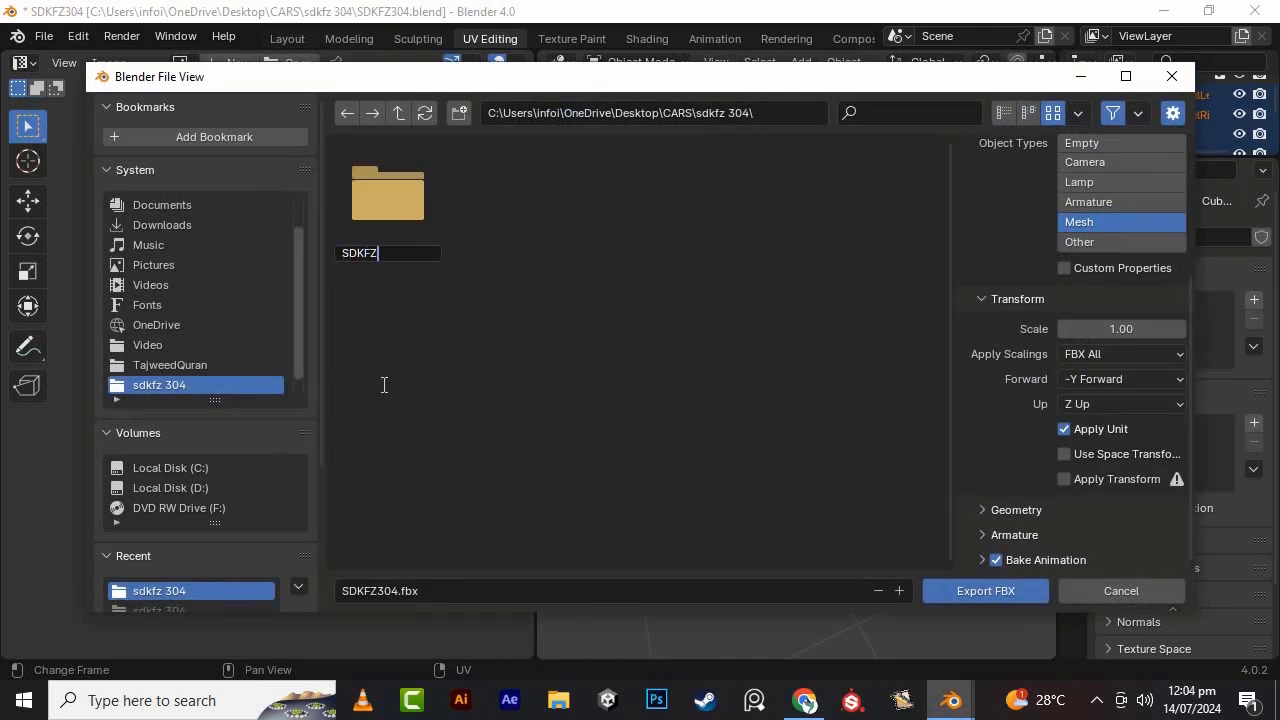
pyautogui.press('Escape')
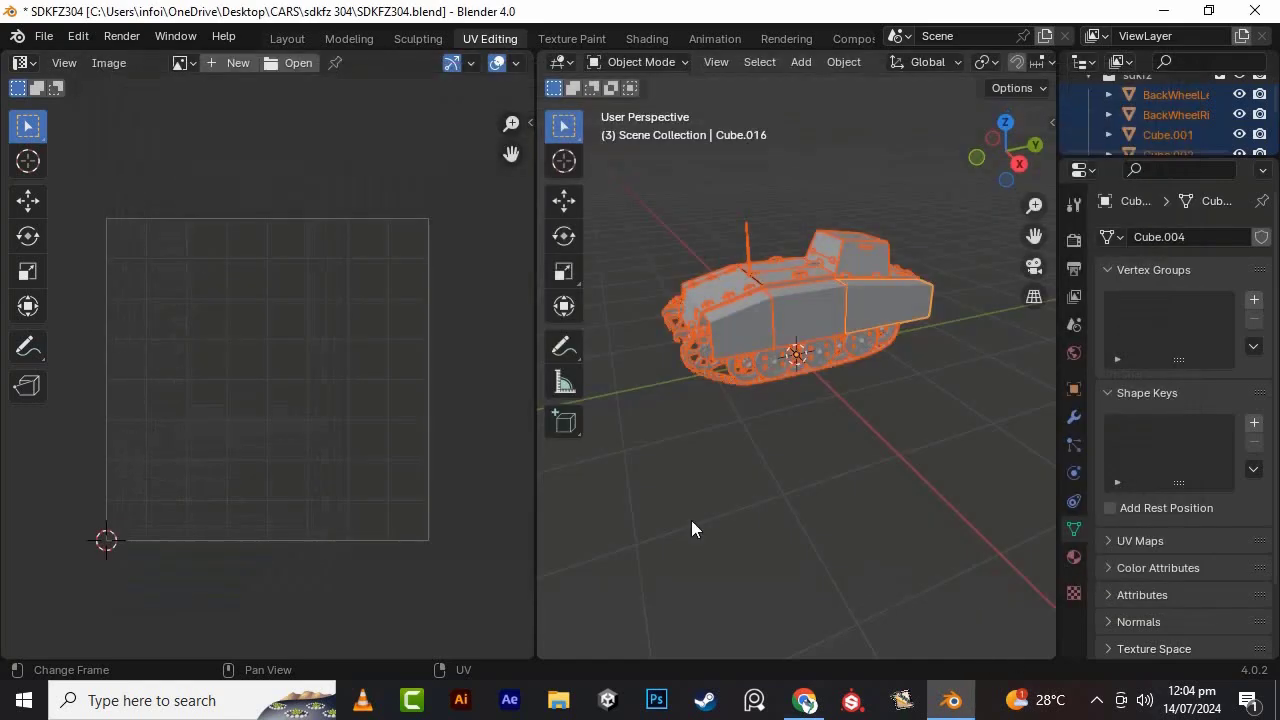
# - Switch to Substance Painter and create a new project from SDKFZ304.fbx in the SDKFZFBX folder
pyautogui.click(1254, 12)
pyautogui.click(601, 388)
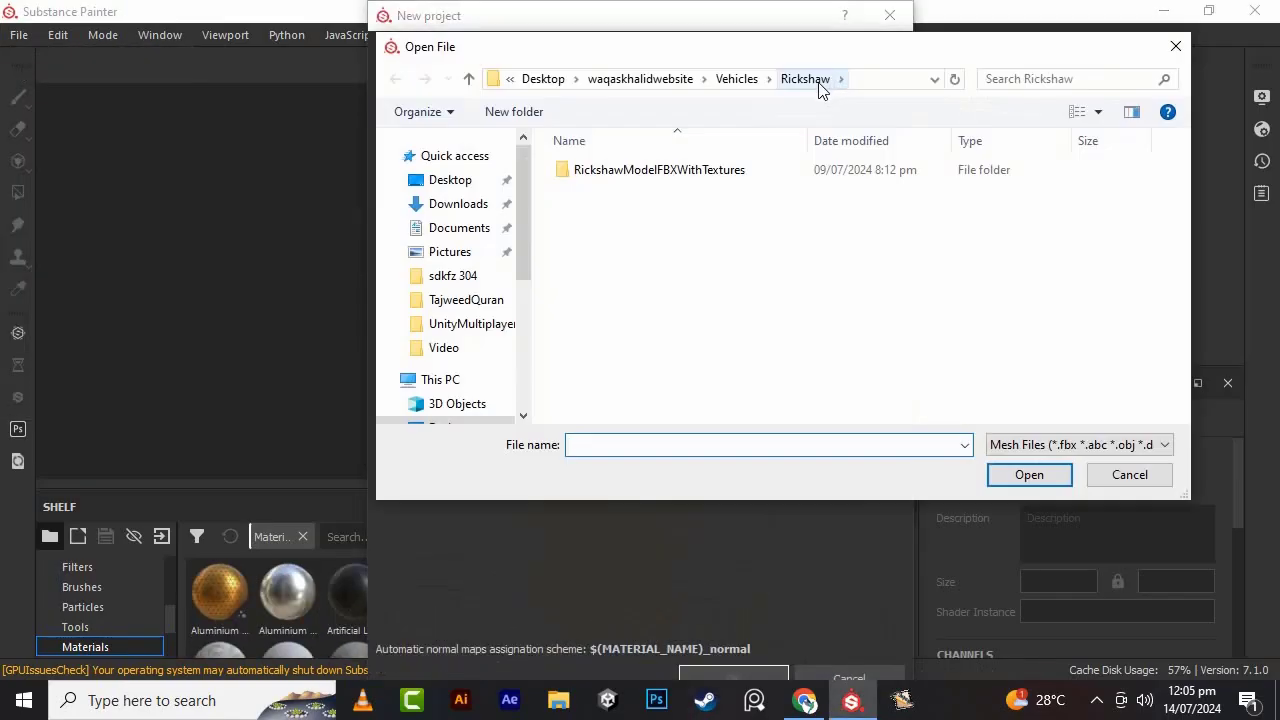
pyautogui.click(586, 78)
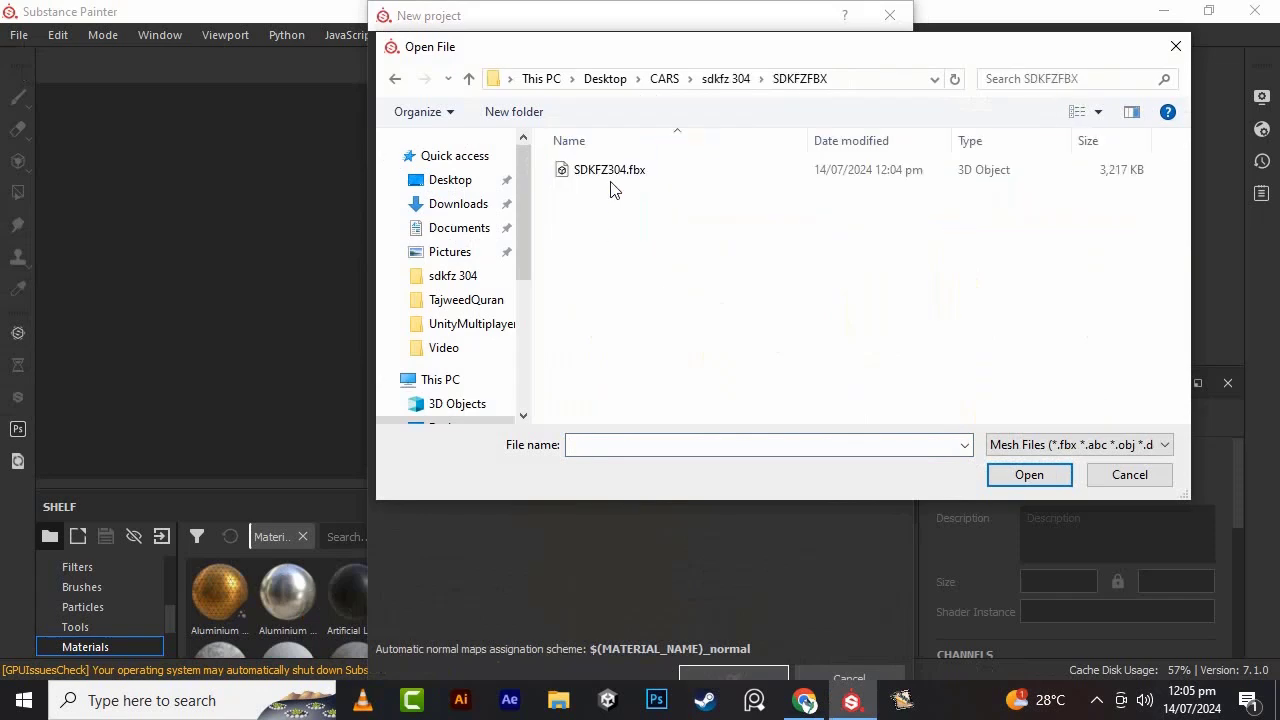
pyautogui.click(1086, 172)
pyautogui.click(1021, 473)
pyautogui.click(737, 673)
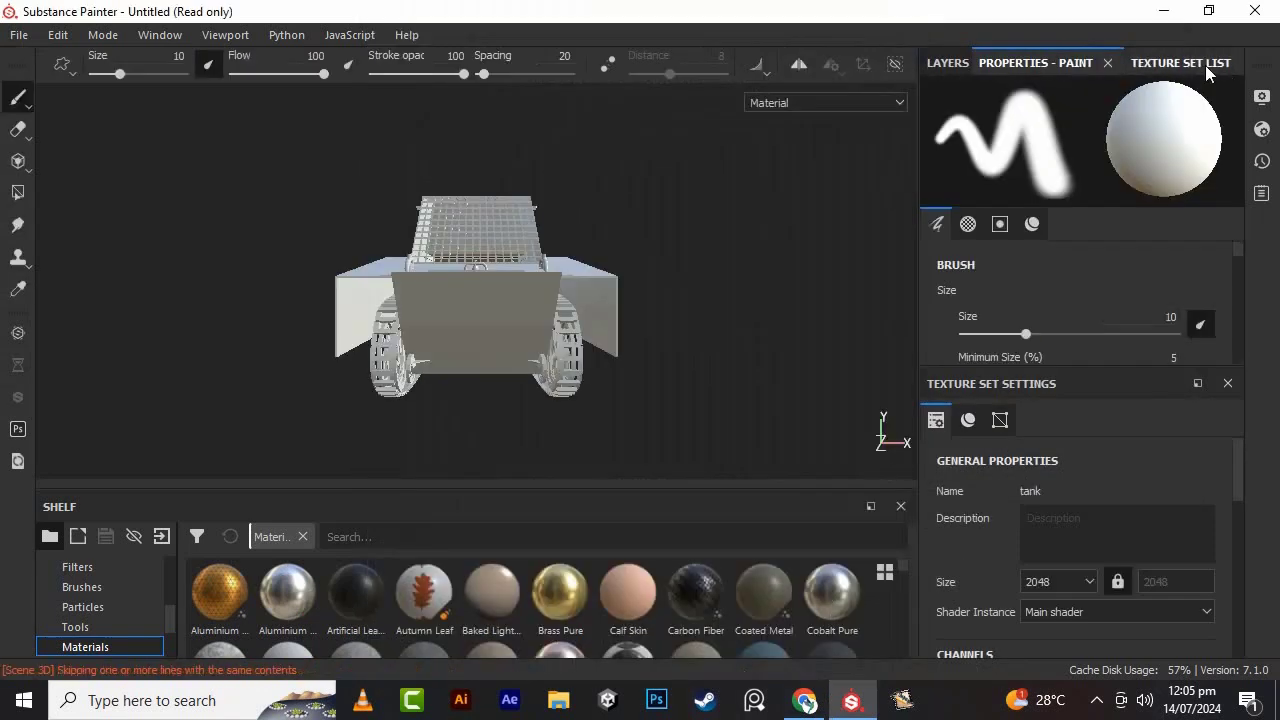
# - Bake the mesh maps of the tank texture set at 2048, leaving out the ID map
pyautogui.click(1205, 65)
pyautogui.scroll(-5, 1176, 571)
pyautogui.click(1157, 648)
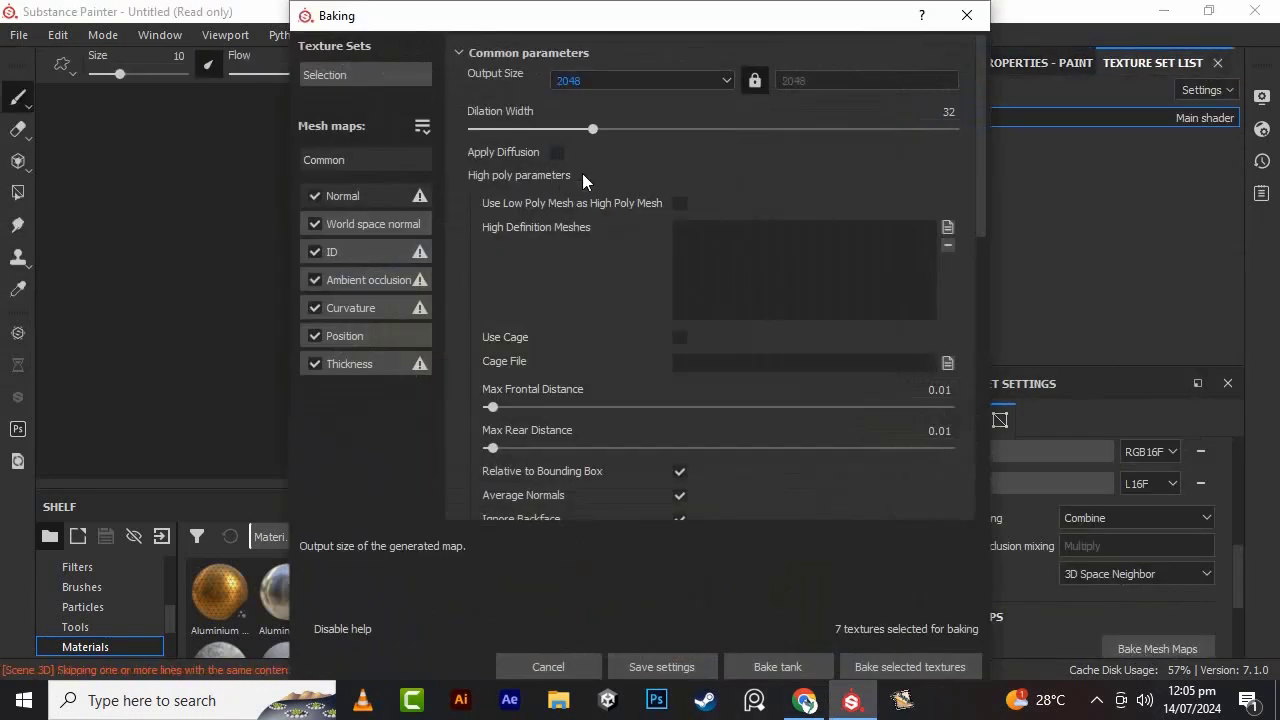
pyautogui.click(315, 252)
pyautogui.scroll(-3, 645, 383)
pyautogui.click(910, 667)
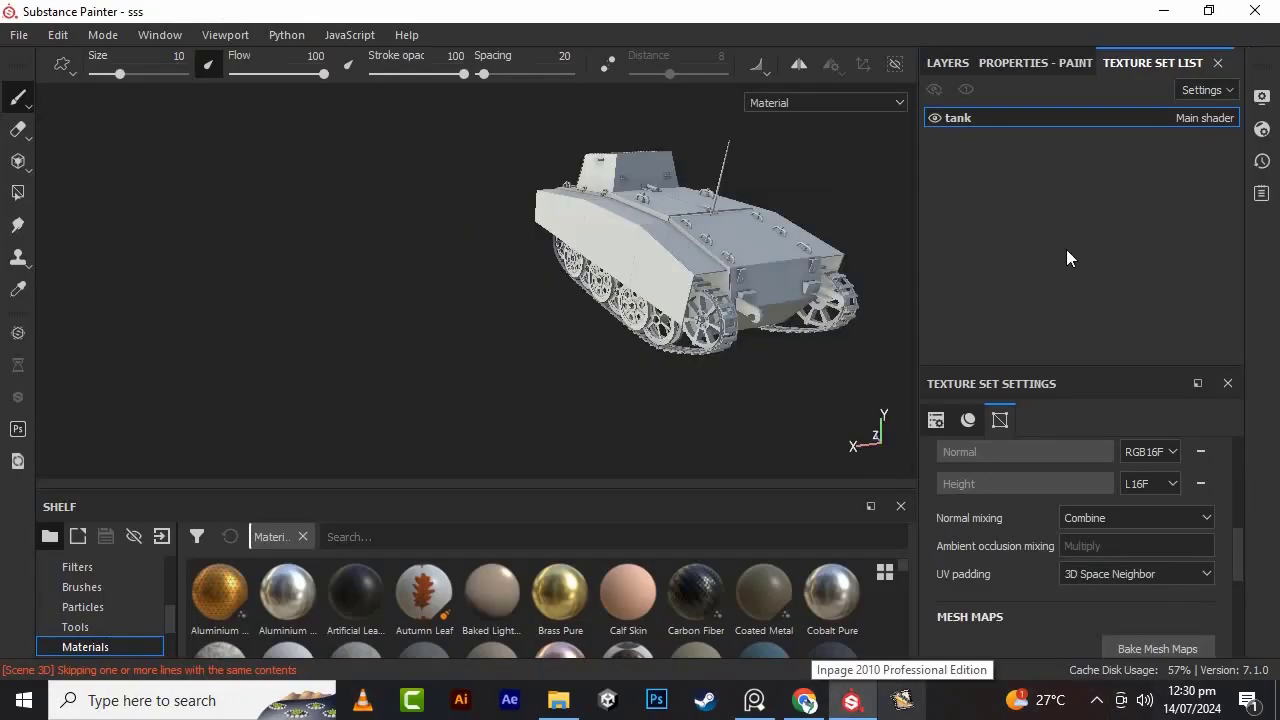
# - Set the viewport's environment map to Bus Garage in the display settings
pyautogui.click(1262, 97)
pyautogui.click(1124, 268)
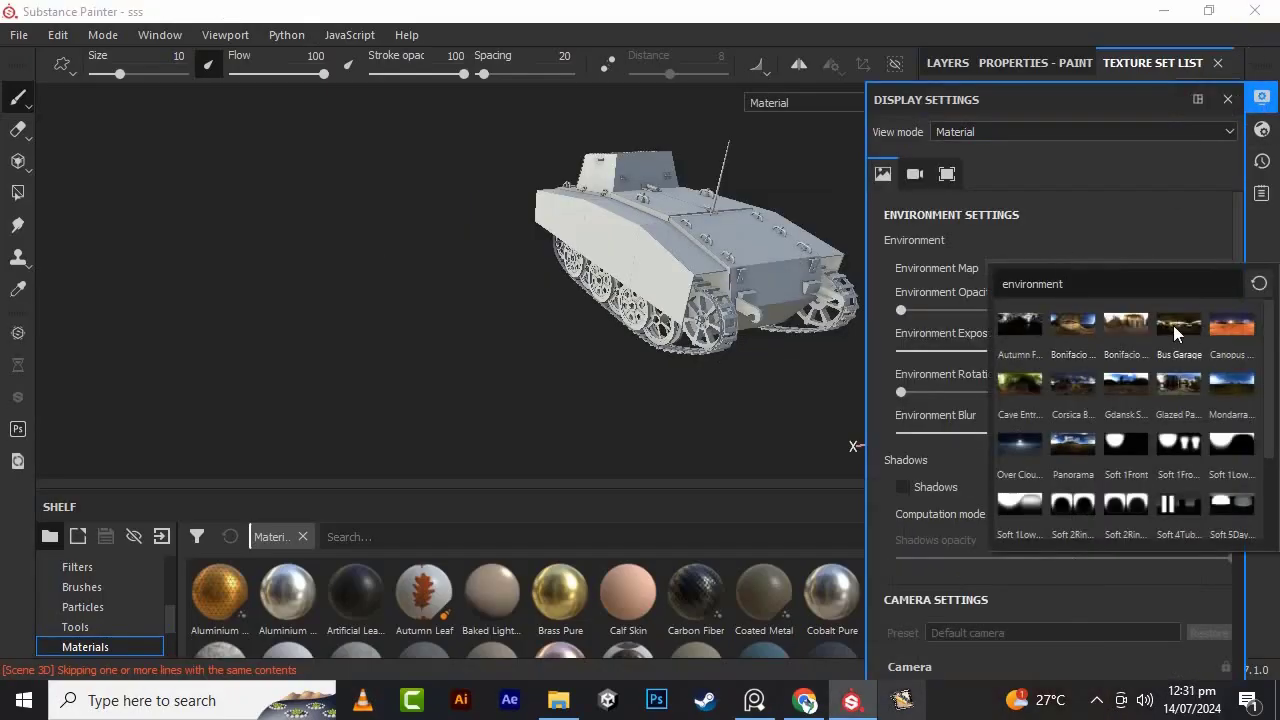
pyautogui.click(1173, 325)
pyautogui.click(860, 161)
# - Search the smart materials for steel and apply Steel Stained to the tank
pyautogui.scroll(4, 866, 161)
pyautogui.scroll(-1, 866, 161)
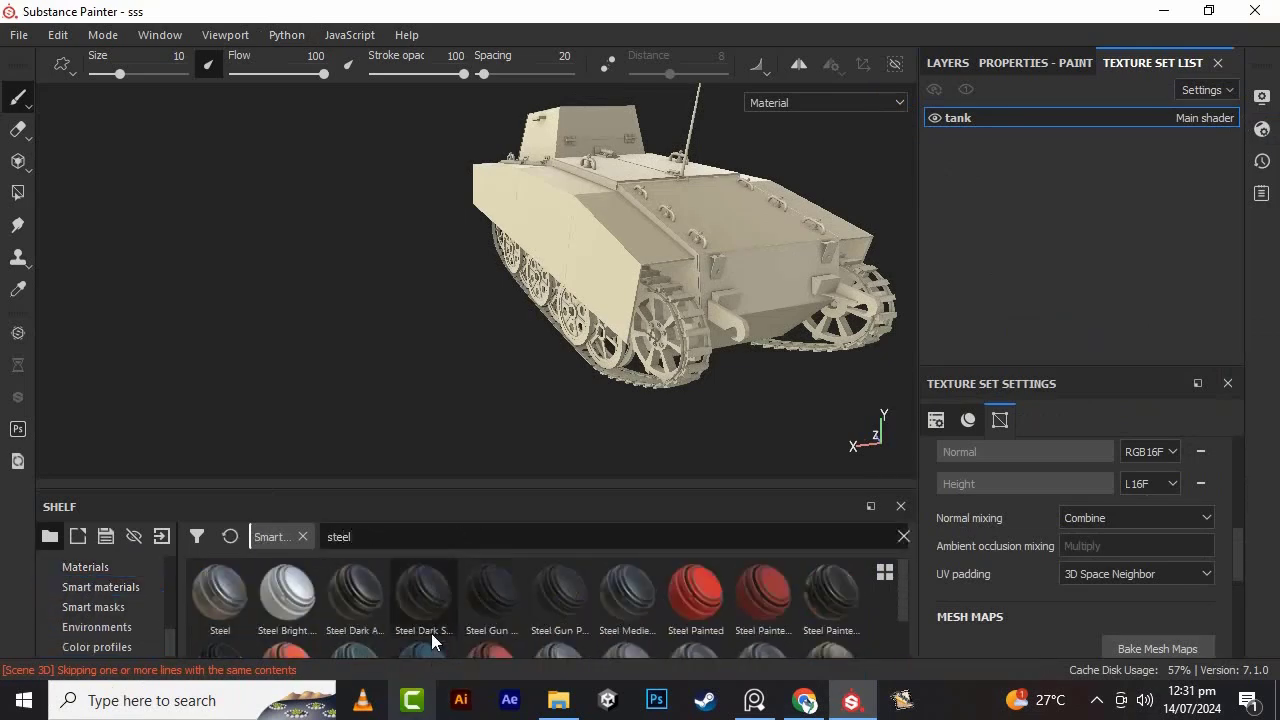
pyautogui.scroll(-1, 432, 637)
# - Examine the camouflage paint and metal colours in the reference image beside the textured tank
pyautogui.click(756, 699)
pyautogui.scroll(4, 117, 309)
pyautogui.moveTo(117, 309); pyautogui.dragTo(140, 360, button='middle')
pyautogui.scroll(3, 140, 360)
pyautogui.scroll(-3, 140, 360)
pyautogui.scroll(2, 194, 256)
pyautogui.scroll(-4, 194, 256)
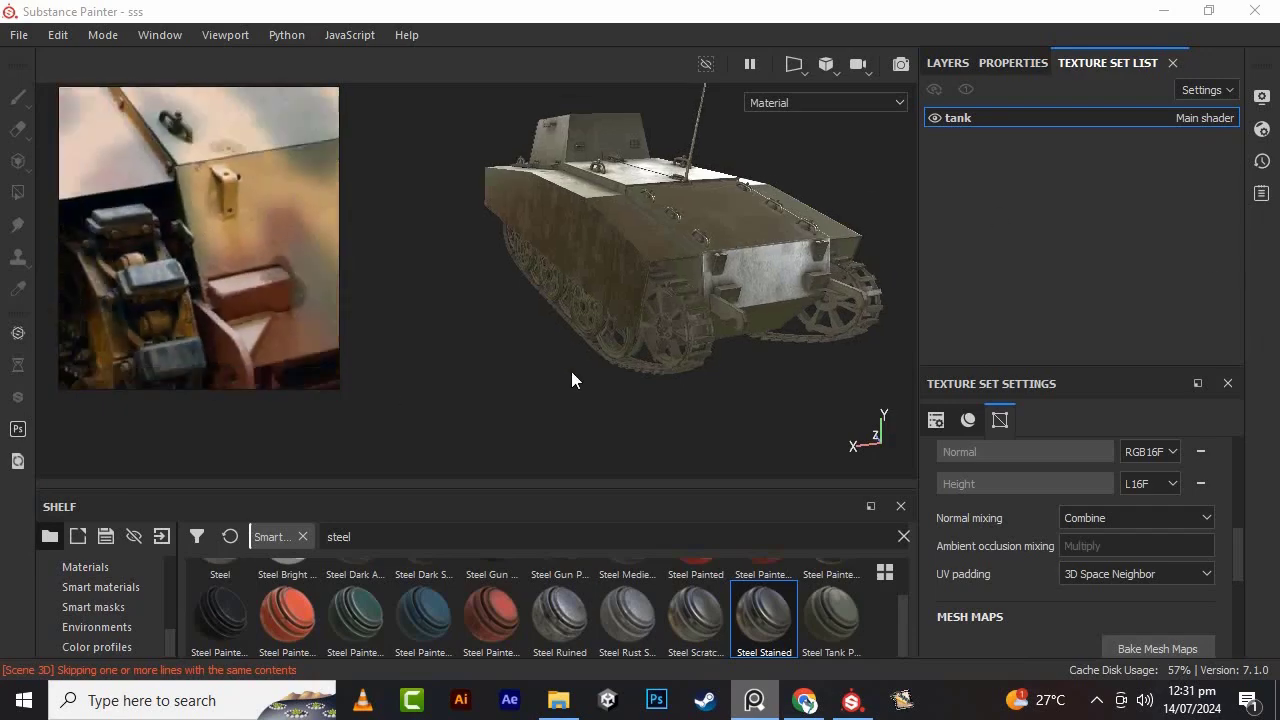
pyautogui.keyDown('alt'); pyautogui.moveTo(571, 371); pyautogui.dragTo(750, 708); pyautogui.keyUp('alt')
pyautogui.click(751, 704)
# - Add a fill layer above Steel Stained that uses the imported armytanktexture.jpg as its base color
pyautogui.scroll(-3, 405, 408)
pyautogui.click(947, 63)
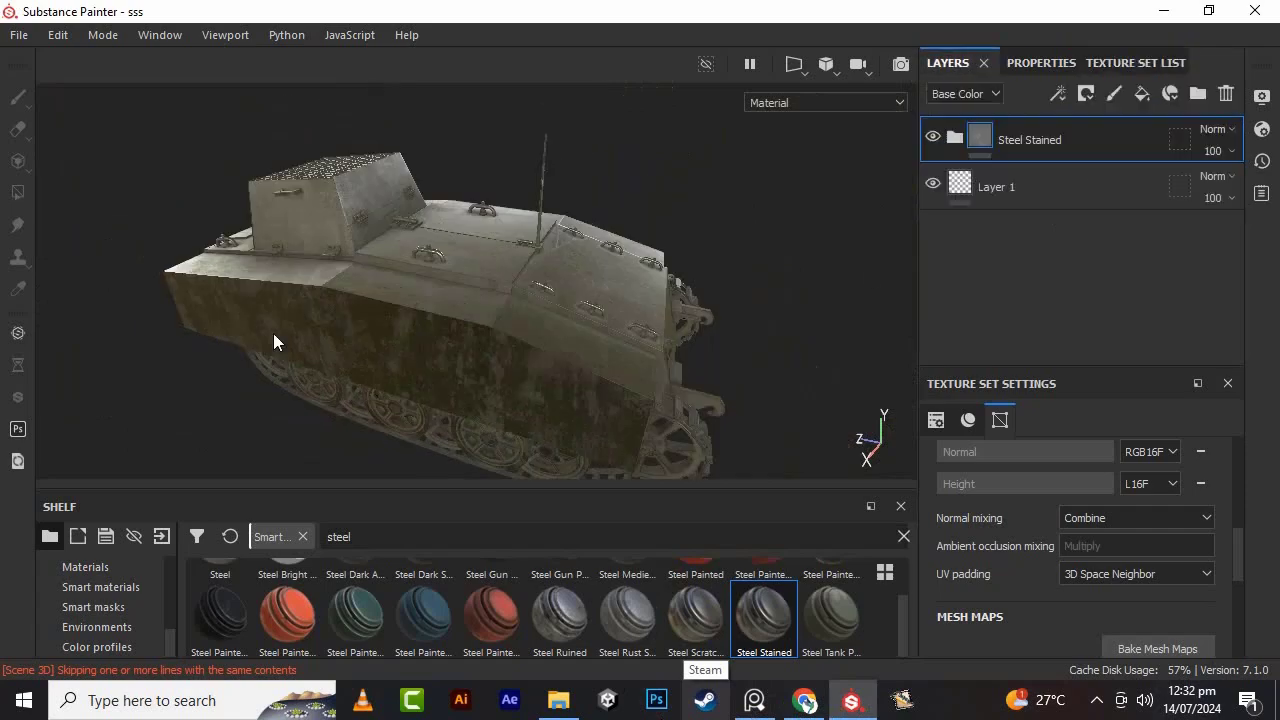
pyautogui.keyDown('alt'); pyautogui.moveTo(275, 340); pyautogui.dragTo(1273, 231); pyautogui.keyUp('alt')
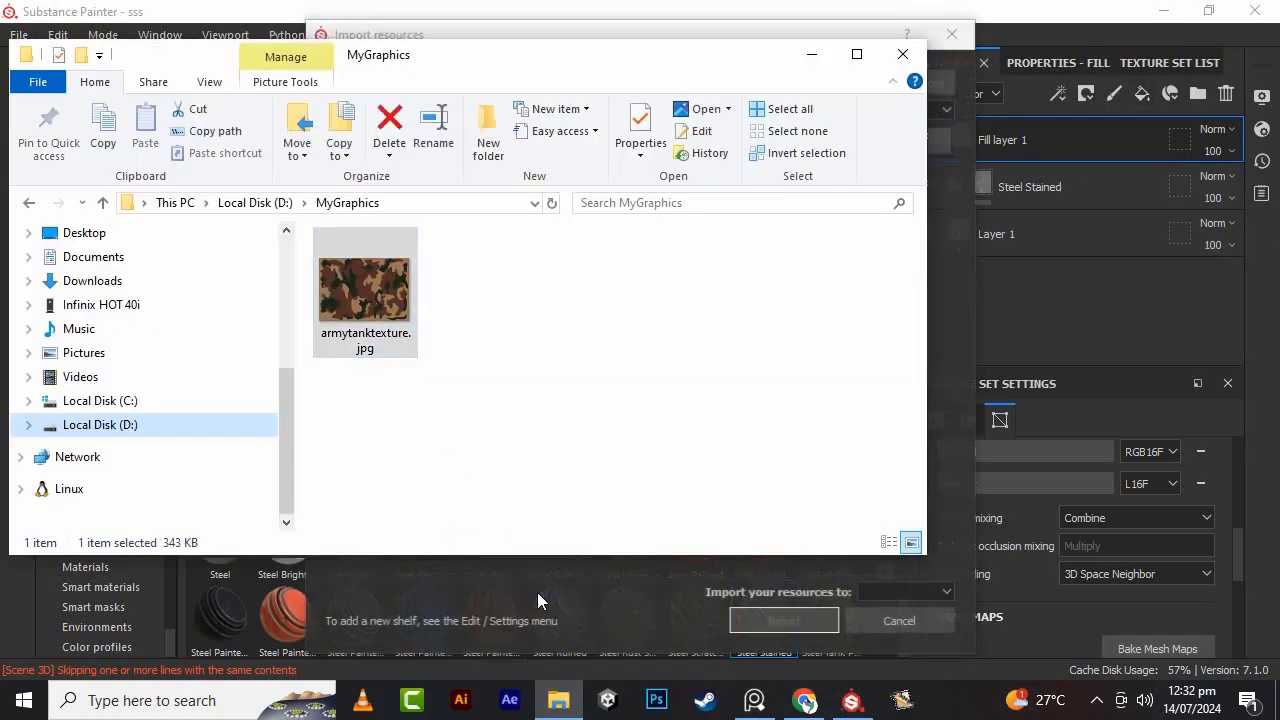
pyautogui.click(895, 140)
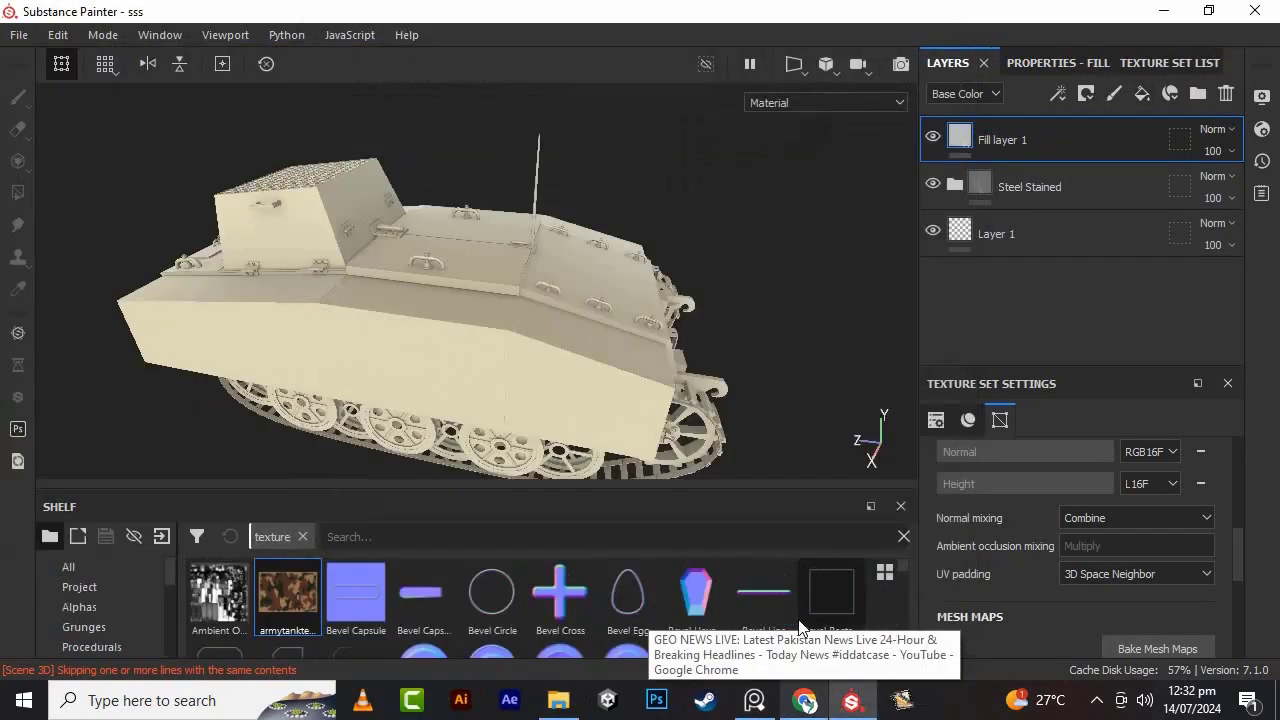
pyautogui.keyDown('alt'); pyautogui.moveTo(300, 420); pyautogui.dragTo(617, 394); pyautogui.keyUp('alt')
pyautogui.click(950, 63)
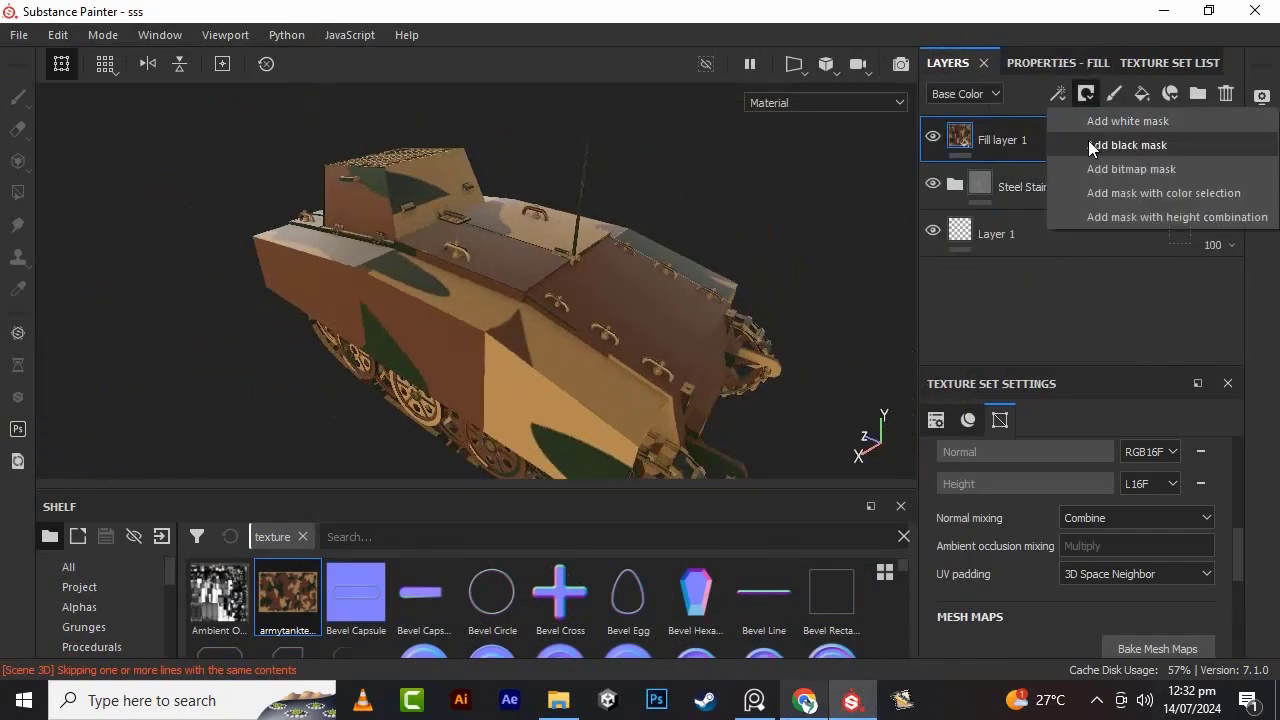
# - Add a black mask to the camouflage fill layer and polygon-fill it over the front hull plates and side skirts
pyautogui.click(1090, 145)
pyautogui.click(17, 192)
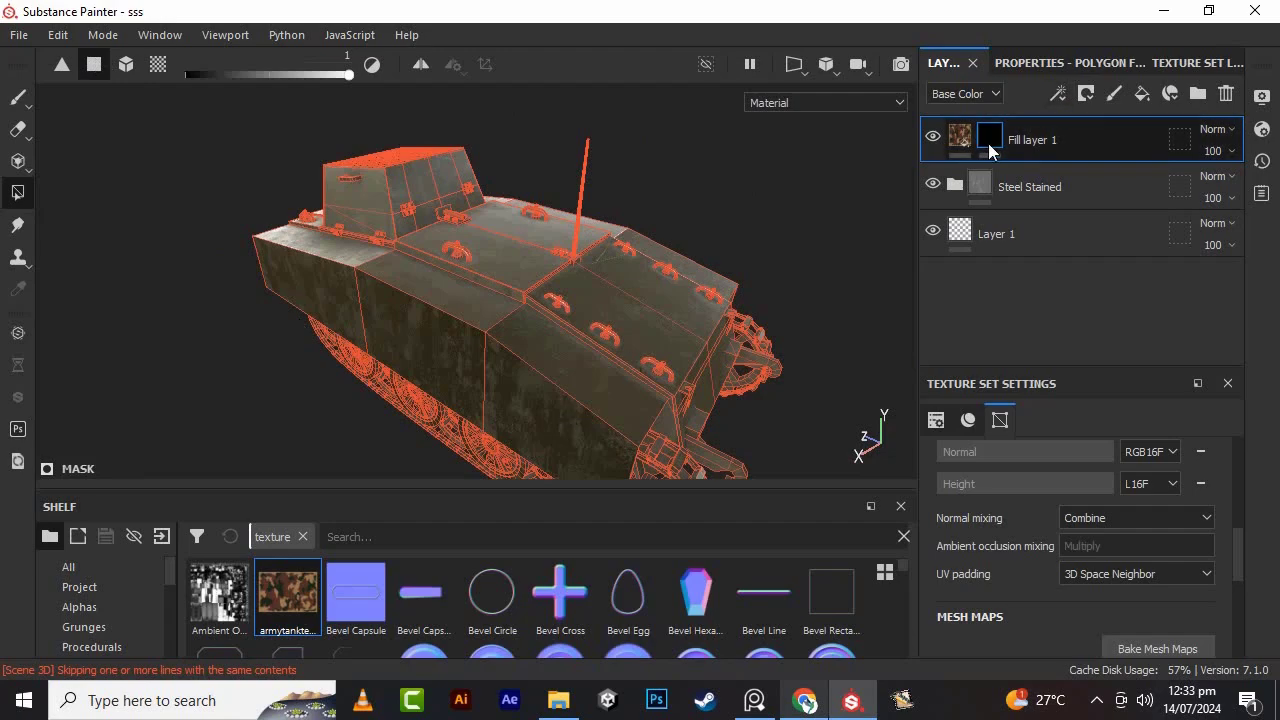
pyautogui.keyDown('alt'); pyautogui.moveTo(654, 296); pyautogui.dragTo(510, 454); pyautogui.keyUp('alt')
pyautogui.click(815, 317)
pyautogui.scroll(2, 658, 253)
pyautogui.click(672, 339)
pyautogui.click(589, 327)
pyautogui.scroll(5, 589, 327)
pyautogui.click(605, 296)
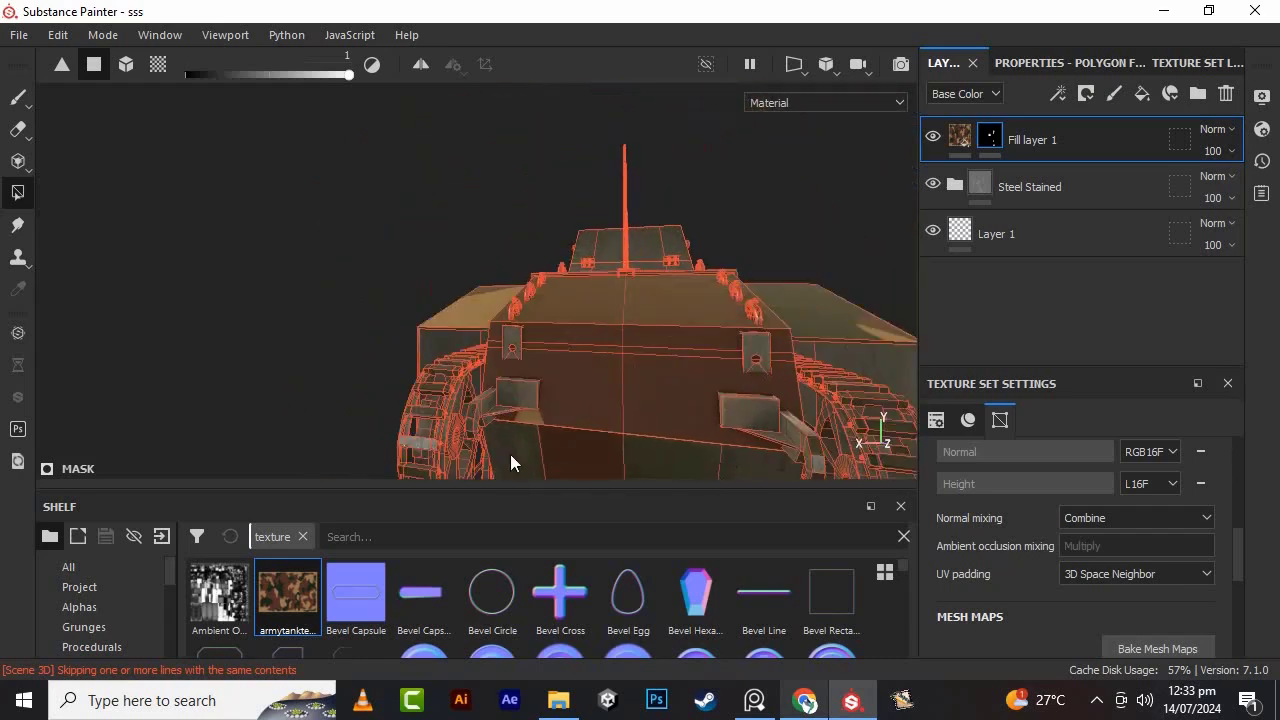
# - Polygon-fill the camouflage mask over the remaining deck panels and the front of the raised superstructure
pyautogui.scroll(-3, 649, 437)
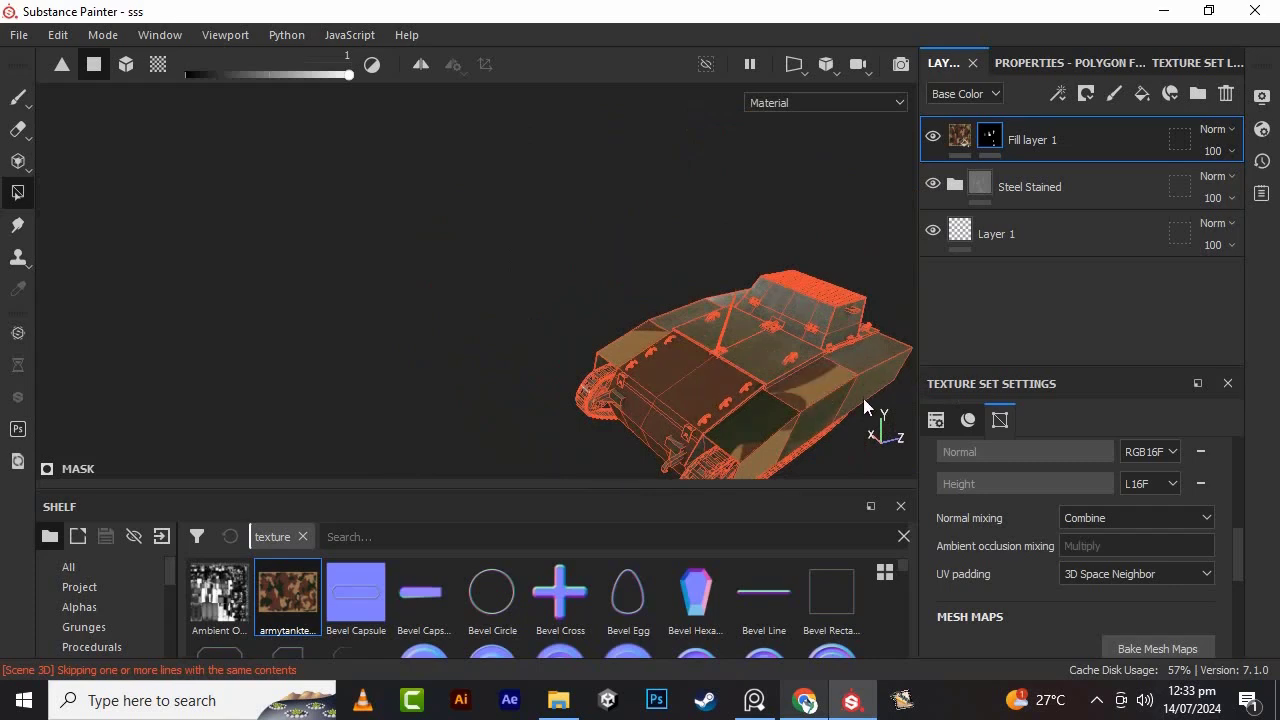
pyautogui.scroll(3, 766, 364)
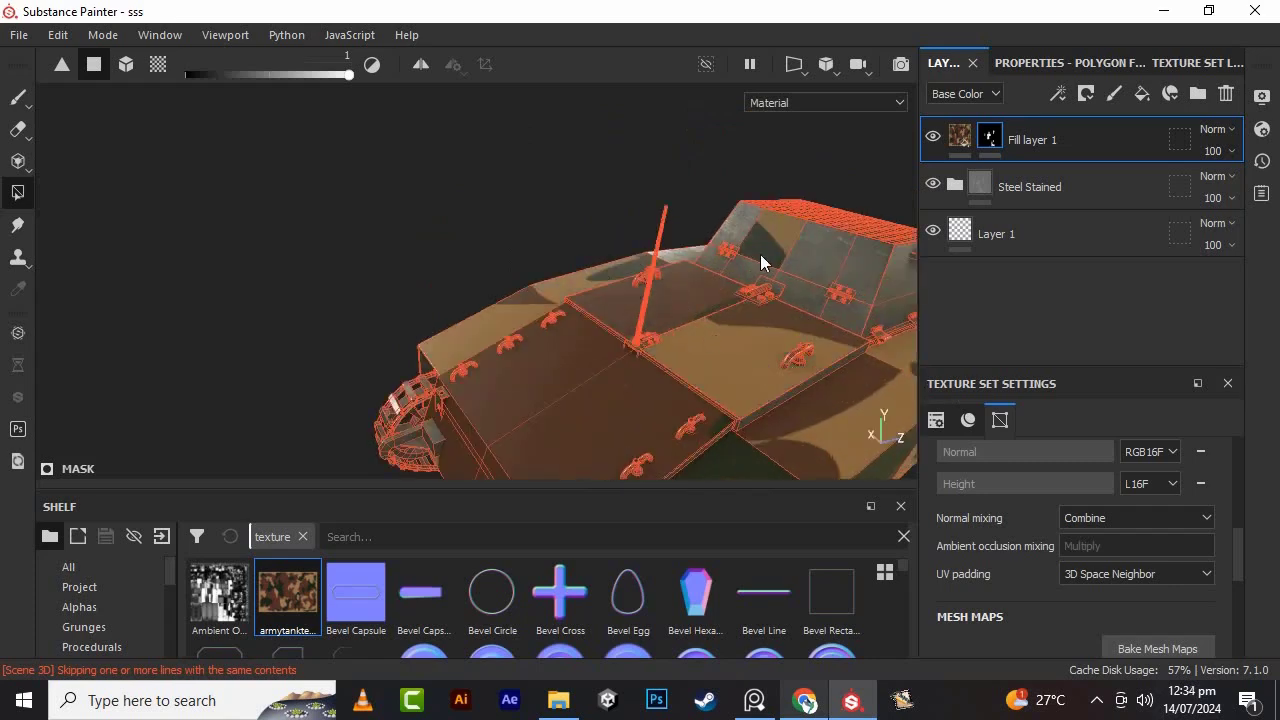
pyautogui.scroll(3, 748, 264)
pyautogui.scroll(-5, 858, 351)
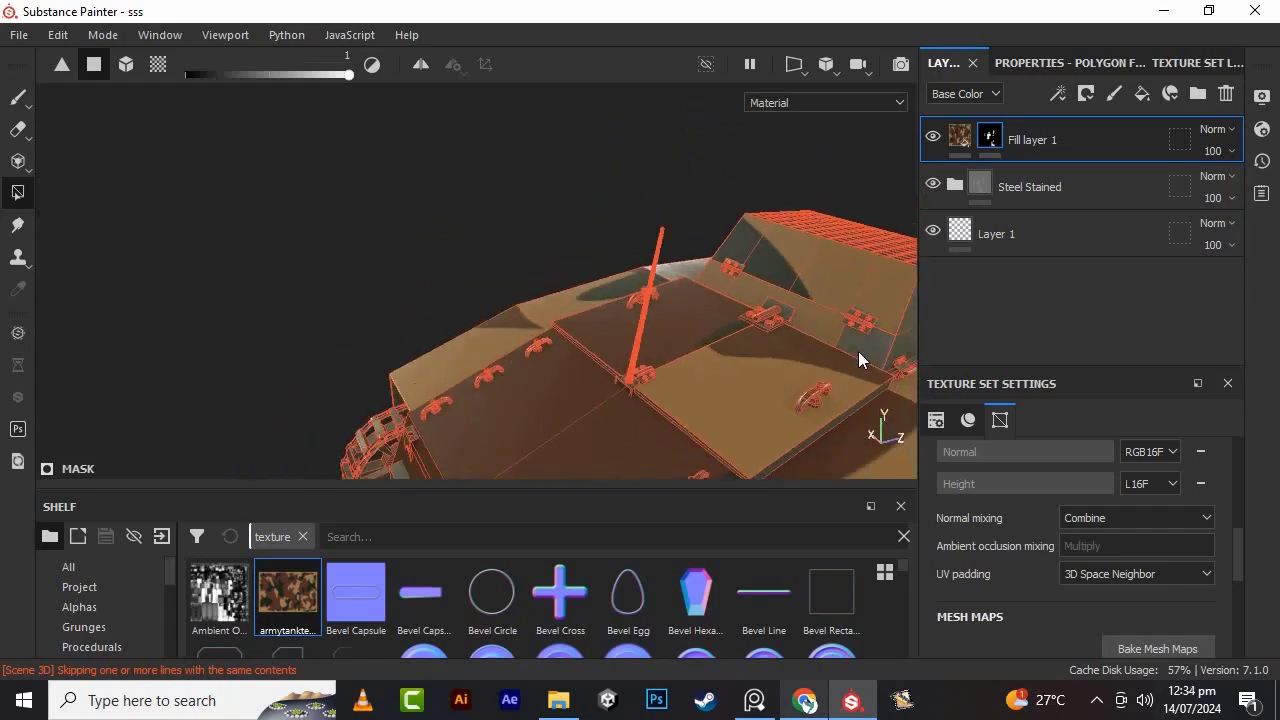
pyautogui.scroll(5, 855, 386)
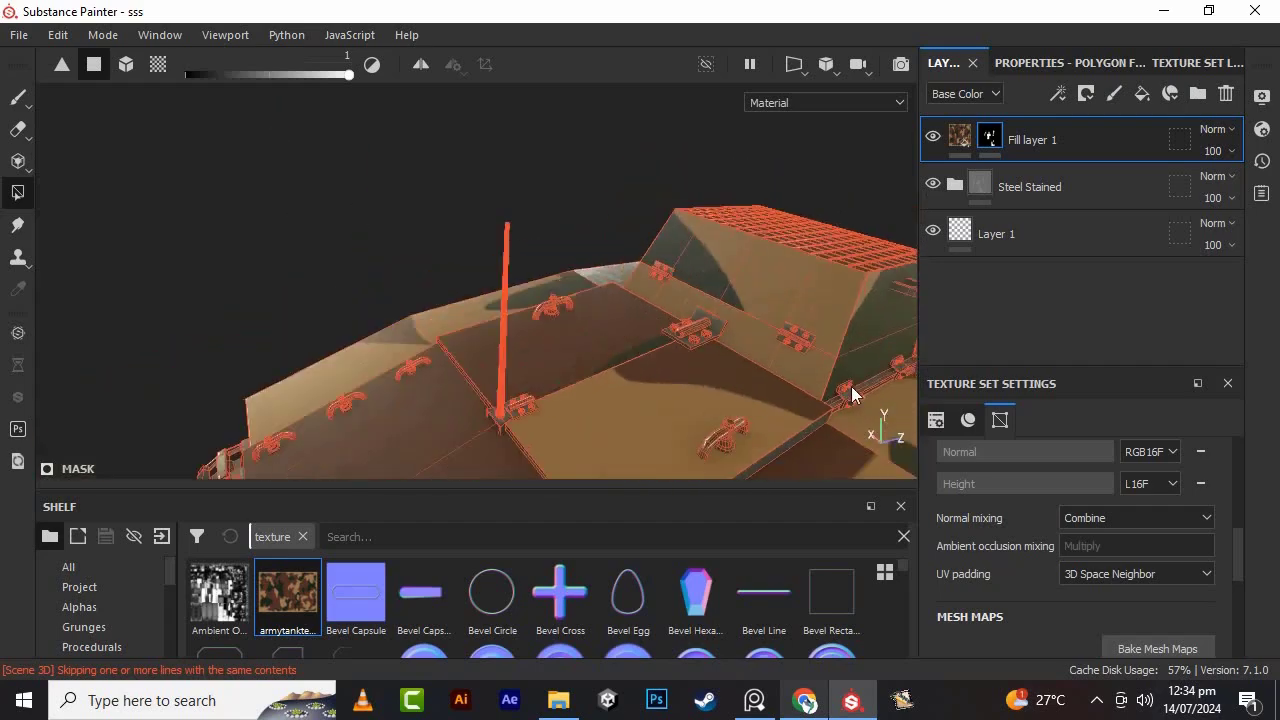
pyautogui.scroll(-5, 858, 386)
pyautogui.keyDown('alt'); pyautogui.moveTo(610, 384); pyautogui.dragTo(1014, 404); pyautogui.keyUp('alt')
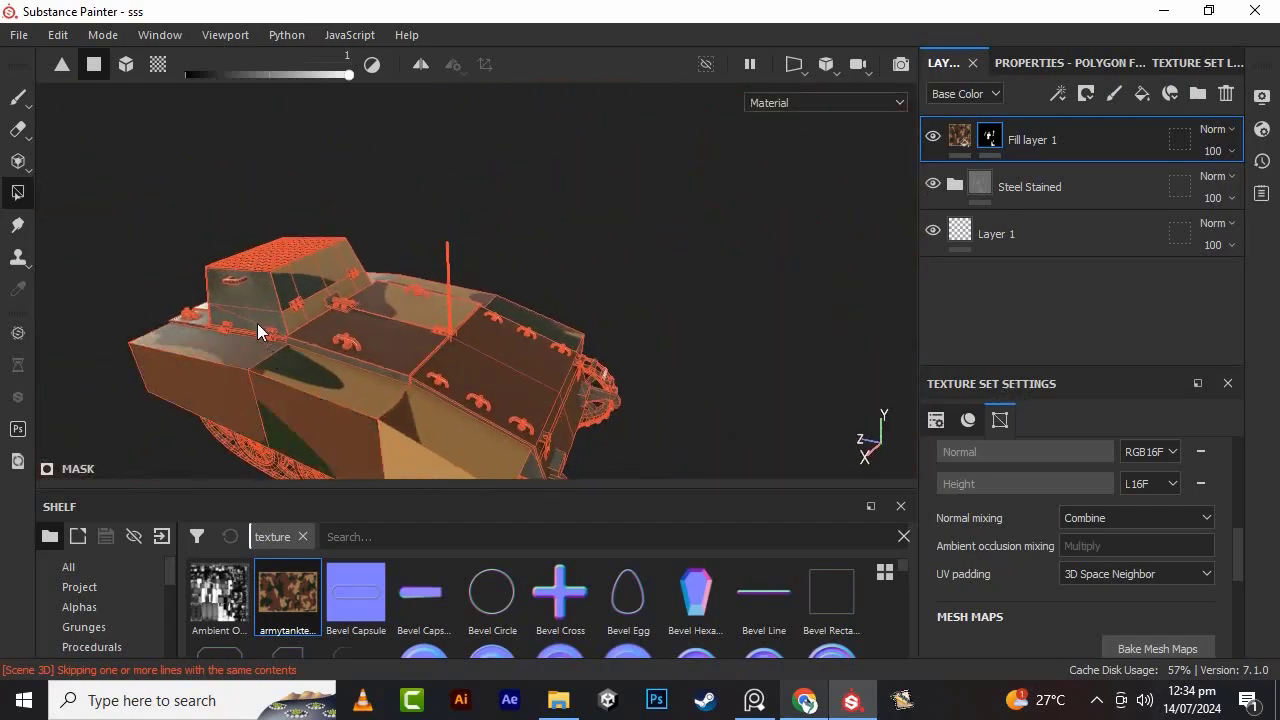
# - Polygon-fill the camouflage mask over the upper and lower side panels of the raised superstructure
pyautogui.scroll(5, 257, 323)
pyautogui.click(159, 293)
pyautogui.scroll(-3, 159, 293)
pyautogui.keyDown('alt'); pyautogui.moveTo(159, 293); pyautogui.dragTo(329, 355); pyautogui.keyUp('alt')
pyautogui.scroll(3, 312, 373)
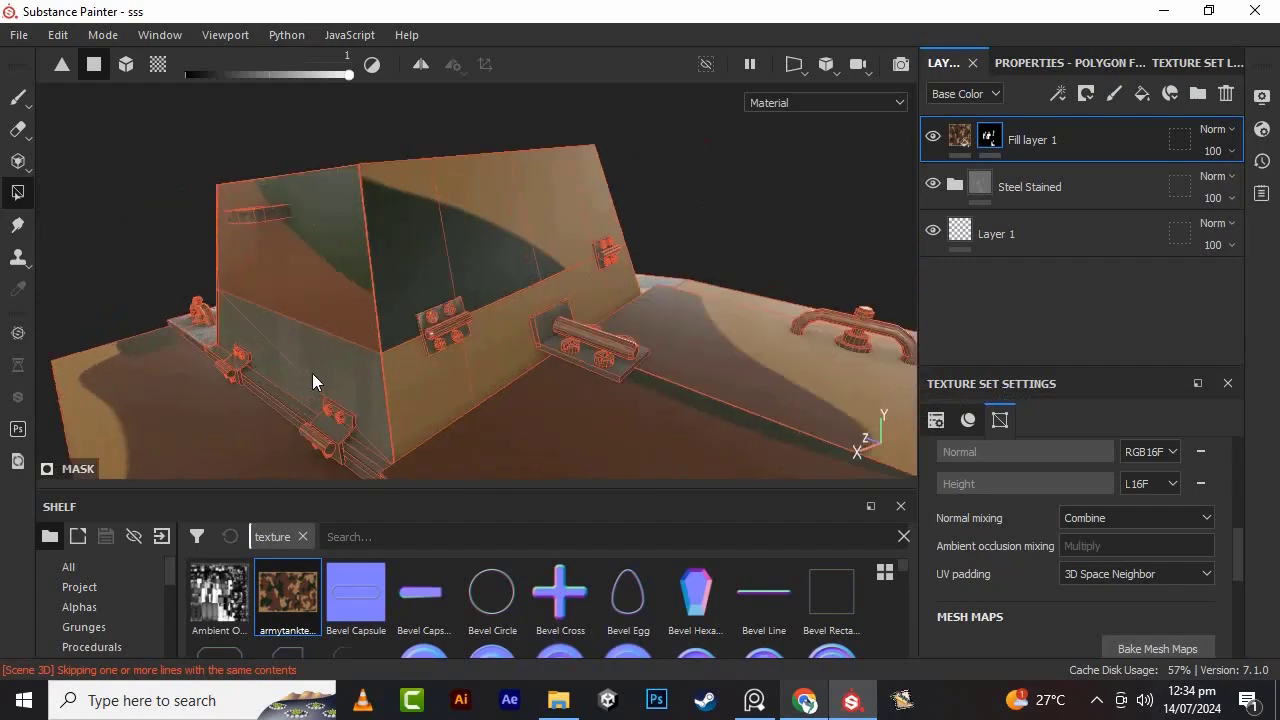
pyautogui.click(364, 377)
pyautogui.scroll(-3, 364, 377)
pyautogui.keyDown('alt'); pyautogui.moveTo(240, 365); pyautogui.dragTo(540, 404); pyautogui.keyUp('alt')
pyautogui.scroll(2, 540, 404)
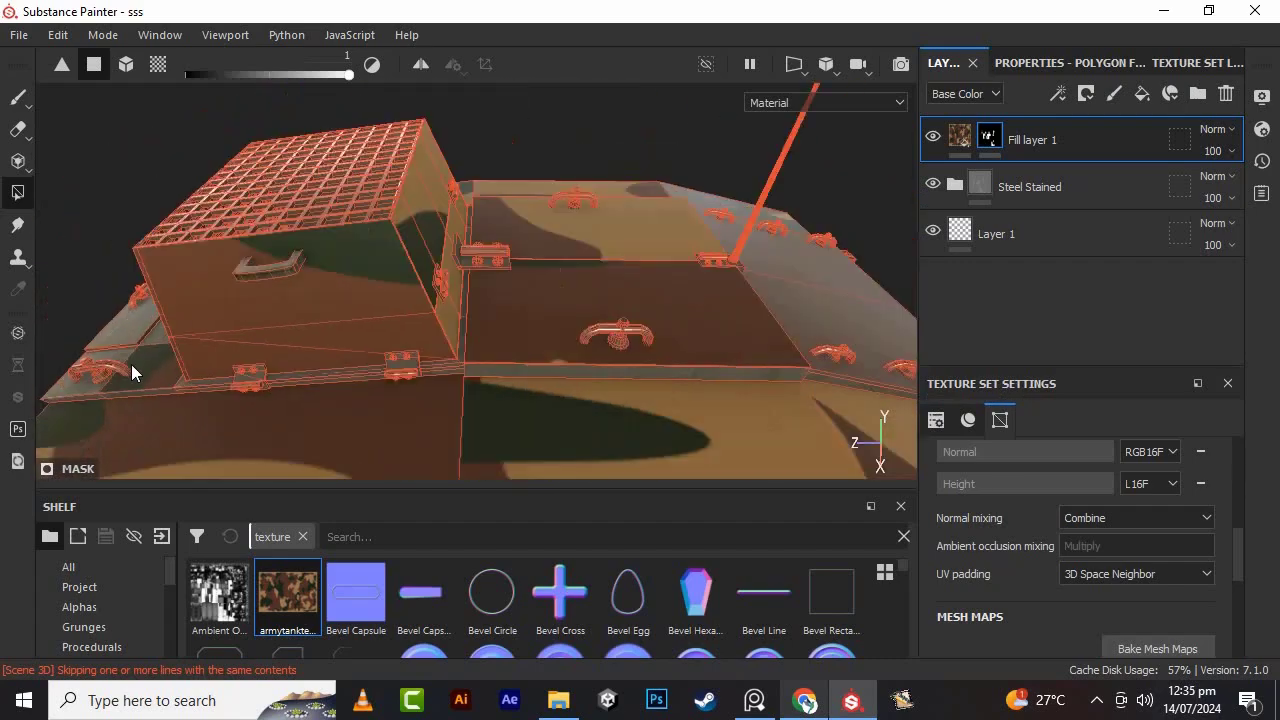
# - Polygon-fill the camouflage mask over the rear deck panels behind and beside the superstructure's grille
pyautogui.keyDown('alt'); pyautogui.moveTo(131, 364); pyautogui.dragTo(388, 395); pyautogui.keyUp('alt')
pyautogui.scroll(-5, 64, 393)
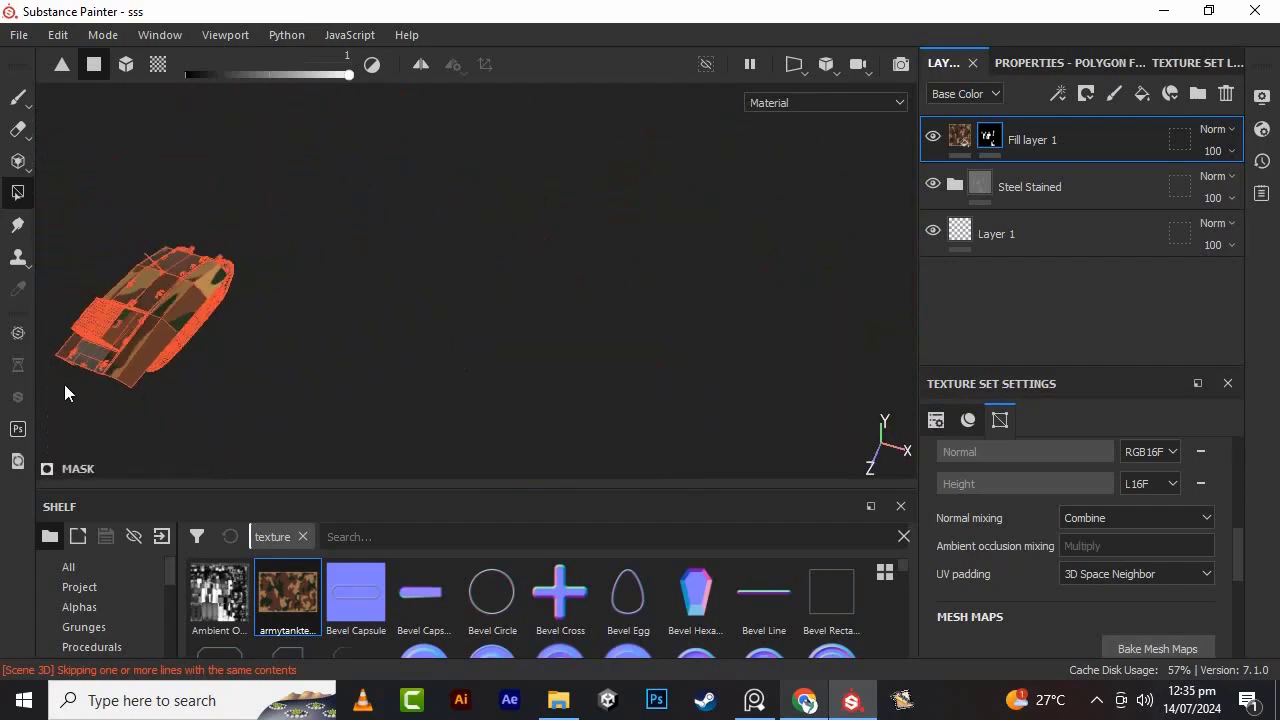
pyautogui.keyDown('alt'); pyautogui.moveTo(58, 341); pyautogui.dragTo(262, 282); pyautogui.keyUp('alt')
pyautogui.scroll(5, 347, 272)
pyautogui.keyDown('alt'); pyautogui.moveTo(347, 272); pyautogui.dragTo(651, 412); pyautogui.keyUp('alt')
pyautogui.scroll(-2, 651, 412)
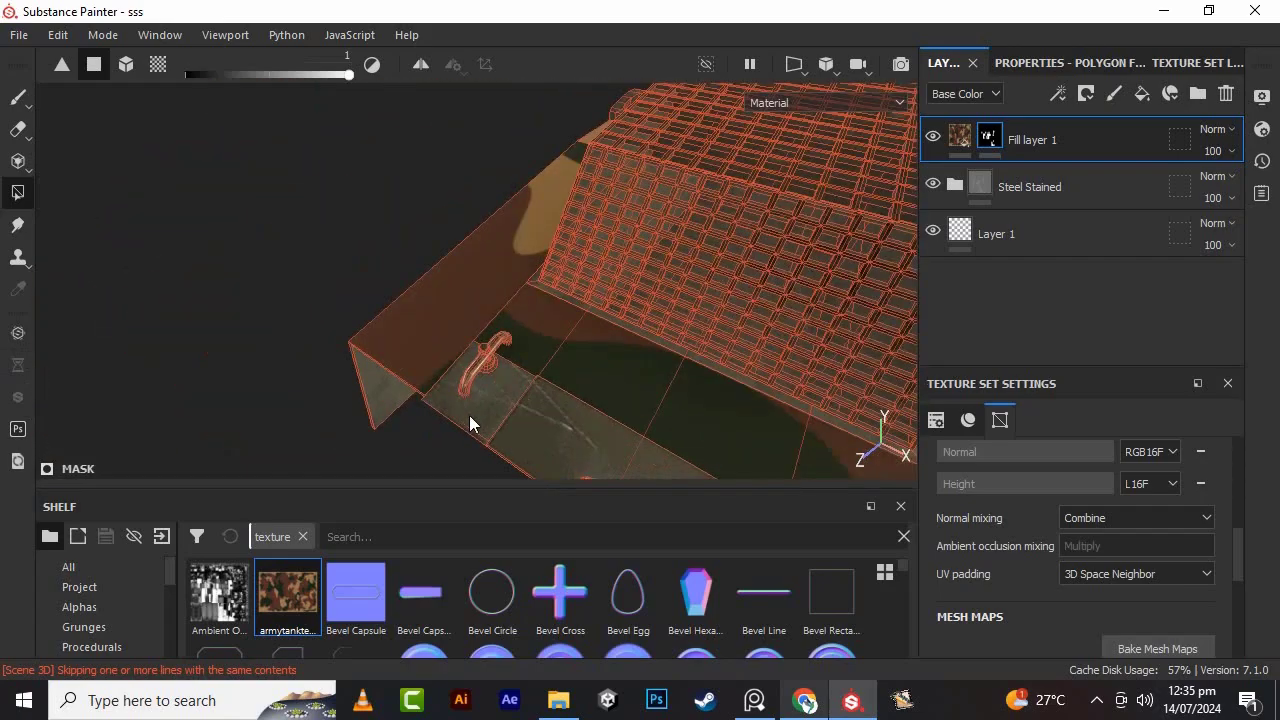
pyautogui.scroll(-3, 565, 472)
pyautogui.keyDown('alt'); pyautogui.moveTo(469, 415); pyautogui.dragTo(791, 468); pyautogui.keyUp('alt')
pyautogui.scroll(3, 565, 472)
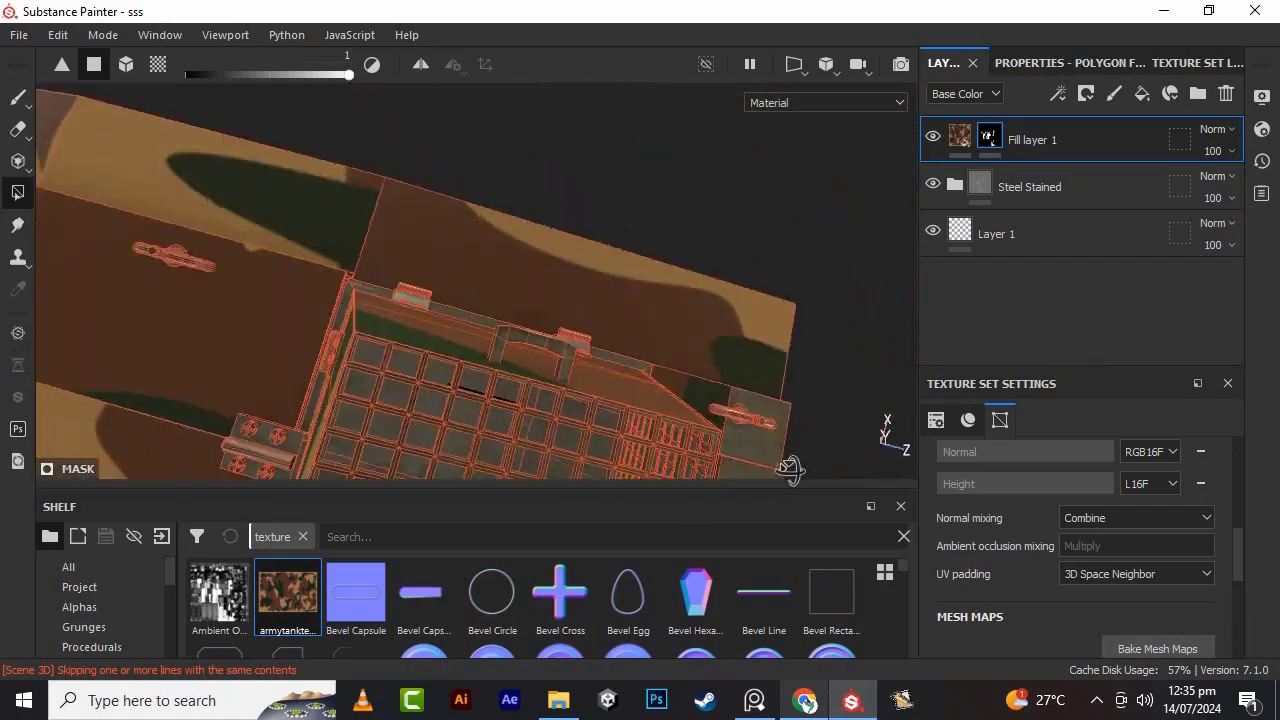
# - Polygon-fill the camouflage mask over the rear hull plate
pyautogui.scroll(-5, 609, 358)
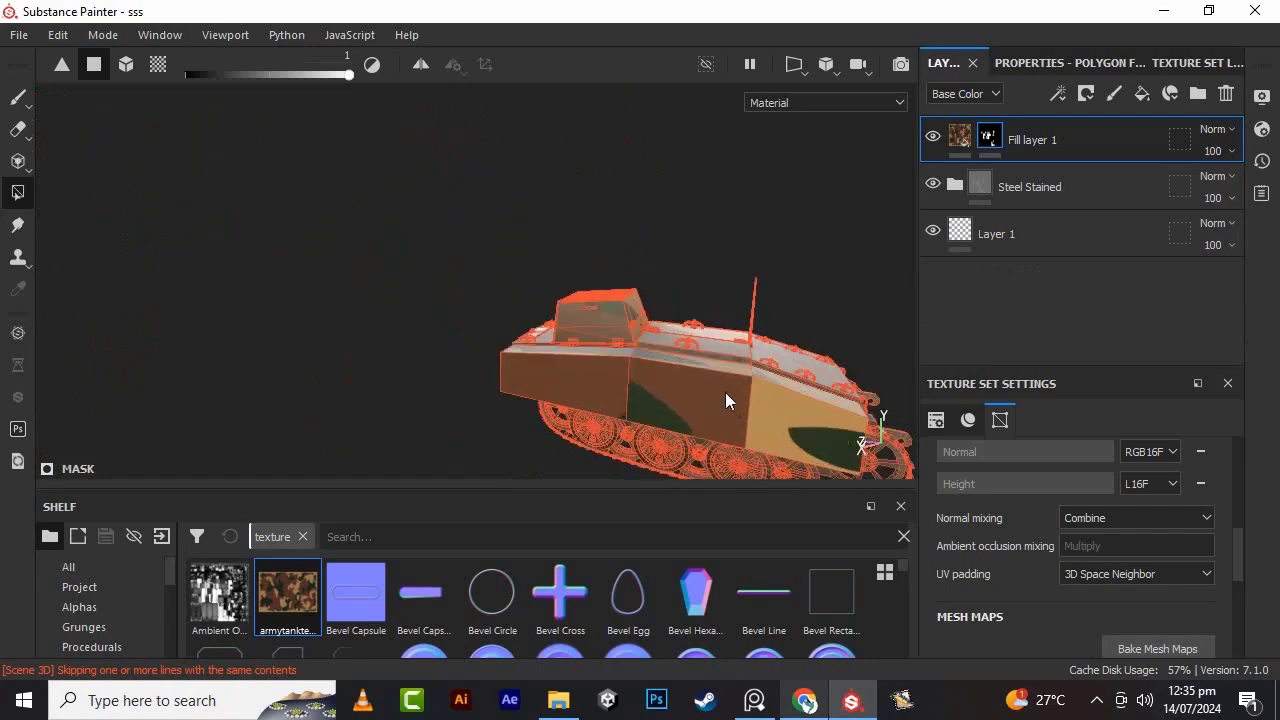
pyautogui.scroll(6, 420, 383)
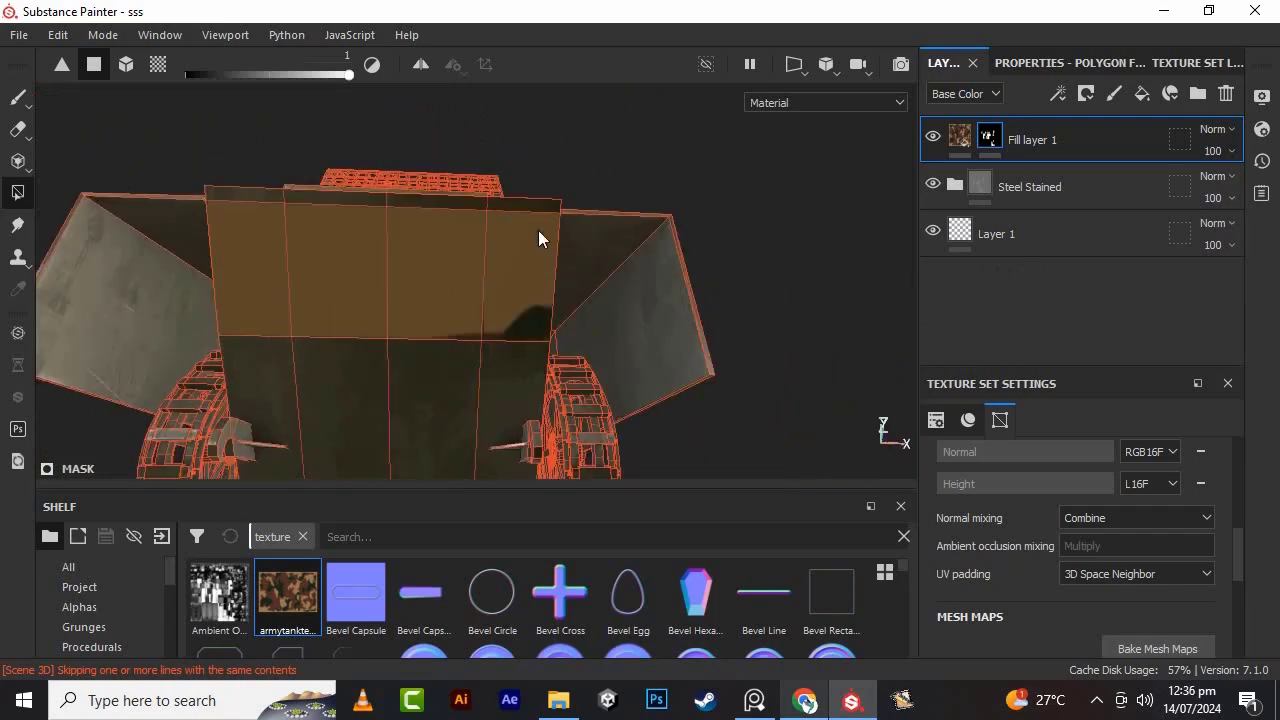
pyautogui.scroll(2, 293, 168)
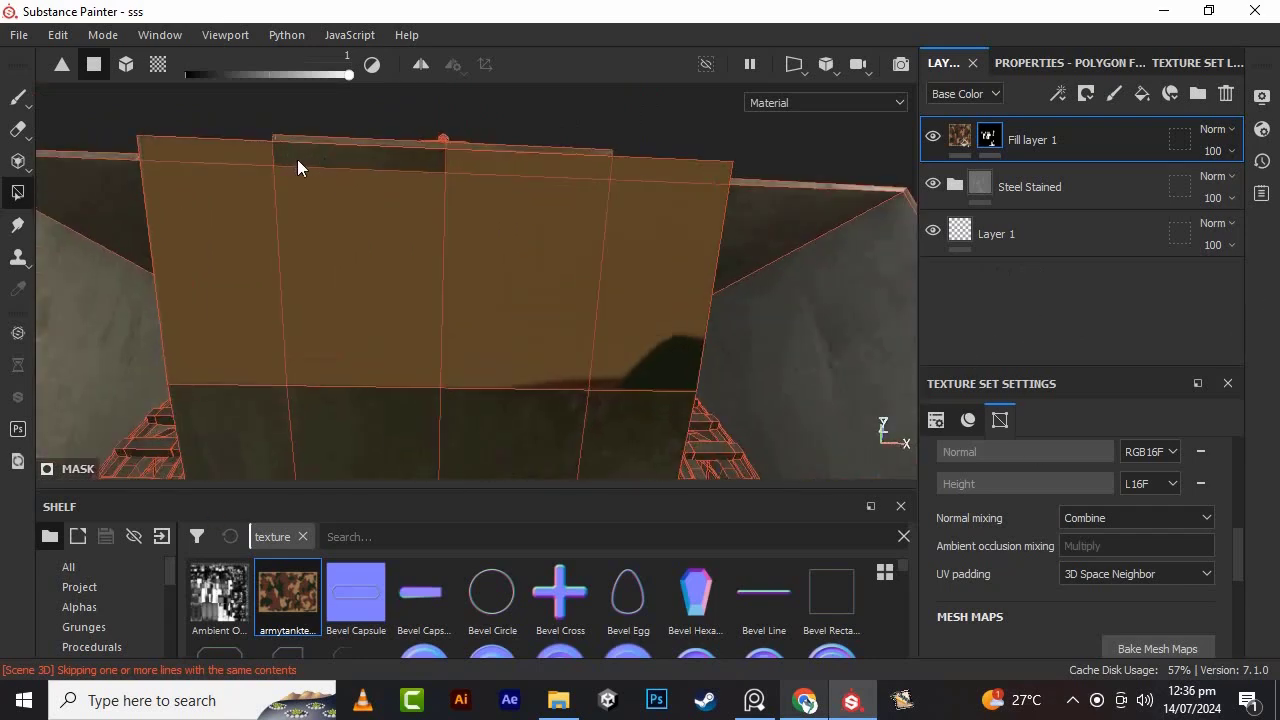
pyautogui.scroll(-6, 398, 447)
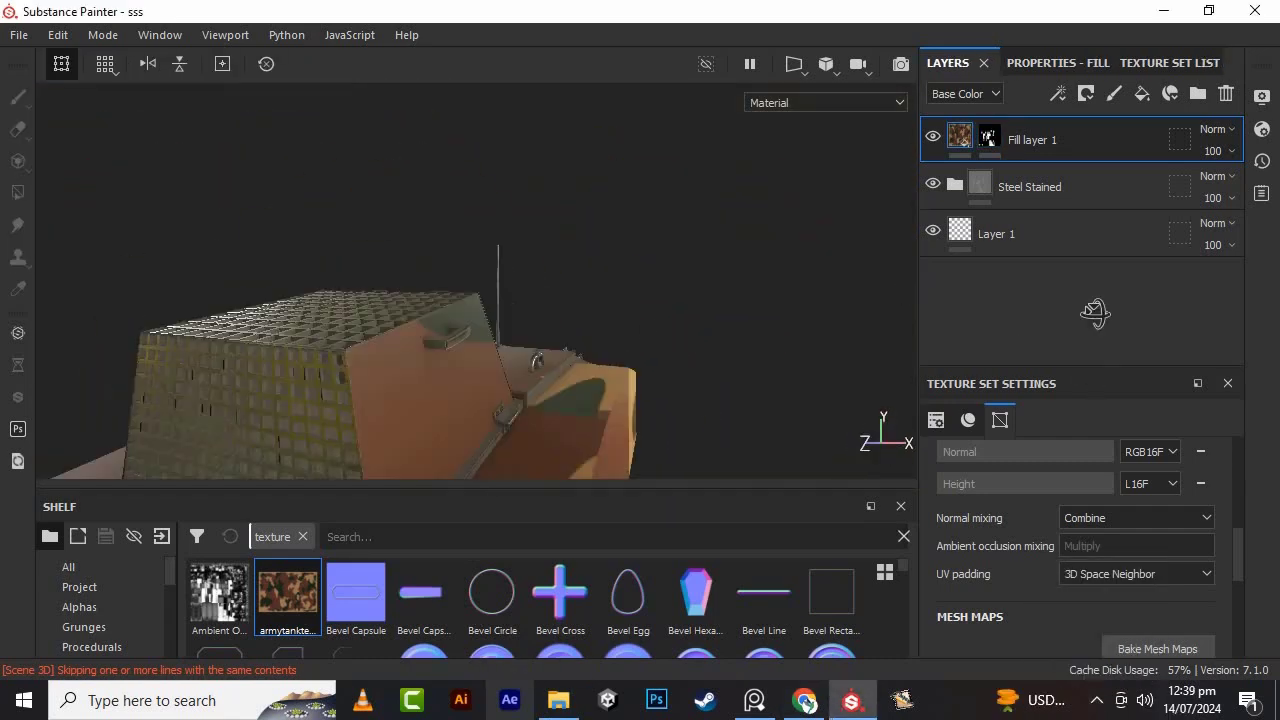
# - Scale down the camouflage fill's UV transform in the 2D view for a smaller, tiled pattern, and compare it with the layer hidden
pyautogui.scroll(-4, 724, 341)
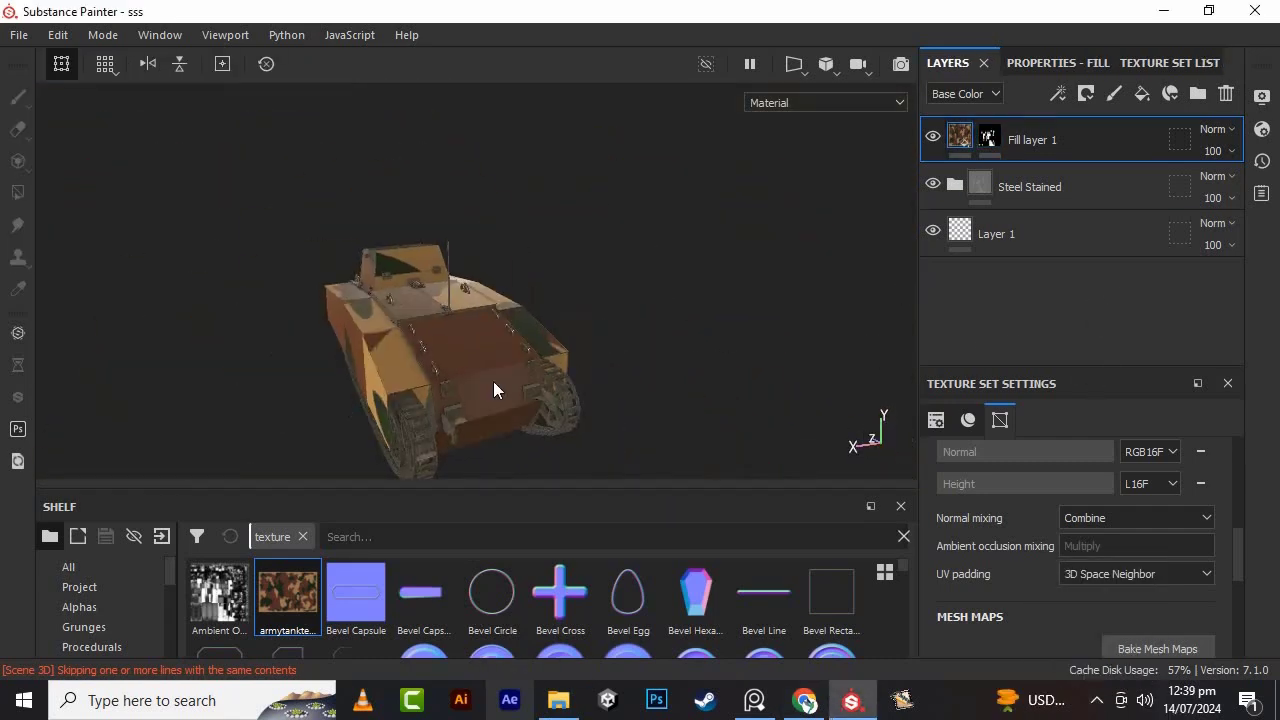
pyautogui.press('F1')
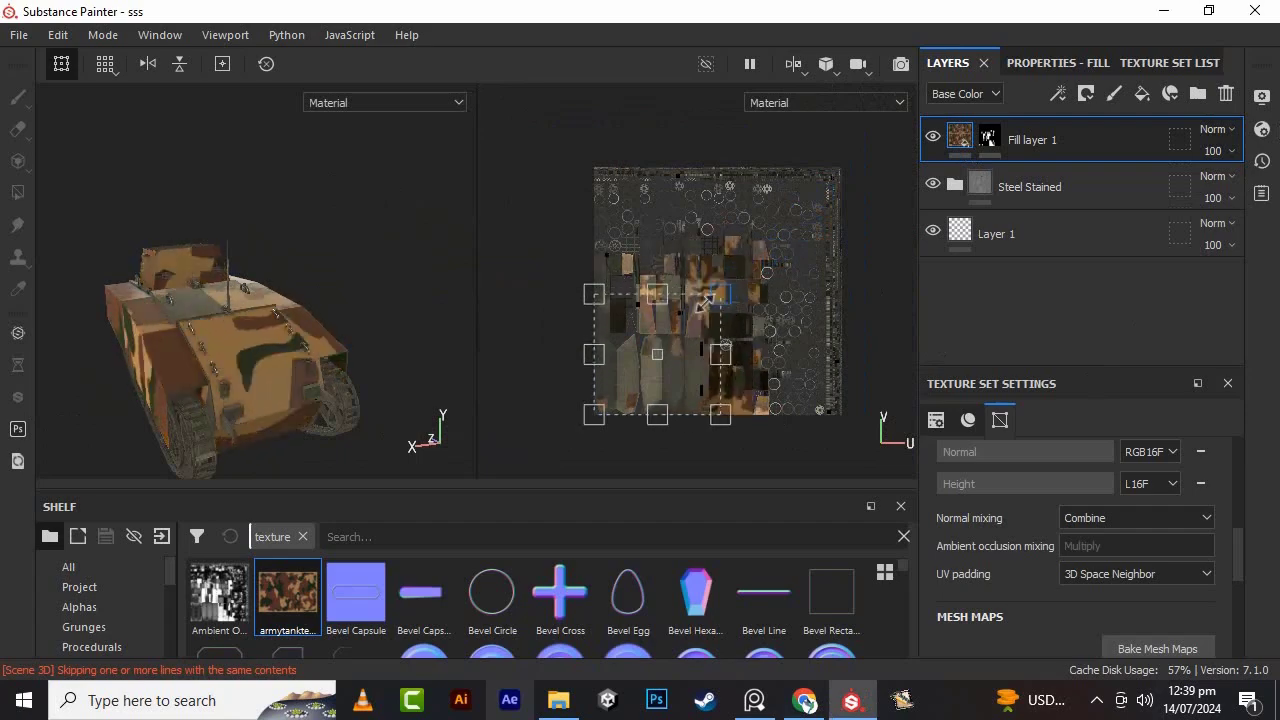
pyautogui.scroll(4, 69, 331)
pyautogui.scroll(-4, 69, 331)
pyautogui.keyDown('alt'); pyautogui.moveTo(69, 331); pyautogui.dragTo(430, 398); pyautogui.keyUp('alt')
pyautogui.click(933, 137)
pyautogui.click(933, 137)
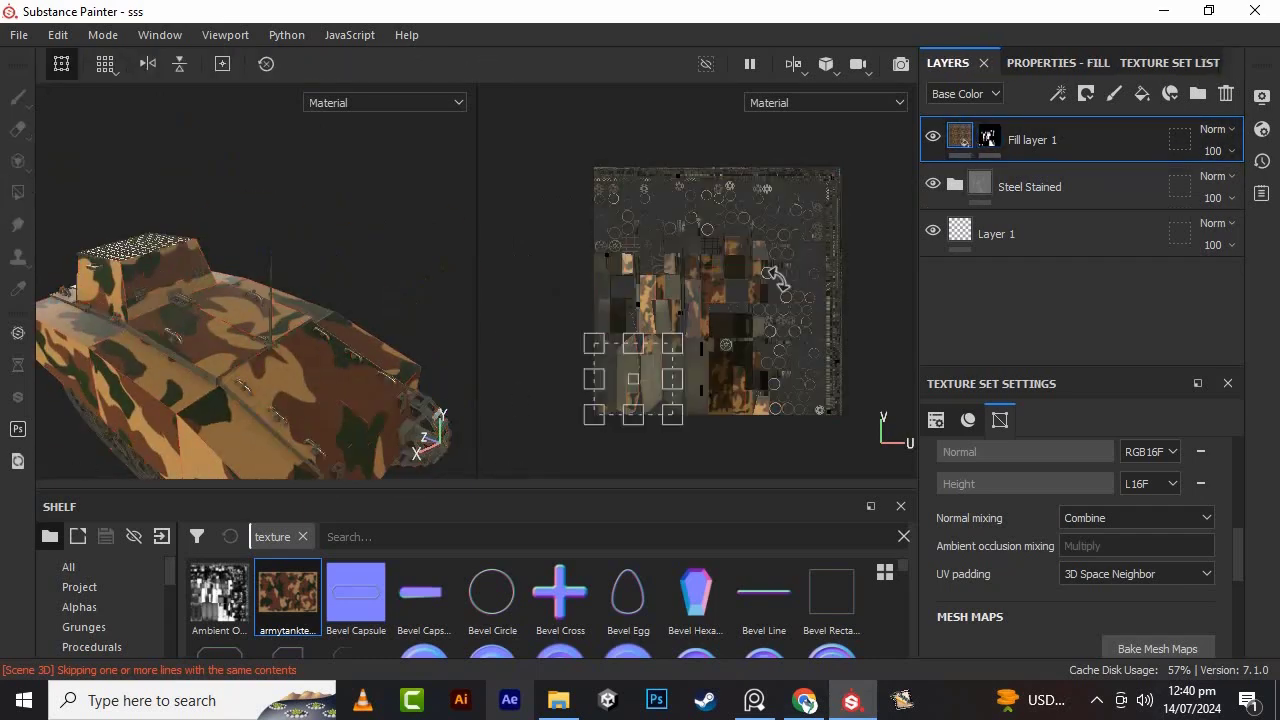
pyautogui.press('F2')
pyautogui.scroll(2, 624, 408)
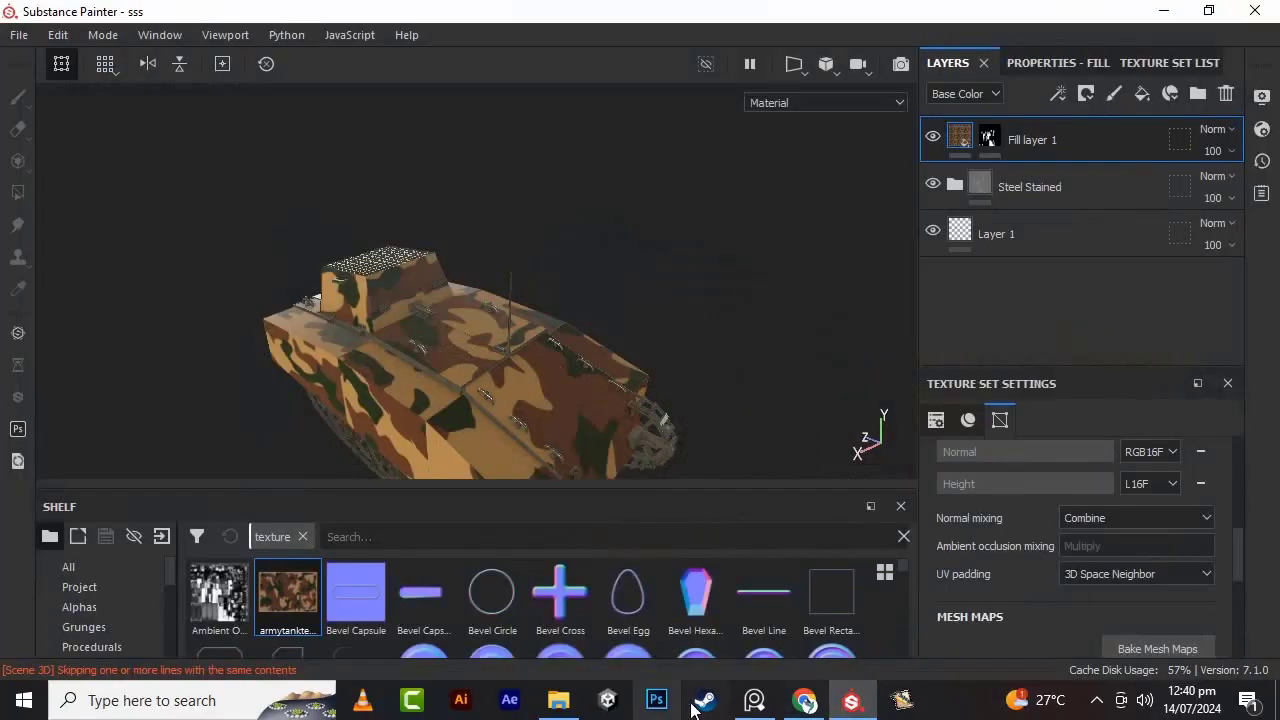
# - Compare the camouflaged front and side plates with the reference photo
pyautogui.scroll(-5, 445, 430)
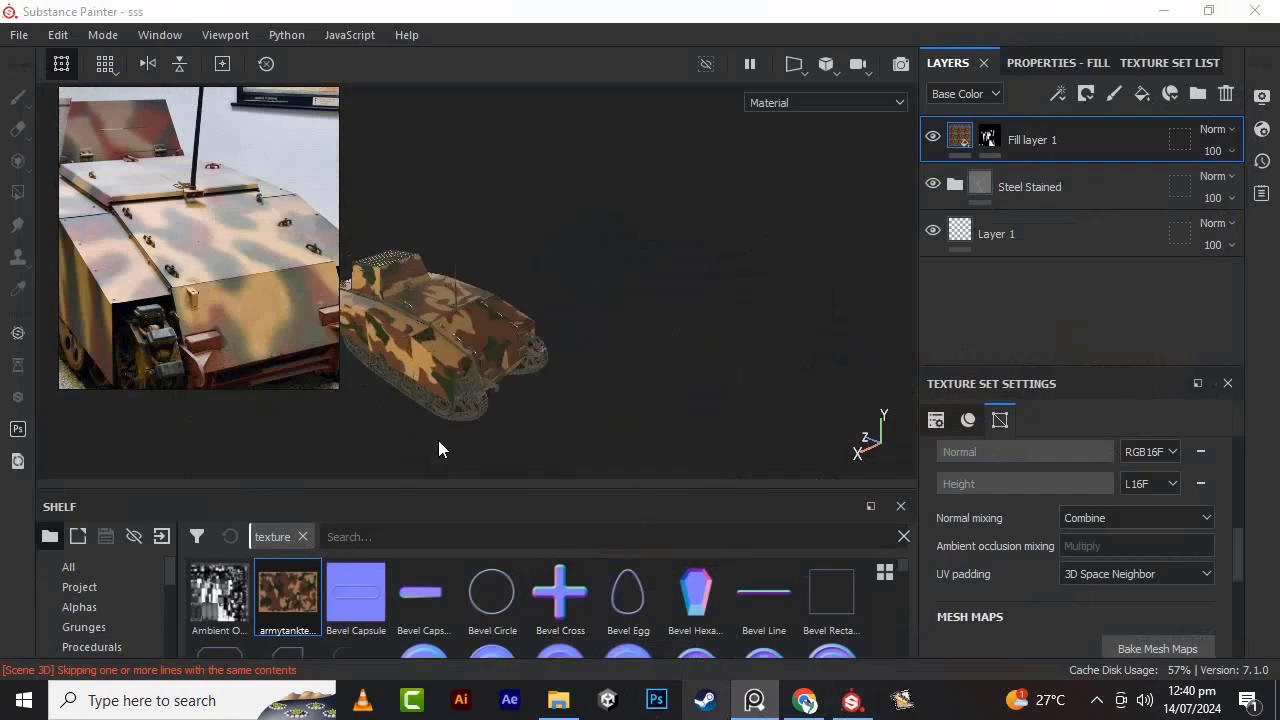
pyautogui.scroll(4, 540, 425)
pyautogui.keyDown('alt'); pyautogui.moveTo(614, 416); pyautogui.dragTo(796, 385); pyautogui.keyUp('alt')
pyautogui.scroll(3, 796, 385)
pyautogui.scroll(-3, 796, 385)
pyautogui.scroll(-5, 104, 612)
pyautogui.click(757, 710)
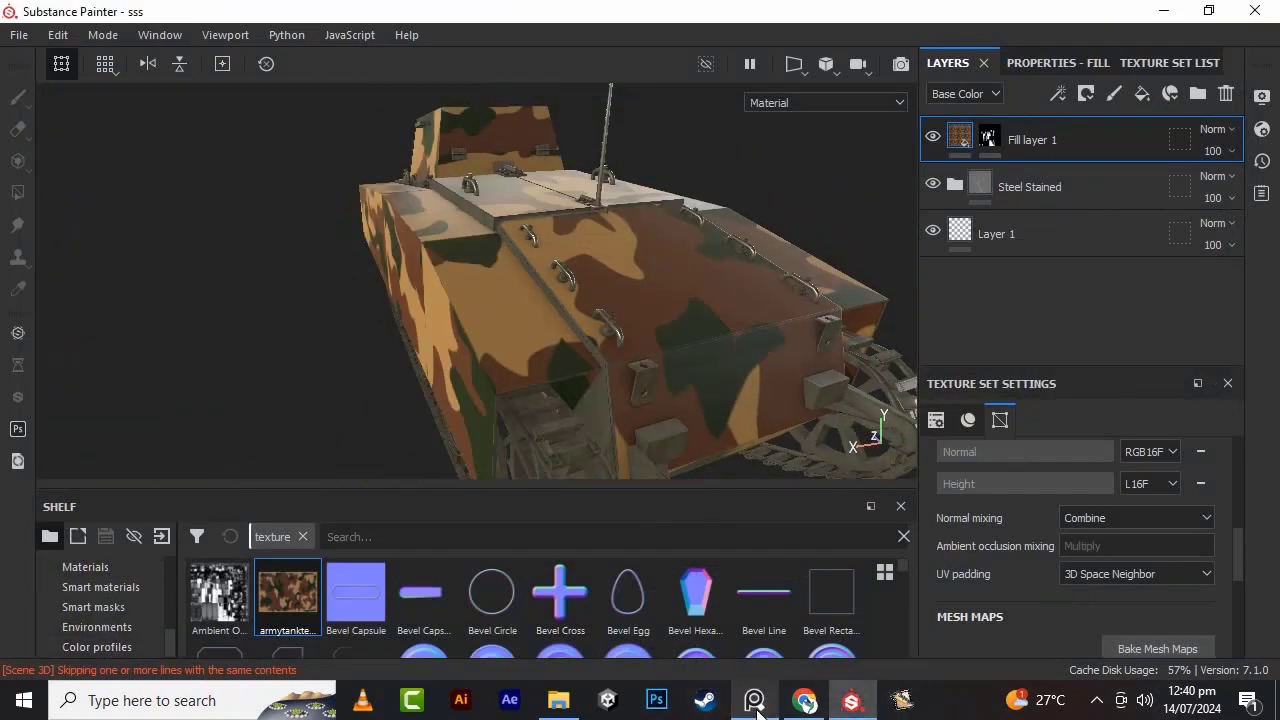
# - Apply the Glass Visor smart material to only the two front light blocks and make its Base layer red
pyautogui.click(100, 587)
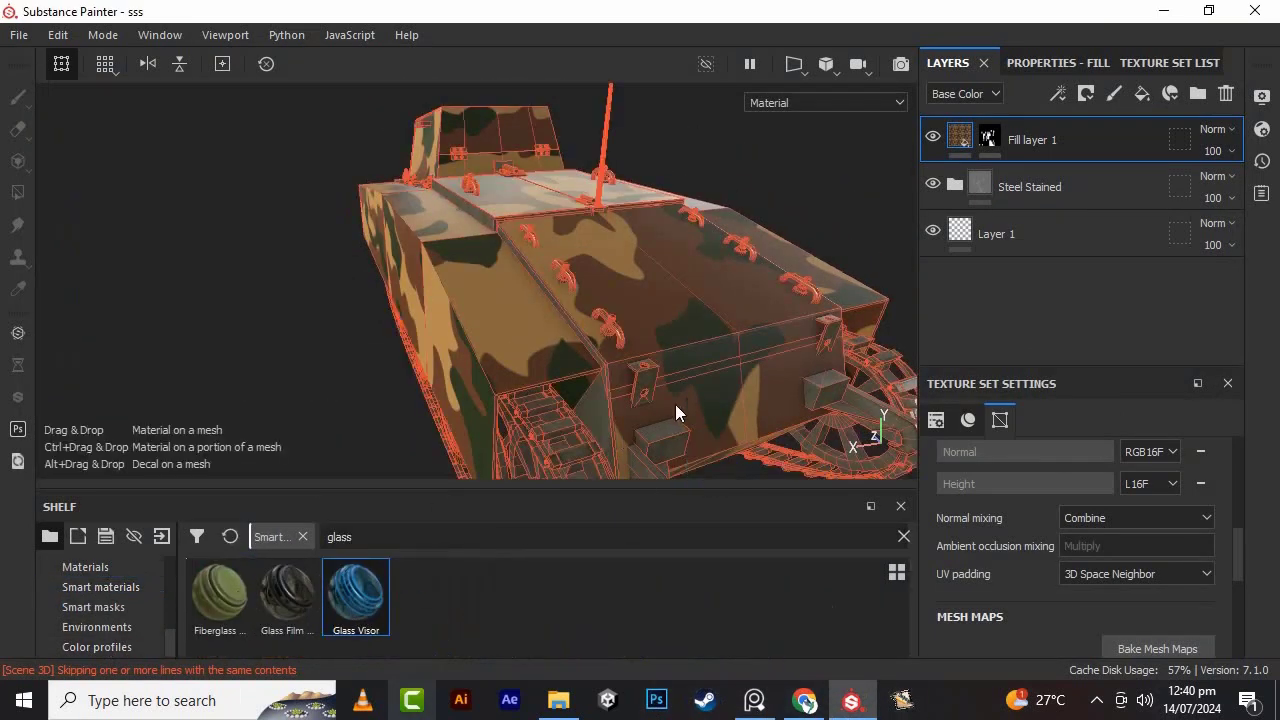
pyautogui.moveTo(675, 404); pyautogui.dragTo(675, 404)
pyautogui.rightClick(1180, 141)
pyautogui.click(1150, 183)
pyautogui.click(817, 395)
pyautogui.click(979, 141)
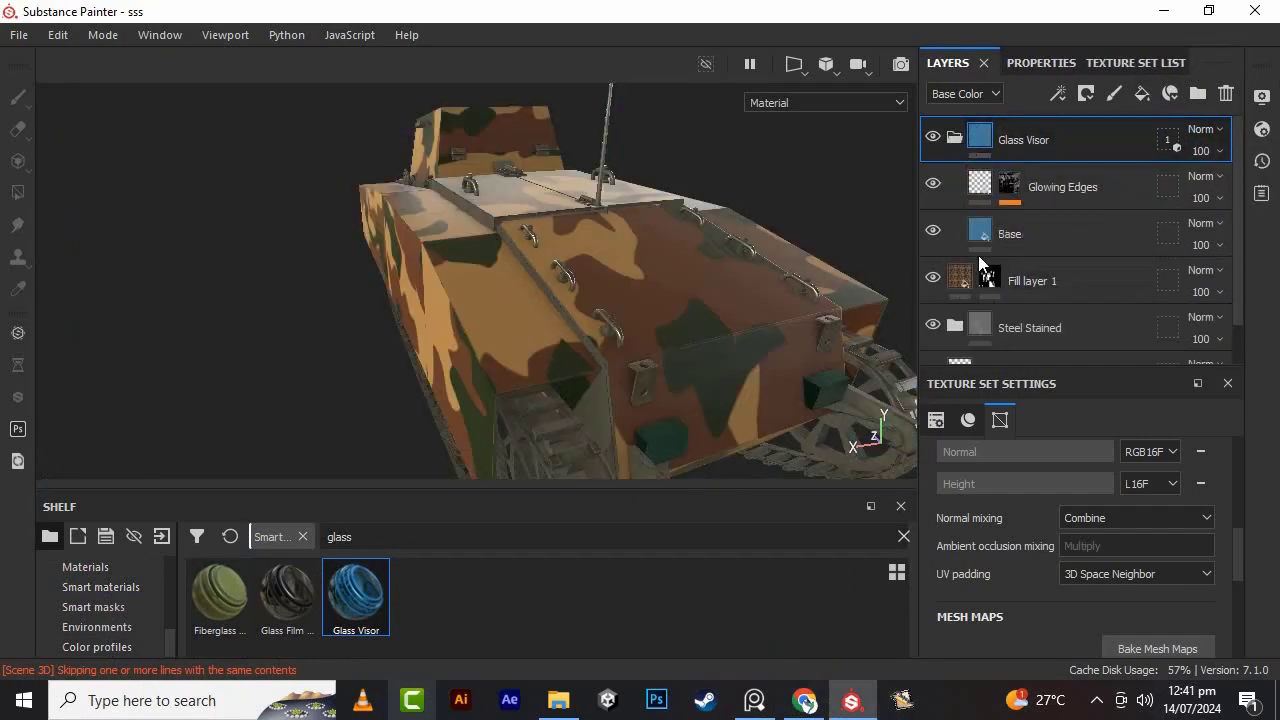
pyautogui.click(979, 245)
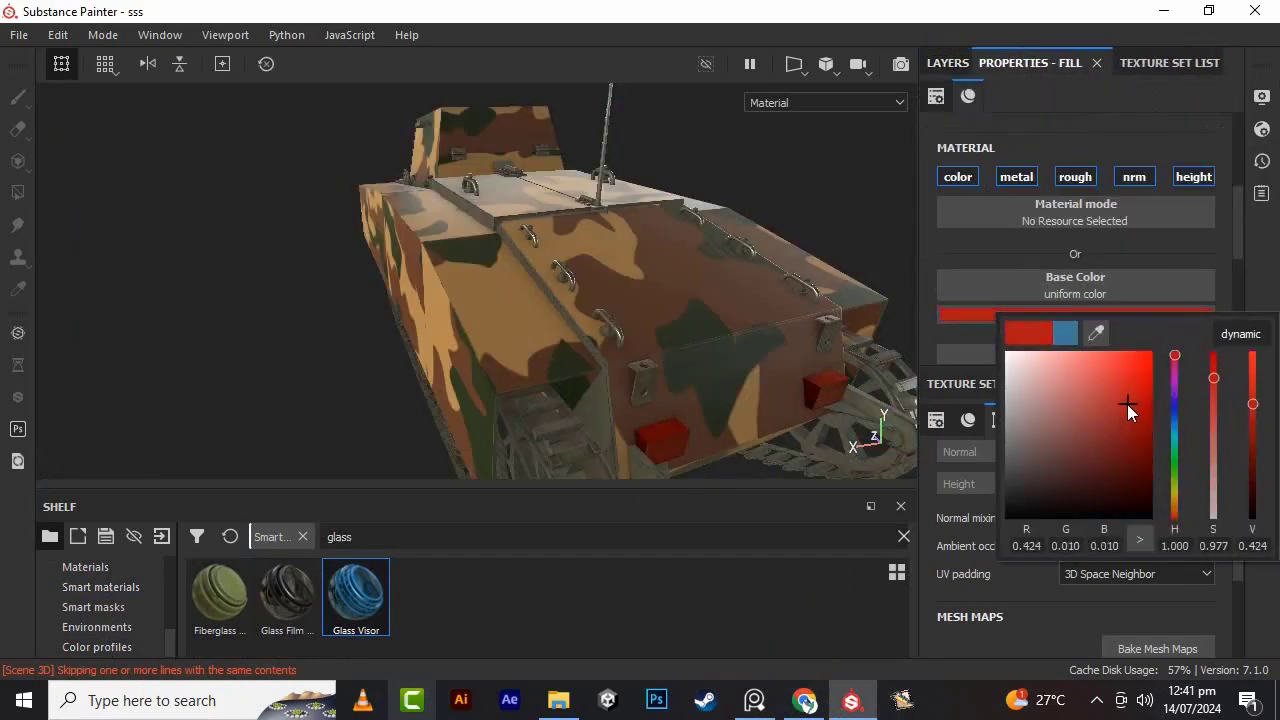
# - Apply the Steel Bright Layered smart material to only the front hull brackets and set its base color to light orange
pyautogui.scroll(2, 708, 281)
pyautogui.keyDown('alt'); pyautogui.moveTo(708, 281); pyautogui.dragTo(700, 220); pyautogui.keyUp('alt')
pyautogui.moveTo(362, 537); pyautogui.dragTo(142, 635)
pyautogui.write('steel')
pyautogui.scroll(-1, 769, 651)
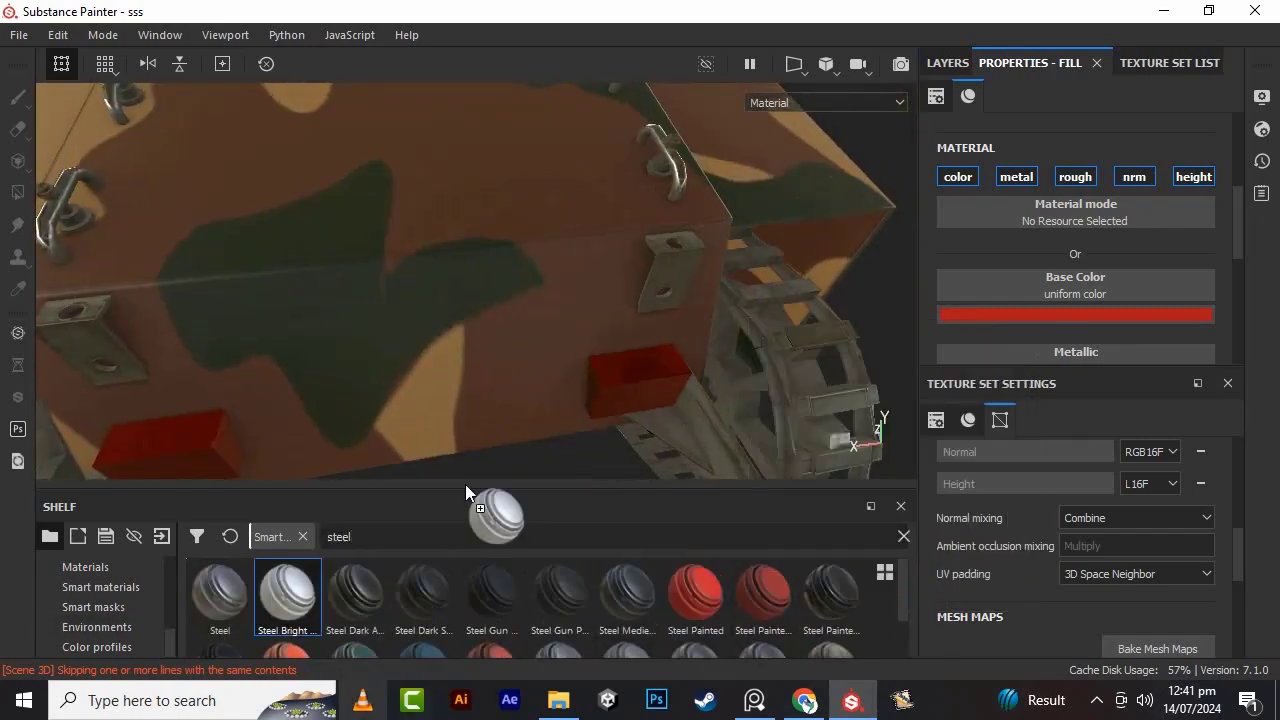
pyautogui.moveTo(465, 484); pyautogui.dragTo(755, 255)
pyautogui.click(1167, 141)
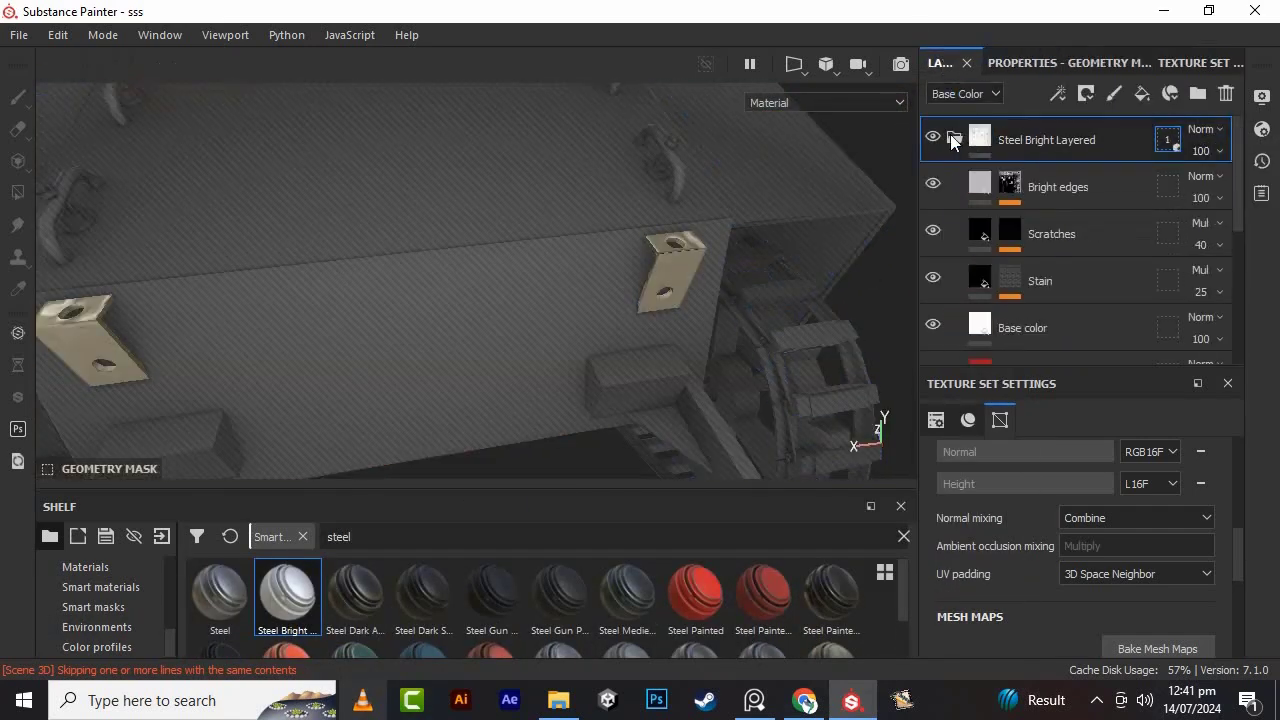
pyautogui.click(1022, 318)
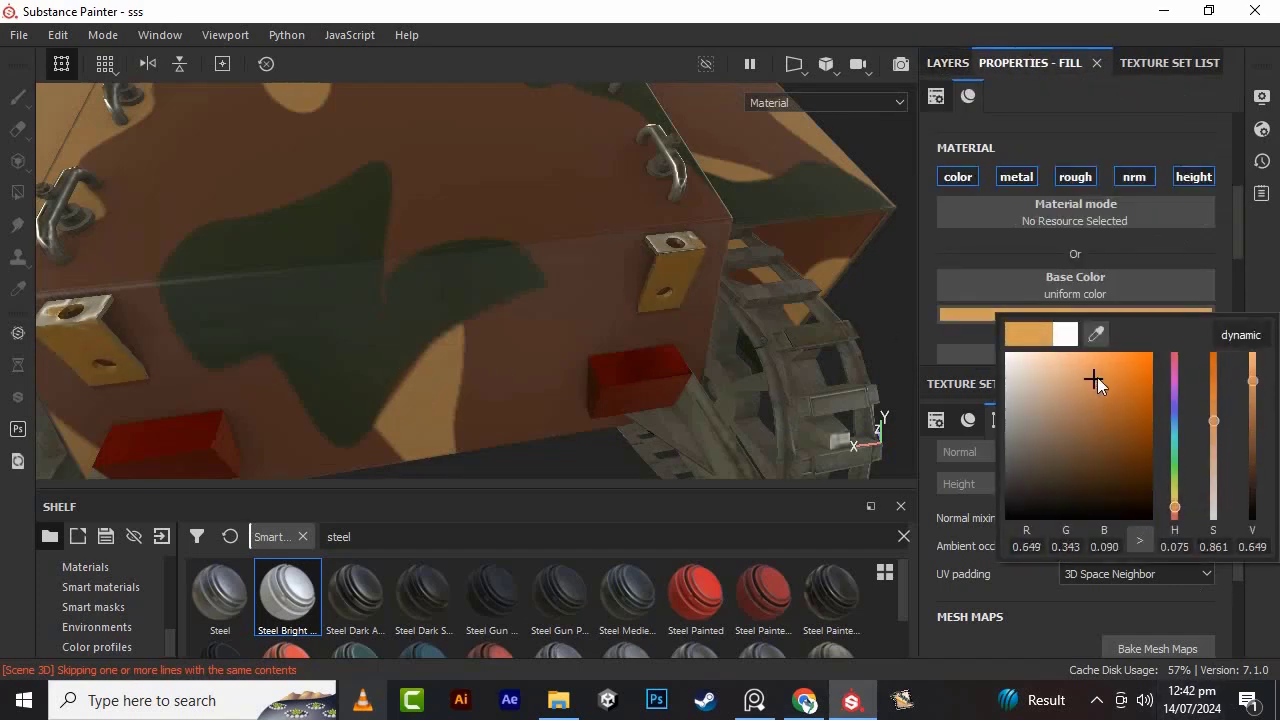
pyautogui.click(945, 66)
# - Add the Steel Dark Stained smart material and restrict its geometry mask to the lifting handles on the front hull
pyautogui.keyDown('alt'); pyautogui.moveTo(824, 274); pyautogui.dragTo(760, 262); pyautogui.keyUp('alt')
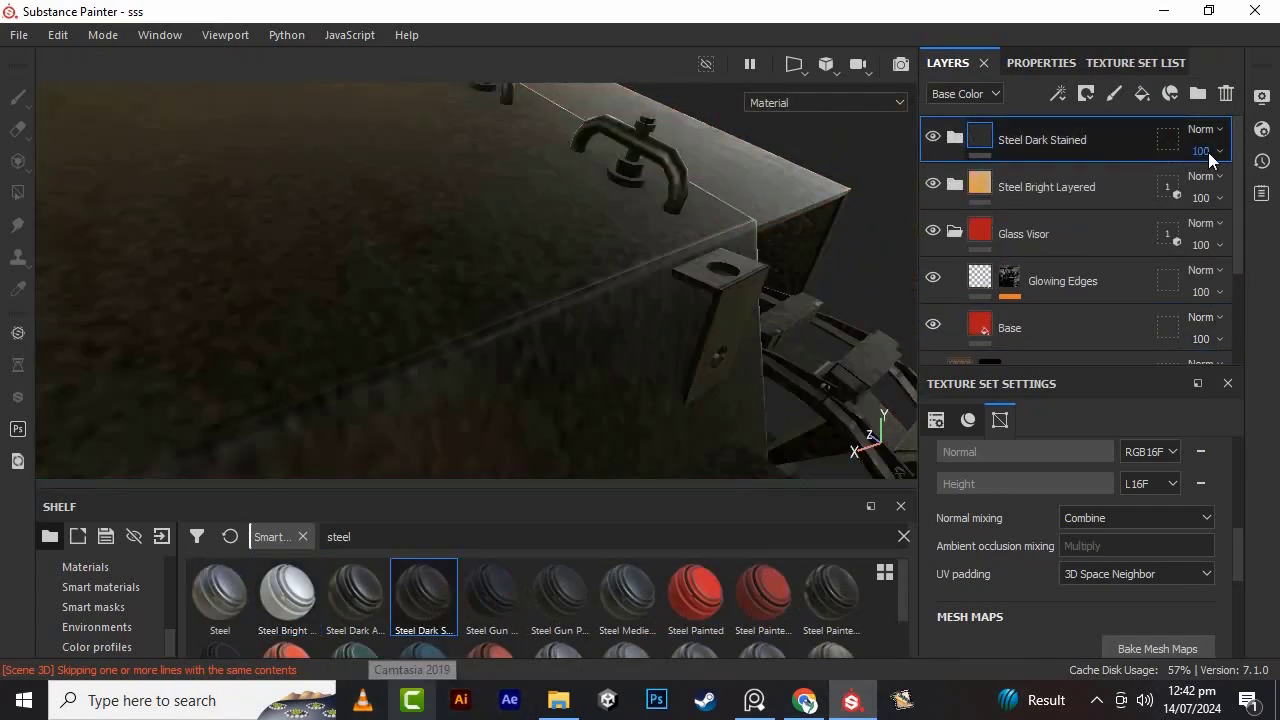
pyautogui.rightClick(1168, 140)
pyautogui.click(1186, 174)
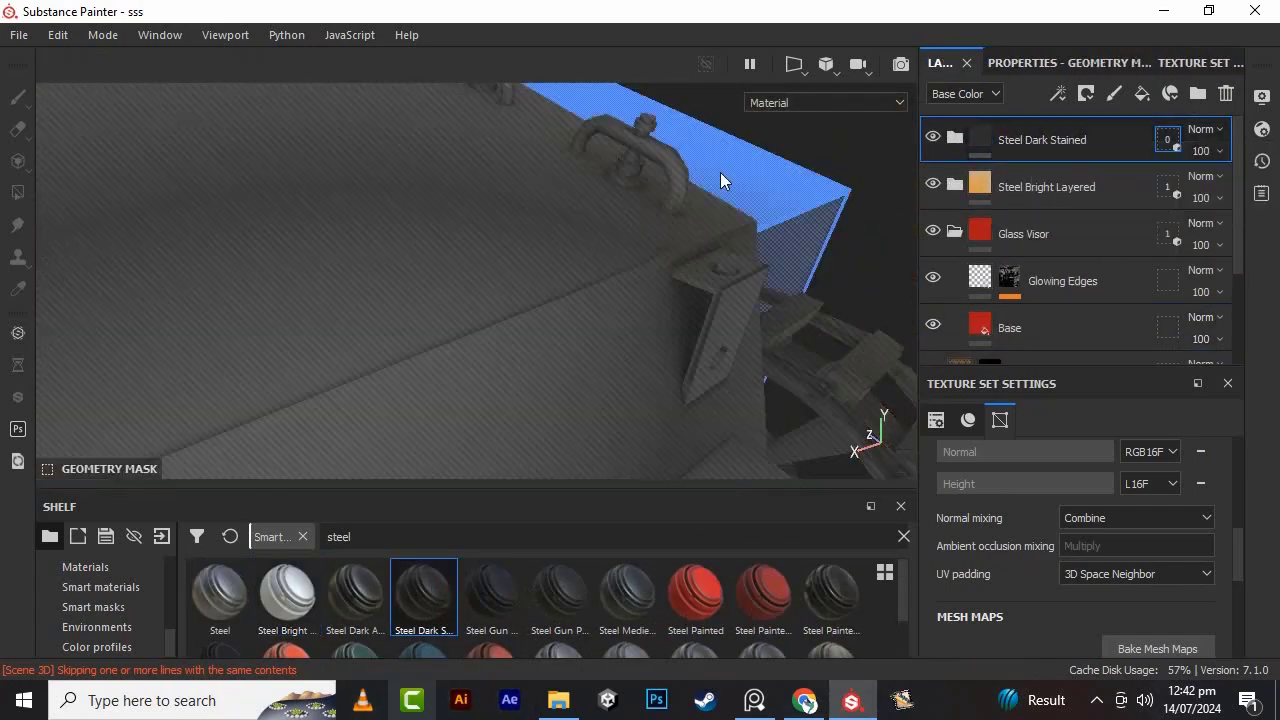
pyautogui.click(682, 176)
pyautogui.scroll(-5, 797, 380)
pyautogui.scroll(5, 812, 384)
pyautogui.keyDown('alt'); pyautogui.moveTo(826, 387); pyautogui.dragTo(286, 435, button='right'); pyautogui.keyUp('alt')
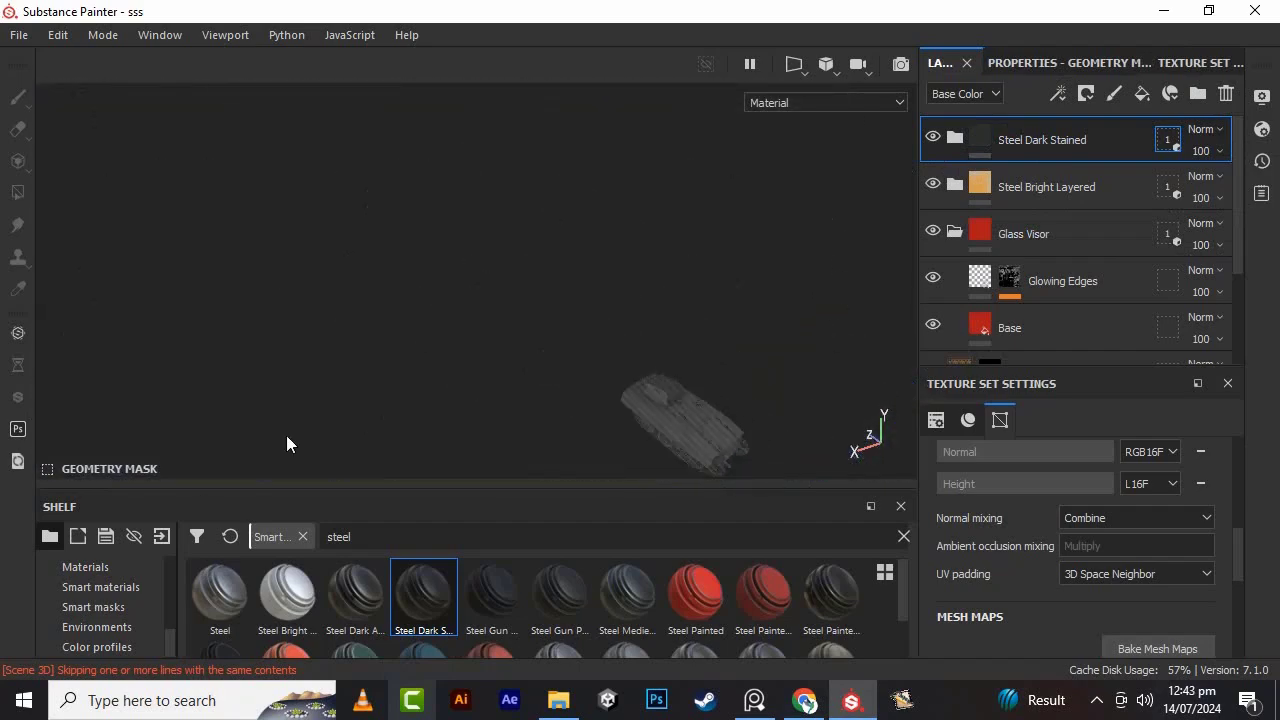
# - Include the remaining deck handles and the pair of rear handles in the Steel Dark Stained geometry mask
pyautogui.scroll(8, 763, 458)
pyautogui.keyDown('alt'); pyautogui.moveTo(723, 371); pyautogui.dragTo(980, 150); pyautogui.keyUp('alt')
pyautogui.click(734, 300)
pyautogui.click(558, 338)
pyautogui.keyDown('alt'); pyautogui.moveTo(558, 338); pyautogui.dragTo(589, 450); pyautogui.keyUp('alt')
pyautogui.scroll(5, 589, 223)
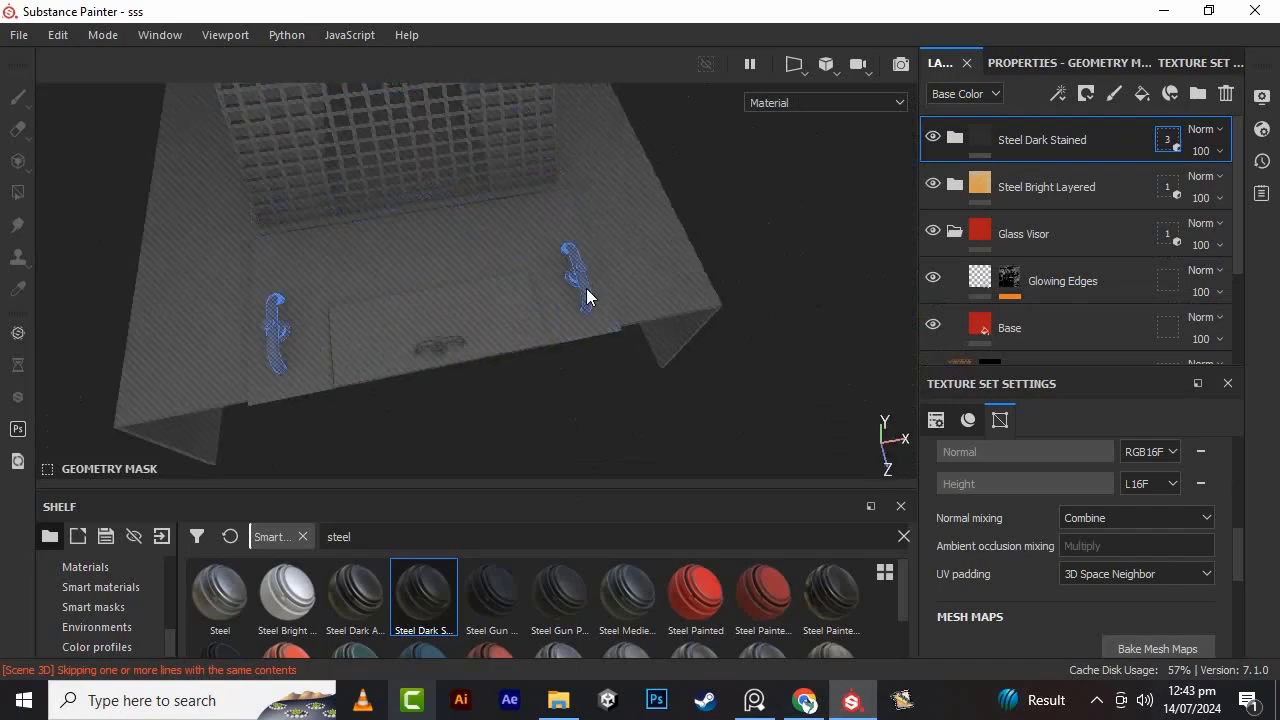
pyautogui.click(586, 288)
pyautogui.keyDown('alt'); pyautogui.moveTo(586, 288); pyautogui.dragTo(692, 170); pyautogui.keyUp('alt')
pyautogui.scroll(5, 637, 114)
pyautogui.scroll(-2, 795, 620)
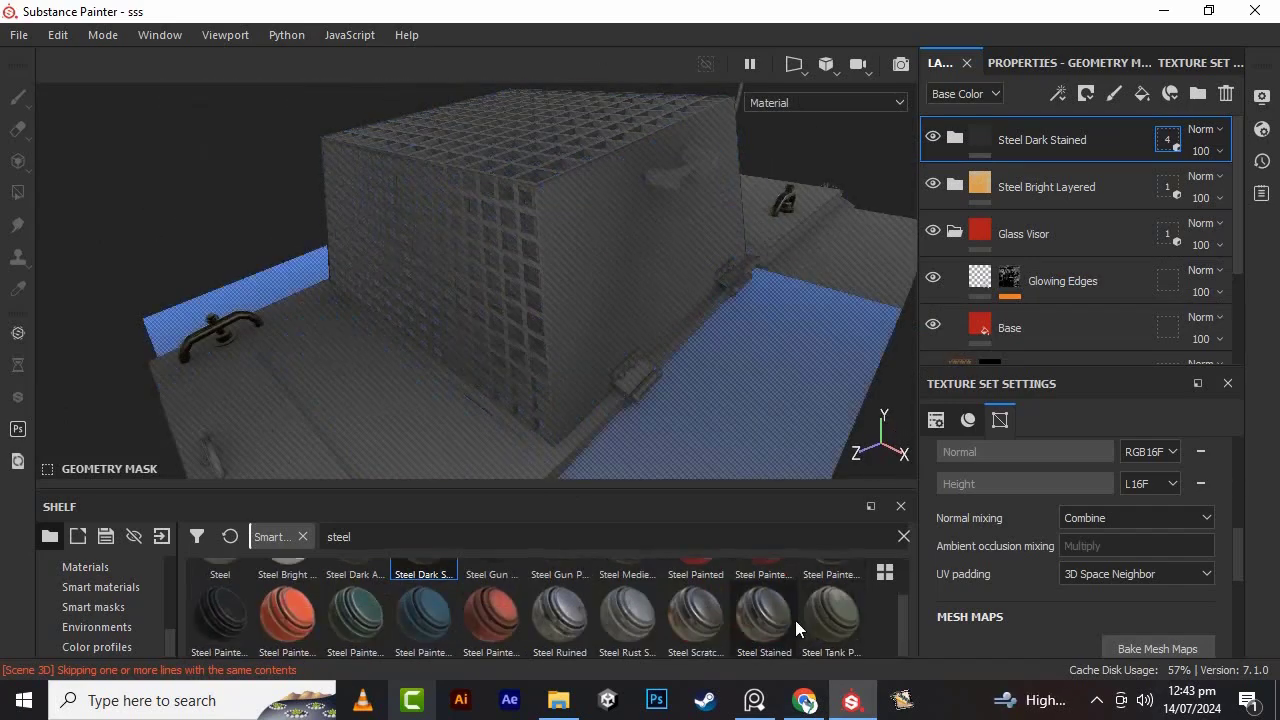
# - Include the small handle on the rear hatch panel in the Steel Dark Stained geometry mask
pyautogui.click(1030, 140)
pyautogui.keyDown('alt'); pyautogui.moveTo(684, 336); pyautogui.dragTo(906, 297); pyautogui.keyUp('alt')
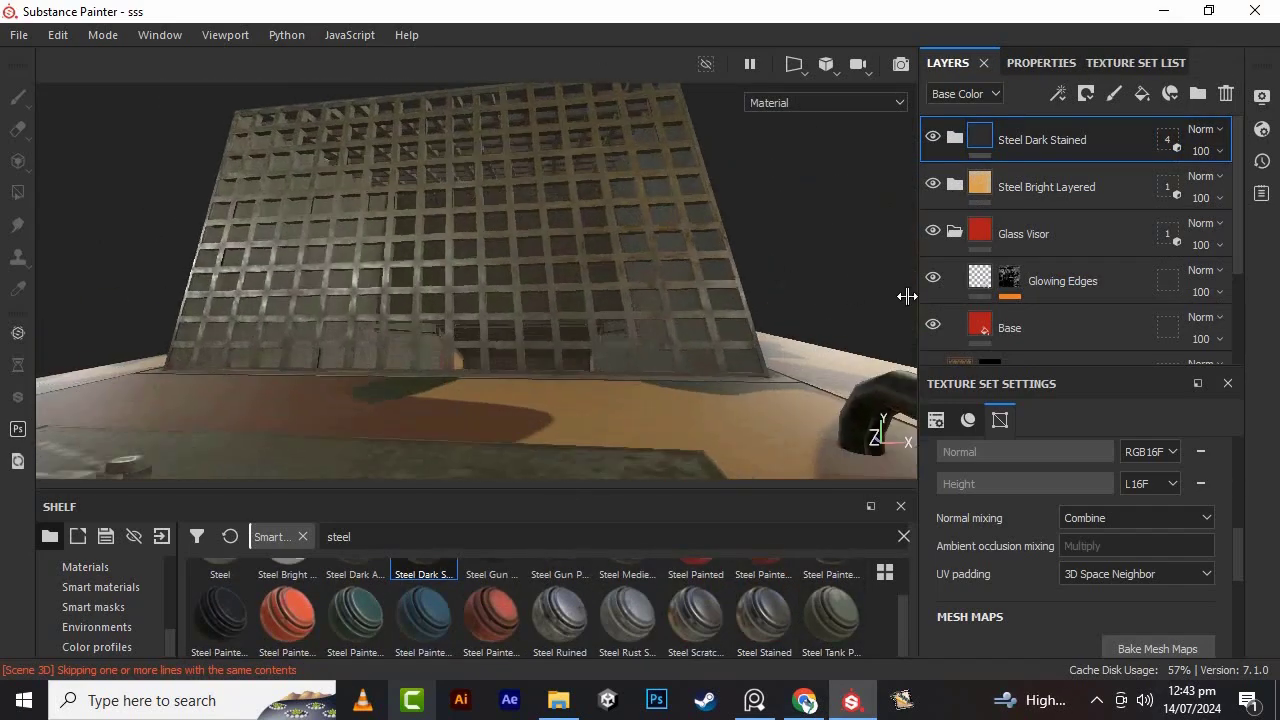
pyautogui.click(1168, 139)
pyautogui.click(288, 324)
pyautogui.scroll(-5, 310, 385)
pyautogui.click(1045, 140)
# - Add the Steel Painted Scraped Green smart material and restrict its geometry mask to the hinges beside the superstructure
pyautogui.moveTo(356, 614); pyautogui.dragTo(1060, 124)
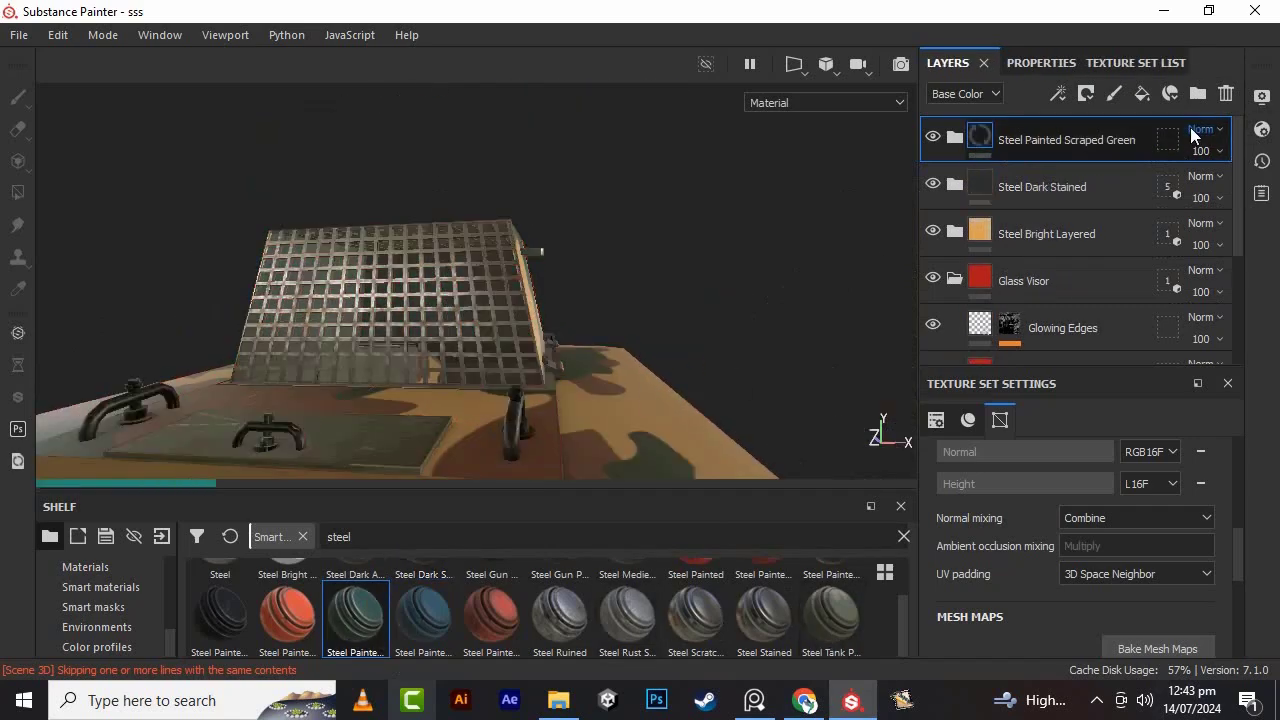
pyautogui.rightClick(1166, 142)
pyautogui.click(1200, 177)
pyautogui.click(1167, 140)
pyautogui.moveTo(610, 422)
pyautogui.keyDown('alt'); pyautogui.mouseDown()
pyautogui.moveTo(504, 429)
pyautogui.moveTo(526, 383)
pyautogui.mouseUp(); pyautogui.keyUp('alt')
pyautogui.scroll(5, 526, 383)
pyautogui.click(526, 383)
pyautogui.scroll(-5, 540, 378)
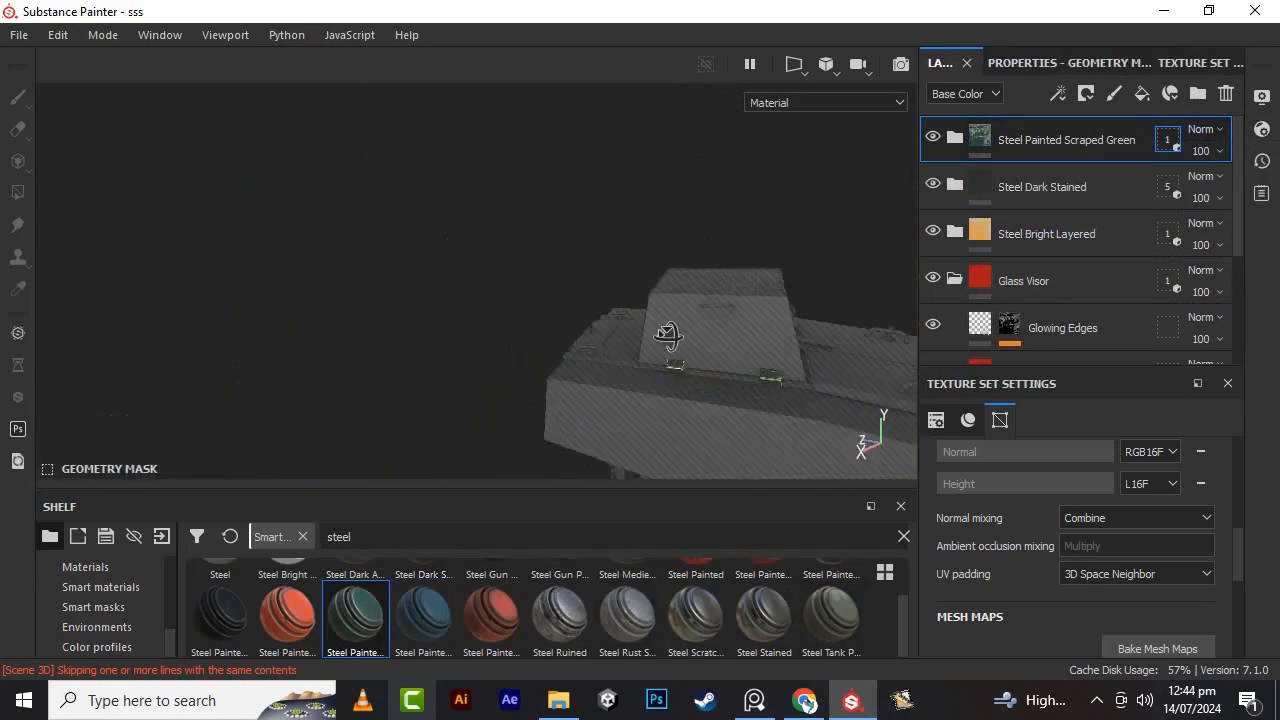
# - Include the hinges at the front of the superstructure in the Steel Painted Scraped Green geometry mask
pyautogui.keyDown('alt'); pyautogui.moveTo(669, 337); pyautogui.dragTo(823, 291); pyautogui.keyUp('alt')
pyautogui.click(819, 319)
pyautogui.scroll(-4, 819, 319)
pyautogui.scroll(5, 823, 289)
pyautogui.click(750, 216)
pyautogui.scroll(-6, 640, 350)
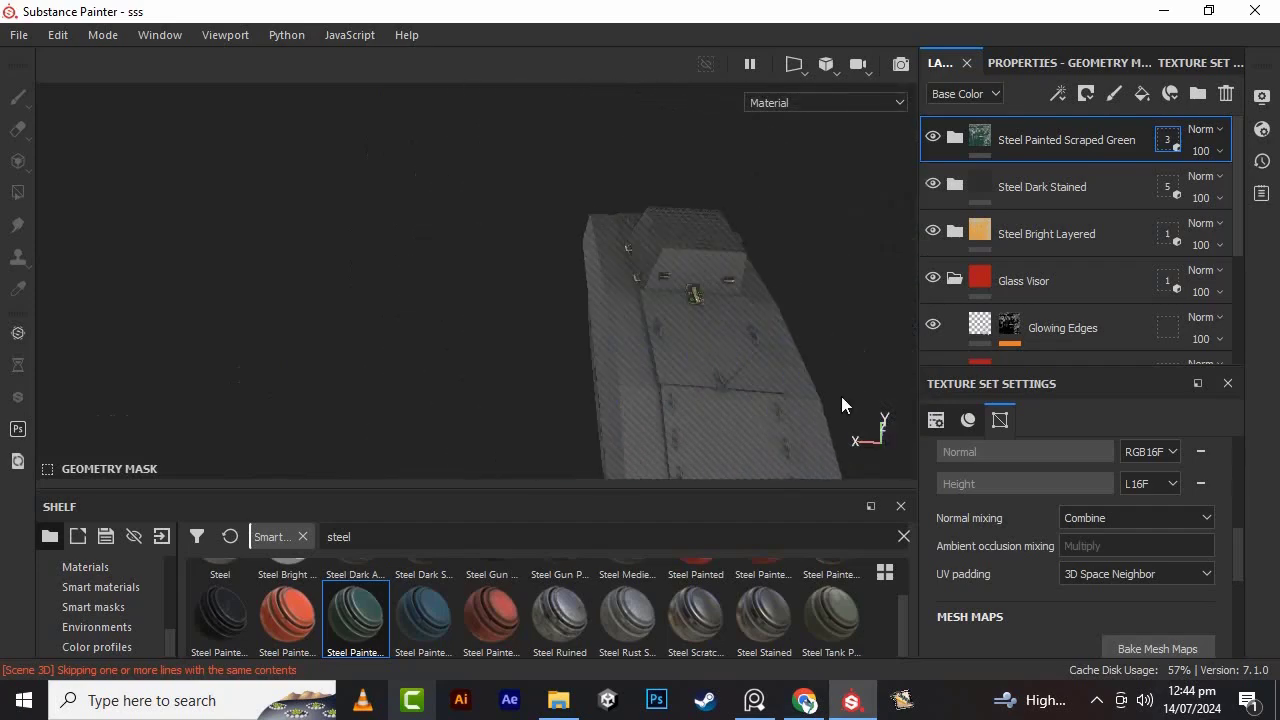
# - Inspect the green hinges and the remaining fittings around the superstructure and antenna
pyautogui.scroll(2, 743, 355)
pyautogui.keyDown('alt'); pyautogui.moveTo(841, 396); pyautogui.dragTo(697, 137); pyautogui.keyUp('alt')
pyautogui.keyDown('alt'); pyautogui.moveTo(811, 421); pyautogui.dragTo(840, 429); pyautogui.keyUp('alt')
pyautogui.scroll(5, 840, 429)
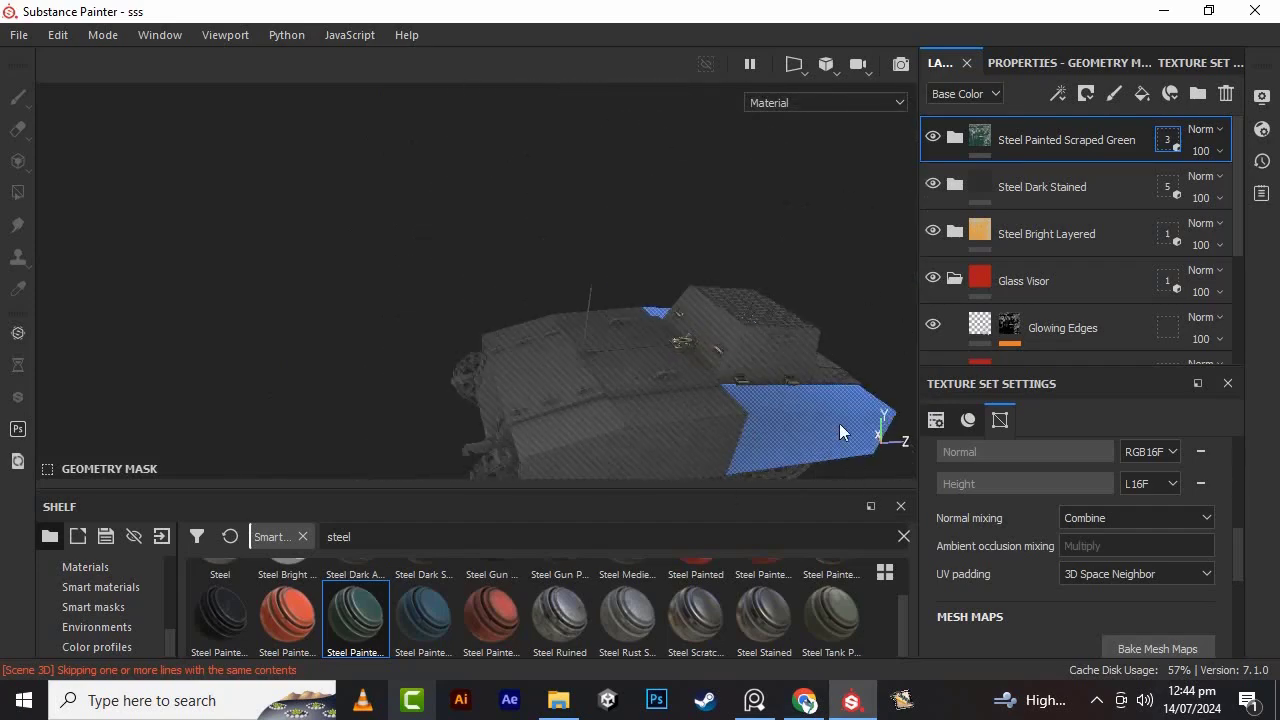
pyautogui.scroll(5, 515, 331)
pyautogui.scroll(-4, 515, 331)
pyautogui.click(1011, 142)
pyautogui.scroll(5, 388, 338)
pyautogui.scroll(-4, 388, 338)
pyautogui.keyDown('alt'); pyautogui.moveTo(388, 338); pyautogui.dragTo(578, 314); pyautogui.keyUp('alt')
pyautogui.scroll(-4, 578, 314)
pyautogui.scroll(5, 744, 386)
pyautogui.keyDown('alt'); pyautogui.moveTo(744, 386); pyautogui.dragTo(795, 415); pyautogui.keyUp('alt')
# - Include the hinge beside the antenna in the Steel Painted Scraped Green mask and the antenna rod in the Steel Dark Stained mask
pyautogui.click(1167, 140)
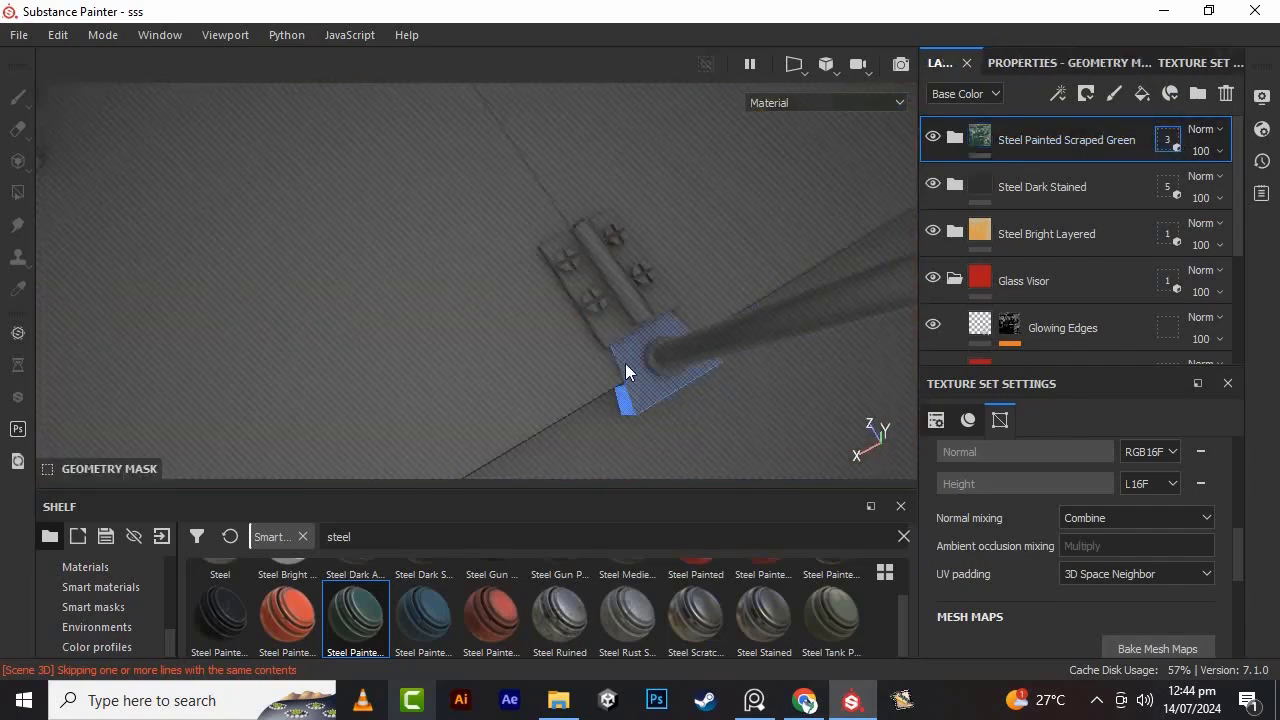
pyautogui.click(1167, 188)
pyautogui.click(759, 343)
pyautogui.keyDown('alt'); pyautogui.moveTo(759, 343); pyautogui.dragTo(543, 651); pyautogui.keyUp('alt')
# - Include the antenna's mounting base in the Steel Bright Layered geometry mask
pyautogui.click(1167, 235)
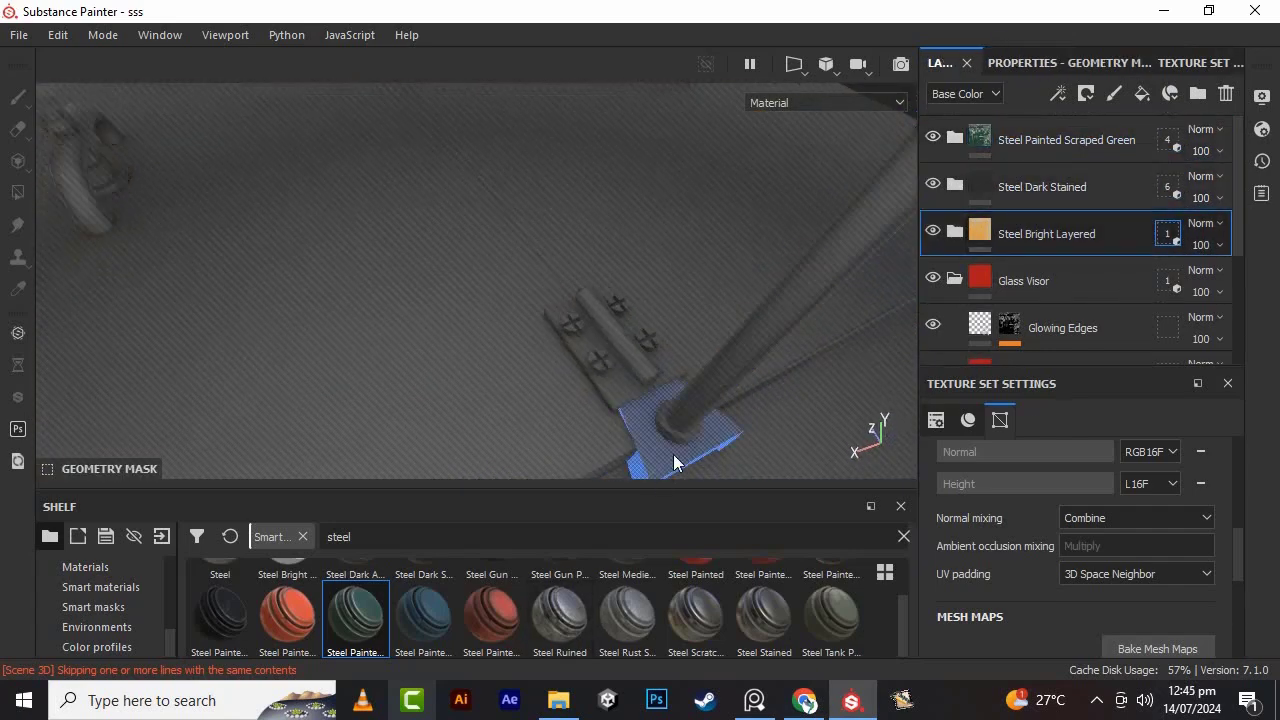
pyautogui.click(674, 460)
pyautogui.click(1040, 141)
# - Review the textured tank from the front, sides and rear
pyautogui.keyDown('alt'); pyautogui.moveTo(560, 340); pyautogui.dragTo(506, 382); pyautogui.keyUp('alt')
pyautogui.scroll(-10, 506, 374)
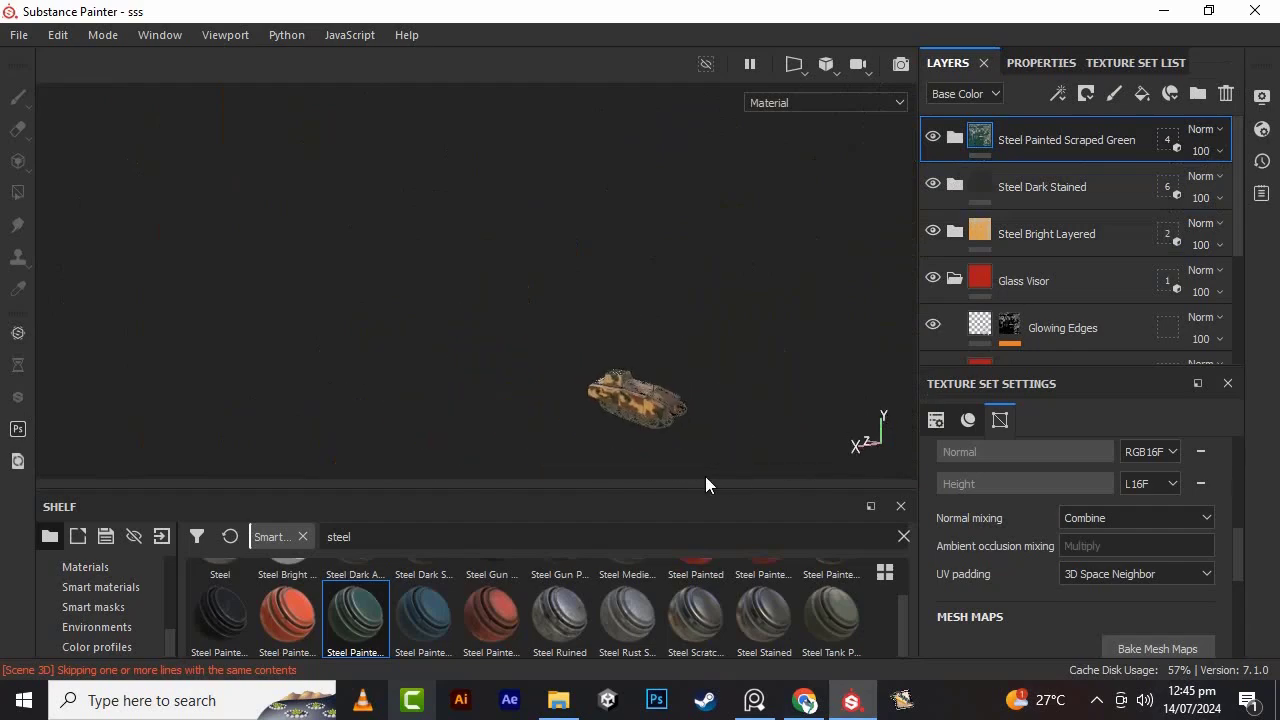
pyautogui.keyDown('alt'); pyautogui.moveTo(422, 320); pyautogui.dragTo(1180, 342); pyautogui.keyUp('alt')
pyautogui.scroll(5, 522, 276)
pyautogui.keyDown('alt'); pyautogui.moveTo(522, 276); pyautogui.dragTo(845, 420); pyautogui.keyUp('alt')
pyautogui.scroll(-6, 526, 275)
pyautogui.keyDown('alt'); pyautogui.moveTo(526, 275); pyautogui.dragTo(712, 210); pyautogui.keyUp('alt')
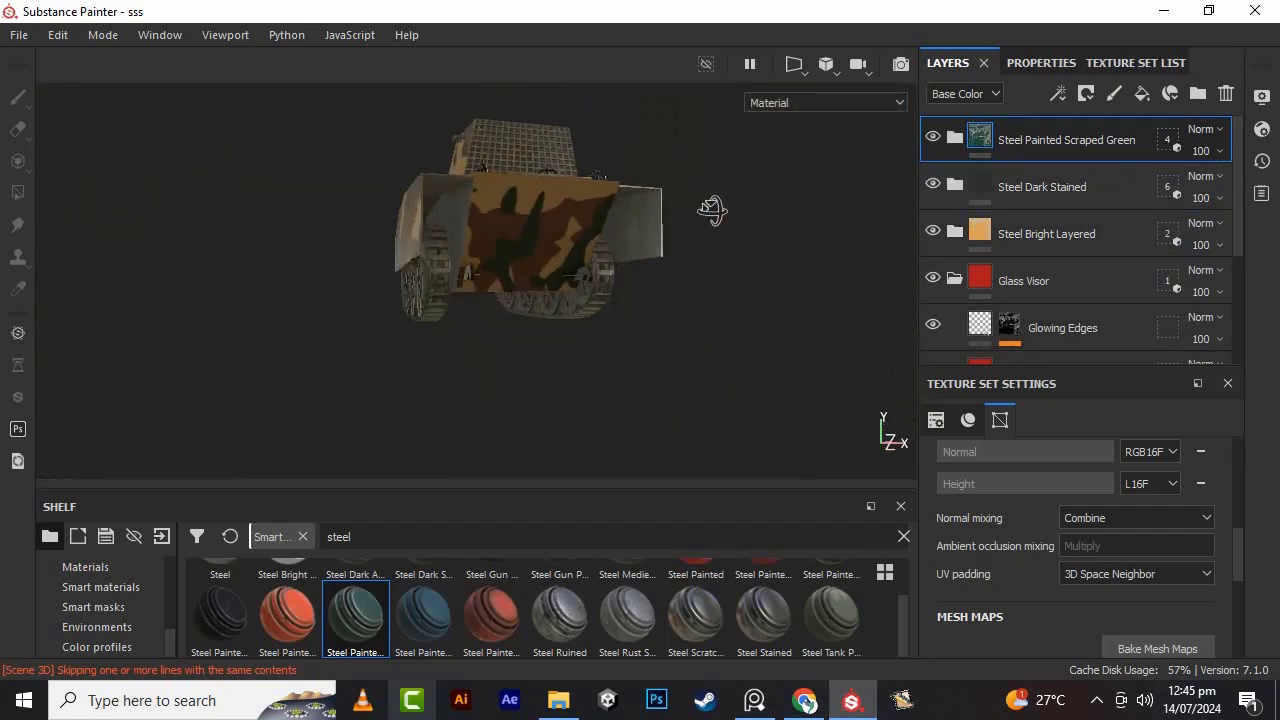
# - Compare the track links and road wheels with a close-up of the reference photo
pyautogui.click(762, 708)
pyautogui.moveTo(171, 314); pyautogui.dragTo(302, 230, button='middle')
pyautogui.scroll(3, 302, 230)
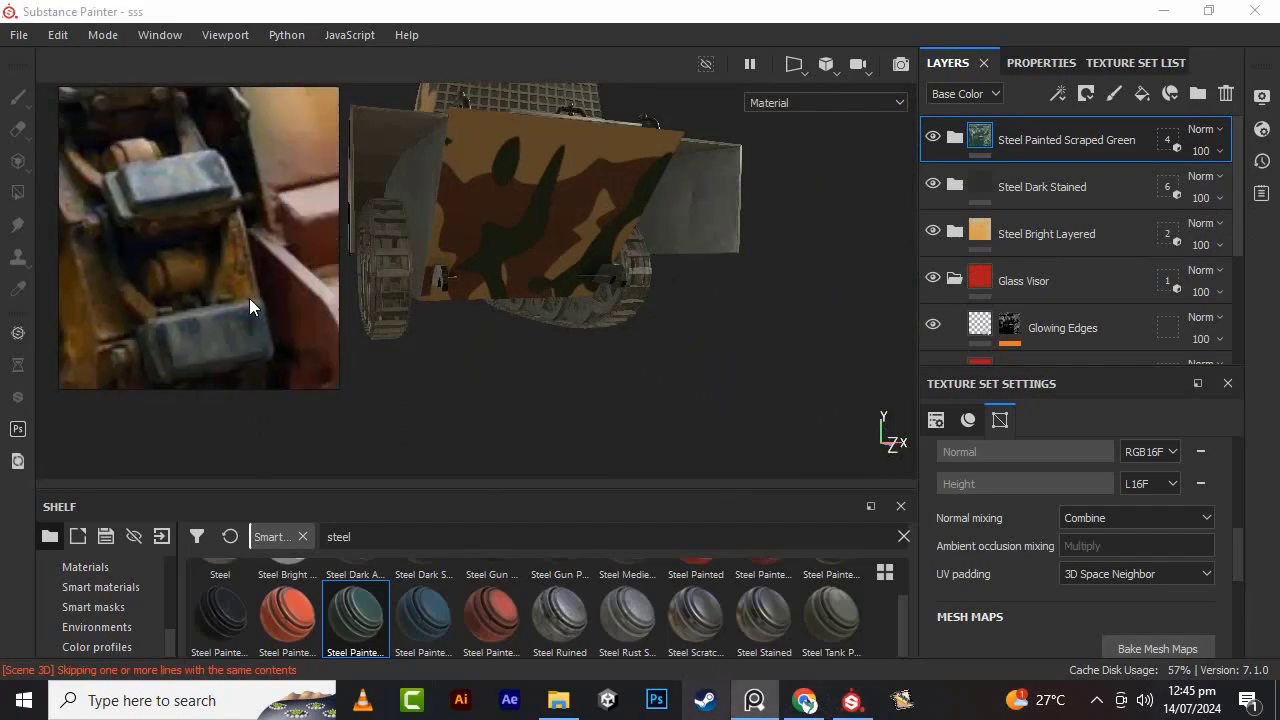
pyautogui.scroll(-5, 249, 298)
pyautogui.keyDown('alt'); pyautogui.moveTo(640, 310); pyautogui.dragTo(692, 380); pyautogui.keyUp('alt')
pyautogui.scroll(3, 722, 374)
pyautogui.scroll(3, 722, 374)
pyautogui.scroll(1, 640, 600)
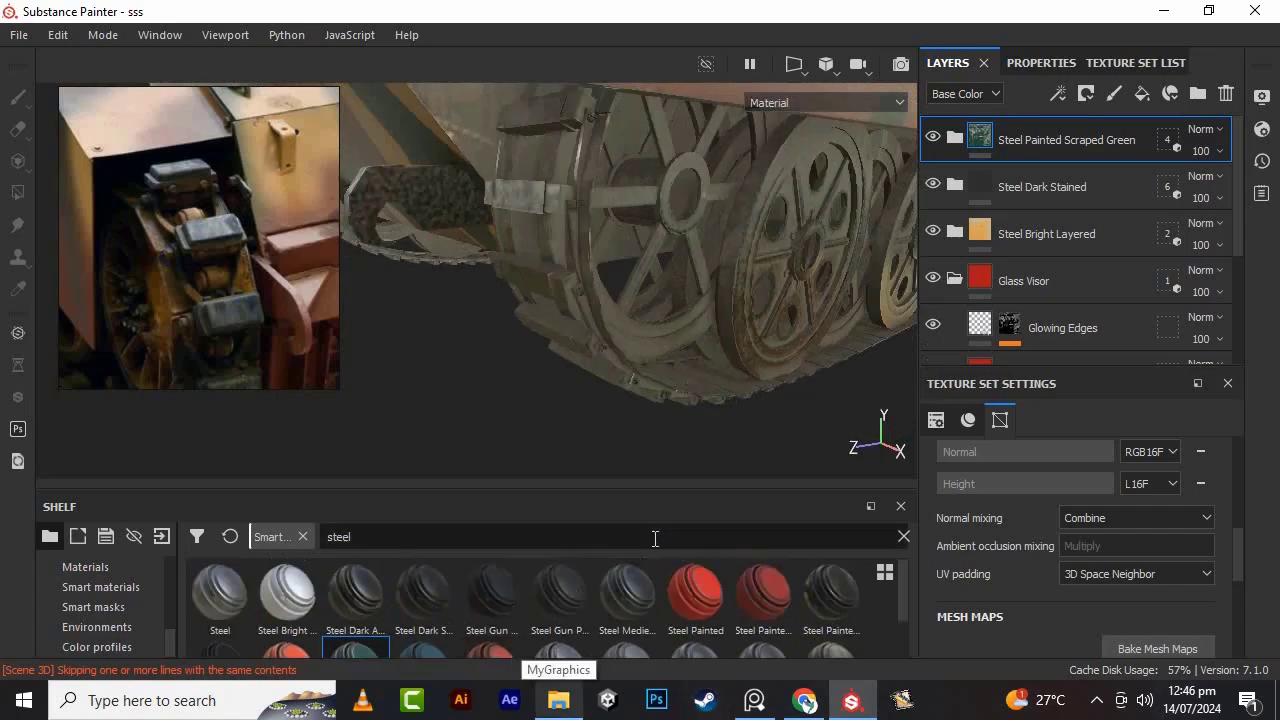
# - Apply the Steel Gun Painted smart material with everything excluded from its geometry mask except the two tracks
pyautogui.scroll(-1, 566, 623)
pyautogui.rightClick(1170, 140)
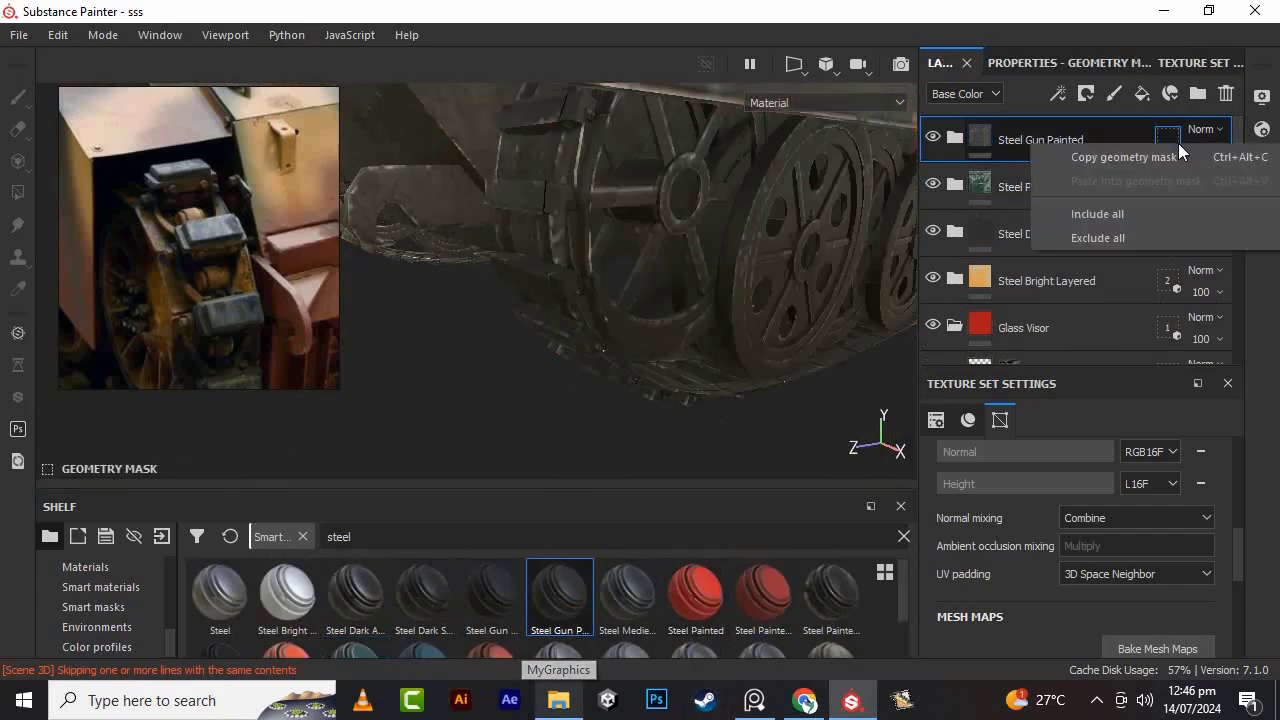
pyautogui.click(1099, 237)
pyautogui.click(546, 289)
pyautogui.scroll(-5, 546, 289)
pyautogui.keyDown('alt'); pyautogui.moveTo(546, 289); pyautogui.dragTo(495, 378); pyautogui.keyUp('alt')
pyautogui.click(434, 305)
pyautogui.click(980, 137)
# - Try including a road wheel in the Steel Bright Layered geometry mask
pyautogui.keyDown('alt'); pyautogui.moveTo(775, 310); pyautogui.dragTo(428, 291); pyautogui.keyUp('alt')
pyautogui.scroll(5, 706, 339)
pyautogui.keyDown('alt'); pyautogui.moveTo(700, 340); pyautogui.dragTo(596, 346); pyautogui.keyUp('alt')
pyautogui.click(1168, 281)
pyautogui.click(765, 335)
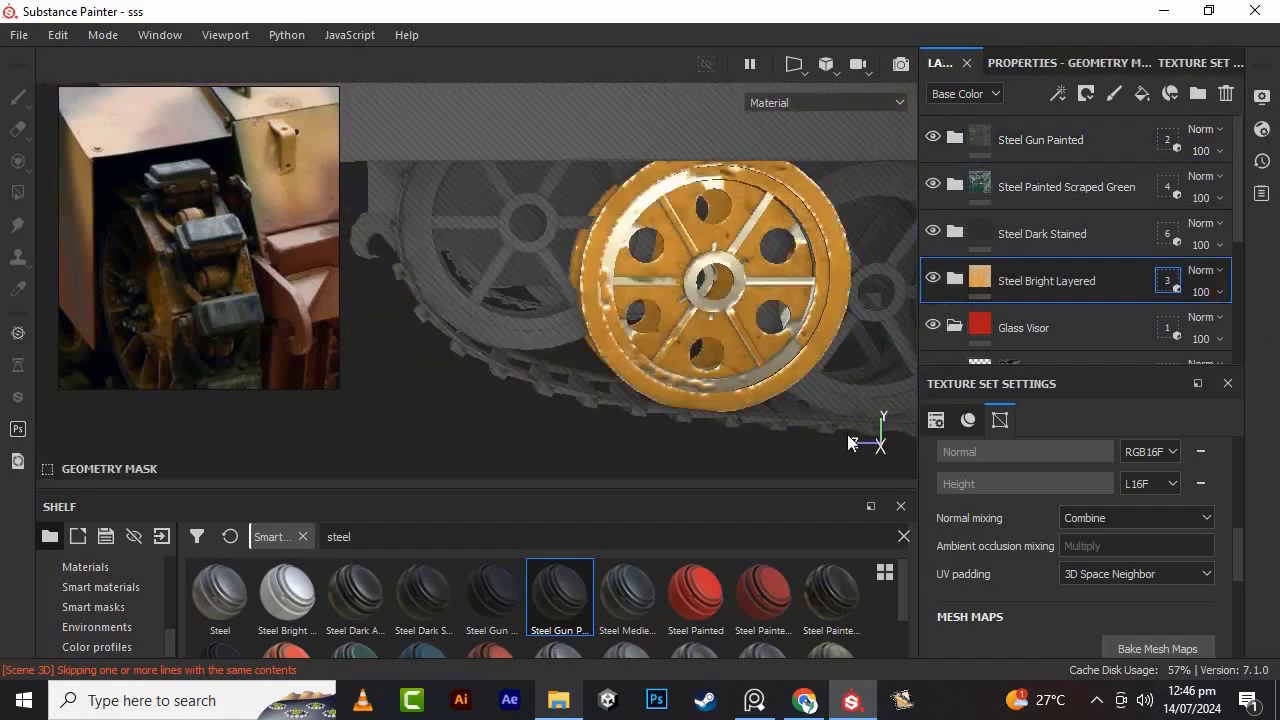
pyautogui.scroll(-3, 847, 434)
pyautogui.click(688, 362)
pyautogui.keyDown('alt'); pyautogui.moveTo(671, 419); pyautogui.dragTo(590, 400); pyautogui.keyUp('alt')
# - Apply a second Steel Bright Layered smart material and limit its geometry mask to the drive wheel
pyautogui.moveTo(287, 595); pyautogui.dragTo(893, 108)
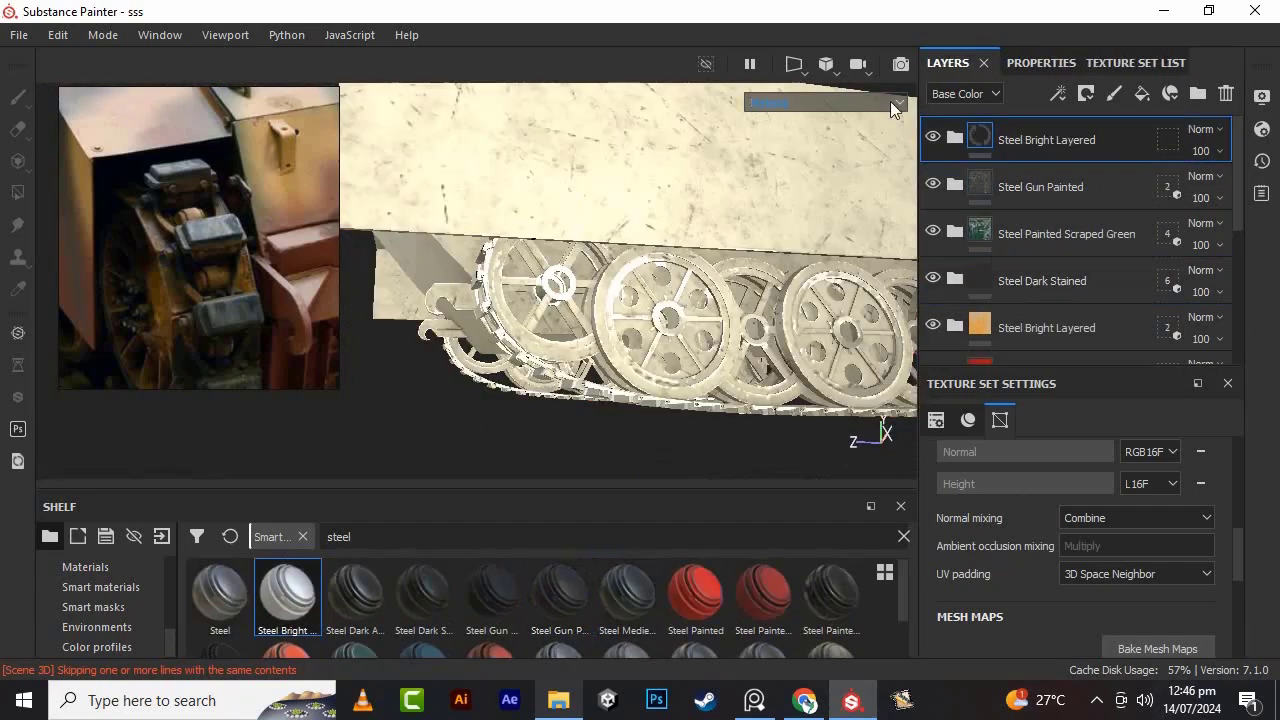
pyautogui.click(1133, 234)
pyautogui.click(1024, 330)
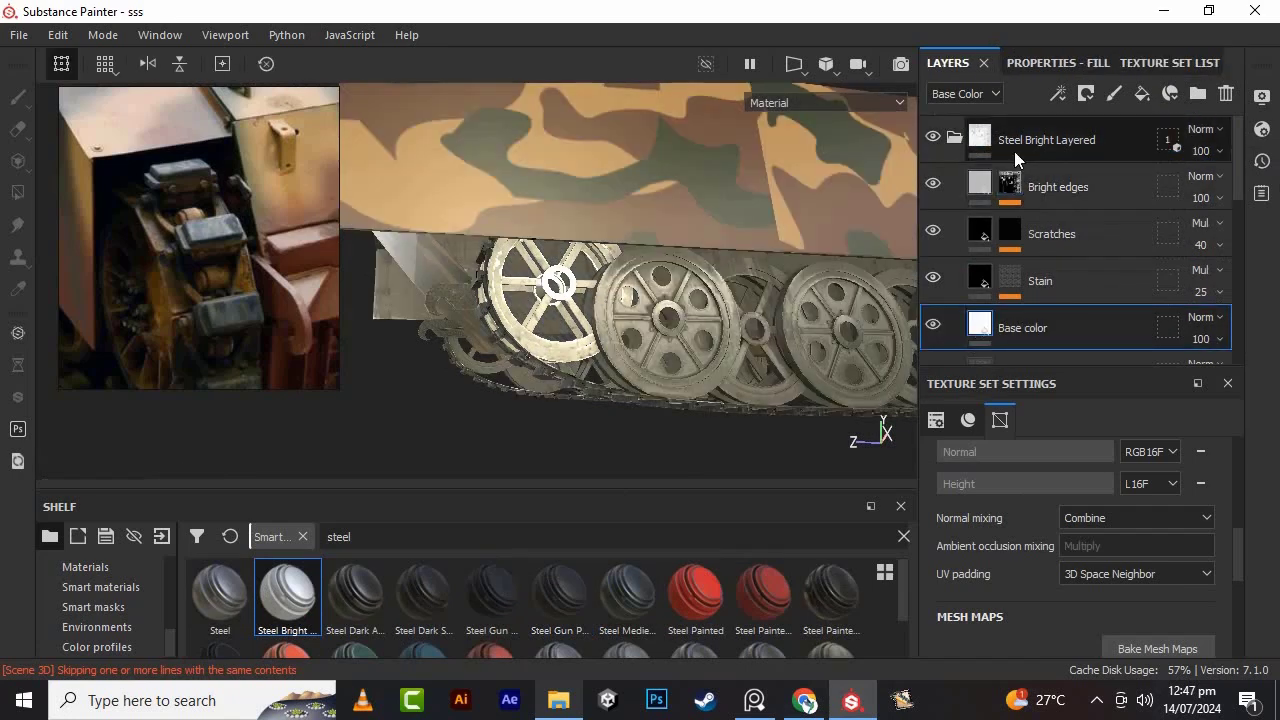
# - Set the Base color layer of the drive wheel's Steel Bright Layered material to orange-yellow
pyautogui.click(1040, 63)
pyautogui.scroll(-3, 1073, 315)
pyautogui.scroll(3, 1077, 280)
pyautogui.click(1000, 231)
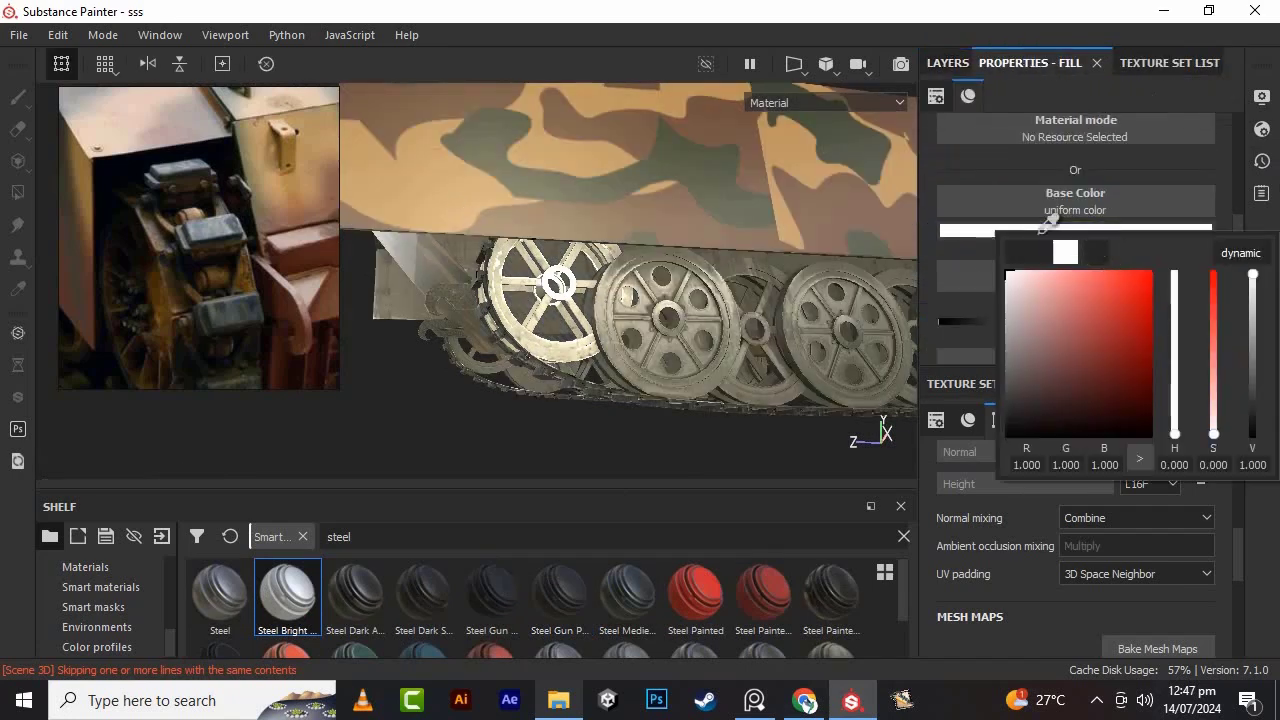
pyautogui.click(947, 62)
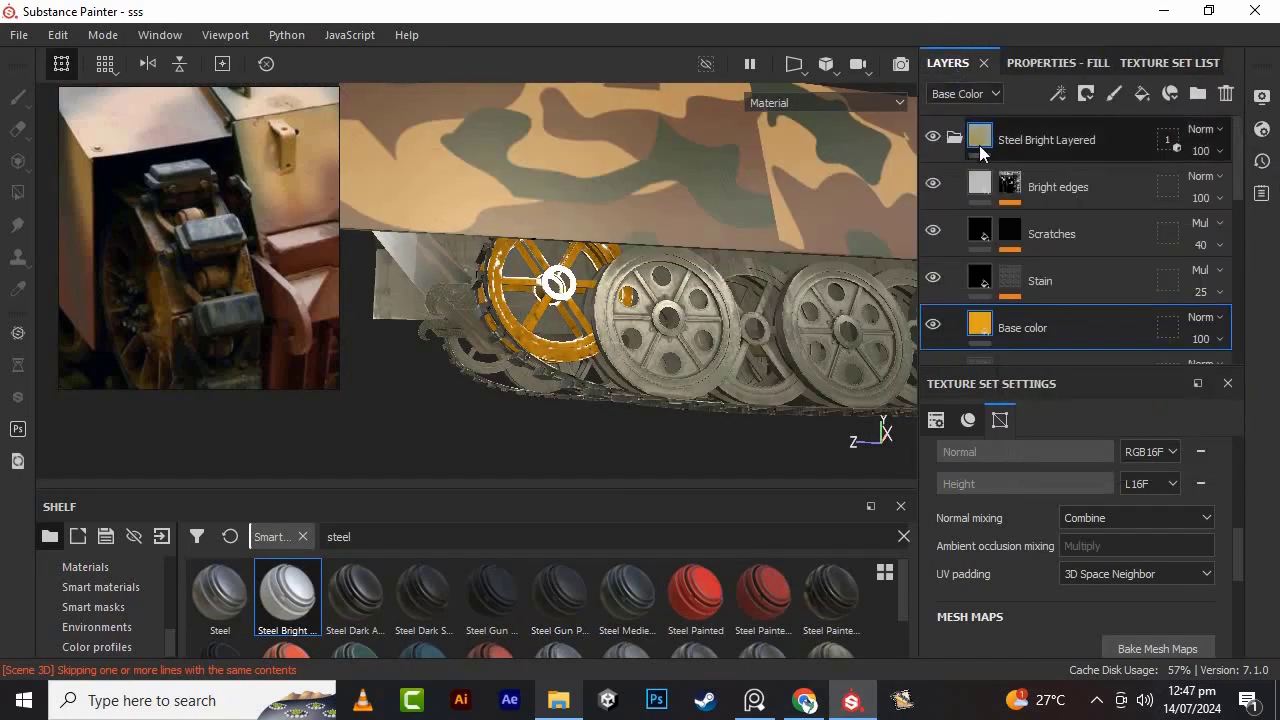
# - Give the Bright edges layer of the drive wheel's material an olive-grey base colour and check it up close
pyautogui.click(1037, 64)
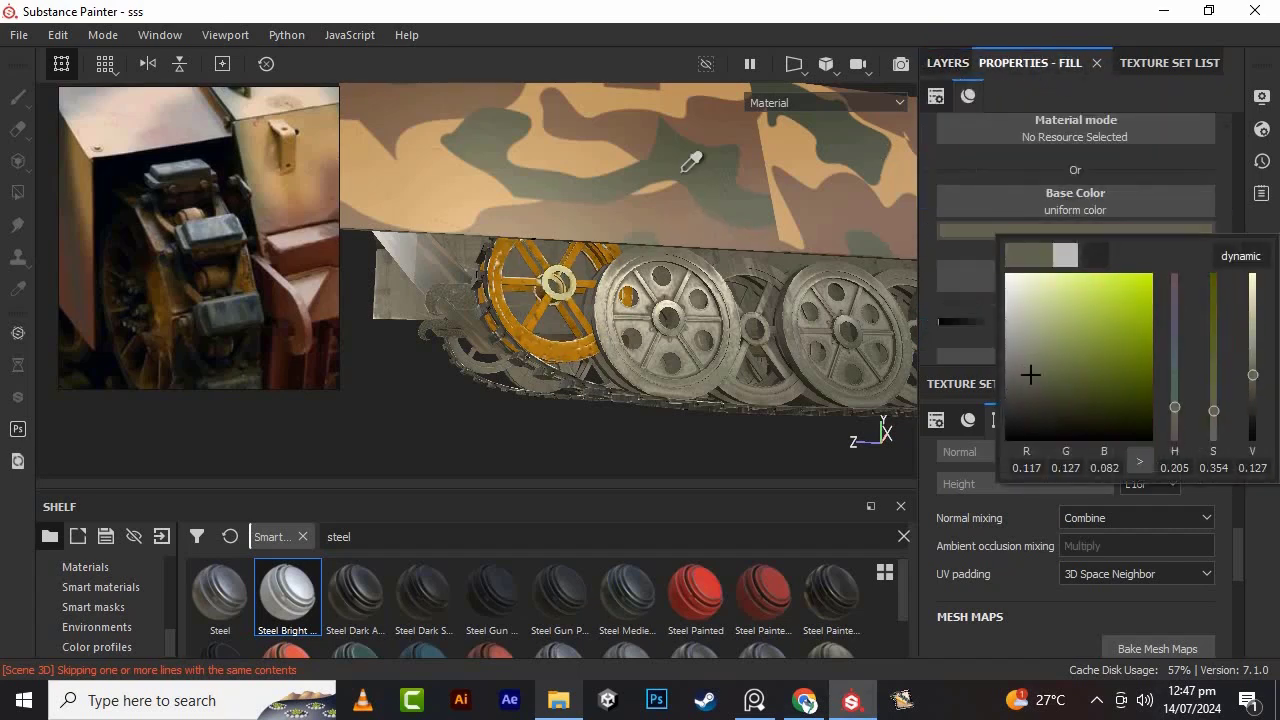
pyautogui.click(947, 63)
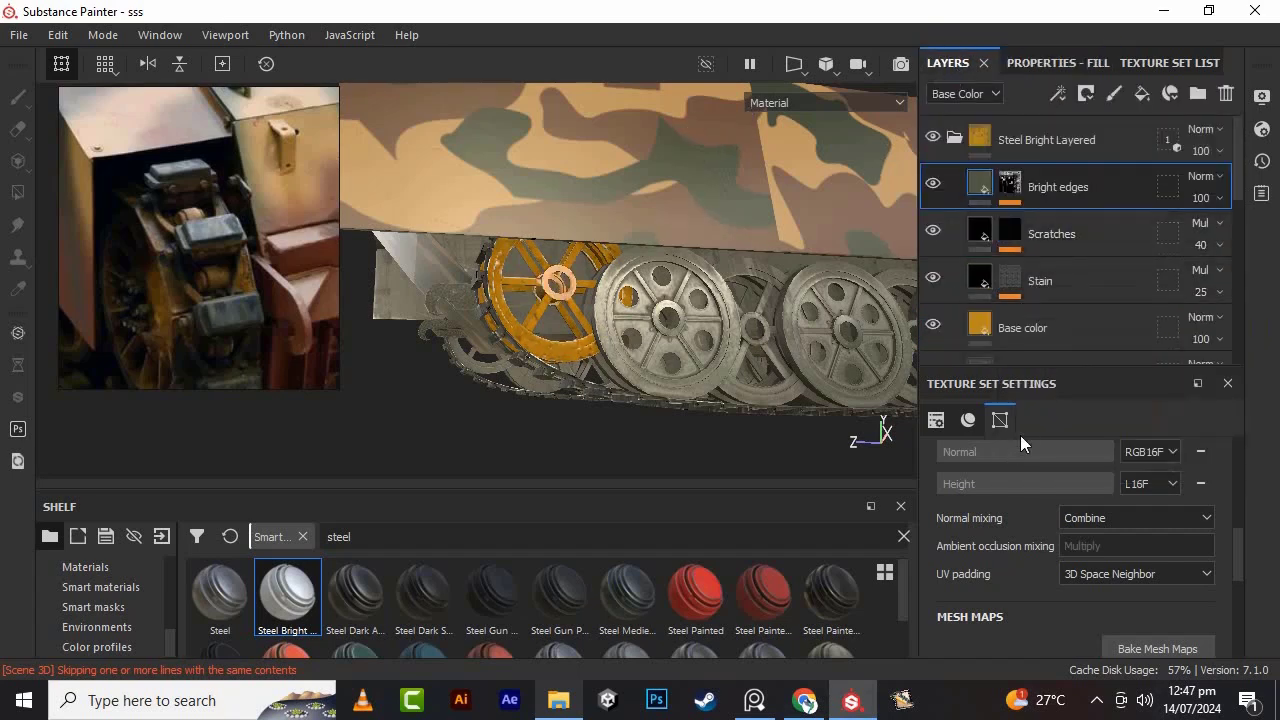
pyautogui.click(984, 235)
pyautogui.moveTo(1098, 255); pyautogui.dragTo(690, 158)
pyautogui.click(548, 358)
pyautogui.scroll(5, 554, 363)
pyautogui.keyDown('alt'); pyautogui.moveTo(554, 363); pyautogui.dragTo(1126, 256); pyautogui.keyUp('alt')
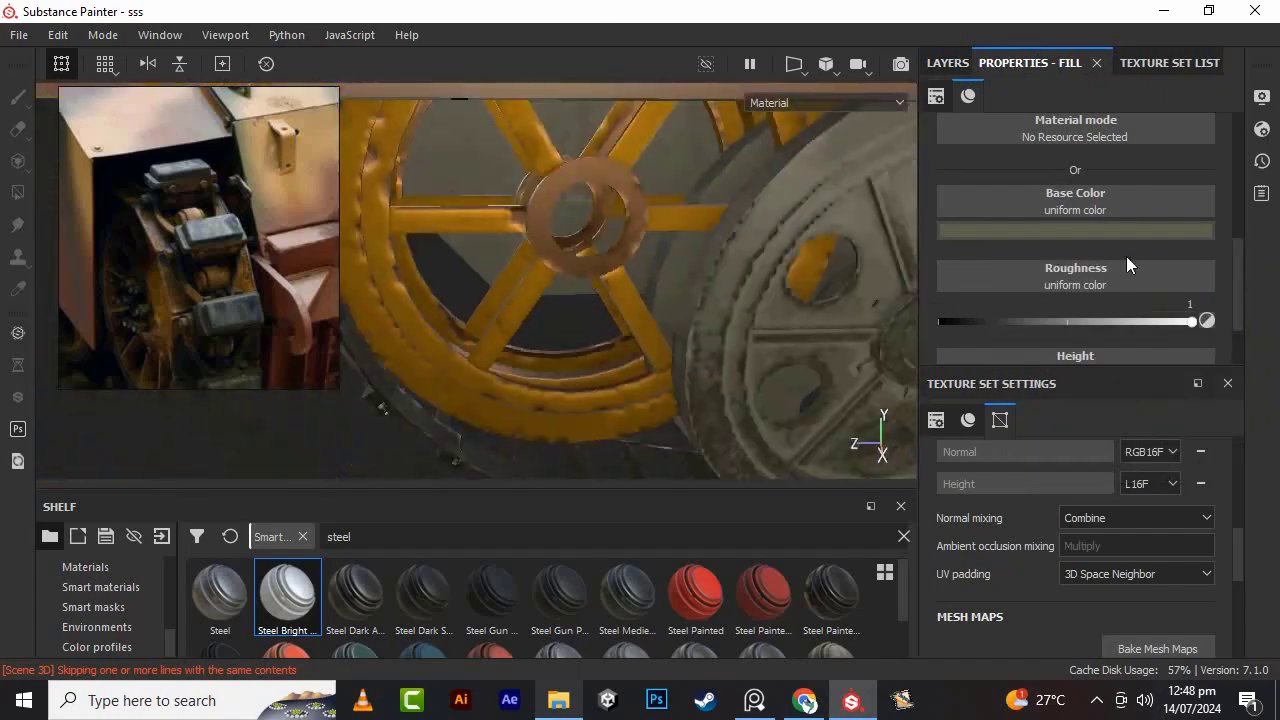
# - Remove the drive wheel's Steel Bright Layered material and apply Steel Painted Scraped Dirty to that wheel only
pyautogui.click(947, 62)
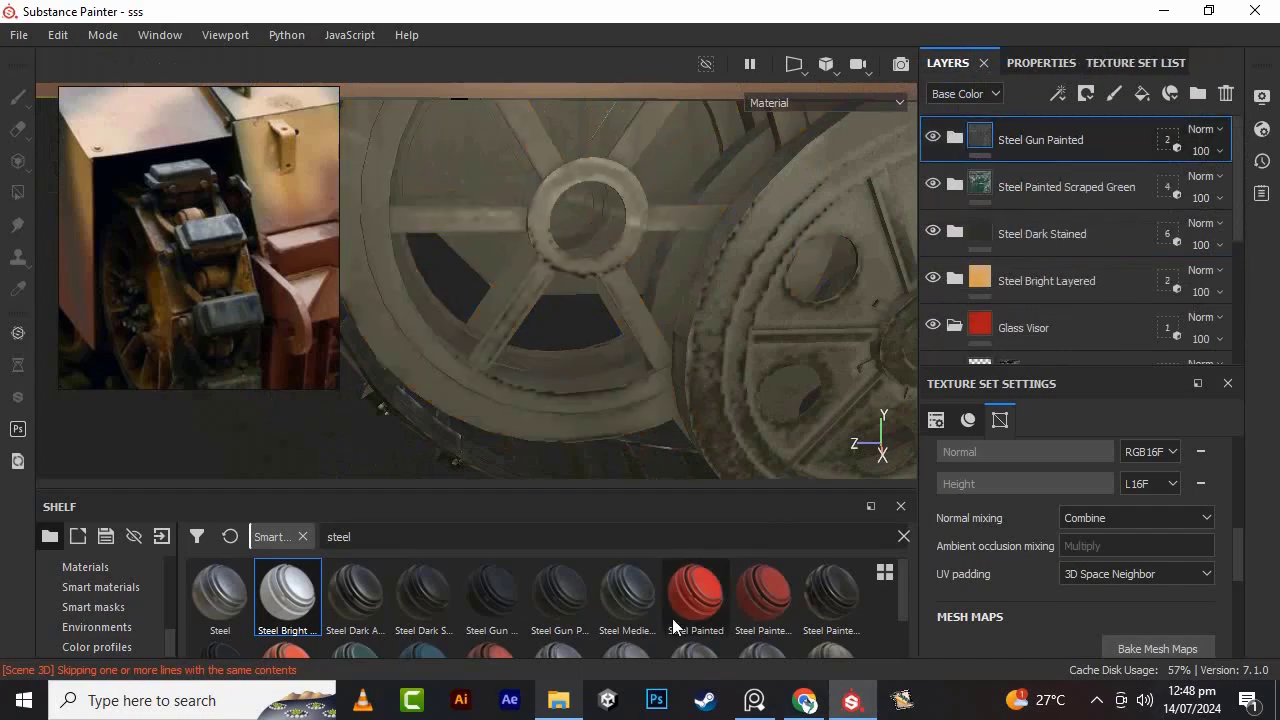
pyautogui.scroll(-1, 307, 642)
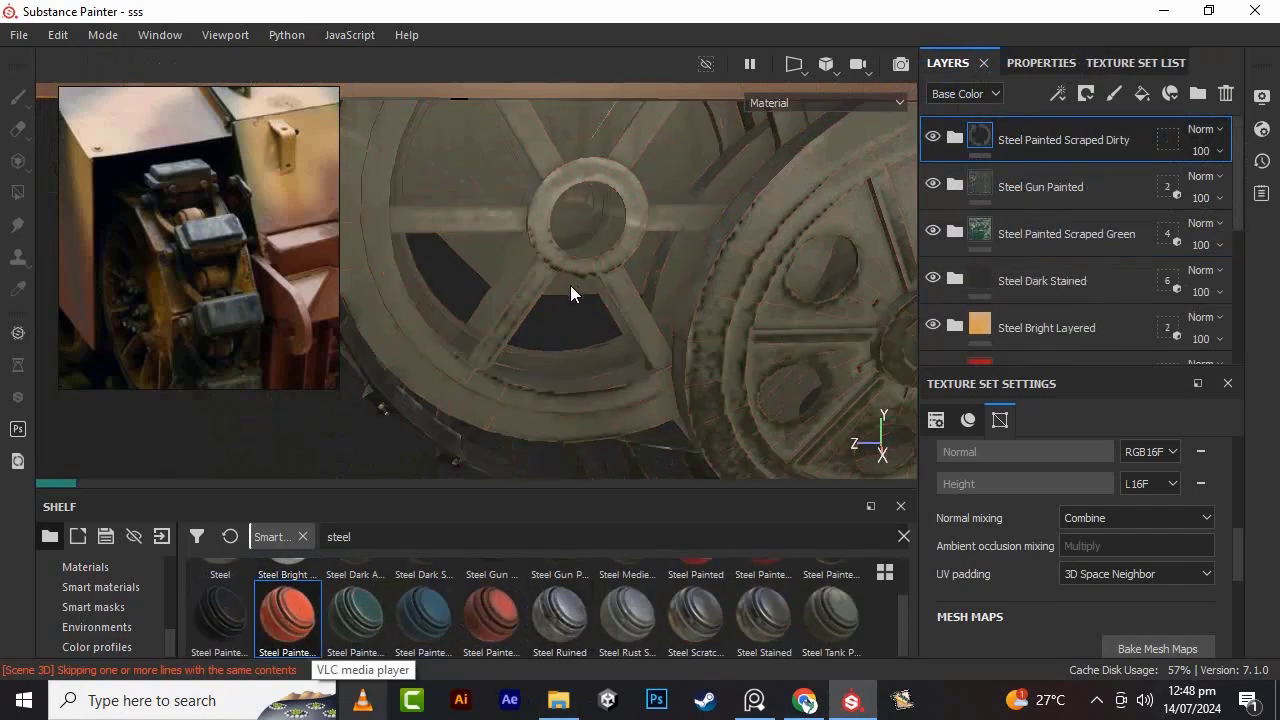
pyautogui.click(1102, 227)
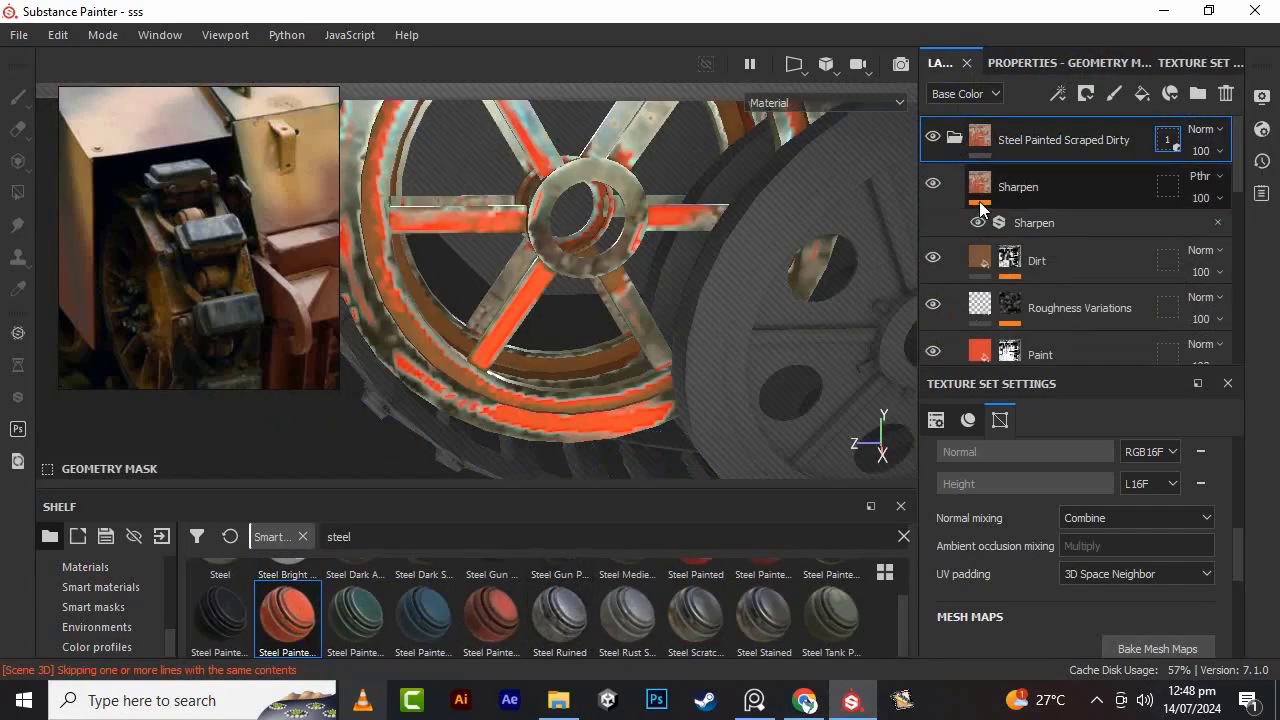
pyautogui.scroll(-5, 471, 277)
pyautogui.keyDown('alt'); pyautogui.moveTo(471, 277); pyautogui.dragTo(533, 366, button='middle'); pyautogui.keyUp('alt')
# - Set the Paint layer's base colour in Steel Painted Scraped Dirty to ochre brown, RGB 0.303, 0.158, 0.028
pyautogui.click(982, 187)
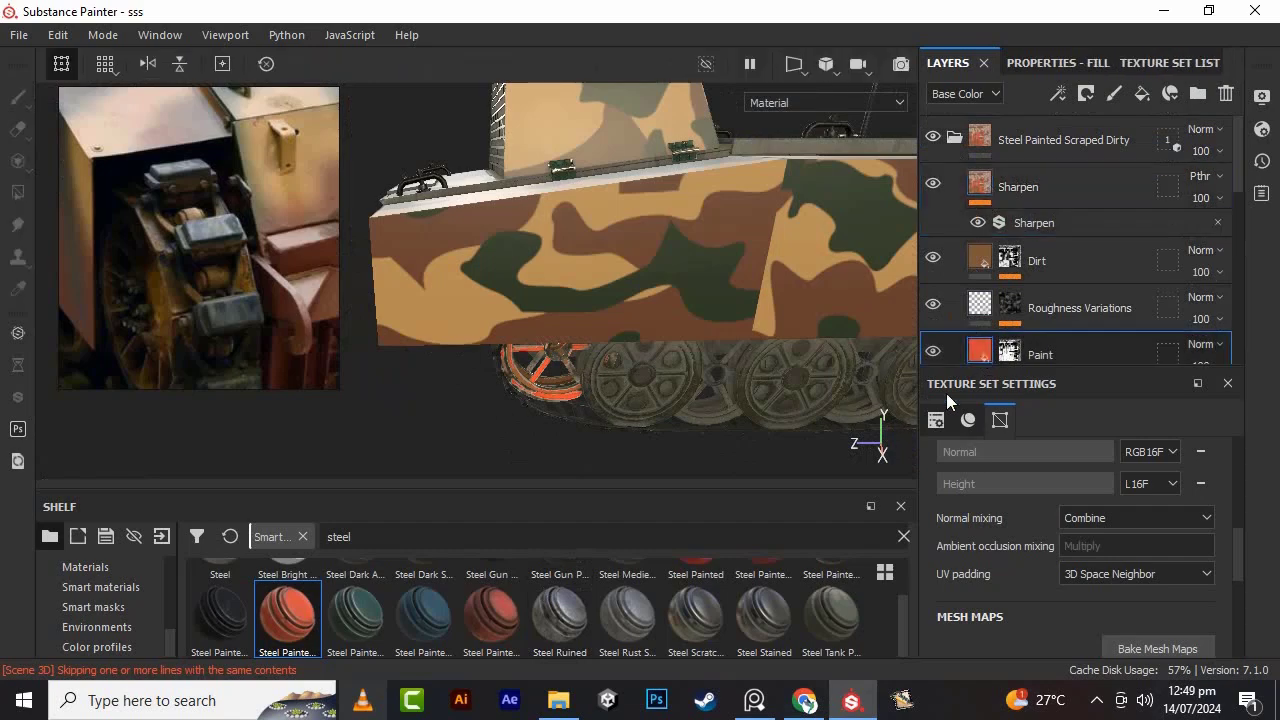
pyautogui.keyDown('alt'); pyautogui.moveTo(946, 393); pyautogui.dragTo(1046, 388, button='right'); pyautogui.keyUp('alt')
pyautogui.click(1050, 63)
pyautogui.click(1010, 230)
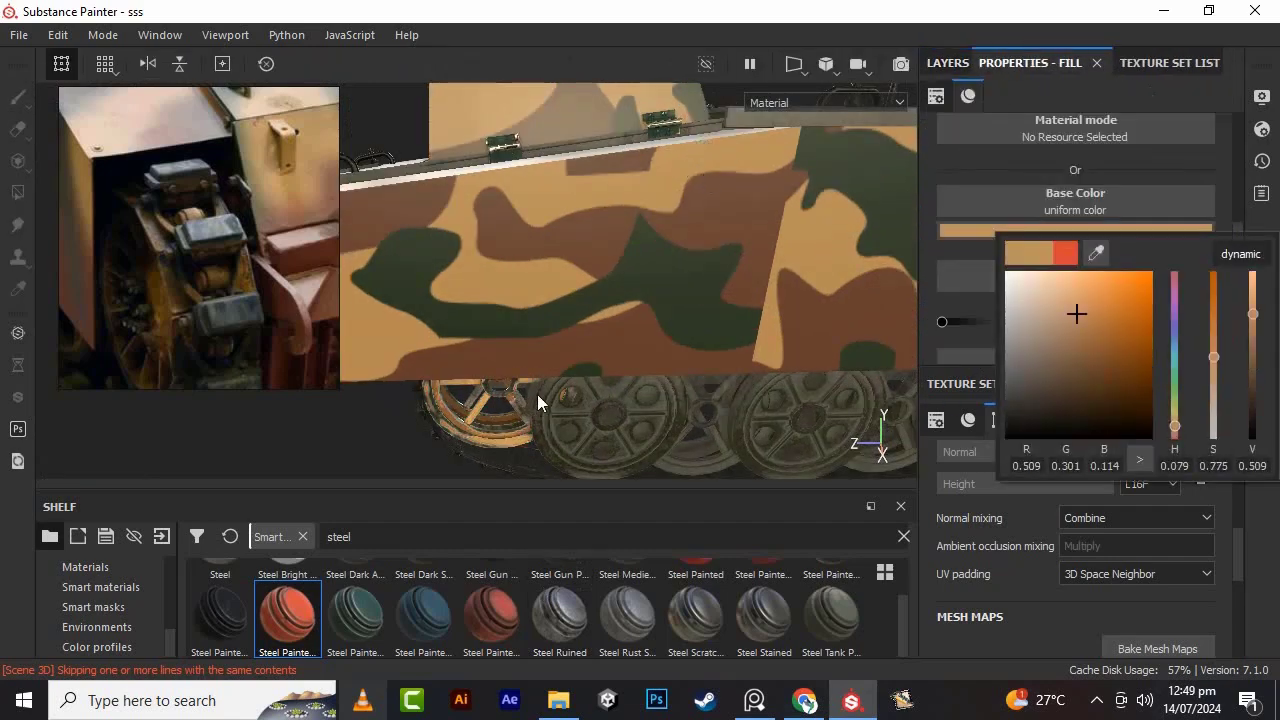
pyautogui.keyDown('alt'); pyautogui.moveTo(538, 402); pyautogui.dragTo(592, 352); pyautogui.keyUp('alt')
pyautogui.click(1100, 230)
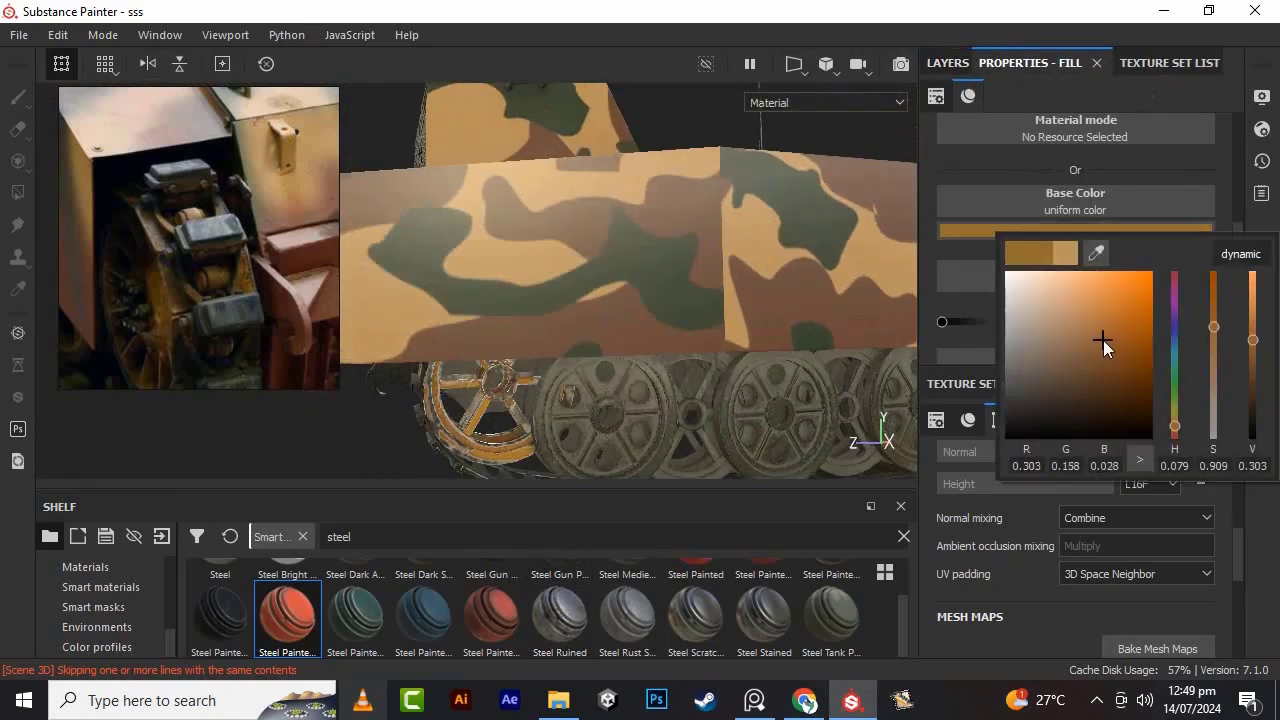
pyautogui.click(950, 62)
# - Adjust the bare metal colour beneath the Steel Painted Scraped Dirty paint and inspect the material's roughness and dirt layers
pyautogui.click(984, 279)
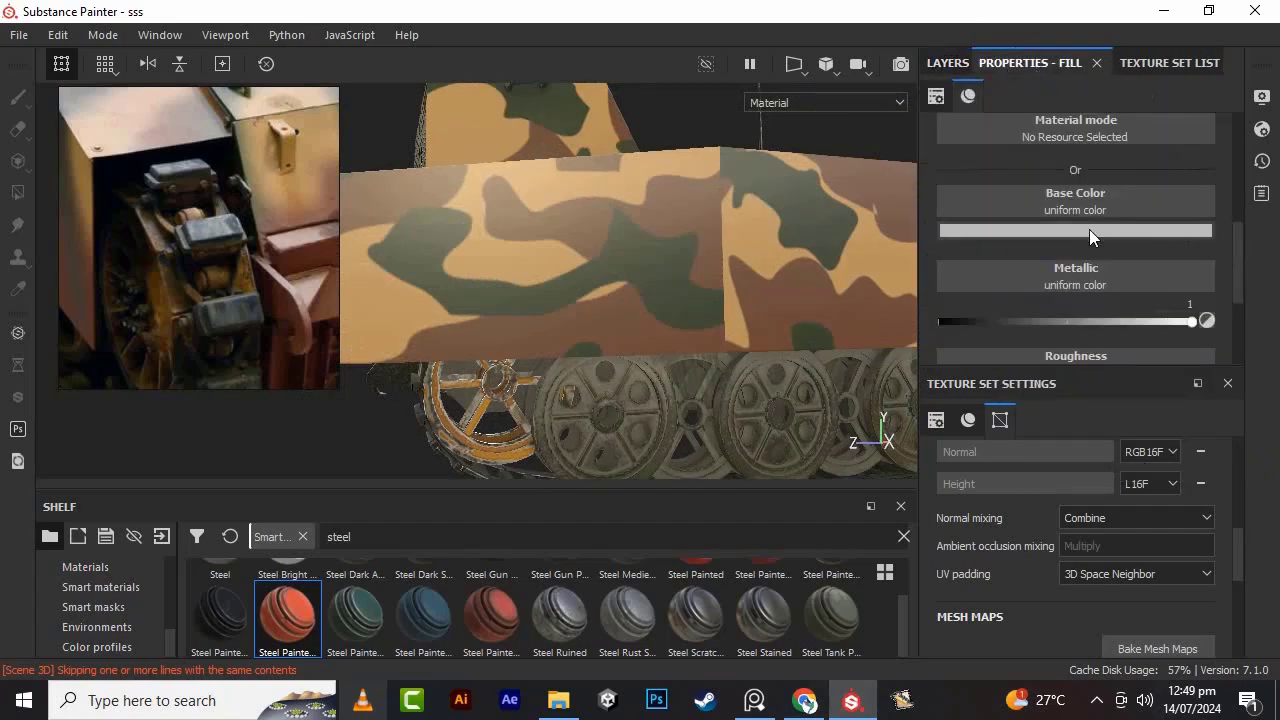
pyautogui.click(960, 64)
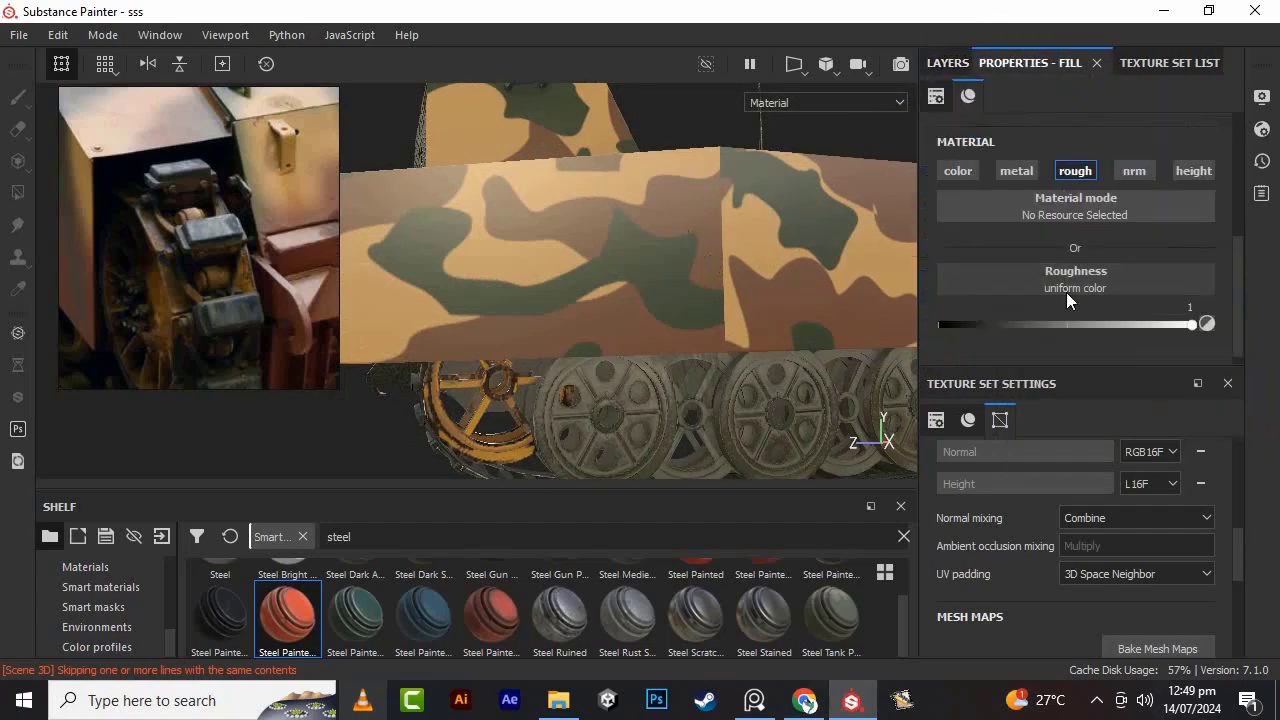
pyautogui.scroll(5, 513, 450)
pyautogui.moveTo(513, 450)
pyautogui.keyDown('alt'); pyautogui.mouseDown()
pyautogui.moveTo(406, 406)
pyautogui.moveTo(567, 372)
pyautogui.mouseUp(); pyautogui.keyUp('alt')
pyautogui.scroll(-3, 567, 372)
pyautogui.click(1036, 144)
pyautogui.scroll(3, 1011, 220)
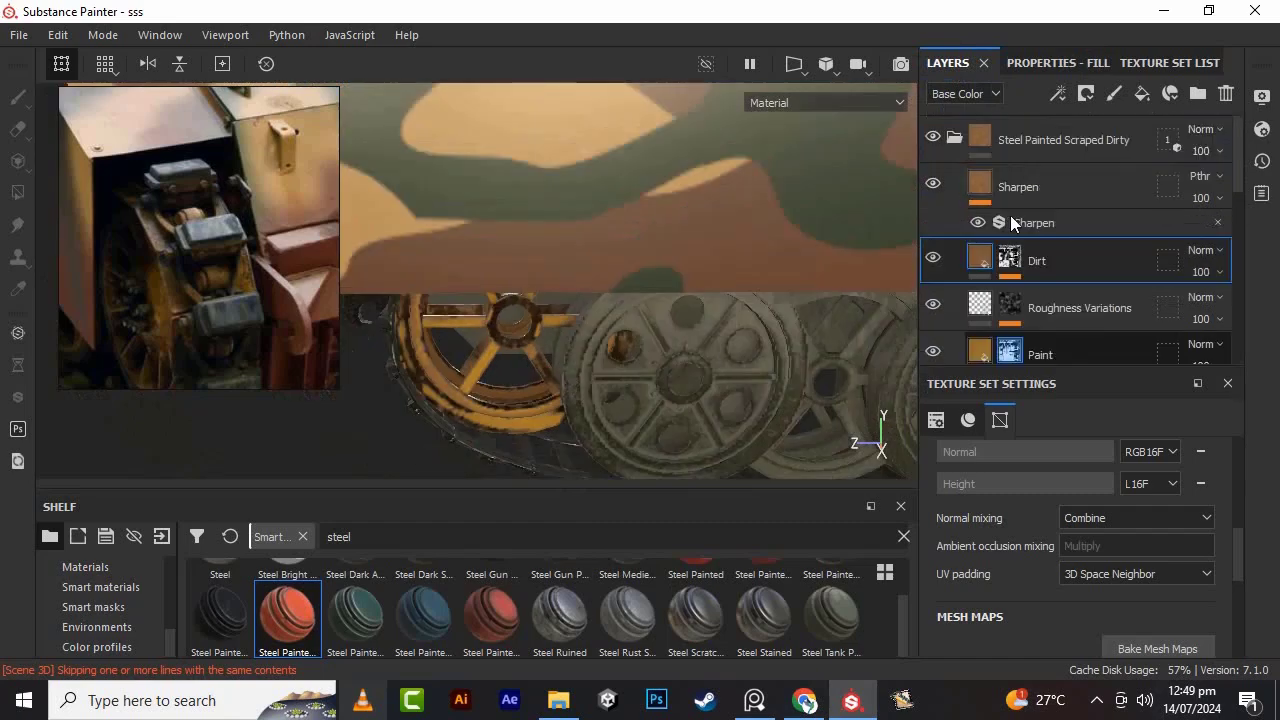
# - Collapse the Steel Painted Scraped Dirty group and include the road wheels nearest the drive wheel in its geometry mask
pyautogui.click(955, 138)
pyautogui.click(1168, 140)
pyautogui.scroll(-2, 663, 457)
pyautogui.click(663, 457)
pyautogui.click(850, 430)
# - Include the remaining road wheels on this side of the tank in the Steel Painted Scraped Dirty mask
pyautogui.scroll(-3, 608, 329)
pyautogui.scroll(4, 808, 386)
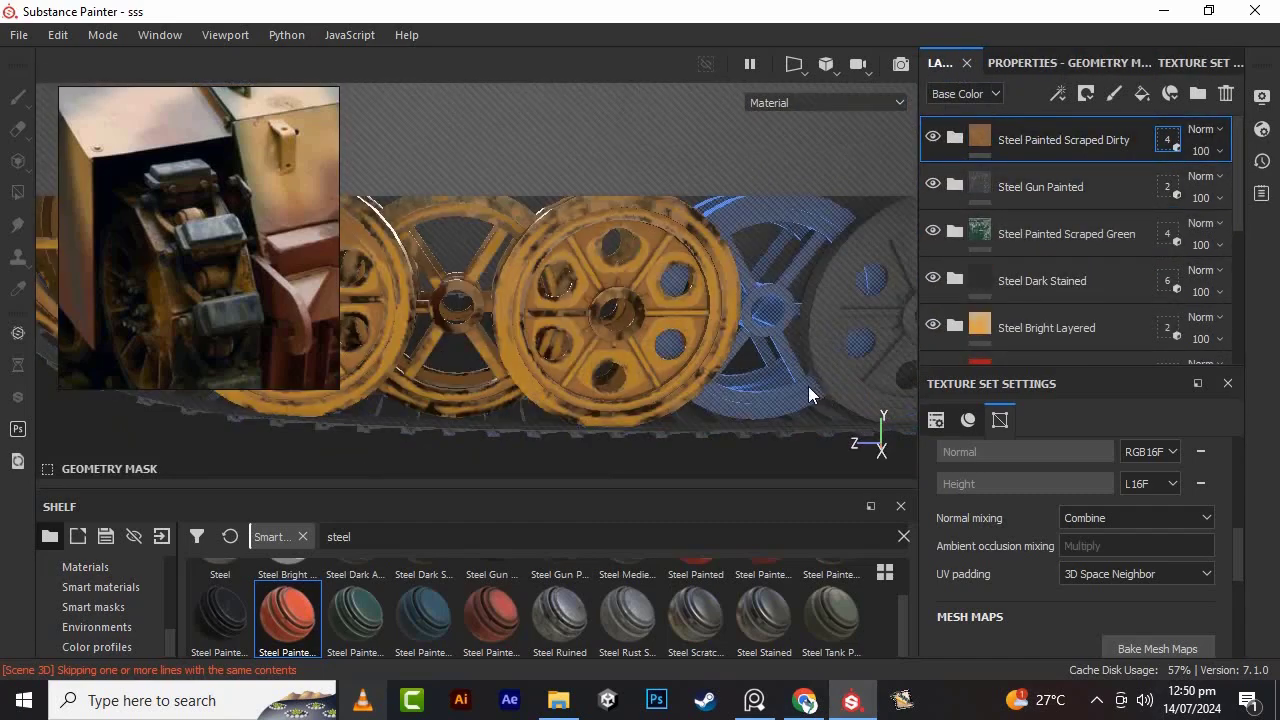
pyautogui.click(808, 386)
pyautogui.scroll(-4, 804, 372)
pyautogui.scroll(4, 850, 364)
pyautogui.click(640, 362)
pyautogui.scroll(-2, 626, 362)
pyautogui.scroll(3, 672, 340)
pyautogui.click(675, 333)
pyautogui.scroll(-5, 675, 335)
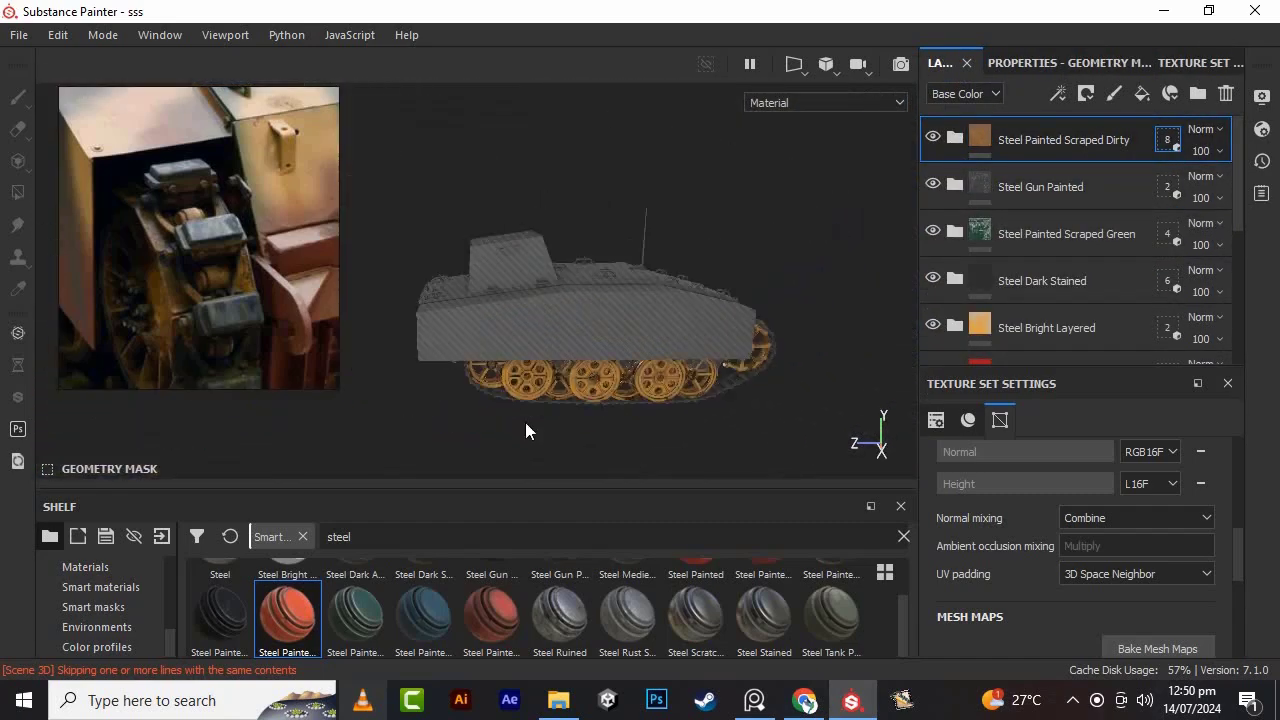
# - Include the first group of wheels on the tank's opposite side in the Steel Painted Scraped Dirty mask
pyautogui.keyDown('alt'); pyautogui.moveTo(525, 422); pyautogui.dragTo(1005, 400); pyautogui.keyUp('alt')
pyautogui.scroll(5, 838, 437)
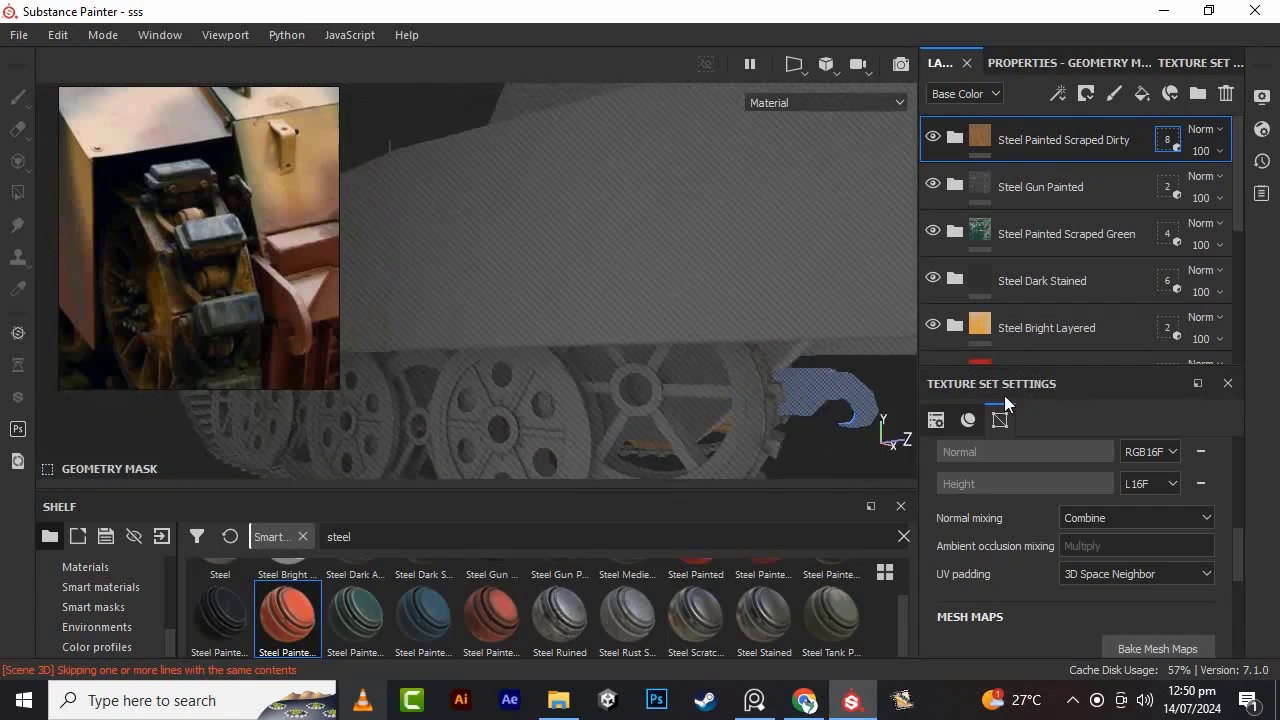
pyautogui.click(522, 413)
pyautogui.click(682, 410)
pyautogui.scroll(-3, 872, 320)
pyautogui.keyDown('alt'); pyautogui.moveTo(872, 313); pyautogui.dragTo(760, 340); pyautogui.keyUp('alt')
pyautogui.scroll(4, 737, 345)
pyautogui.click(690, 335)
# - Include the last wheels on the opposite side in the Steel Painted Scraped Dirty mask and leave mask editing
pyautogui.scroll(-3, 620, 395)
pyautogui.click(440, 372)
pyautogui.scroll(-3, 440, 400)
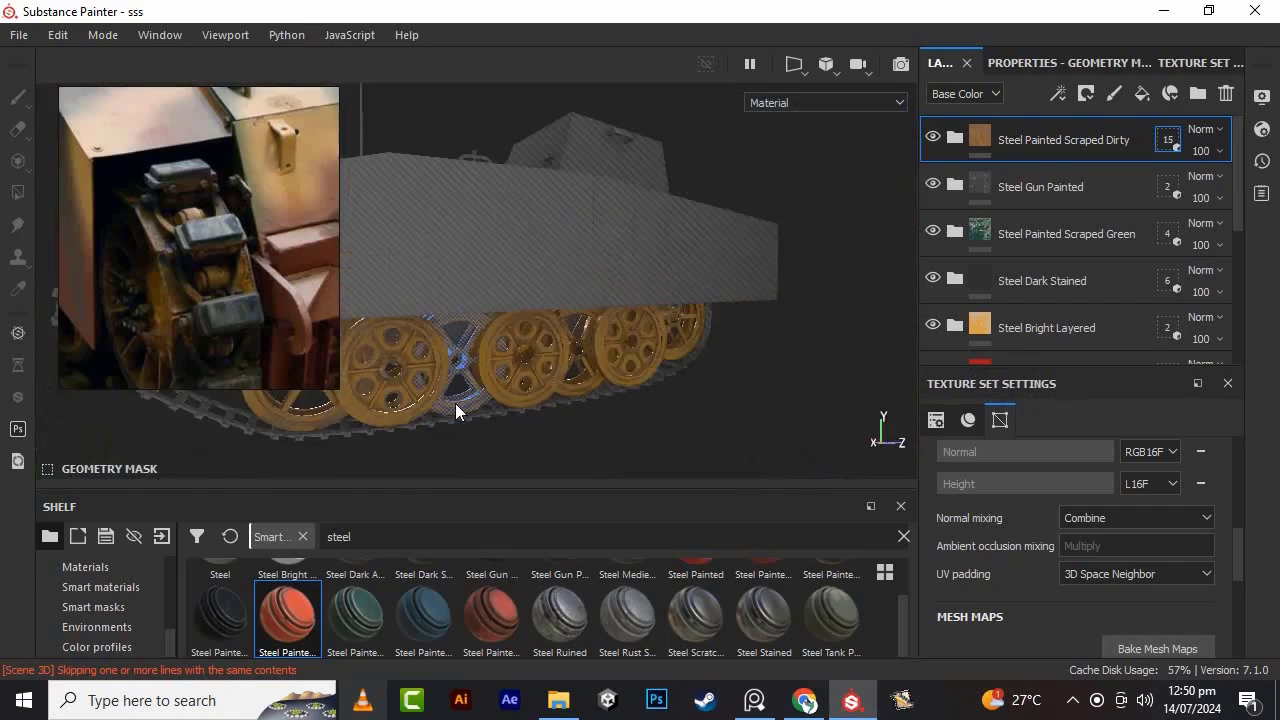
pyautogui.click(456, 405)
pyautogui.scroll(4, 380, 387)
pyautogui.click(392, 342)
pyautogui.scroll(-4, 420, 345)
pyautogui.click(980, 137)
# - Review the textured wheels from several angles and close the reference image viewer, discarding its unsaved changes
pyautogui.keyDown('alt'); pyautogui.moveTo(440, 390); pyautogui.dragTo(996, 410); pyautogui.keyUp('alt')
pyautogui.scroll(4, 860, 390)
pyautogui.keyDown('alt'); pyautogui.moveTo(860, 390); pyautogui.dragTo(571, 352); pyautogui.keyUp('alt')
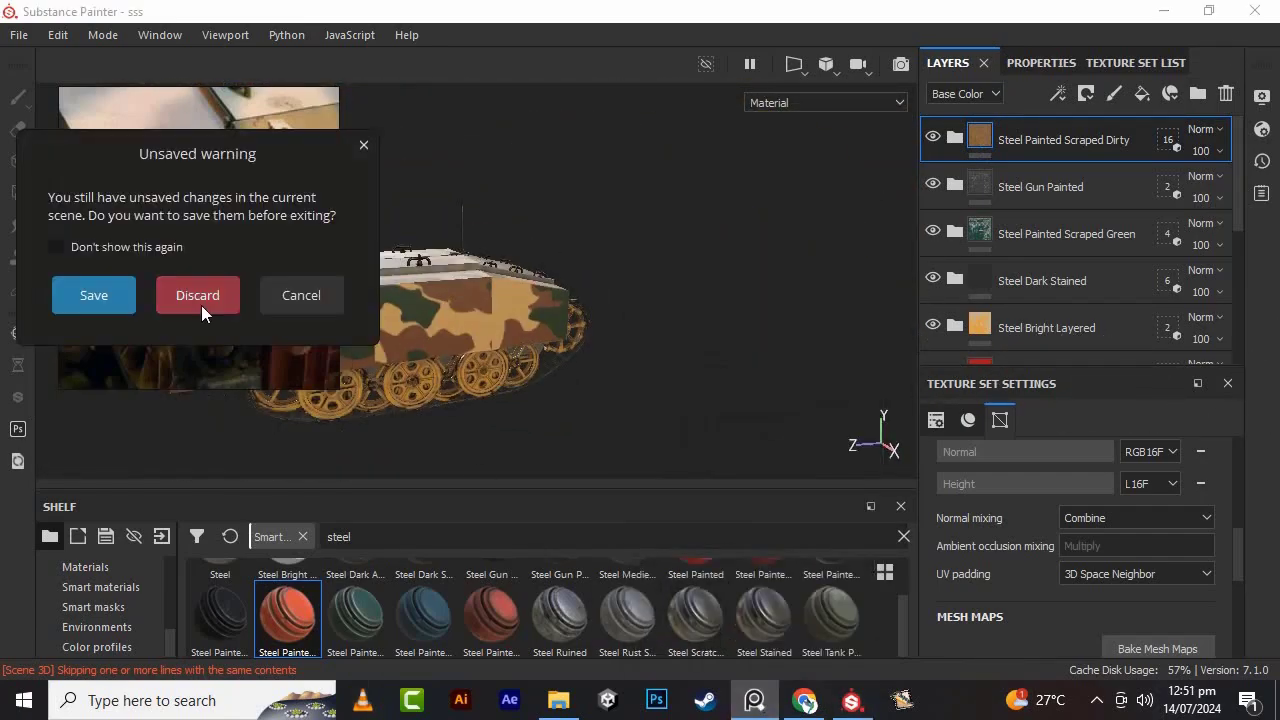
pyautogui.click(199, 296)
# - Export the tank texture set with the Unity Universal Render Pipeline (Metallic Standard) output template
pyautogui.click(19, 34)
pyautogui.click(64, 388)
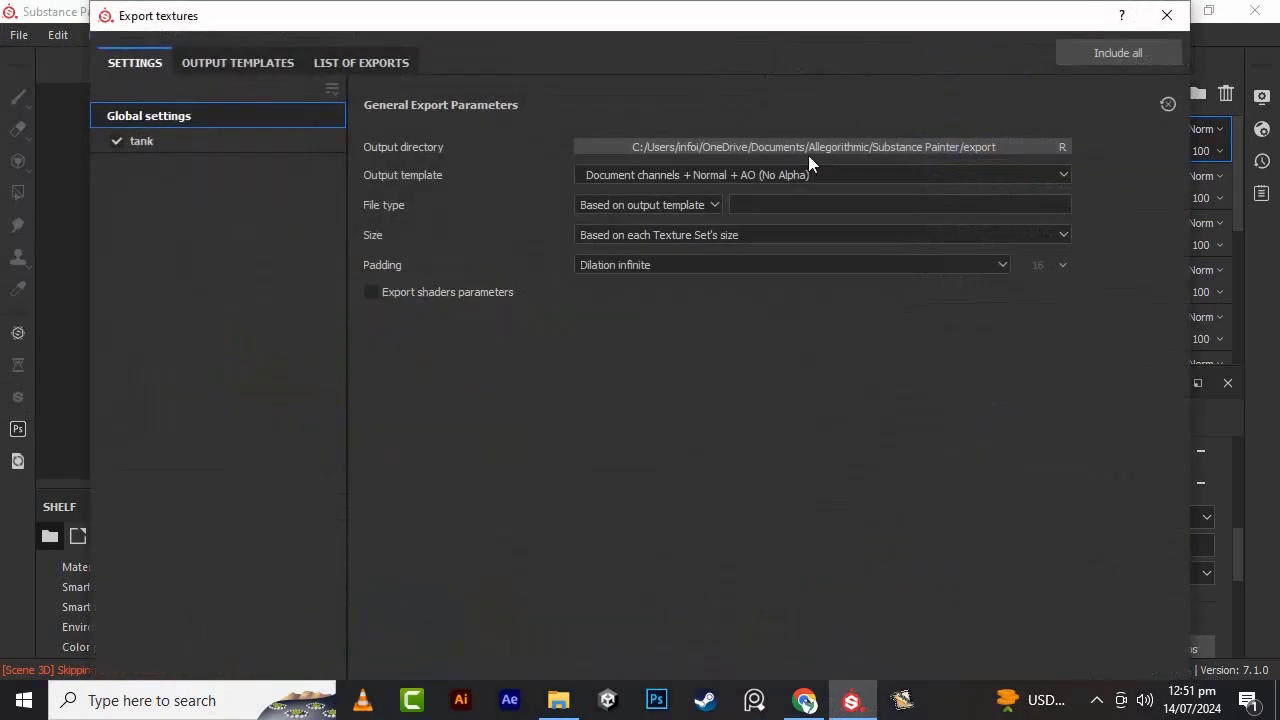
pyautogui.click(806, 175)
pyautogui.scroll(-2, 672, 259)
pyautogui.click(672, 287)
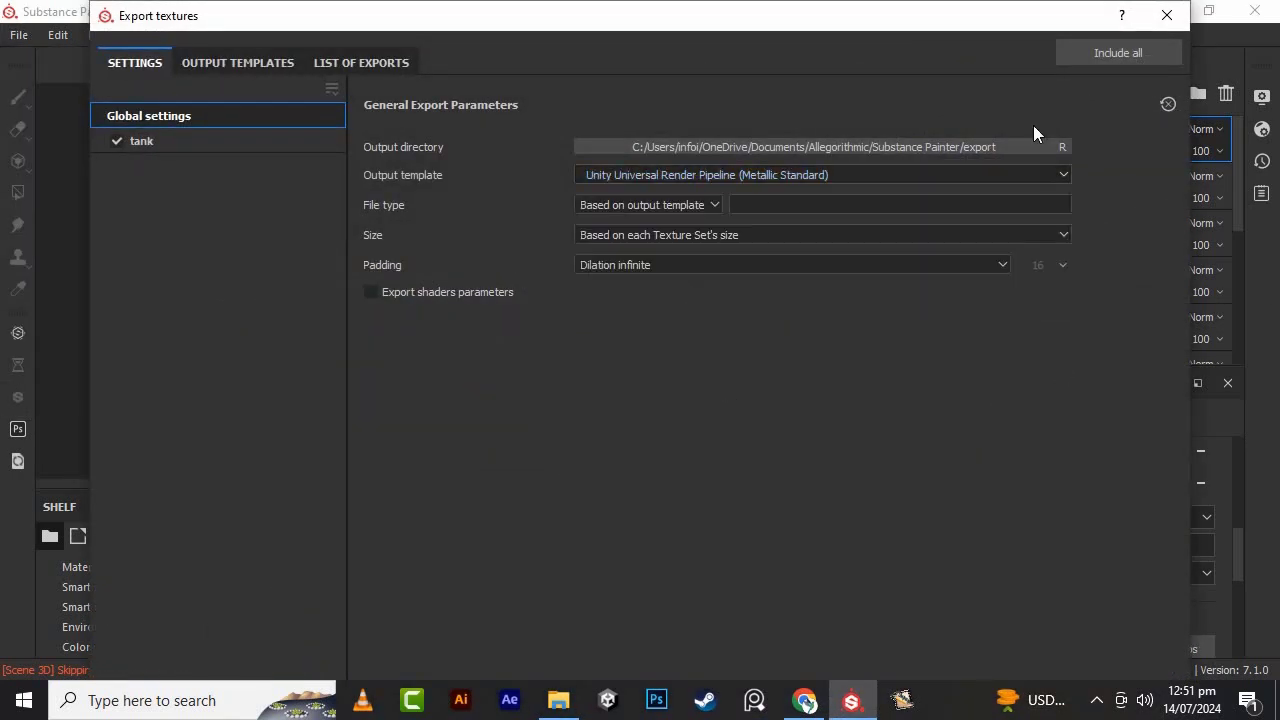
pyautogui.moveTo(975, 25); pyautogui.dragTo(943, 89)
pyautogui.click(1070, 622)
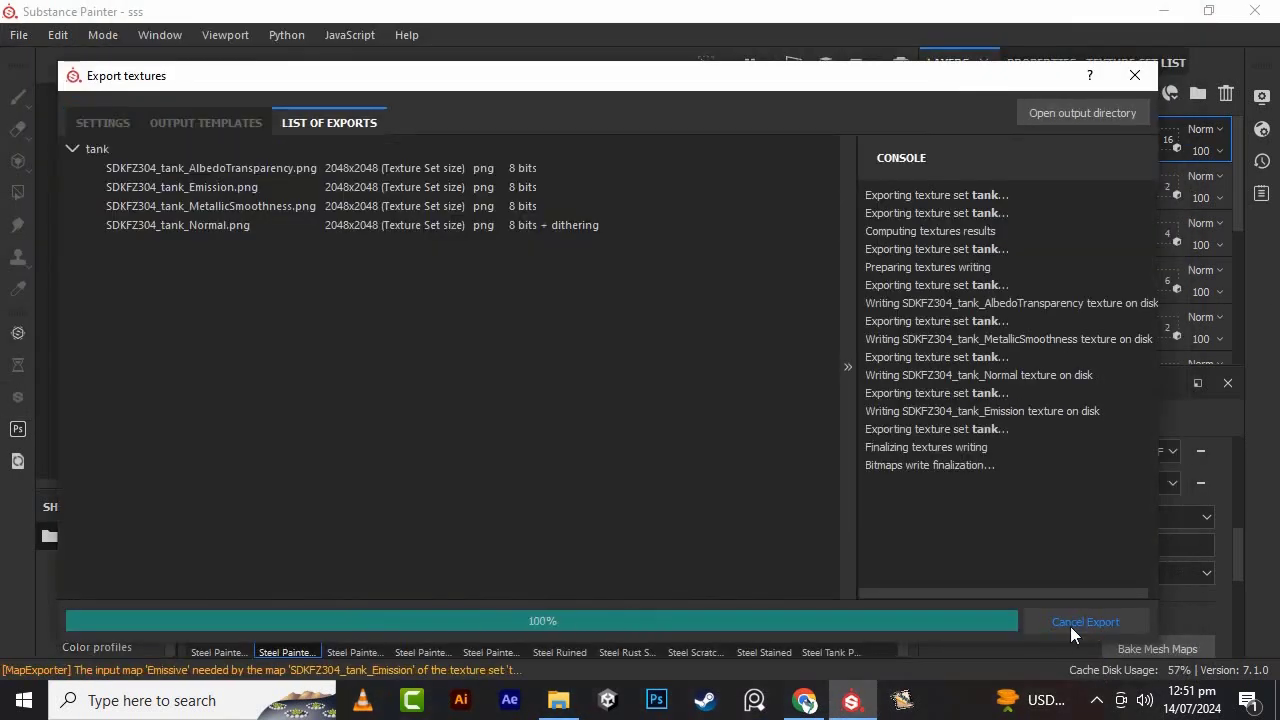
# - Open the export output directory and put the exported texture files on the clipboard
pyautogui.click(1081, 113)
pyautogui.rightClick(429, 343)
pyautogui.click(457, 563)
# - Create a new folder for the textures inside Desktop > CARS > sdkfz 304 > SDKFZFBX
pyautogui.click(136, 364)
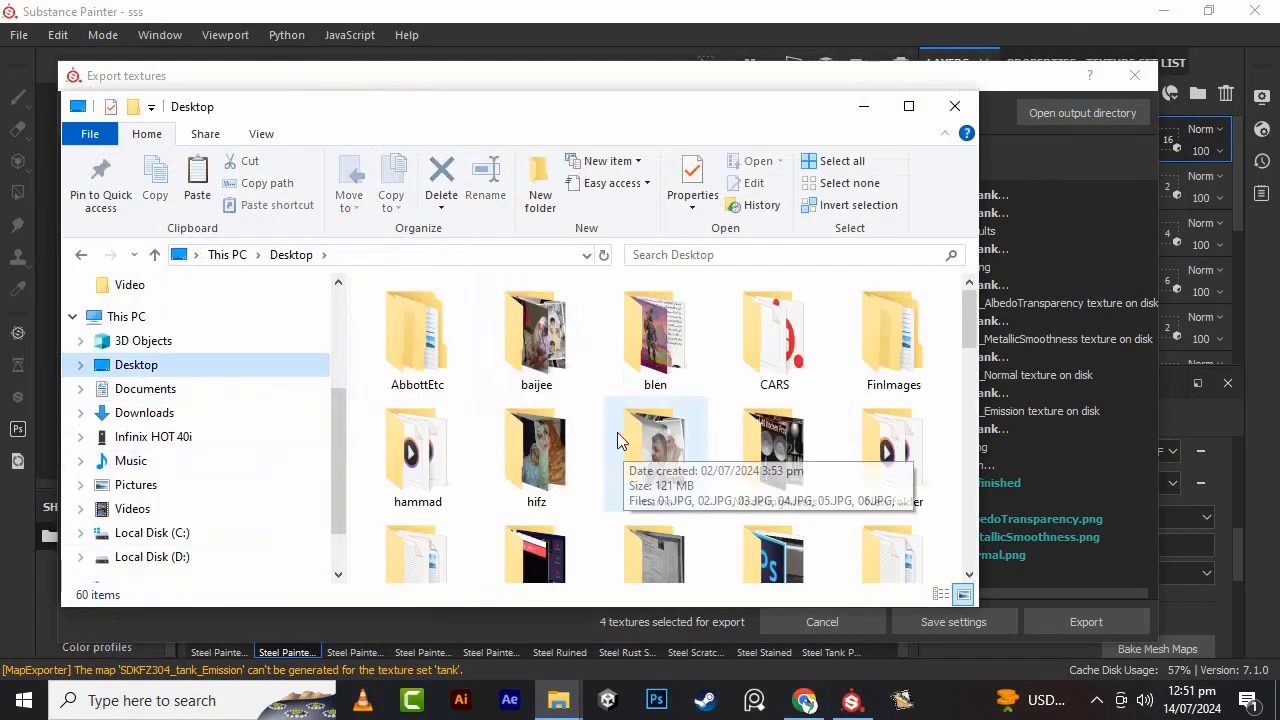
pyautogui.doubleClick(774, 340)
pyautogui.doubleClick(543, 346)
pyautogui.doubleClick(419, 342)
pyautogui.rightClick(483, 378)
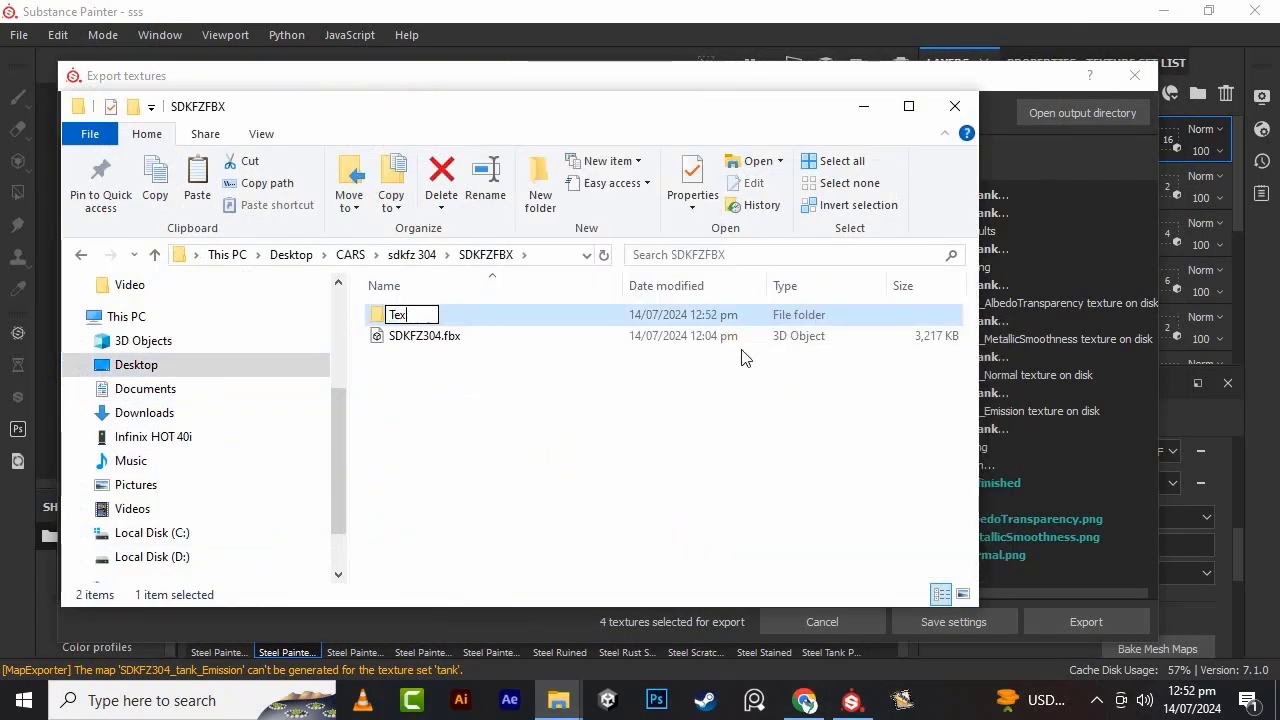